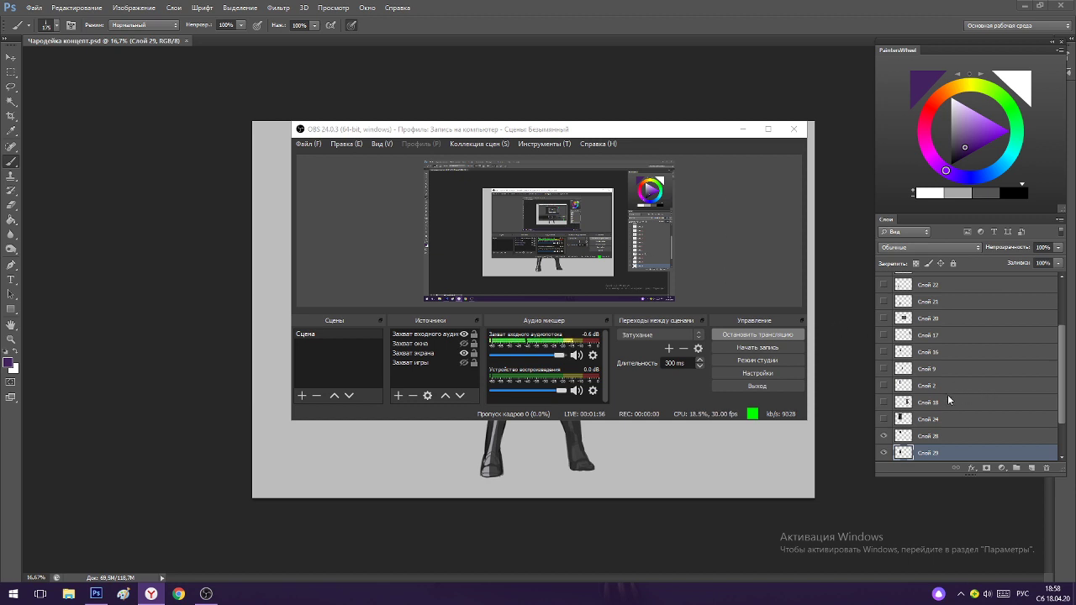
Bring the Чародейка концепт.psd document into view by putting the OBS window away.
left_click(561, 220)
left_click(752, 219)
left_click(770, 19)
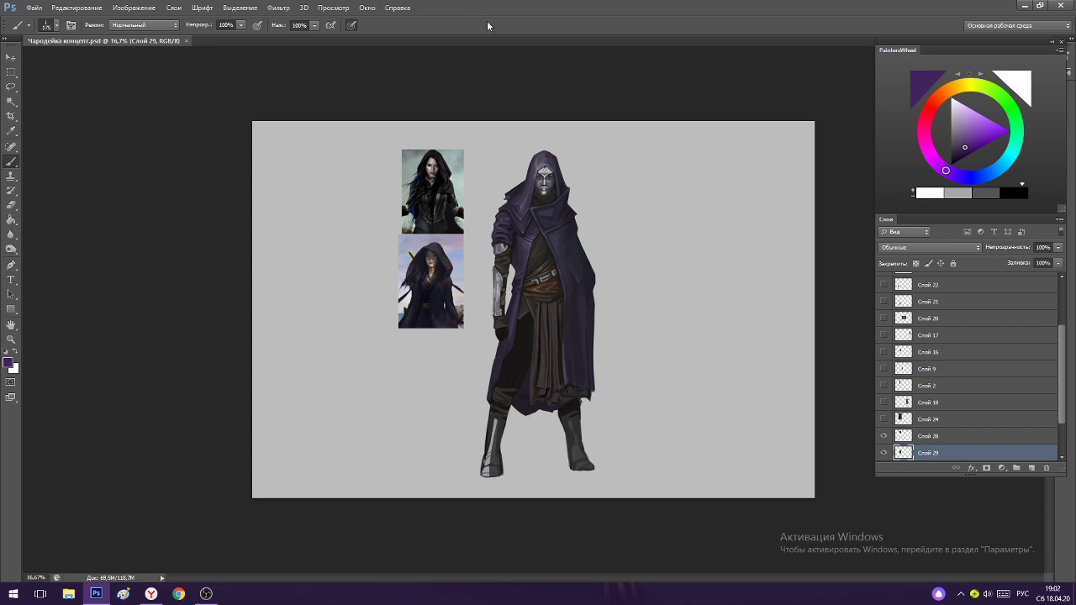
Examine the hooded sorceress concept from mask to boots, along with the two reference pictures beside it.
mouse_move(548, 180)
left_mouse_down()
mouse_move(605, 188)
mouse_move(592, 191)
left_mouse_up()
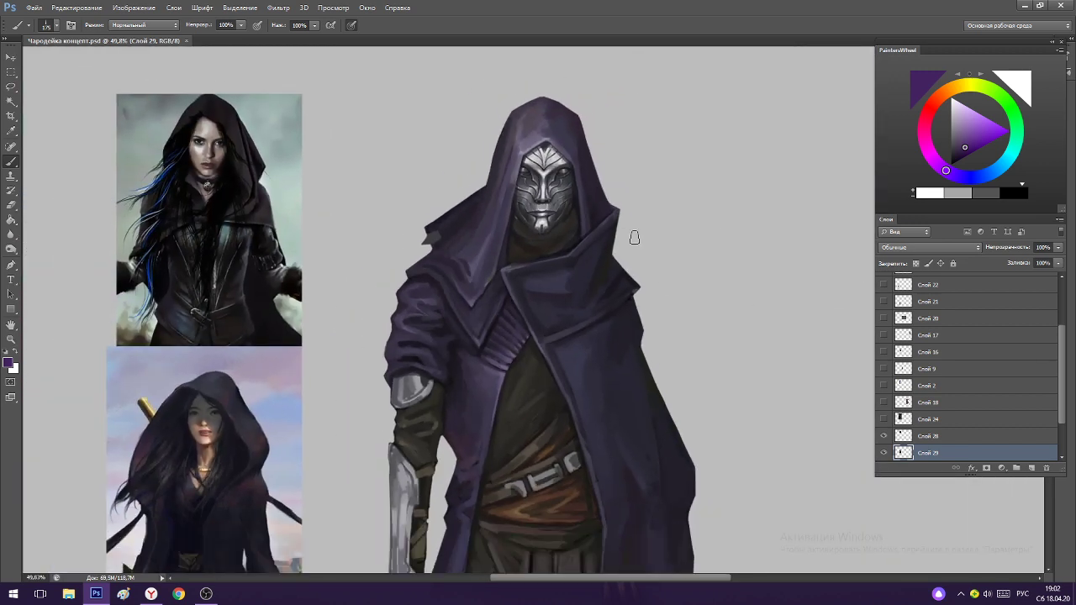
scroll(635, 286, "down", 4)
scroll(641, 331, "up", 1)
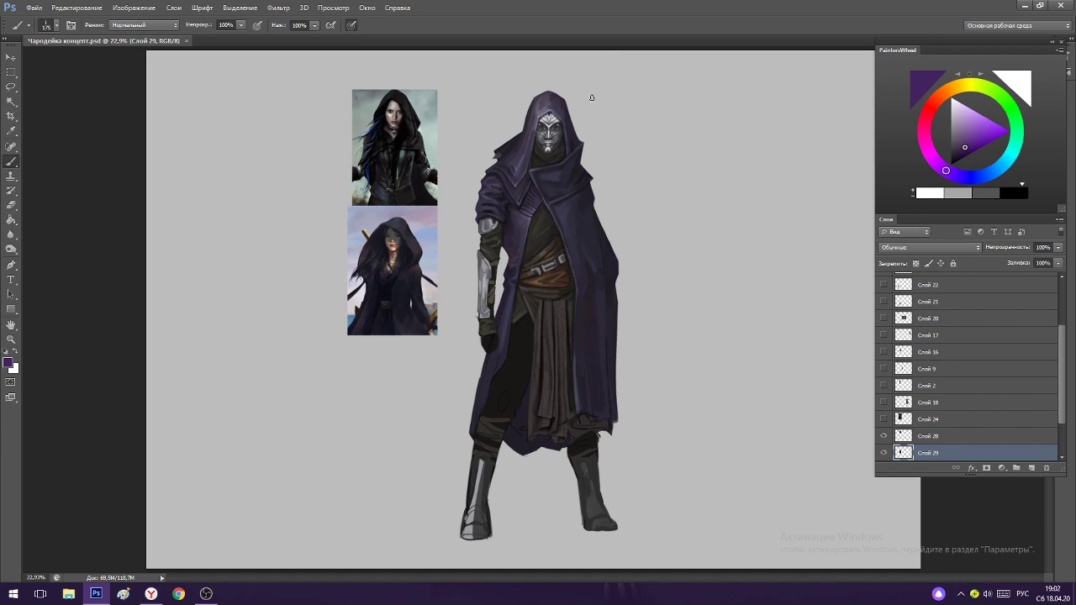
left_click_drag(547, 108, 588, 130)
left_click_drag(419, 270, 458, 281)
left_click_drag(551, 277, 517, 273)
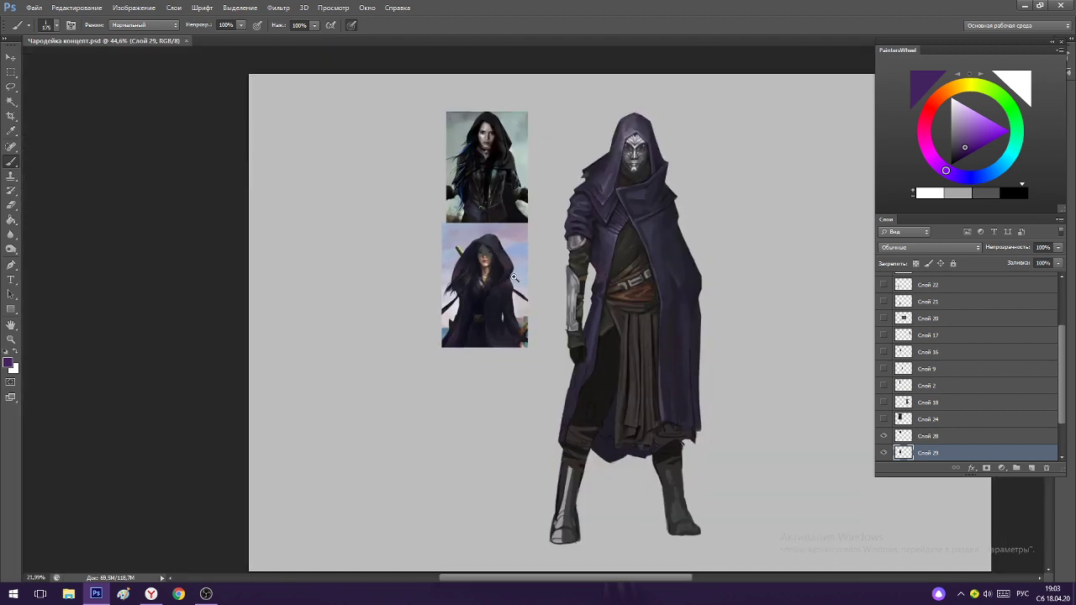
left_click_drag(787, 164, 700, 153)
left_click_drag(607, 94, 636, 105)
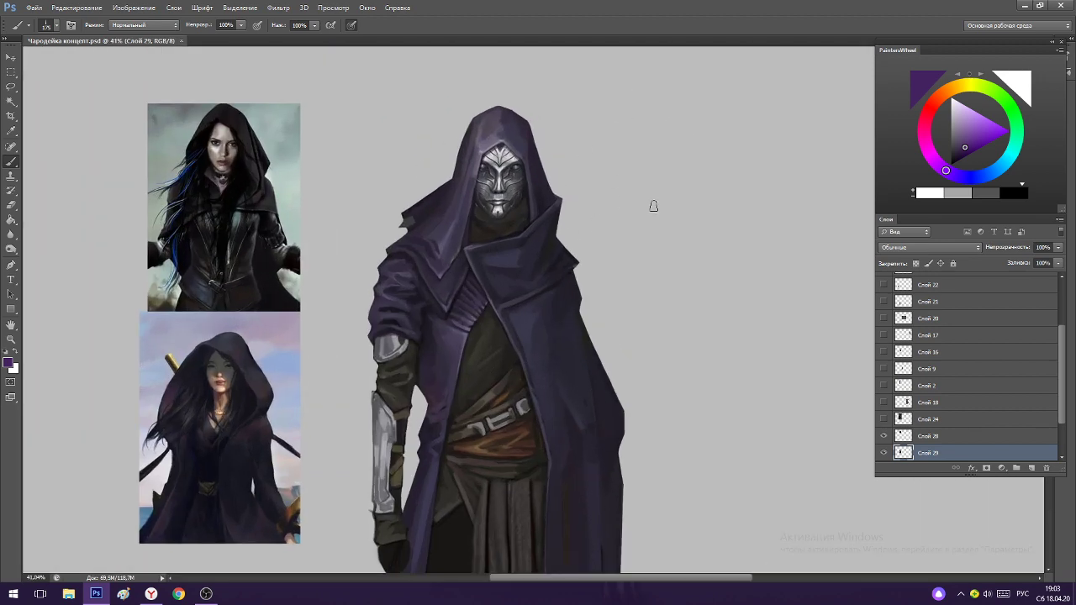
scroll(593, 204, "down", 3)
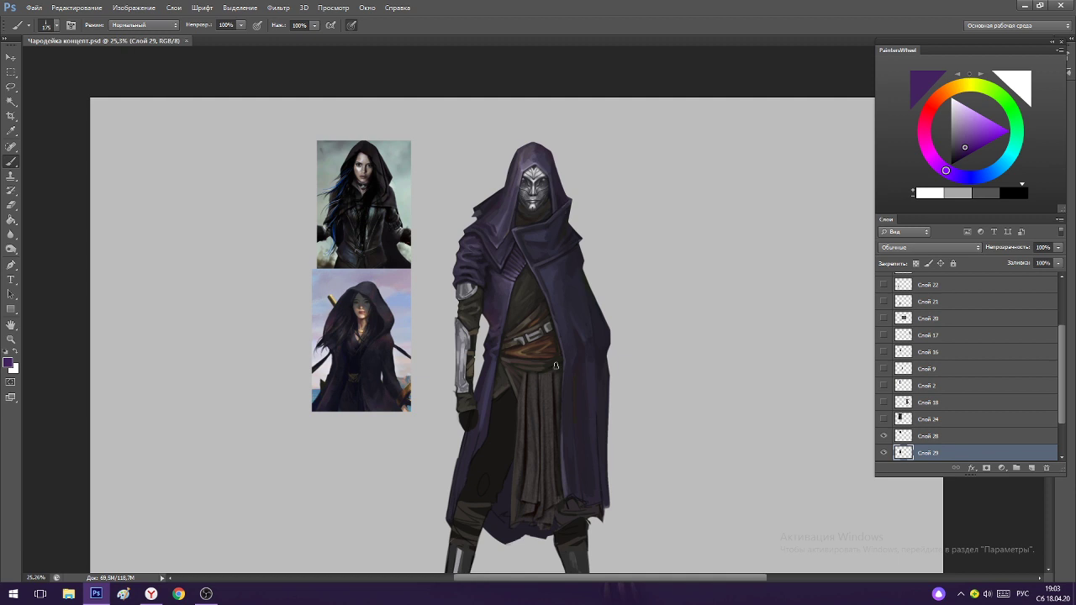
scroll(554, 264, "down", 2)
scroll(583, 252, "down", 1)
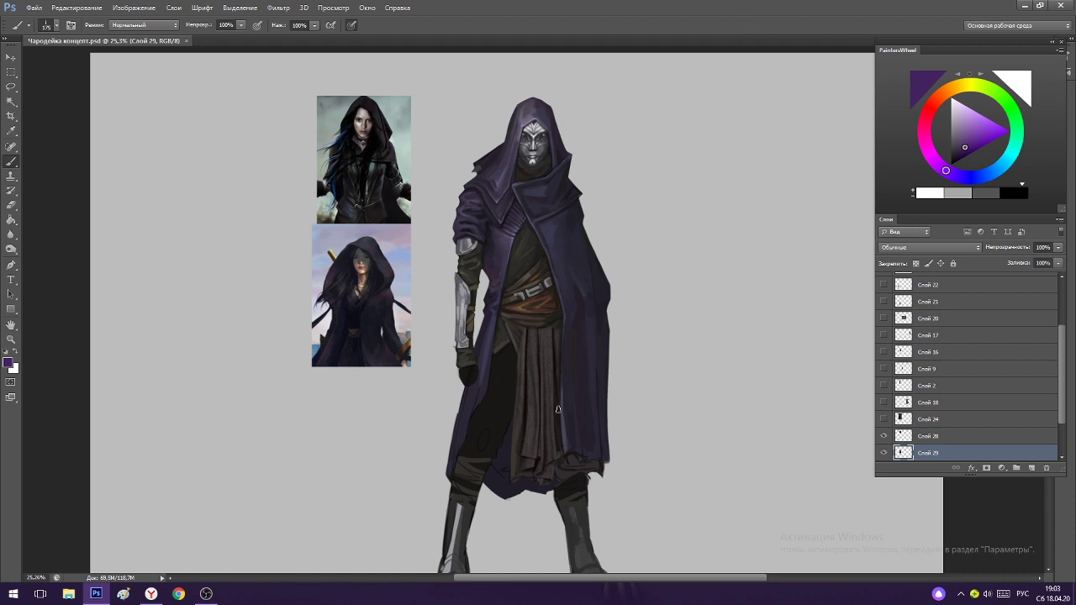
scroll(544, 248, "down", 2)
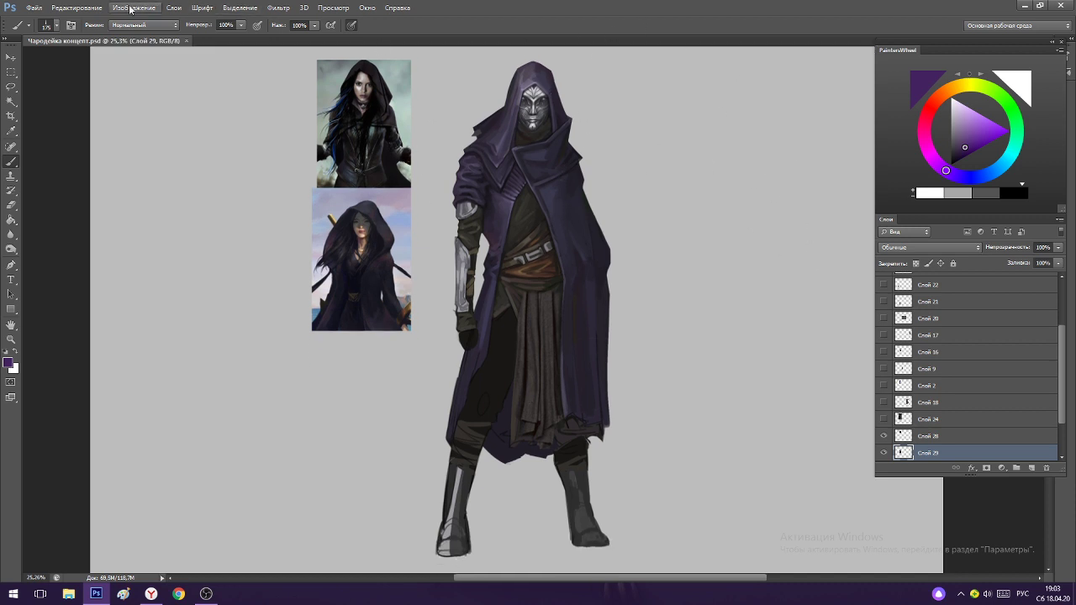
Open Чародейка2.jpg from the Desktop and enlarge the sheet of numbered costume variants.
left_click(34, 7)
left_click(55, 29)
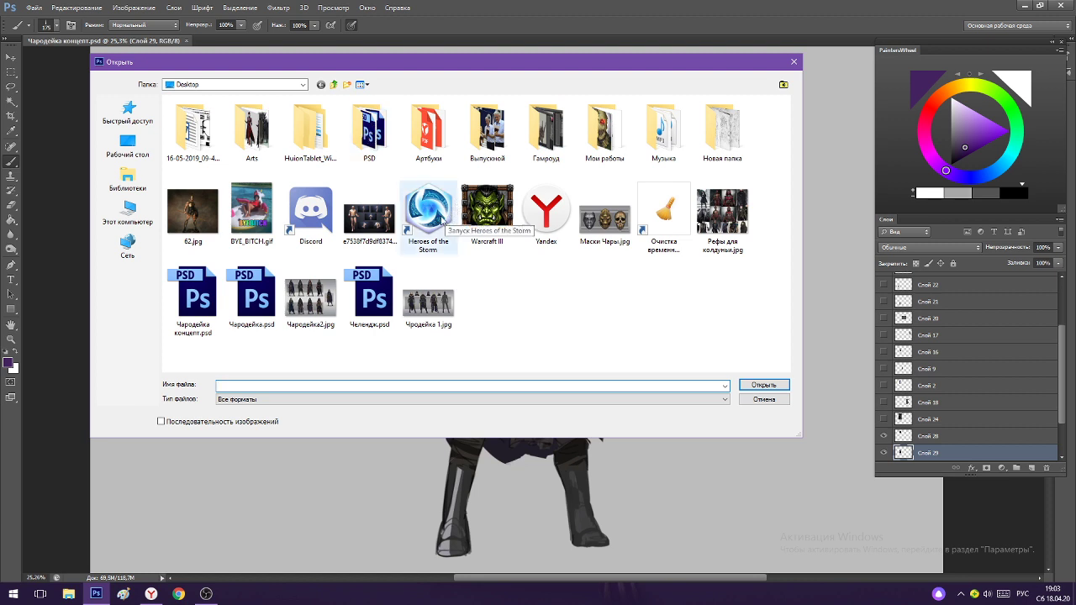
left_click(318, 294)
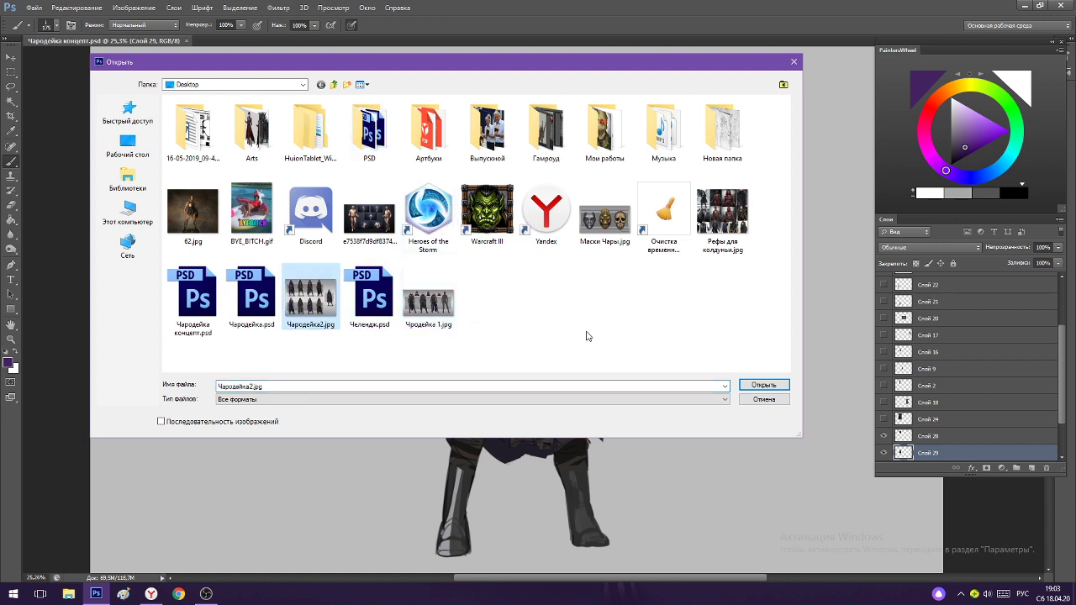
left_click(746, 385)
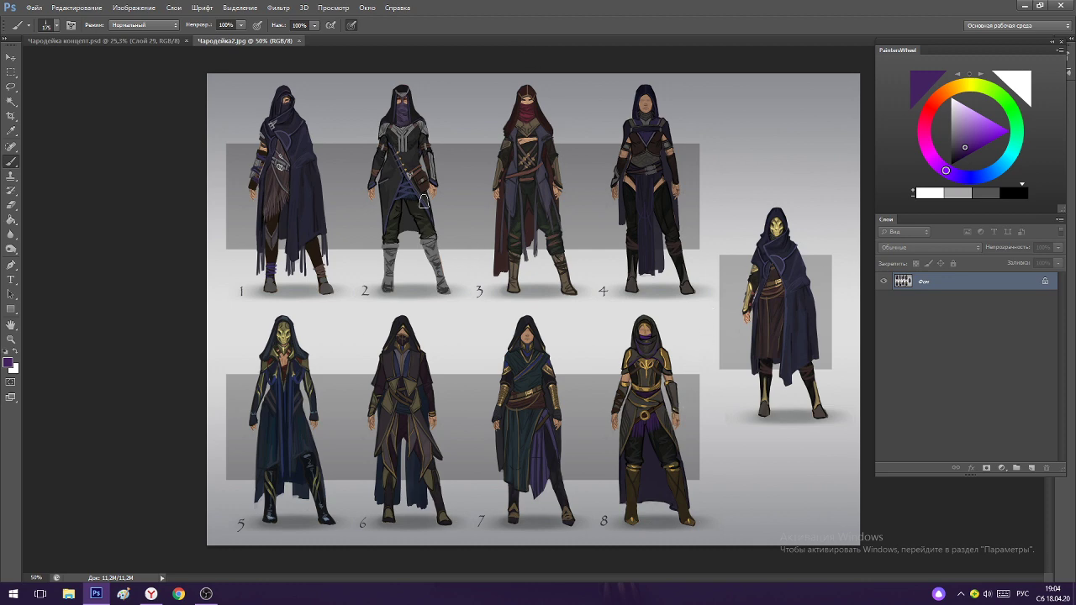
mouse_move(313, 112)
left_mouse_down()
mouse_move(332, 125)
mouse_move(316, 122)
left_mouse_up()
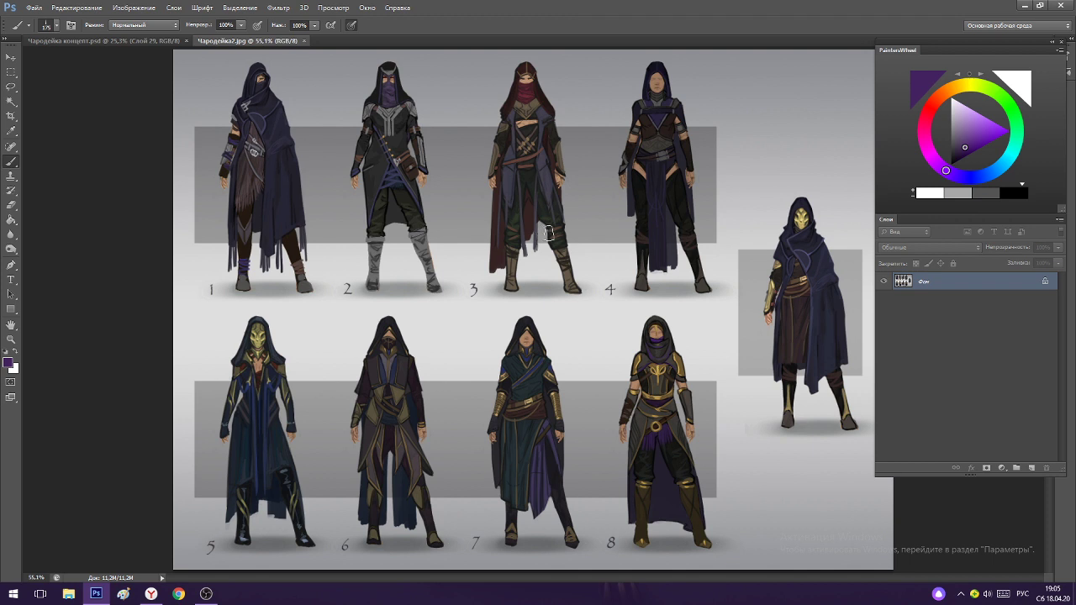
Open Маски Чары.jpg from the Desktop and enlarge the three mask designs.
left_click(34, 8)
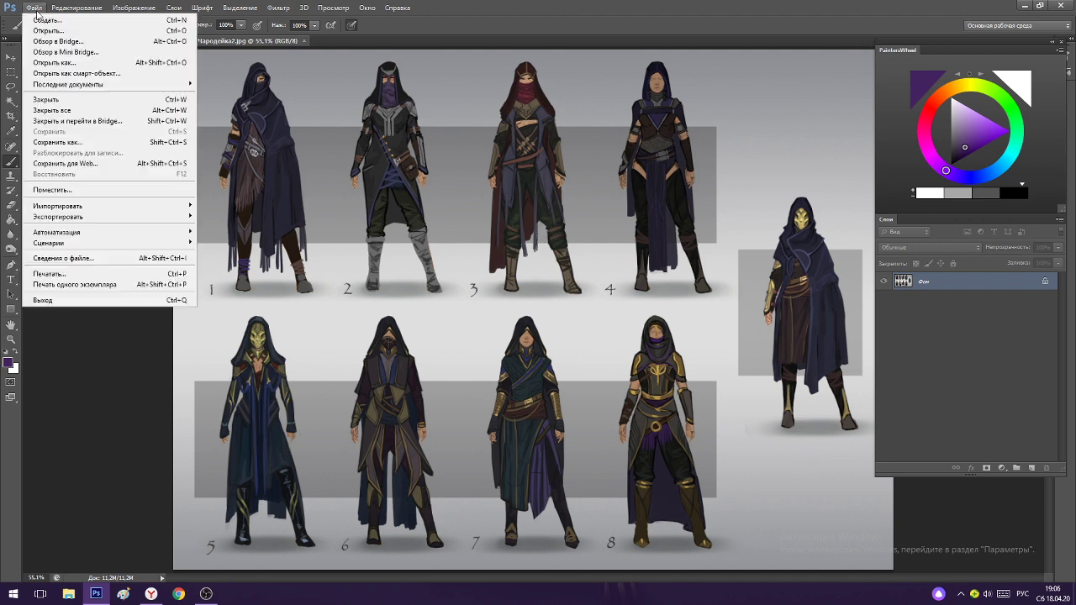
left_click(48, 31)
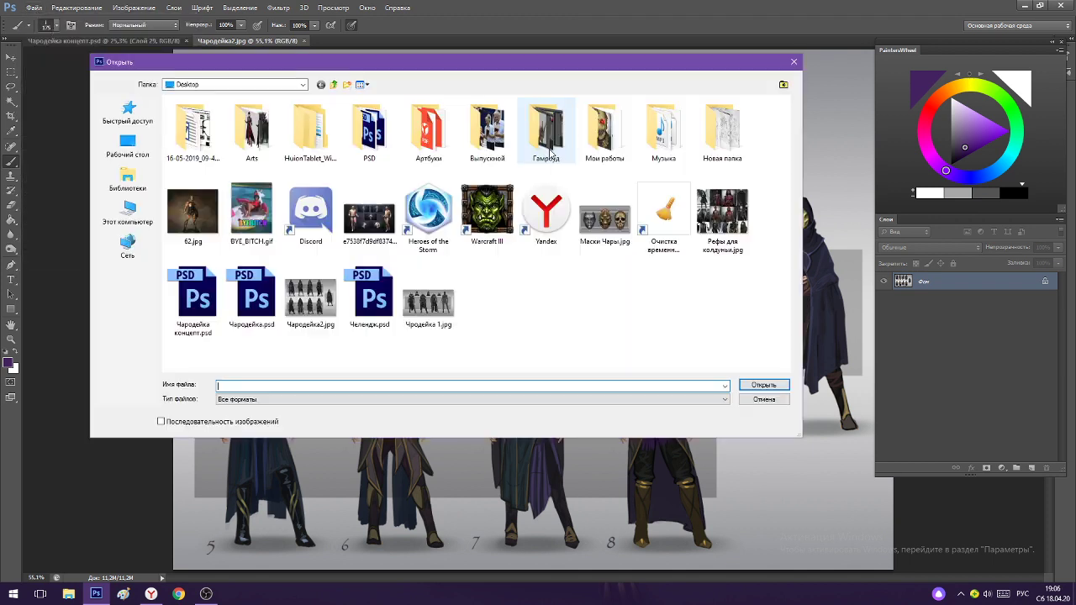
left_click(622, 230)
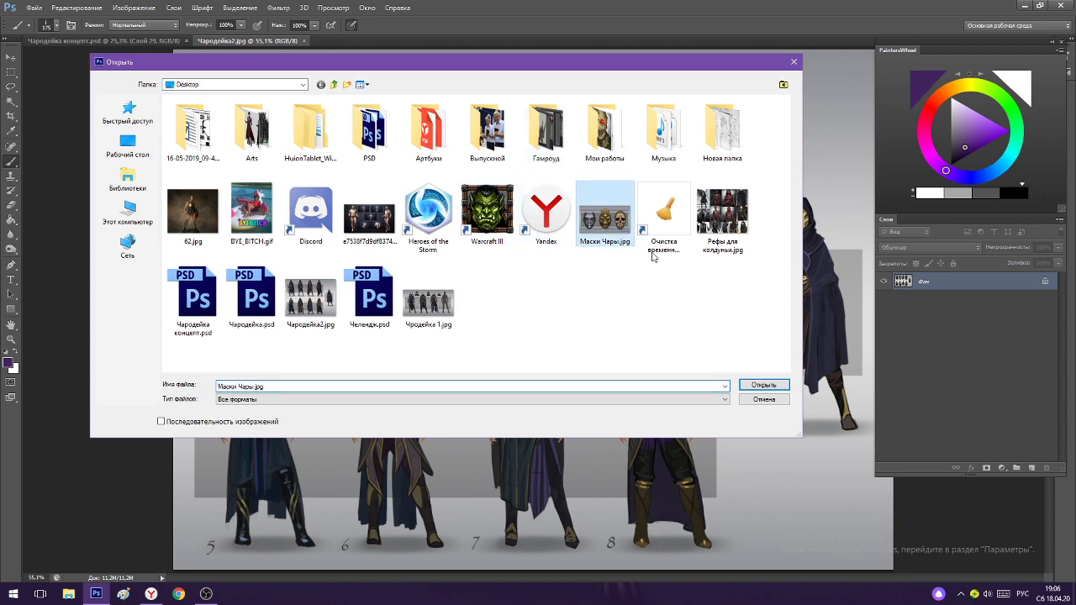
left_click(767, 387)
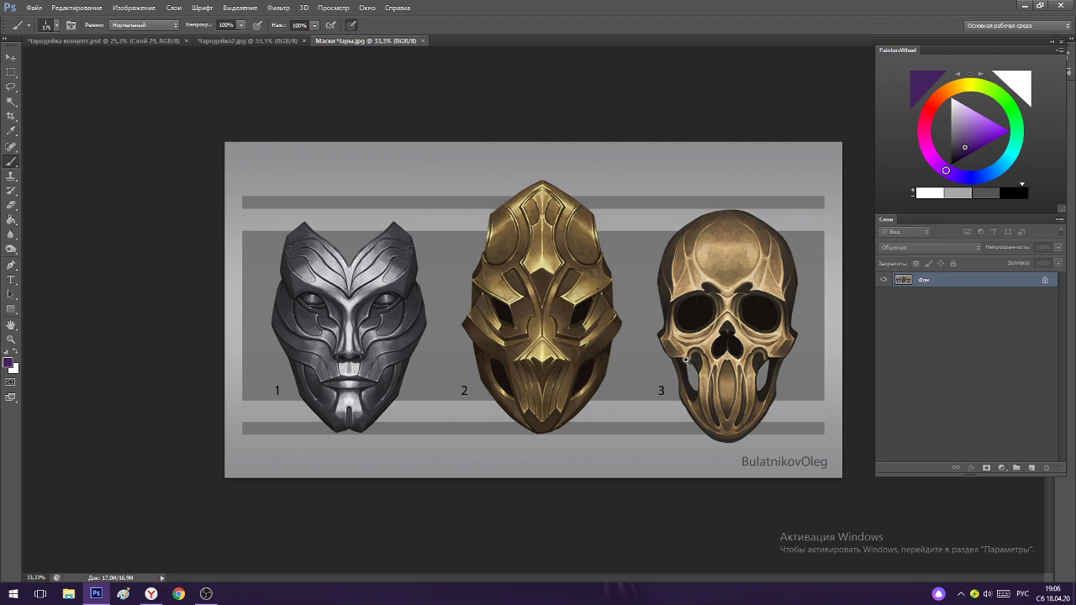
mouse_move(688, 361)
left_mouse_down()
mouse_move(711, 368)
mouse_move(697, 369)
left_mouse_up()
scroll(697, 367, "up", 1)
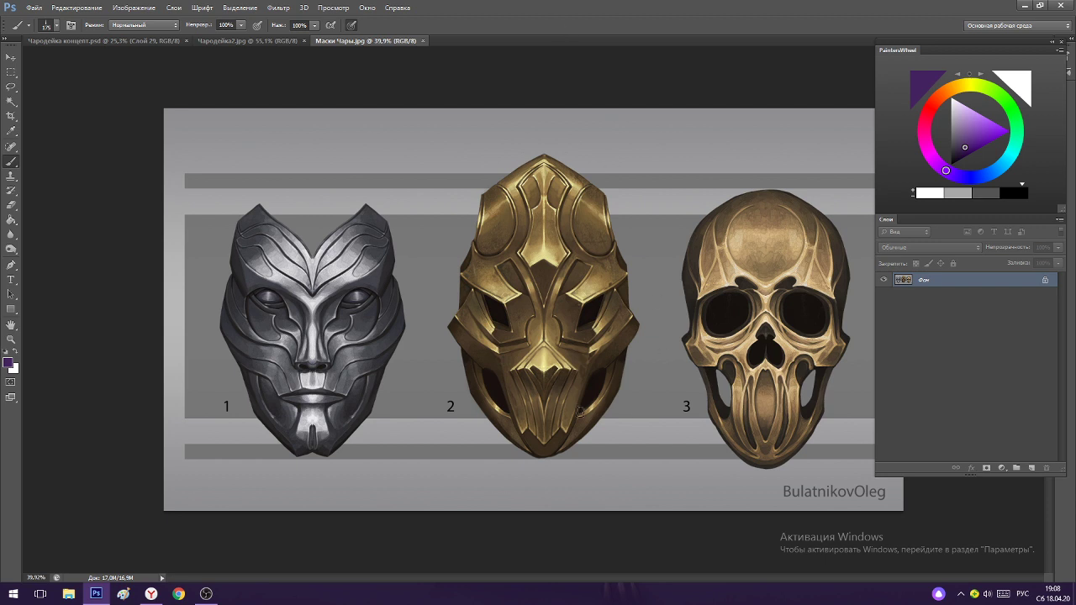
Compare the costume variants in Чародейка2.jpg with the mask designs in Маски Чары.jpg.
left_click(250, 39)
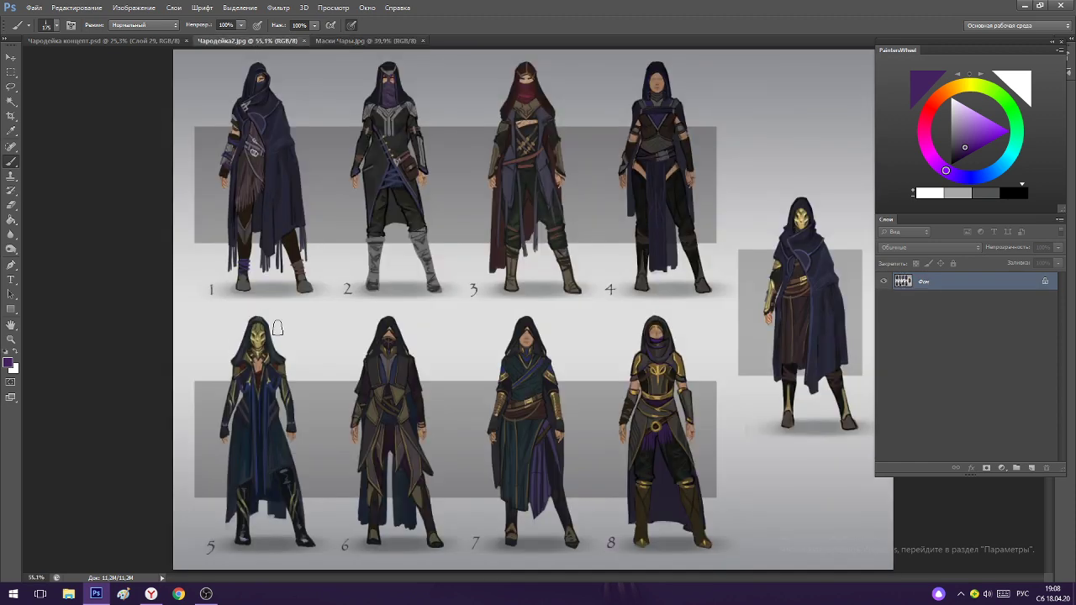
left_click(409, 42)
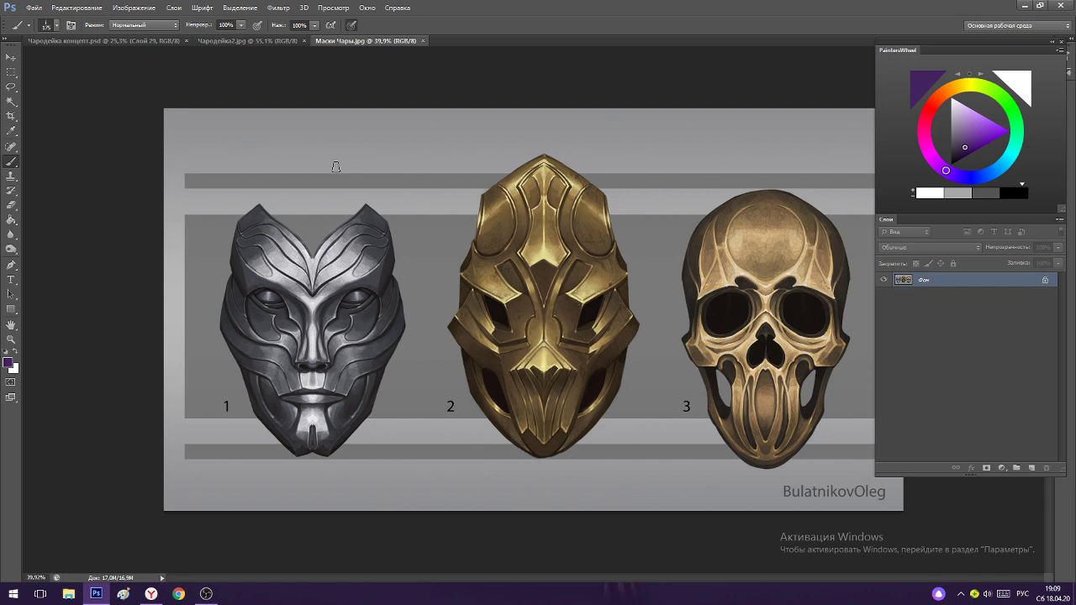
left_click(264, 38)
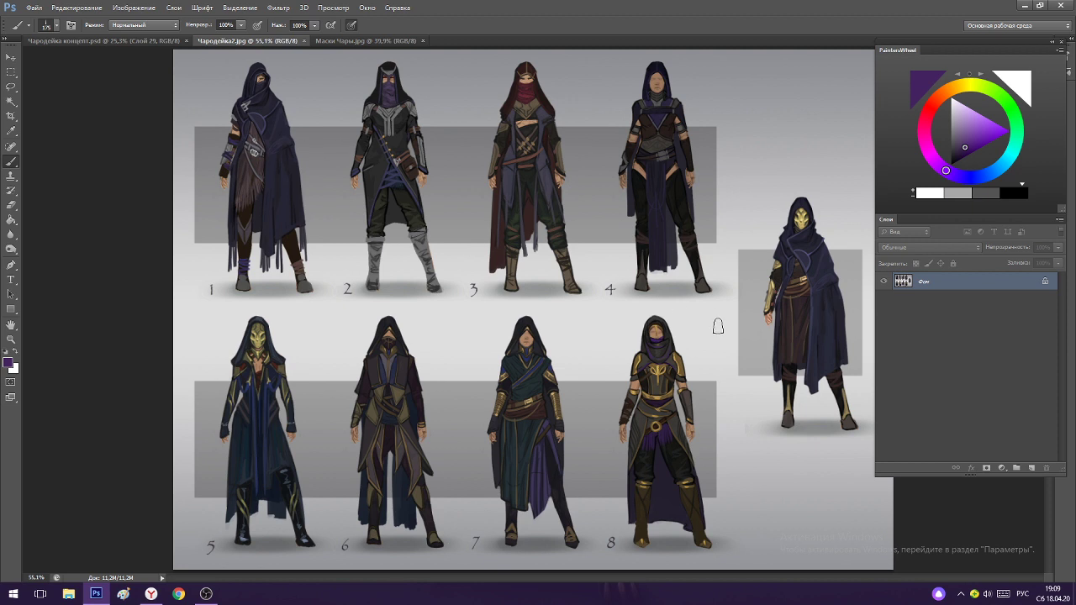
Open Чродейка 1.jpg from the Desktop and enlarge the first set of costume sketches.
left_click(33, 7)
left_click(47, 30)
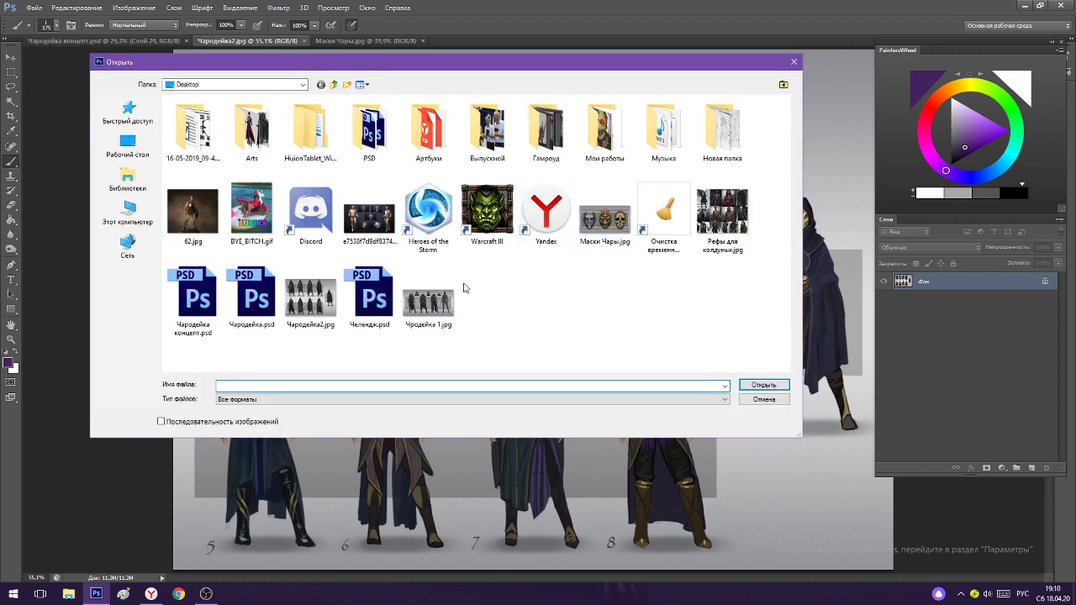
left_click(433, 298)
left_click(746, 384)
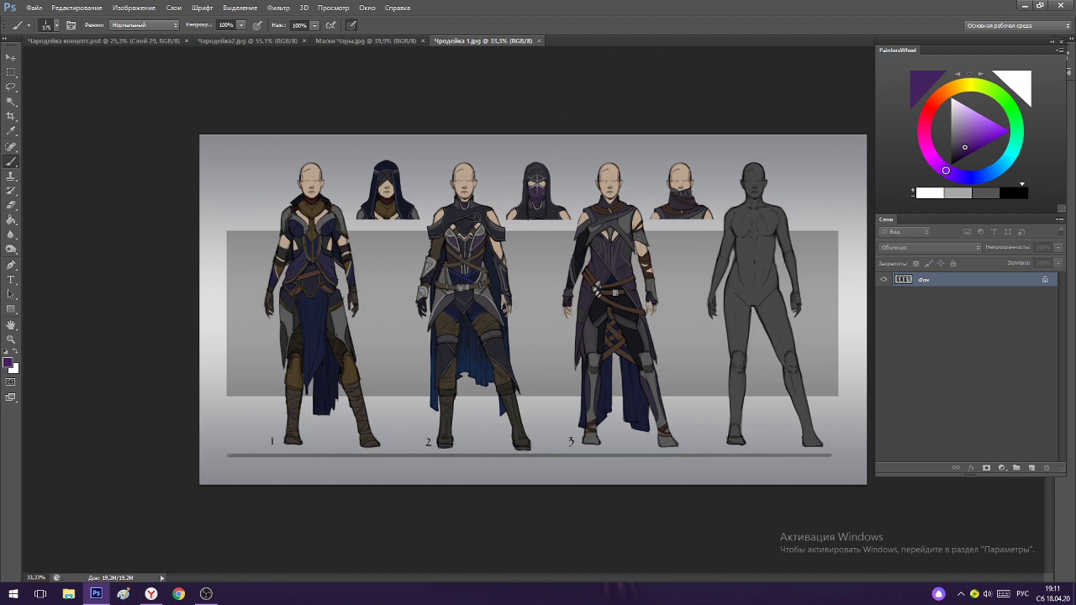
mouse_move(675, 224)
left_mouse_down()
mouse_move(699, 225)
mouse_move(687, 227)
left_mouse_up()
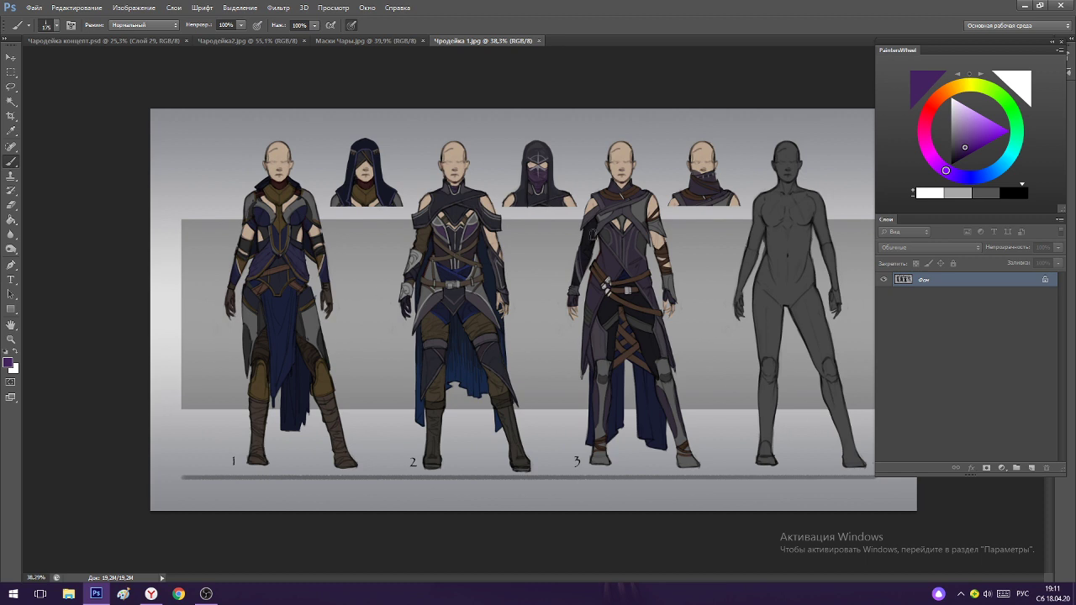
Close the images Маски Чары.jpg and Чродейка 1.jpg.
left_click(373, 38)
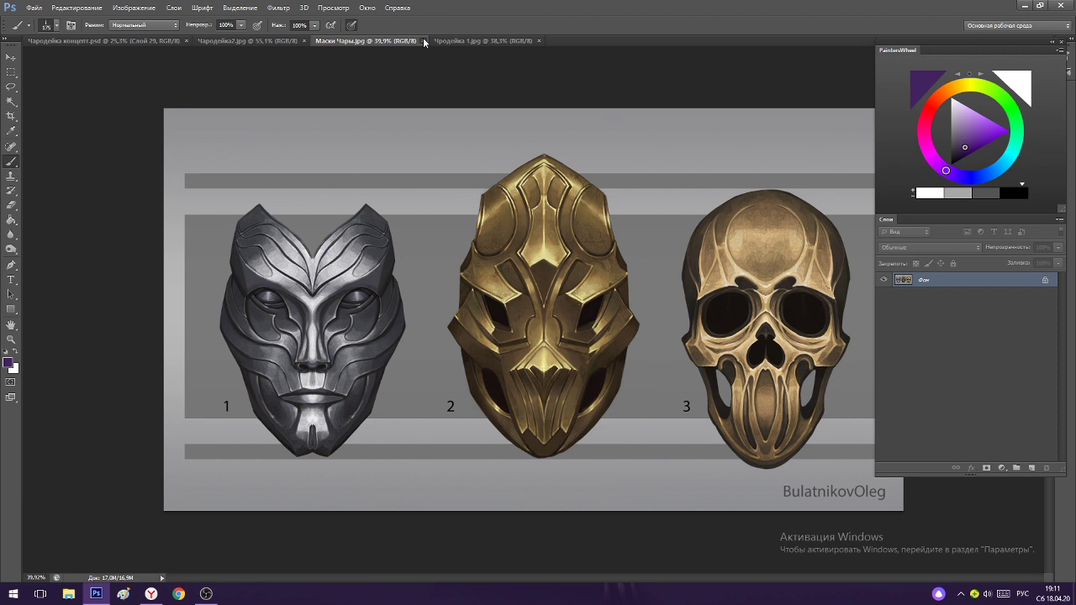
left_click(423, 41)
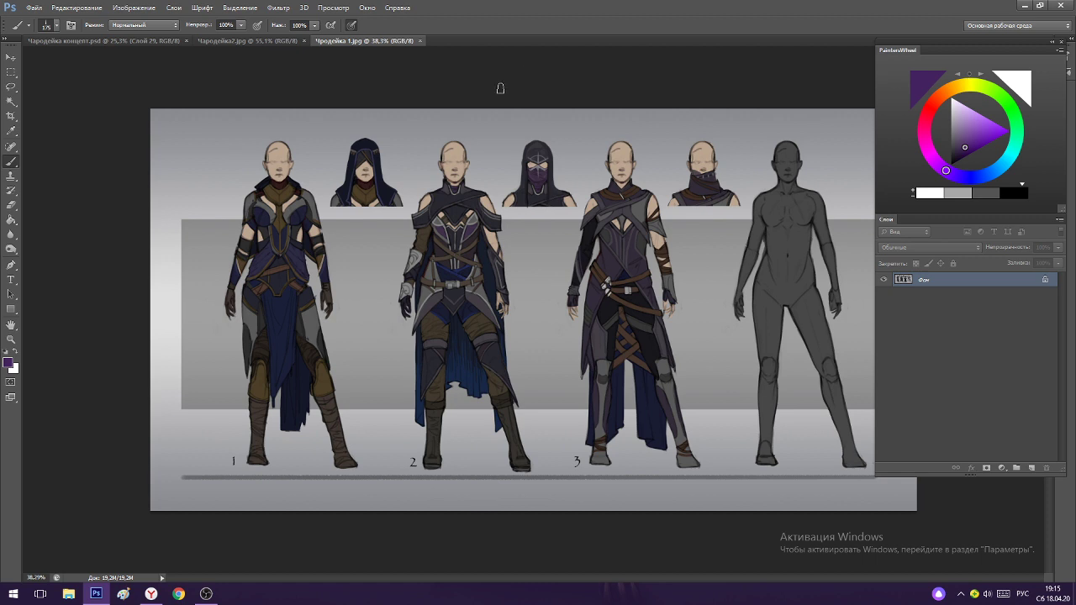
left_click(422, 40)
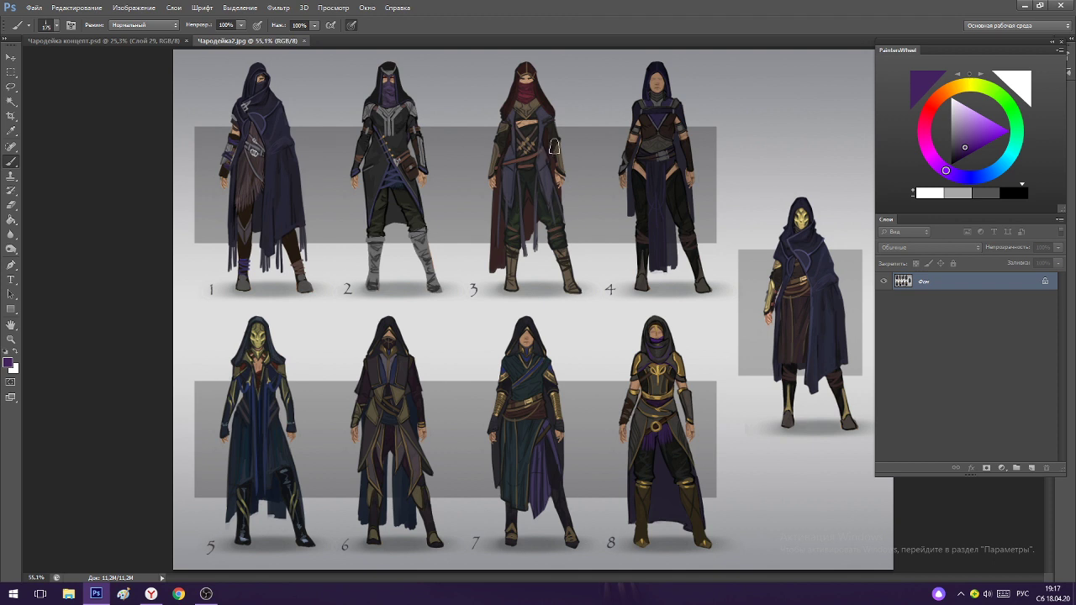
Compare the rendered sorceress in Чародейка концепт.psd with the costume variants in Чародейка2.jpg, ending on the full-figure concept.
left_click(139, 42)
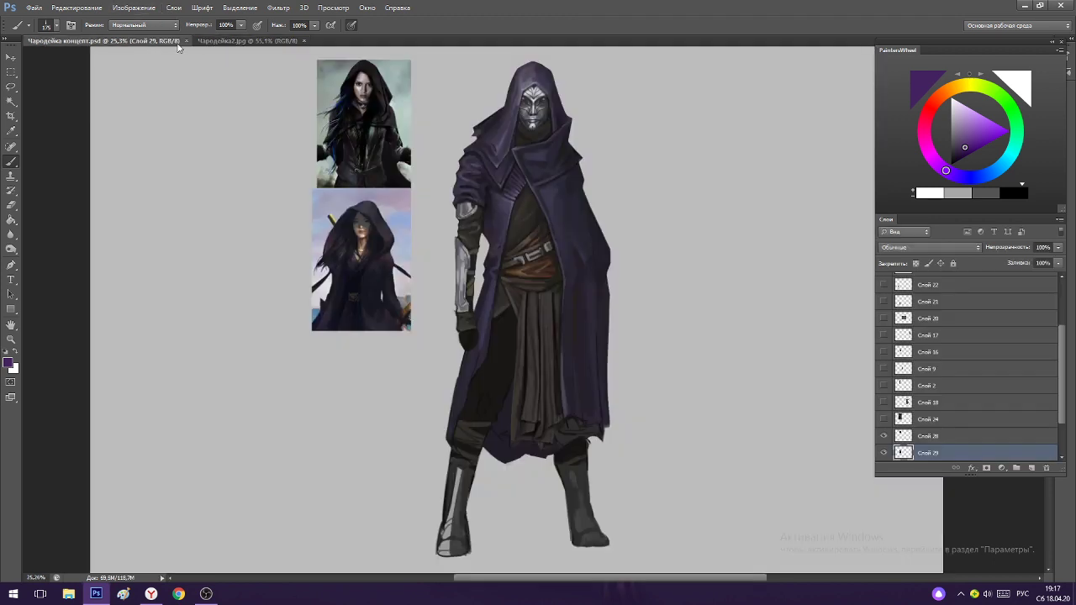
left_click(269, 42)
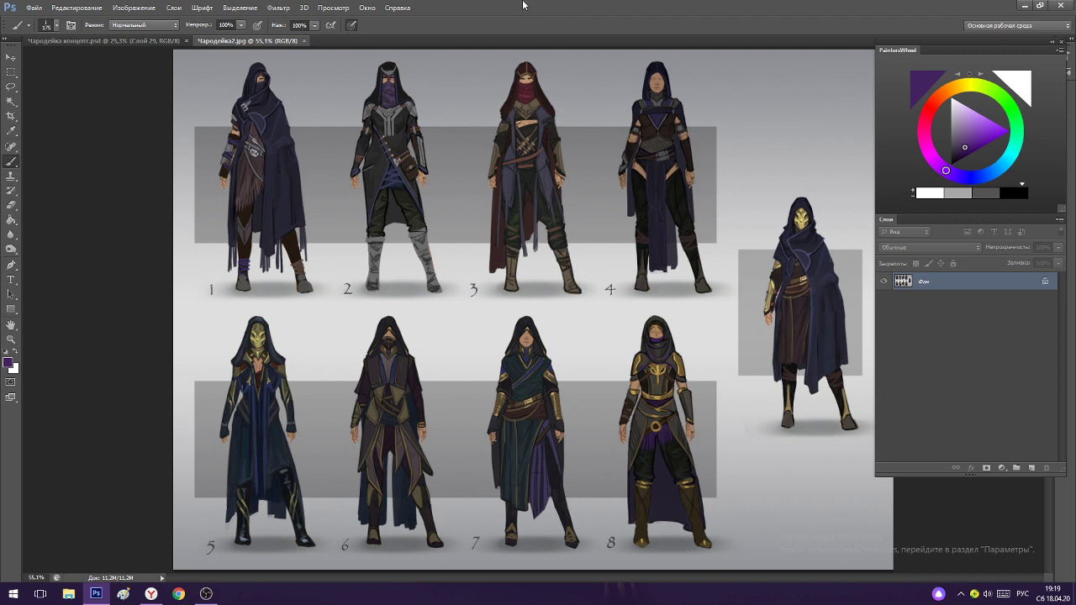
left_click(98, 40)
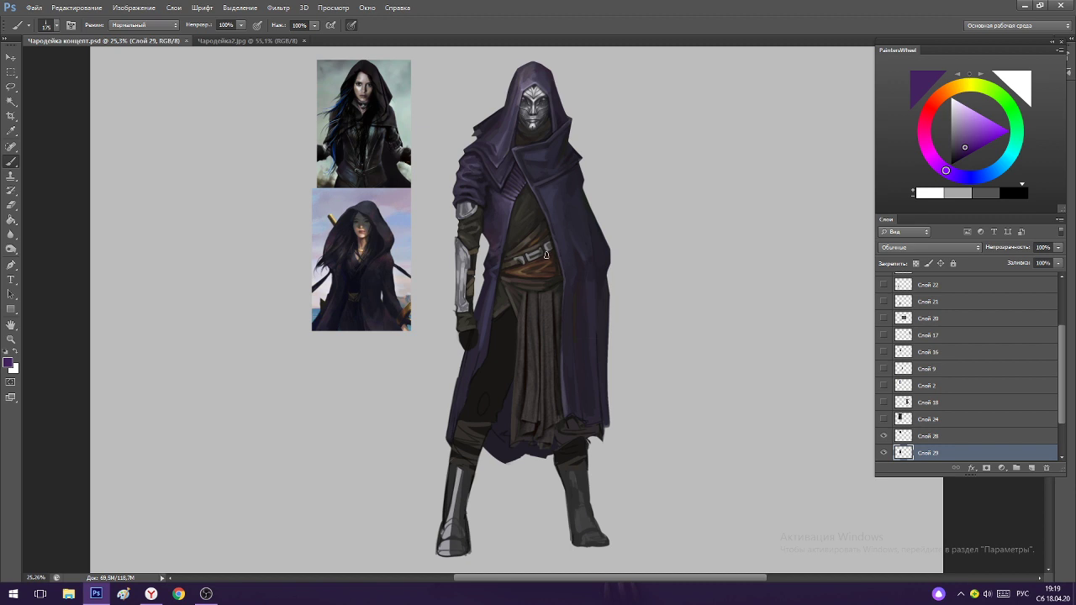
scroll(632, 283, "down", 2)
scroll(609, 292, "up", 1)
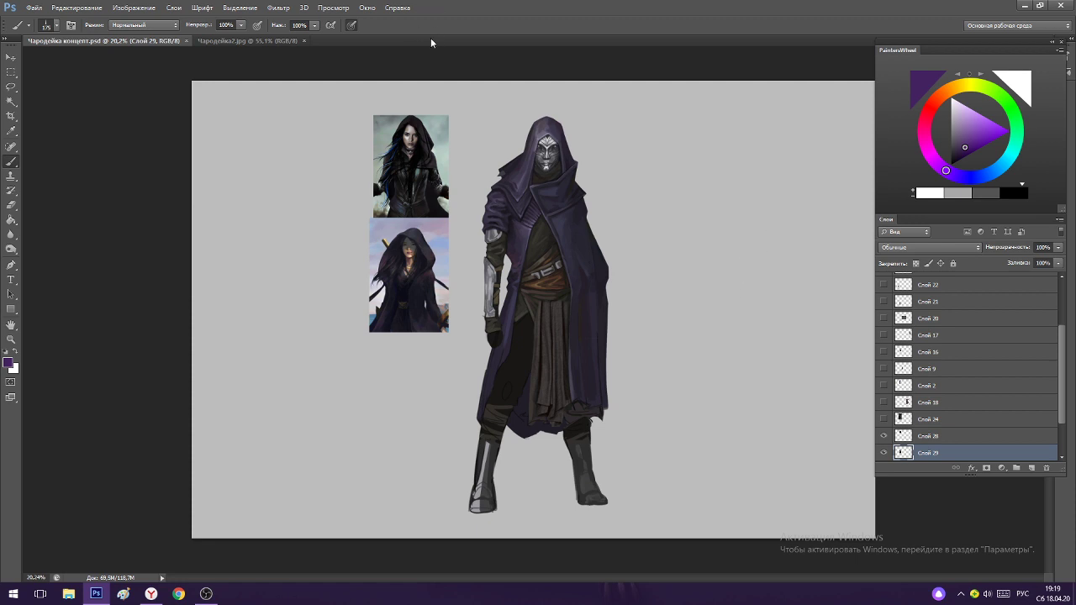
Close Чародейка2.jpg and open Челендж.psd from the Desktop.
left_click(299, 41)
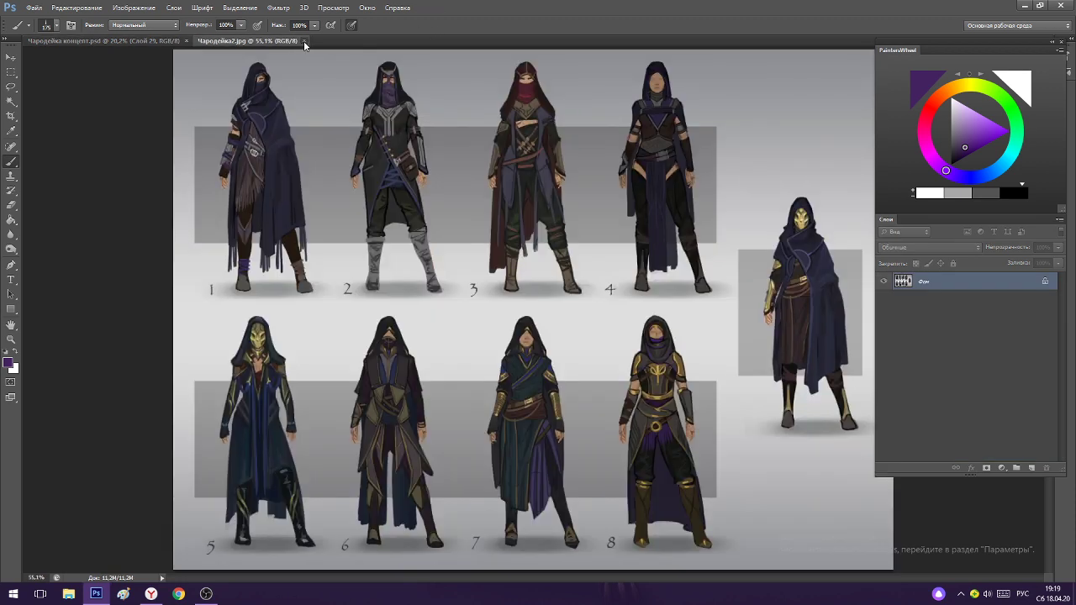
left_click(304, 41)
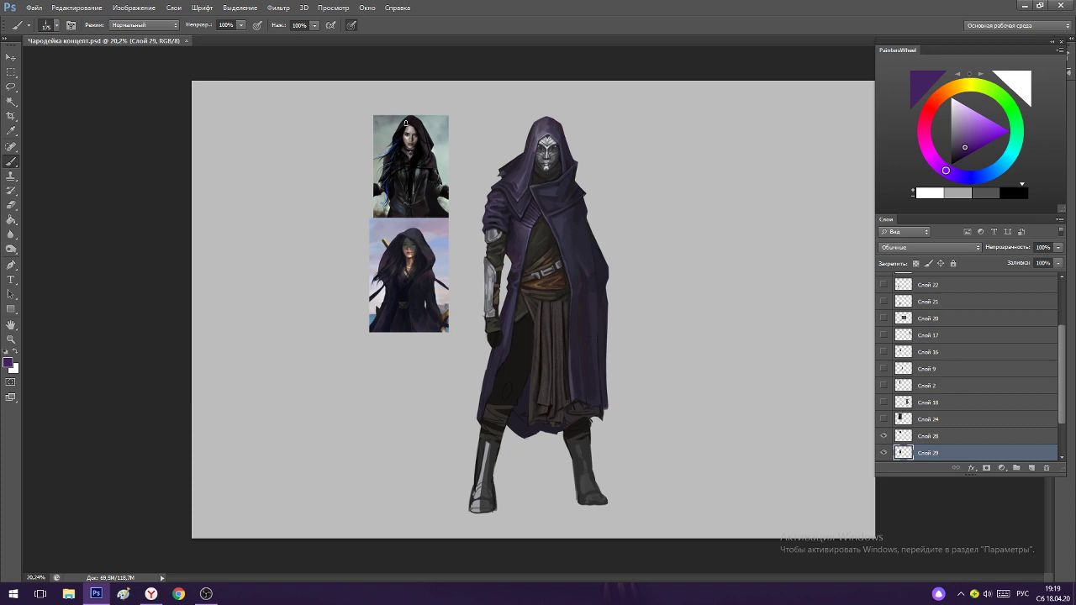
left_click(34, 8)
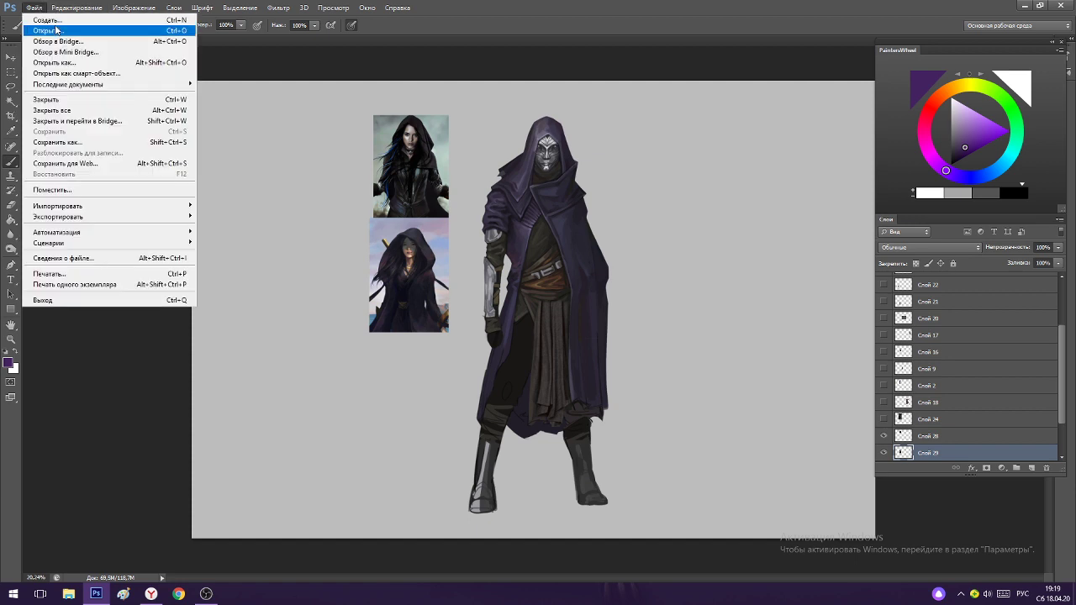
left_click(55, 30)
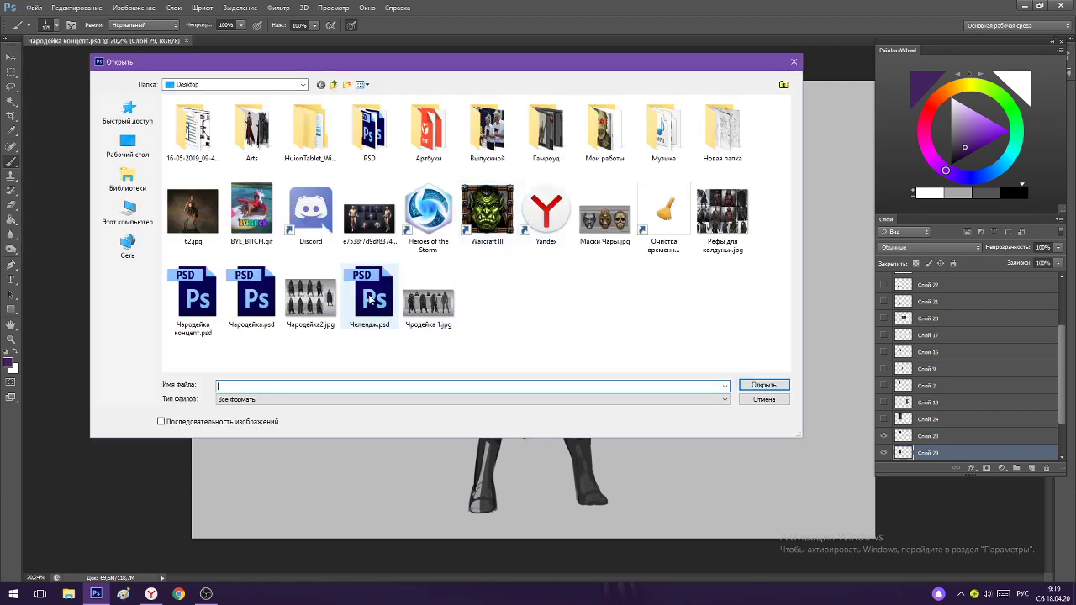
left_click(369, 298)
left_click(761, 385)
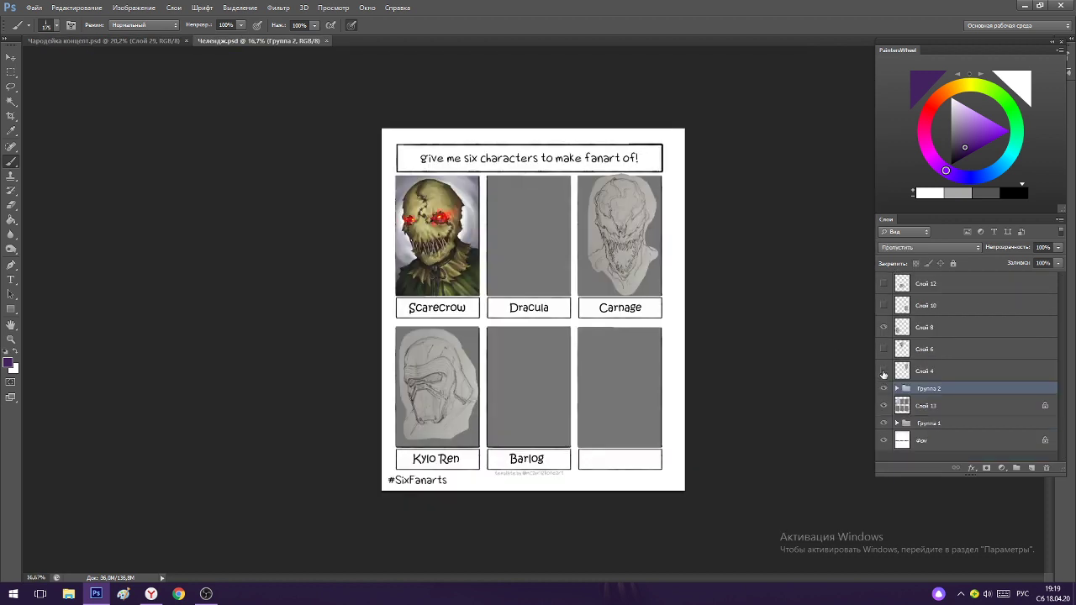
Hide the Kylo Ren and Carnage sketch layers, Слой 8 and Слой 4, and revisit the sorceress in Чародейка концепт.psd.
left_click(883, 327)
left_click(883, 329)
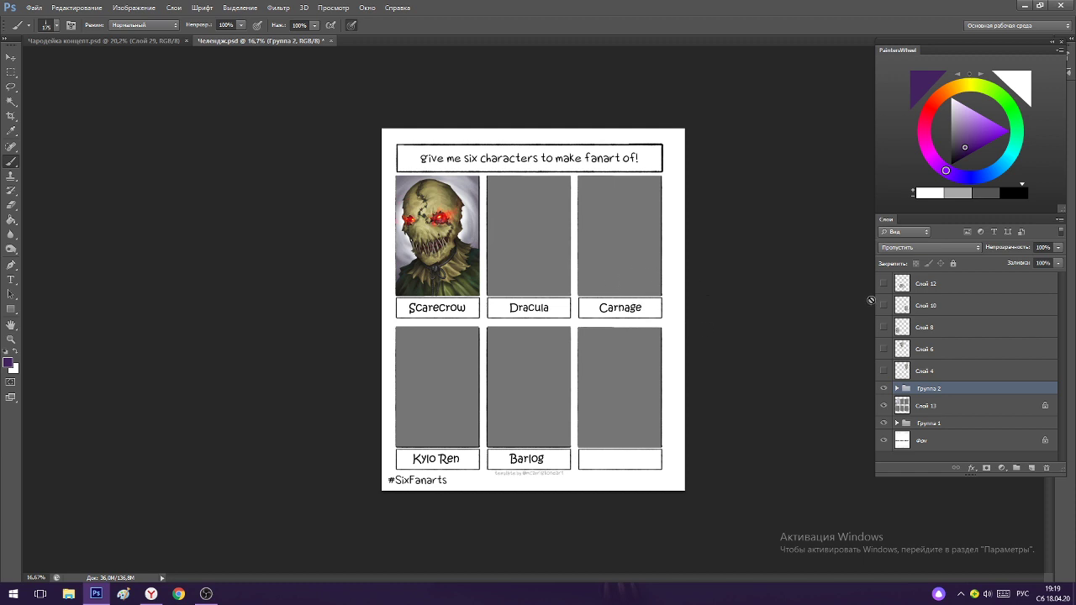
left_click(177, 40)
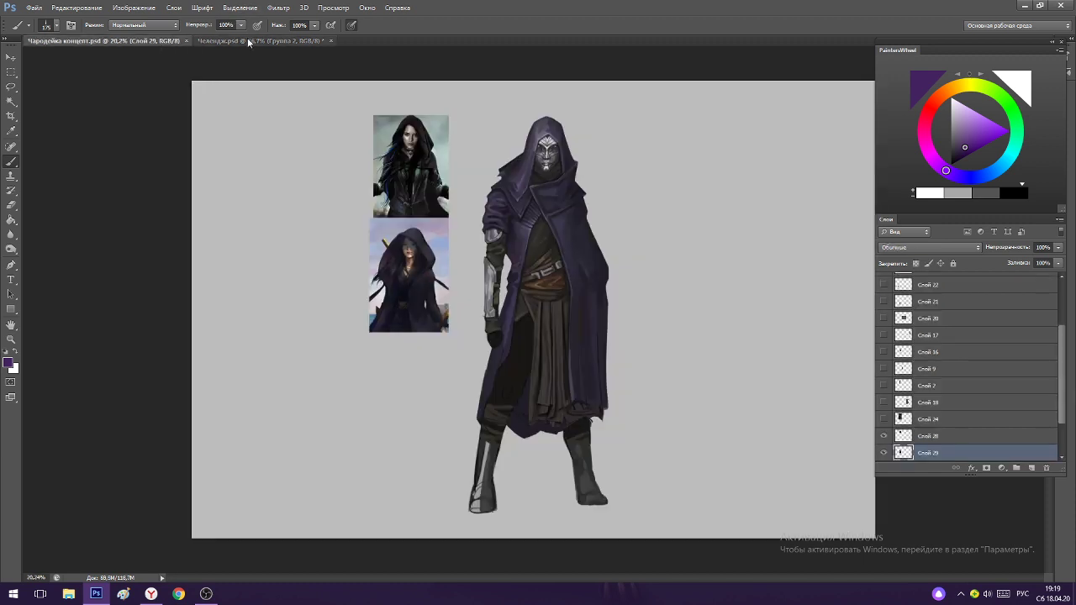
left_click(247, 38)
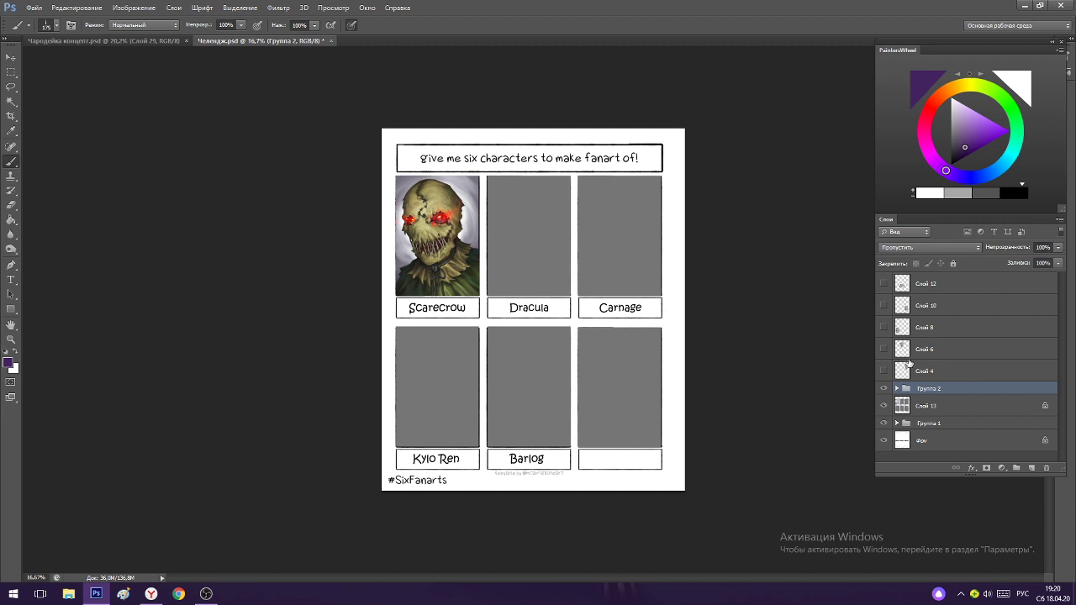
Show the Carnage sketch layer Слой 4, leaving the Dracula sketch layer Слой 6 hidden after previewing it.
left_click(883, 371)
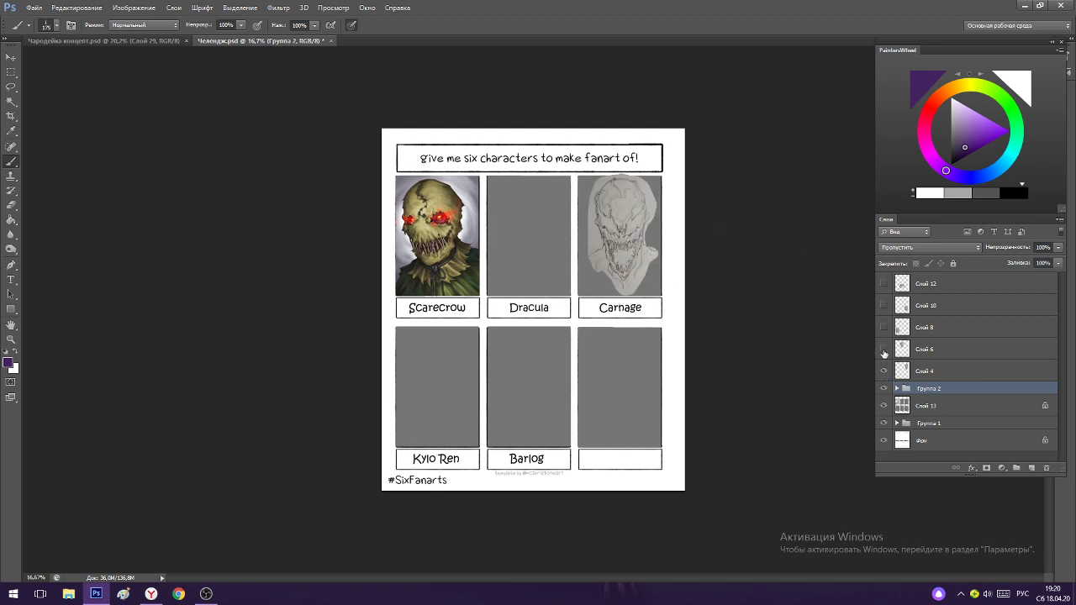
left_click(884, 350)
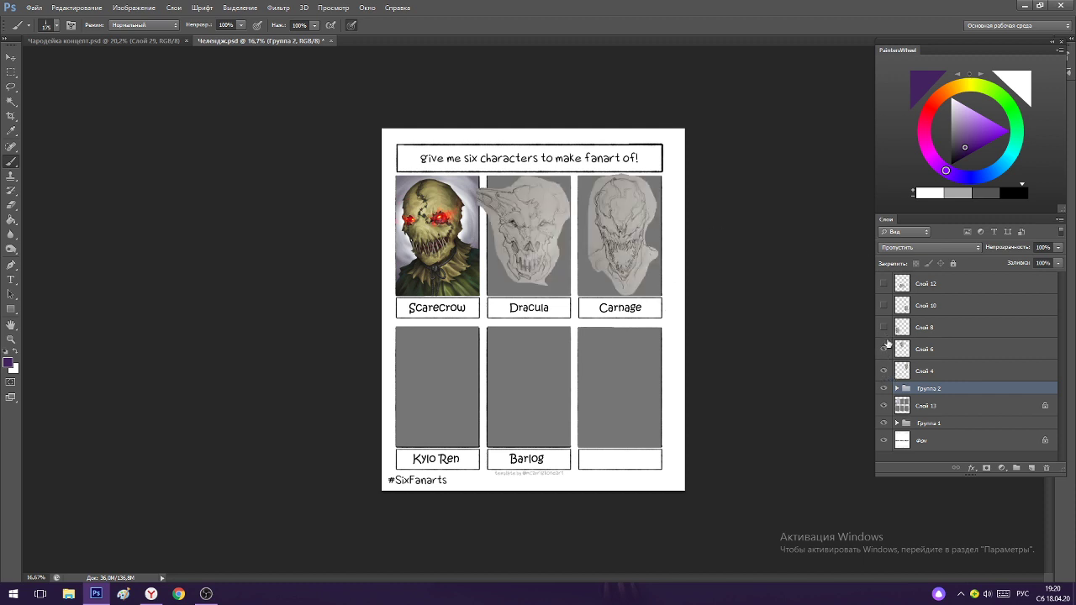
left_click(883, 349)
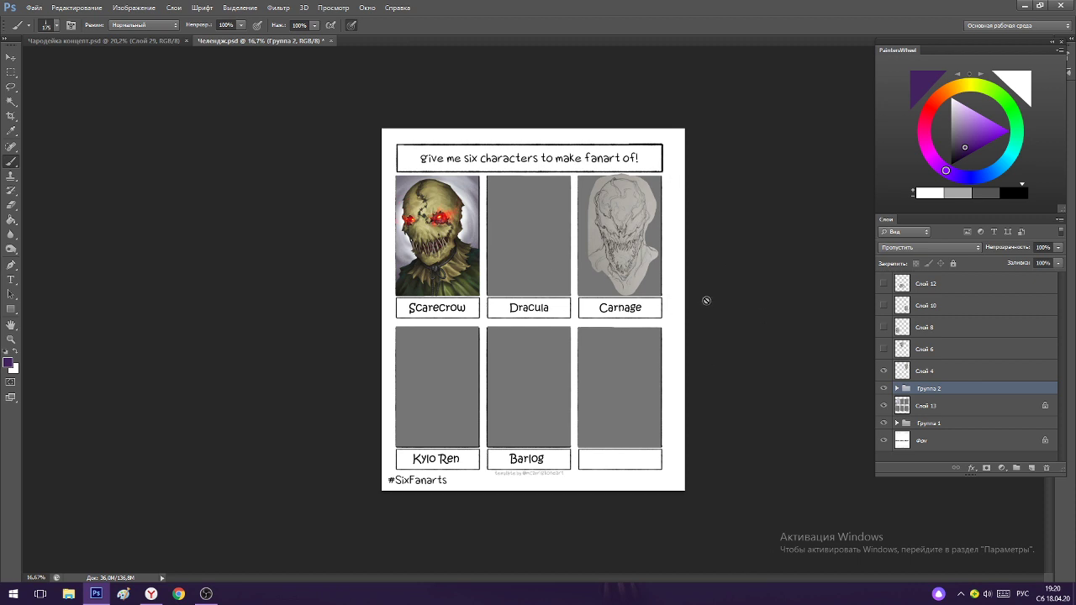
left_click(135, 42)
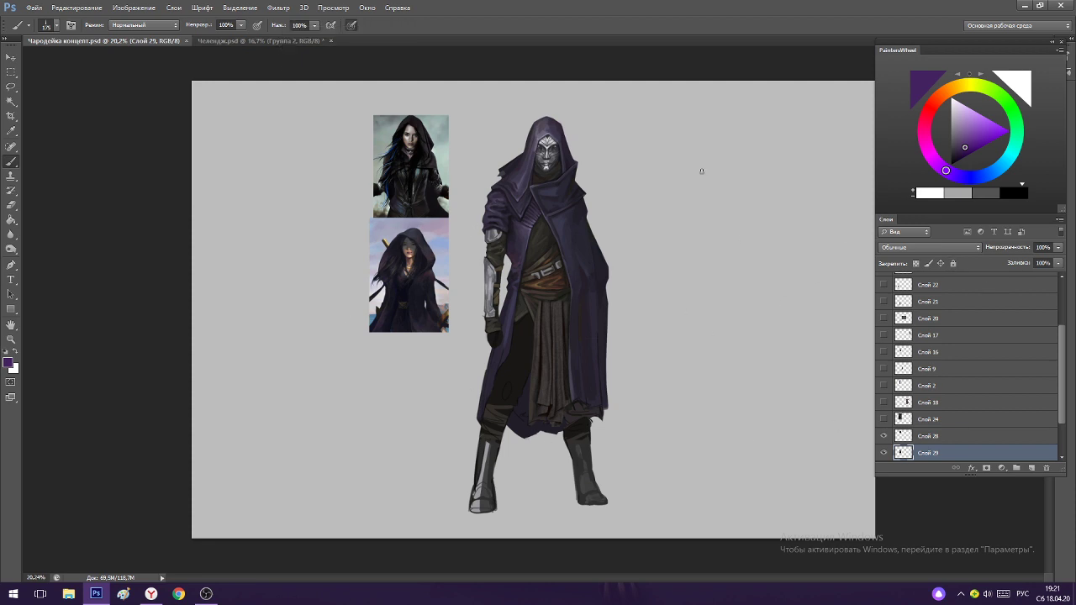
left_click(290, 41)
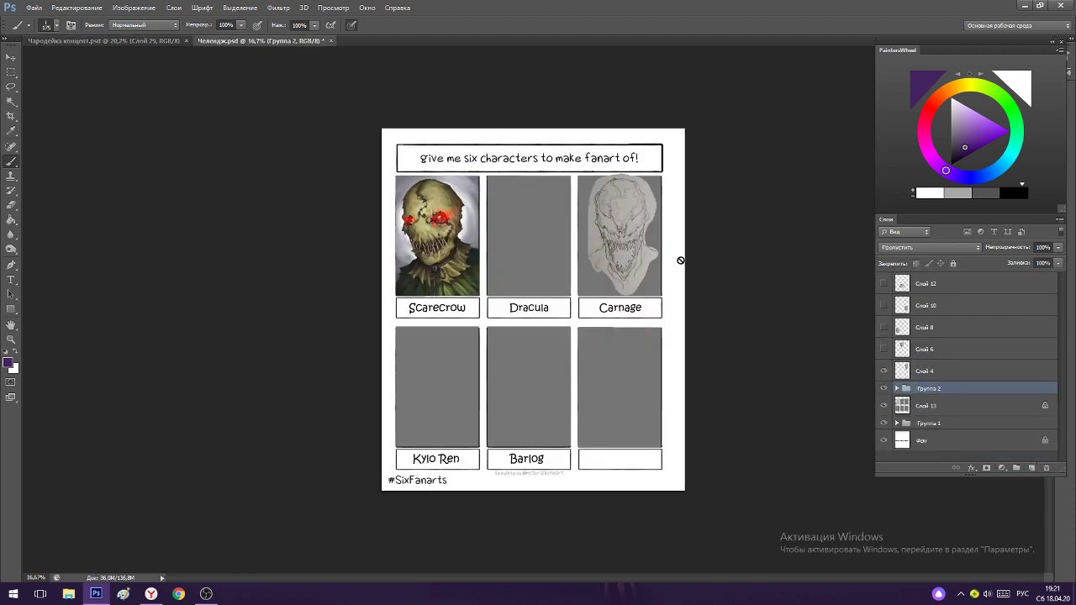
Inspect the Dracula sketch on Слой 6 beside the Carnage sketch by toggling its visibility.
scroll(620, 225, "up", 3)
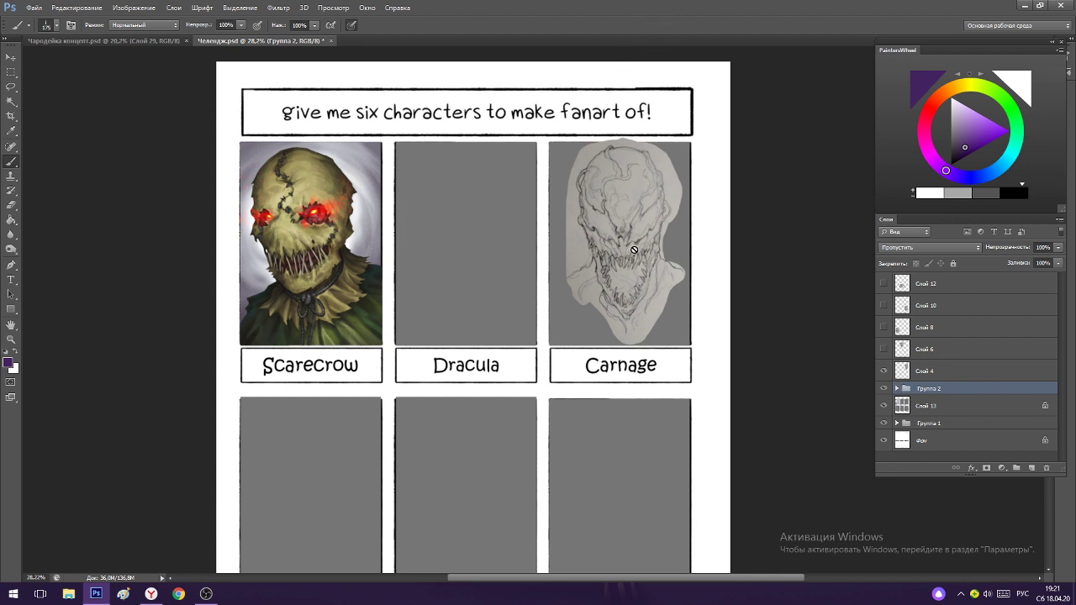
scroll(639, 126, "down", 3)
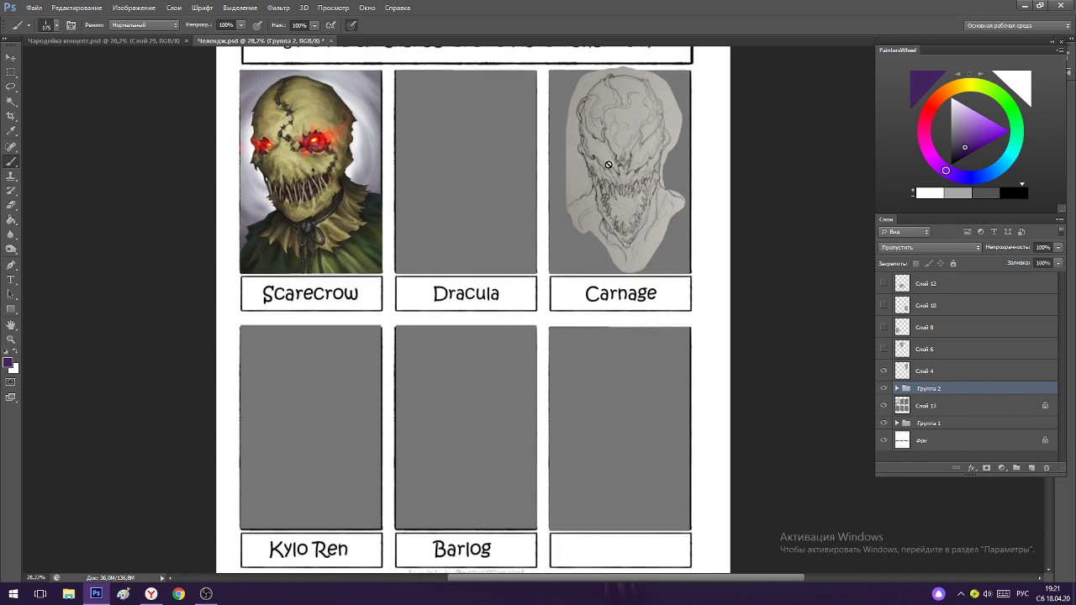
scroll(635, 159, "up", 1)
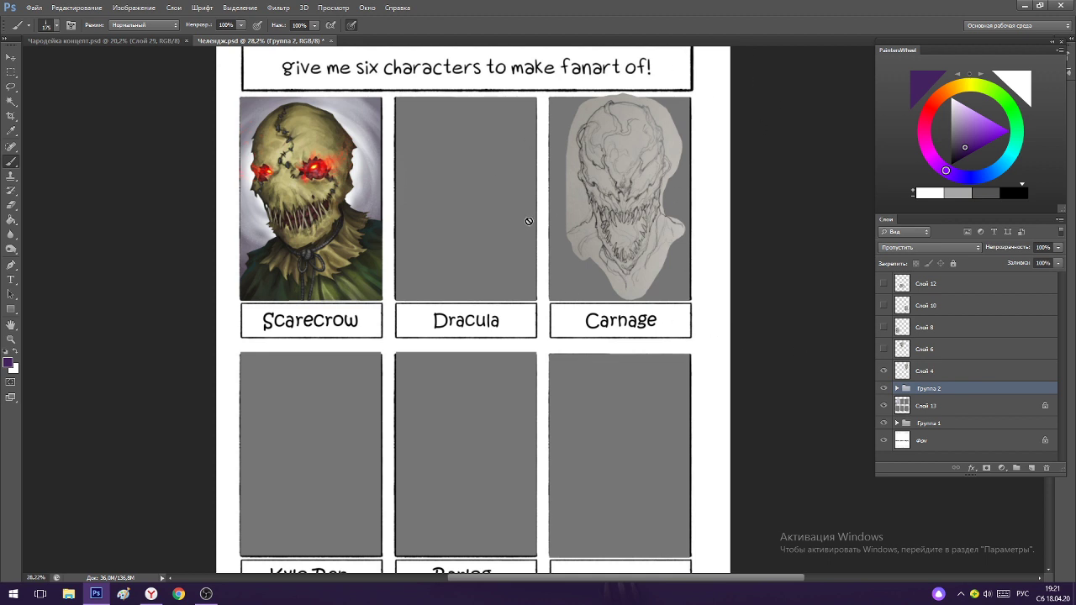
left_click(884, 347)
left_click(887, 353)
left_click(883, 349)
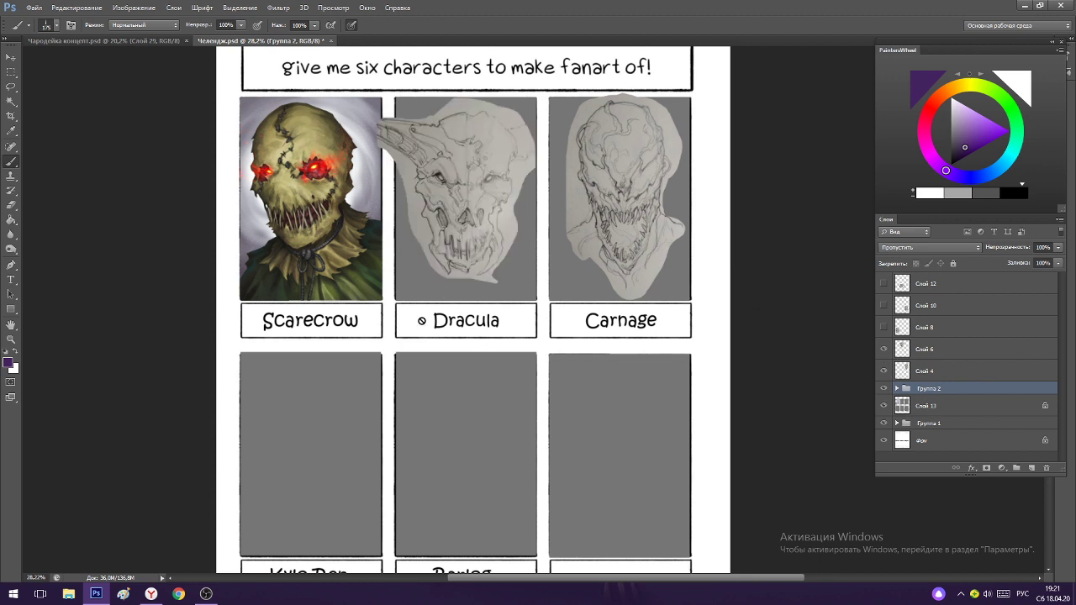
left_click(883, 349)
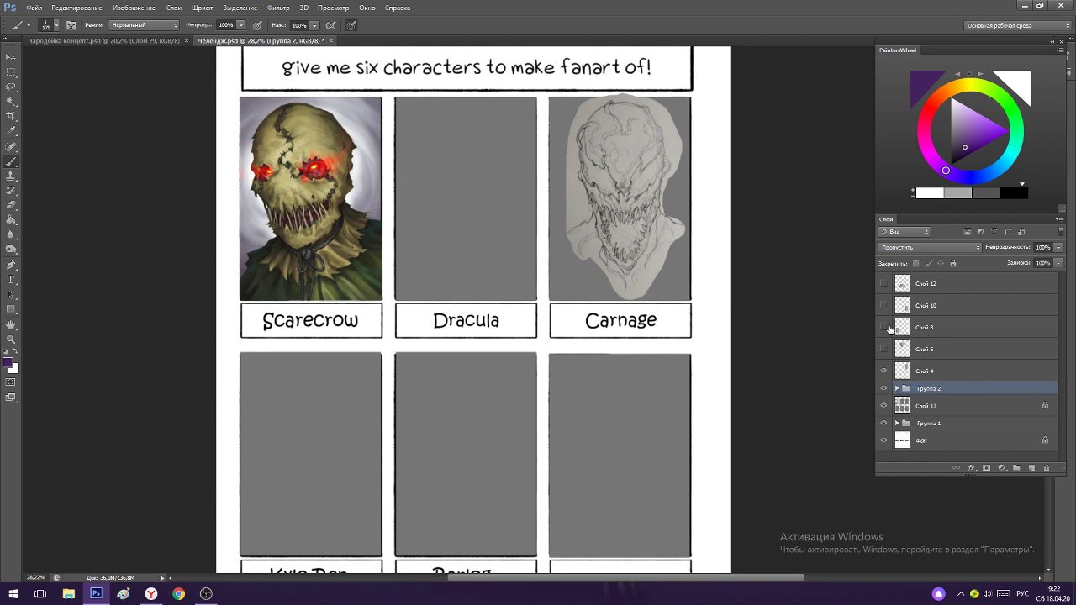
Examine the finished Scarecrow portrait and the Carnage sketch at closer range.
scroll(469, 243, "down", 1)
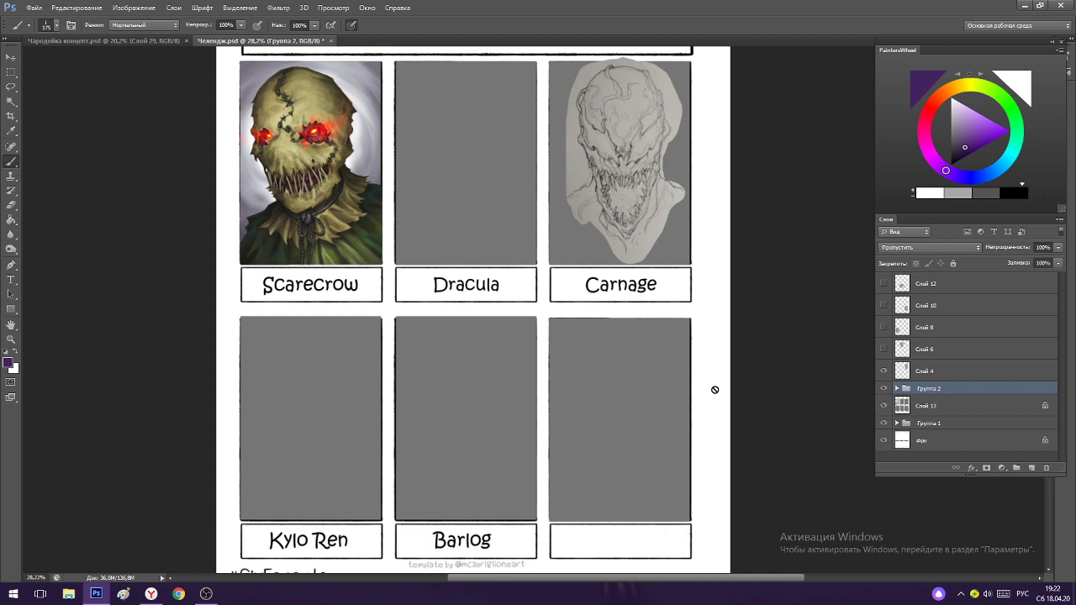
scroll(613, 331, "up", 2)
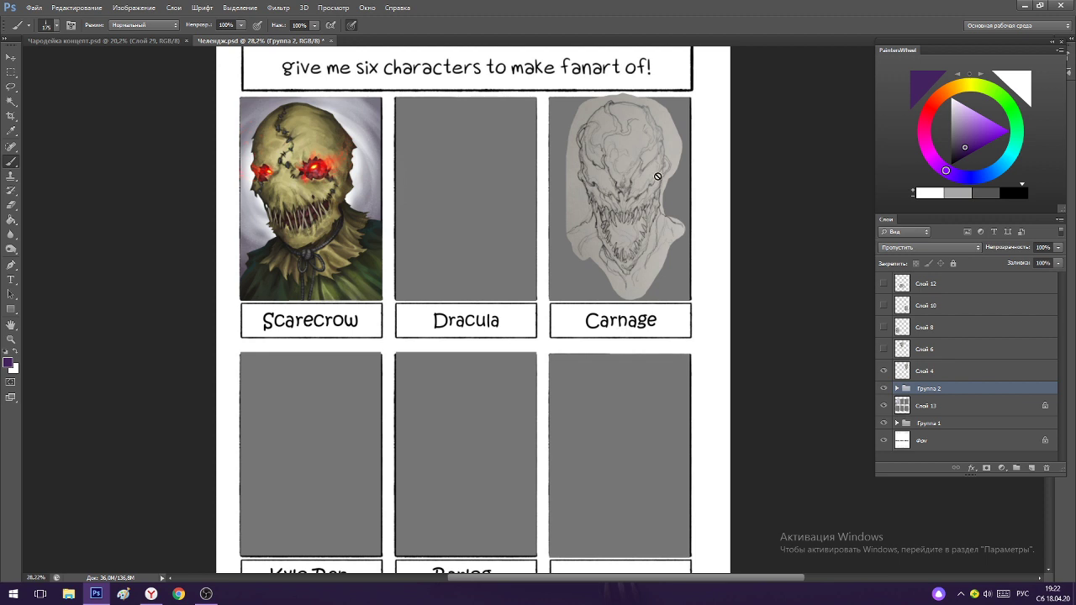
scroll(673, 261, "up", 1)
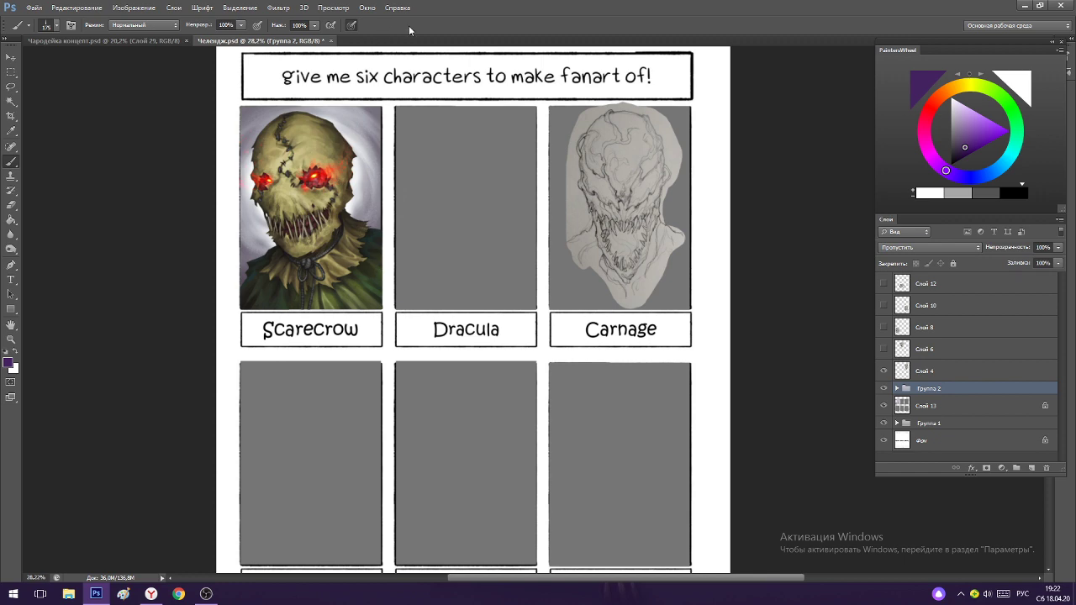
scroll(294, 170, "up", 2)
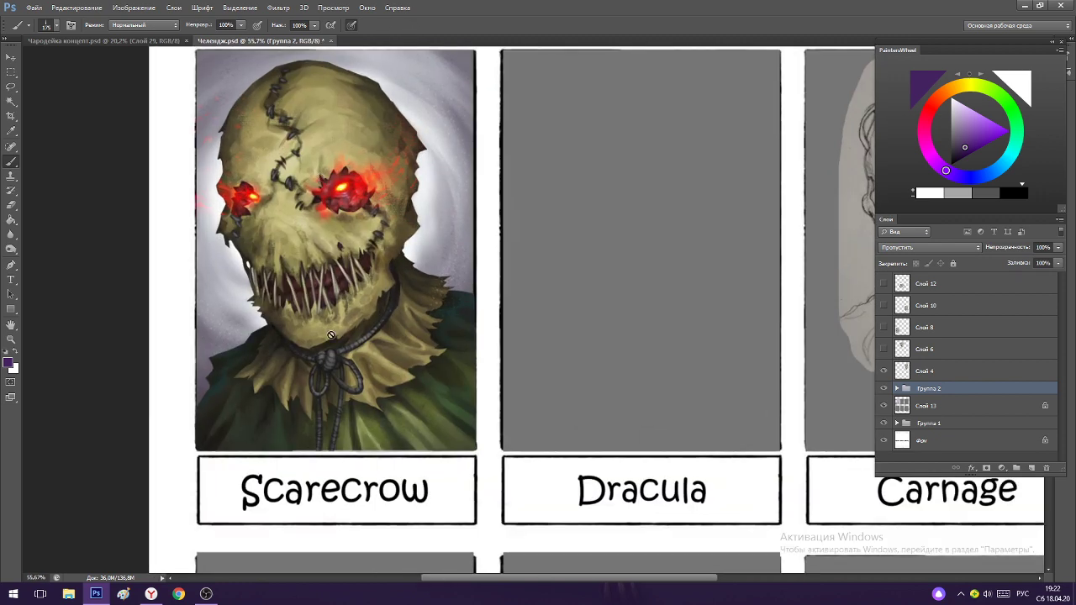
scroll(404, 290, "down", 2)
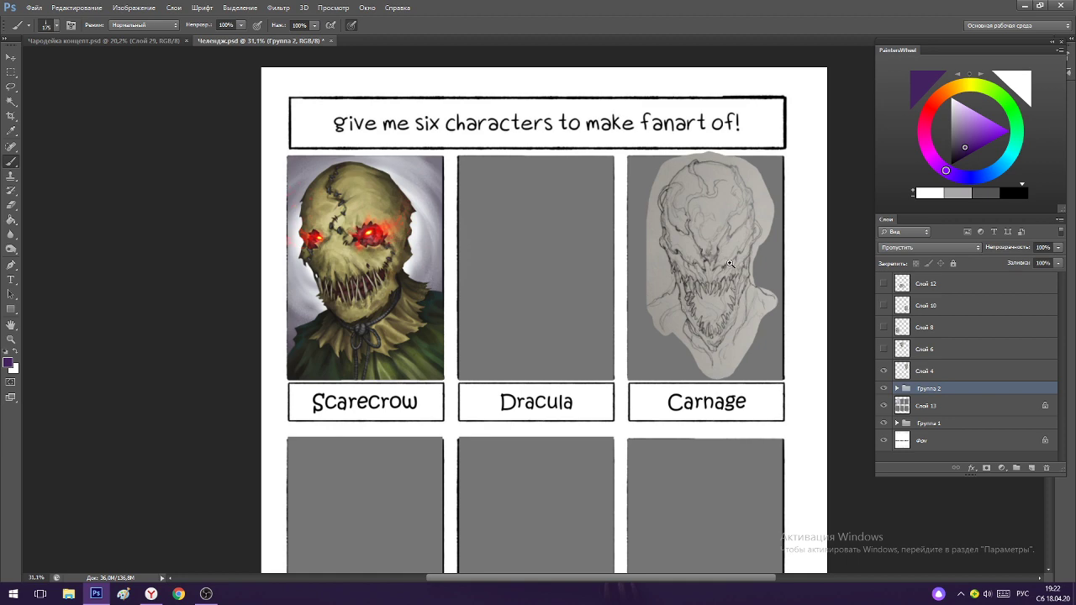
scroll(740, 267, "up", 1)
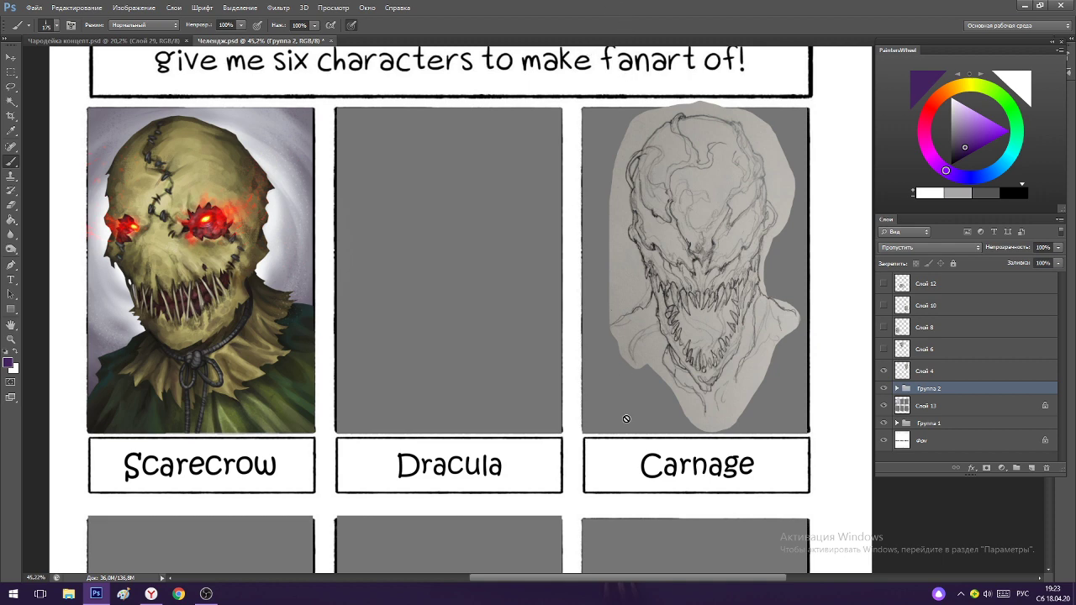
scroll(613, 386, "down", 2)
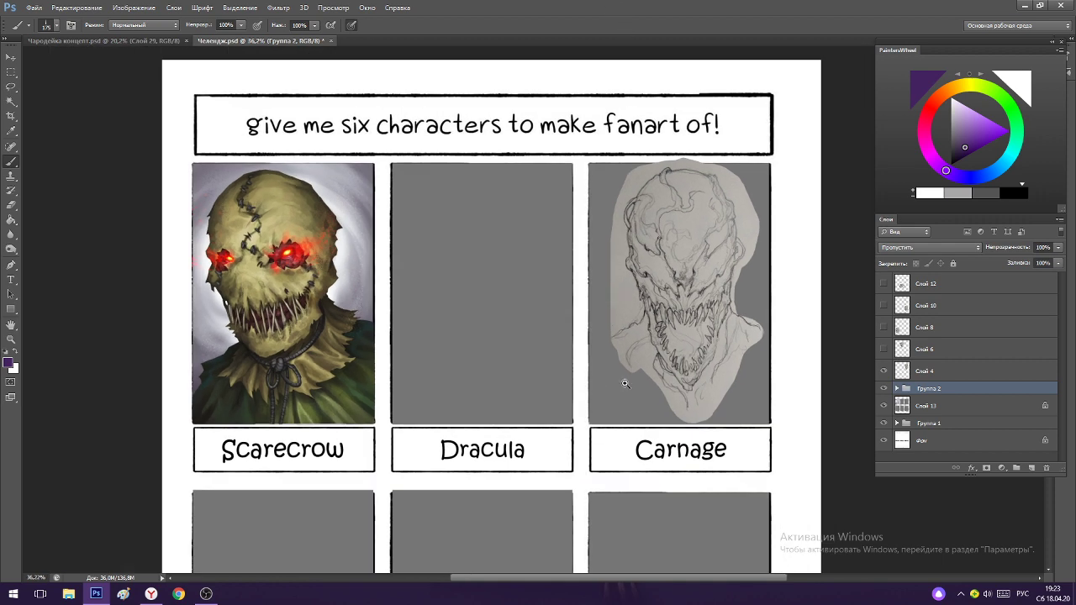
Select the Carnage sketch layer Слой 4 and lower its opacity to 70%.
left_click(884, 371)
left_click(884, 371)
left_click(964, 371)
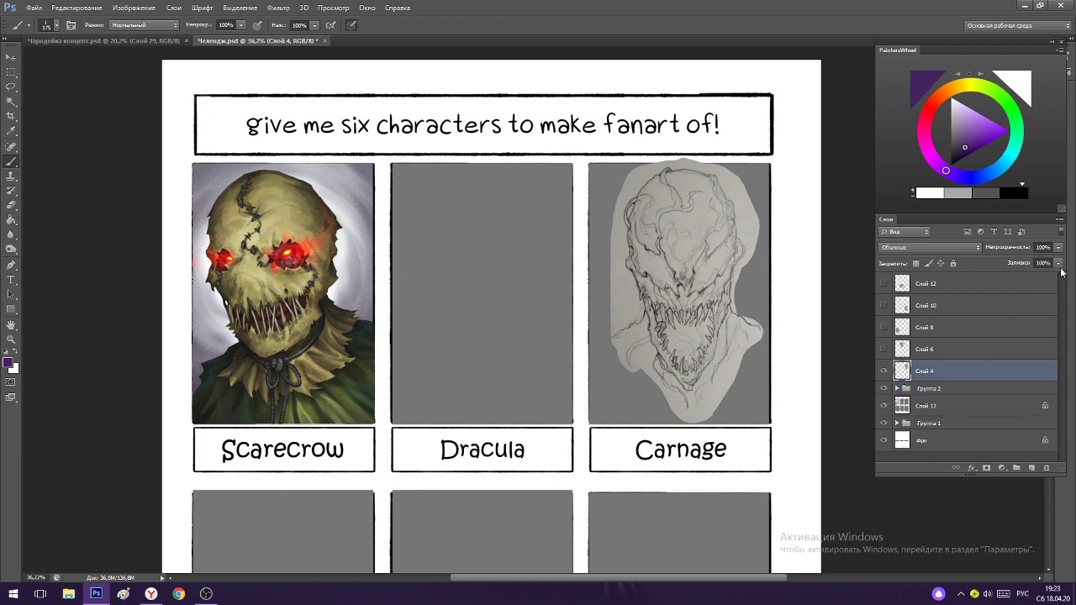
left_click(1058, 248)
left_click(1016, 261)
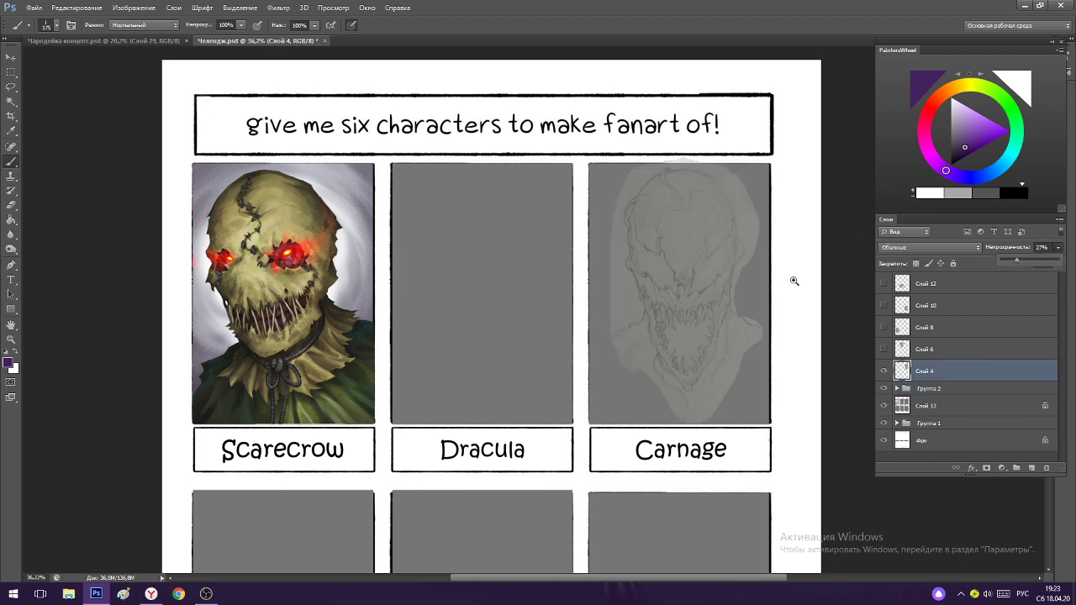
left_click_drag(795, 281, 839, 294)
left_click_drag(707, 309, 688, 311)
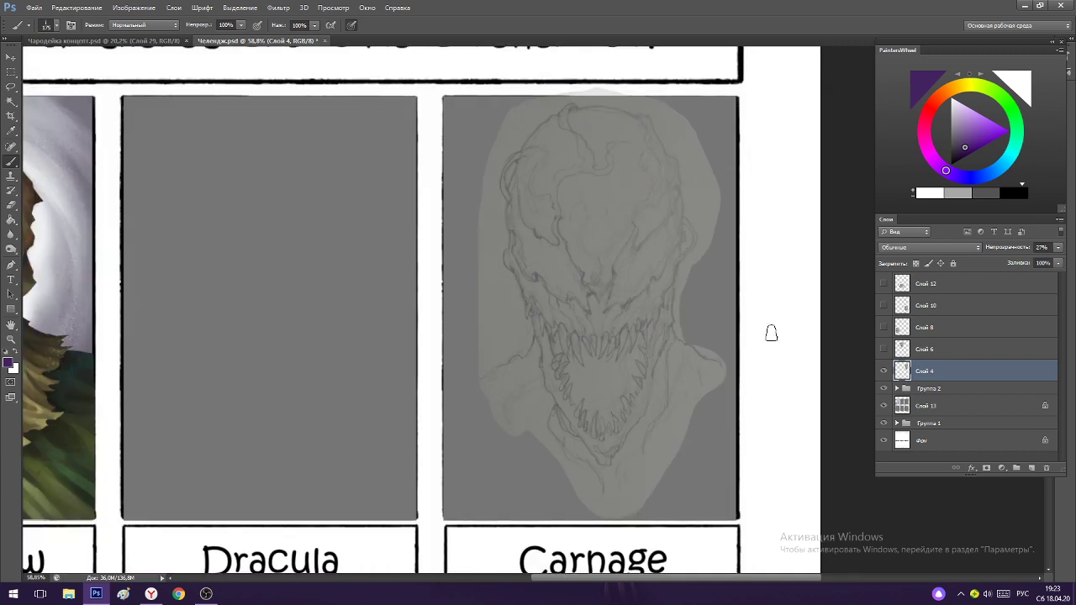
left_click(884, 370)
left_click(883, 370)
left_click(1057, 248)
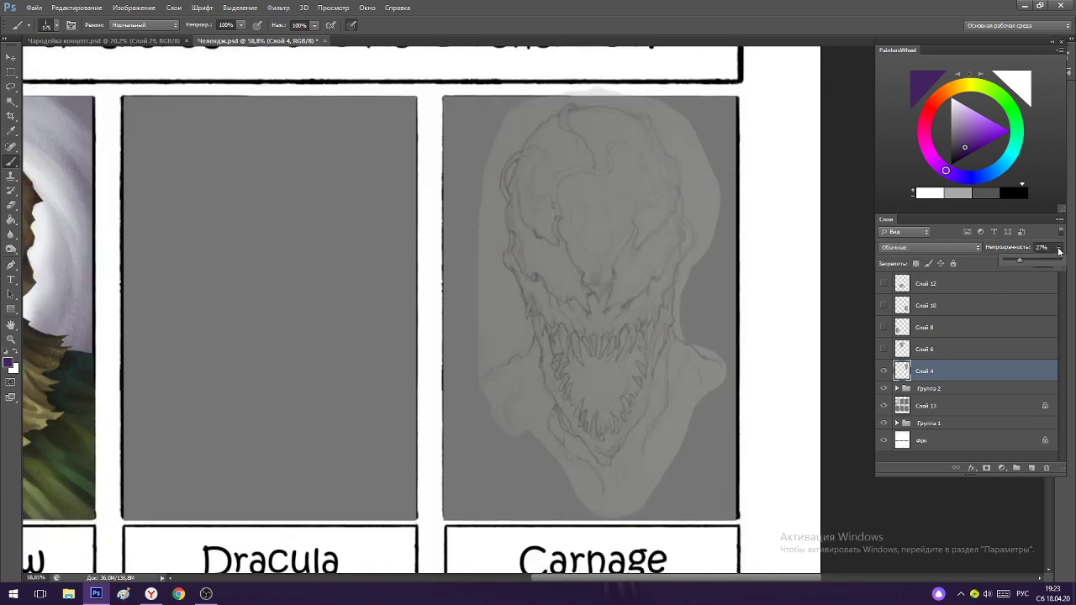
left_click_drag(1039, 263, 1044, 267)
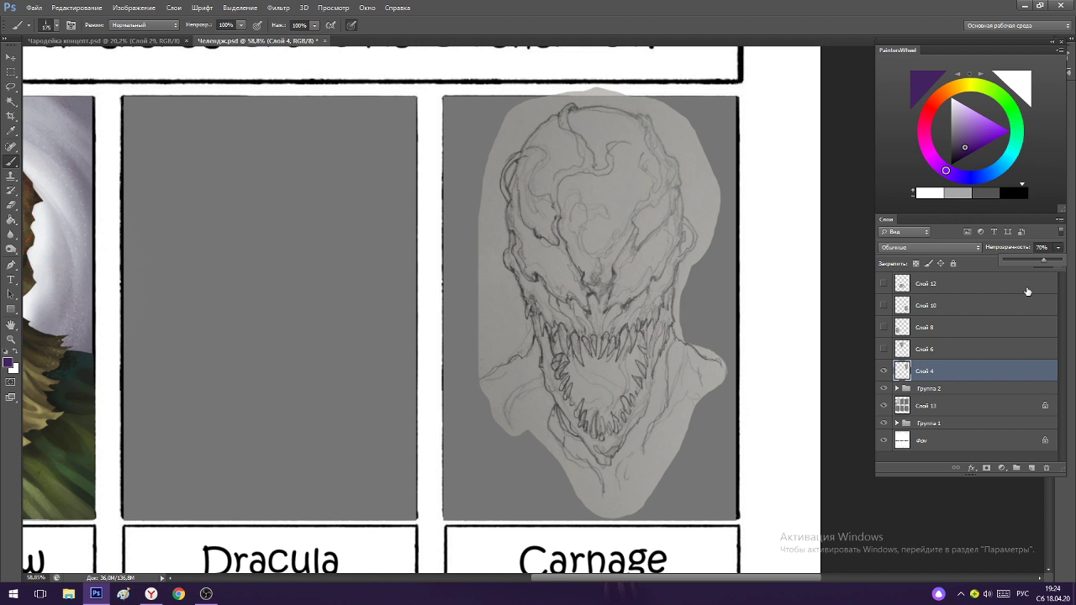
left_click(842, 26)
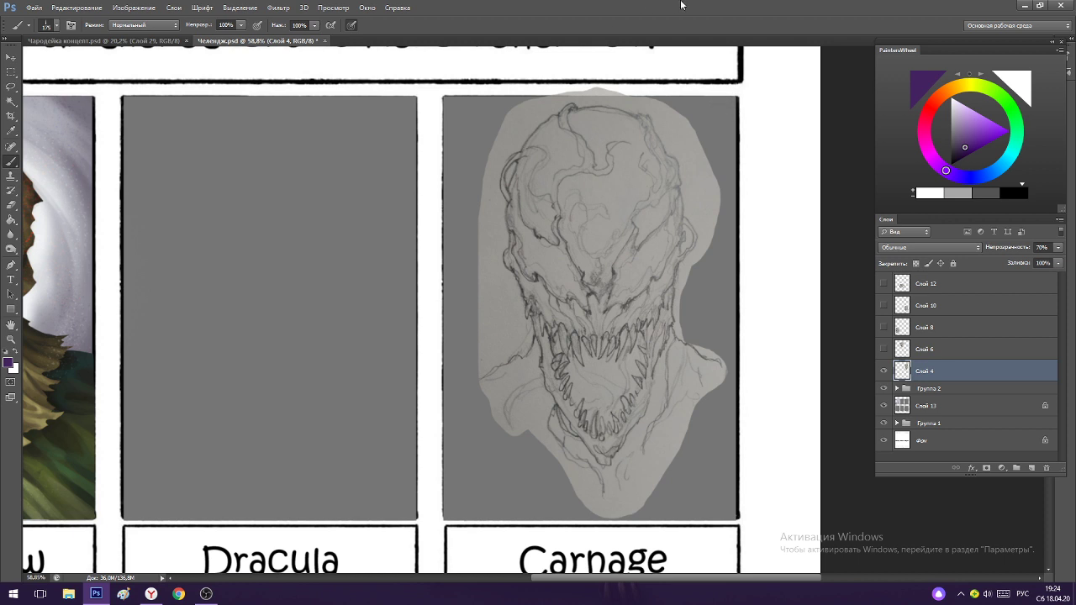
Set the foreground colour to black and reduce the brush size to 40.
left_click(955, 161)
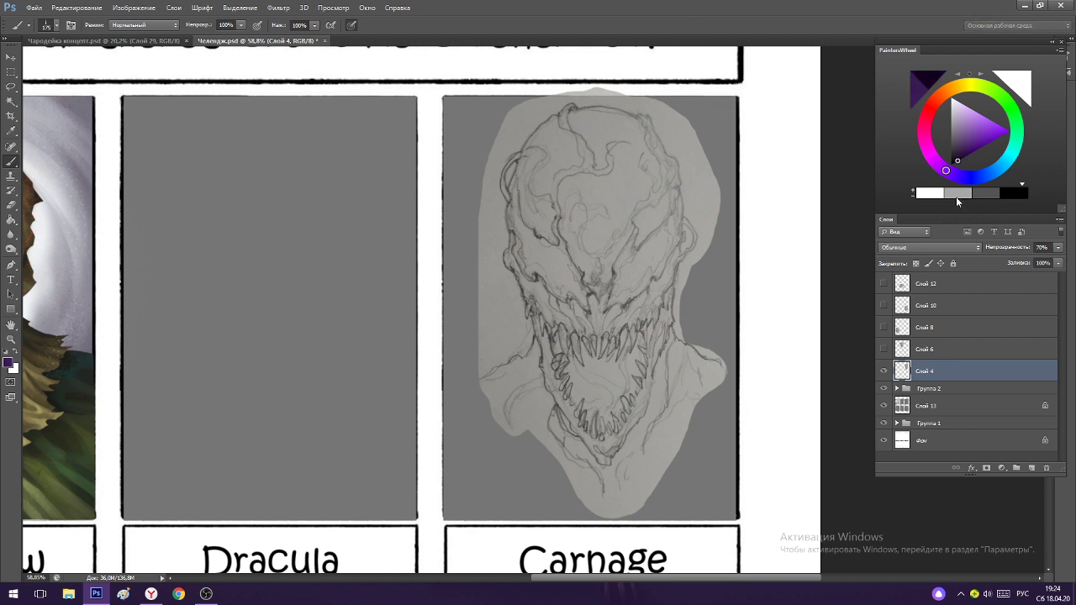
left_click_drag(938, 144, 932, 170)
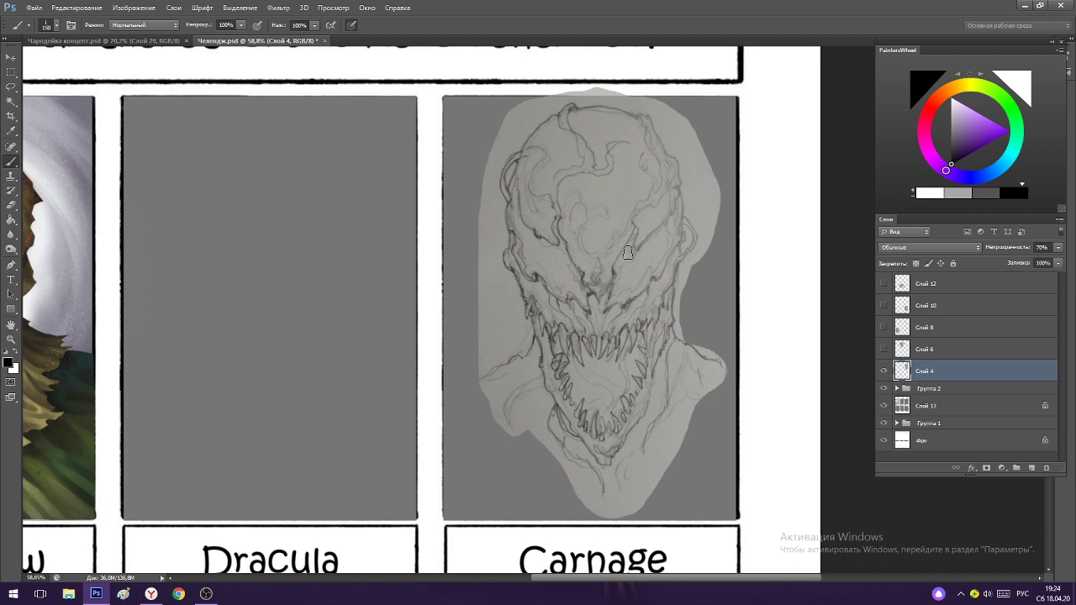
key("[")
key("[")
key("[")
key("[")
key("[")
key("[")
Reduce the opacity of Слой 4 to 54% and add a new normal-mode layer above it.
scroll(548, 198, "up", 4)
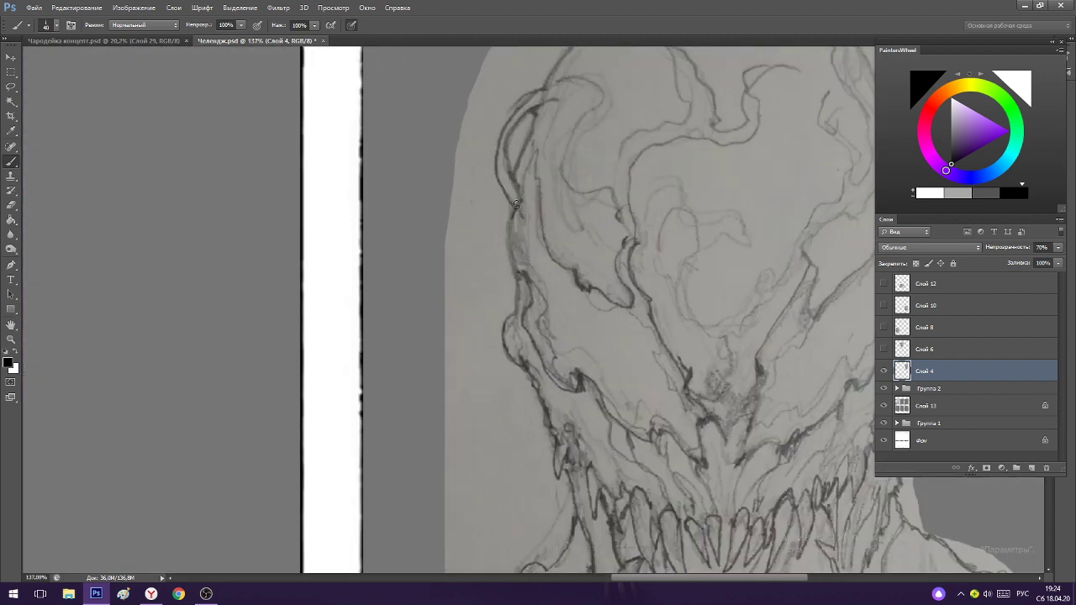
scroll(546, 228, "down", 2)
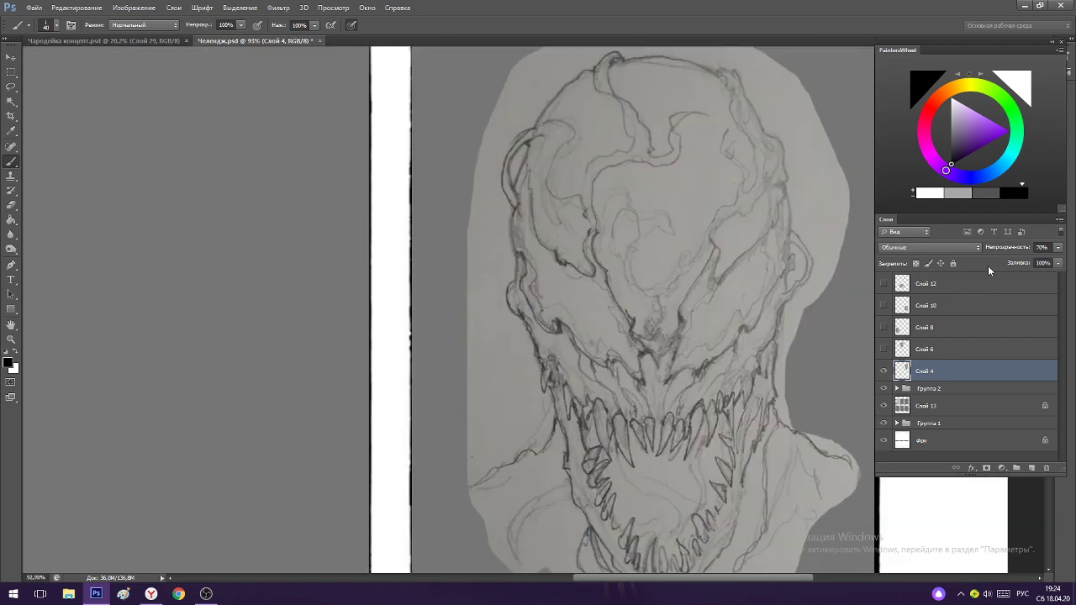
left_click_drag(1056, 251, 1040, 263)
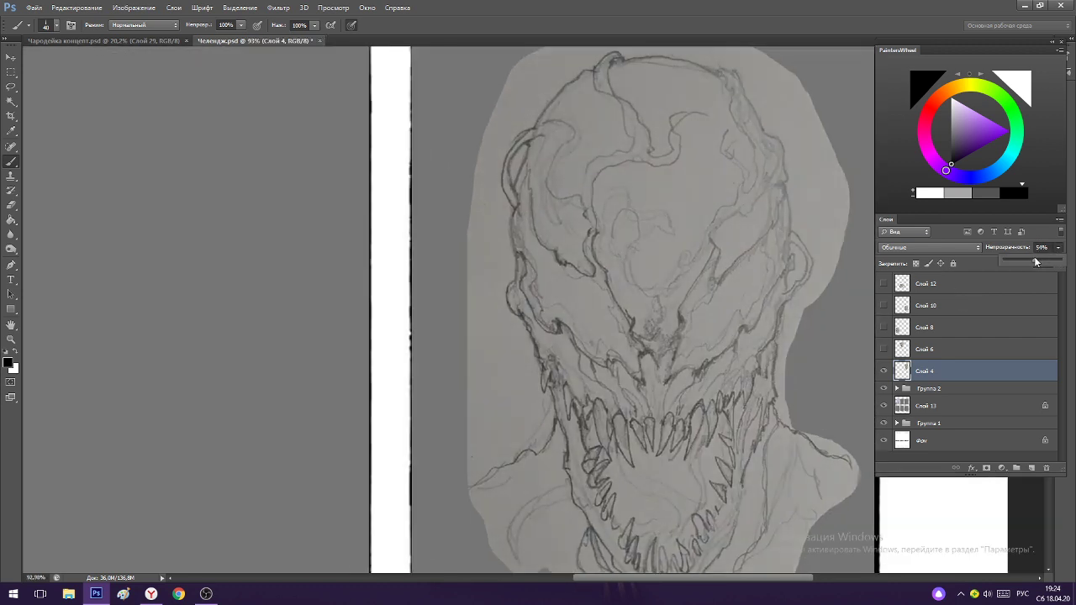
key("ctrl+shift+n")
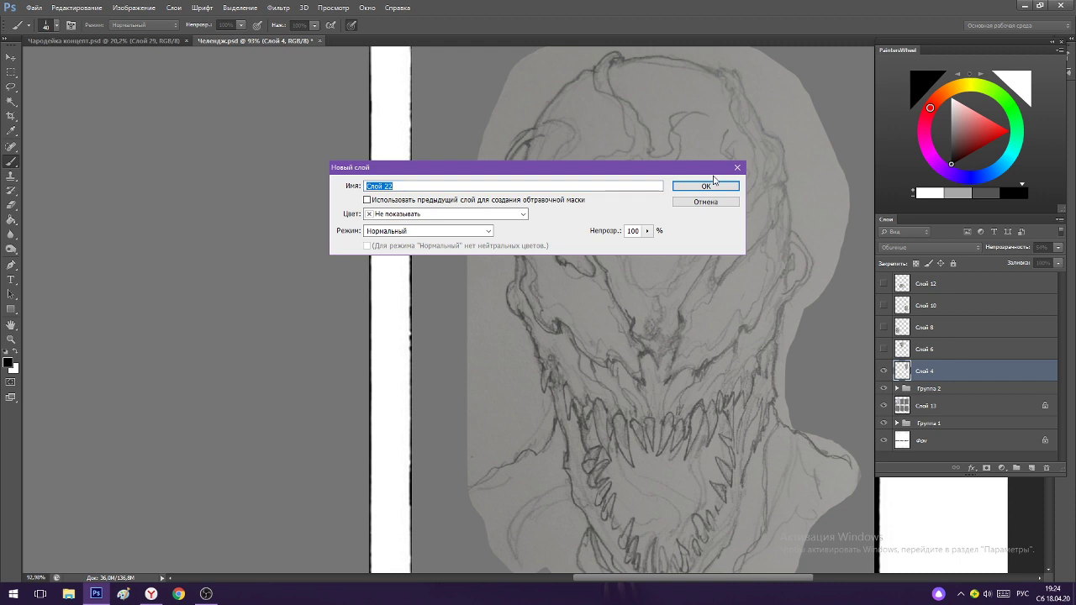
left_click(715, 181)
Trace the outer left contour of Carnage's head in black on the new layer, undoing the unwanted strokes.
scroll(501, 206, "up", 2)
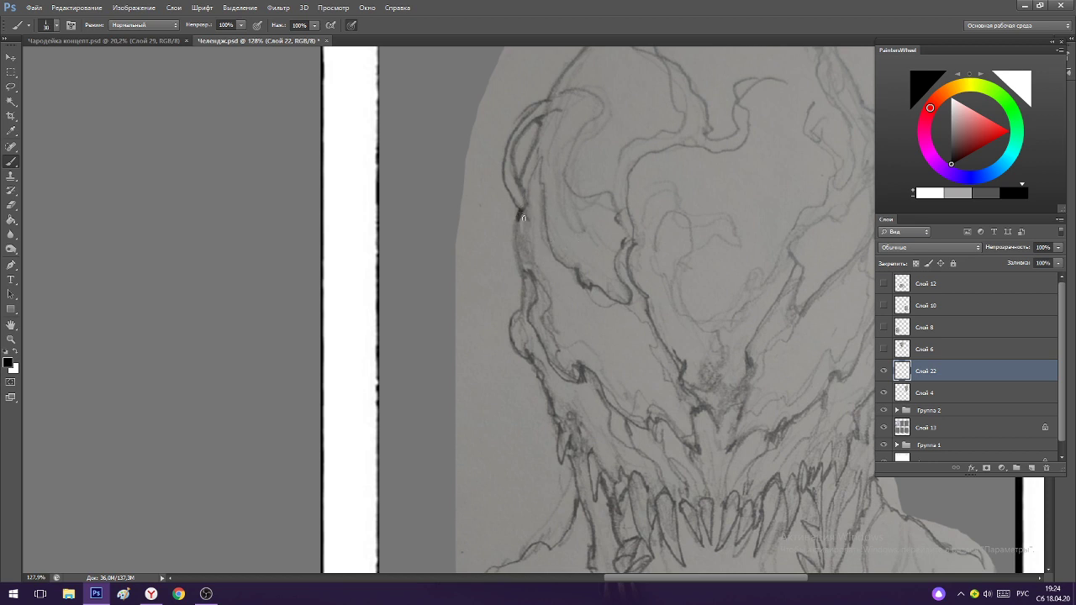
mouse_move(518, 210)
left_mouse_down()
mouse_move(523, 284)
mouse_move(521, 156)
mouse_move(551, 190)
left_mouse_up()
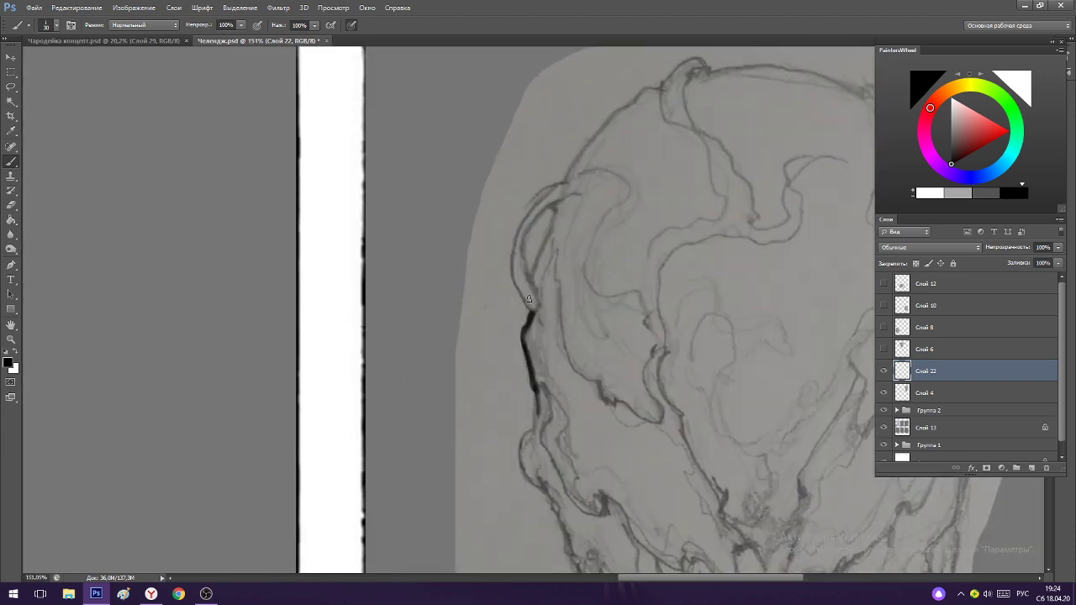
mouse_move(519, 296)
left_mouse_down()
mouse_move(518, 216)
mouse_move(559, 167)
mouse_move(523, 257)
mouse_move(517, 229)
mouse_move(516, 251)
mouse_move(554, 176)
left_mouse_up()
scroll(562, 168, "down", 4)
scroll(562, 189, "up", 3)
key("ctrl+z")
key("ctrl+z")
mouse_move(552, 114)
left_mouse_down()
mouse_move(536, 198)
mouse_move(554, 277)
mouse_move(544, 237)
left_mouse_up()
key("ctrl+z")
Choose the hard square brush preset and reduce its size to about 10 px.
right_click(595, 130)
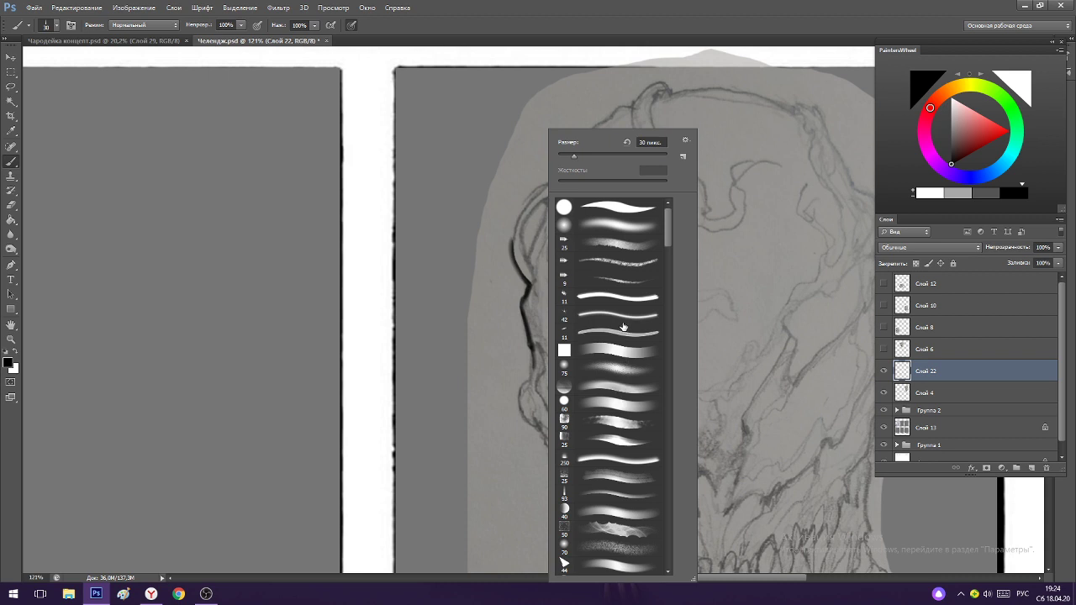
mouse_move(667, 235)
left_mouse_down()
mouse_move(676, 343)
mouse_move(655, 189)
left_mouse_up()
left_click(630, 358)
left_click(745, 40)
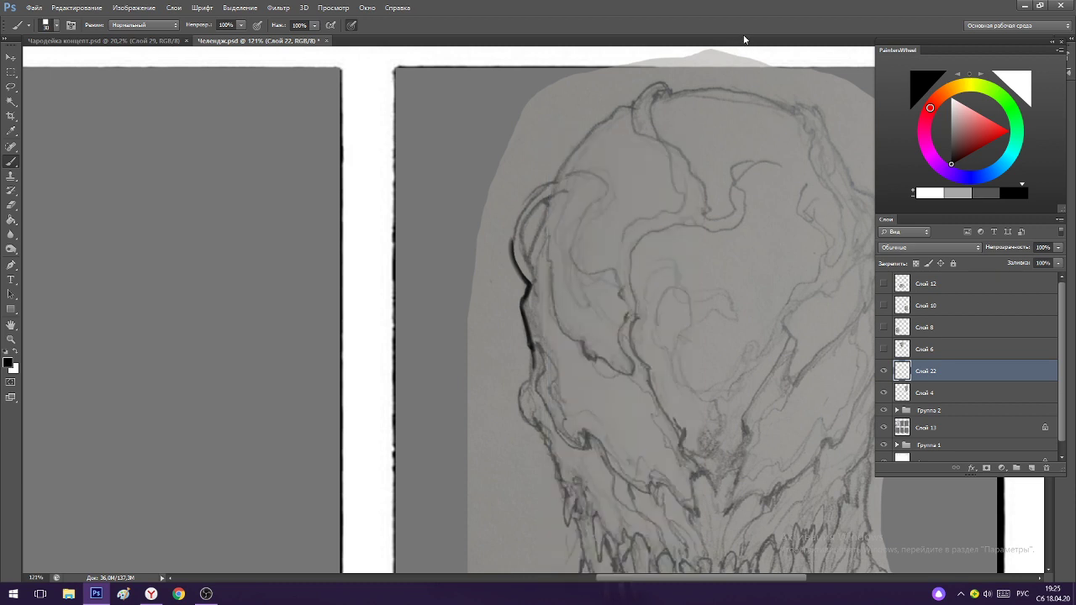
left_click_drag(617, 217, 530, 220)
scroll(762, 227, "up", 5)
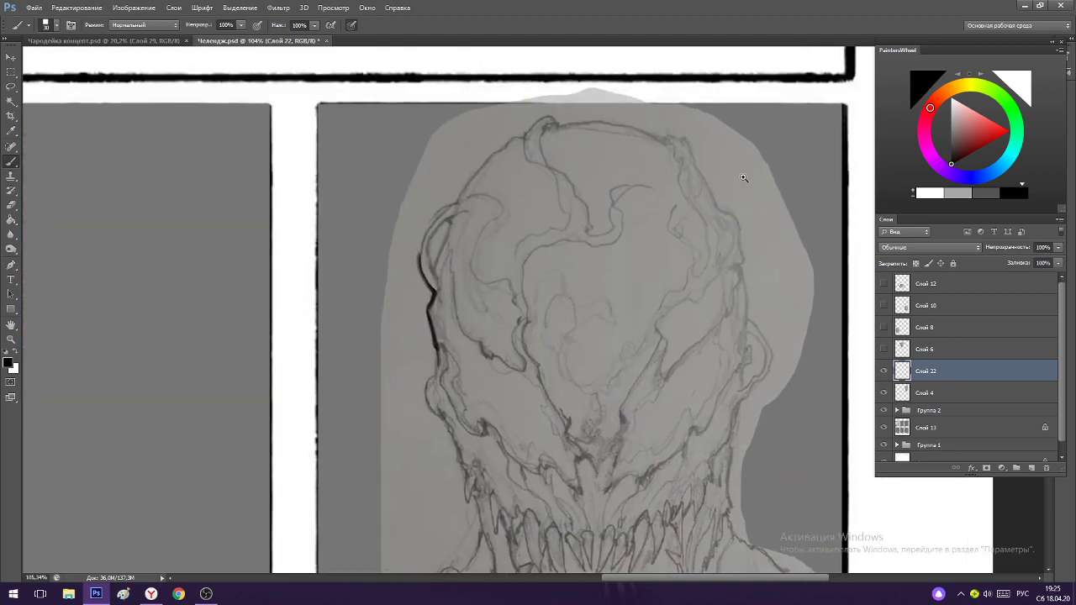
key("bracketleft")
key("bracketleft")
key("bracketleft")
key("bracketleft")
key("bracketleft")
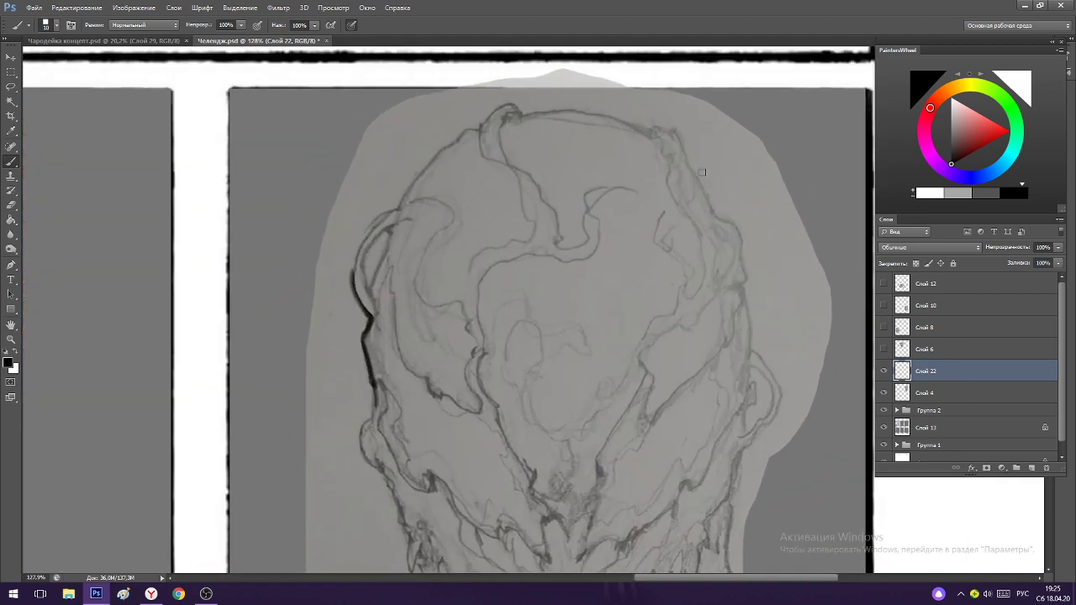
Trace the upper right contour of Carnage's head in black from the crown down to the ear bulge.
mouse_move(686, 165)
left_mouse_down()
mouse_move(737, 230)
mouse_move(744, 289)
left_mouse_up()
scroll(740, 254, "down", 4)
scroll(740, 254, "up", 4)
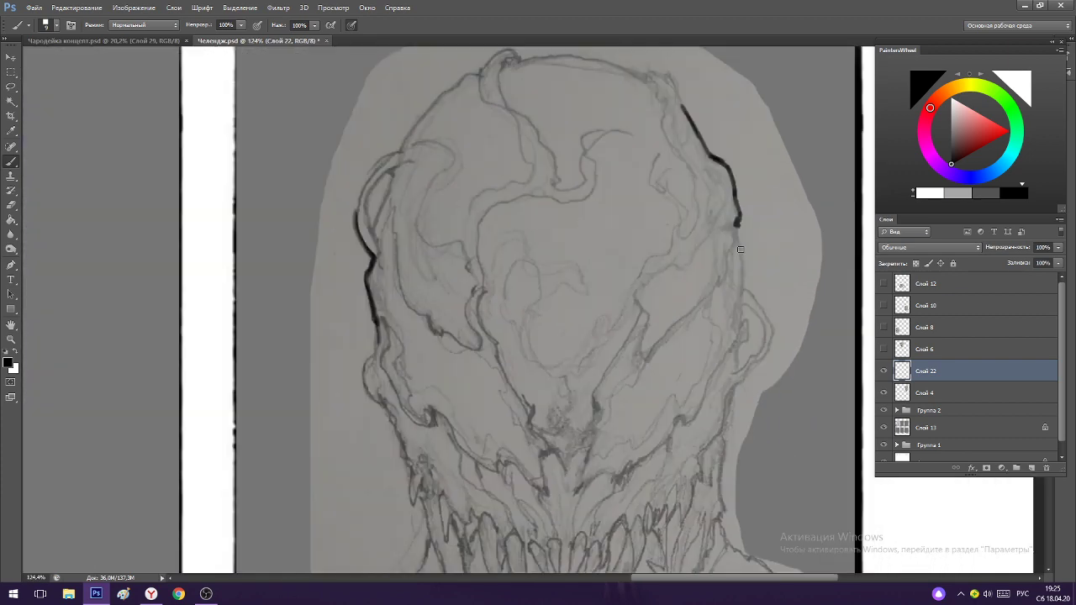
left_click_drag(733, 225, 749, 284)
Set the eraser to the hard round preset at 15 px and clean up the rough bump on the right head contour.
key("e")
right_click(719, 179)
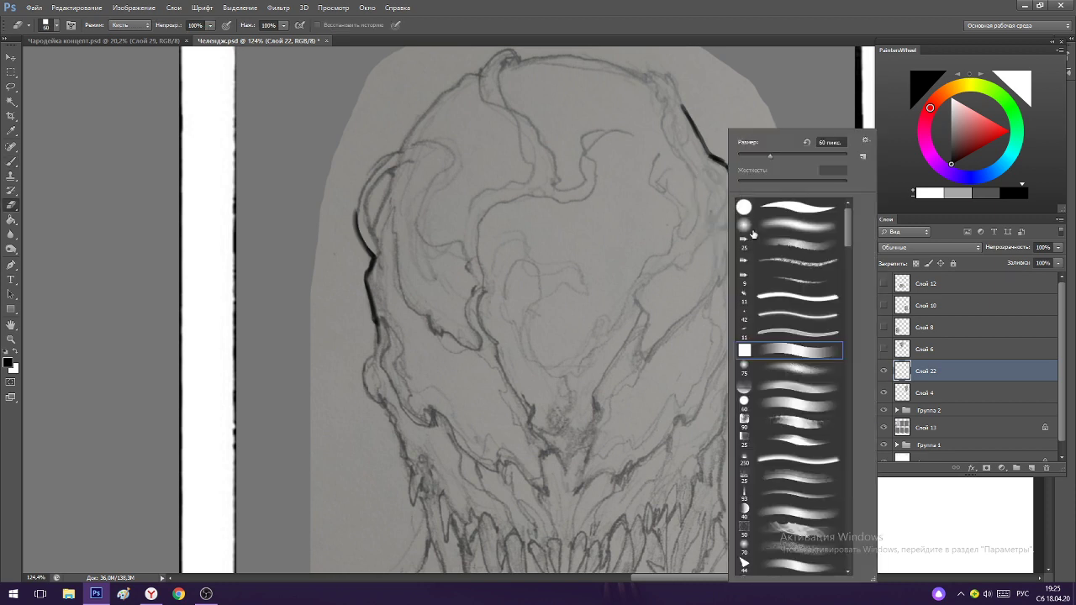
left_click(798, 406)
left_click(758, 158)
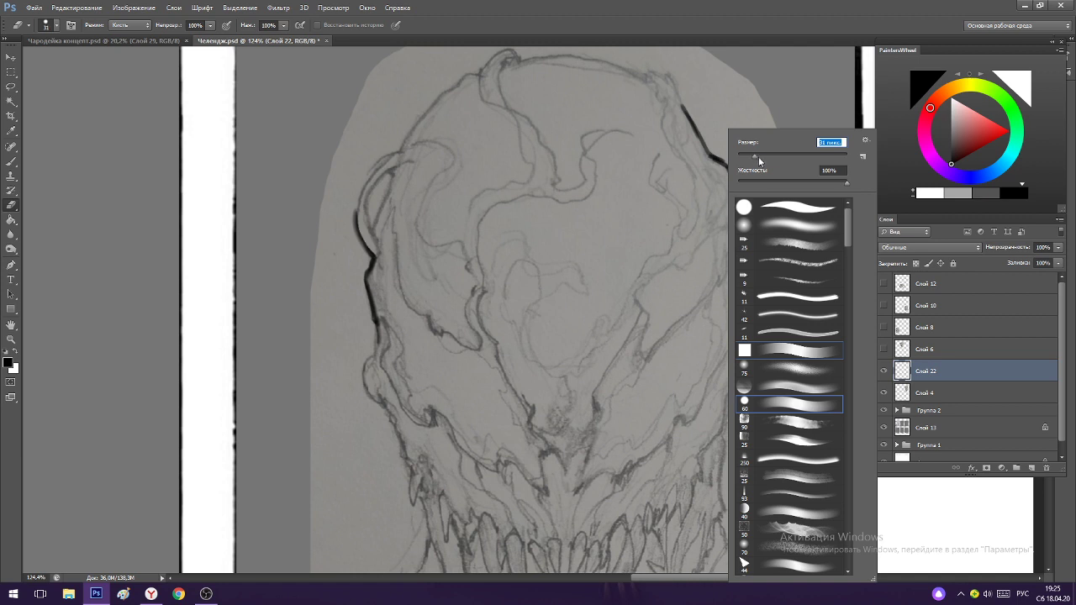
left_click(753, 11)
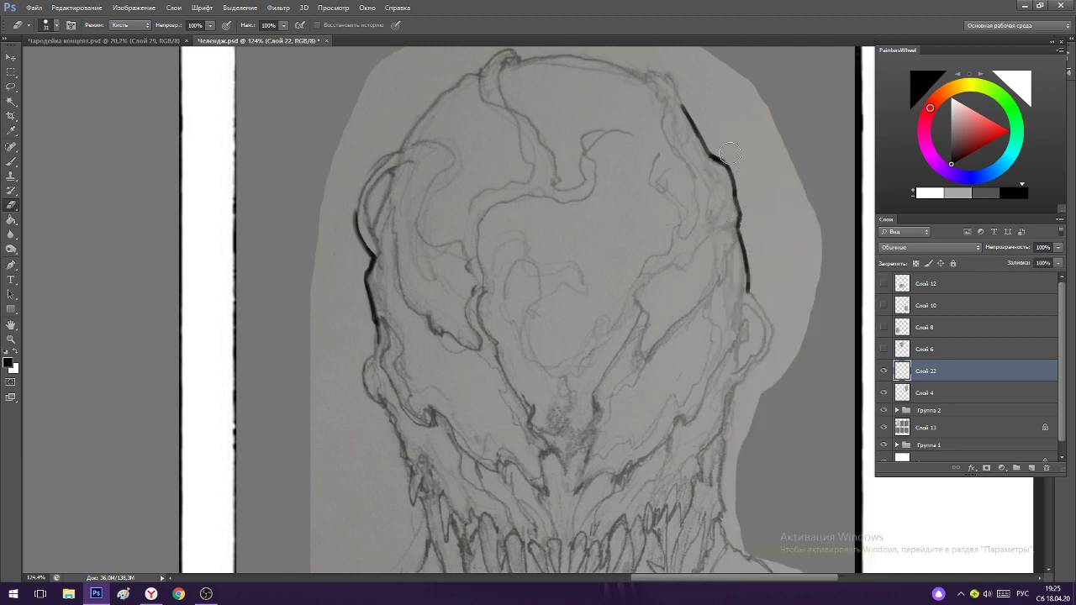
key("[")
key("[")
key("[")
key("[")
left_click_drag(704, 164, 720, 168)
key("b")
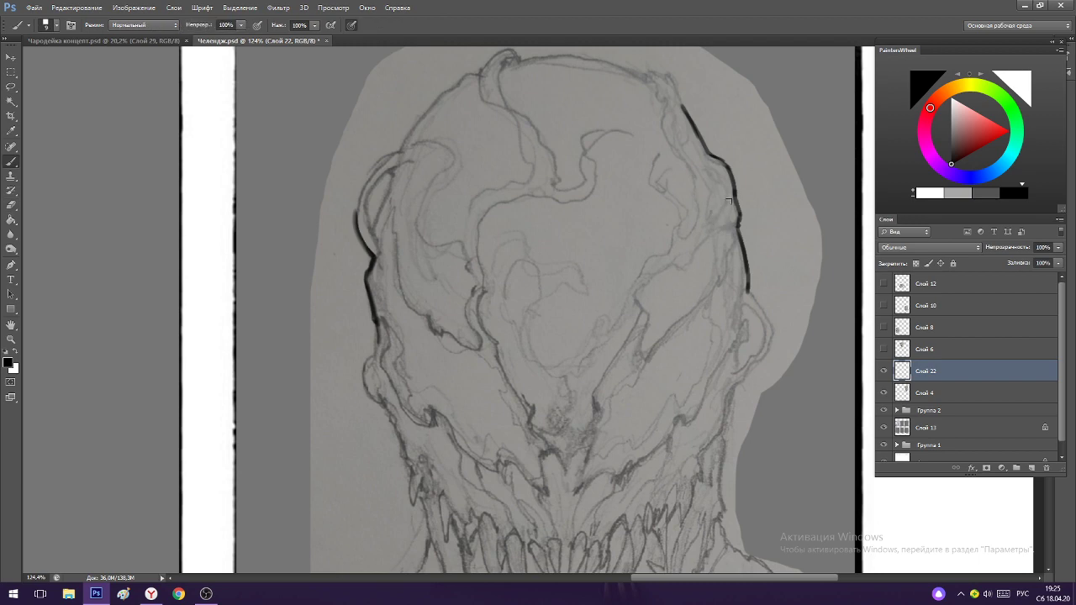
Trace the outer and inner outlines of the ear-like bulge on the right side of Carnage's head.
left_click_drag(761, 179, 714, 179)
left_click_drag(787, 337, 832, 336)
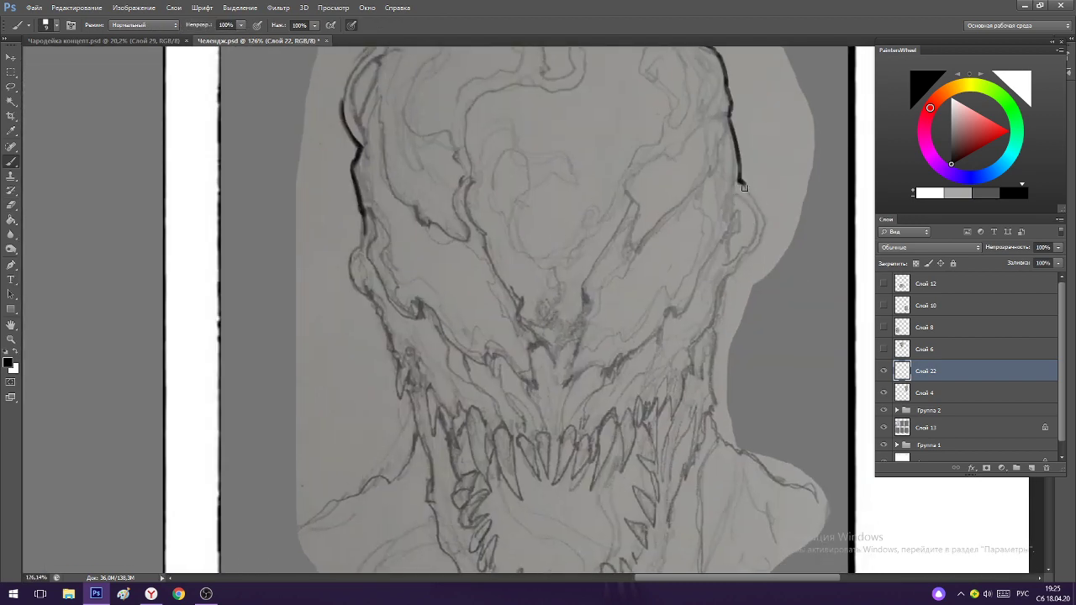
left_click_drag(741, 182, 765, 227)
left_click_drag(716, 323, 762, 221)
scroll(744, 194, "down", 3)
scroll(744, 194, "up", 4)
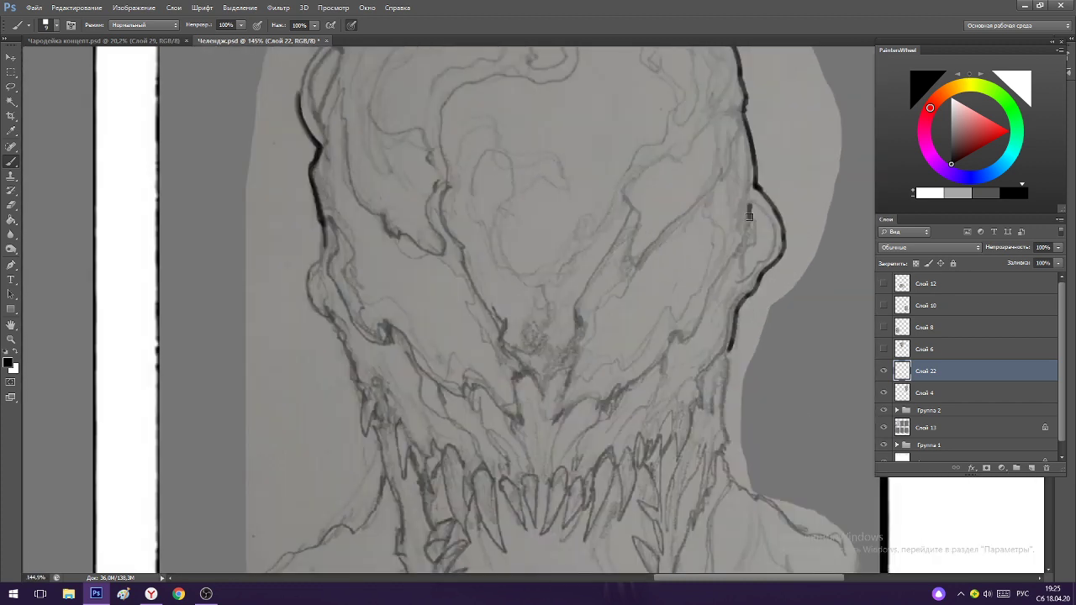
mouse_move(755, 205)
left_mouse_down()
mouse_move(739, 280)
mouse_move(770, 252)
mouse_move(773, 225)
left_mouse_up()
scroll(747, 202, "down", 2)
scroll(740, 273, "up", 2)
Trace the right cheek contour down to the neck and the left cheek contour down to the mouth corner, undoing unwanted strokes.
left_click_drag(740, 267, 742, 356)
key("ctrl+alt+z")
key("ctrl+alt+z")
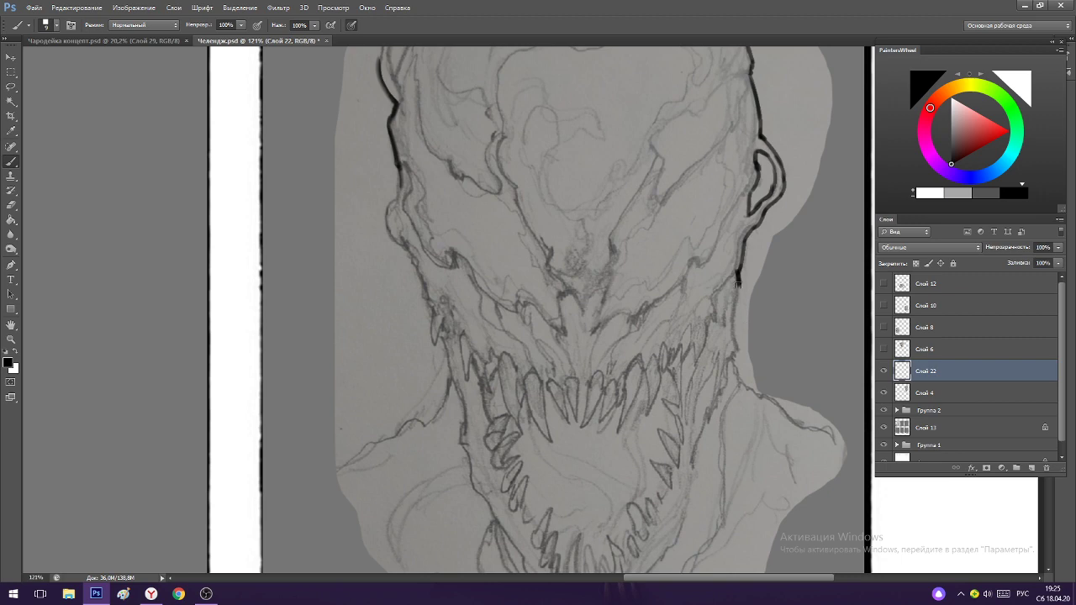
left_click_drag(738, 284, 741, 351)
key("ctrl+alt+z")
mouse_move(737, 281)
left_mouse_down()
mouse_move(737, 347)
mouse_move(591, 256)
mouse_move(599, 288)
mouse_move(581, 305)
mouse_move(646, 438)
left_mouse_up()
scroll(544, 211, "up", 3)
scroll(645, 438, "down", 3)
scroll(615, 317, "up", 3)
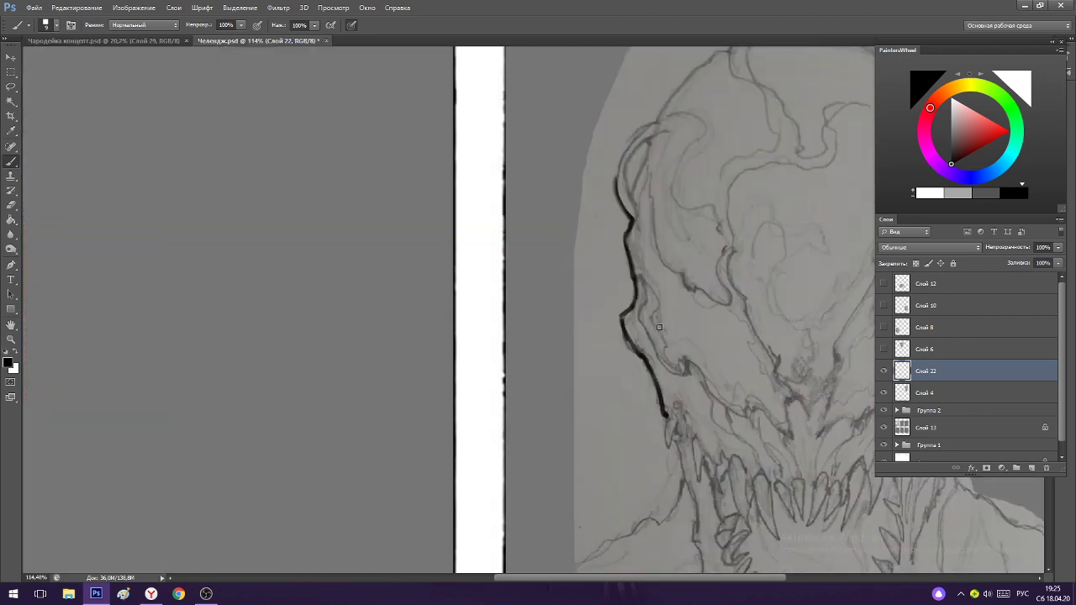
Erase the rough edges of the traced left cheek contour to thin the line.
key("e")
left_click_drag(615, 316, 623, 336)
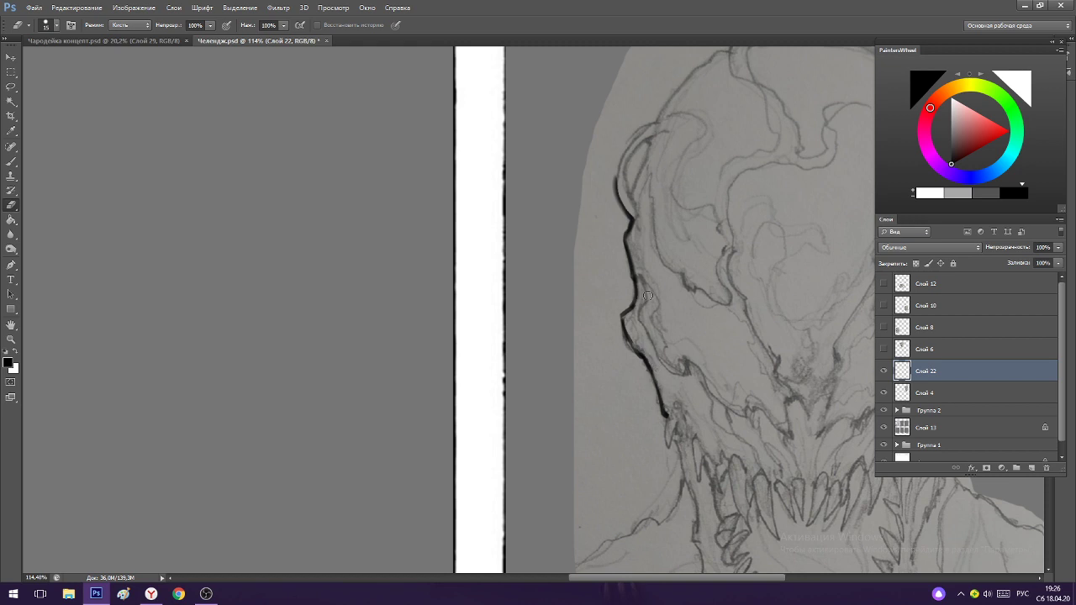
key("b")
scroll(663, 371, "up", 3)
key("e")
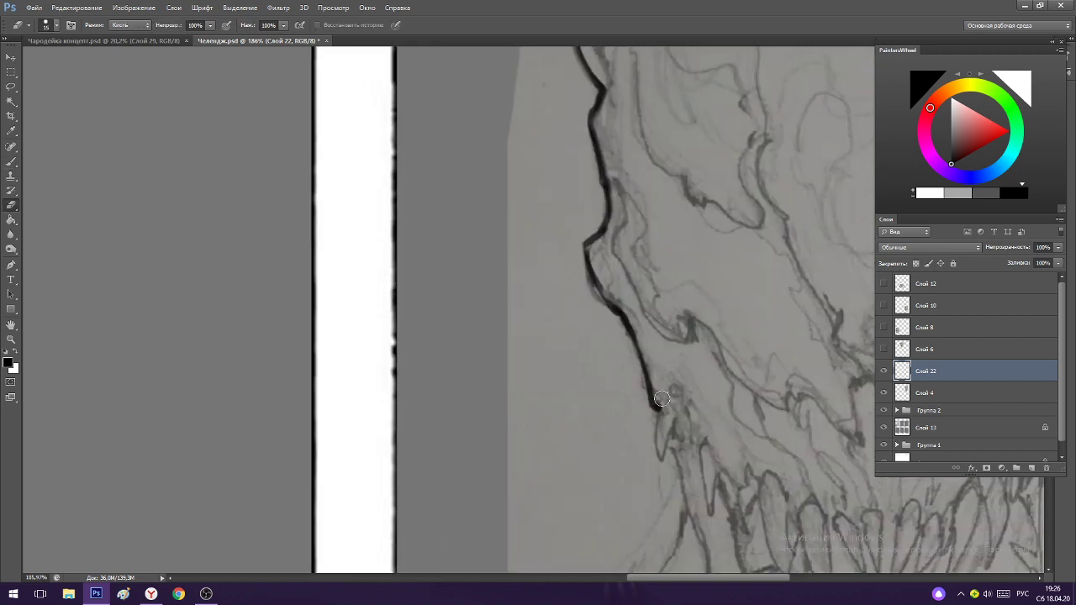
key("b")
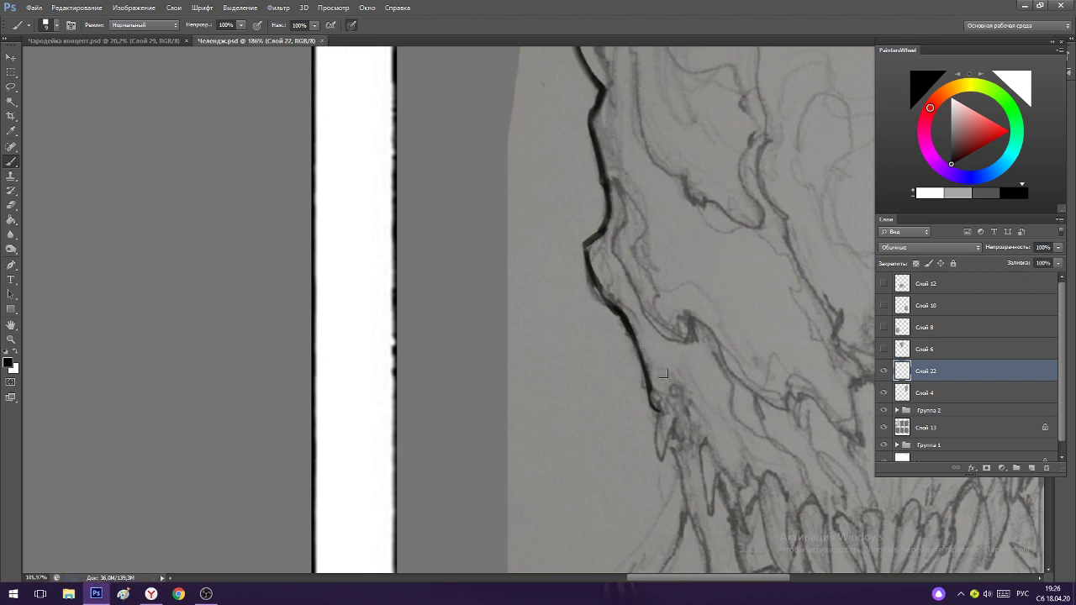
Trace the left temple bulge and the contour up towards the crown, undoing failed strokes, and dismiss the security notification.
left_click_drag(671, 359, 588, 359)
left_click_drag(654, 204, 706, 204)
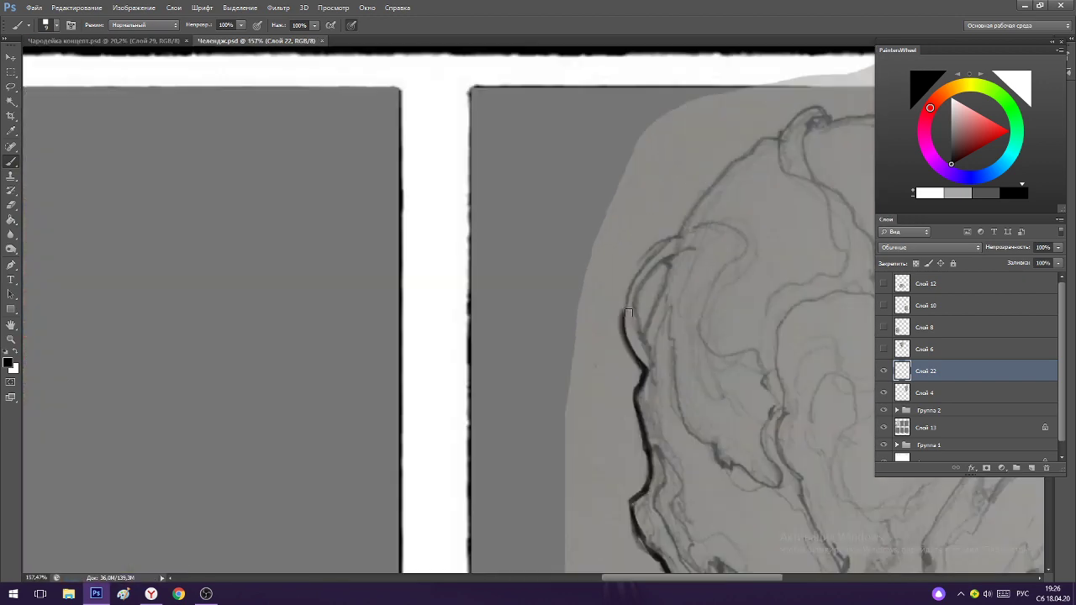
left_click_drag(623, 317, 644, 250)
key("ctrl+z")
left_click_drag(622, 313, 648, 249)
key("ctrl+z")
left_click_drag(625, 313, 710, 171)
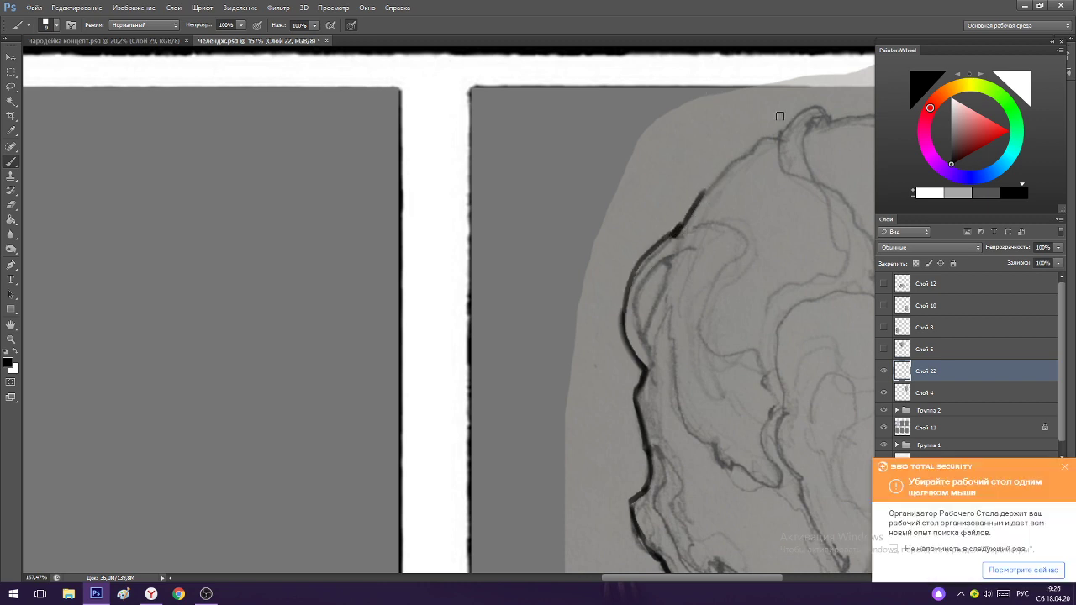
left_click(1064, 466)
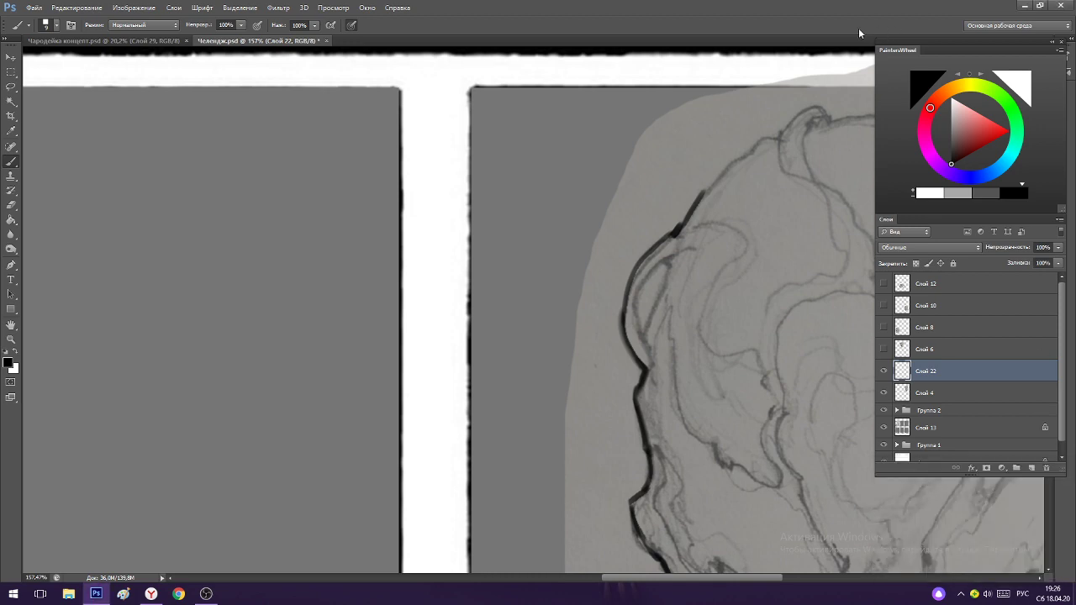
Trace the jagged lower edge of Carnage's left eye patch from the temple to the nose.
scroll(752, 243, "down", 5)
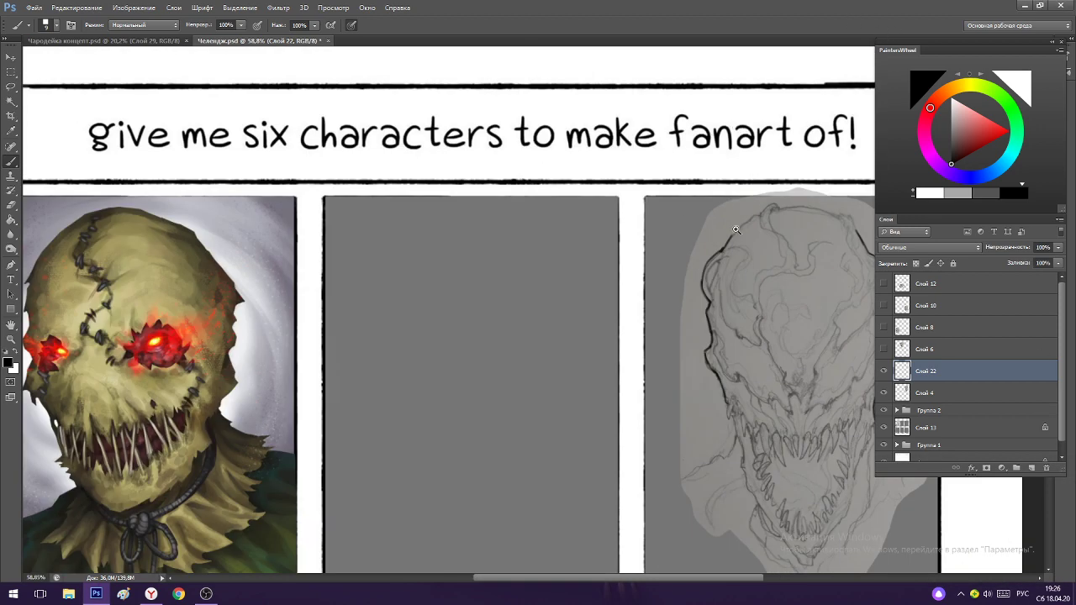
scroll(720, 231, "up", 4)
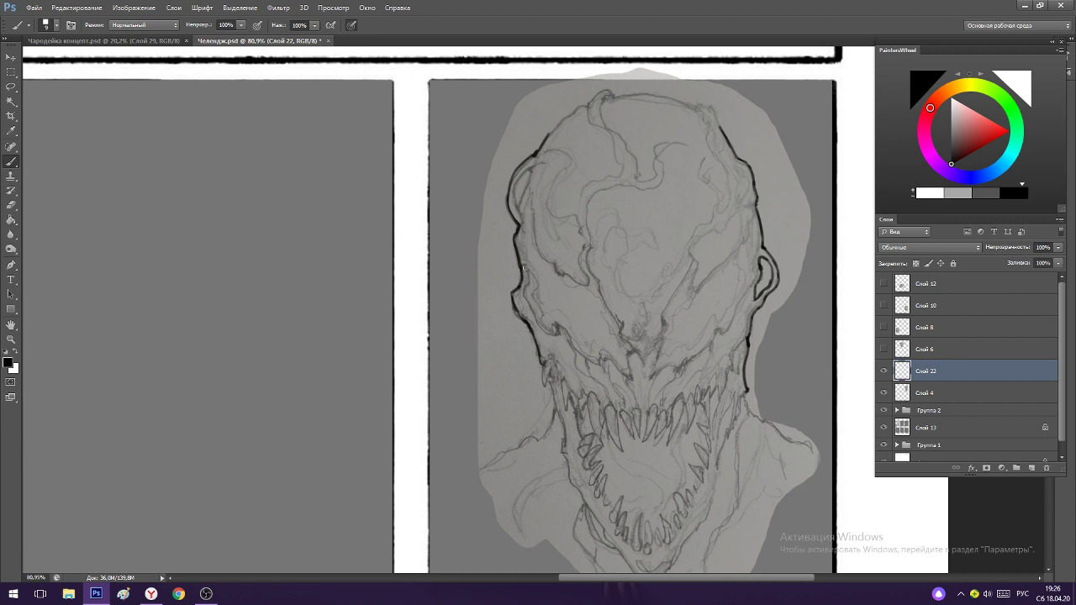
mouse_move(525, 270)
left_mouse_down()
mouse_move(538, 325)
mouse_move(530, 310)
mouse_move(631, 380)
left_mouse_up()
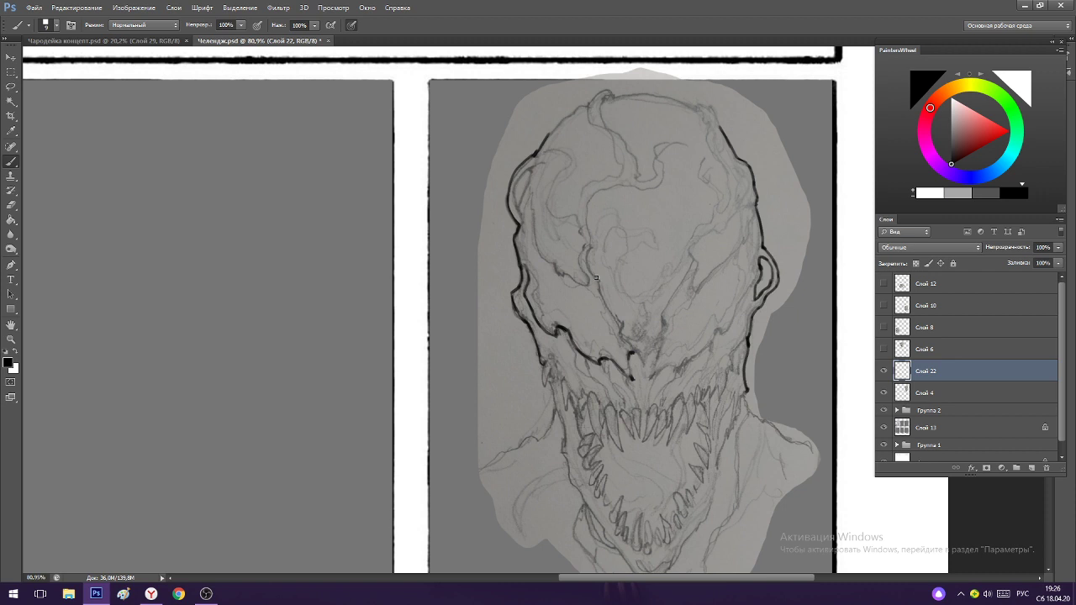
Trace the inner and upper edges of the left eye patch, including the hooked spike beside the nose bridge.
left_click_drag(599, 290, 620, 322)
mouse_move(533, 204)
left_mouse_down()
mouse_move(547, 257)
mouse_move(569, 270)
left_mouse_up()
key("e")
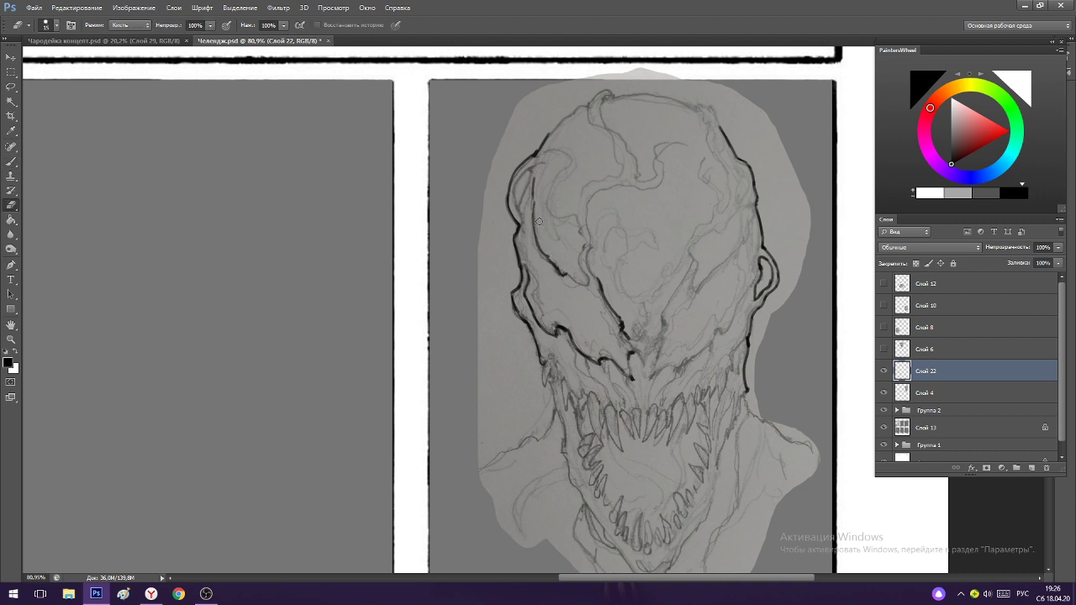
key("b")
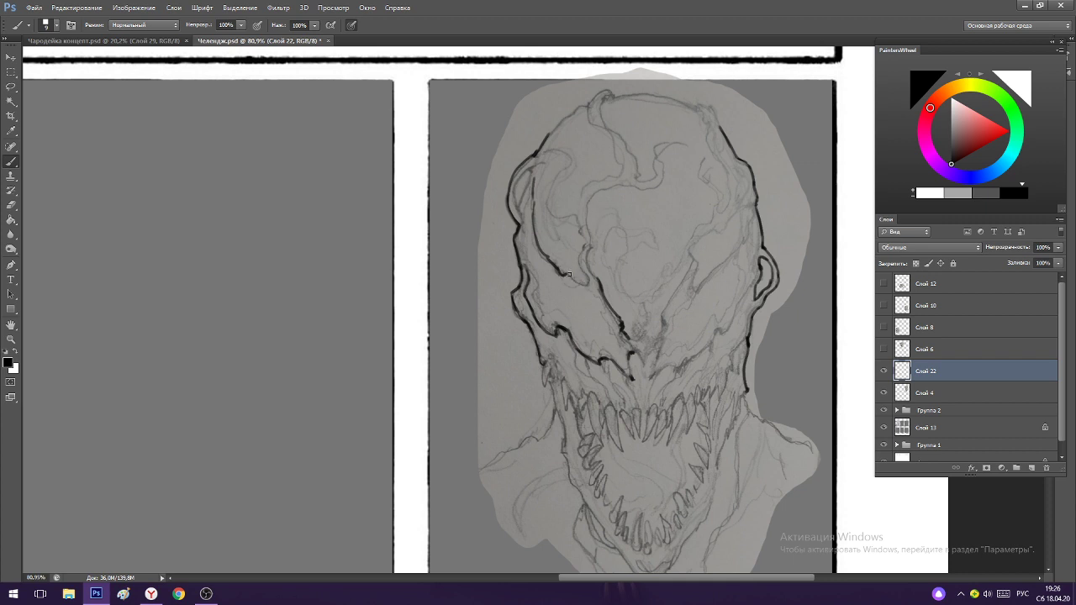
mouse_move(569, 274)
left_mouse_down()
mouse_move(583, 283)
mouse_move(581, 265)
left_mouse_up()
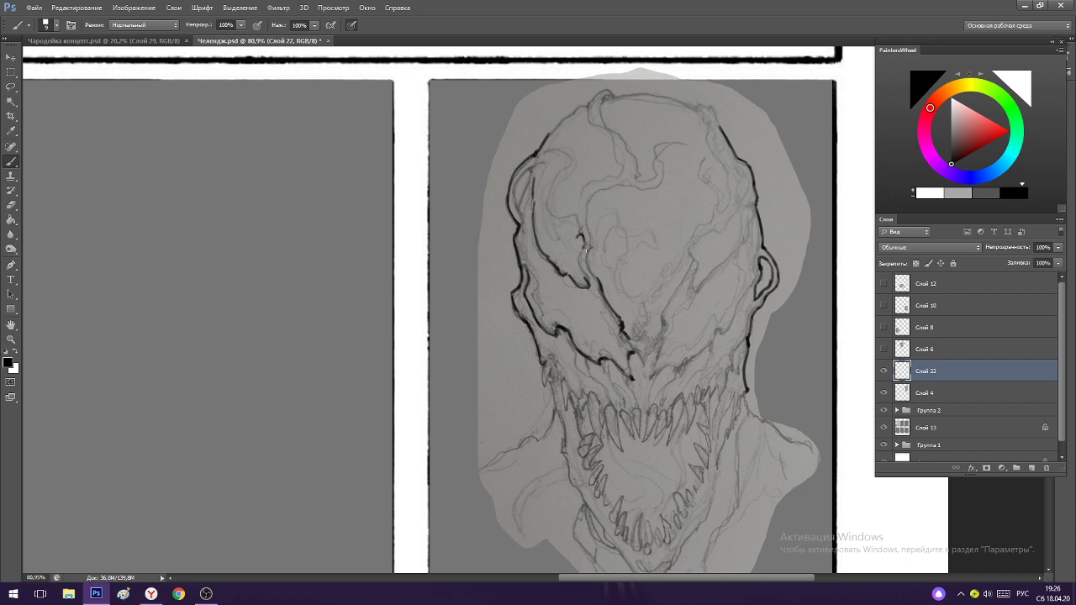
mouse_move(581, 267)
left_mouse_down()
mouse_move(587, 281)
mouse_move(607, 269)
left_mouse_up()
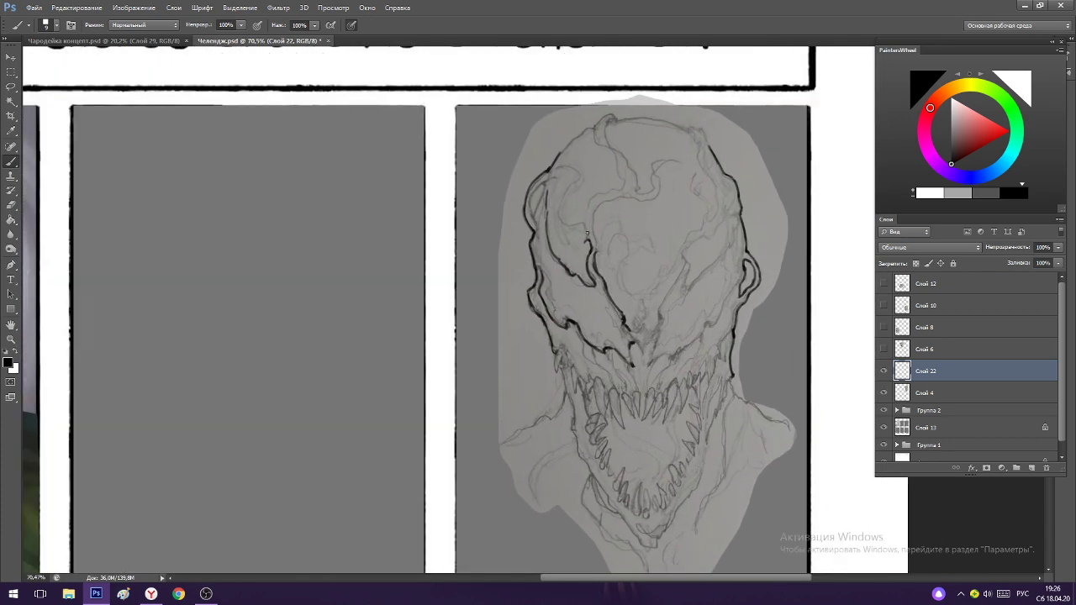
Trace the inner and upper edges of the right eye patch from the nose bridge to the head contour.
scroll(596, 231, "down", 2)
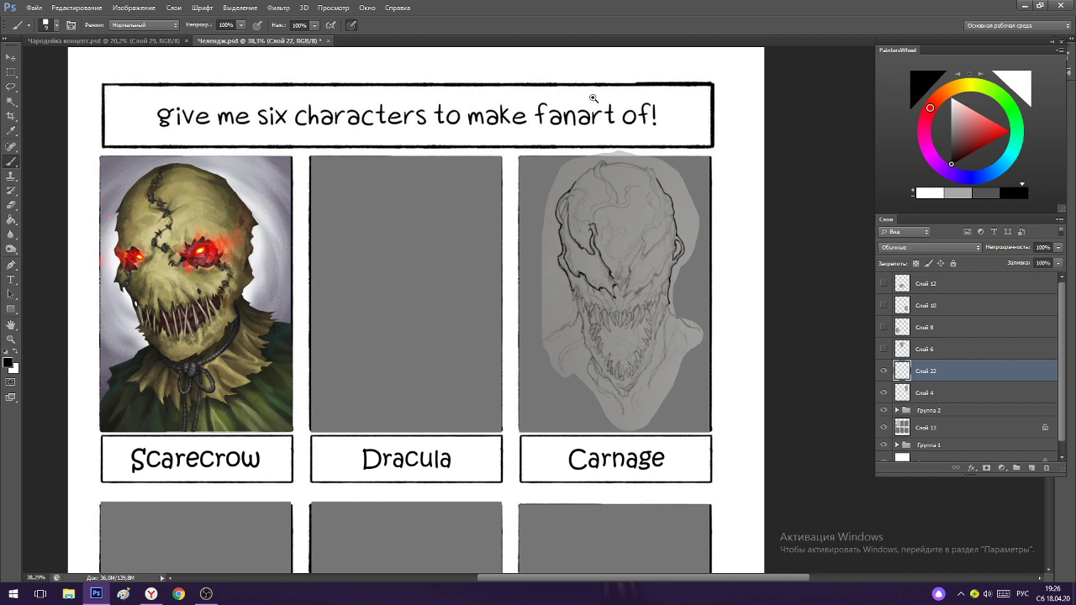
scroll(665, 249, "up", 3)
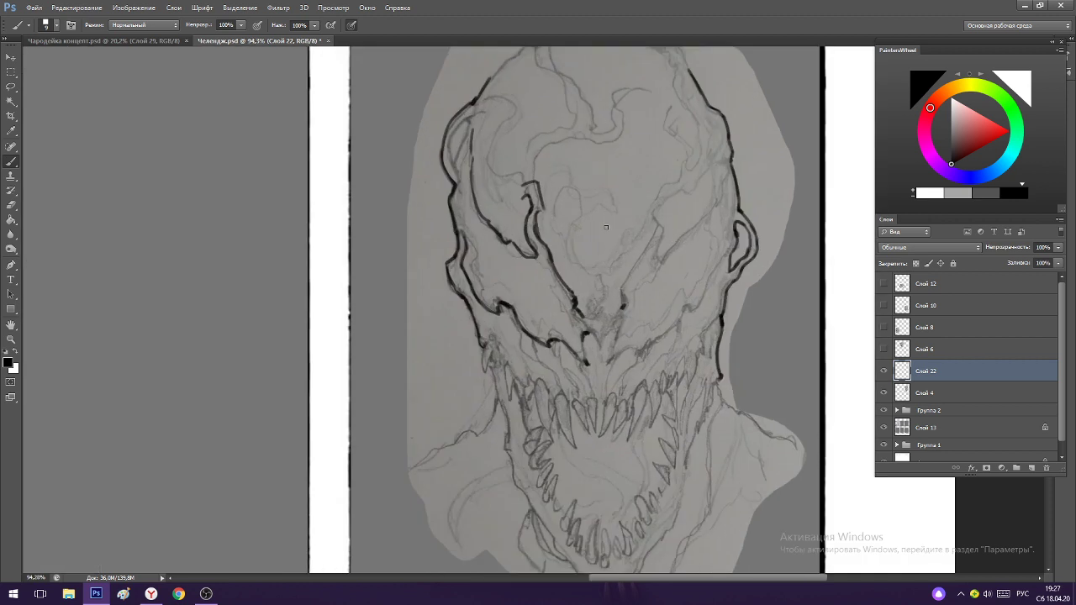
mouse_move(622, 299)
left_mouse_down()
mouse_move(653, 236)
mouse_move(658, 198)
left_mouse_up()
left_click_drag(662, 259, 730, 160)
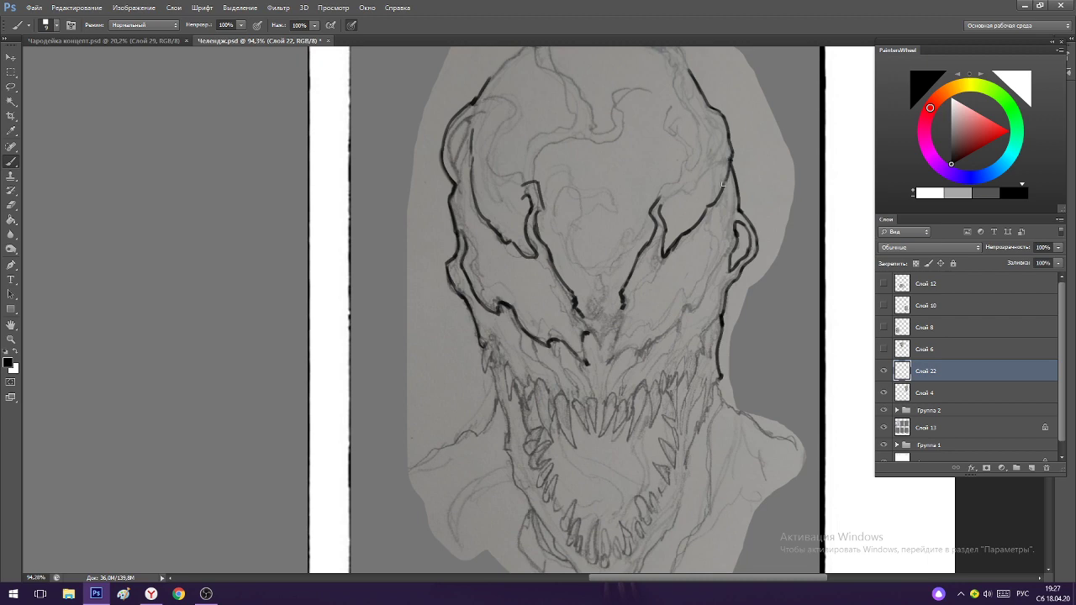
Trace the jagged lower edge of the right eye patch from the nose to the ear bulge, redoing the misplaced stroke.
left_click_drag(771, 60, 726, 60)
scroll(647, 267, "up", 2)
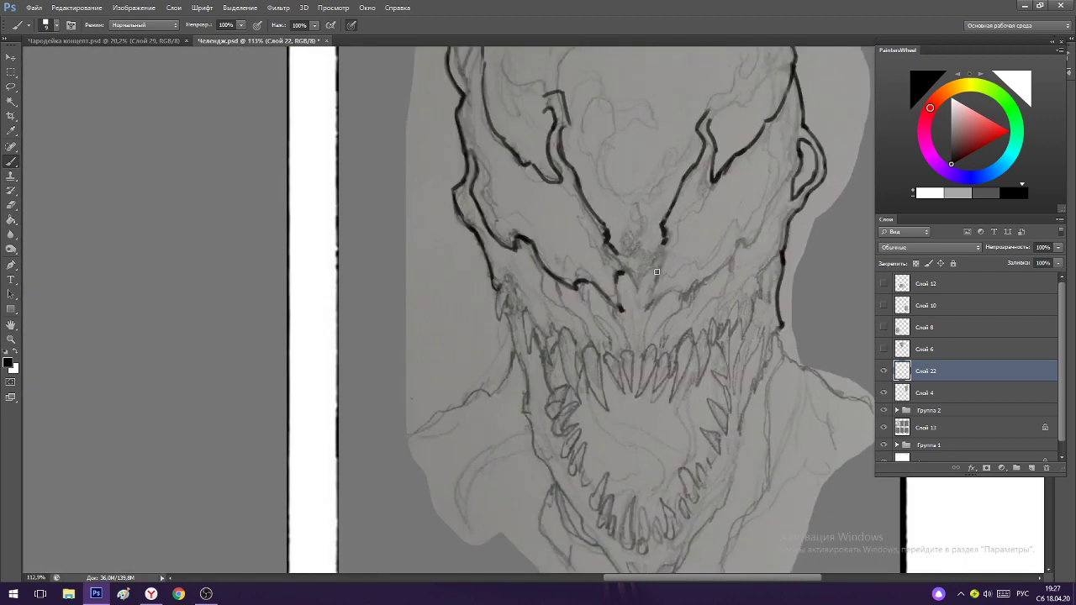
mouse_move(667, 294)
left_mouse_down()
mouse_move(711, 276)
mouse_move(740, 241)
left_mouse_up()
key("ctrl+z")
left_click_drag(710, 276, 744, 243)
Trace the left jaw contour from the mouth corner down beside the lower teeth, undoing unwanted strokes.
scroll(744, 207, "down", 1)
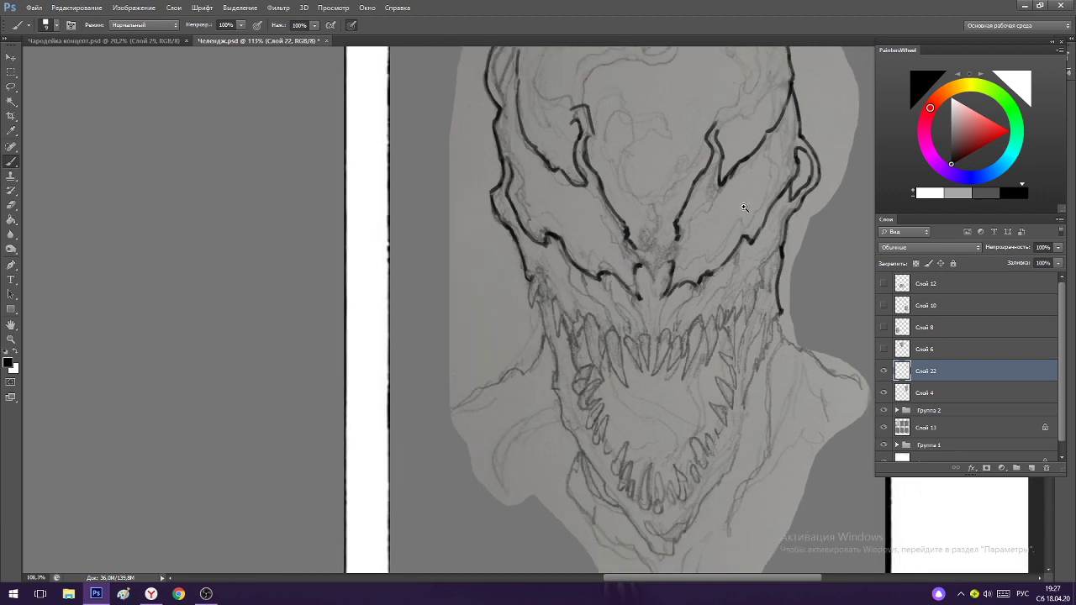
mouse_move(743, 207)
left_mouse_down()
mouse_move(639, 207)
mouse_move(790, 220)
left_mouse_up()
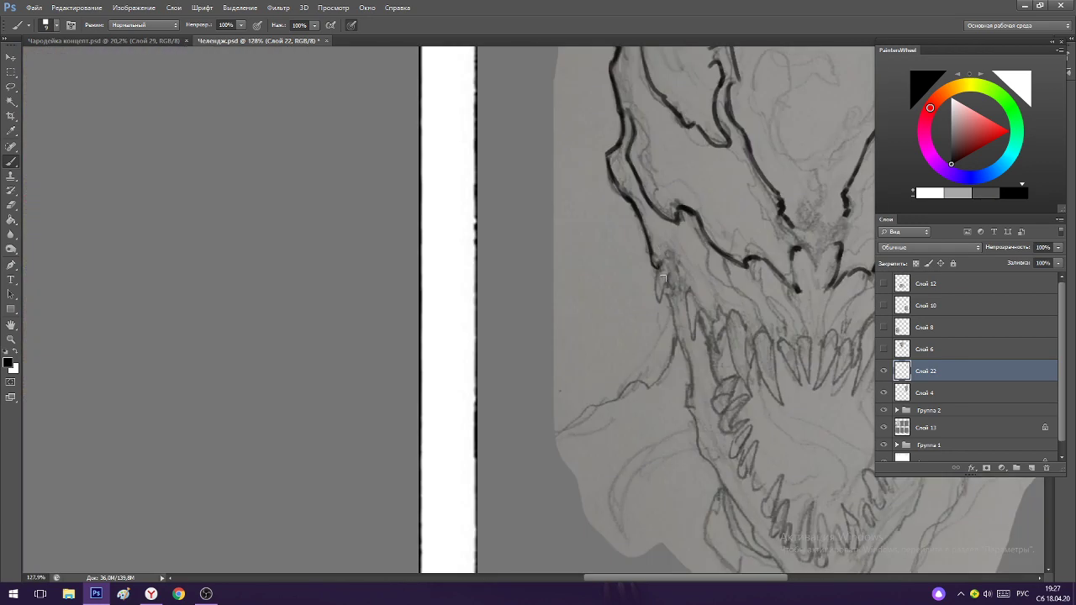
scroll(662, 277, "down", 4)
scroll(688, 292, "up", 3)
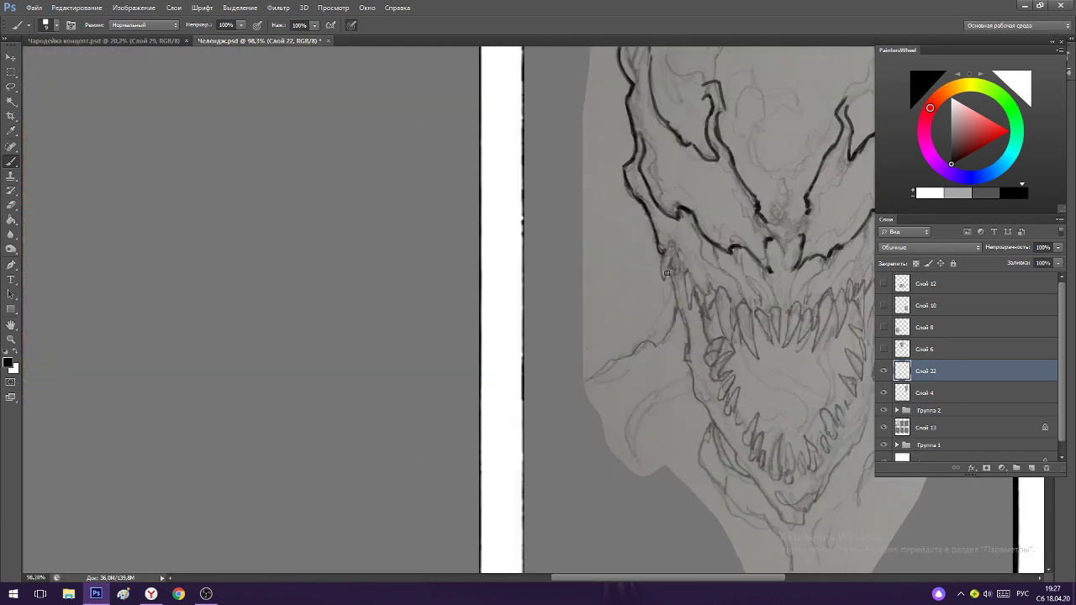
left_click_drag(666, 273, 689, 351)
left_click_drag(684, 313, 697, 397)
key("ctrl+alt+z")
key("ctrl+alt+z")
left_click_drag(687, 353, 718, 427)
key("ctrl+alt+z")
left_click_drag(704, 325, 673, 325)
left_click_drag(719, 403, 761, 404)
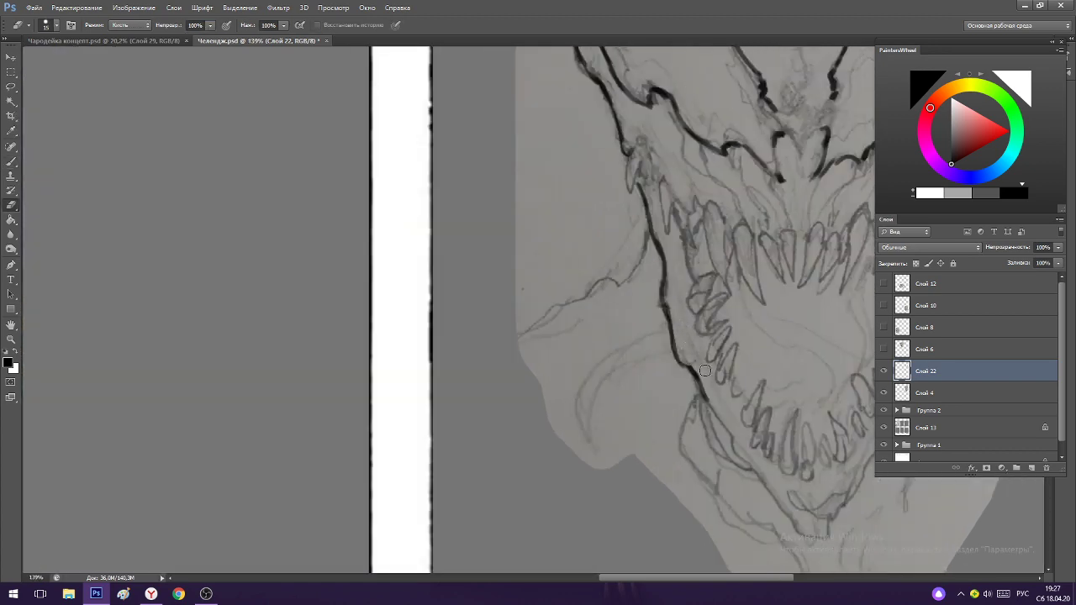
Extend the left jaw contour down towards the chin.
key("b")
left_click_drag(696, 371, 630, 372)
left_click_drag(723, 467, 765, 466)
left_click_drag(691, 349, 741, 418)
scroll(728, 364, "down", 3)
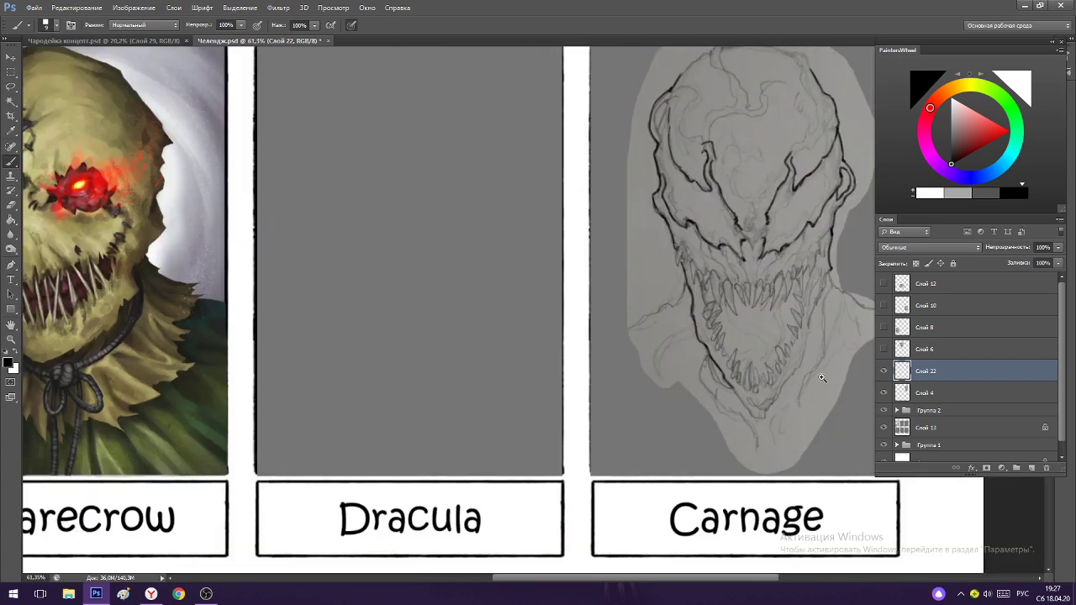
Trace the jaw contour around the pointed chin and up the right side to the neck, redoing the misplaced chin stroke.
scroll(814, 383, "up", 3)
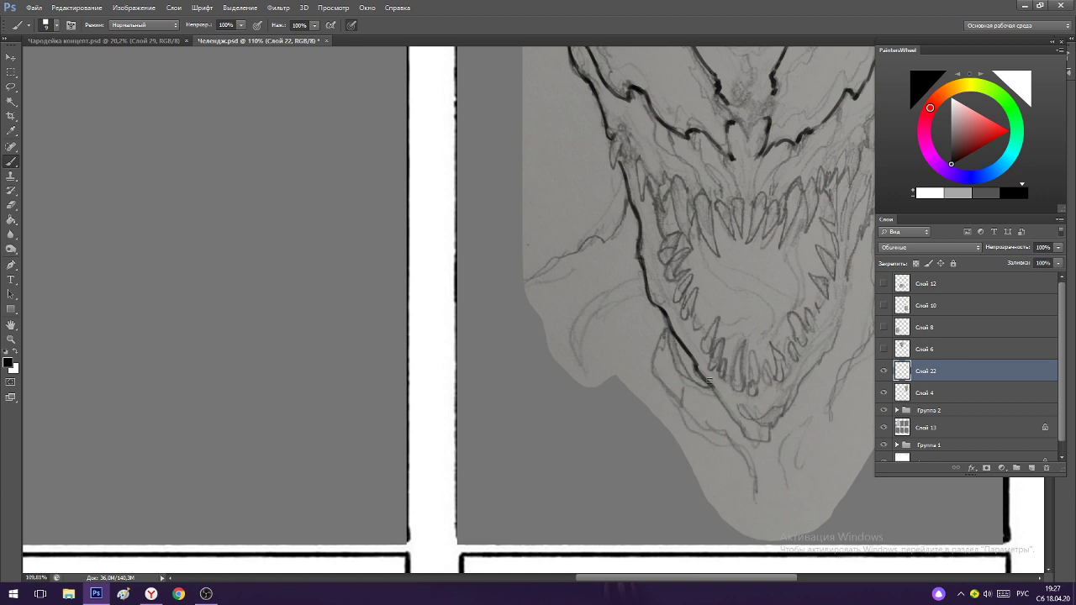
left_click_drag(709, 381, 740, 420)
key("ctrl+z")
mouse_move(708, 382)
left_mouse_down()
mouse_move(742, 425)
mouse_move(772, 437)
mouse_move(835, 337)
left_mouse_up()
scroll(718, 253, "down", 5)
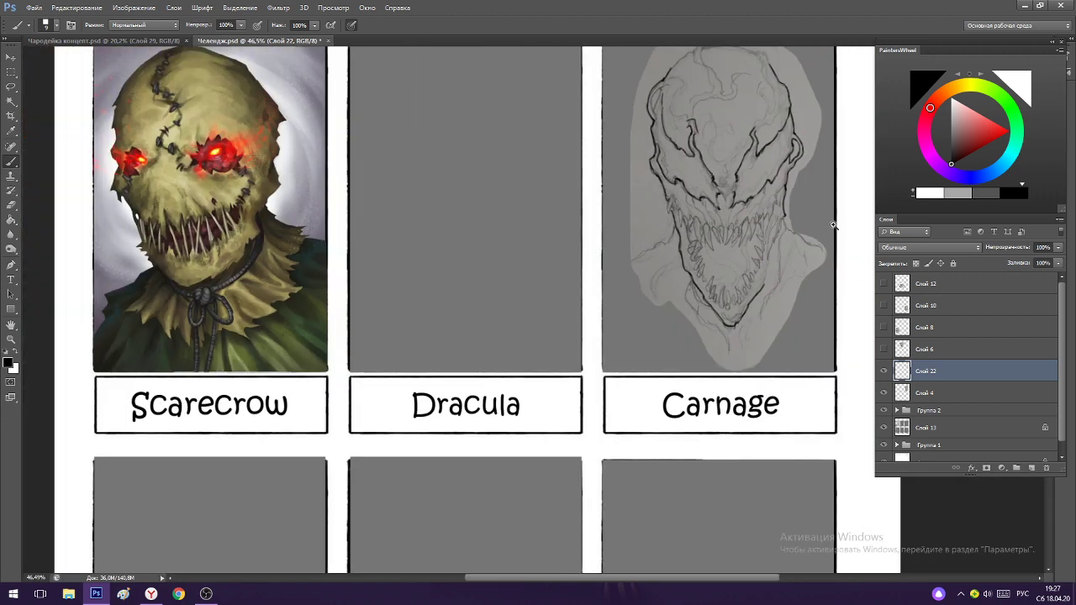
scroll(828, 210, "up", 3)
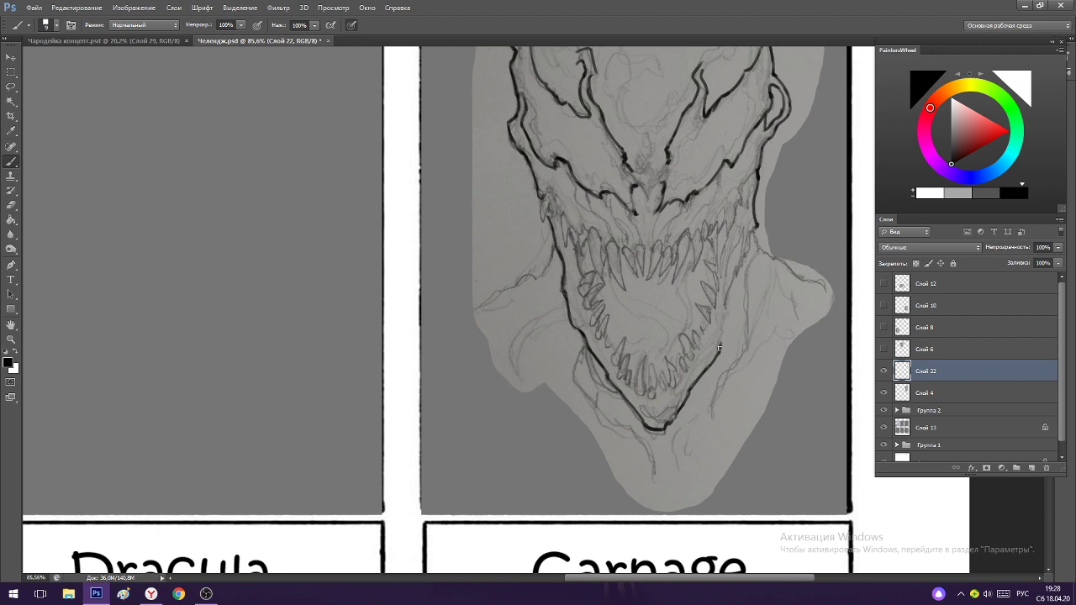
left_click_drag(720, 333, 728, 299)
left_click_drag(748, 241, 753, 228)
Trace both shoulder lines from the neck outward to the sides of the panel, undoing unwanted strokes.
mouse_move(431, 339)
left_mouse_down()
mouse_move(490, 291)
mouse_move(519, 275)
mouse_move(454, 324)
mouse_move(558, 249)
left_mouse_up()
key("ctrl+z")
scroll(664, 257, "down", 5)
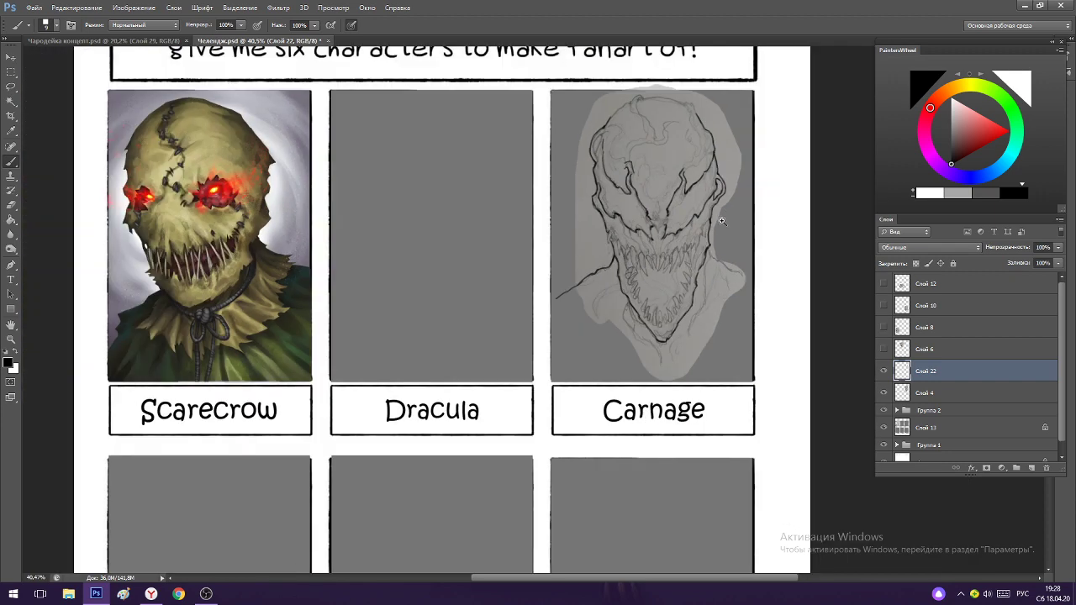
scroll(724, 210, "up", 7)
mouse_move(668, 326)
left_mouse_down()
mouse_move(707, 364)
mouse_move(679, 312)
mouse_move(672, 324)
mouse_move(696, 349)
mouse_move(686, 355)
mouse_move(795, 420)
left_mouse_up()
key("e")
key("b")
key("ctrl+z")
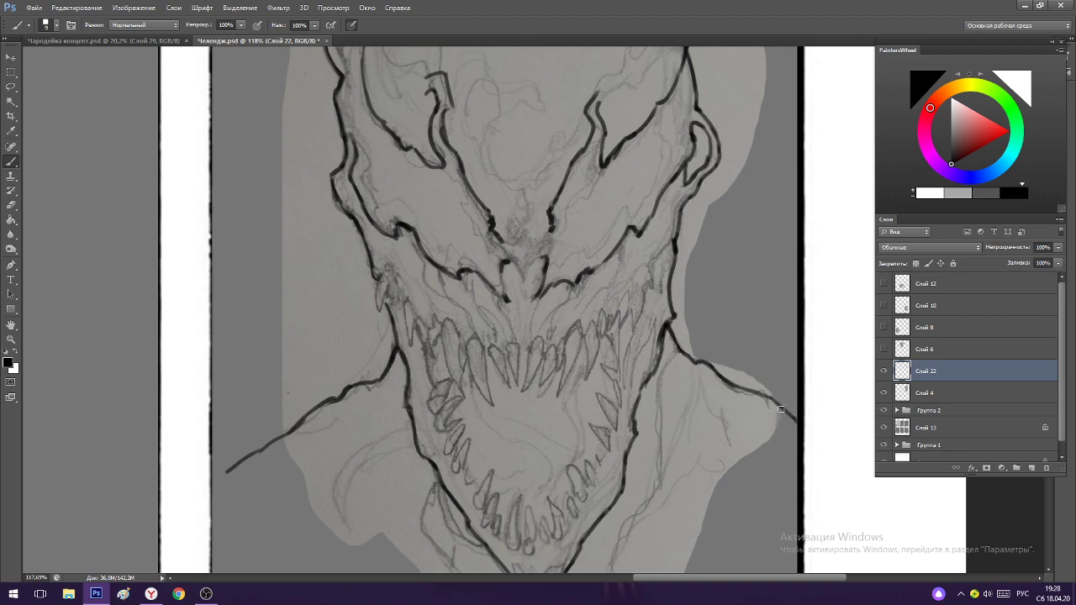
scroll(748, 357, "down", 3)
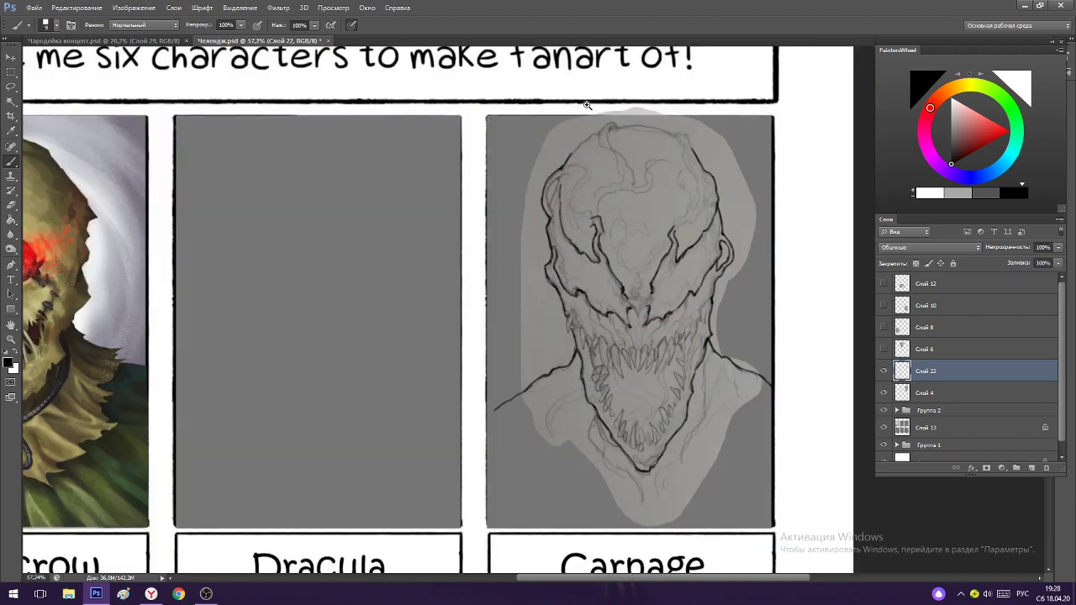
Trace the top of the skull from the small crown peak across to the right side contour.
scroll(586, 106, "up", 2)
mouse_move(565, 177)
left_mouse_down()
mouse_move(620, 133)
mouse_move(677, 133)
mouse_move(659, 139)
mouse_move(728, 154)
left_mouse_up()
key("ctrl+z")
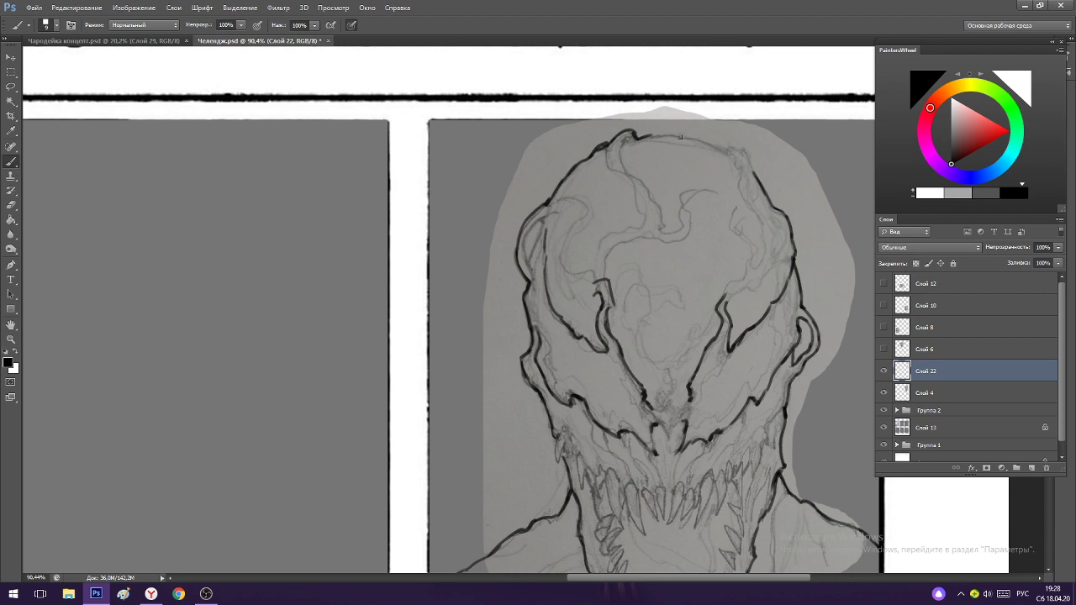
left_click_drag(649, 136, 725, 151)
left_click_drag(743, 152, 756, 172)
left_click_drag(762, 211, 670, 226)
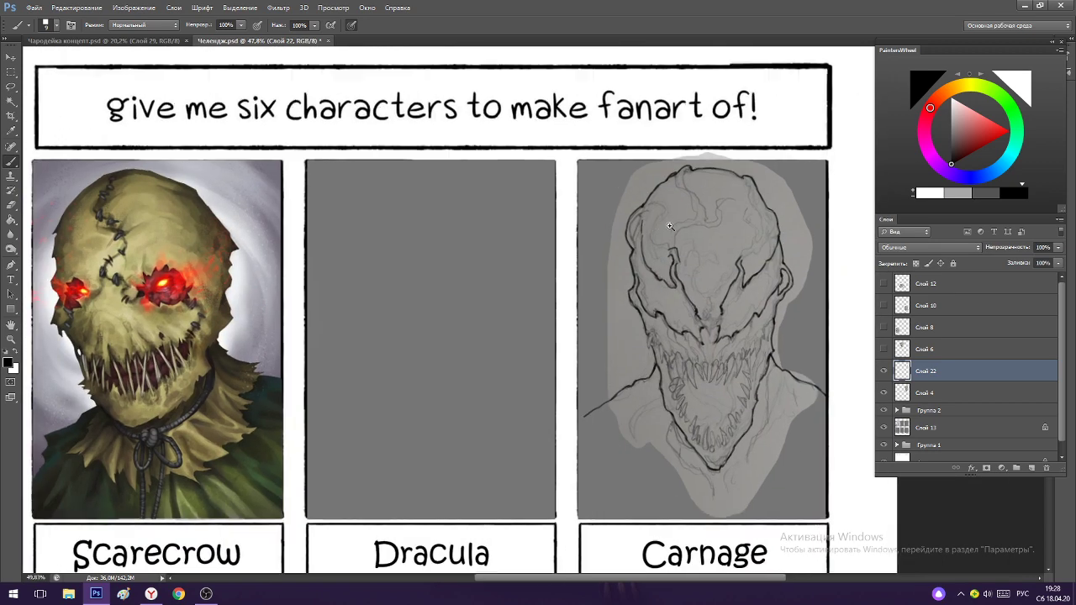
Trace the curled tendril at the left temple, including its inner edge and hooked end over the forehead.
scroll(670, 226, "up", 3)
mouse_move(618, 265)
left_mouse_down()
mouse_move(613, 219)
mouse_move(614, 233)
mouse_move(636, 205)
left_mouse_up()
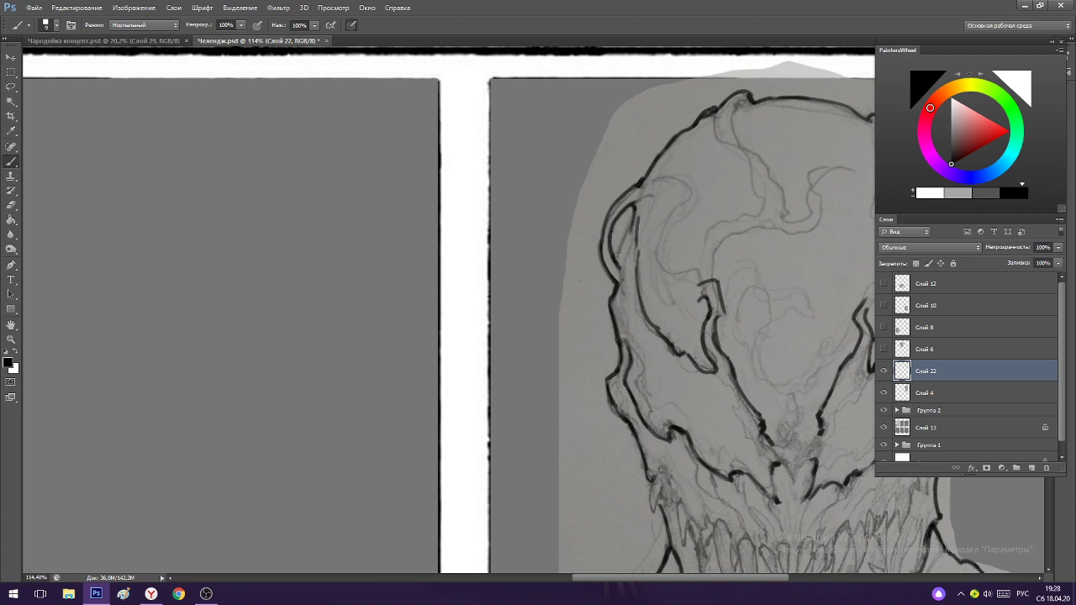
mouse_move(617, 254)
left_mouse_down()
mouse_move(632, 203)
mouse_move(660, 208)
mouse_move(677, 228)
left_mouse_up()
scroll(660, 224, "down", 2)
scroll(646, 191, "up", 2)
scroll(642, 257, "down", 3)
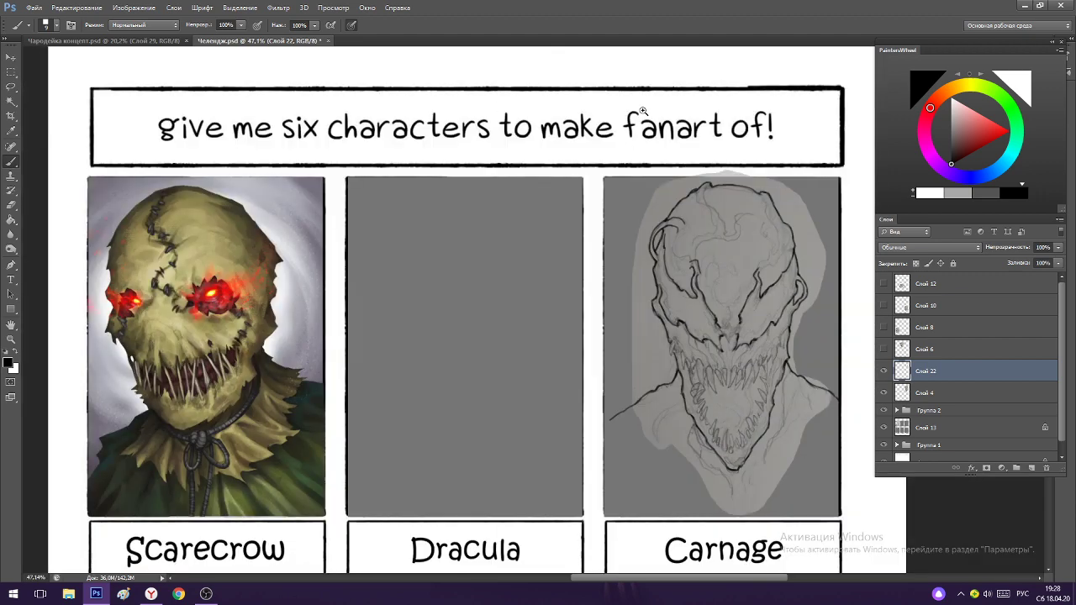
scroll(777, 223, "up", 3)
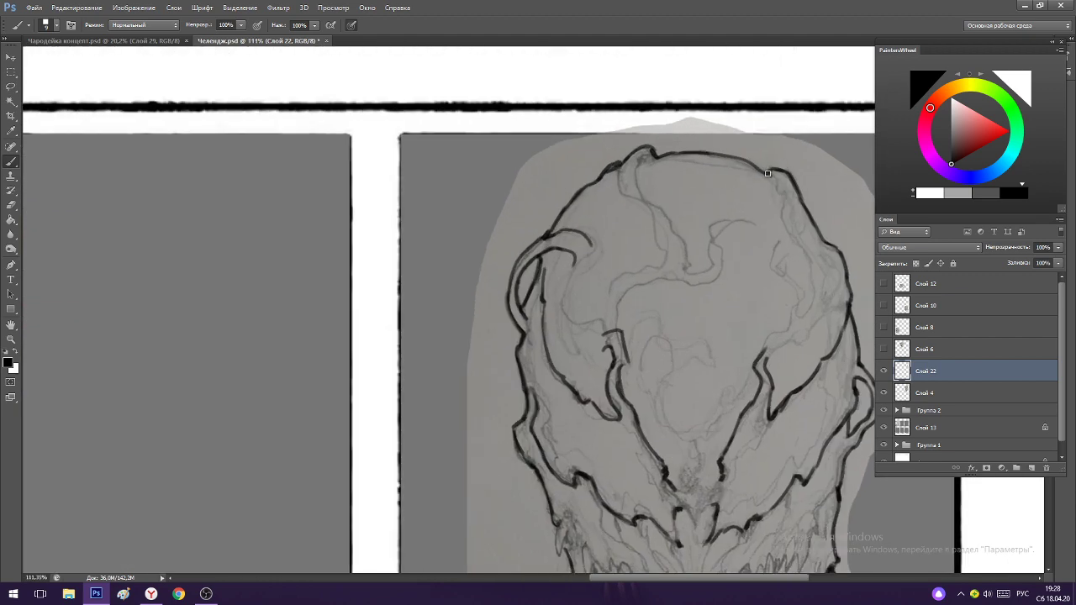
Trace the inner marking from the notch in the crown down along the right temple, undoing the unwanted stroke.
left_click_drag(769, 172, 779, 200)
scroll(761, 206, "down", 3)
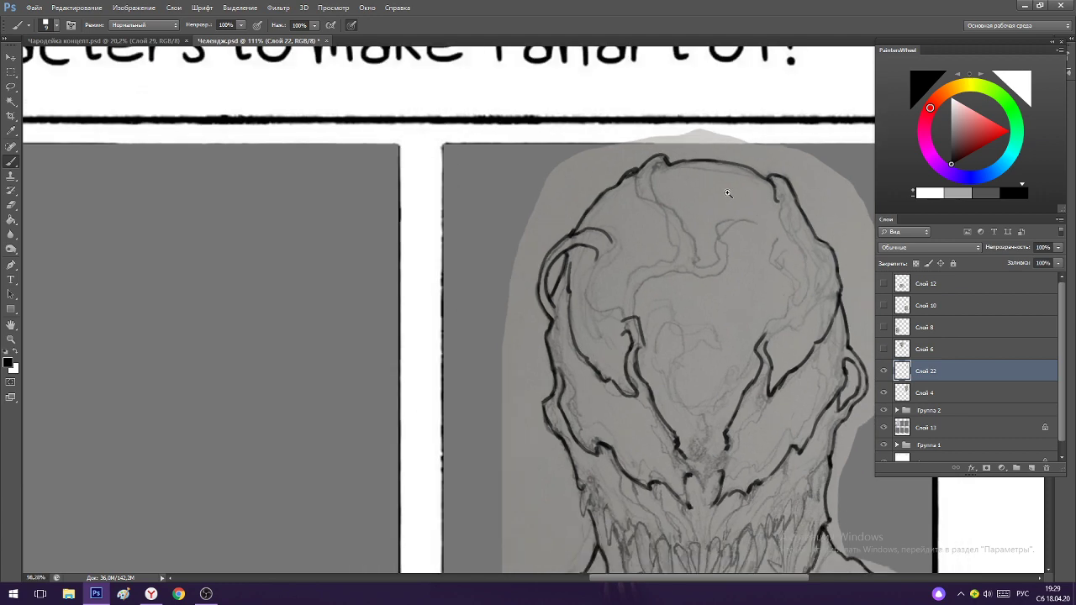
scroll(791, 247, "up", 3)
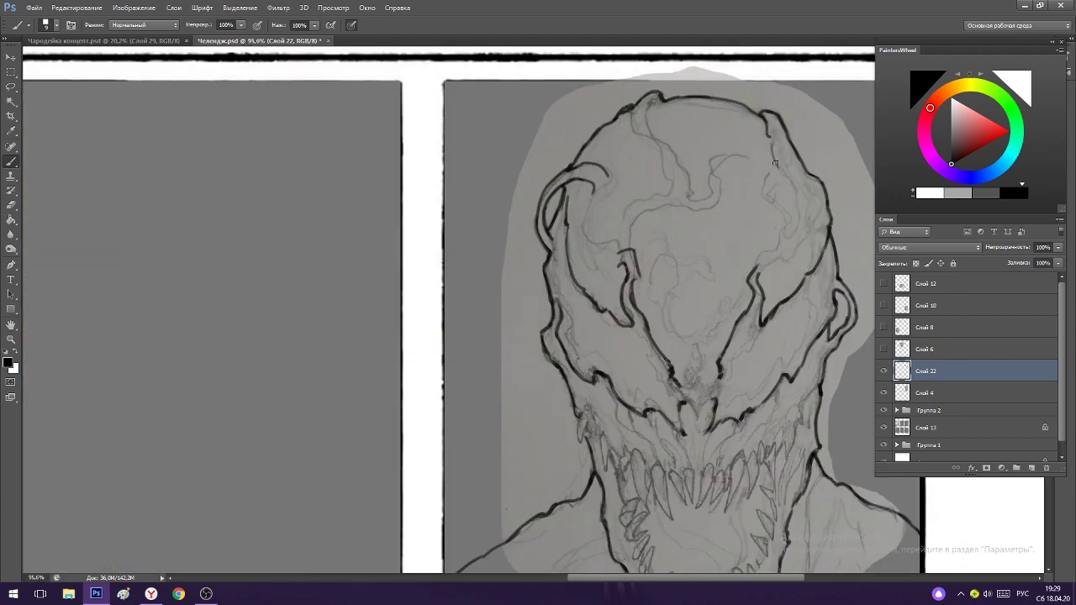
left_click_drag(775, 162, 795, 199)
mouse_move(767, 175)
left_mouse_down()
mouse_move(764, 196)
mouse_move(783, 228)
mouse_move(749, 278)
mouse_move(824, 229)
mouse_move(801, 234)
mouse_move(778, 146)
mouse_move(797, 219)
left_mouse_up()
key("ctrl+z")
Trace the curling tendril markings across the forehead and down to the tops of both eye patches.
mouse_move(585, 209)
left_mouse_down()
mouse_move(589, 229)
mouse_move(619, 239)
mouse_move(647, 215)
mouse_move(706, 209)
mouse_move(721, 199)
mouse_move(717, 168)
mouse_move(738, 166)
left_mouse_up()
mouse_move(651, 101)
left_mouse_down()
mouse_move(657, 136)
mouse_move(697, 199)
mouse_move(725, 155)
mouse_move(658, 129)
left_mouse_up()
left_click_drag(753, 251, 836, 250)
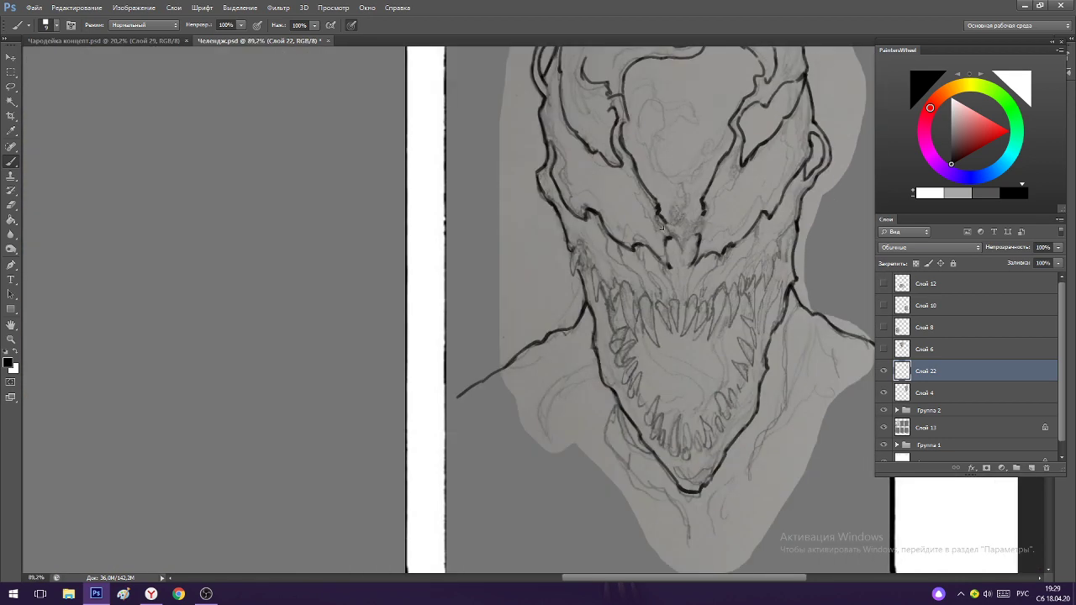
mouse_move(665, 258)
left_mouse_down()
mouse_move(664, 244)
mouse_move(622, 206)
left_mouse_up()
left_click_drag(737, 240, 752, 242)
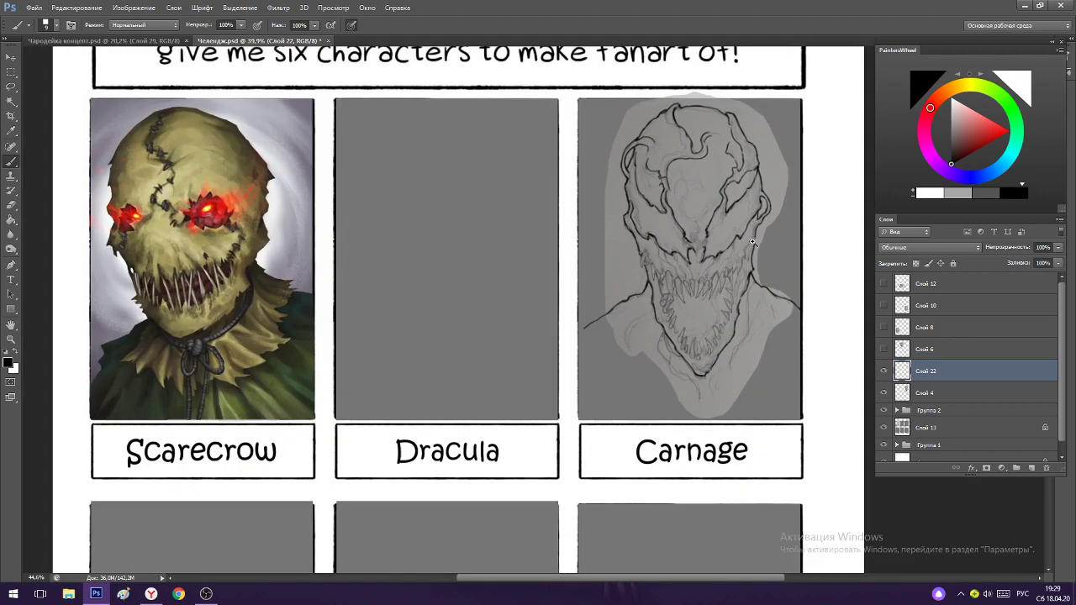
Trace the right neck line from the shoulder junction down beside the jaw.
scroll(752, 242, "up", 5)
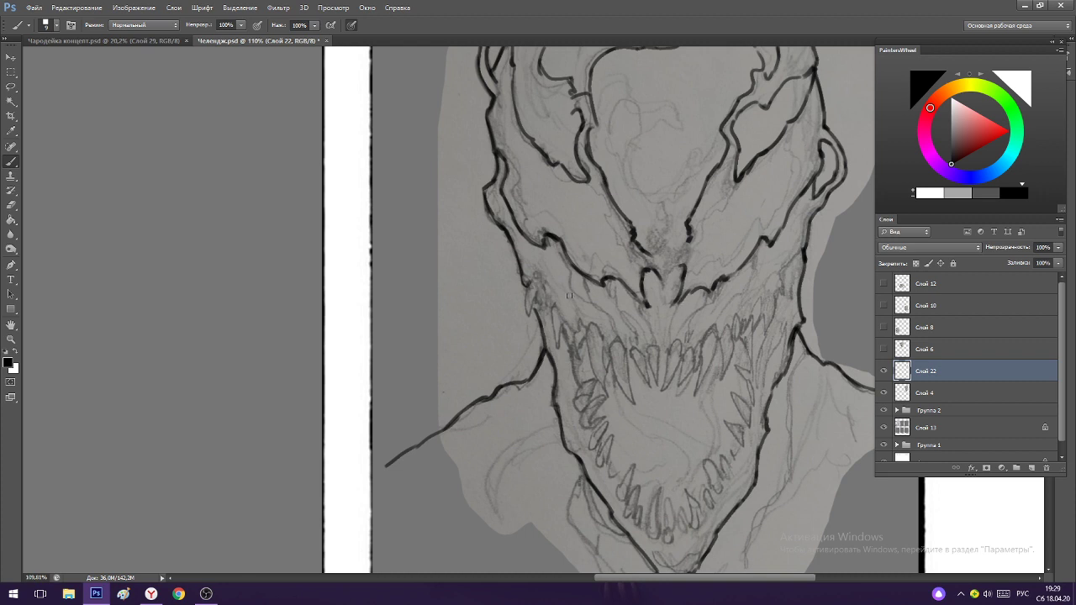
scroll(707, 252, "down", 3)
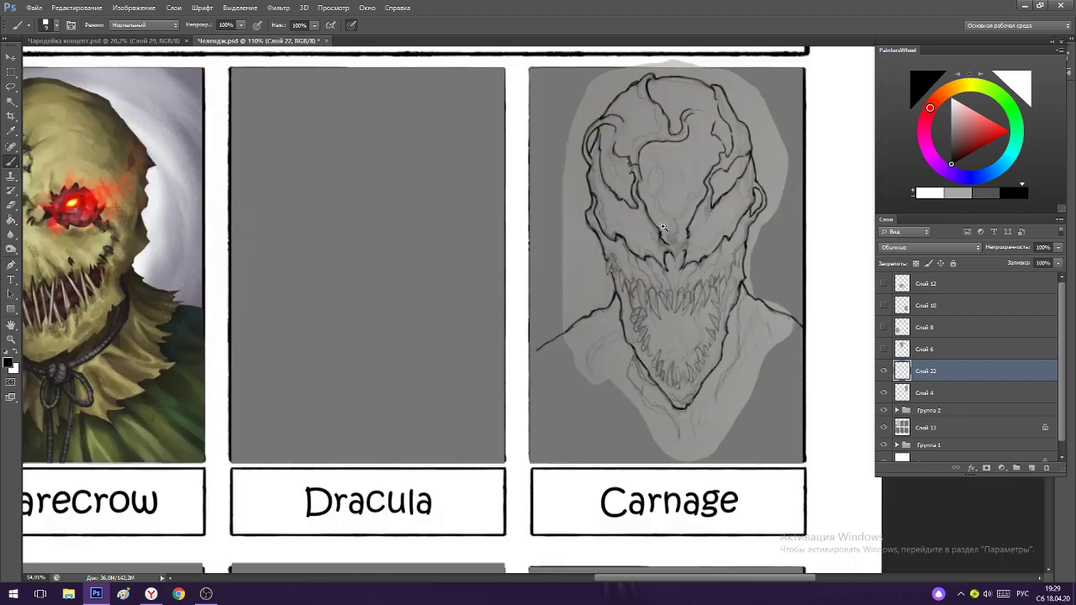
scroll(707, 252, "up", 3)
left_click_drag(732, 257, 734, 239)
left_click_drag(731, 288, 728, 316)
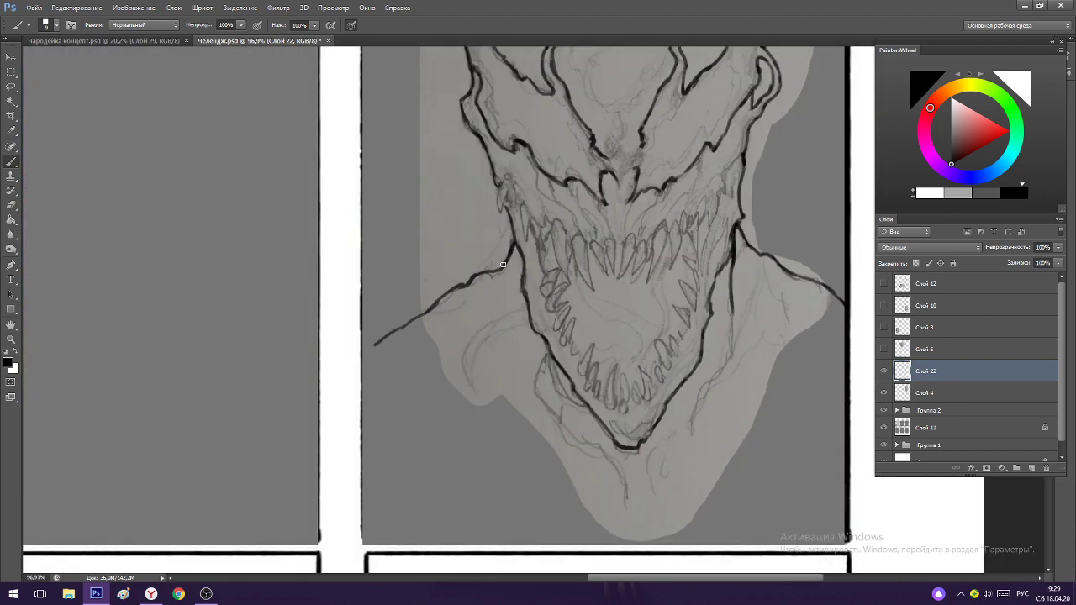
Trace the scalloped gum line above the upper front teeth.
scroll(519, 200, "up", 1)
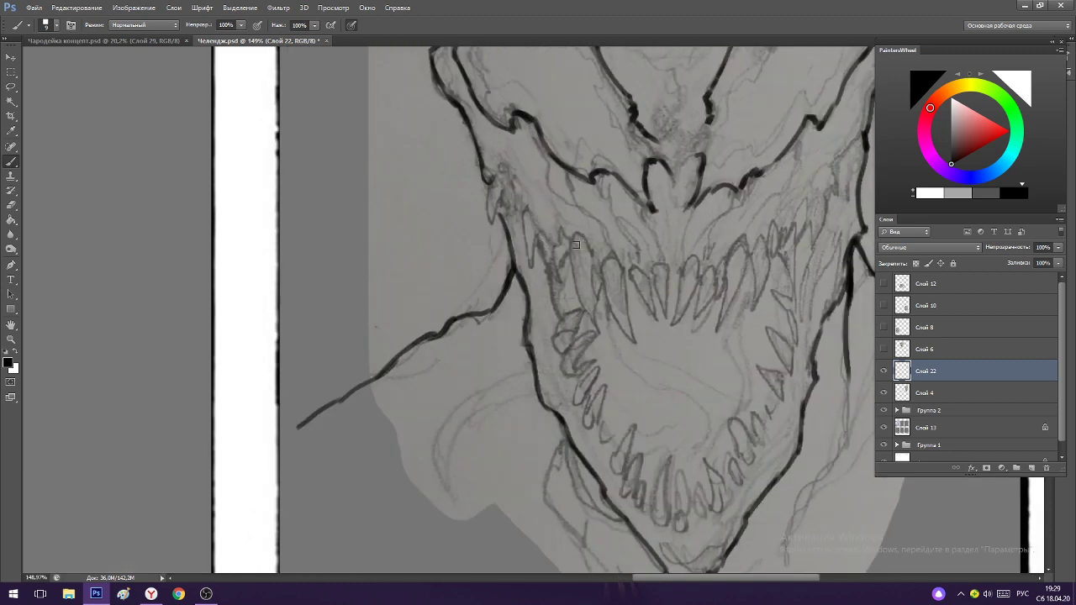
mouse_move(572, 241)
left_mouse_down()
mouse_move(601, 277)
mouse_move(609, 263)
mouse_move(623, 277)
mouse_move(621, 243)
mouse_move(649, 274)
mouse_move(661, 255)
mouse_move(674, 290)
mouse_move(696, 246)
mouse_move(699, 282)
left_mouse_up()
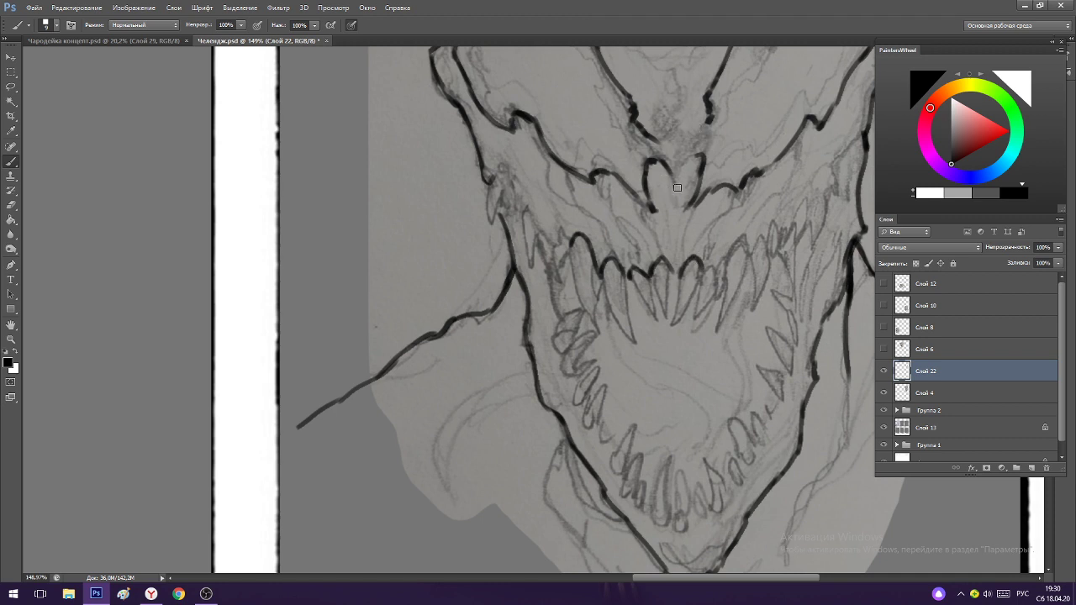
key("e")
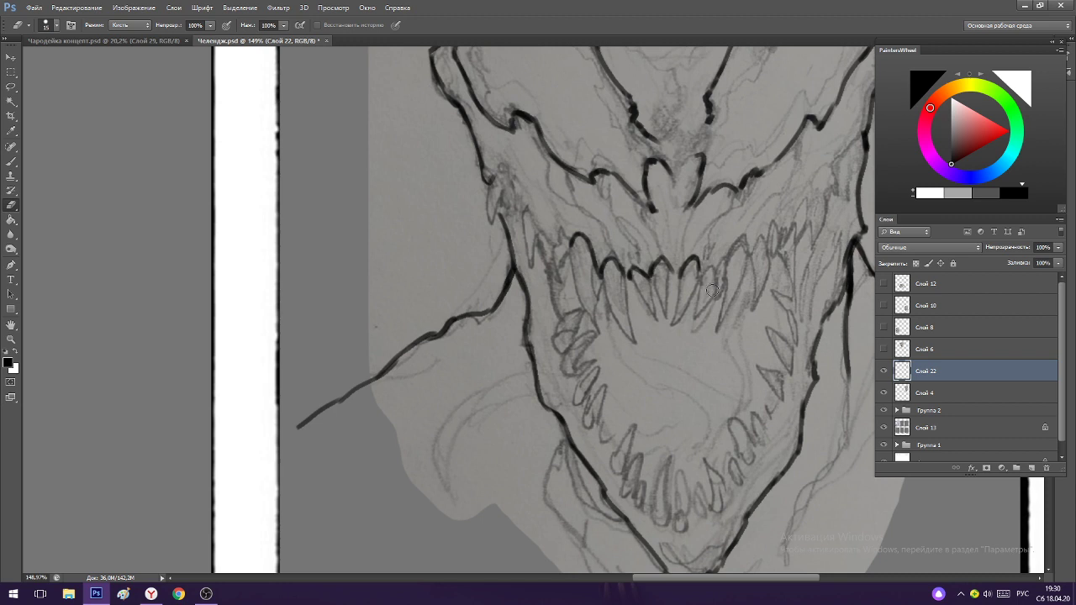
key("b")
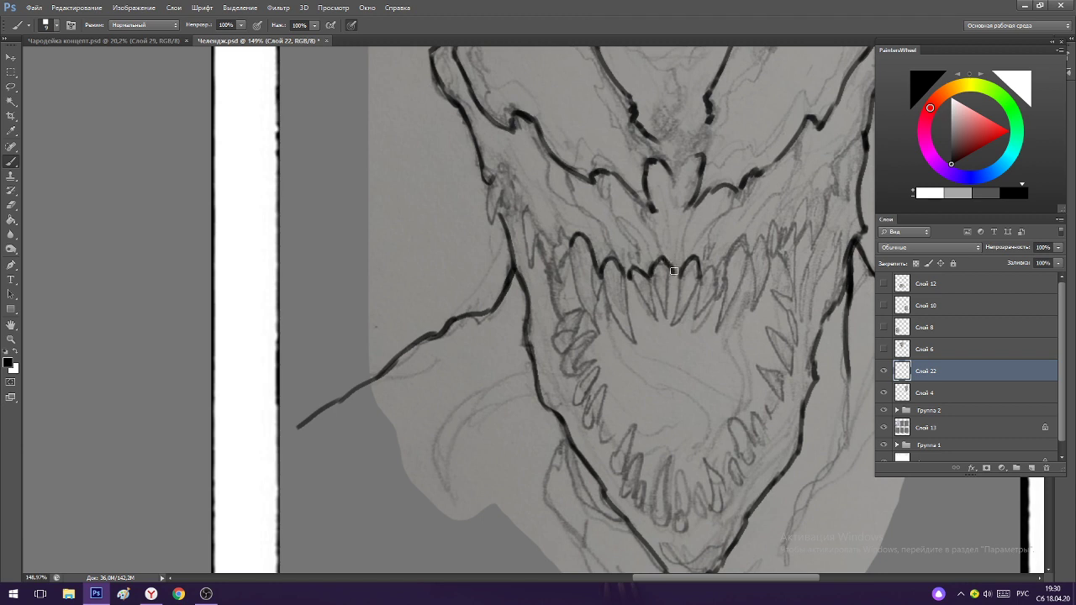
left_click_drag(649, 205, 588, 207)
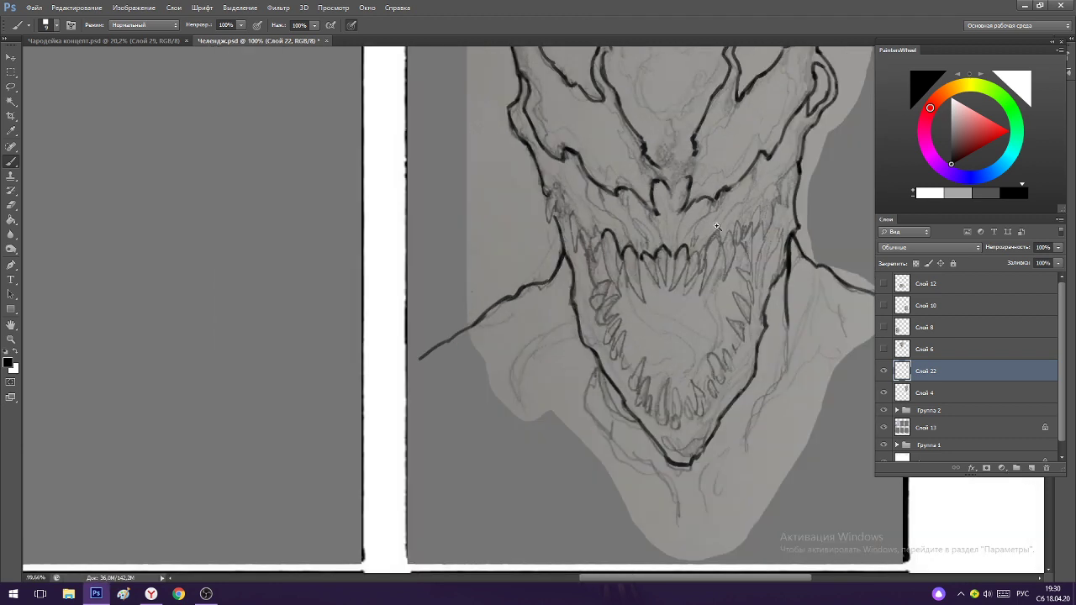
left_click_drag(704, 216, 775, 216)
left_click_drag(663, 288, 656, 301)
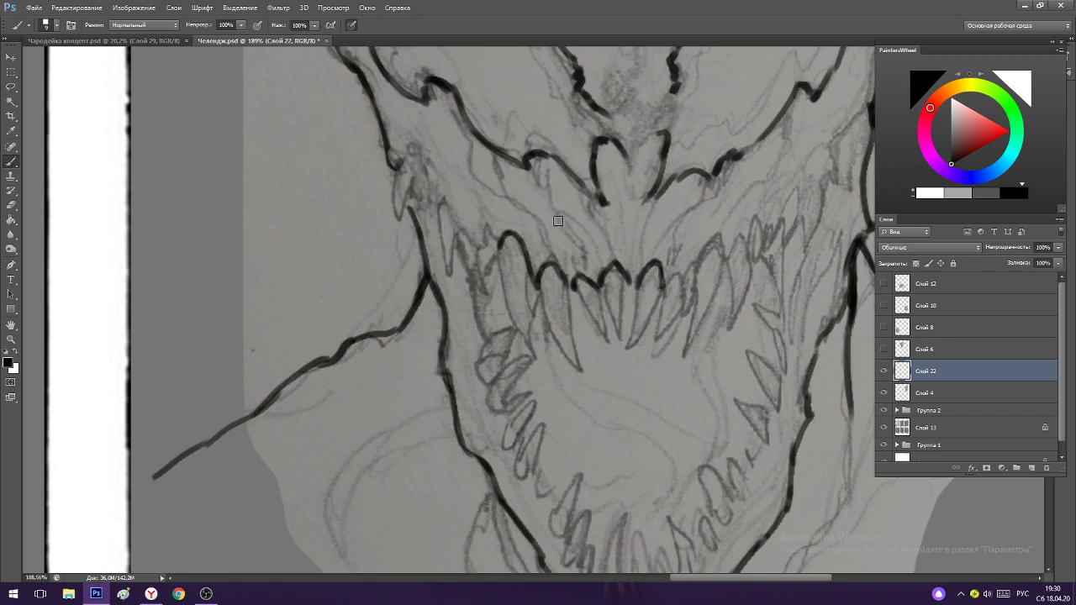
Extend the upper gum line from the front teeth up to the left mouth corner.
scroll(555, 236, "down", 2)
scroll(545, 252, "up", 3)
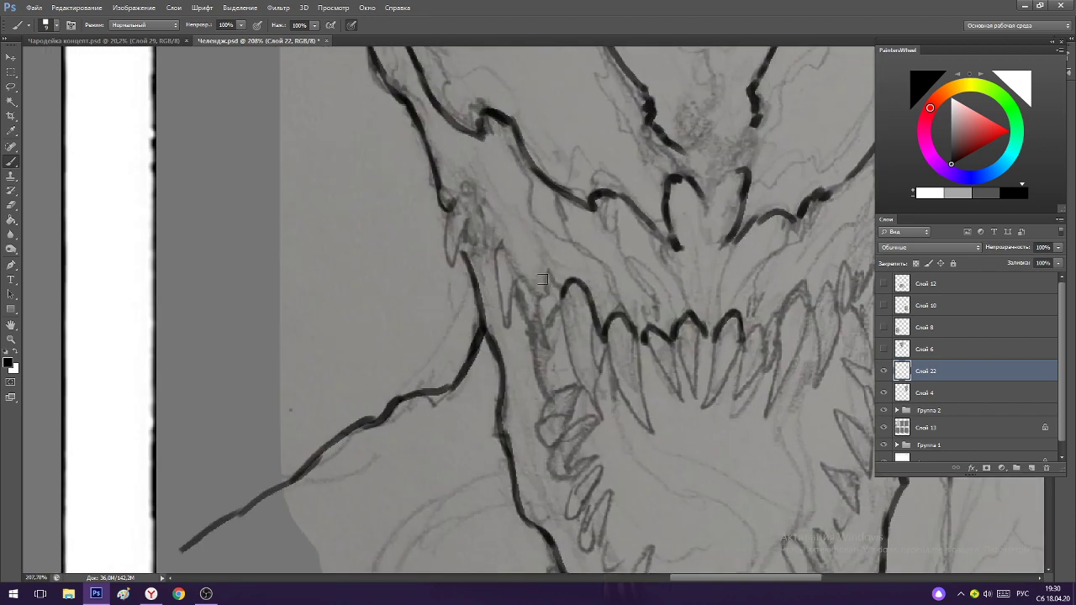
mouse_move(484, 211)
left_mouse_down()
mouse_move(489, 249)
mouse_move(506, 249)
mouse_move(526, 284)
mouse_move(520, 271)
mouse_move(554, 294)
left_mouse_up()
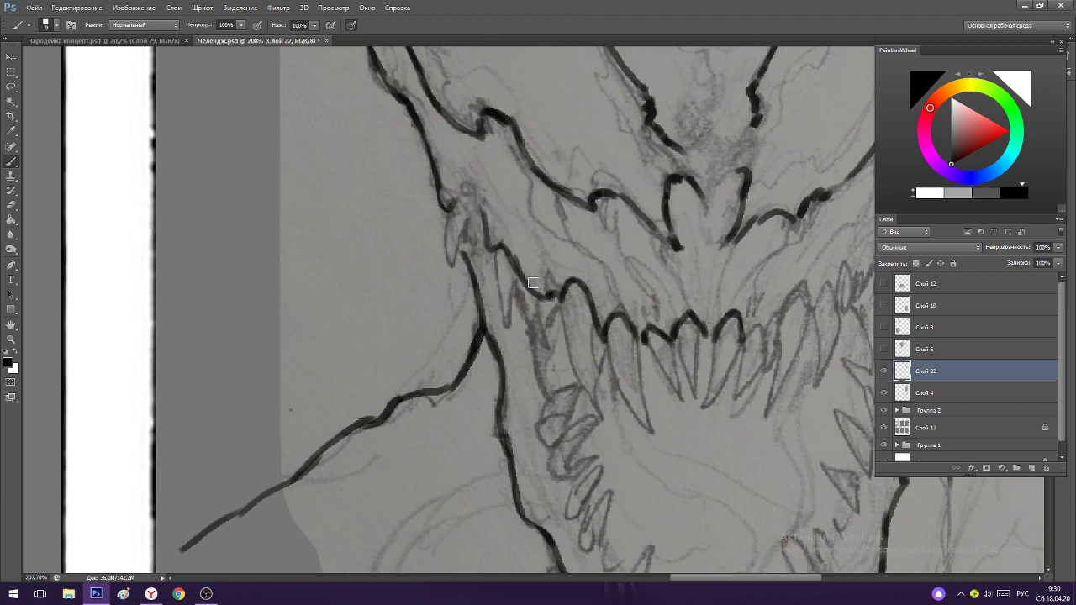
key("e")
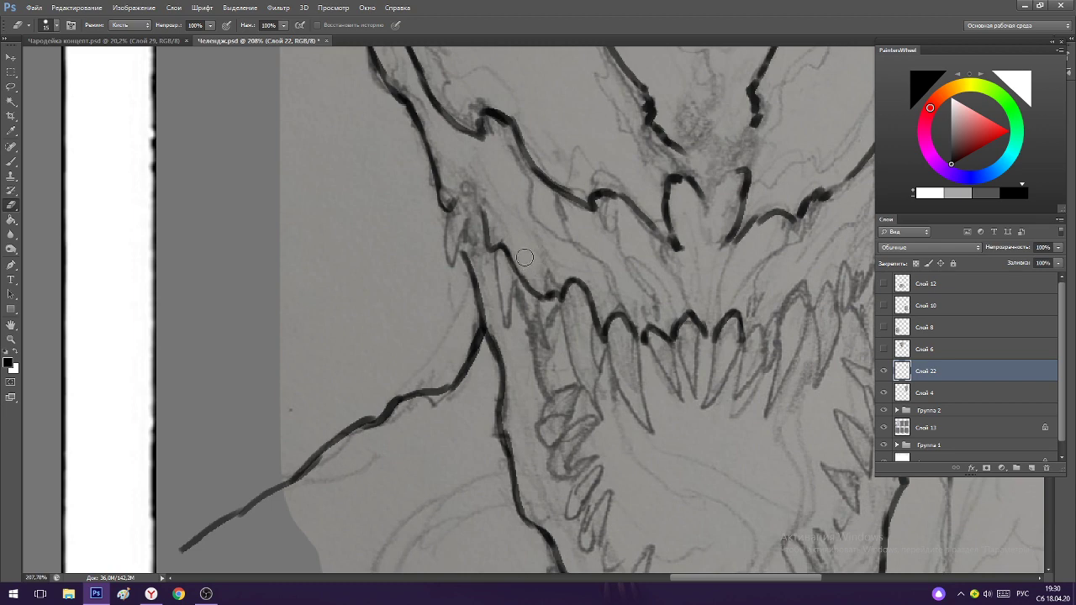
key("b")
Touch up the traced lines above the mouth with the Eraser and save the document.
left_click_drag(613, 307, 571, 307)
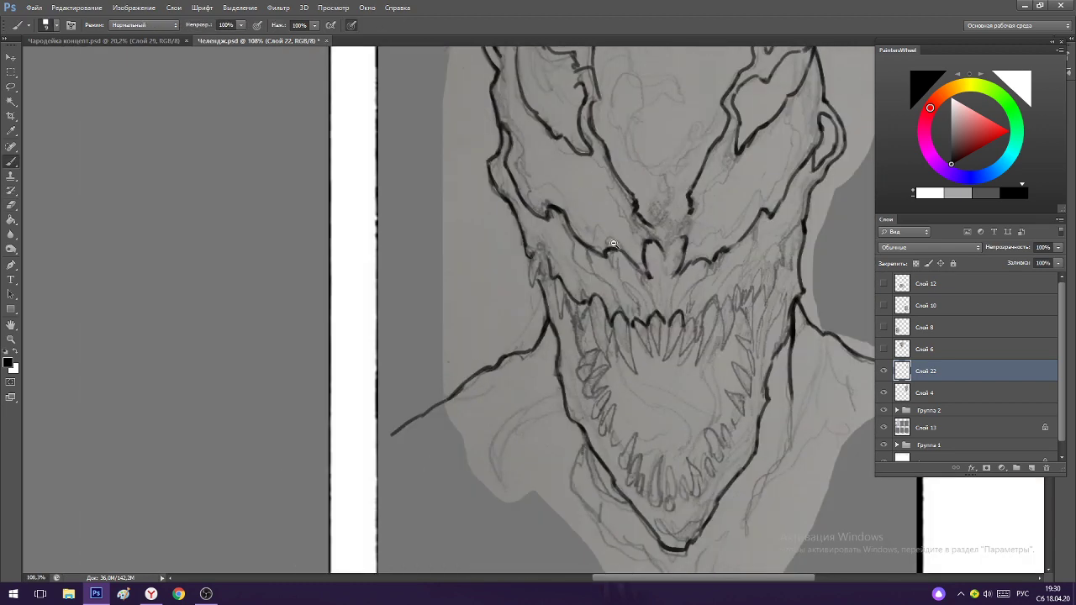
left_click_drag(613, 244, 656, 245)
key("e")
left_click_drag(613, 286, 623, 271)
key("b")
scroll(672, 313, "down", 3)
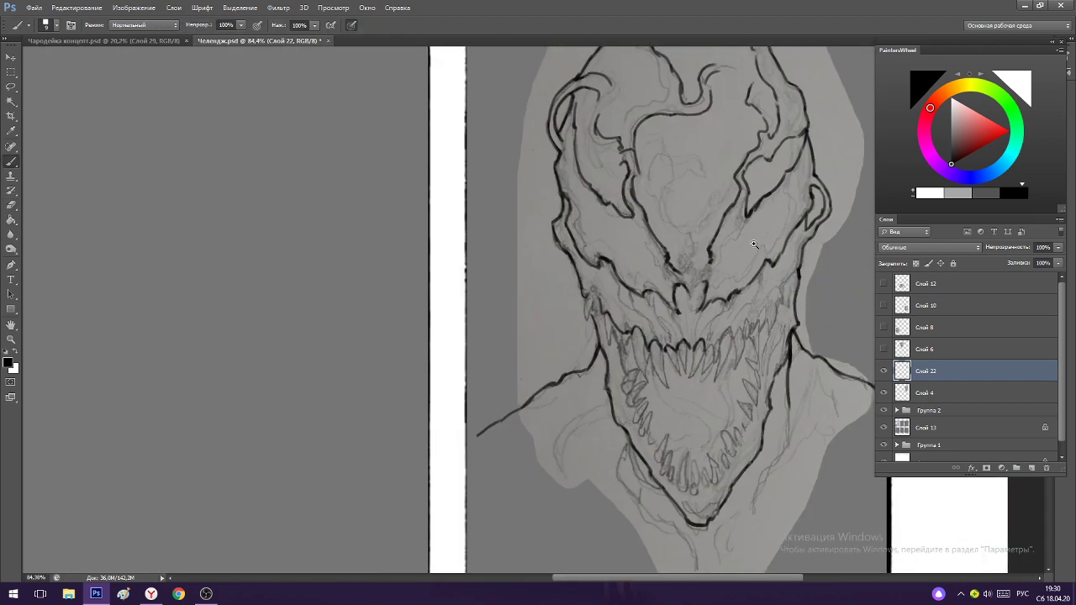
scroll(689, 308, "up", 3)
key("e")
key("b")
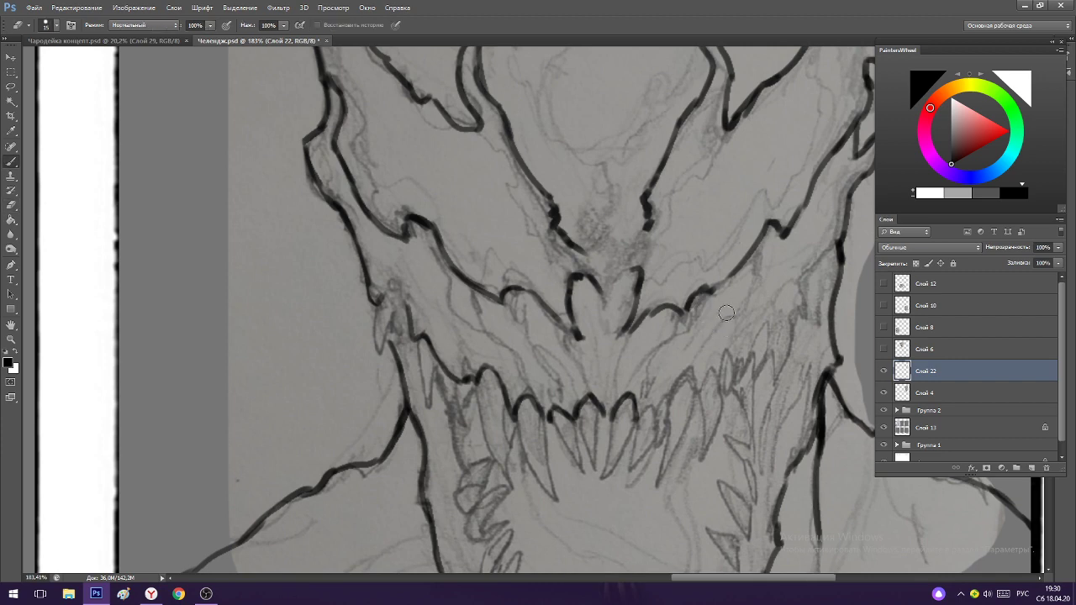
key("ctrl+s")
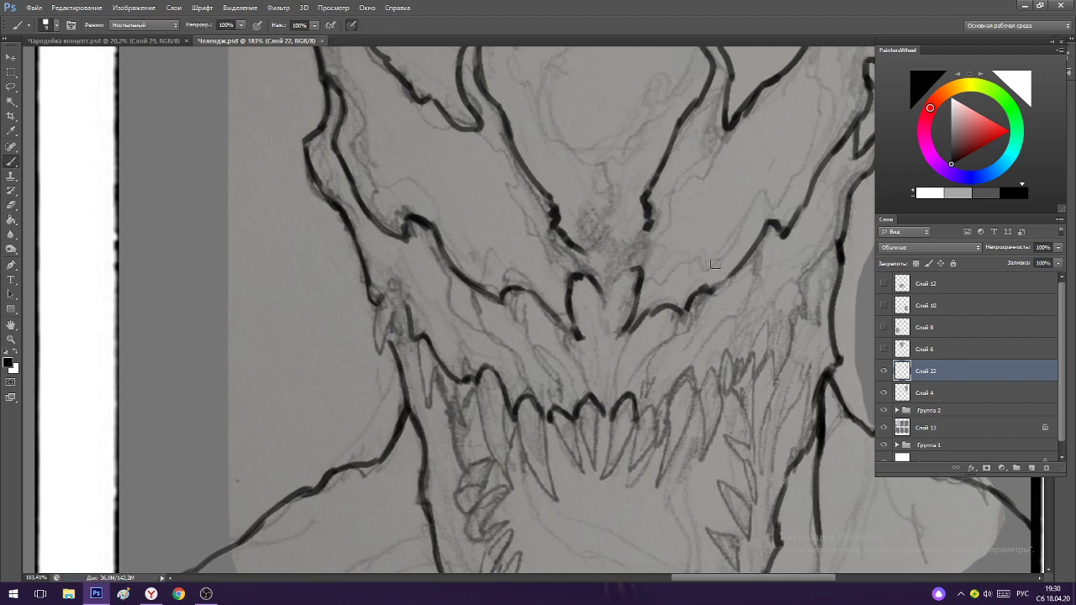
Extend the inner edge of the right eye patch down to the nose bridge.
scroll(696, 178, "down", 3)
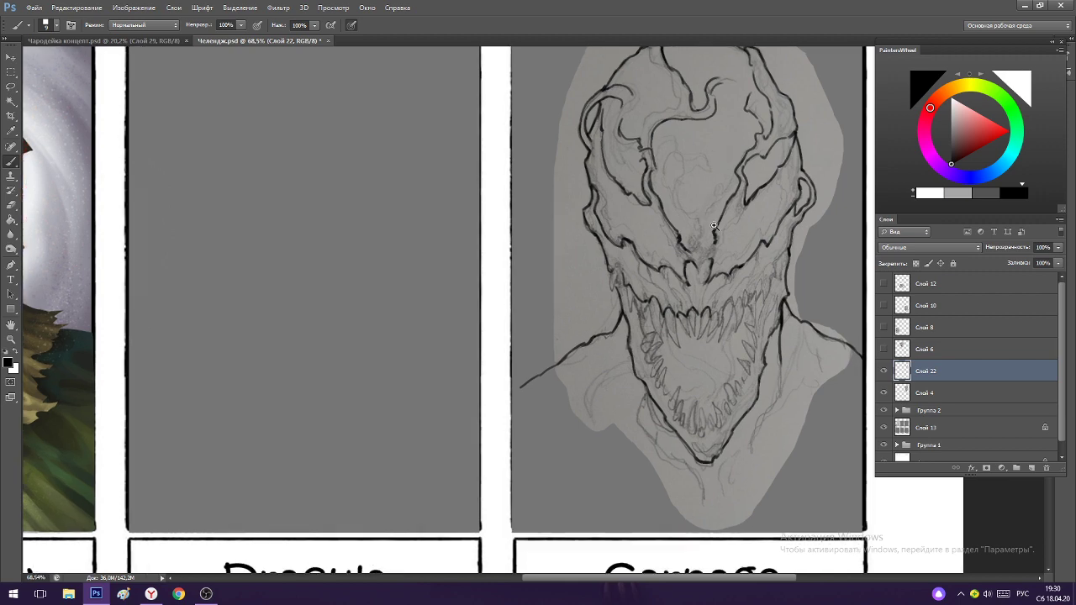
scroll(689, 185, "up", 2)
scroll(667, 248, "up", 2)
mouse_move(689, 284)
left_mouse_down()
mouse_move(623, 282)
mouse_move(661, 282)
left_mouse_up()
left_click_drag(729, 277, 705, 304)
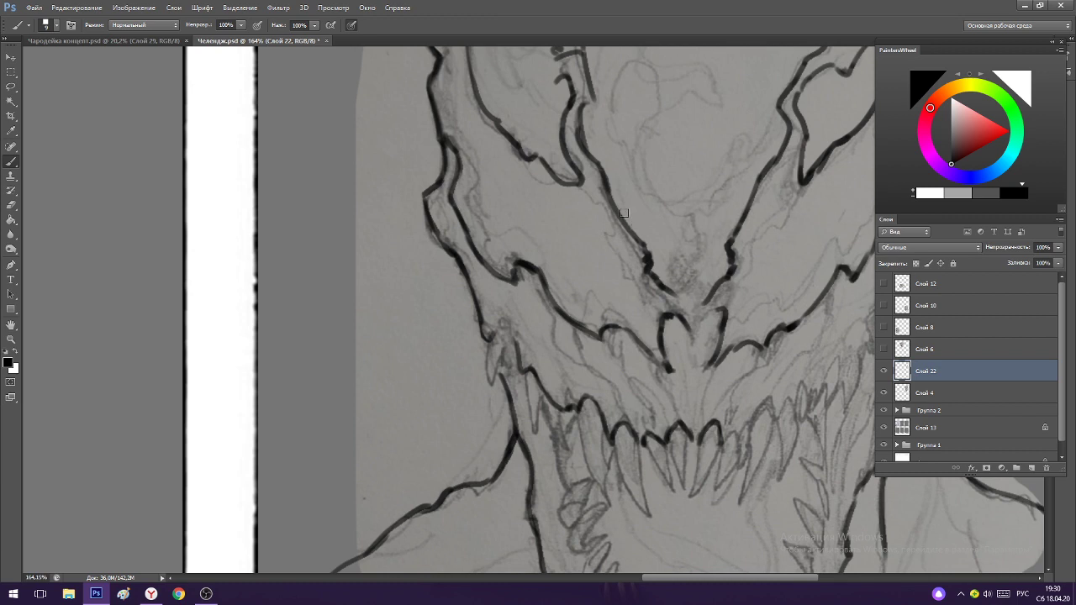
Trace the long fang just left of the front teeth and the edge of its neighbour with a smaller brush.
key("bracketleft")
key("bracketleft")
key("bracketleft")
key("bracketleft")
scroll(578, 312, "down", 5)
scroll(597, 375, "up", 5)
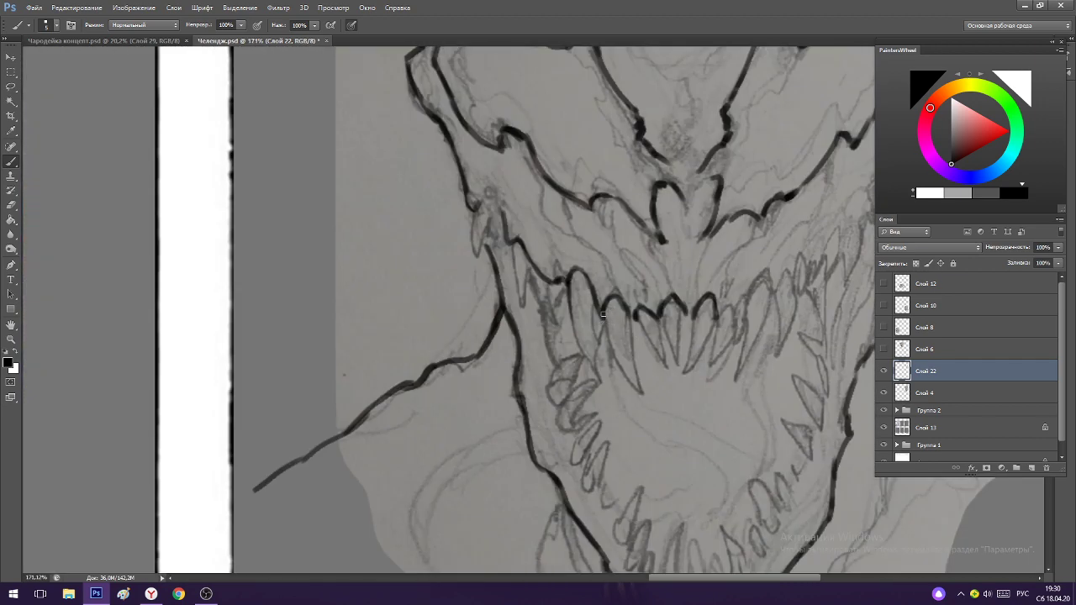
left_click_drag(605, 327, 641, 390)
key("ctrl+z")
mouse_move(605, 334)
left_mouse_down()
mouse_move(641, 392)
mouse_move(636, 368)
left_mouse_up()
left_click_drag(629, 316, 637, 377)
mouse_move(638, 314)
left_mouse_down()
mouse_move(664, 366)
mouse_move(662, 356)
left_mouse_up()
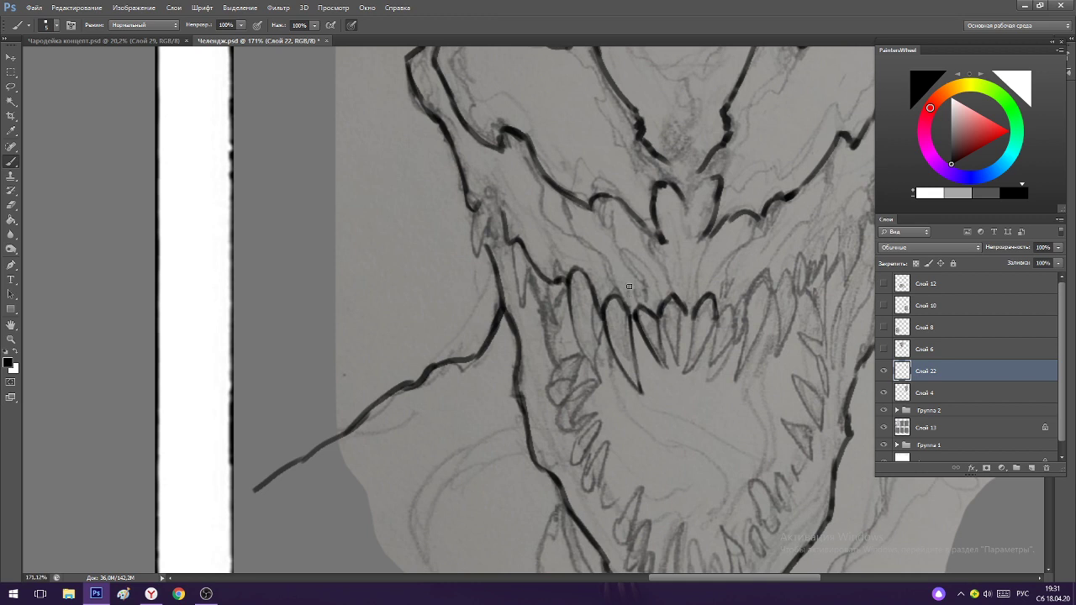
Trace the sides of the narrow central front teeth down to their pointed tips.
left_click_drag(656, 355, 671, 381)
left_click_drag(655, 320, 668, 374)
mouse_move(658, 320)
left_mouse_down()
mouse_move(674, 351)
mouse_move(681, 336)
mouse_move(676, 362)
left_mouse_up()
key("ctrl+z")
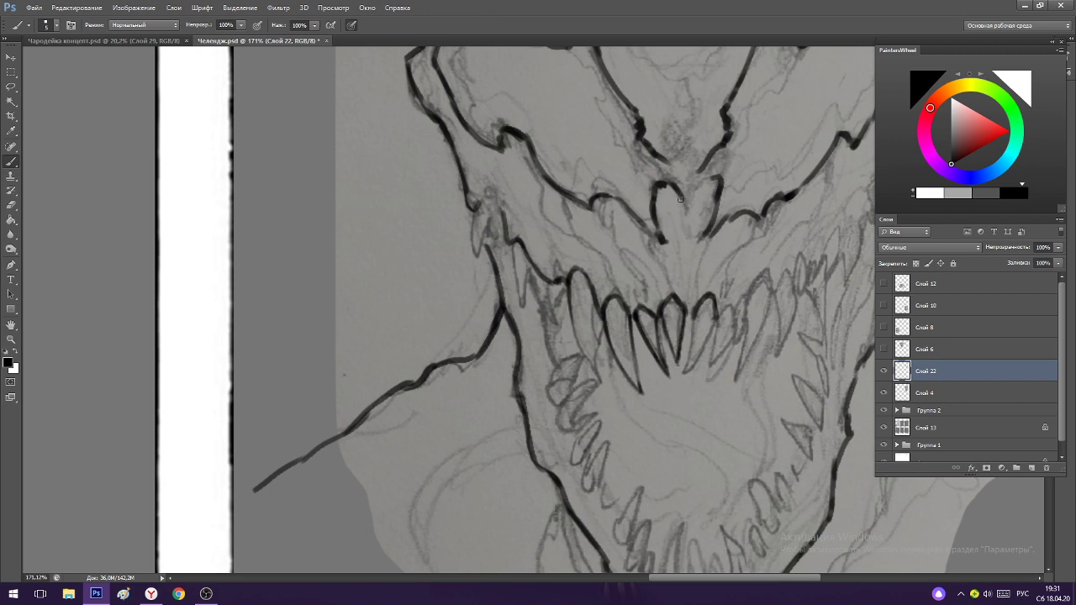
scroll(694, 270, "down", 3)
scroll(690, 281, "up", 3)
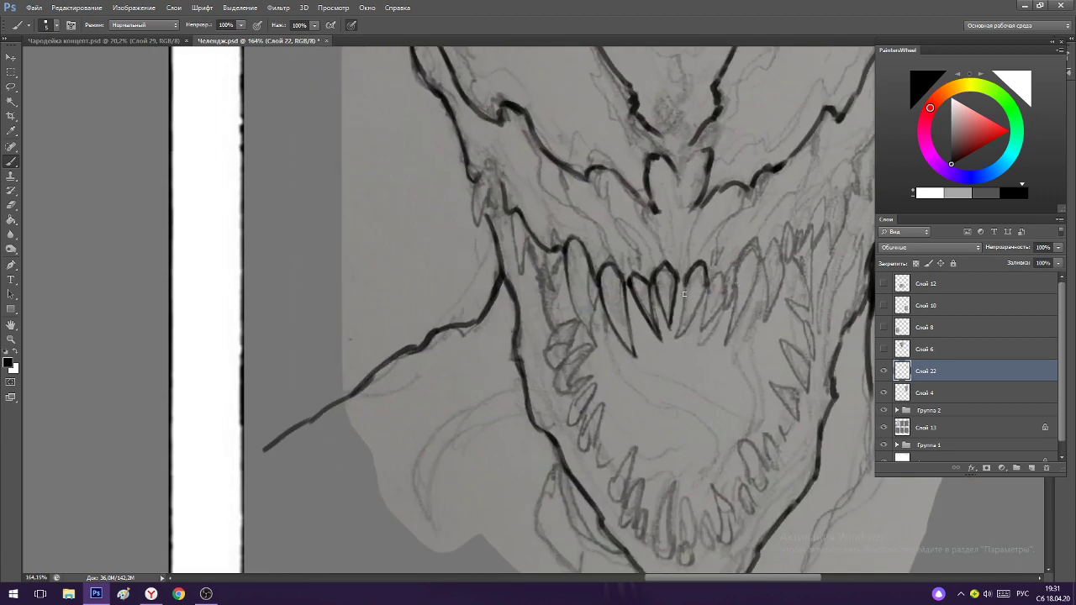
Trace the two narrow upper teeth immediately right of the central front tooth.
mouse_move(683, 287)
left_mouse_down()
mouse_move(678, 336)
mouse_move(706, 279)
left_mouse_up()
key("ctrl+z")
key("ctrl+alt+z")
left_click_drag(678, 336, 695, 315)
mouse_move(716, 274)
left_mouse_down()
mouse_move(725, 284)
mouse_move(727, 274)
mouse_move(697, 337)
left_mouse_up()
mouse_move(697, 338)
left_mouse_down()
mouse_move(724, 299)
mouse_move(636, 314)
left_mouse_up()
left_click_drag(636, 273, 644, 308)
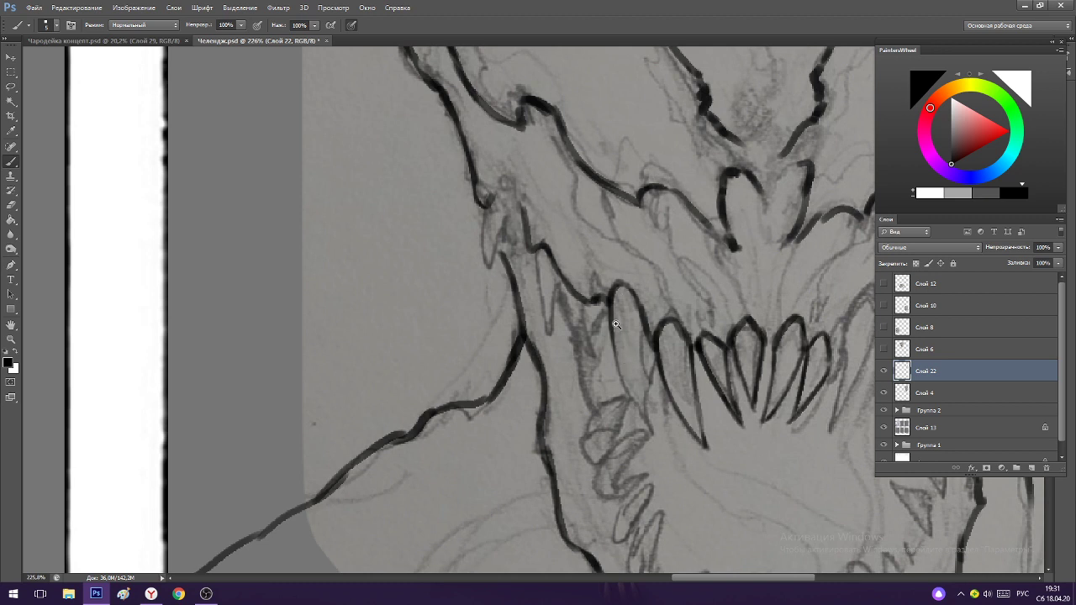
Trace the outer edge of the second long fang toward the left mouth corner.
scroll(619, 326, "down", 2)
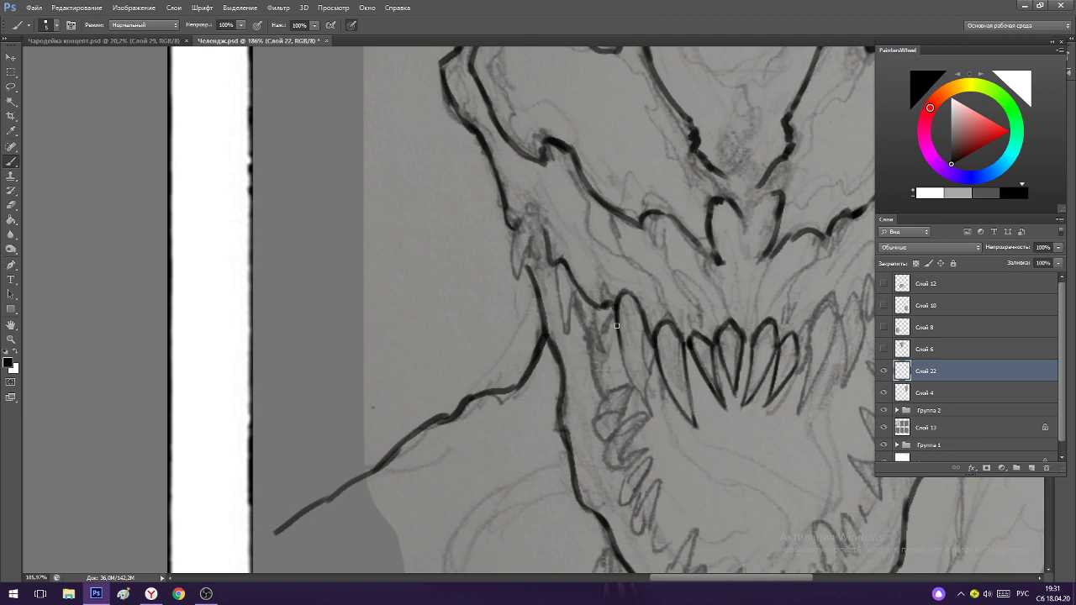
scroll(619, 307, "down", 3)
scroll(629, 338, "up", 2)
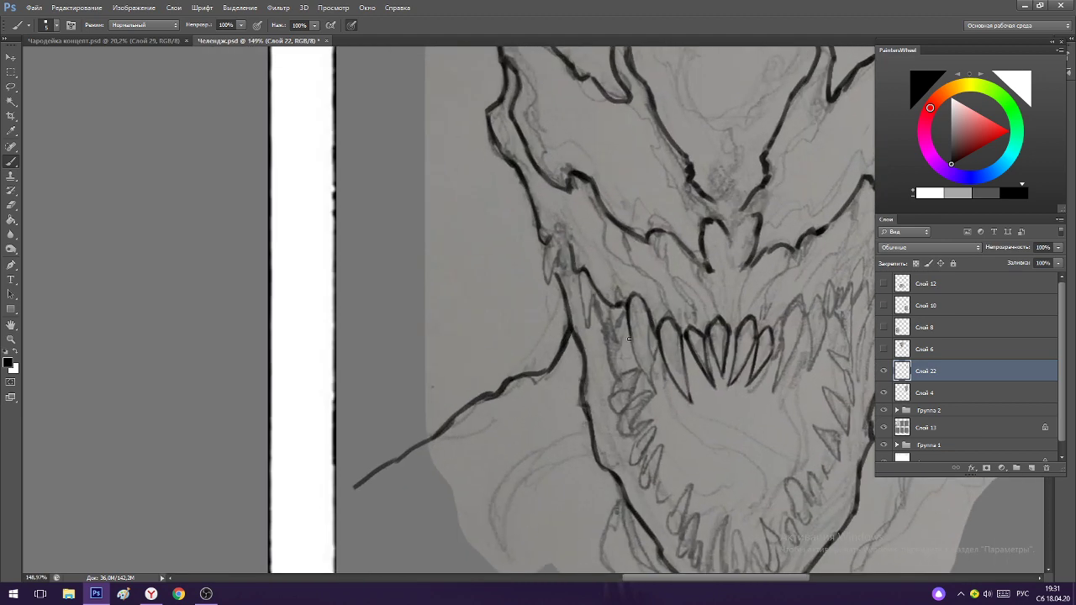
left_click_drag(630, 326, 653, 388)
key("ctrl+z")
left_click_drag(628, 317, 656, 391)
Trace the small pointed teeth at the left mouth corner and the spike on the adjacent cheek edge.
left_click_drag(594, 293, 614, 334)
left_click_drag(580, 274, 589, 333)
mouse_move(590, 295)
left_mouse_down()
mouse_move(590, 327)
mouse_move(555, 236)
left_mouse_up()
scroll(555, 236, "up", 2)
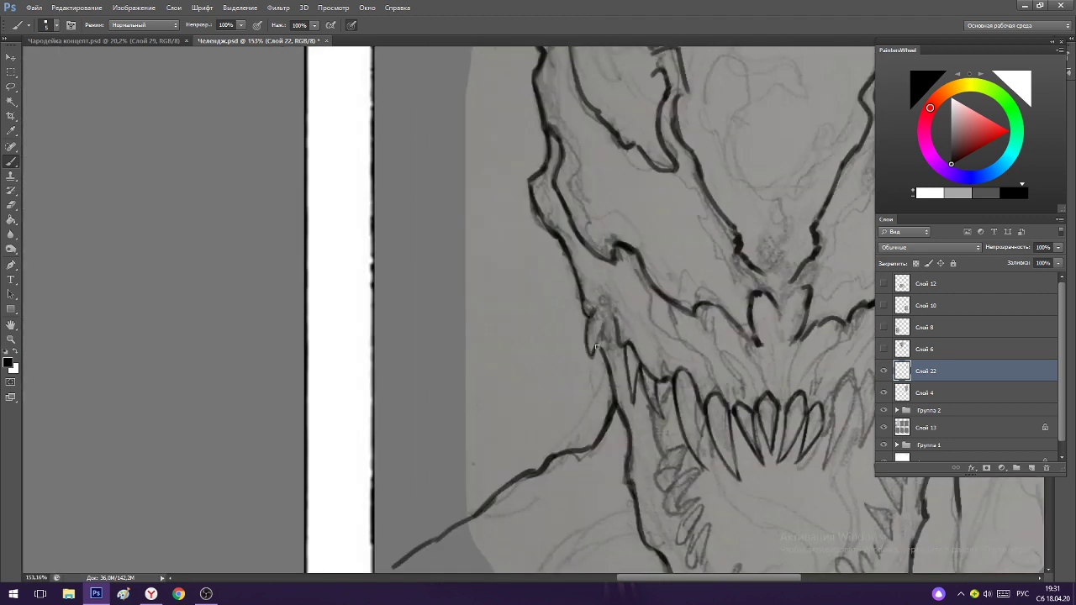
left_click_drag(590, 357, 606, 317)
left_click_drag(601, 275, 470, 261)
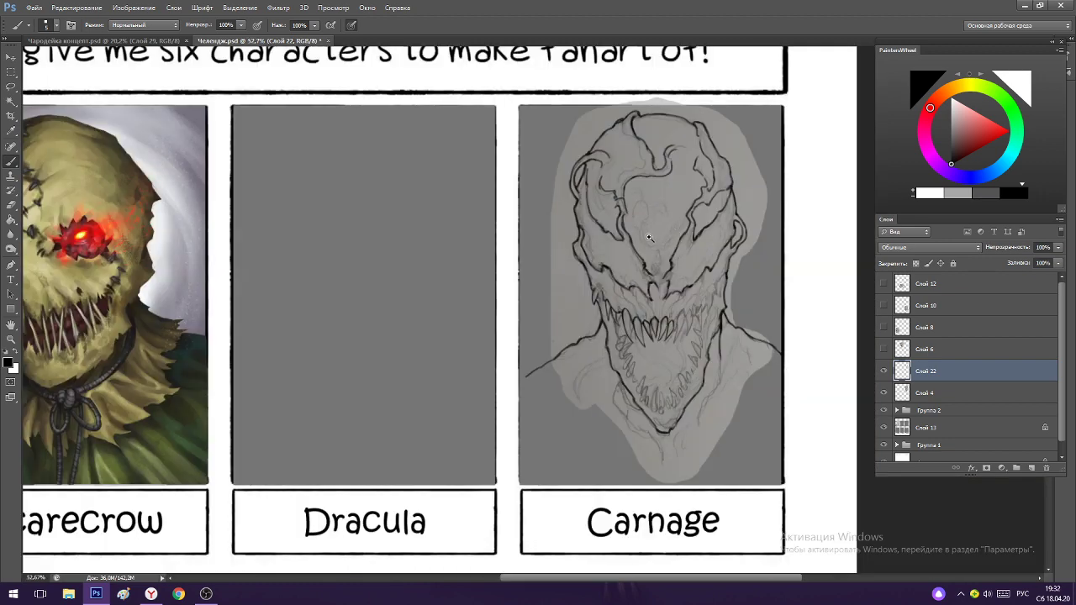
Join the forehead marking's line to the inner contour beside the left eye patch.
scroll(649, 237, "up", 5)
key("e")
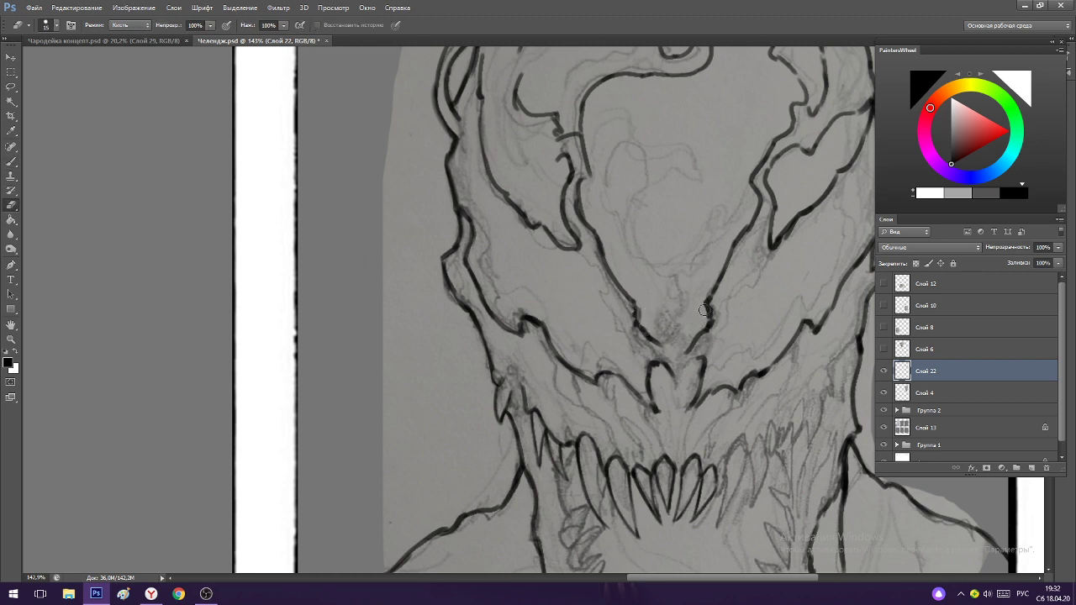
key("b")
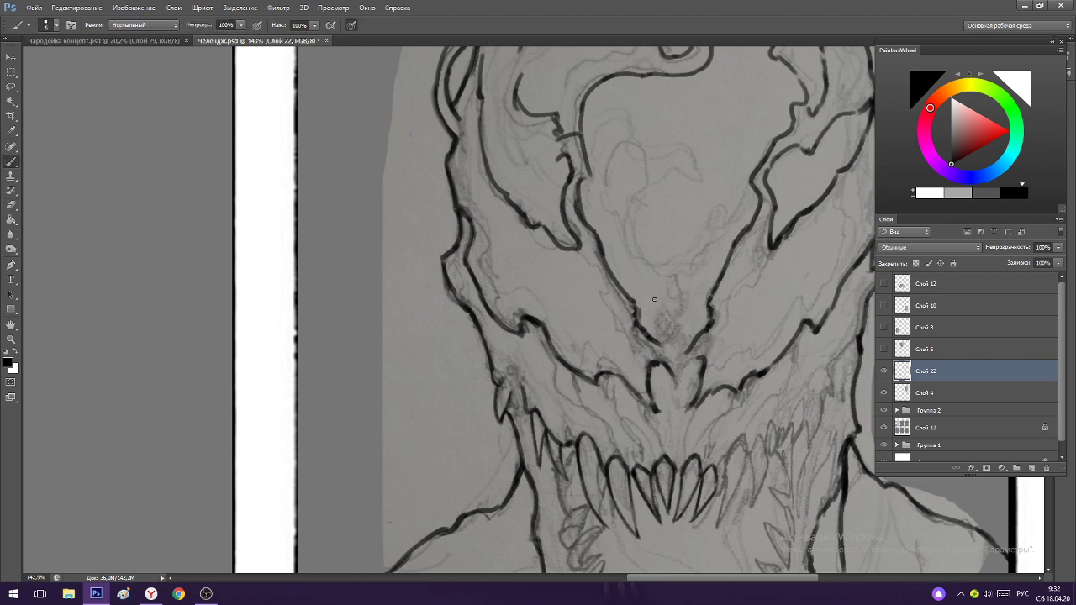
scroll(654, 299, "down", 4)
scroll(649, 277, "up", 4)
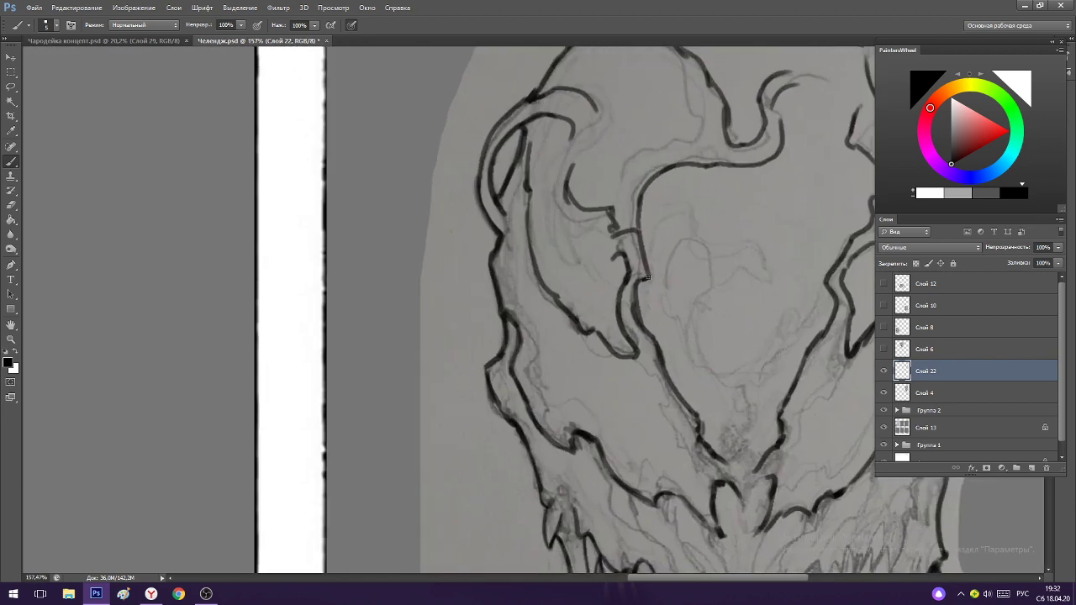
scroll(663, 317, "down", 4)
scroll(663, 316, "up", 4)
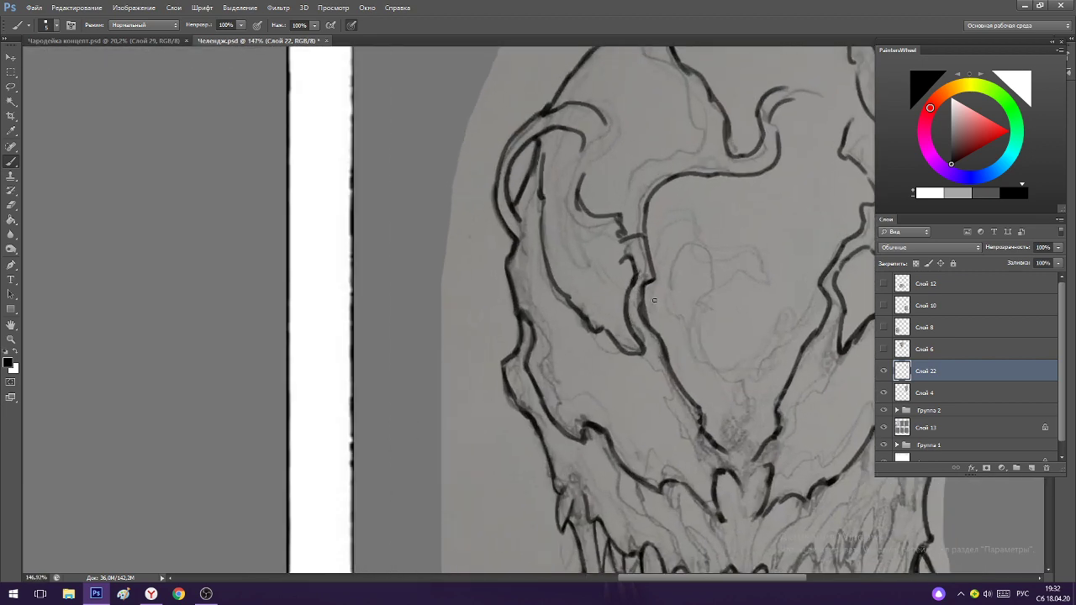
key("e")
key("b")
scroll(642, 224, "down", 2)
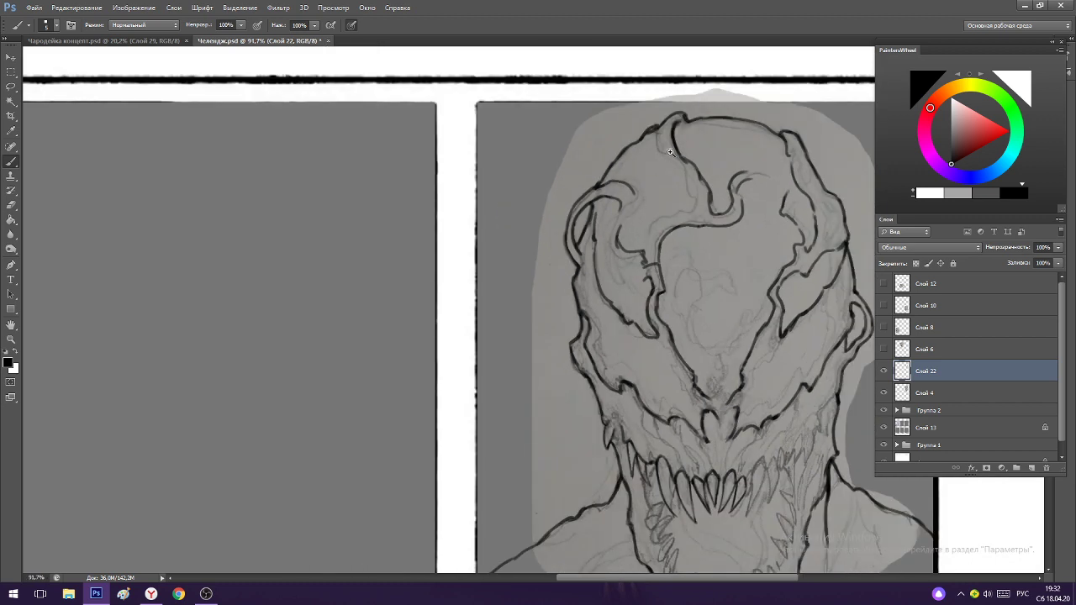
Erase the excess line ends at the left eye patch's upper tip and where the hooked tendril meets the head outline.
scroll(629, 202, "up", 3)
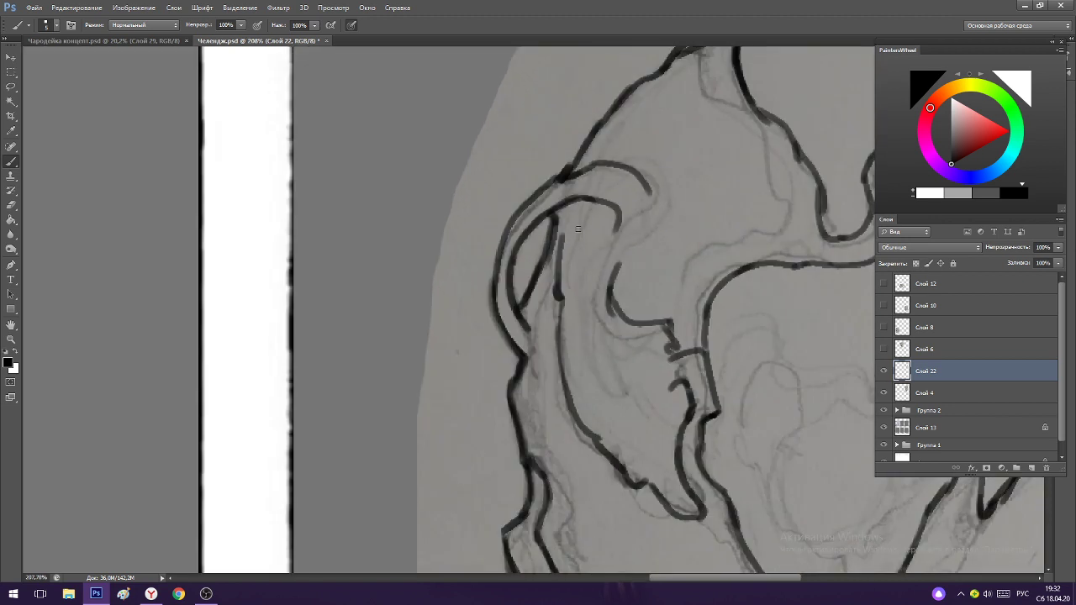
key("e")
mouse_move(558, 220)
left_mouse_down()
mouse_move(549, 266)
mouse_move(559, 250)
left_mouse_up()
key("b")
key("e")
scroll(591, 214, "up", 1)
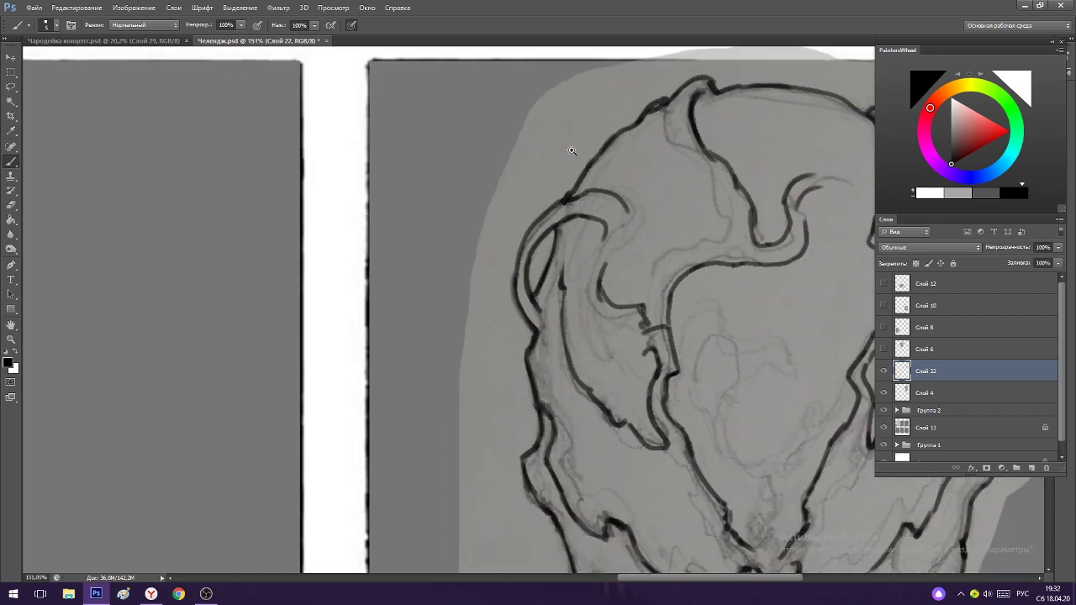
mouse_move(590, 213)
left_mouse_down()
mouse_move(571, 220)
mouse_move(588, 204)
mouse_move(551, 228)
mouse_move(604, 173)
mouse_move(562, 203)
left_mouse_up()
key("b")
key("e")
key("b")
scroll(600, 245, "down", 3)
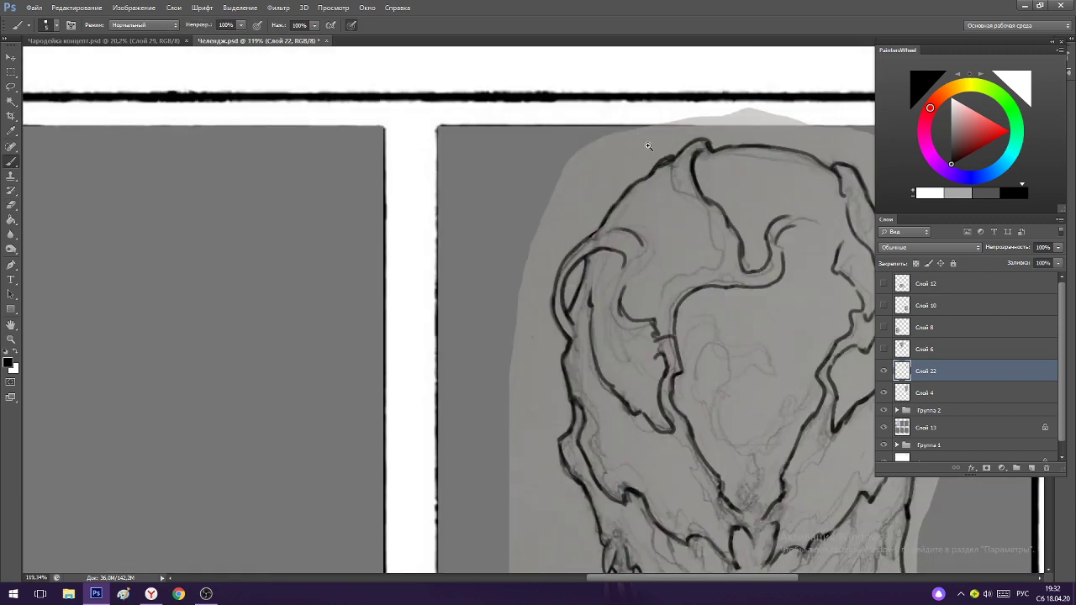
Clean up the overlapping line where the head outline meets the left side of the crest.
scroll(643, 146, "up", 3)
key("e")
mouse_move(703, 185)
left_mouse_down()
mouse_move(677, 238)
mouse_move(699, 196)
mouse_move(674, 233)
mouse_move(672, 197)
mouse_move(681, 204)
mouse_move(668, 187)
left_mouse_up()
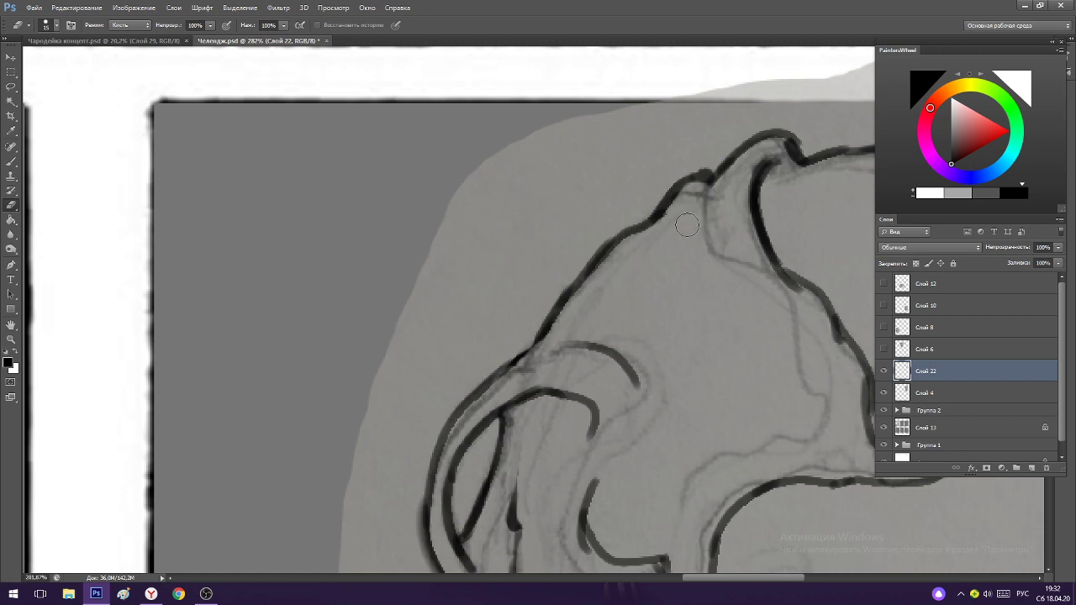
key("b")
scroll(672, 244, "down", 5)
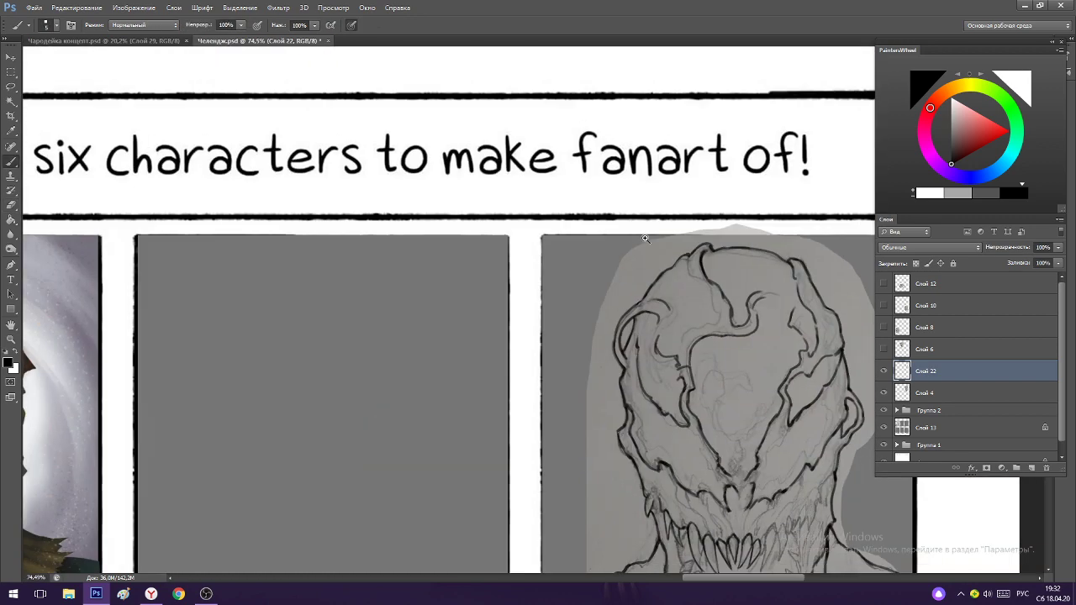
scroll(756, 239, "up", 3)
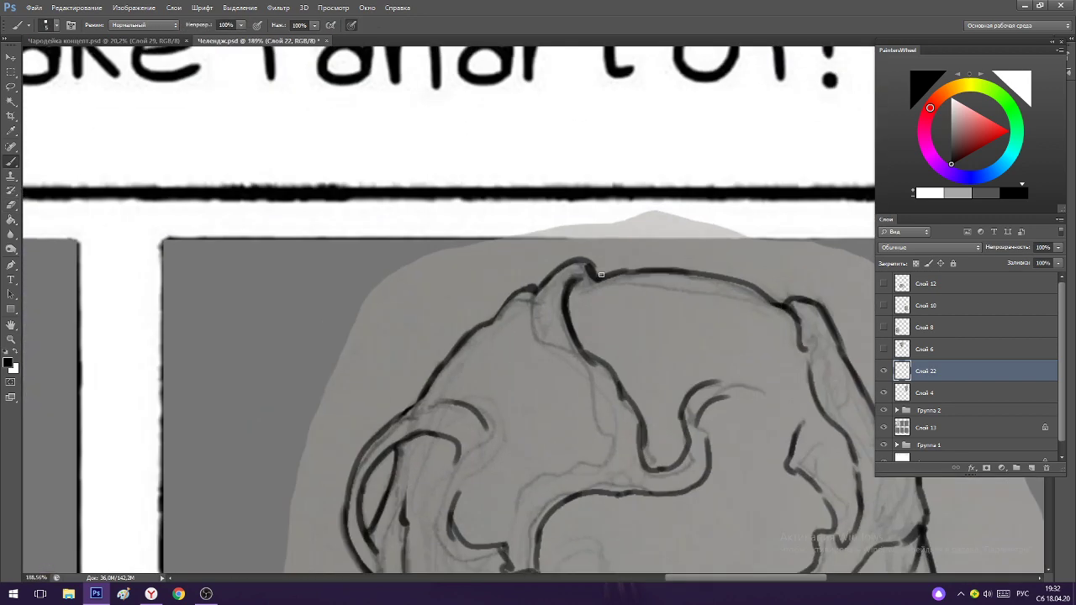
Erase the short inner line hanging below the notch on the upper right of the head outline.
scroll(582, 280, "down", 3)
scroll(705, 346, "up", 4)
key("e")
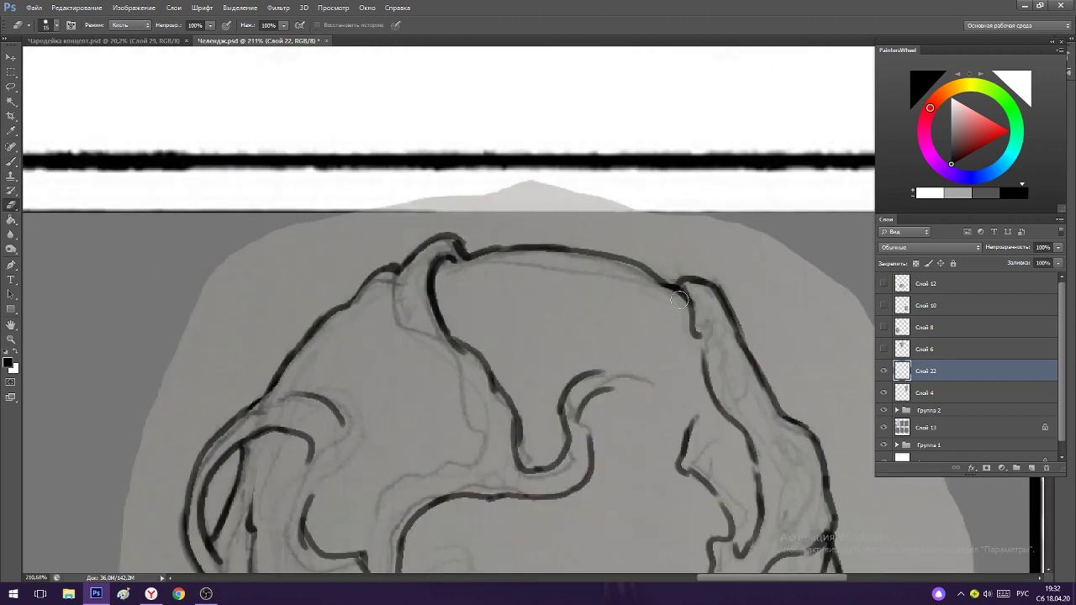
key("b")
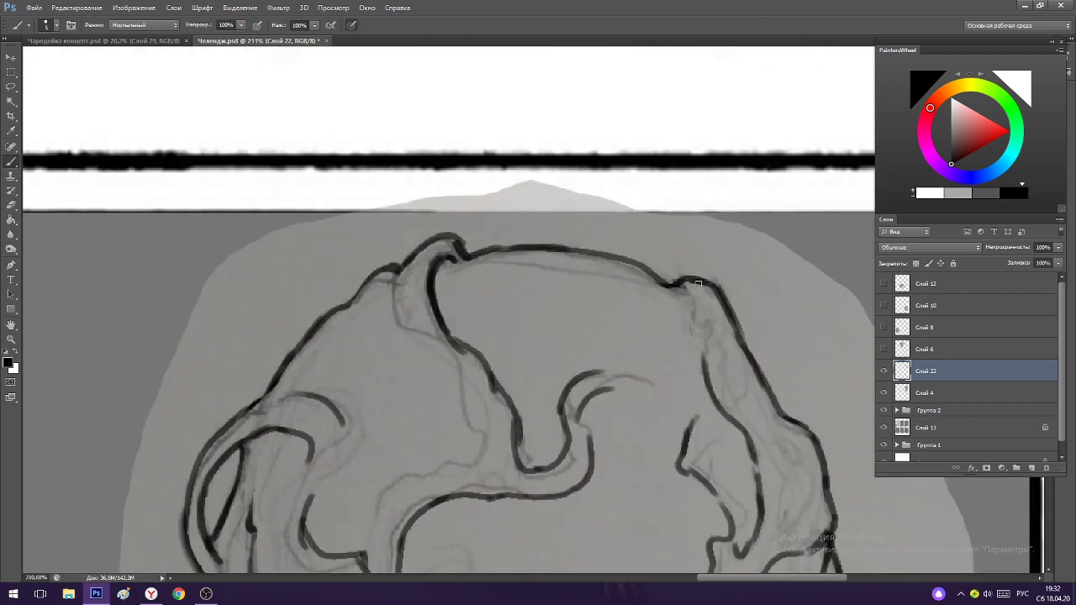
scroll(732, 328, "down", 3)
scroll(695, 203, "up", 3)
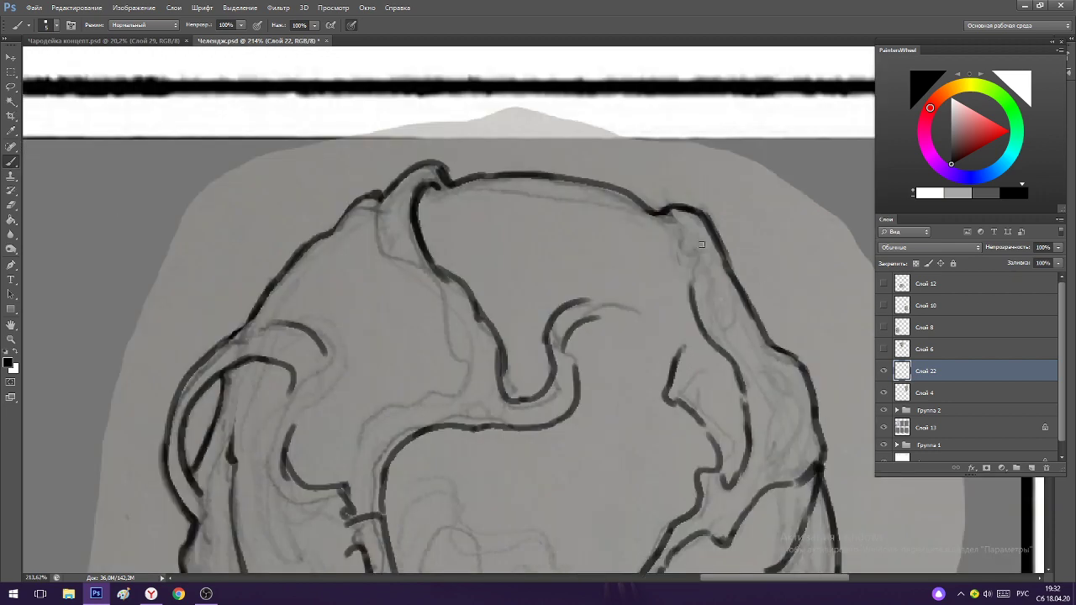
Touch up the head outline around the upper right notch with the Eraser and Brush.
key("e")
mouse_move(694, 202)
left_mouse_down()
mouse_move(721, 222)
mouse_move(712, 221)
left_mouse_up()
key("b")
key("e")
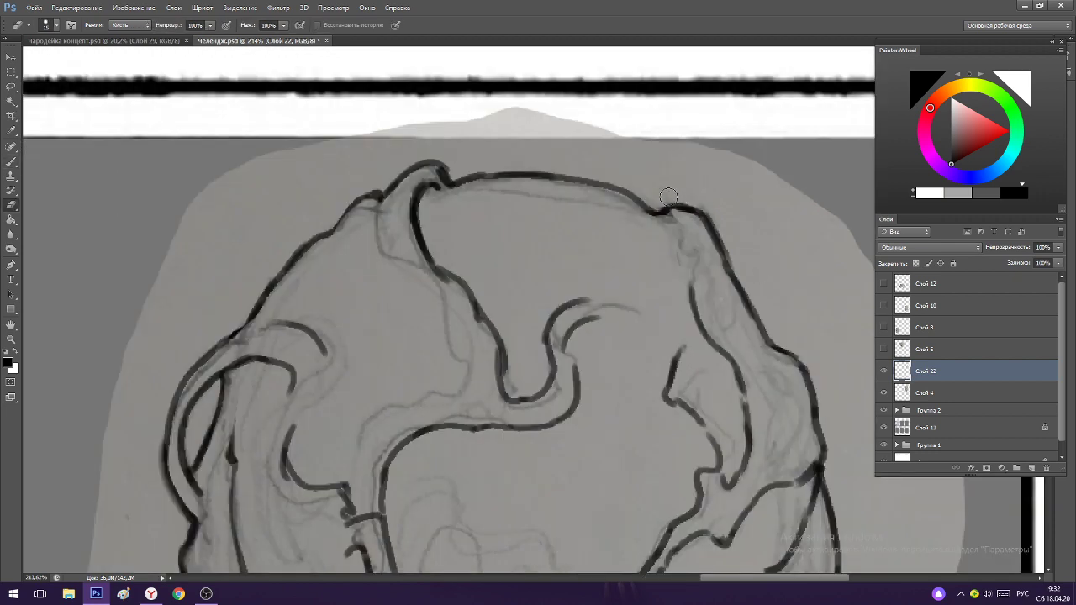
key("b")
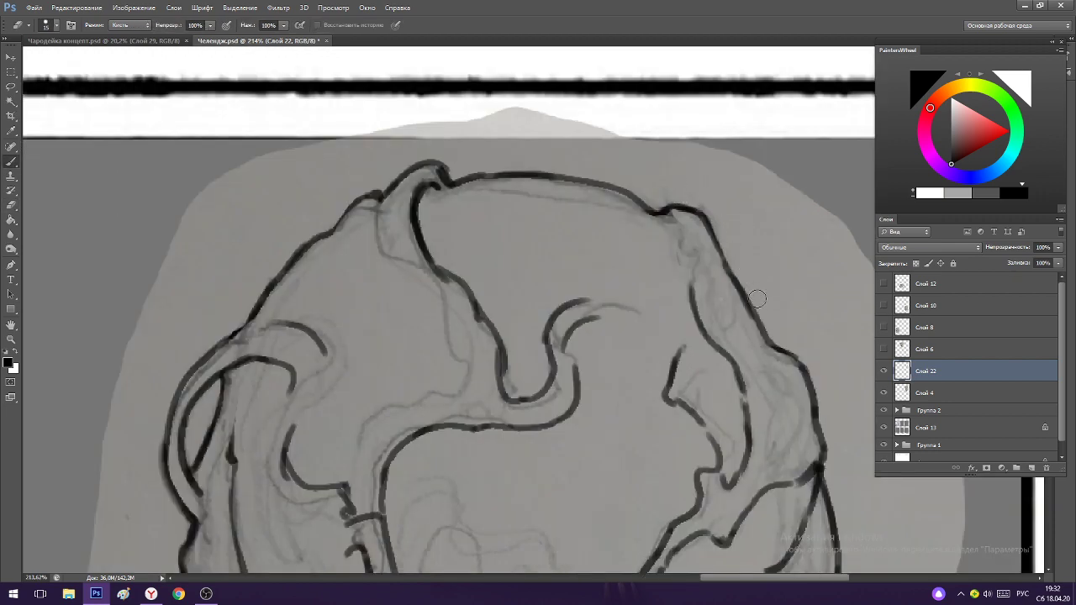
scroll(737, 271, "down", 3)
scroll(742, 272, "up", 3)
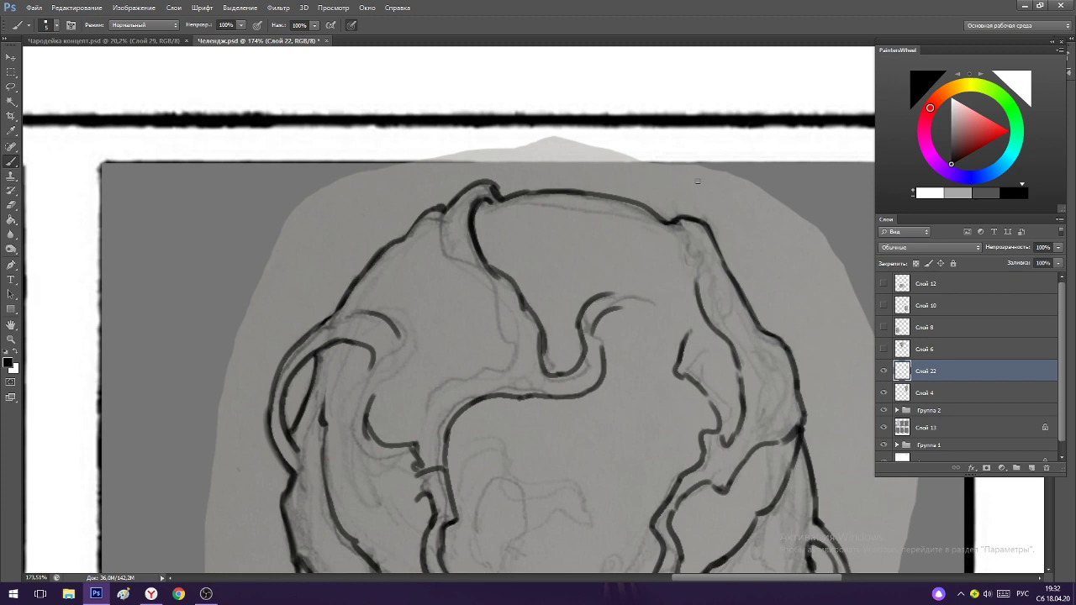
left_click_drag(746, 309, 757, 363)
left_click_drag(774, 426, 760, 305)
left_click_drag(648, 343, 628, 435)
scroll(627, 434, "up", 2)
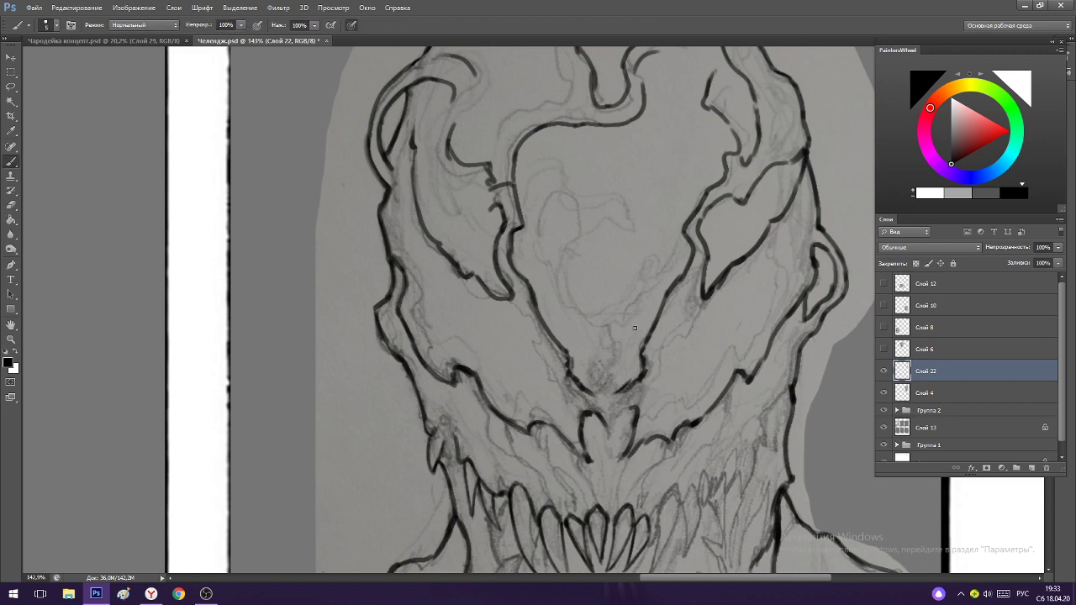
Add the small arched tooth top between the left fang and the front teeth, and retrace the fang's inner edge.
scroll(635, 327, "down", 2)
scroll(591, 429, "up", 3)
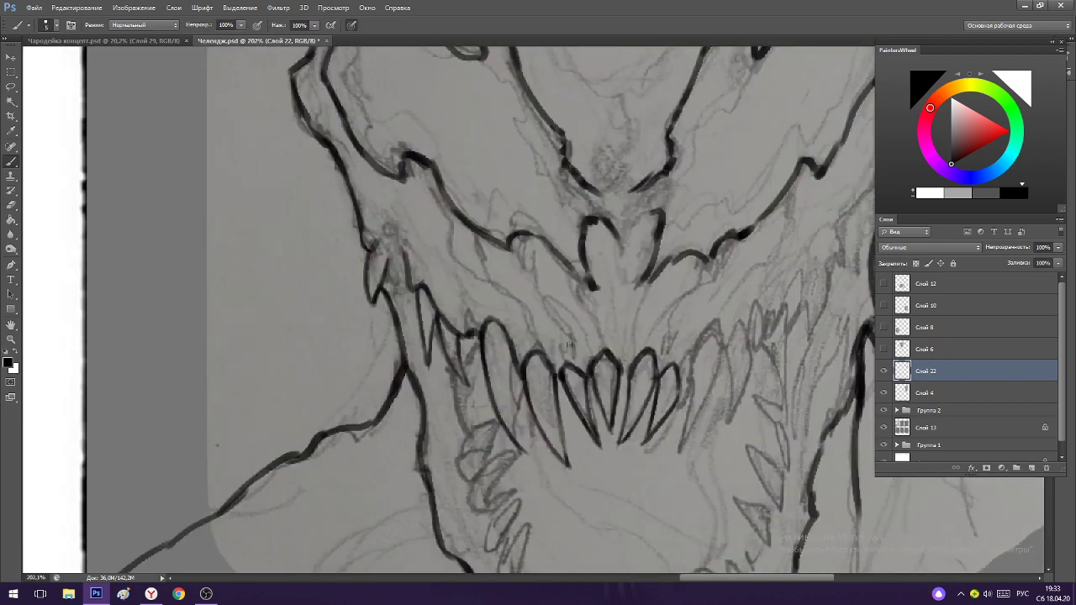
left_click_drag(557, 363, 573, 357)
key("e")
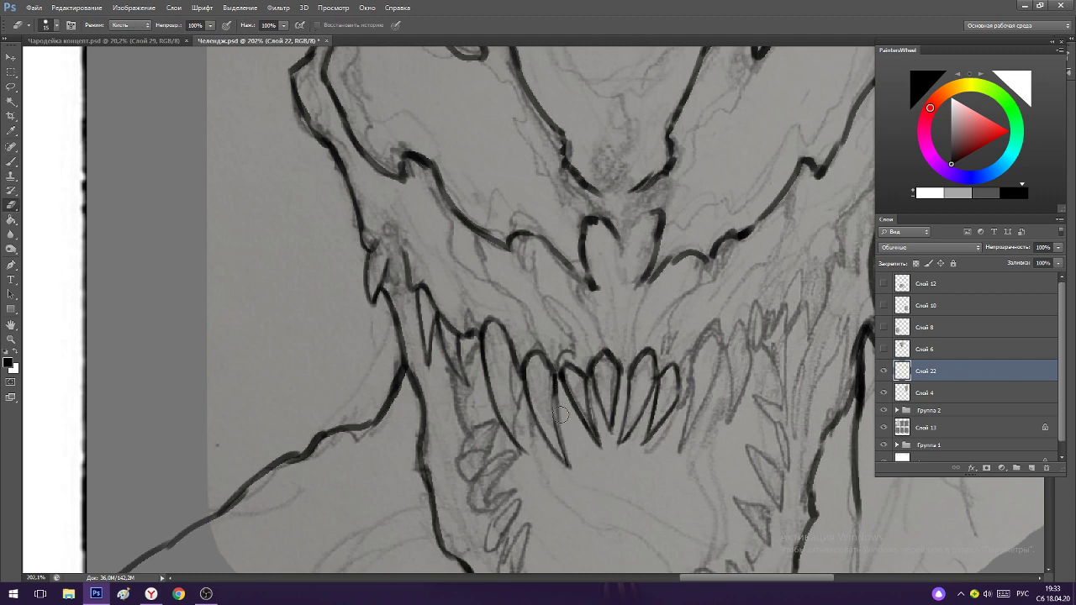
key("b")
scroll(560, 402, "down", 2)
scroll(563, 347, "up", 2)
left_click_drag(568, 340, 576, 392)
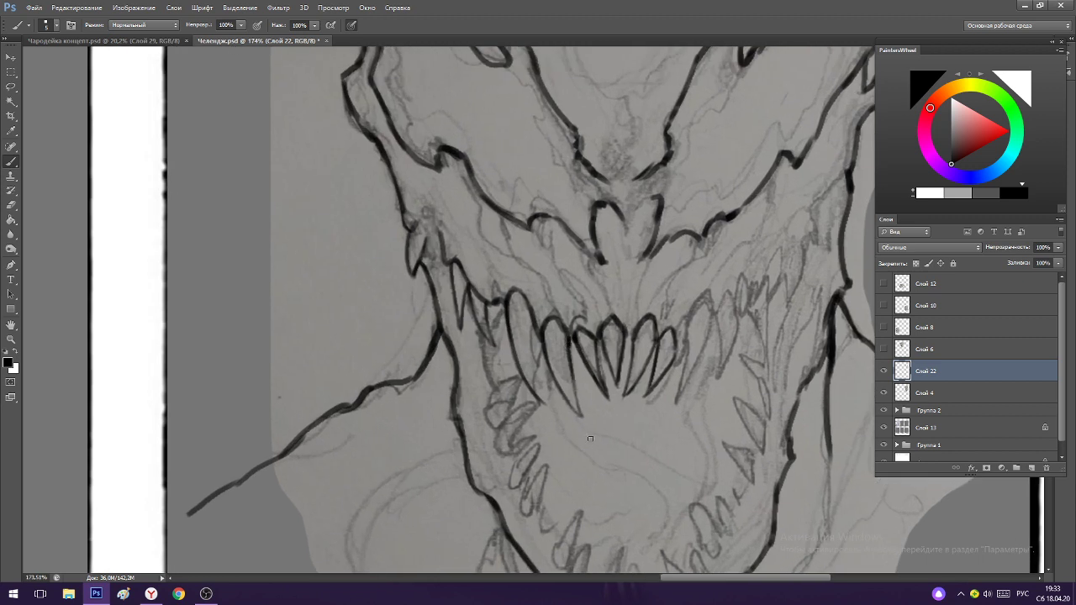
key("ctrl+z")
left_click_drag(568, 338, 578, 412)
left_click_drag(578, 412, 570, 401)
Trace the inner edge of the second long fang left of the front teeth.
left_click_drag(531, 331, 538, 393)
key("ctrl+z")
left_click_drag(529, 324, 544, 401)
Check the whole Carnage line art by hiding the pencil sketch layer and showing it again.
scroll(528, 300, "down", 5)
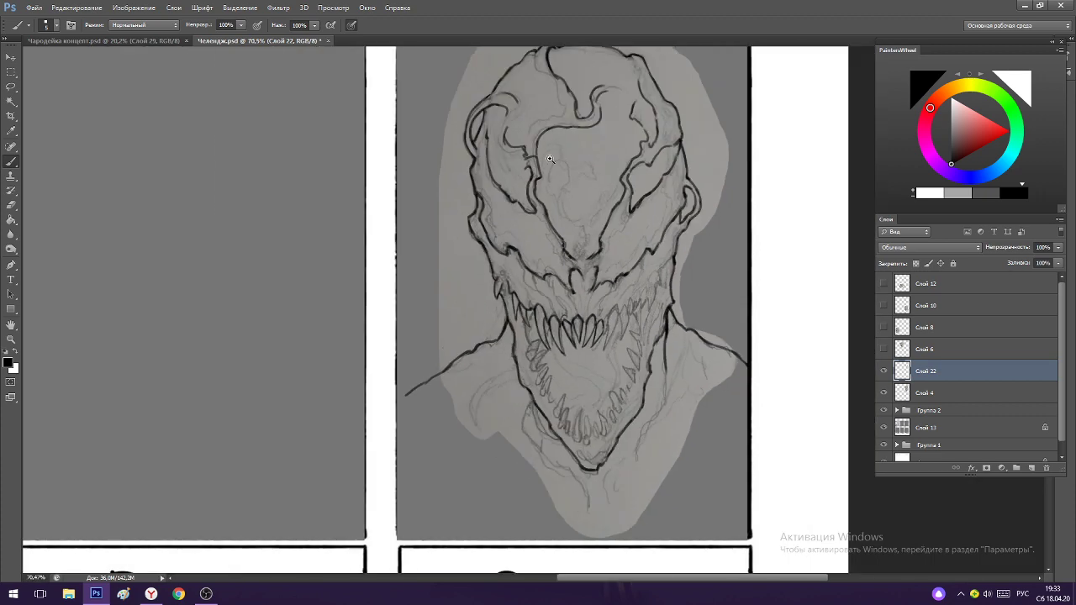
scroll(620, 304, "down", 2)
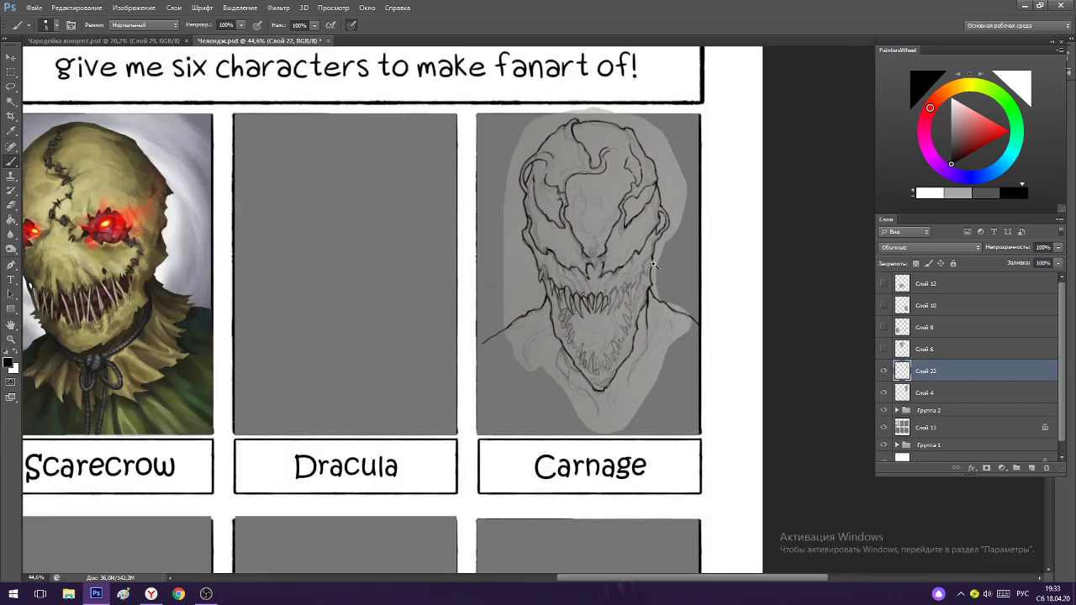
left_click(884, 392)
left_click(883, 392)
Trace both sides of the long upper fang to the right of the front teeth.
scroll(611, 308, "up", 4)
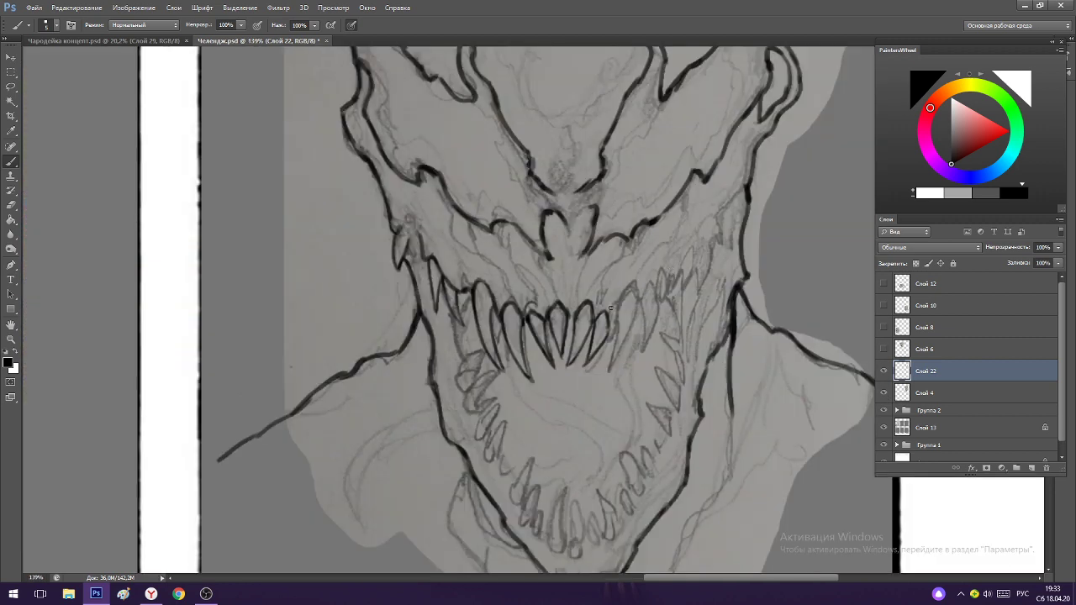
scroll(605, 318, "up", 1)
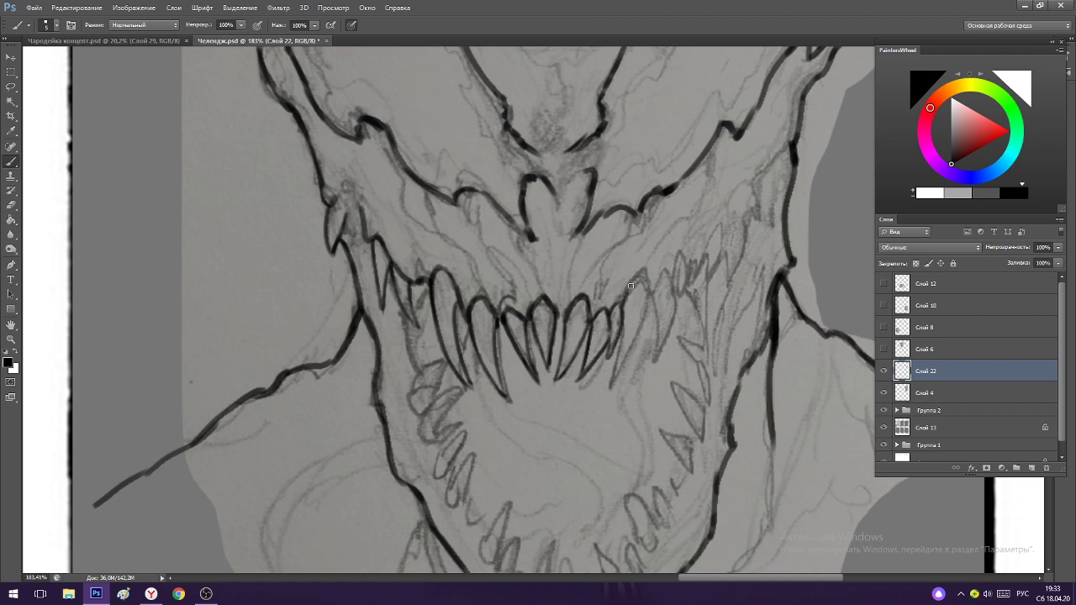
left_click_drag(619, 337, 607, 391)
key("ctrl+z")
mouse_move(619, 339)
left_mouse_down()
mouse_move(610, 388)
mouse_move(643, 318)
mouse_move(637, 334)
left_mouse_up()
left_click_drag(653, 291, 643, 338)
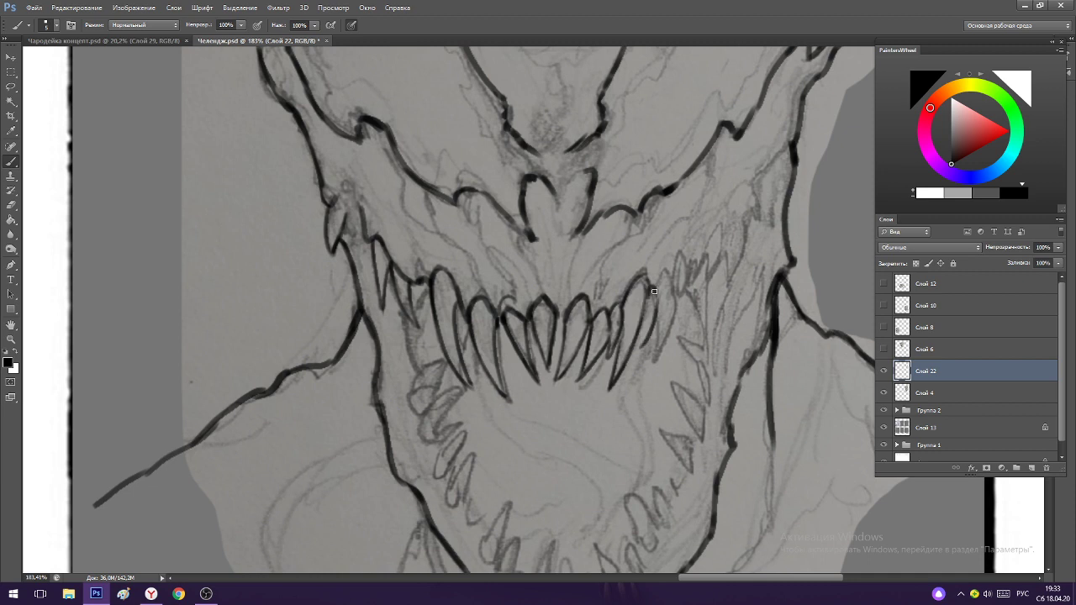
Trace the narrow pointed tooth just to the right of the long upper right fang.
mouse_move(654, 296)
left_mouse_down()
mouse_move(638, 361)
mouse_move(652, 307)
mouse_move(647, 353)
left_mouse_up()
mouse_move(664, 274)
left_mouse_down()
mouse_move(666, 342)
mouse_move(656, 350)
mouse_move(654, 333)
mouse_move(648, 368)
left_mouse_up()
key("ctrl+z")
mouse_move(659, 320)
left_mouse_down()
mouse_move(647, 375)
mouse_move(675, 302)
mouse_move(618, 288)
mouse_move(623, 303)
left_mouse_up()
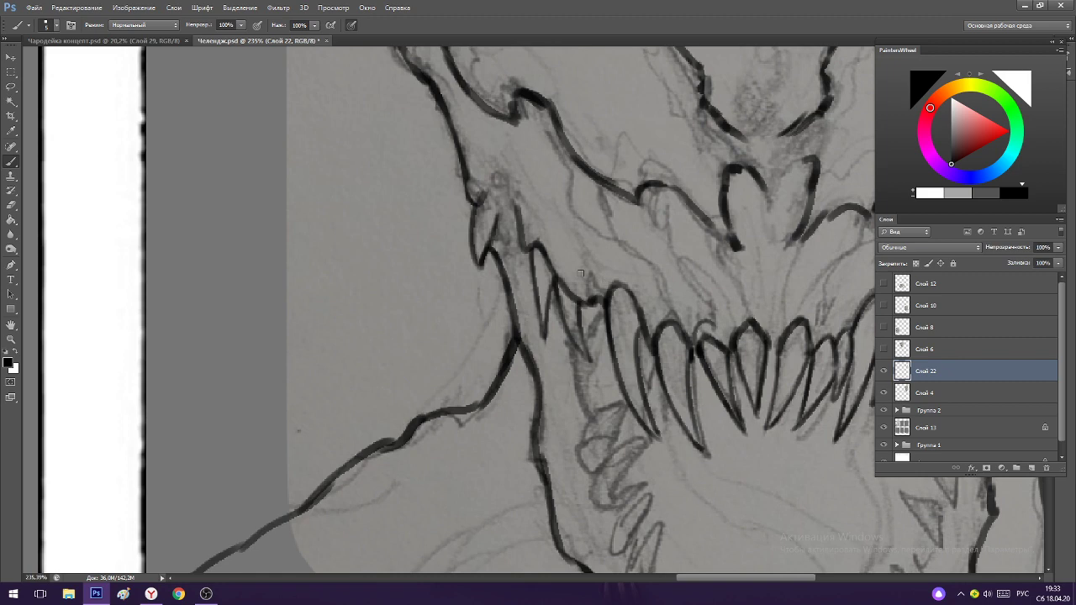
Erase the thick gum-line segment beside the long upper left fang.
scroll(588, 286, "down", 2)
scroll(592, 290, "up", 2)
key("e")
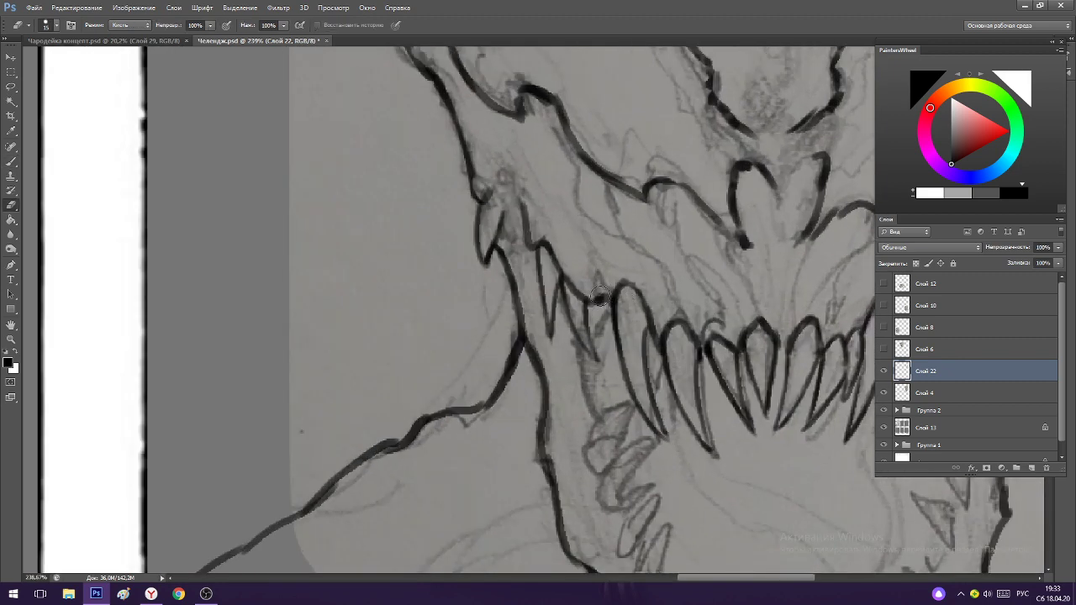
key("b")
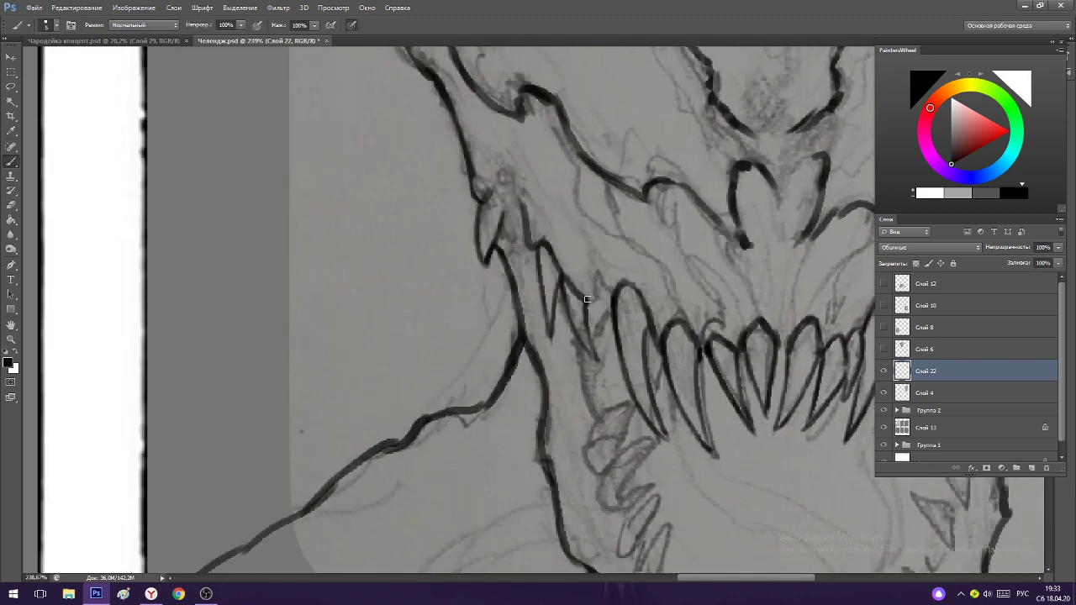
Trace the small arched tooth in the gap left of the long upper left fang, erasing and redrawing its edge.
mouse_move(588, 299)
left_mouse_down()
mouse_move(604, 279)
mouse_move(594, 313)
mouse_move(590, 300)
mouse_move(611, 368)
left_mouse_up()
left_click_drag(611, 298, 615, 379)
key("e")
left_click_drag(601, 334, 614, 373)
key("b")
left_click_drag(590, 309, 616, 379)
key("ctrl+z")
left_click_drag(590, 308, 616, 378)
scroll(626, 394, "down", 4)
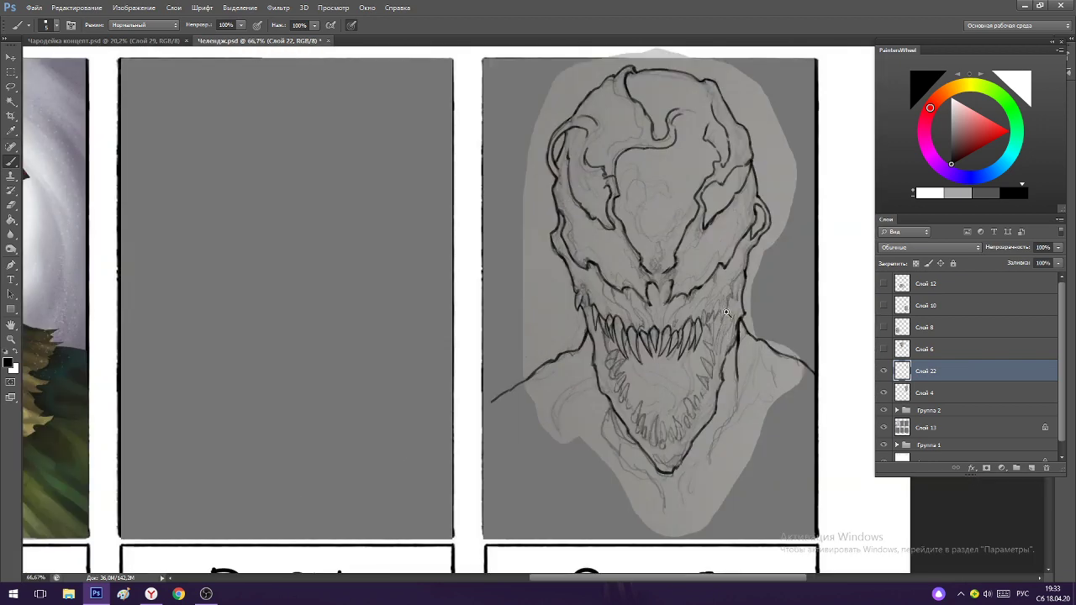
Trace the two small pointed upper teeth that follow the narrow tooth toward the right mouth corner.
scroll(726, 313, "up", 5)
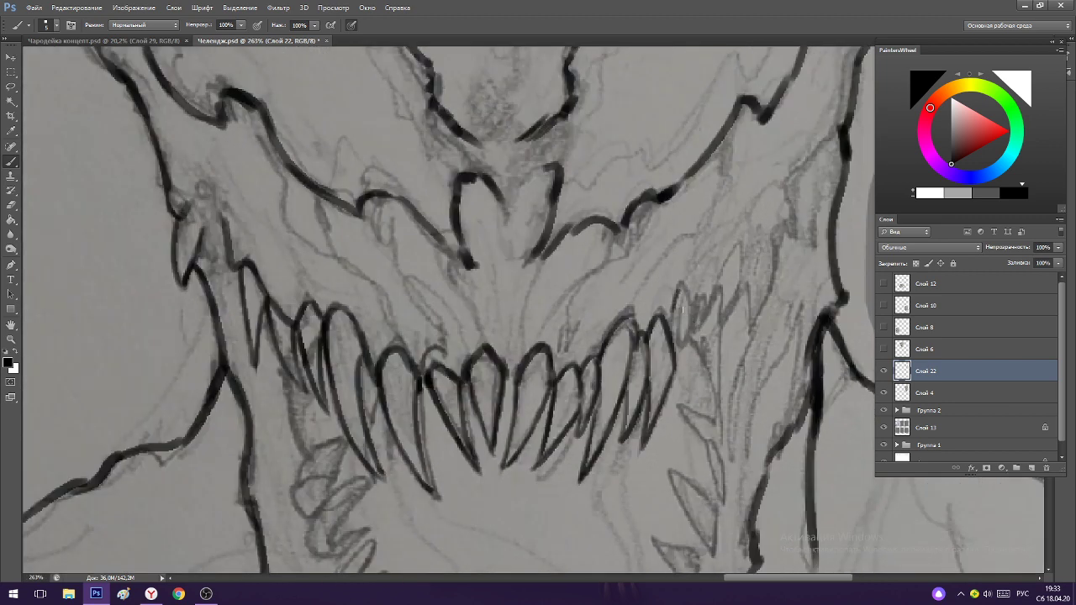
left_click_drag(677, 317, 694, 384)
key("ctrl+z")
left_click_drag(674, 333, 695, 390)
scroll(672, 319, "down", 3)
scroll(683, 316, "up", 3)
mouse_move(692, 307)
left_mouse_down()
mouse_move(704, 354)
mouse_move(693, 338)
mouse_move(717, 392)
left_mouse_up()
key("ctrl+z")
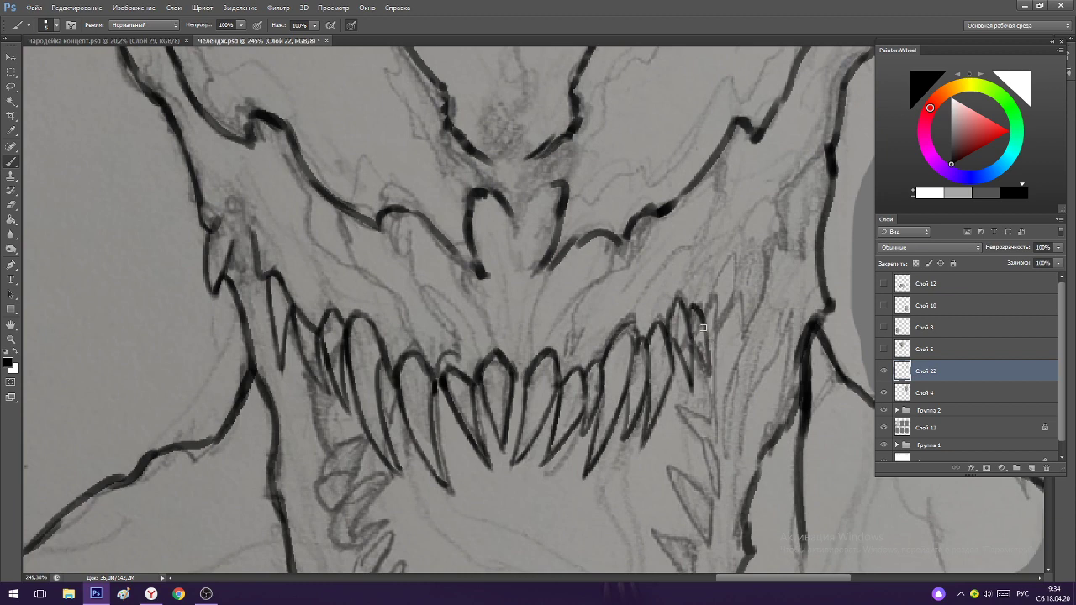
Trace the tall pointed tooth near the right mouth corner and the short tooth edge beside it.
scroll(645, 215, "down", 1)
scroll(645, 215, "down", 3)
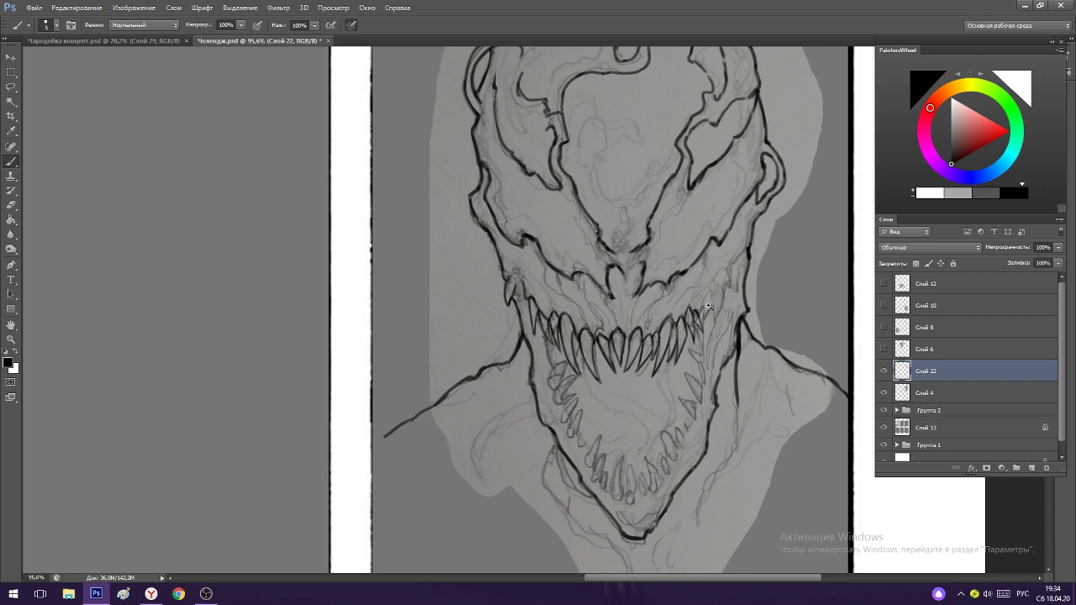
scroll(661, 315, "up", 3)
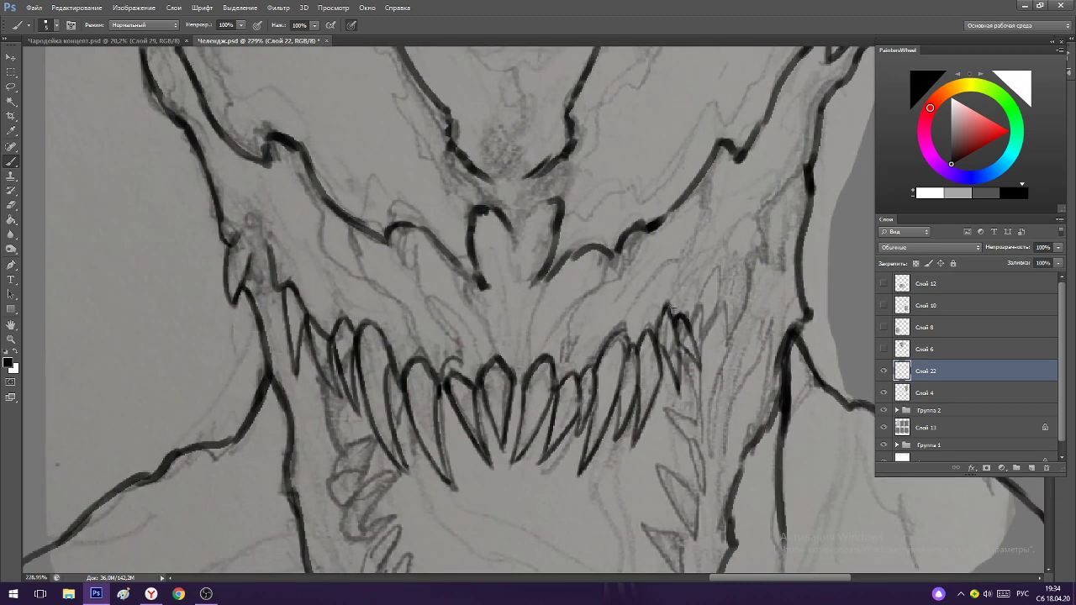
scroll(669, 308, "down", 3)
scroll(669, 307, "up", 2)
left_click_drag(698, 314, 699, 341)
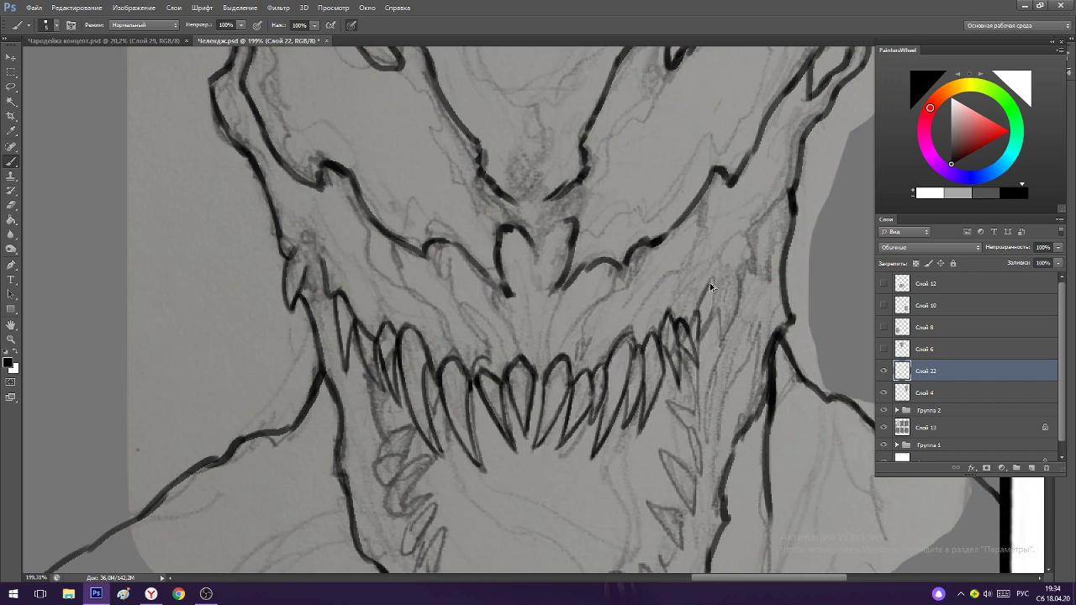
mouse_move(710, 282)
left_mouse_down()
mouse_move(703, 336)
mouse_move(708, 282)
mouse_move(705, 323)
left_mouse_up()
scroll(709, 215, "down", 3)
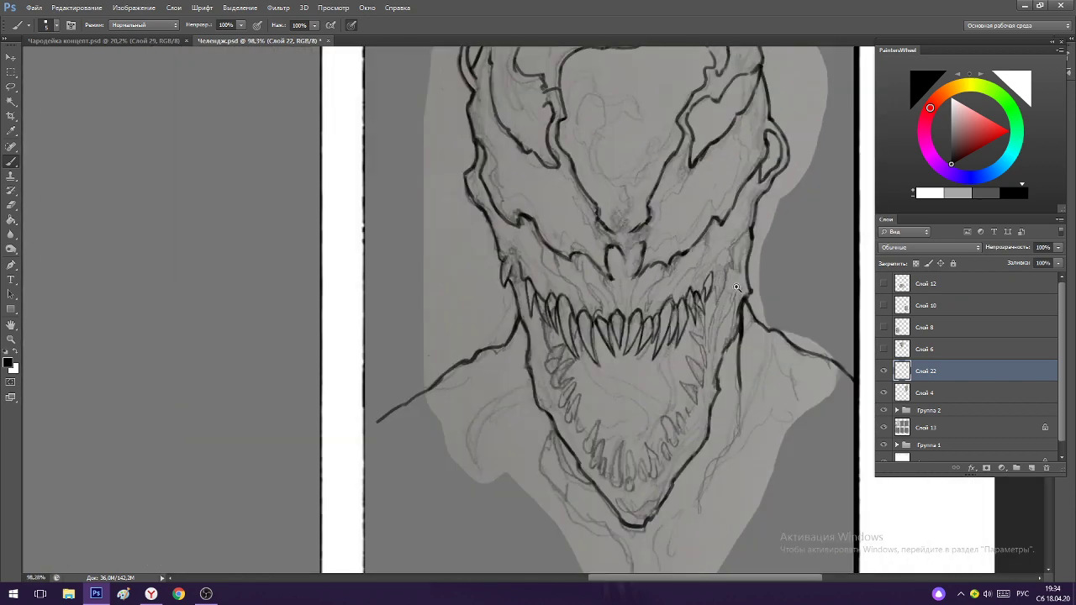
Trace the last upper tooth spike at the right mouth corner, with its outer edge rising toward the cheek.
scroll(724, 246, "up", 3)
left_click_drag(705, 283, 701, 328)
left_click_drag(708, 317, 720, 274)
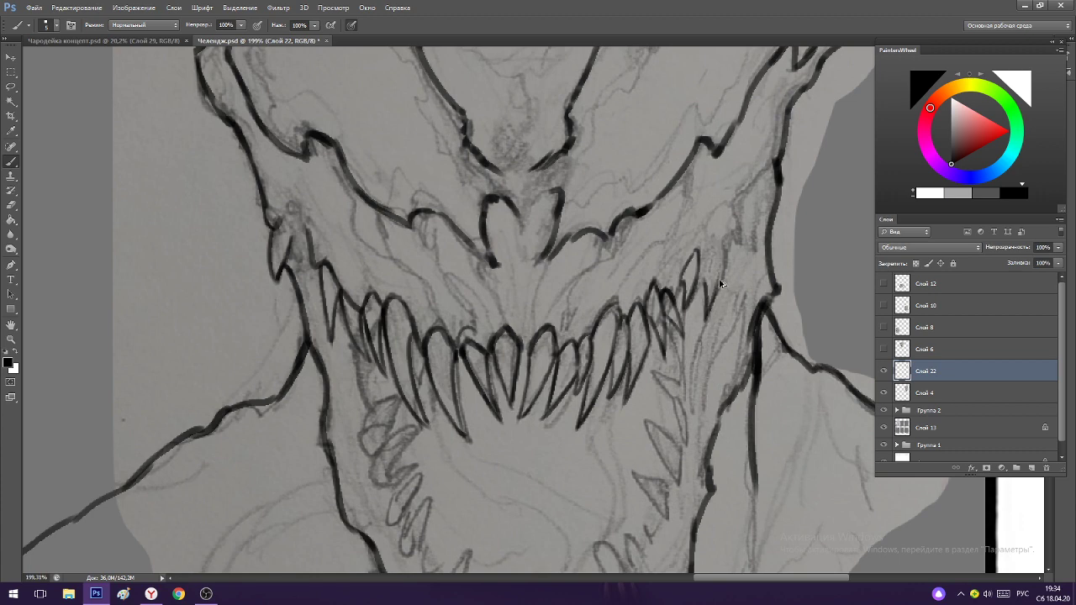
key("ctrl+z")
left_click_drag(708, 316, 724, 253)
Extend the right mouth-corner line upward along the cheek to meet the face outline.
key("ctrl+0")
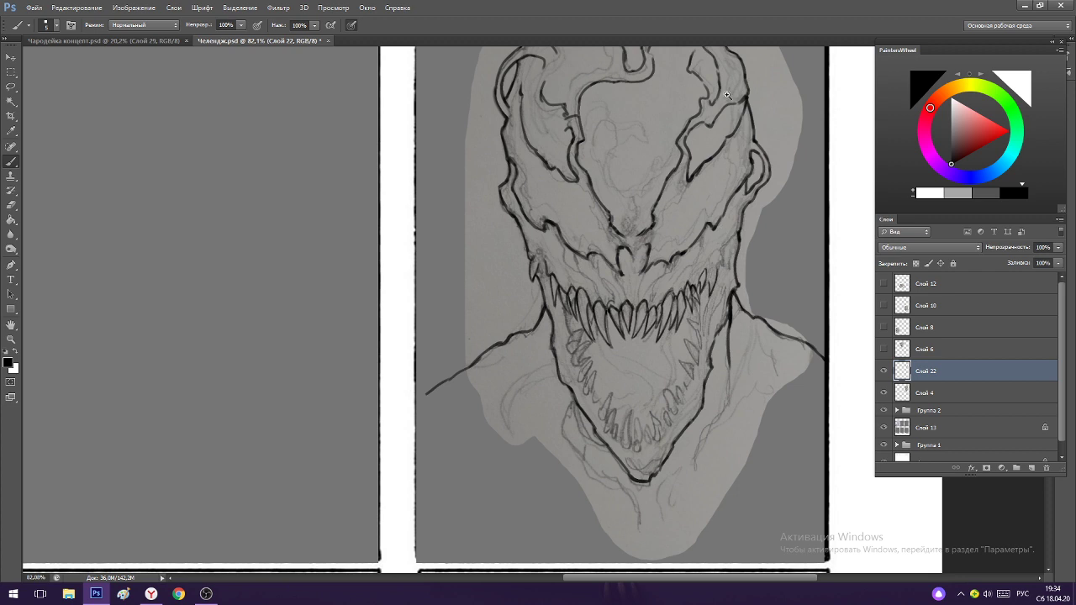
mouse_move(729, 268)
left_mouse_down()
mouse_move(899, 271)
mouse_move(706, 251)
left_mouse_up()
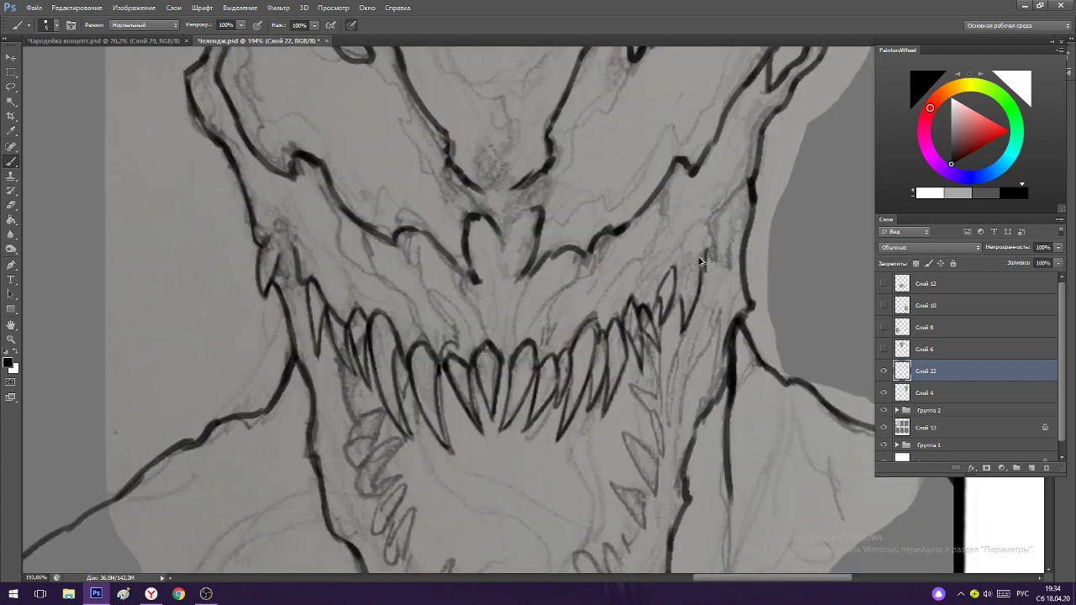
mouse_move(711, 238)
left_mouse_down()
mouse_move(716, 212)
mouse_move(743, 180)
mouse_move(718, 119)
left_mouse_up()
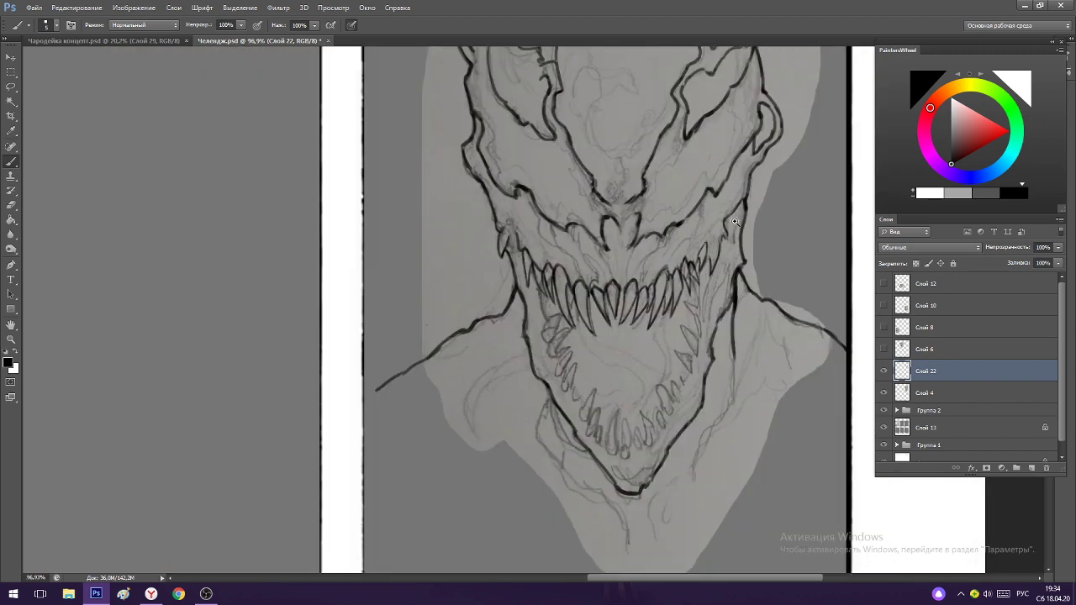
left_click_drag(743, 170, 766, 119)
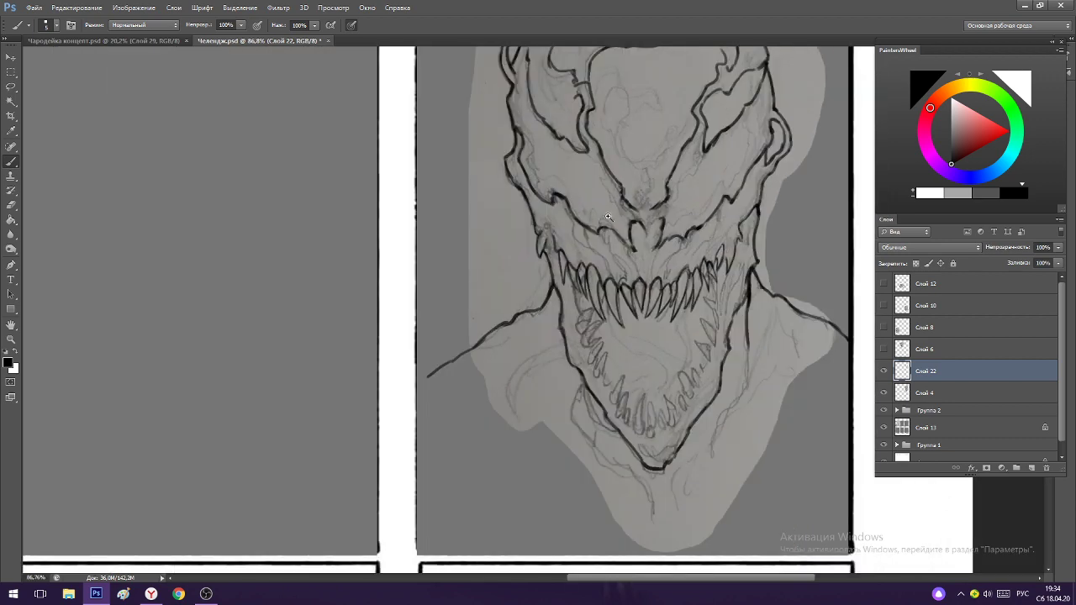
mouse_move(530, 199)
left_mouse_down()
mouse_move(582, 276)
mouse_move(551, 201)
mouse_move(554, 224)
mouse_move(544, 225)
mouse_move(594, 274)
mouse_move(638, 273)
mouse_move(657, 289)
mouse_move(632, 210)
mouse_move(709, 390)
left_mouse_up()
key("ctrl+z")
key("e")
key("b")
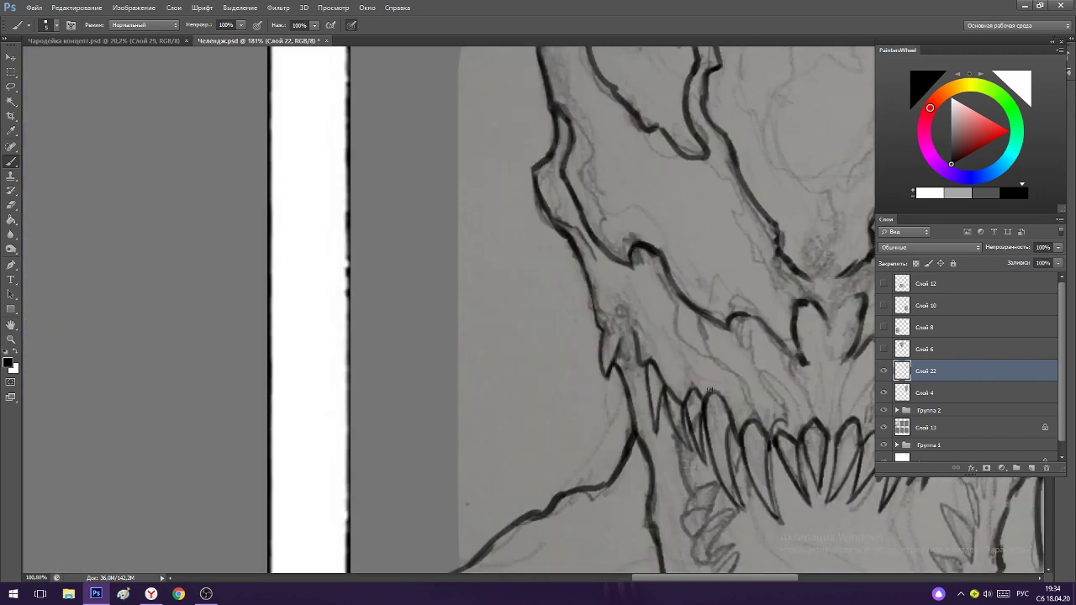
left_click_drag(667, 339, 765, 264)
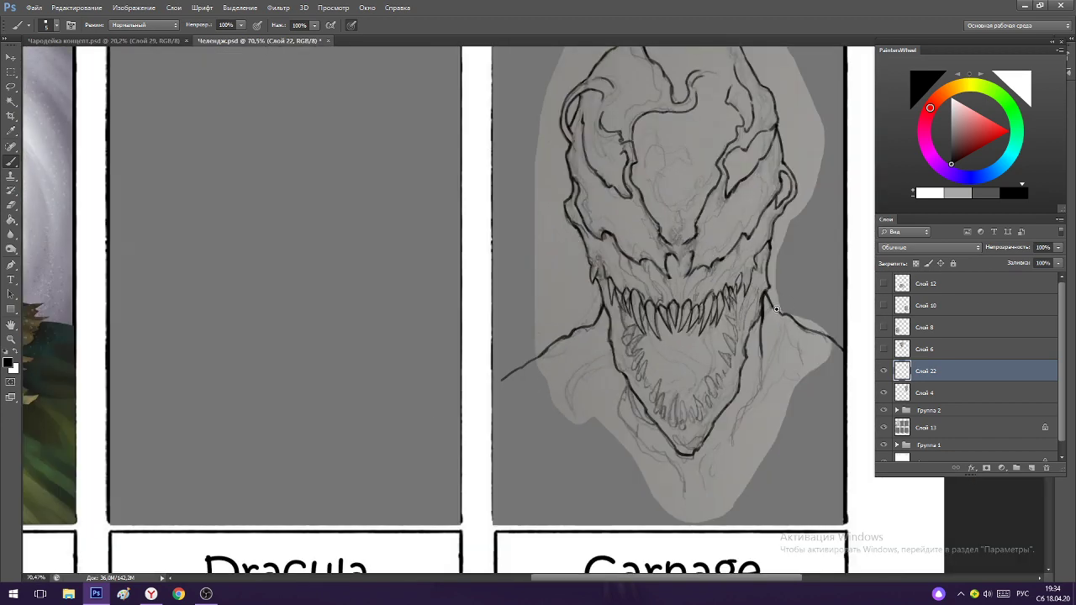
mouse_move(777, 309)
left_mouse_down()
mouse_move(740, 252)
mouse_move(693, 318)
mouse_move(715, 280)
left_mouse_up()
left_click_drag(640, 360, 602, 363)
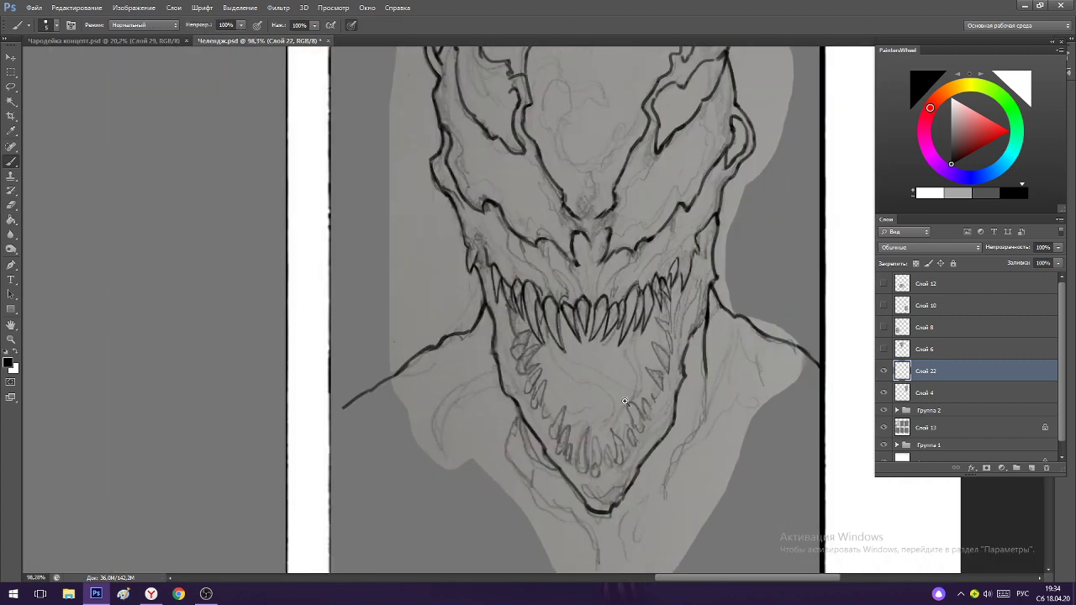
mouse_move(611, 464)
left_mouse_down()
mouse_move(652, 464)
mouse_move(587, 425)
left_mouse_up()
key("ctrl+z")
mouse_move(596, 462)
left_mouse_down()
mouse_move(588, 390)
mouse_move(607, 464)
left_mouse_up()
key("ctrl+z")
mouse_move(590, 411)
left_mouse_down()
mouse_move(605, 461)
mouse_move(621, 455)
mouse_move(613, 446)
mouse_move(619, 459)
mouse_move(609, 437)
left_mouse_up()
key("ctrl+z")
key("ctrl+z")
scroll(608, 422, "down", 6)
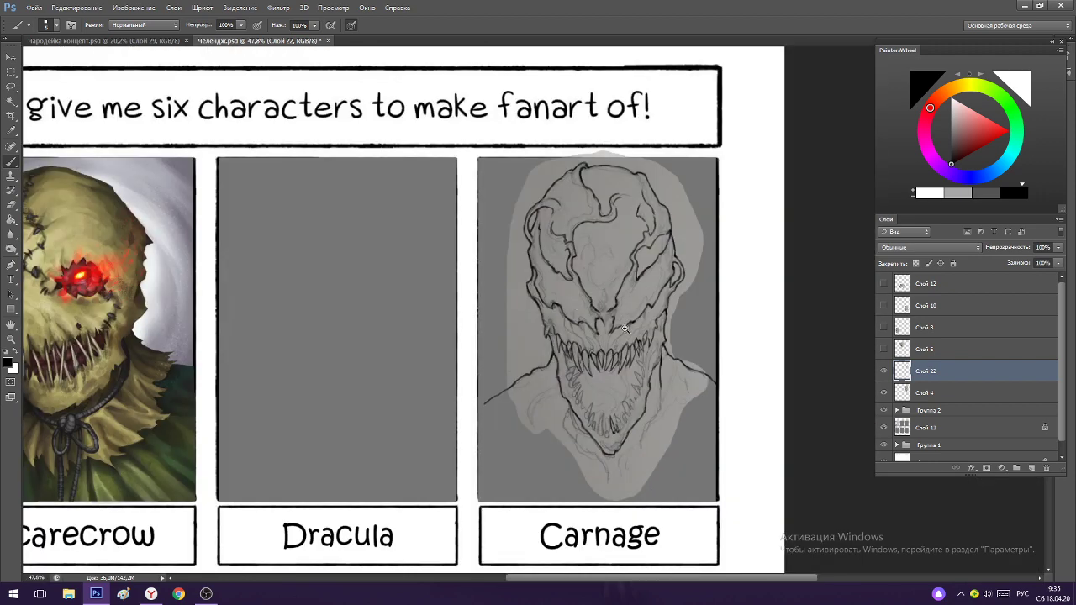
Trace the crease from the right side of the nose down to the front teeth.
scroll(590, 297, "up", 7)
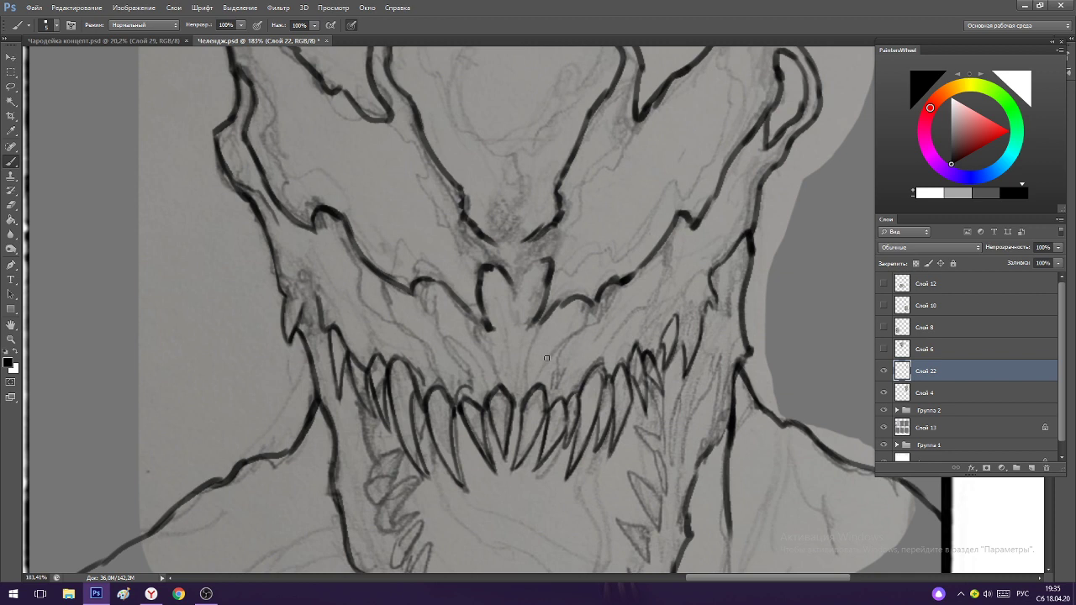
left_click_drag(538, 322, 527, 385)
key("ctrl+z")
left_click_drag(529, 349, 552, 293)
scroll(554, 271, "down", 8)
Touch up the tip of the V above the nose with a short connecting stroke.
scroll(554, 271, "up", 9)
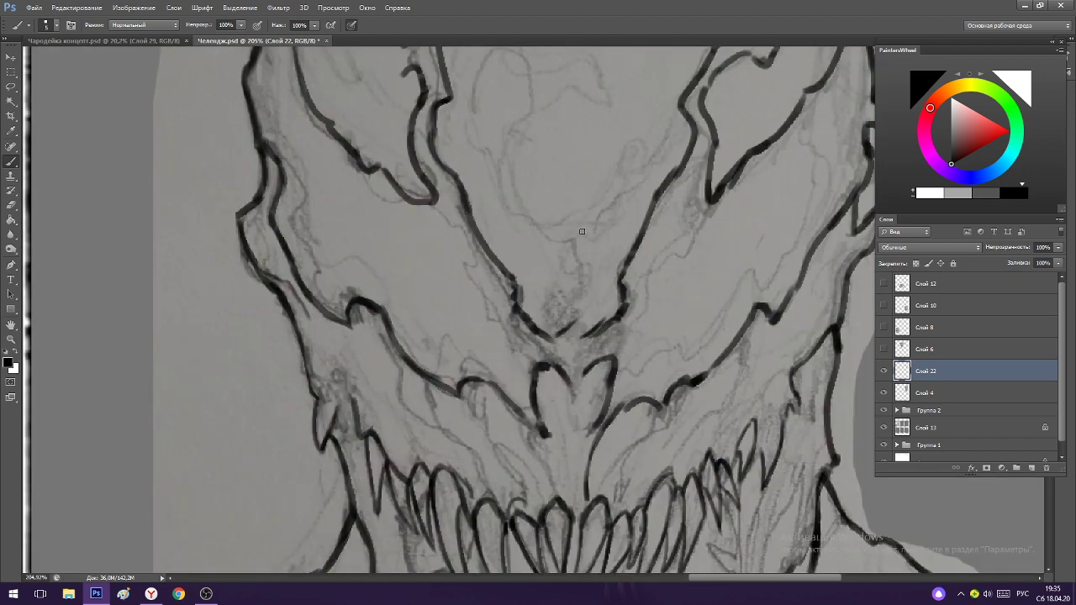
scroll(580, 309, "down", 5)
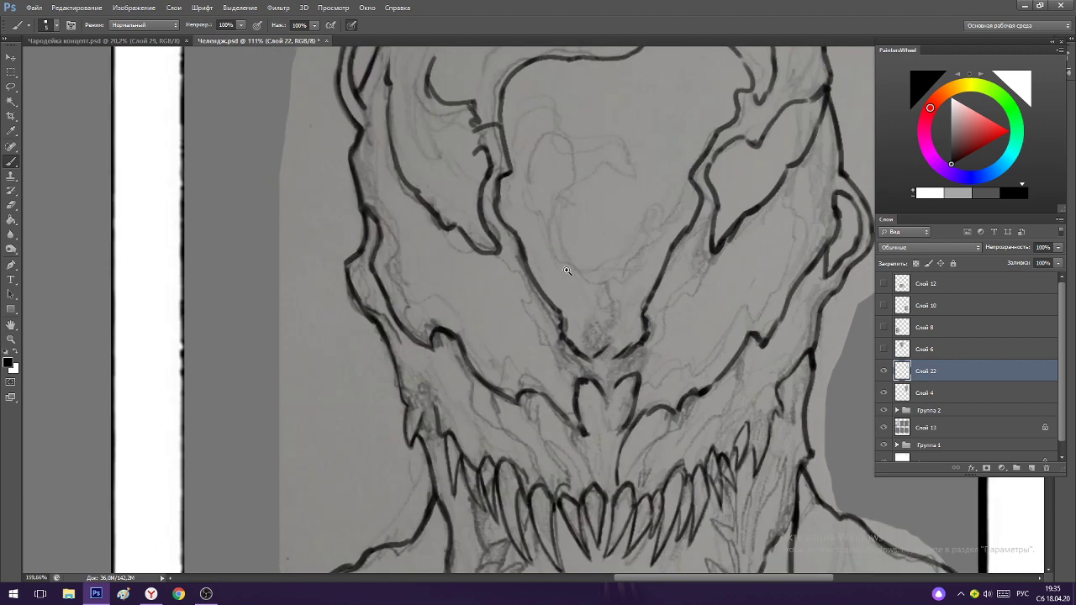
scroll(580, 309, "up", 6)
key("e")
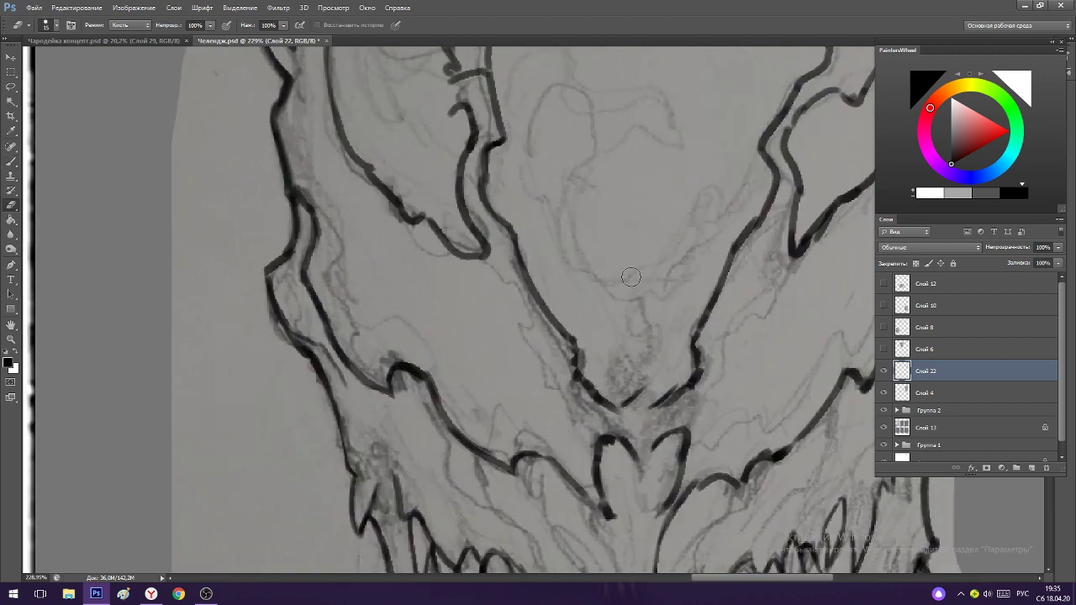
key("b")
scroll(626, 162, "down", 3)
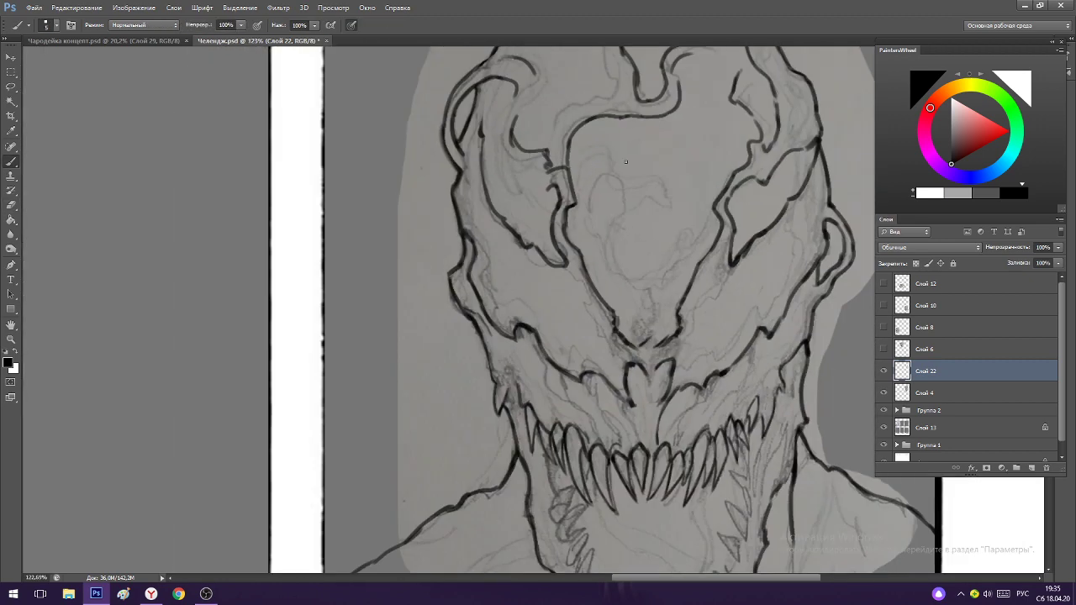
scroll(587, 214, "up", 3)
scroll(587, 214, "down", 3)
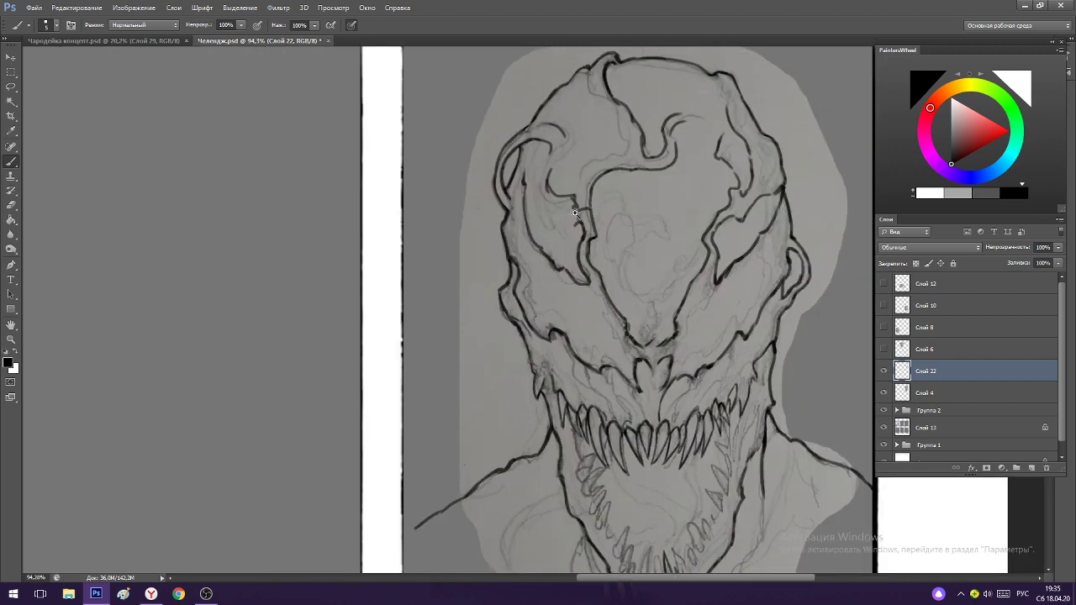
Thin and clean the forehead marking line beside the left eye's inner corner.
scroll(597, 239, "up", 3)
key("e")
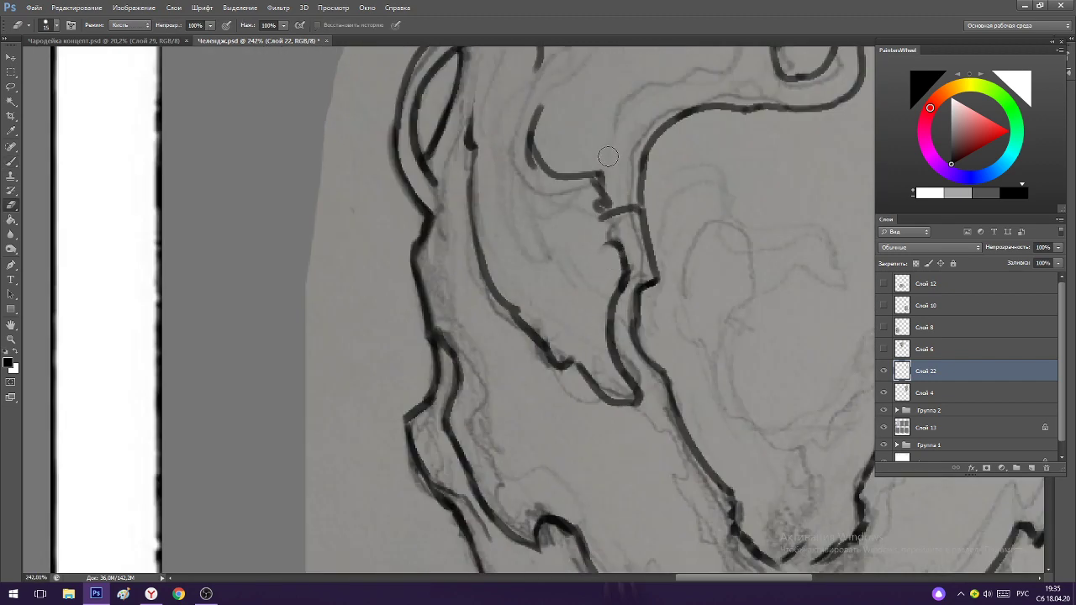
mouse_move(658, 163)
left_mouse_down()
mouse_move(655, 205)
mouse_move(689, 331)
left_mouse_up()
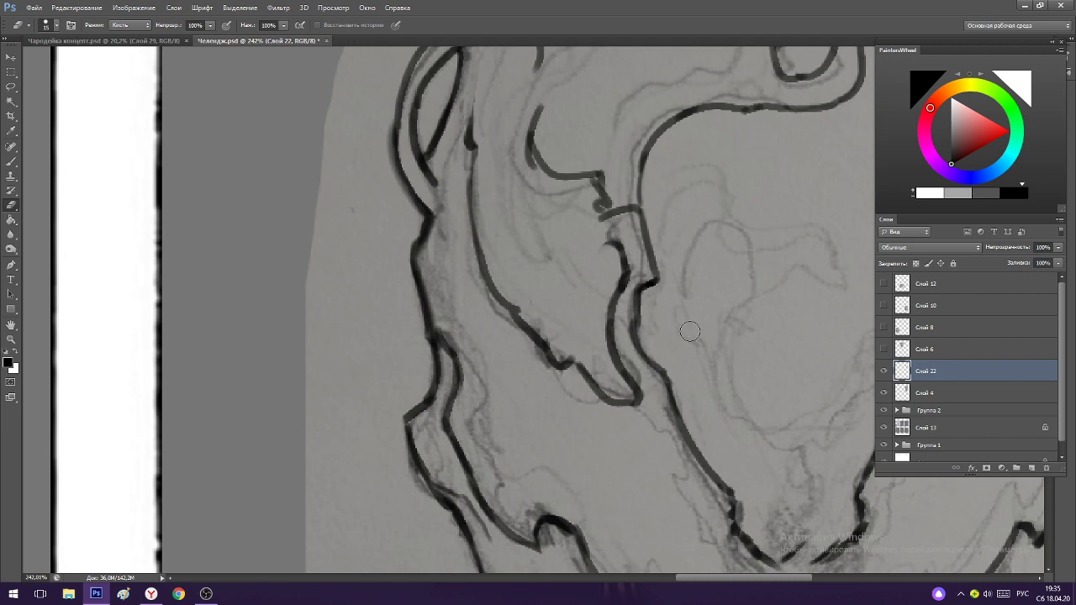
left_click_drag(657, 220, 682, 314)
key("b")
mouse_move(693, 261)
left_mouse_down()
mouse_move(650, 161)
mouse_move(653, 179)
left_mouse_up()
left_click_drag(664, 220, 643, 163)
Erase the rough outer curve of the loop on the left side of the head and retrace it up to the head outline.
key("e")
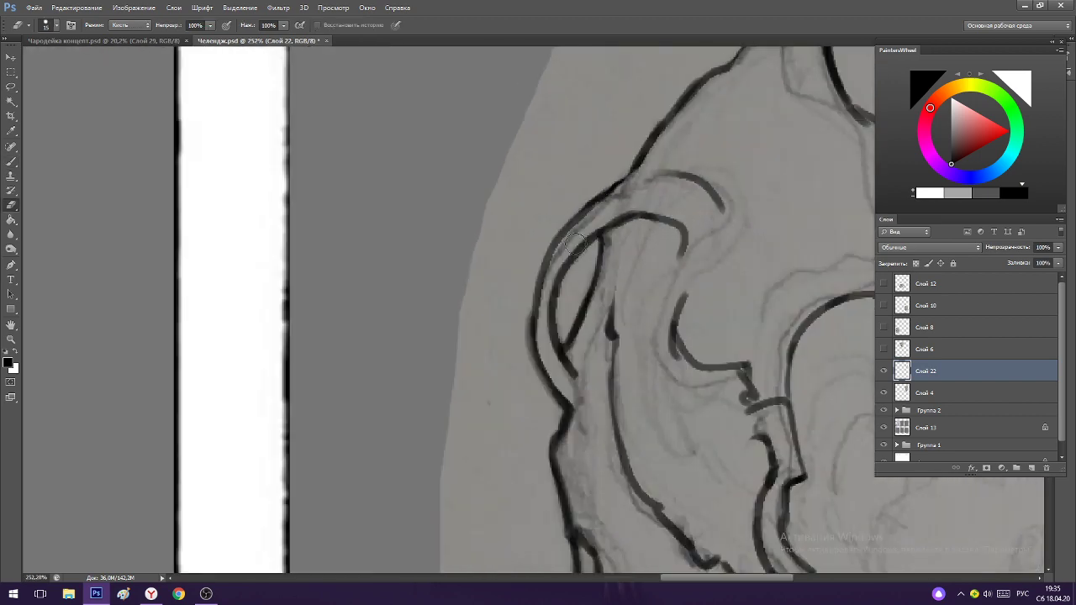
mouse_move(565, 266)
left_mouse_down()
mouse_move(588, 214)
mouse_move(638, 182)
mouse_move(590, 206)
left_mouse_up()
key("b")
key("ctrl+z")
left_click_drag(544, 269, 637, 169)
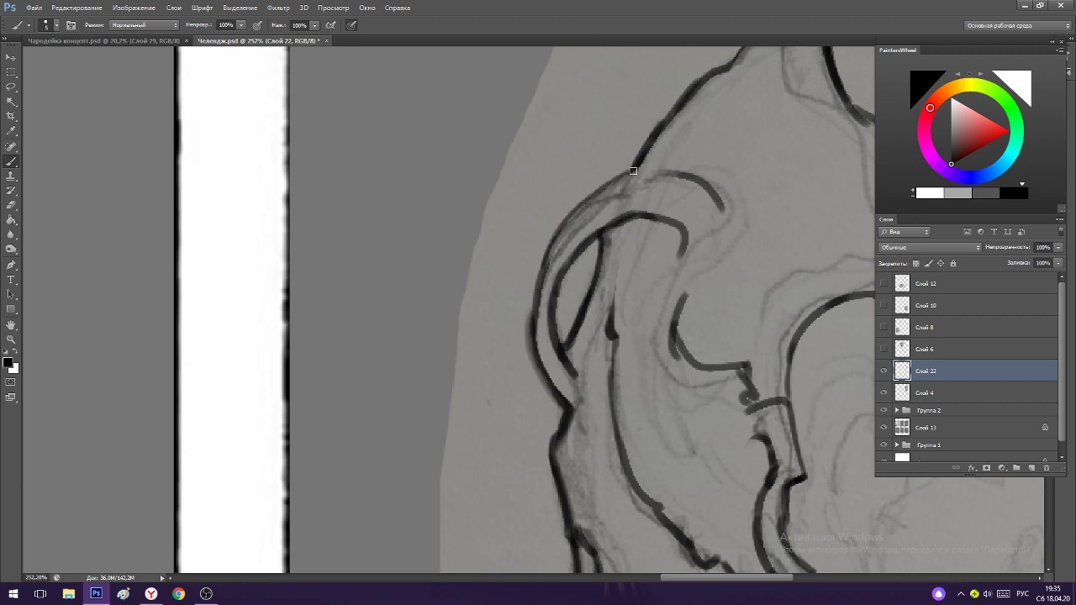
key("ctrl+z")
left_click_drag(595, 201, 632, 173)
mouse_move(546, 267)
left_mouse_down()
mouse_move(616, 190)
mouse_move(479, 143)
left_mouse_up()
Trace the upper end of the curved forehead marking beneath the pointed tip on top of the head.
scroll(738, 125, "up", 5)
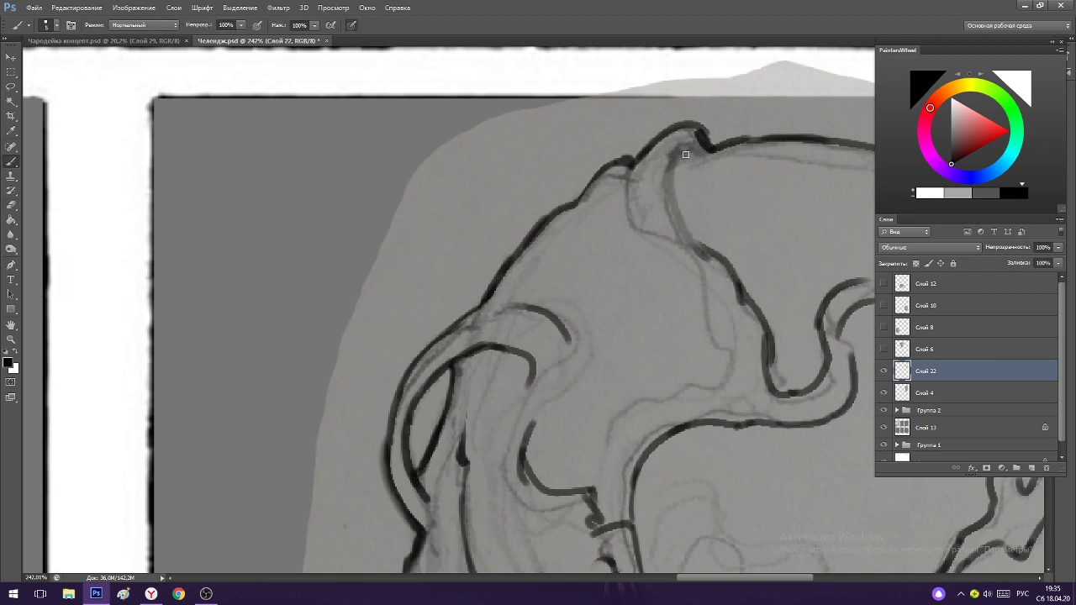
scroll(692, 177, "down", 4)
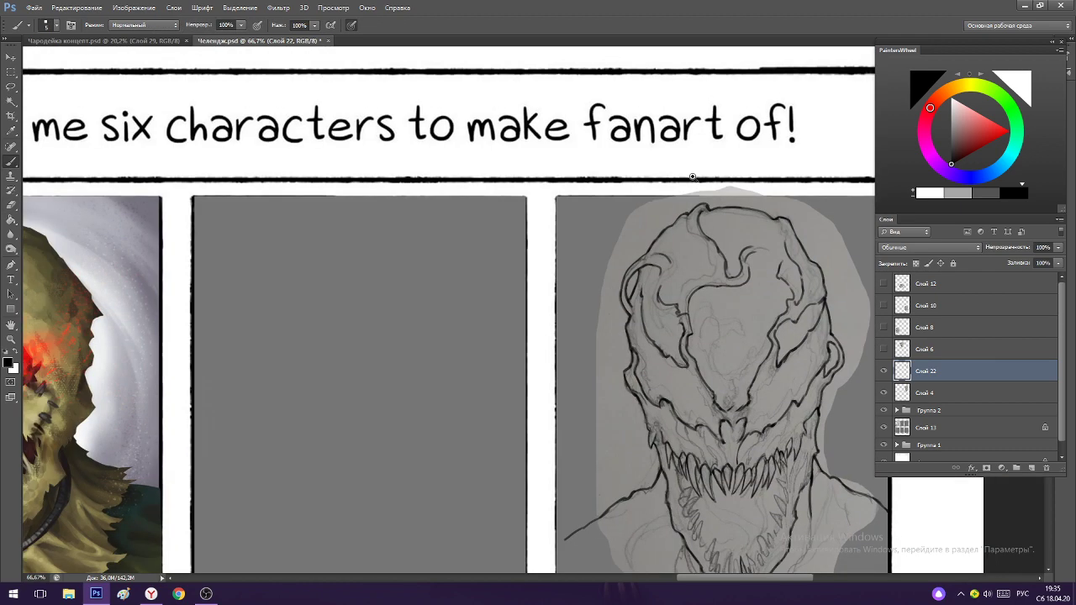
scroll(691, 176, "up", 5)
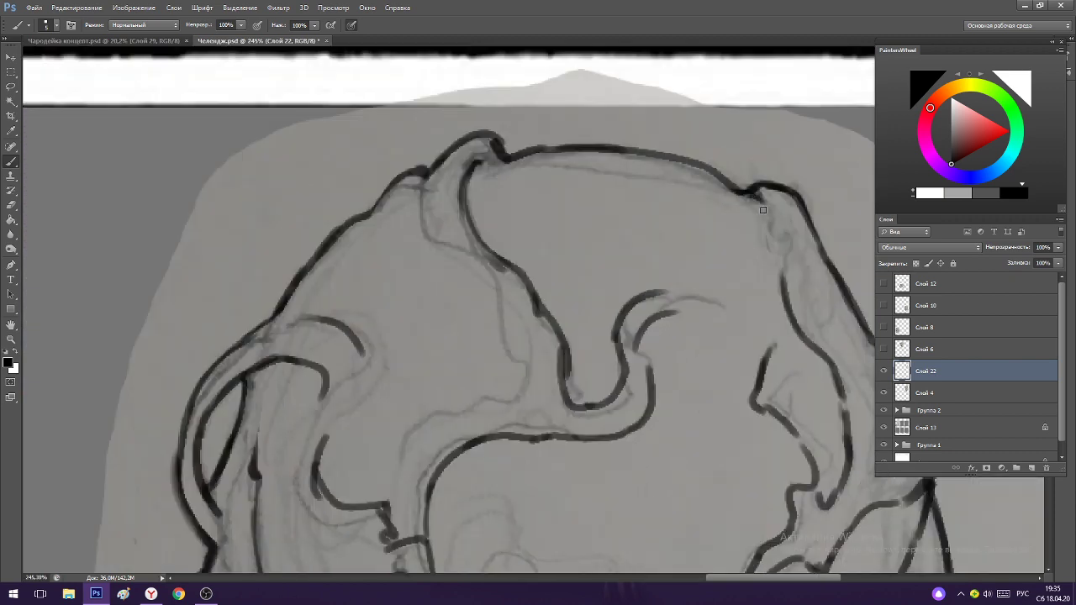
Trace the short jagged line from the head's upper right bump down to the marking above the right eye.
scroll(782, 269, "down", 3)
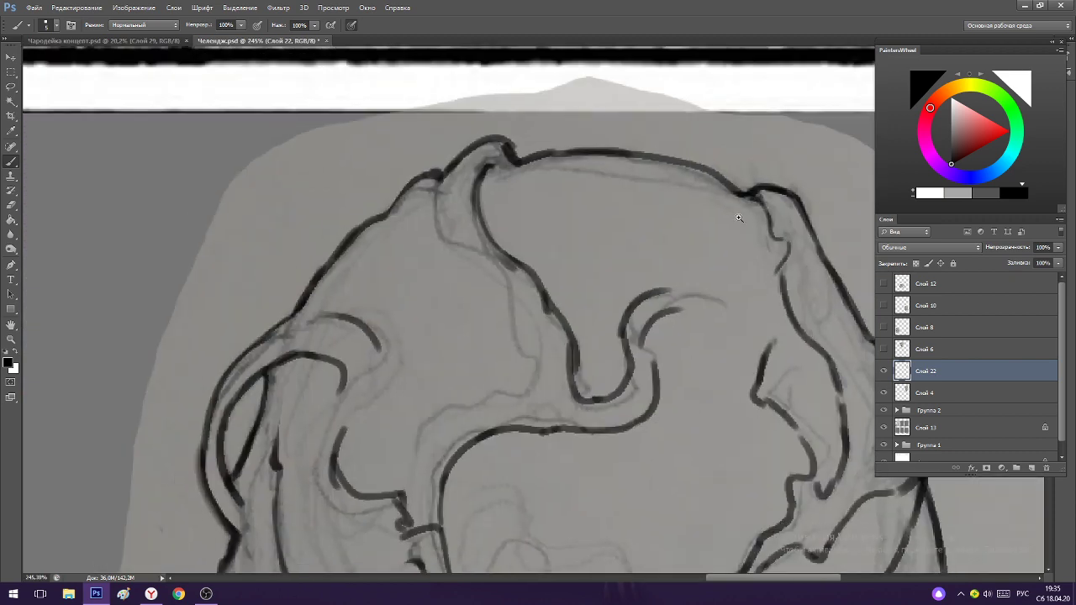
scroll(829, 264, "up", 3)
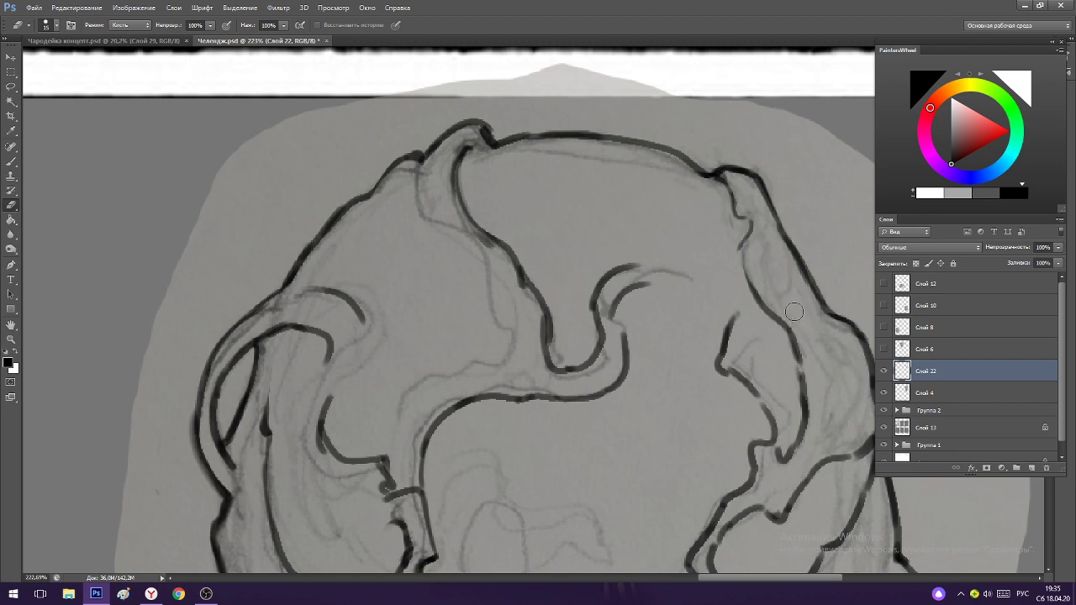
scroll(759, 246, "down", 4)
scroll(759, 246, "up", 3)
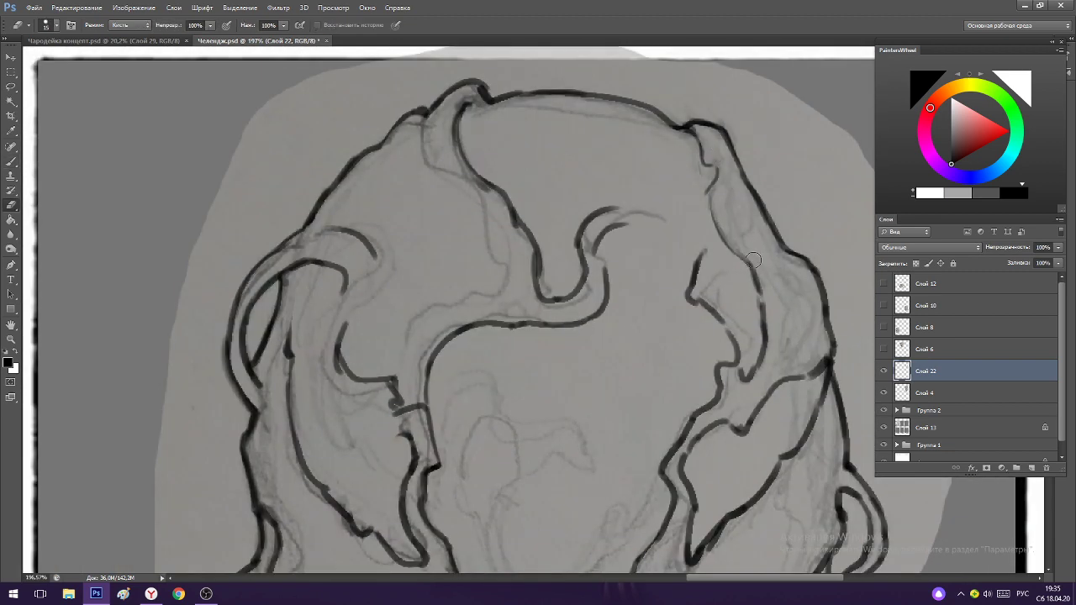
Erase and clean up the lower end of the marking line that runs down above the right eye.
scroll(754, 254, "down", 4)
scroll(755, 254, "up", 3)
key("e")
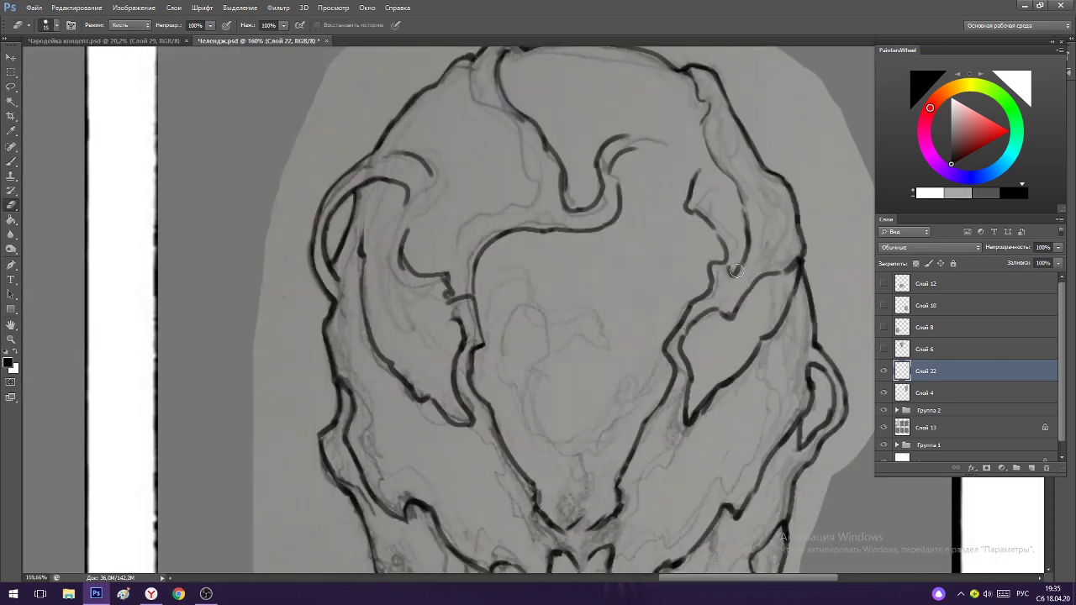
key("b")
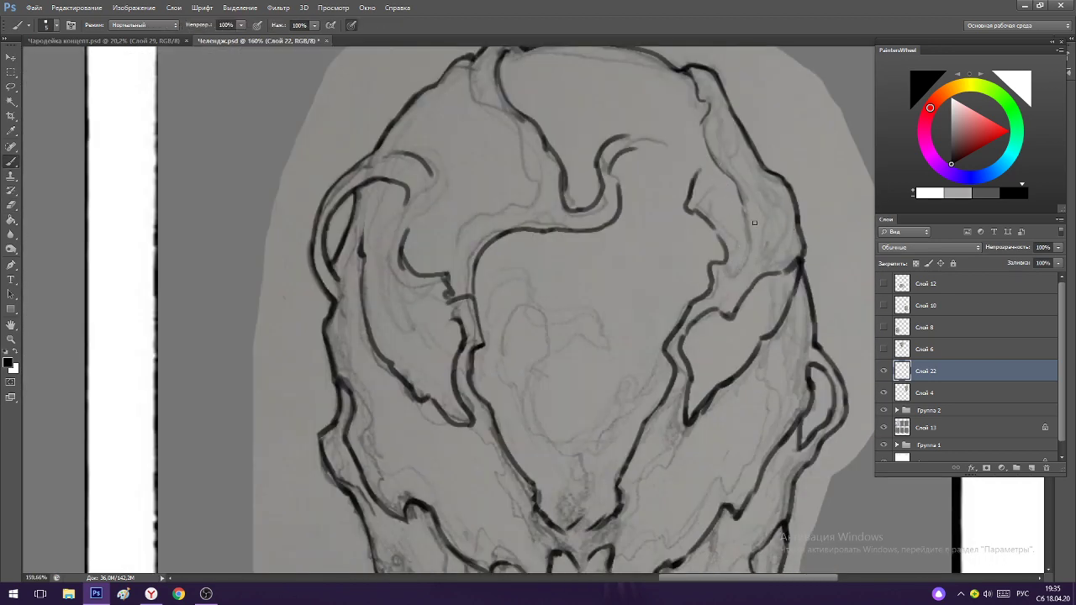
scroll(746, 231, "down", 4)
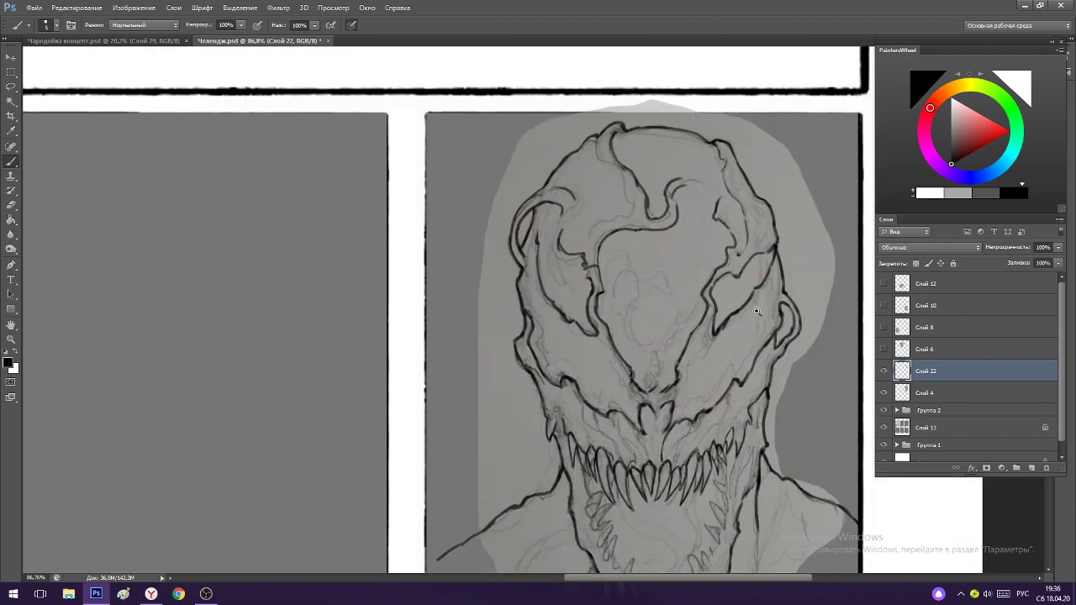
Thin the right eye's upper edge near the outer corner, where it meets the head outline.
scroll(757, 230, "up", 4)
key("e")
left_click_drag(771, 201, 776, 197)
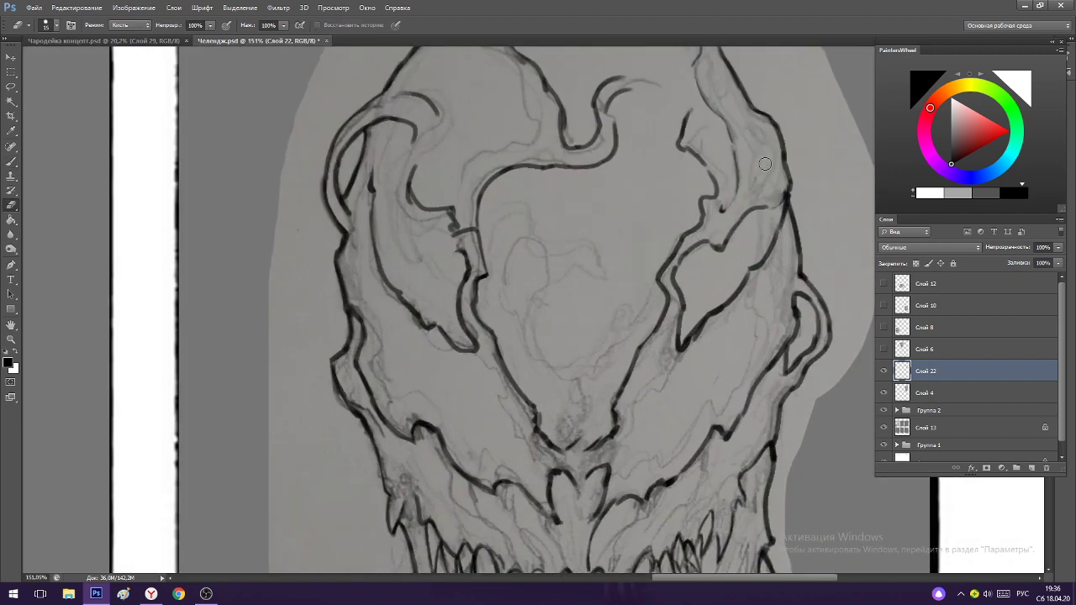
key("b")
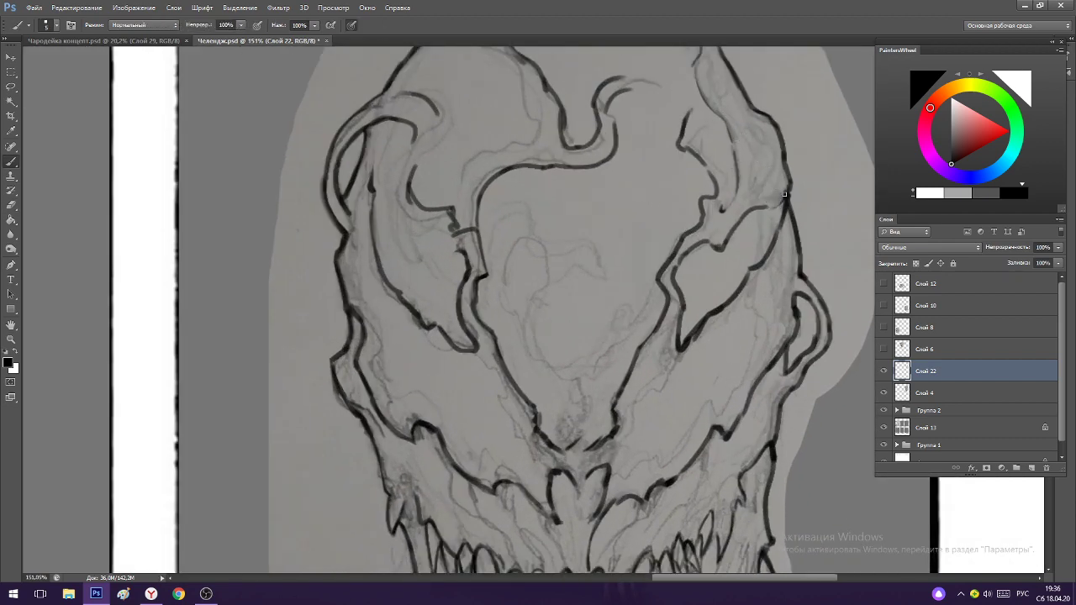
scroll(754, 175, "down", 4)
scroll(709, 239, "up", 3)
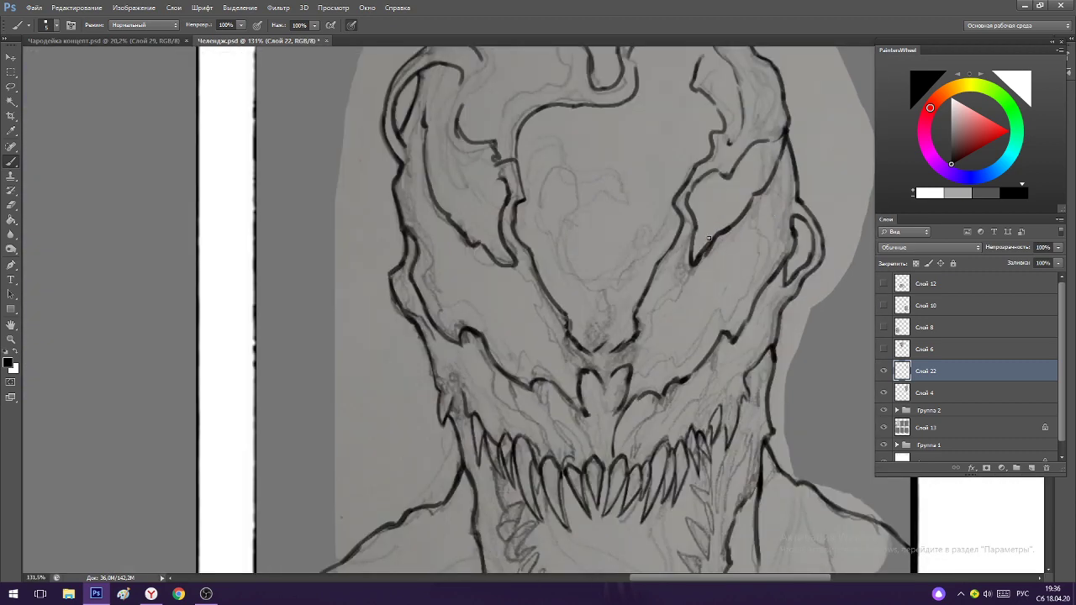
Clean up the right eye's lower edge toward its outer corner.
key("e")
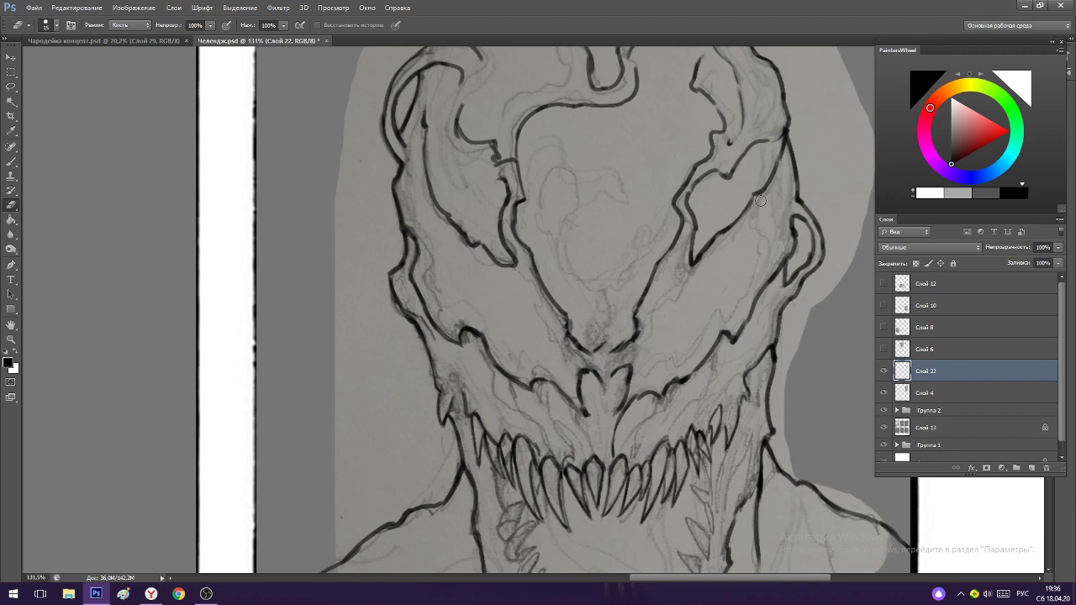
key("b")
scroll(736, 195, "down", 4)
scroll(763, 186, "up", 4)
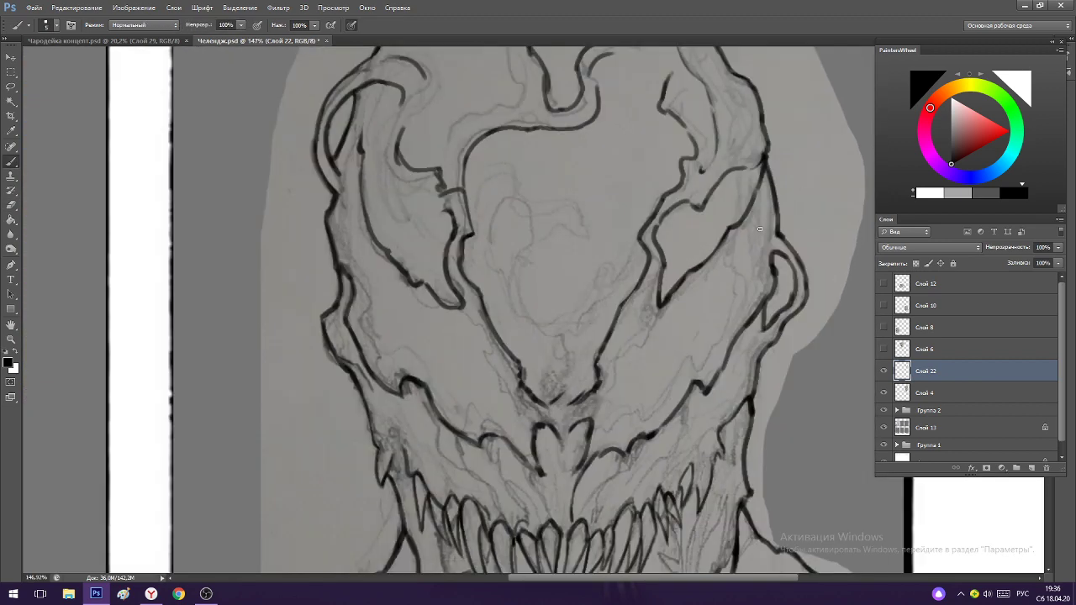
Clean and retrace the junction between the head outline and the small loop on the head's right side.
key("e")
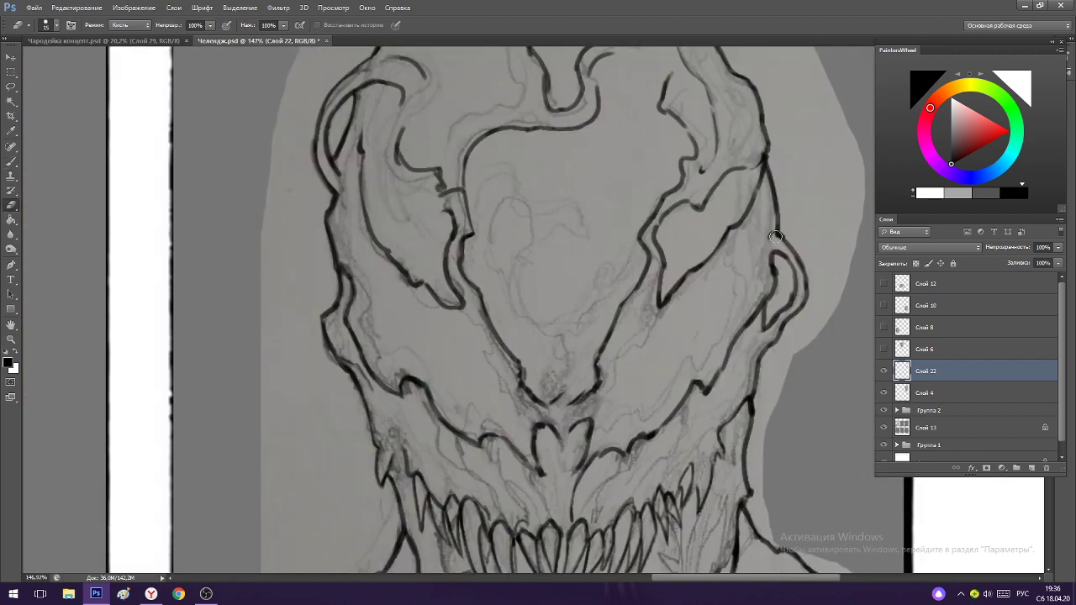
key("b")
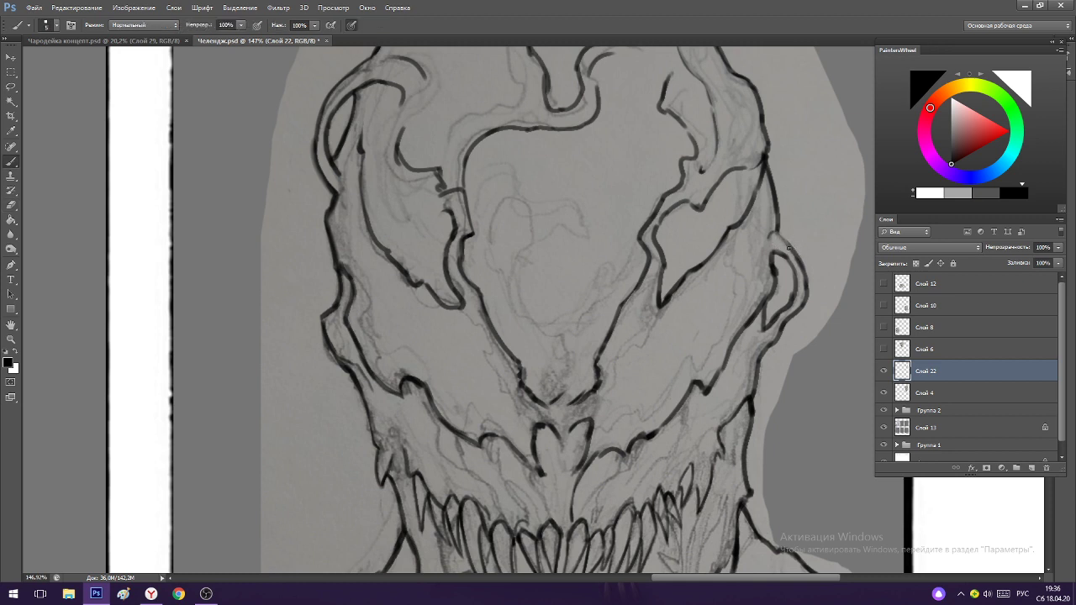
key("e")
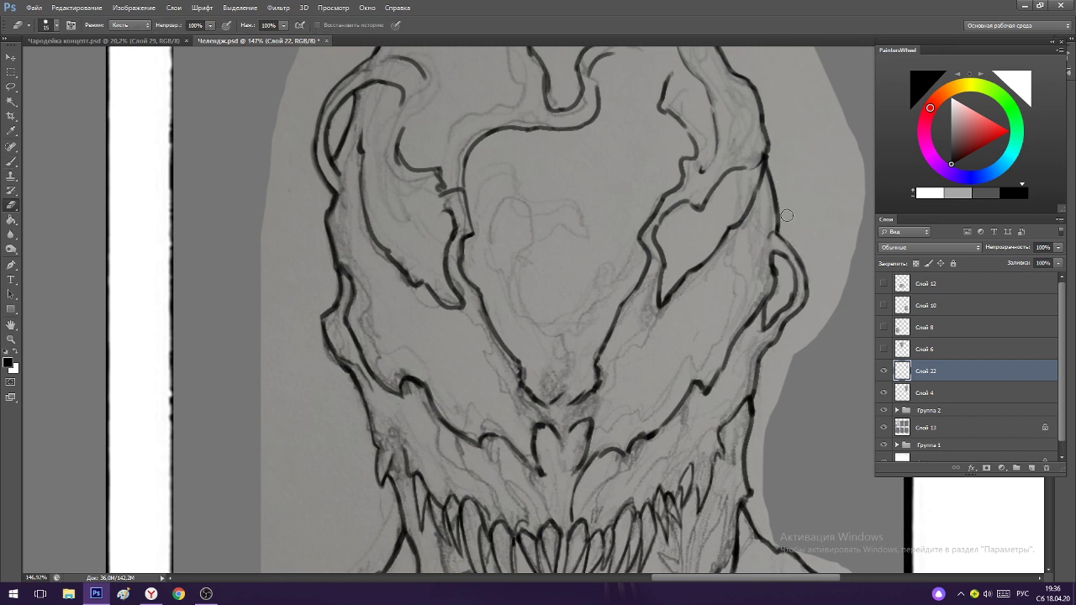
key("b")
scroll(788, 217, "down", 5)
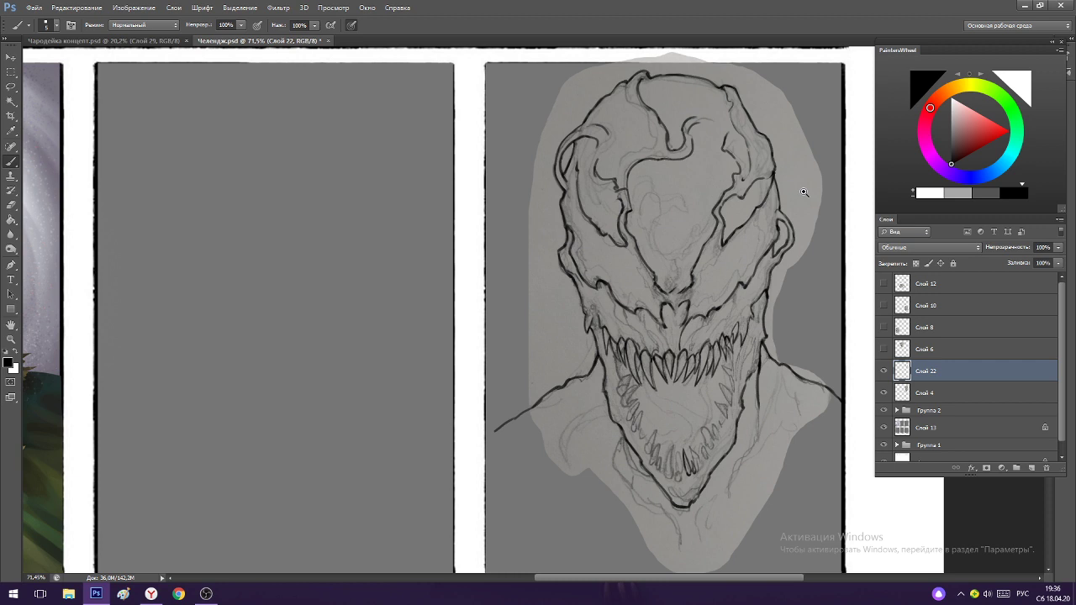
scroll(803, 220, "up", 5)
key("e")
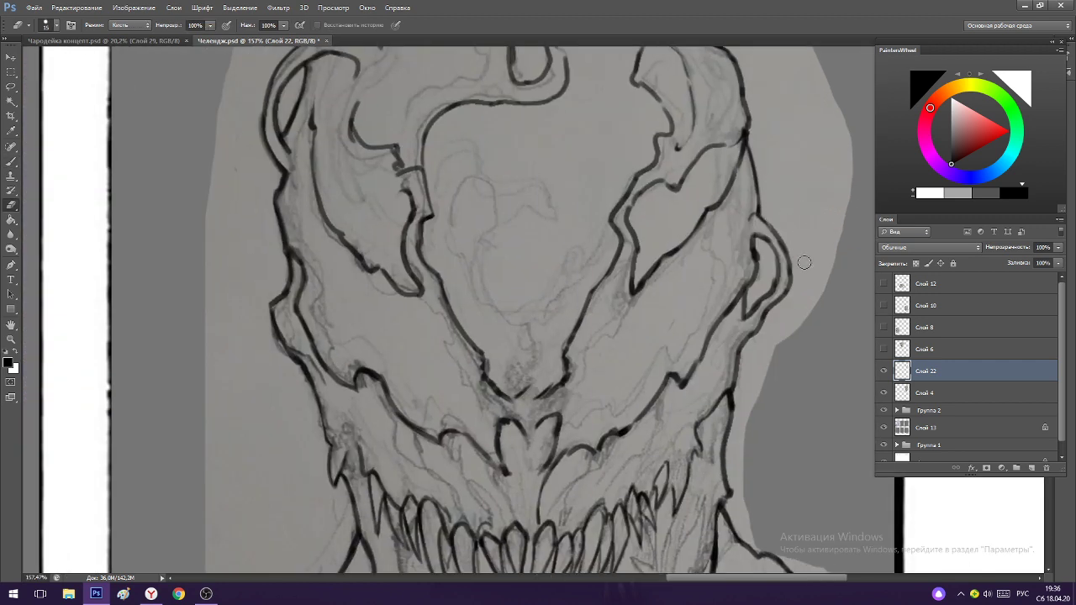
Reconnect the right eye's upper edge to the head outline, and undo a stray stroke along the side loop.
key("b")
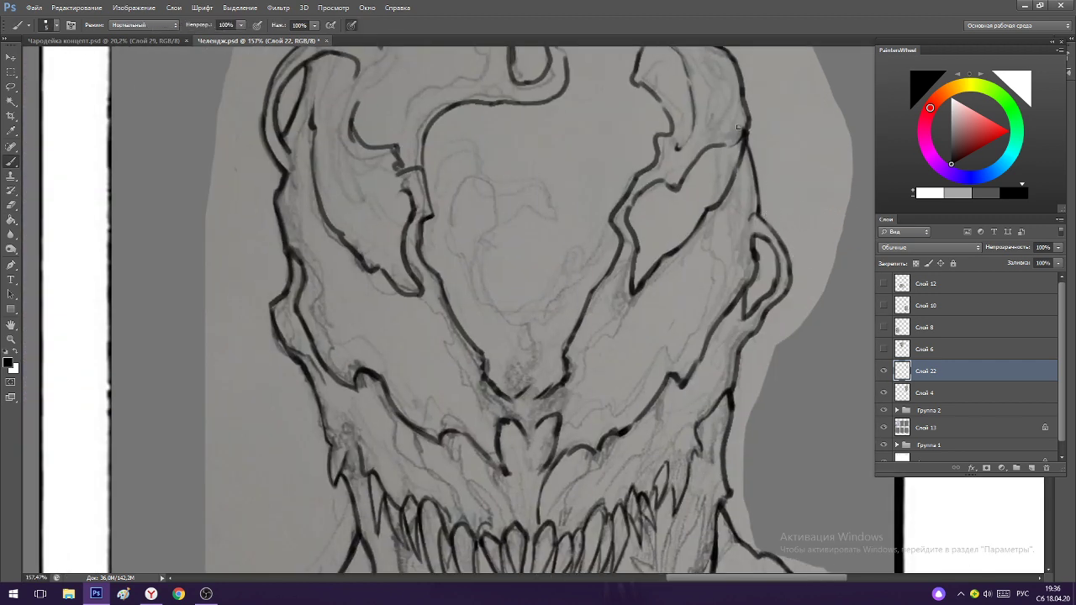
scroll(762, 226, "down", 3)
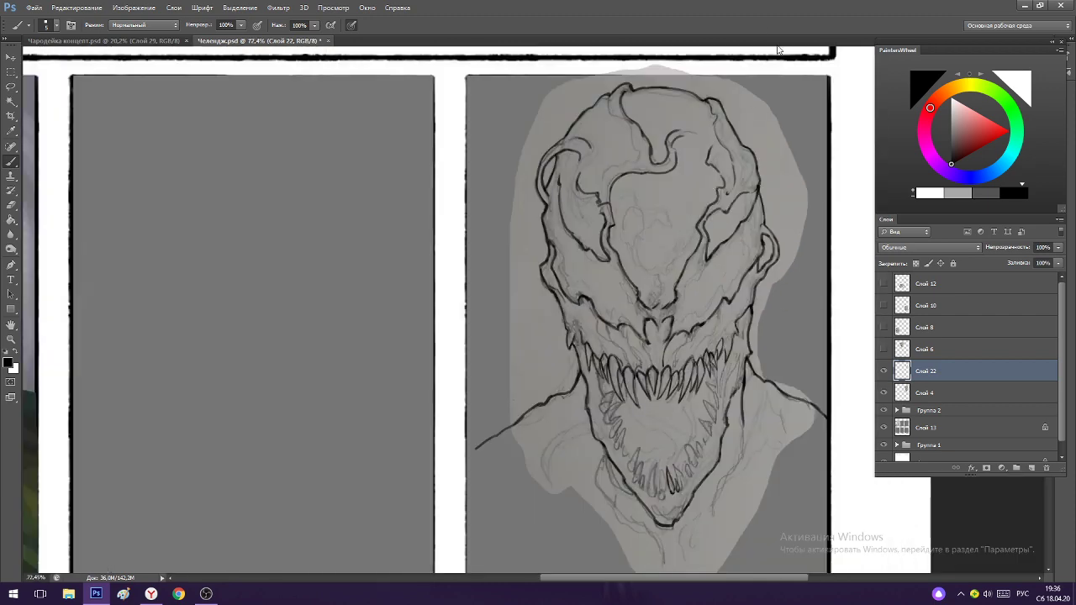
scroll(757, 195, "up", 3)
mouse_move(791, 281)
left_mouse_down()
mouse_move(771, 256)
mouse_move(811, 319)
left_mouse_up()
key("ctrl+z")
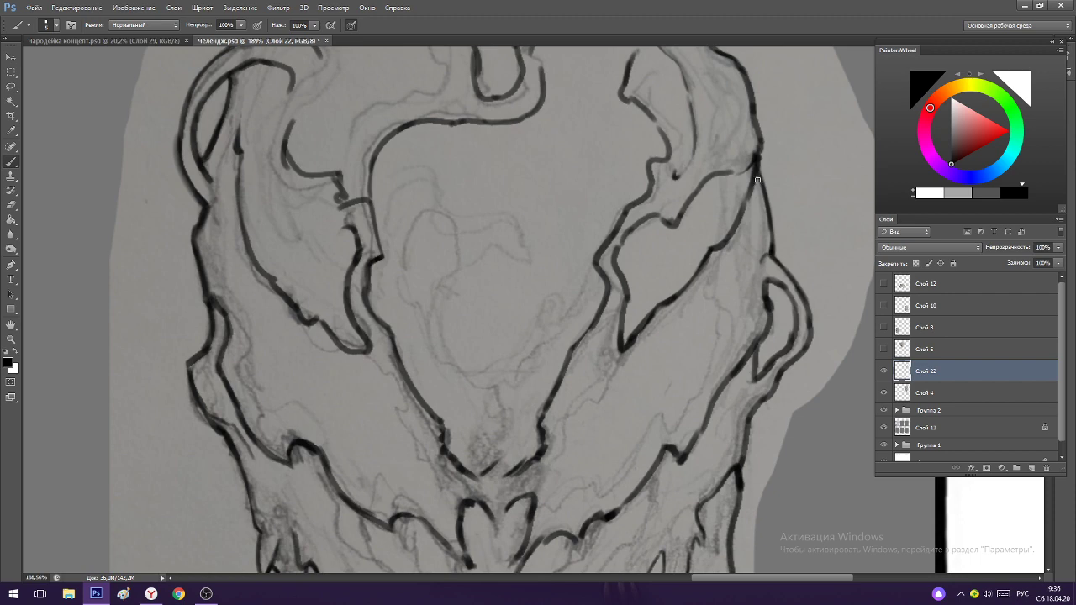
scroll(757, 180, "down", 3)
scroll(763, 205, "up", 2)
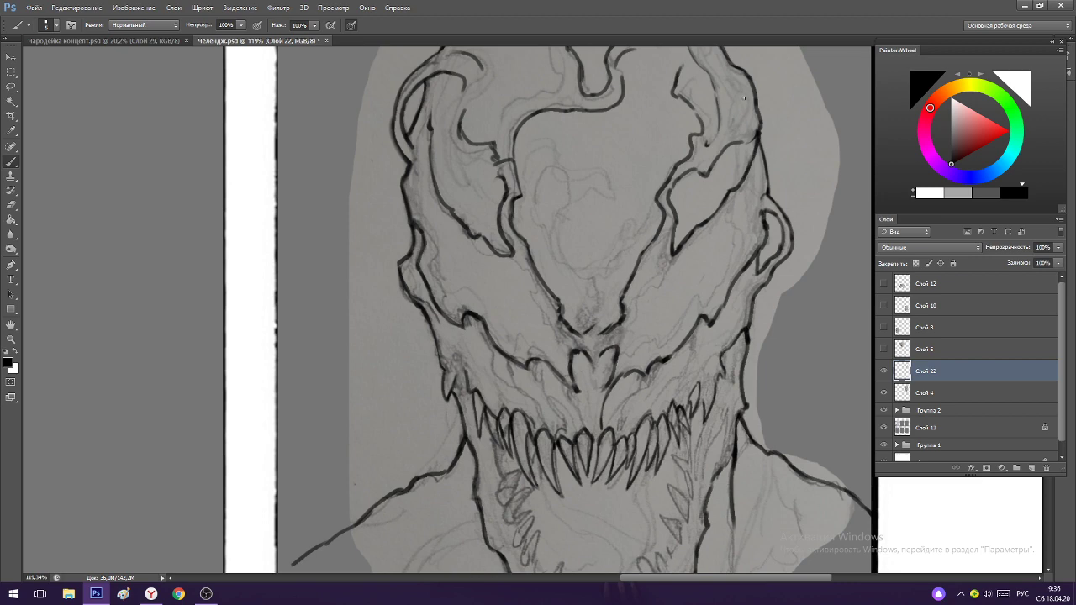
Refine the right eye's outline around its inner lower tip.
scroll(745, 109, "down", 1)
scroll(757, 143, "up", 2)
key("e")
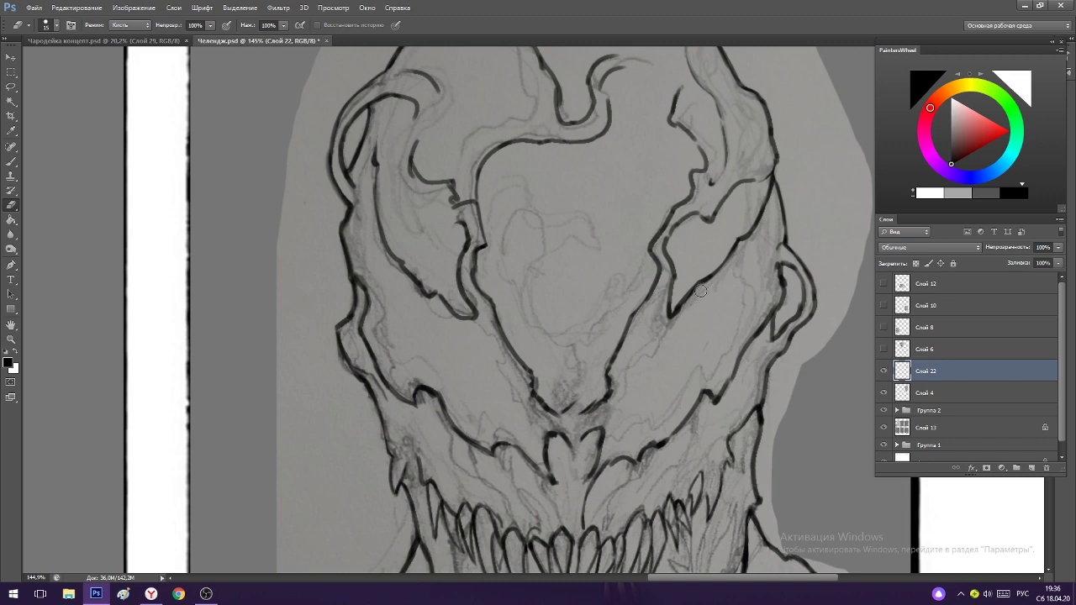
key("b")
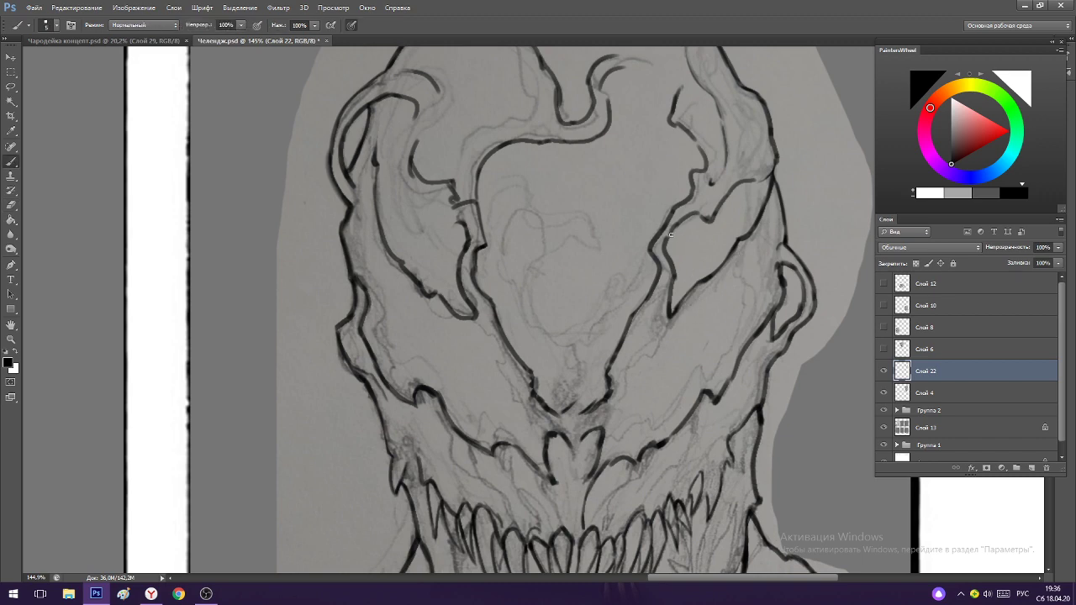
Try to erase and redraw the left eye's inner edge down to its lower tip.
scroll(660, 322, "down", 4)
scroll(577, 306, "up", 5)
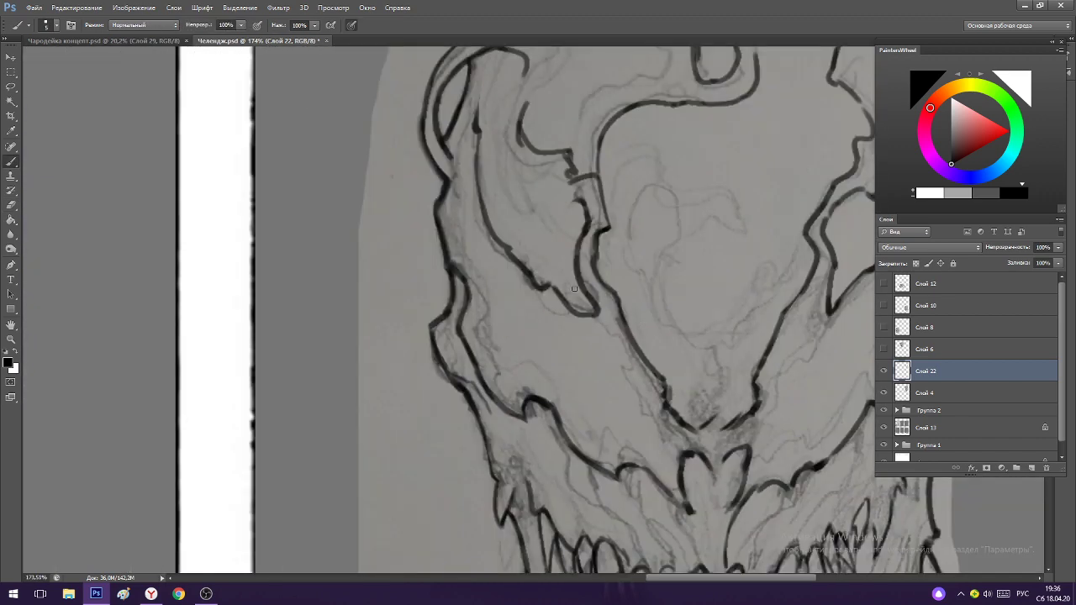
key("e")
left_click_drag(579, 262, 597, 311)
key("b")
left_click_drag(576, 257, 611, 333)
left_click_drag(578, 280, 599, 319)
key("ctrl+alt+z")
key("ctrl+alt+z")
key("ctrl+alt+z")
Retrace the left eye's inner edge and lower tip, joining it to the eye's lower edge.
left_click_drag(577, 241, 588, 316)
left_click_drag(607, 268, 584, 223)
scroll(605, 313, "up", 4)
mouse_move(698, 323)
left_mouse_down()
mouse_move(643, 294)
mouse_move(740, 323)
mouse_move(716, 387)
mouse_move(654, 295)
left_mouse_up()
scroll(655, 295, "down", 6)
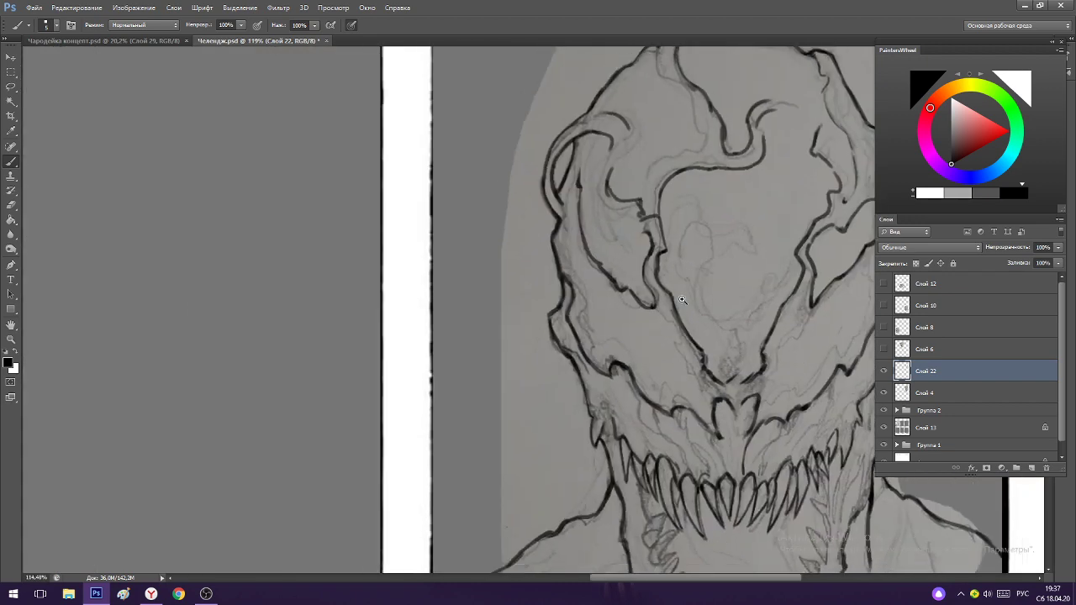
Trace the wavy line from the hump of the left cheek marking down to the upper teeth.
scroll(747, 380, "up", 4)
scroll(706, 413, "up", 2)
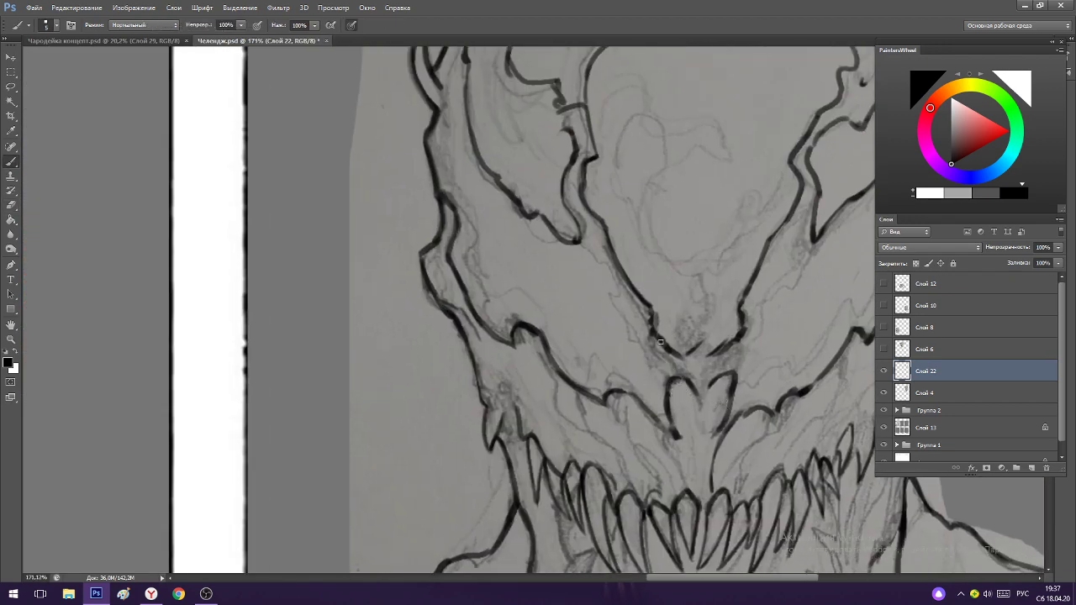
scroll(612, 383, "down", 3)
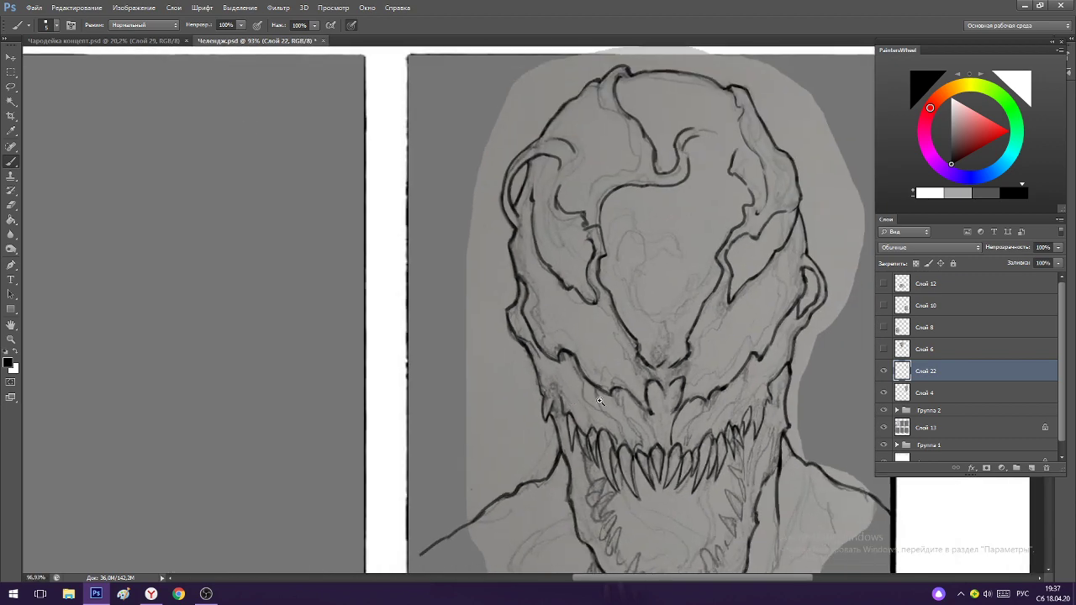
scroll(574, 333, "up", 3)
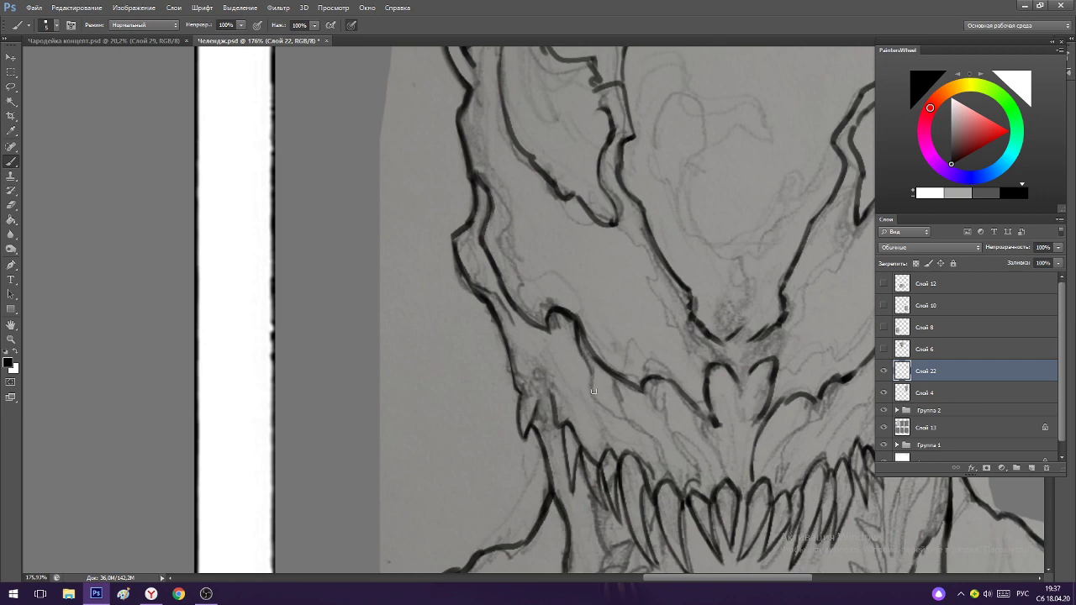
scroll(655, 445, "down", 3)
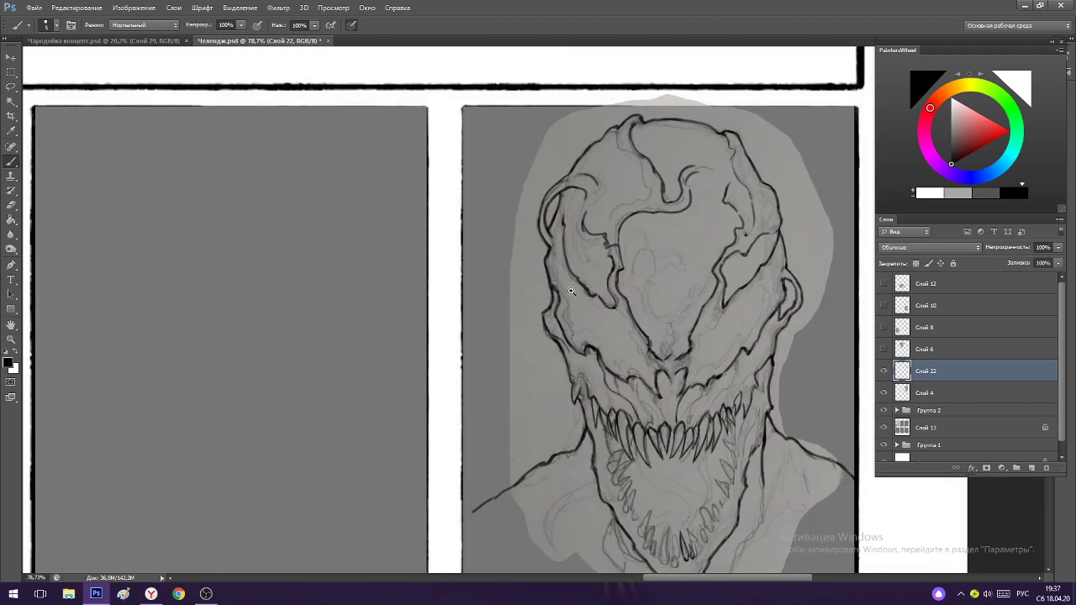
scroll(715, 400, "up", 2)
scroll(715, 399, "up", 4)
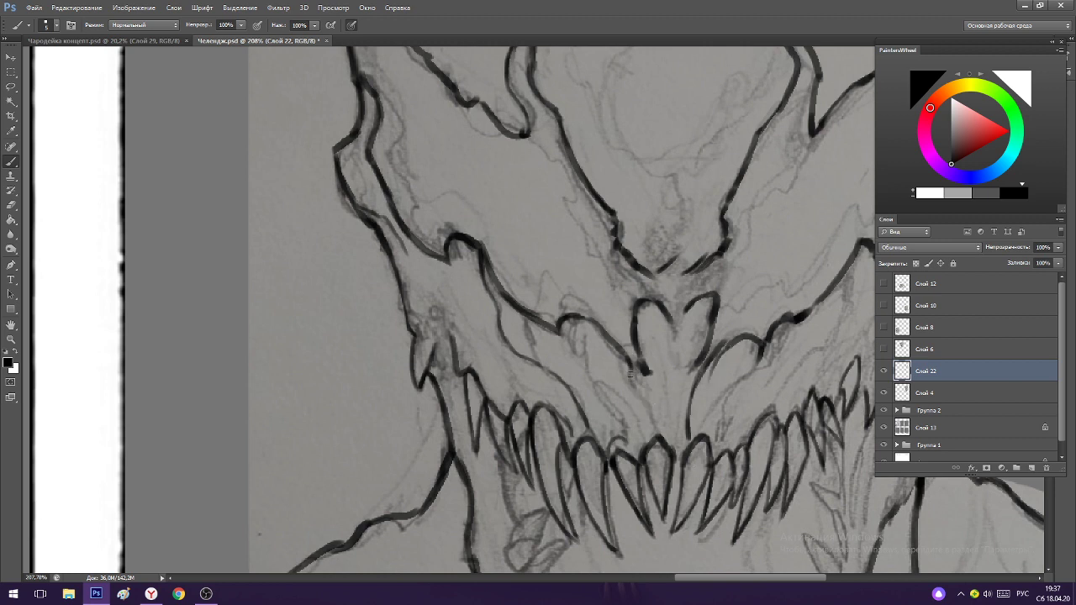
Trace the line from the left nose teardrop toward the upper teeth and refine the two teardrops' edges.
left_click_drag(632, 383, 651, 420)
mouse_move(630, 363)
left_mouse_down()
mouse_move(663, 380)
mouse_move(640, 374)
left_mouse_up()
key("e")
key("b")
mouse_move(675, 324)
left_mouse_down()
mouse_move(695, 305)
mouse_move(680, 389)
mouse_move(685, 295)
mouse_move(687, 360)
left_mouse_up()
key("ctrl+z")
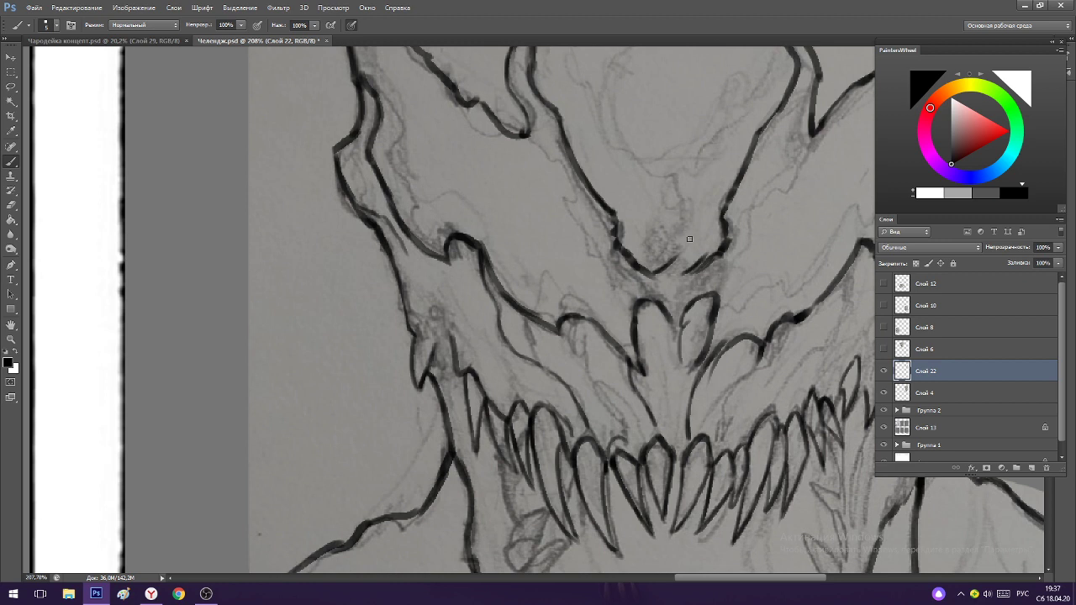
Erase the rough corner left of the nose tip and retrace it as a small sharp inward hook.
key("e")
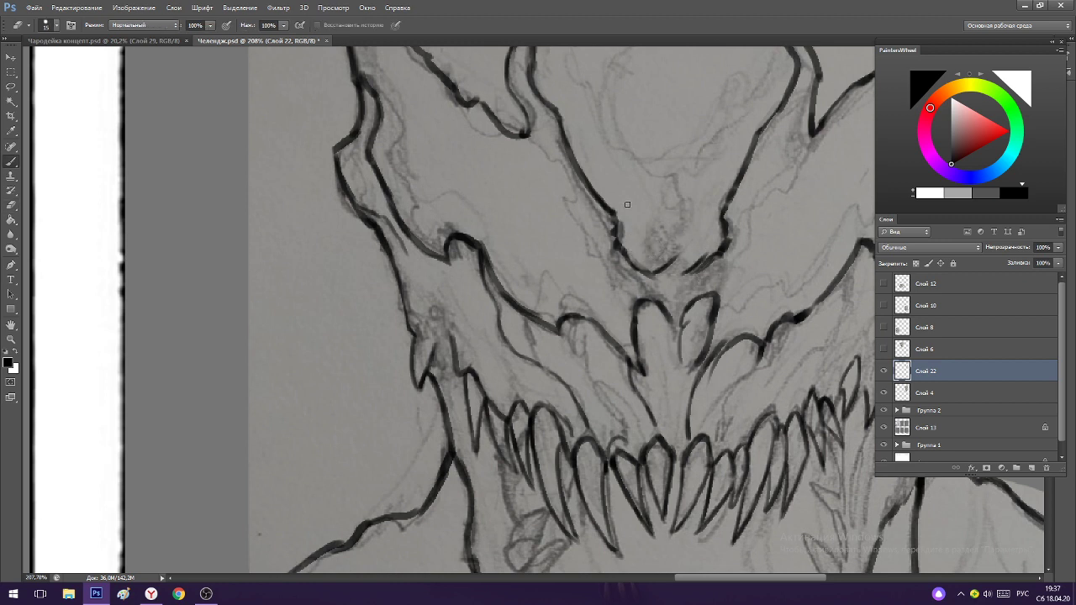
key("b")
key("e")
mouse_move(618, 213)
left_mouse_down()
mouse_move(606, 222)
mouse_move(627, 207)
left_mouse_up()
key("b")
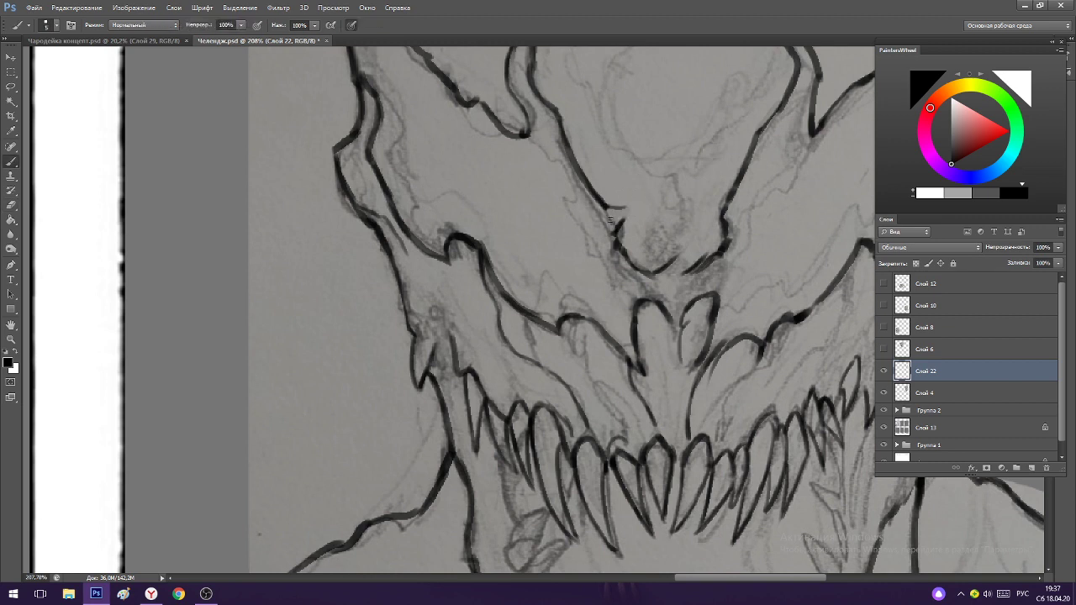
key("e")
left_click_drag(602, 220, 598, 210)
key("b")
scroll(688, 254, "down", 5)
scroll(677, 298, "up", 3)
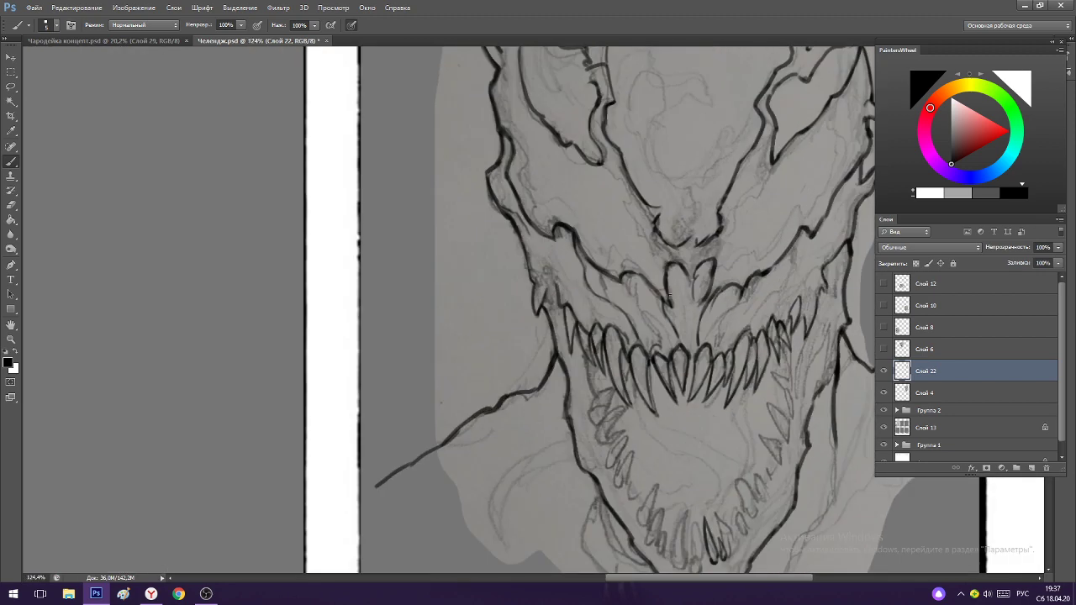
Add the small curve beneath the two nose teardrops and the short lines running down to the upper teeth.
scroll(681, 332, "up", 2)
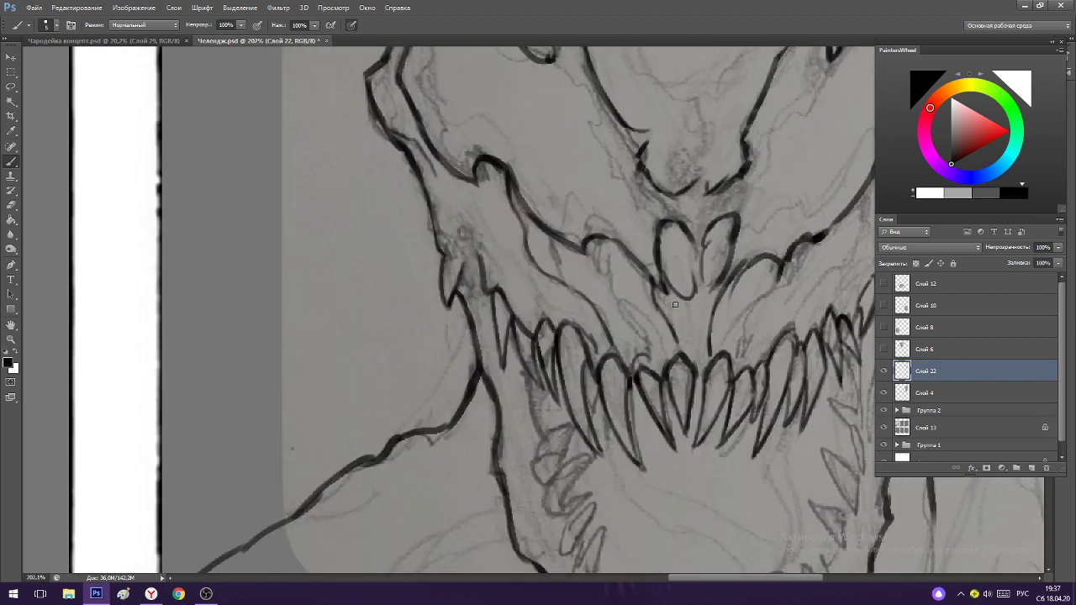
left_click_drag(681, 308, 697, 370)
scroll(690, 370, "down", 3)
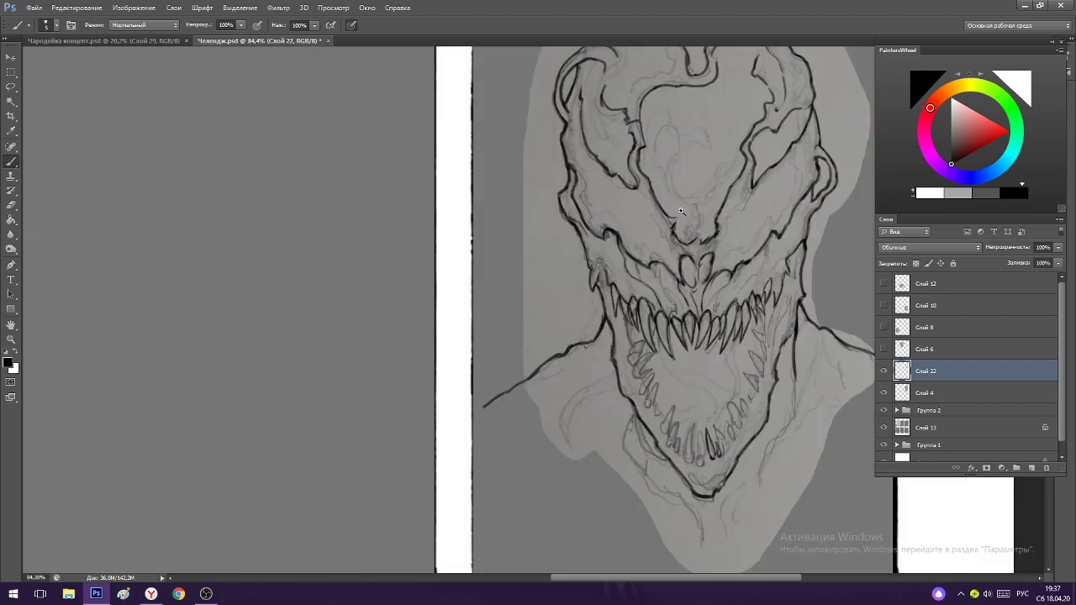
scroll(690, 371, "up", 3)
left_click_drag(667, 361, 696, 304)
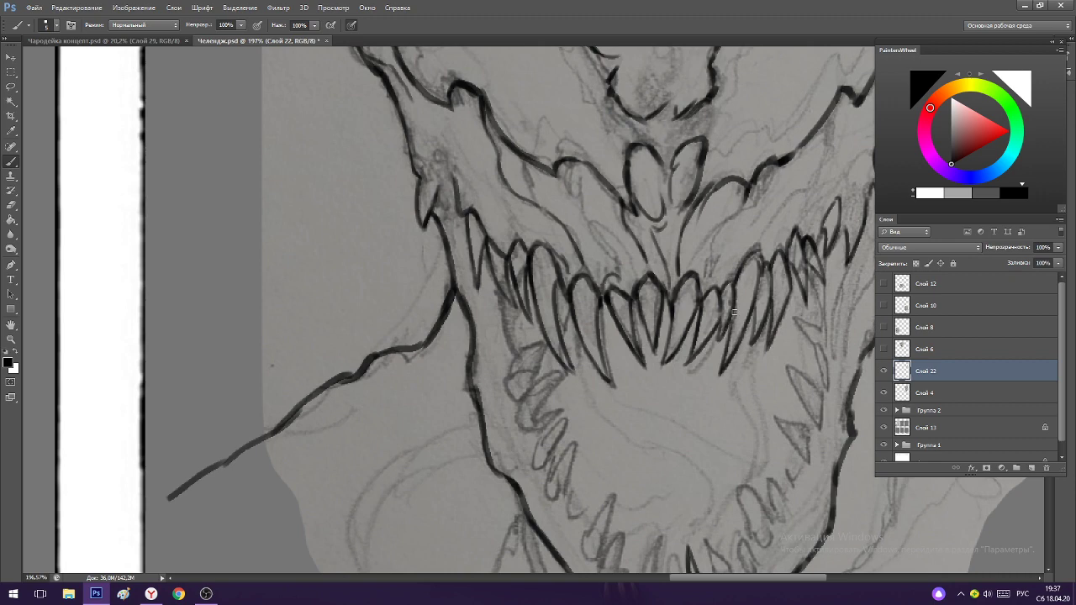
scroll(733, 311, "down", 4)
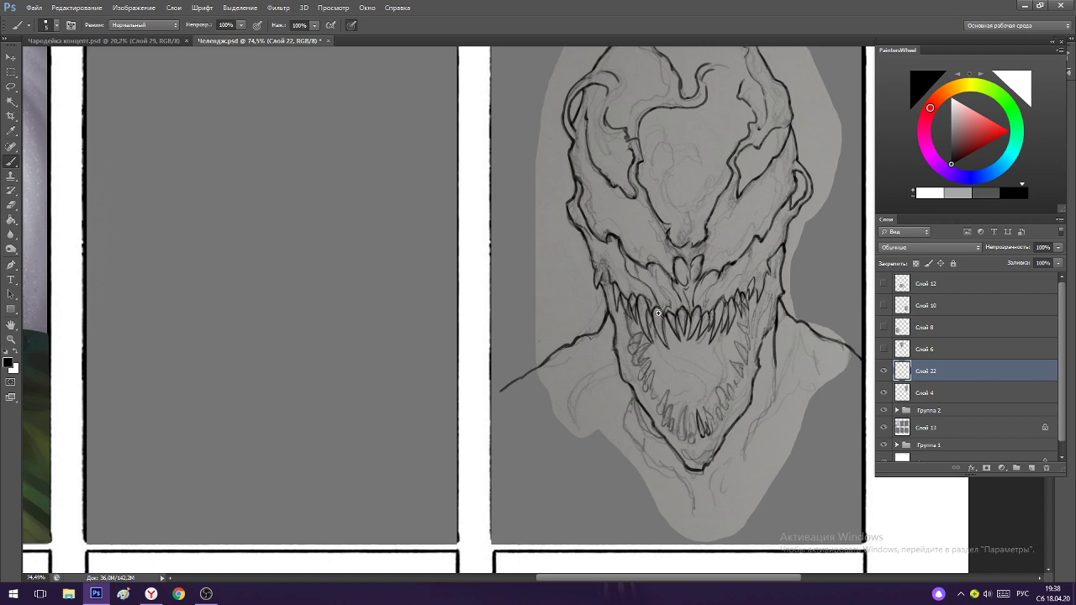
scroll(658, 313, "up", 3)
scroll(605, 334, "up", 3)
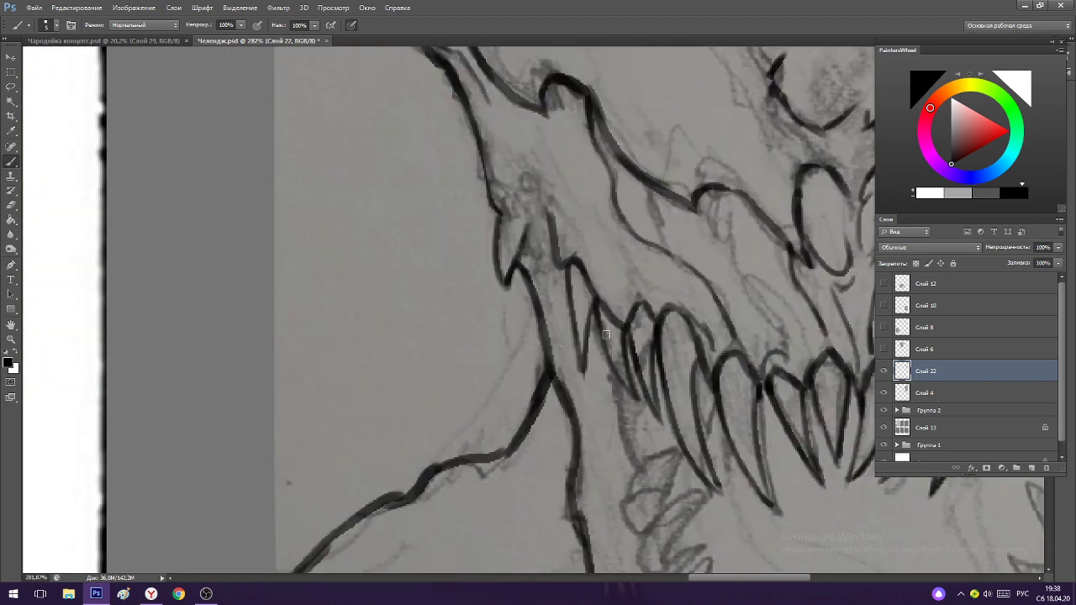
Erase the rounded top of the small tooth left of the large upper-left fang and retrace it as a narrower point.
scroll(610, 341, "down", 2)
scroll(631, 361, "up", 2)
key("e")
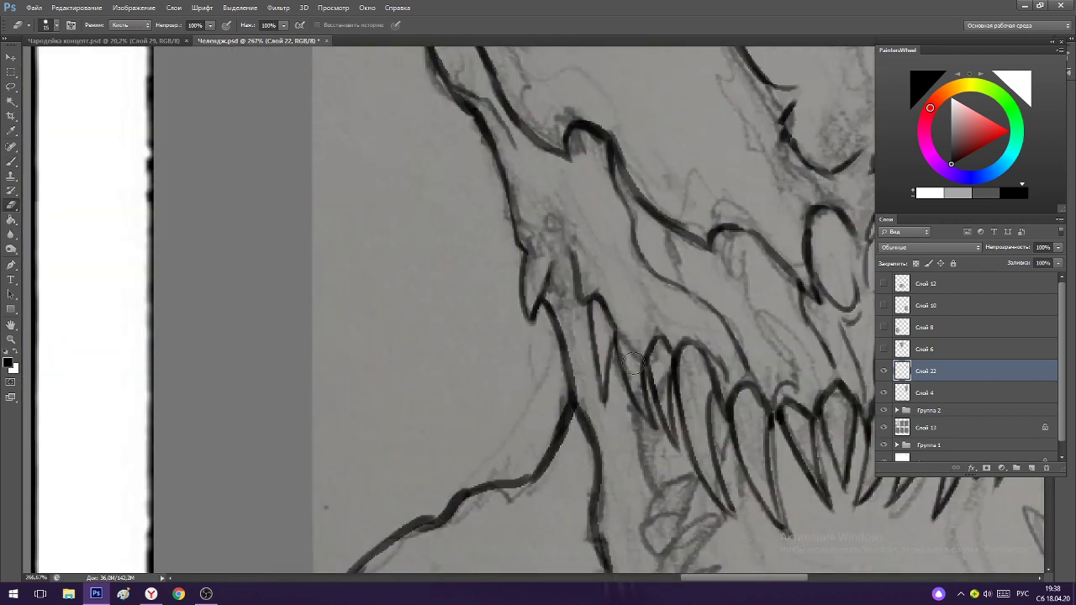
key("b")
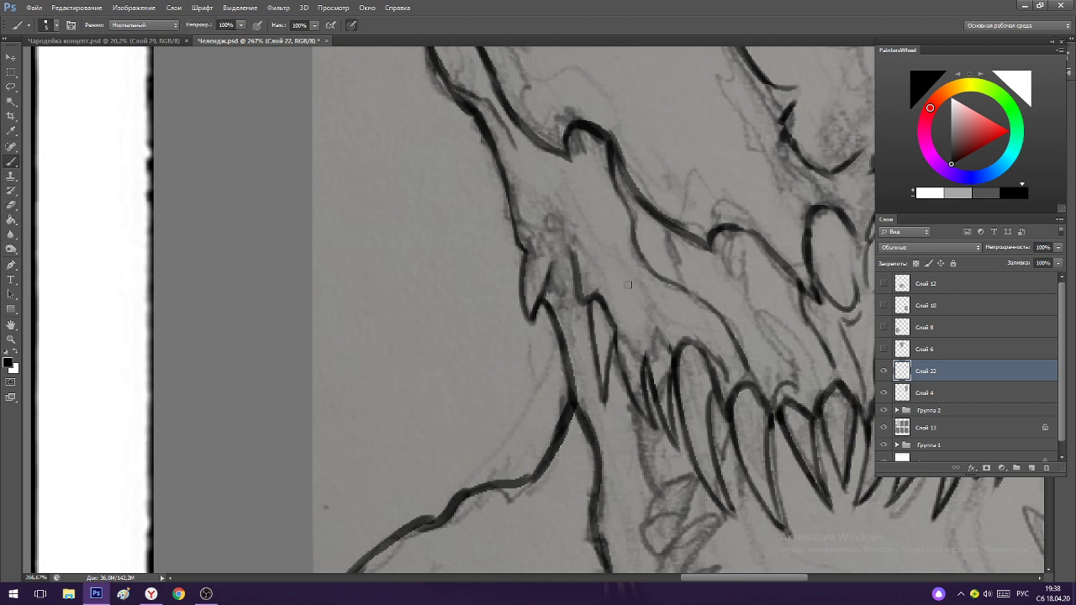
left_click_drag(651, 340, 654, 393)
mouse_move(654, 337)
left_mouse_down()
mouse_move(647, 363)
mouse_move(666, 385)
left_mouse_up()
Close the fang at the left mouth corner into a drop shape and clean its inner edge.
scroll(639, 353, "down", 5)
scroll(599, 272, "up", 4)
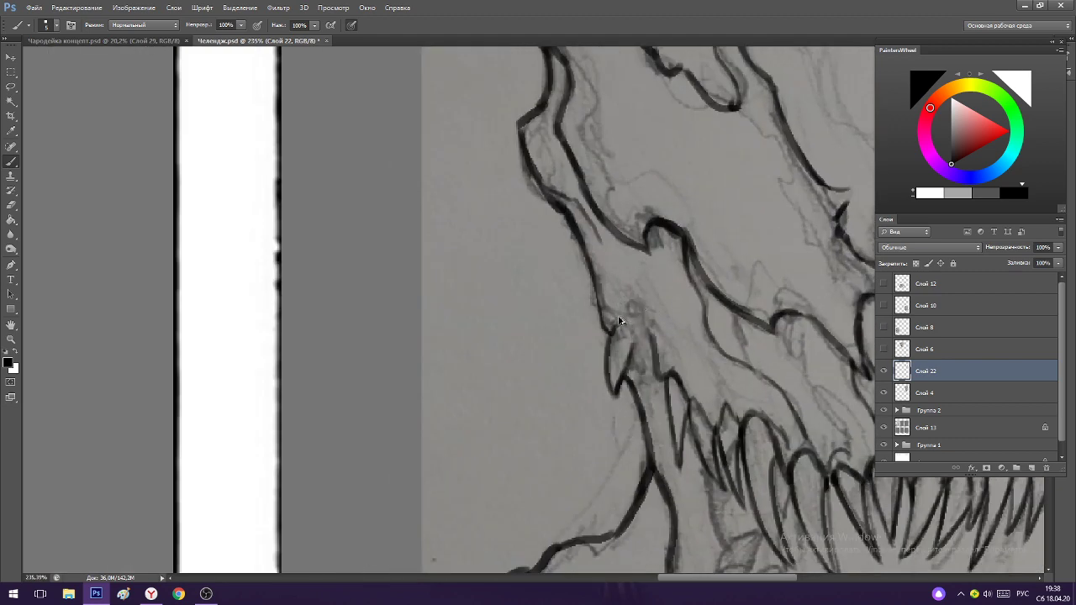
left_click_drag(628, 330, 626, 375)
key("e")
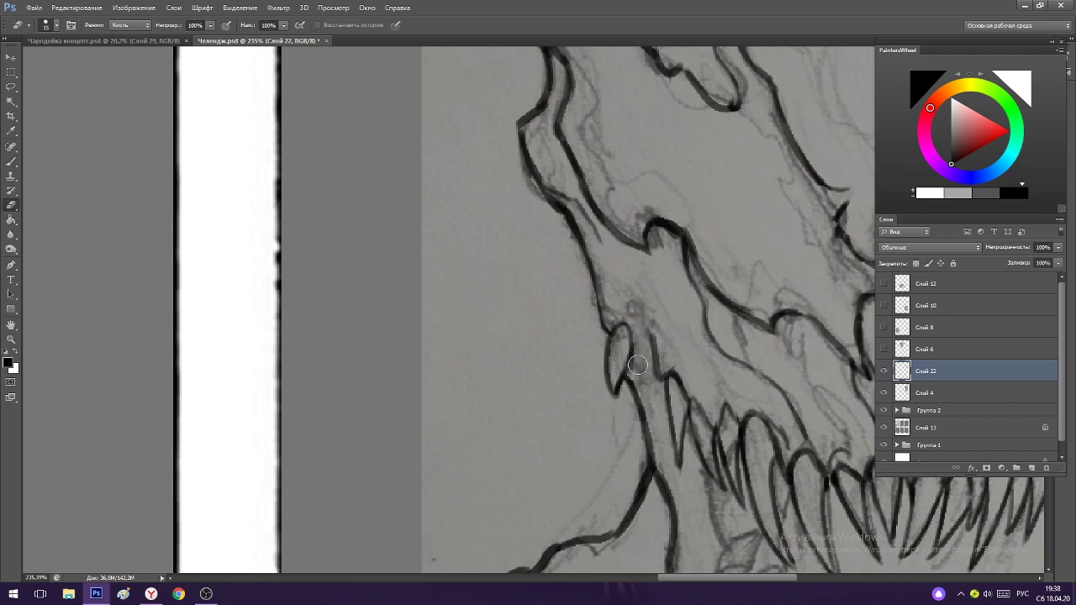
key("b")
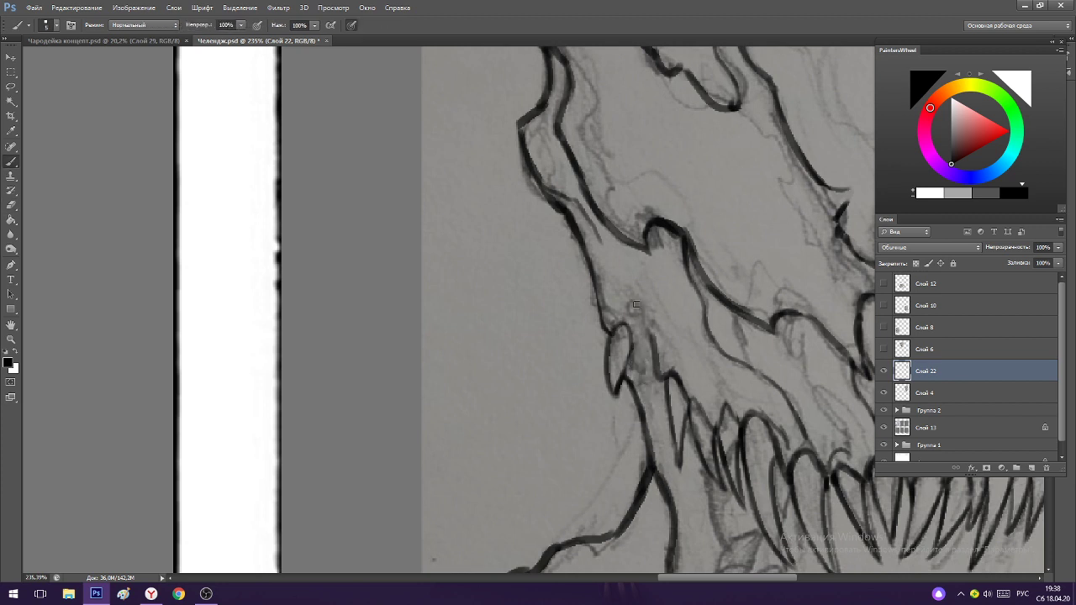
Thin and retrace the upper left jaw line around its junction with the shoulder line.
key("e")
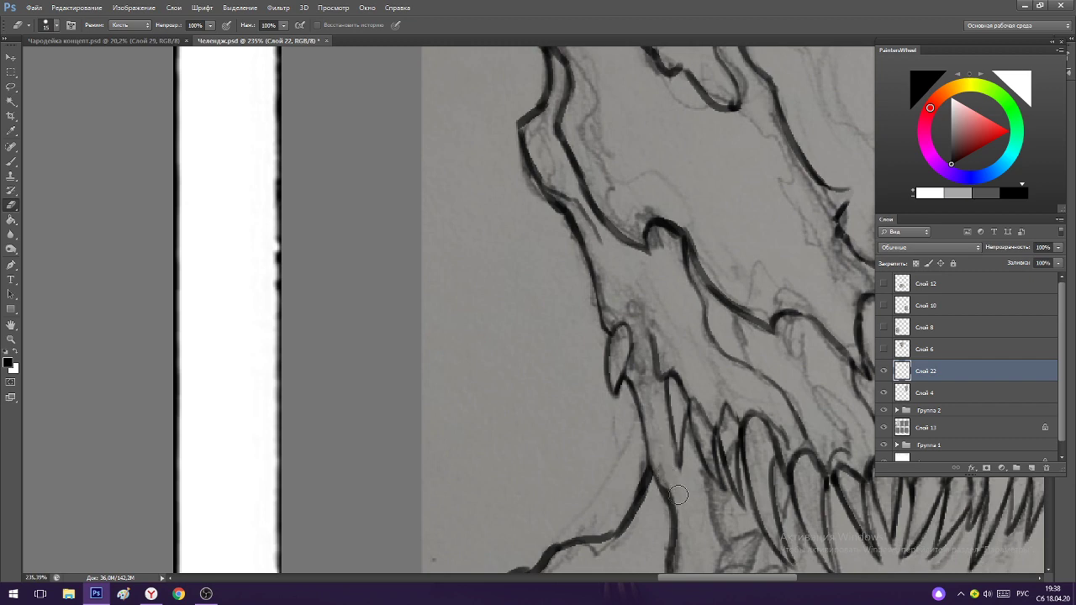
key("b")
left_click_drag(690, 407, 654, 369)
left_click_drag(670, 456, 672, 407)
mouse_move(685, 366)
left_mouse_down()
mouse_move(671, 395)
mouse_move(706, 497)
left_mouse_up()
scroll(670, 395, "up", 2)
Erase the rough inner edge of the middle left jaw line and retrace it smoothly.
key("e")
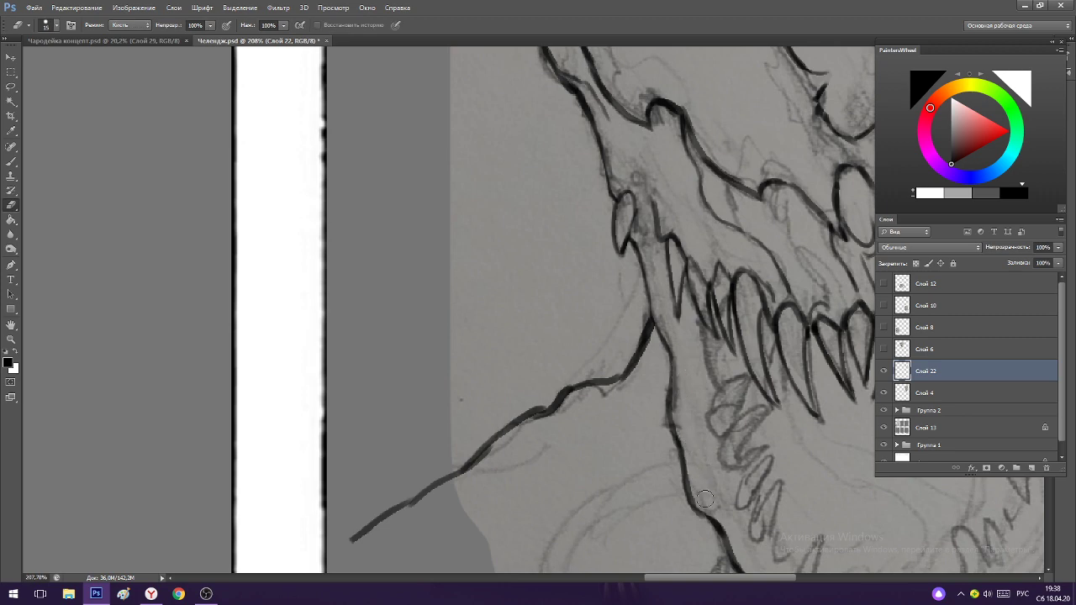
left_click_drag(690, 453, 703, 501)
key("b")
left_click_drag(689, 402, 639, 411)
scroll(768, 485, "up", 5)
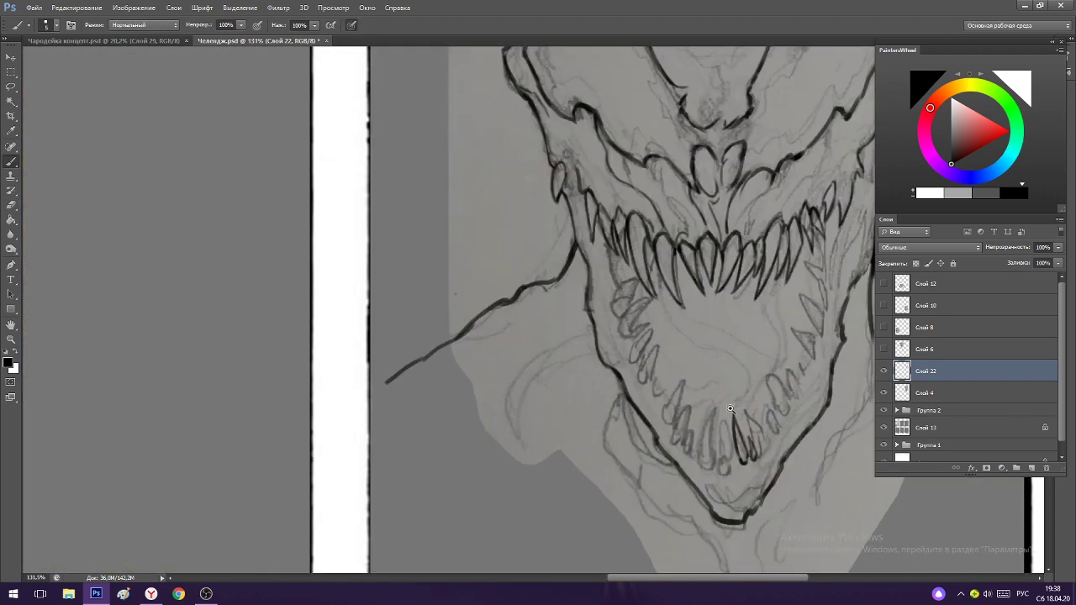
Trim the lower left jaw line's thick edges down toward the chin with the Eraser.
key("e")
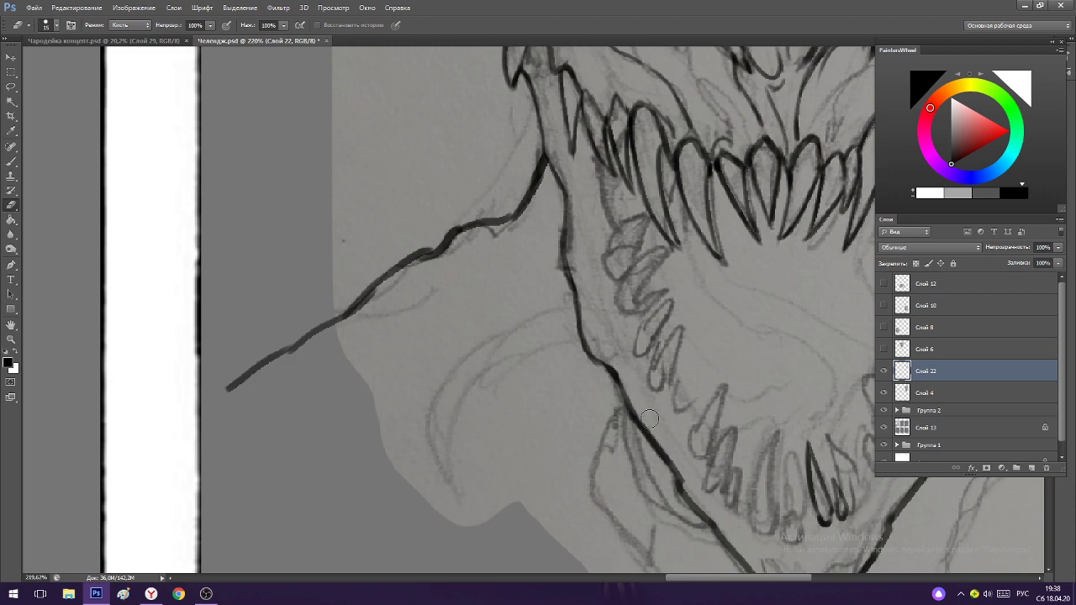
key("b")
scroll(706, 449, "down", 5)
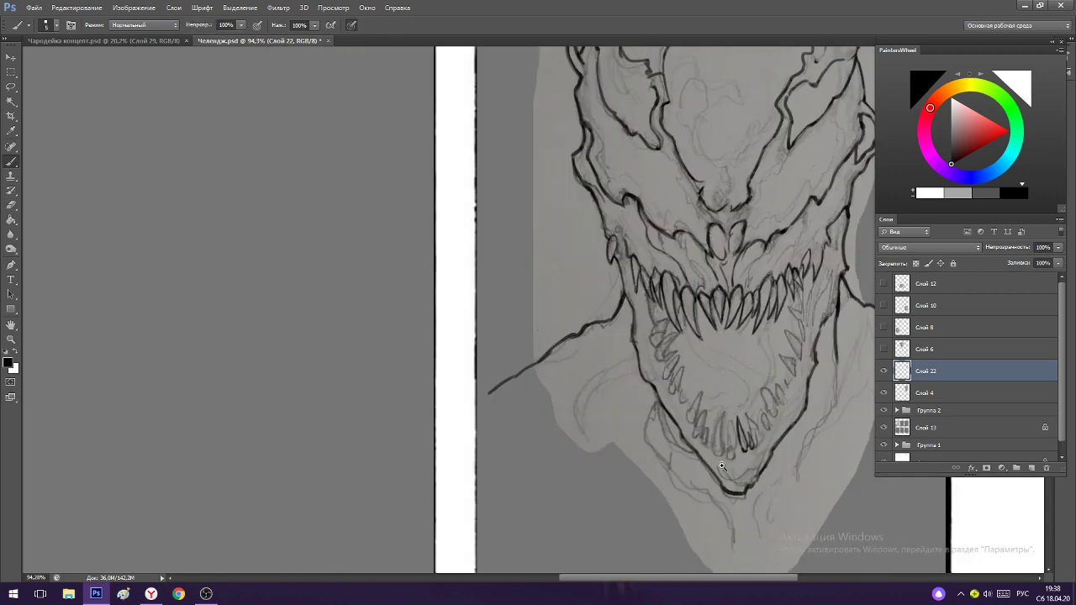
scroll(685, 420, "up", 6)
key("e")
mouse_move(589, 340)
left_mouse_down()
mouse_move(600, 371)
mouse_move(585, 353)
left_mouse_up()
mouse_move(651, 429)
left_mouse_down()
mouse_move(662, 449)
mouse_move(634, 391)
mouse_move(672, 425)
mouse_move(694, 429)
mouse_move(719, 409)
left_mouse_up()
key("b")
Clean up the jagged line where the chin tip turns into the right side of the jaw.
scroll(758, 384, "down", 4)
scroll(758, 384, "up", 4)
key("e")
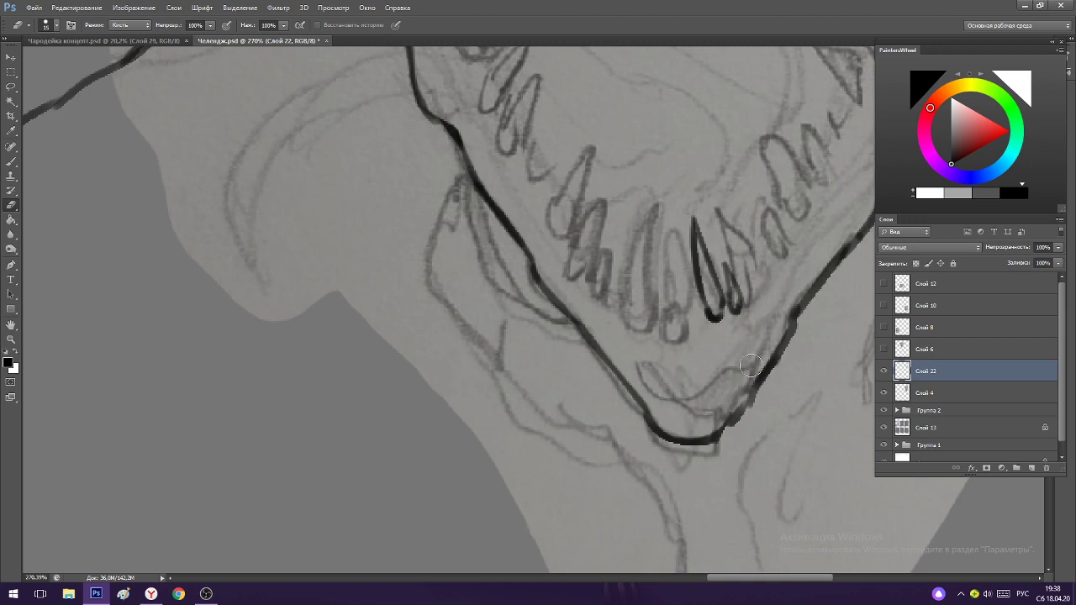
key("b")
scroll(723, 283, "down", 5)
scroll(723, 283, "up", 5)
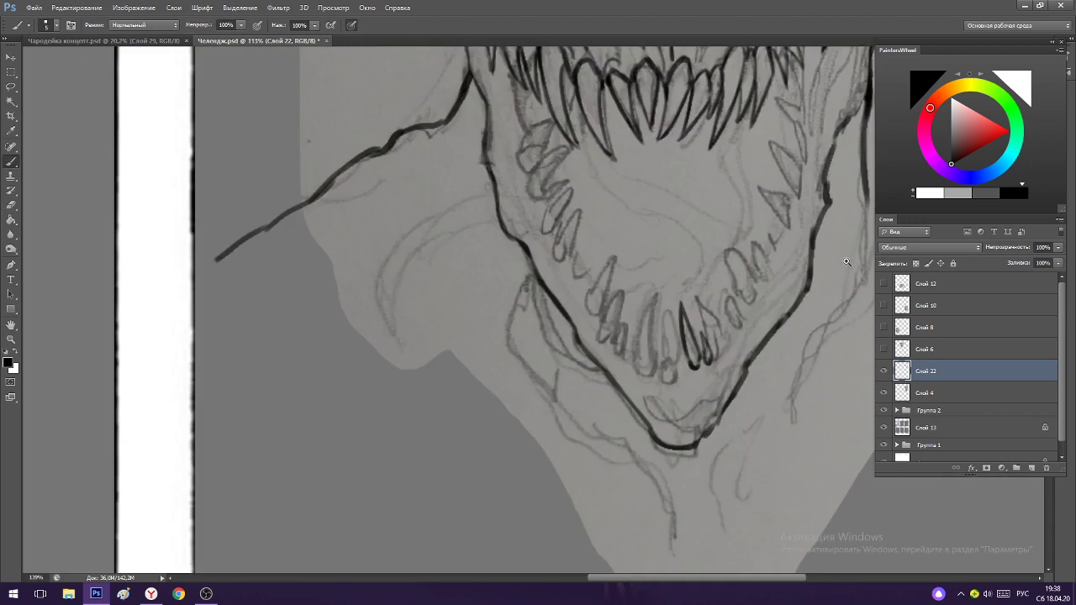
Thin and smooth the lower right jaw line between the chin and the bump halfway up.
key("e")
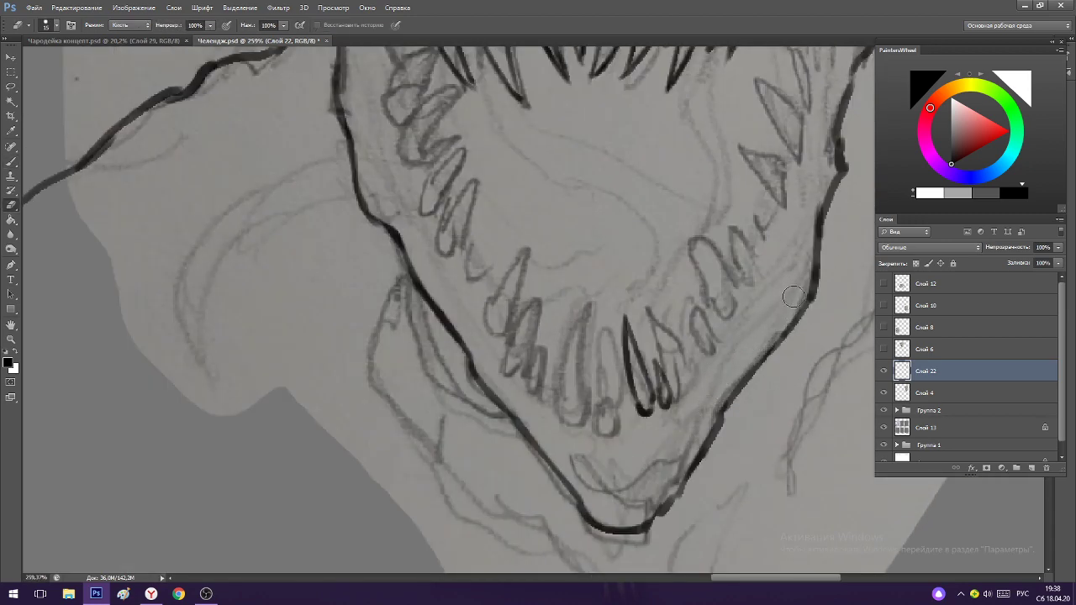
key("b")
scroll(837, 134, "down", 5)
scroll(837, 135, "up", 5)
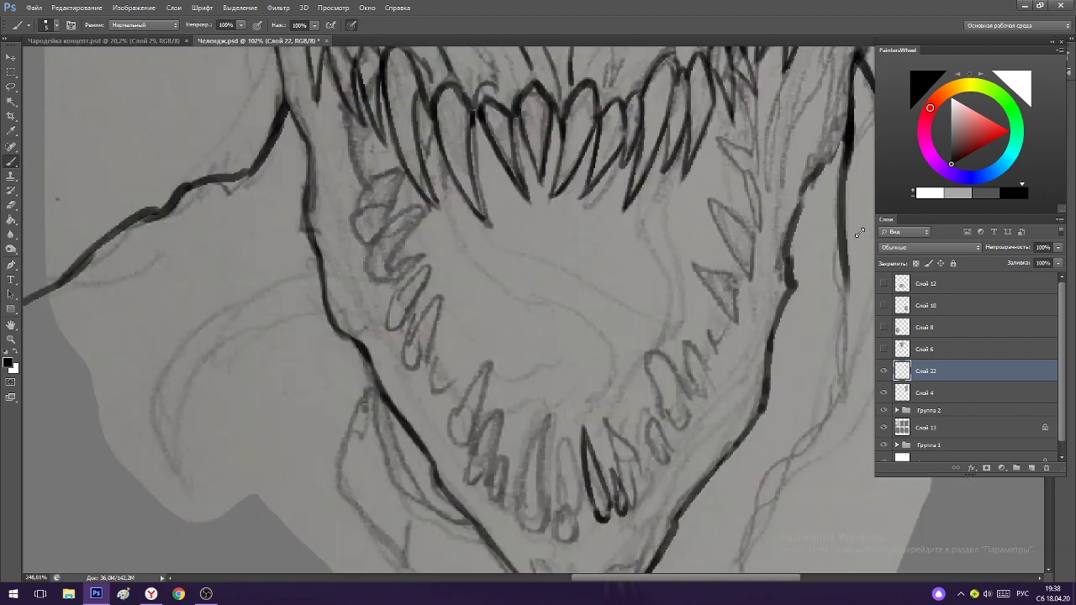
key("e")
key("b")
scroll(826, 296, "down", 5)
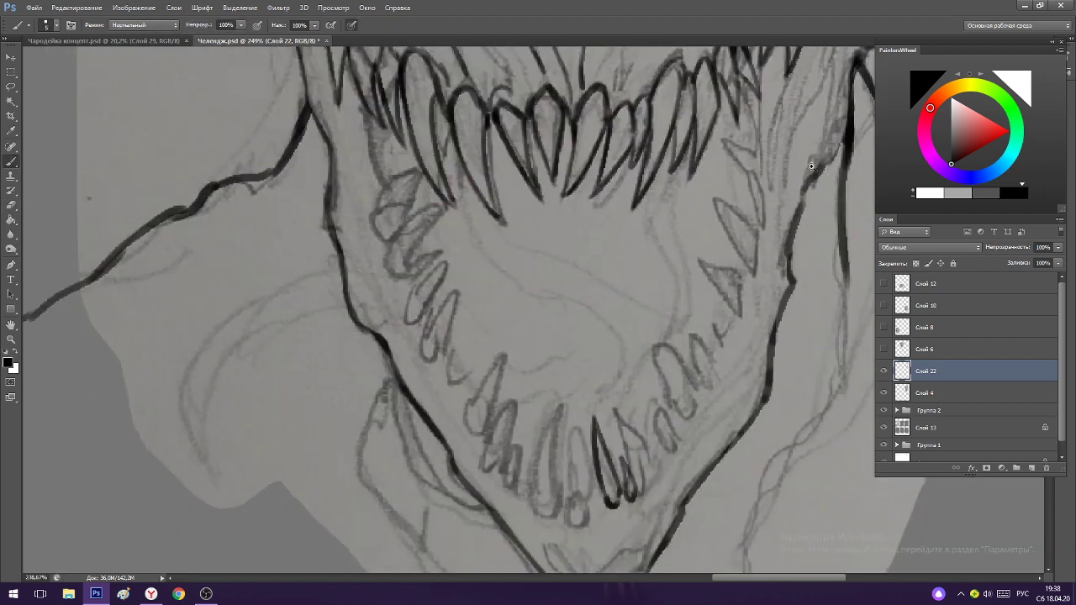
Retrace the upper right jaw line where it meets the neck and trim the bump below it.
scroll(838, 130, "up", 5)
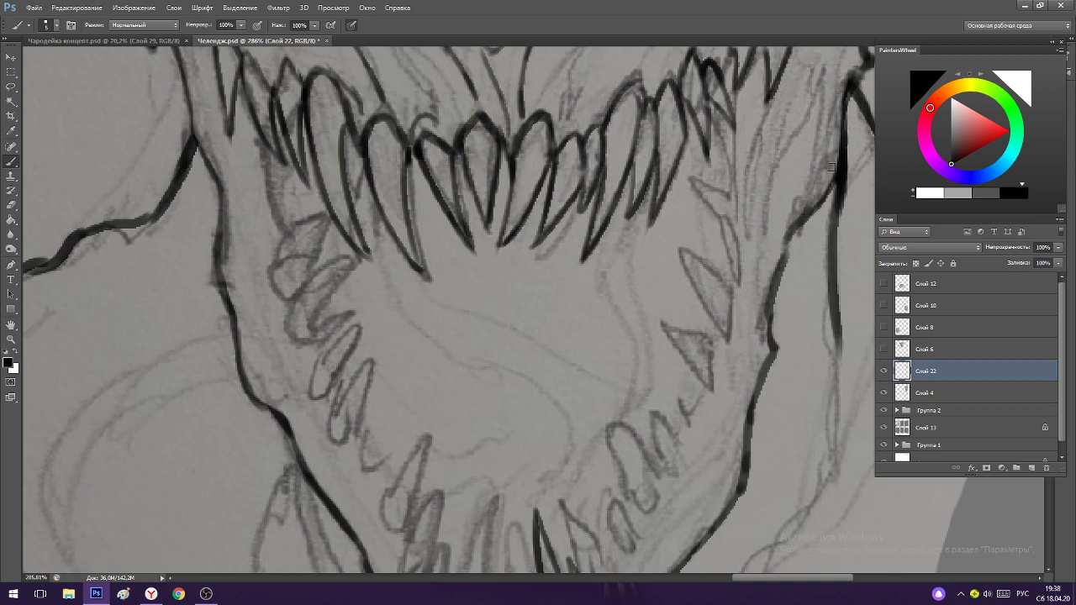
left_click_drag(837, 163, 786, 236)
scroll(780, 246, "down", 3)
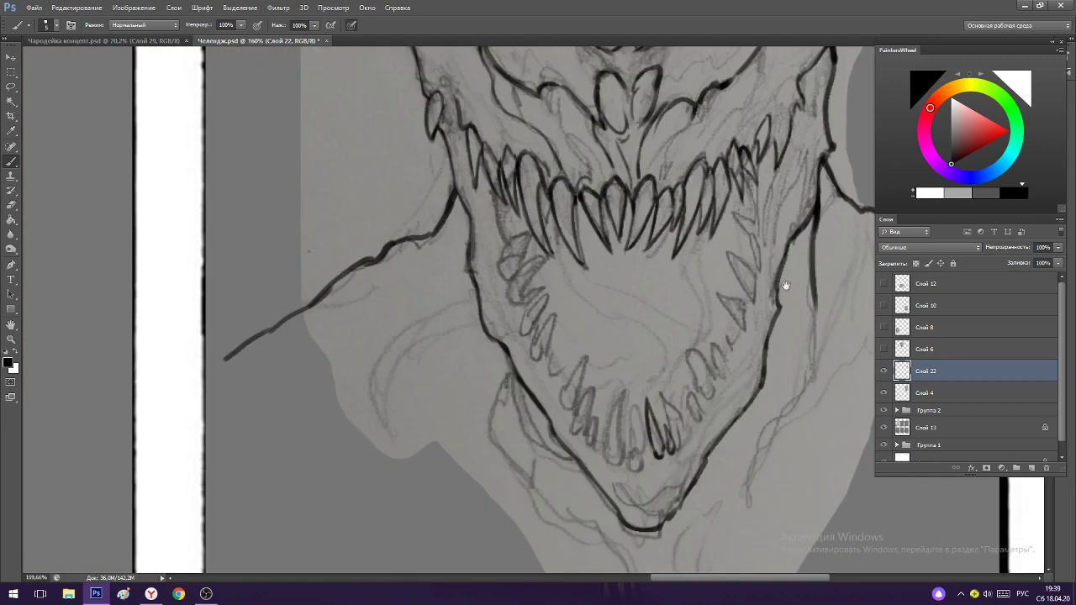
scroll(785, 286, "up", 1)
key("e")
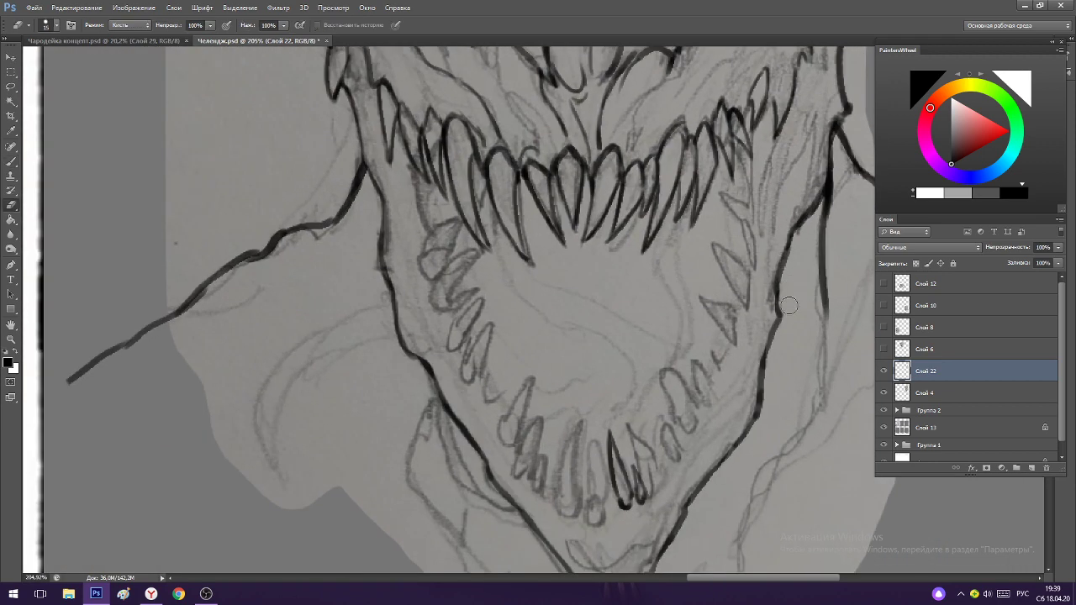
key("b")
scroll(765, 290, "down", 2)
Thin the left neck line between the jaw junction and the start of the shoulder.
scroll(558, 208, "up", 3)
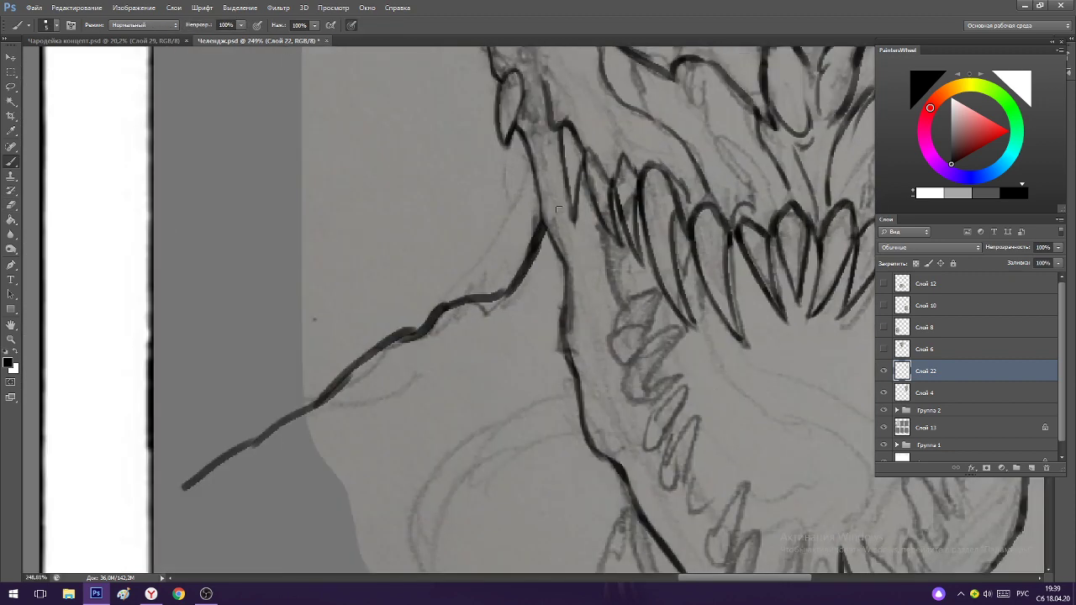
key("e")
mouse_move(548, 232)
left_mouse_down()
mouse_move(529, 273)
mouse_move(543, 235)
left_mouse_up()
key("b")
left_click_drag(531, 247, 499, 295)
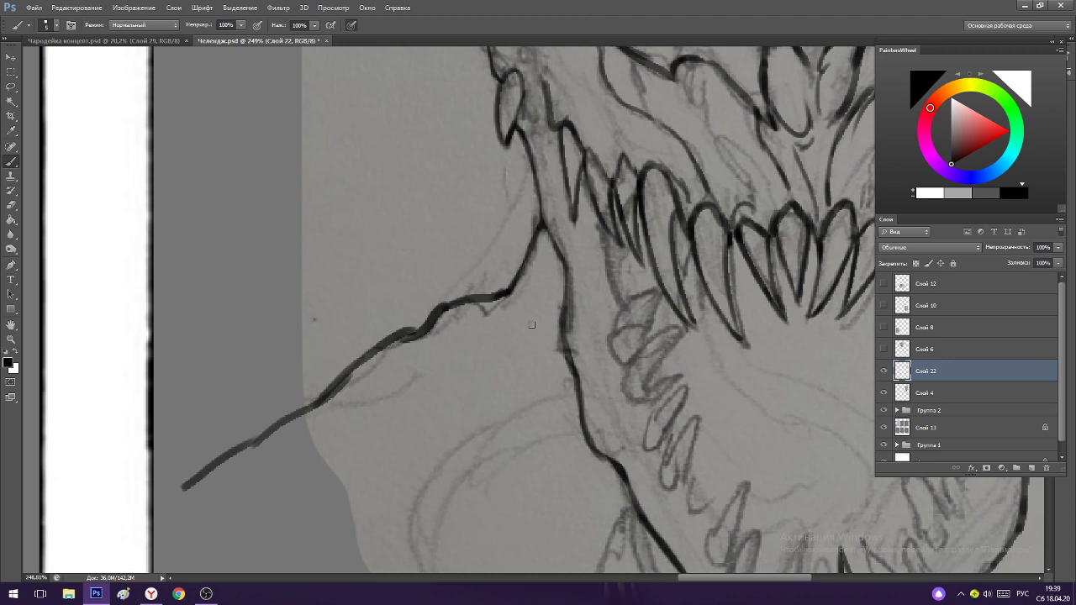
Refine the left shoulder line beyond the neck, trimming its thick wavy section to a thinner stroke.
left_click_drag(536, 331, 458, 338)
mouse_move(455, 340)
left_mouse_down()
mouse_move(528, 331)
mouse_move(575, 300)
mouse_move(608, 304)
mouse_move(607, 204)
mouse_move(706, 210)
left_mouse_up()
key("e")
key("b")
scroll(594, 238, "up", 2)
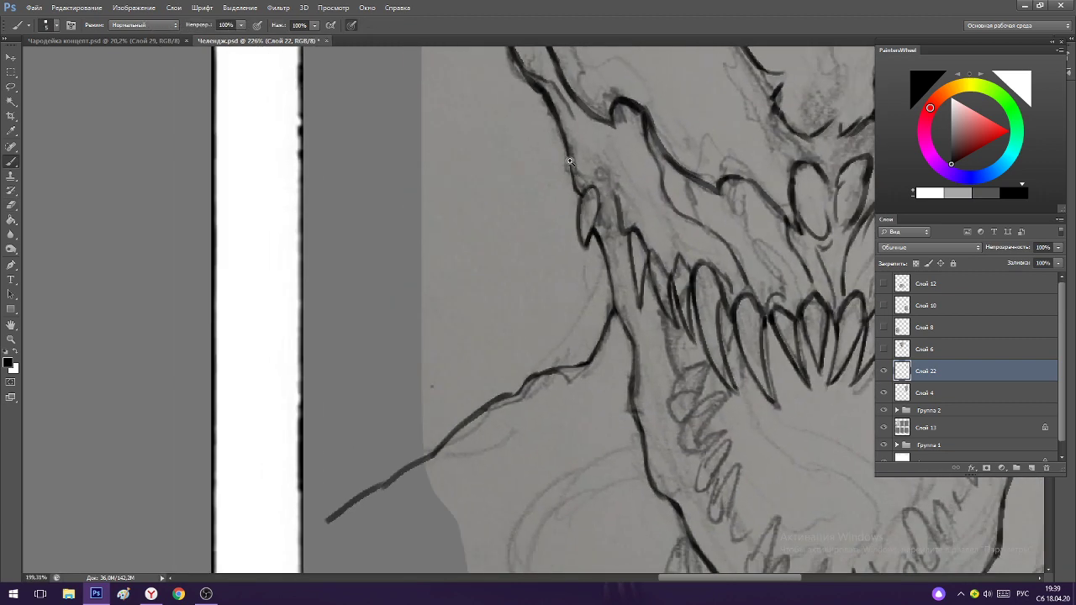
Draw a small circle just above the drop-shaped fang at the left mouth corner.
left_click_drag(613, 228, 607, 238)
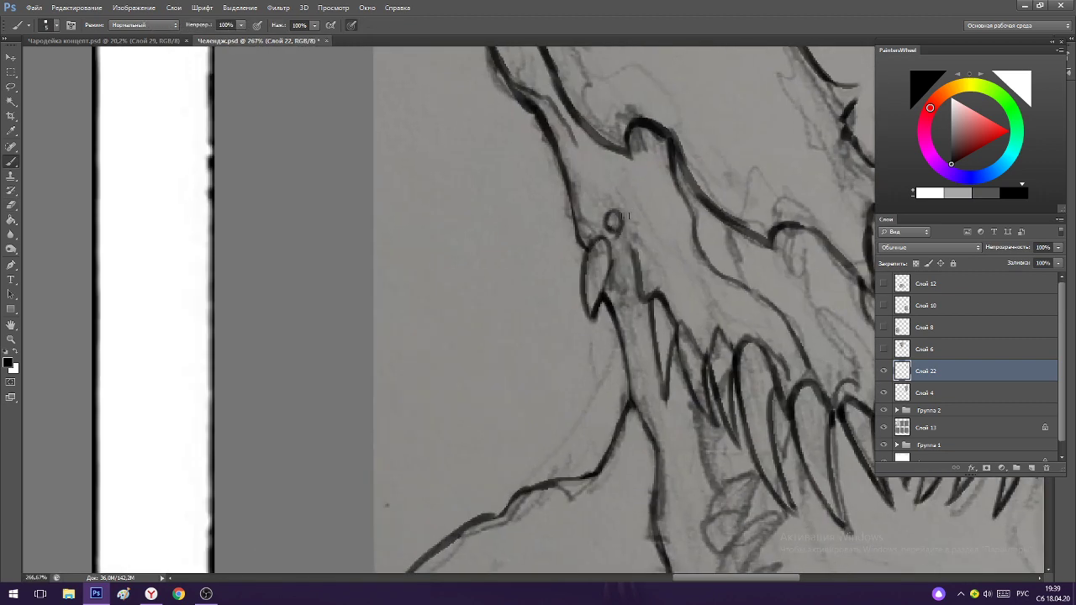
scroll(627, 217, "down", 3)
scroll(630, 222, "up", 2)
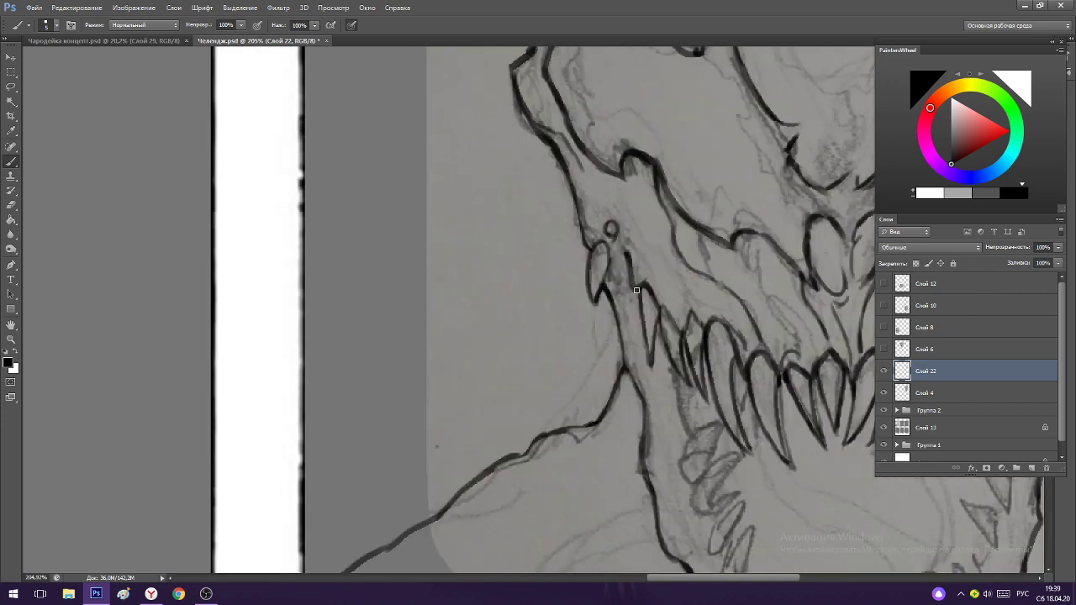
Trace a thin line from beside the small circle diagonally down the left cheek toward the upper teeth.
scroll(643, 295, "down", 2)
scroll(648, 296, "up", 3)
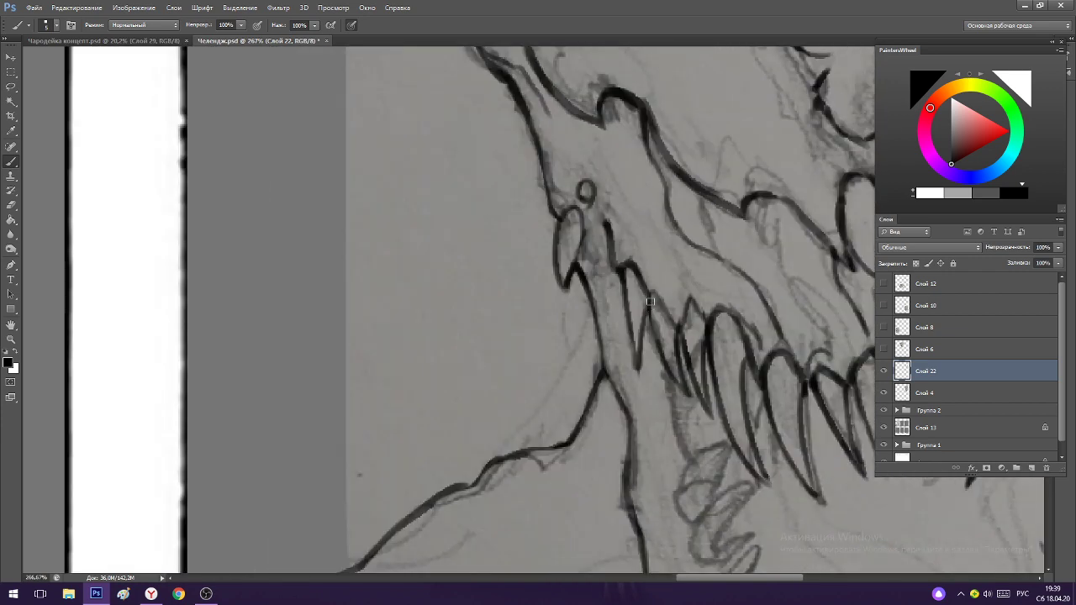
scroll(664, 297, "down", 2)
scroll(662, 294, "up", 2)
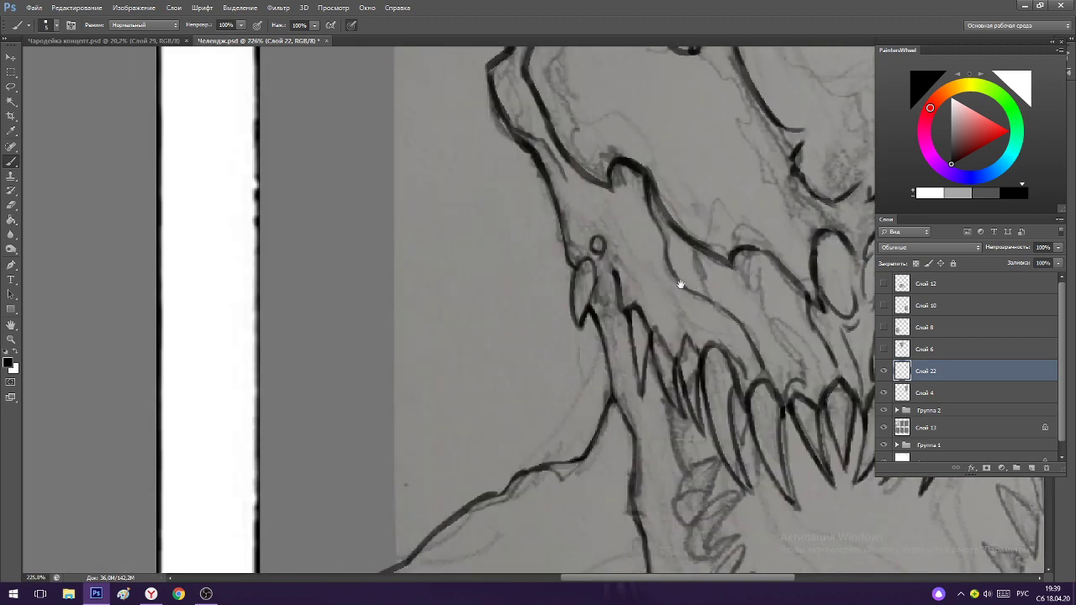
left_click_drag(632, 265, 685, 334)
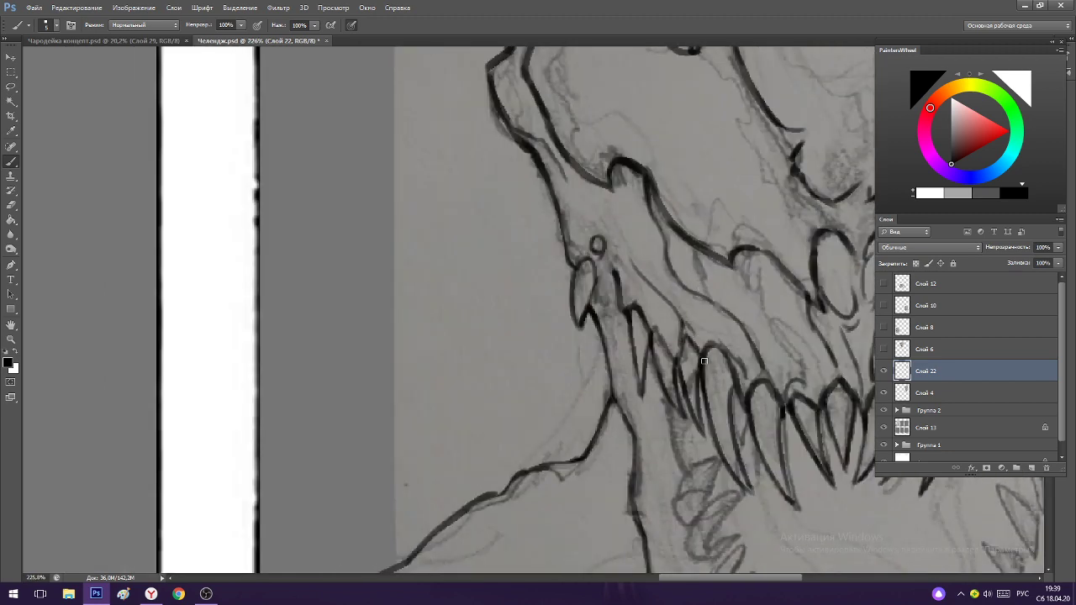
Erase the thick section of the right cheek marking near the nose and retrace it with a small sharp hump.
scroll(686, 335, "down", 2)
scroll(746, 248, "up", 2)
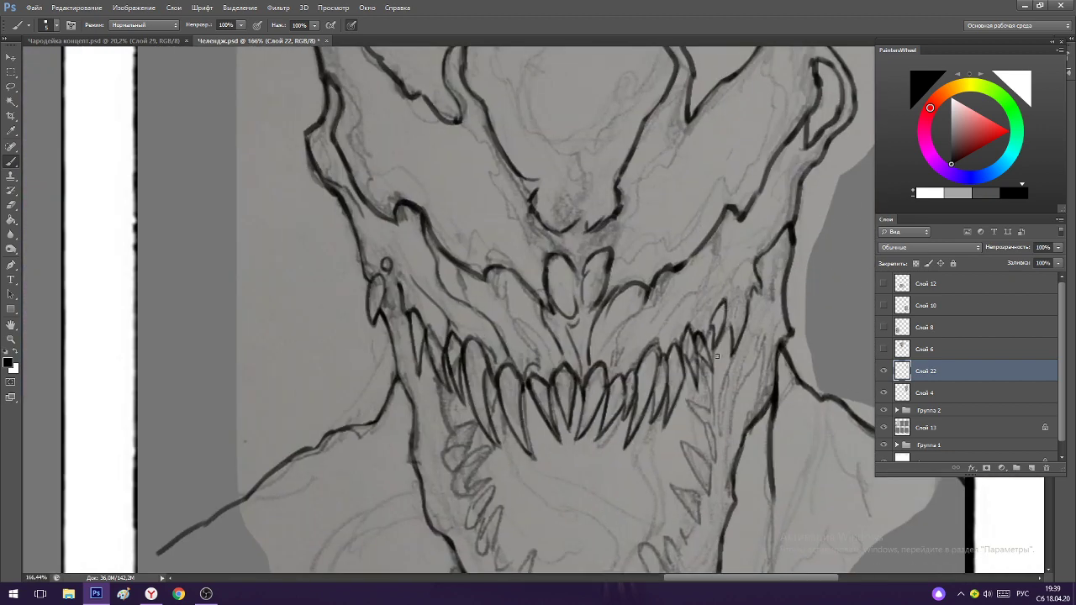
scroll(728, 363, "down", 1)
scroll(685, 121, "up", 2)
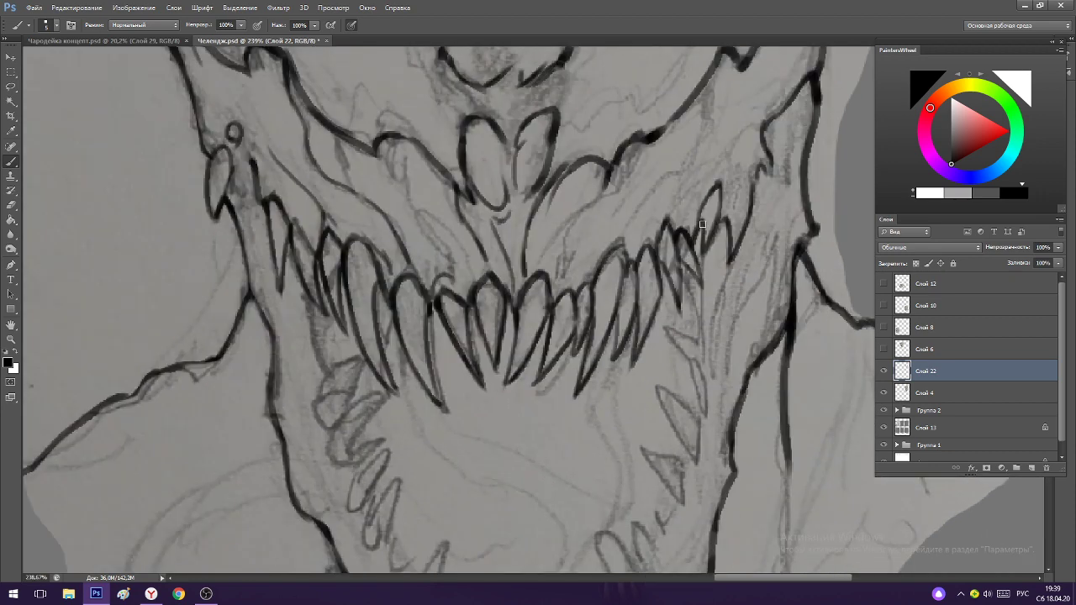
scroll(703, 222, "down", 2)
scroll(704, 174, "up", 1)
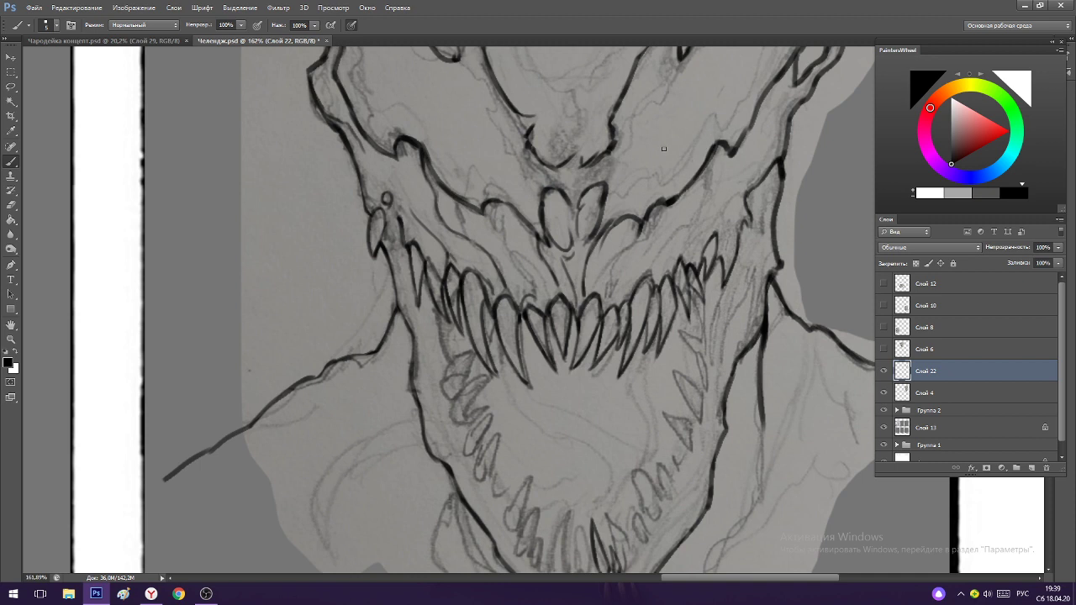
scroll(663, 149, "up", 1)
key("e")
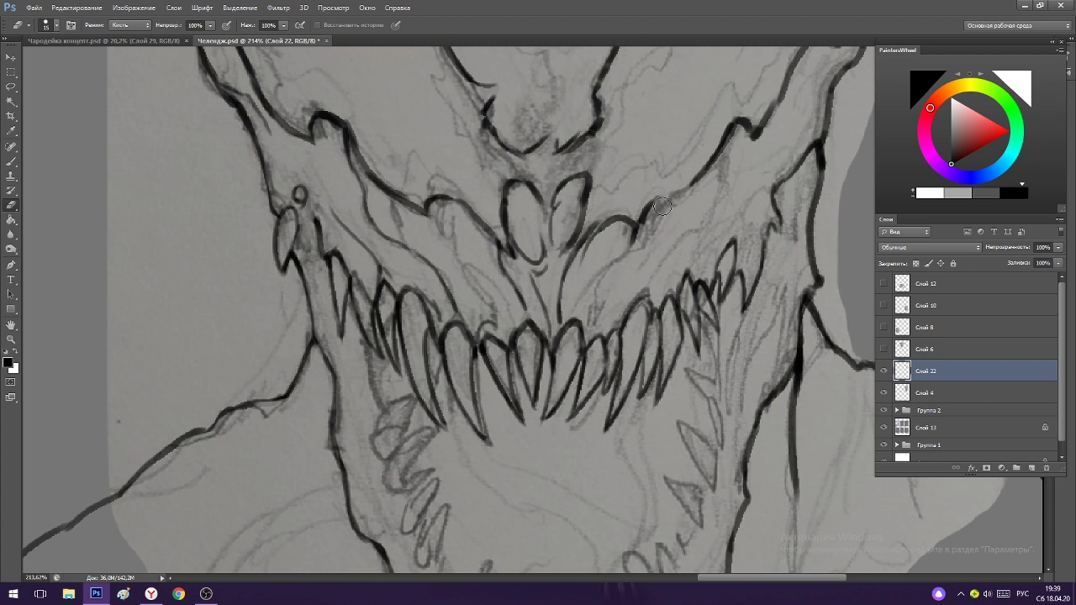
key("b")
key("e")
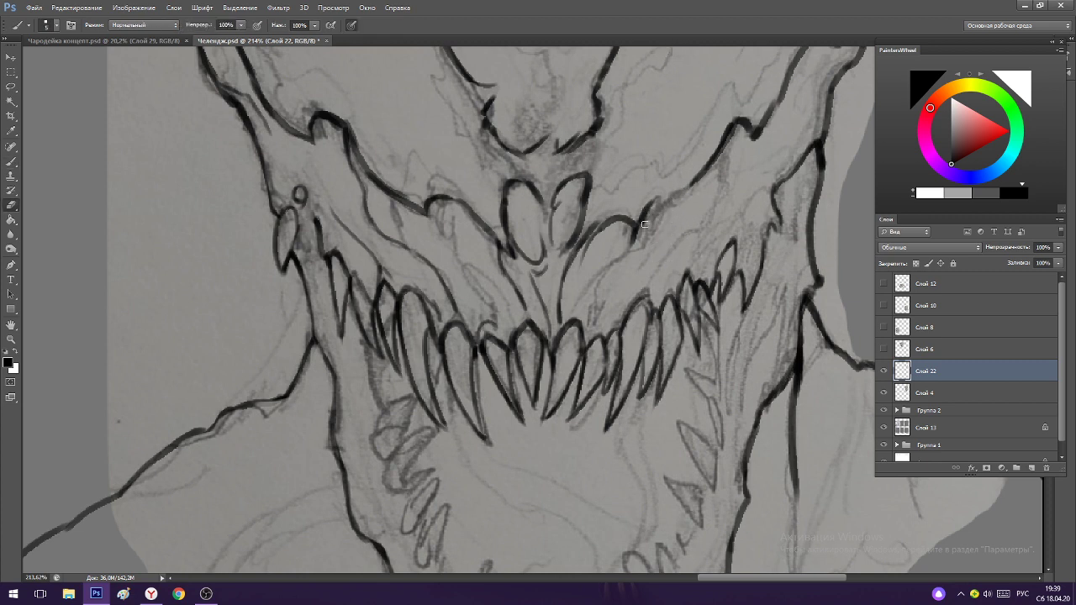
key("b")
key("e")
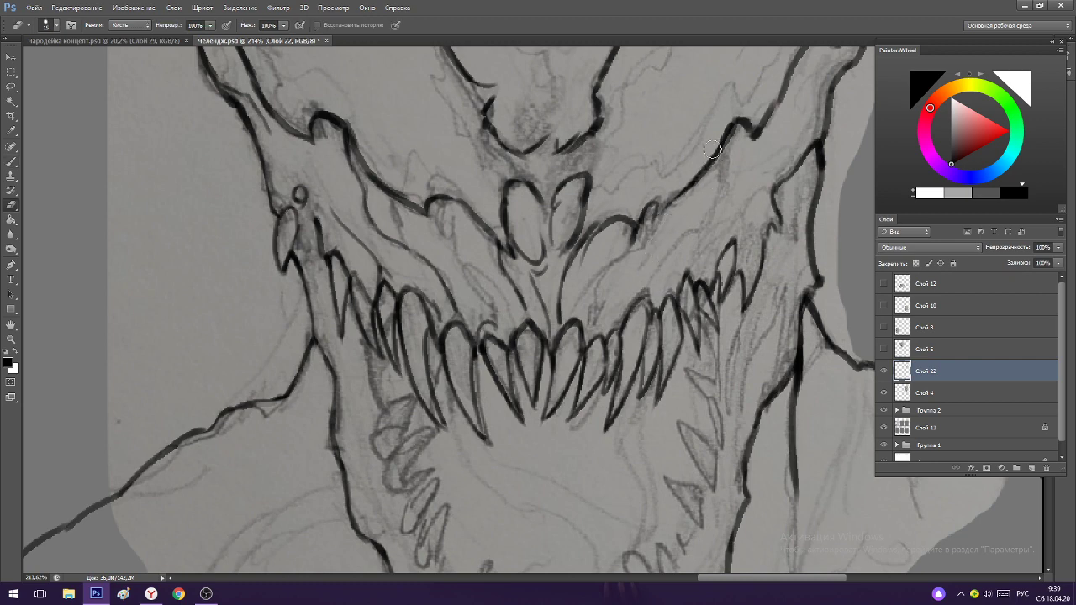
key("b")
Trim the underside of the notch in the right cheek marking's upper part.
scroll(714, 199, "down", 3)
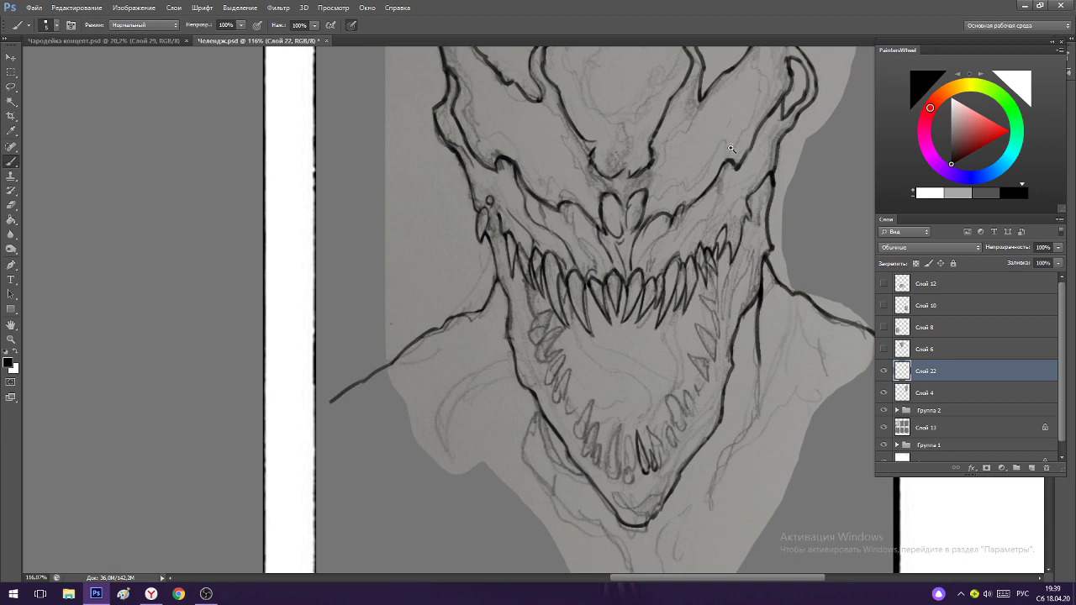
scroll(730, 148, "up", 4)
key("e")
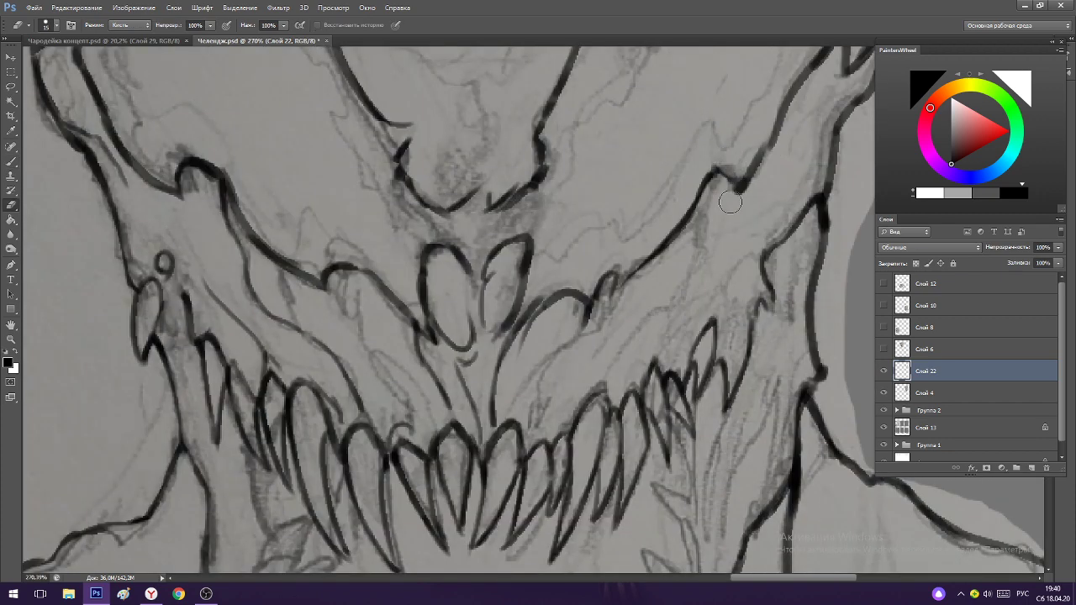
key("b")
scroll(739, 147, "down", 4)
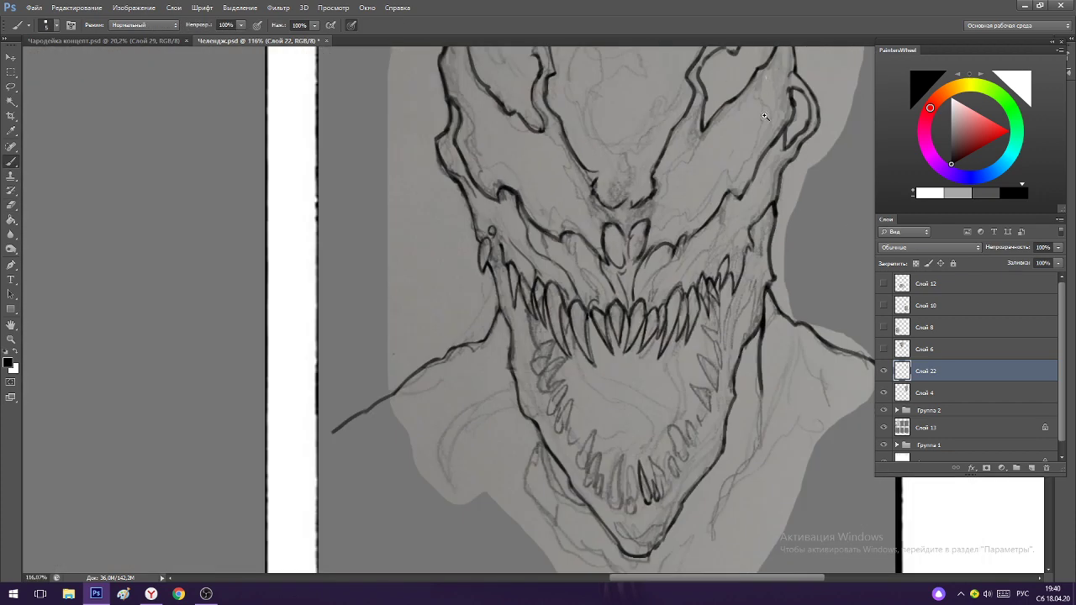
Erase the notch section of the right cheek marking and taper the end of its upper line.
scroll(764, 116, "up", 4)
key("e")
key("b")
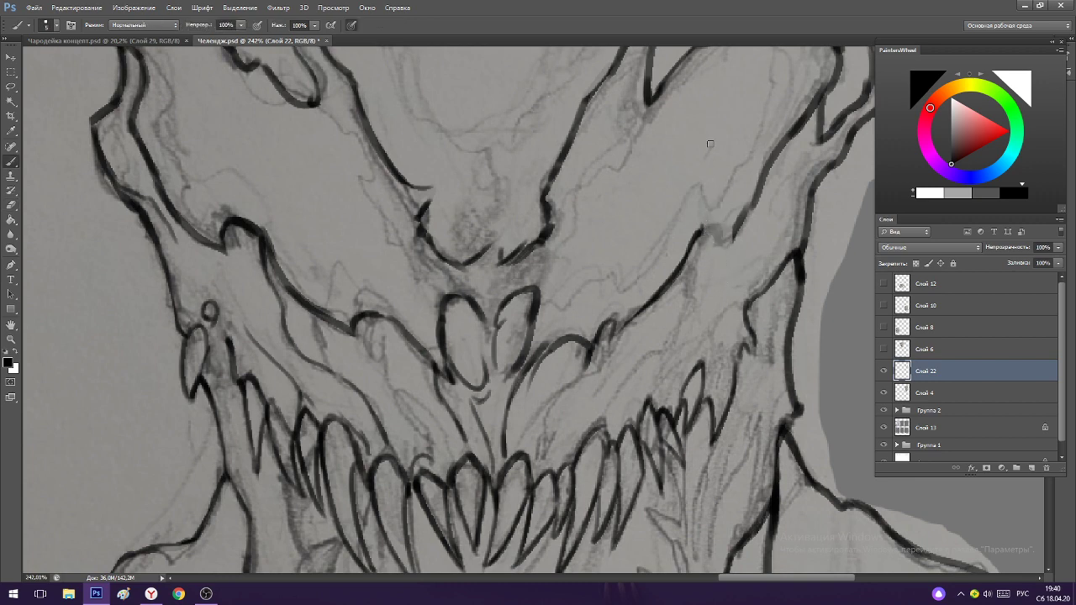
key("e")
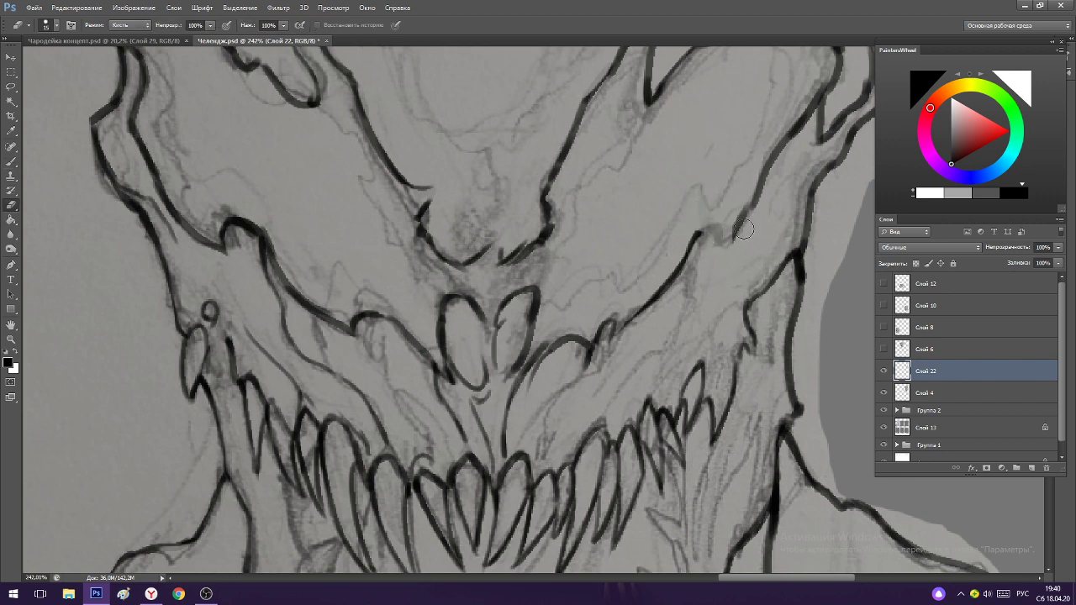
scroll(744, 229, "down", 3)
scroll(782, 168, "up", 4)
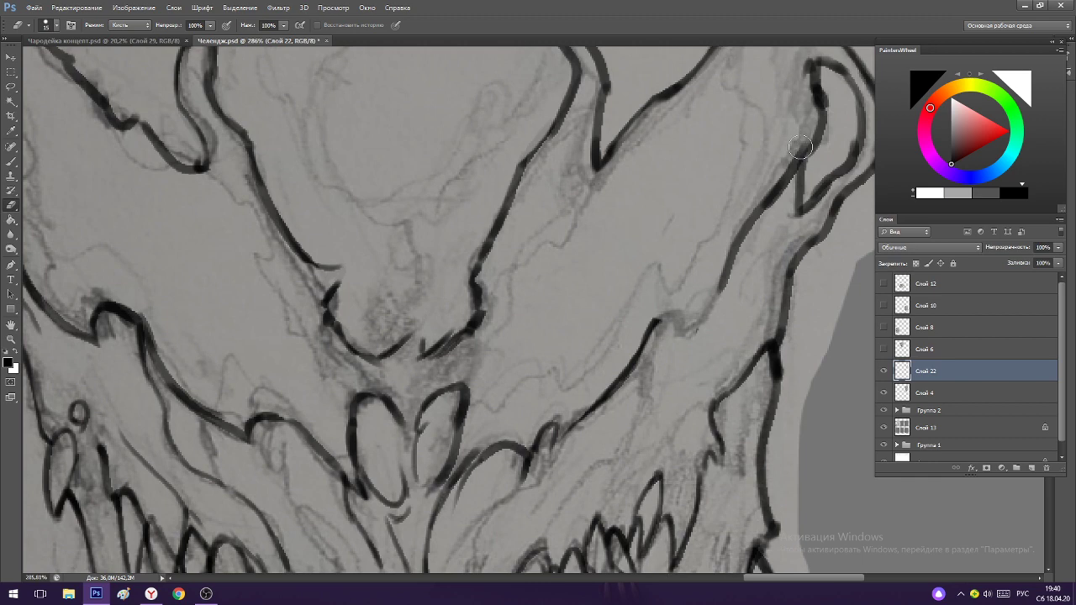
Thin the outline of the right eye along its lower edge and inner pointed corner with the eraser.
scroll(737, 129, "down", 1)
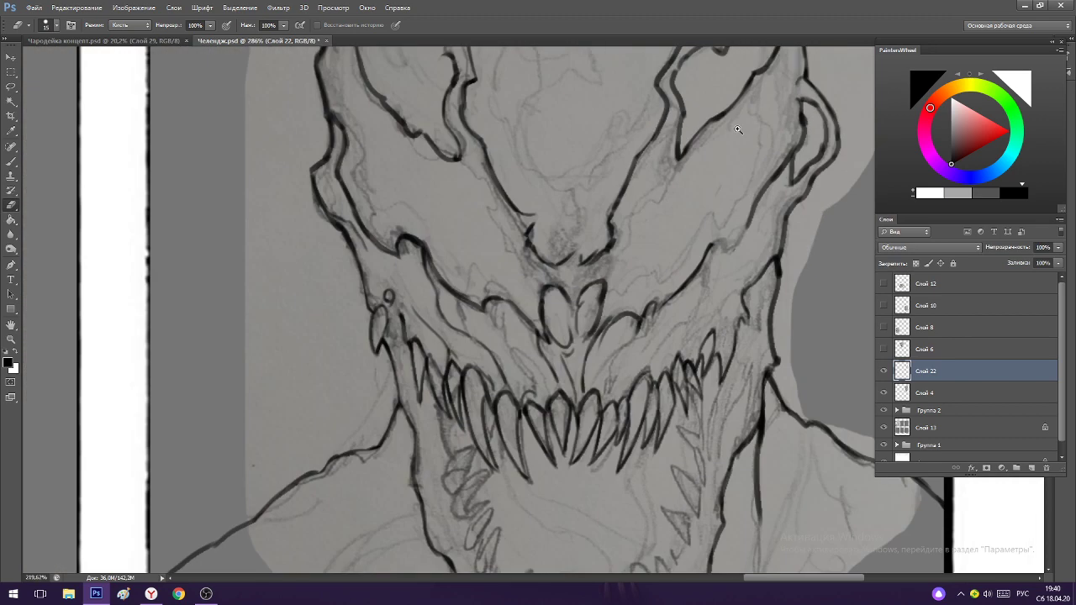
scroll(737, 129, "down", 1)
scroll(736, 193, "up", 3)
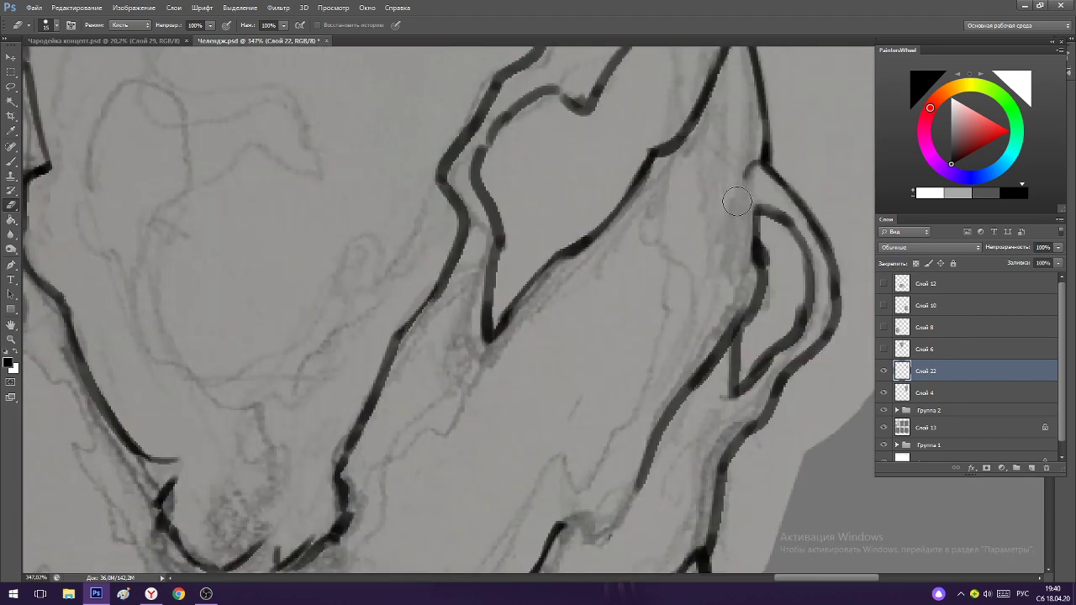
scroll(660, 161, "down", 2)
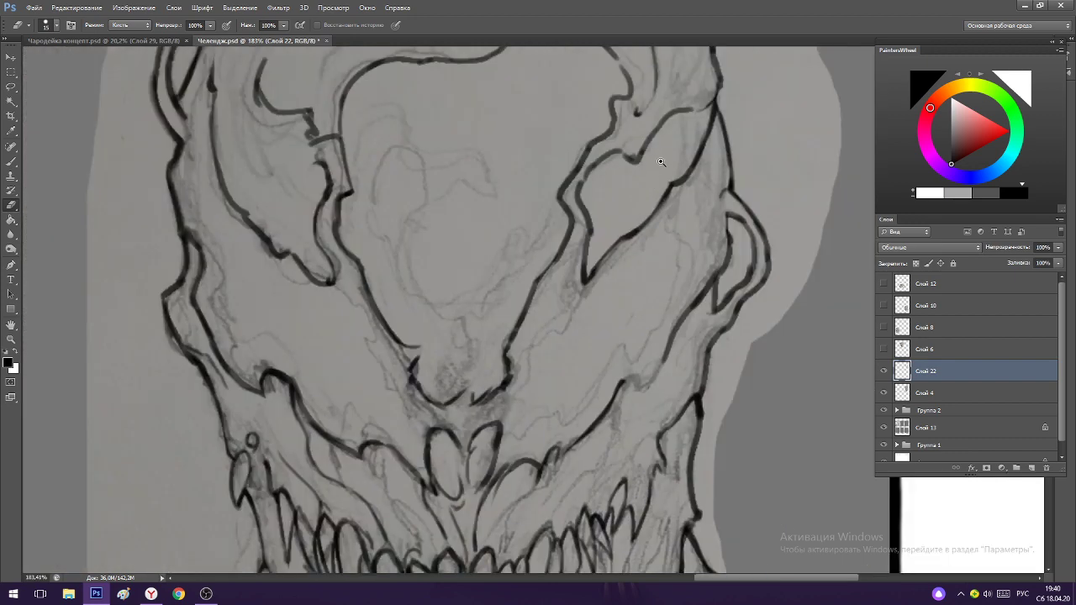
scroll(661, 162, "up", 2)
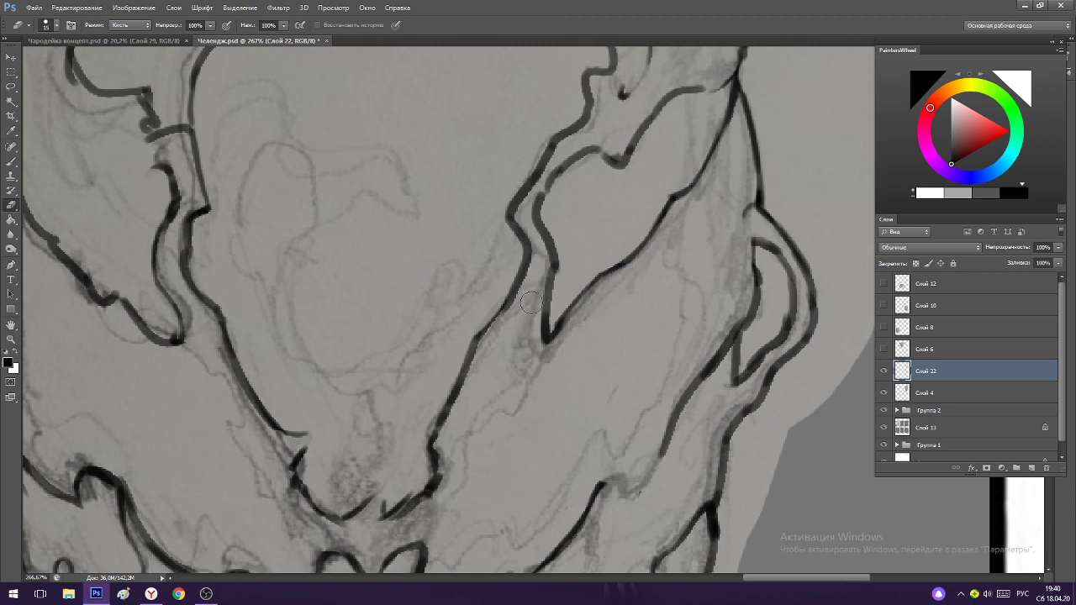
left_click_drag(542, 262, 531, 392)
left_click_drag(531, 288, 543, 416)
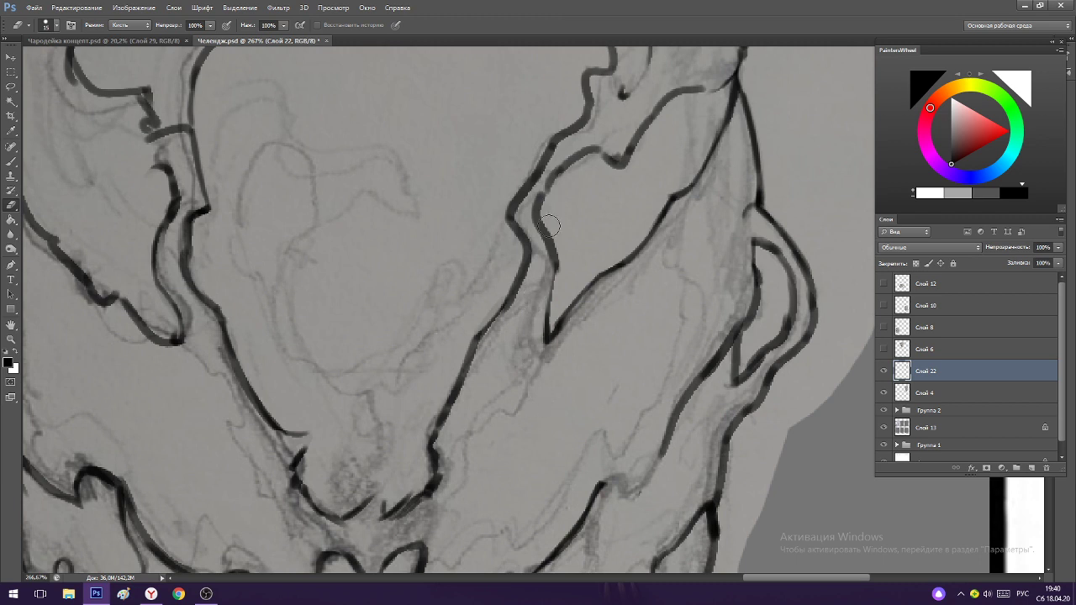
Bridge the gap in the right cheek marking with a narrow rounded hump.
key("b")
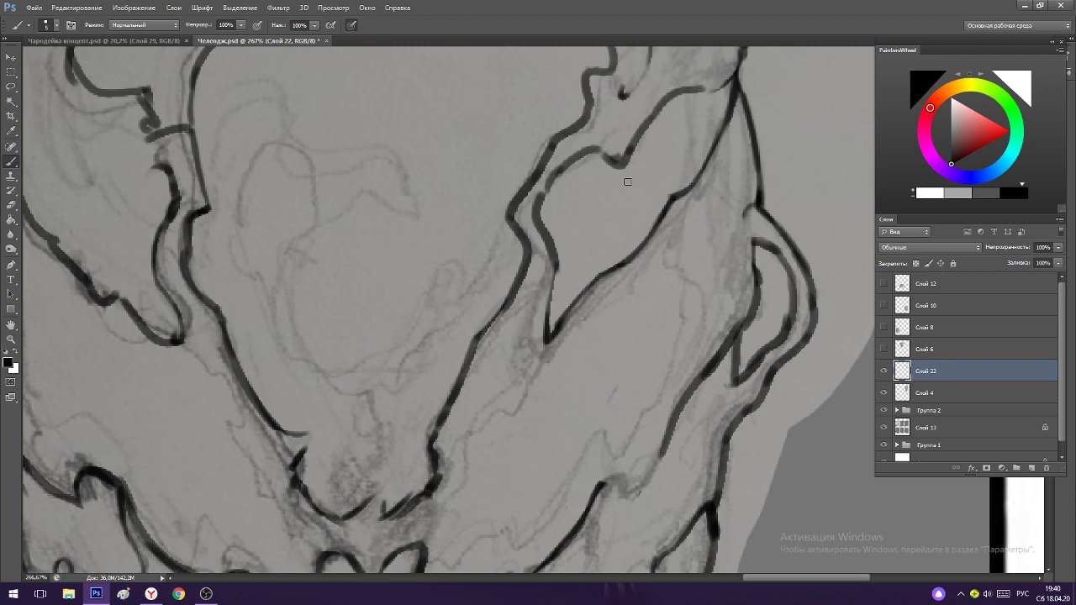
left_click_drag(663, 267, 634, 249)
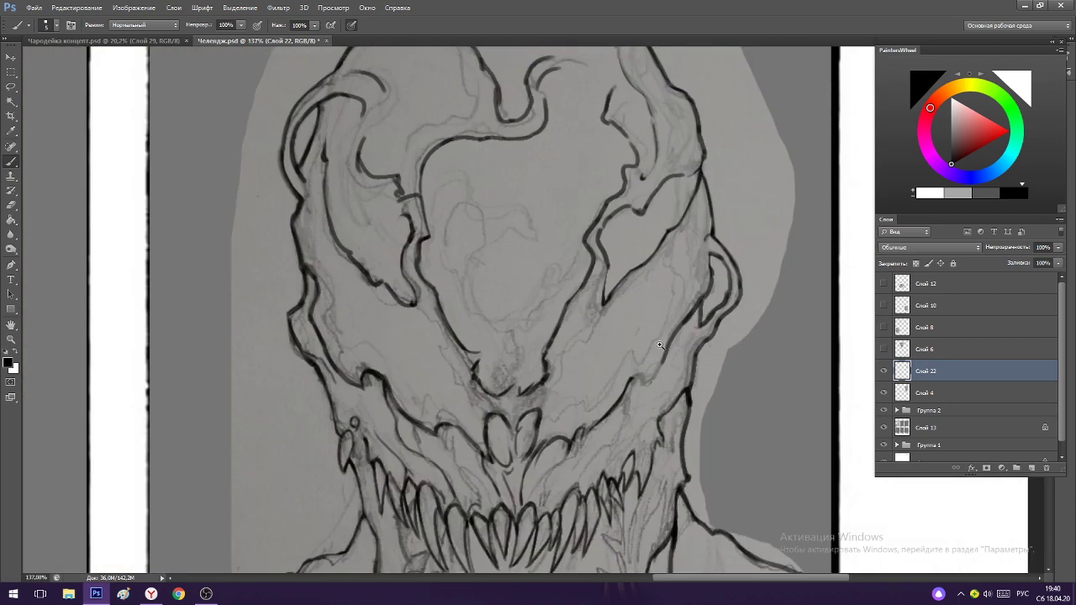
scroll(650, 398, "up", 3)
mouse_move(626, 353)
left_mouse_down()
mouse_move(635, 402)
mouse_move(681, 307)
left_mouse_up()
scroll(689, 175, "down", 3)
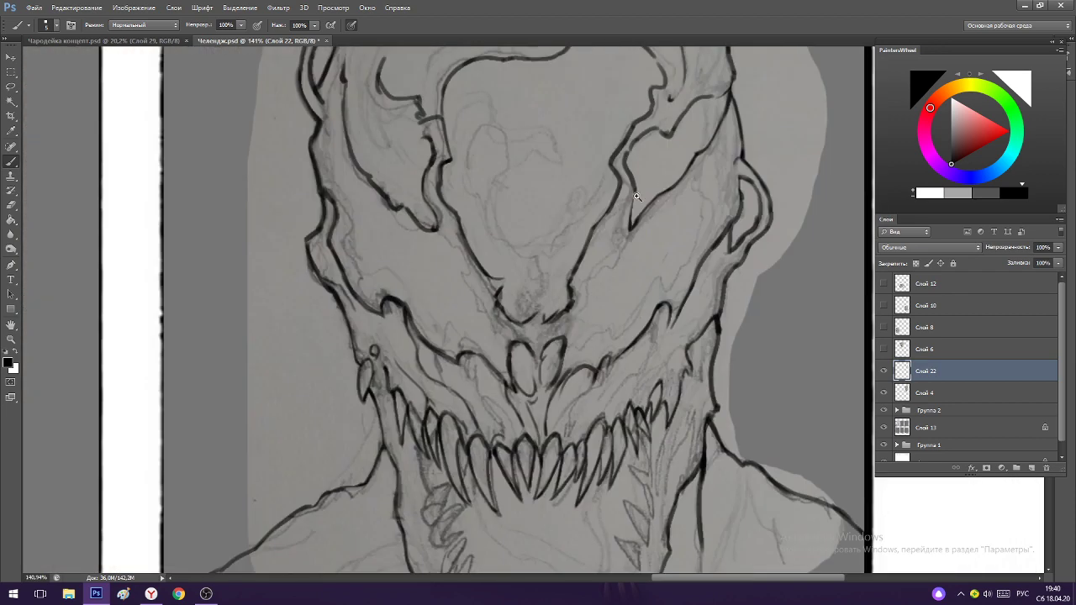
Clean up the right edge of the nose tip and retrace it as a short curved line.
scroll(636, 196, "up", 2)
scroll(637, 195, "down", 3)
scroll(641, 175, "up", 3)
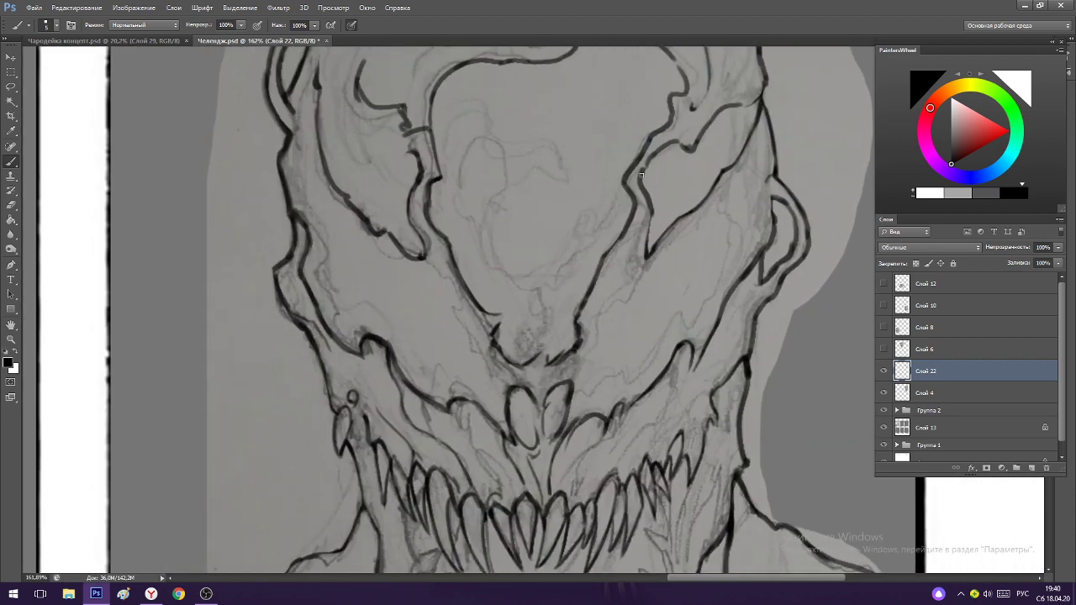
scroll(640, 175, "down", 5)
scroll(692, 428, "up", 1)
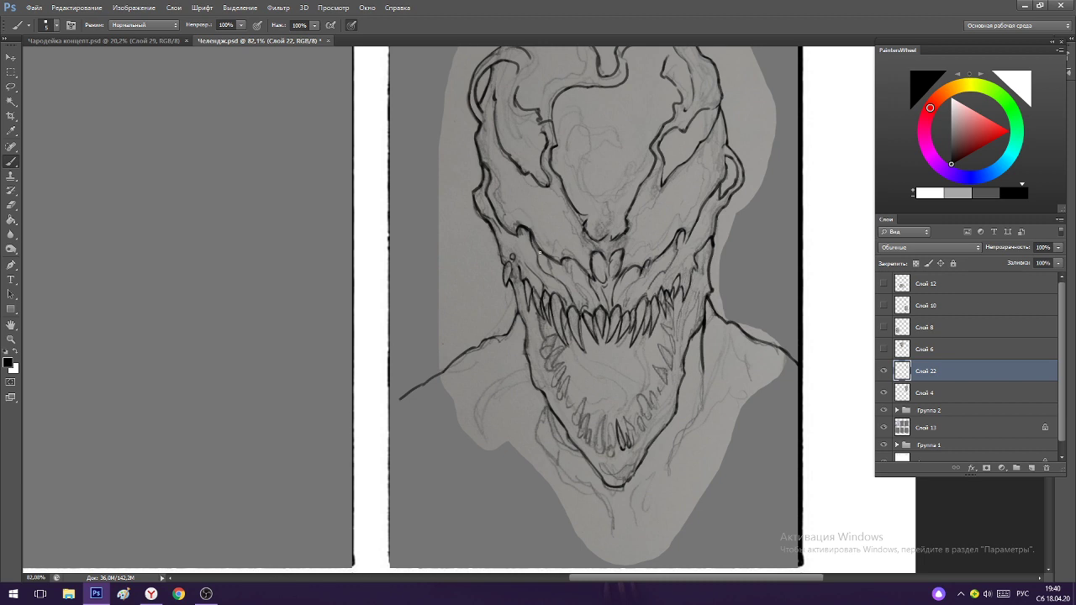
scroll(539, 250, "up", 2)
key("e")
key("b")
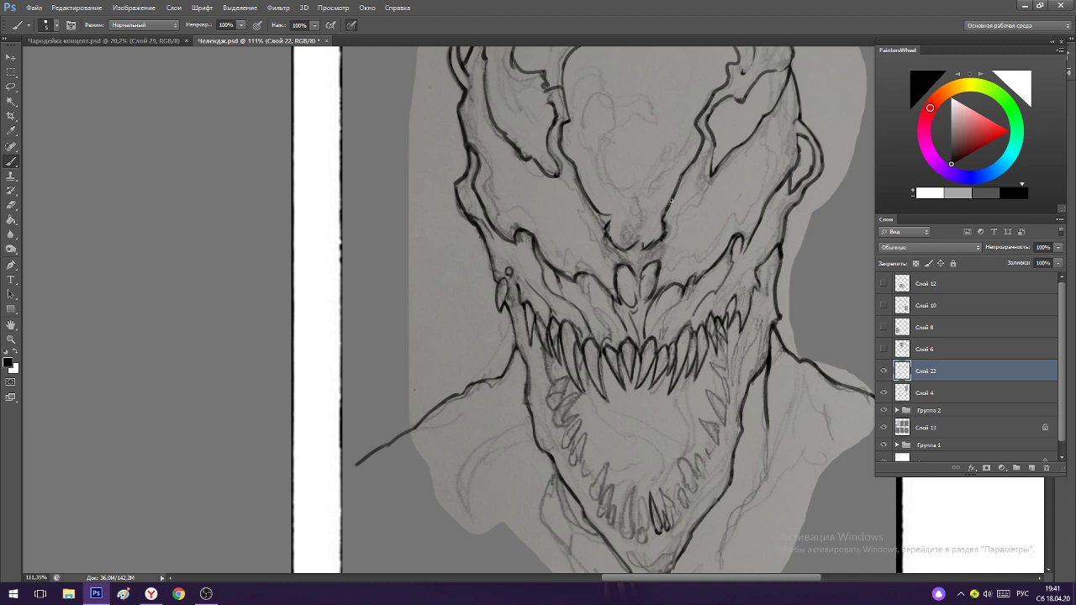
left_click_drag(663, 262, 622, 262)
left_click_drag(625, 189, 672, 194)
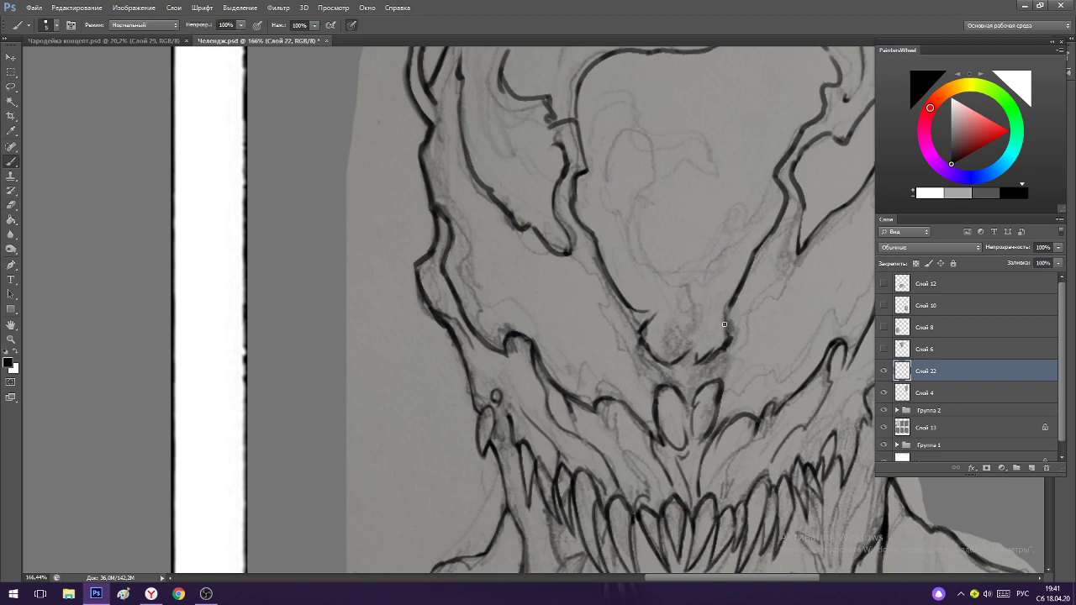
Outline two narrow pointed teeth on the right side of the lower jaw row.
scroll(702, 307, "down", 2)
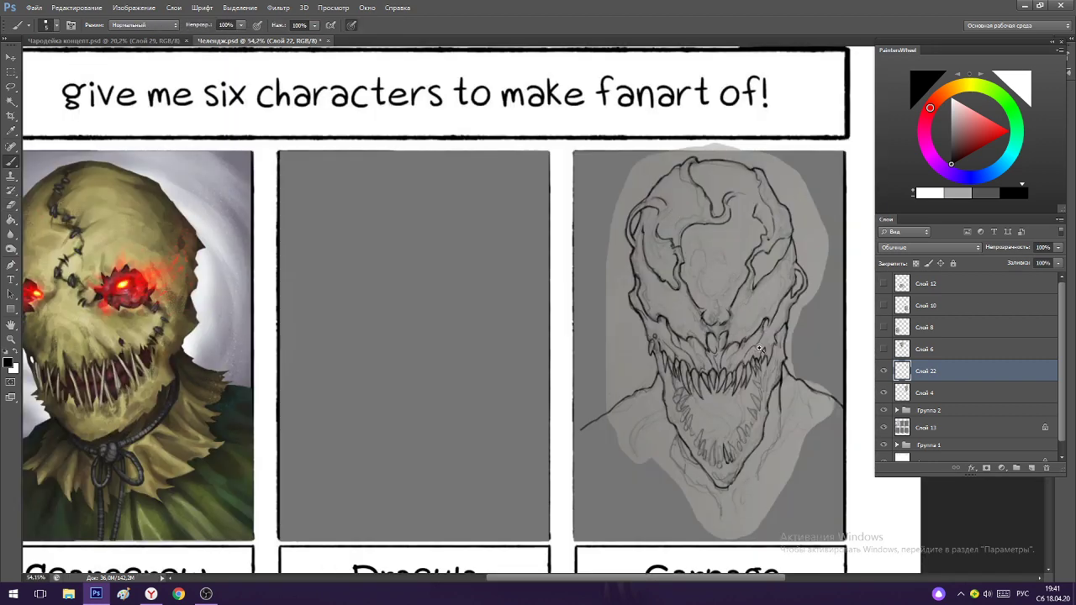
left_click_drag(682, 273, 640, 273)
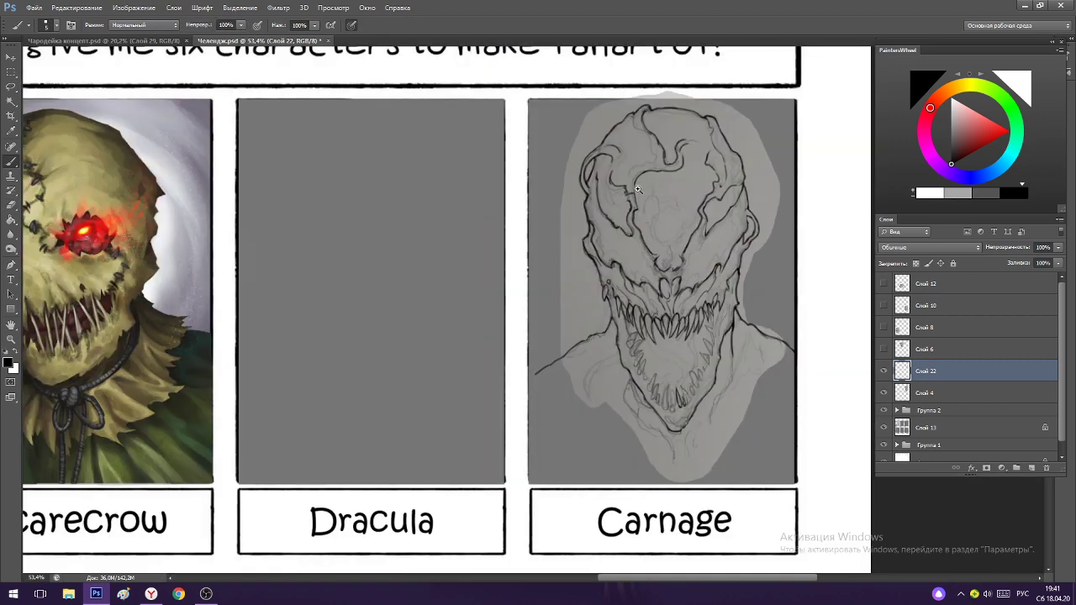
left_click_drag(629, 150, 652, 182)
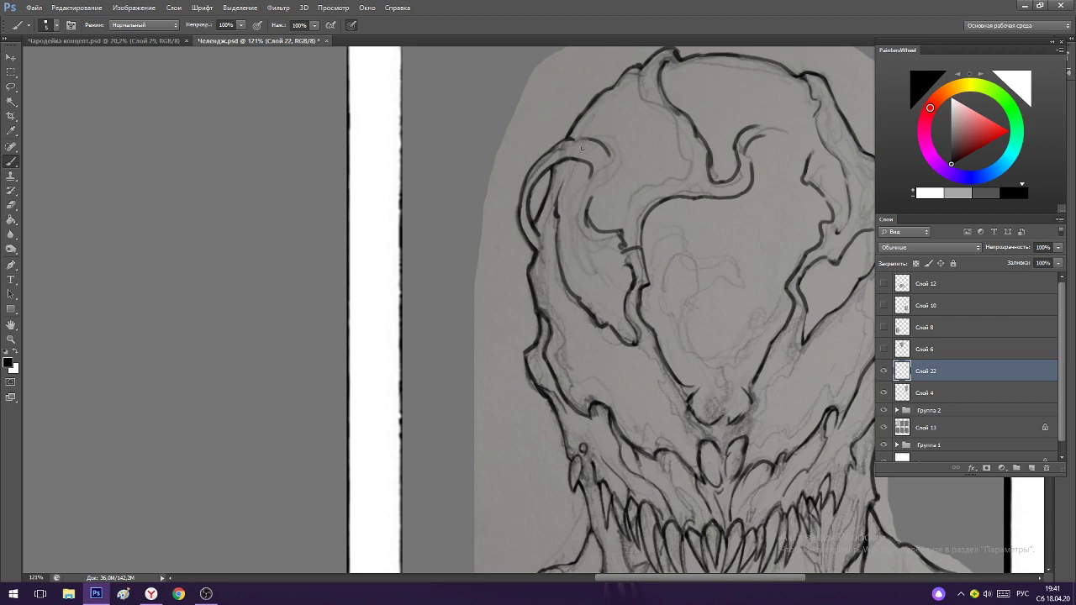
left_click_drag(607, 273, 550, 274)
left_click_drag(713, 447, 761, 447)
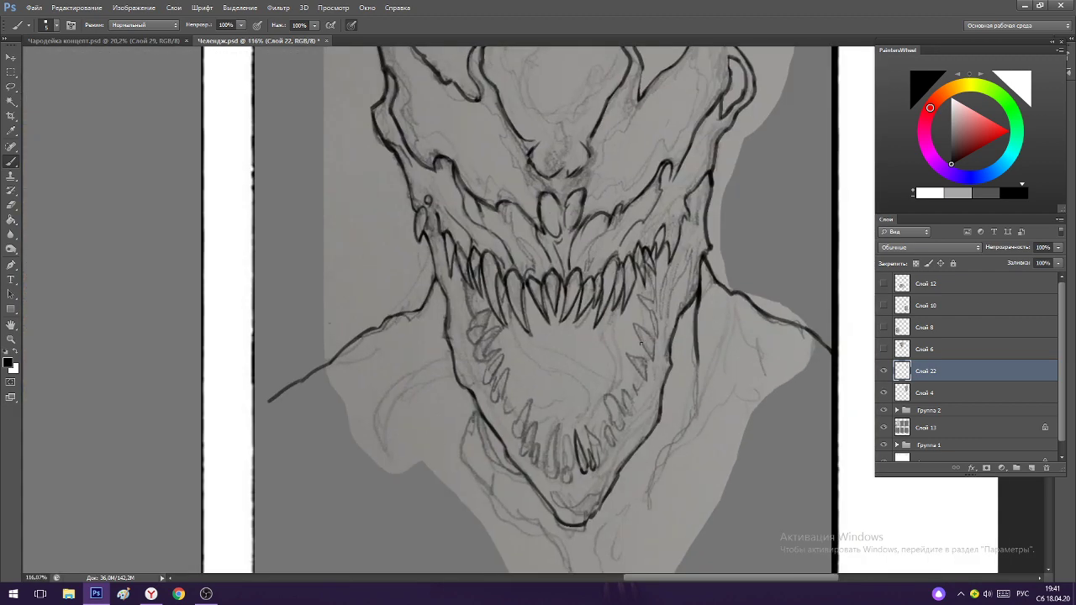
left_click_drag(633, 409, 630, 418)
scroll(626, 406, "up", 1)
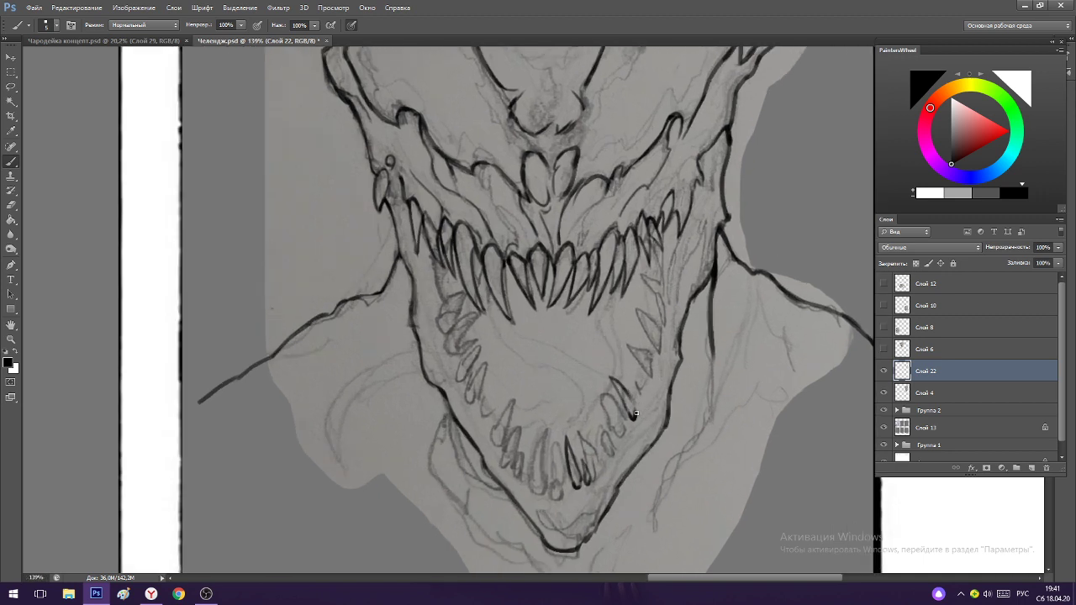
left_click_drag(636, 410, 626, 384)
left_click_drag(623, 375, 639, 405)
mouse_move(597, 346)
left_mouse_down()
mouse_move(547, 347)
mouse_move(635, 354)
left_mouse_up()
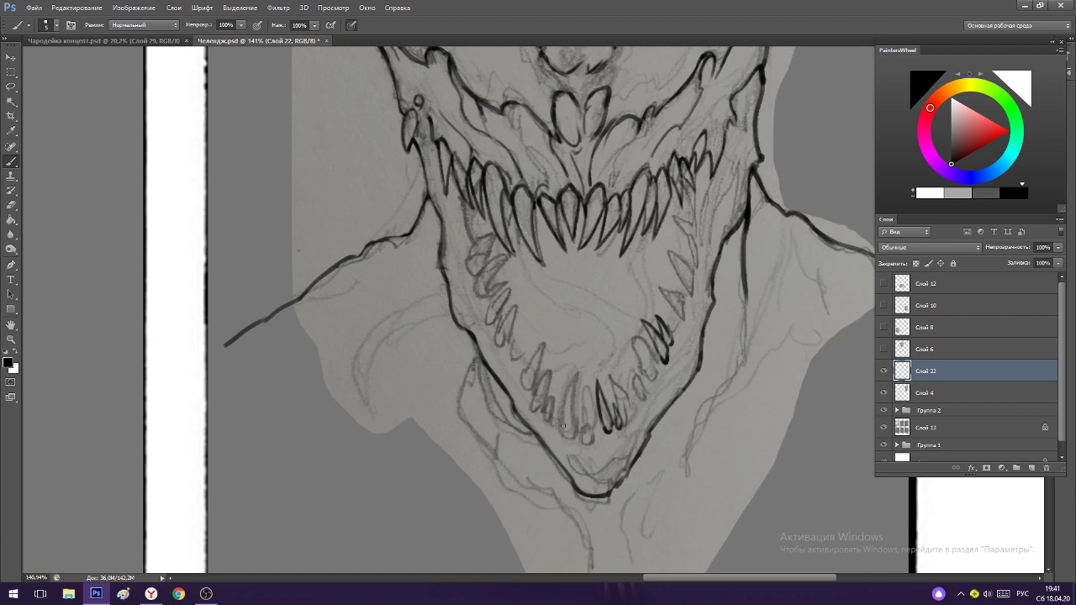
Outline the tall front tooth left of the lower jaw's centre and the two small ovals beside its base.
mouse_move(562, 426)
left_mouse_down()
mouse_move(571, 434)
mouse_move(563, 411)
mouse_move(576, 371)
left_mouse_up()
key("ctrl+z")
left_click_drag(560, 428, 580, 374)
left_click_drag(565, 428, 580, 375)
key("ctrl+z")
mouse_move(561, 427)
left_mouse_down()
mouse_move(586, 371)
mouse_move(575, 429)
mouse_move(570, 381)
mouse_move(583, 441)
mouse_move(590, 416)
left_mouse_up()
left_click_drag(600, 454, 602, 436)
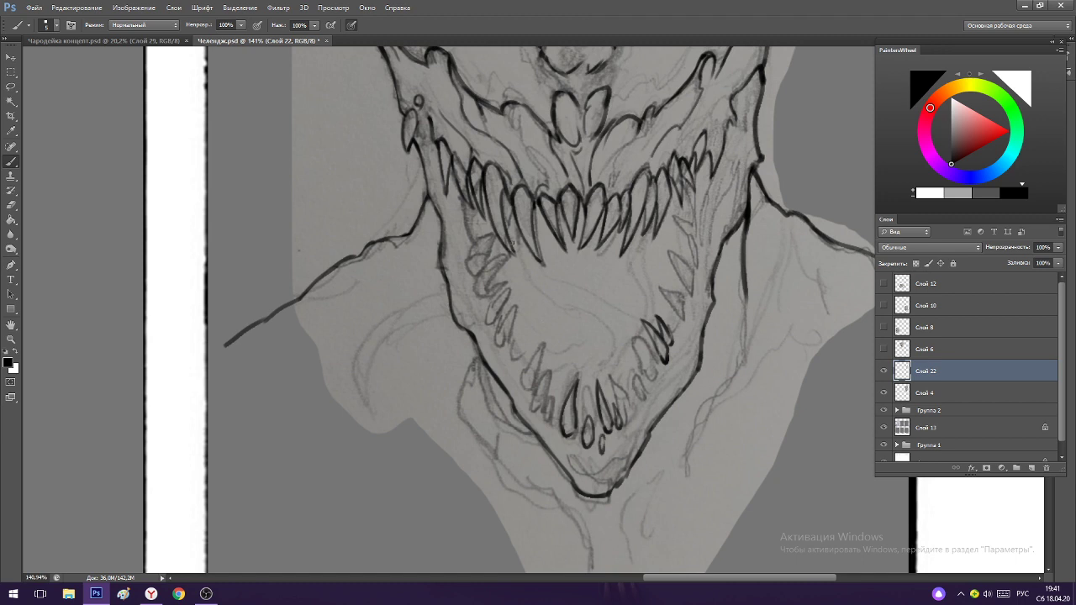
Outline a narrow slanted tooth on the left side of the lower jaw, redoing the first stroke.
scroll(491, 302, "up", 2)
left_click_drag(485, 324, 525, 284)
key("ctrl+z")
mouse_move(489, 319)
left_mouse_down()
mouse_move(519, 281)
mouse_move(509, 304)
left_mouse_up()
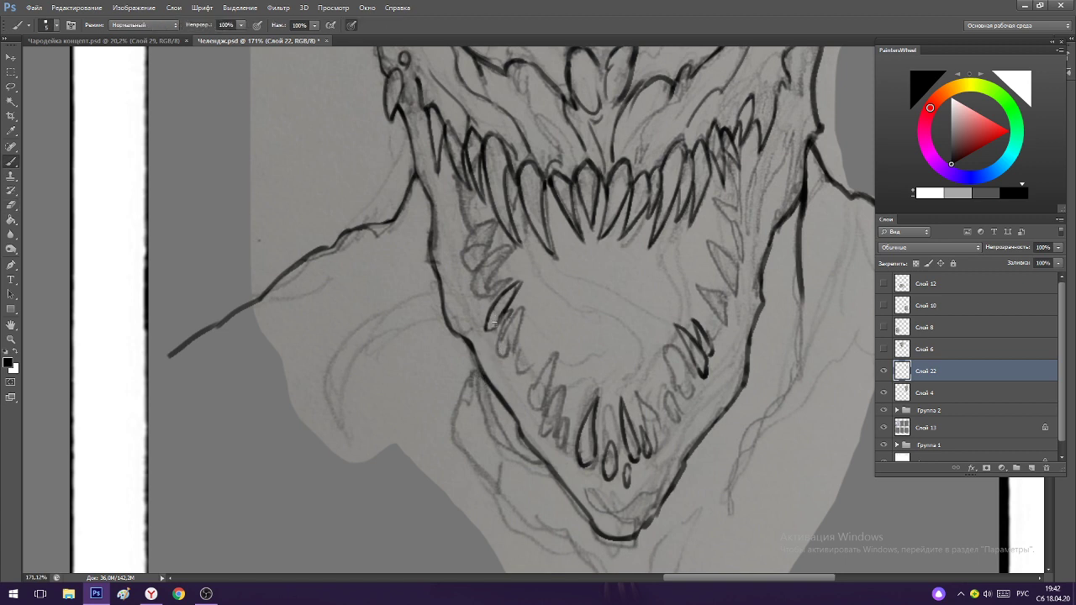
Outline the neighbouring slanted pointed teeth farther down the left side of the lower jaw.
mouse_move(503, 315)
left_mouse_down()
mouse_move(490, 334)
mouse_move(504, 360)
mouse_move(551, 336)
left_mouse_up()
left_click_drag(520, 375, 563, 333)
key("e")
key("b")
key("ctrl+z")
mouse_move(525, 371)
left_mouse_down()
mouse_move(559, 336)
mouse_move(532, 302)
mouse_move(534, 268)
left_mouse_up()
Trace the right cheek fold from the outer face contour diagonally down to the upper teeth.
scroll(534, 268, "up", 3)
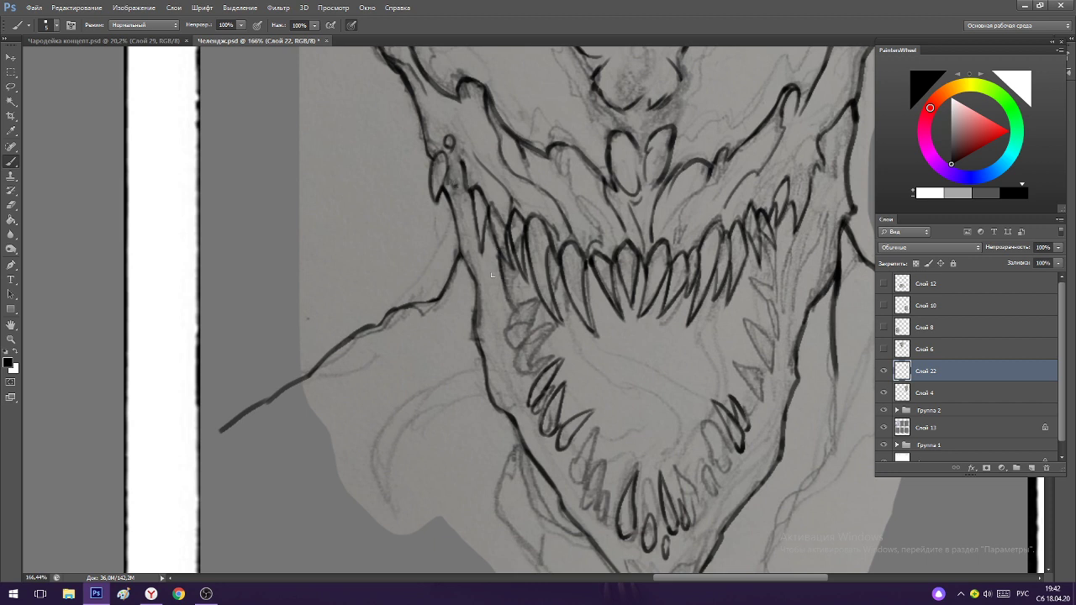
scroll(490, 257, "down", 2)
scroll(706, 186, "up", 2)
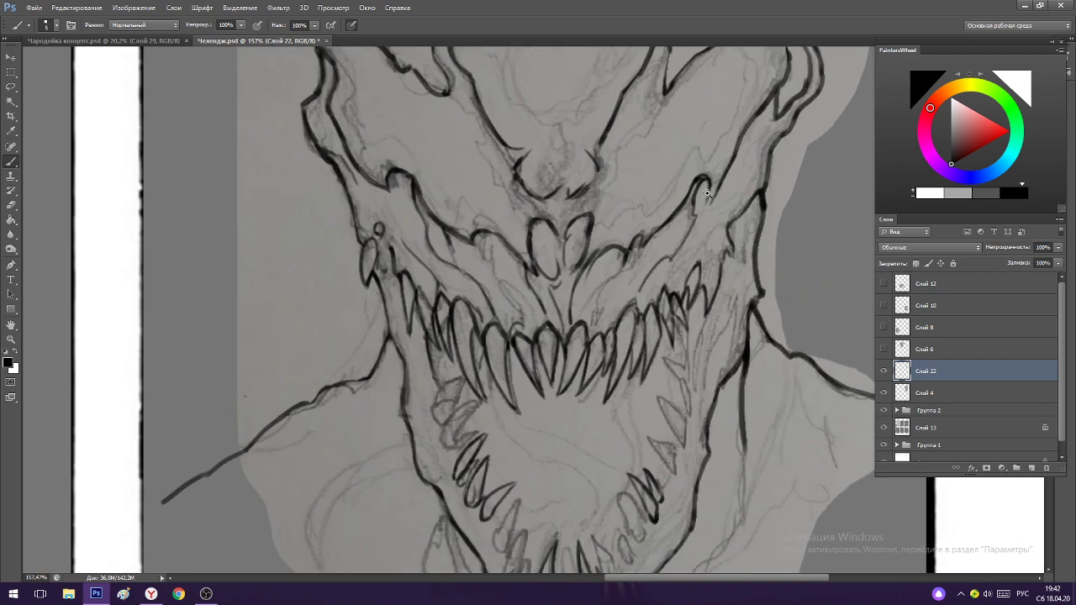
mouse_move(705, 223)
left_mouse_down()
mouse_move(712, 205)
mouse_move(718, 229)
mouse_move(696, 255)
left_mouse_up()
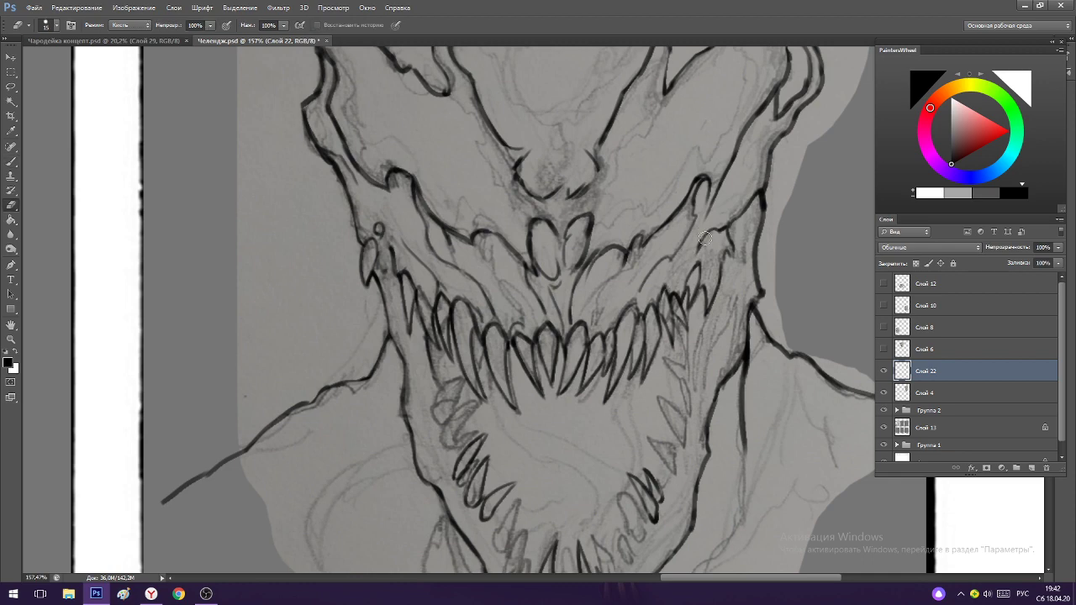
scroll(641, 219, "down", 3)
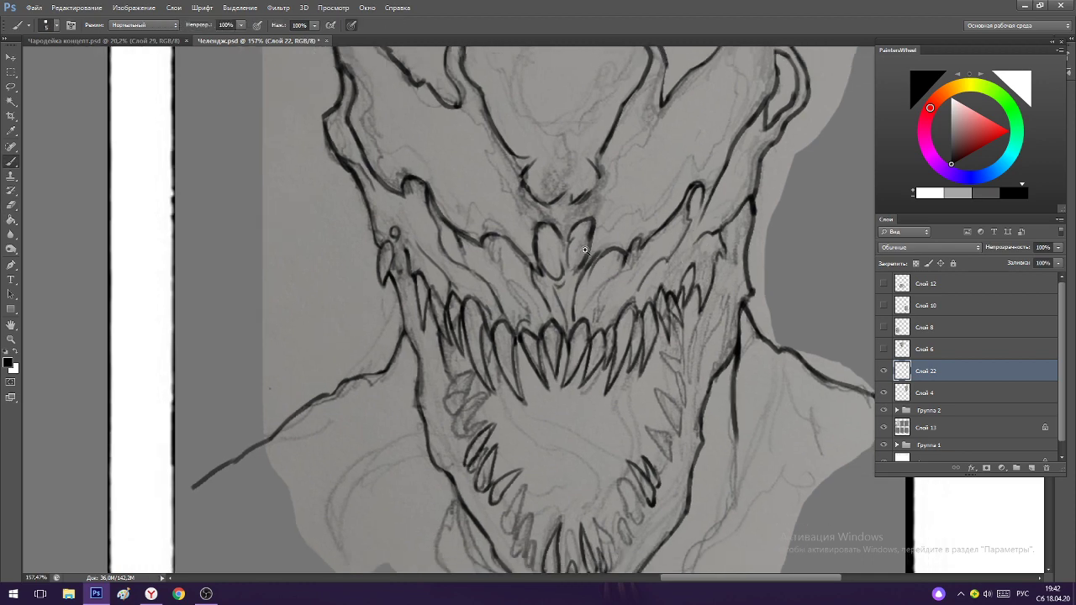
scroll(621, 310, "up", 4)
left_click_drag(622, 309, 628, 289)
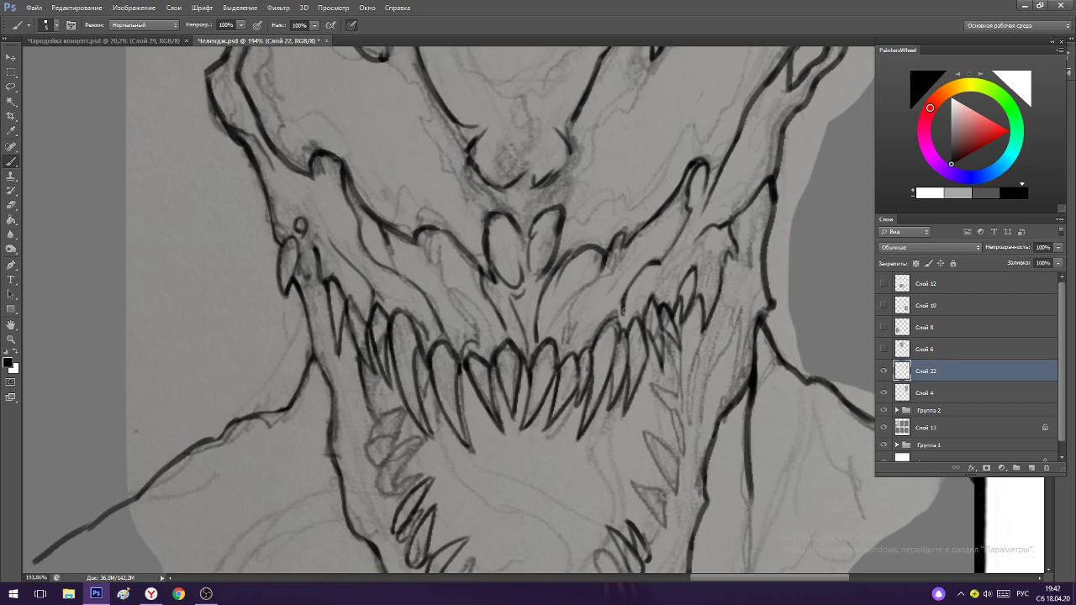
Thin the outer line of the right cheek marking beside the side loop and touch it up with the brush.
scroll(630, 245, "down", 4)
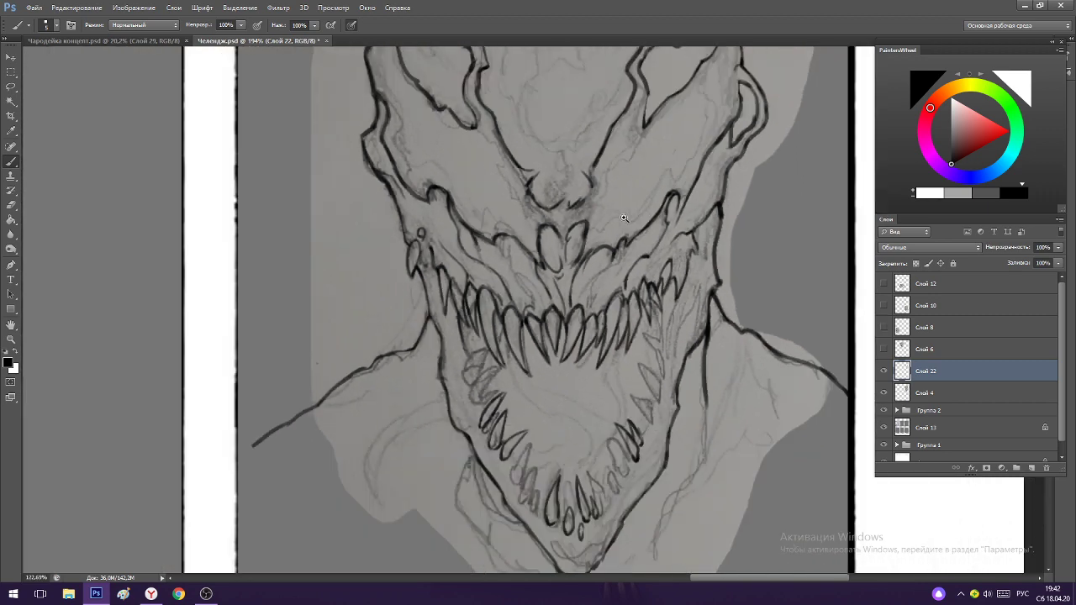
scroll(689, 230, "up", 3)
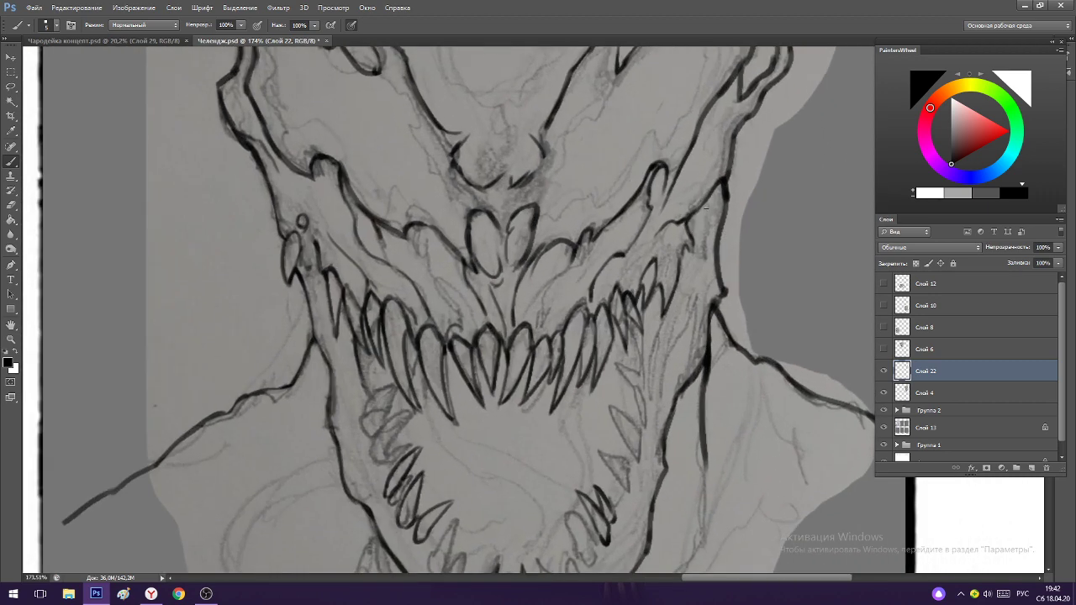
scroll(720, 227, "down", 4)
scroll(744, 250, "up", 5)
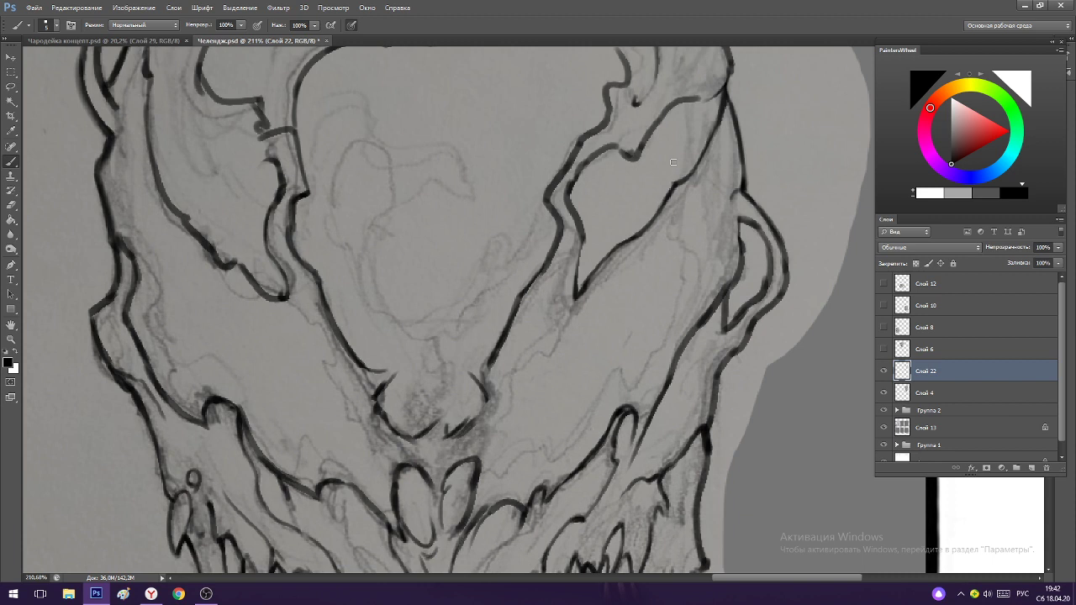
key("e")
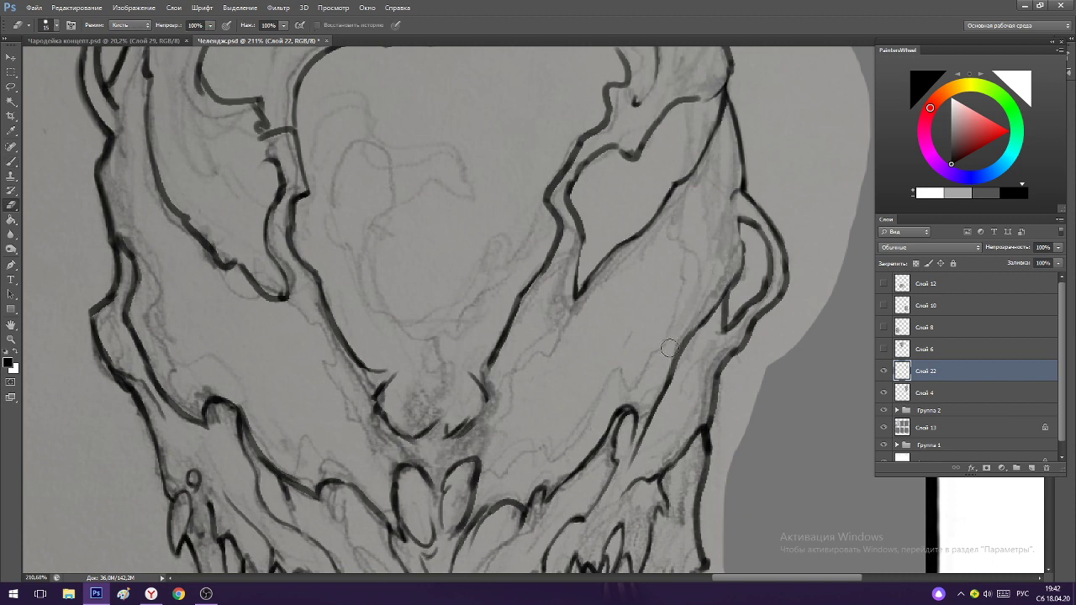
key("b")
key("e")
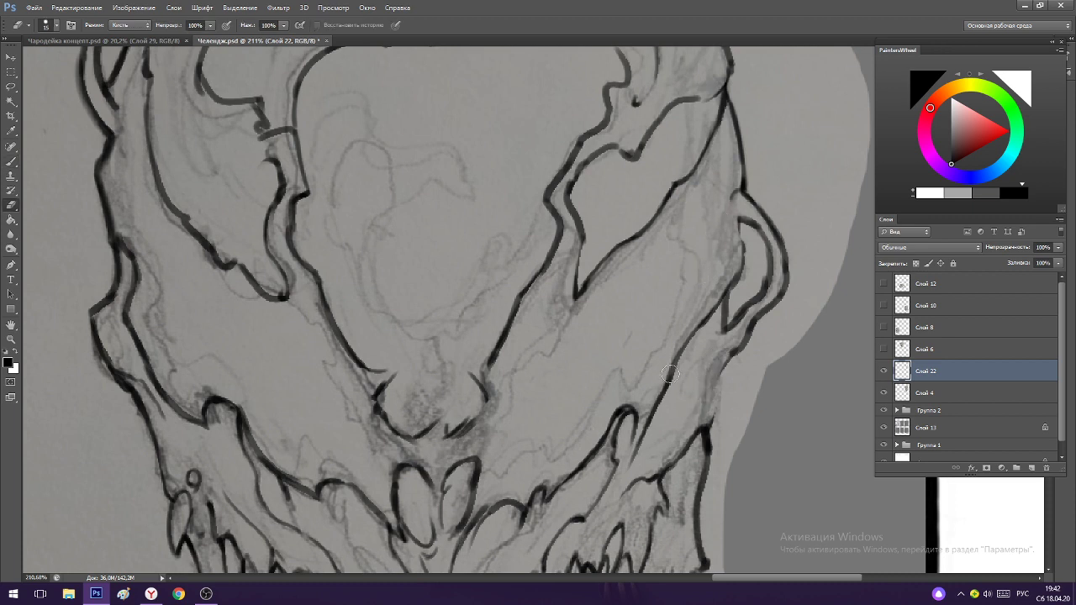
key("b")
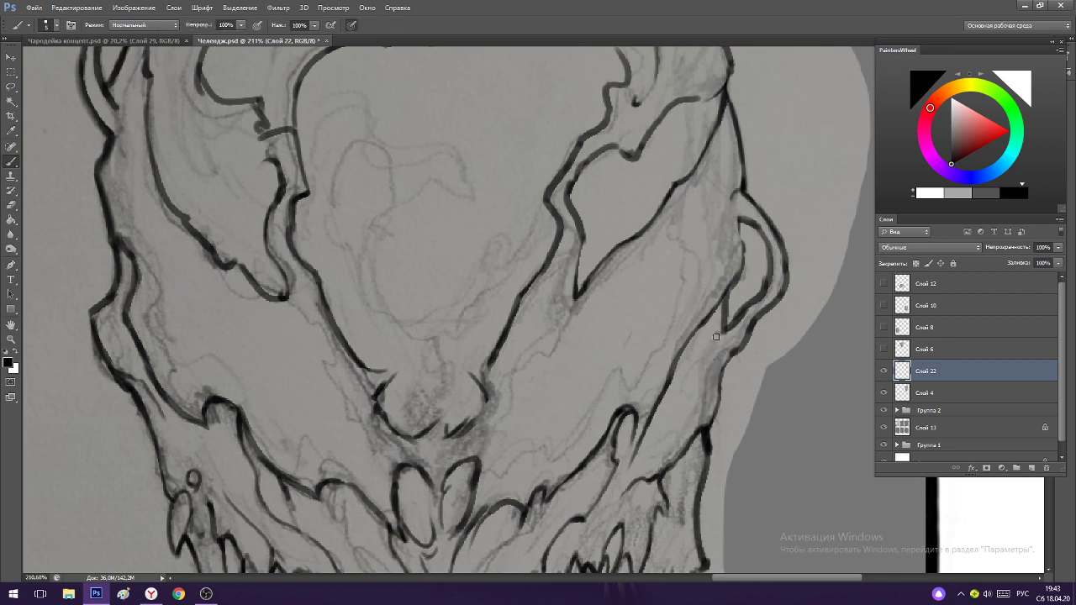
scroll(730, 286, "down", 3)
scroll(764, 302, "up", 3)
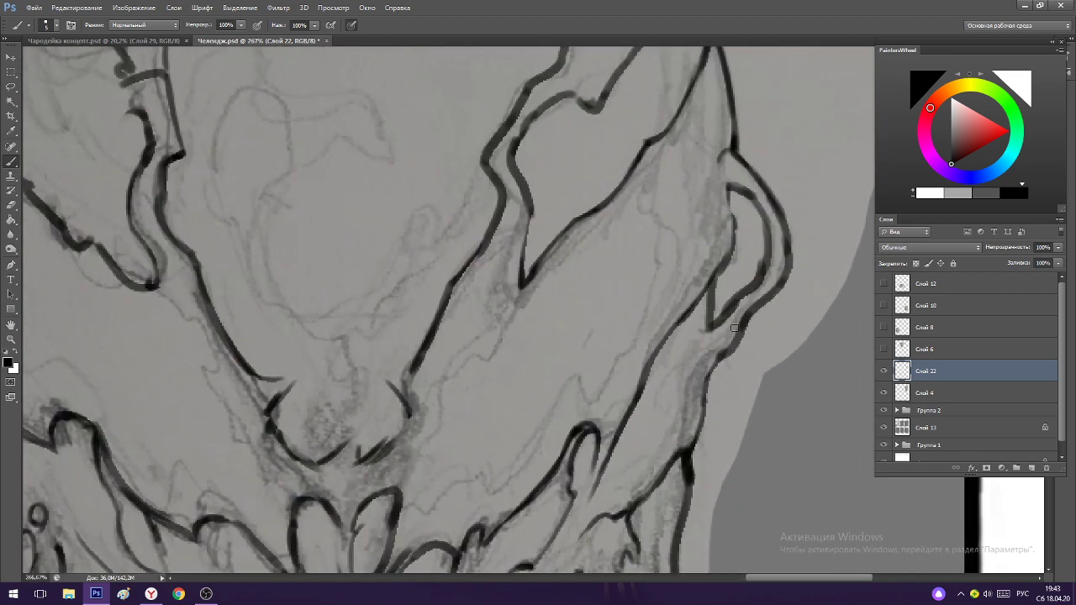
Erase the thick lines of the right side loop and redraw its inner edge as a thinner curve.
key("e")
left_click_drag(742, 315, 769, 271)
left_click_drag(753, 206, 753, 276)
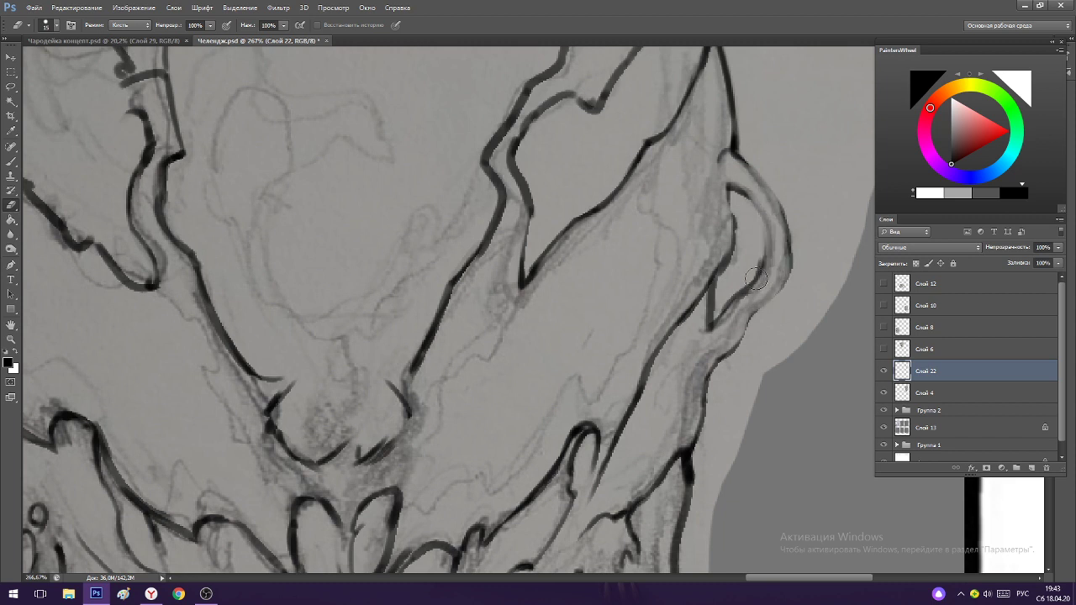
key("b")
left_click_drag(740, 191, 762, 275)
key("ctrl+alt+z")
key("ctrl+alt+z")
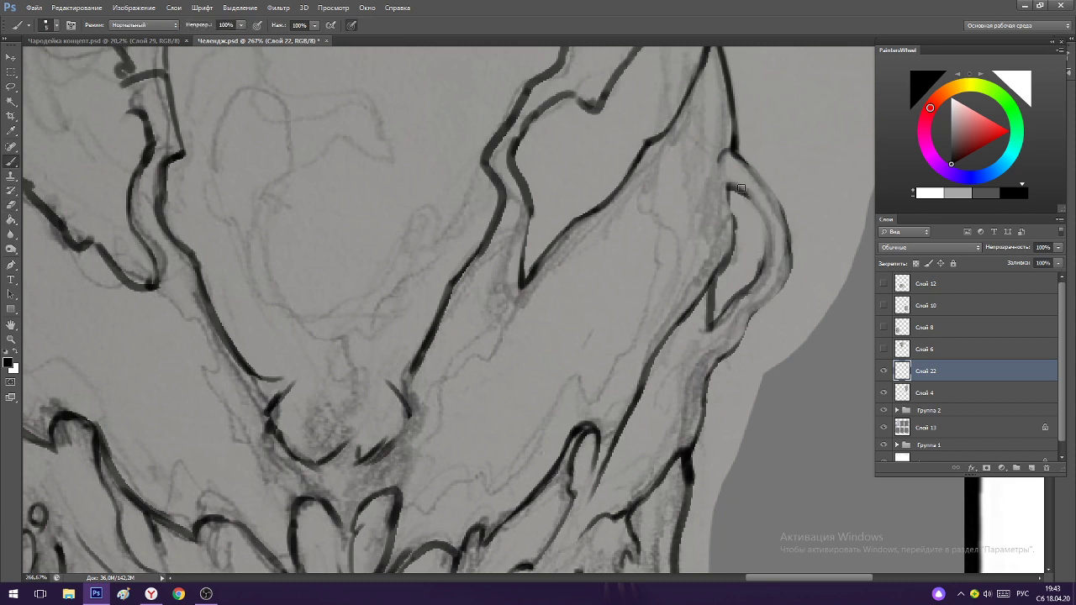
mouse_move(740, 188)
left_mouse_down()
mouse_move(760, 222)
mouse_move(761, 269)
left_mouse_up()
key("e")
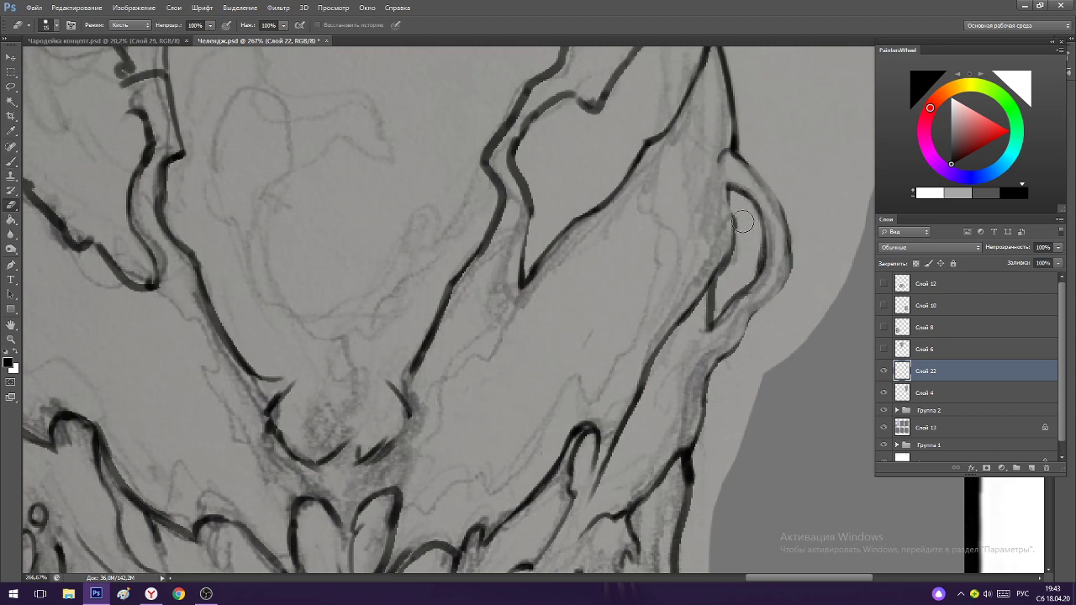
mouse_move(745, 225)
left_mouse_down()
mouse_move(751, 251)
mouse_move(746, 206)
left_mouse_up()
Retrace the outer contour of the right side loop down to where it meets the face outline.
key("b")
left_click_drag(738, 157, 784, 235)
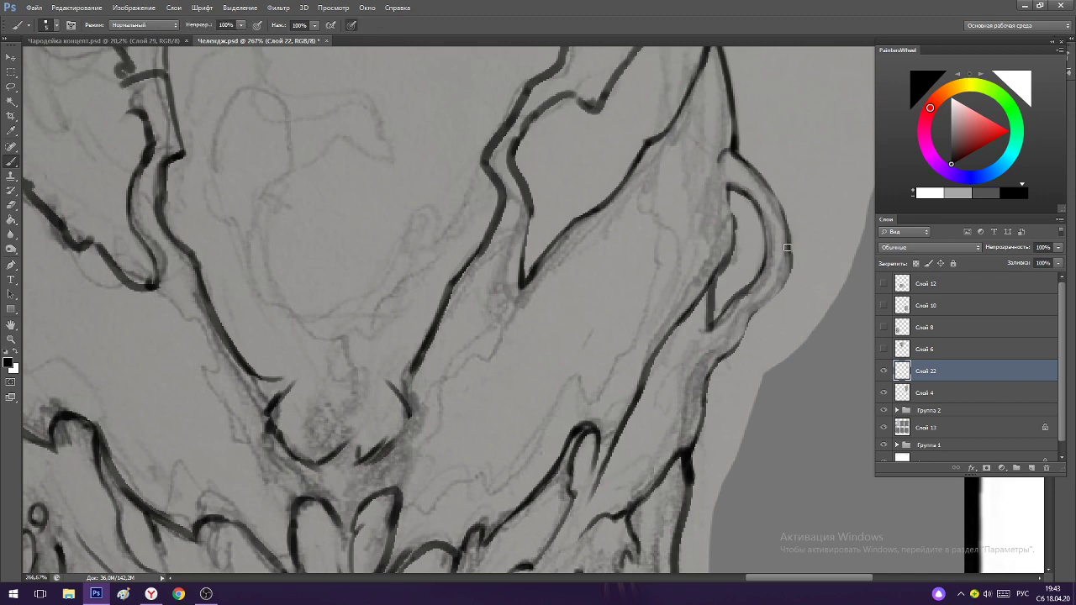
mouse_move(768, 189)
left_mouse_down()
mouse_move(788, 245)
mouse_move(751, 319)
left_mouse_up()
left_click_drag(788, 257, 784, 277)
left_click_drag(749, 323, 726, 355)
Clean up and redraw the short lines where the lower end of the right side loop joins the cheek.
mouse_move(748, 280)
left_mouse_down()
mouse_move(705, 284)
mouse_move(741, 272)
mouse_move(742, 297)
mouse_move(734, 267)
mouse_move(730, 283)
left_mouse_up()
key("e")
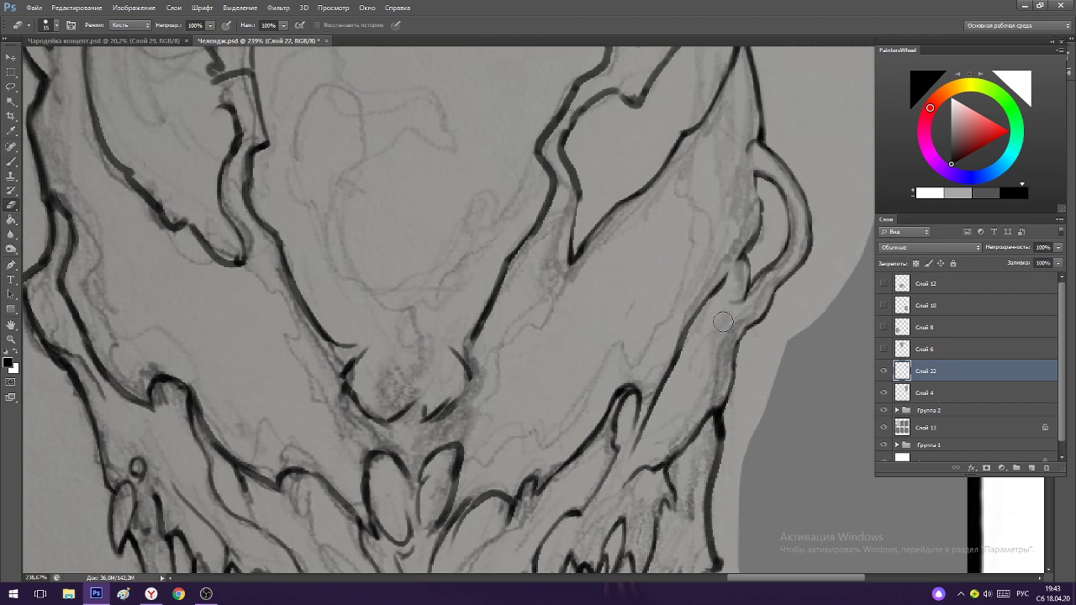
key("b")
left_click_drag(723, 280, 766, 237)
key("e")
key("b")
key("b")
Examine the right side loop and the whole face at different magnifications.
scroll(757, 237, "down", 5)
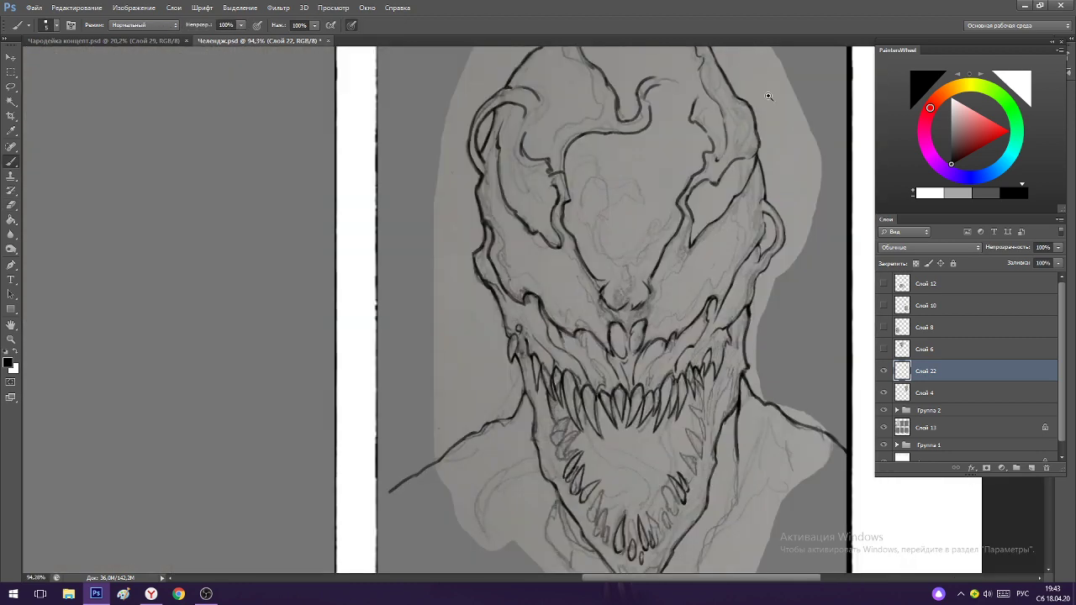
scroll(751, 230, "up", 4)
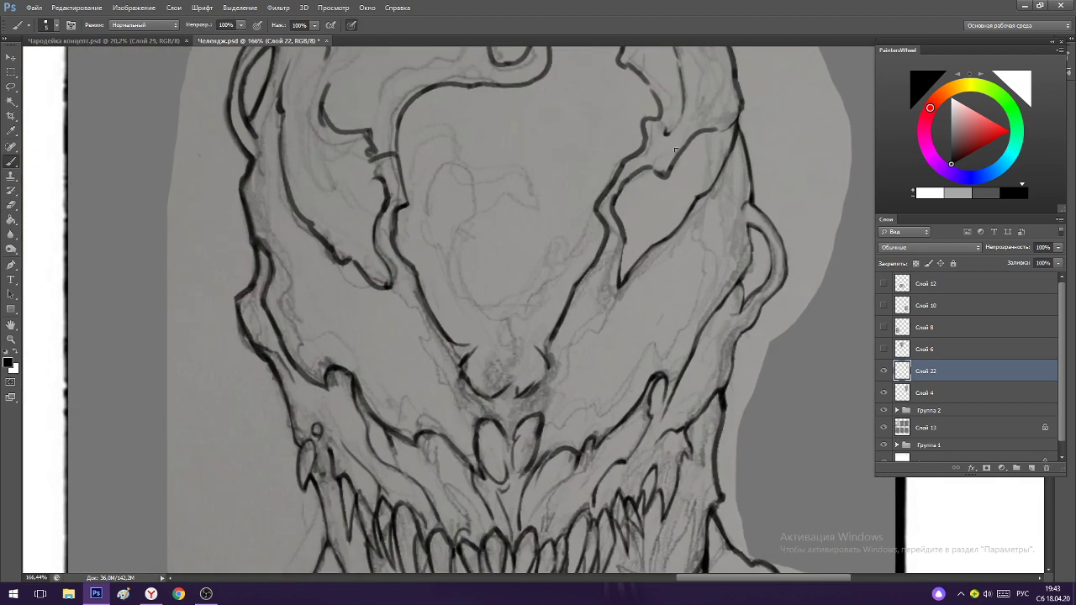
scroll(727, 221, "down", 4)
scroll(736, 224, "up", 5)
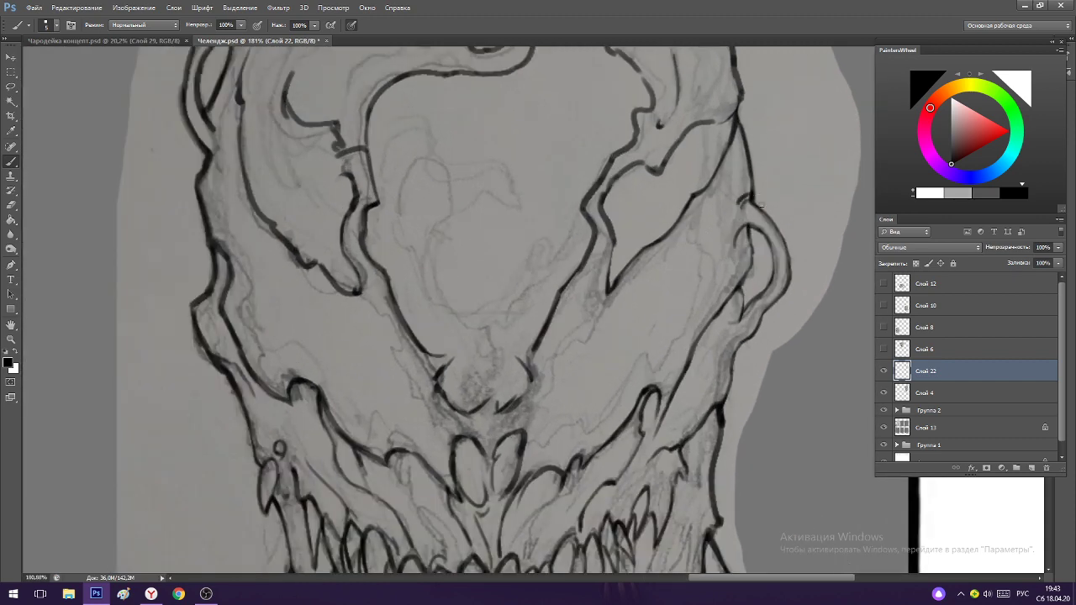
scroll(731, 231, "down", 3)
scroll(718, 198, "up", 3)
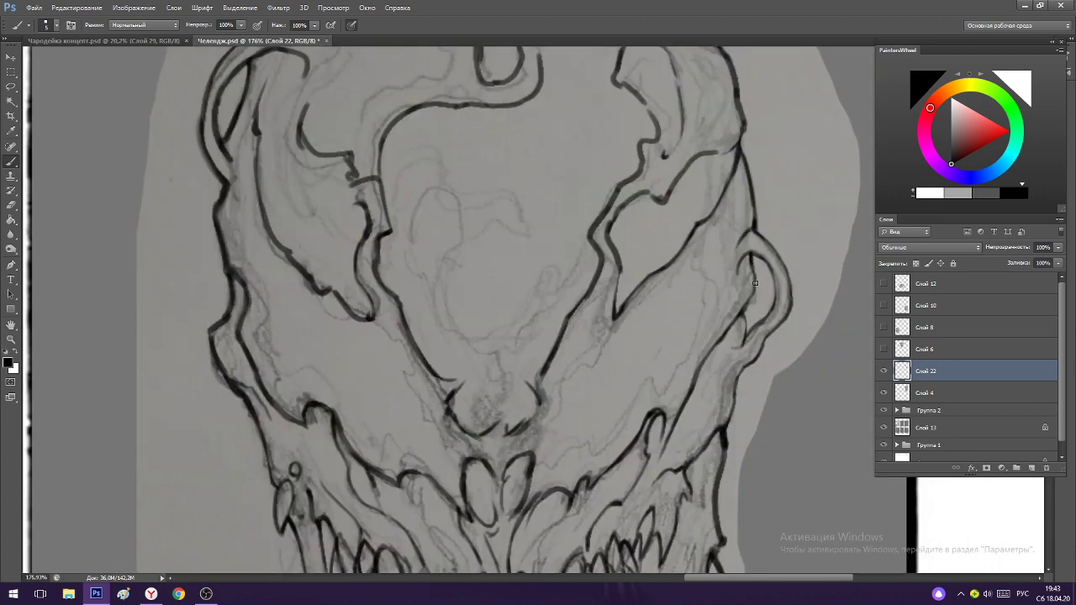
scroll(712, 289, "down", 3)
Thin the left face contour below the side loop with the eraser and redraw the cheek notch under it.
scroll(492, 243, "up", 3)
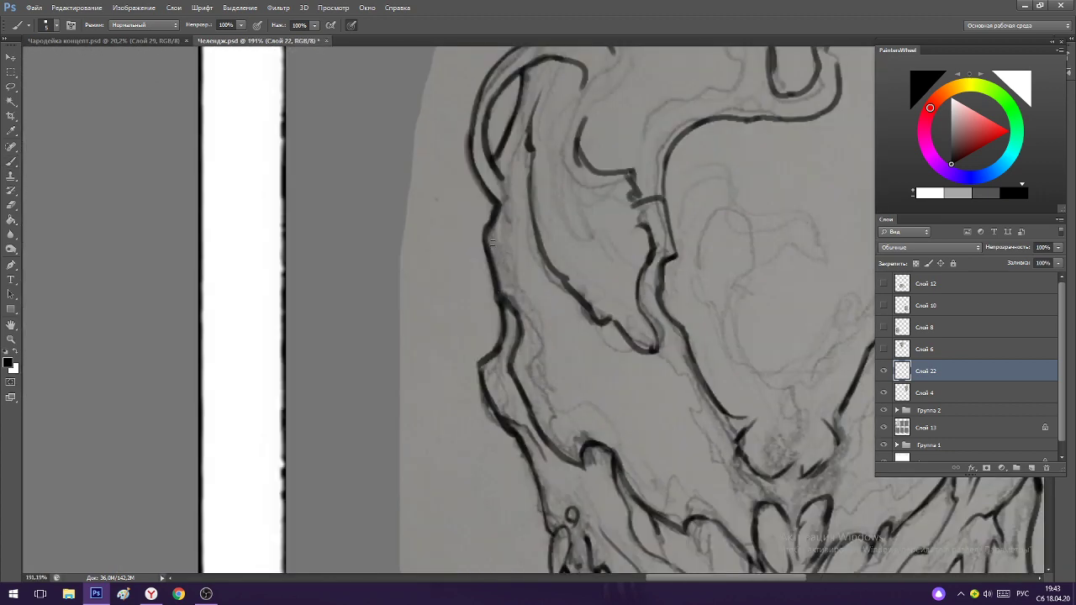
key("e")
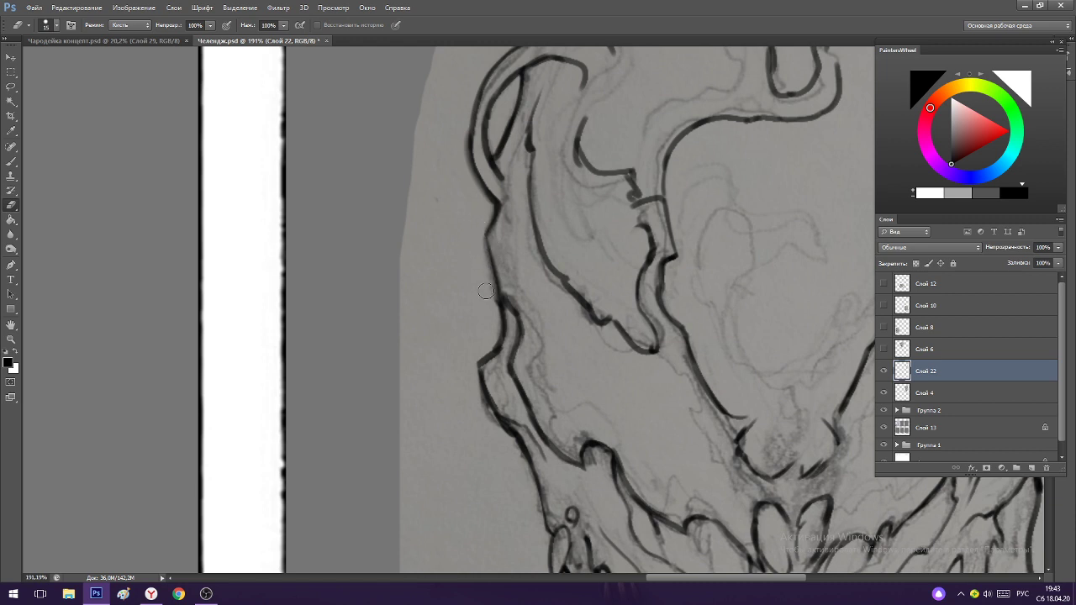
left_click_drag(485, 290, 484, 347)
key("b")
left_click_drag(484, 363, 481, 397)
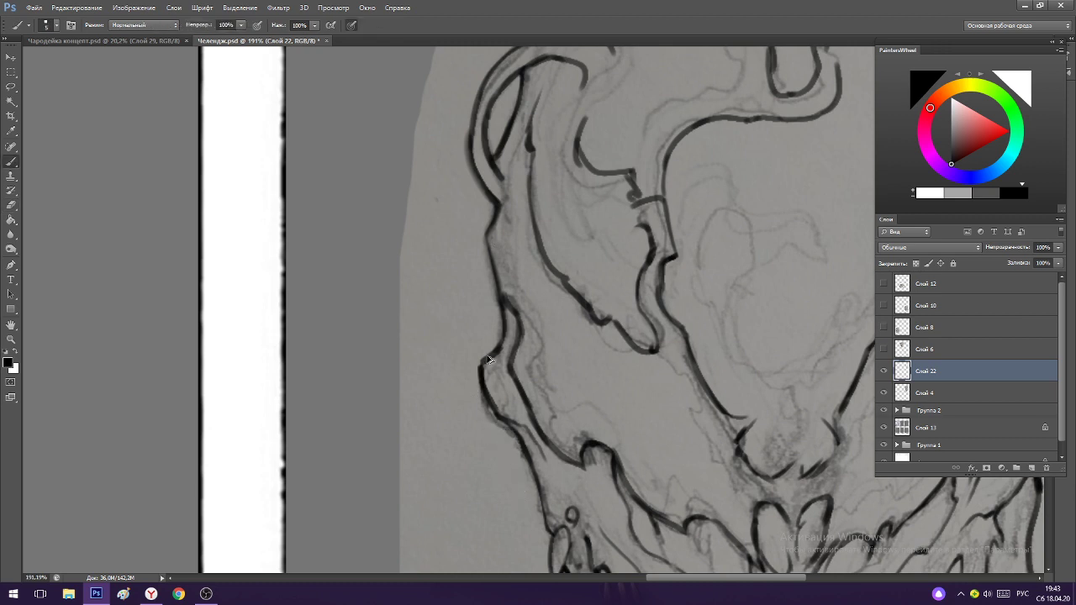
key("ctrl+z")
left_click_drag(486, 360, 483, 390)
key("e")
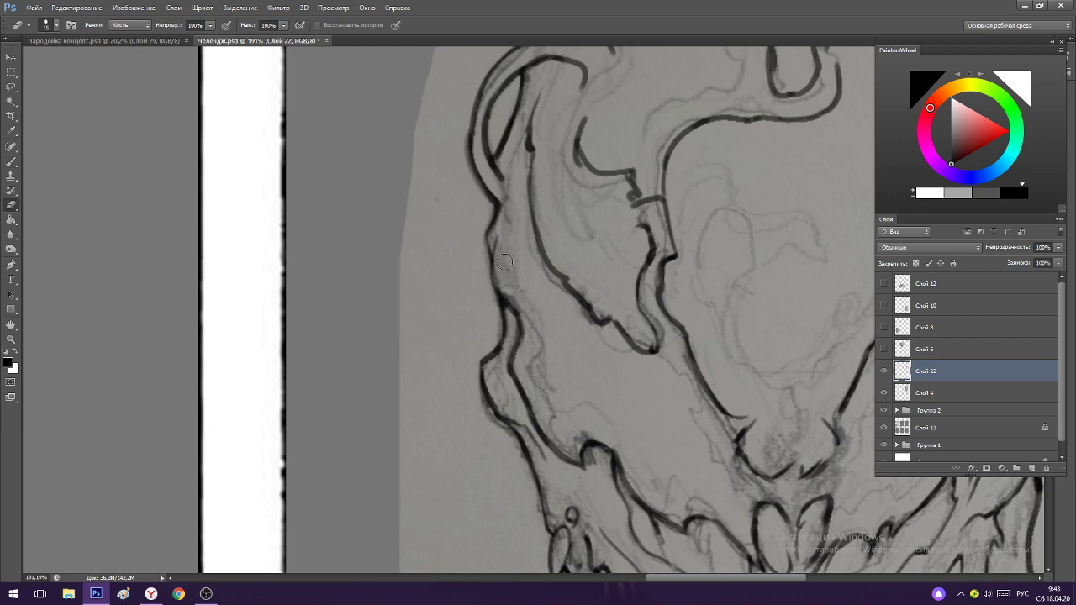
Thin the lower edge of the left eye outline near its inner tip with the eraser.
key("b")
left_click_drag(567, 312, 595, 360)
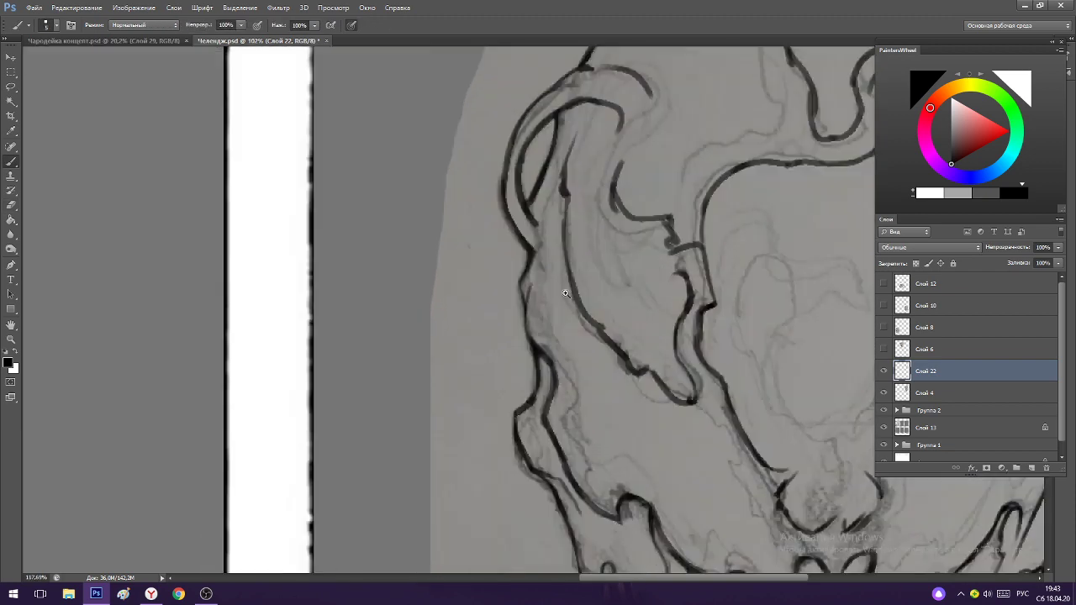
left_click_drag(503, 315, 536, 315)
key("e")
scroll(536, 315, "down", 5)
scroll(600, 329, "up", 4)
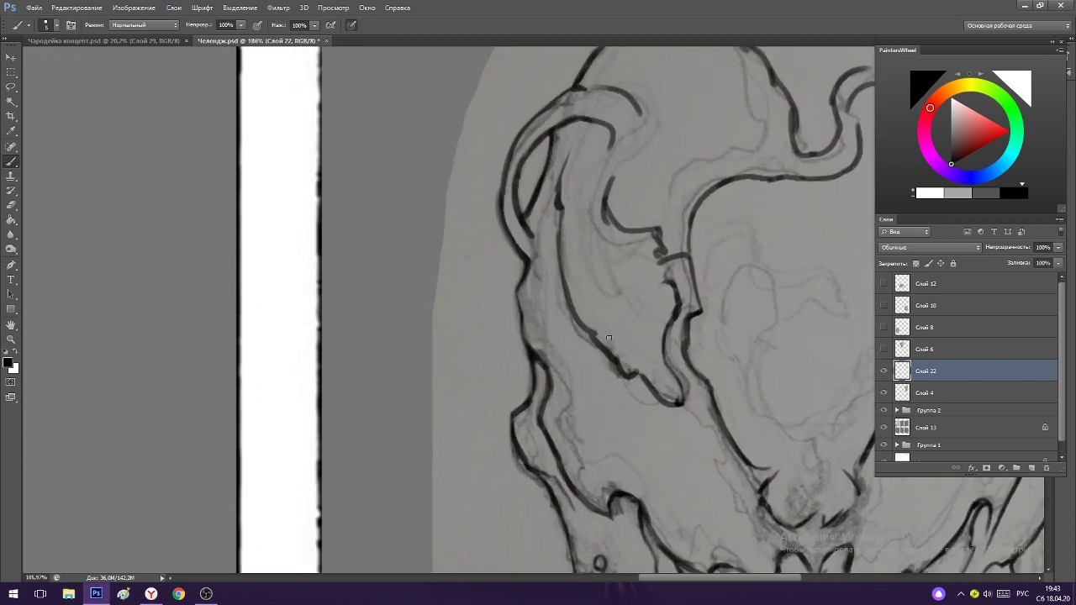
key("b")
key("e")
left_click_drag(644, 373, 669, 396)
key("b")
left_click_drag(672, 321, 643, 319)
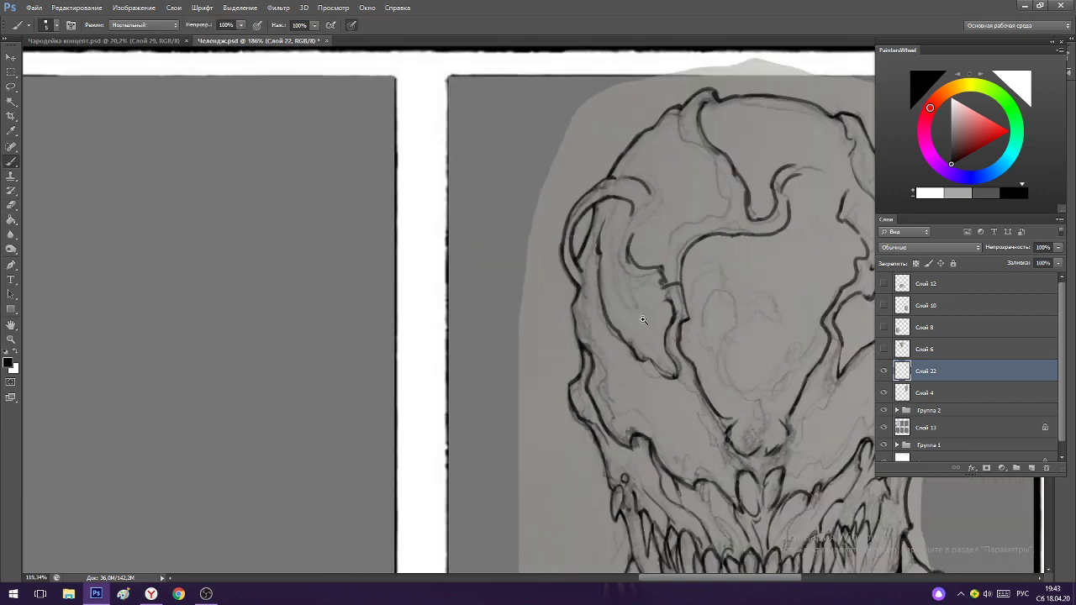
Try a short curved brush stroke inside the upper part of the left eye and undo it.
scroll(643, 319, "up", 3)
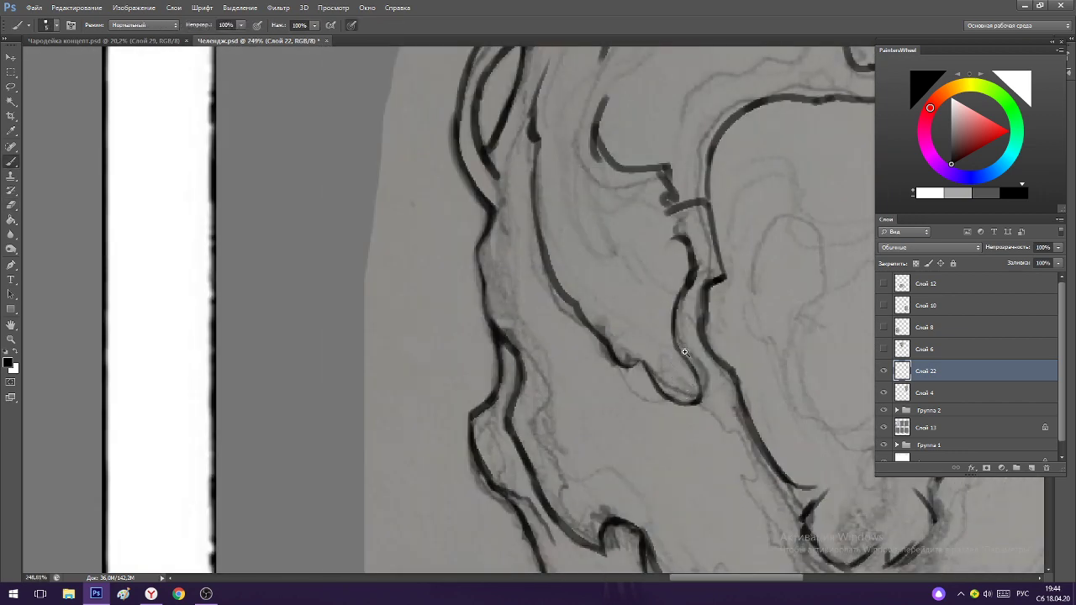
scroll(684, 351, "down", 4)
scroll(701, 259, "up", 3)
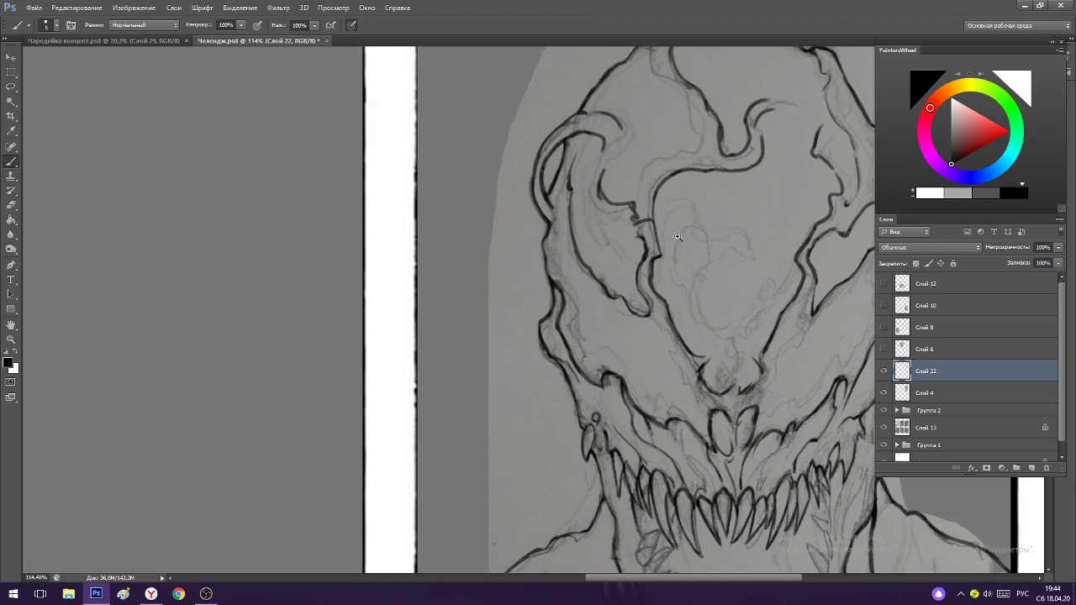
scroll(610, 241, "up", 2)
mouse_move(574, 212)
left_mouse_down()
mouse_move(590, 235)
mouse_move(629, 249)
left_mouse_up()
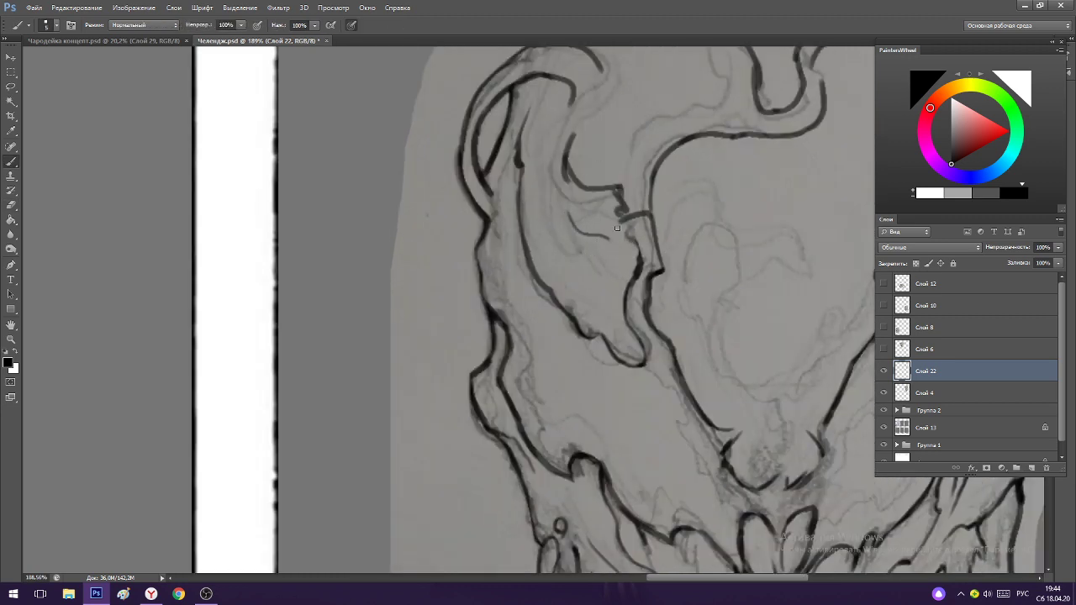
key("ctrl+z")
Erase the hooked, stepped ink line along the upper inner side of the left eye.
left_click_drag(665, 266, 589, 265)
left_click_drag(584, 132, 648, 132)
key("e")
mouse_move(624, 283)
left_mouse_down()
mouse_move(627, 228)
mouse_move(693, 345)
mouse_move(709, 332)
mouse_move(699, 283)
left_mouse_up()
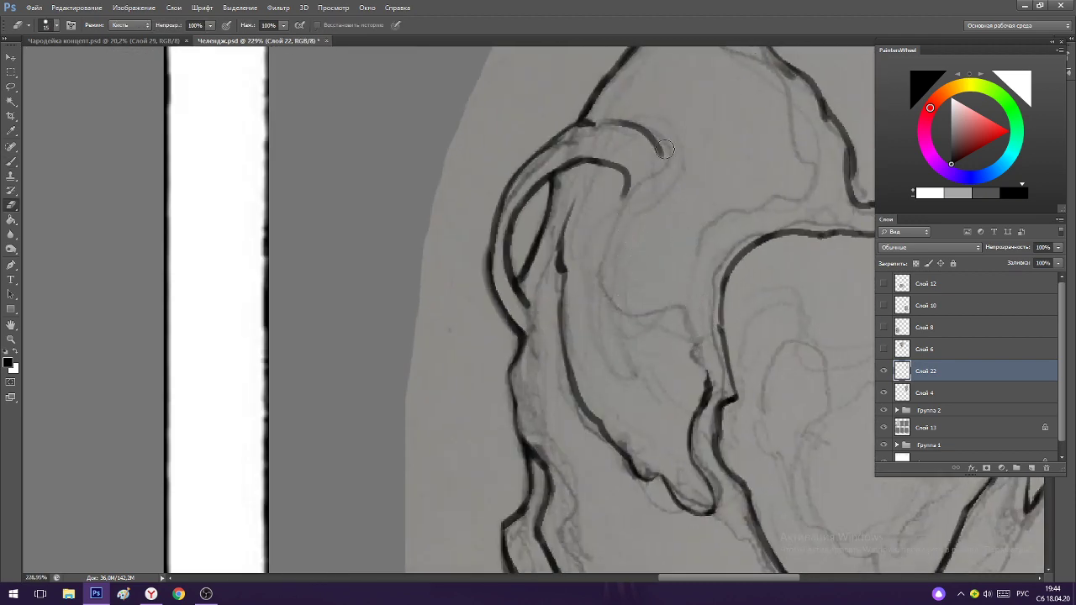
key("b")
key("e")
key("b")
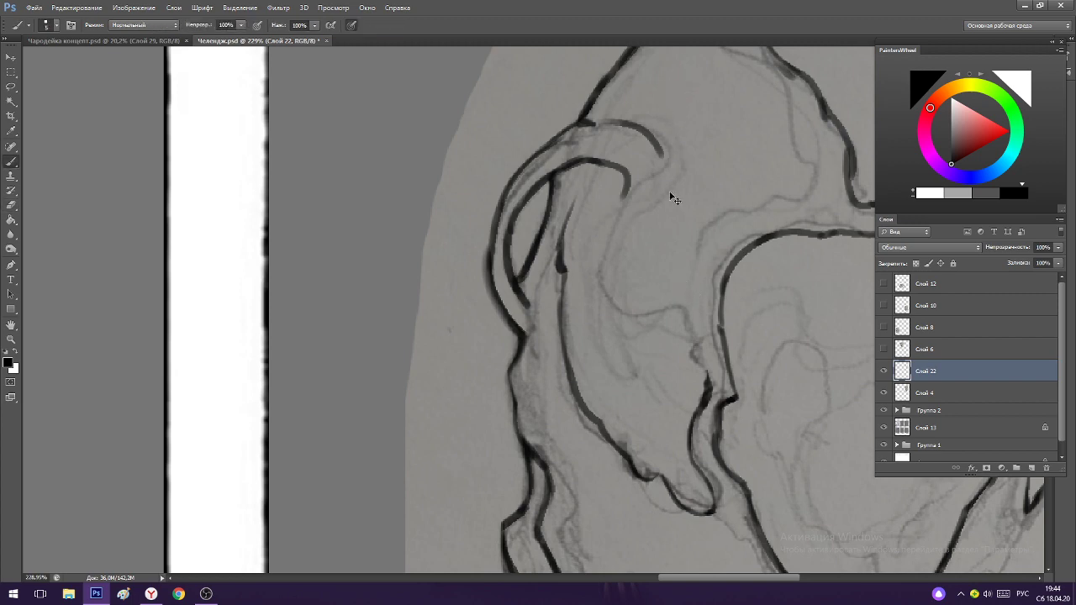
Touch up the upper end of the left eye's inner edge with a short brush stroke.
scroll(674, 198, "down", 3)
scroll(751, 279, "up", 3)
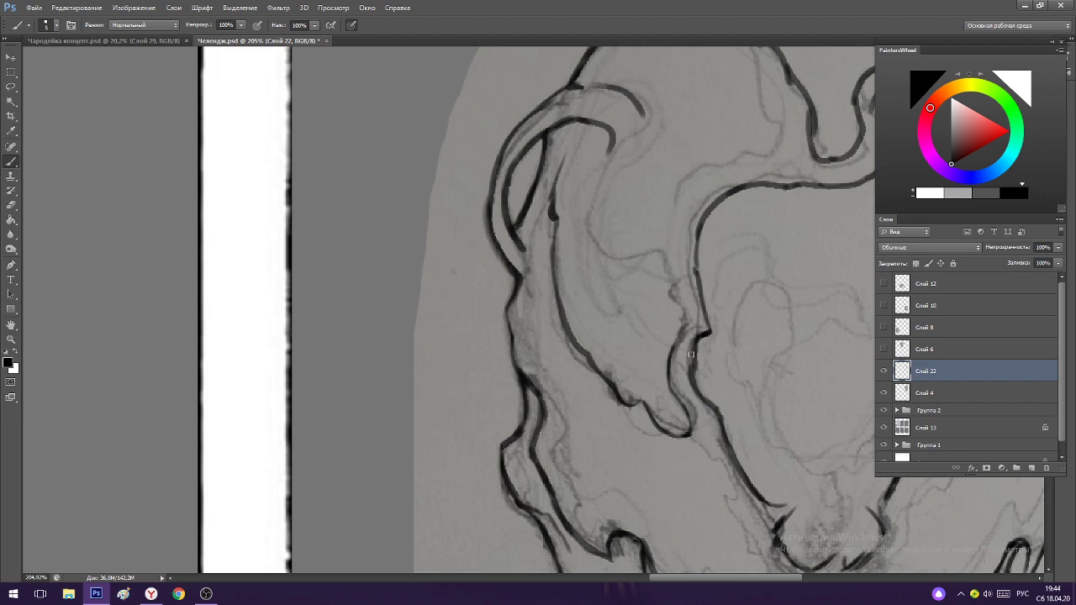
scroll(676, 269, "down", 7)
scroll(668, 261, "up", 6)
left_click_drag(682, 346, 692, 325)
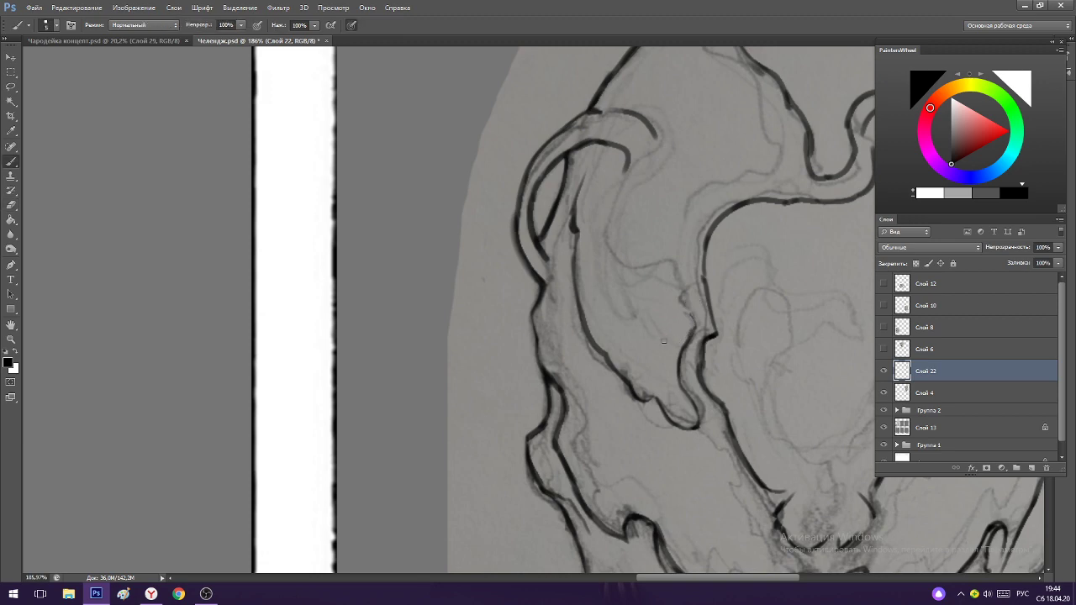
Extend the pointed lower tips of both eyes with short brush strokes down the cheeks.
scroll(664, 342, "down", 4)
scroll(638, 320, "up", 3)
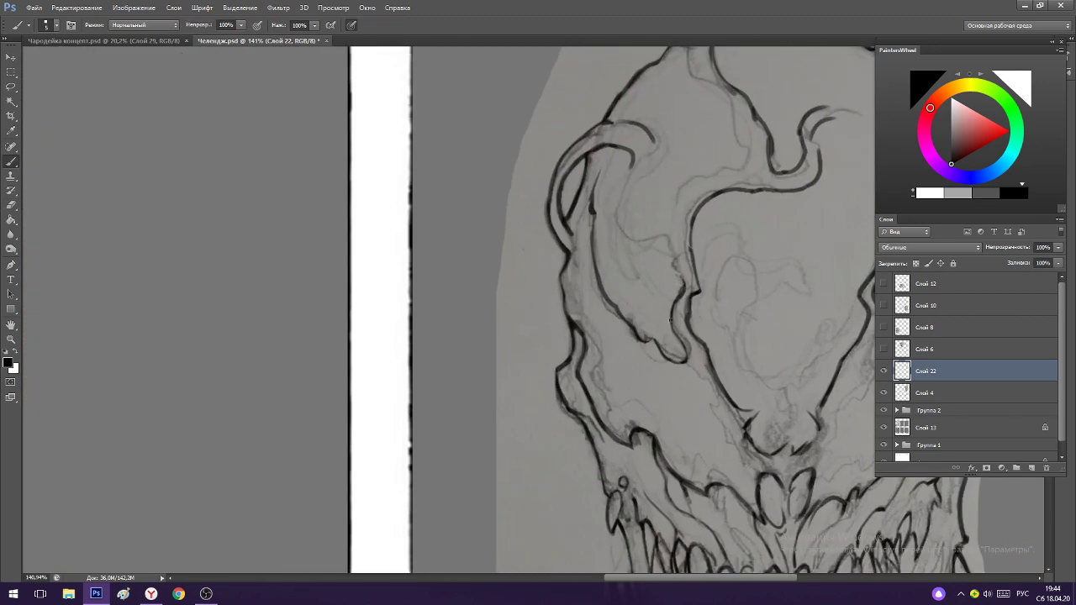
scroll(677, 338, "down", 4)
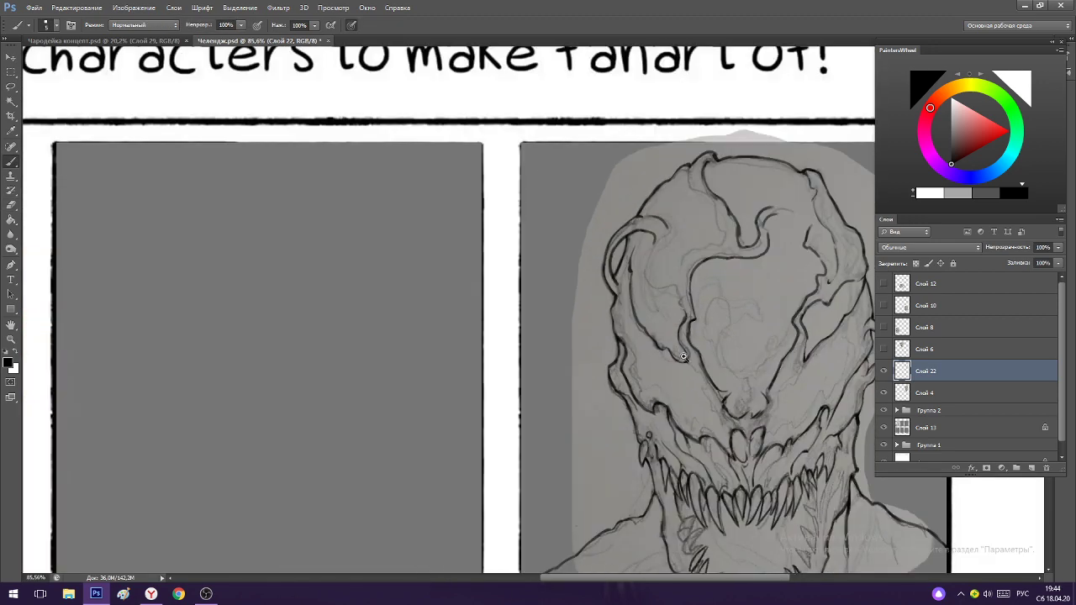
scroll(695, 366, "up", 5)
scroll(707, 376, "down", 4)
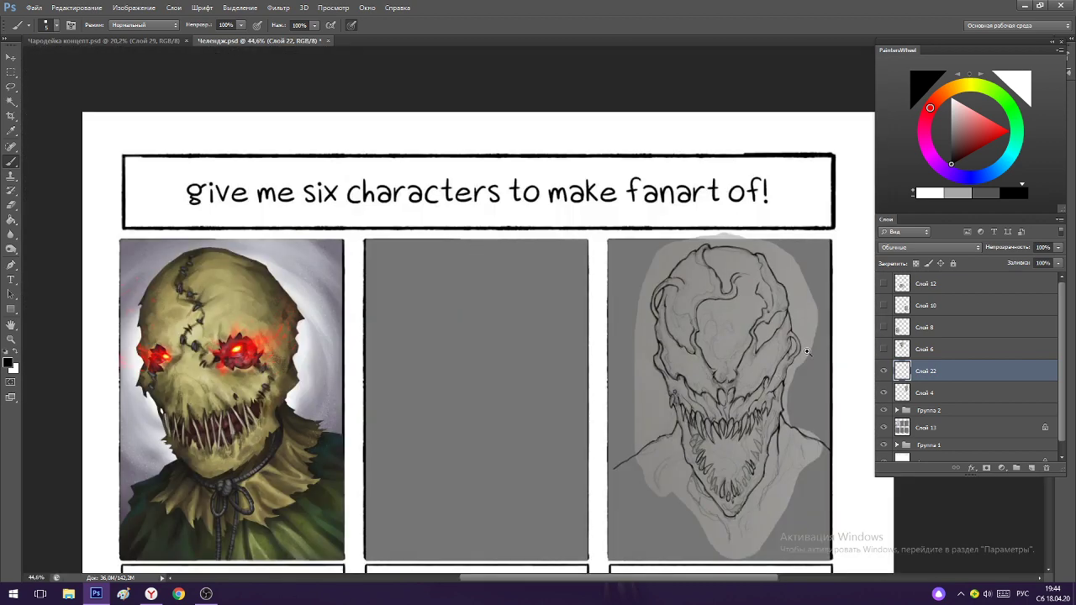
scroll(807, 351, "up", 3)
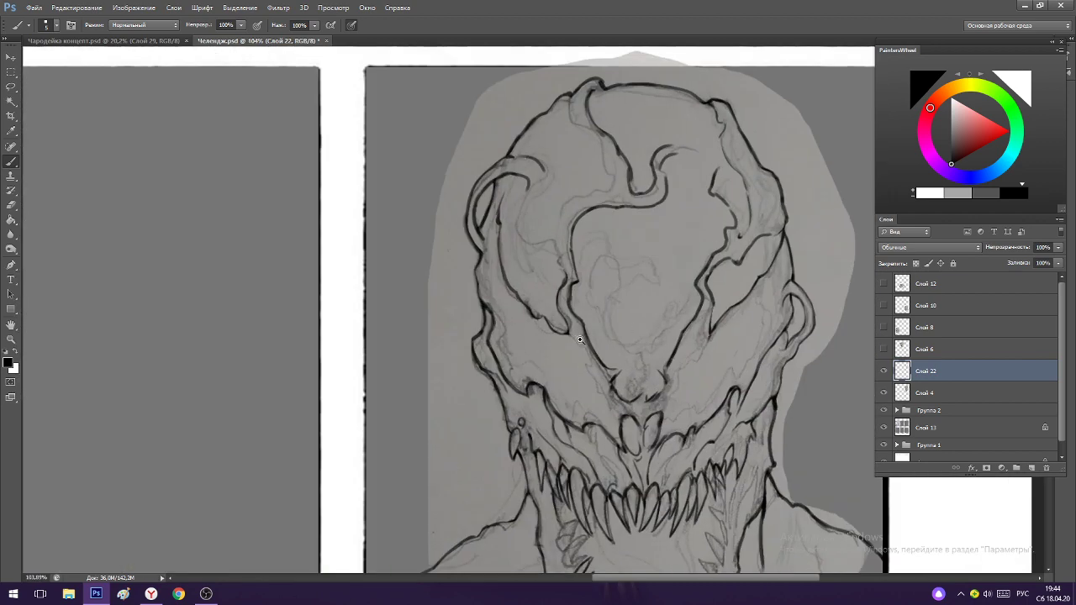
scroll(579, 338, "up", 2)
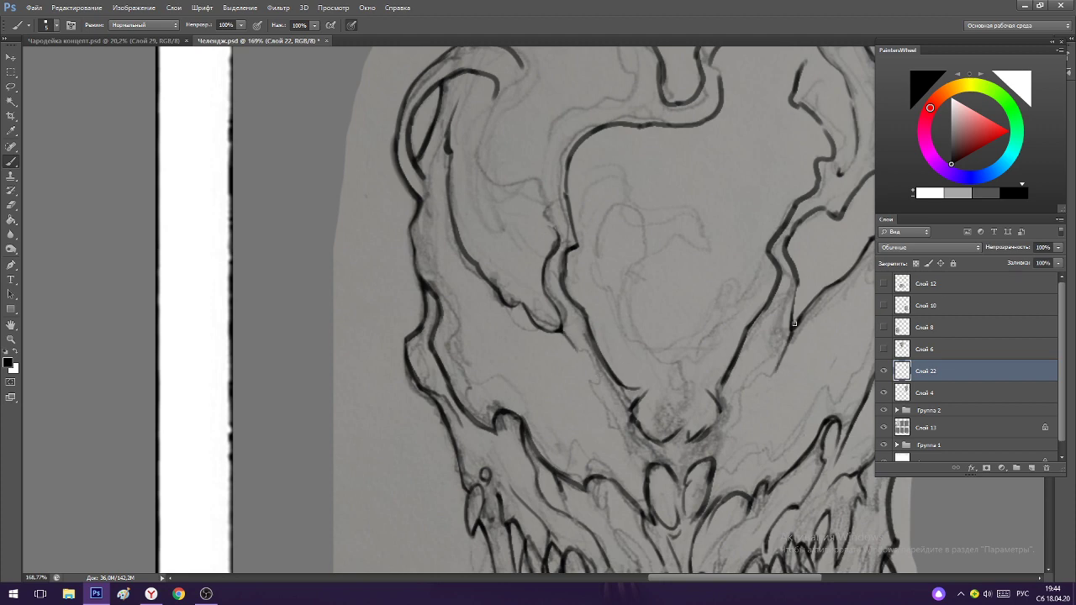
Erase the thick inner edge of the right eye and redraw it as a thinner line.
scroll(756, 201, "down", 2)
scroll(841, 194, "up", 4)
key("e")
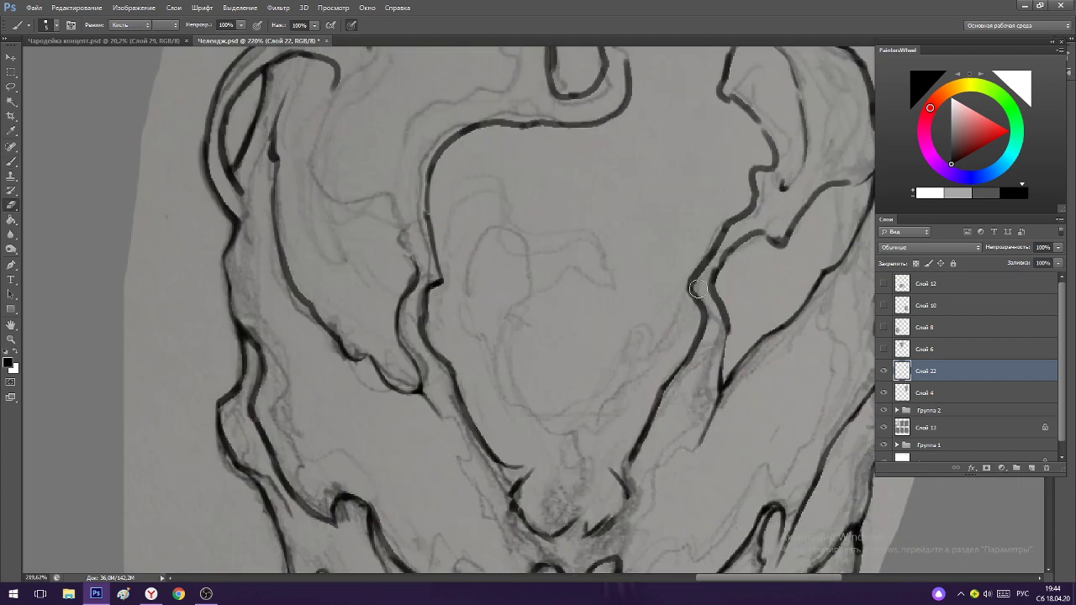
mouse_move(711, 312)
left_mouse_down()
mouse_move(694, 361)
mouse_move(710, 276)
mouse_move(749, 215)
mouse_move(712, 266)
mouse_move(759, 209)
left_mouse_up()
key("b")
mouse_move(718, 279)
left_mouse_down()
mouse_move(745, 244)
mouse_move(729, 225)
left_mouse_up()
Hide the pencil sketch layer Слой 4 to check the line art alone, and show it again.
scroll(748, 226, "down", 5)
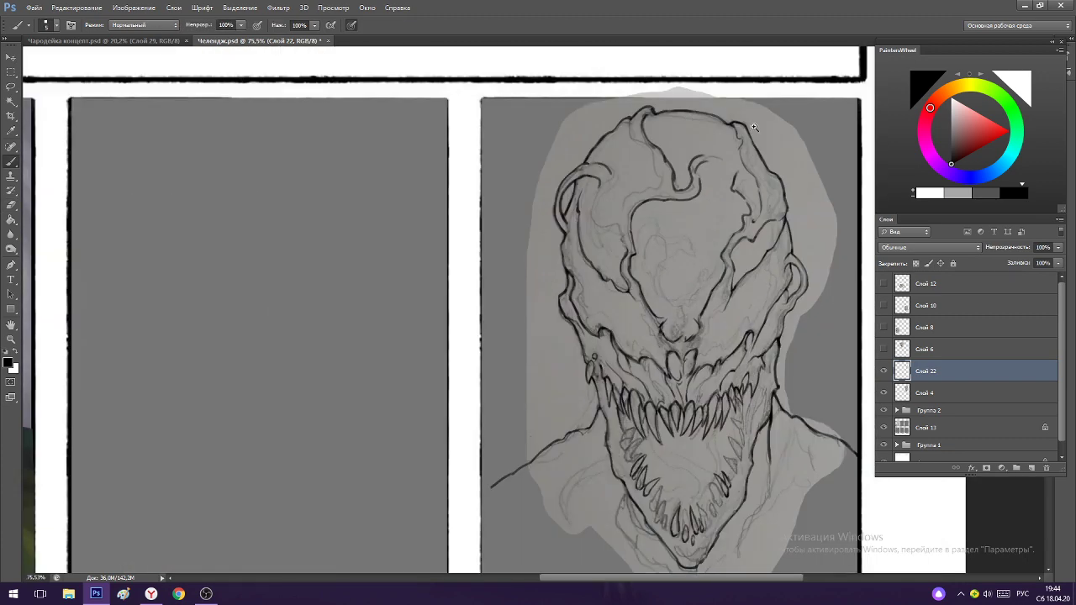
left_click(884, 394)
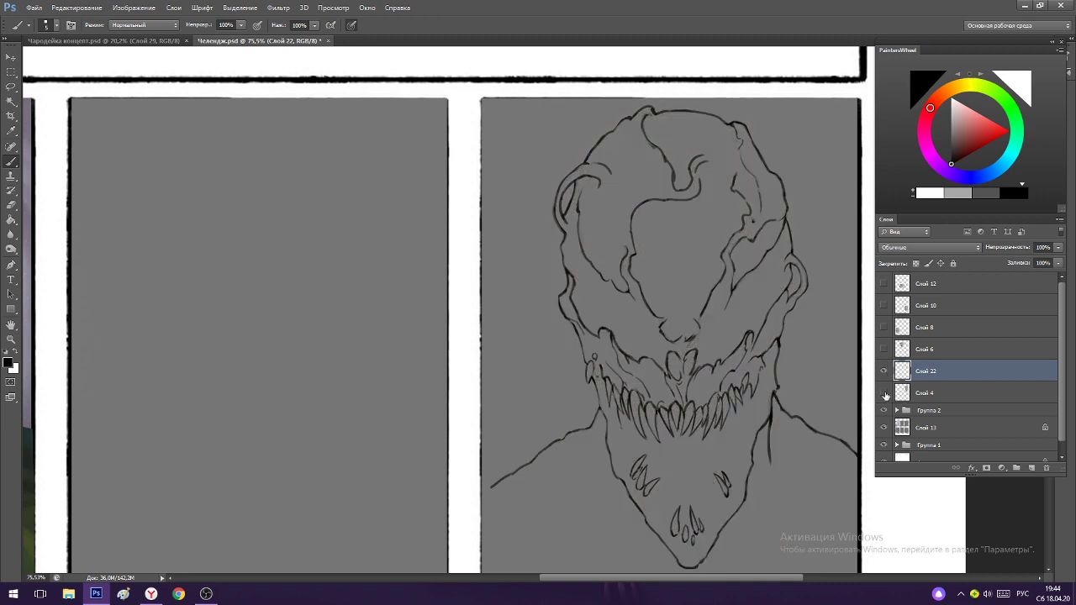
left_click(885, 392)
Trace the neck fold starting under the left side of the jaw, undoing the last unsatisfactory strokes.
scroll(688, 288, "up", 5)
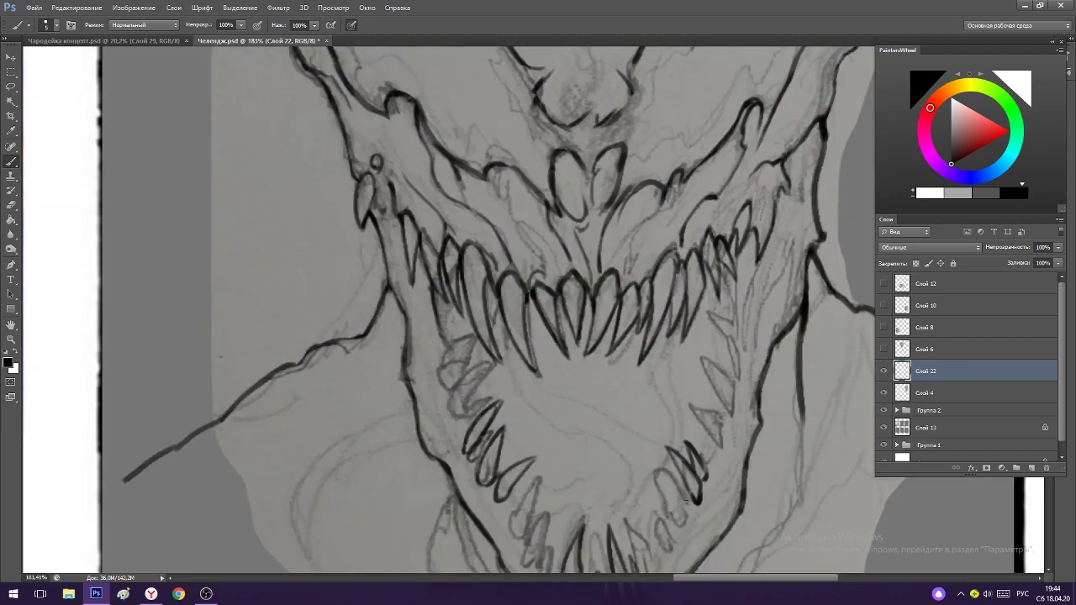
scroll(625, 440, "down", 3)
scroll(622, 515, "up", 2)
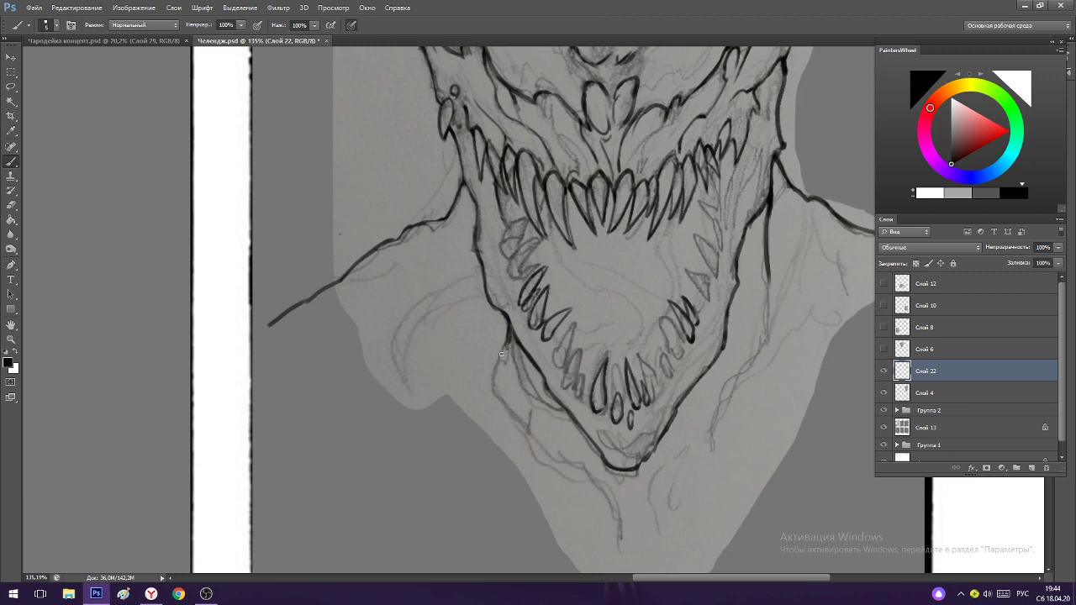
mouse_move(508, 341)
left_mouse_down()
mouse_move(496, 397)
mouse_move(519, 425)
left_mouse_up()
left_click_drag(489, 209, 547, 292)
mouse_move(551, 369)
left_mouse_down()
mouse_move(588, 322)
mouse_move(588, 338)
mouse_move(600, 322)
mouse_move(571, 362)
mouse_move(581, 331)
mouse_move(608, 322)
left_mouse_up()
key("ctrl+z")
key("ctrl+alt+z")
Redraw the outer neck contour curving down below the left jaw line and tidy it with the eraser.
left_click_drag(603, 326, 573, 359)
mouse_move(581, 340)
left_mouse_down()
mouse_move(538, 303)
mouse_move(519, 308)
mouse_move(585, 340)
mouse_move(563, 387)
mouse_move(593, 430)
left_mouse_up()
key("e")
key("b")
key("e")
key("b")
left_click_drag(605, 374, 525, 373)
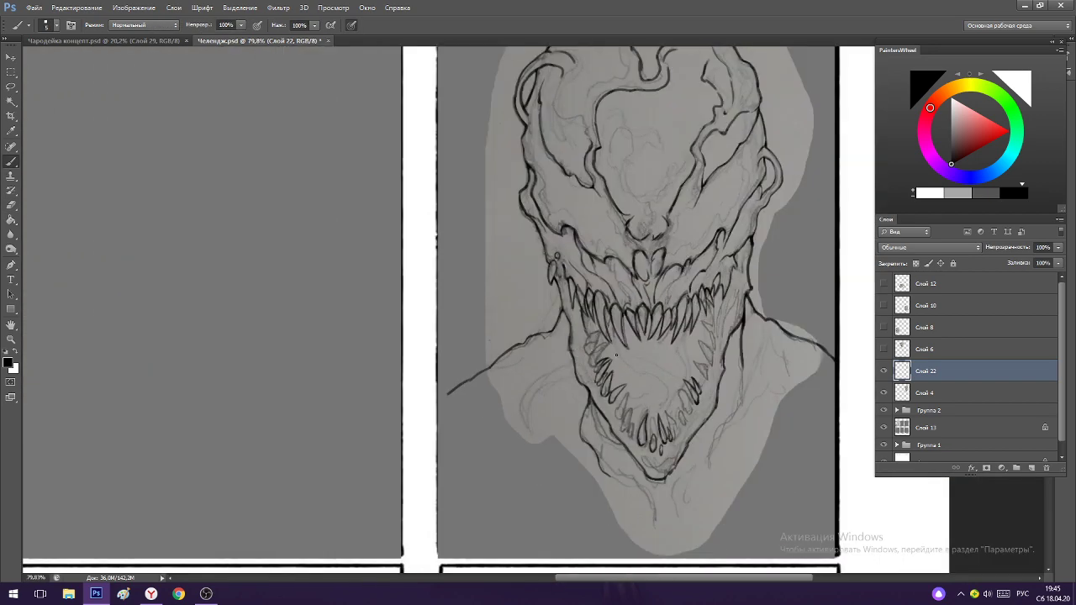
Examine the inked linework around the open mouth, upper teeth and left cheek up close.
left_click_drag(604, 404, 663, 404)
mouse_move(584, 326)
left_mouse_down()
mouse_move(594, 338)
mouse_move(570, 310)
mouse_move(575, 277)
left_mouse_up()
scroll(600, 310, "down", 4)
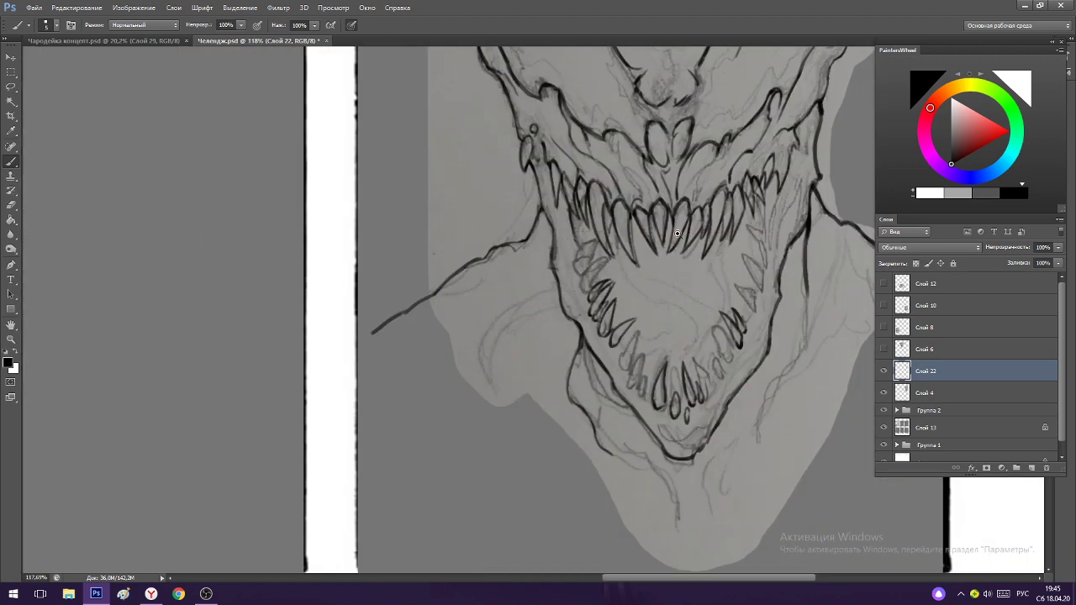
scroll(625, 250, "up", 2)
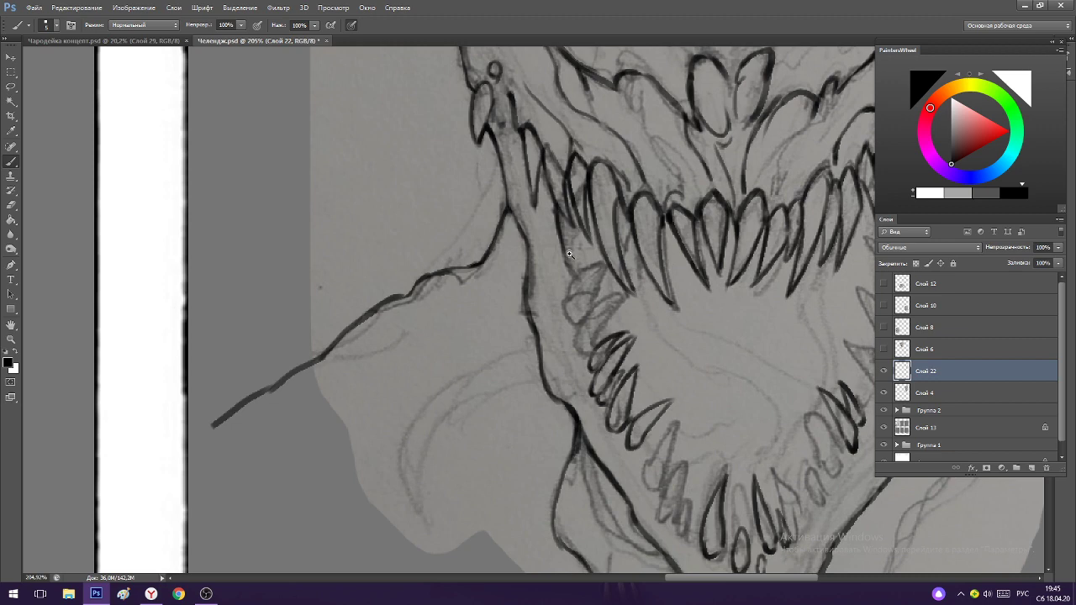
scroll(559, 218, "down", 3)
scroll(557, 229, "up", 3)
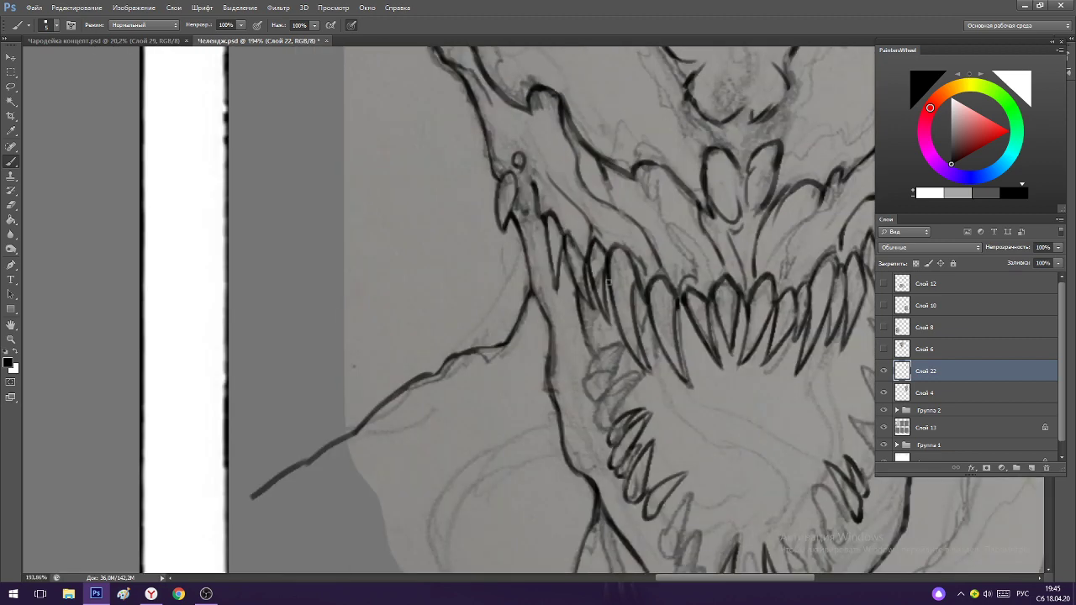
scroll(612, 279, "down", 3)
scroll(583, 298, "up", 3)
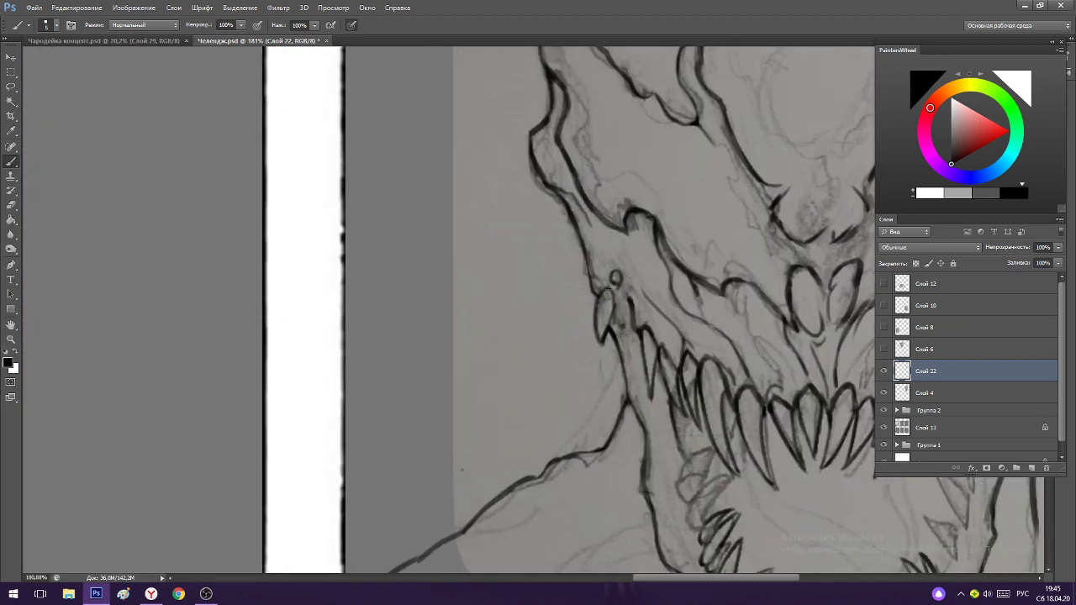
scroll(594, 216, "down", 2)
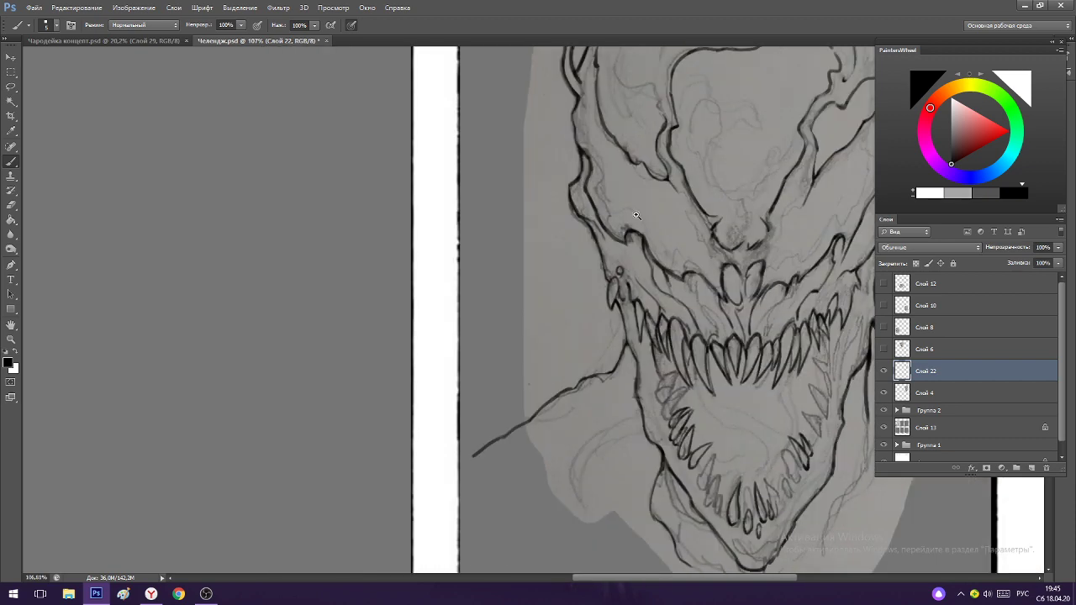
Extend the contour line below the left eye down onto the cheek with the brush and trim the overlap with the eraser.
scroll(622, 217, "up", 3)
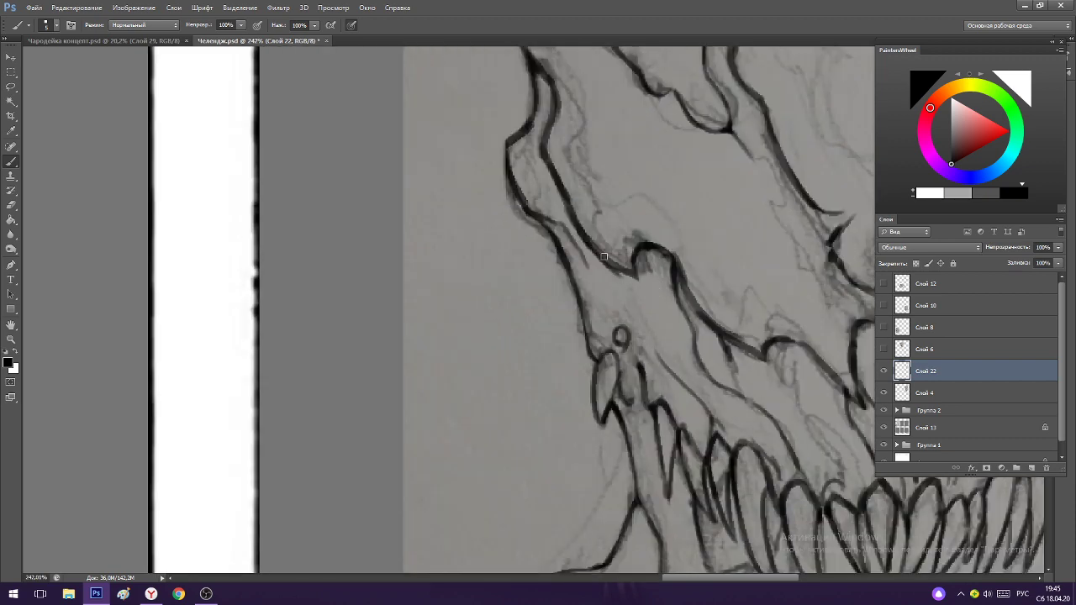
left_click_drag(593, 245, 647, 304)
key("e")
left_click_drag(596, 247, 586, 222)
key("b")
scroll(630, 195, "down", 3)
scroll(598, 135, "up", 3)
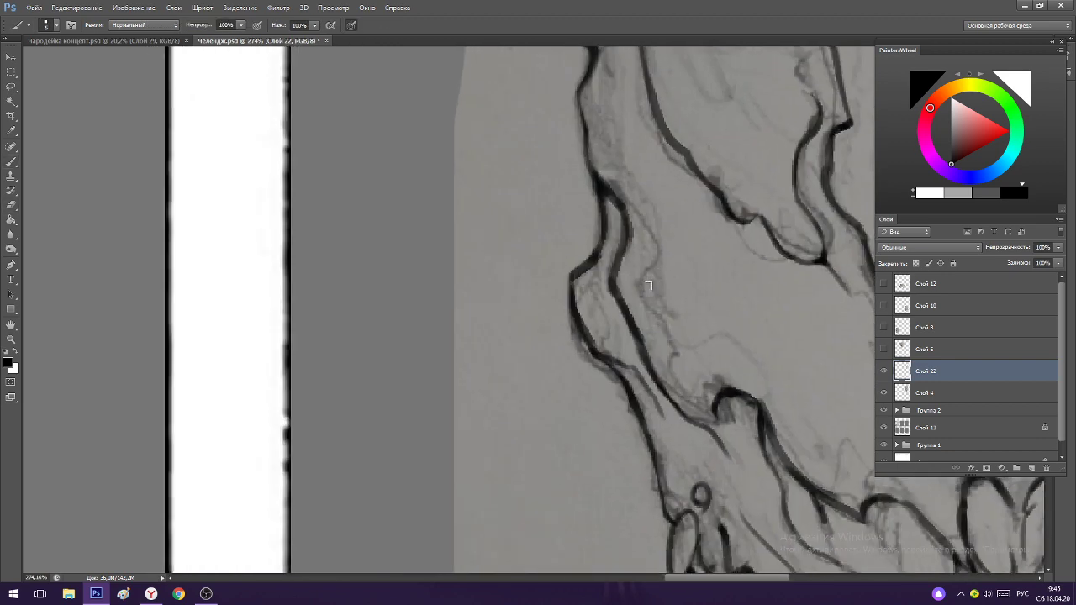
Thin the inner contour line along the outer edge of the left eye with the eraser.
key("e")
left_click_drag(634, 299, 649, 338)
scroll(665, 364, "down", 3)
scroll(664, 282, "up", 3)
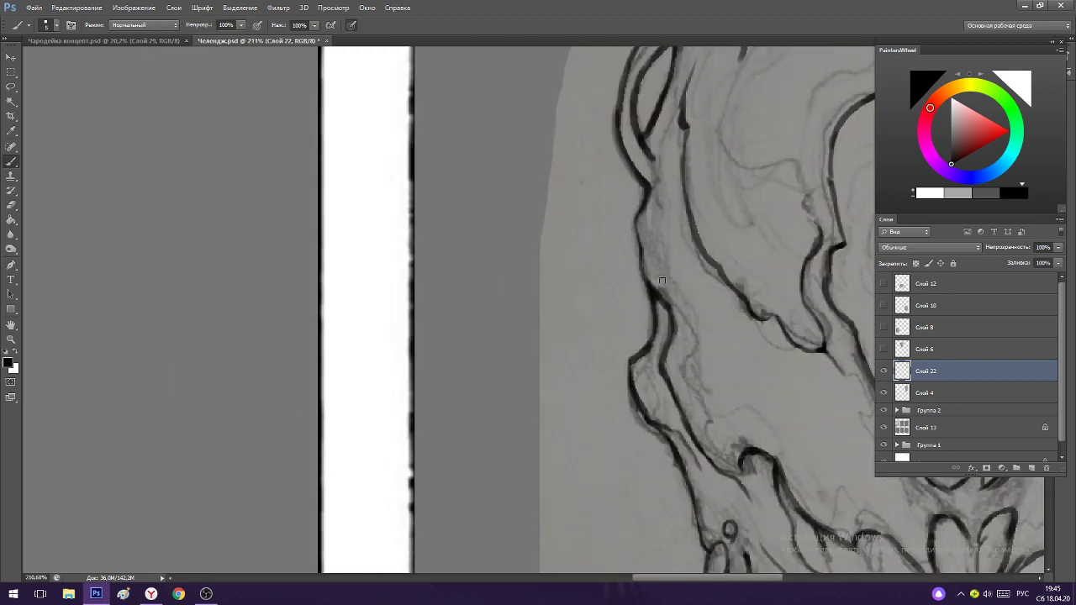
key("b")
scroll(654, 268, "down", 3)
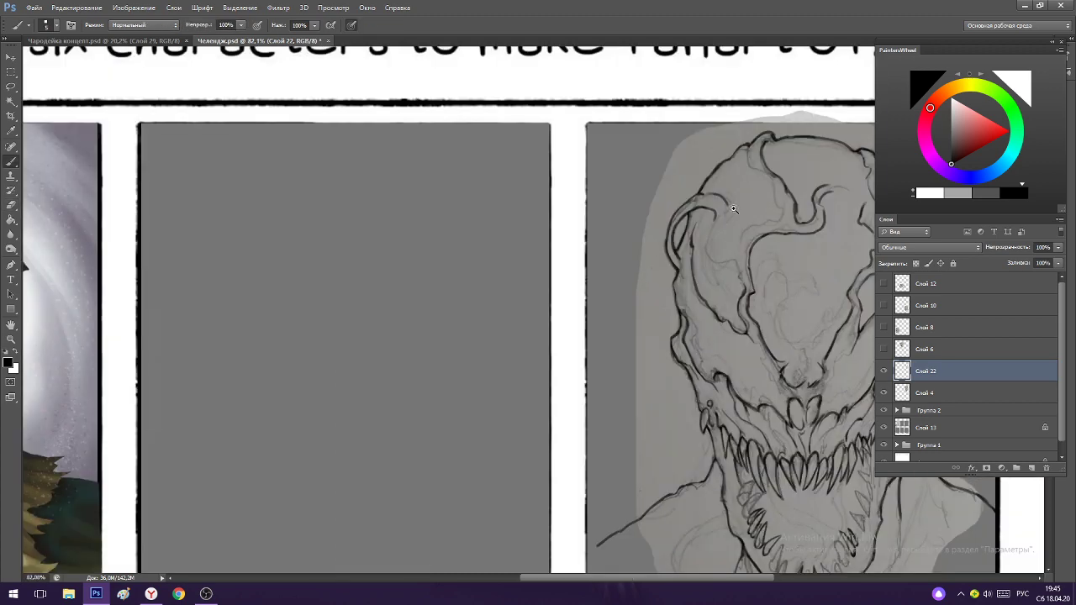
Thin the curled tip of the upper-left head tendril with the eraser and ink its tapering end with the brush.
scroll(739, 258, "up", 3)
scroll(685, 277, "down", 3)
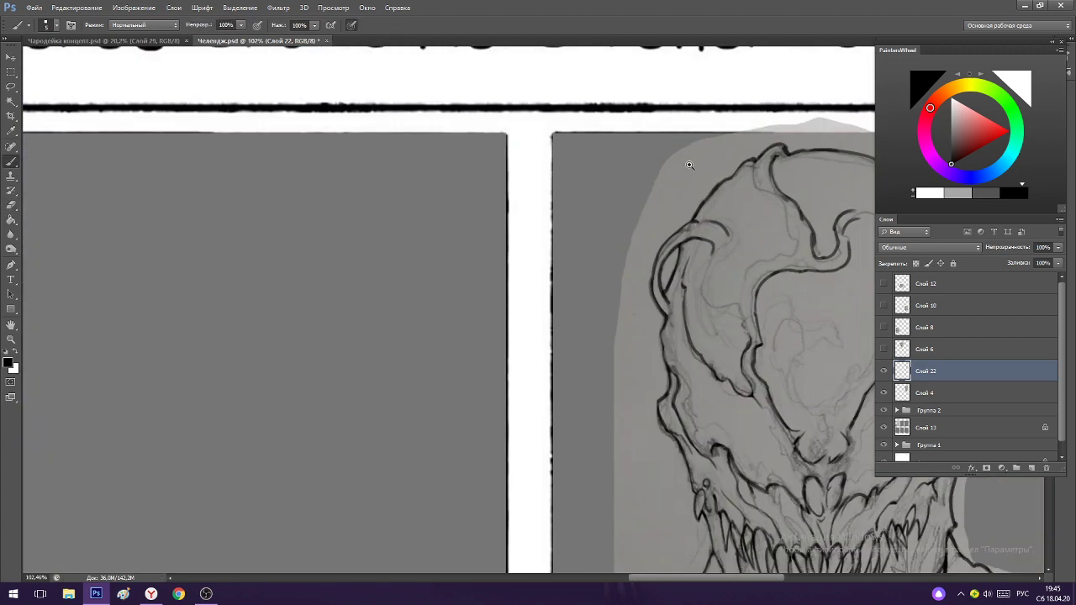
scroll(712, 267, "up", 3)
key("e")
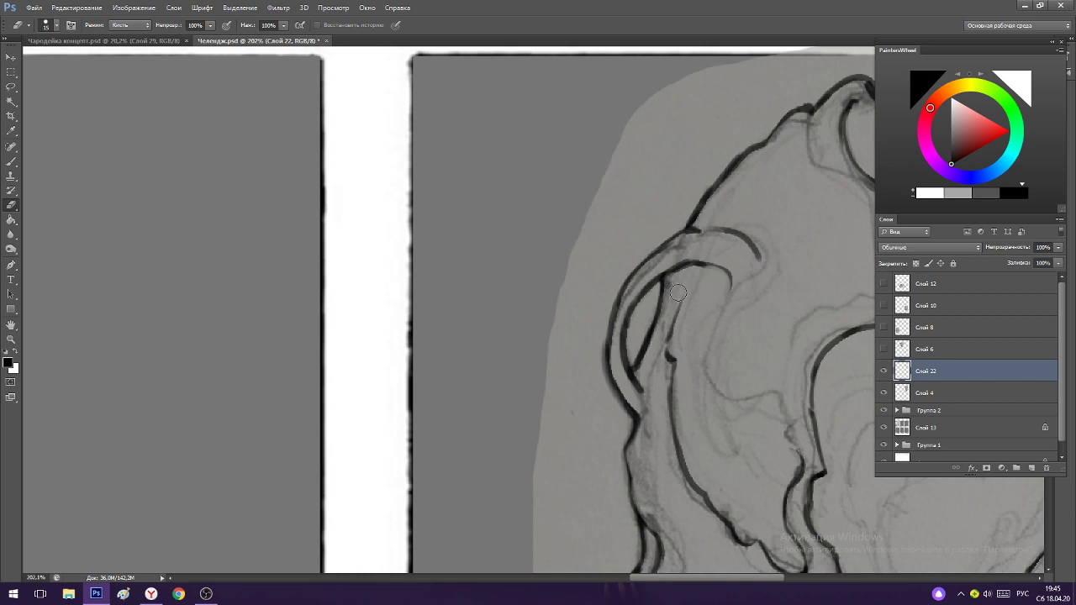
mouse_move(713, 237)
left_mouse_down()
mouse_move(739, 245)
mouse_move(721, 238)
mouse_move(763, 313)
left_mouse_up()
key("b")
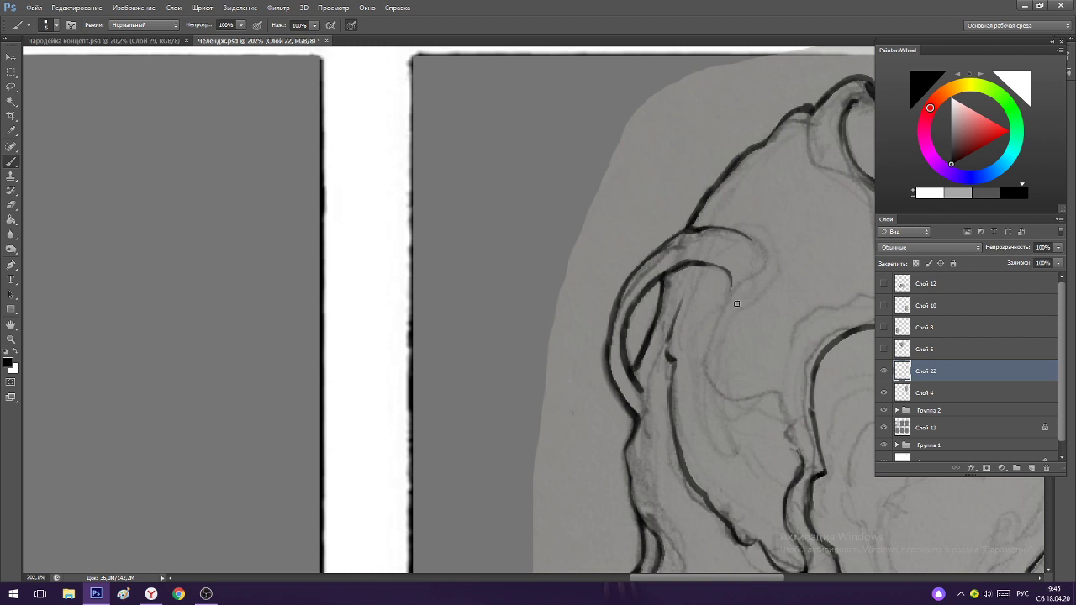
mouse_move(754, 243)
left_mouse_down()
mouse_move(760, 274)
mouse_move(741, 236)
mouse_move(762, 255)
mouse_move(721, 258)
left_mouse_up()
left_click_drag(804, 253, 866, 252)
Close the gap in the outline at the bottom of the U-shaped forehead curl with the brush.
key("e")
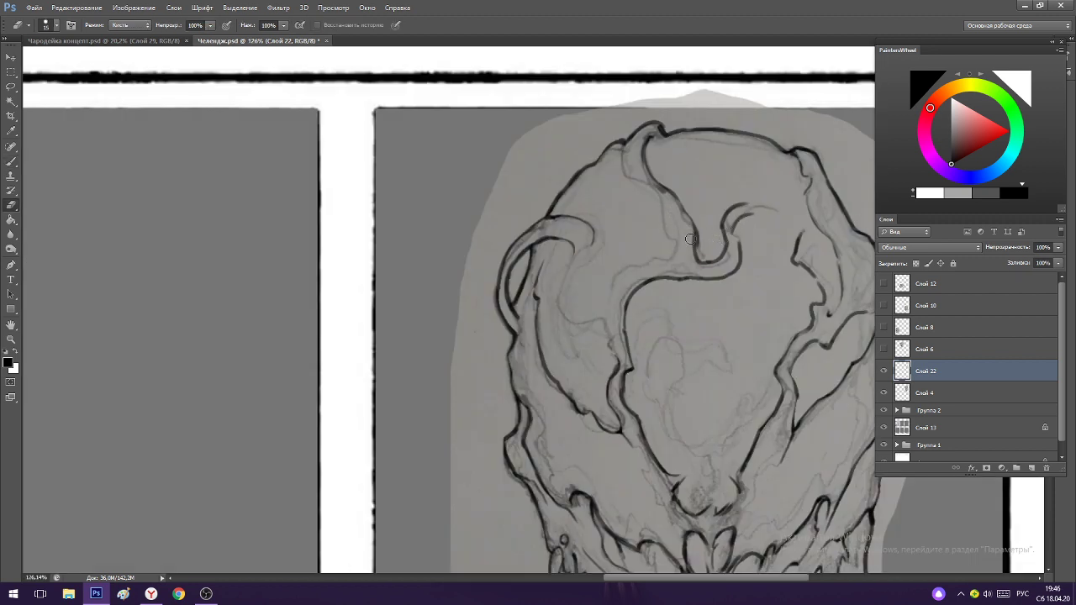
key("b")
scroll(713, 236, "up", 2)
scroll(713, 237, "up", 1)
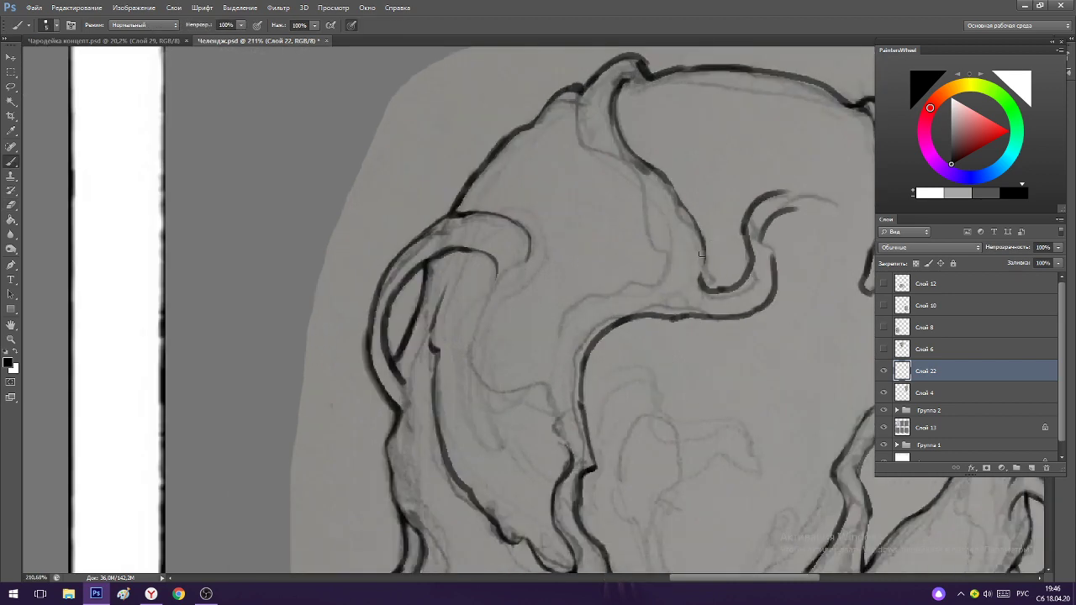
key("e")
key("b")
left_click_drag(704, 282, 718, 288)
scroll(721, 281, "down", 4)
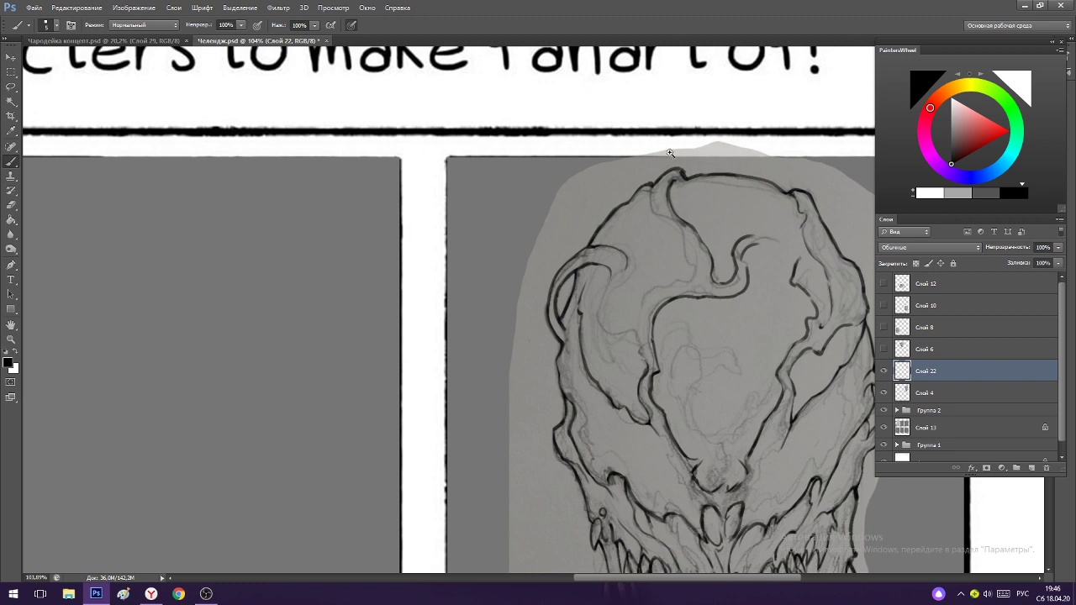
Thin the outline of the tendril at the top left of the skull with the eraser.
scroll(680, 175, "up", 5)
key("e")
mouse_move(688, 191)
left_mouse_down()
mouse_move(697, 223)
mouse_move(684, 200)
mouse_move(708, 203)
mouse_move(713, 182)
mouse_move(661, 170)
mouse_move(633, 198)
mouse_move(690, 163)
mouse_move(658, 189)
mouse_move(598, 214)
left_mouse_up()
key("b")
key("e")
key("b")
left_click_drag(633, 222, 521, 221)
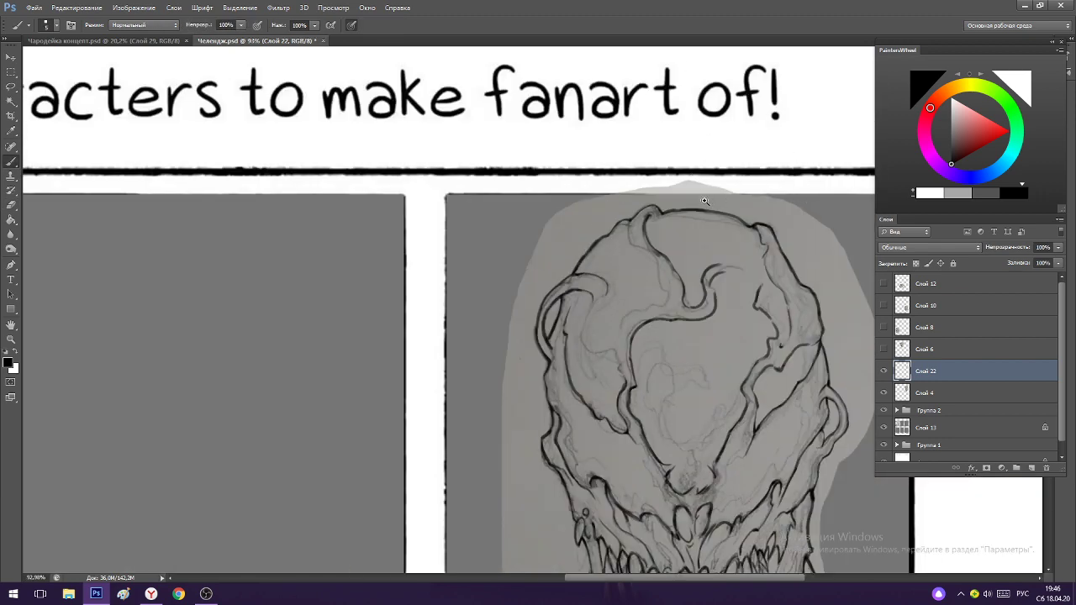
Thin the outline across the top right of the skull with the eraser.
left_click_drag(705, 202, 739, 202)
key("e")
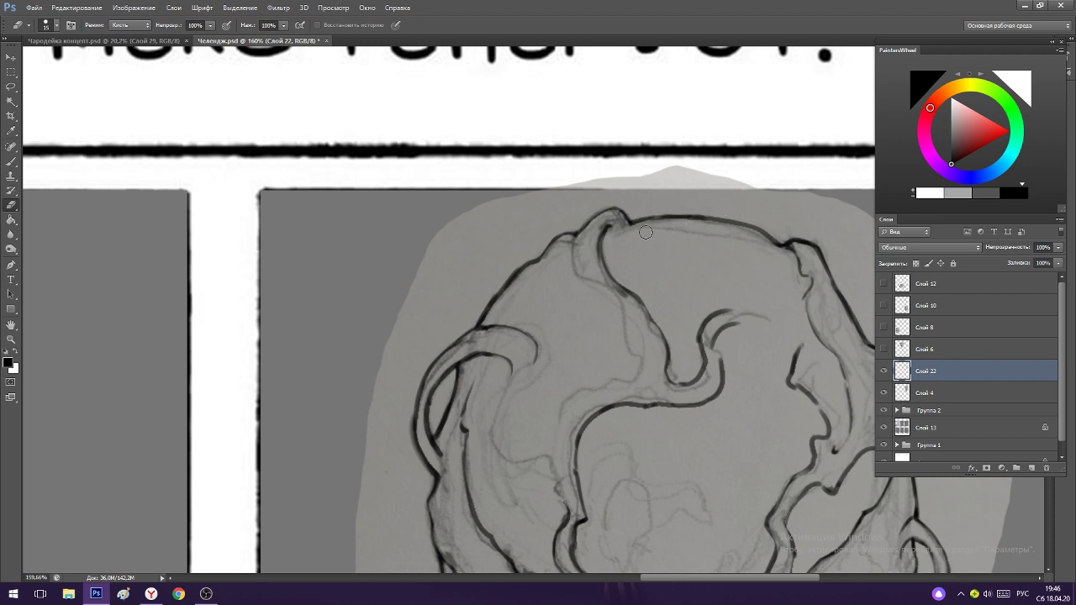
left_click_drag(738, 229, 777, 251)
key("b")
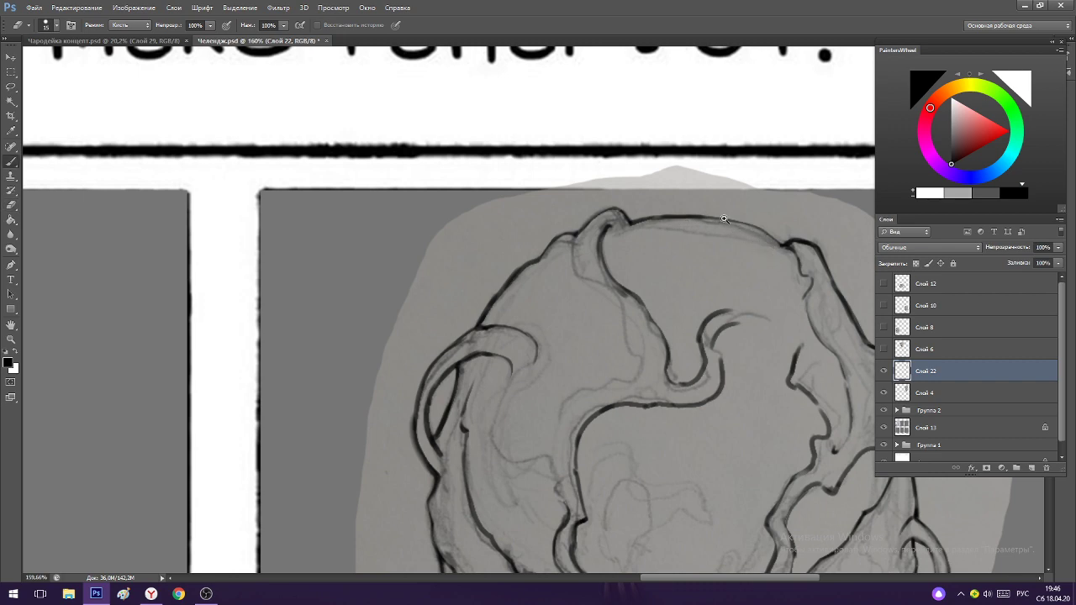
scroll(719, 202, "down", 5)
scroll(775, 210, "up", 6)
Thin the outer contour of the tendril running down the upper-right side of the head with the eraser.
key("e")
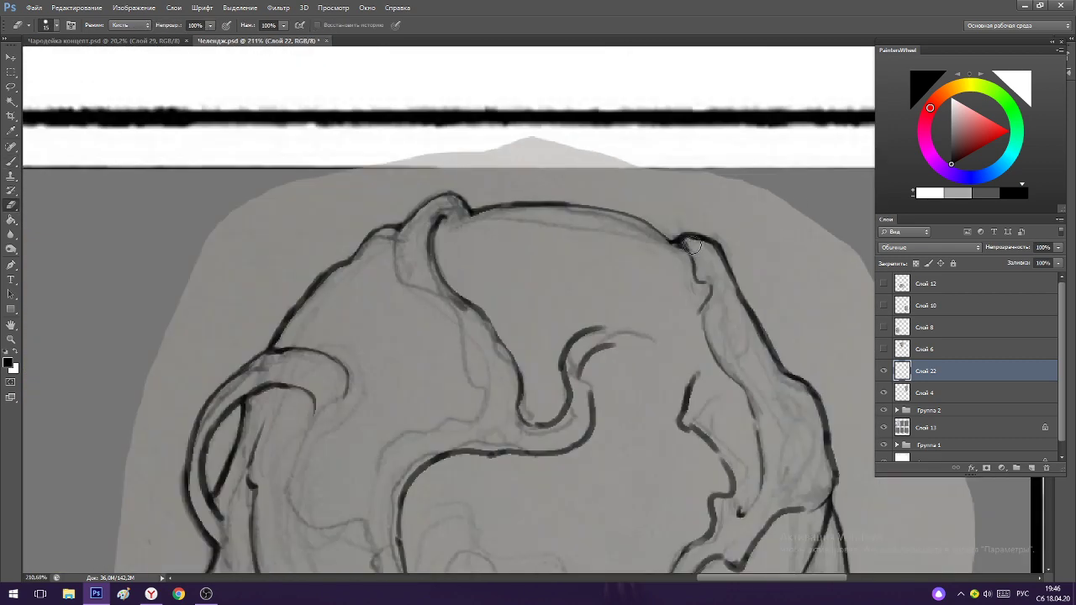
left_click_drag(731, 297, 763, 361)
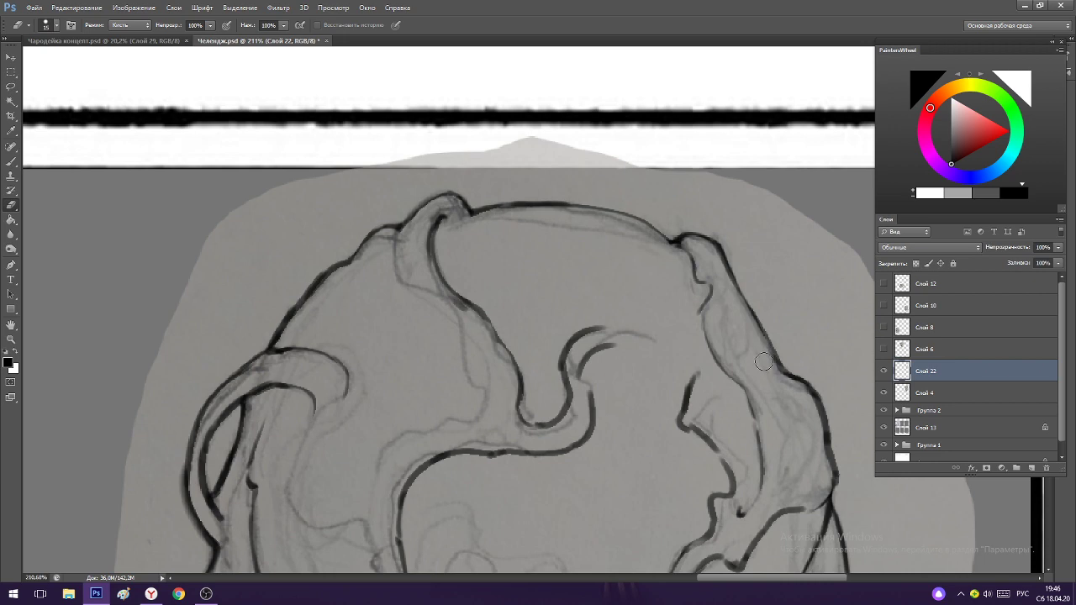
mouse_move(742, 322)
left_mouse_down()
mouse_move(760, 373)
mouse_move(740, 362)
mouse_move(818, 294)
left_mouse_up()
key("b")
key("e")
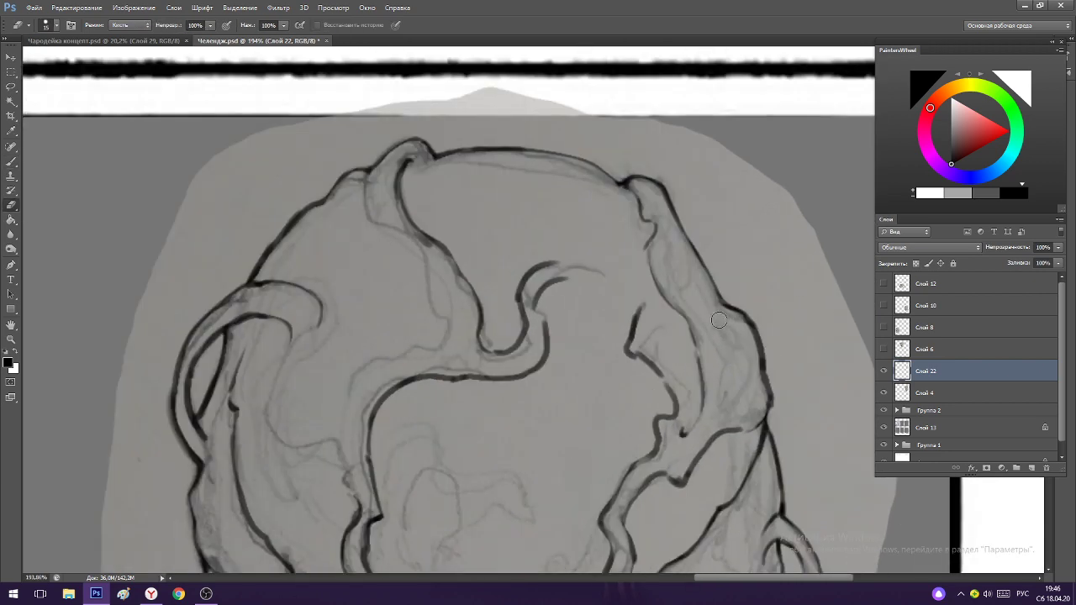
key("b")
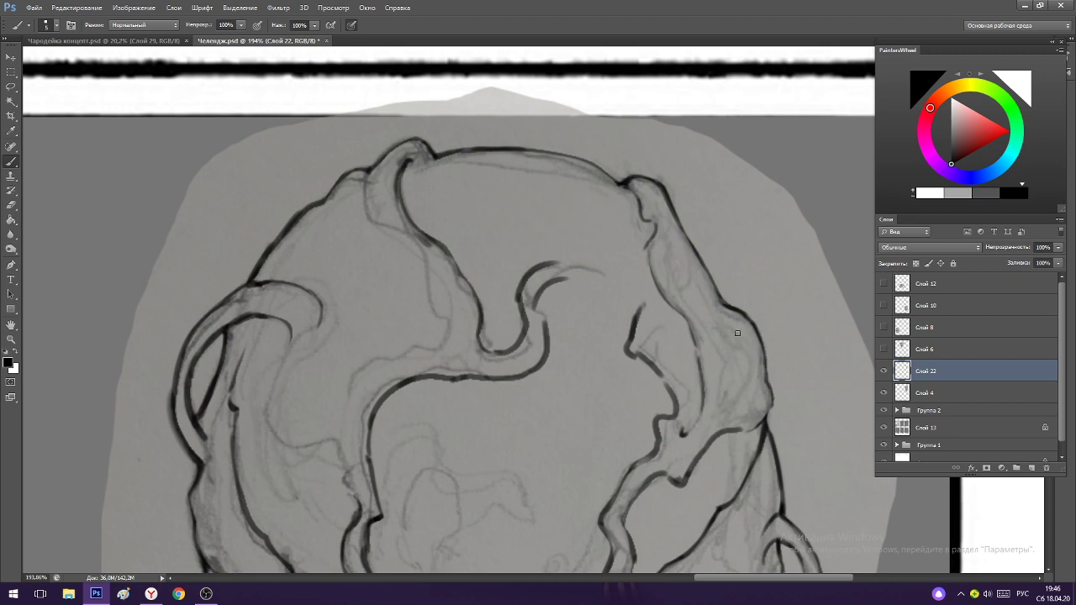
Reinforce the head's right outline beside the bulge above the eye with a brush stroke.
scroll(746, 374, "down", 5)
scroll(746, 374, "up", 2)
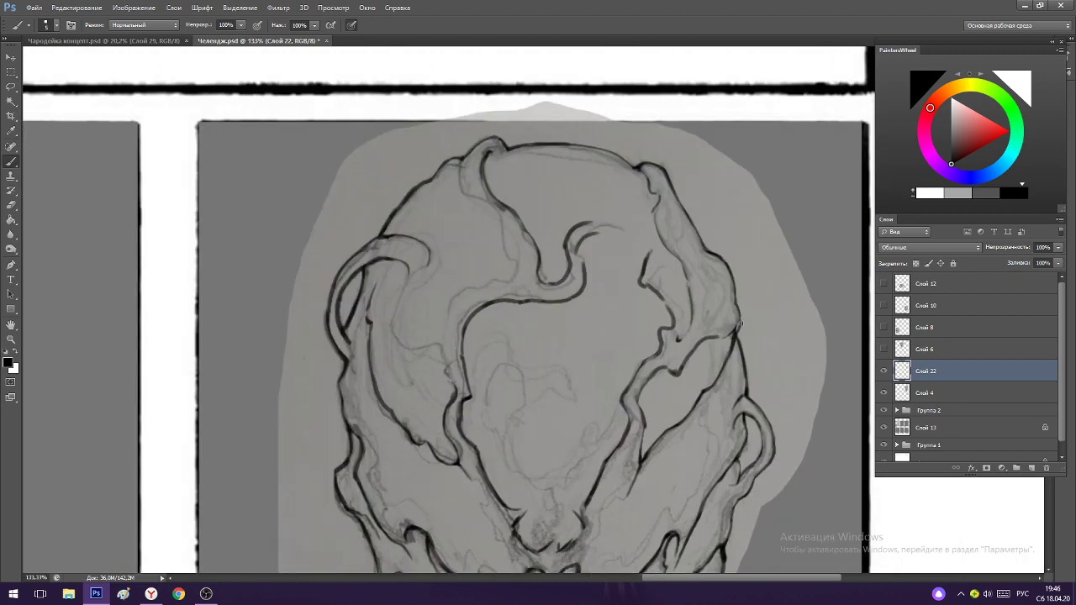
scroll(739, 324, "up", 2)
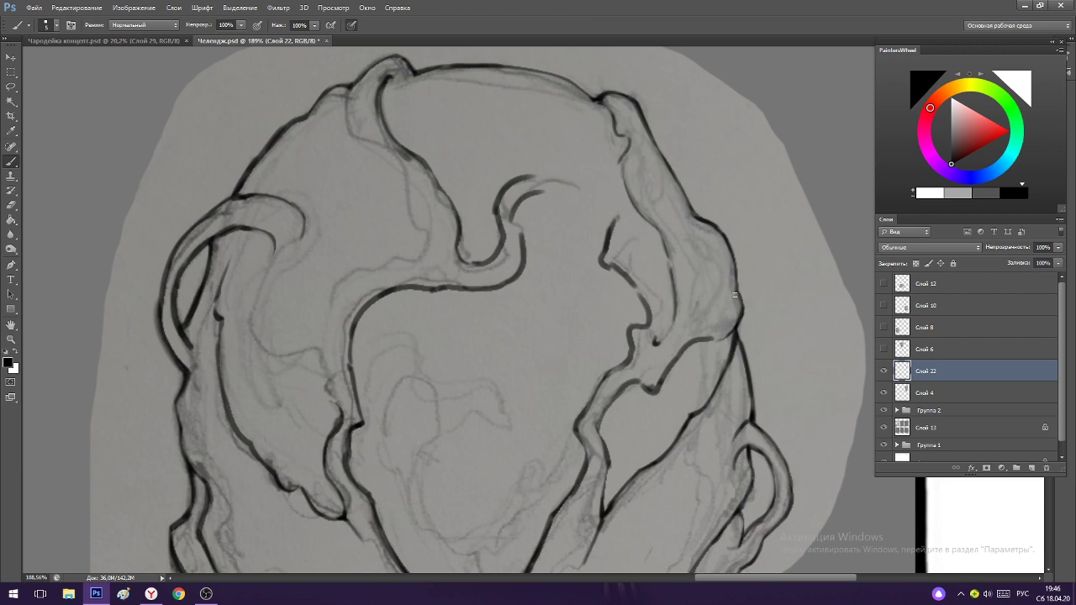
left_click_drag(736, 278, 736, 299)
Clean up the small pointed tendril on the right of the forehead with the eraser and ink its second edge.
key("e")
mouse_move(615, 225)
left_mouse_down()
mouse_move(618, 230)
mouse_move(618, 261)
mouse_move(648, 290)
mouse_move(653, 325)
mouse_move(637, 328)
mouse_move(628, 94)
mouse_move(629, 180)
mouse_move(668, 298)
mouse_move(657, 335)
mouse_move(655, 289)
mouse_move(664, 316)
mouse_move(631, 334)
mouse_move(636, 354)
mouse_move(644, 304)
left_mouse_up()
key("b")
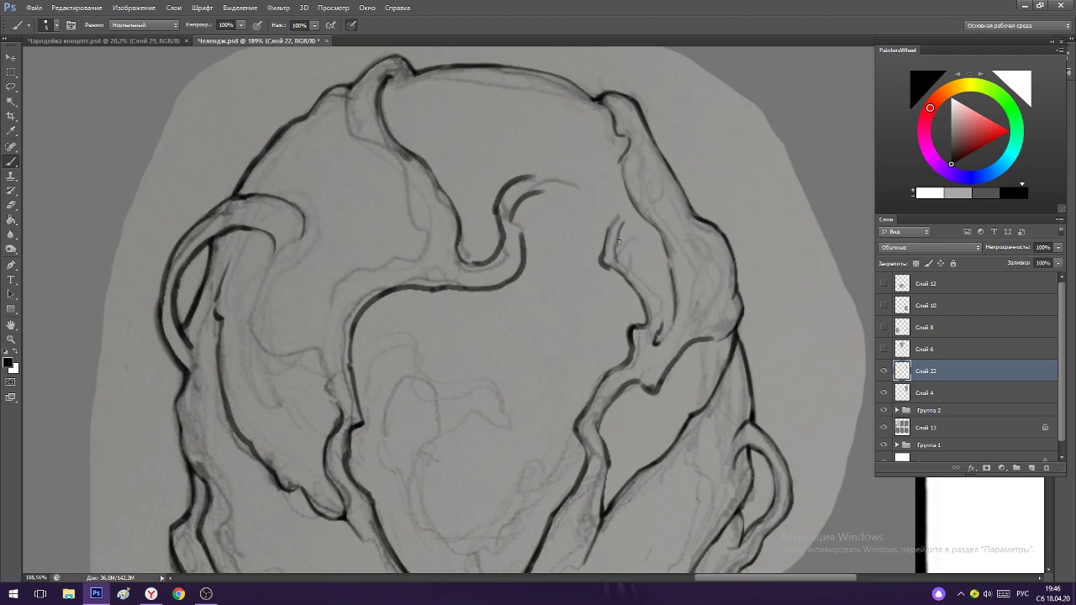
mouse_move(635, 267)
left_mouse_down()
mouse_move(659, 300)
mouse_move(664, 339)
left_mouse_up()
mouse_move(652, 208)
left_mouse_down()
mouse_move(651, 249)
mouse_move(589, 207)
left_mouse_up()
Ink the sketched lower teeth on the left side of the jaw with the brush.
scroll(630, 397, "up", 4)
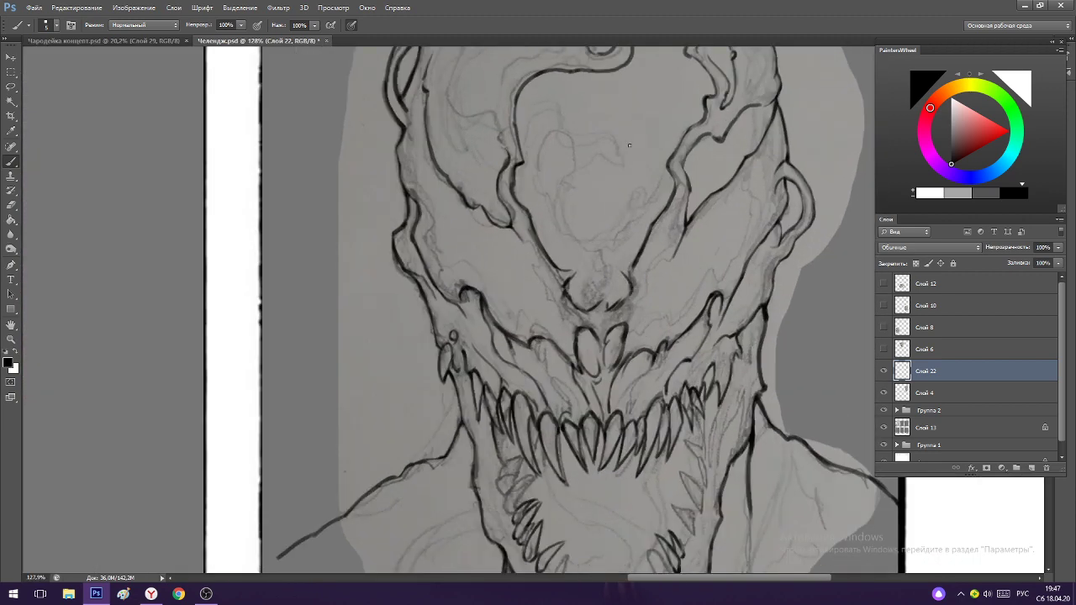
scroll(650, 246, "down", 3)
scroll(598, 432, "up", 4)
scroll(599, 432, "down", 2)
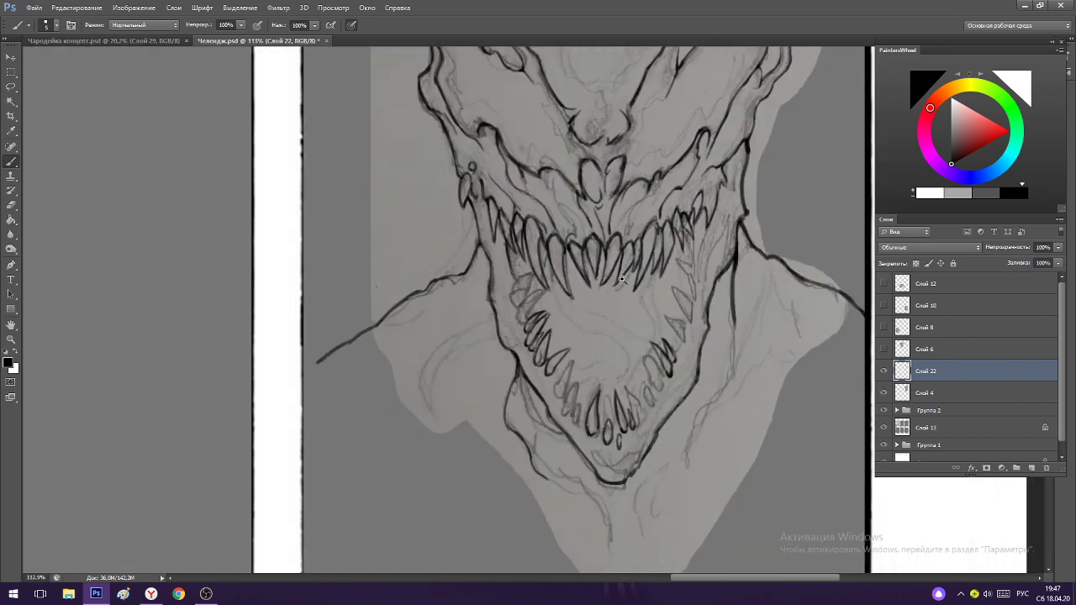
scroll(566, 389, "up", 2)
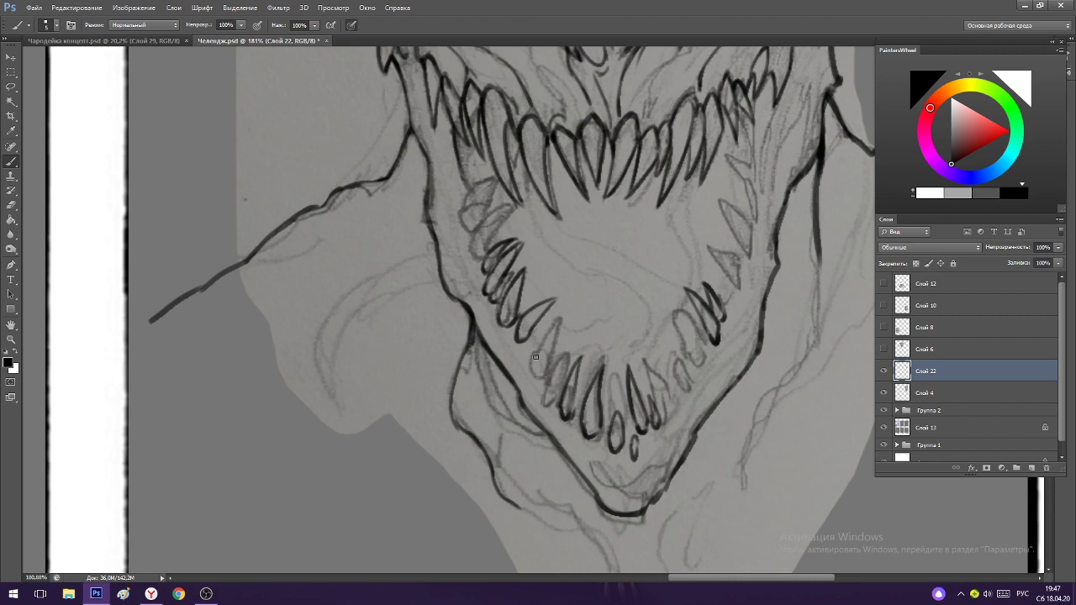
mouse_move(535, 357)
left_mouse_down()
mouse_move(542, 376)
mouse_move(561, 313)
mouse_move(548, 372)
left_mouse_up()
left_click_drag(512, 277, 461, 277)
mouse_move(479, 225)
left_mouse_down()
mouse_move(531, 223)
mouse_move(470, 201)
left_mouse_up()
scroll(516, 205, "up", 3)
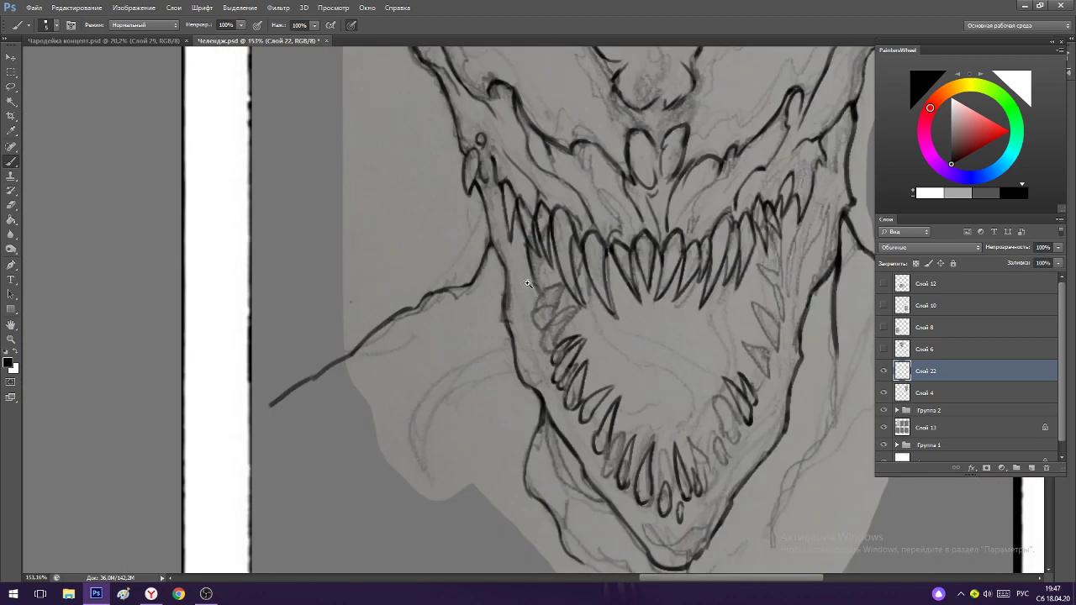
mouse_move(522, 265)
left_mouse_down()
mouse_move(559, 262)
mouse_move(514, 229)
left_mouse_up()
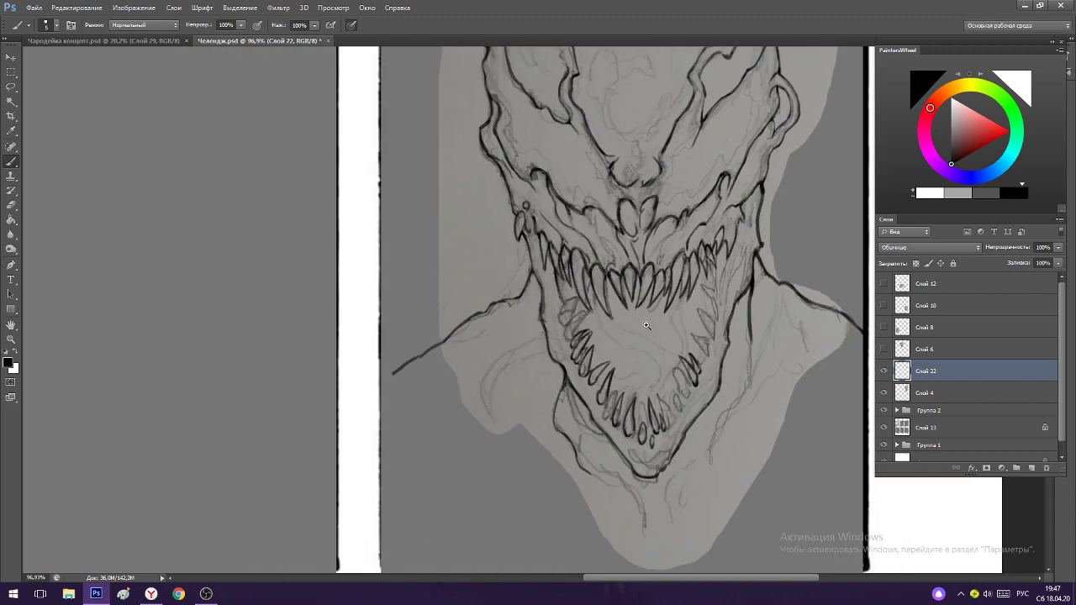
Ink the next sketched lower teeth on the right side of the jaw, undoing the misplaced strokes.
left_click_drag(725, 337, 774, 337)
mouse_move(623, 456)
left_mouse_down()
mouse_move(580, 357)
mouse_move(607, 472)
mouse_move(631, 463)
mouse_move(590, 443)
left_mouse_up()
mouse_move(572, 400)
left_mouse_down()
mouse_move(594, 448)
mouse_move(596, 414)
mouse_move(608, 437)
mouse_move(595, 409)
mouse_move(622, 429)
left_mouse_up()
key("ctrl+z")
left_click_drag(586, 389, 610, 432)
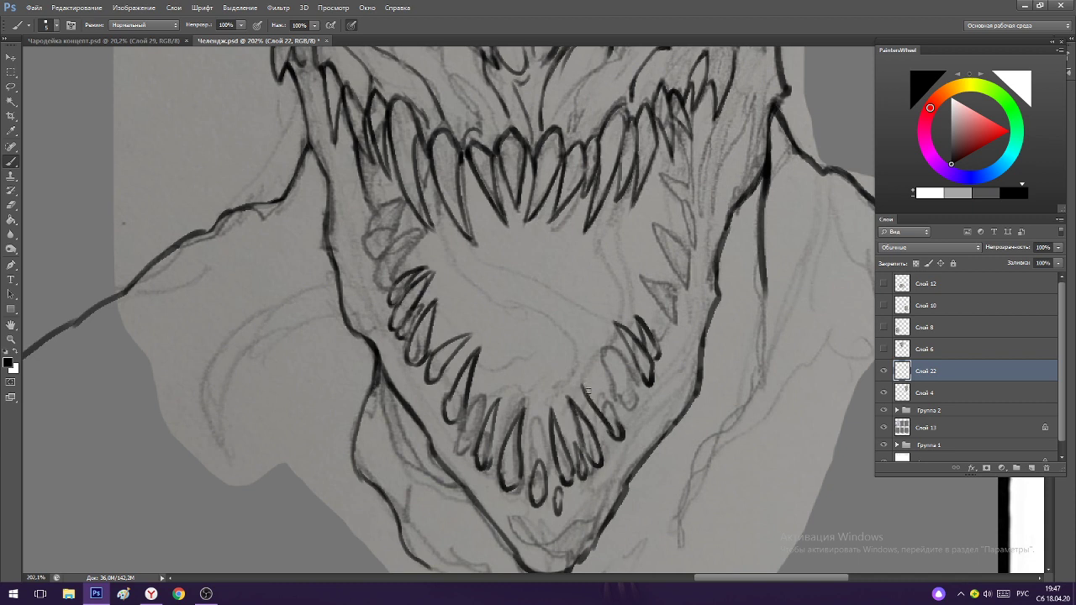
key("ctrl+z")
mouse_move(588, 391)
left_mouse_down()
mouse_move(615, 428)
mouse_move(623, 388)
mouse_move(592, 336)
mouse_move(614, 397)
left_mouse_up()
key("ctrl+z")
key("ctrl+z")
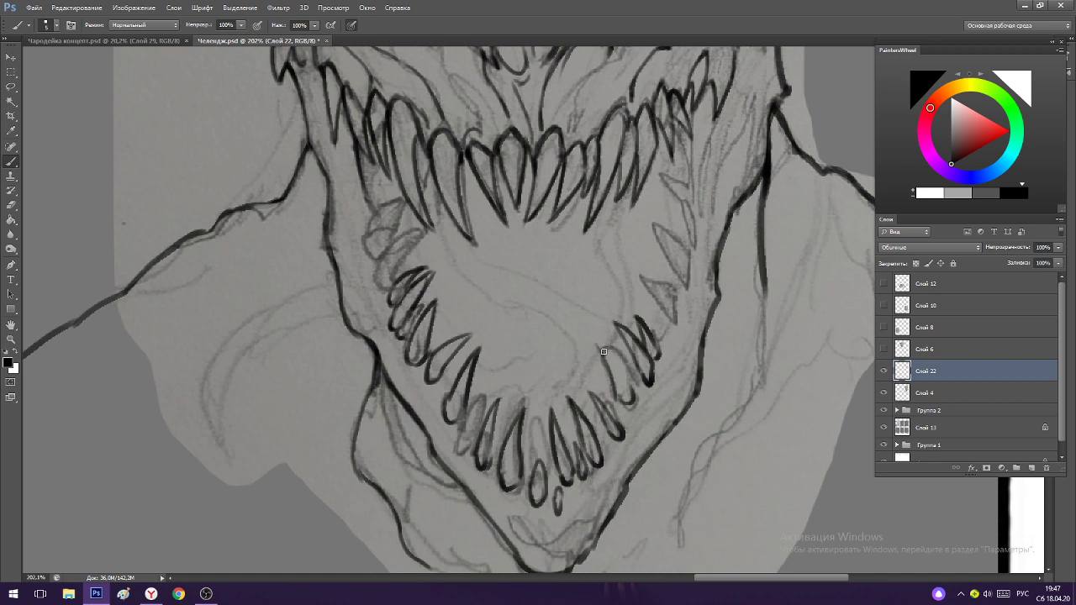
Redraw the left edge of the lower tooth beside the inked pair on the right side of the jaw.
left_click_drag(600, 347, 623, 381)
key("ctrl+z")
mouse_move(602, 346)
left_mouse_down()
mouse_move(620, 377)
mouse_move(616, 395)
left_mouse_up()
key("e")
key("b")
left_click_drag(600, 346, 624, 402)
scroll(636, 384, "down", 4)
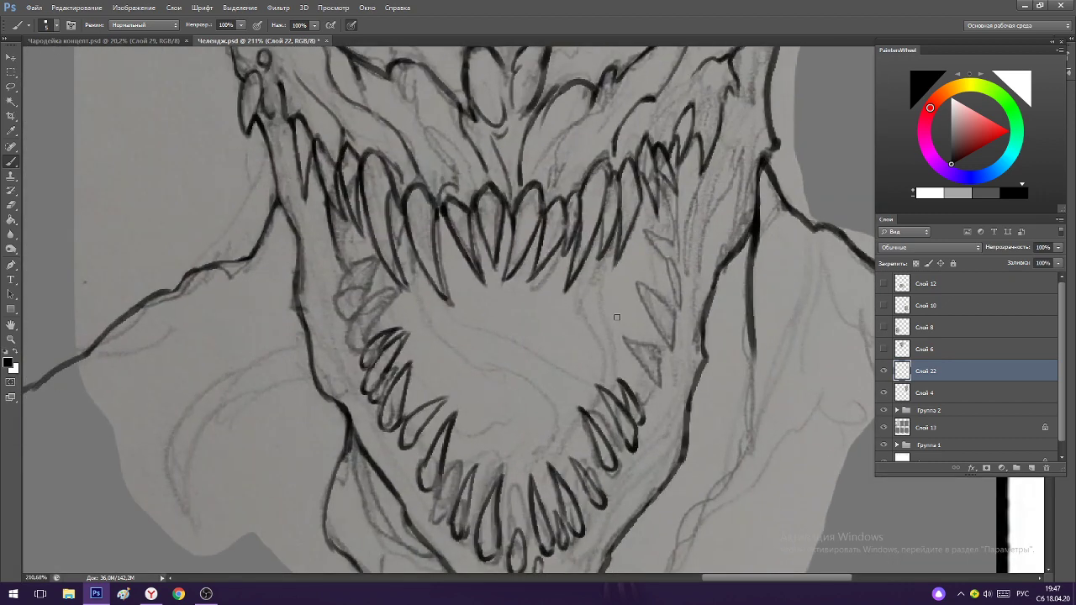
left_click_drag(617, 317, 563, 332)
left_click_drag(453, 353, 509, 337)
left_click_drag(578, 201, 582, 233)
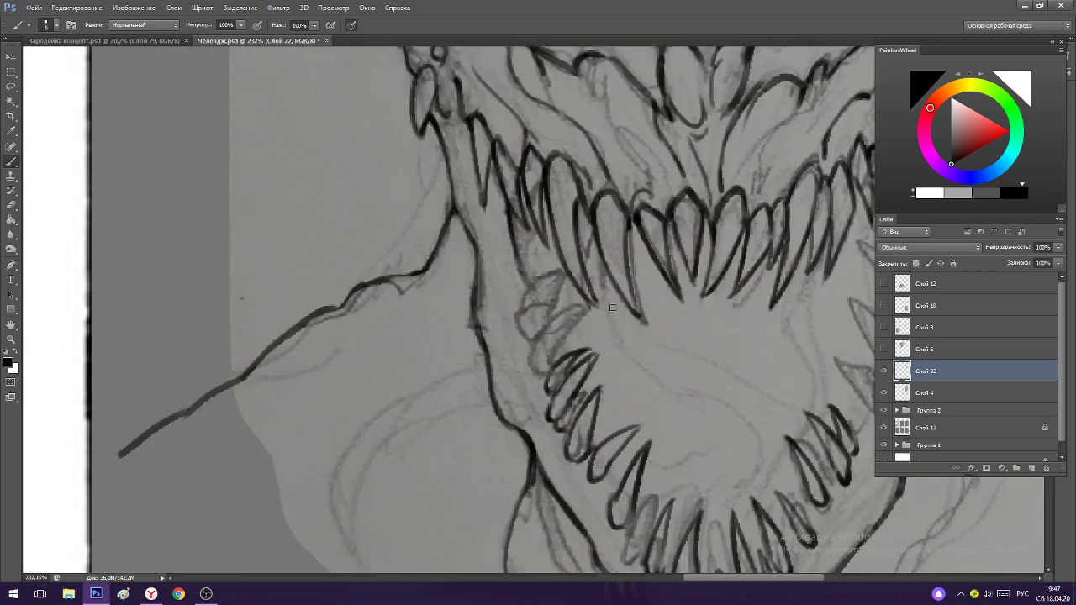
scroll(602, 277, "down", 5)
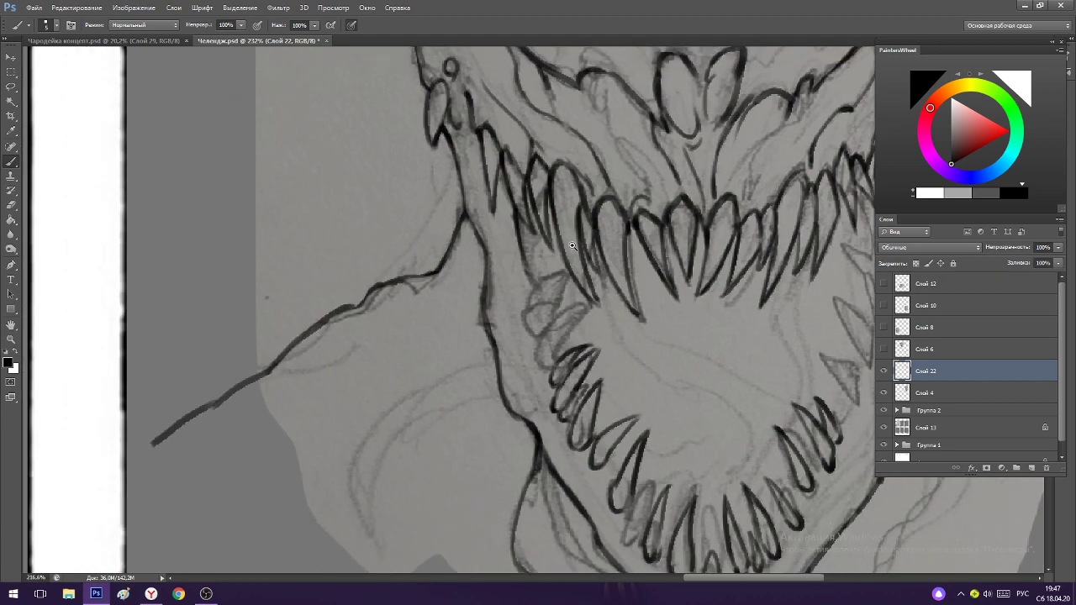
Ink the uppermost sketched lower teeth on the left side of the jaw with the brush, undoing a misplaced stroke.
scroll(774, 244, "up", 6)
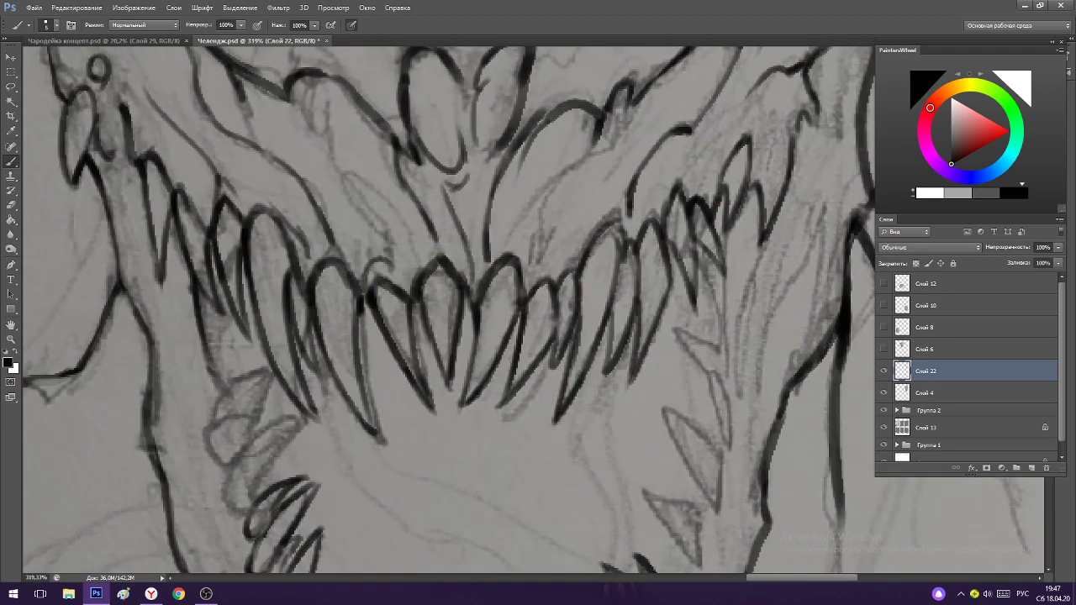
scroll(605, 290, "down", 6)
scroll(489, 287, "up", 6)
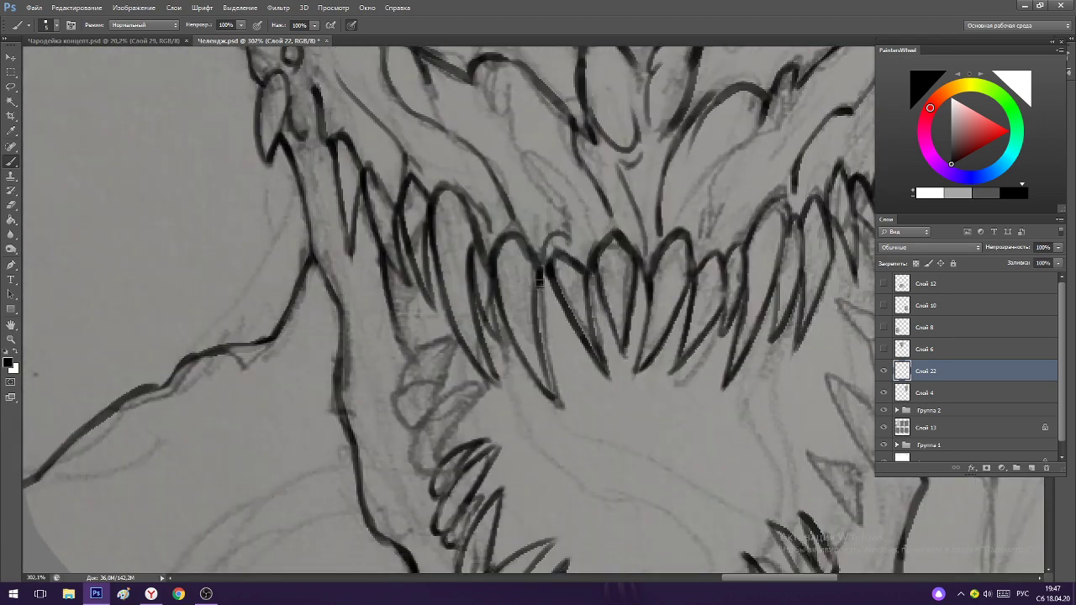
scroll(539, 300, "down", 5)
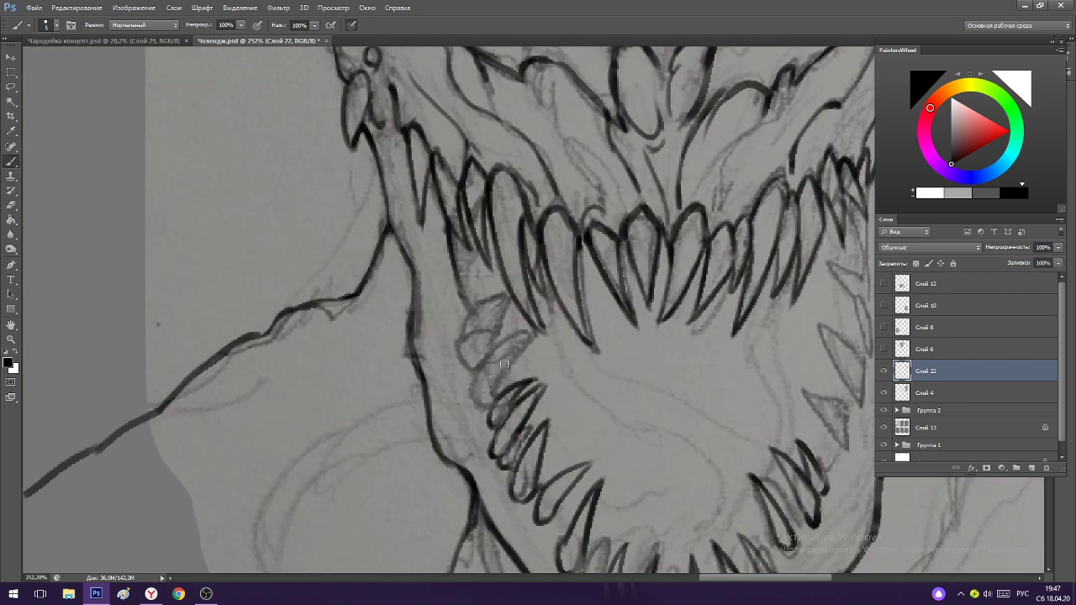
scroll(476, 389, "up", 5)
mouse_move(478, 401)
left_mouse_down()
mouse_move(489, 368)
mouse_move(525, 353)
left_mouse_up()
mouse_move(496, 399)
left_mouse_down()
mouse_move(523, 354)
mouse_move(500, 380)
left_mouse_up()
mouse_move(472, 347)
left_mouse_down()
mouse_move(477, 371)
mouse_move(523, 332)
left_mouse_up()
mouse_move(480, 370)
left_mouse_down()
mouse_move(521, 335)
mouse_move(481, 370)
left_mouse_up()
key("ctrl+z")
left_click_drag(522, 321, 454, 323)
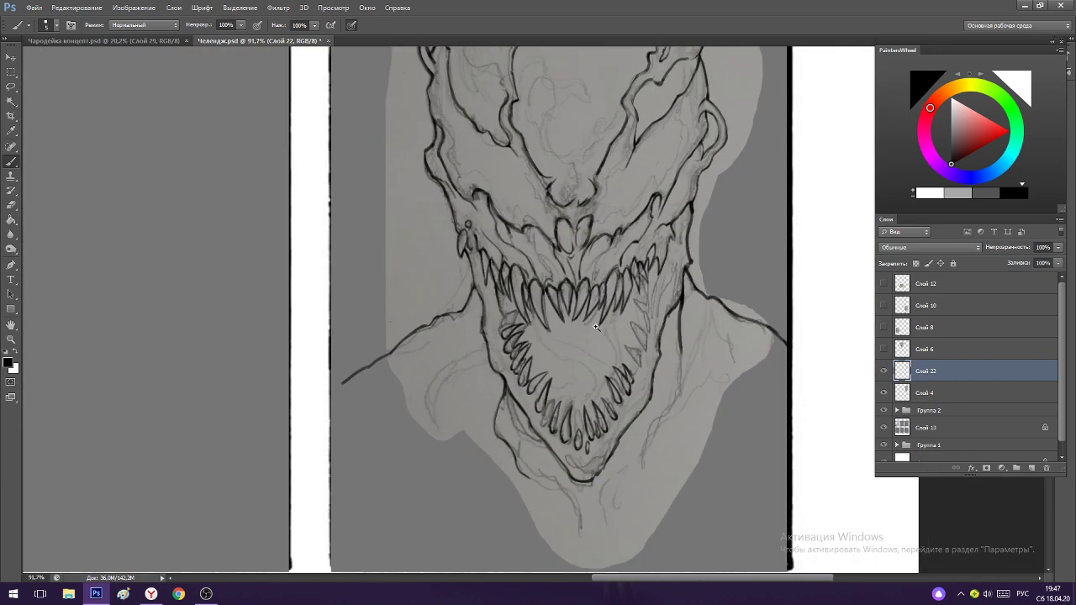
Ink the next lower tooth up the right side of the jaw and undo the extra stroke along it.
scroll(595, 326, "up", 5)
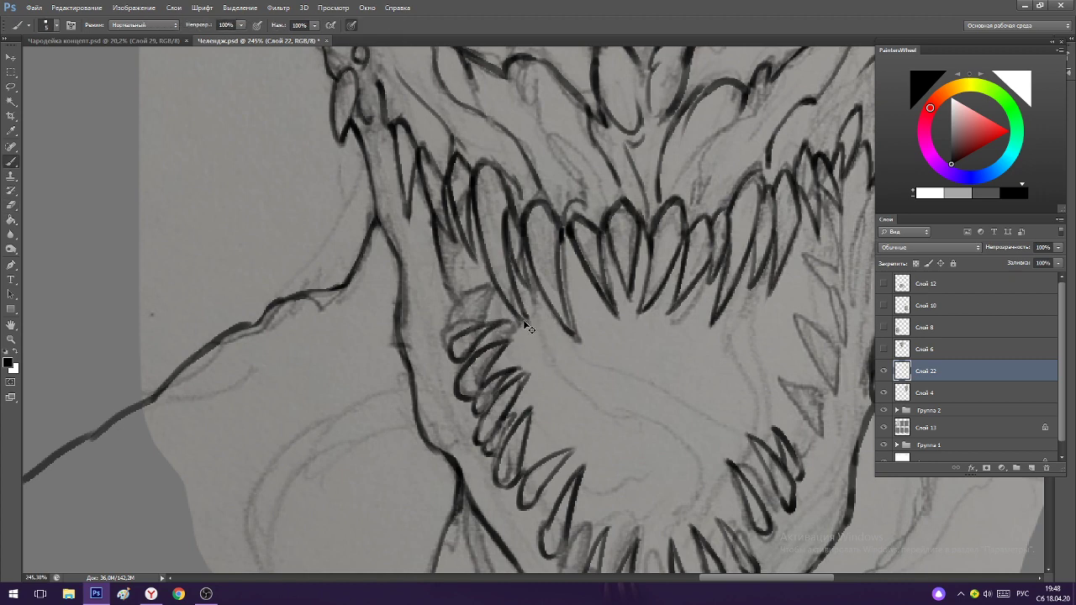
scroll(648, 311, "down", 5)
scroll(600, 363, "up", 2)
left_click_drag(647, 357, 650, 345)
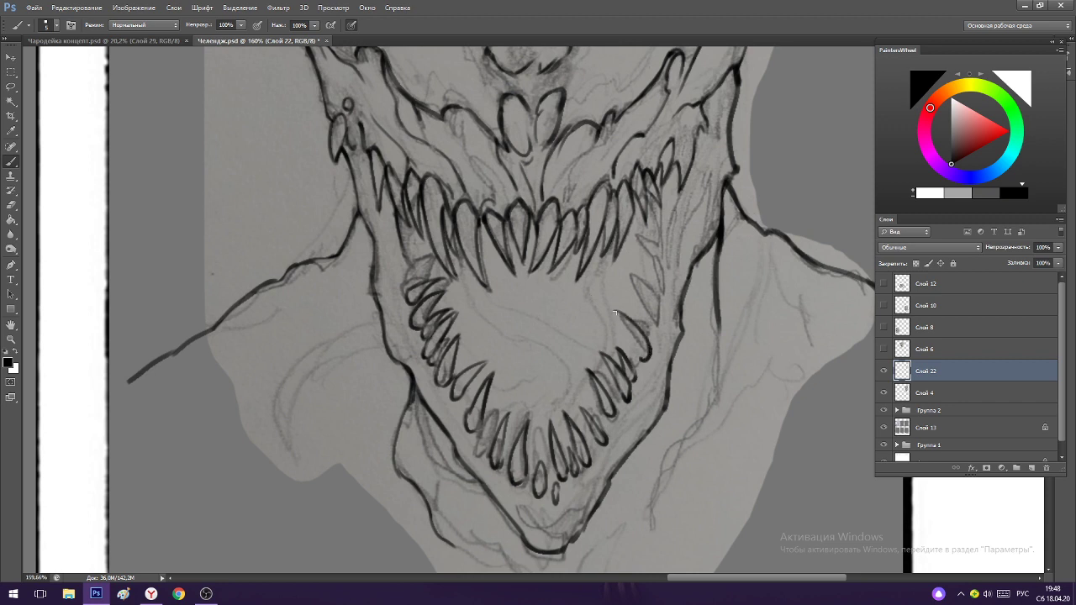
mouse_move(614, 313)
left_mouse_down()
mouse_move(633, 344)
mouse_move(617, 341)
mouse_move(635, 352)
left_mouse_up()
key("ctrl+z")
scroll(622, 335, "down", 4)
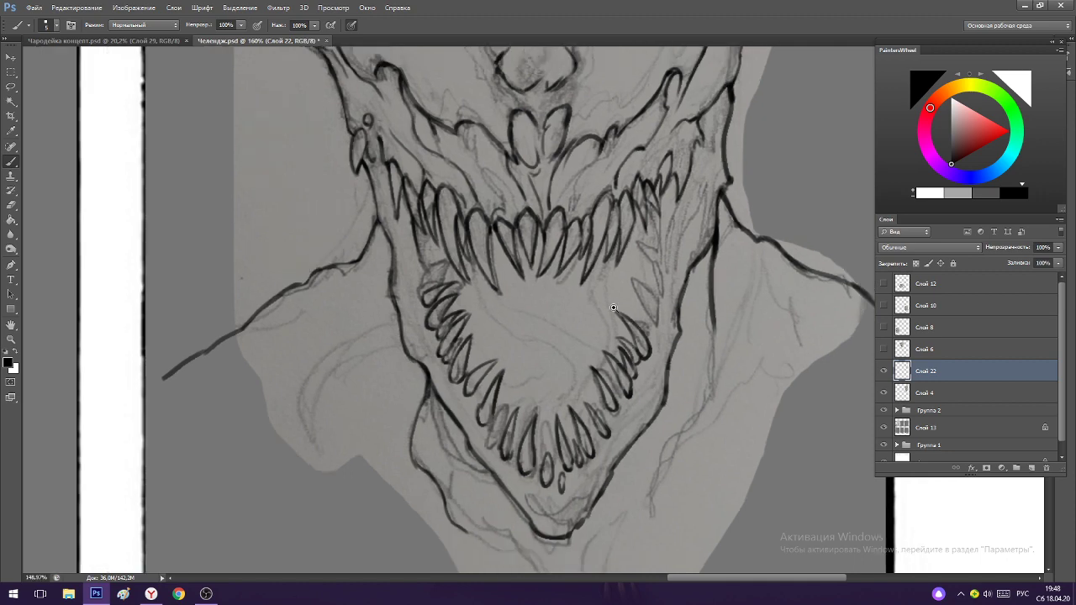
Ink the outermost upper tooth at the right corner of the mouth, stepping back over the misplaced strokes and redrawing its edges.
scroll(662, 195, "up", 5)
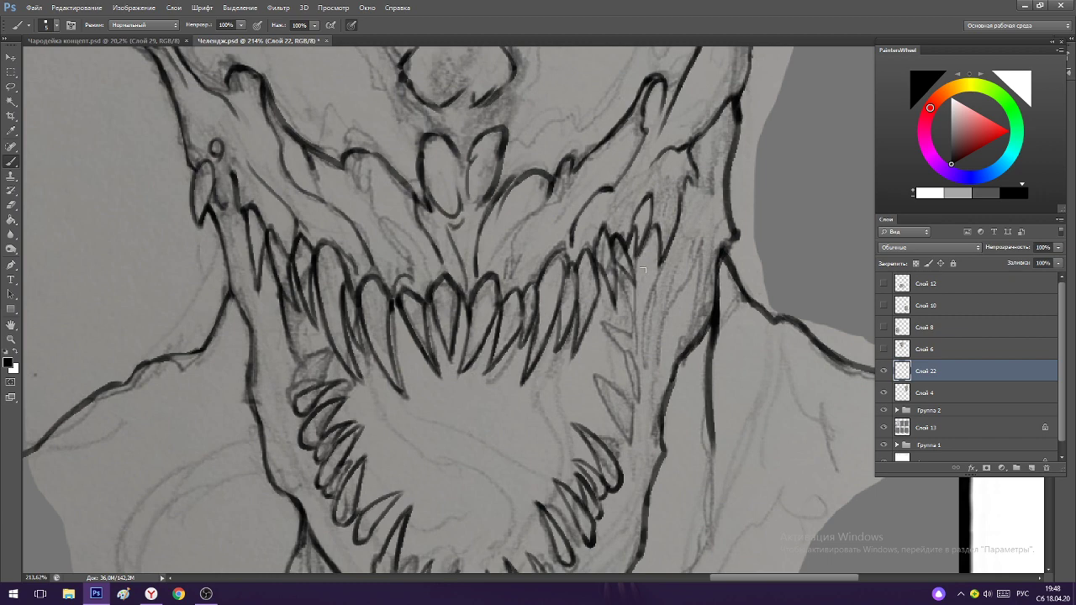
mouse_move(643, 253)
left_mouse_down()
mouse_move(635, 308)
mouse_move(661, 264)
mouse_move(636, 319)
left_mouse_up()
key("ctrl+alt+z")
key("ctrl+alt+z")
key("ctrl+alt+z")
key("ctrl+alt+z")
mouse_move(647, 258)
left_mouse_down()
mouse_move(635, 307)
mouse_move(659, 249)
mouse_move(635, 315)
left_mouse_up()
mouse_move(647, 252)
left_mouse_down()
mouse_move(634, 304)
mouse_move(654, 251)
mouse_move(646, 307)
mouse_move(683, 210)
left_mouse_up()
Ink the inner edge of the strand running up the right cheek toward the side loop, undoing the misplaced stroke.
scroll(651, 290, "down", 7)
scroll(656, 261, "up", 8)
scroll(682, 211, "up", 2)
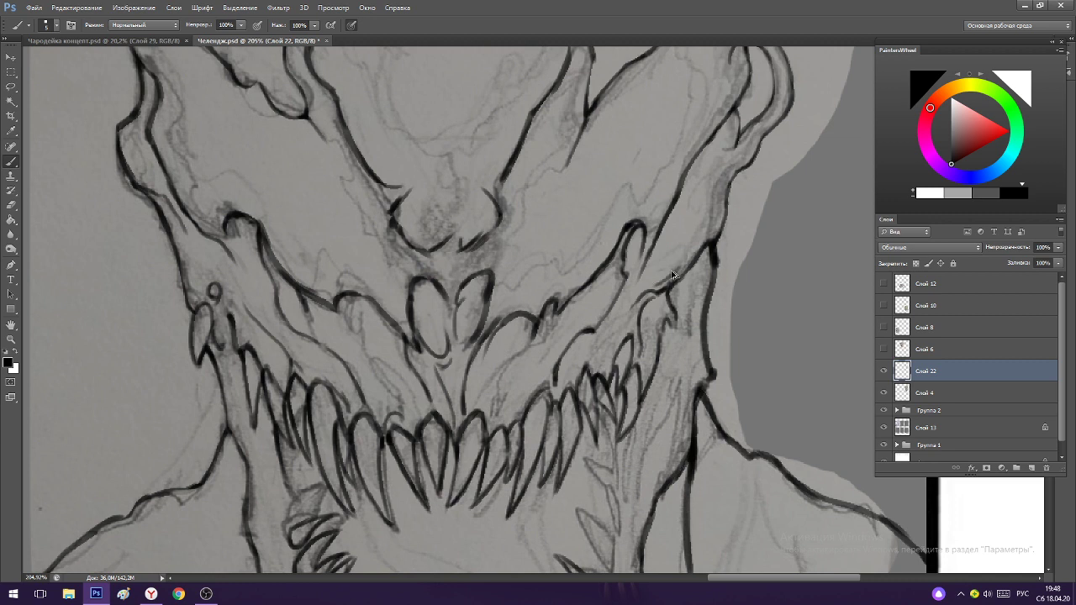
mouse_move(673, 269)
left_mouse_down()
mouse_move(712, 187)
mouse_move(755, 158)
left_mouse_up()
mouse_move(708, 202)
left_mouse_down()
mouse_move(744, 167)
mouse_move(728, 172)
mouse_move(750, 136)
mouse_move(740, 166)
mouse_move(771, 133)
left_mouse_up()
key("ctrl+z")
left_click_drag(748, 158, 740, 158)
scroll(740, 158, "up", 1)
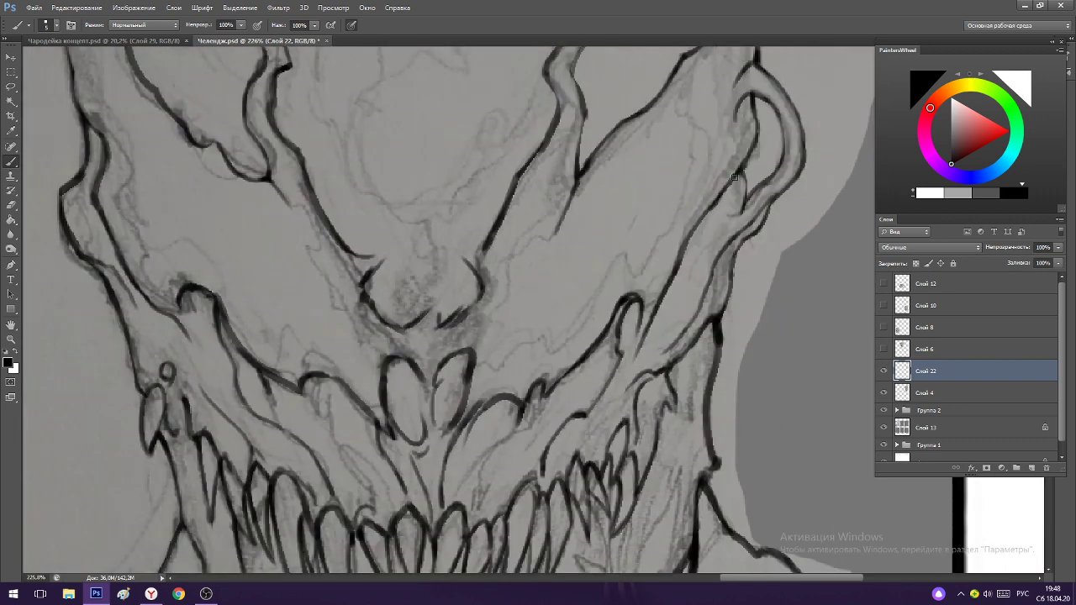
Refine the hooked tip on the right upper lip line and the cheek line beside it with the eraser and brush.
key("e")
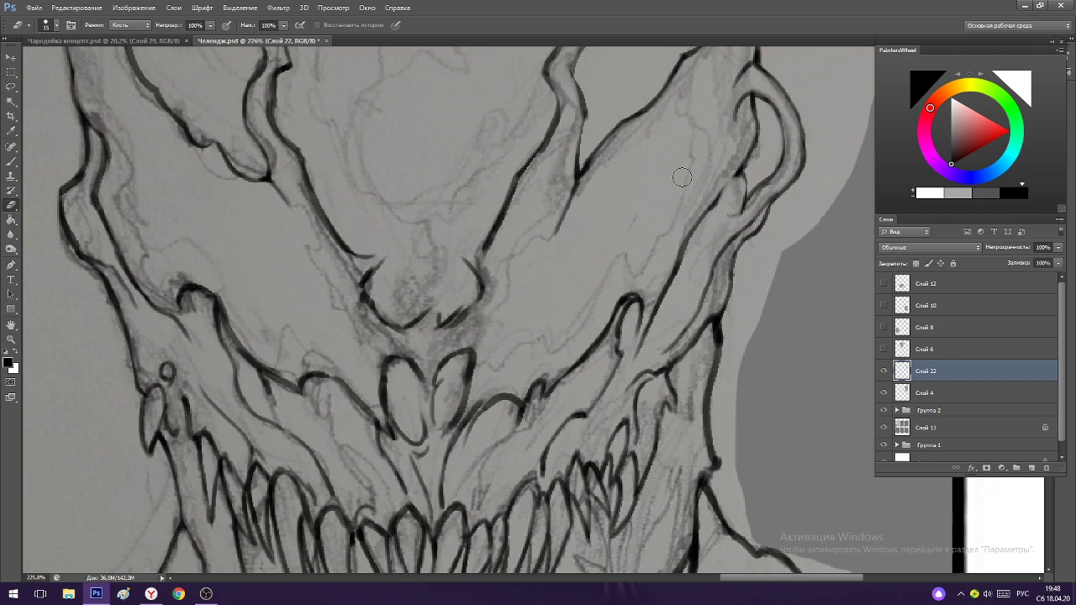
key("b")
scroll(633, 224, "up", 1)
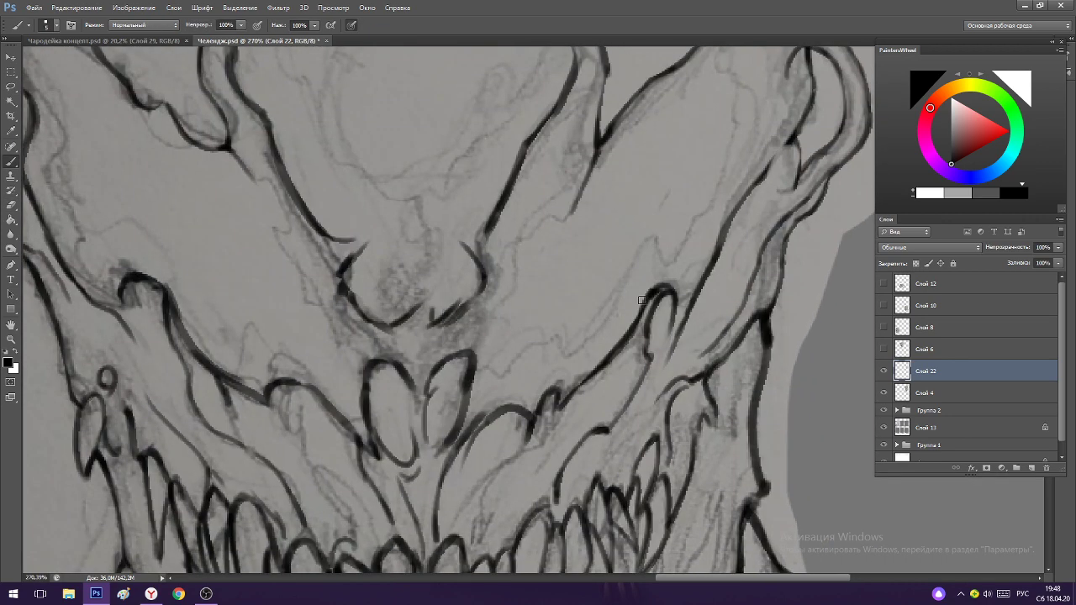
key("e")
key("b")
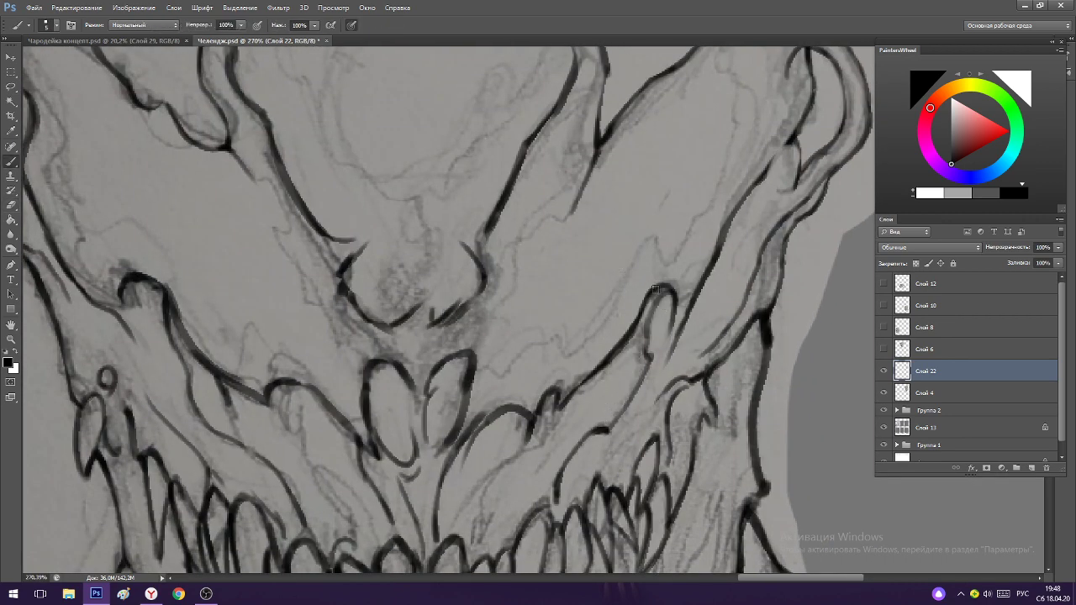
mouse_move(673, 296)
left_mouse_down()
mouse_move(602, 302)
mouse_move(694, 313)
left_mouse_up()
key("e")
key("b")
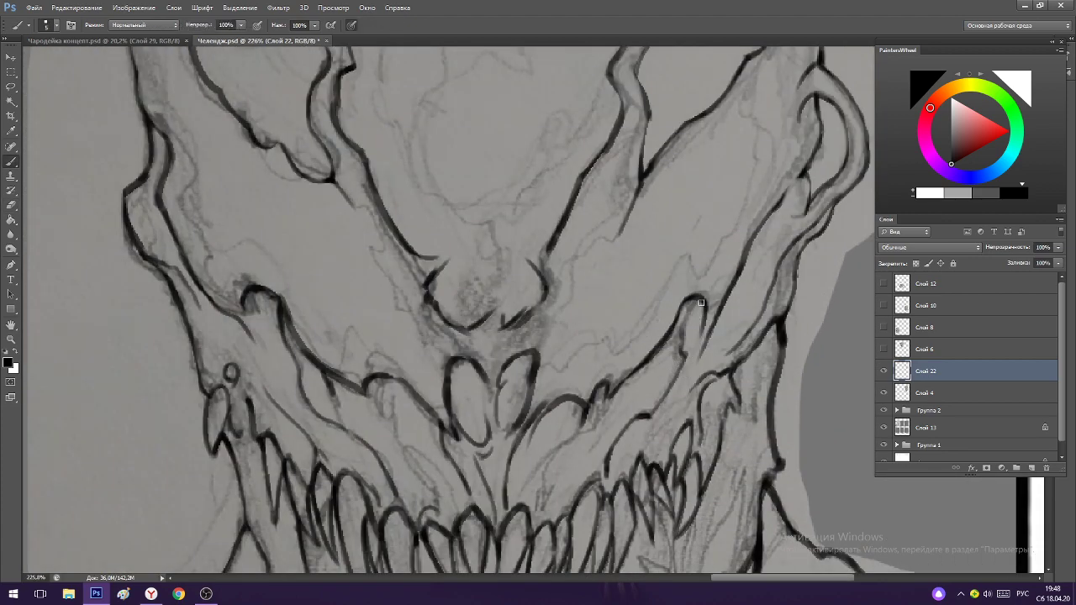
Thin the hooked contour on the left upper lip line with the eraser.
scroll(690, 307, "down", 2)
scroll(454, 307, "up", 3)
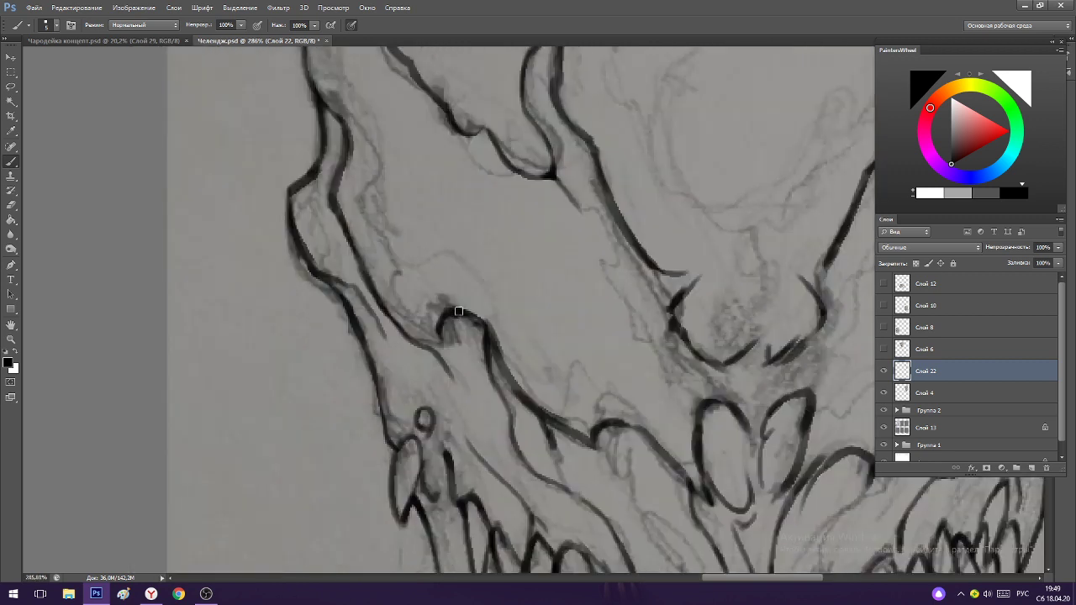
key("e")
mouse_move(465, 330)
left_mouse_down()
mouse_move(499, 394)
mouse_move(497, 356)
mouse_move(476, 336)
mouse_move(505, 411)
mouse_move(490, 326)
mouse_move(531, 415)
left_mouse_up()
key("b")
key("e")
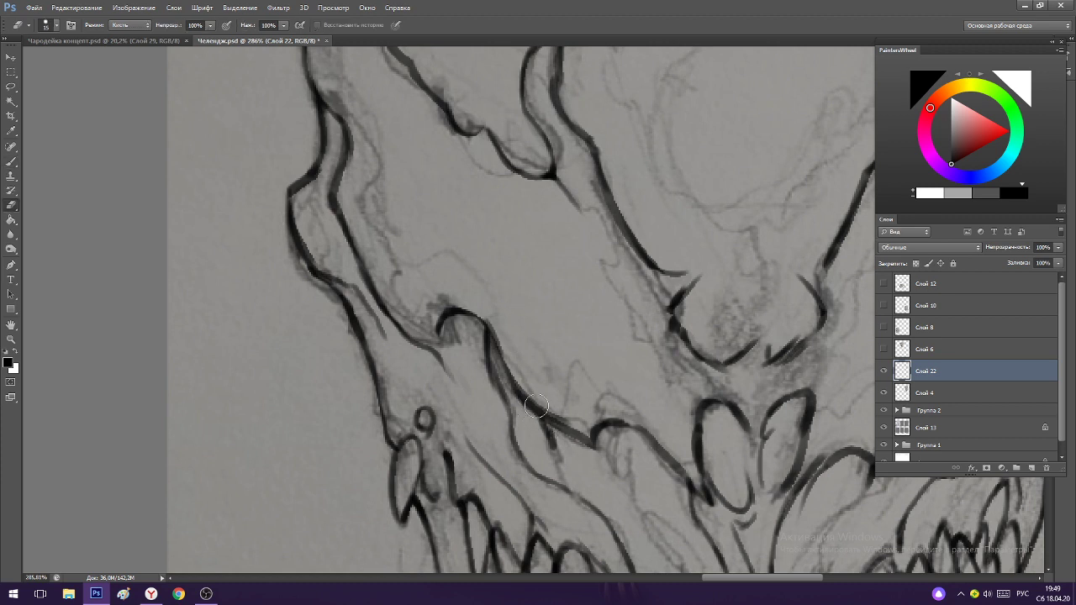
left_click_drag(527, 374, 573, 420)
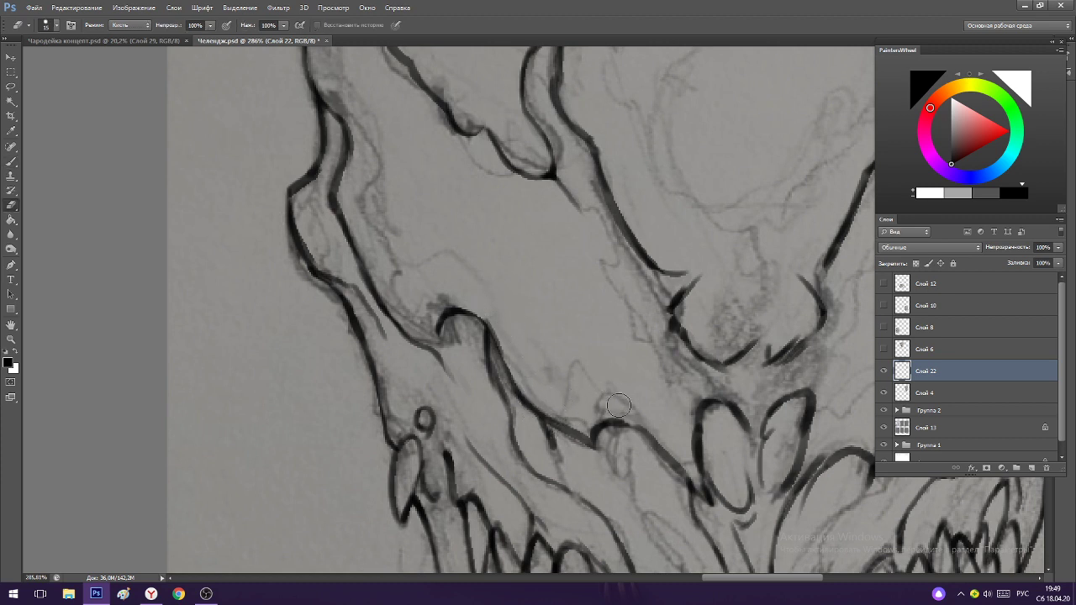
key("b")
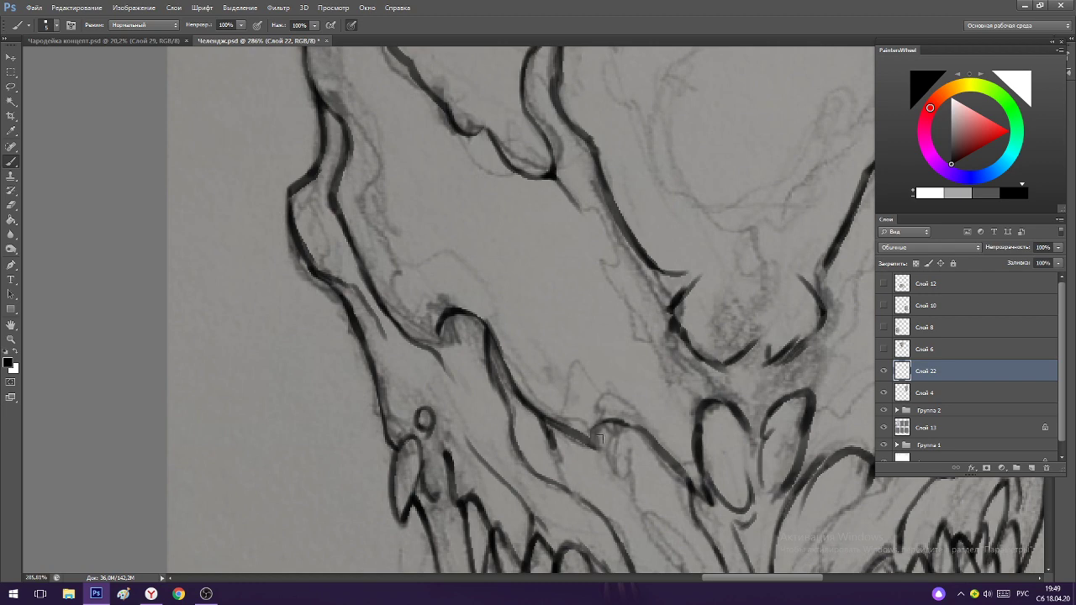
Thin the left contour running from the forehead down toward the nose with the eraser.
left_click_drag(611, 388, 542, 382)
left_click_drag(597, 316, 660, 308)
left_click_drag(578, 290, 613, 327)
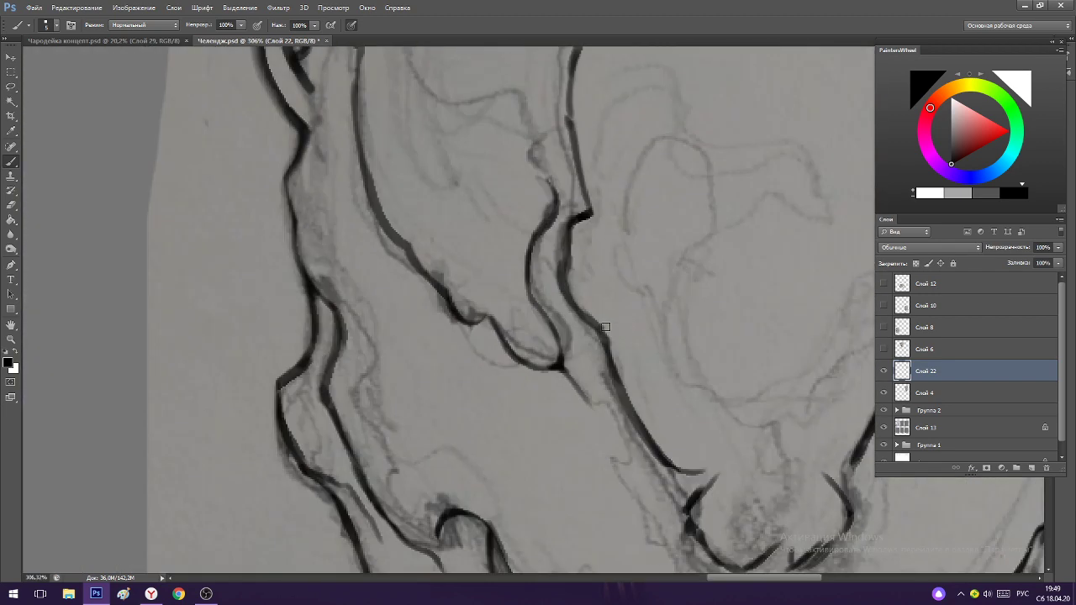
key("e")
left_click_drag(578, 275, 663, 437)
key("b")
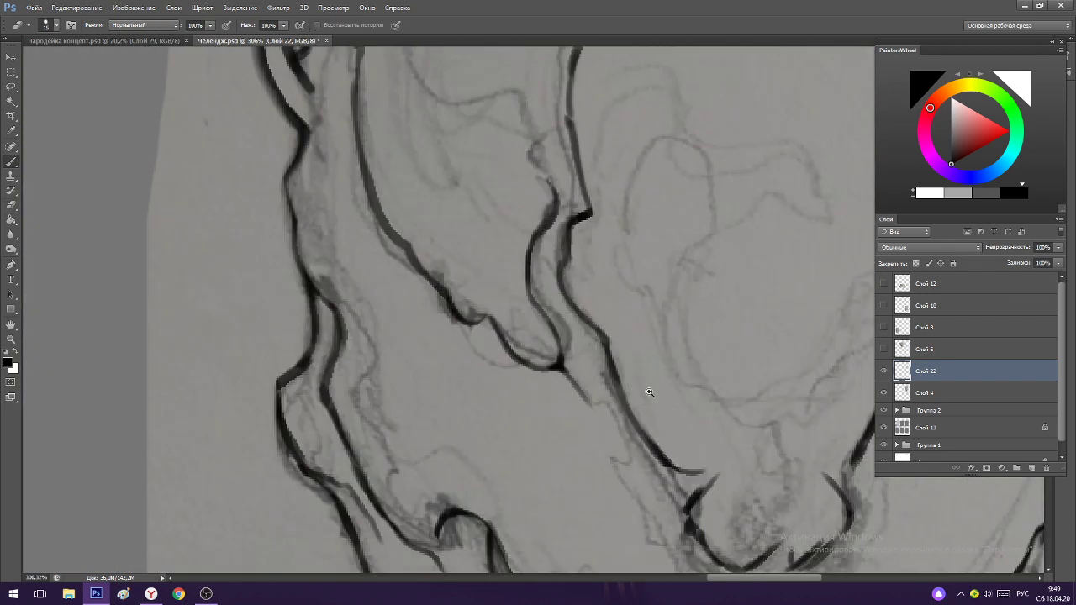
Thin the right contour running from the forehead down toward the nose with the eraser.
scroll(659, 387, "down", 8)
scroll(659, 387, "up", 8)
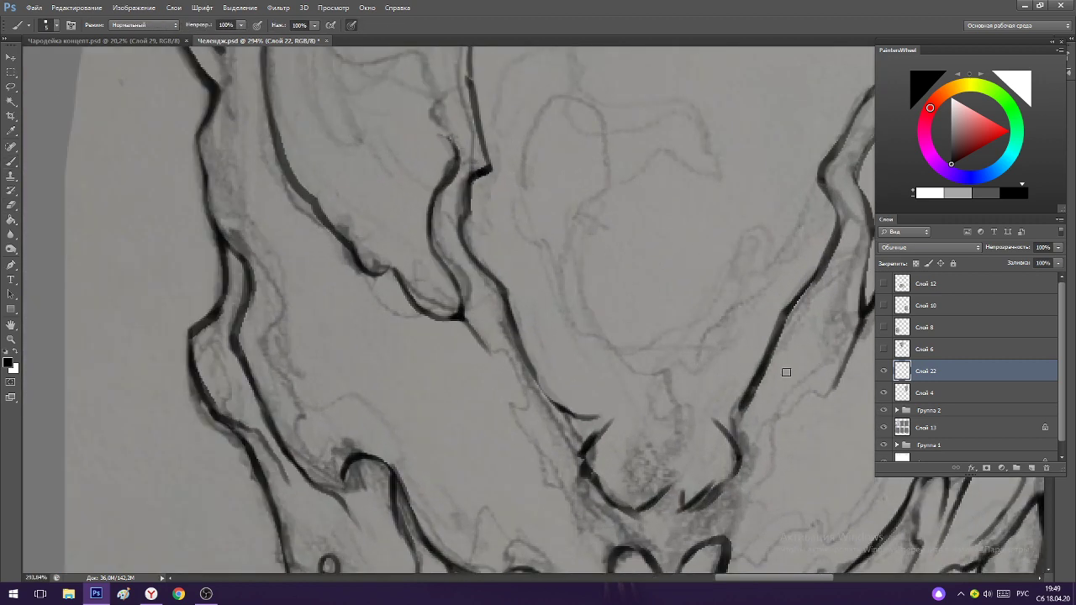
key("e")
left_click_drag(780, 353, 743, 425)
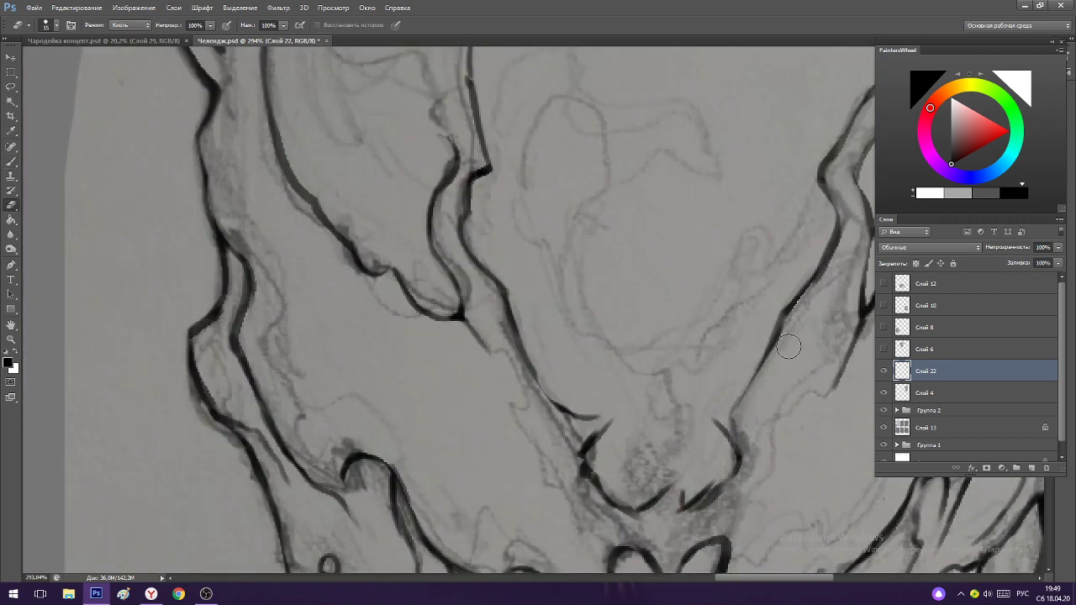
left_click_drag(789, 346, 837, 261)
key("b")
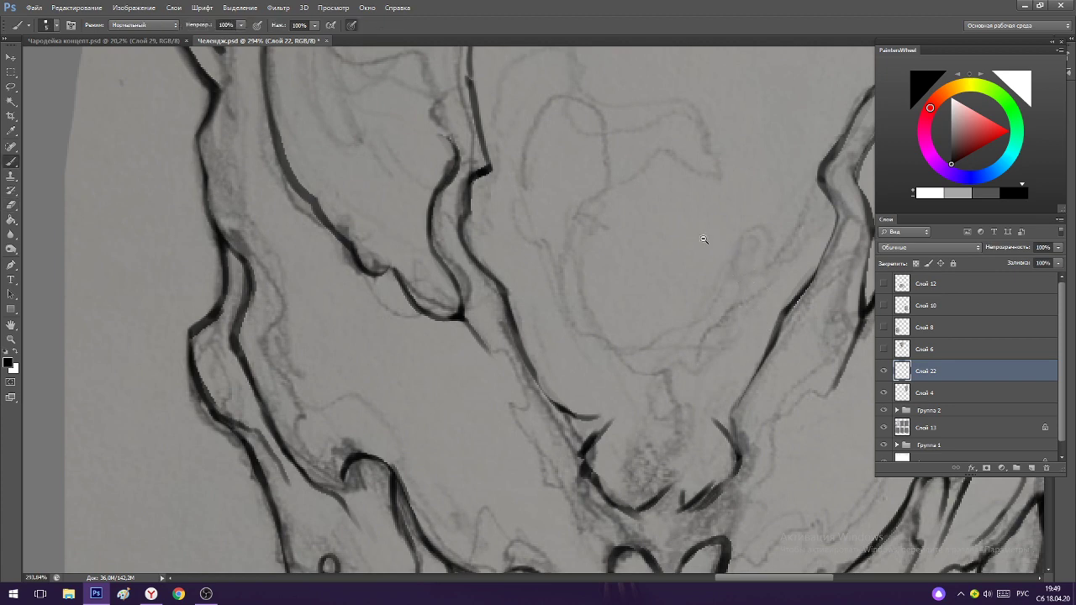
Ink the inner edge of the curled tendril on the left of the head down to the brow, and extend its outer tip.
scroll(799, 243, "down", 5)
scroll(799, 242, "up", 1)
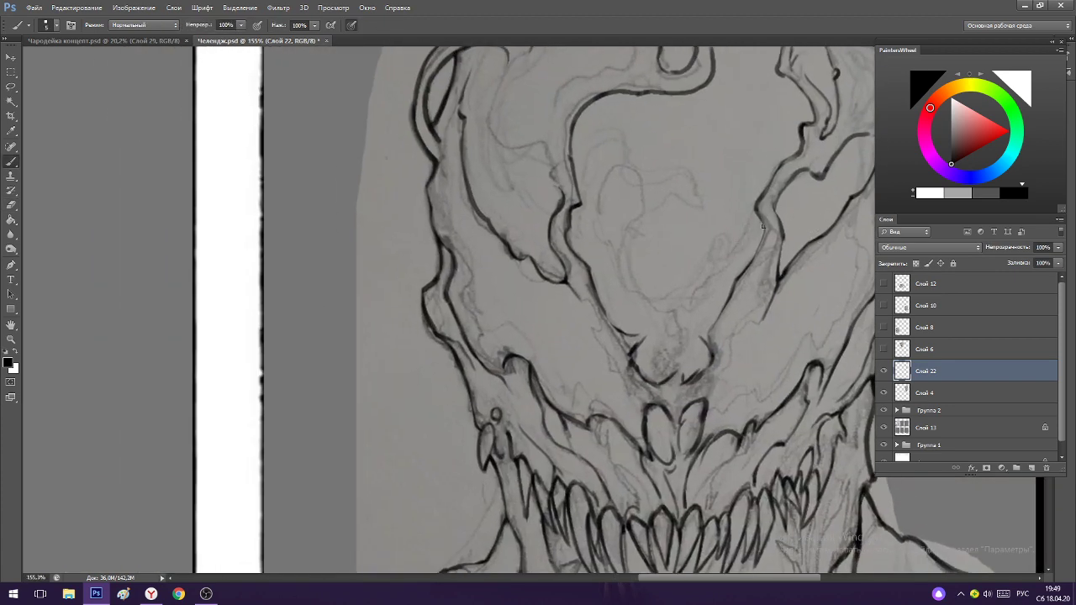
scroll(586, 216, "down", 3)
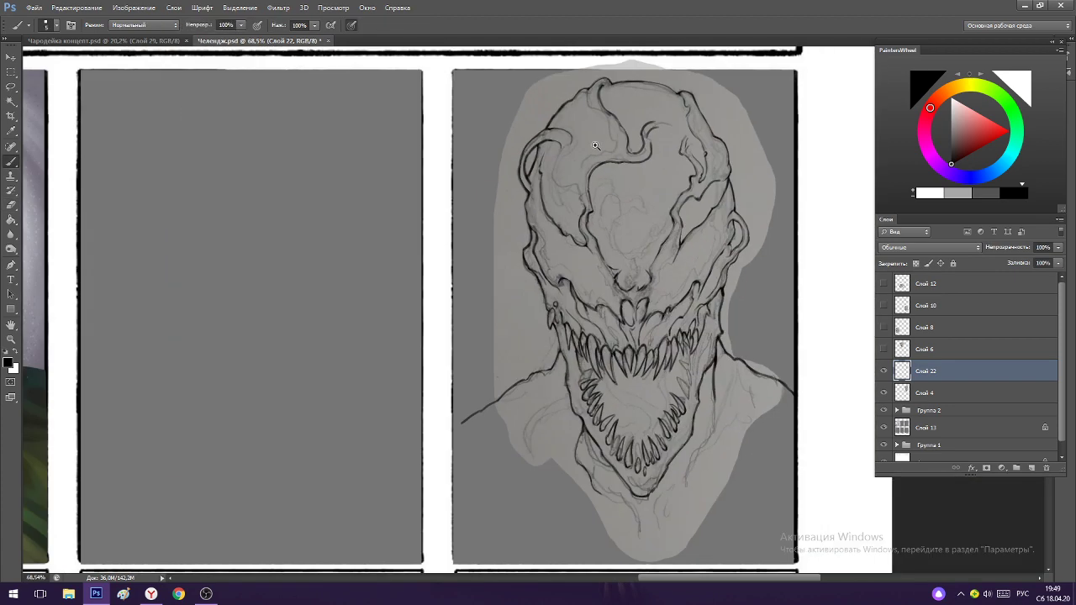
scroll(580, 231, "up", 5)
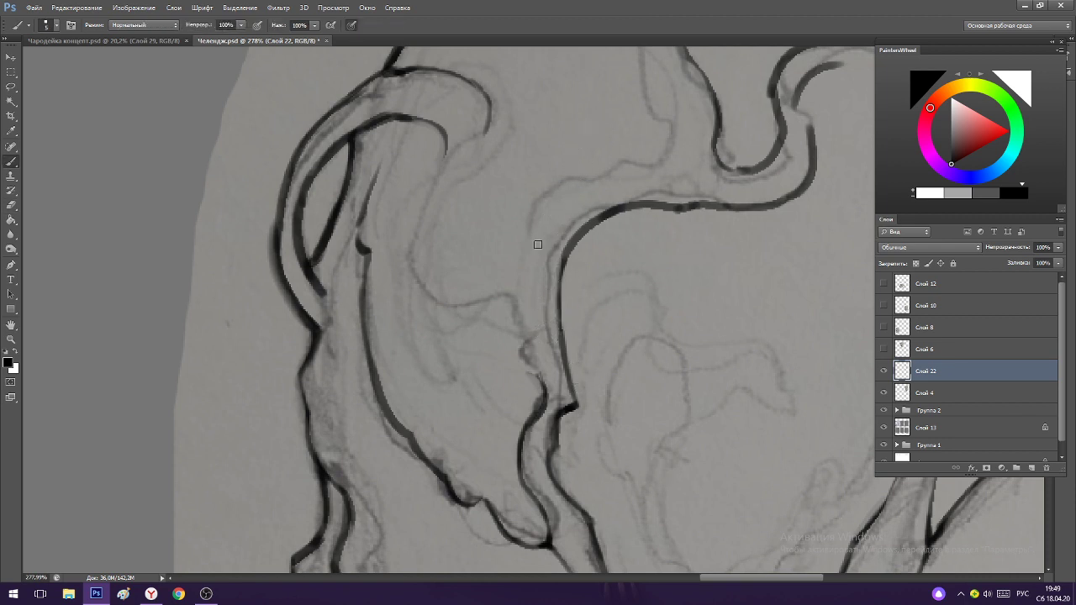
left_click_drag(443, 152, 422, 207)
key("ctrl+z")
key("ctrl+z")
key("ctrl+z")
mouse_move(415, 122)
left_mouse_down()
mouse_move(429, 170)
mouse_move(444, 143)
mouse_move(417, 206)
mouse_move(426, 199)
mouse_move(412, 289)
mouse_move(410, 262)
mouse_move(457, 311)
mouse_move(451, 318)
mouse_move(510, 306)
left_mouse_up()
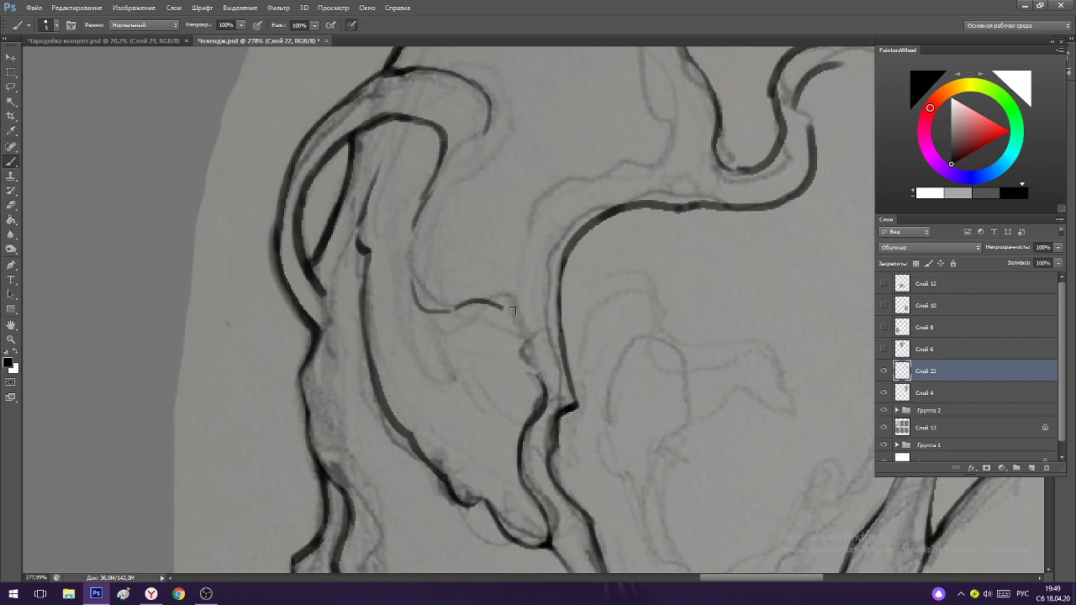
key("ctrl+z")
mouse_move(413, 272)
left_mouse_down()
mouse_move(438, 318)
mouse_move(486, 298)
mouse_move(527, 336)
mouse_move(544, 374)
left_mouse_up()
scroll(552, 348, "down", 4)
scroll(509, 285, "up", 2)
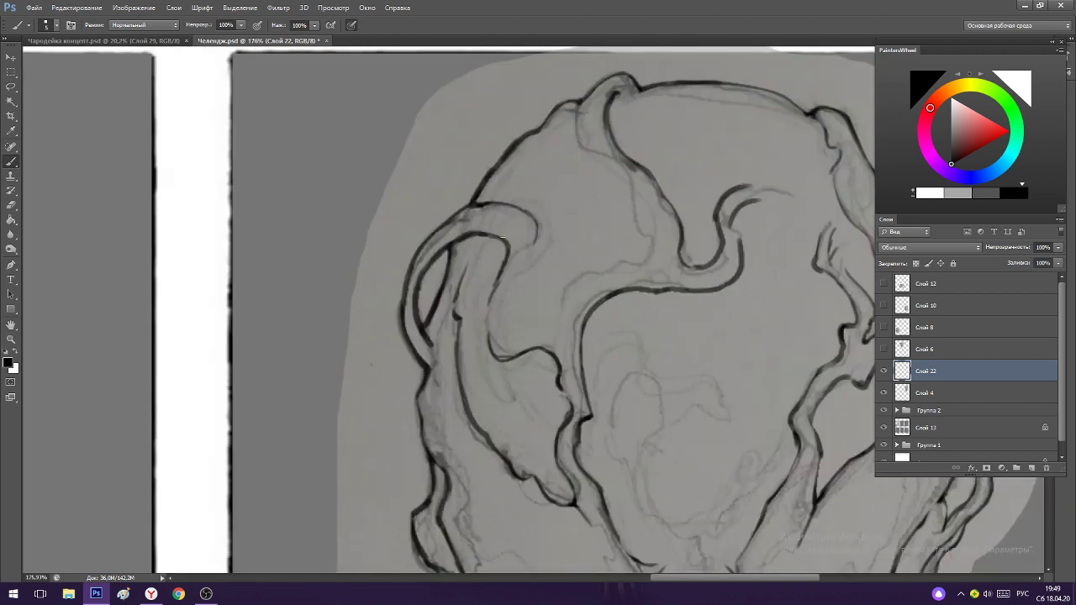
left_click_drag(525, 259, 525, 216)
Touch up the contours on both sides above the nose with the eraser and brush.
scroll(574, 271, "down", 2)
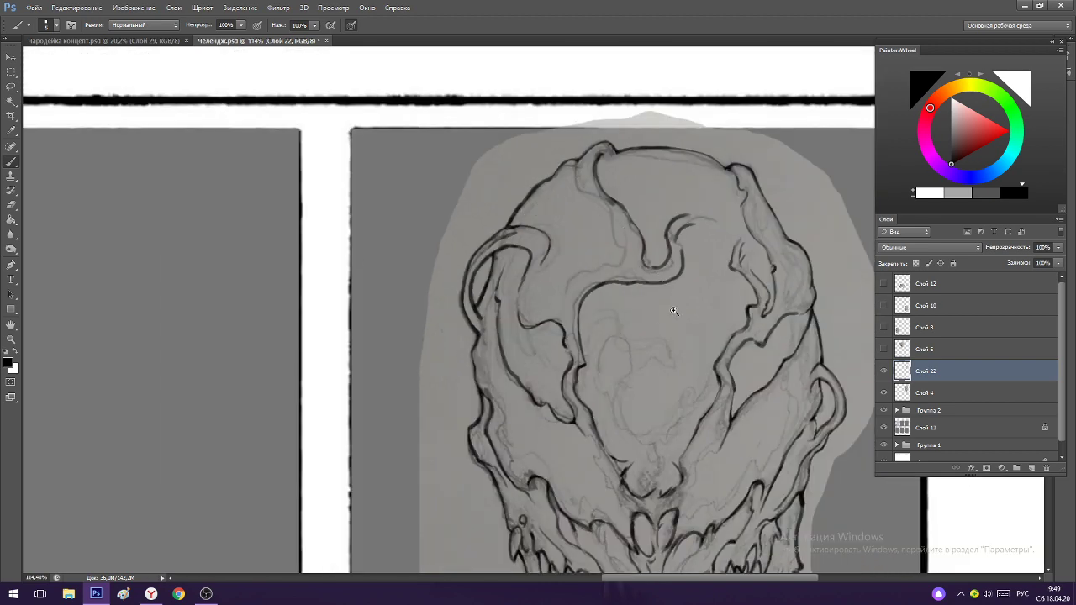
scroll(639, 253, "down", 2)
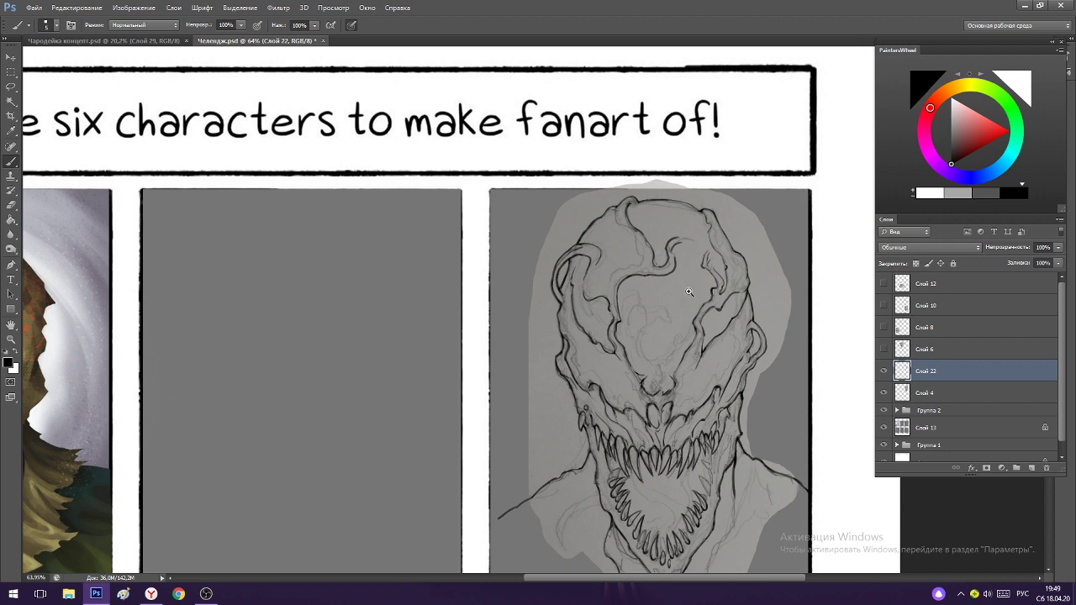
scroll(682, 334, "down", 1)
scroll(676, 319, "up", 4)
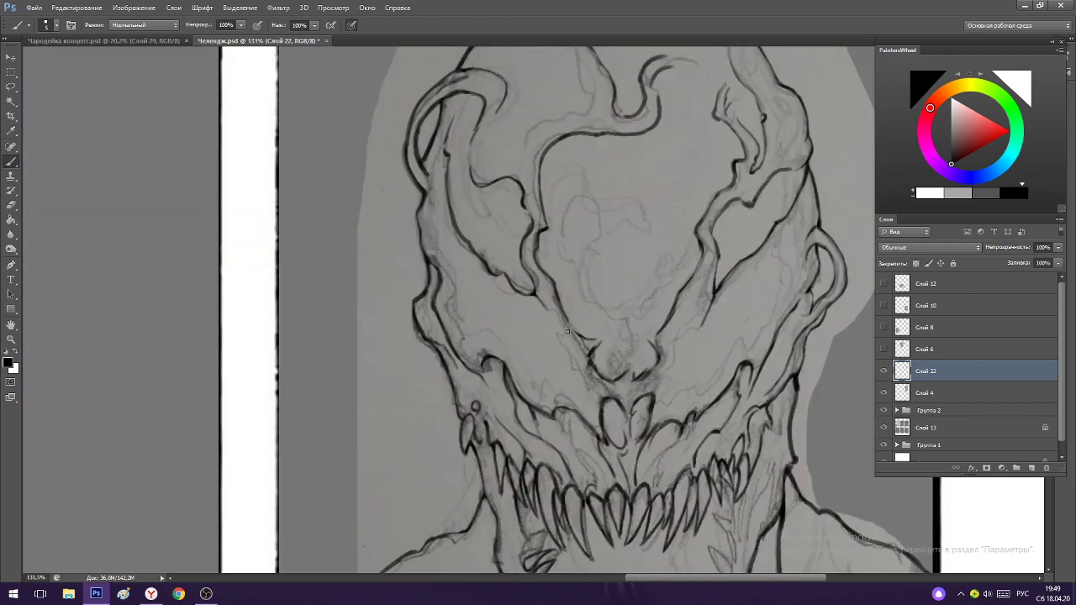
key("e")
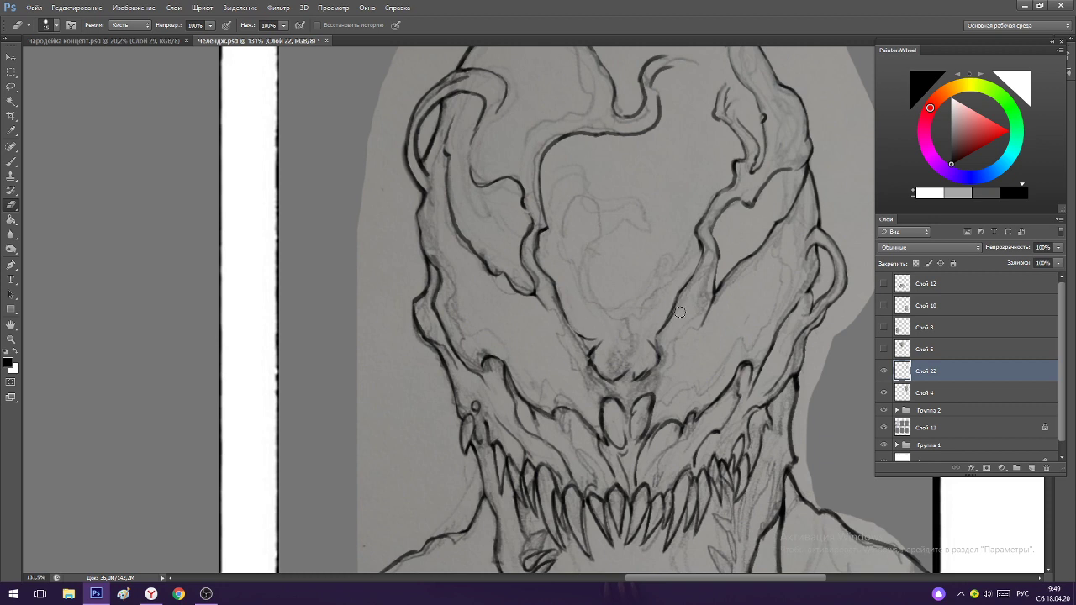
key("b")
left_click_drag(565, 311, 580, 333)
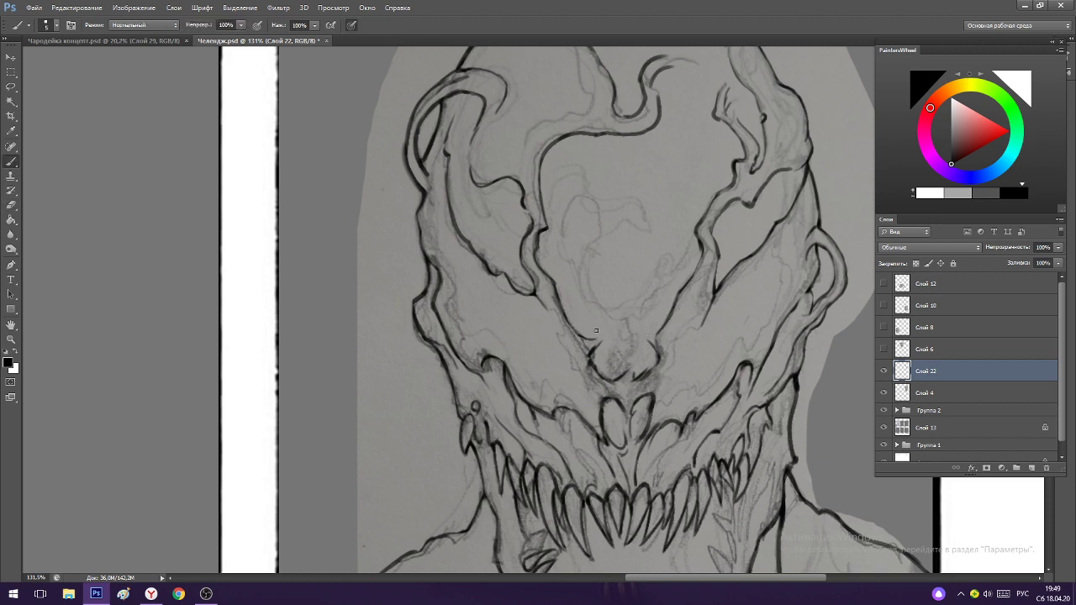
scroll(620, 242, "down", 5)
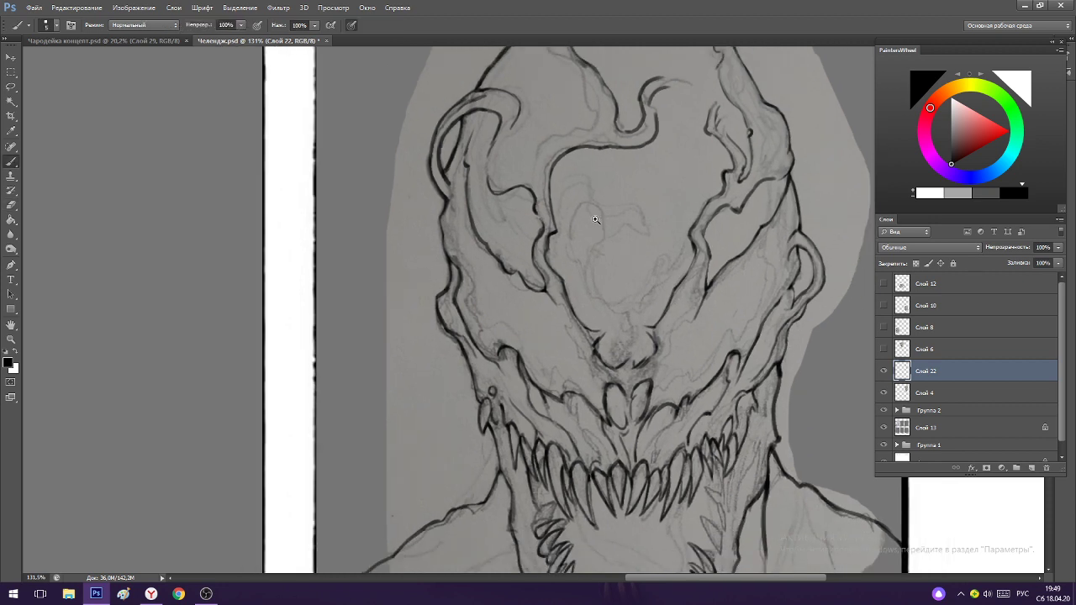
scroll(673, 454, "up", 7)
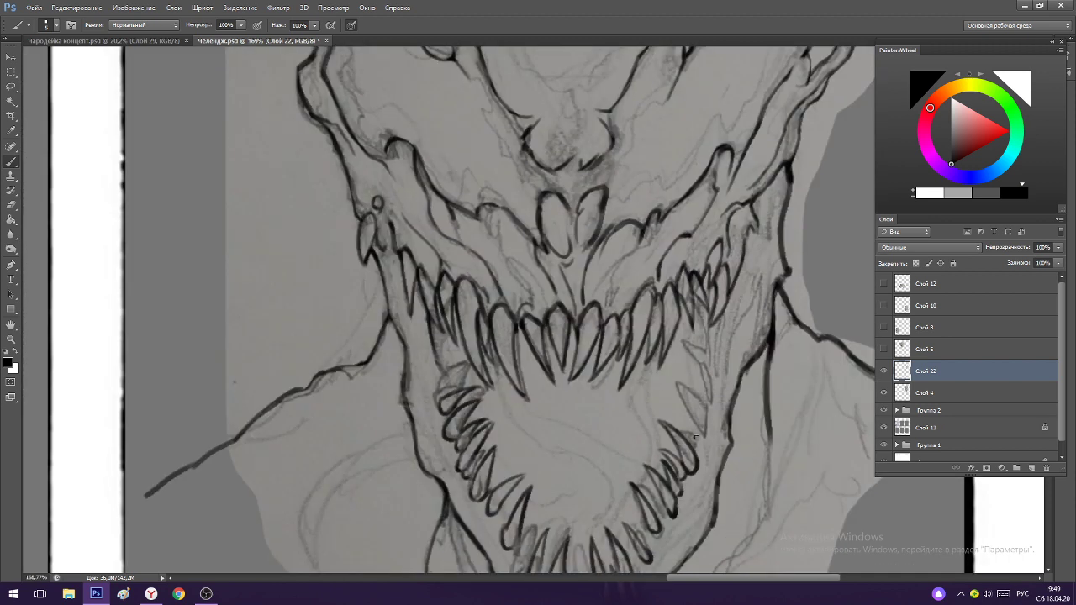
Ink the pointed teeth on the upper right side of the lower jaw and clean up their edges with the eraser.
key("ctrl+z")
mouse_move(703, 440)
left_mouse_down()
mouse_move(689, 418)
mouse_move(702, 438)
left_mouse_up()
left_click_drag(665, 398, 696, 438)
key("ctrl+z")
left_click_drag(666, 401, 690, 436)
key("e")
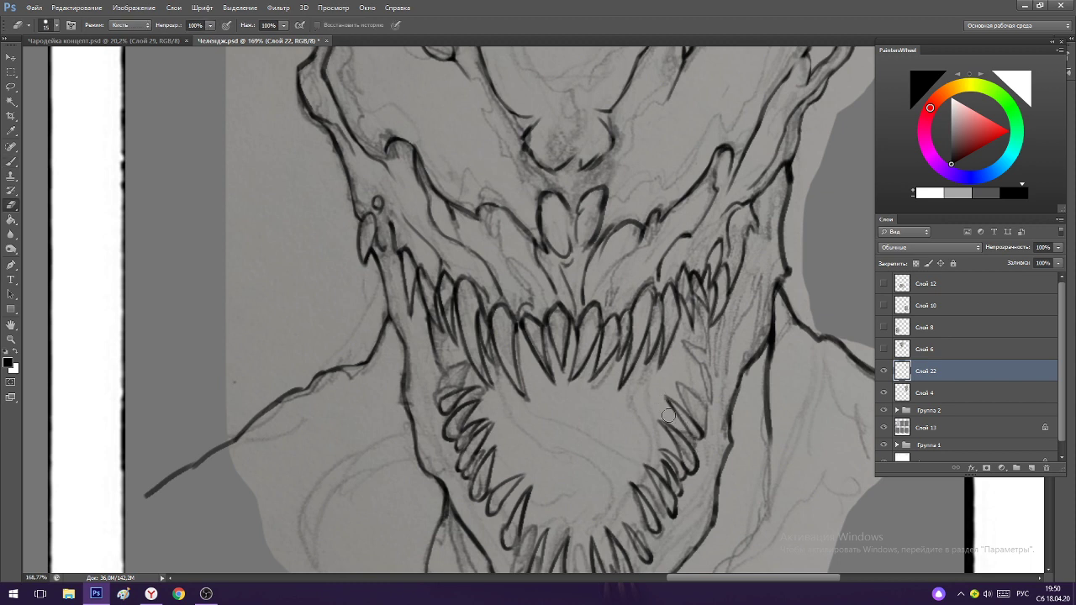
key("b")
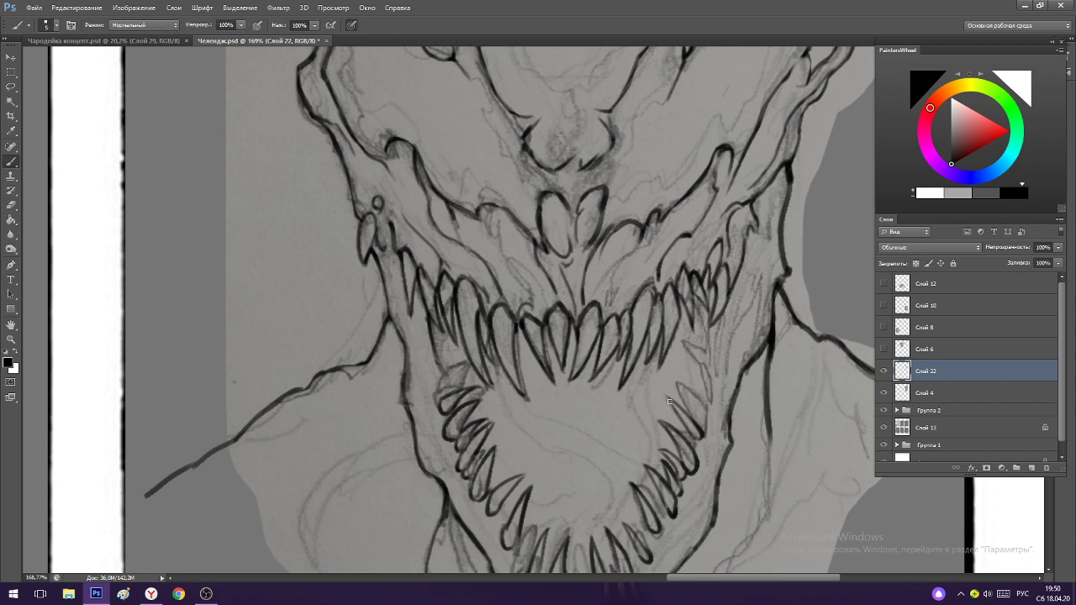
Add short gum curves beneath the right lower teeth and around the small front teeth at the jaw tip.
left_click_drag(704, 448, 710, 439)
left_click_drag(663, 358, 574, 411)
left_click_drag(617, 530, 706, 525)
left_click_drag(636, 509, 637, 494)
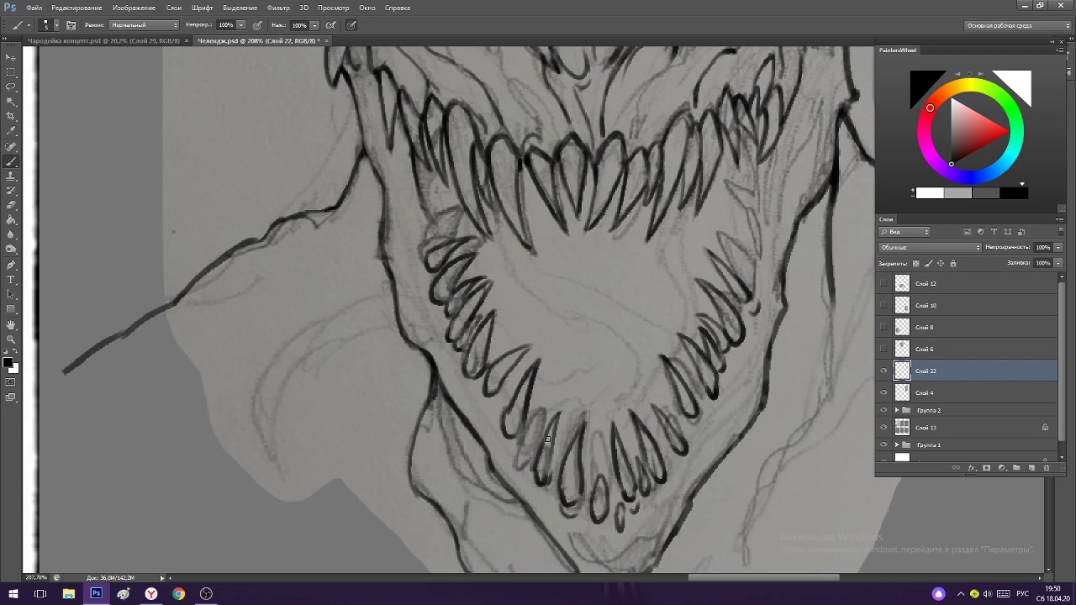
scroll(505, 363, "down", 2)
scroll(505, 363, "up", 2)
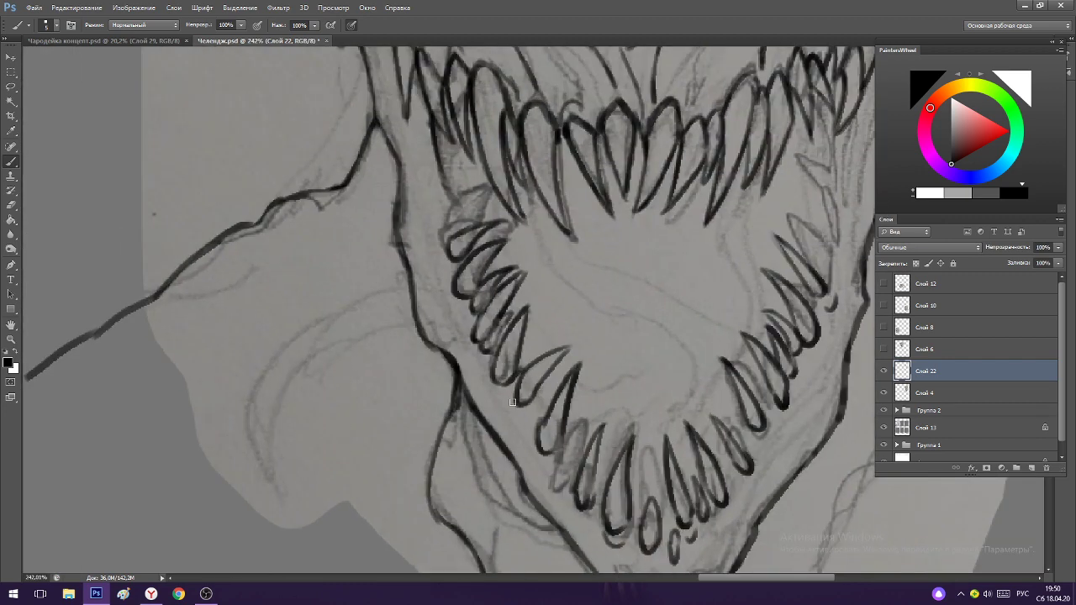
Ink a short gum curve beneath the teeth on the left side of the lower jaw.
left_click_drag(508, 404, 520, 419)
key("ctrl+z")
scroll(542, 410, "down", 3)
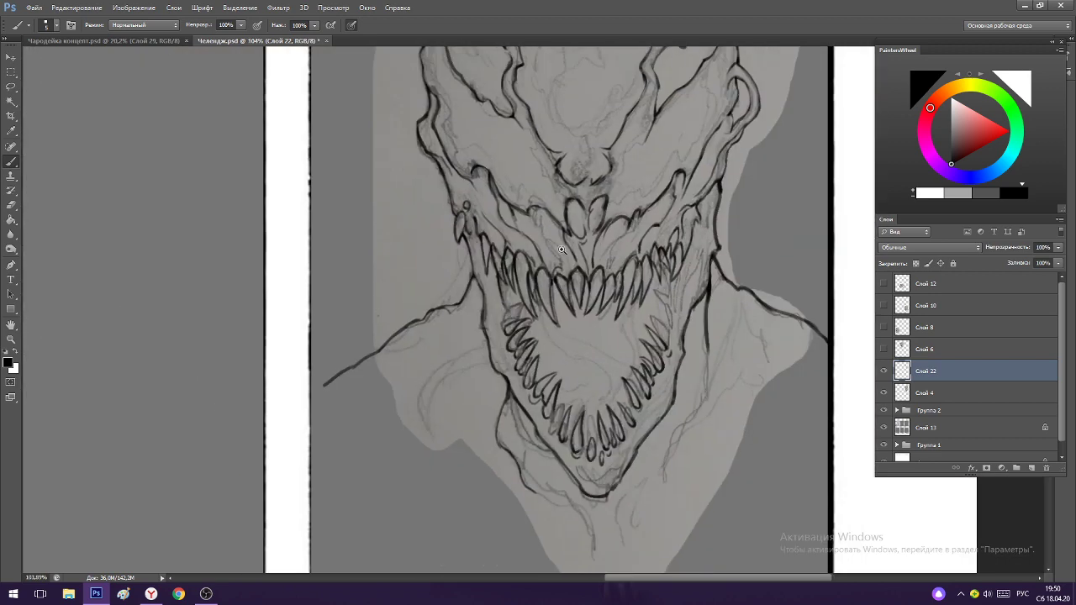
scroll(561, 250, "up", 2)
scroll(580, 350, "down", 1)
scroll(578, 416, "up", 1)
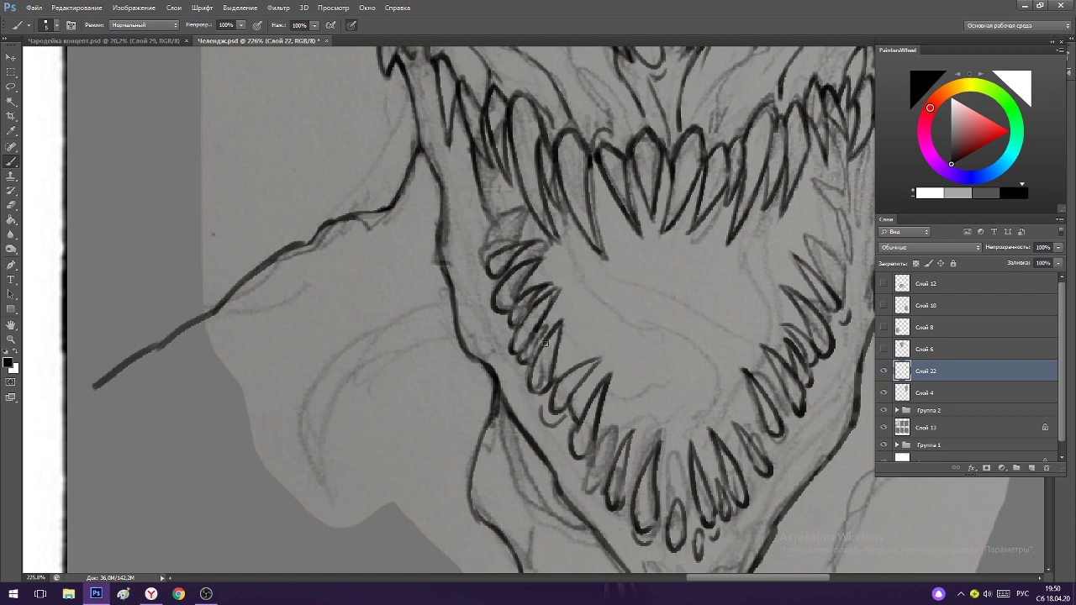
scroll(555, 379, "up", 1)
scroll(521, 268, "down", 1)
scroll(521, 303, "up", 2)
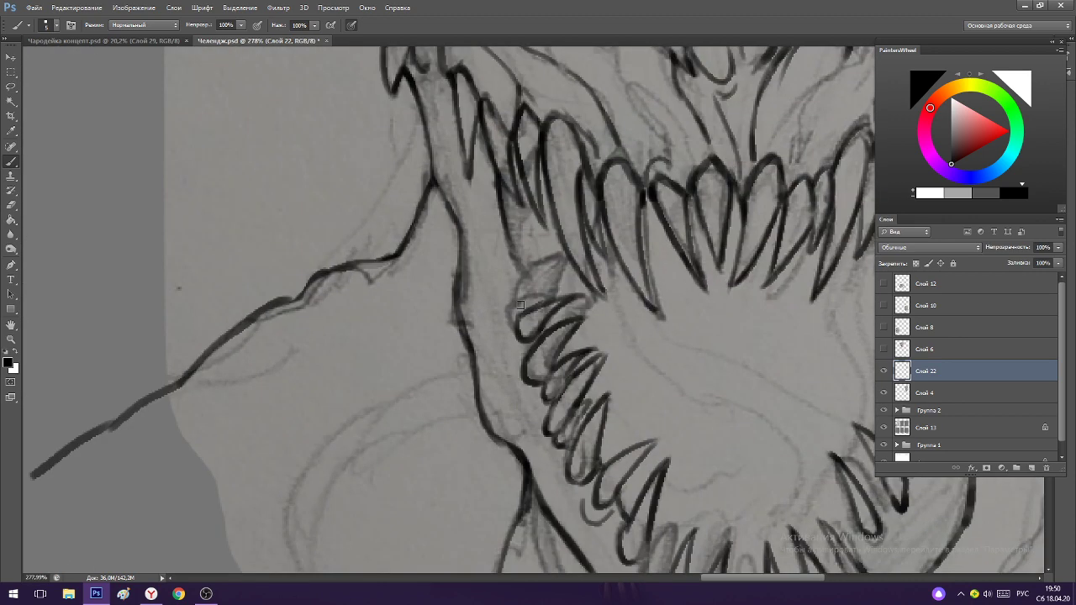
Ink the topmost tooth of the left lower row and the inner mouth line running down to it from the upper teeth.
left_click_drag(510, 307, 561, 281)
scroll(563, 311, "down", 4)
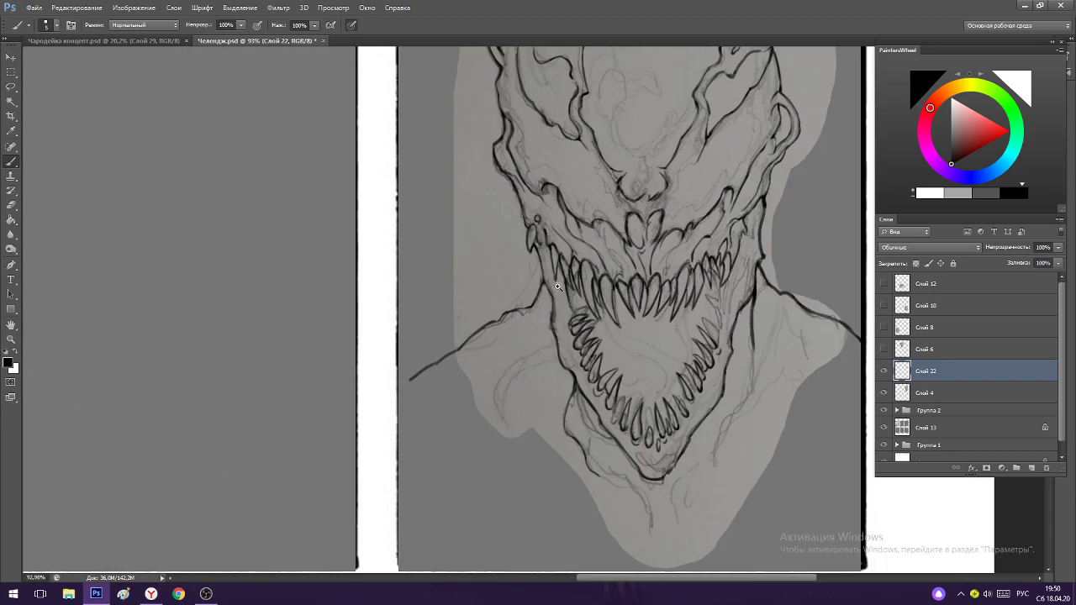
scroll(557, 287, "up", 3)
left_click_drag(578, 333, 616, 323)
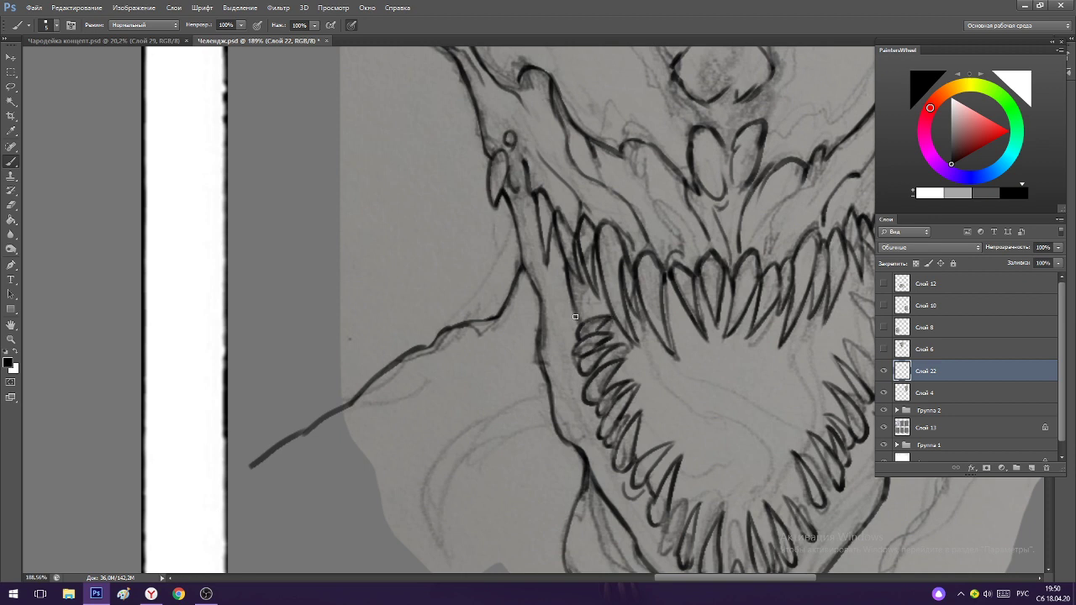
left_click_drag(557, 242, 562, 310)
scroll(585, 279, "down", 3)
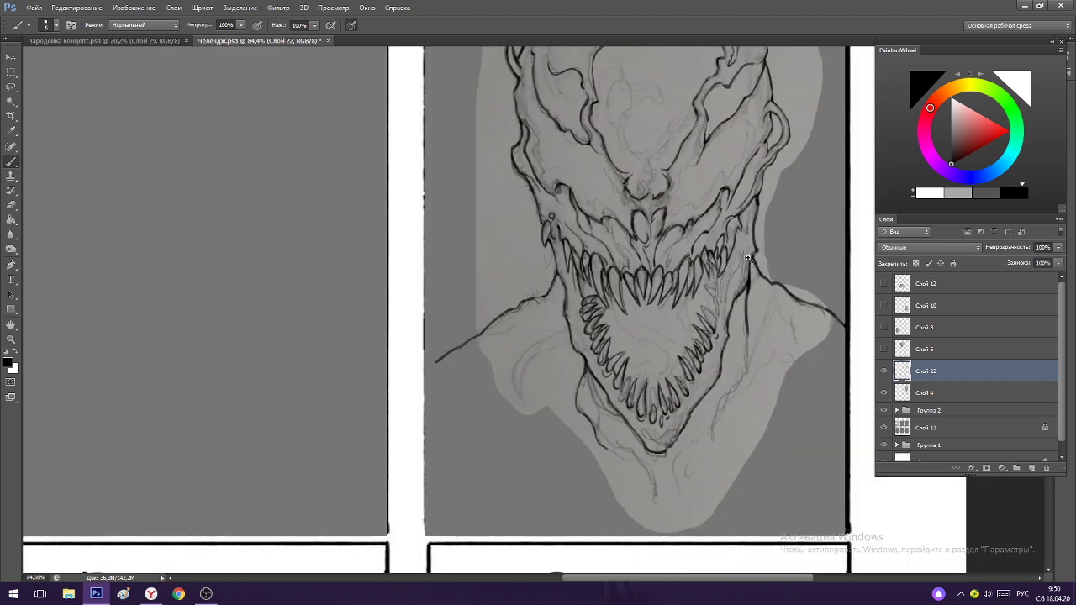
Ink the small teeth filling the gaps between the front lower teeth, just right of the jaw tip.
scroll(748, 257, "up", 3)
scroll(659, 273, "down", 3)
scroll(630, 433, "up", 3)
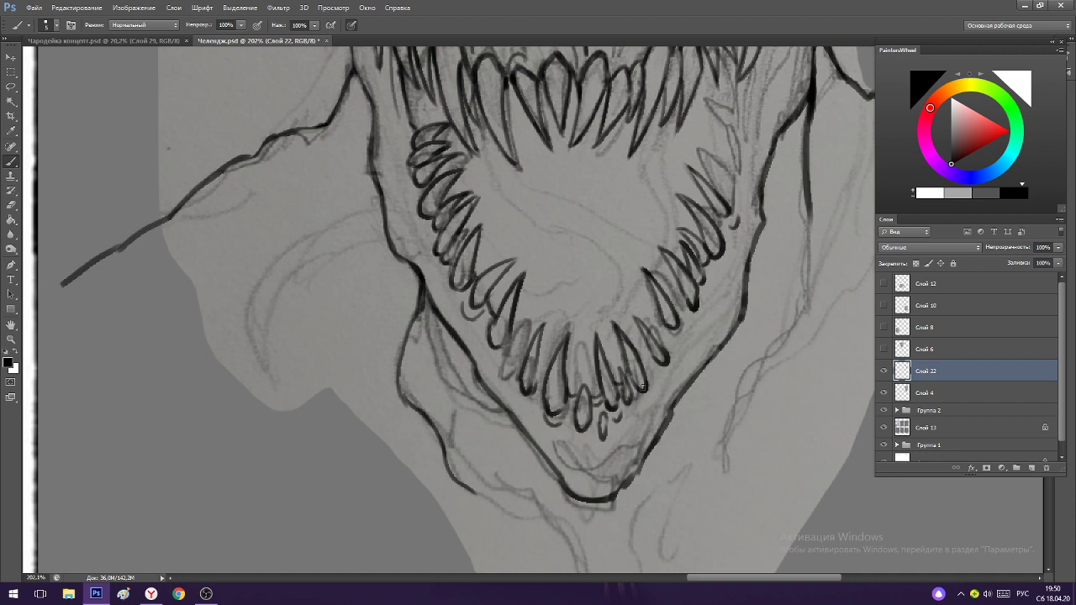
left_click_drag(650, 375, 643, 401)
left_click_drag(641, 359, 647, 340)
left_click_drag(660, 327, 662, 314)
Ink the fold lines along the right side of the lower jaw and up the cheek beside the mouth corner.
left_click_drag(676, 378, 741, 271)
mouse_move(717, 325)
left_mouse_down()
mouse_move(739, 296)
mouse_move(757, 189)
left_mouse_up()
left_click_drag(745, 223, 694, 223)
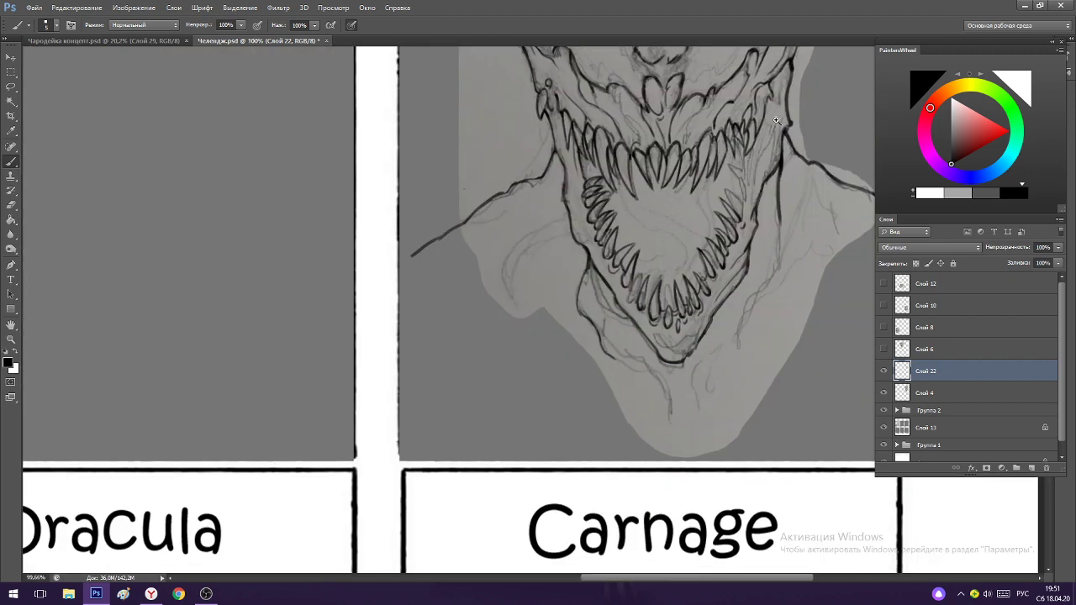
left_click_drag(767, 107, 823, 106)
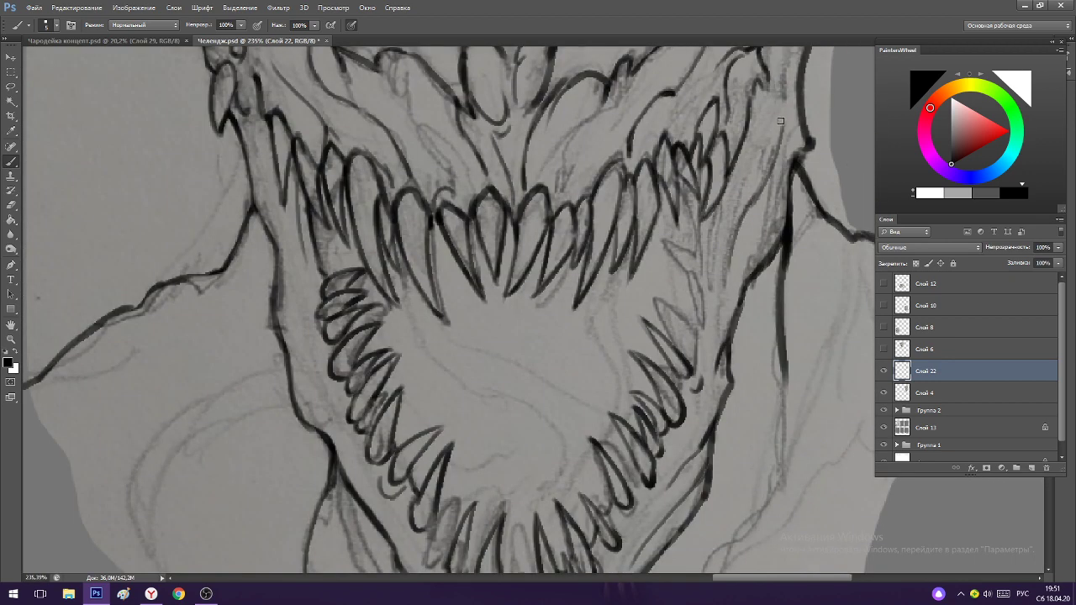
scroll(756, 235, "down", 5)
scroll(740, 258, "down", 2)
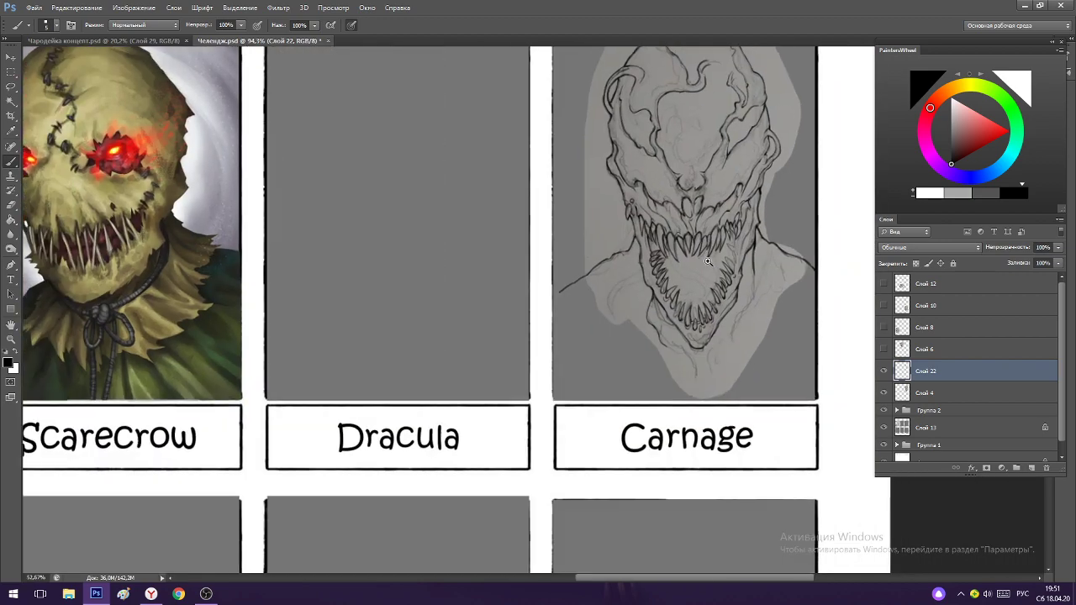
scroll(739, 258, "up", 4)
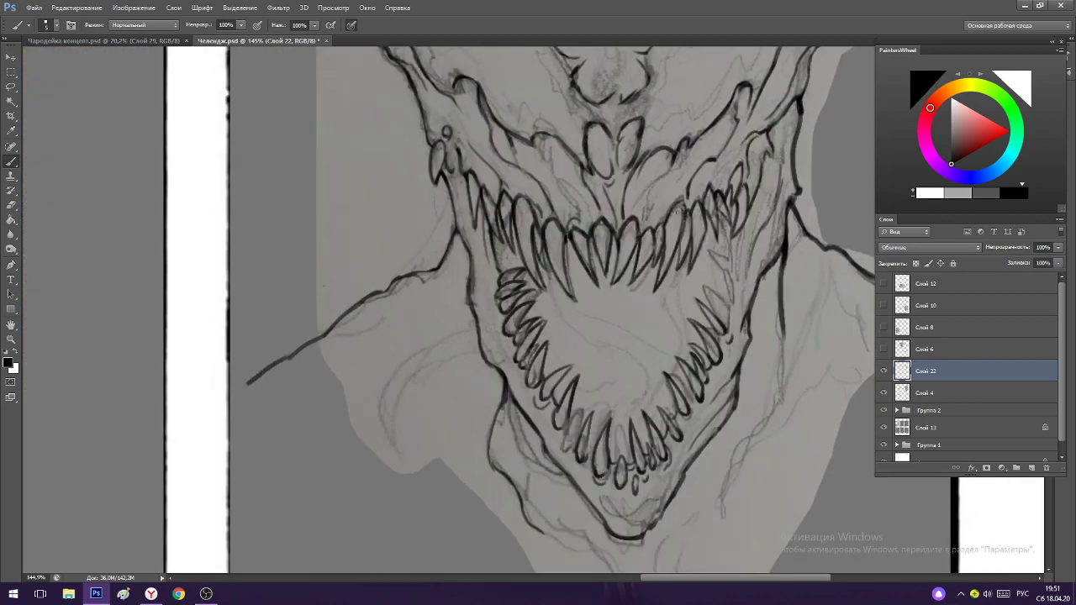
scroll(680, 214, "up", 2)
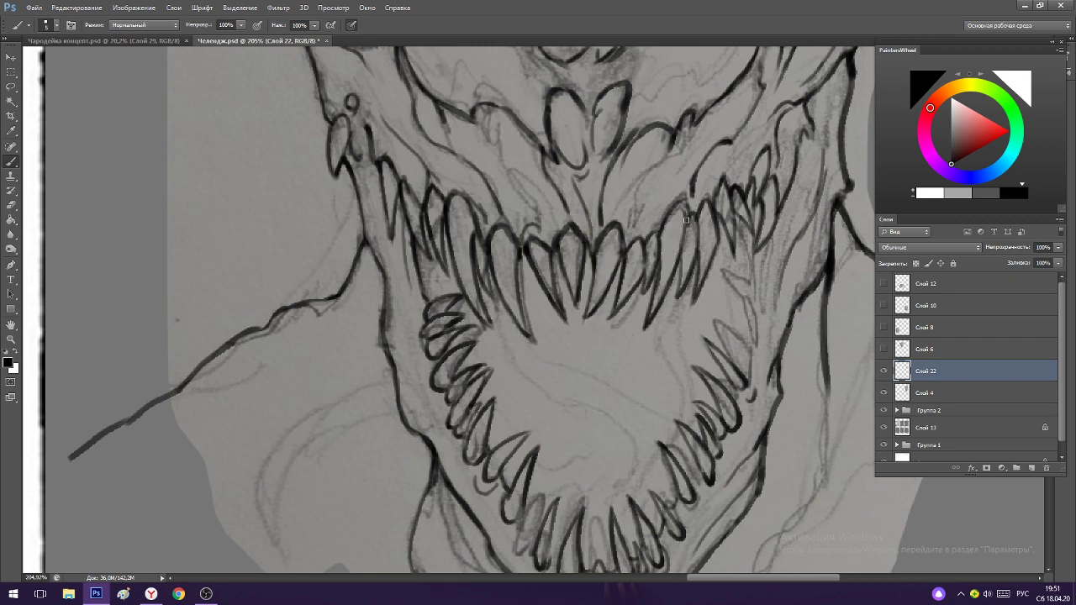
Ink a small oval bump beneath the nose and inner curves inside the two large ovals above the upper teeth.
scroll(668, 252, "down", 4)
scroll(645, 132, "up", 3)
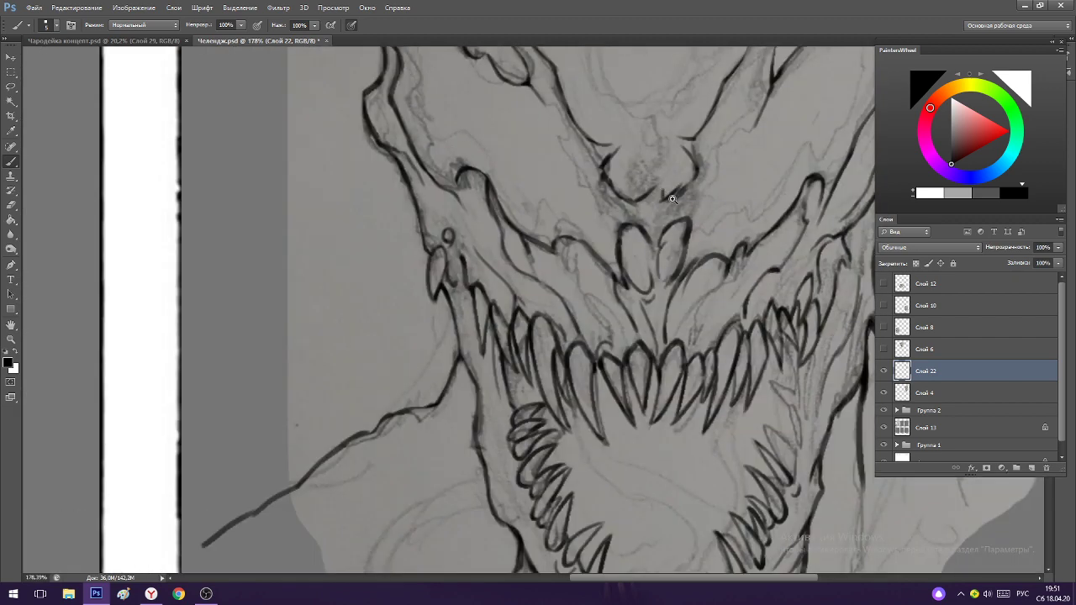
scroll(655, 194, "down", 2)
scroll(681, 273, "up", 2)
left_click_drag(680, 274, 683, 290)
left_click_drag(747, 267, 752, 281)
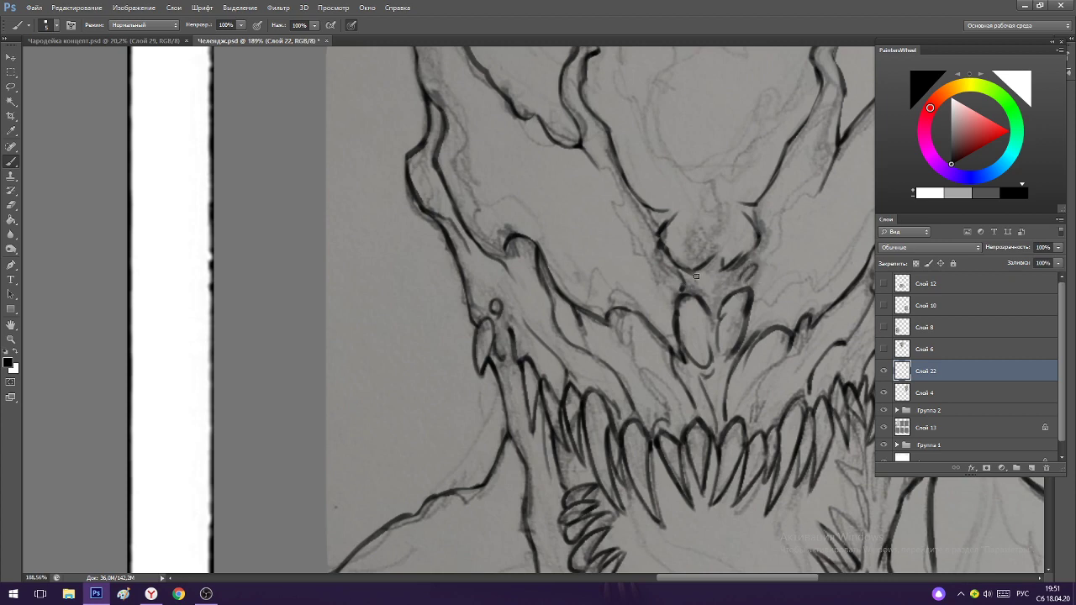
scroll(691, 286, "down", 3)
scroll(696, 269, "up", 3)
mouse_move(698, 259)
left_mouse_down()
mouse_move(714, 278)
mouse_move(712, 261)
mouse_move(714, 281)
left_mouse_up()
key("ctrl+z")
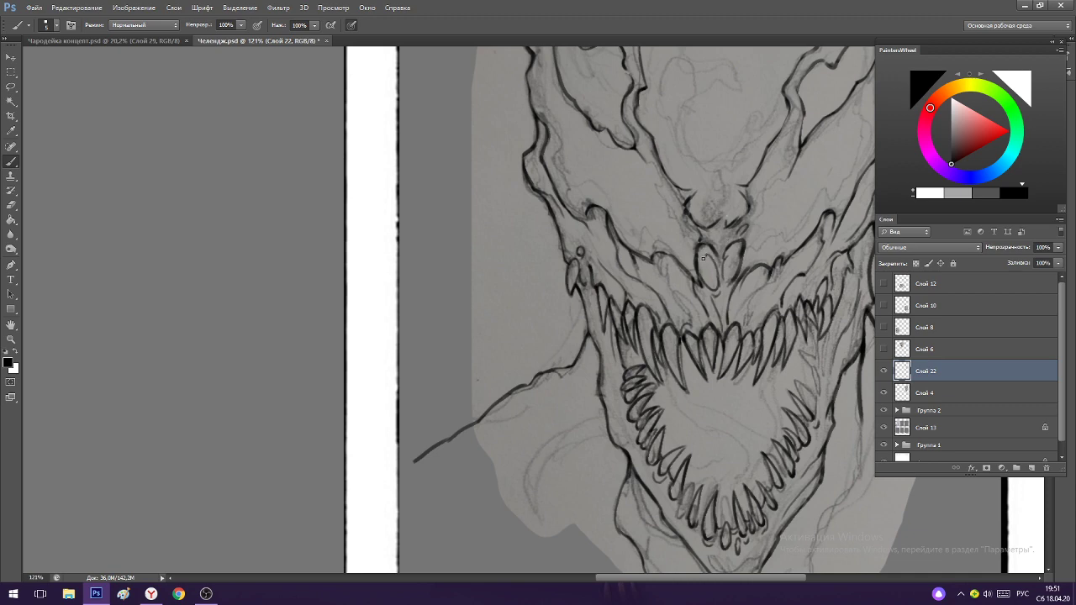
Extend the left shoulder line outward to the edge of the Carnage panel.
scroll(722, 296, "down", 3)
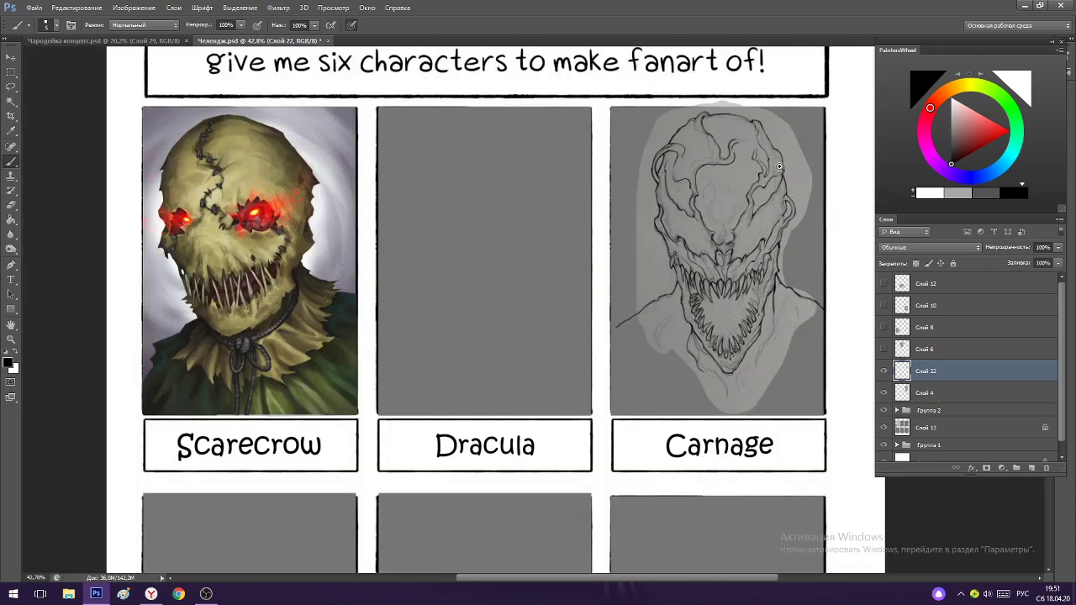
scroll(780, 166, "up", 2)
scroll(765, 238, "down", 3)
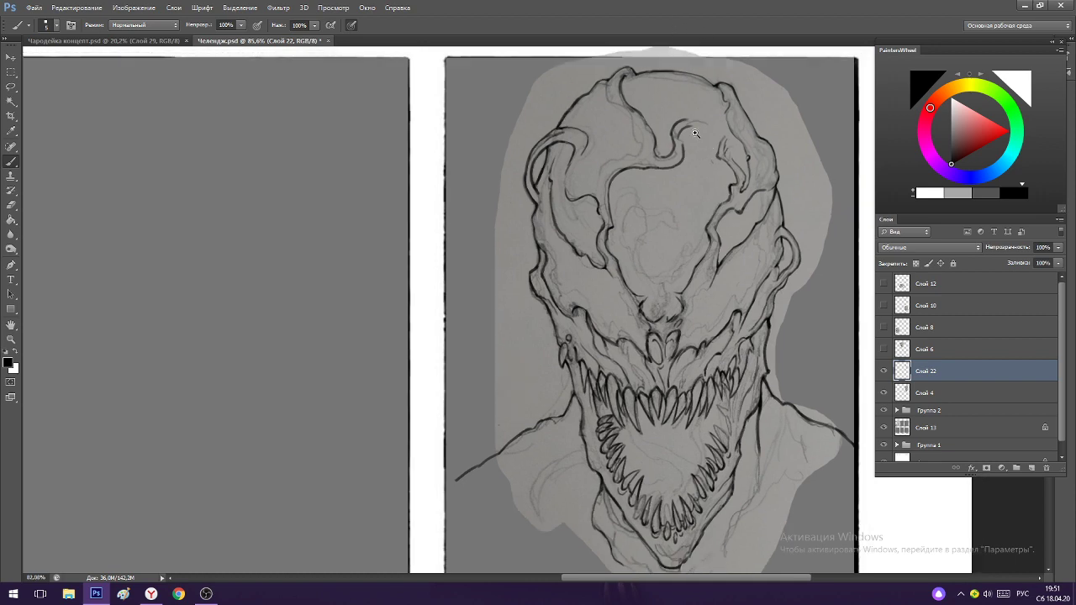
scroll(765, 239, "up", 3)
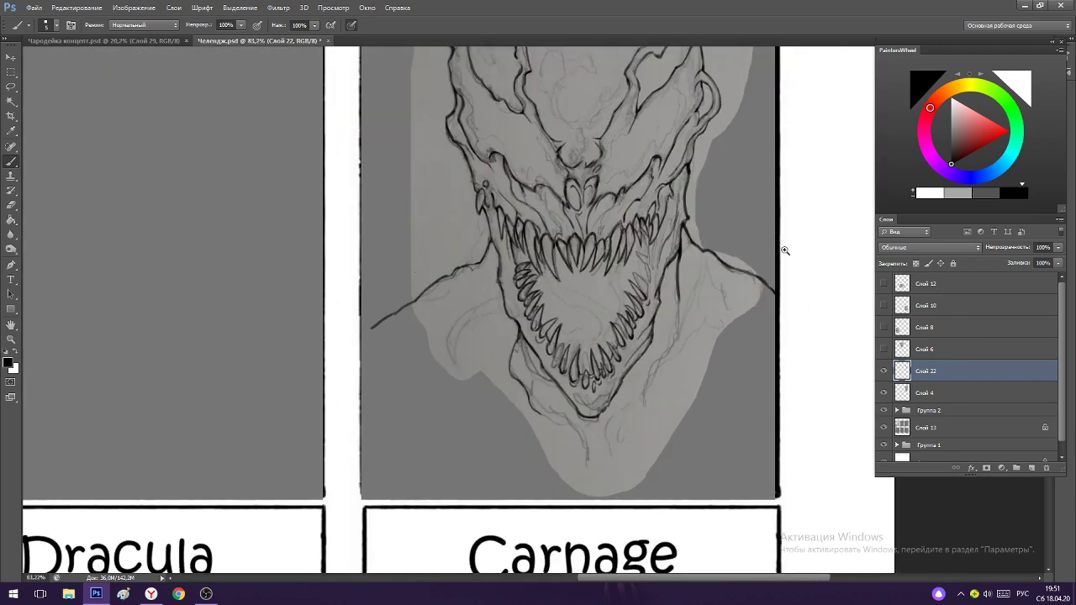
scroll(784, 251, "down", 3)
scroll(513, 287, "up", 3)
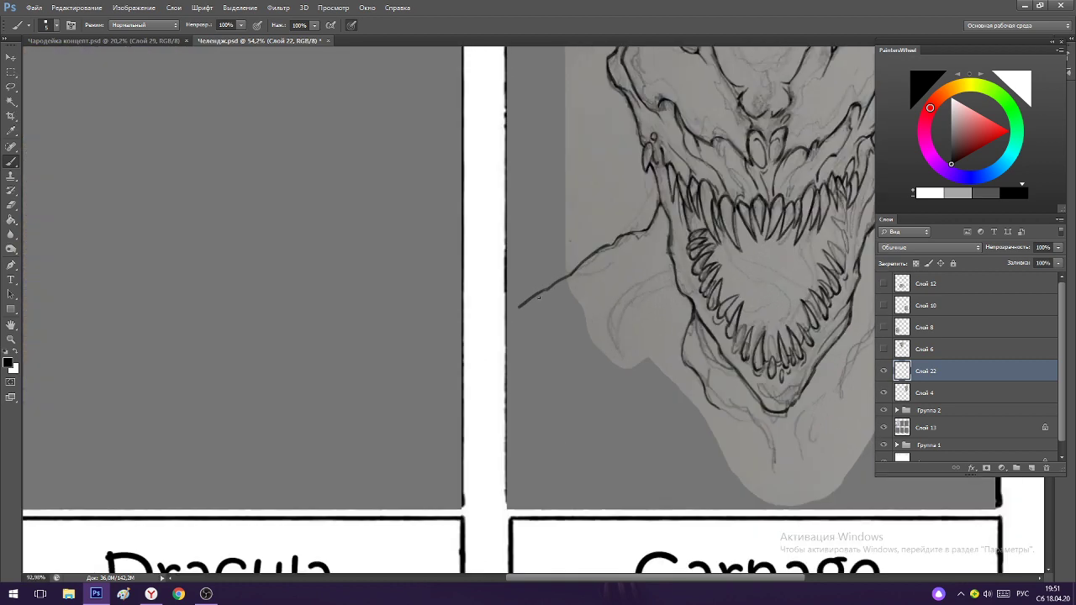
left_click_drag(523, 304, 505, 321)
scroll(512, 312, "down", 3)
scroll(650, 327, "up", 3)
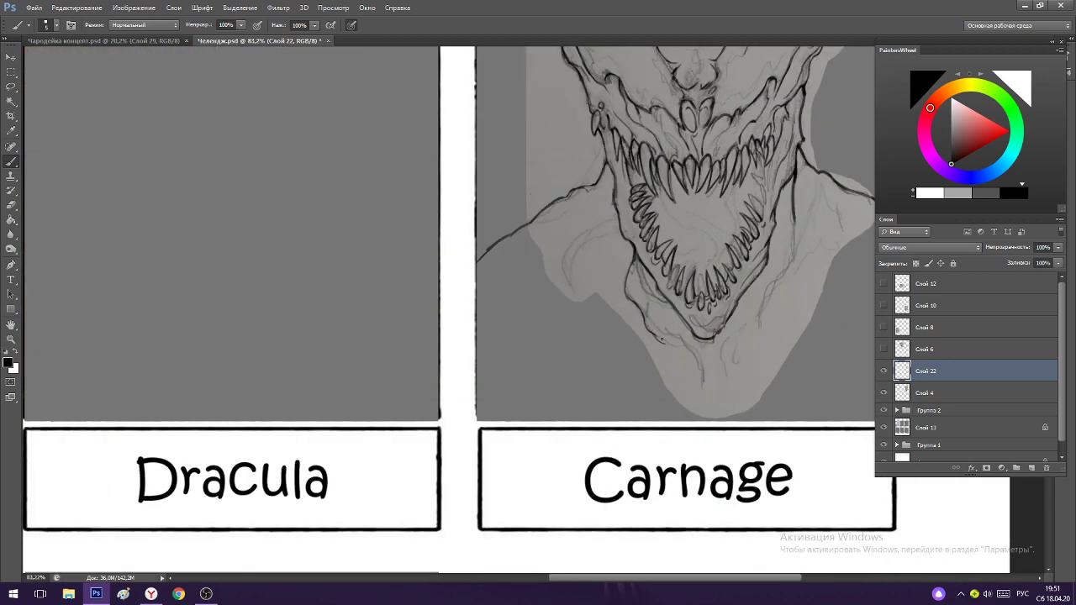
Continue the left neck contour down below the chin and ink the inner fold curves of the chin.
mouse_move(661, 339)
left_mouse_down()
mouse_move(697, 368)
mouse_move(661, 343)
mouse_move(692, 364)
mouse_move(715, 399)
left_mouse_up()
key("ctrl+z")
scroll(687, 312, "up", 1)
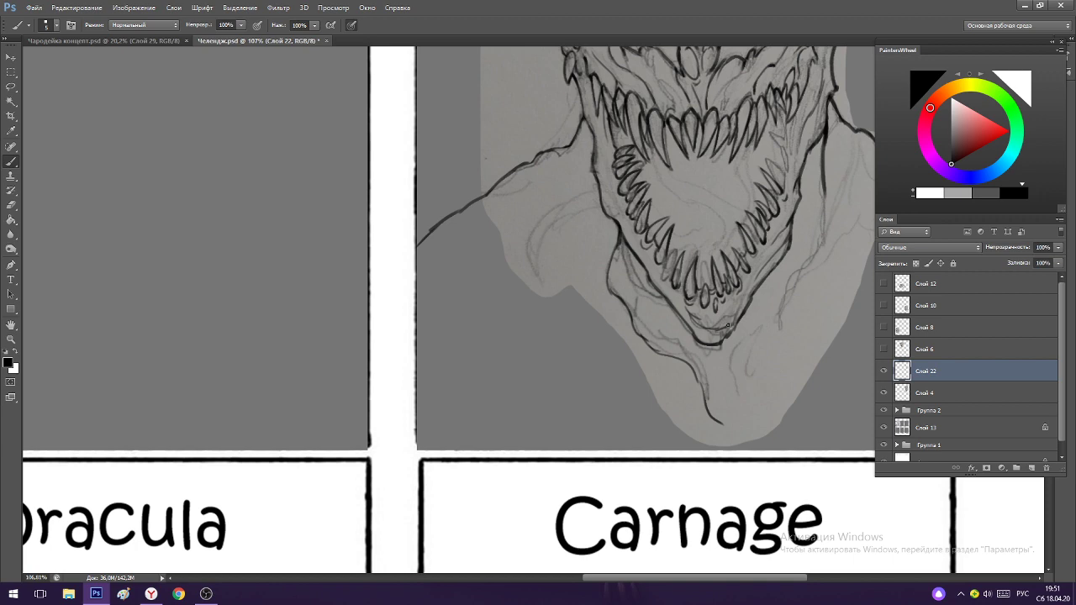
scroll(749, 286, "up", 3)
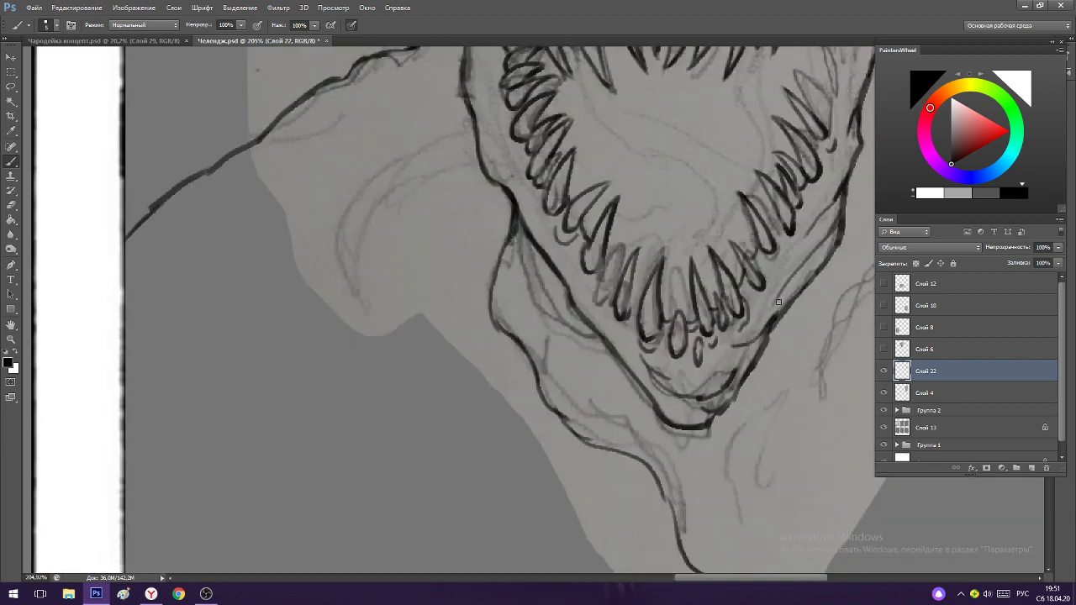
scroll(782, 293, "down", 1)
scroll(660, 254, "up", 1)
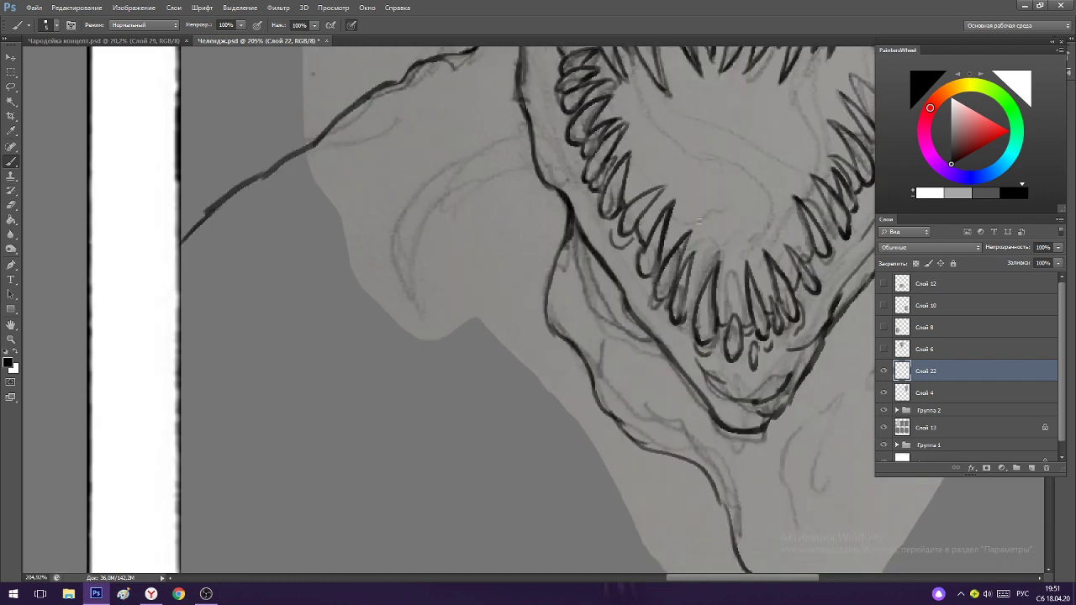
Hide the pencil sketch on layer 4 to check the line art alone, and show the sketch again.
scroll(699, 221, "down", 5)
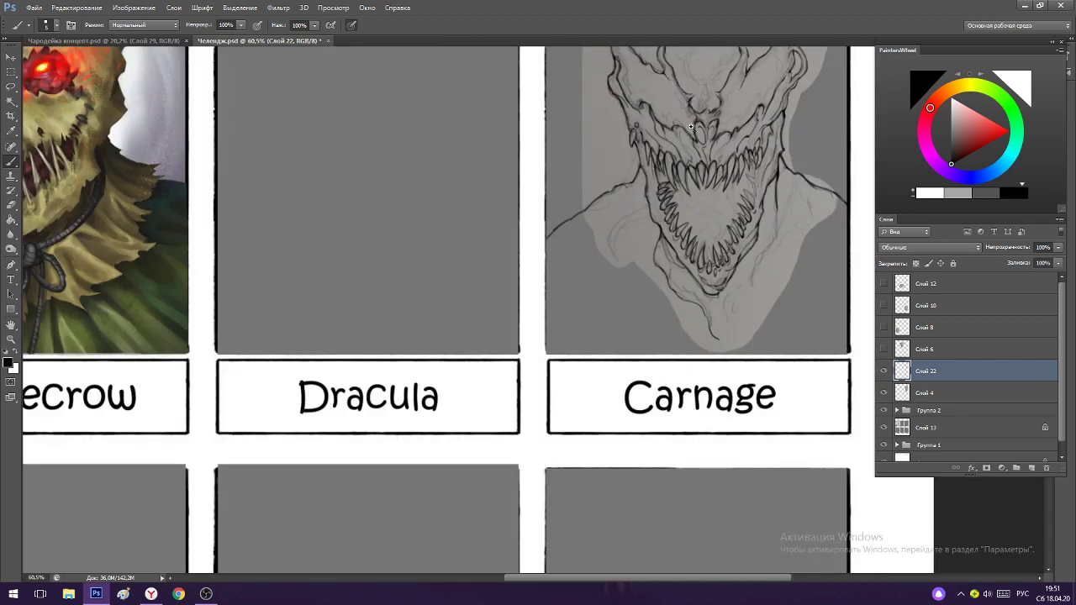
left_click(883, 393)
scroll(783, 298, "down", 2)
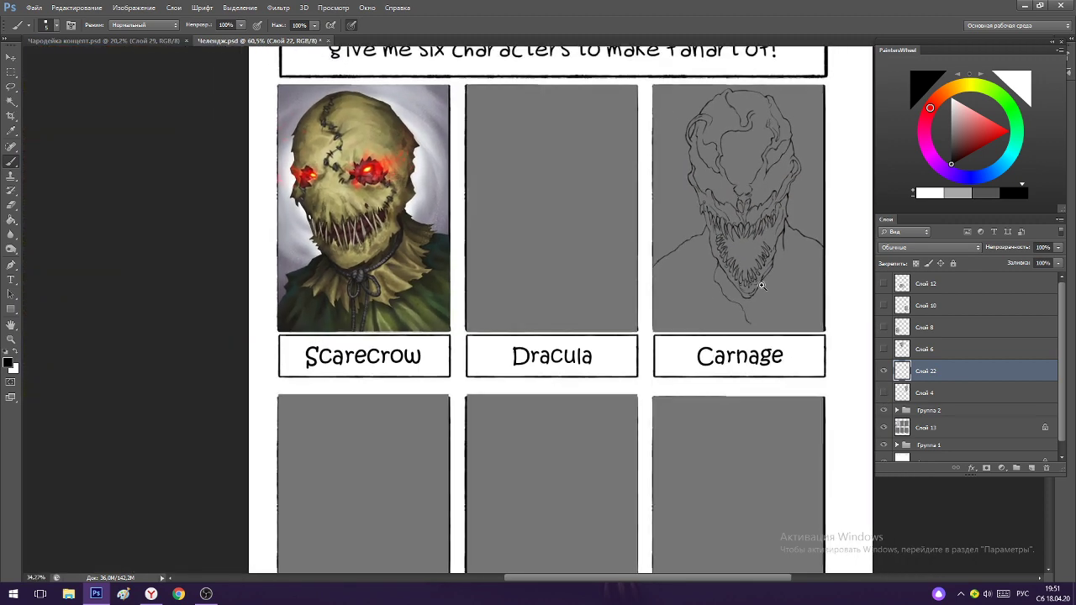
scroll(792, 222, "up", 4)
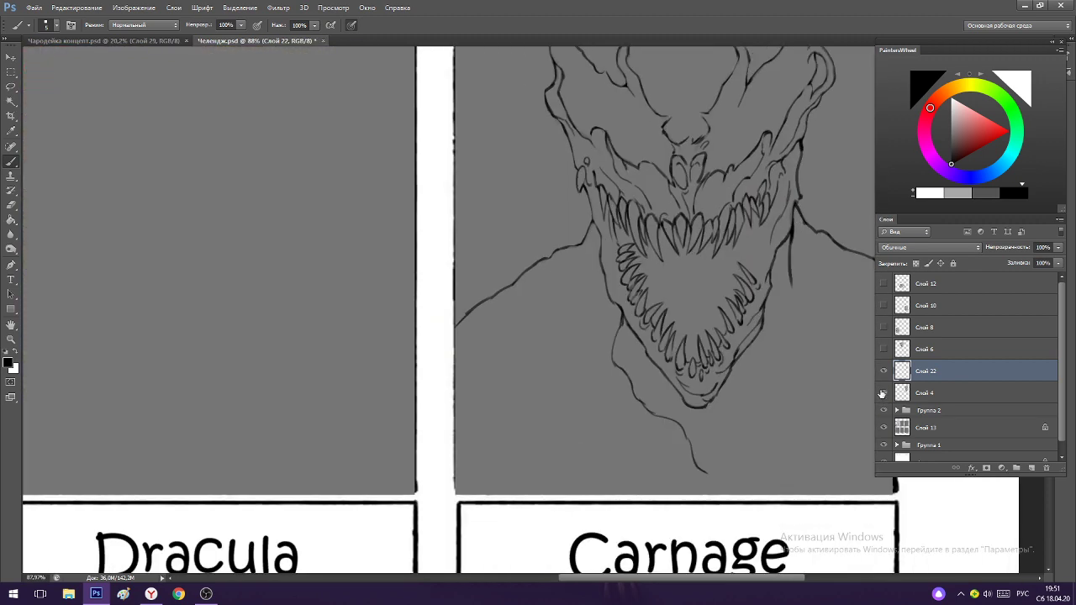
left_click(884, 392)
Ink the remaining lower teeth on the right side, up to the mouth corner.
scroll(767, 217, "up", 1)
scroll(775, 252, "up", 1)
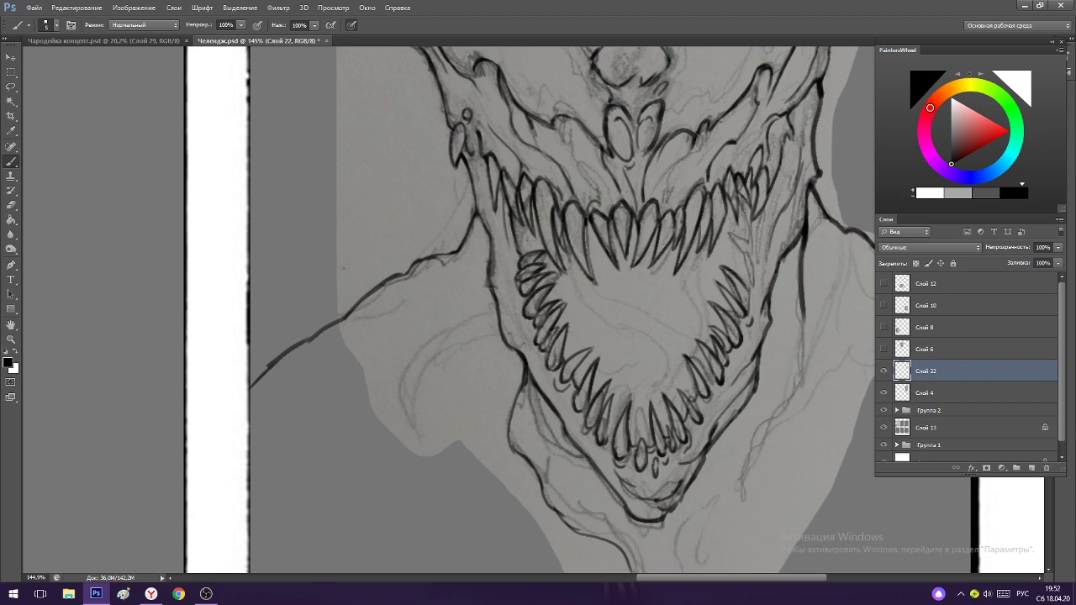
left_click_drag(755, 272, 765, 244)
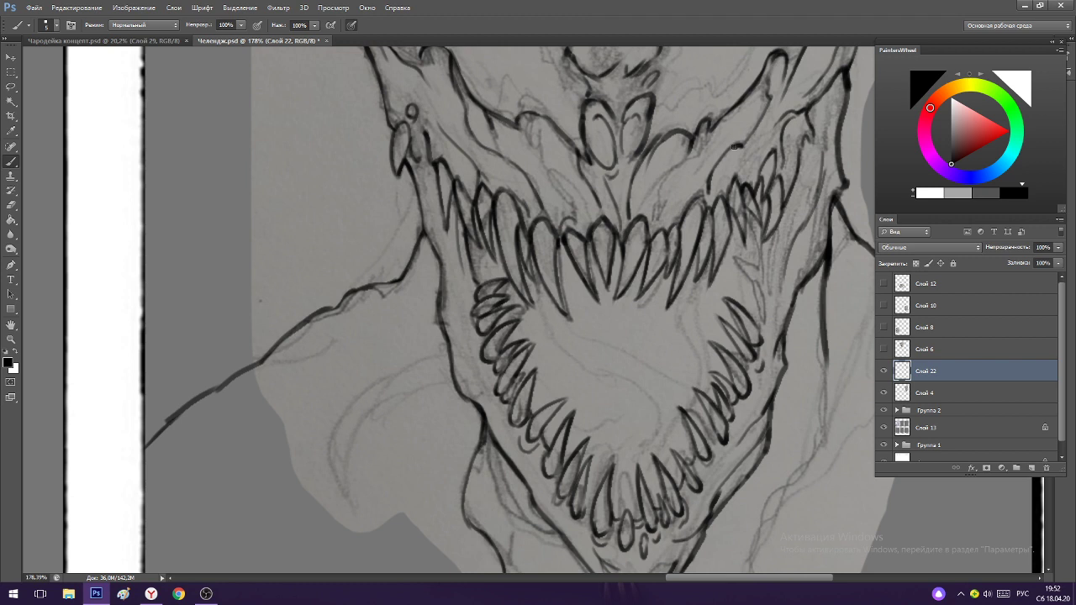
mouse_move(758, 268)
left_mouse_down()
mouse_move(737, 259)
mouse_move(763, 298)
mouse_move(744, 294)
mouse_move(748, 309)
left_mouse_up()
scroll(732, 261, "down", 5)
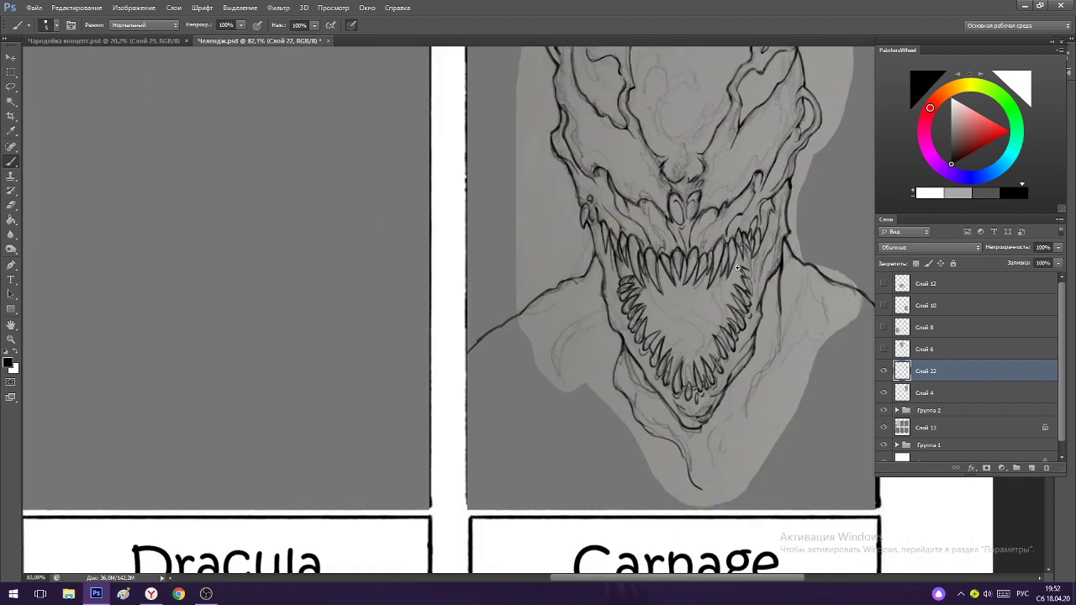
scroll(718, 267, "up", 3)
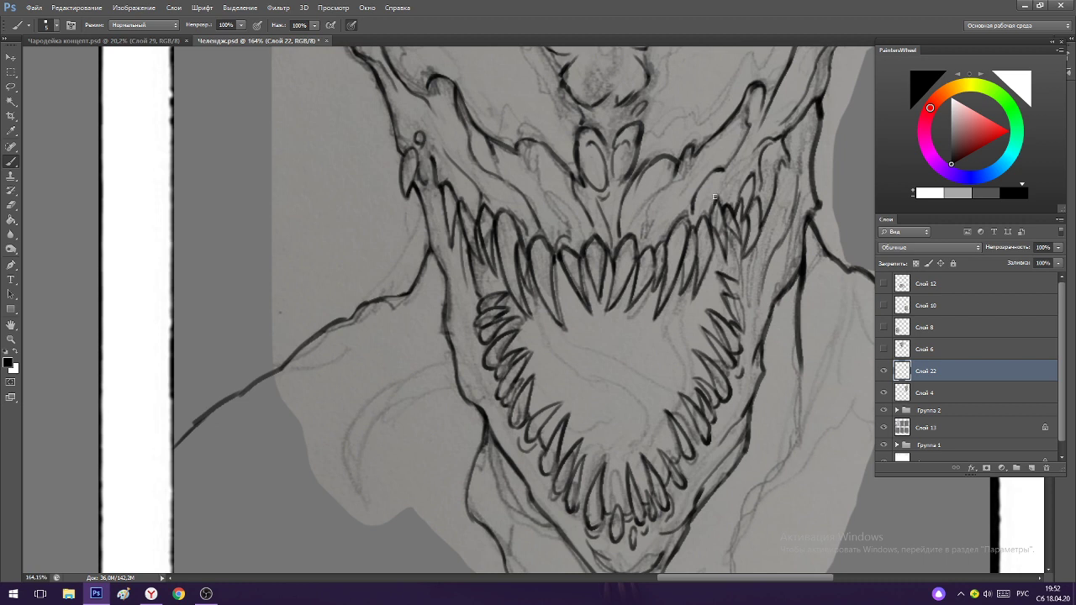
scroll(713, 233, "up", 1)
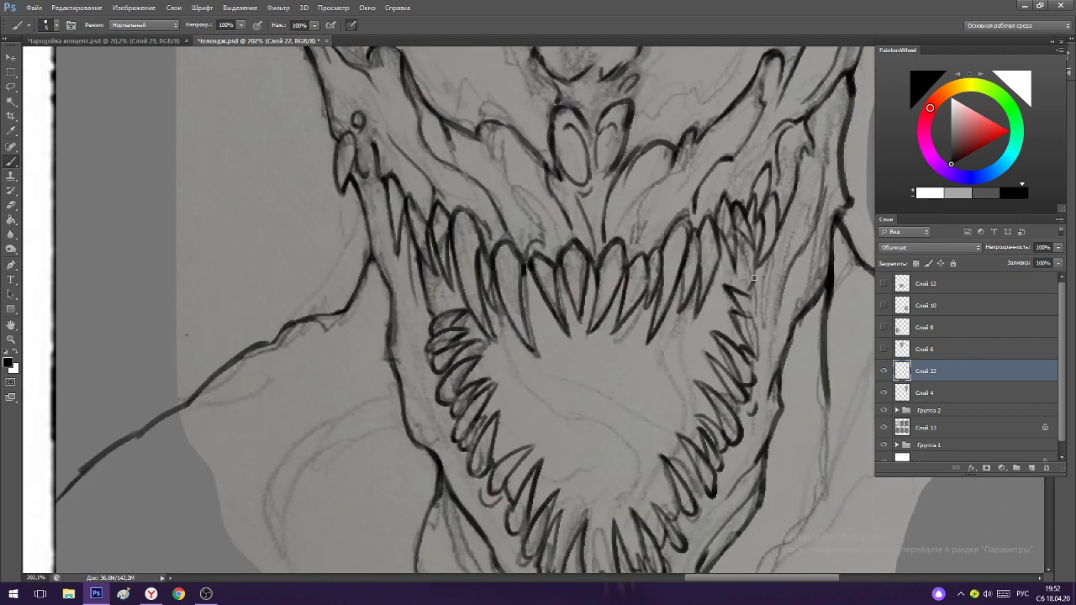
Refine the cheek linework beside the right corner of the mouth.
left_click_drag(752, 280, 791, 275)
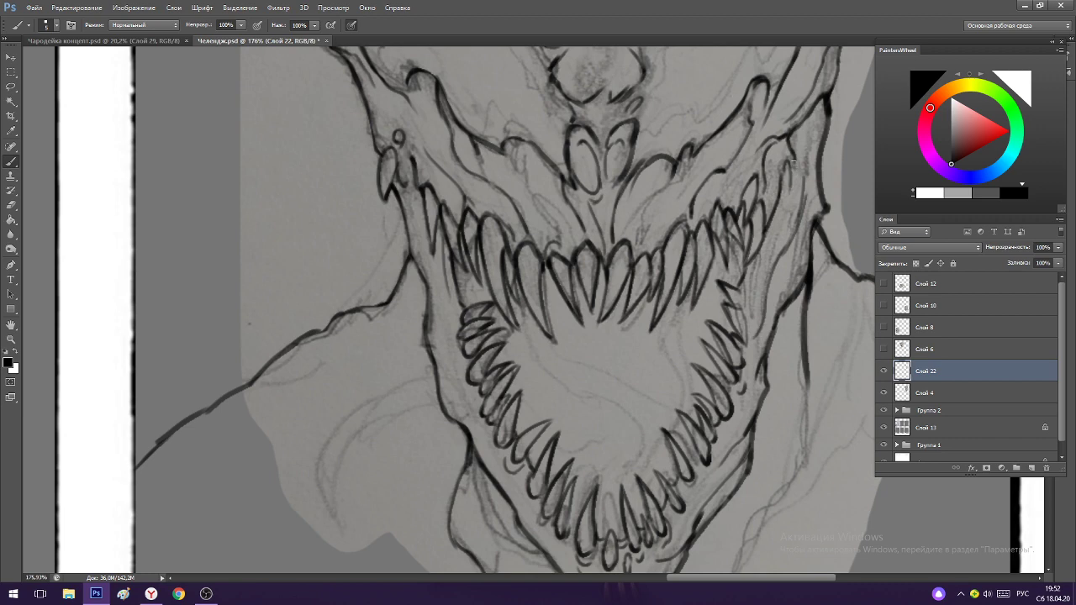
scroll(792, 164, "down", 2)
scroll(796, 153, "up", 2)
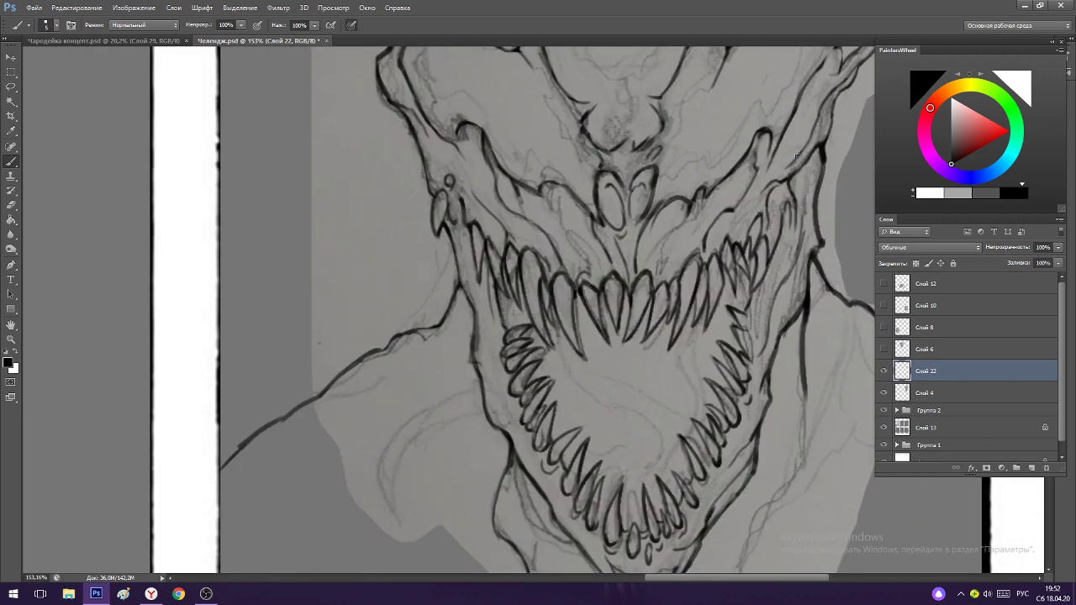
scroll(795, 155, "down", 2)
scroll(773, 151, "up", 3)
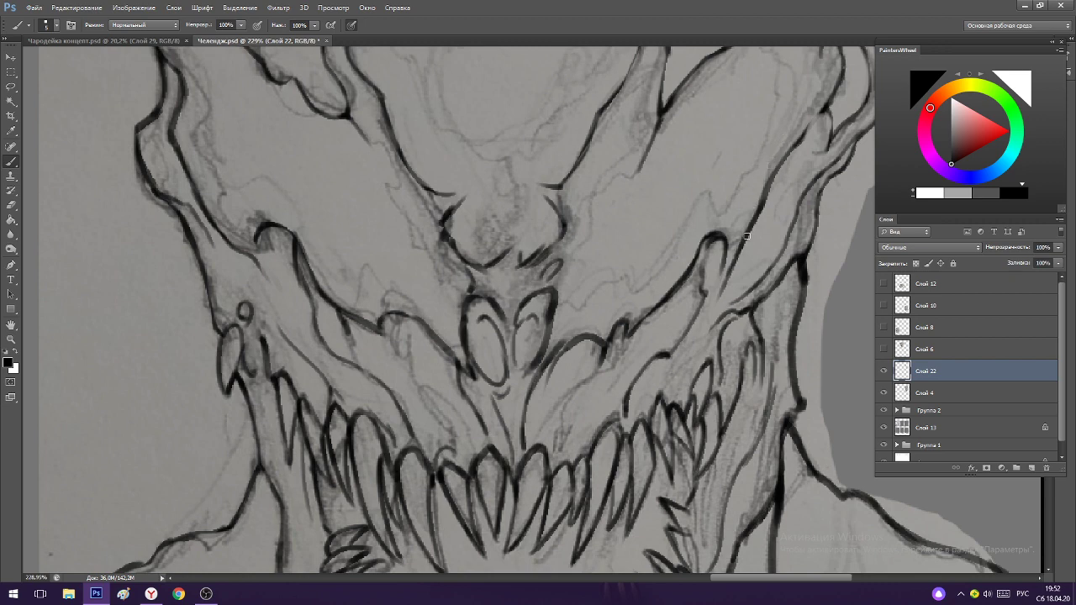
Thin and clean up the inner end of the looped tendril on the right side of the head.
scroll(812, 54, "down", 3)
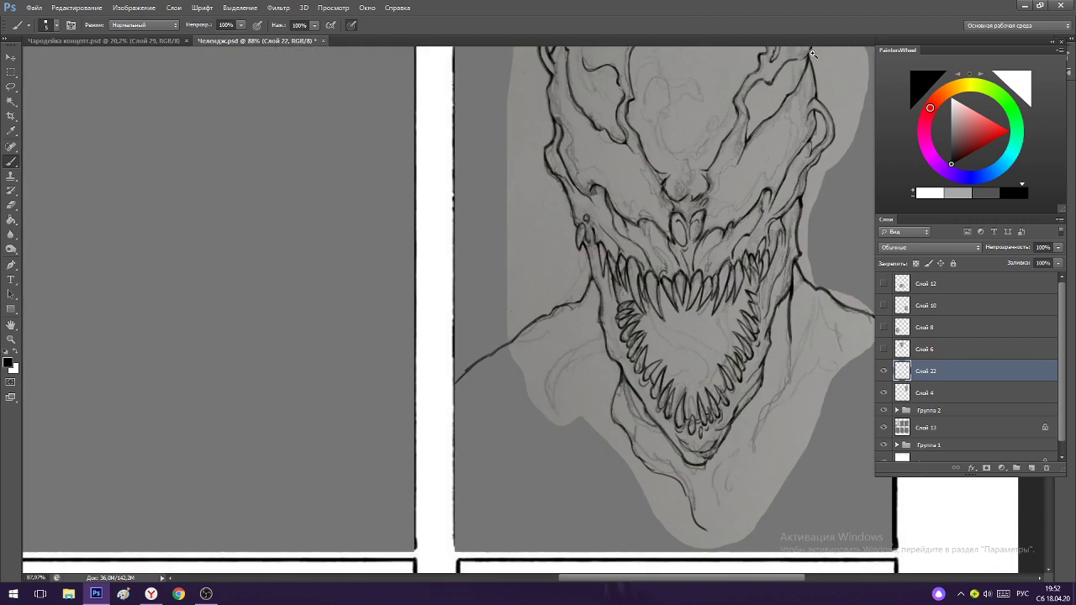
scroll(820, 104, "up", 3)
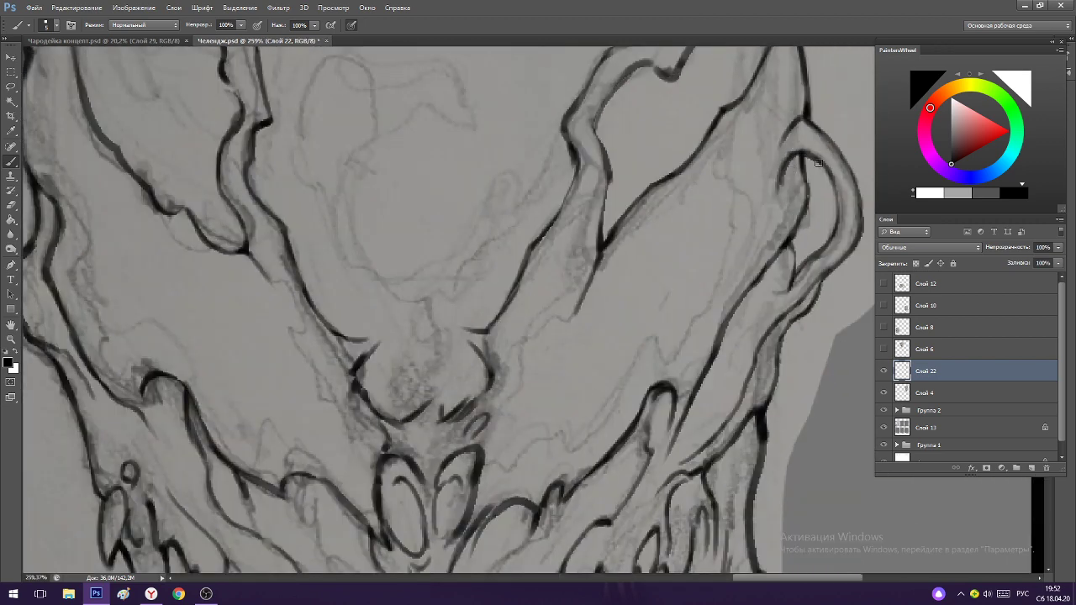
key("e")
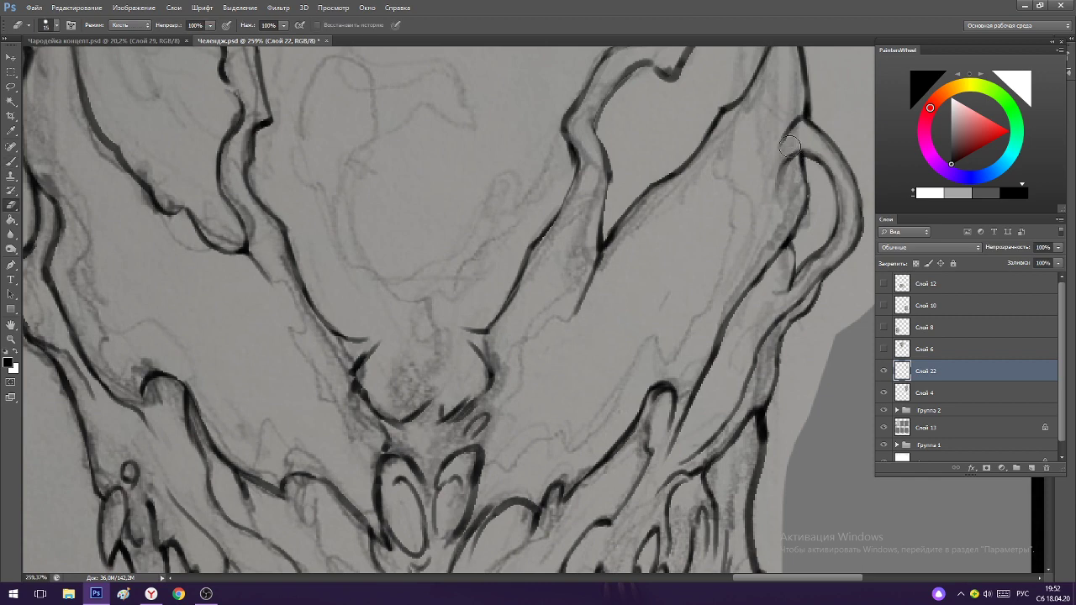
key("b")
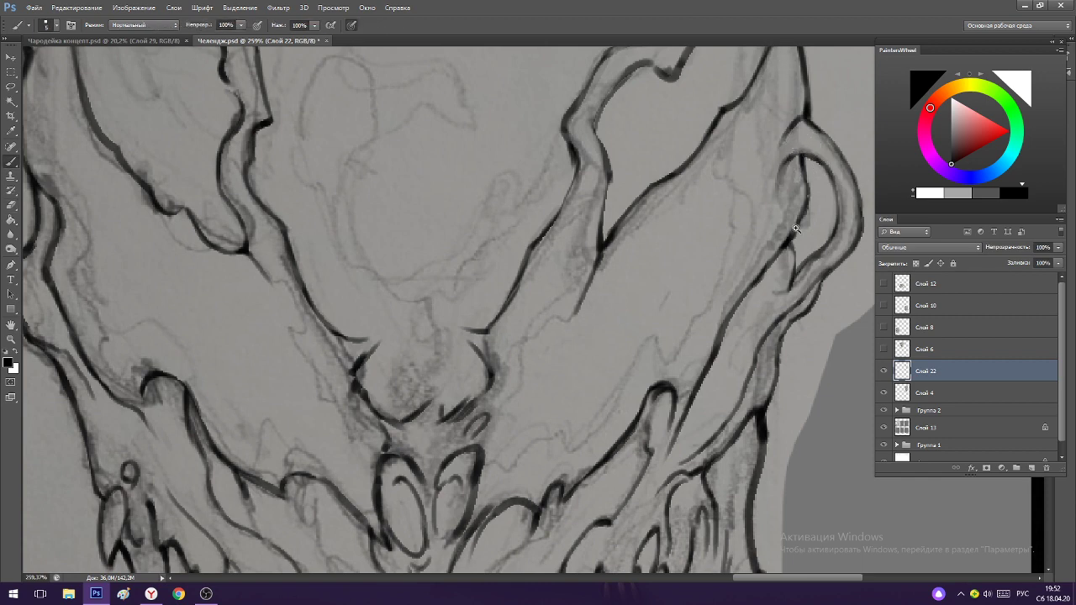
scroll(796, 228, "down", 3)
scroll(799, 139, "up", 3)
key("e")
key("b")
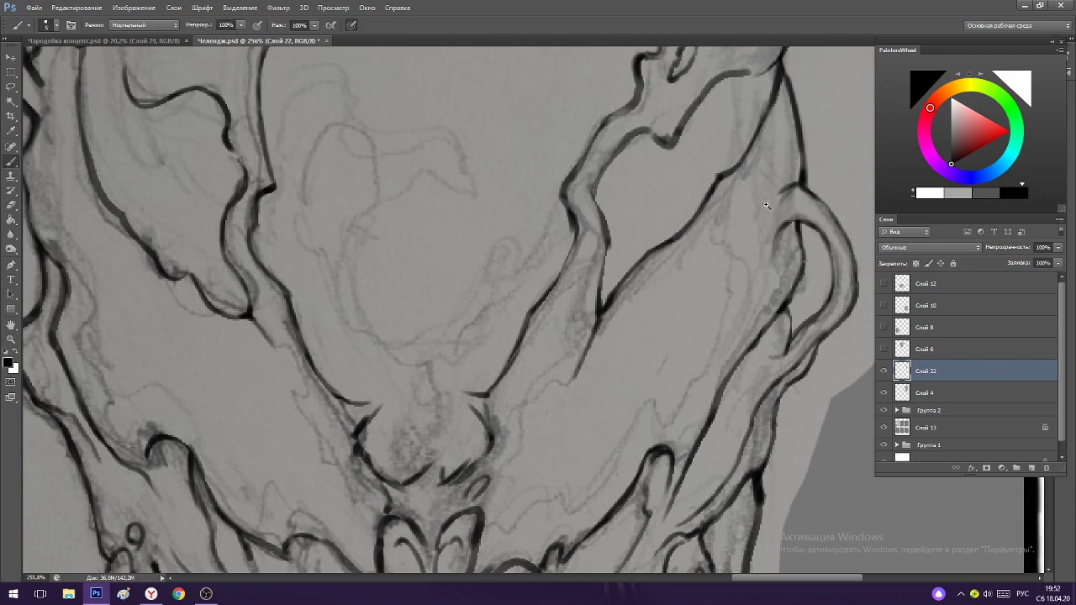
Extend the right eye's upper contour to the outer edge of the head and thin it with the eraser.
scroll(766, 204, "down", 5)
scroll(766, 204, "up", 4)
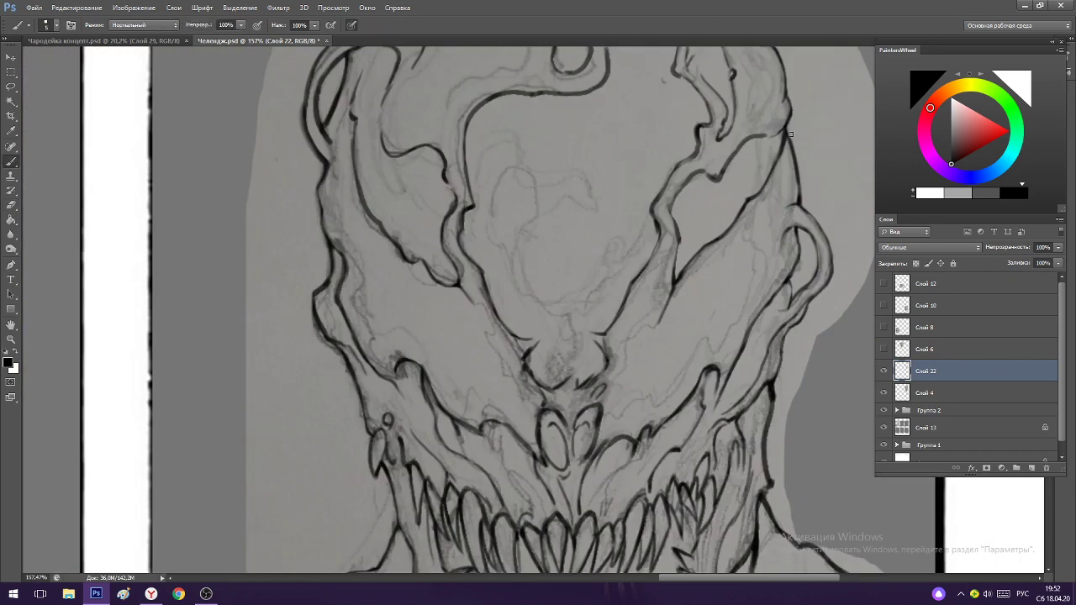
scroll(805, 246, "down", 4)
scroll(805, 246, "up", 5)
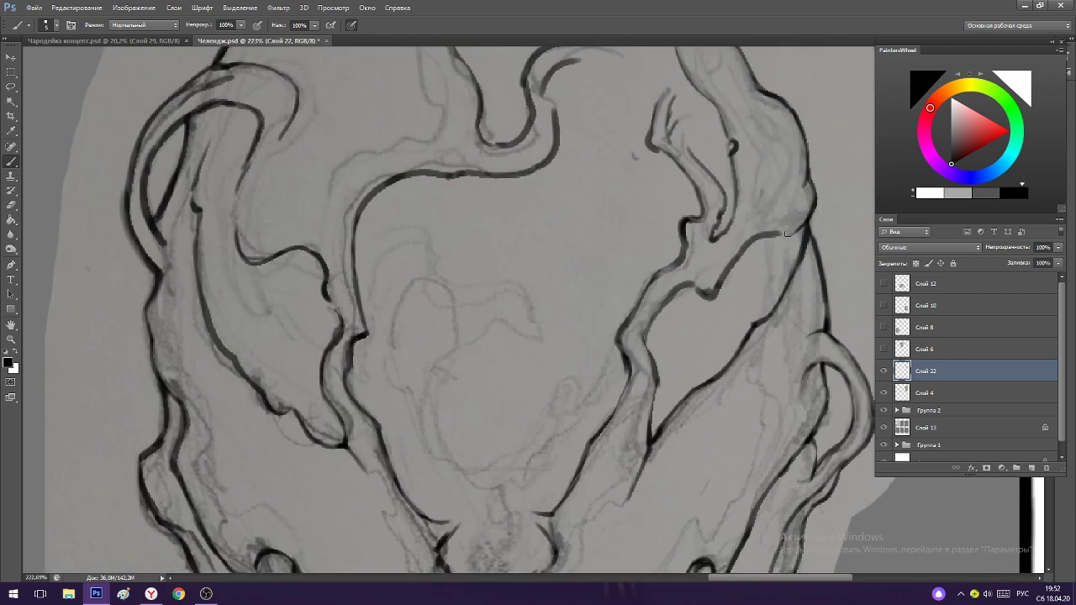
key("e")
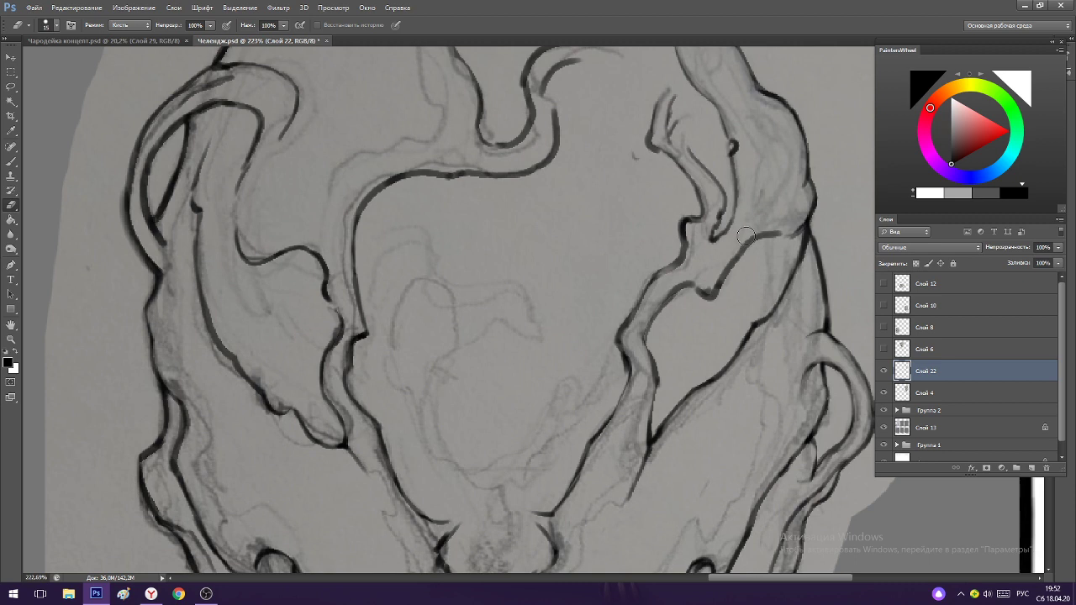
key("b")
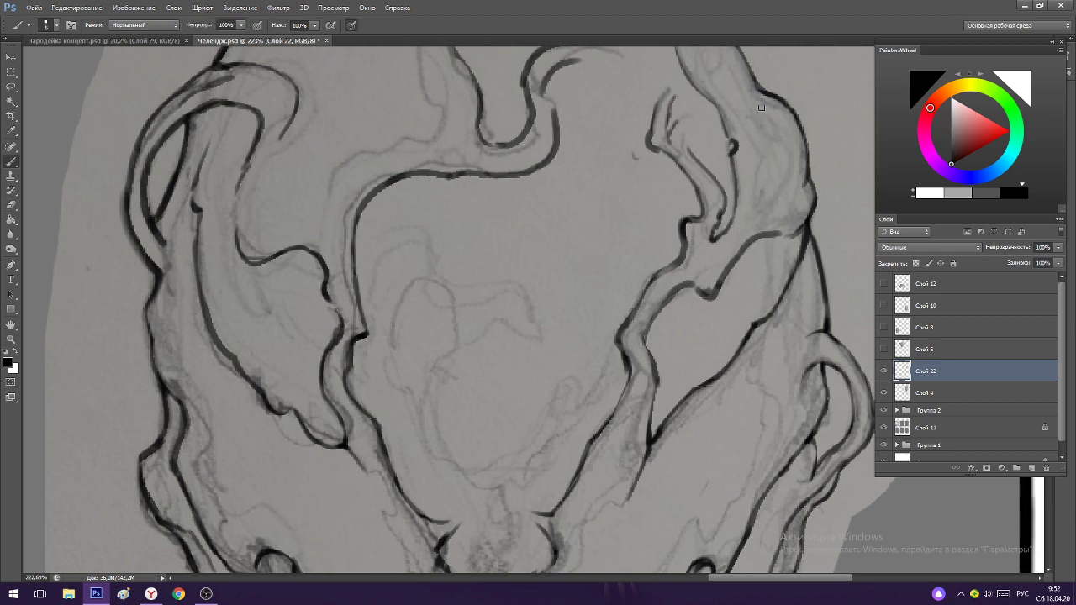
Lighten the right eye's upper edge with the eraser and redraw it cleanly on both sides of the notch.
scroll(786, 252, "up", 3)
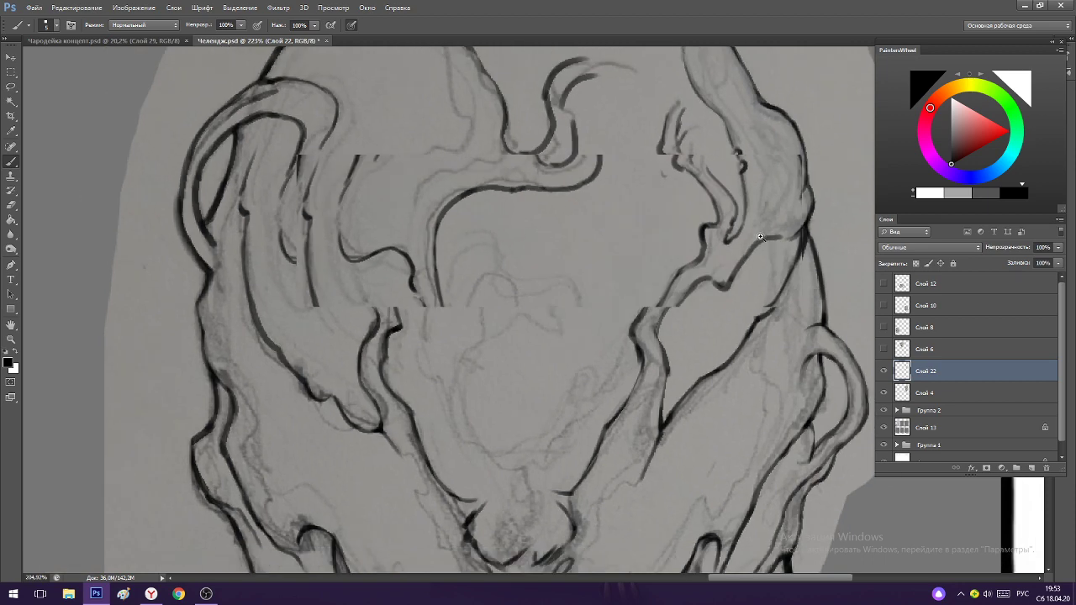
key("e")
mouse_move(795, 252)
left_mouse_down()
mouse_move(750, 255)
mouse_move(775, 256)
mouse_move(752, 273)
mouse_move(767, 259)
mouse_move(738, 301)
mouse_move(748, 309)
mouse_move(655, 333)
left_mouse_up()
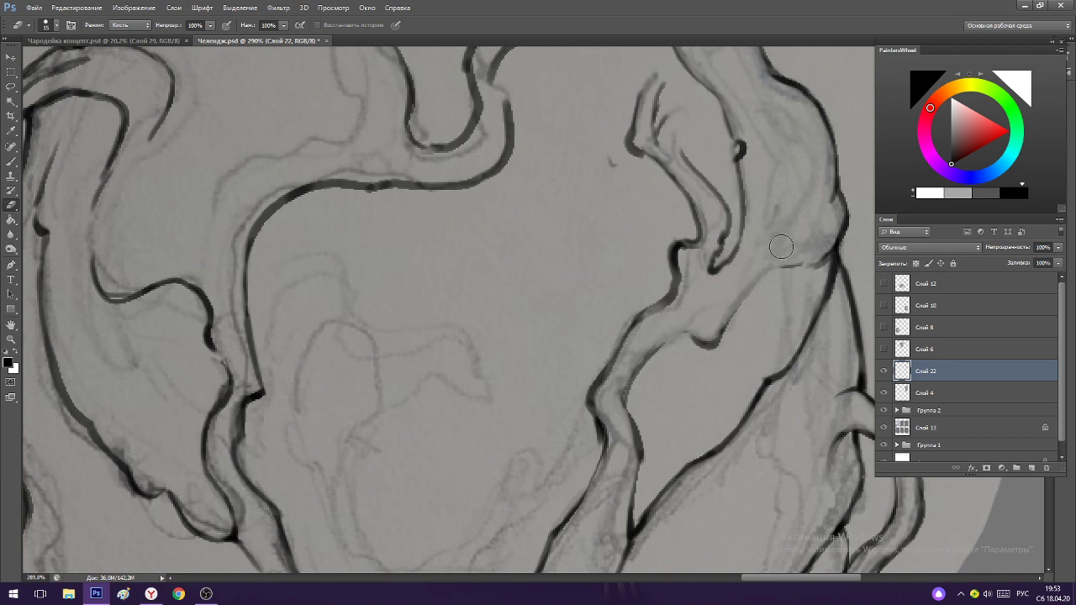
key("b")
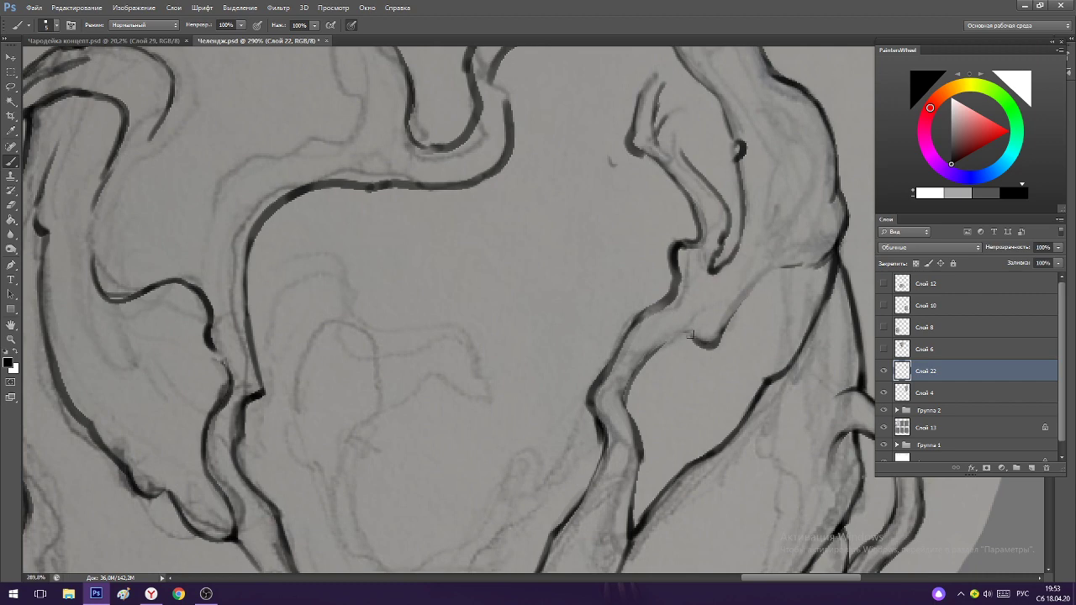
mouse_move(689, 324)
left_mouse_down()
mouse_move(696, 339)
mouse_move(656, 351)
left_mouse_up()
mouse_move(719, 338)
left_mouse_down()
mouse_move(755, 286)
mouse_move(797, 270)
mouse_move(791, 228)
left_mouse_up()
Continue the inner edge of the tendril at the upper right of the skull and erase its excess line.
scroll(791, 229, "up", 3)
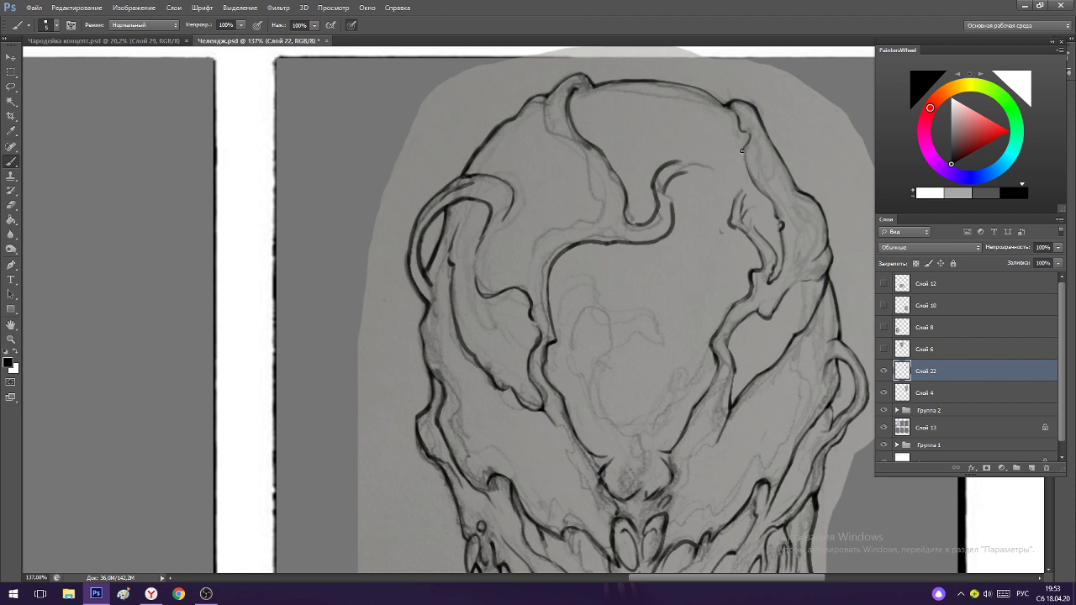
left_click_drag(743, 149, 748, 176)
scroll(798, 259, "down", 8)
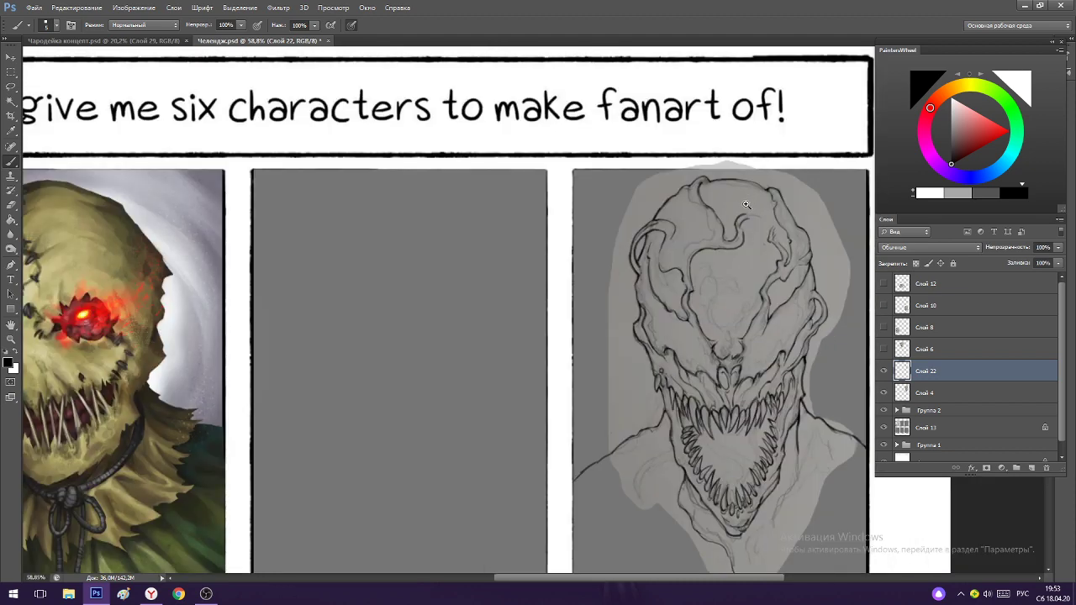
scroll(740, 201, "up", 7)
key("e")
mouse_move(742, 250)
left_mouse_down()
mouse_move(749, 241)
mouse_move(729, 295)
left_mouse_up()
key("b")
Ink the right neck contour from beside the jaw down and inward below the chin.
scroll(724, 245, "down", 7)
scroll(690, 217, "up", 10)
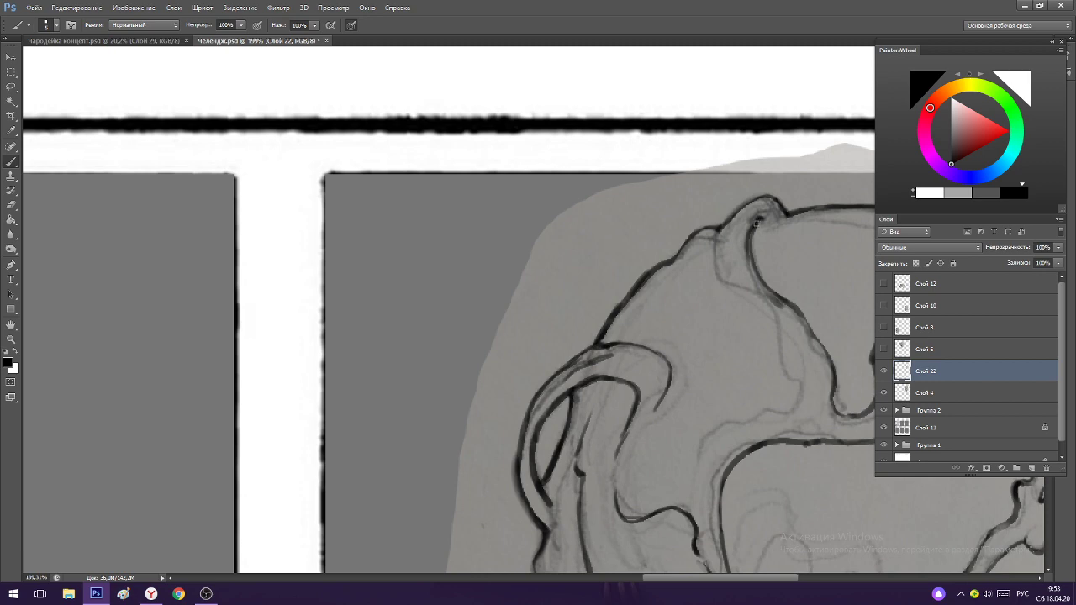
scroll(756, 221, "down", 2, "alt")
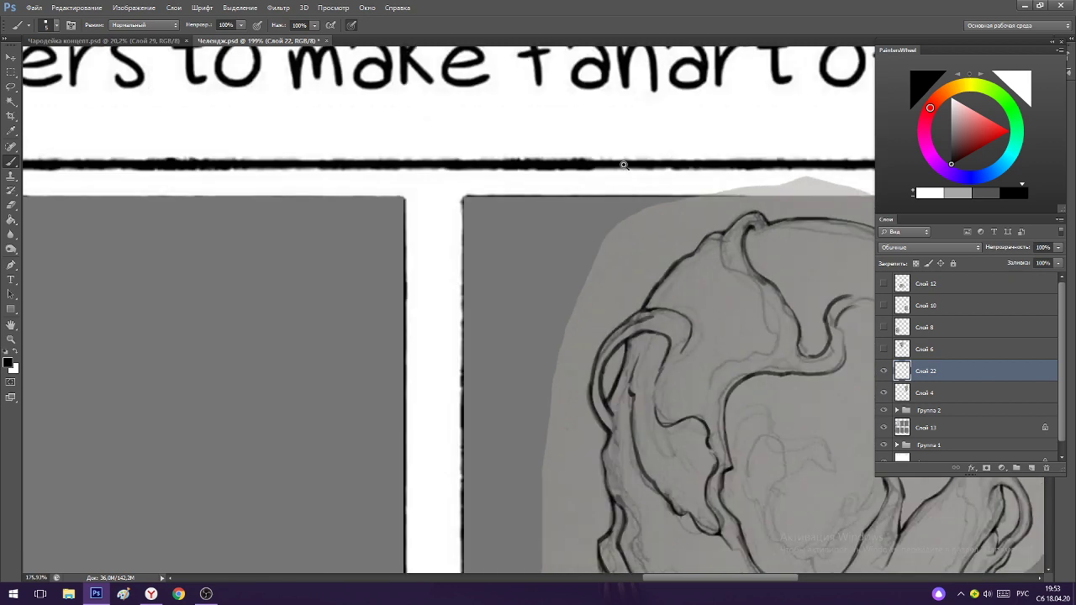
scroll(624, 164, "down", 5, "alt")
scroll(739, 265, "up", 3, "alt")
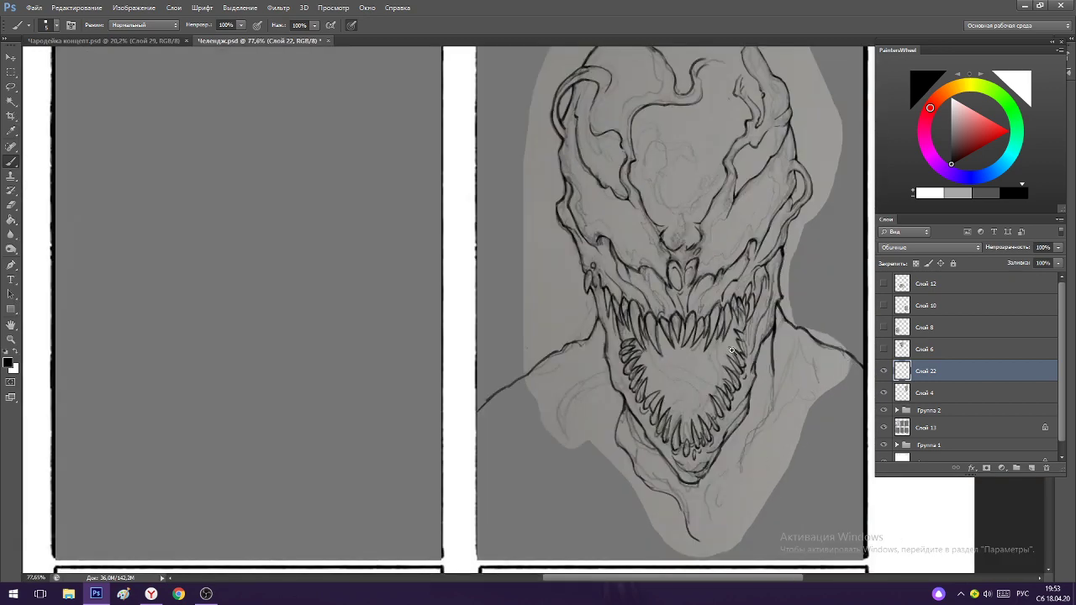
scroll(729, 313, "down", 3, "alt")
scroll(716, 413, "up", 3, "alt")
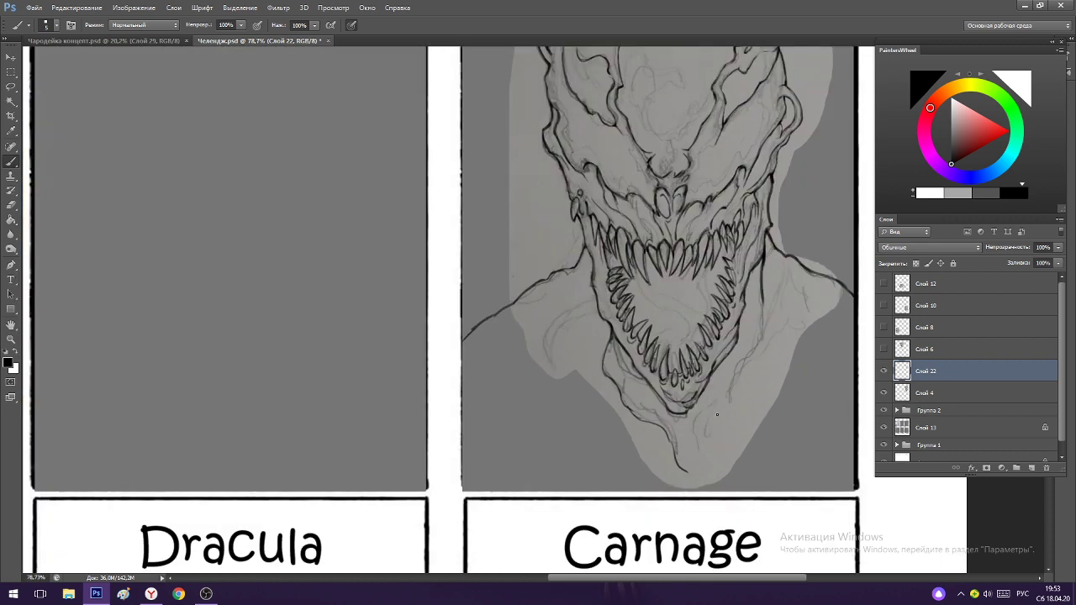
mouse_move(697, 473)
left_mouse_down()
mouse_move(692, 435)
mouse_move(708, 409)
left_mouse_up()
scroll(793, 256, "up", 3)
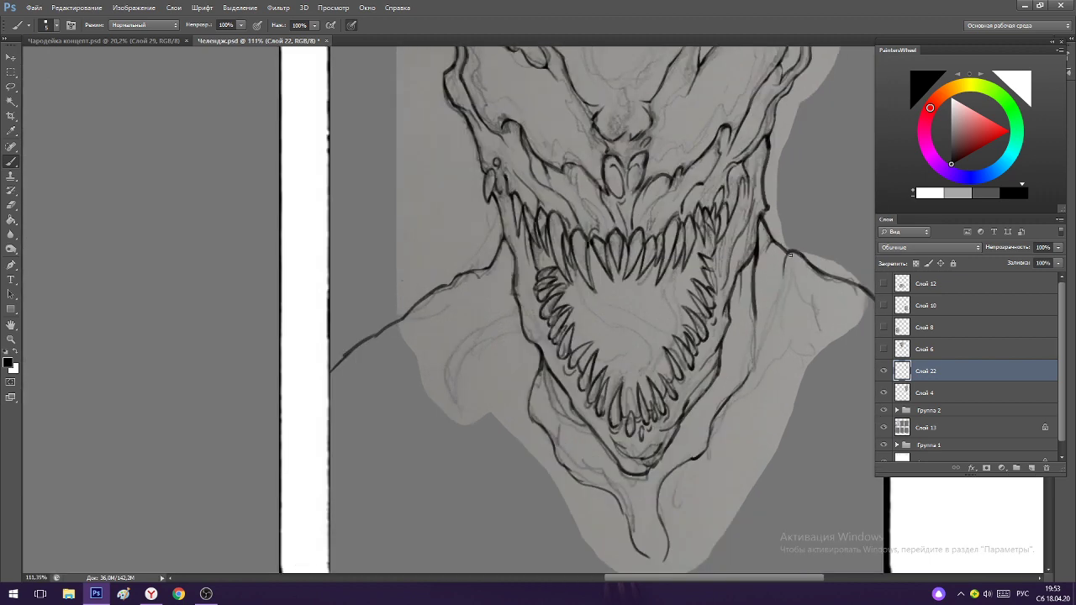
Ink a short curved fold at the base of the neck and touch up the gum line under the lower teeth.
scroll(777, 335, "down", 5)
scroll(577, 264, "up", 5)
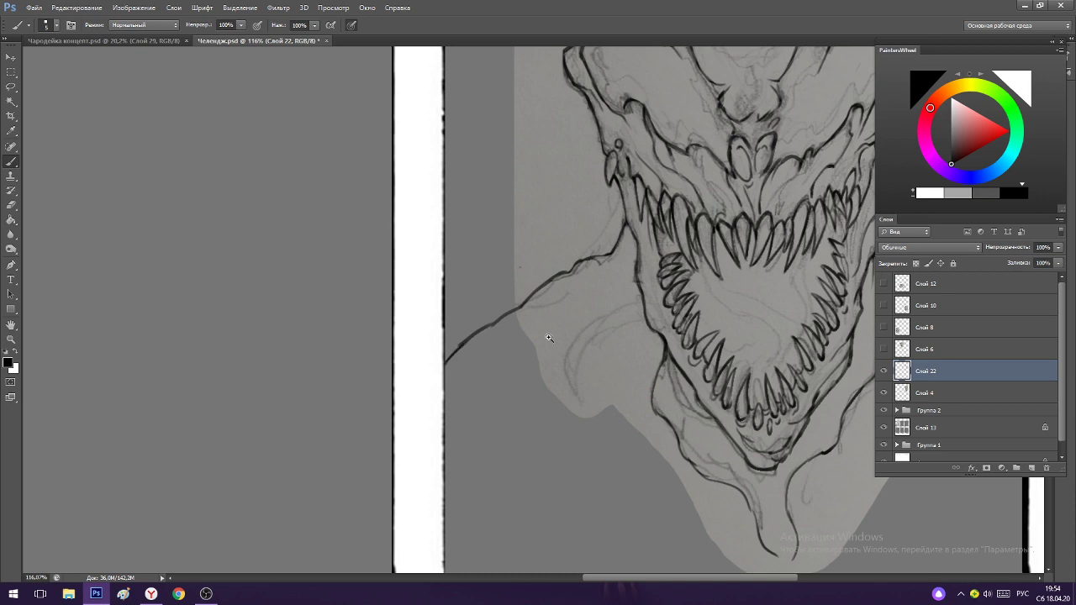
scroll(549, 338, "down", 4)
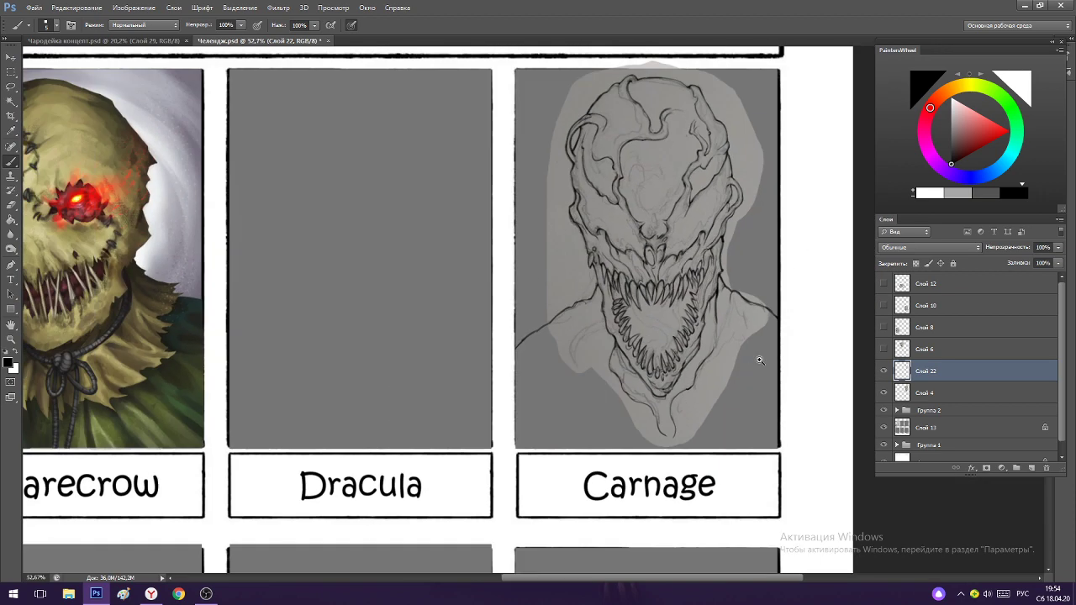
scroll(759, 360, "up", 3)
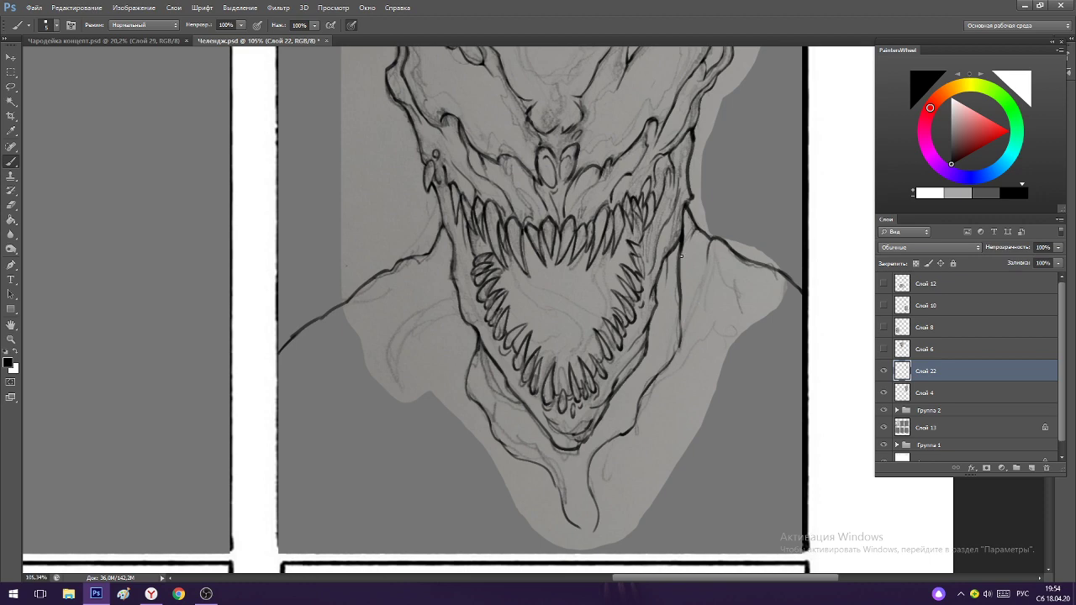
scroll(720, 278, "down", 3)
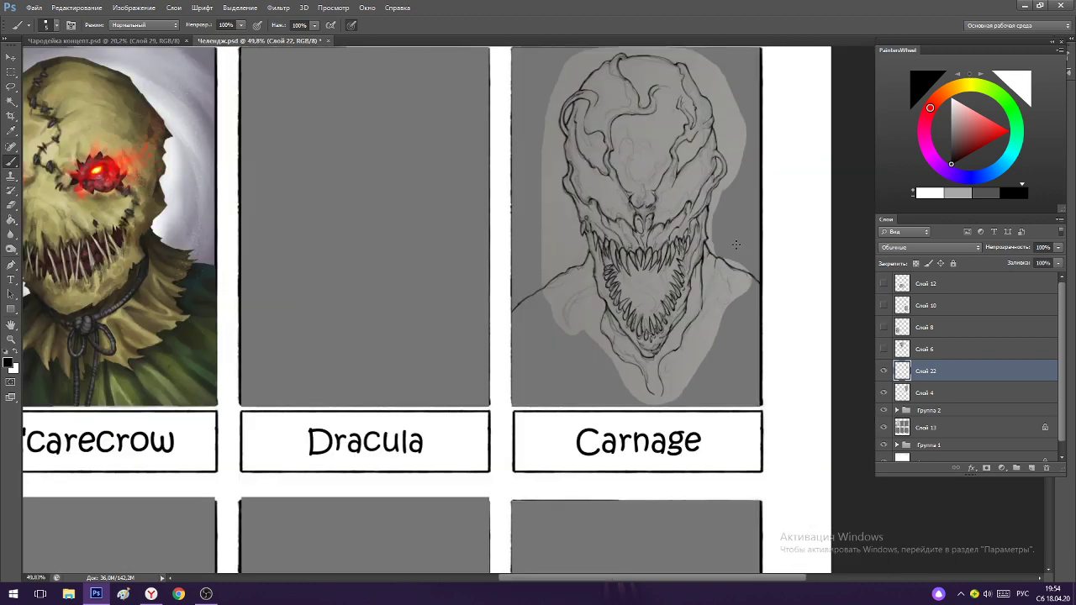
scroll(678, 176, "up", 3)
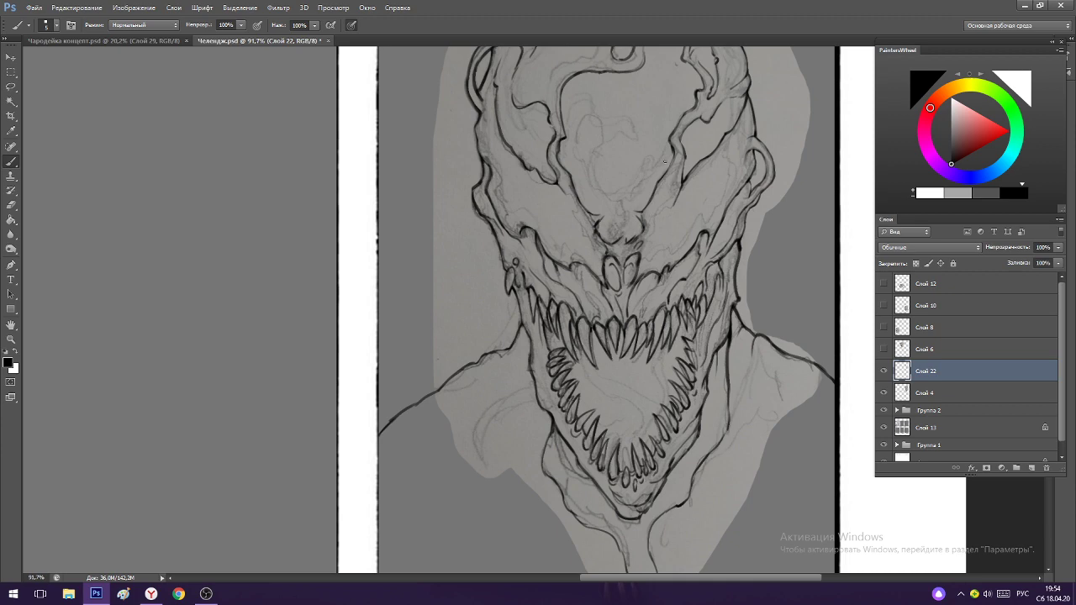
scroll(654, 298, "down", 3)
scroll(716, 372, "up", 3)
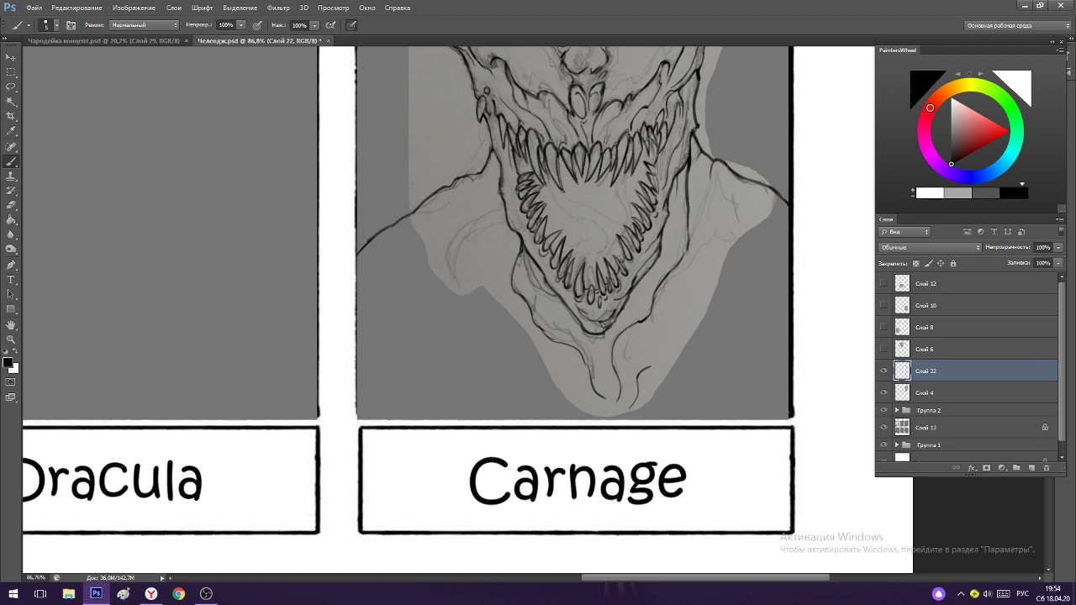
left_click(568, 293)
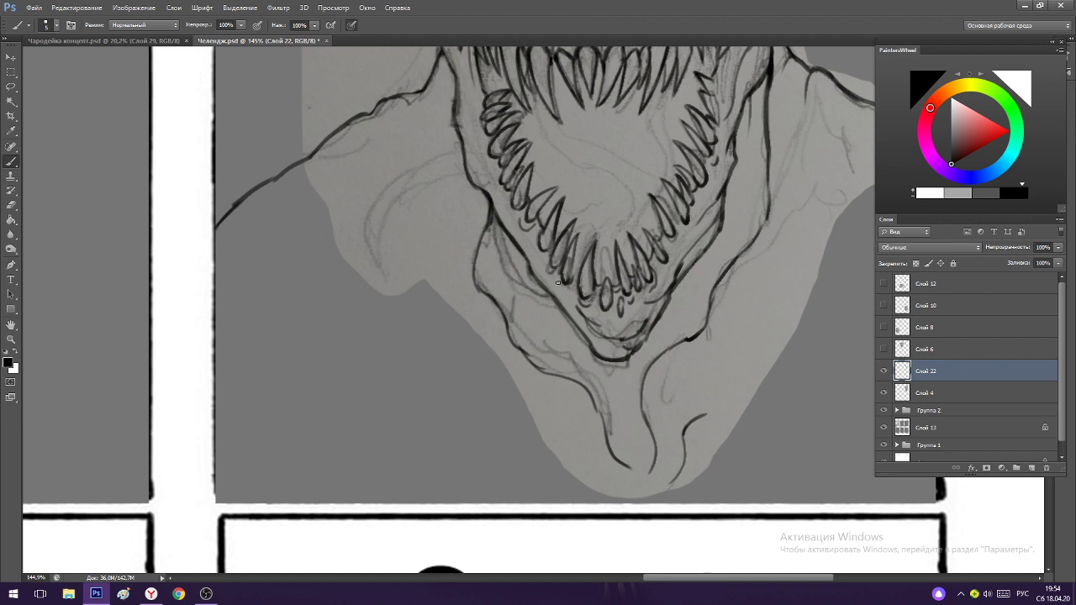
left_click_drag(647, 301, 546, 301)
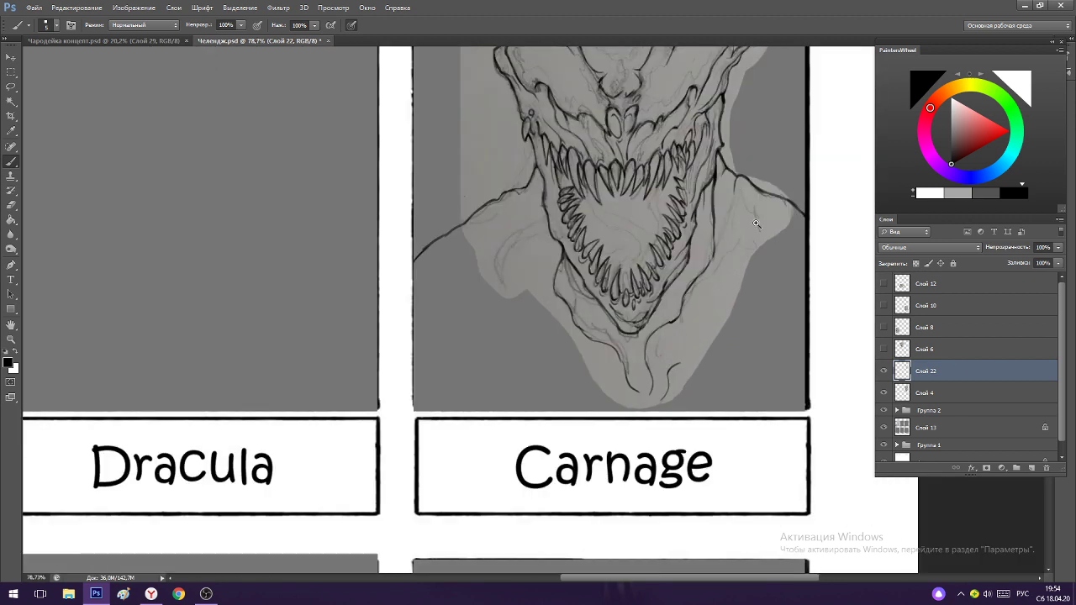
Add short muscle strokes beside the right neck contour, toward the right shoulder.
left_click_drag(728, 268, 755, 242)
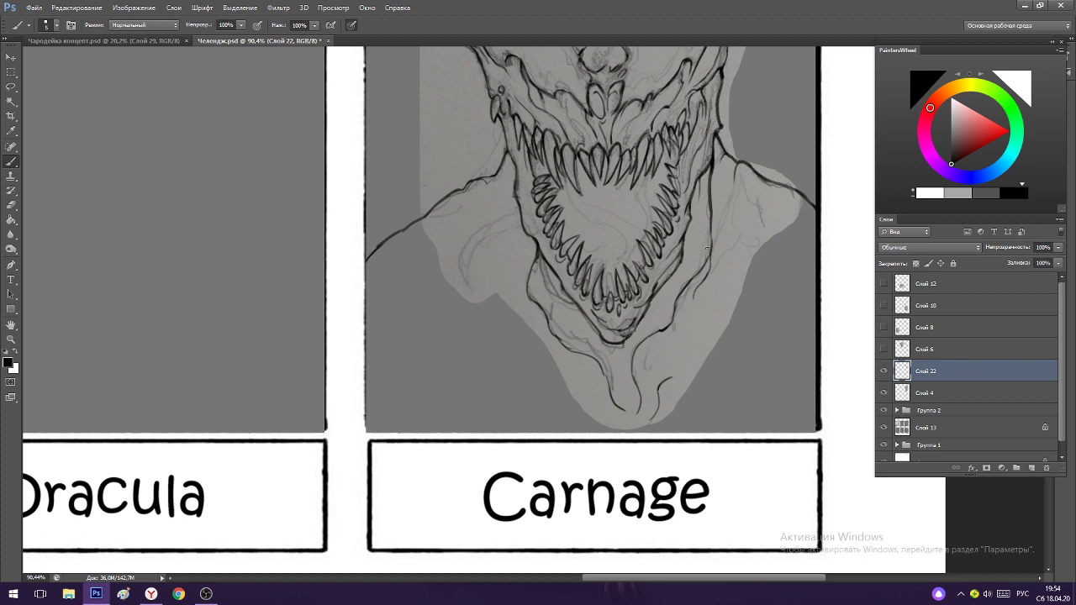
scroll(706, 249, "up", 2)
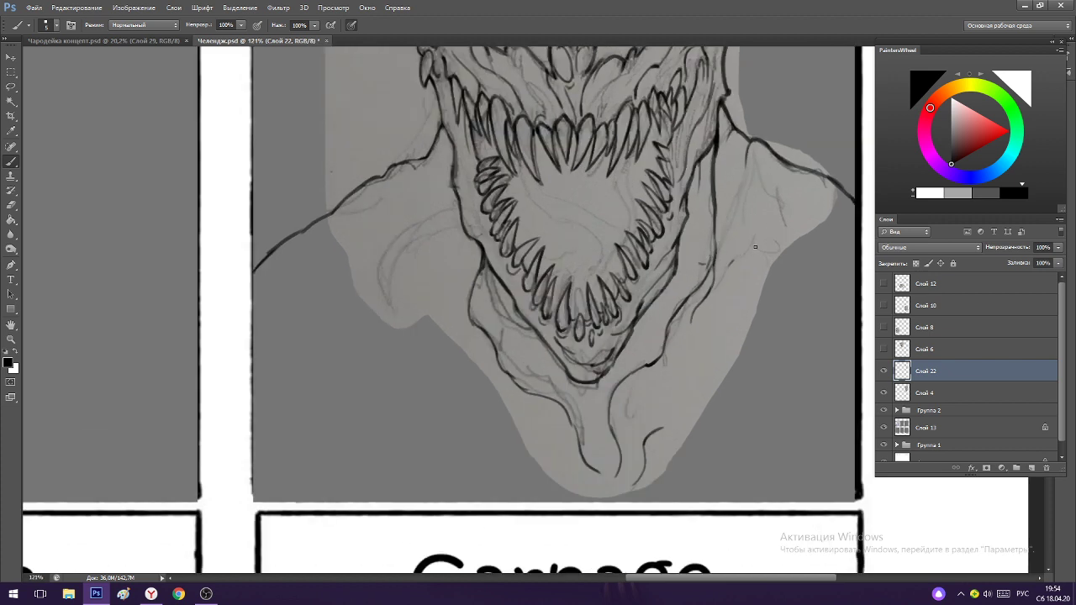
scroll(783, 253, "down", 2)
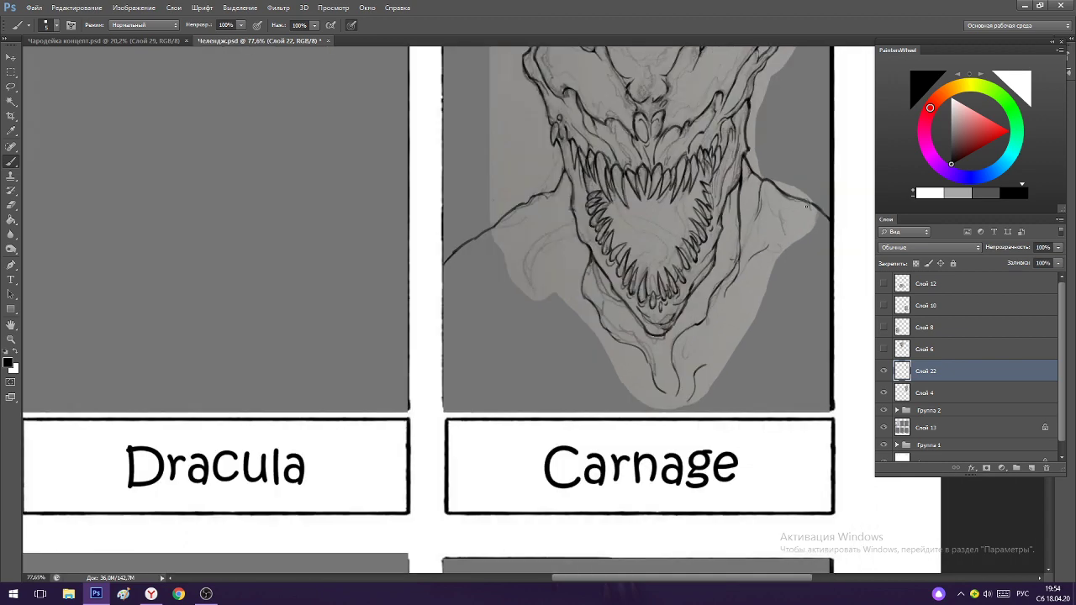
scroll(791, 303, "down", 3)
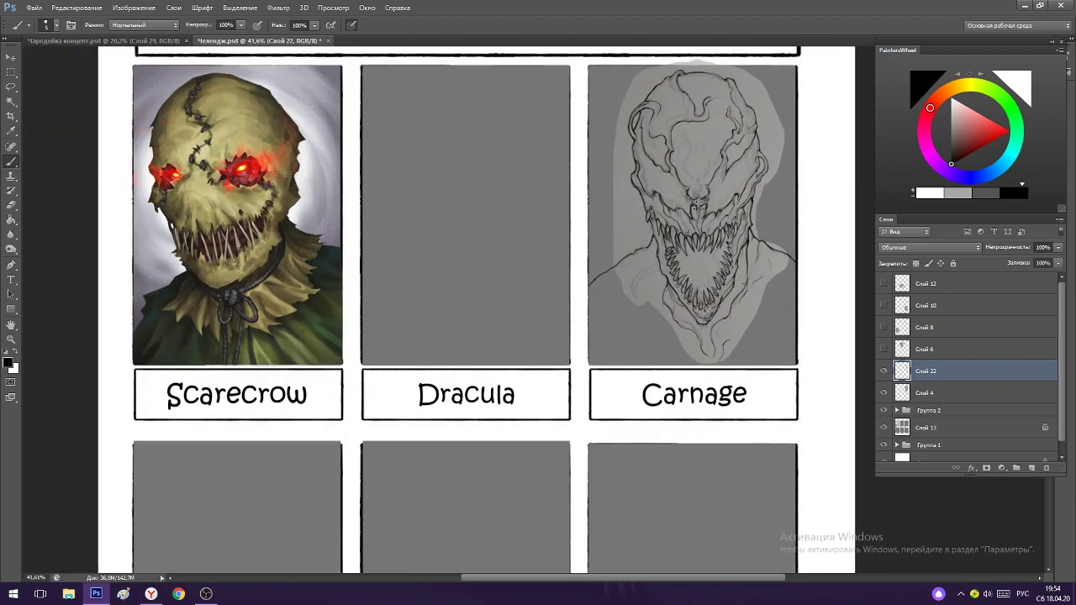
scroll(647, 251, "up", 5)
scroll(668, 269, "down", 4)
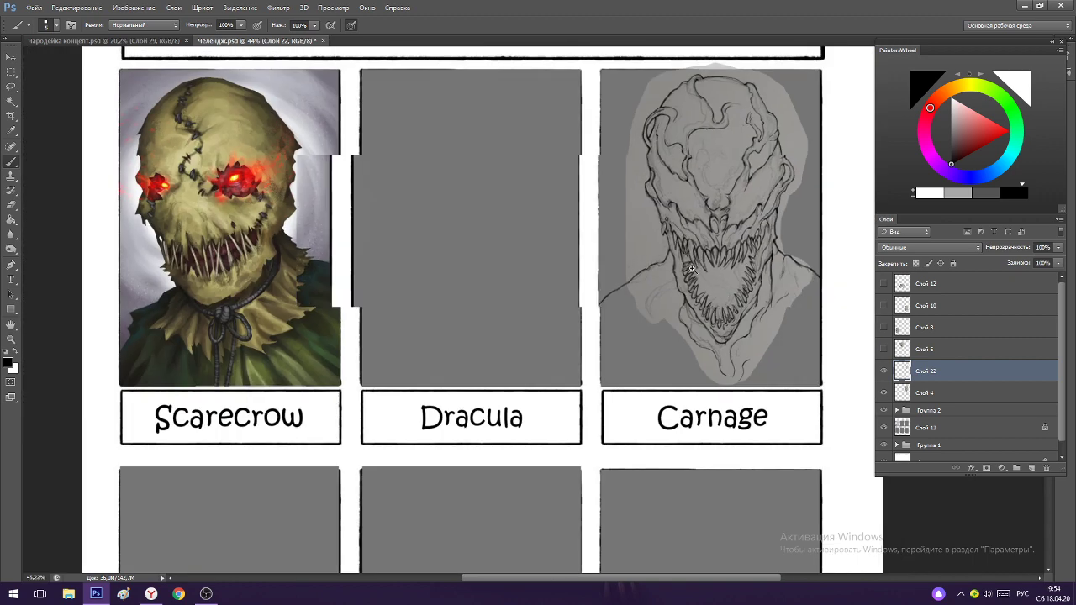
Erase the stray line end beside the left jaw and ink the left shoulder contour curving up into the jaw line.
scroll(664, 261, "up", 4)
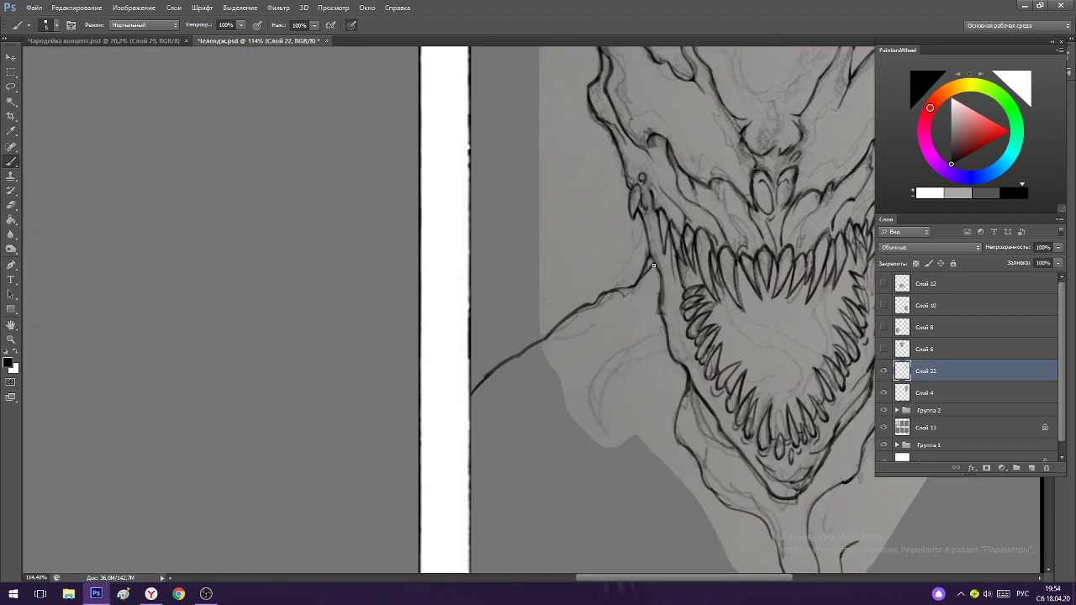
scroll(653, 266, "up", 2)
key("e")
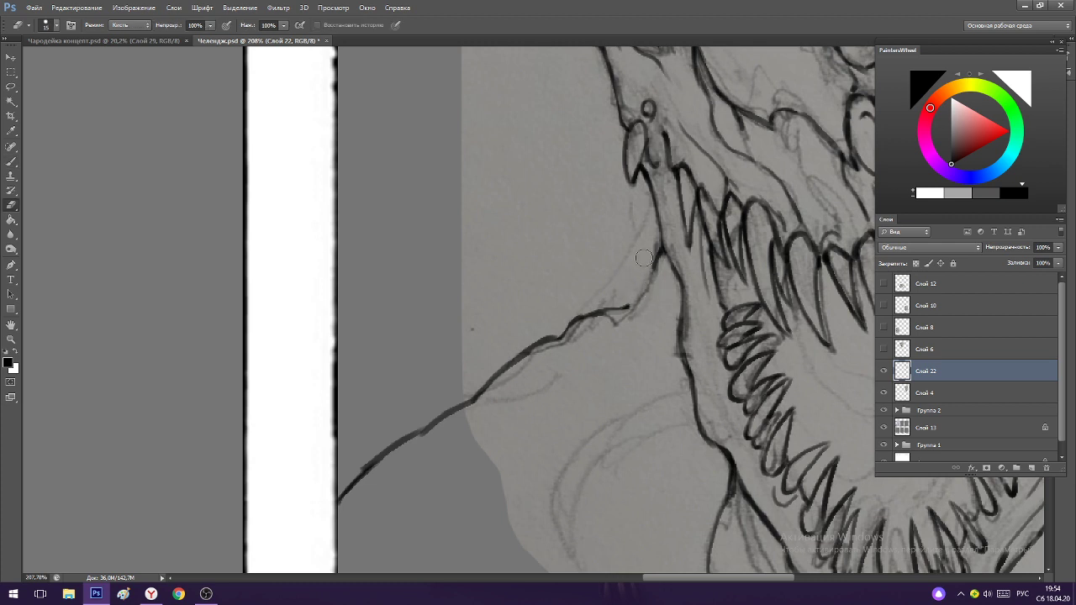
left_click_drag(643, 258, 655, 257)
key("b")
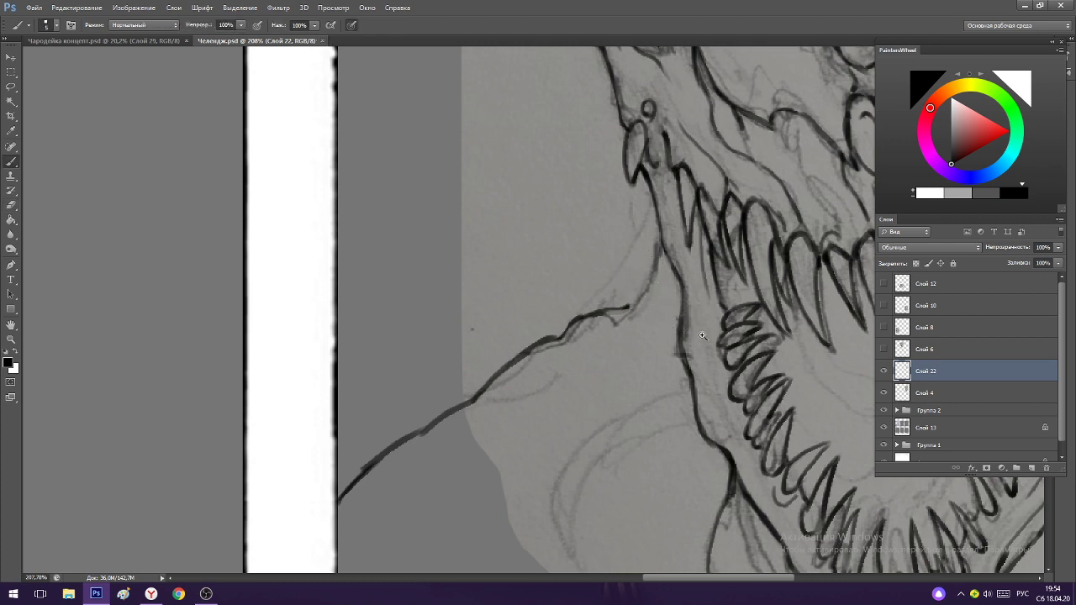
scroll(701, 336, "down", 3)
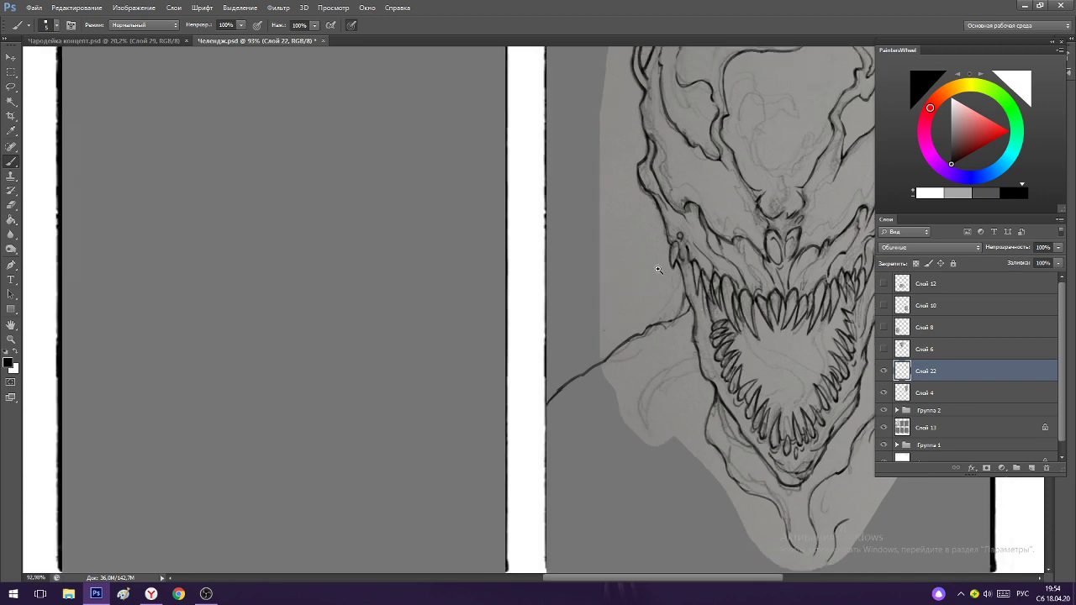
scroll(707, 319, "down", 3)
scroll(717, 363, "up", 2)
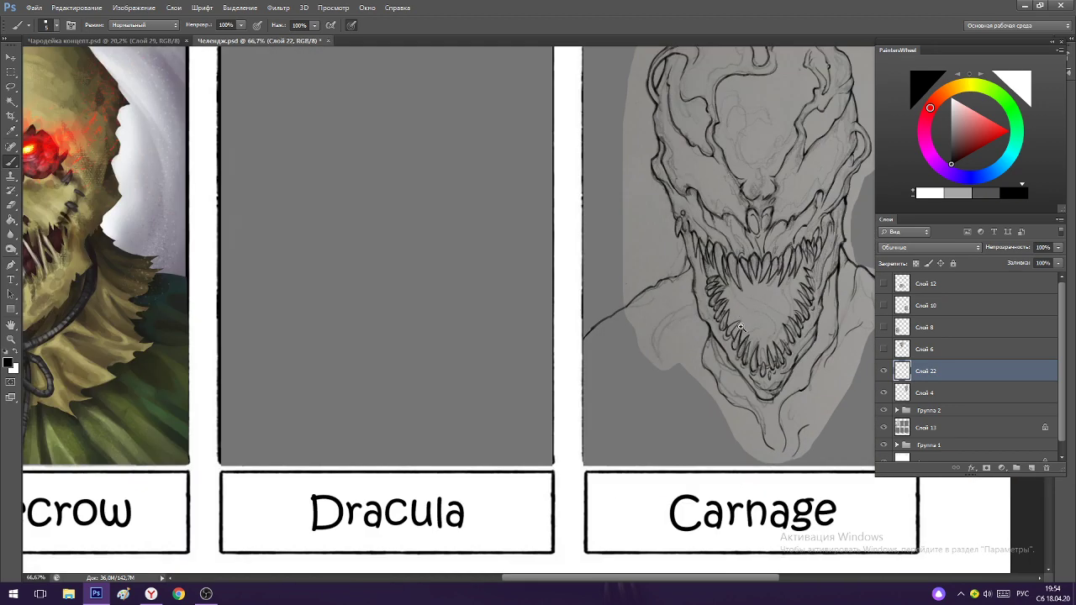
scroll(739, 328, "up", 3)
scroll(723, 311, "down", 3)
scroll(714, 290, "up", 3)
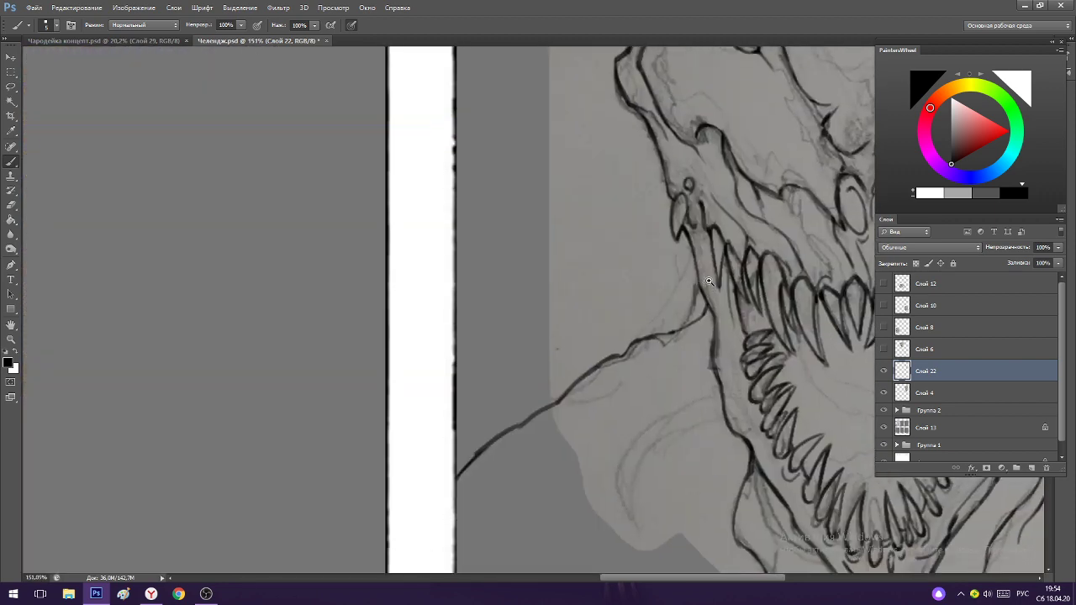
scroll(709, 280, "up", 1)
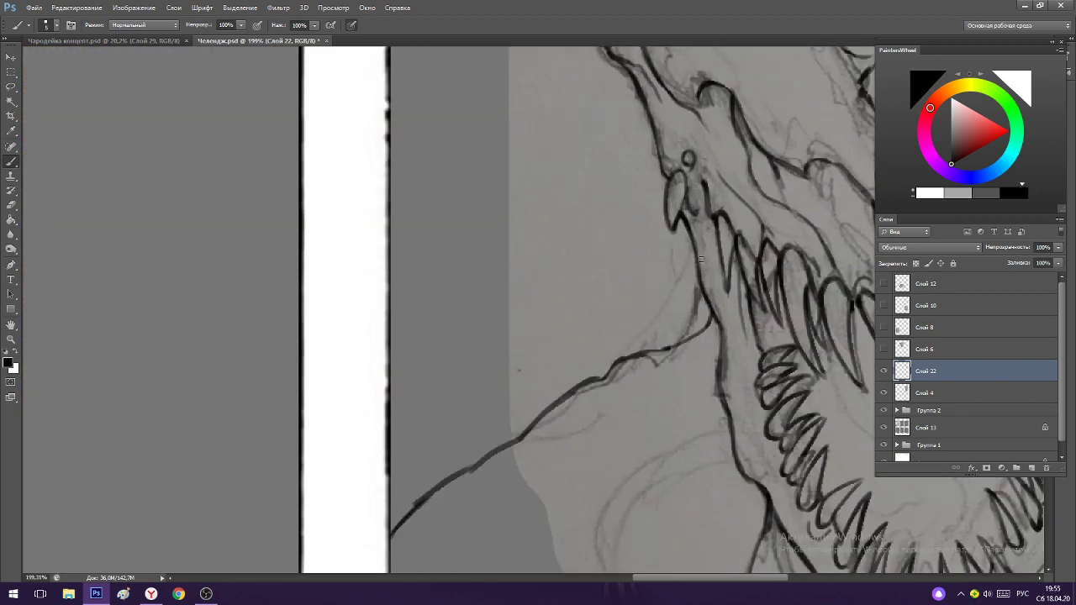
Refine the curved inner ends of the left and right brow lines just above the nose with short ink strokes.
scroll(675, 219, "down", 3)
scroll(788, 223, "up", 2)
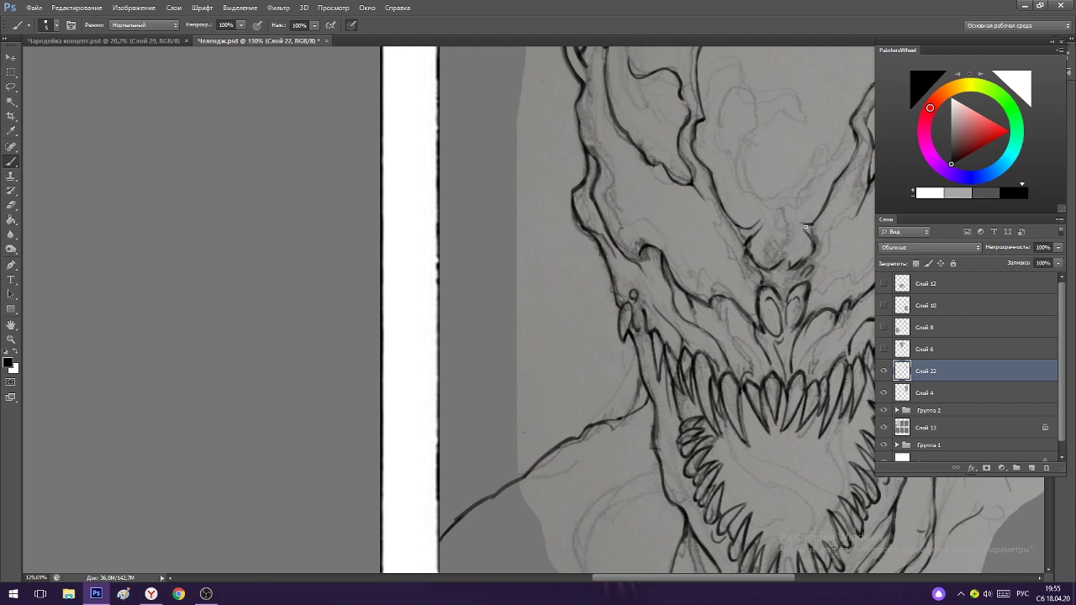
scroll(758, 243, "down", 3)
scroll(777, 259, "up", 2)
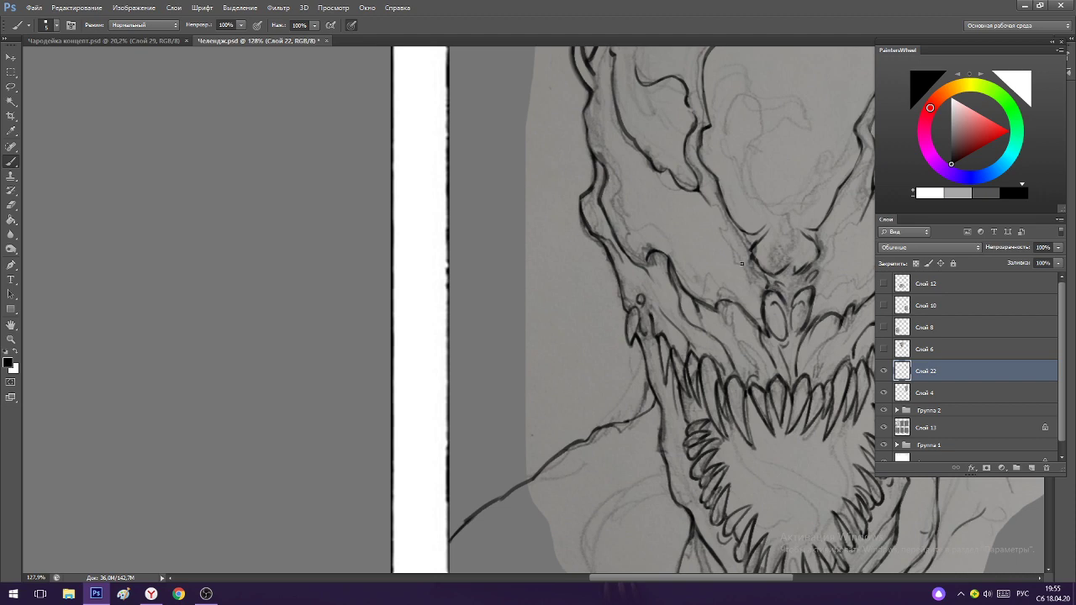
scroll(743, 202, "down", 2)
scroll(739, 214, "up", 4)
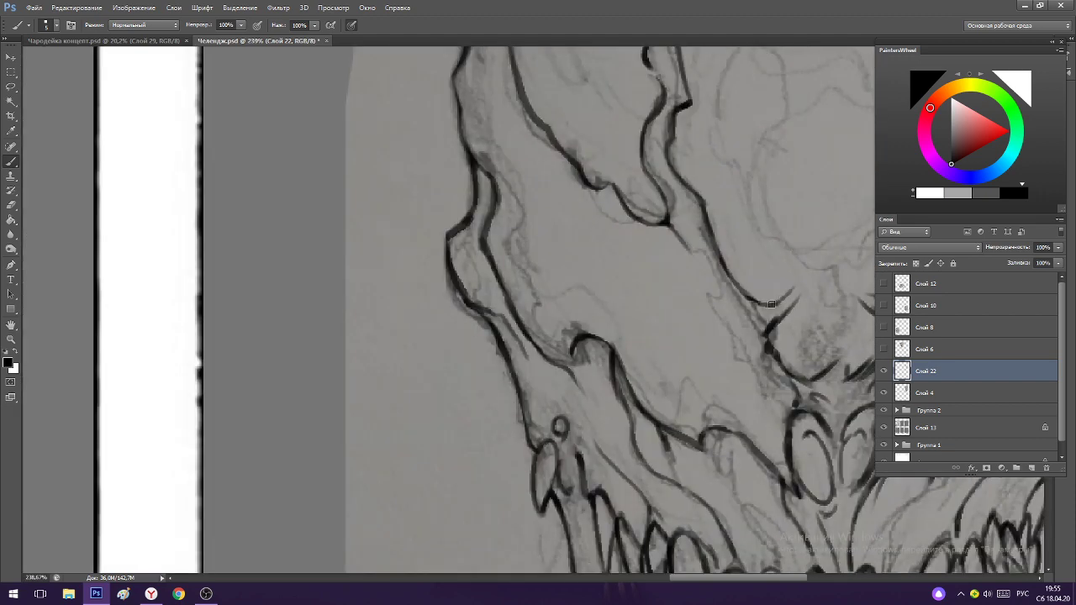
scroll(779, 249, "down", 3)
scroll(787, 270, "up", 3)
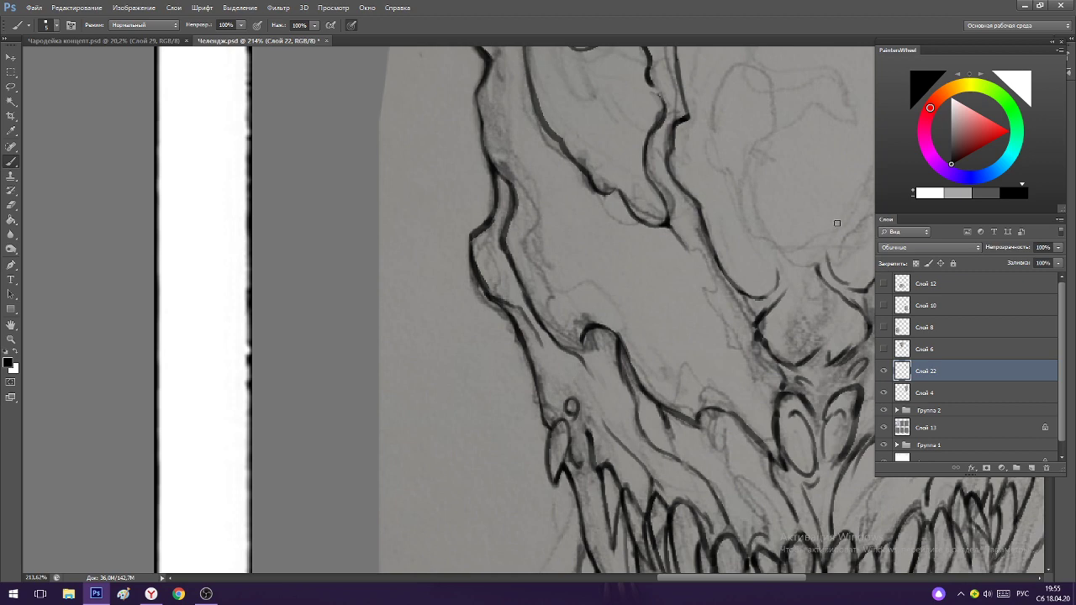
scroll(831, 238, "down", 3)
scroll(855, 237, "up", 3)
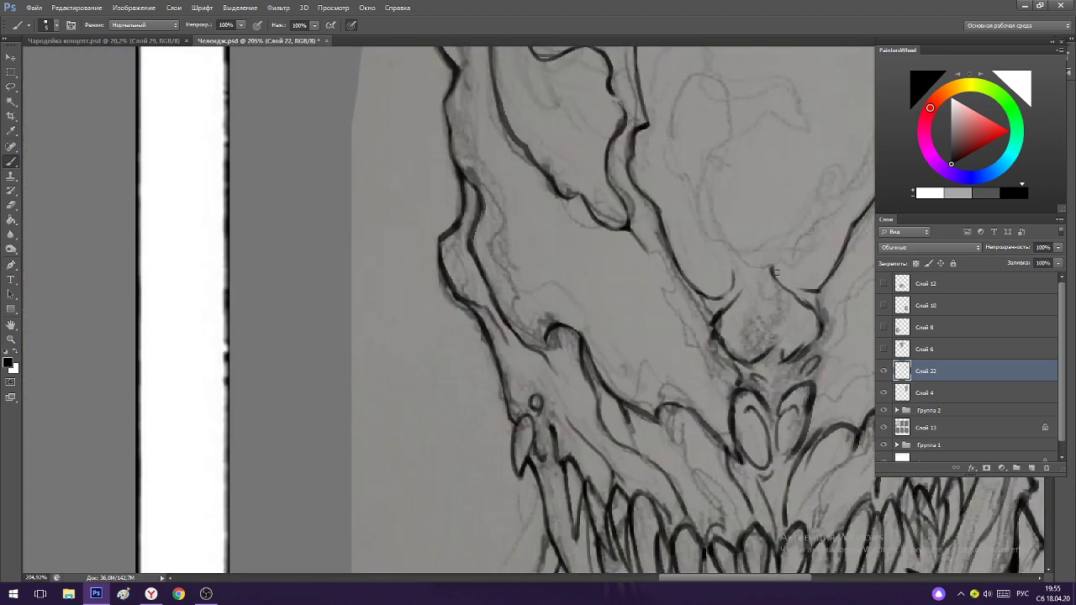
scroll(818, 290, "down", 5)
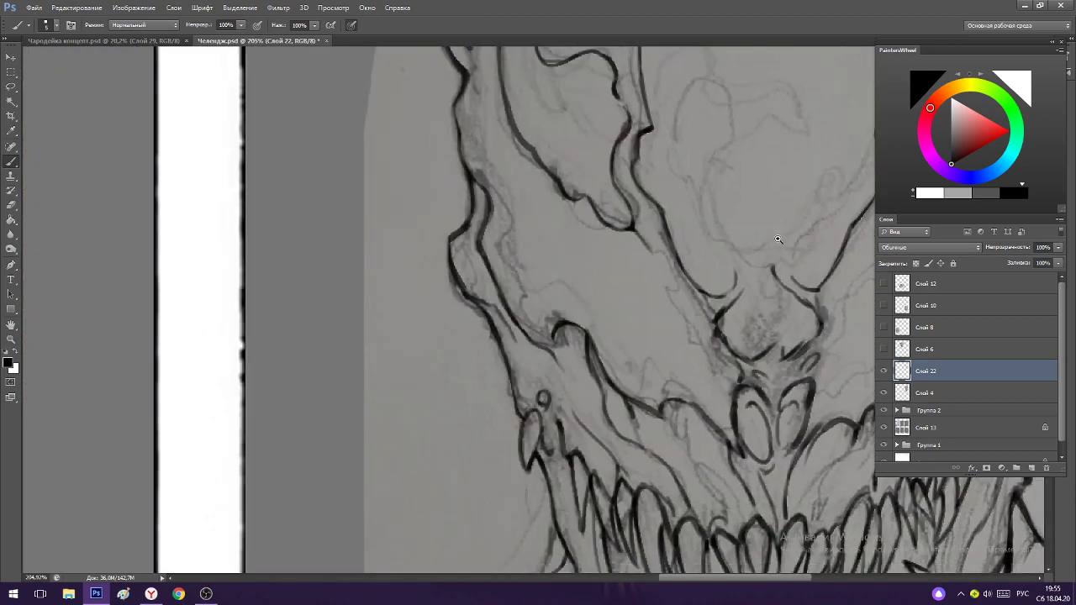
scroll(687, 178, "up", 4)
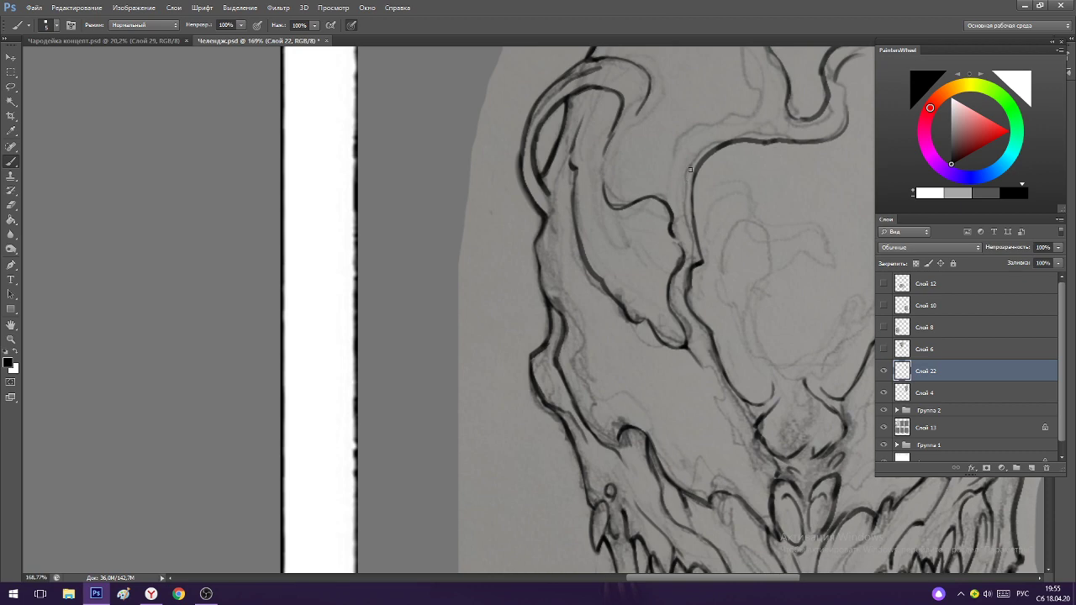
Hide the pencil sketch layer Слой 4 and check the Carnage line art on its own against the grey panel.
scroll(684, 186, "down", 4)
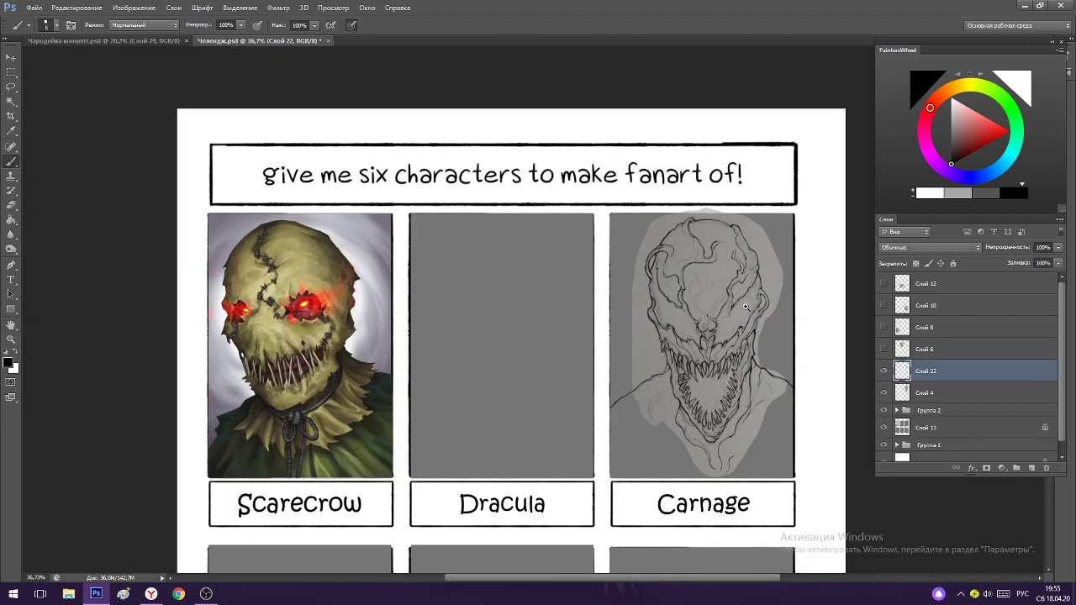
scroll(744, 306, "down", 1)
left_click(883, 392)
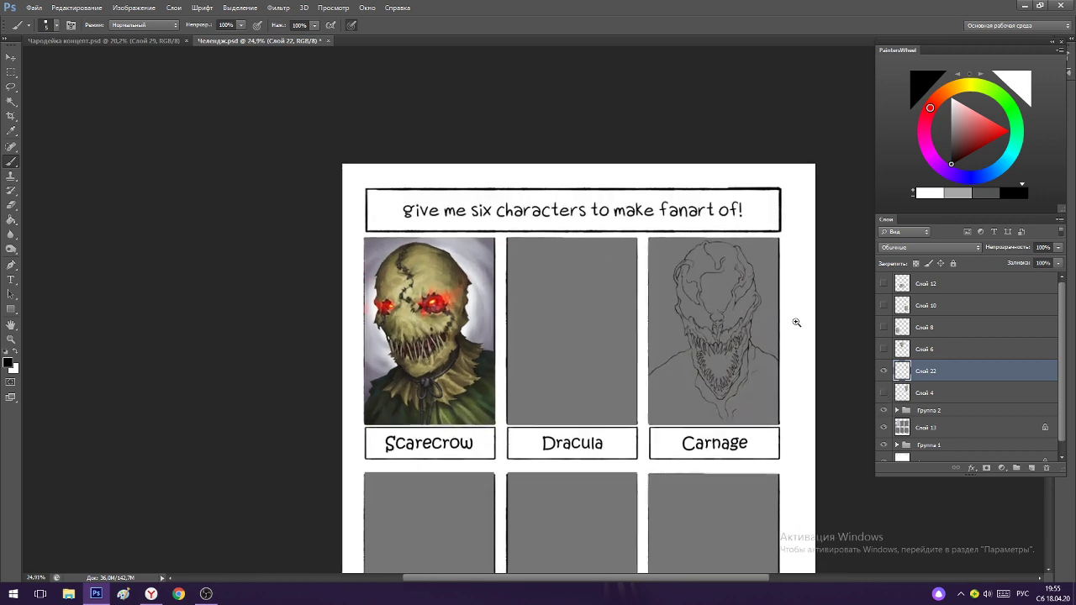
scroll(792, 291, "up", 3)
scroll(793, 291, "down", 2)
scroll(762, 262, "up", 1)
scroll(761, 262, "down", 1)
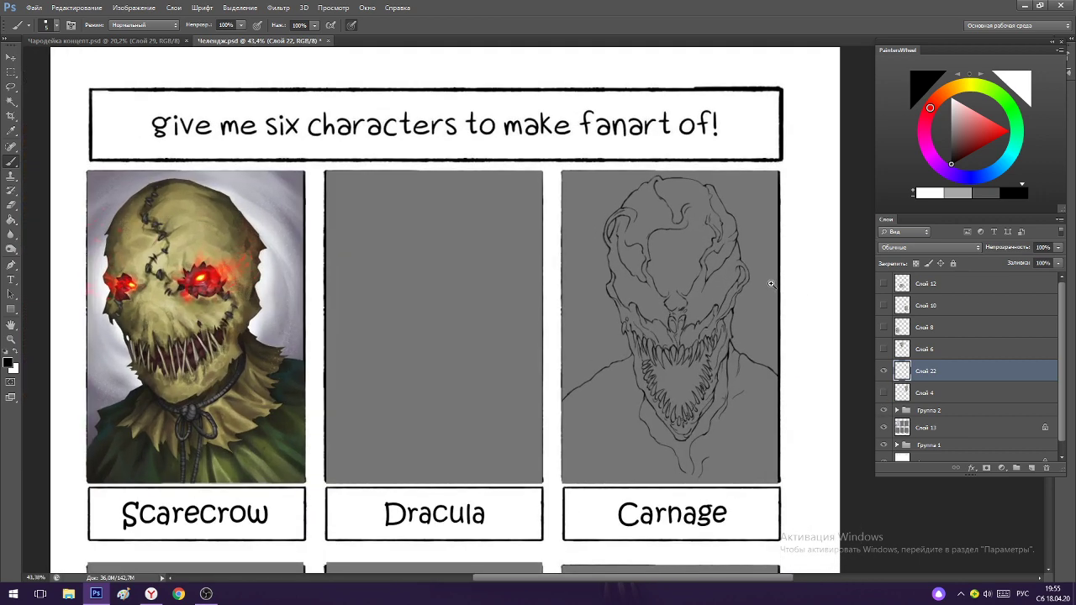
Choose a dark red foreground color and add a new layer above Слой 4, beneath the line art layer.
left_click(939, 391)
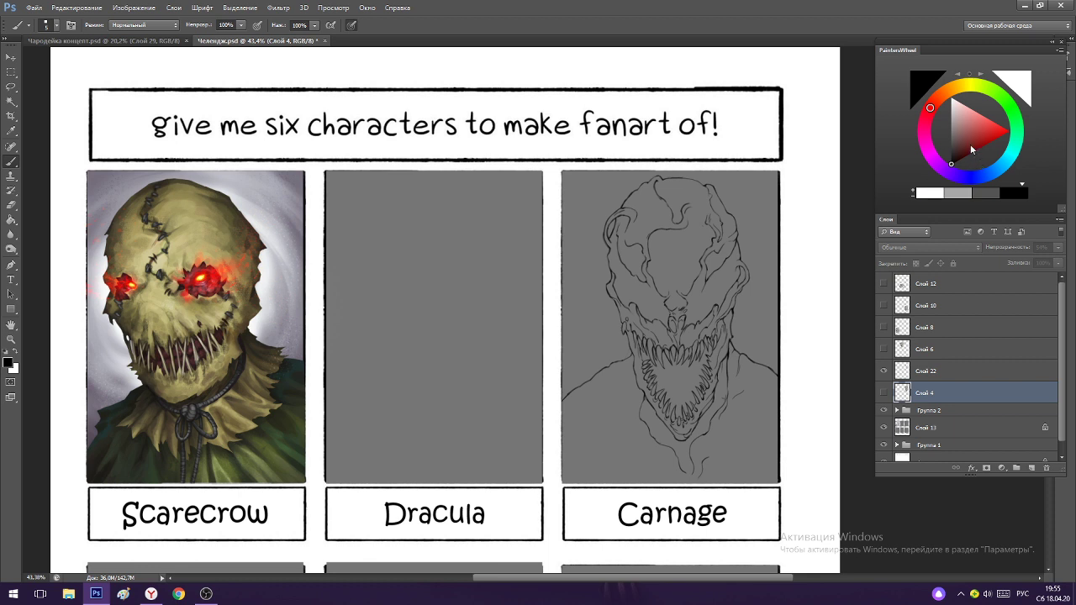
left_click(976, 150)
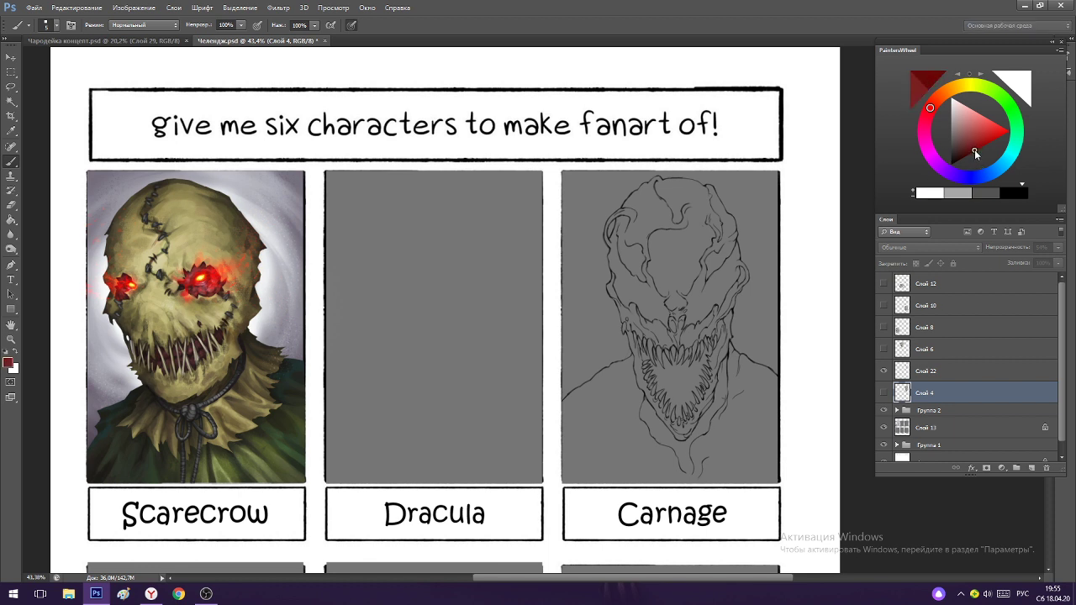
left_click(1030, 467)
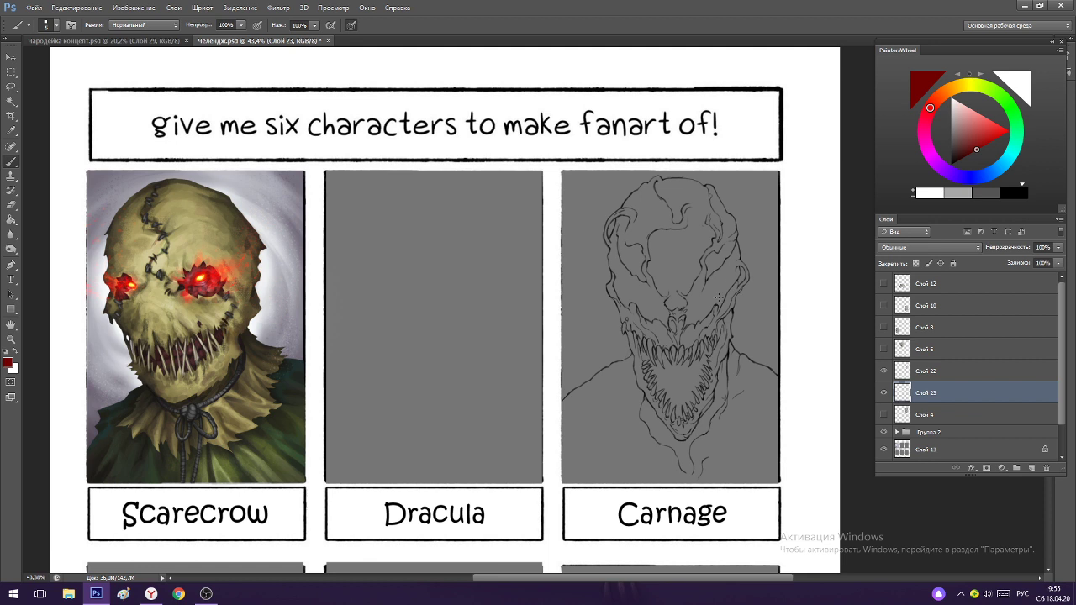
Switch to the hard round brush and enlarge it to about 74 px.
right_click(696, 239)
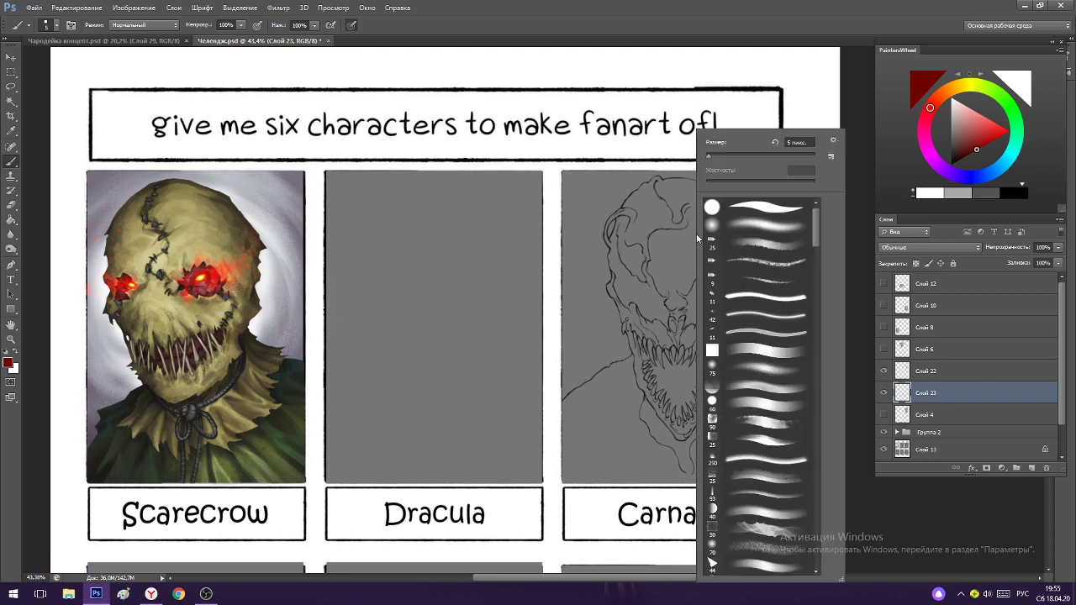
left_click(752, 206)
key("Return")
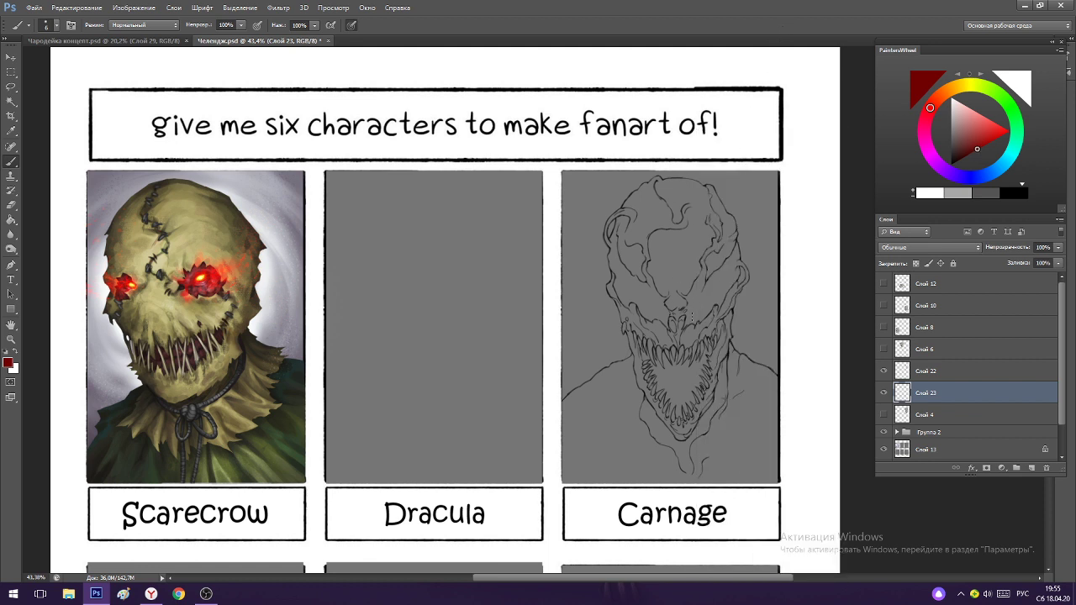
right_click(681, 301)
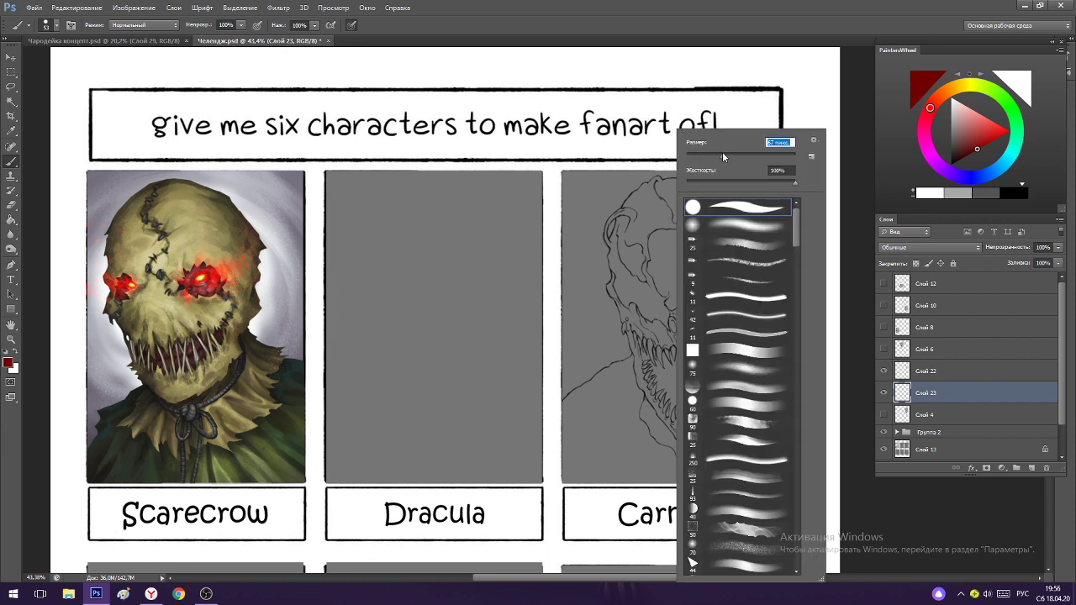
key("Return")
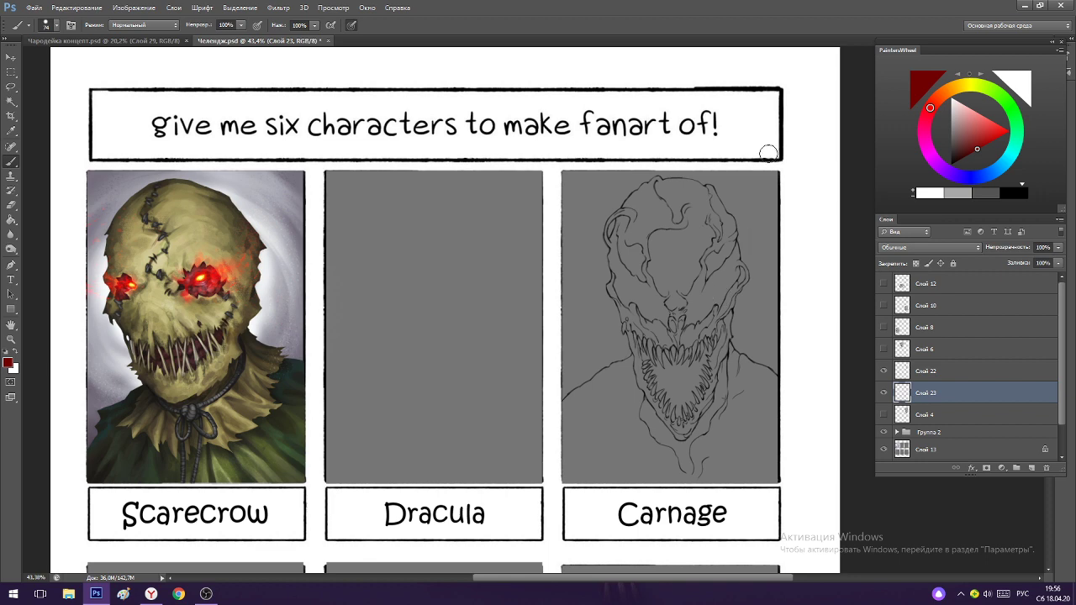
Block in a first patch of flat dark red around the right brow and eye area of the Carnage head.
scroll(682, 238, "up", 3)
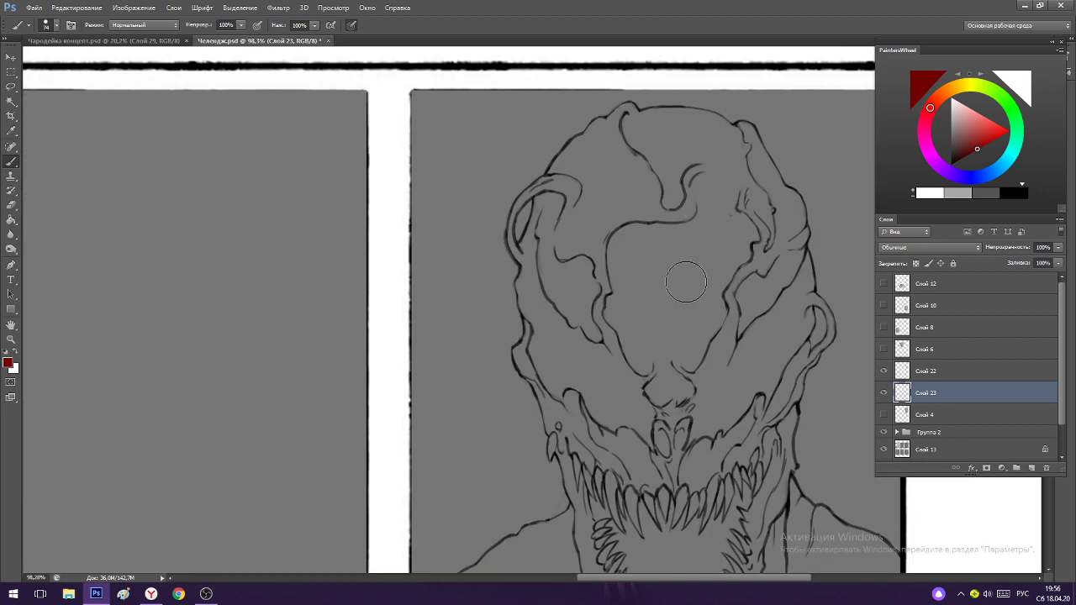
mouse_move(691, 307)
left_mouse_down()
mouse_move(695, 377)
mouse_move(704, 293)
mouse_move(740, 286)
left_mouse_up()
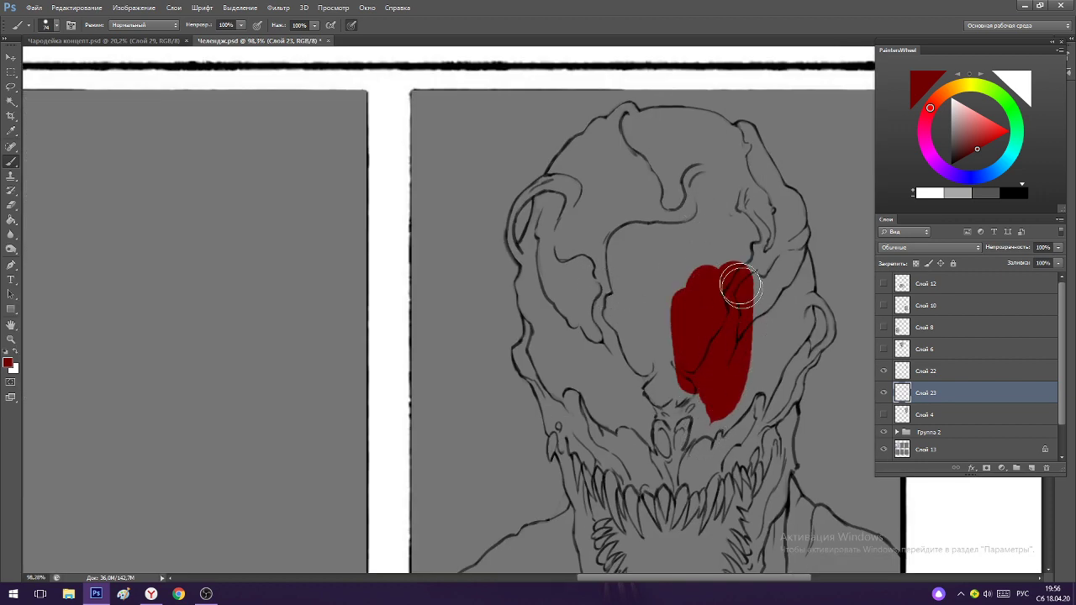
scroll(711, 331, "down", 2)
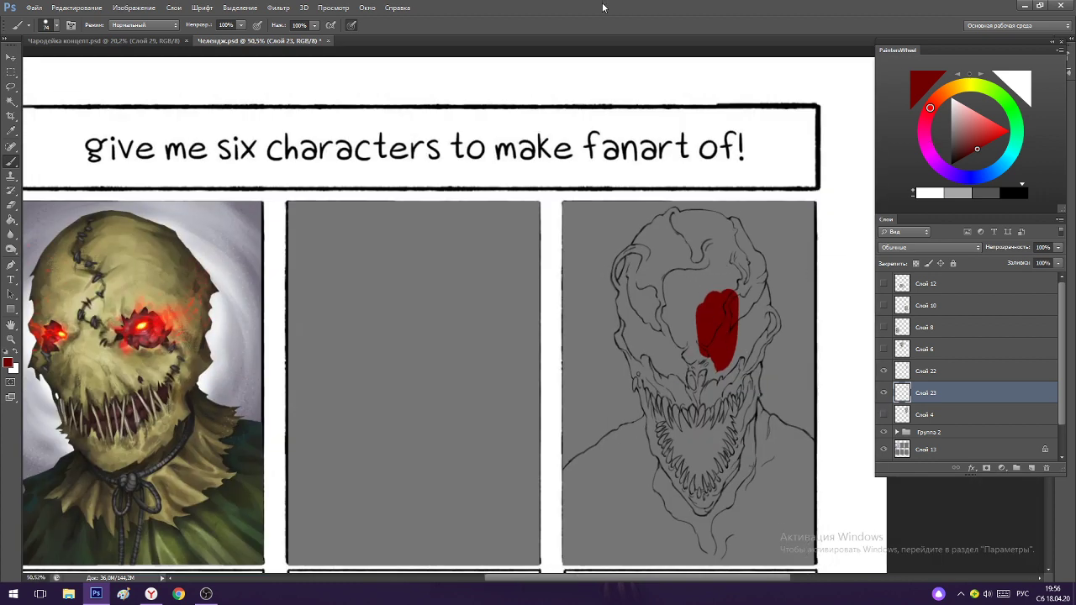
Close the Чародейка концепт.psd document and return to the fanart sheet.
left_click(149, 39)
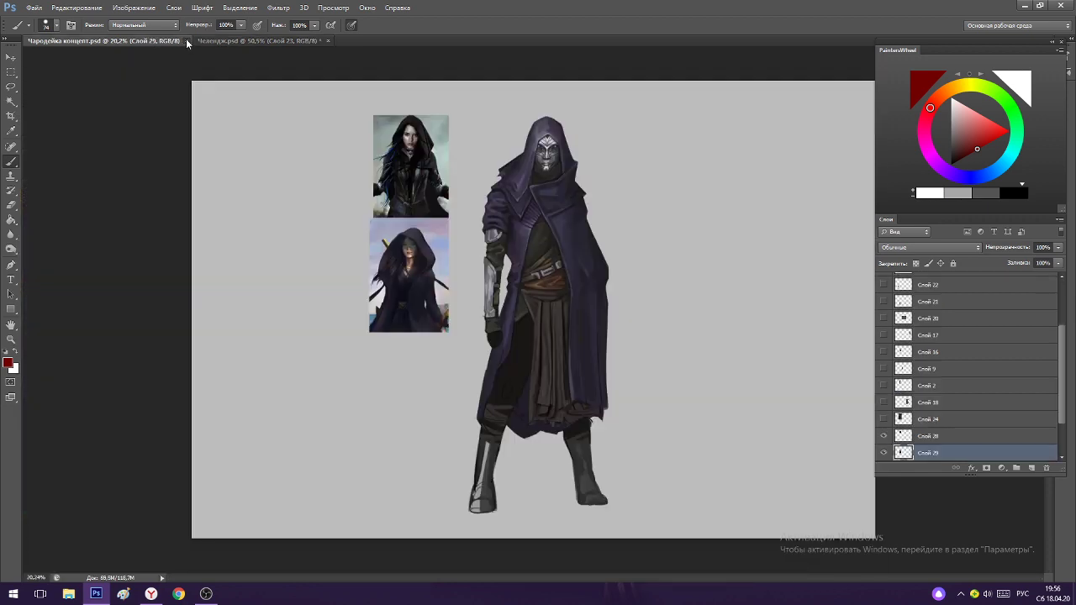
left_click(185, 39)
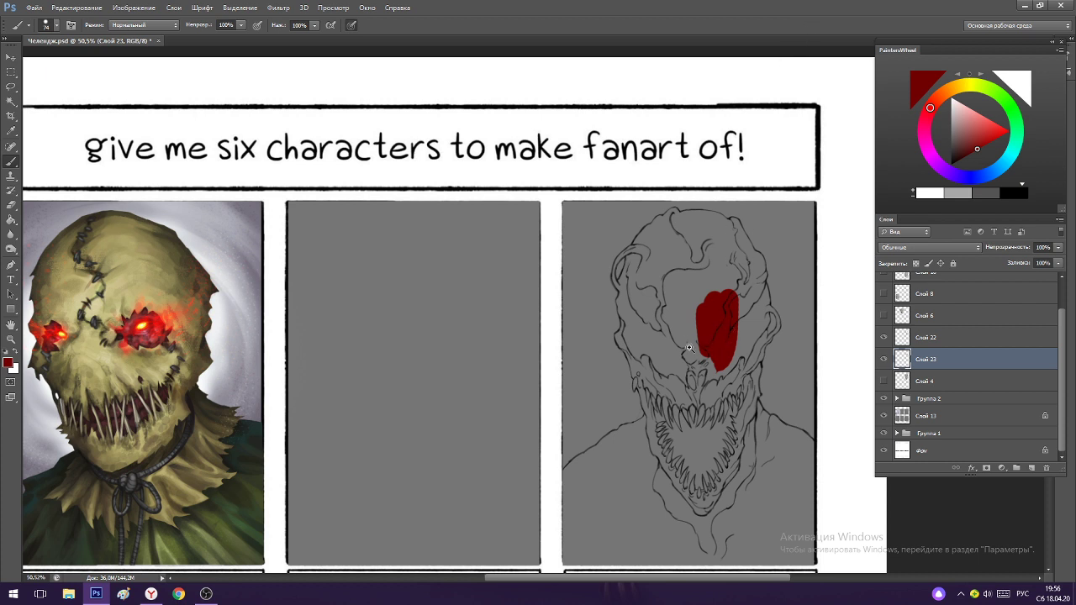
Extend the flat dark red over the left eye, lower forehead and nose, down to the right upper teeth.
scroll(648, 255, "up", 3)
mouse_move(628, 260)
left_mouse_down()
mouse_move(610, 338)
mouse_move(644, 437)
mouse_move(668, 438)
mouse_move(681, 359)
mouse_move(705, 312)
mouse_move(748, 367)
left_mouse_up()
mouse_move(760, 374)
left_mouse_down()
mouse_move(672, 376)
mouse_move(816, 377)
left_mouse_up()
mouse_move(656, 210)
left_mouse_down()
mouse_move(696, 222)
mouse_move(715, 331)
left_mouse_up()
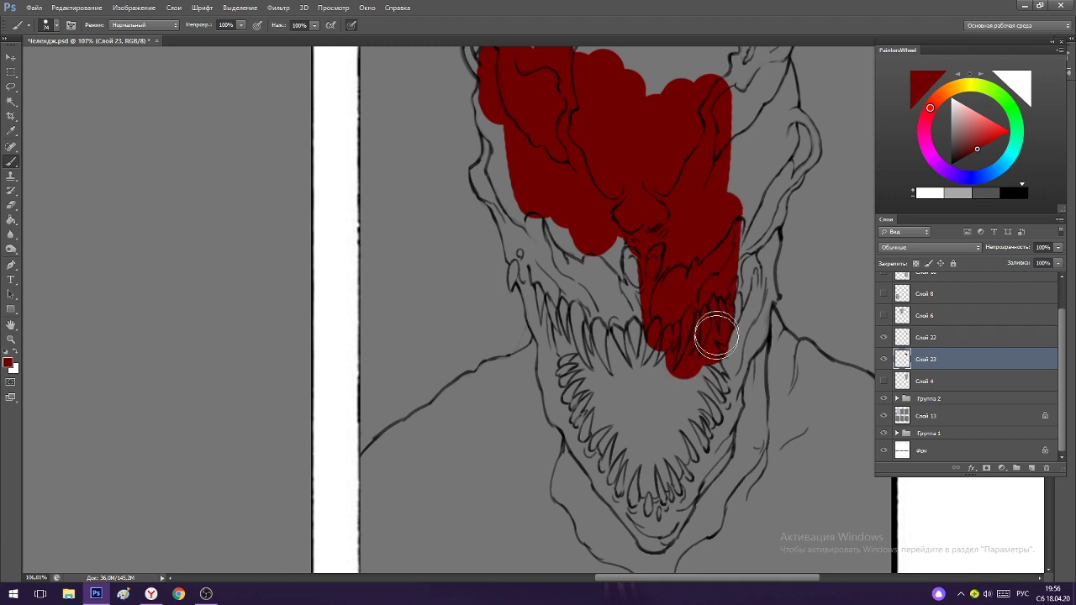
Fill the left shoulder with flat dark red and run a red band along the bottom edge of the Carnage panel.
mouse_move(651, 335)
left_mouse_down()
mouse_move(508, 417)
mouse_move(600, 360)
mouse_move(550, 461)
mouse_move(528, 403)
mouse_move(532, 510)
mouse_move(533, 499)
mouse_move(549, 509)
mouse_move(876, 509)
left_mouse_up()
left_click_drag(885, 464, 860, 456)
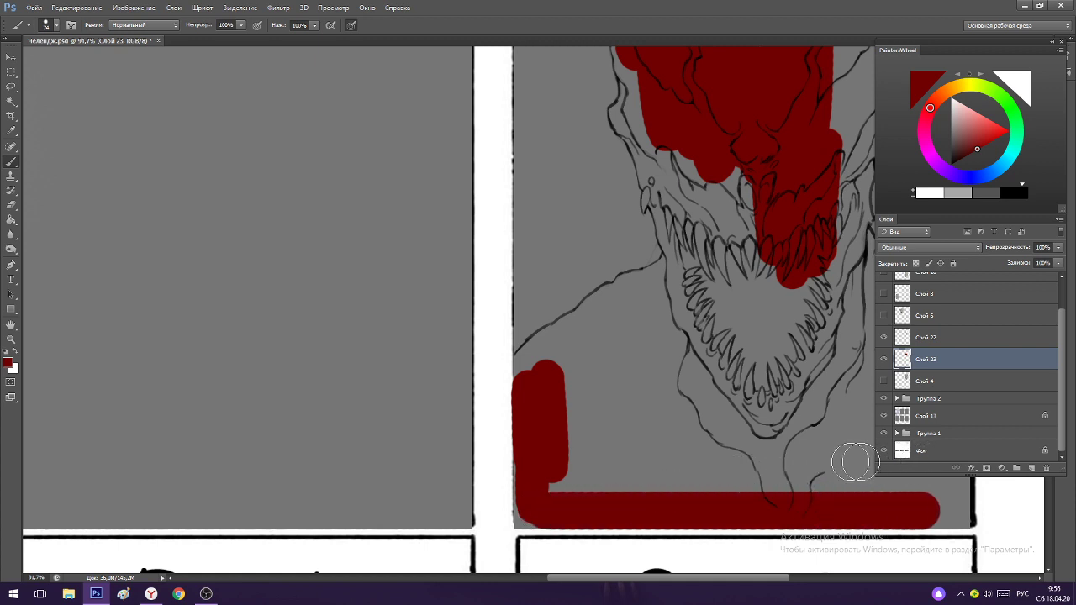
mouse_move(588, 467)
left_mouse_down()
mouse_move(540, 492)
mouse_move(732, 458)
mouse_move(564, 452)
mouse_move(566, 440)
mouse_move(669, 427)
mouse_move(568, 407)
mouse_move(576, 376)
mouse_move(554, 390)
mouse_move(532, 368)
left_mouse_up()
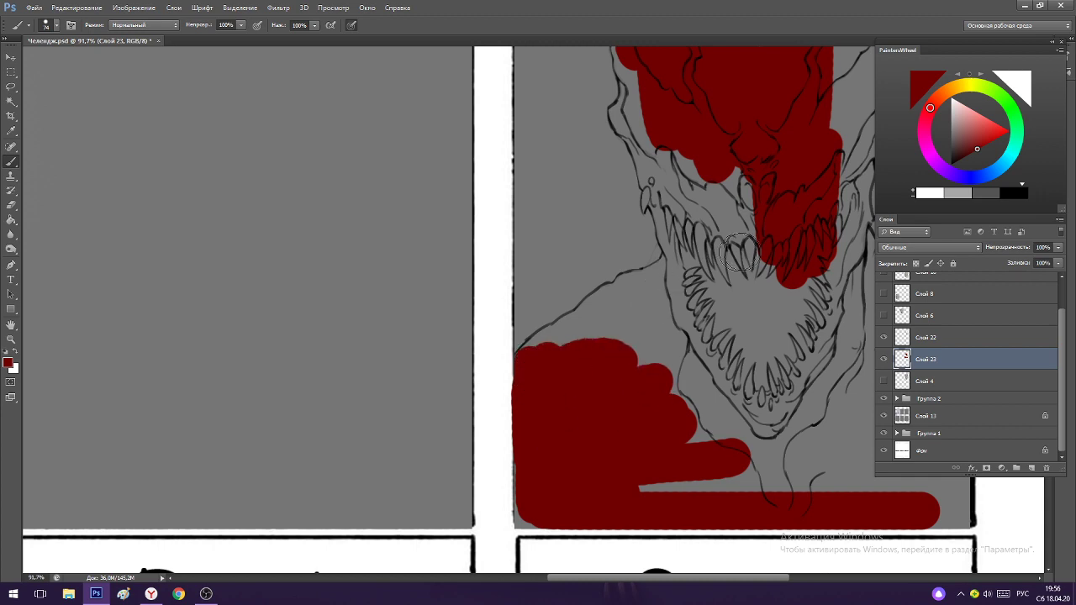
Paint flat dark red over the upper teeth and the open mouth.
mouse_move(714, 252)
left_mouse_down()
mouse_move(771, 326)
mouse_move(773, 287)
left_mouse_up()
left_click_drag(760, 326, 664, 326)
left_click_drag(784, 203, 857, 203)
mouse_move(746, 250)
left_mouse_down()
mouse_move(800, 218)
mouse_move(808, 273)
mouse_move(807, 241)
left_mouse_up()
scroll(807, 241, "down", 5)
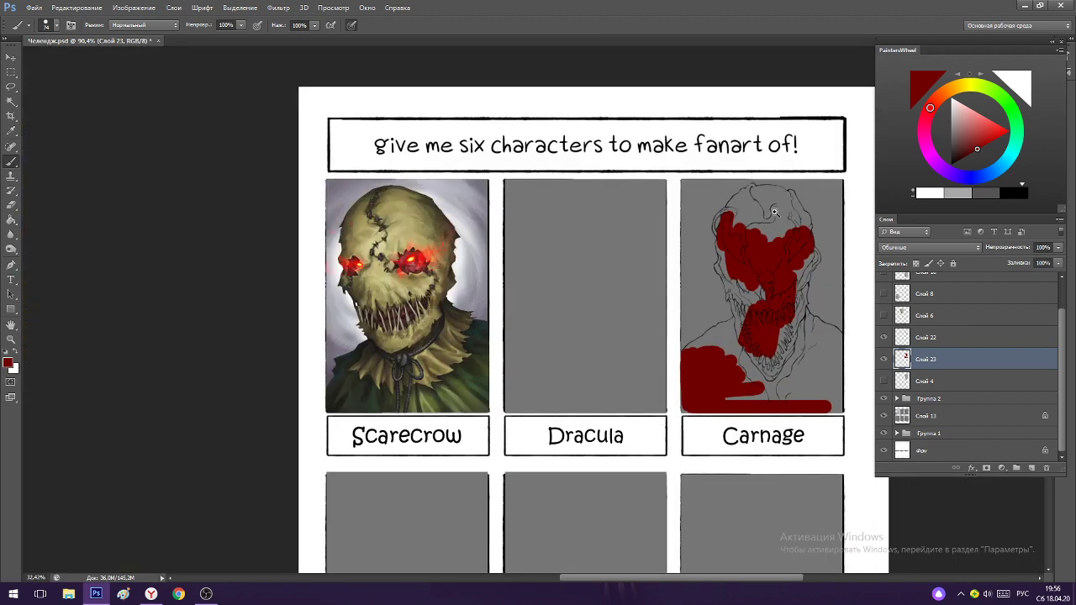
Paint flat dark red down the right cheek to the neck and along the upper edge of the right shoulder.
scroll(752, 220, "up", 6)
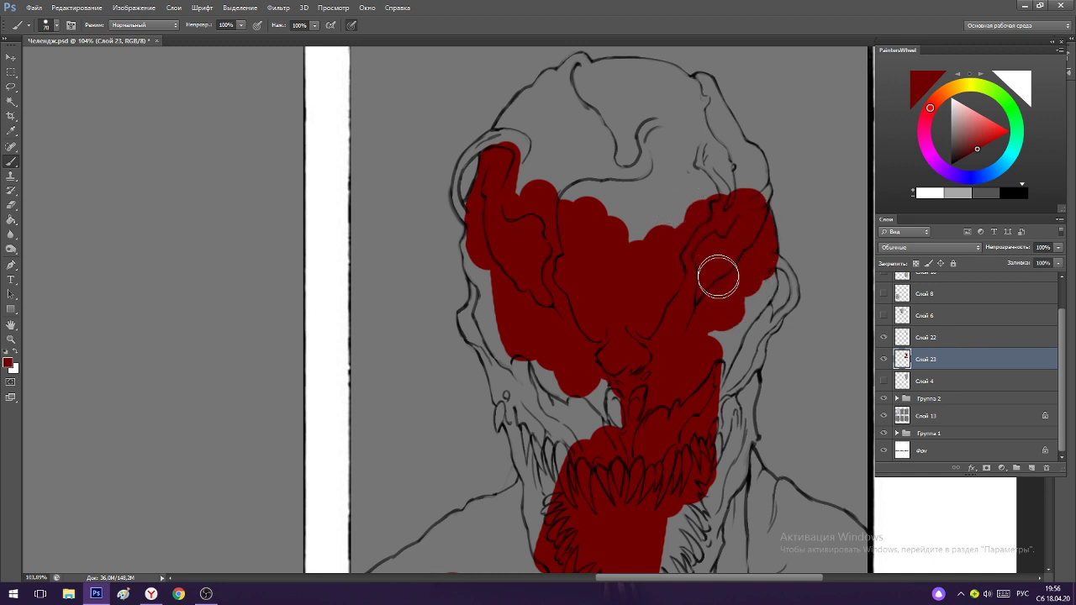
mouse_move(718, 272)
left_mouse_down()
mouse_move(705, 317)
mouse_move(720, 360)
mouse_move(762, 273)
mouse_move(753, 311)
mouse_move(756, 267)
mouse_move(742, 363)
mouse_move(759, 334)
mouse_move(752, 373)
mouse_move(755, 340)
mouse_move(742, 363)
mouse_move(750, 366)
mouse_move(722, 379)
mouse_move(732, 408)
mouse_move(748, 382)
mouse_move(732, 430)
mouse_move(743, 387)
mouse_move(737, 413)
mouse_move(748, 388)
mouse_move(745, 461)
mouse_move(752, 439)
mouse_move(759, 481)
mouse_move(751, 435)
mouse_move(748, 472)
mouse_move(764, 494)
mouse_move(746, 458)
mouse_move(760, 487)
left_mouse_up()
mouse_move(763, 444)
left_mouse_down()
mouse_move(740, 413)
mouse_move(790, 413)
left_mouse_up()
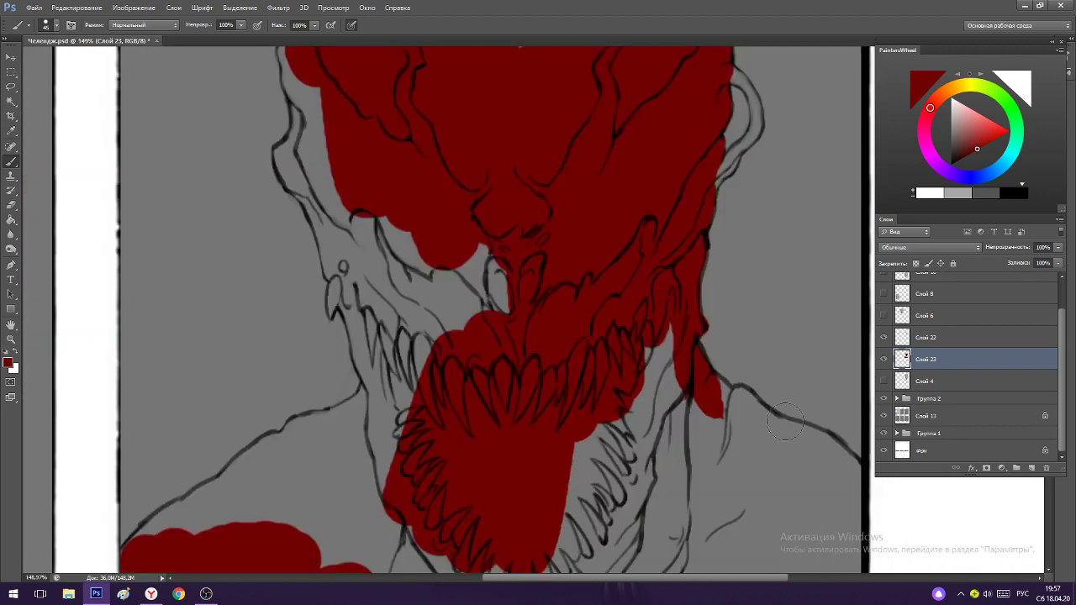
mouse_move(715, 398)
left_mouse_down()
mouse_move(818, 451)
mouse_move(791, 447)
mouse_move(835, 462)
mouse_move(781, 431)
mouse_move(853, 483)
left_mouse_up()
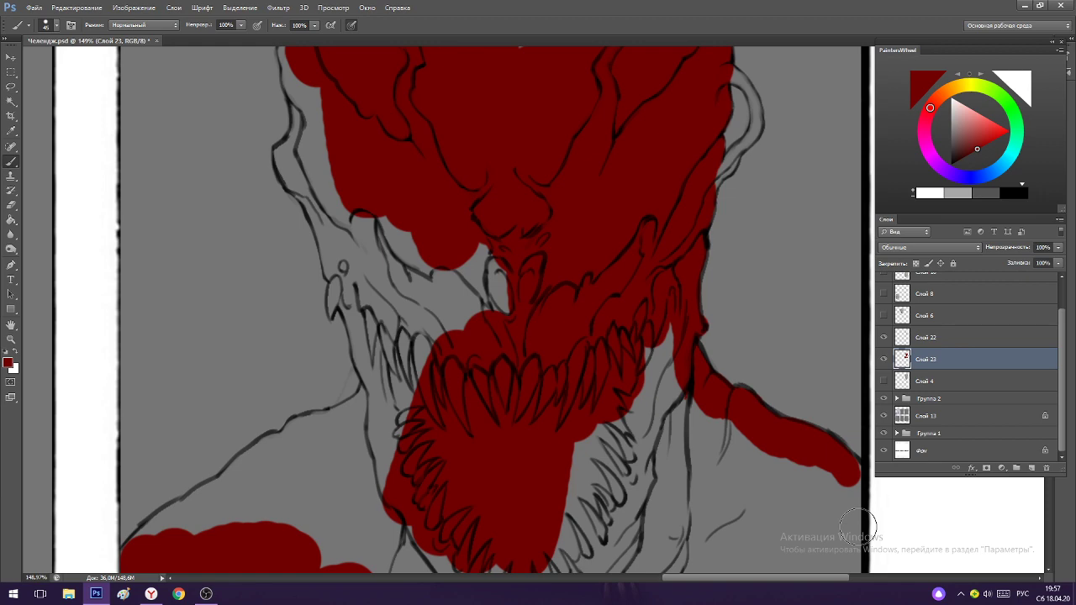
Fill the right side of the neck and the upper part of the right shoulder with flat dark red.
left_click_drag(716, 282, 665, 261)
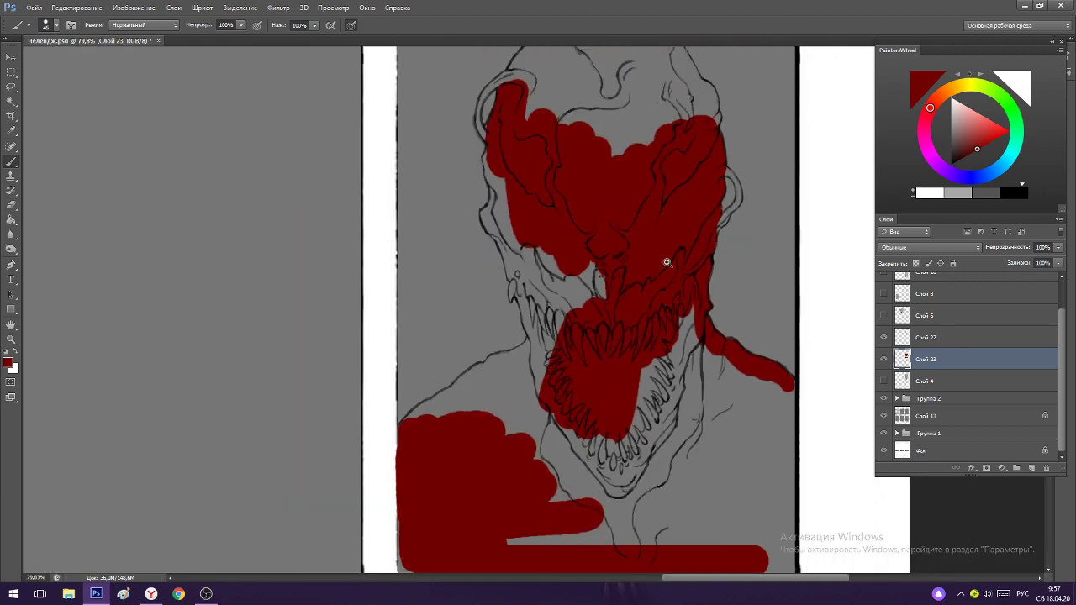
mouse_move(641, 363)
left_mouse_down()
mouse_move(677, 318)
mouse_move(704, 384)
mouse_move(732, 332)
mouse_move(795, 360)
left_mouse_up()
scroll(796, 359, "down", 3)
scroll(845, 360, "up", 3)
mouse_move(763, 325)
left_mouse_down()
mouse_move(796, 370)
mouse_move(812, 364)
mouse_move(816, 325)
left_mouse_up()
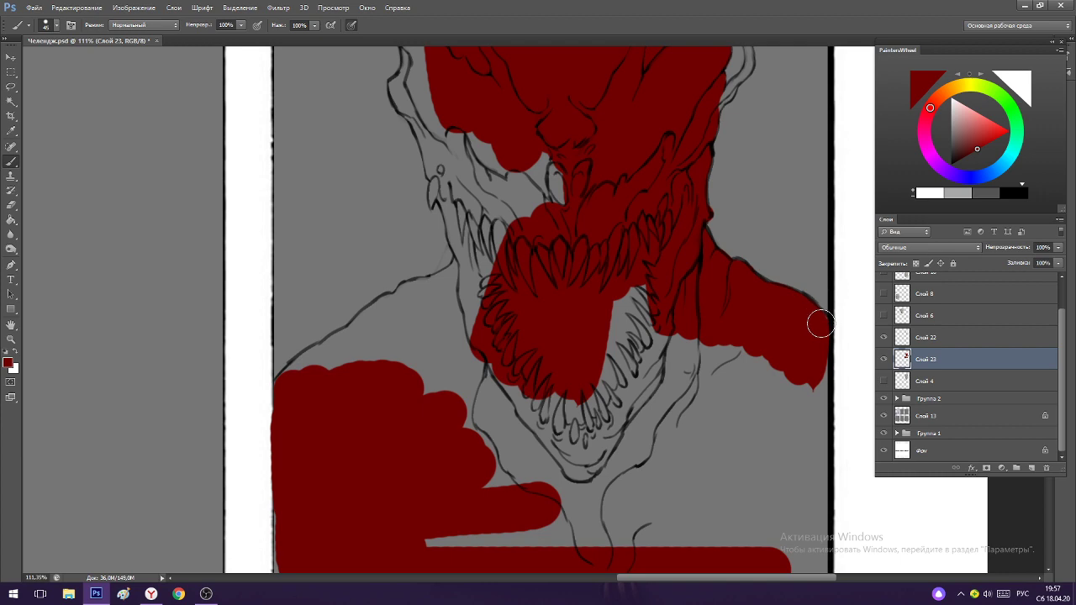
scroll(798, 288, "down", 2)
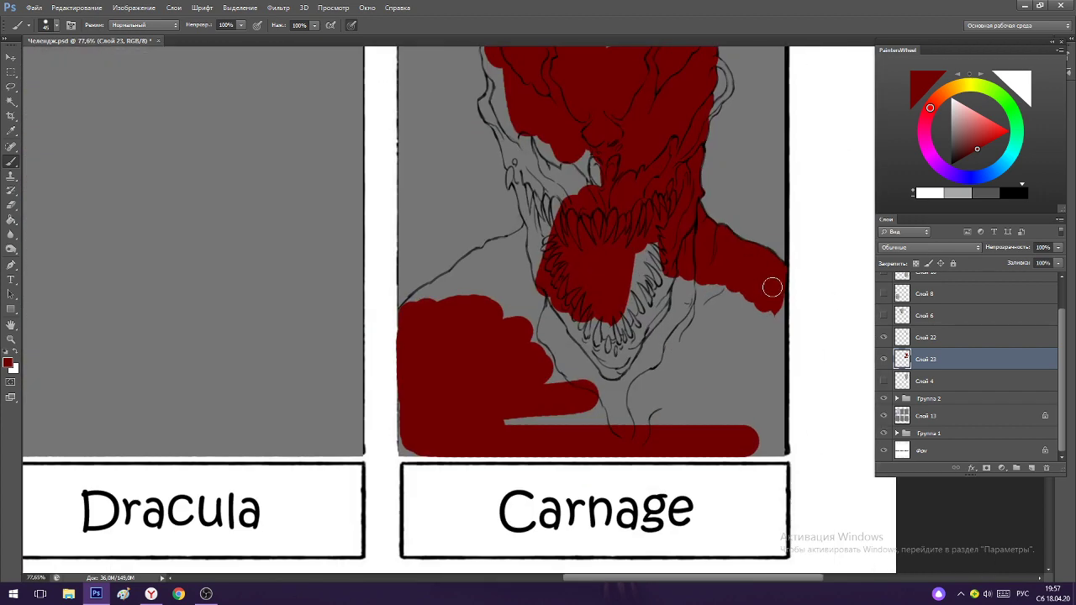
Run a red band down the right edge of the Carnage panel and fill the left shoulder up to its outline and neck.
mouse_move(777, 285)
left_mouse_down()
mouse_move(774, 446)
mouse_move(742, 447)
mouse_move(781, 451)
mouse_move(760, 446)
left_mouse_up()
left_click_drag(413, 310, 462, 280)
mouse_move(464, 278)
left_mouse_down()
mouse_move(543, 220)
mouse_move(442, 302)
mouse_move(490, 255)
mouse_move(565, 239)
left_mouse_up()
key("ctrl+z")
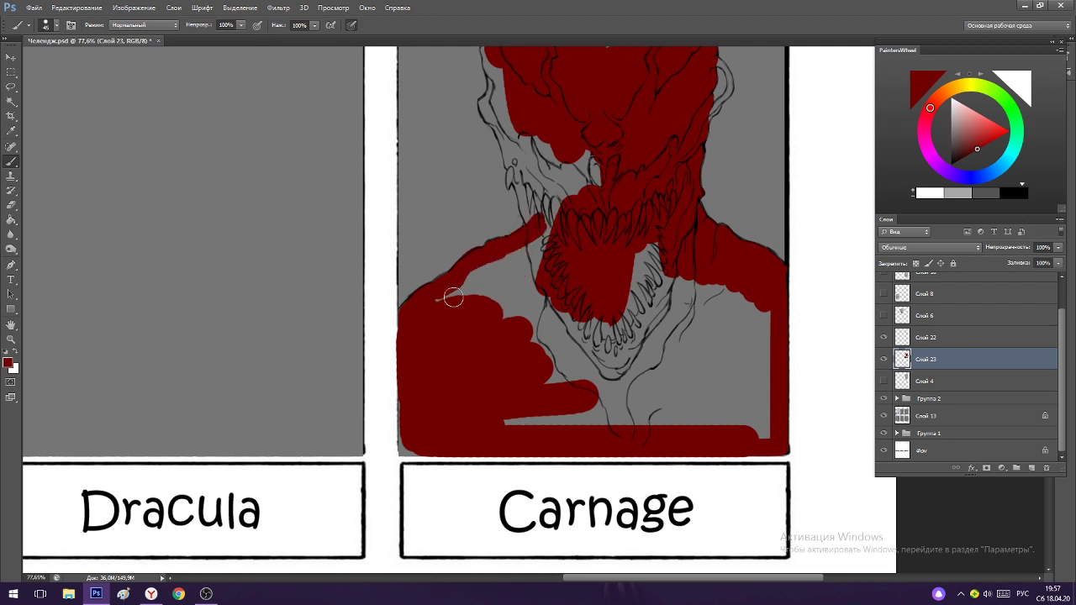
mouse_move(454, 297)
left_mouse_down()
mouse_move(506, 289)
mouse_move(533, 315)
mouse_move(513, 409)
mouse_move(506, 399)
mouse_move(558, 424)
mouse_move(493, 423)
mouse_move(394, 451)
mouse_move(414, 406)
mouse_move(409, 426)
mouse_move(406, 379)
mouse_move(406, 446)
mouse_move(406, 378)
mouse_move(406, 449)
left_mouse_up()
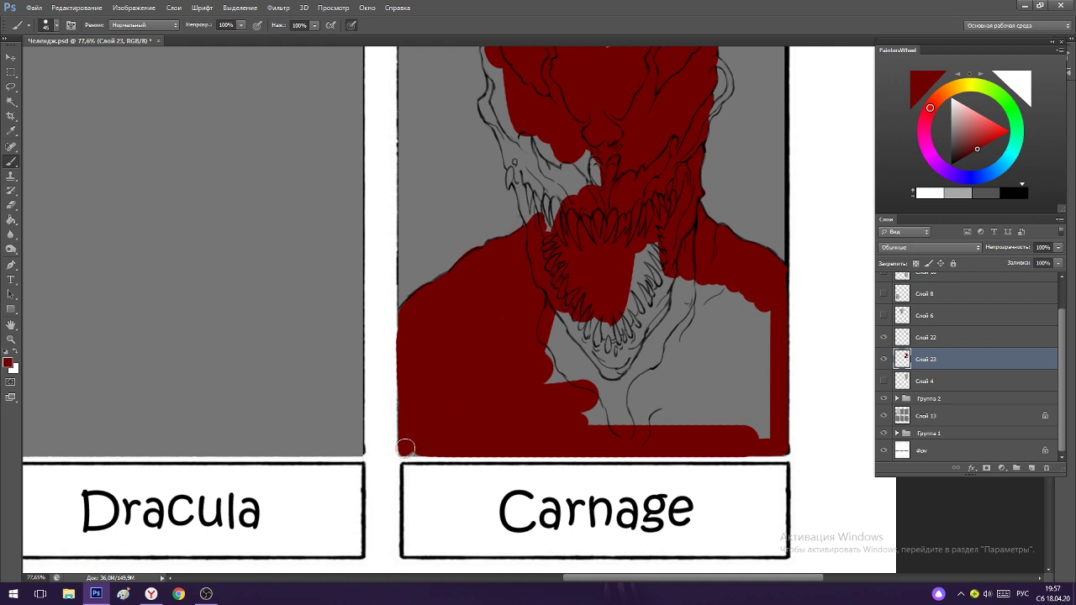
scroll(530, 310, "down", 2)
scroll(635, 323, "up", 2)
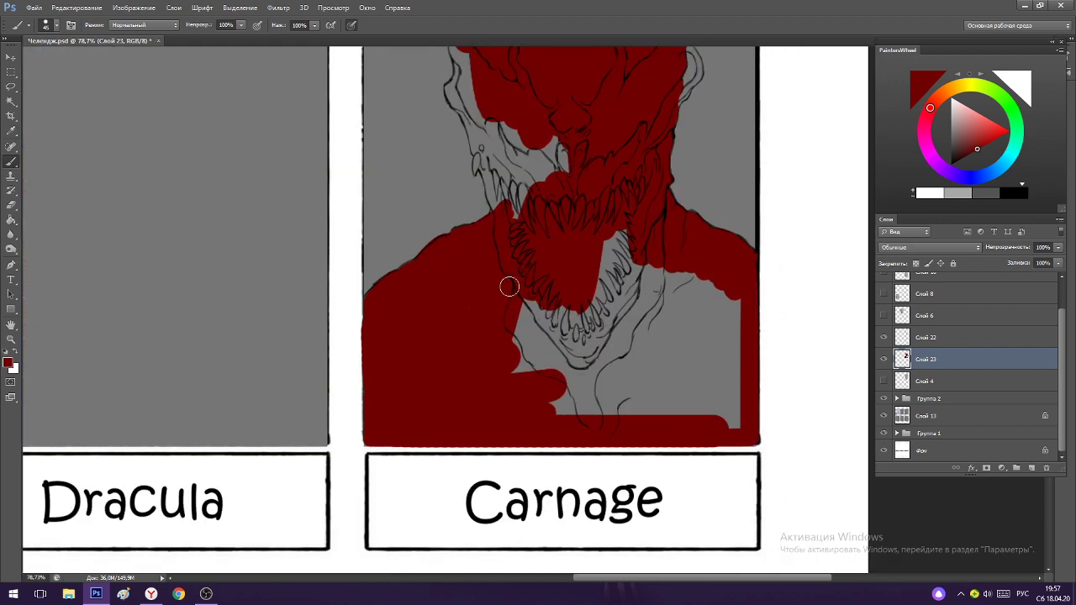
Fill the lower jaw, the remaining chest area and the left side of the face with flat dark red.
mouse_move(509, 287)
left_mouse_down()
mouse_move(560, 430)
mouse_move(586, 240)
mouse_move(620, 224)
mouse_move(625, 377)
mouse_move(584, 347)
mouse_move(610, 370)
mouse_move(632, 361)
mouse_move(666, 279)
mouse_move(688, 410)
mouse_move(699, 391)
mouse_move(707, 263)
mouse_move(725, 420)
mouse_move(732, 304)
mouse_move(739, 329)
mouse_move(702, 294)
mouse_move(593, 311)
left_mouse_up()
left_click_drag(621, 252, 739, 253)
left_click_drag(584, 248, 568, 222)
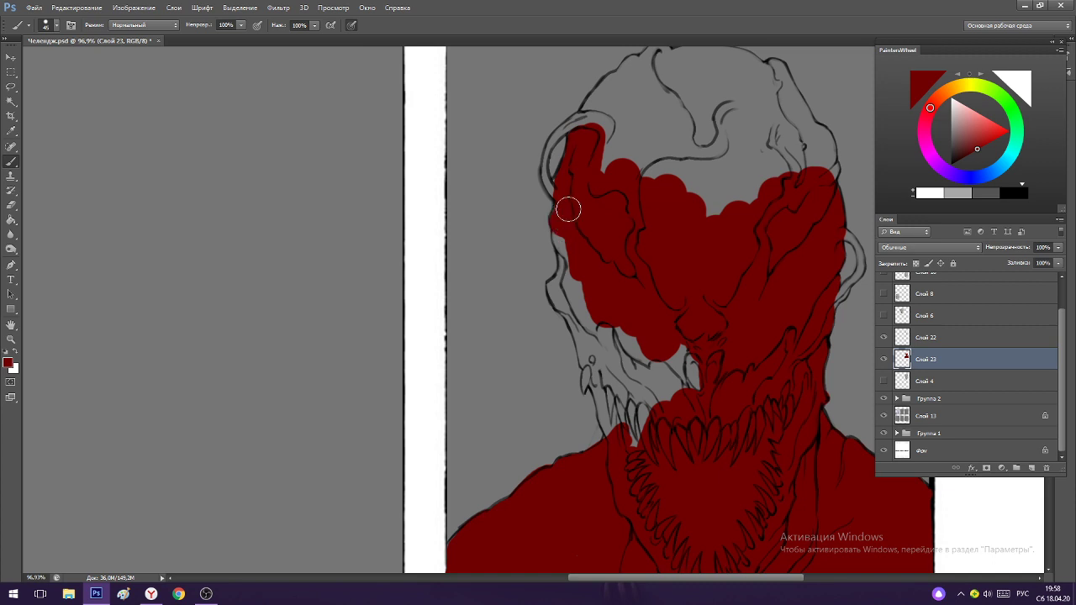
mouse_move(569, 207)
left_mouse_down()
mouse_move(567, 253)
mouse_move(561, 232)
mouse_move(582, 272)
mouse_move(570, 281)
mouse_move(569, 242)
mouse_move(559, 290)
mouse_move(568, 271)
mouse_move(570, 279)
mouse_move(567, 253)
mouse_move(559, 289)
mouse_move(569, 292)
mouse_move(556, 287)
mouse_move(567, 305)
mouse_move(555, 286)
mouse_move(565, 306)
mouse_move(578, 304)
mouse_move(557, 296)
mouse_move(587, 324)
mouse_move(589, 342)
mouse_move(600, 332)
mouse_move(582, 331)
mouse_move(564, 309)
mouse_move(597, 364)
mouse_move(626, 305)
mouse_move(593, 374)
mouse_move(619, 434)
mouse_move(603, 346)
mouse_move(656, 454)
mouse_move(647, 319)
mouse_move(674, 314)
left_mouse_up()
scroll(605, 370, "up", 3)
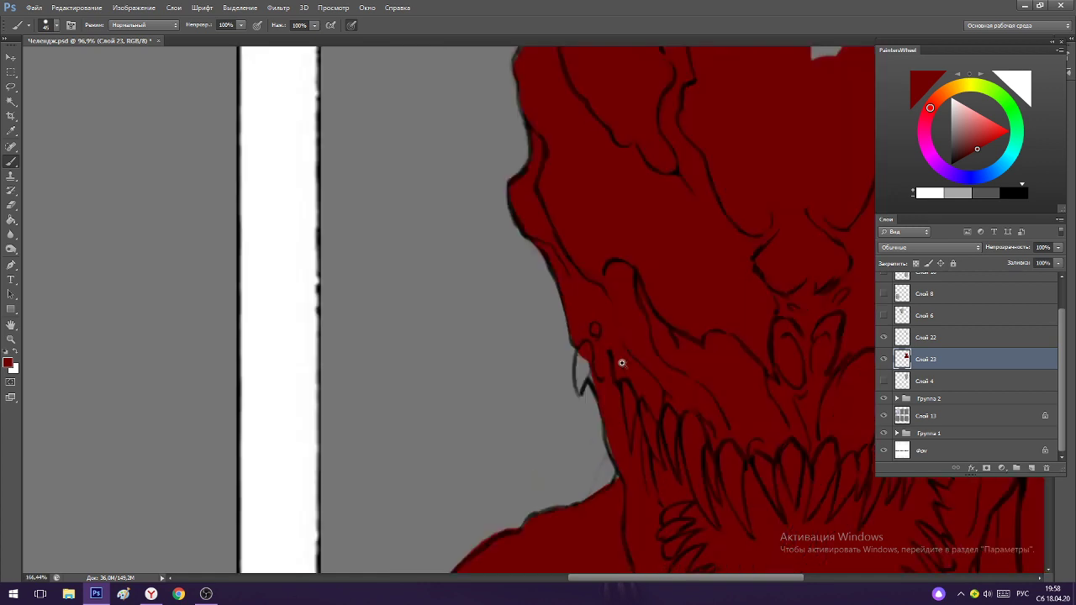
Reduce the brush size to 15 and fill the small fang sticking out at the left edge of the jaw.
key("bracketleft")
key("bracketleft")
key("bracketleft")
key("bracketleft")
key("bracketleft")
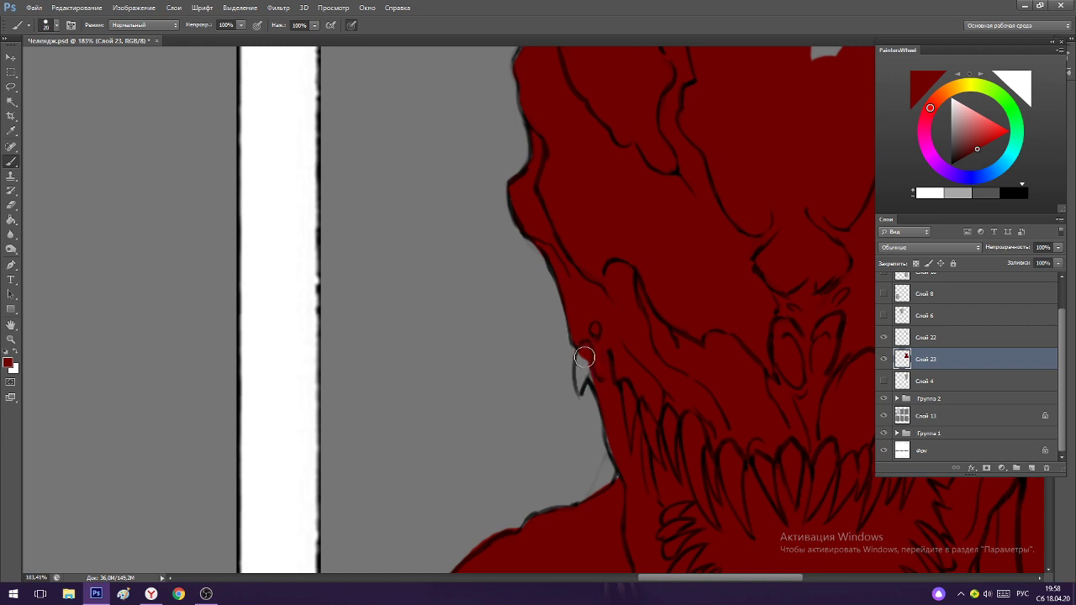
mouse_move(584, 357)
left_mouse_down()
mouse_move(581, 402)
mouse_move(551, 257)
left_mouse_up()
key("bracketleft")
key("ctrl+z")
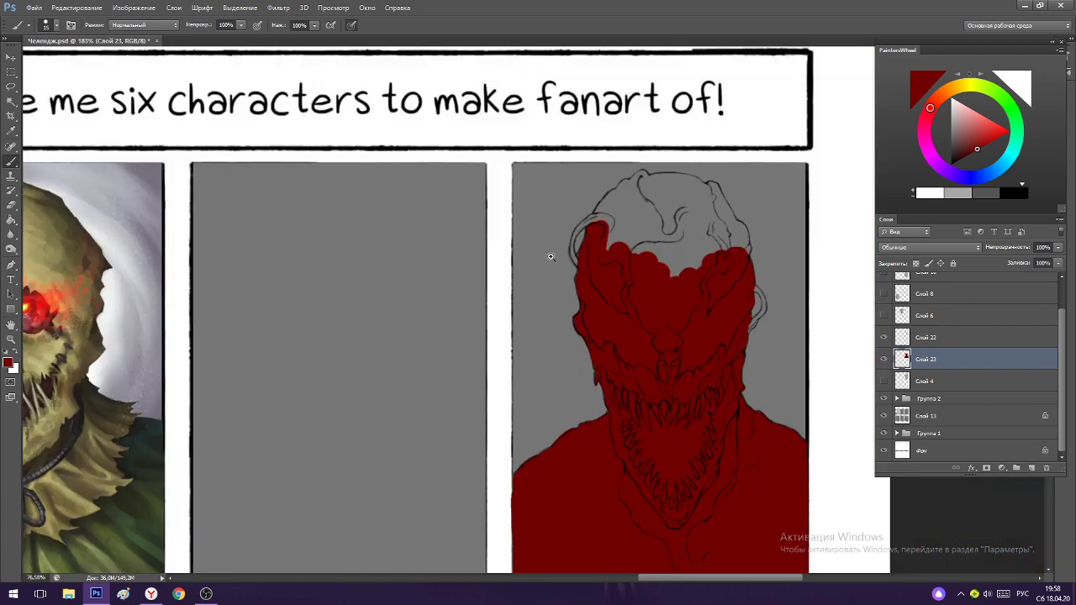
Paint the looping tendril at the left temple flat dark red, leaving the gap inside the loop empty.
left_click_drag(617, 206, 689, 210)
mouse_move(552, 241)
left_mouse_down()
mouse_move(520, 264)
mouse_move(554, 237)
mouse_move(495, 298)
mouse_move(510, 275)
mouse_move(493, 310)
mouse_move(521, 261)
mouse_move(491, 357)
mouse_move(495, 316)
mouse_move(514, 386)
mouse_move(496, 336)
mouse_move(500, 295)
mouse_move(509, 350)
left_mouse_up()
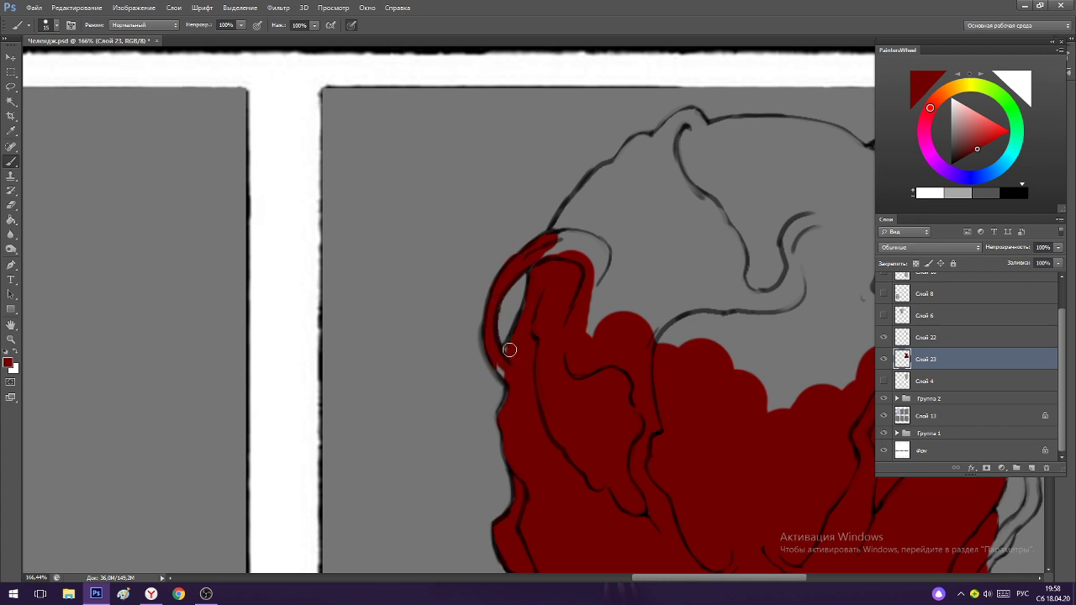
scroll(580, 301, "down", 5)
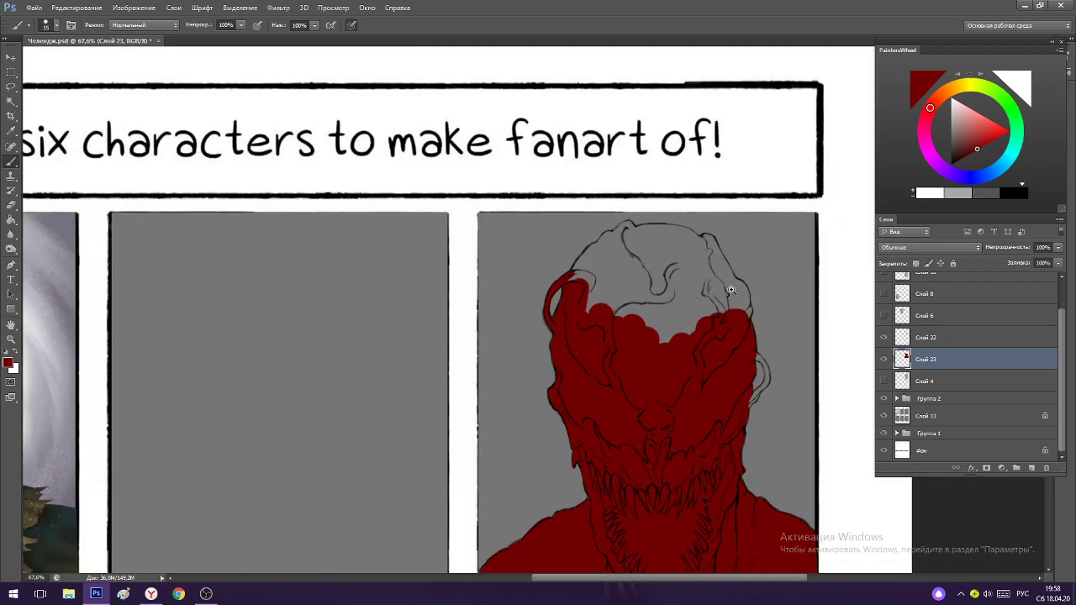
Paint a dark red edge along the head's right temple, inside the line art.
scroll(730, 290, "up", 5)
mouse_move(751, 277)
left_mouse_down()
mouse_move(781, 321)
mouse_move(771, 294)
mouse_move(772, 370)
mouse_move(782, 316)
mouse_move(771, 295)
mouse_move(773, 375)
mouse_move(779, 325)
mouse_move(769, 366)
mouse_move(778, 348)
mouse_move(785, 373)
left_mouse_up()
left_click_drag(724, 231, 672, 232)
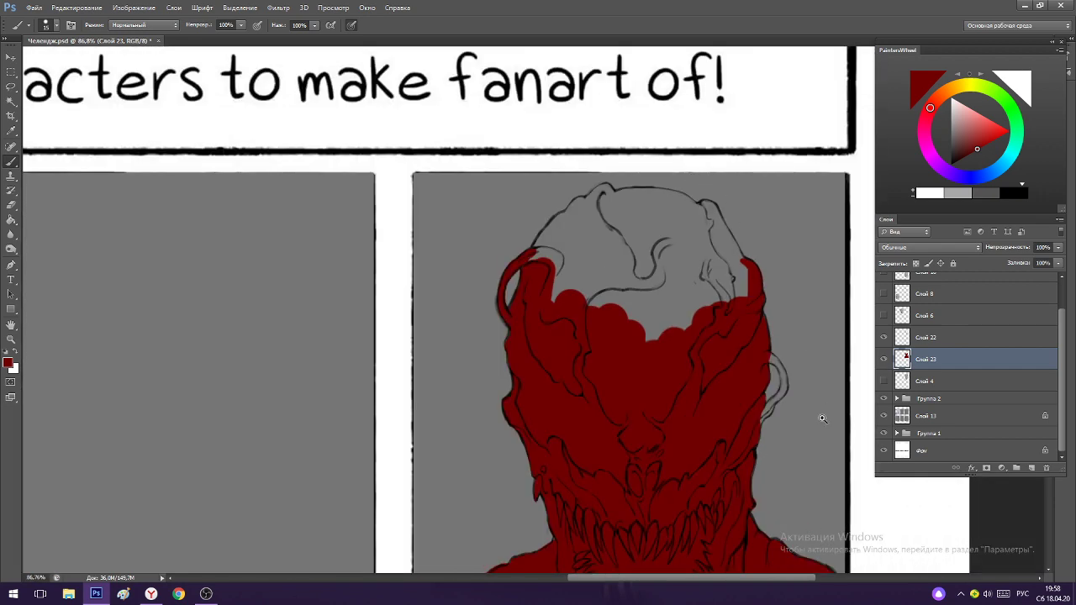
Paint the looping tendril on the right side of the head flat dark red, keeping its inner gap open.
left_click_drag(815, 396, 874, 396)
mouse_move(724, 414)
left_mouse_down()
mouse_move(699, 453)
mouse_move(754, 373)
left_mouse_up()
key("ctrl+alt+z")
key("ctrl+alt+z")
mouse_move(725, 316)
left_mouse_down()
mouse_move(745, 330)
mouse_move(720, 305)
mouse_move(749, 355)
mouse_move(742, 323)
mouse_move(745, 386)
mouse_move(742, 331)
mouse_move(710, 412)
left_mouse_up()
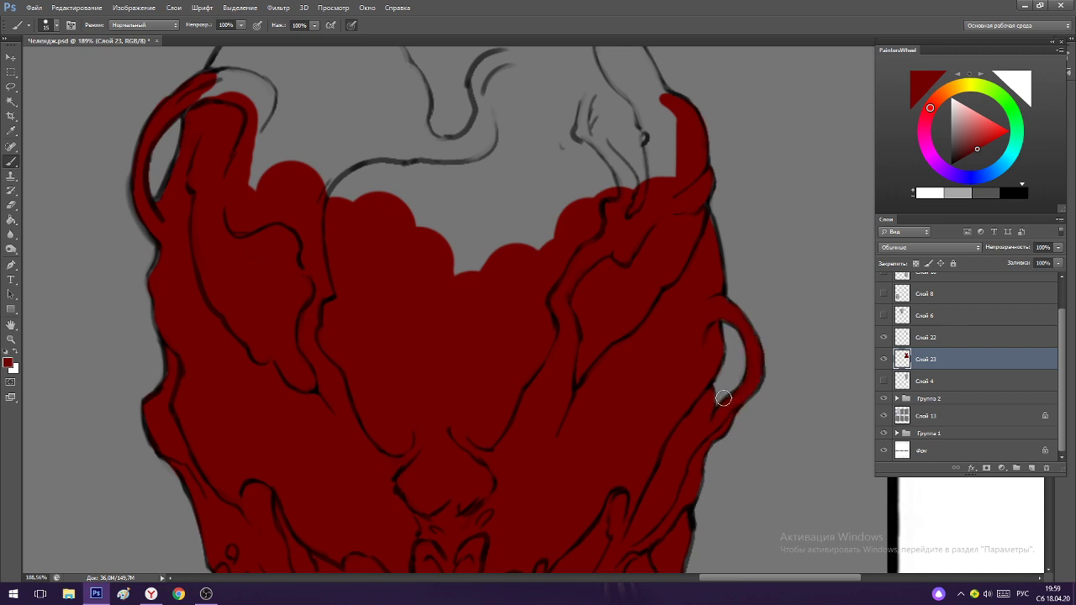
mouse_move(722, 320)
left_mouse_down()
mouse_move(642, 238)
mouse_move(679, 211)
mouse_move(695, 215)
mouse_move(738, 310)
mouse_move(727, 263)
left_mouse_up()
Trace the upper right contour of the skull in dark red, down to the painted right temple.
scroll(674, 214, "up", 6)
key("ctrl+z")
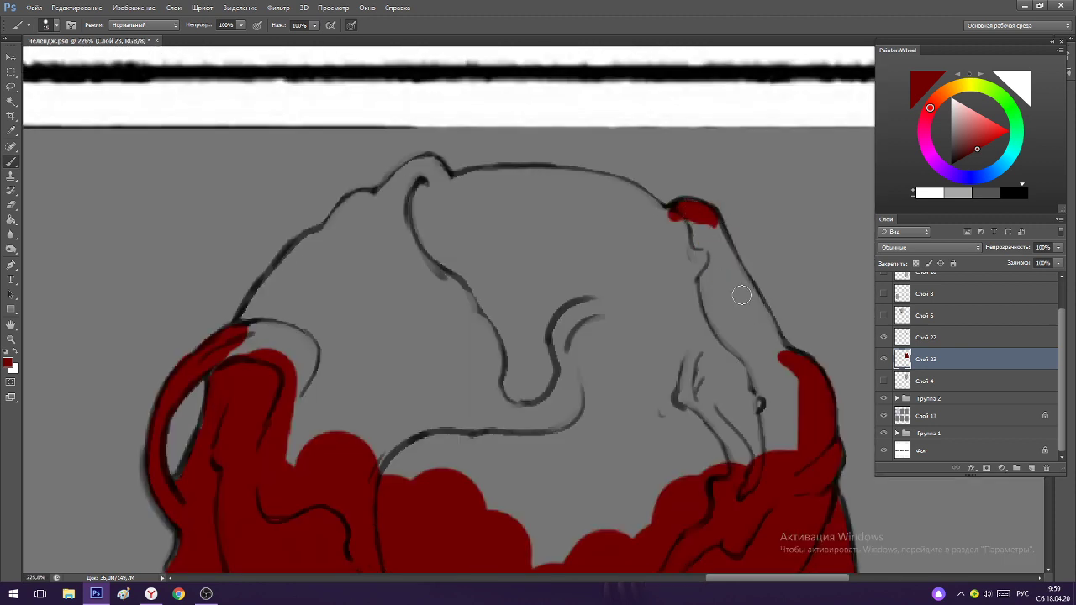
left_click_drag(713, 227, 758, 319)
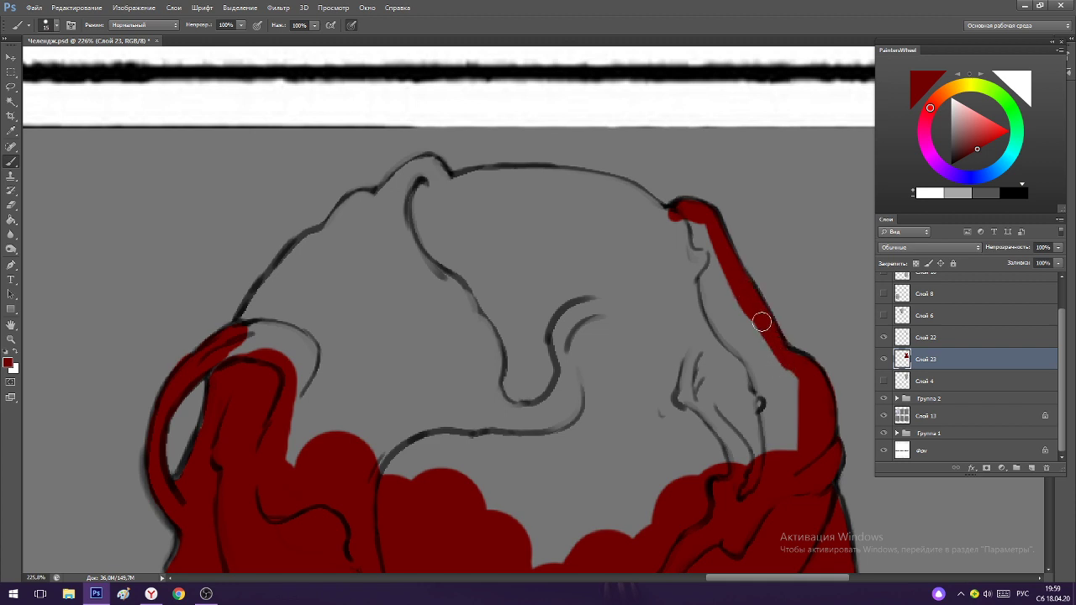
left_click_drag(740, 225, 682, 222)
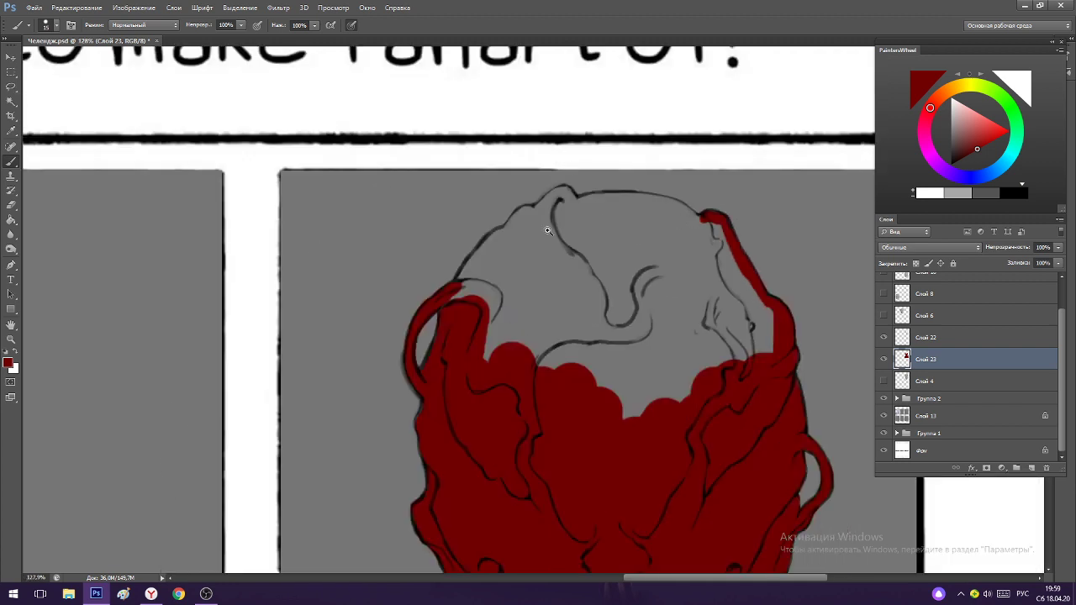
Trace the skull's contour in dark red from the left tendril over the crown, undoing stray strokes.
scroll(471, 241, "up", 3)
mouse_move(463, 316)
left_mouse_down()
mouse_move(501, 274)
mouse_move(462, 313)
mouse_move(519, 220)
left_mouse_up()
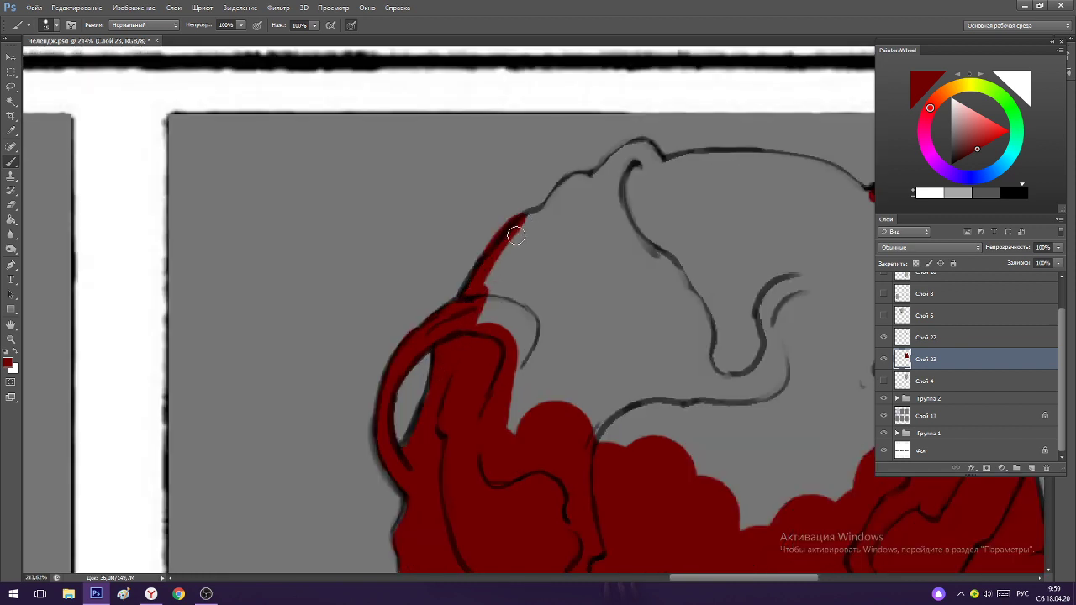
key("ctrl+z")
left_click_drag(473, 286, 582, 181)
key("ctrl+z")
mouse_move(543, 212)
left_mouse_down()
mouse_move(623, 157)
mouse_move(653, 169)
mouse_move(583, 184)
mouse_move(657, 175)
mouse_move(721, 206)
mouse_move(681, 177)
mouse_move(729, 207)
left_mouse_up()
key("ctrl+z")
scroll(765, 200, "up", 5)
key("ctrl+z")
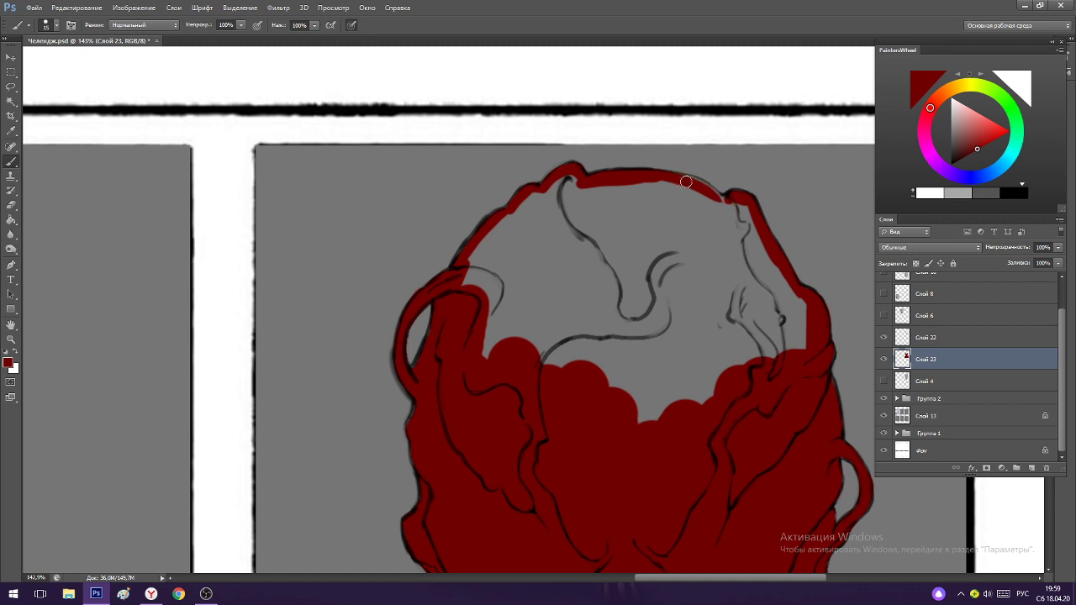
Close the red contour at the right of the crown and bucket-fill the enclosed forehead area with dark red.
left_click_drag(684, 179, 733, 217)
key("g")
left_click(669, 256)
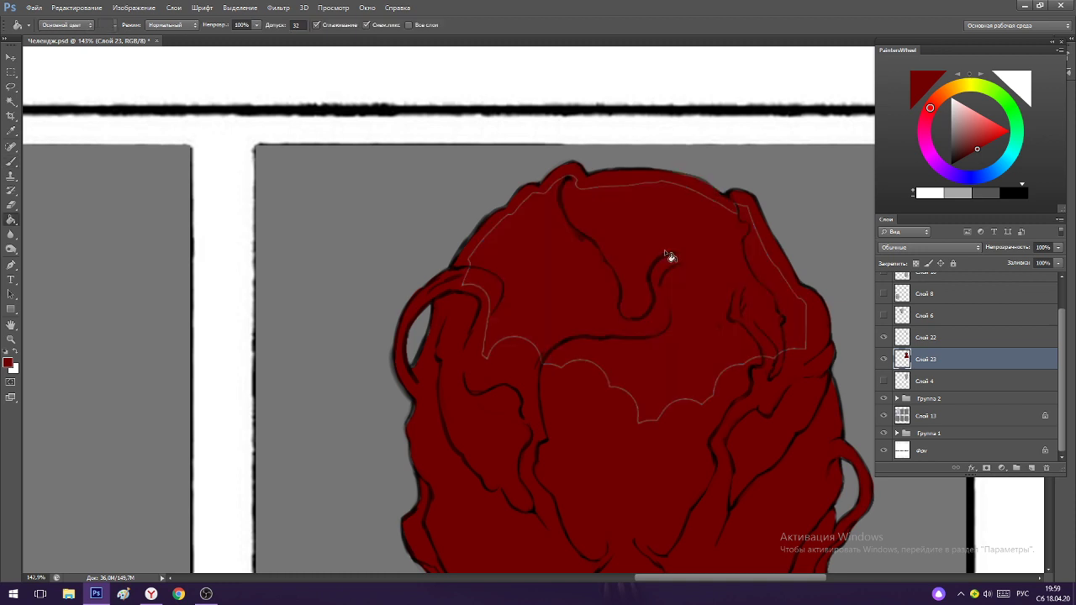
Brush dark red over the thin seam left around the filled crown and forehead area.
key("b")
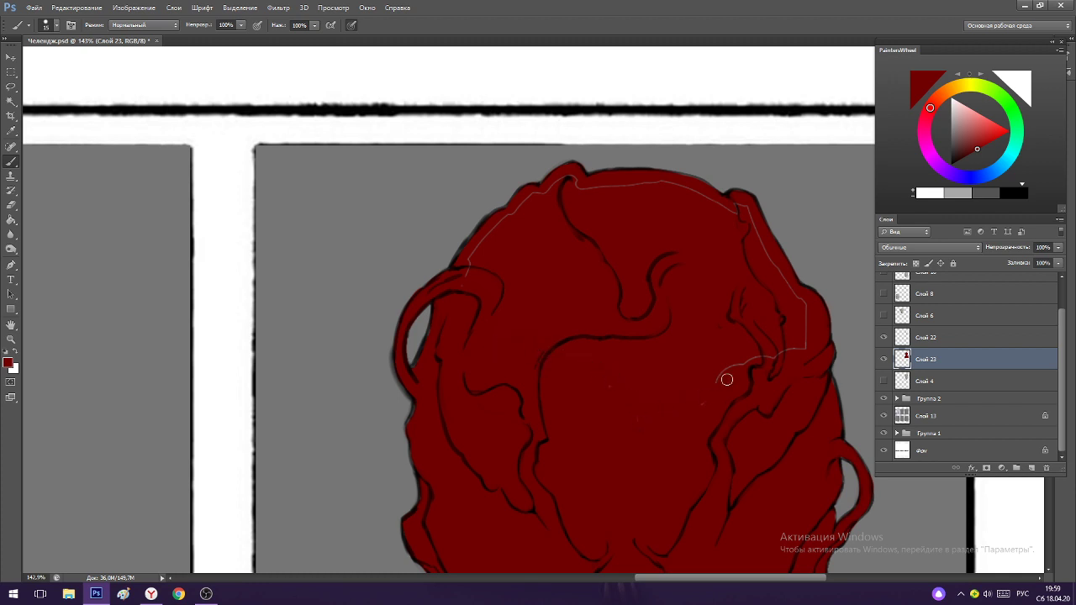
left_click_drag(797, 340, 724, 228)
left_click_drag(473, 259, 497, 231)
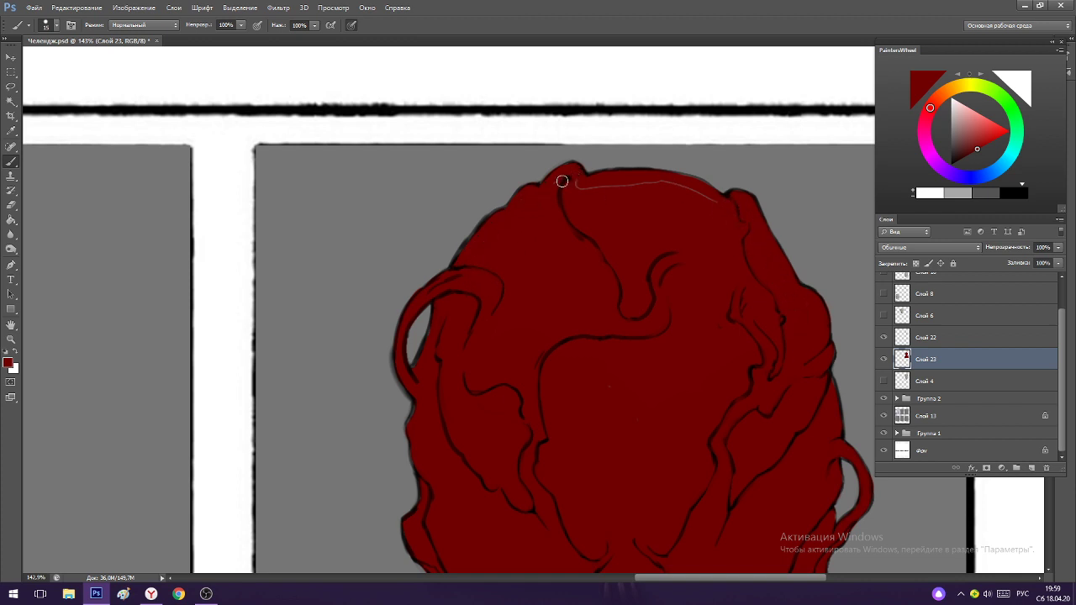
mouse_move(575, 189)
left_mouse_down()
mouse_move(686, 196)
mouse_move(677, 184)
mouse_move(749, 228)
left_mouse_up()
scroll(684, 182, "up", 3)
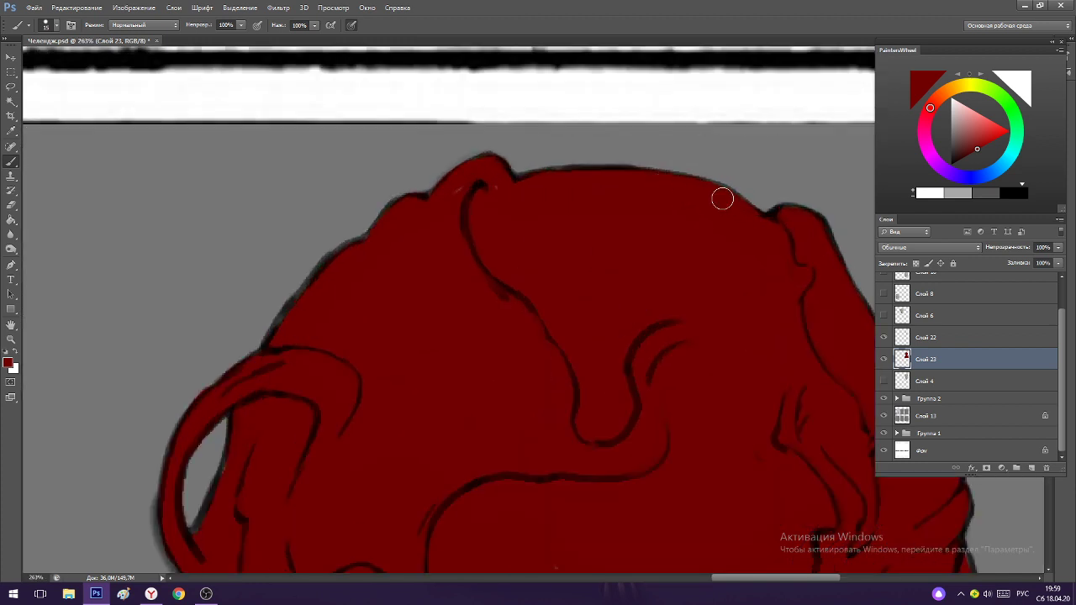
left_click_drag(719, 182, 605, 149)
Save the fanart sheet with the completed red Carnage silhouette.
scroll(762, 296, "up", 1)
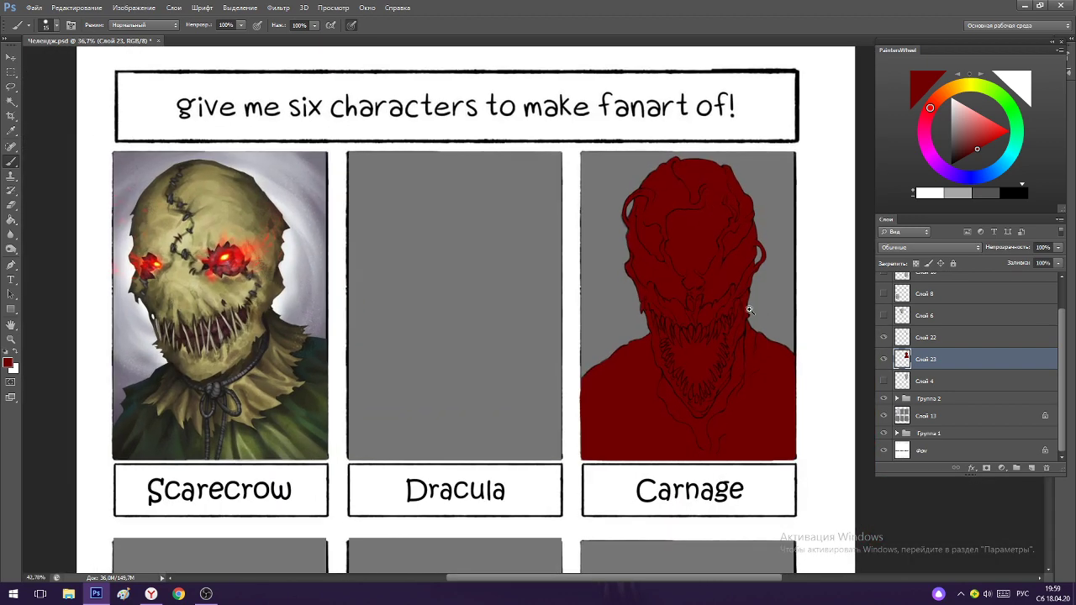
scroll(762, 319, "down", 2)
scroll(732, 270, "up", 2)
key("ctrl+s")
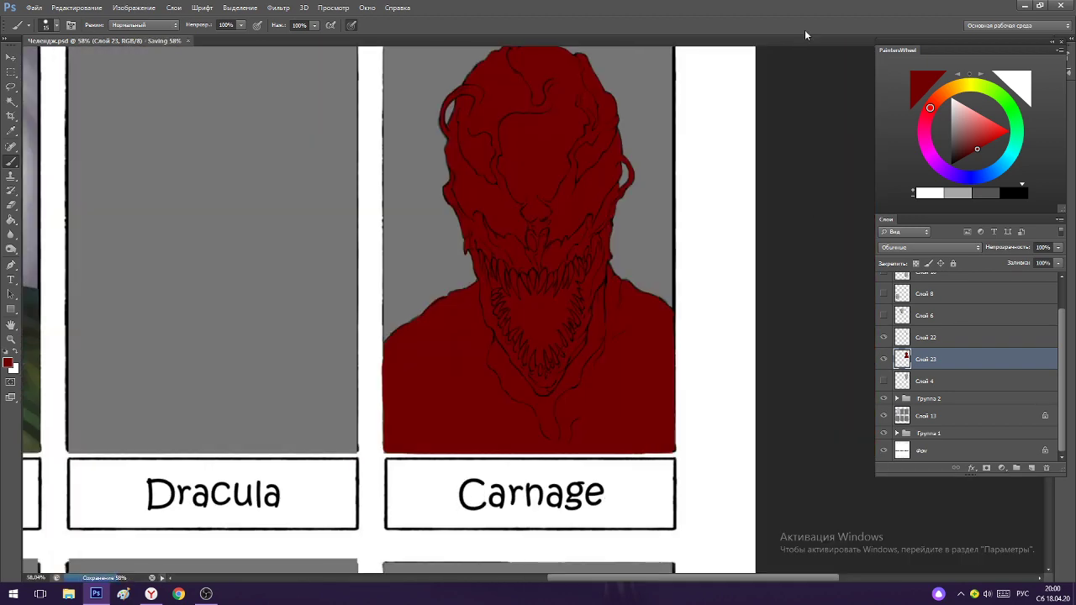
scroll(633, 193, "down", 2)
scroll(633, 193, "up", 1)
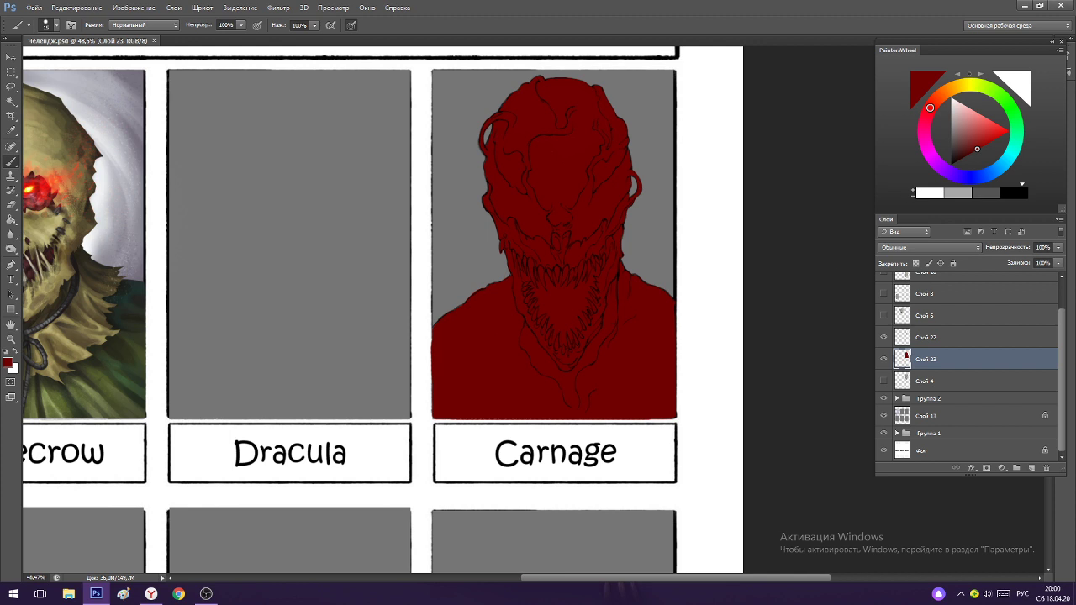
left_click(151, 593)
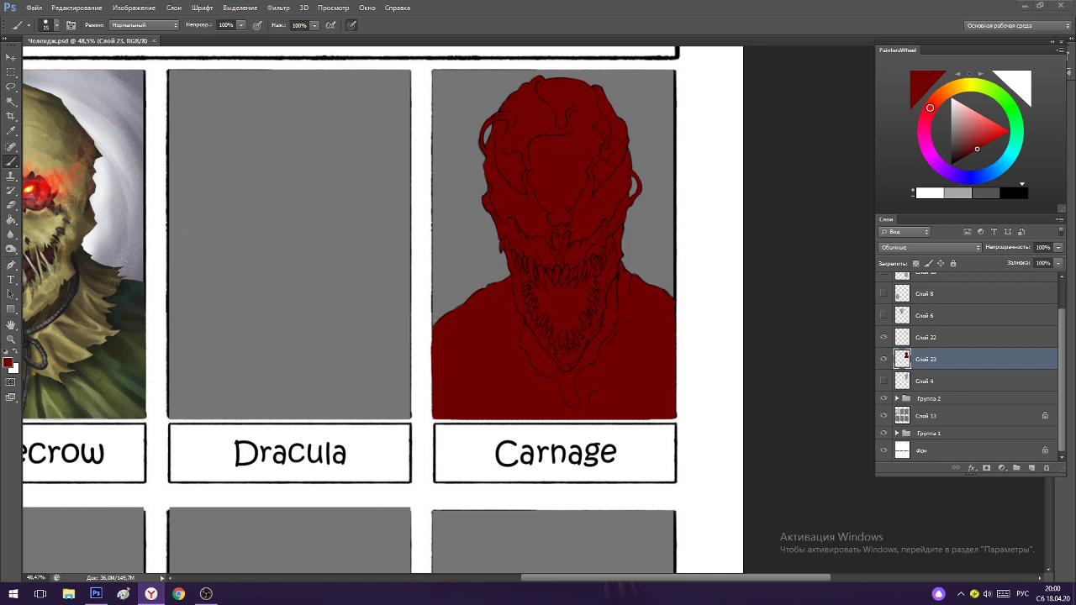
left_click(759, 10)
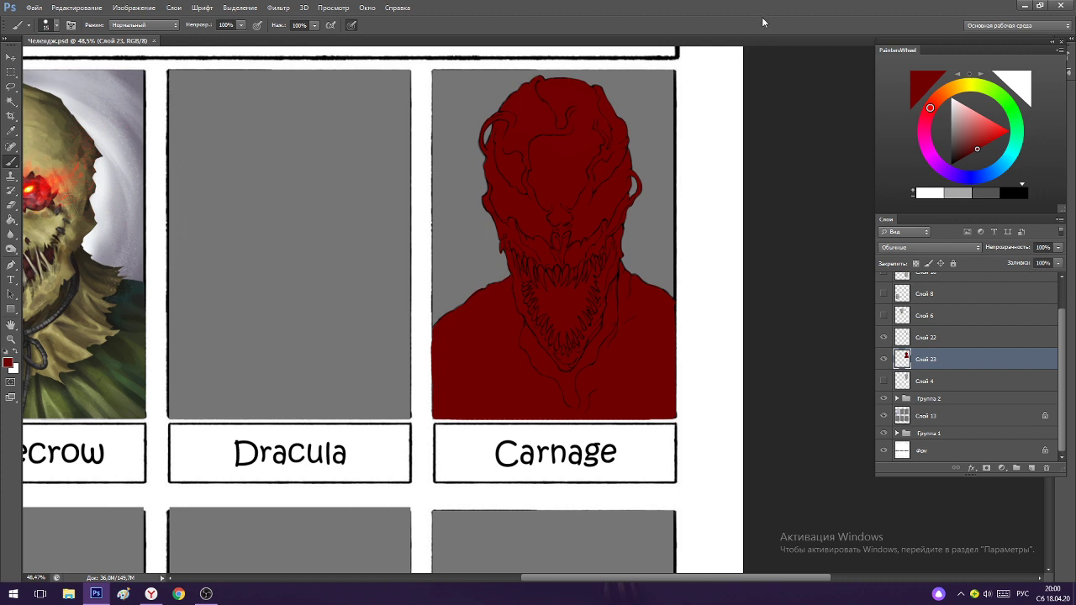
Brush dark red into the gaps under the line art along the skull's upper outline and the left tendril.
left_click_drag(551, 87, 646, 216)
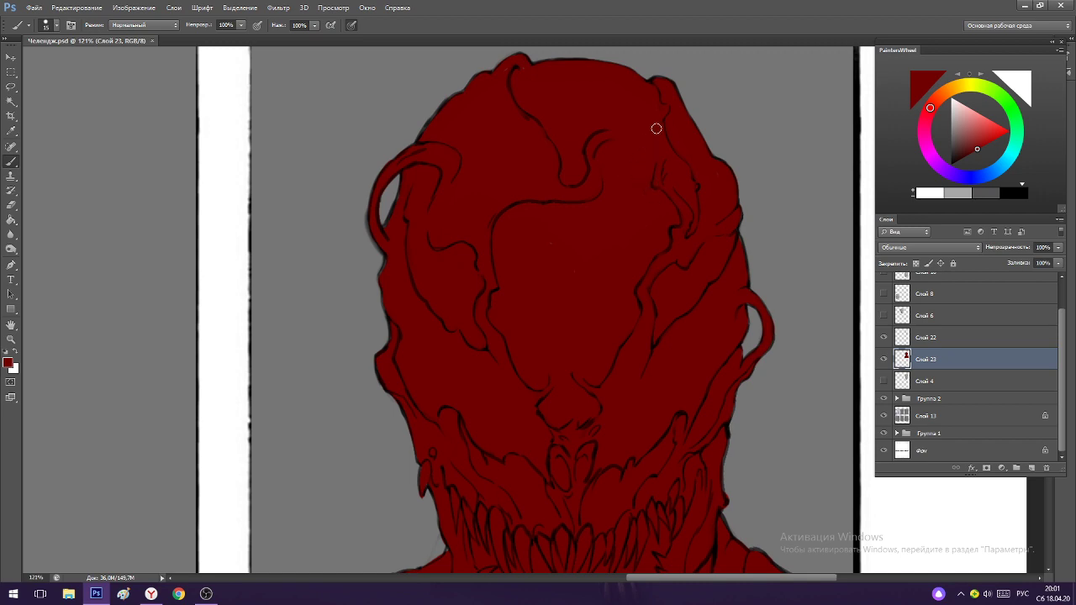
mouse_move(677, 233)
left_mouse_down()
mouse_move(641, 208)
mouse_move(589, 203)
mouse_move(630, 228)
mouse_move(622, 213)
mouse_move(602, 238)
mouse_move(653, 171)
left_mouse_up()
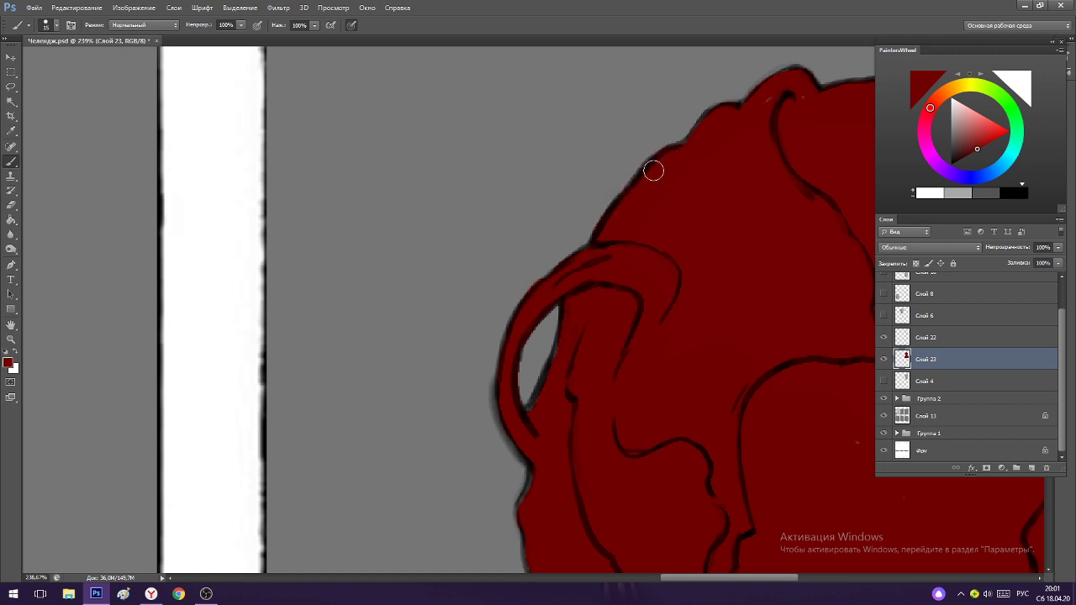
scroll(716, 132, "down", 4)
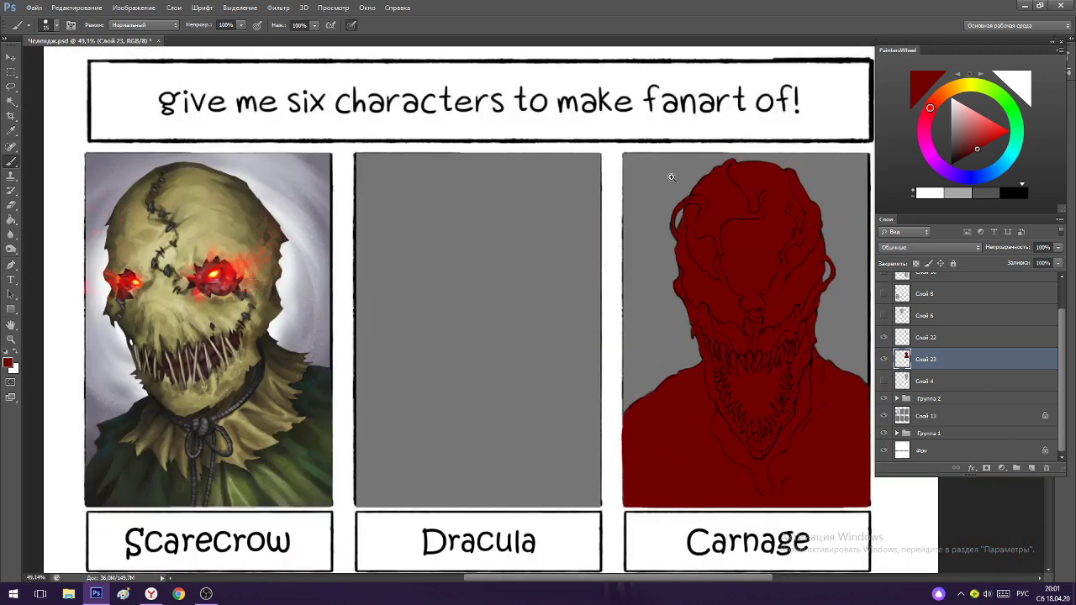
scroll(671, 177, "up", 4)
scroll(769, 210, "up", 2)
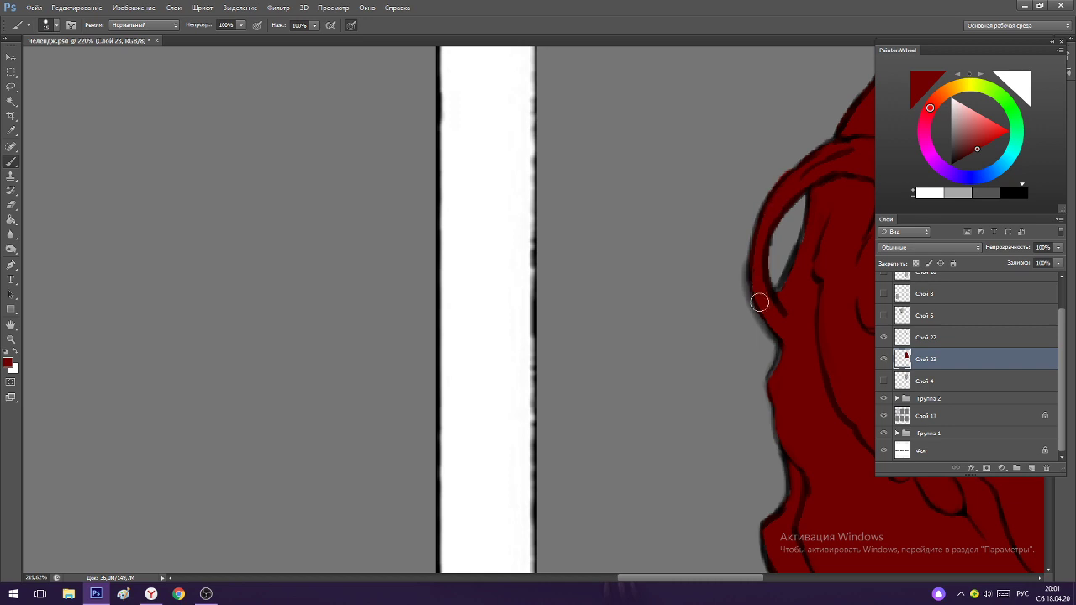
left_click_drag(759, 302, 794, 335)
scroll(697, 219, "down", 3)
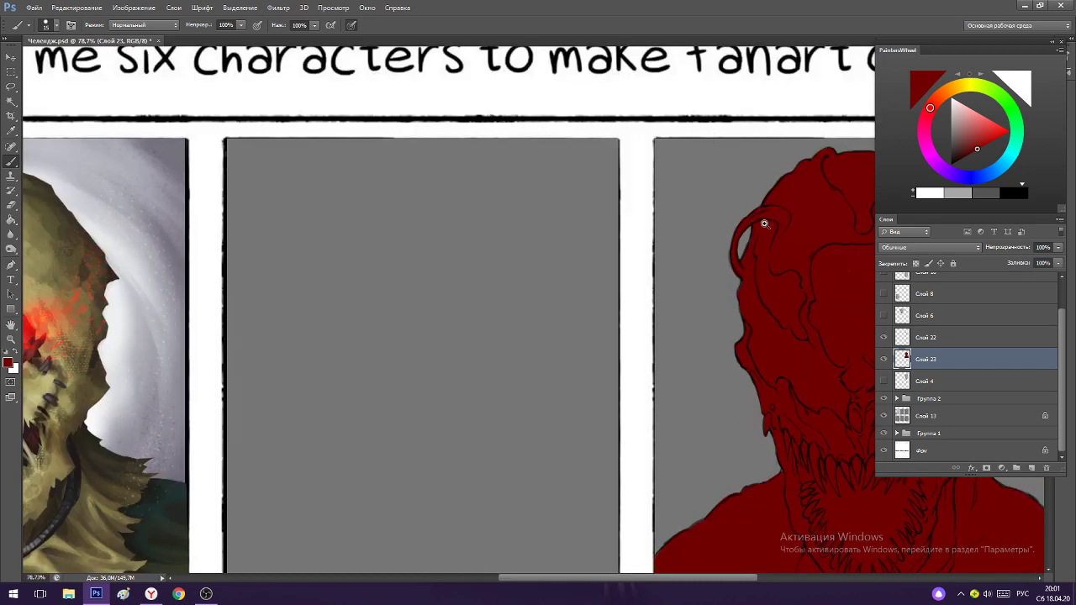
Touch up the dark red edge along the right cheek and at the base of the right tendril.
scroll(734, 233, "up", 3)
scroll(752, 242, "down", 4)
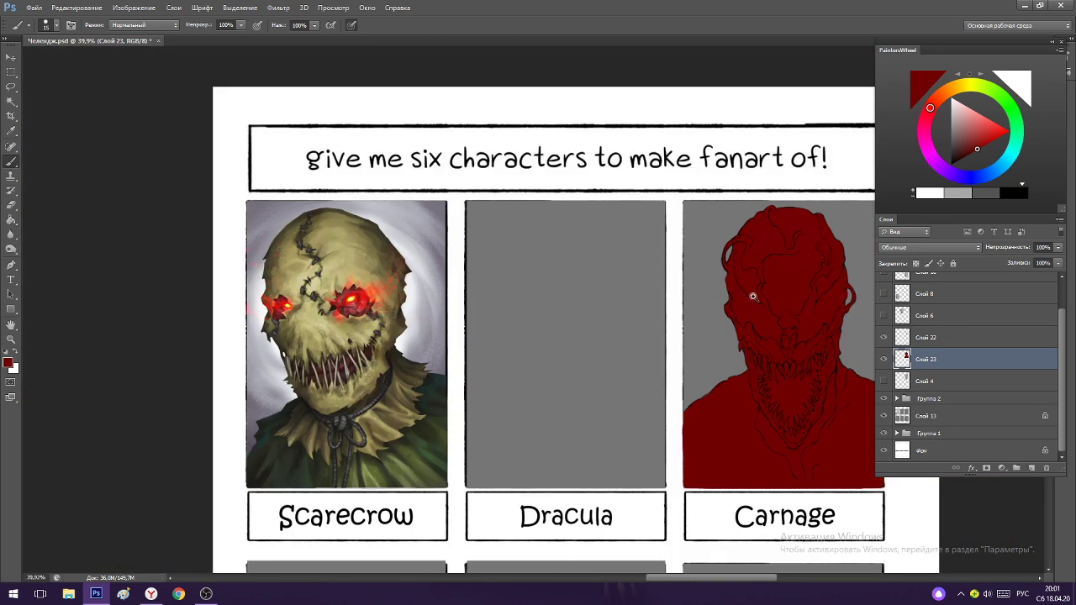
scroll(780, 271, "up", 4)
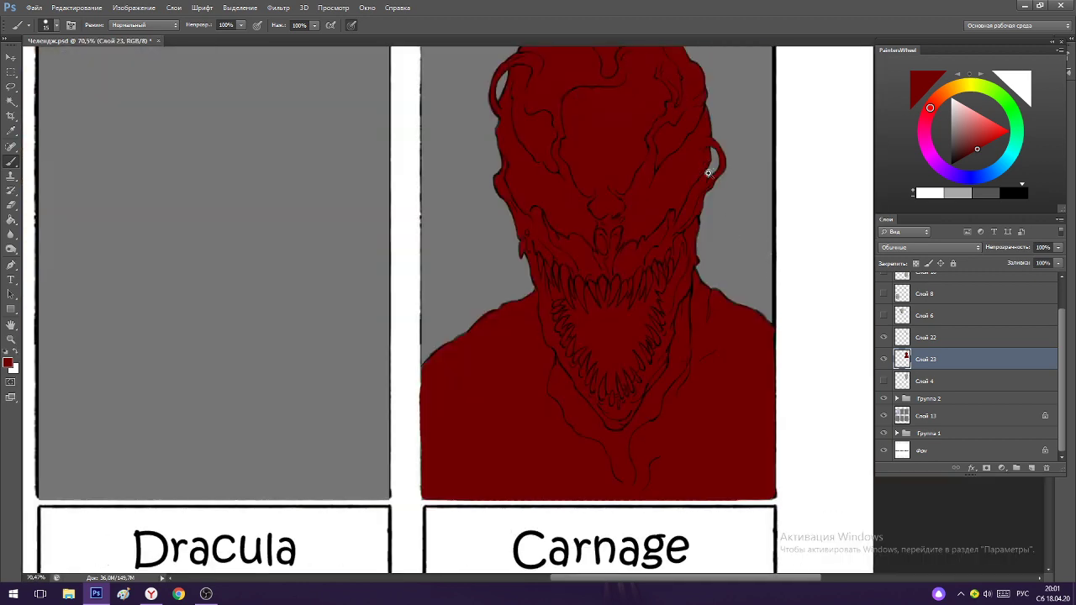
scroll(708, 174, "up", 5)
mouse_move(685, 276)
left_mouse_down()
mouse_move(669, 354)
mouse_move(681, 456)
left_mouse_up()
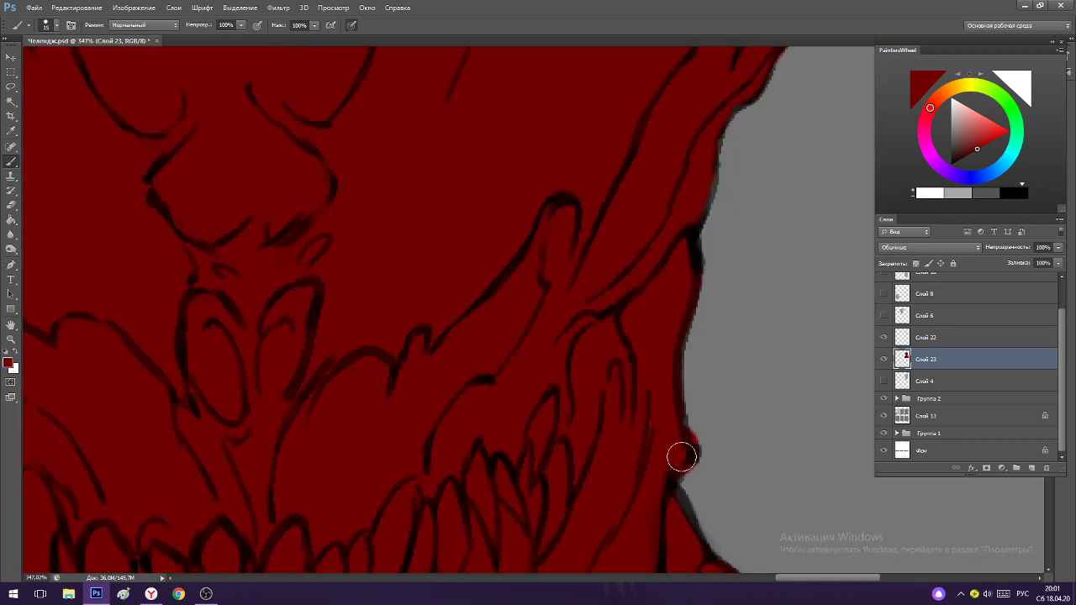
scroll(656, 221, "down", 5)
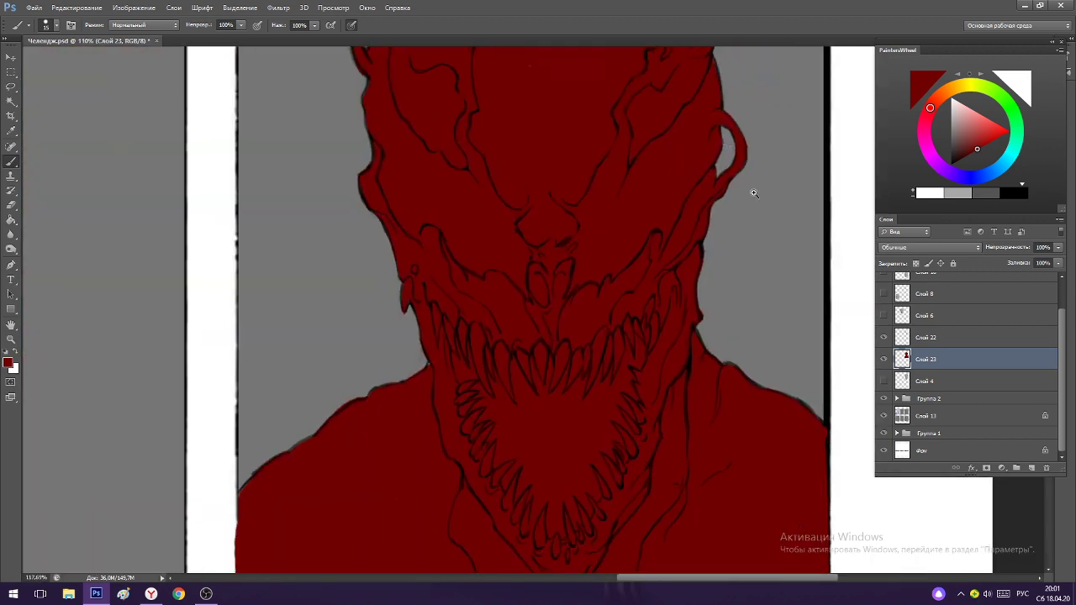
scroll(754, 193, "up", 3)
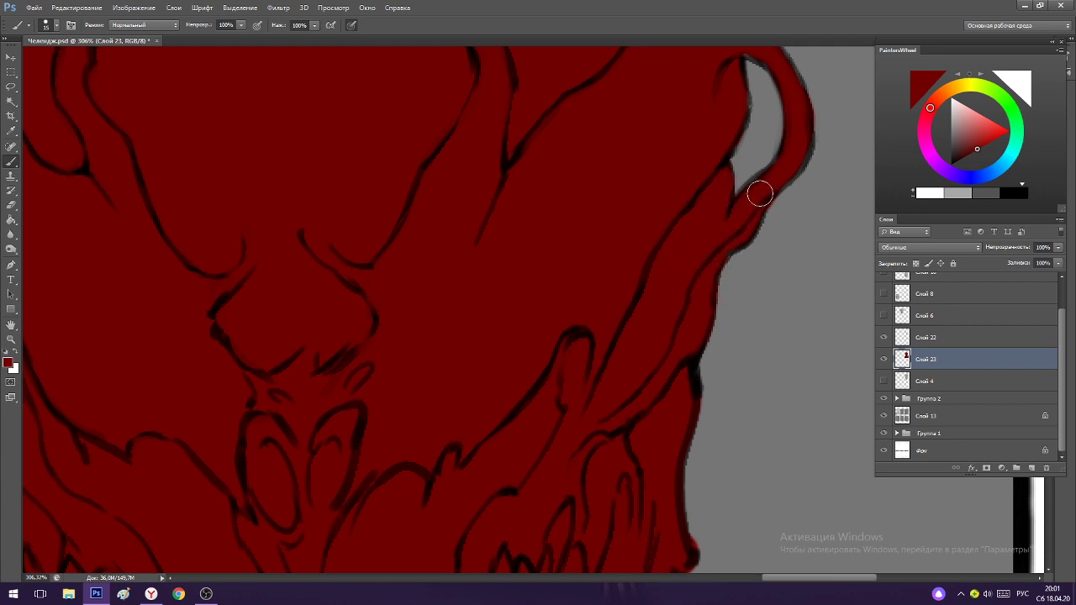
left_click_drag(760, 194, 737, 232)
scroll(781, 84, "down", 5)
scroll(754, 197, "up", 3)
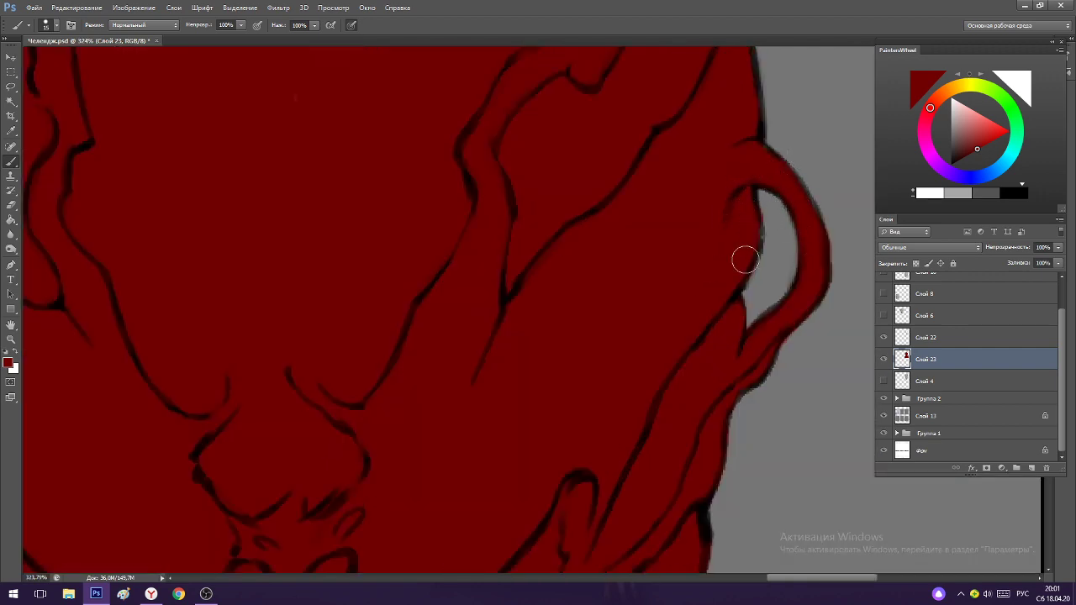
scroll(721, 203, "down", 4)
scroll(507, 291, "up", 3)
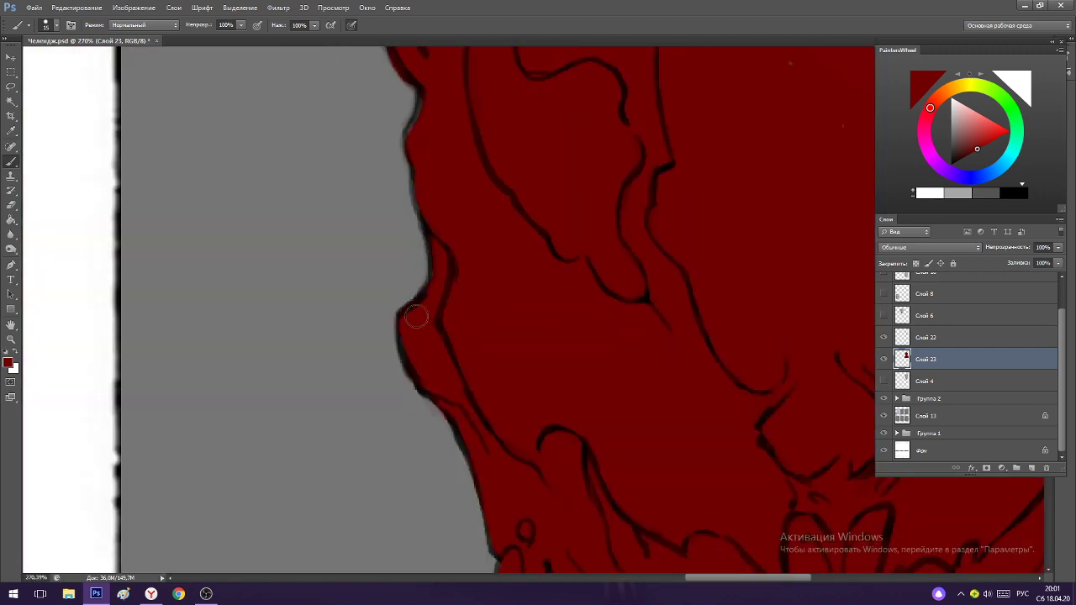
Brush dark red under the contour line of the shoulder on the right to close the grey gaps.
scroll(485, 394, "down", 4)
scroll(633, 290, "down", 4)
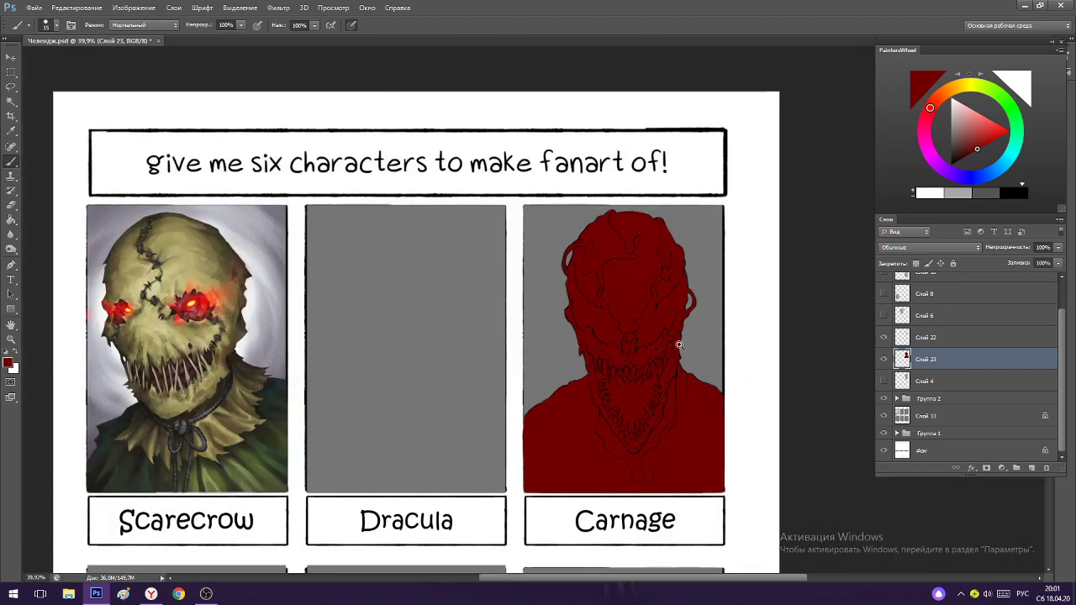
scroll(707, 318, "up", 4)
scroll(790, 248, "up", 4)
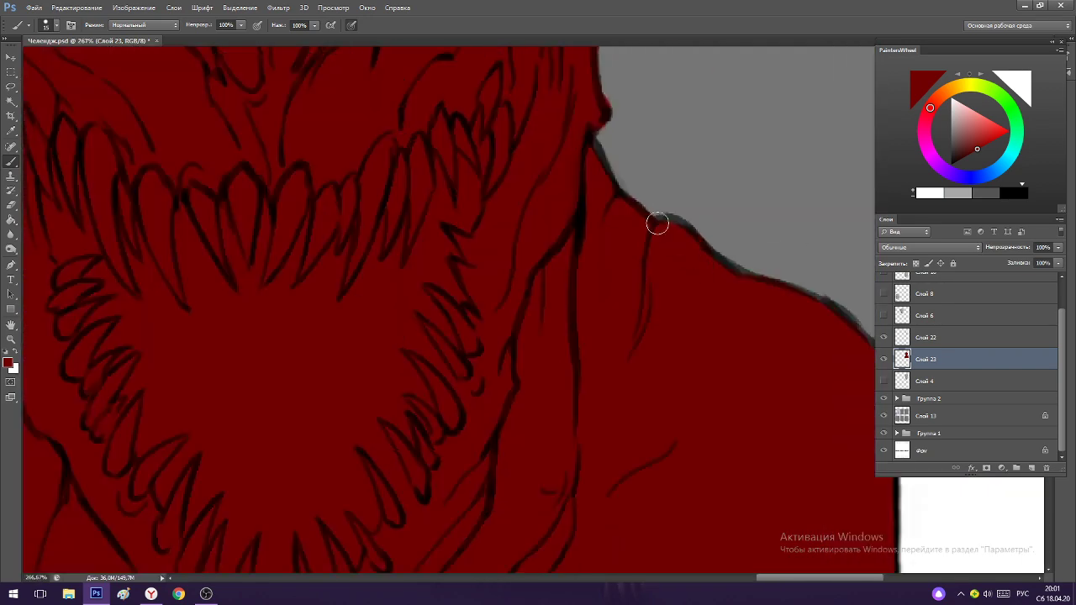
left_click_drag(714, 263, 770, 301)
left_click_drag(689, 250, 816, 310)
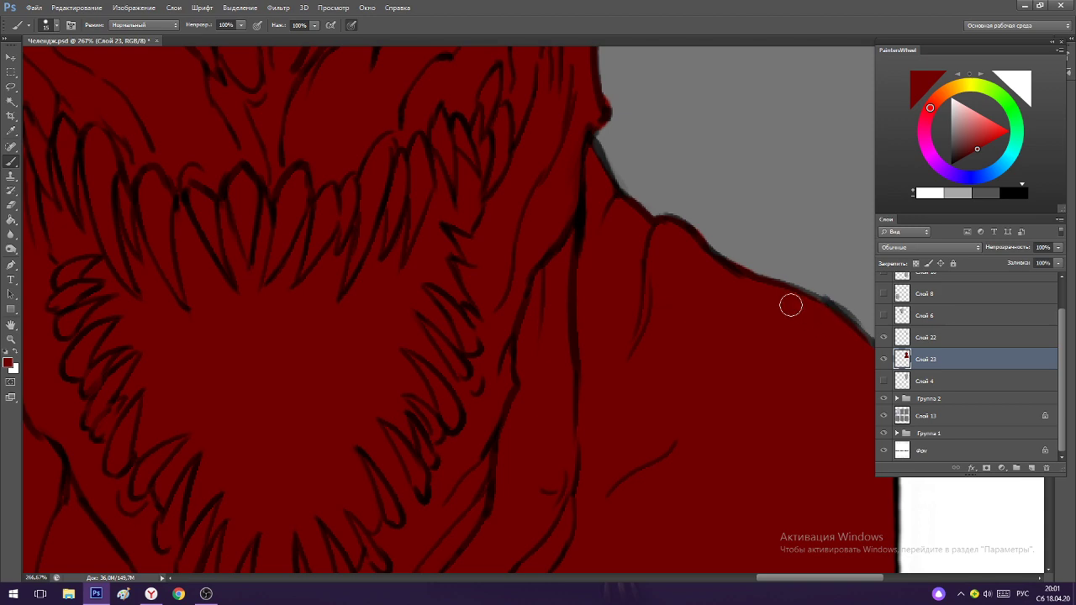
scroll(786, 298, "down", 4)
Extend the dark red fill up to the contour line of the shoulder on the left.
scroll(605, 300, "up", 4)
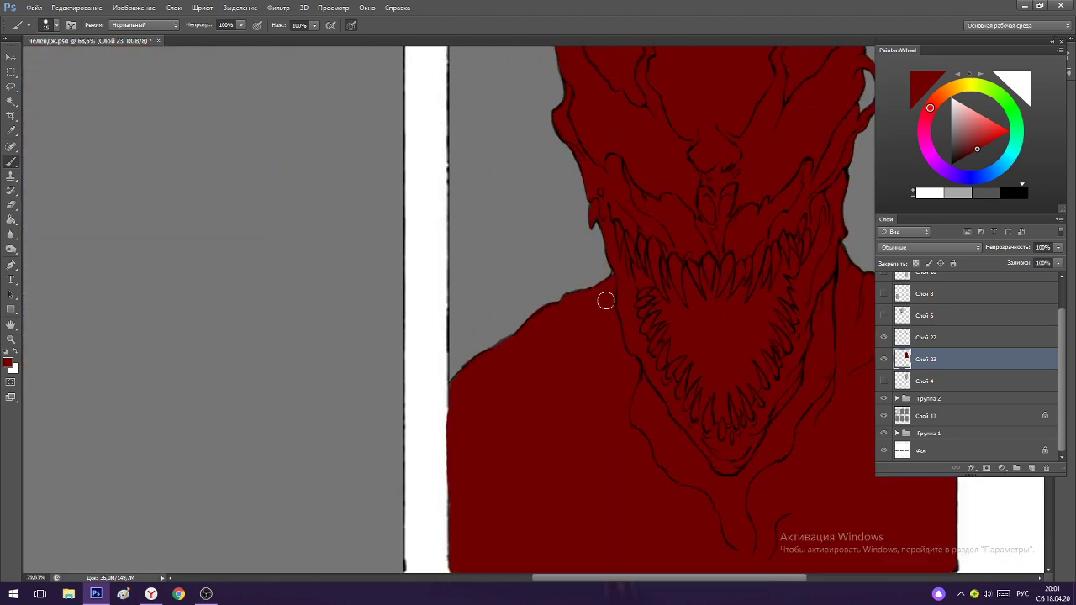
left_click_drag(366, 460, 382, 442)
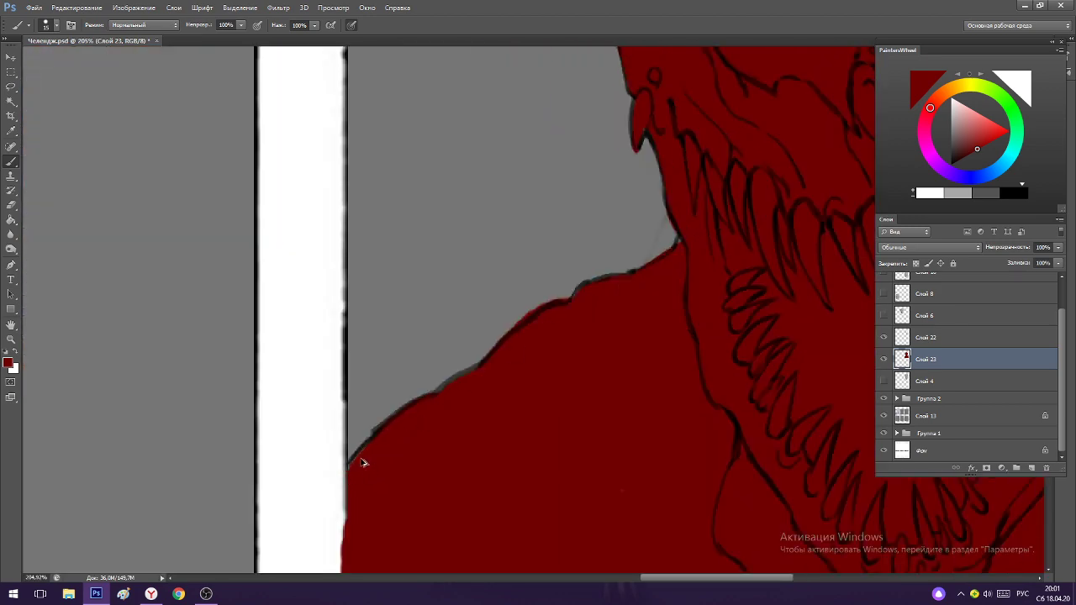
left_click_drag(425, 403, 496, 367)
left_click_drag(584, 282, 620, 287)
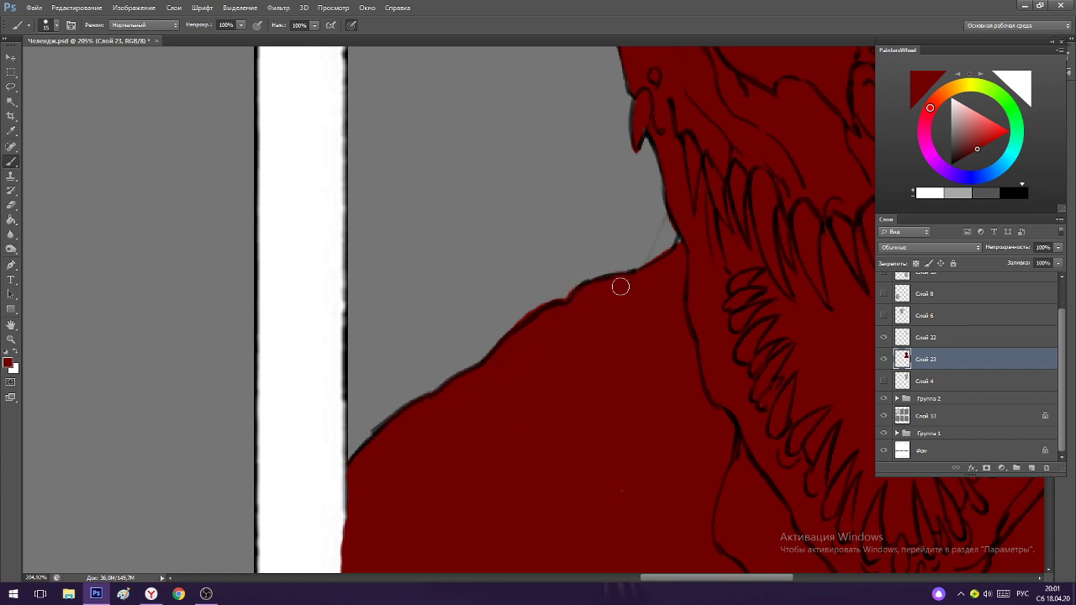
scroll(677, 258, "down", 8)
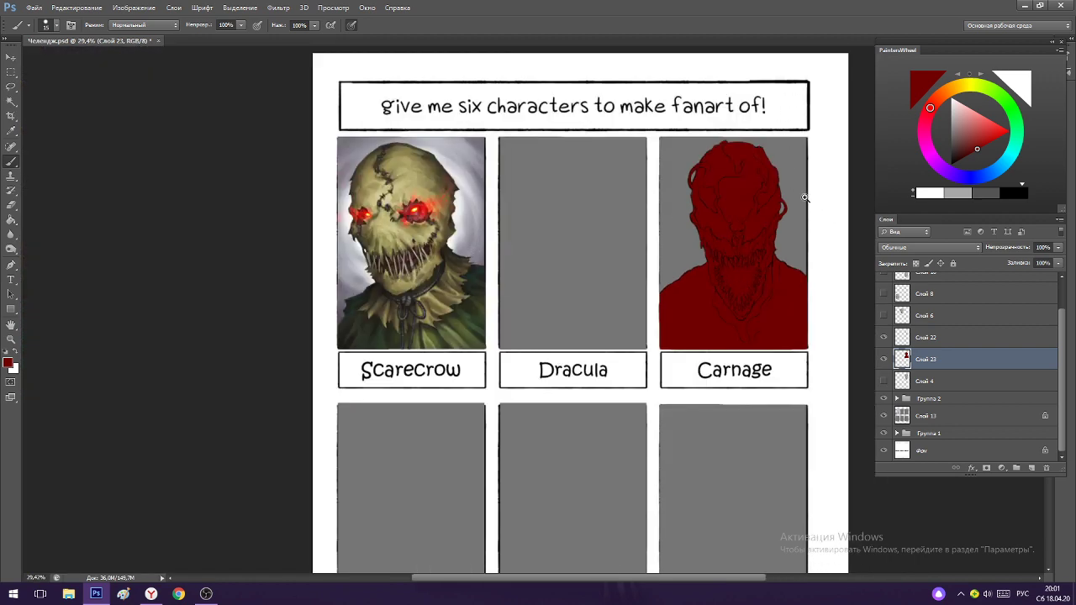
Make the grey panel layer Слой 13 active and choose the soft 75 px brush with 0% hardness.
scroll(805, 198, "up", 3)
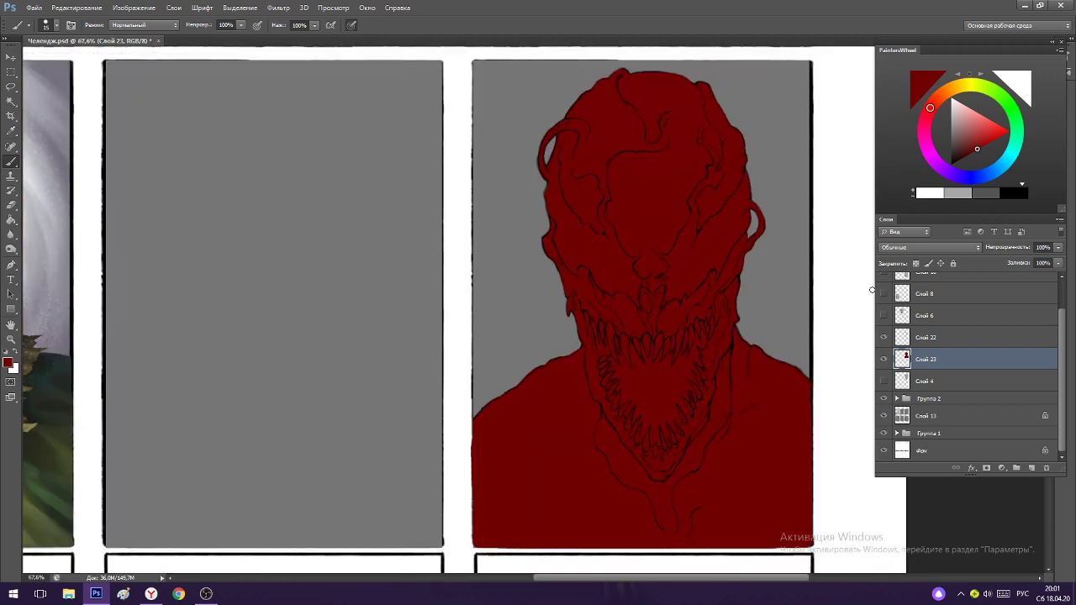
left_click(925, 383)
left_click(922, 418)
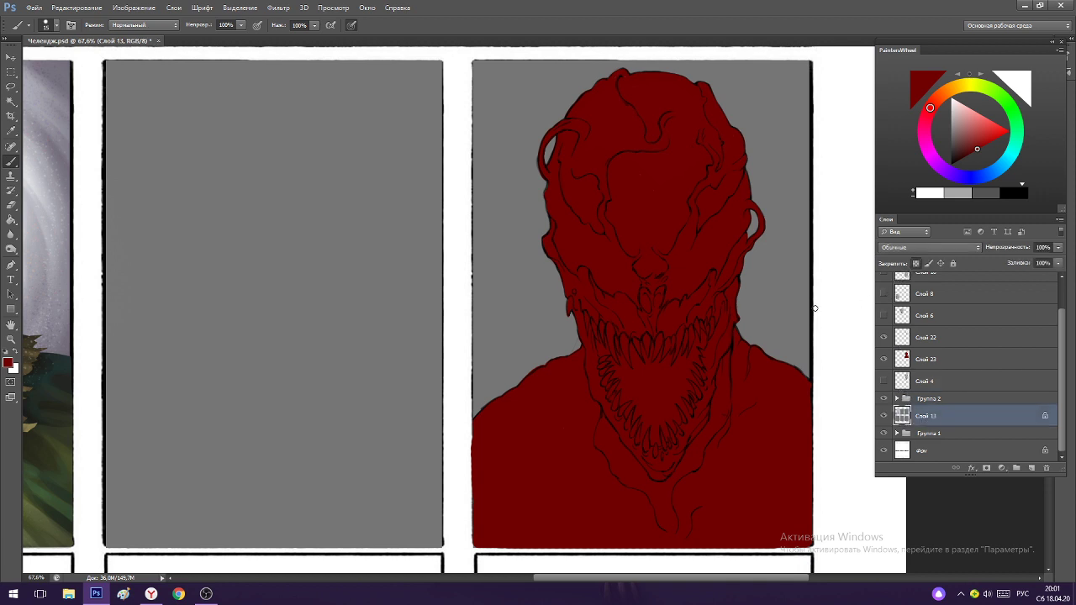
right_click(650, 306)
left_click(724, 369)
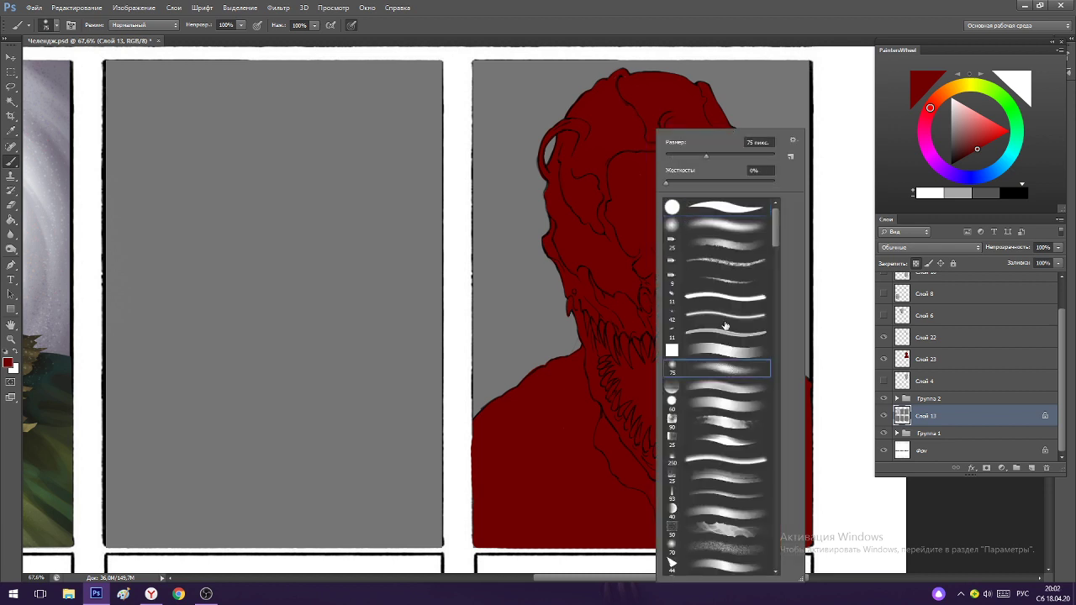
left_click(825, 18)
Enlarge the brush to 400 px and paint a soft light grey glow behind Carnage's head and neck.
left_click(780, 277, "alt")
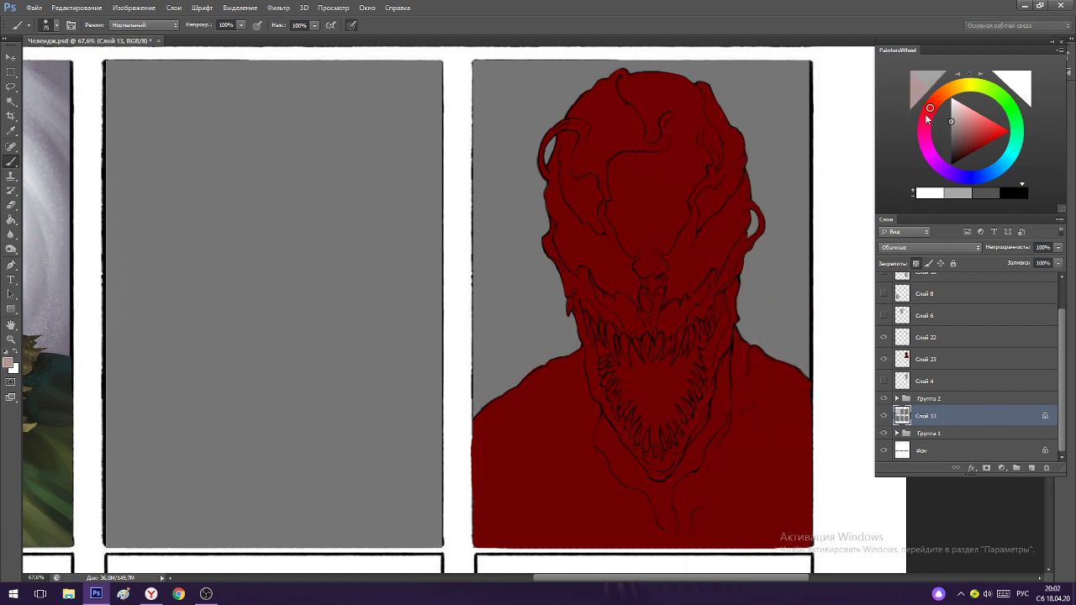
key("bracketright")
key("bracketright")
key("bracketright")
key("bracketright")
key("bracketright")
key("bracketright")
key("bracketright")
key("bracketright")
key("bracketright")
mouse_move(568, 370)
left_mouse_down()
mouse_move(601, 277)
mouse_move(566, 357)
mouse_move(574, 246)
mouse_move(657, 450)
mouse_move(719, 348)
mouse_move(699, 250)
mouse_move(730, 368)
mouse_move(587, 361)
mouse_move(671, 236)
mouse_move(638, 183)
mouse_move(619, 208)
mouse_move(595, 463)
mouse_move(549, 398)
mouse_move(670, 171)
mouse_move(753, 325)
left_mouse_up()
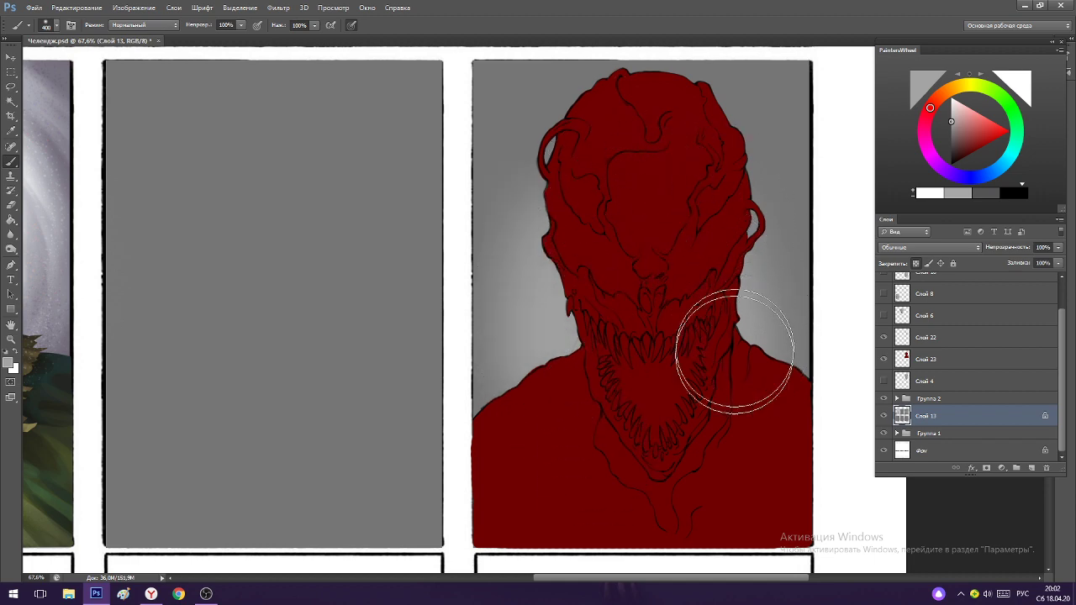
mouse_move(660, 284)
left_mouse_down()
mouse_move(623, 277)
mouse_move(648, 270)
left_mouse_up()
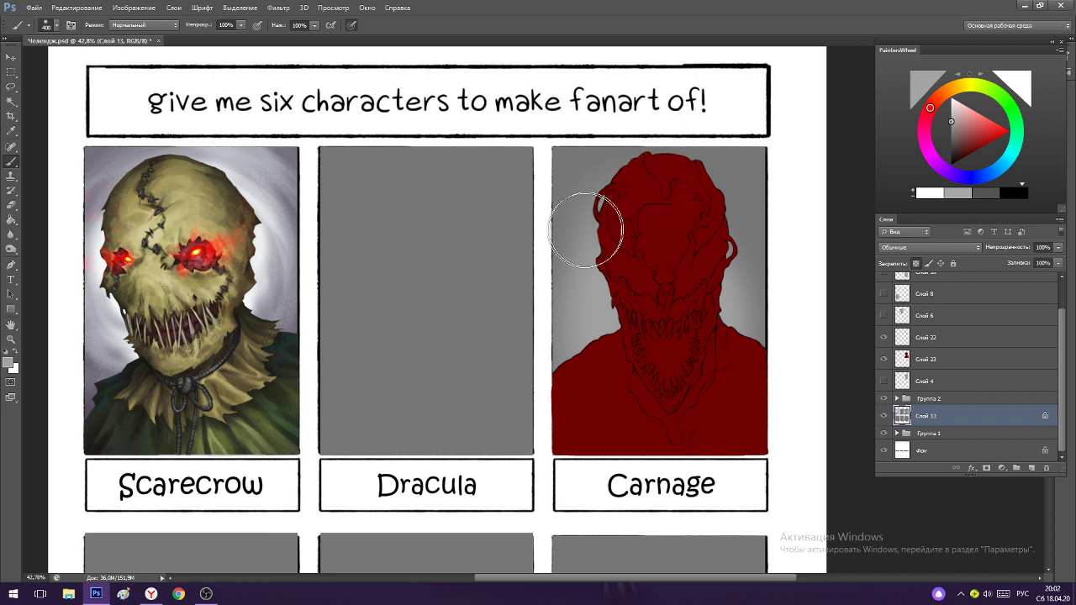
Pick a very dark grey and softly shade the upper corners of the Carnage panel's background.
left_click(988, 178)
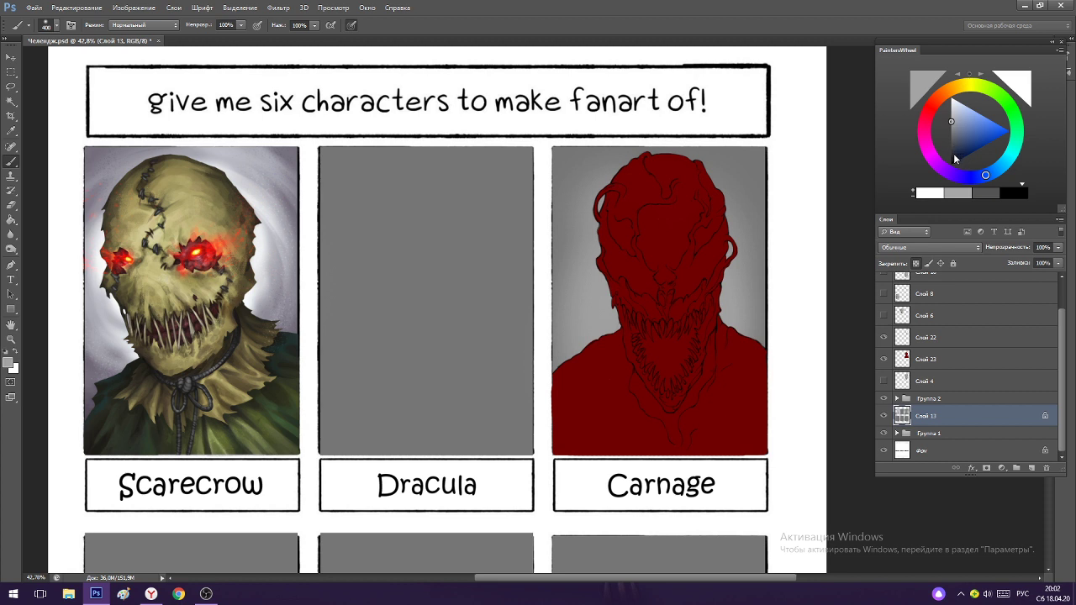
left_click(954, 159)
left_click(755, 155, "alt")
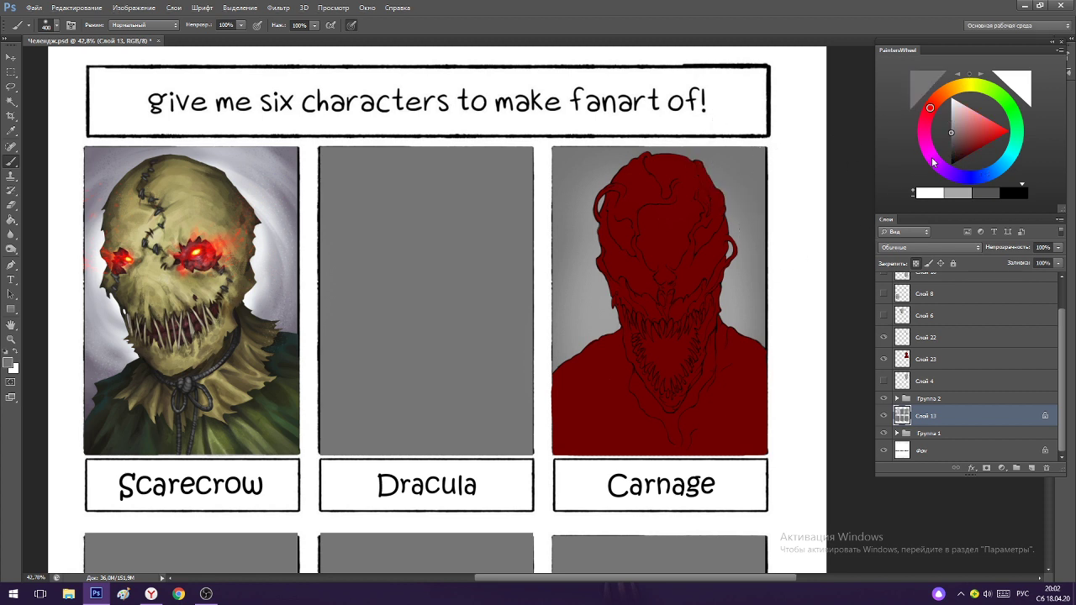
left_click(977, 178)
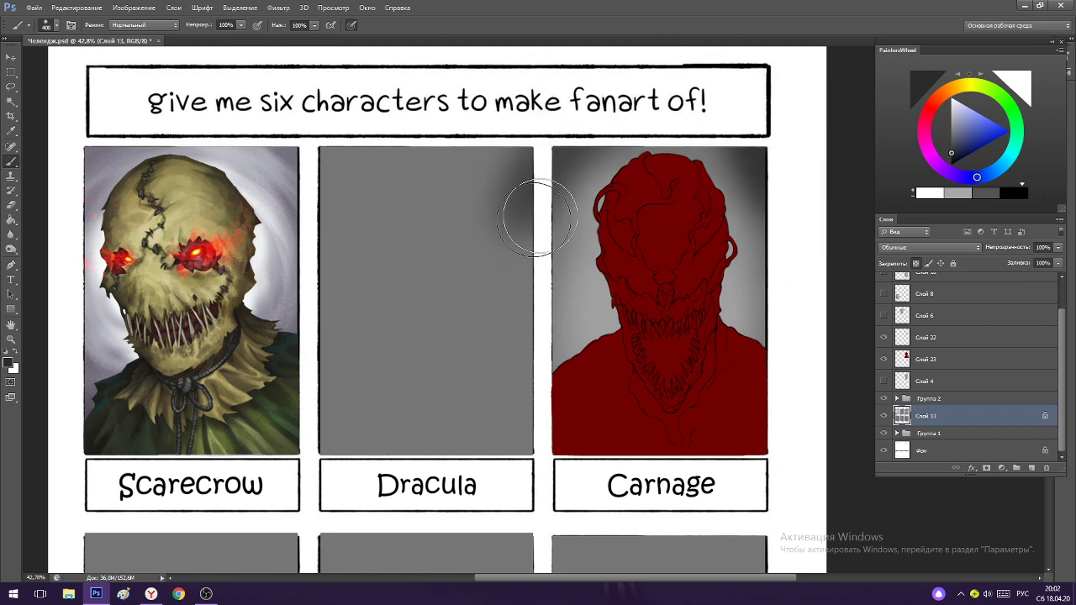
mouse_move(569, 142)
left_mouse_down()
mouse_move(523, 319)
mouse_move(543, 300)
mouse_move(586, 60)
left_mouse_up()
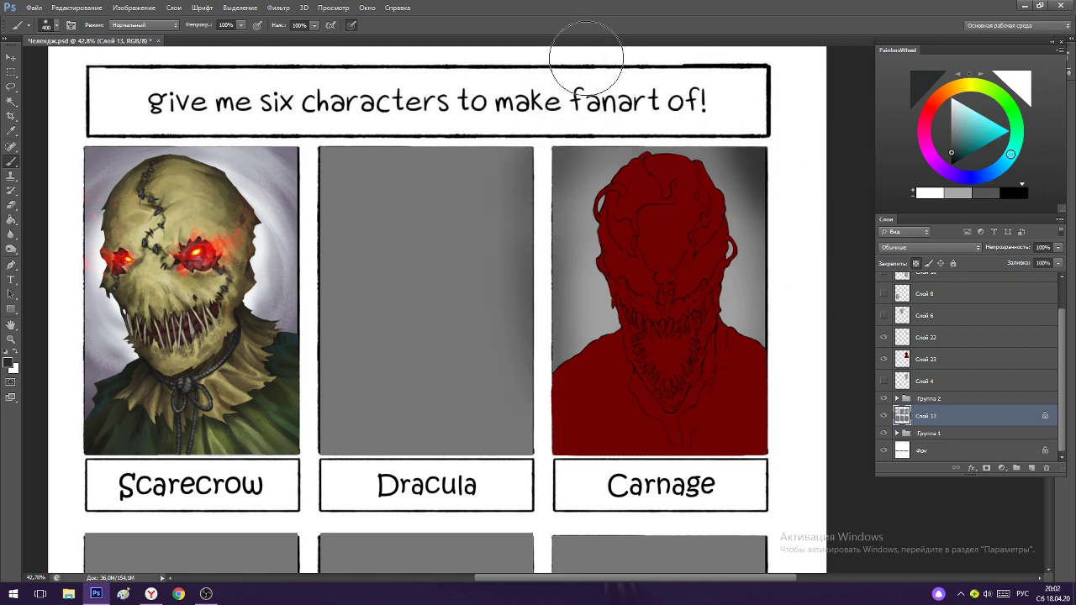
Reduce the brush to 175 px and soften the background left of Carnage with sampled mid grey.
left_click(568, 324, "alt")
key("bracketleft")
key("bracketleft")
key("bracketleft")
key("bracketleft")
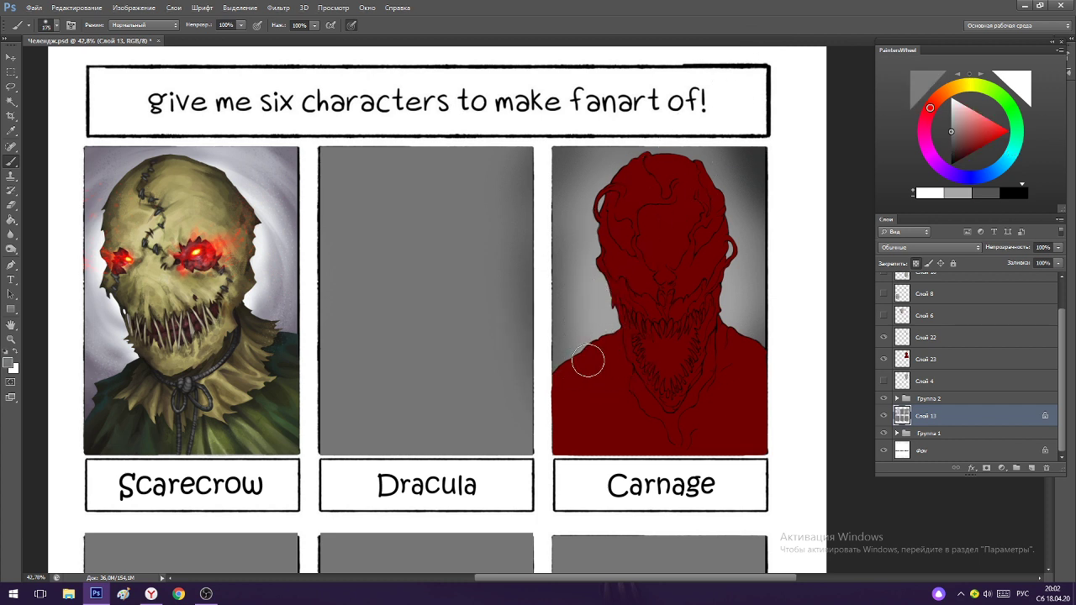
right_click(609, 237)
left_click(669, 49)
Blend the background's upper corners around Carnage's head, alternating between dark and mid greys sampled from it.
left_click(732, 166, "alt")
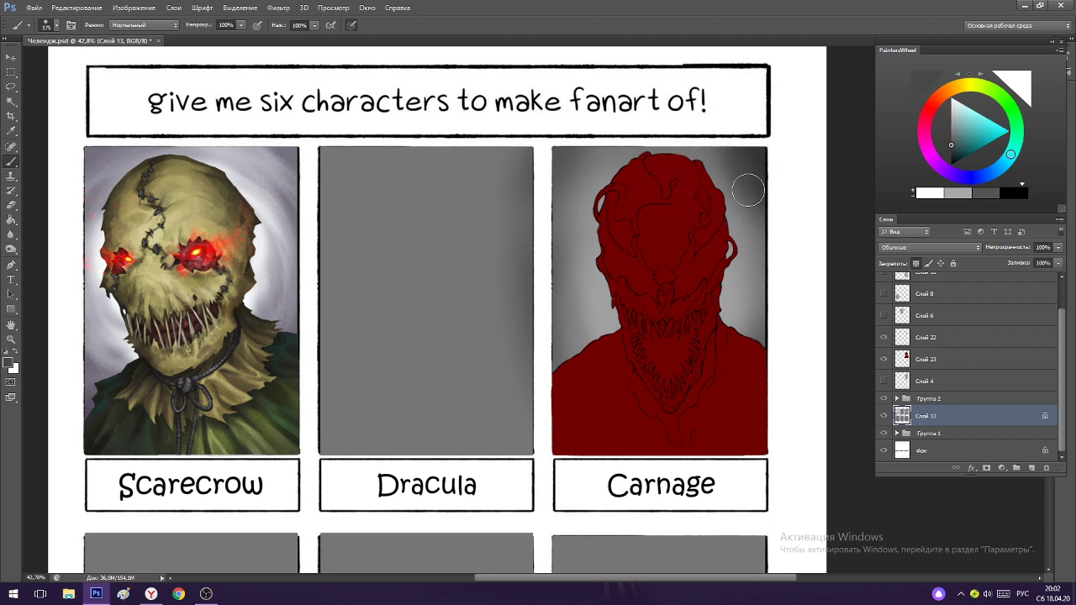
left_click(729, 175, "alt")
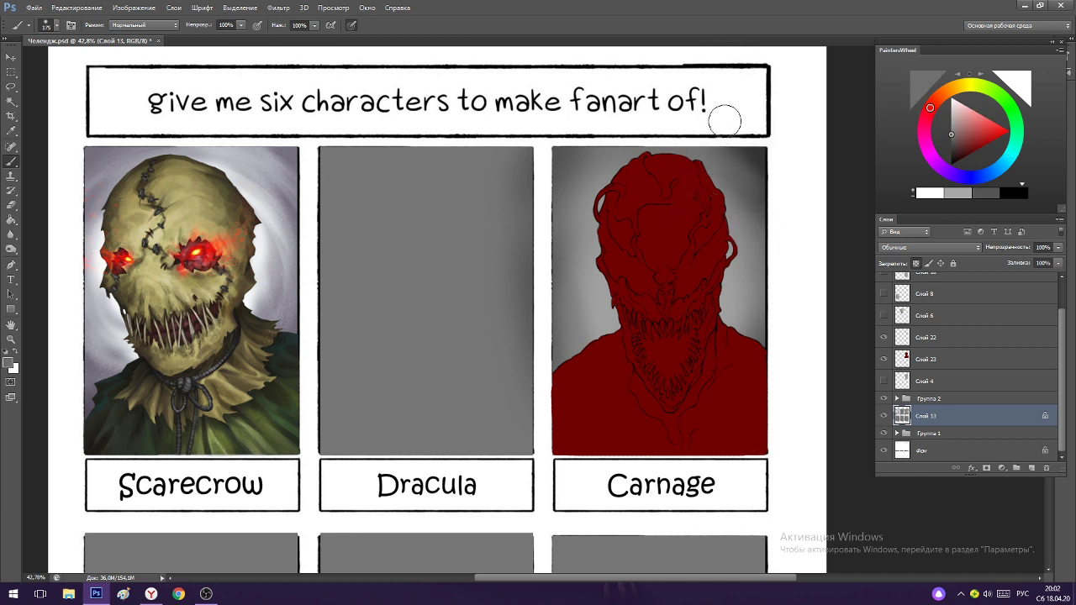
left_click(763, 170, "alt")
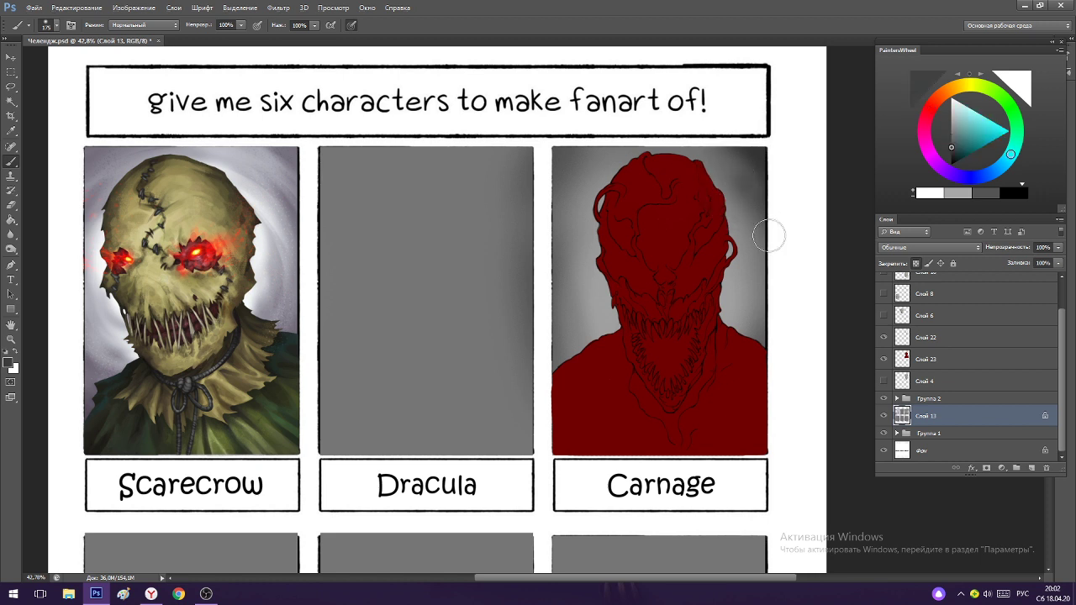
left_click(739, 204, "alt")
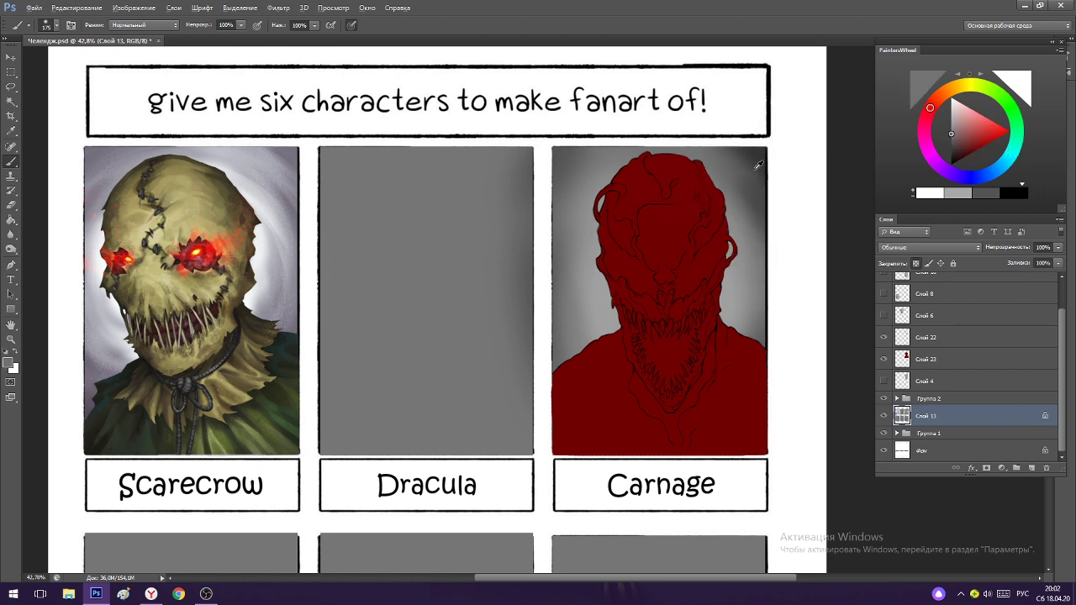
left_click(756, 168, "alt")
mouse_move(610, 151)
left_mouse_down()
mouse_move(589, 166)
mouse_move(570, 222)
left_mouse_up()
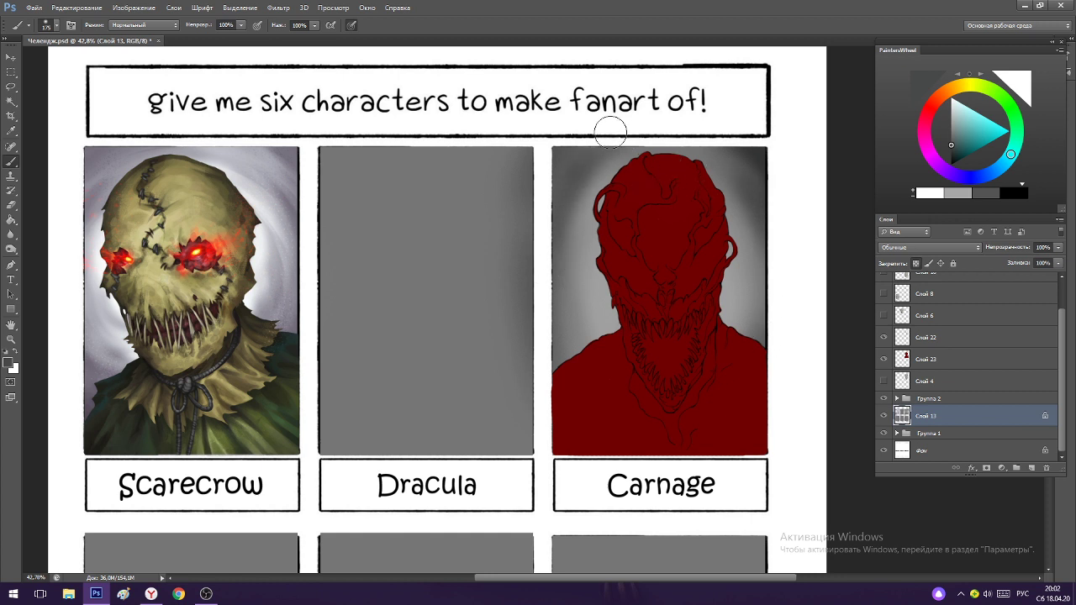
Smooth the background around Carnage's head and above his shoulders, blending dark and mid greys sampled from the panel.
left_click(757, 157, "alt")
mouse_move(573, 163)
left_mouse_down()
mouse_move(549, 187)
mouse_move(581, 143)
left_mouse_up()
left_click(602, 160, "alt")
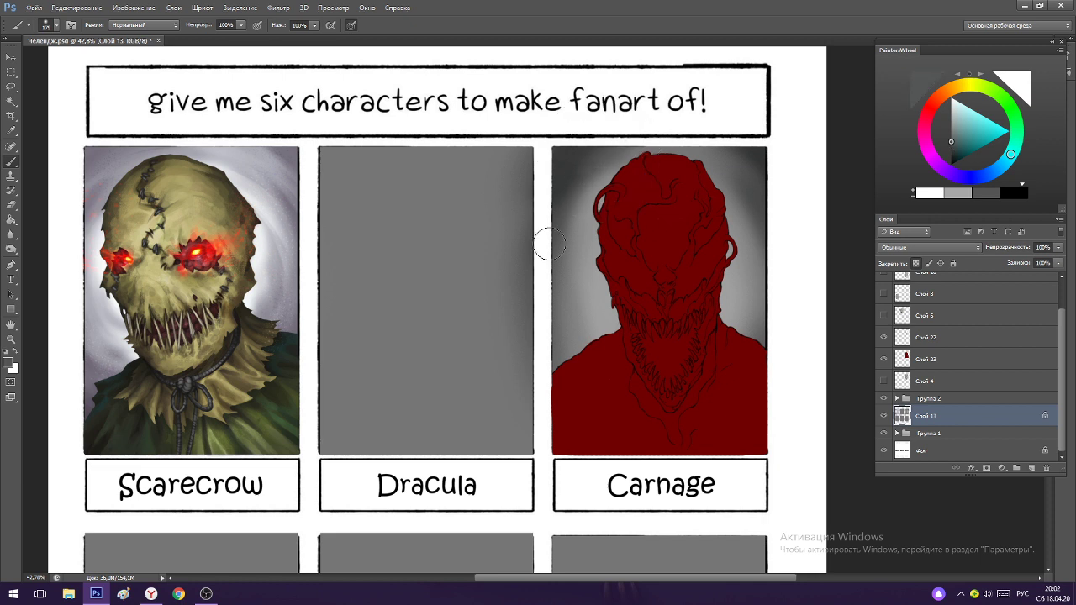
left_click(578, 320, "alt")
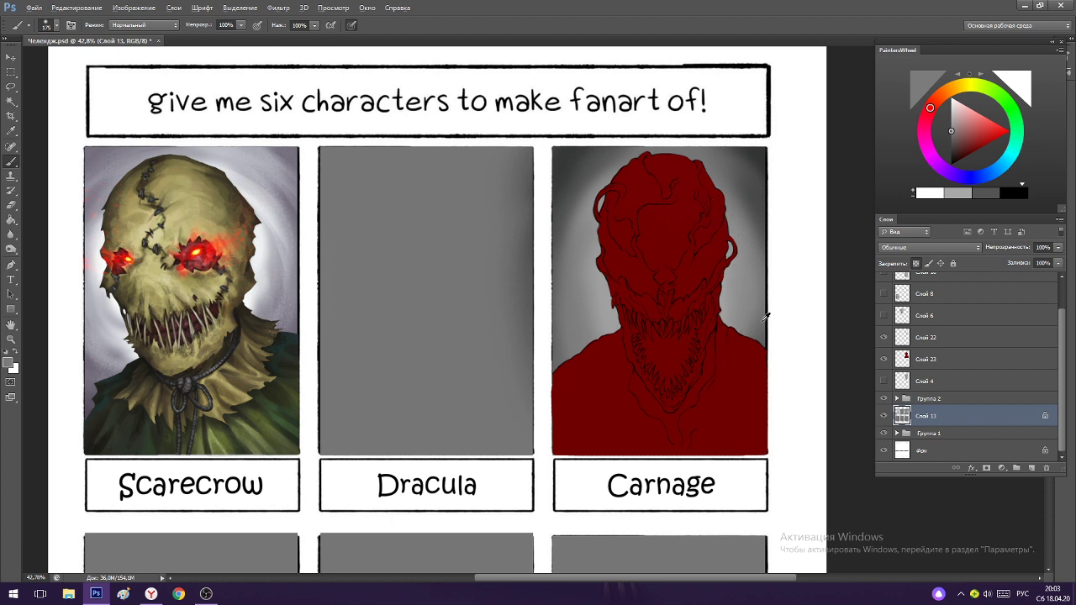
left_click(760, 151, "alt")
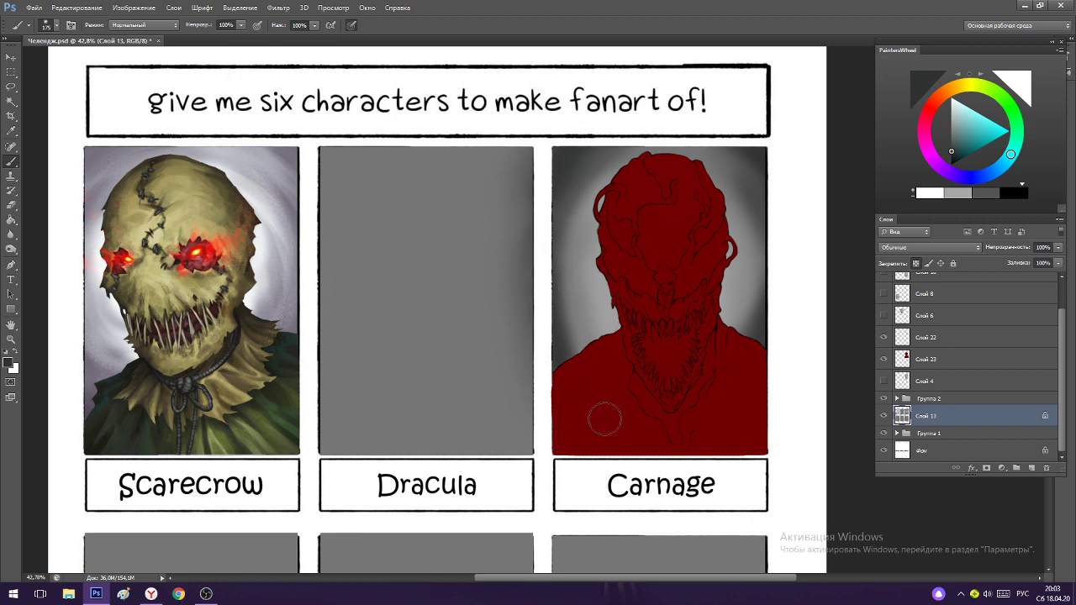
left_click(753, 178, "alt")
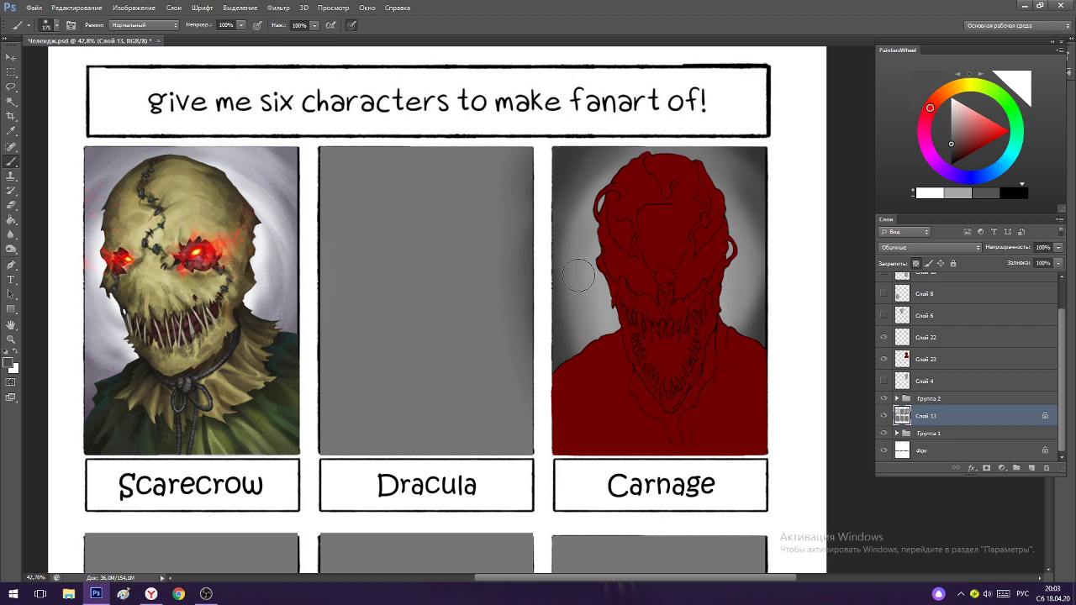
left_click_drag(575, 253, 604, 178)
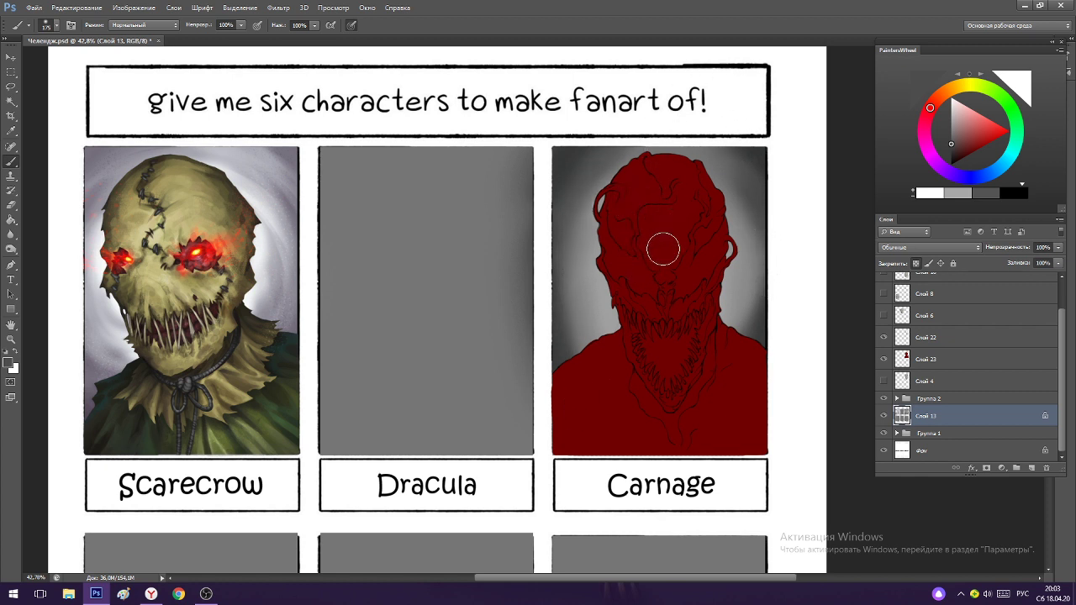
Draw a freehand Lasso selection around the entire Carnage panel on the grey background layer.
key("l")
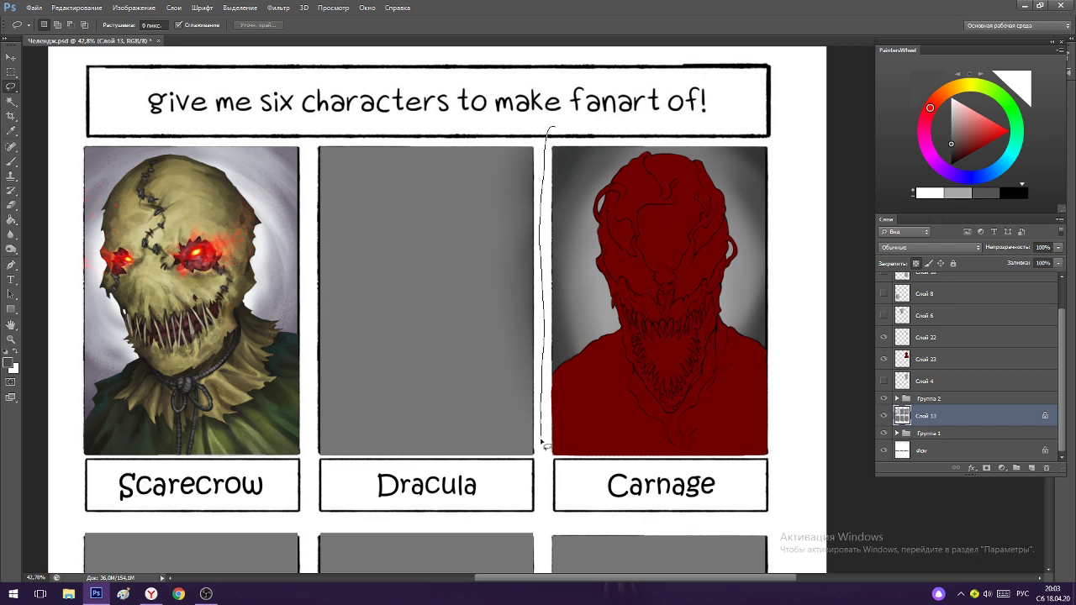
left_click_drag(588, 488, 769, 487)
mouse_move(799, 235)
left_mouse_down()
mouse_move(793, 143)
mouse_move(739, 115)
left_mouse_up()
scroll(691, 221, "down", 3)
scroll(690, 221, "up", 4)
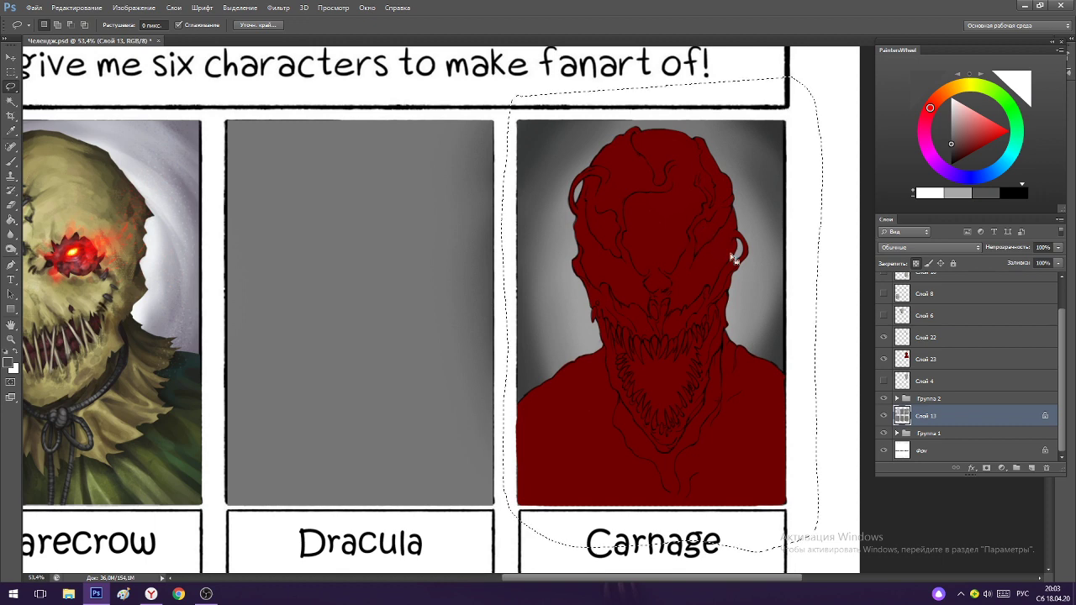
Apply Brightness/Contrast to the selected Carnage background with brightness 26 and contrast -20.
left_click(133, 8)
mouse_move(210, 36)
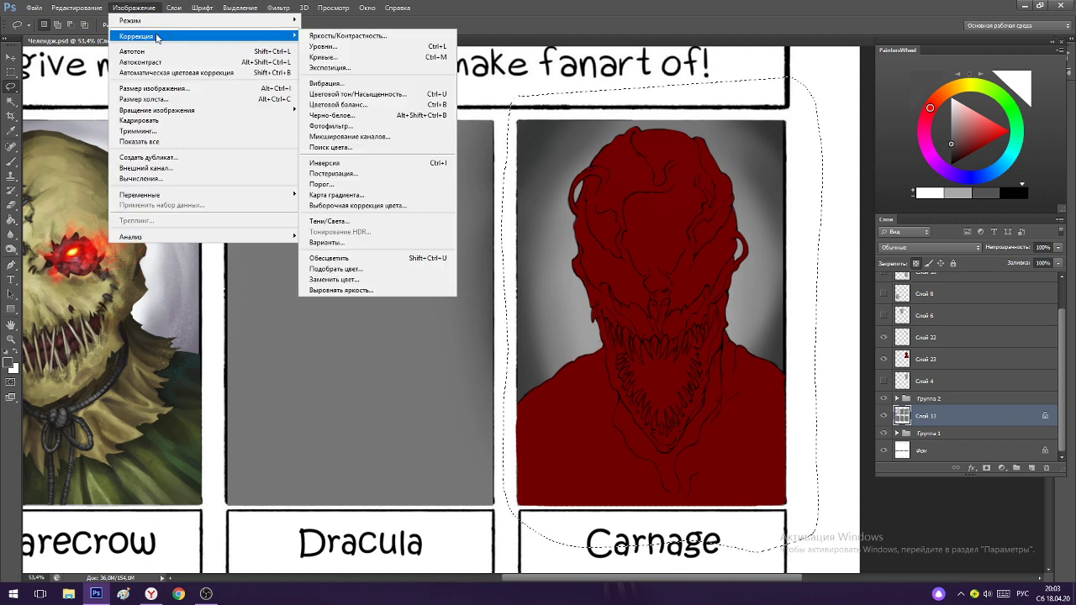
left_click(344, 36)
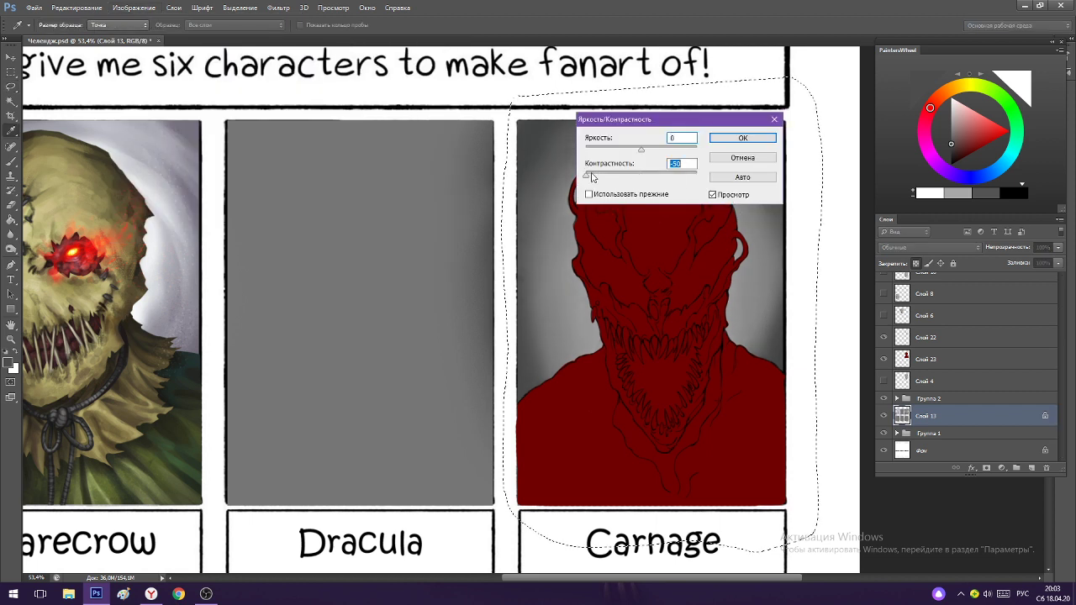
left_click_drag(591, 177, 652, 154)
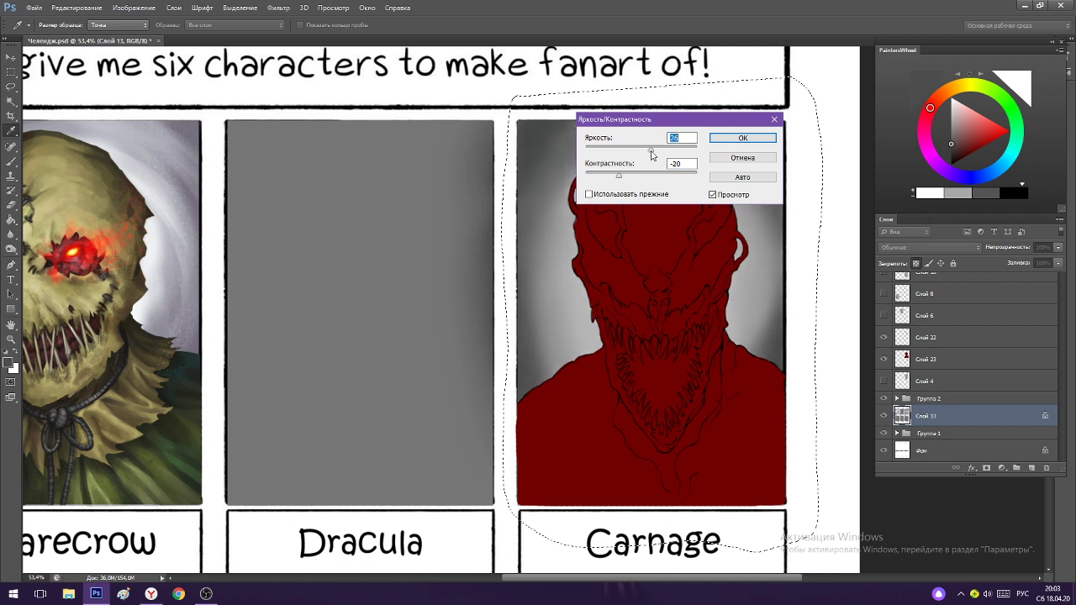
left_click(721, 141)
Apply Levels to the selected Carnage background, setting midtones to 0.81 and raising the output black level.
left_click(133, 7)
mouse_move(252, 36)
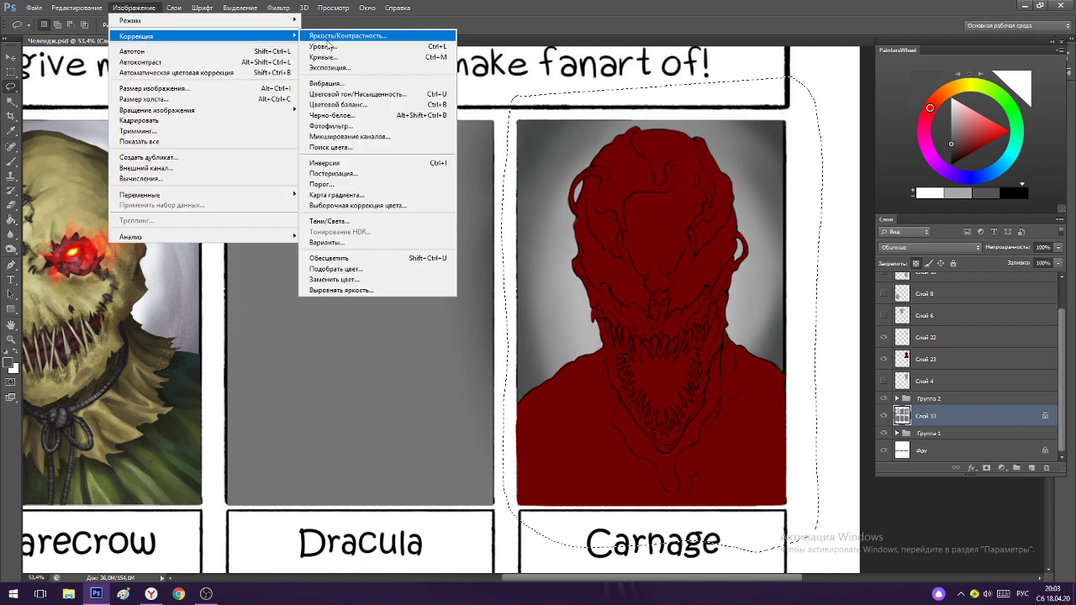
left_click(323, 46)
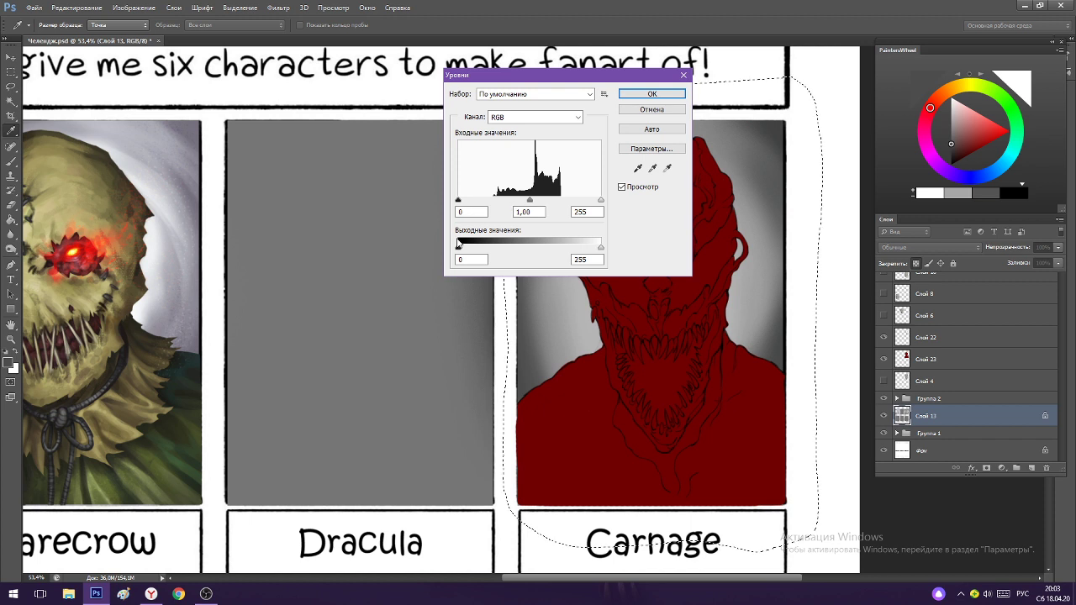
left_click_drag(468, 249, 479, 250)
left_click_drag(553, 76, 316, 88)
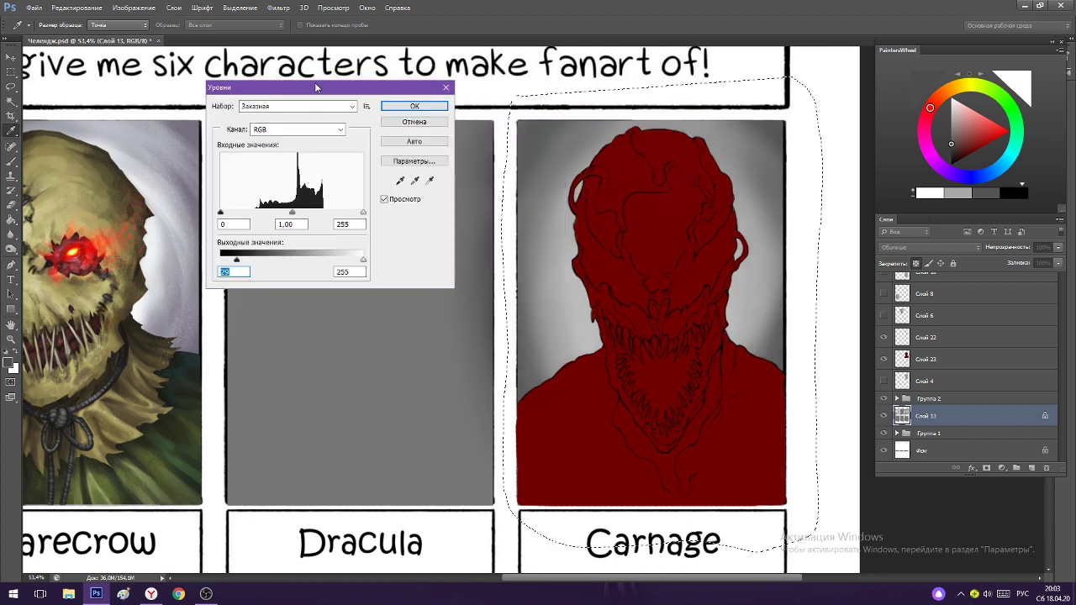
left_click_drag(293, 212, 302, 212)
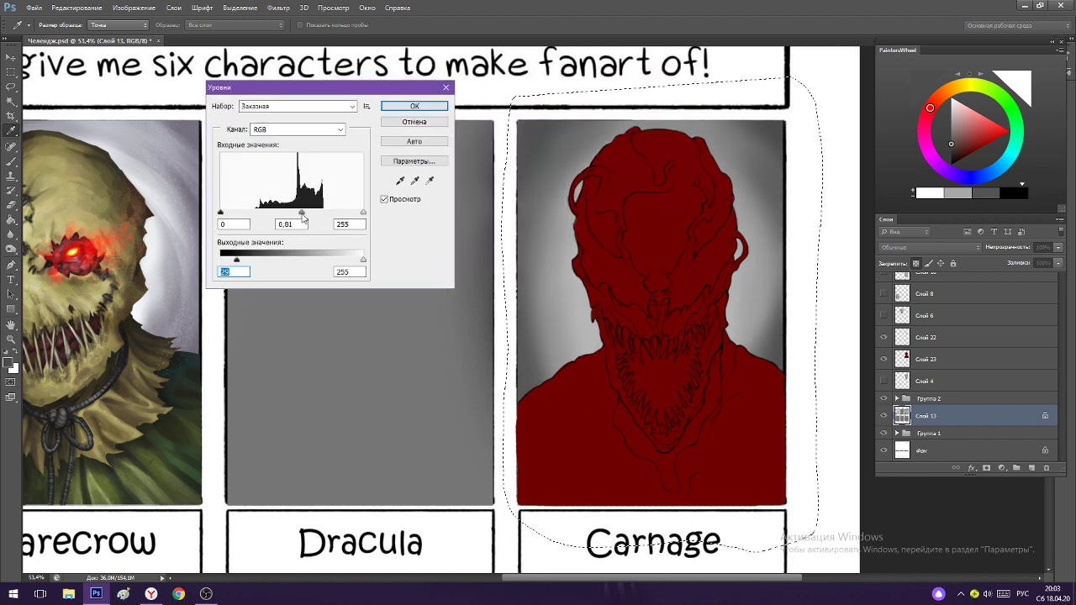
left_click_drag(236, 259, 247, 265)
left_click(414, 105)
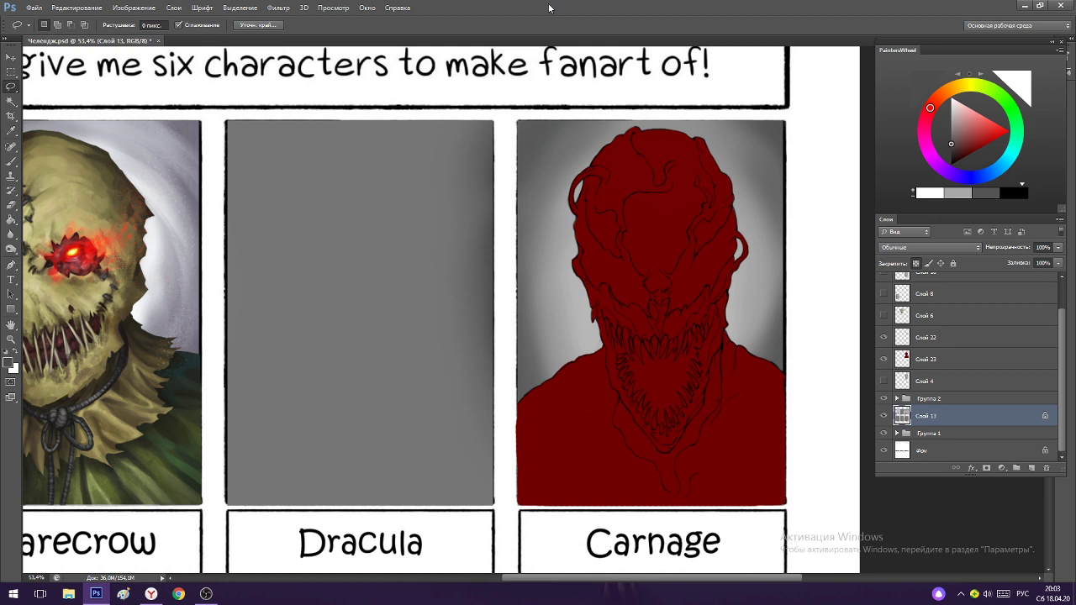
On layer Слой 23, choose the soft 75 px brush and pick a lighter, muted red based on Carnage's sampled dark red.
key("b")
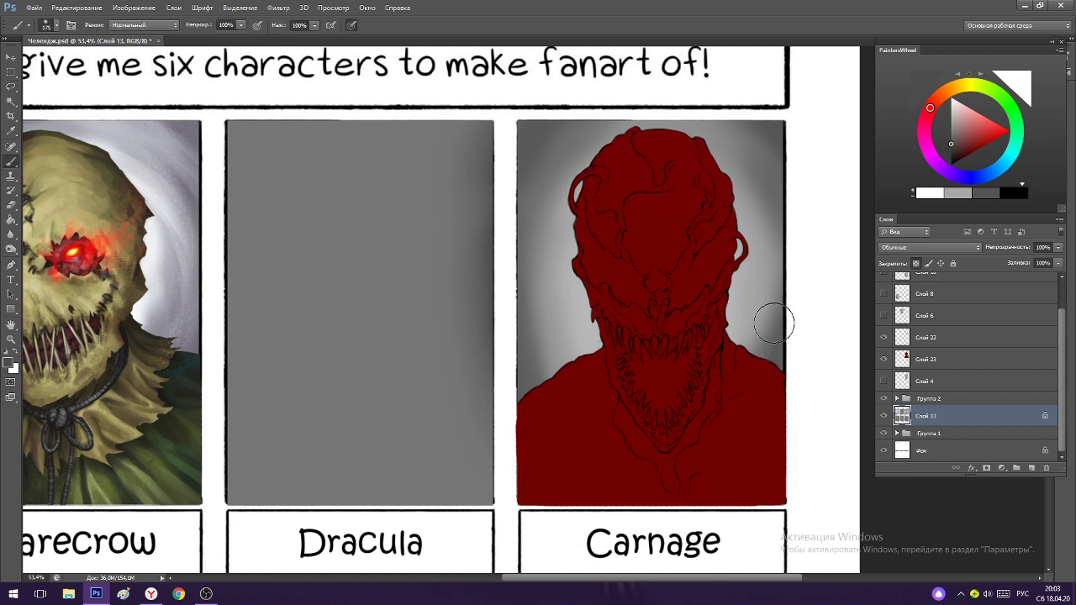
left_click(924, 359)
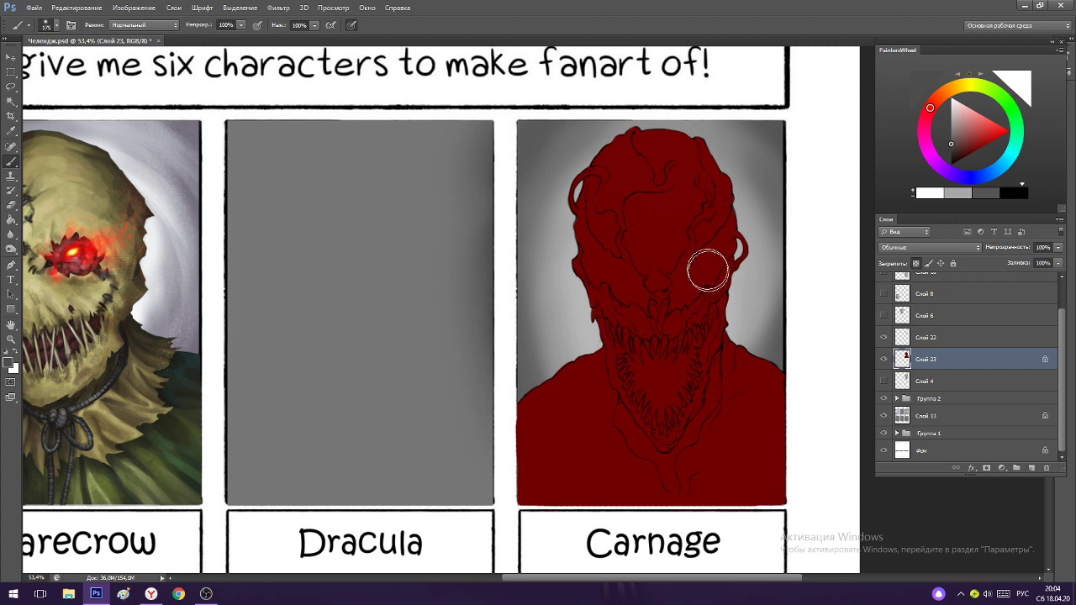
left_click(681, 202, "alt")
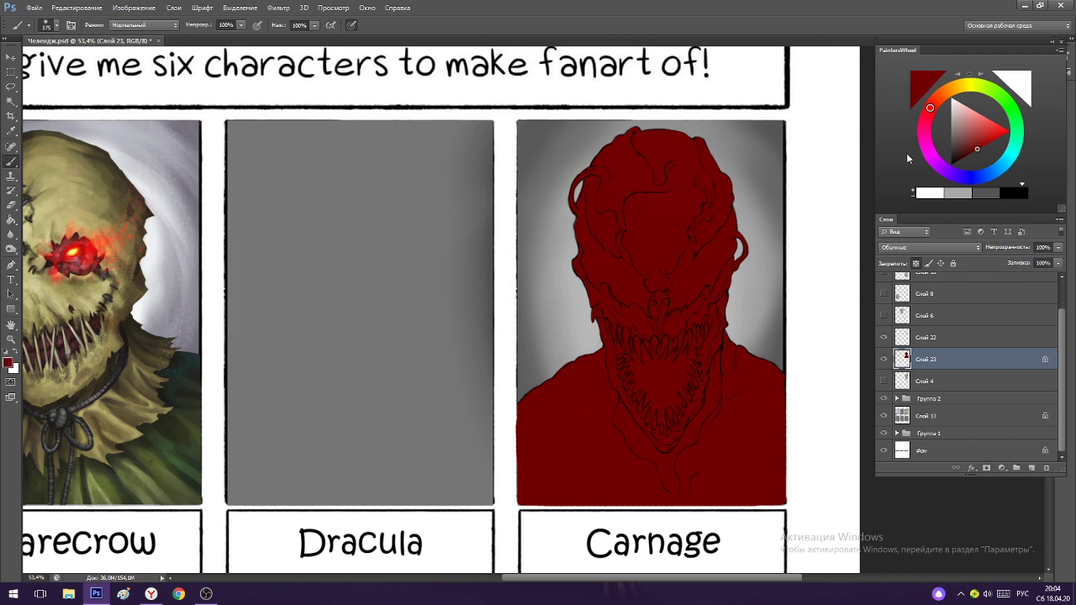
right_click(677, 274)
left_click(736, 367)
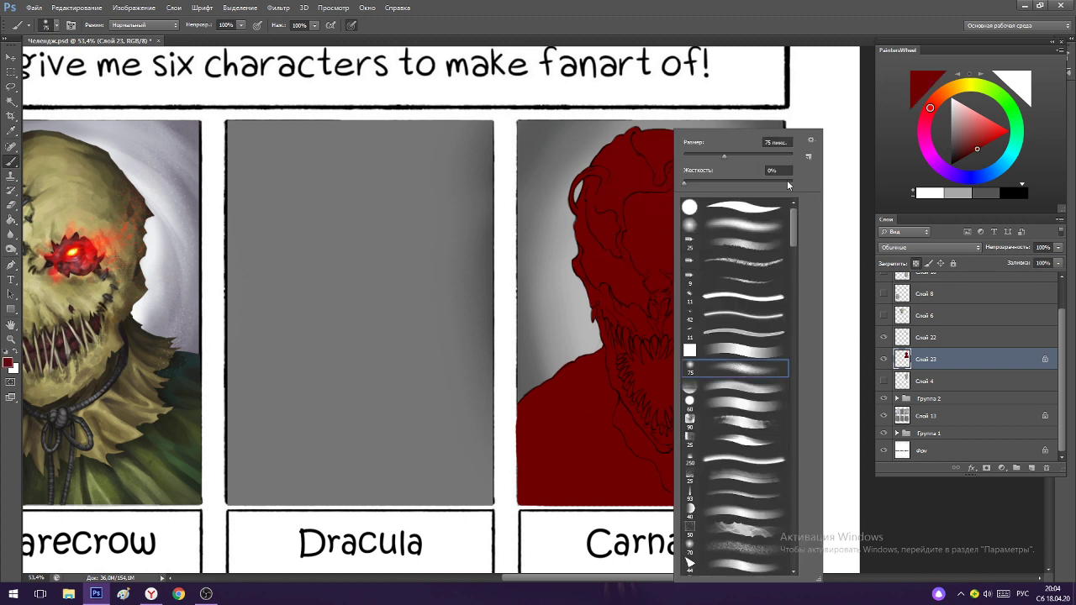
left_click(973, 143)
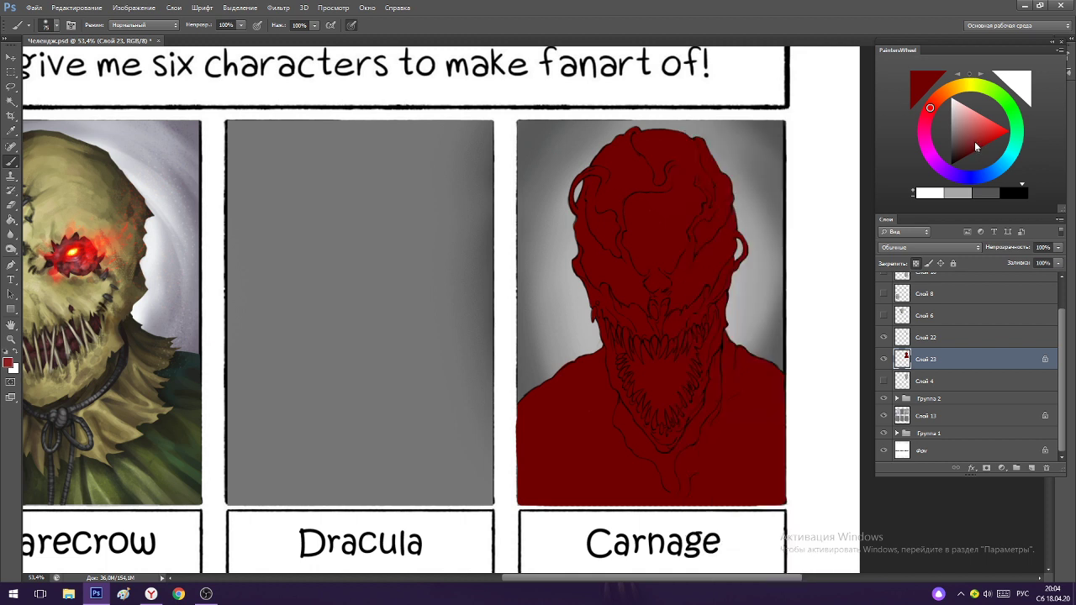
left_click(971, 138)
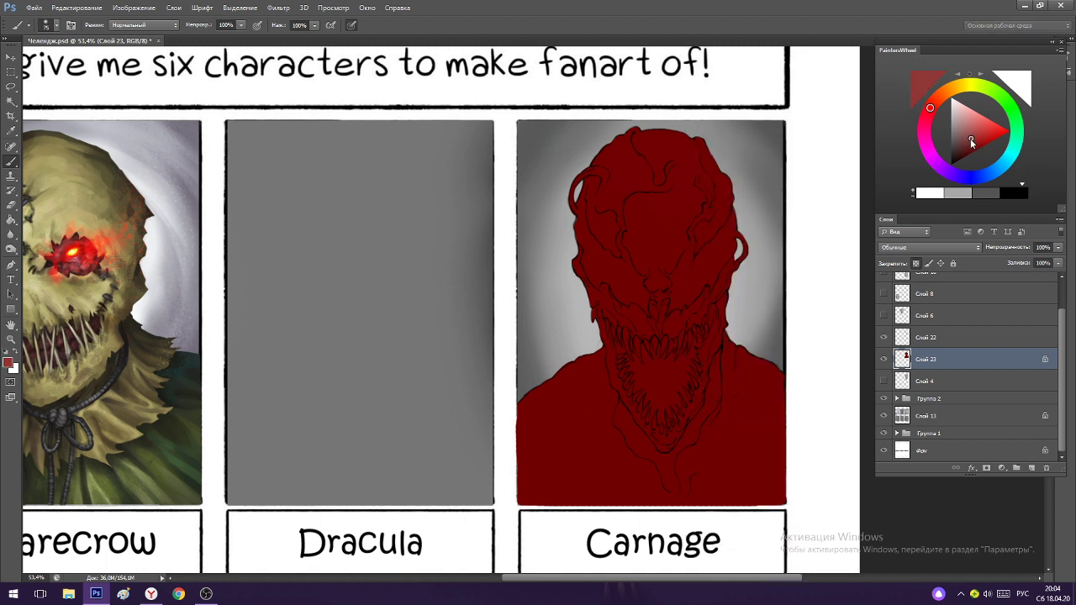
Set the brush to 162 px at 50% opacity and paint a soft lighter red over Carnage's forehead and mid-face.
right_click(721, 124)
left_click(780, 154)
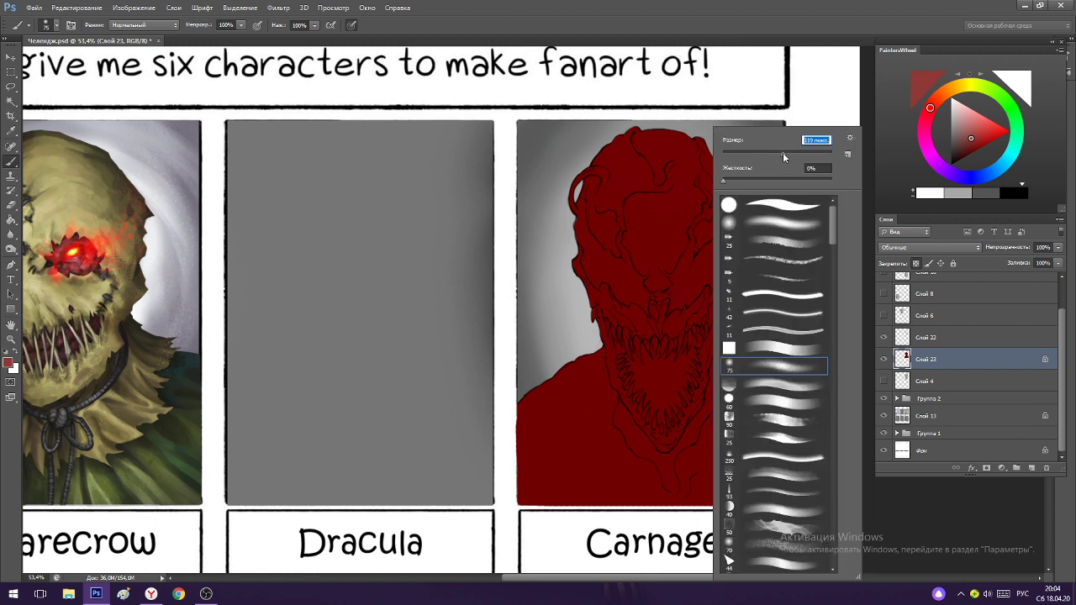
left_click(773, 50)
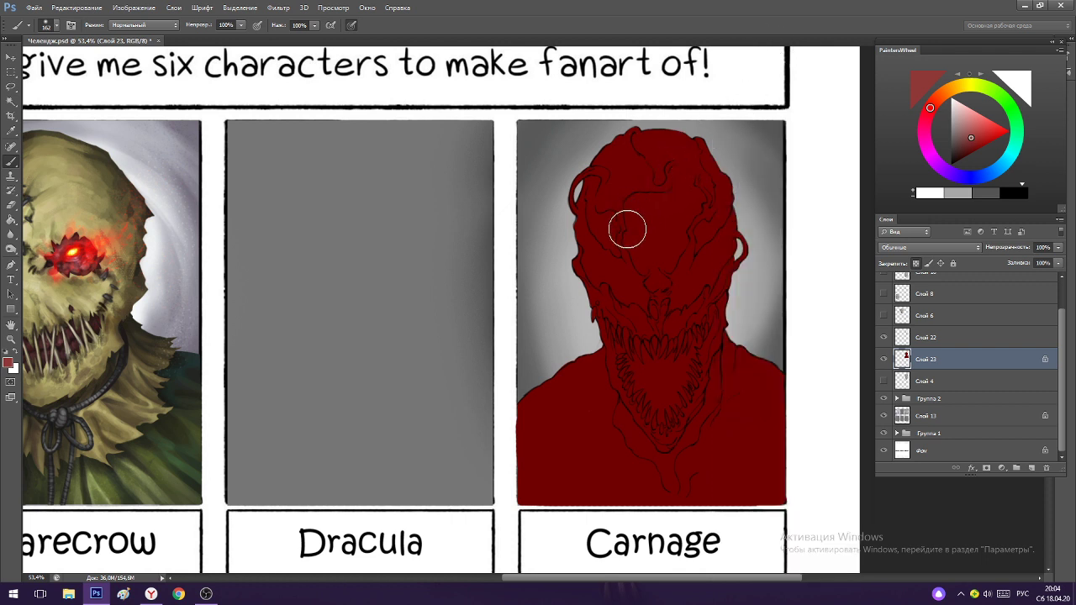
key("5")
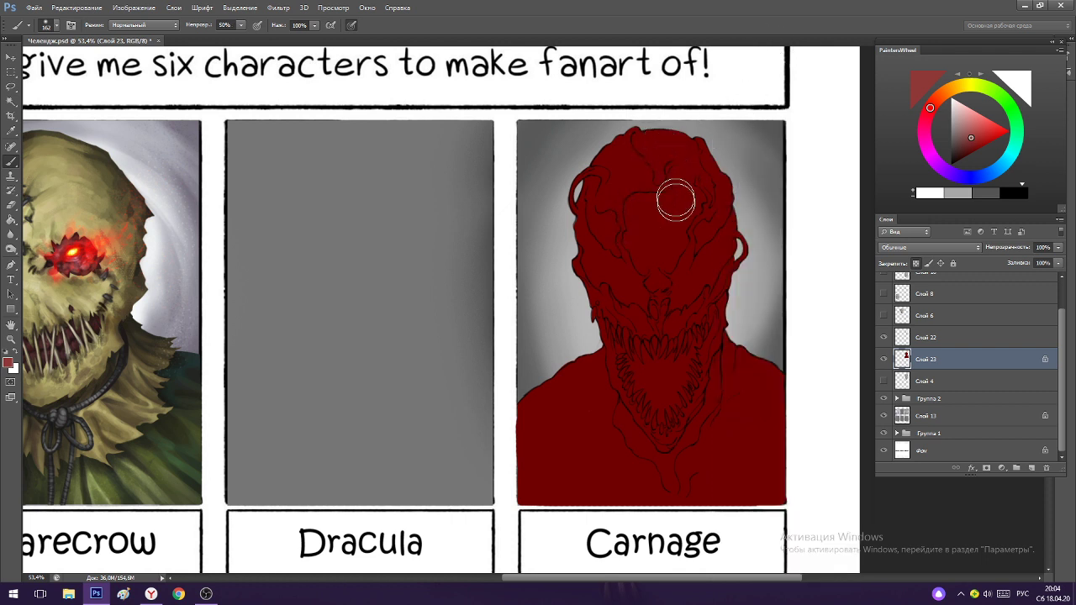
mouse_move(650, 265)
left_mouse_down()
mouse_move(644, 175)
mouse_move(660, 181)
mouse_move(655, 267)
mouse_move(631, 215)
mouse_move(670, 211)
mouse_move(654, 277)
mouse_move(639, 222)
mouse_move(682, 175)
mouse_move(611, 202)
mouse_move(691, 210)
mouse_move(609, 228)
mouse_move(640, 262)
mouse_move(694, 259)
left_mouse_up()
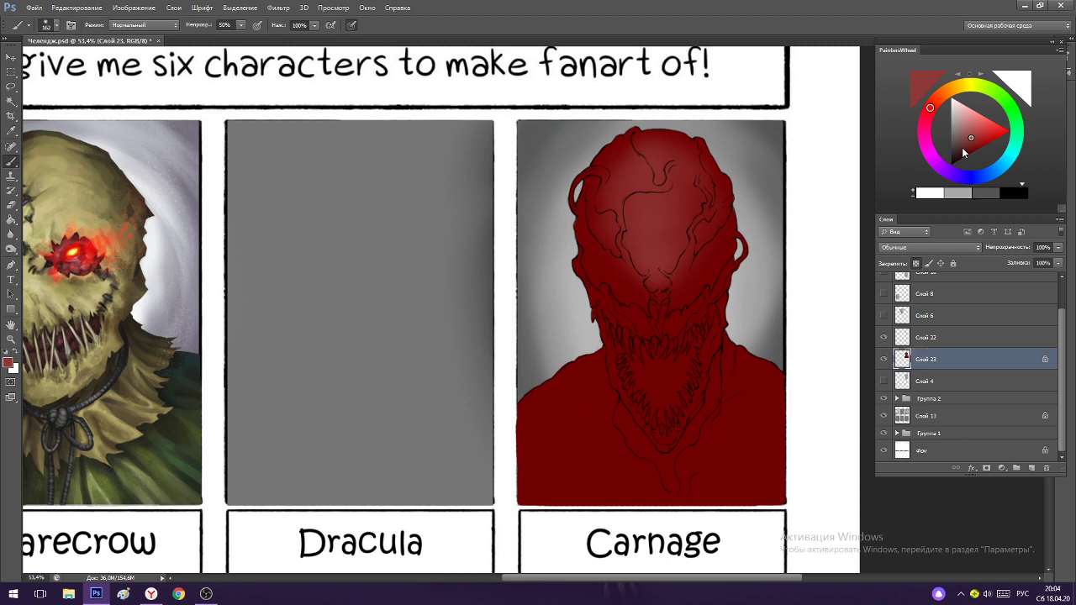
Pick progressively darker reds and softly shade the edges of Carnage's head and the lower part of his torso.
left_click(964, 152)
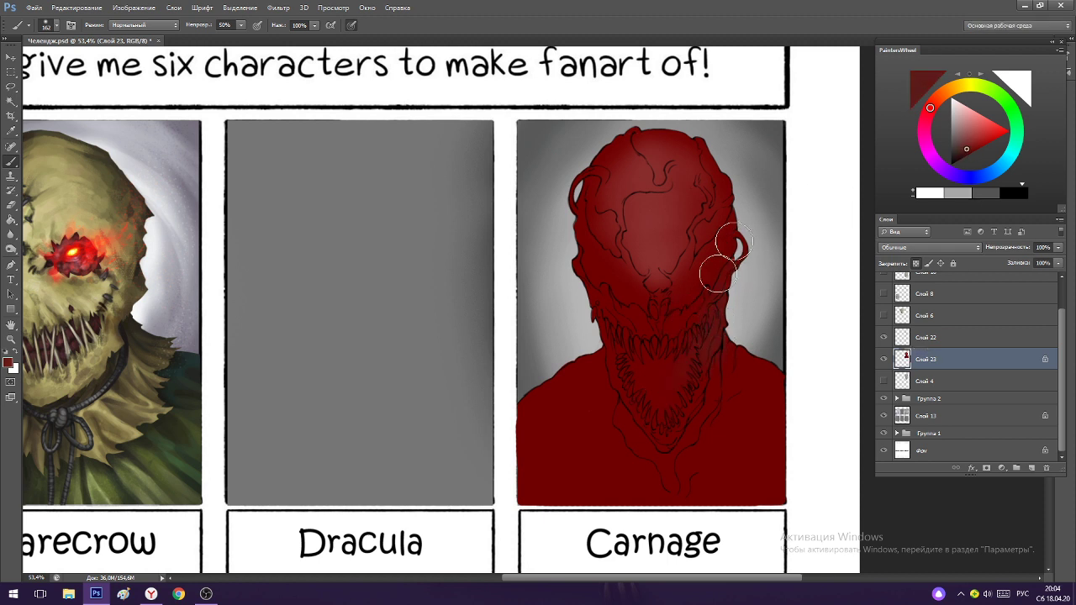
left_click(961, 158)
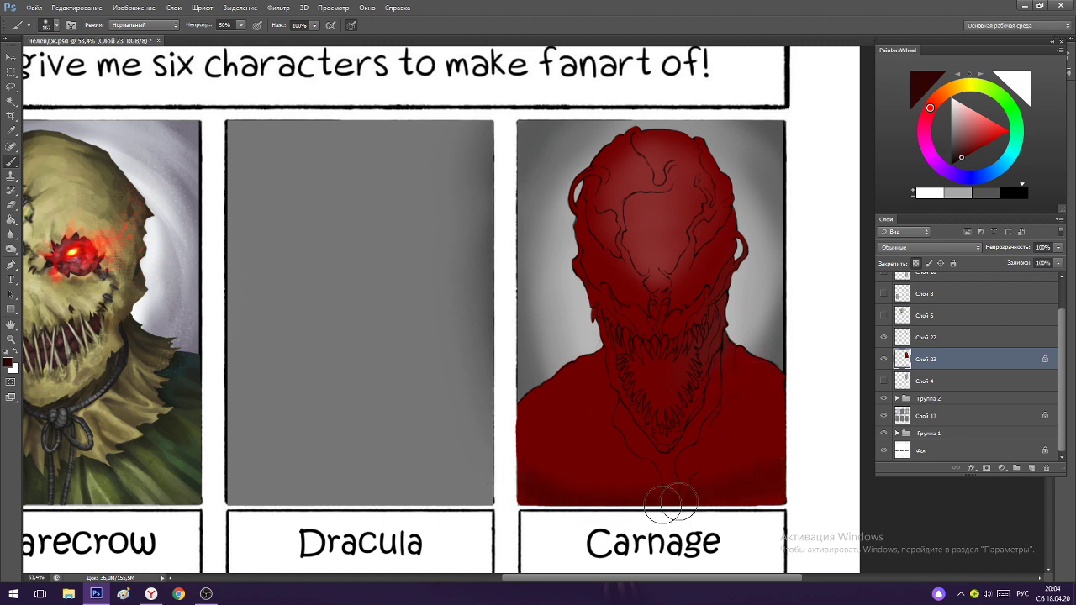
left_click(764, 484, "alt")
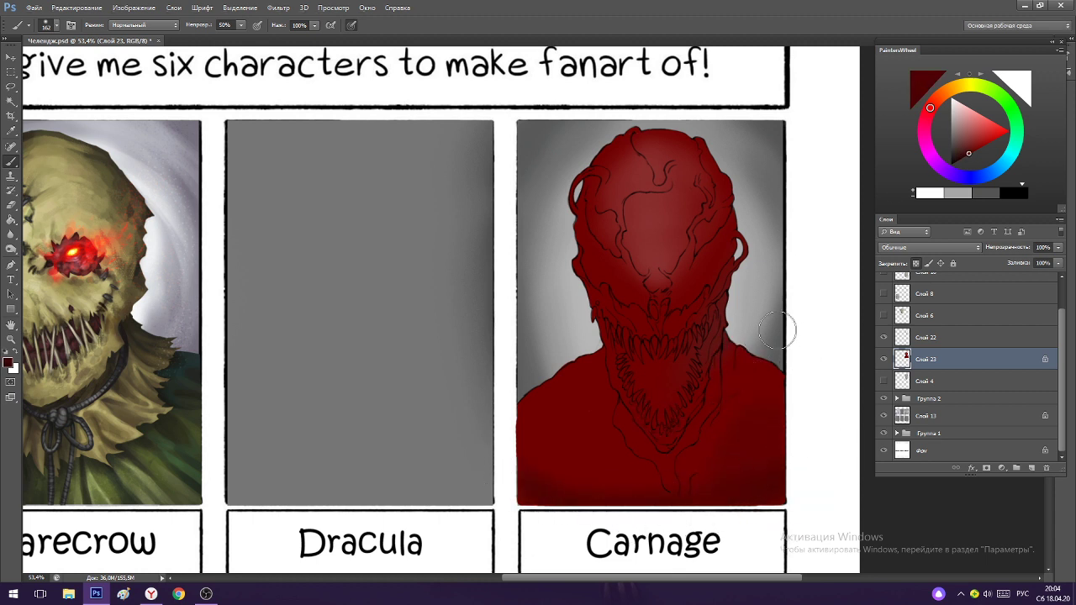
Sample the forehead red, pick a slightly brighter shade, and strengthen the soft highlight across Carnage's forehead.
left_click(664, 232, "alt")
left_click(976, 135)
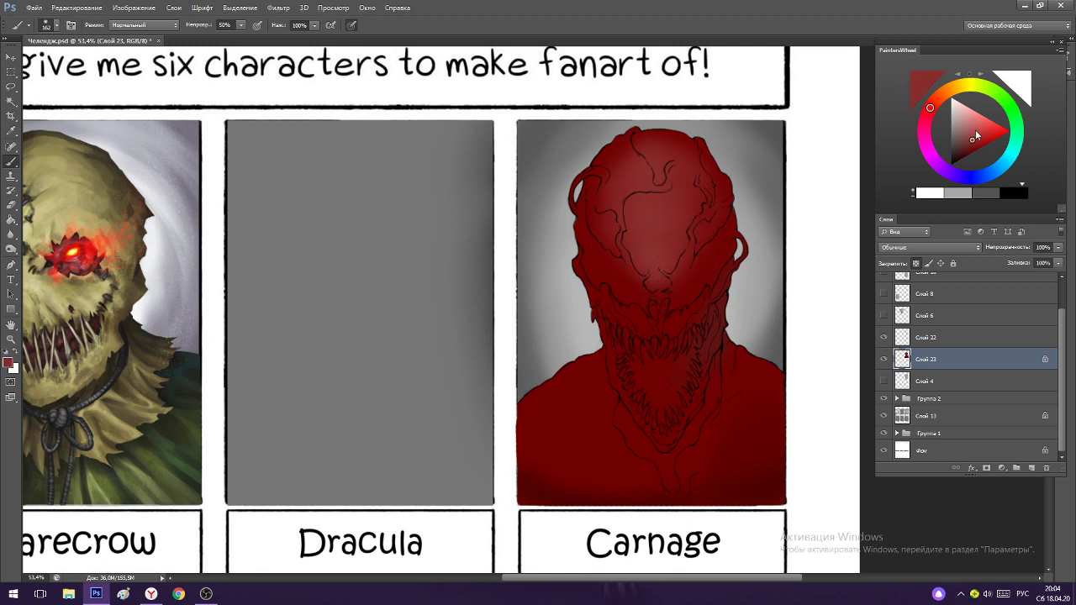
mouse_move(636, 248)
left_mouse_down()
mouse_move(631, 276)
mouse_move(645, 257)
mouse_move(628, 222)
mouse_move(689, 203)
mouse_move(660, 169)
mouse_move(611, 174)
mouse_move(697, 196)
left_mouse_up()
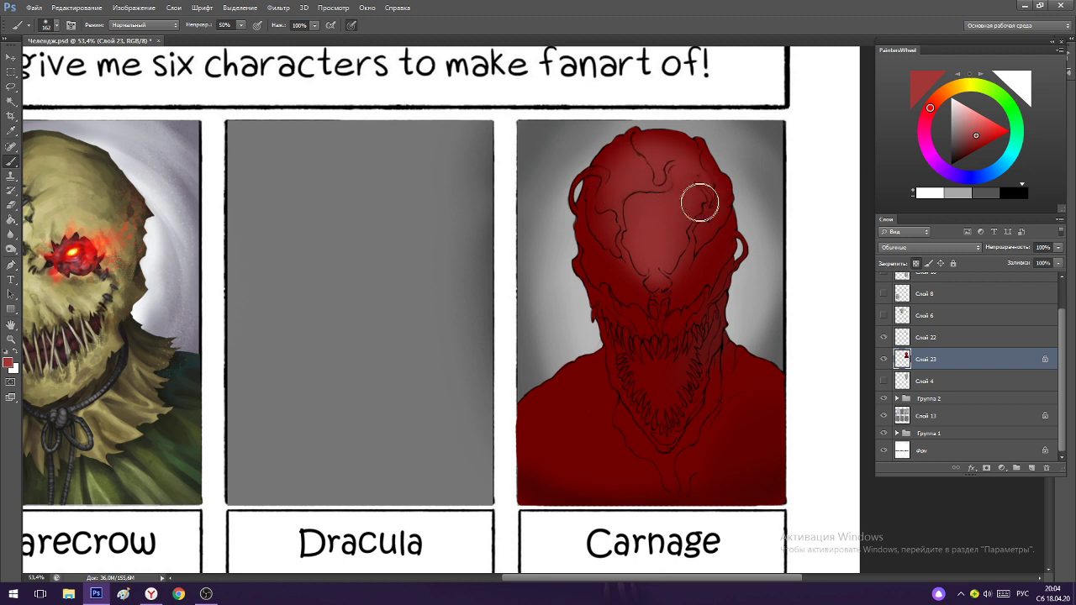
Shade Carnage's lower face with dark crimson and blend reds sampled from his forehead around the nose and upper jaw.
left_click(975, 151, "alt")
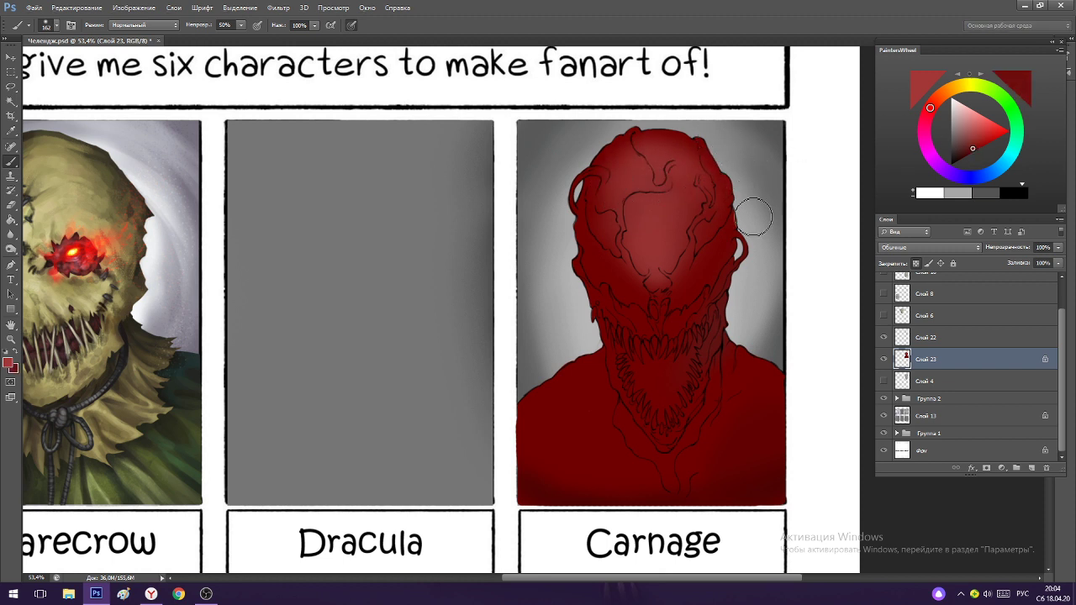
left_click(974, 150)
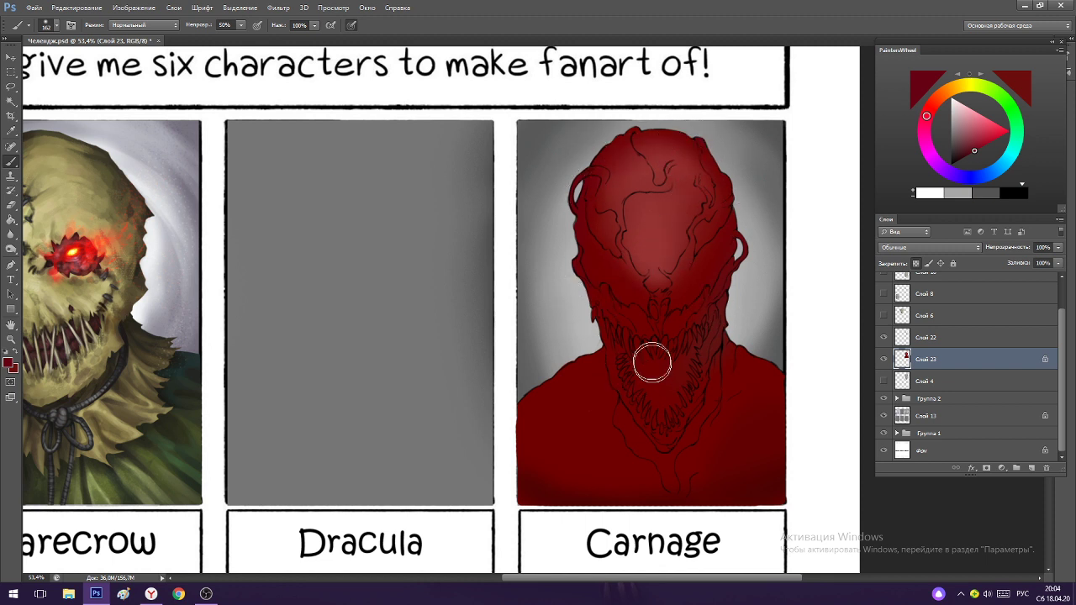
left_click(679, 212, "alt")
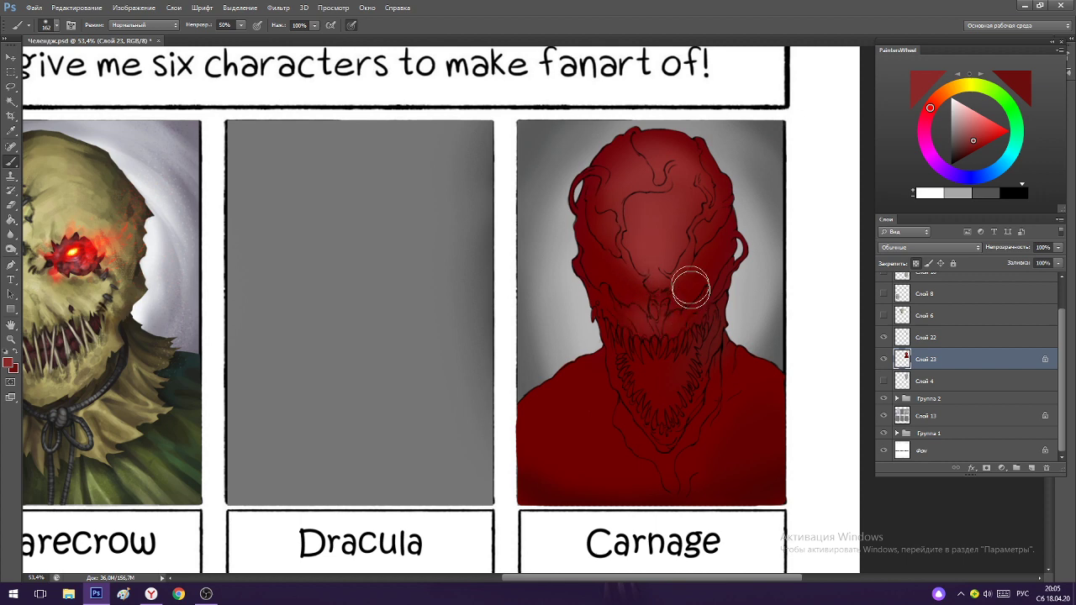
left_click(657, 250, "alt")
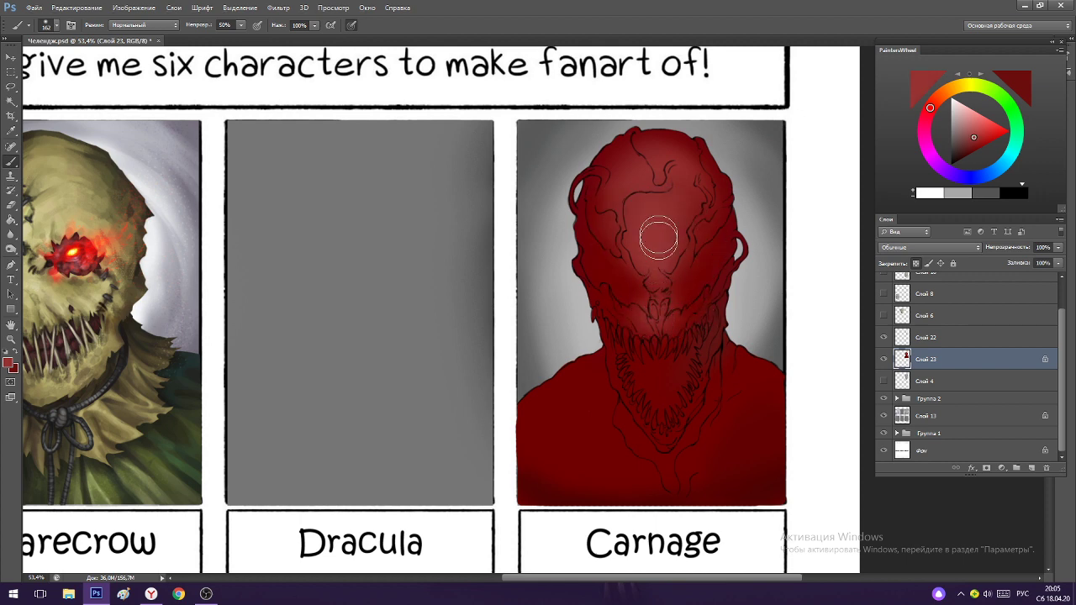
left_click_drag(700, 265, 752, 252)
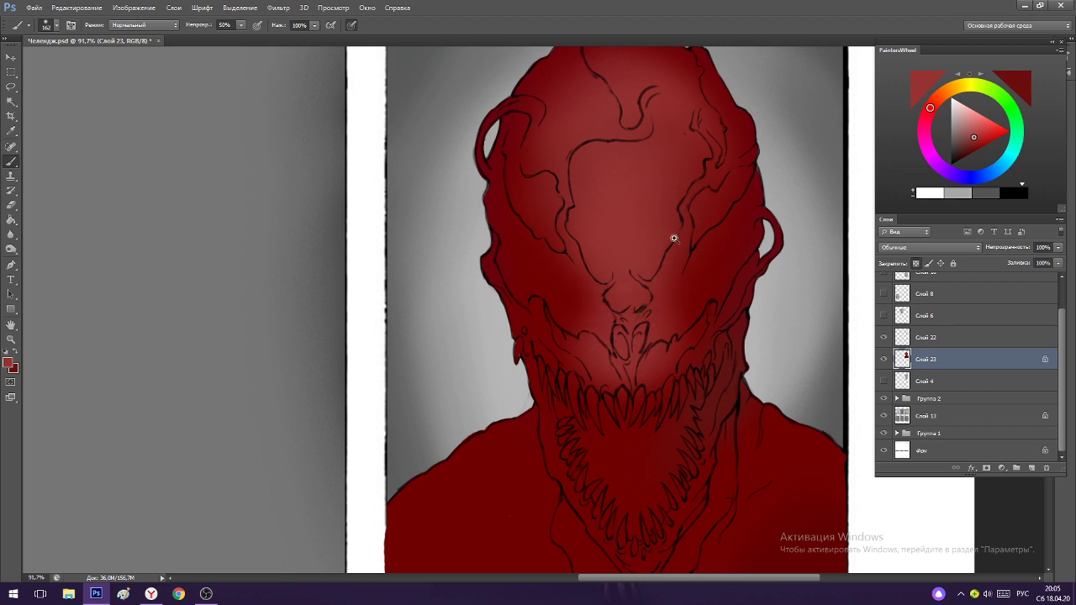
Sample the forehead red and a darker body red, and softly blend them over the top of Carnage's head and his shoulders.
scroll(685, 227, "down", 3)
scroll(661, 149, "up", 3)
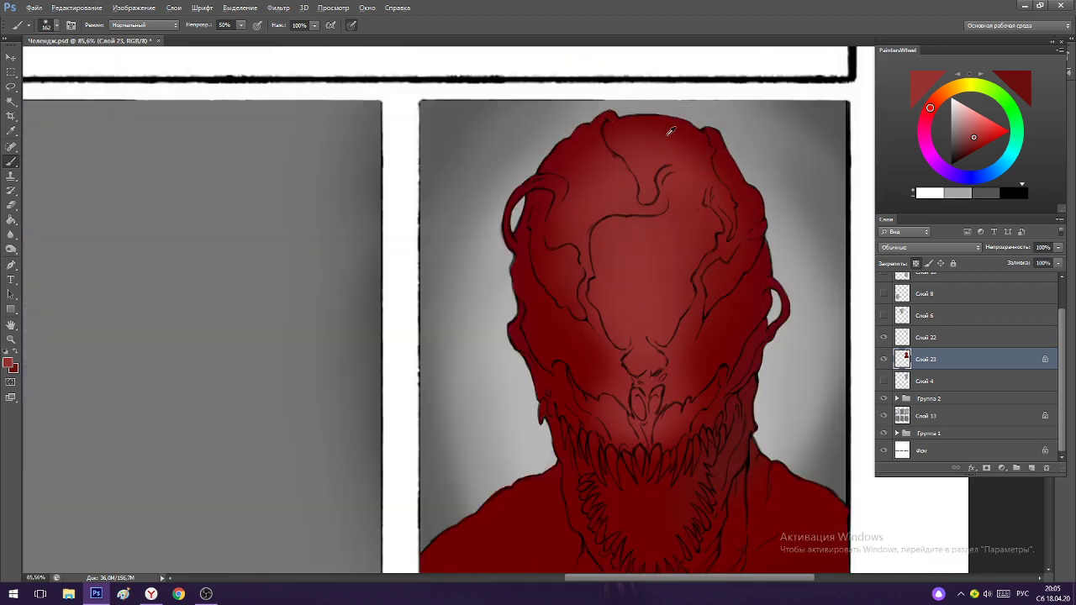
left_click(669, 133, "alt")
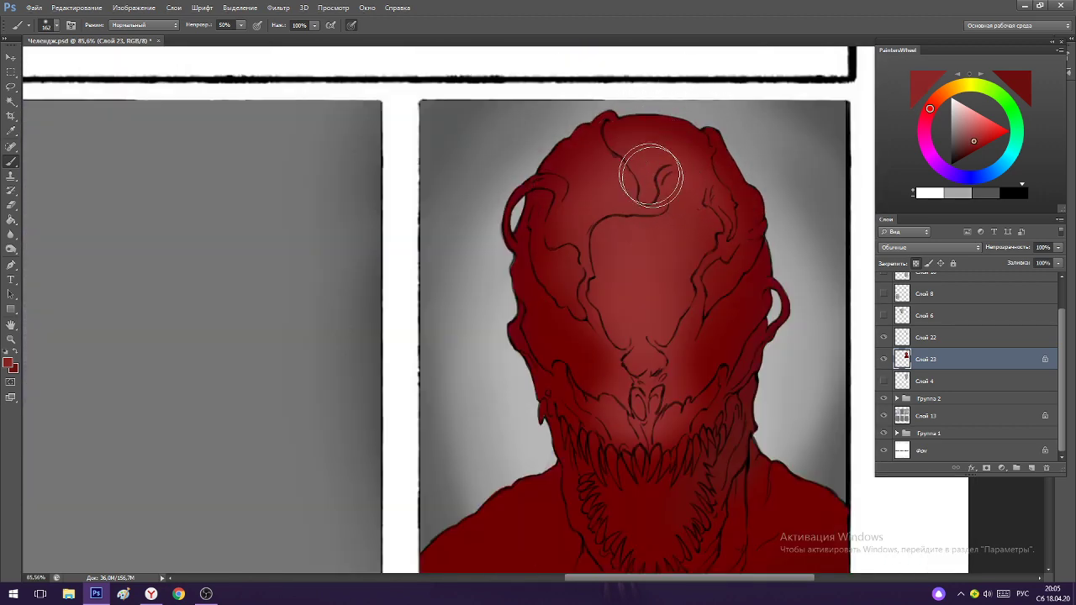
scroll(758, 301, "down", 4)
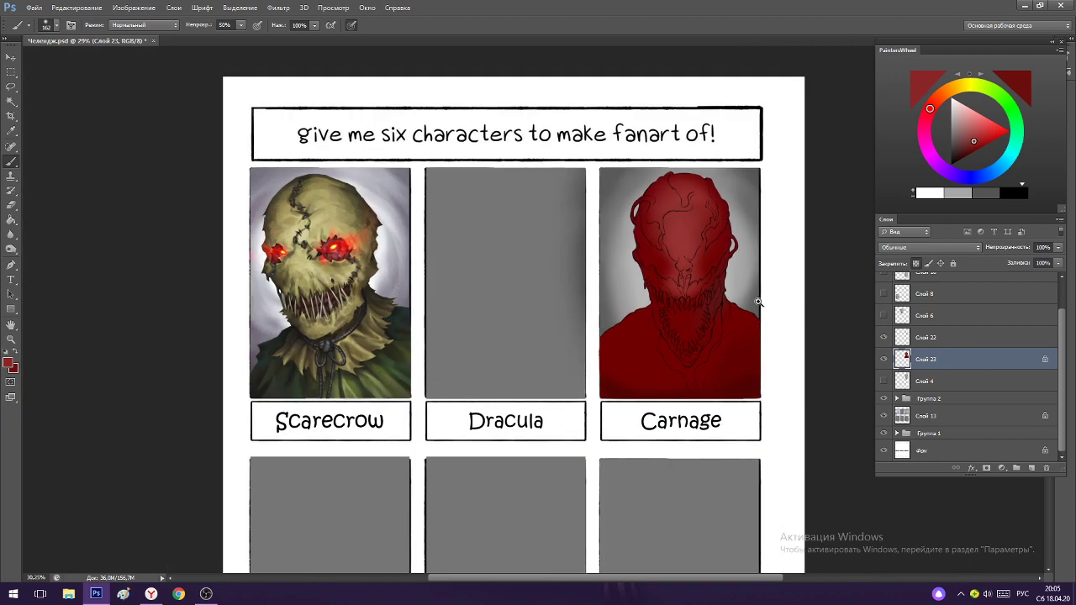
scroll(698, 353, "up", 3)
left_click(502, 423, "alt")
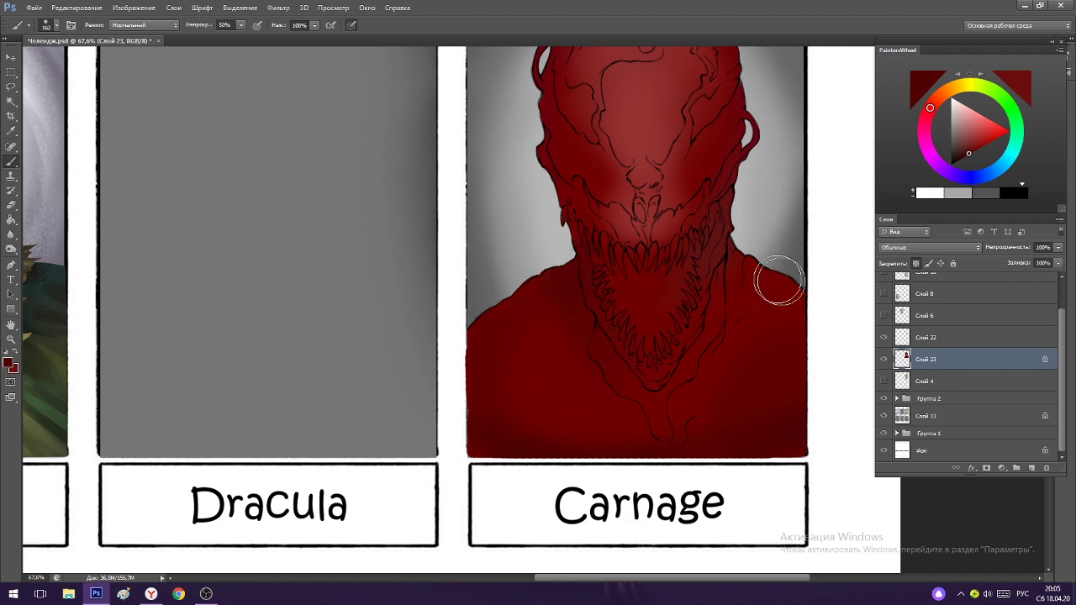
scroll(671, 194, "down", 1)
scroll(671, 195, "down", 2)
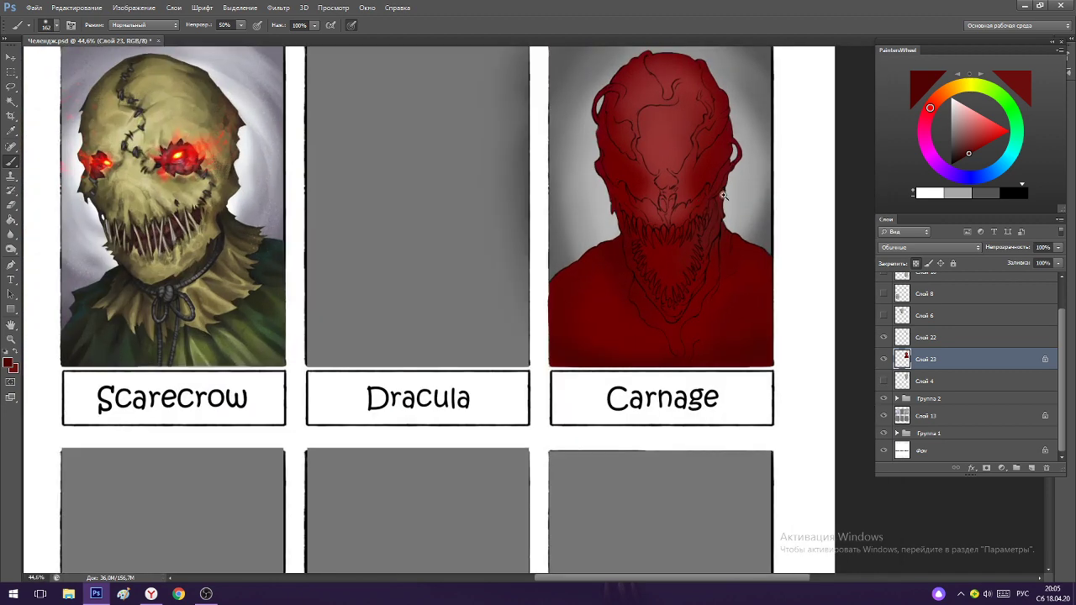
scroll(742, 278, "down", 2)
scroll(713, 279, "up", 3)
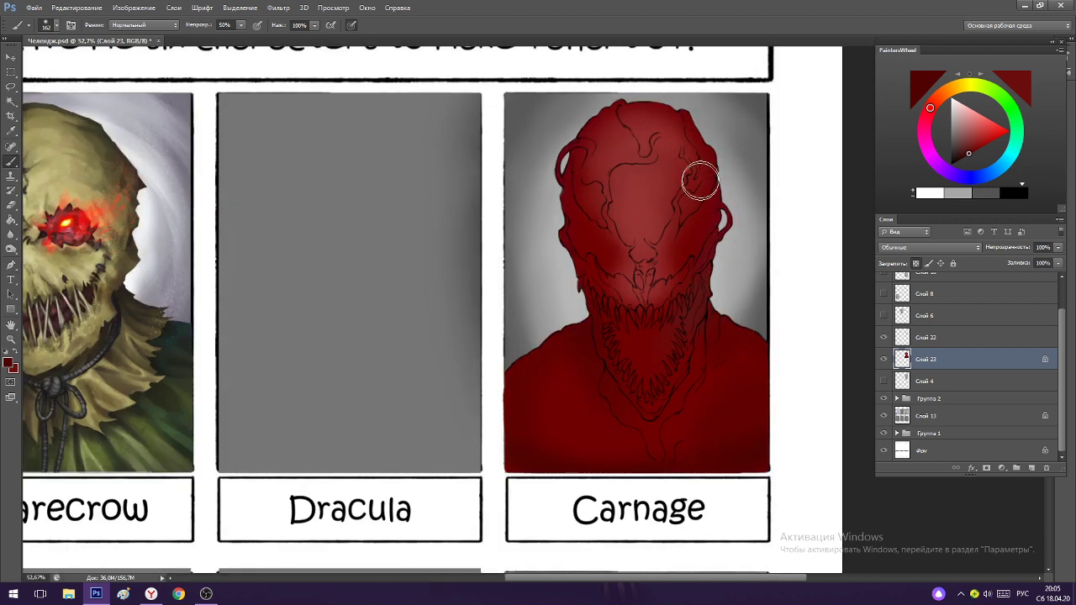
With a smaller brush, paint soft pinkish-red highlights over Carnage's forehead, brow, nose bridge and upper jaw, using reds sampled from the face.
left_click(656, 260, "alt")
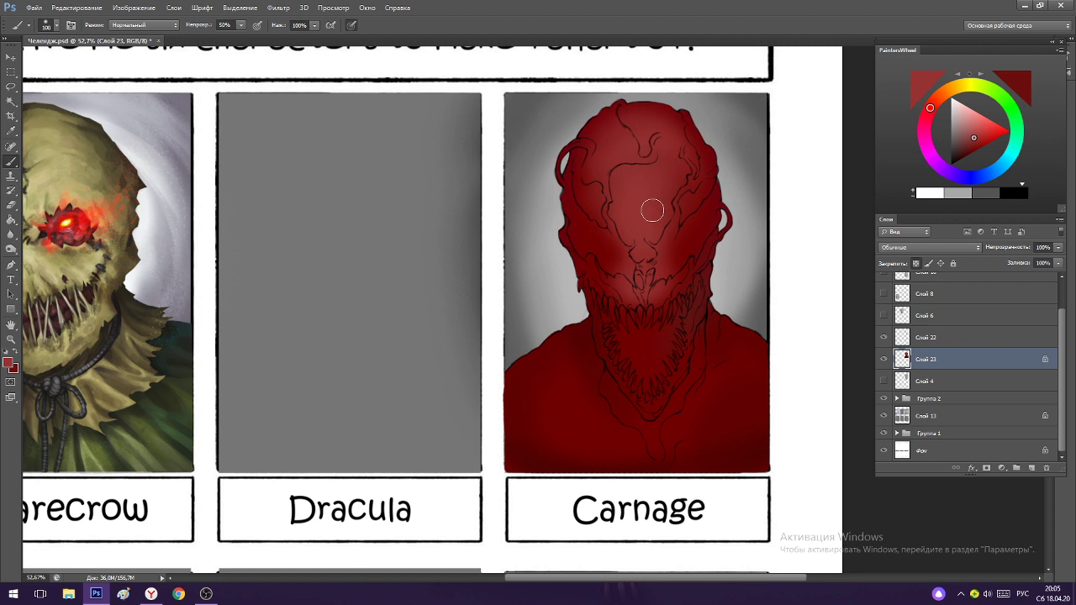
scroll(665, 152, "up", 1)
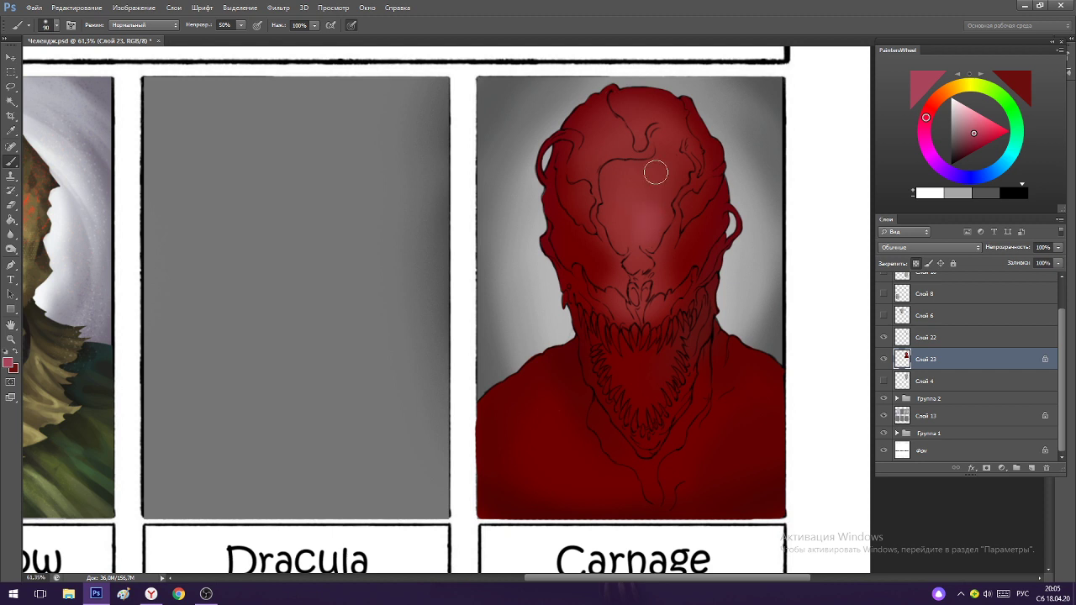
left_click_drag(928, 120, 928, 110)
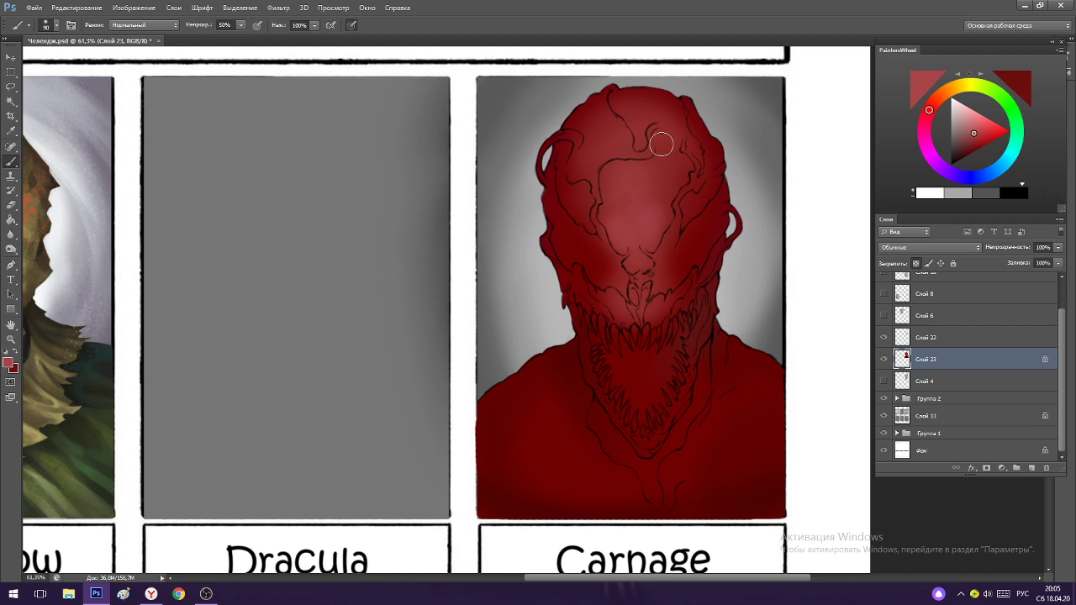
mouse_move(653, 283)
left_mouse_down()
mouse_move(630, 304)
mouse_move(619, 303)
mouse_move(634, 329)
mouse_move(684, 298)
mouse_move(600, 308)
left_mouse_up()
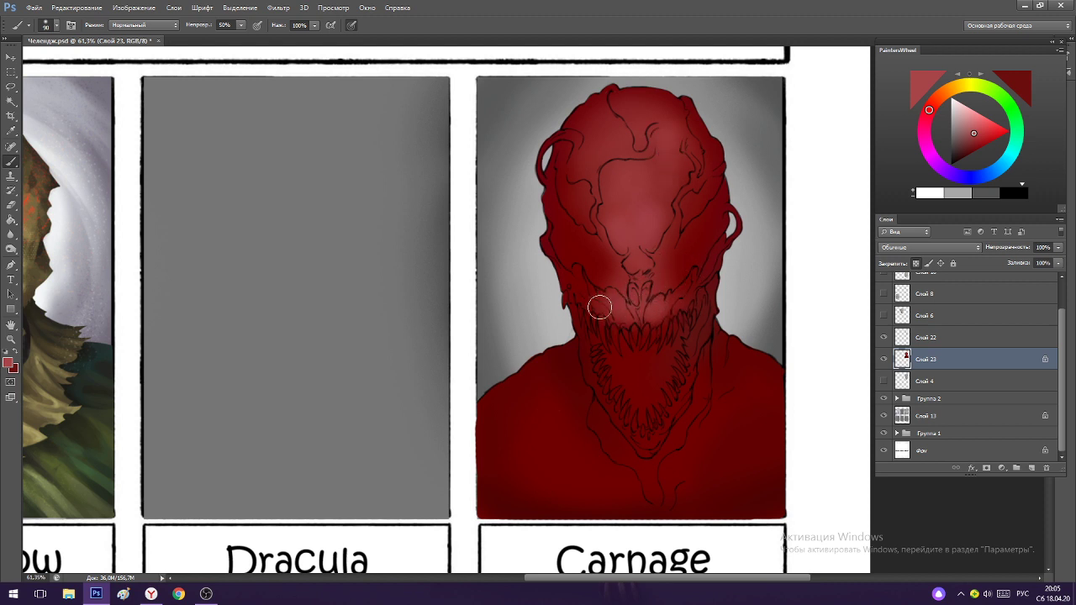
left_click_drag(579, 218, 576, 182)
left_click(587, 199, "alt")
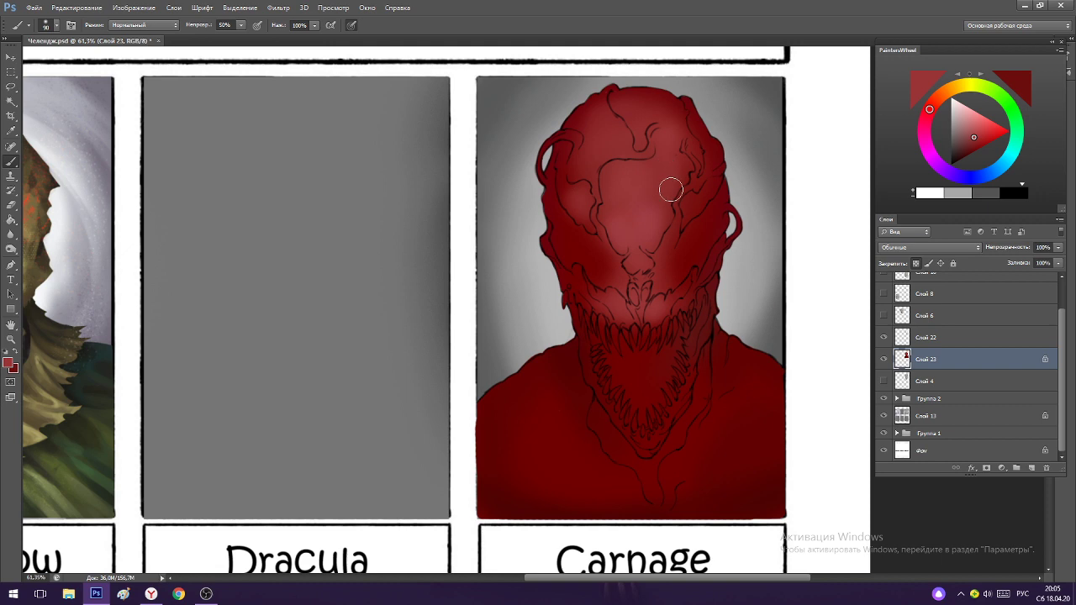
left_click_drag(689, 180, 664, 114)
left_click_drag(695, 254, 730, 252)
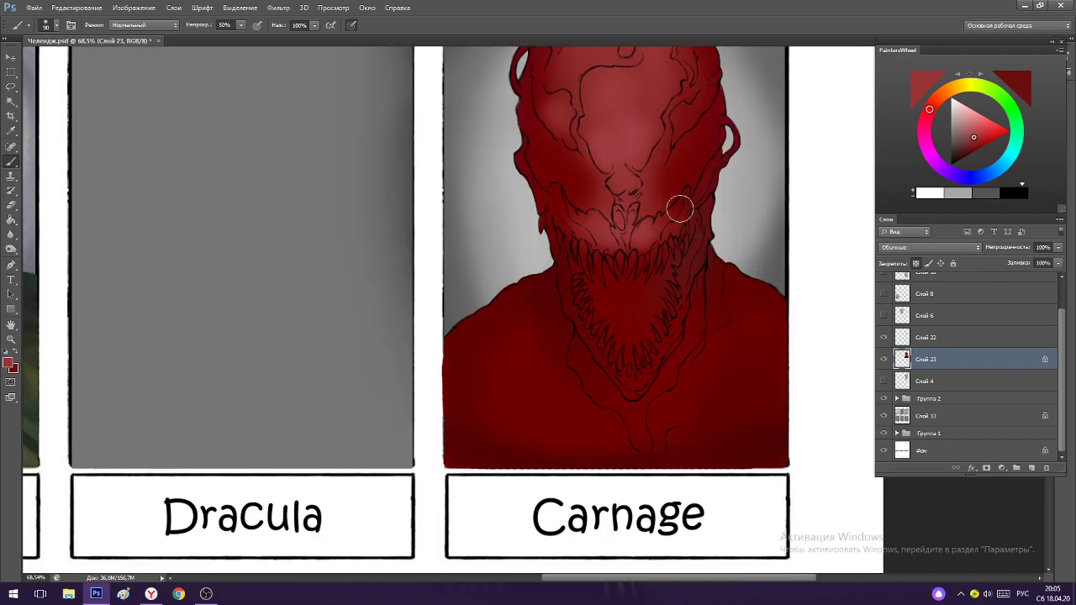
Sample the light red of Carnage's upper jaw and paint soft highlights on his chin and the centre of his upper chest.
left_click(637, 234, "alt")
mouse_move(639, 396)
left_mouse_down()
mouse_move(627, 384)
mouse_move(636, 382)
left_mouse_up()
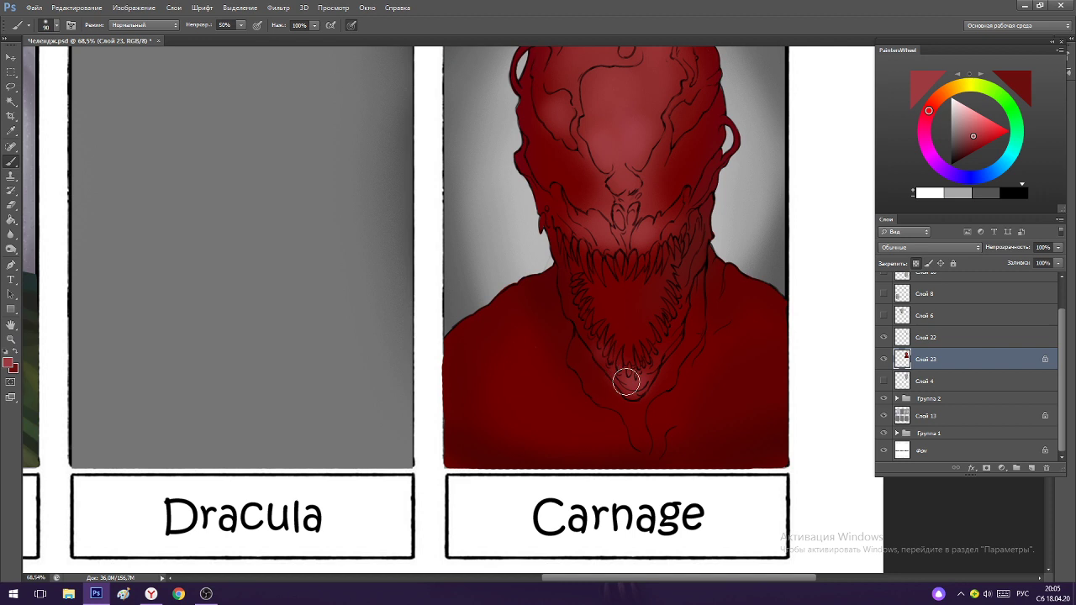
scroll(632, 175, "down", 3)
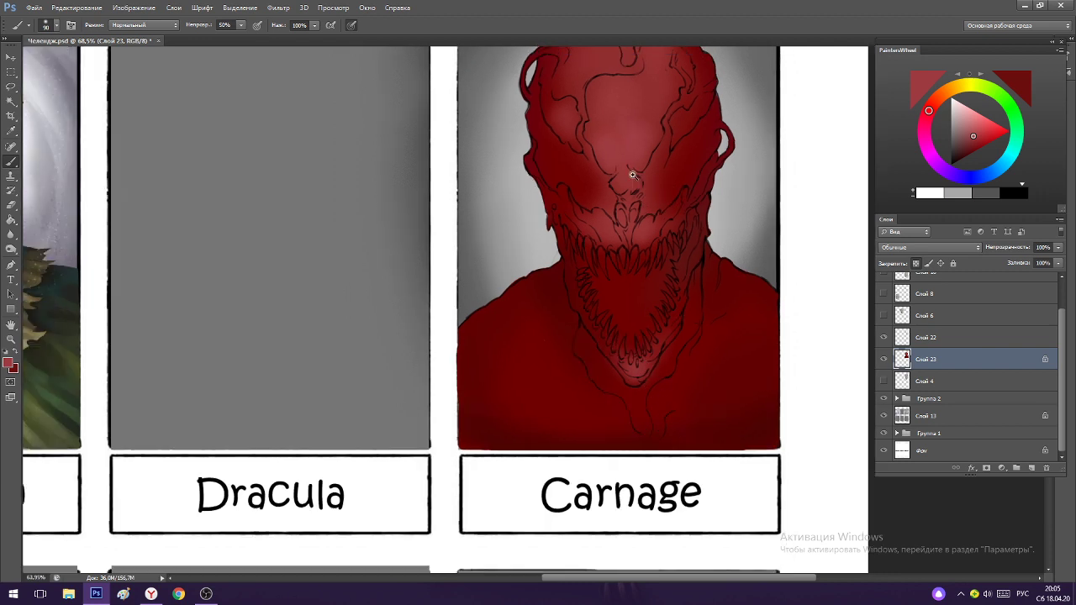
scroll(653, 362, "up", 1)
left_click_drag(639, 360, 644, 356)
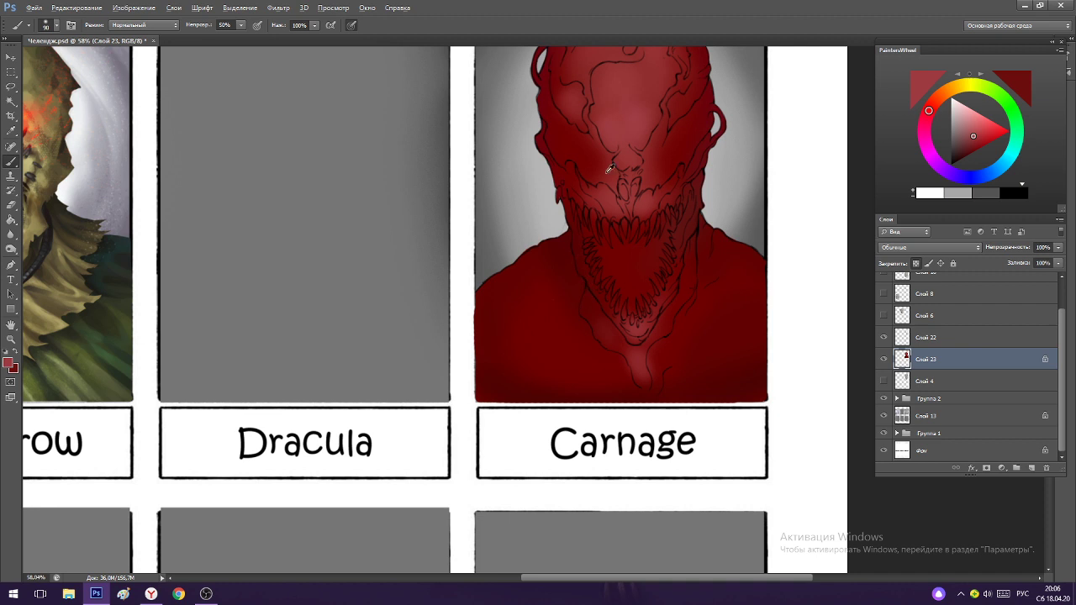
Pick a very dark desaturated red and shade Carnage's neck, shoulders, chest folds and the edges of his head.
left_click(697, 129, "alt")
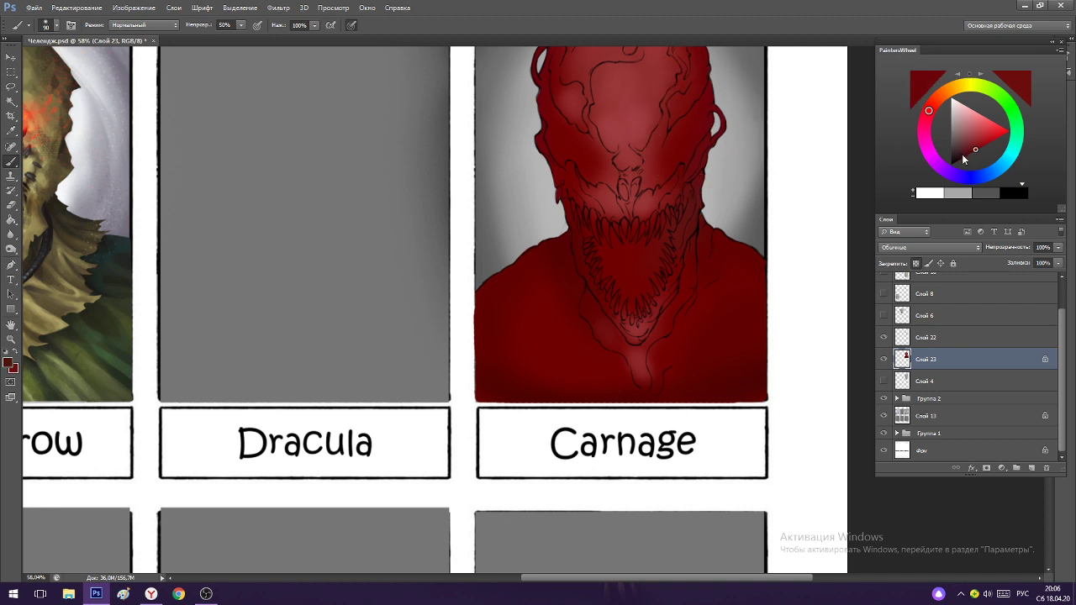
left_click_drag(964, 159, 930, 160)
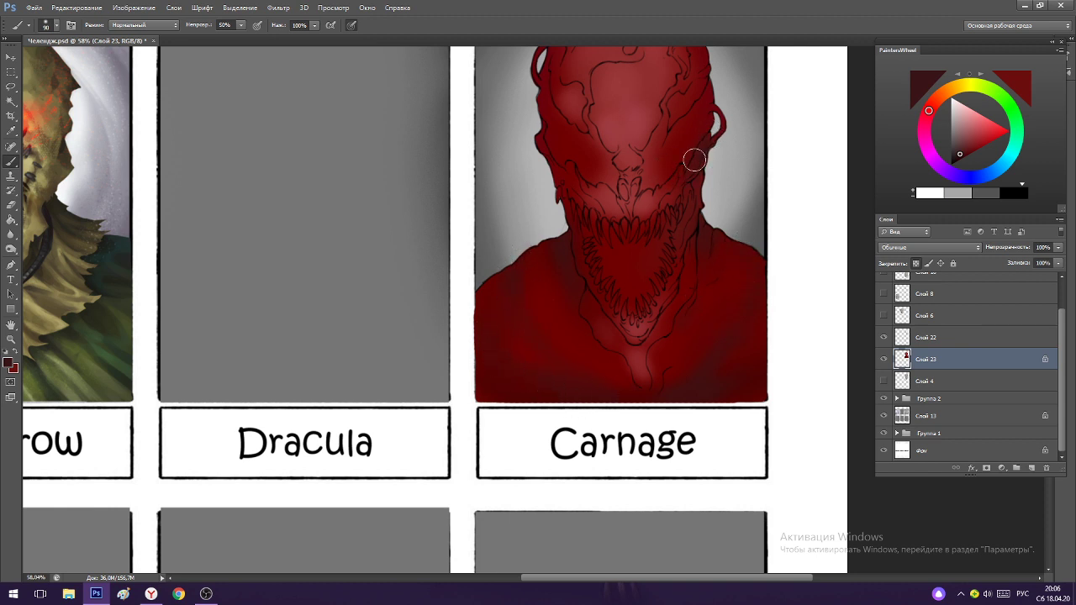
scroll(603, 236, "down", 3)
scroll(661, 175, "up", 4)
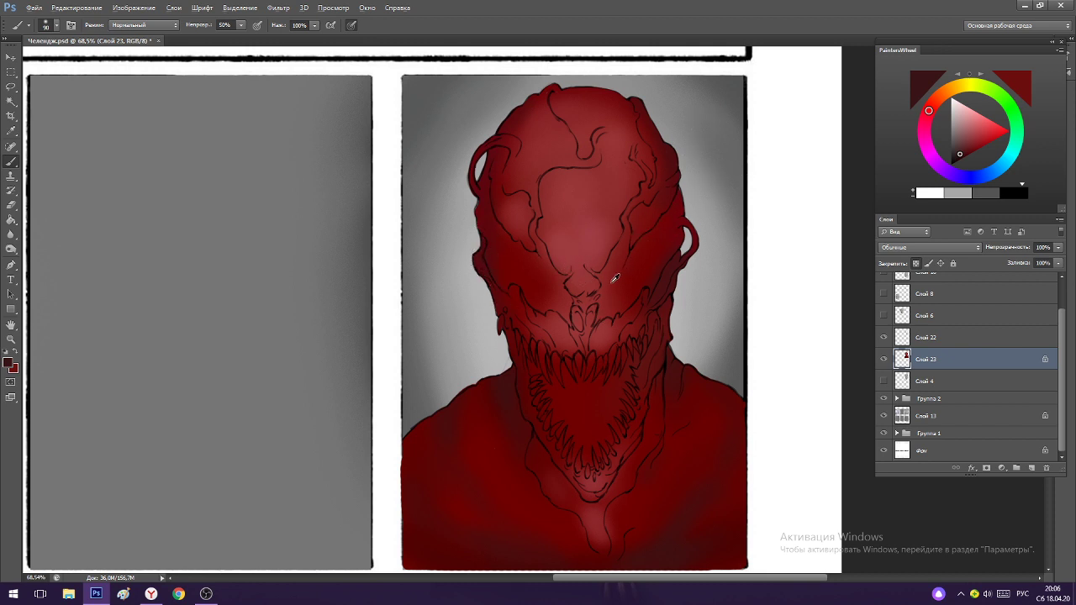
Pick a pale pink and block in both of Carnage's large slanted eye patches with soft strokes.
left_click(535, 275, "alt")
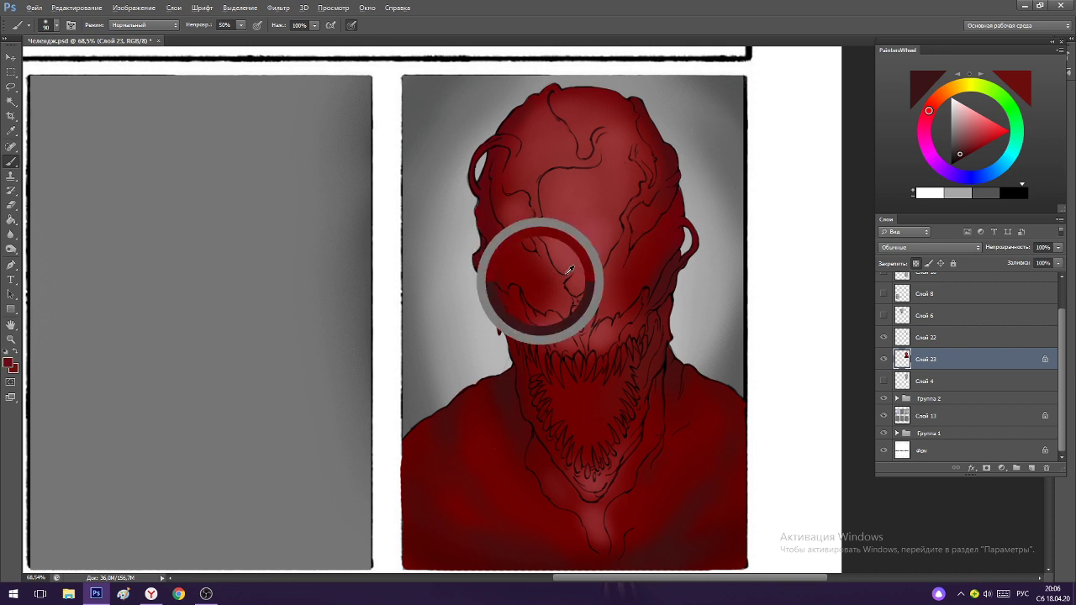
left_click_drag(978, 126, 984, 116)
left_click(964, 118)
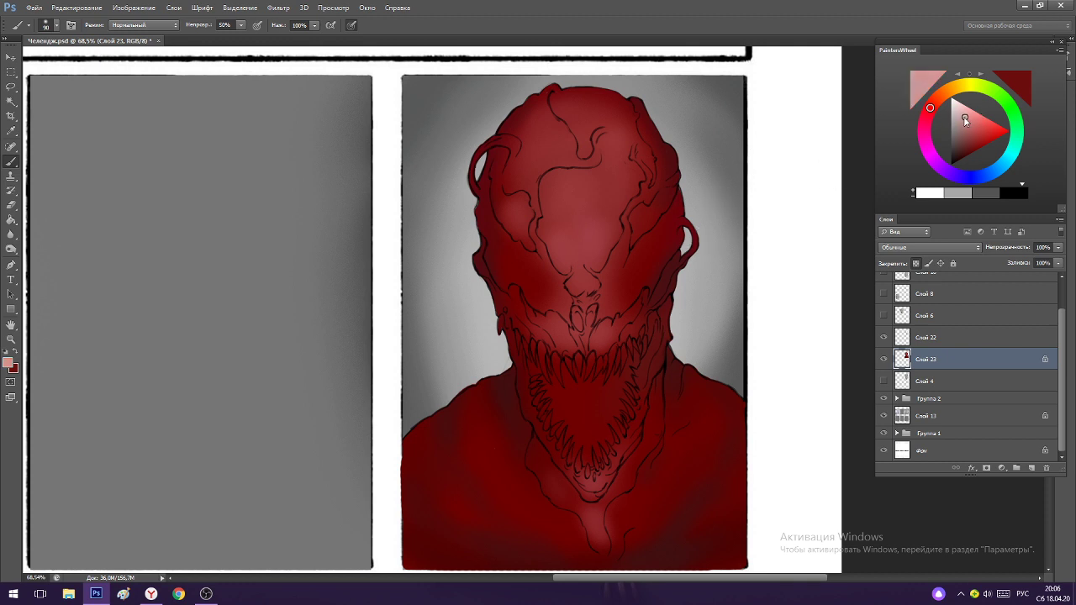
mouse_move(608, 291)
left_mouse_down()
mouse_move(664, 240)
mouse_move(614, 290)
mouse_move(660, 192)
left_mouse_up()
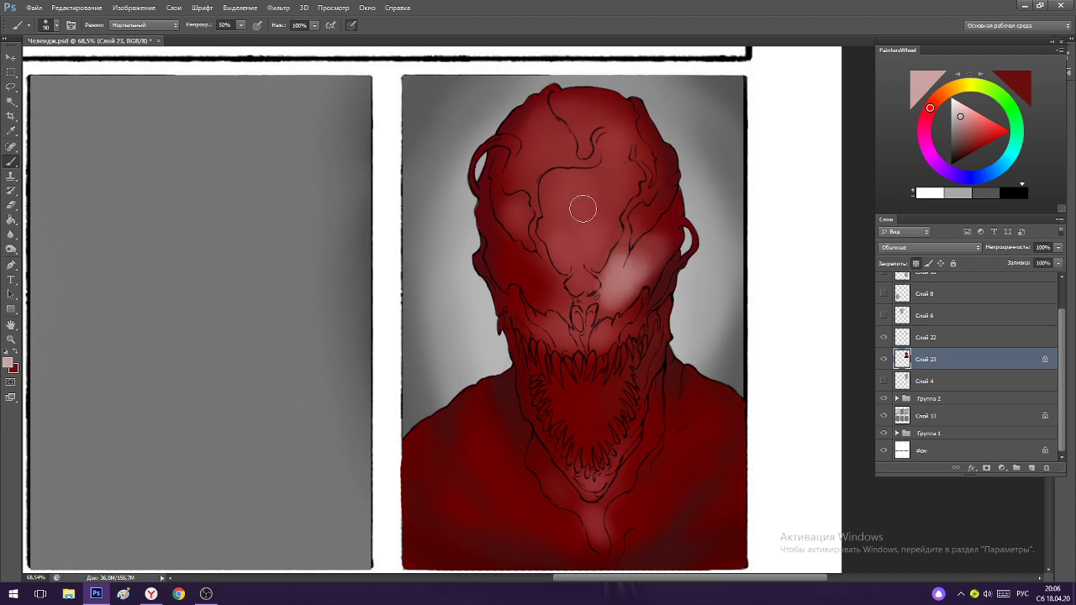
mouse_move(535, 280)
left_mouse_down()
mouse_move(533, 269)
mouse_move(511, 271)
mouse_move(492, 217)
left_mouse_up()
mouse_move(571, 217)
left_mouse_down()
mouse_move(504, 217)
mouse_move(599, 256)
left_mouse_up()
scroll(599, 255, "up", 2)
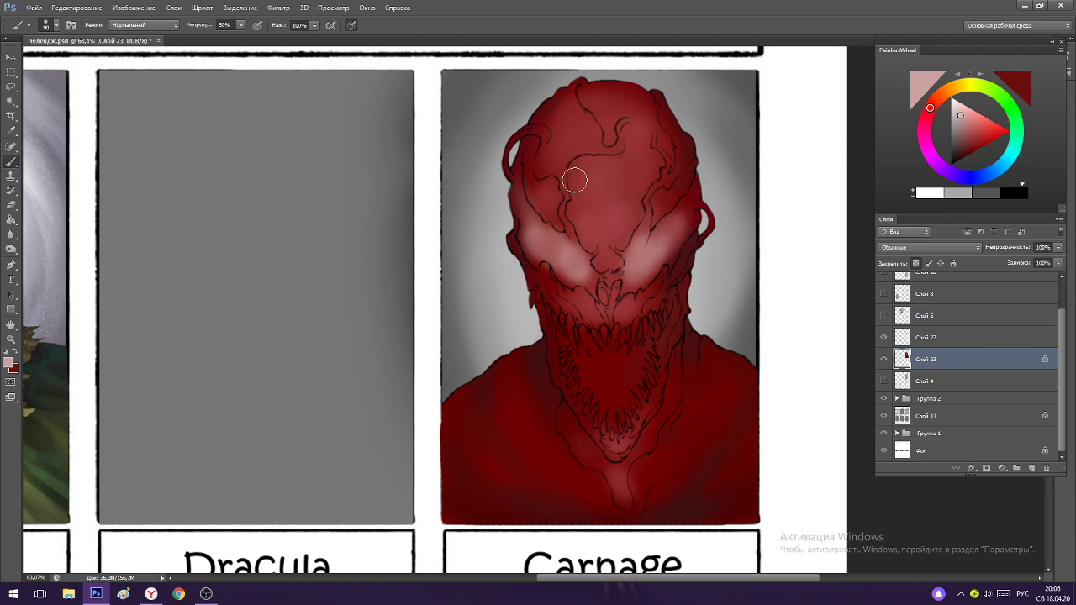
Reduce the brush to 60 px and refine the edges of Carnage's eye patches with colours sampled around them.
left_click(543, 206, "alt")
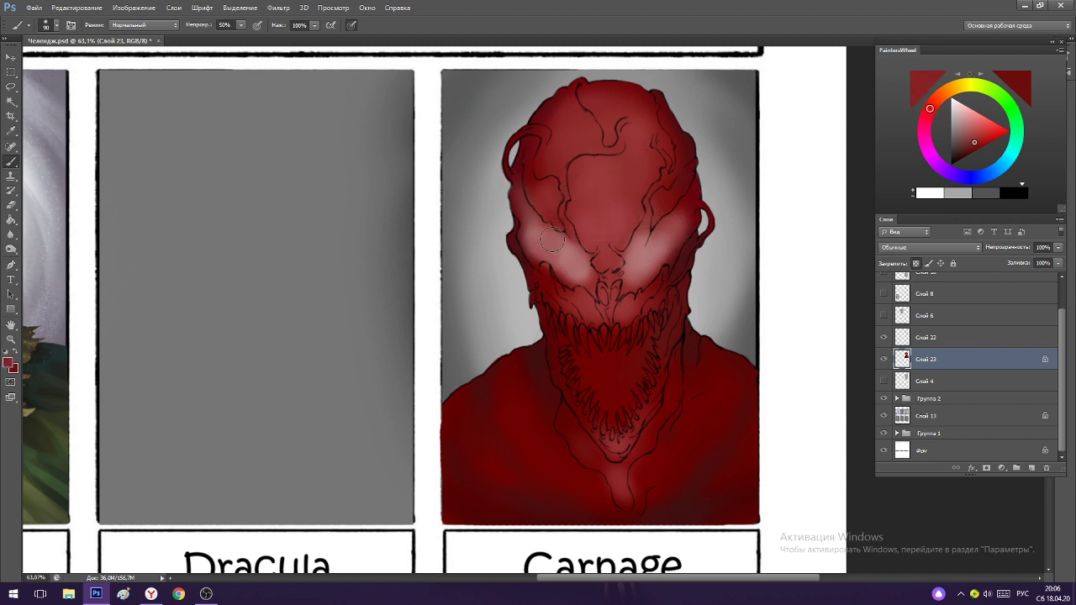
left_click(526, 217, "alt")
left_click(586, 282, "alt")
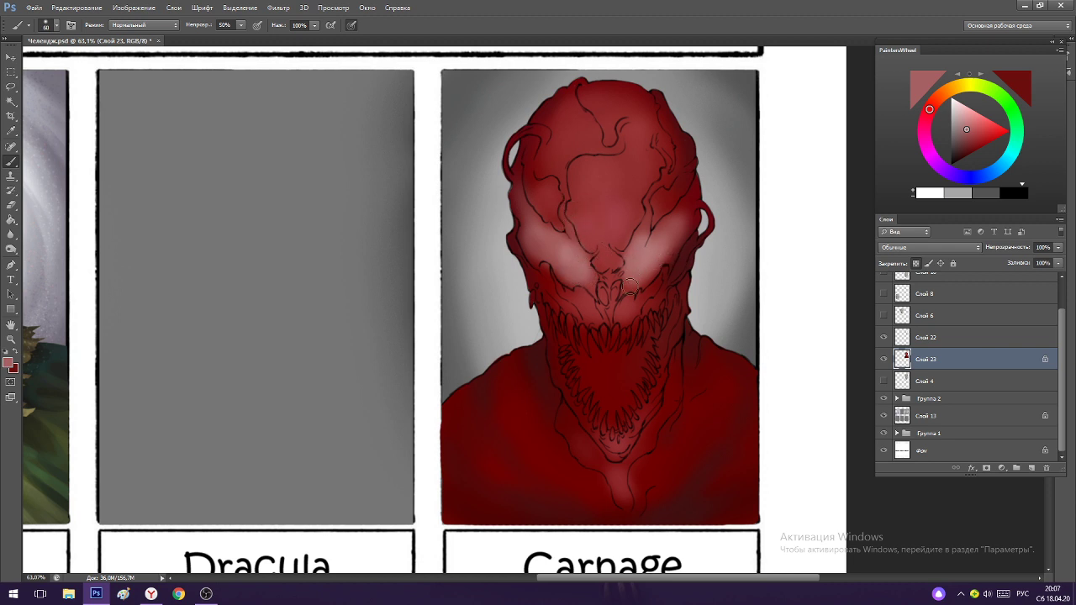
Brighten the inner parts of both eye patches with a paler pink and blend them using tones sampled from the eye.
left_click(961, 117)
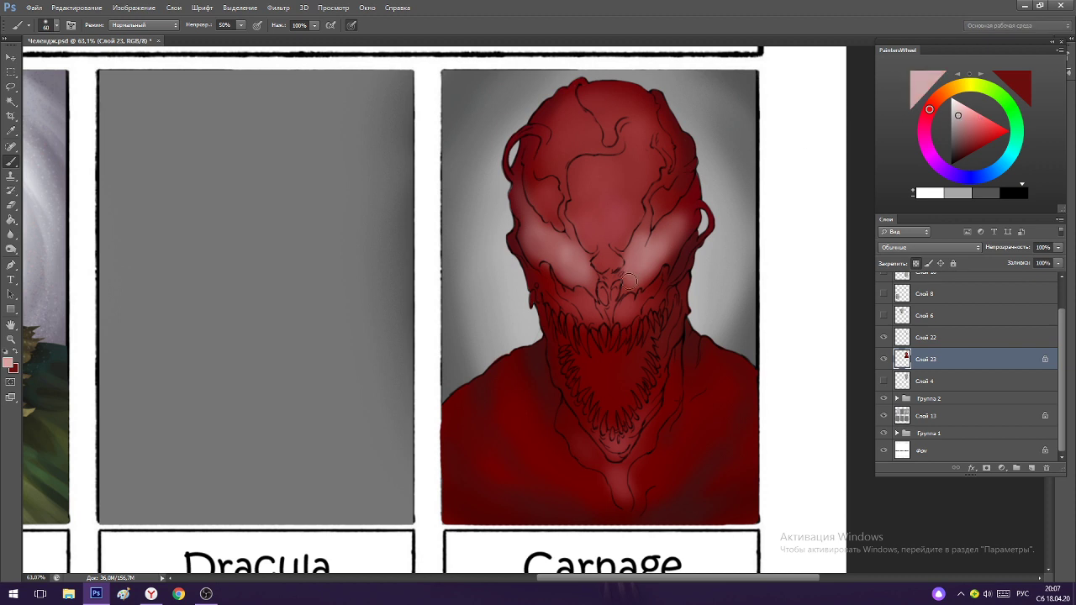
left_click_drag(628, 284, 636, 256)
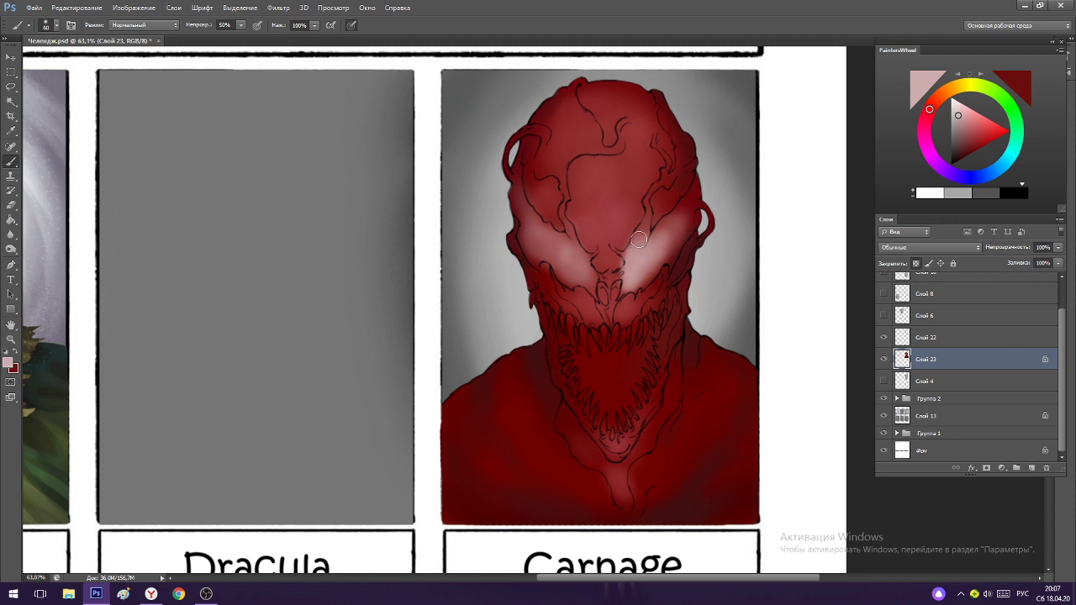
mouse_move(579, 272)
left_mouse_down()
mouse_move(567, 256)
mouse_move(576, 266)
left_mouse_up()
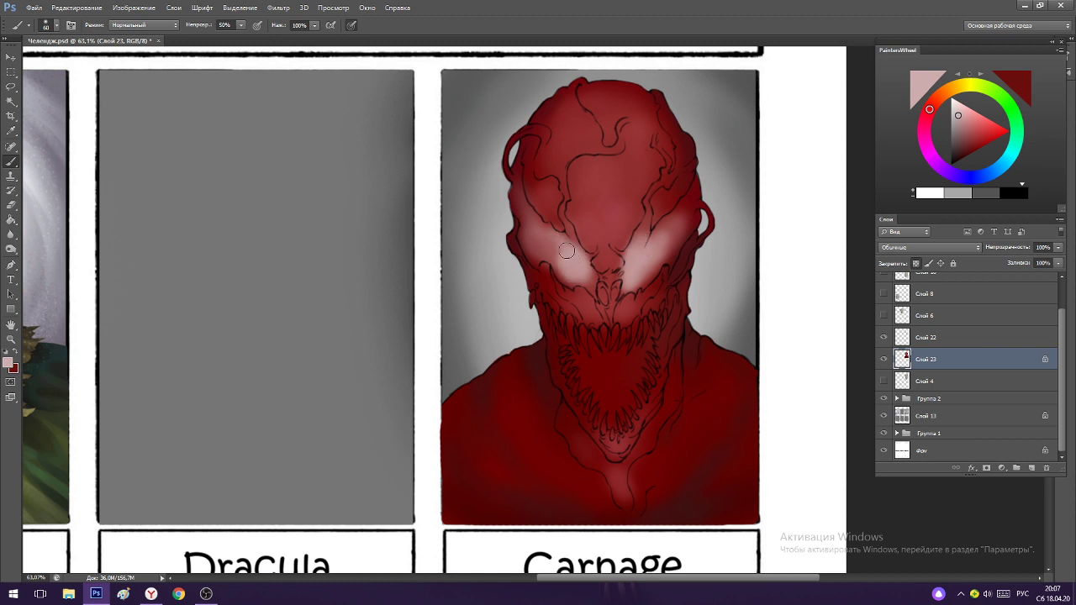
left_click_drag(548, 261, 560, 258)
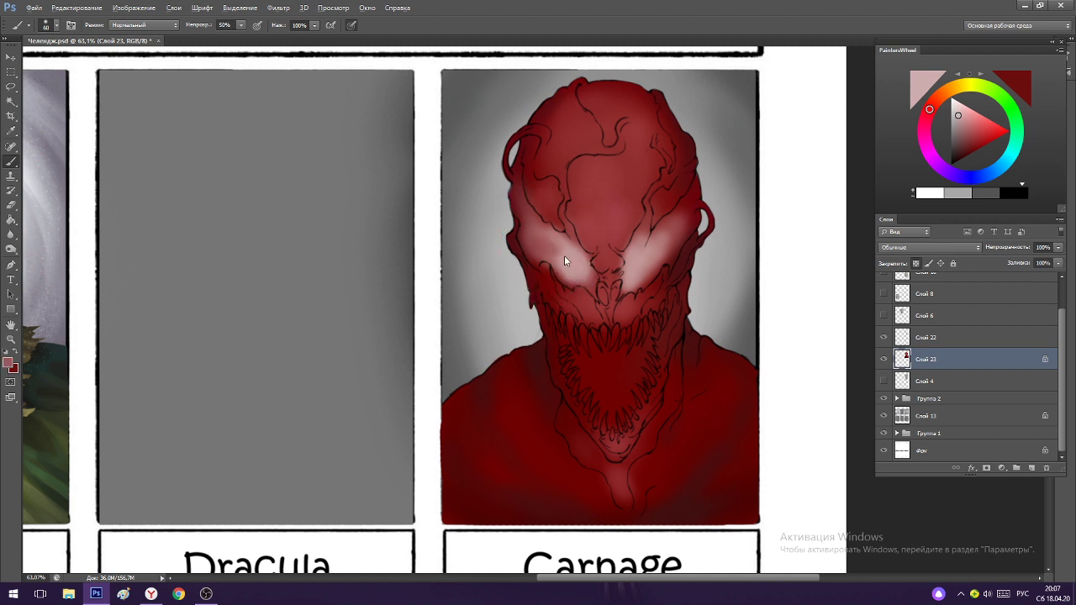
left_click(561, 273, "alt")
left_click(576, 254, "alt")
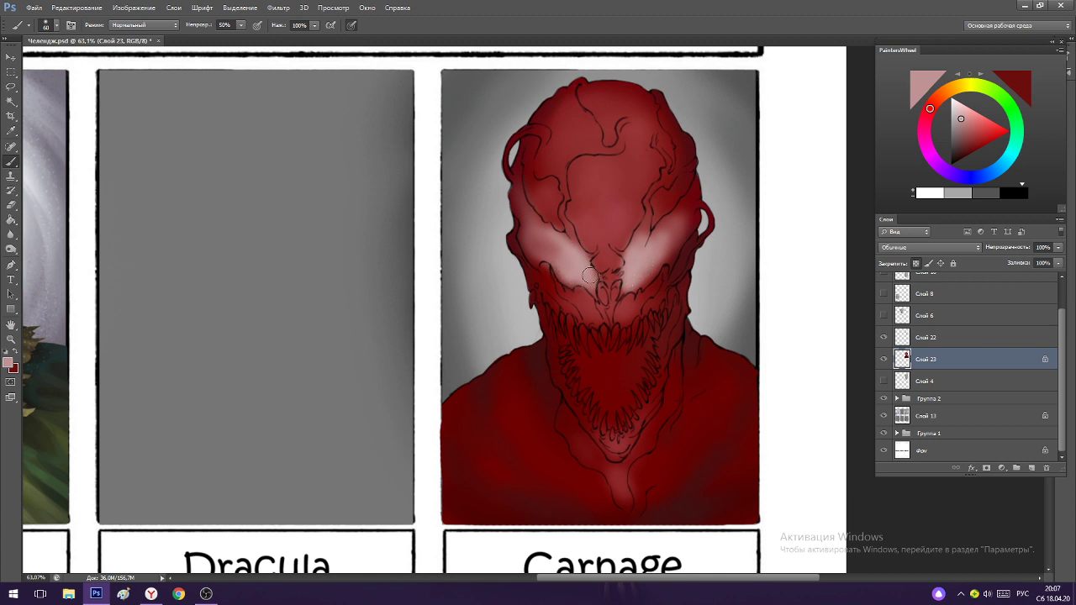
Sample the dark red at the side of Carnage's head, shift its hue towards crimson-purple, and shade the sides of the head.
left_click(691, 175, "alt")
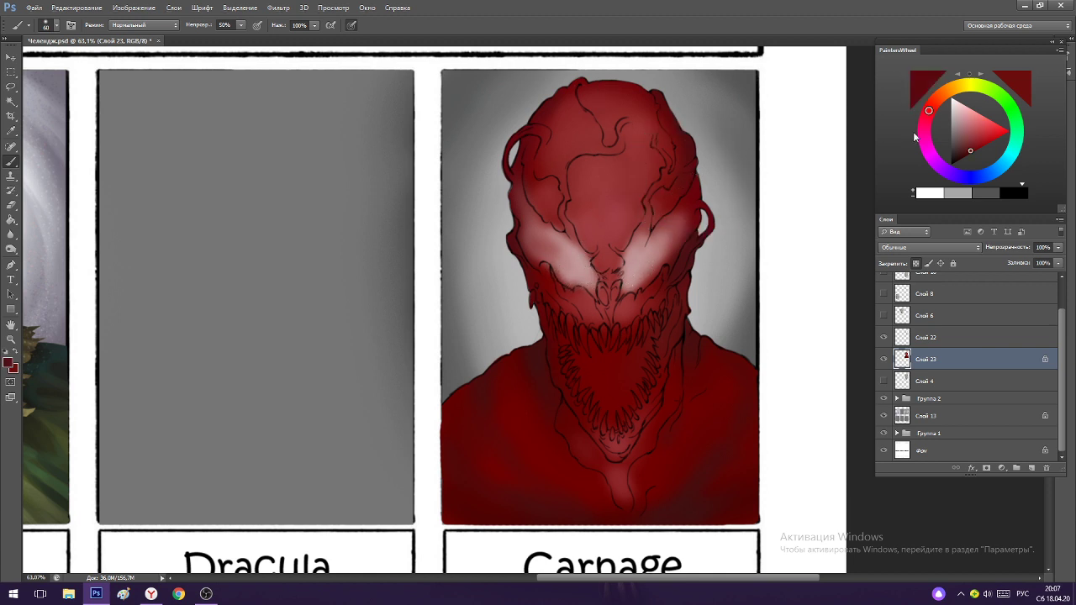
left_click(929, 125)
left_click(685, 181, "alt")
left_click(688, 172, "alt")
scroll(616, 128, "down", 5)
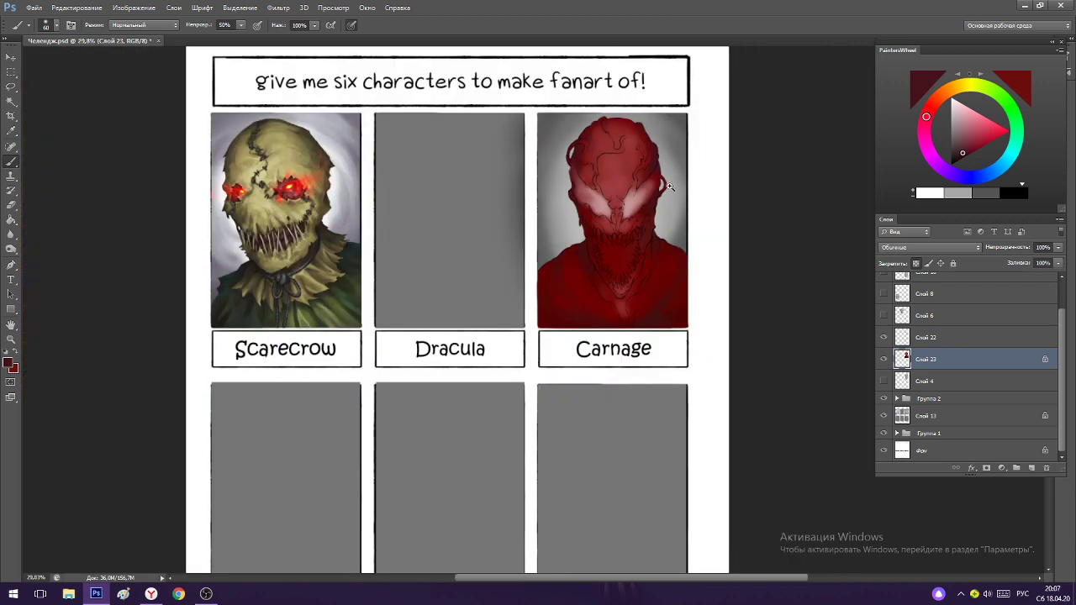
scroll(669, 152, "up", 5)
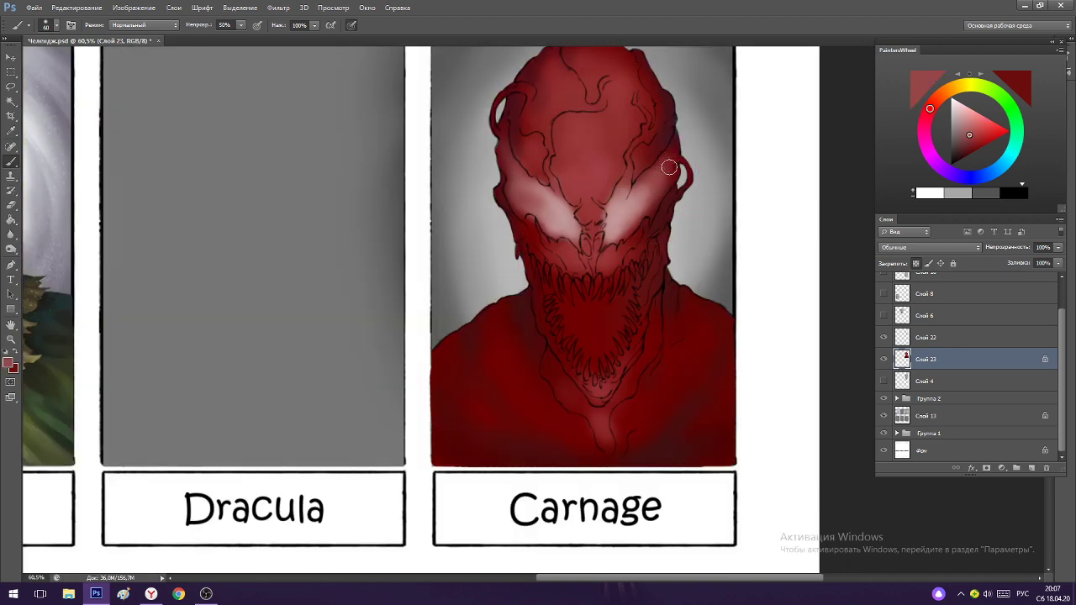
Sample pinkish reds from the eye area and blend the outer ends of Carnage's eye patches into the surrounding face.
left_click(650, 181, "alt")
left_click(646, 188, "alt")
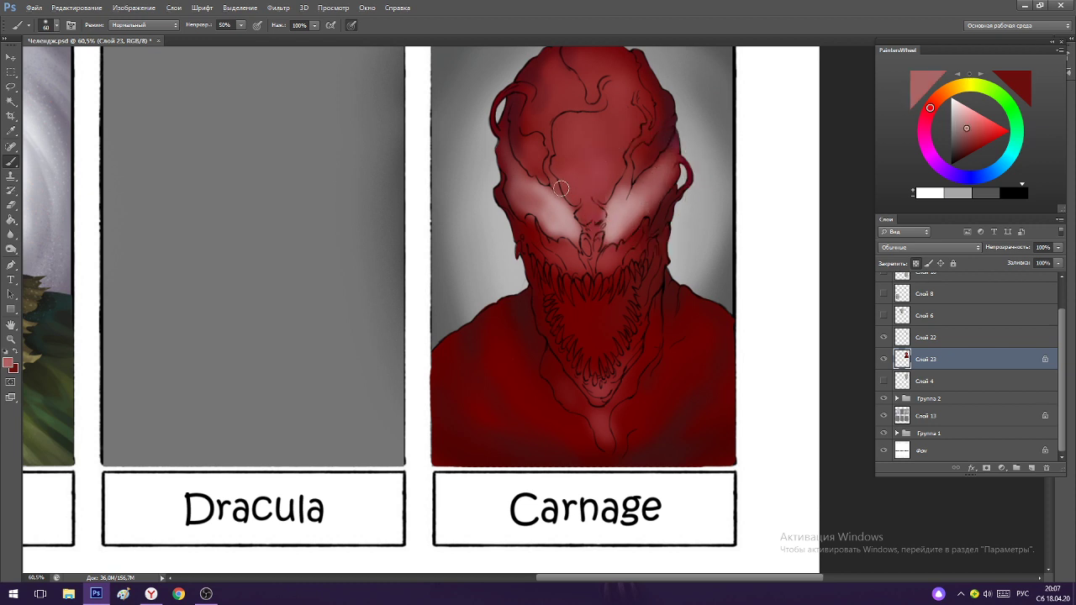
scroll(591, 185, "down", 3)
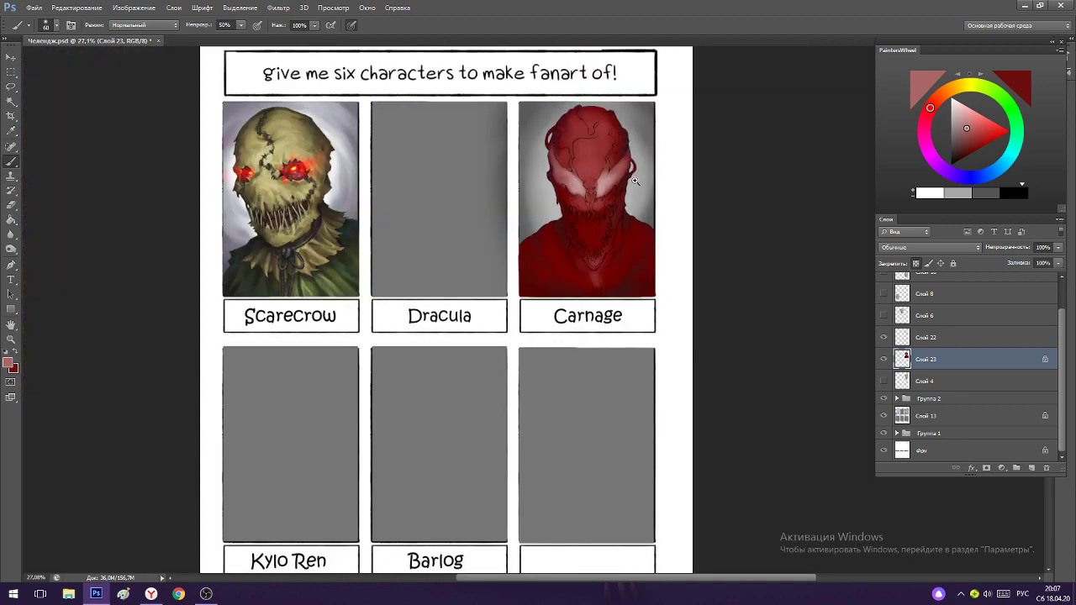
scroll(573, 168, "up", 4)
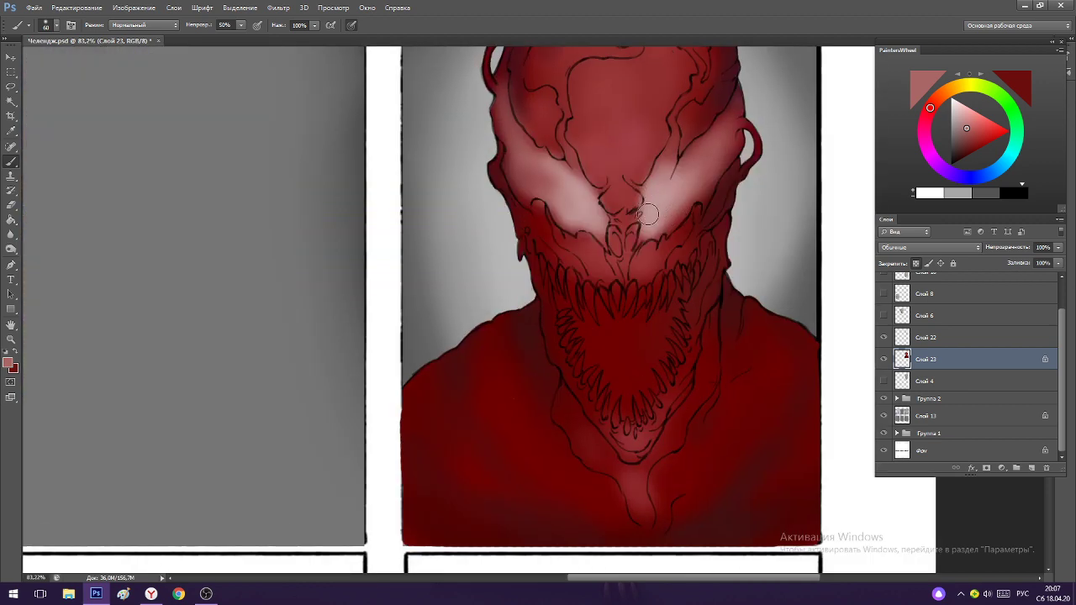
Sample the dark red beside Carnage's jaw, darken it, shift it slightly towards crimson, and deepen the shading along the sides of the face.
left_click(536, 303, "alt")
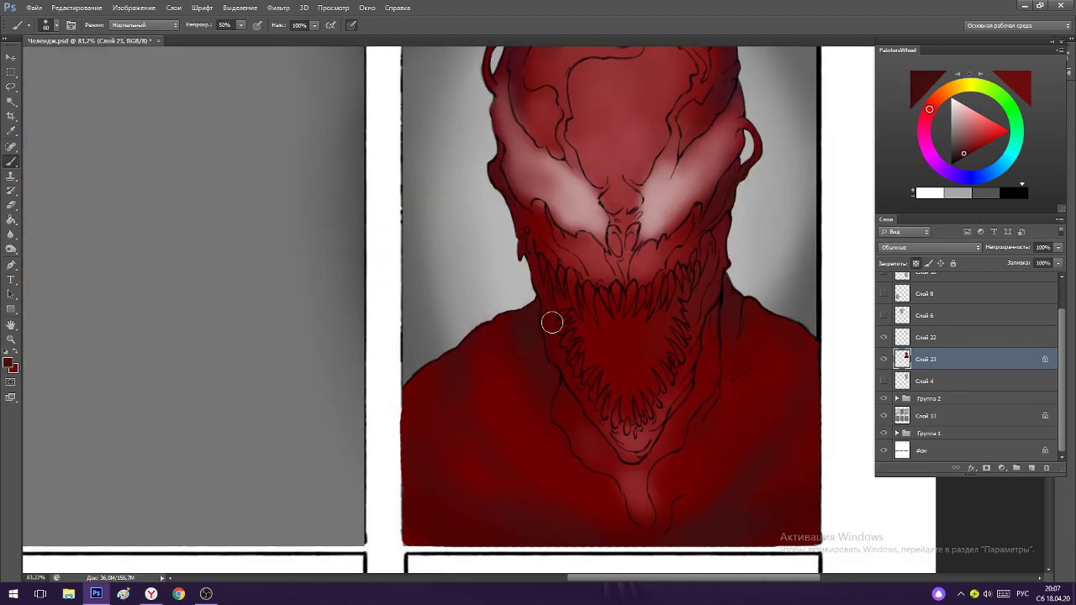
left_click_drag(961, 155, 957, 158)
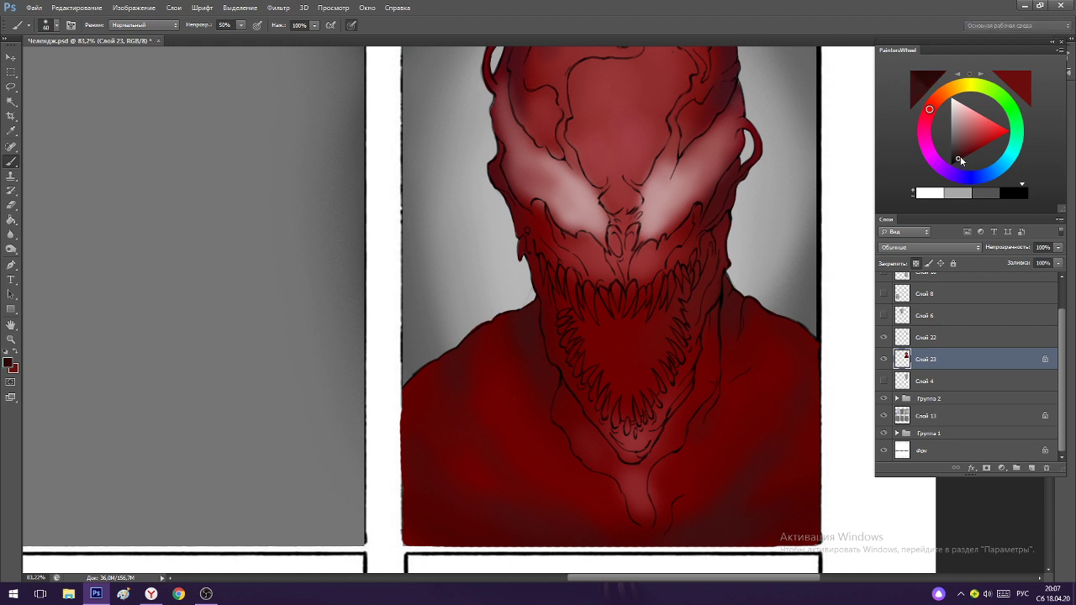
left_click(931, 119)
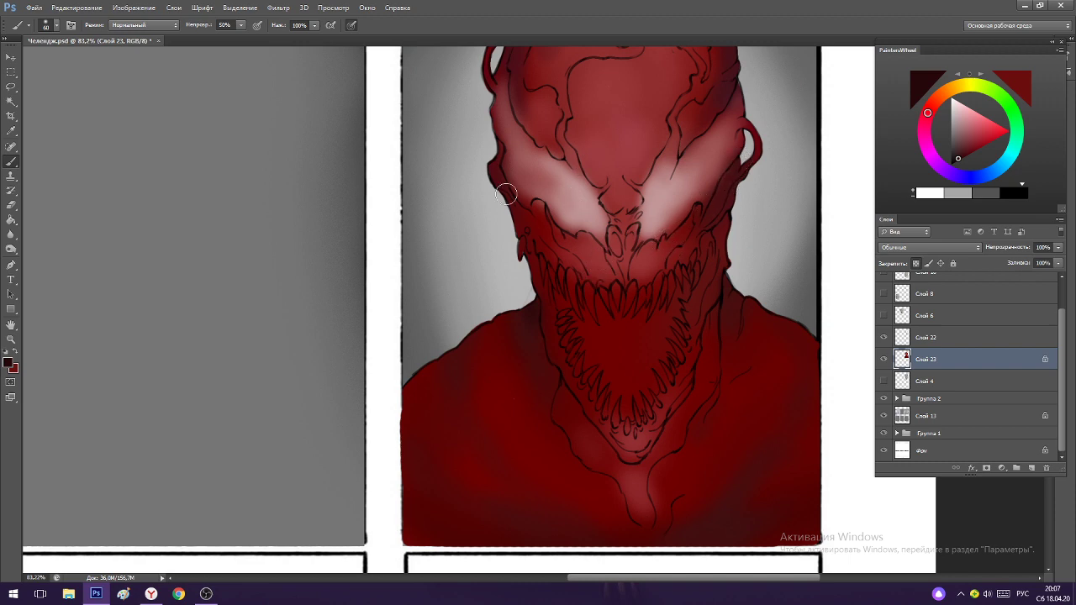
scroll(584, 154, "down", 5)
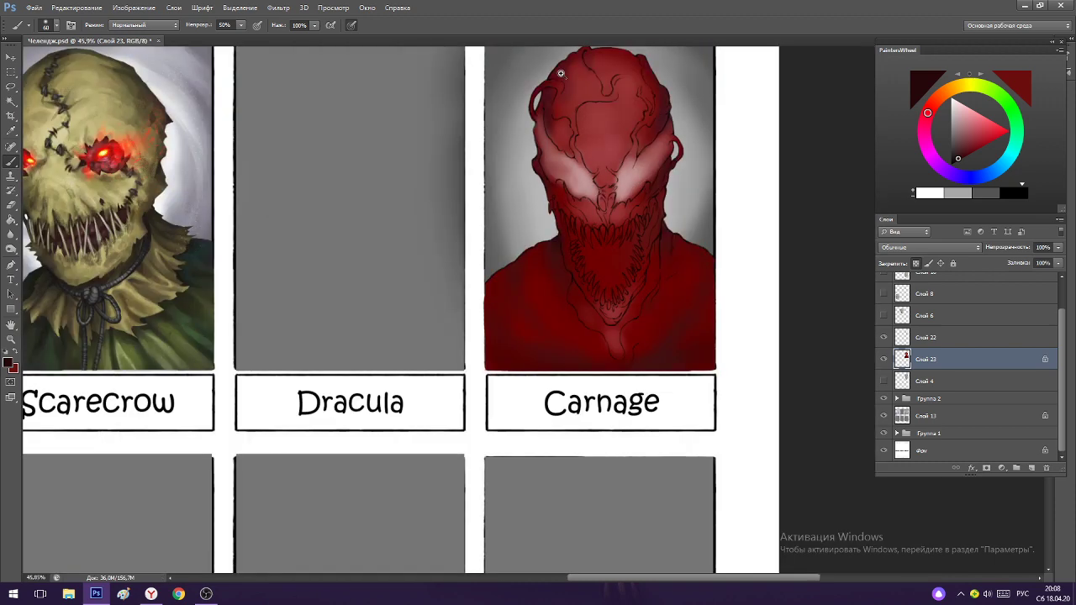
scroll(558, 73, "up", 4)
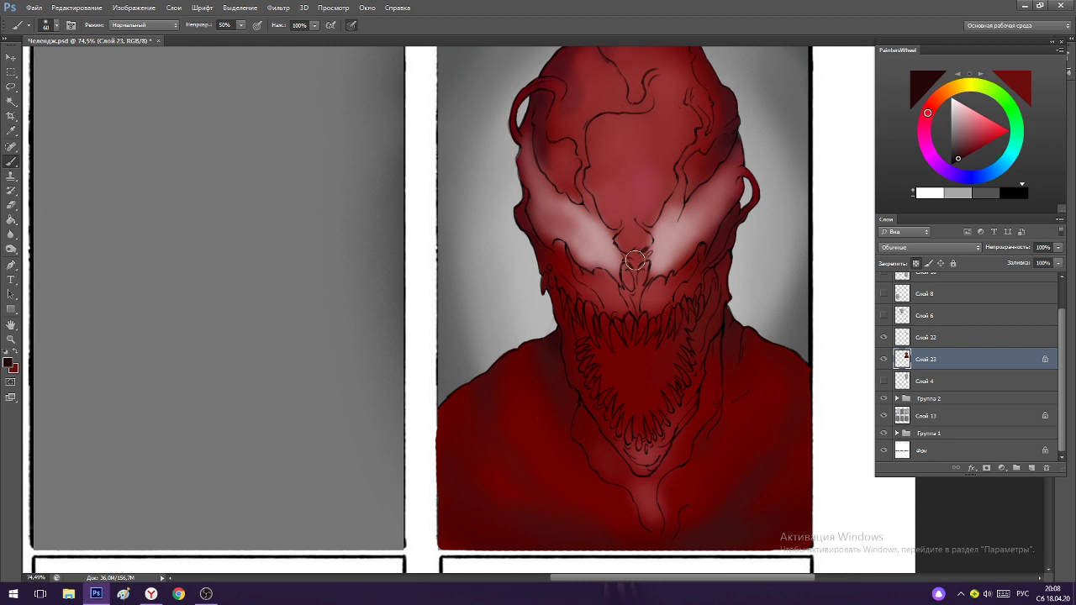
Reduce the brush to 30 px and paint pale pink sampled from the eye into the narrow strands rising above both eye patches.
left_click(595, 226, "alt")
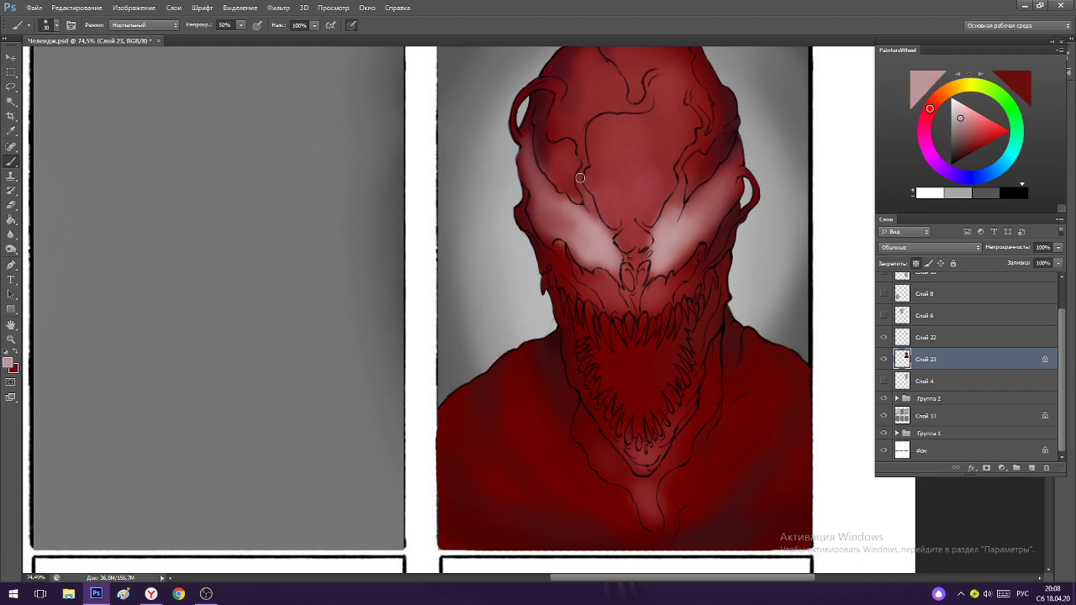
left_click_drag(580, 179, 592, 228)
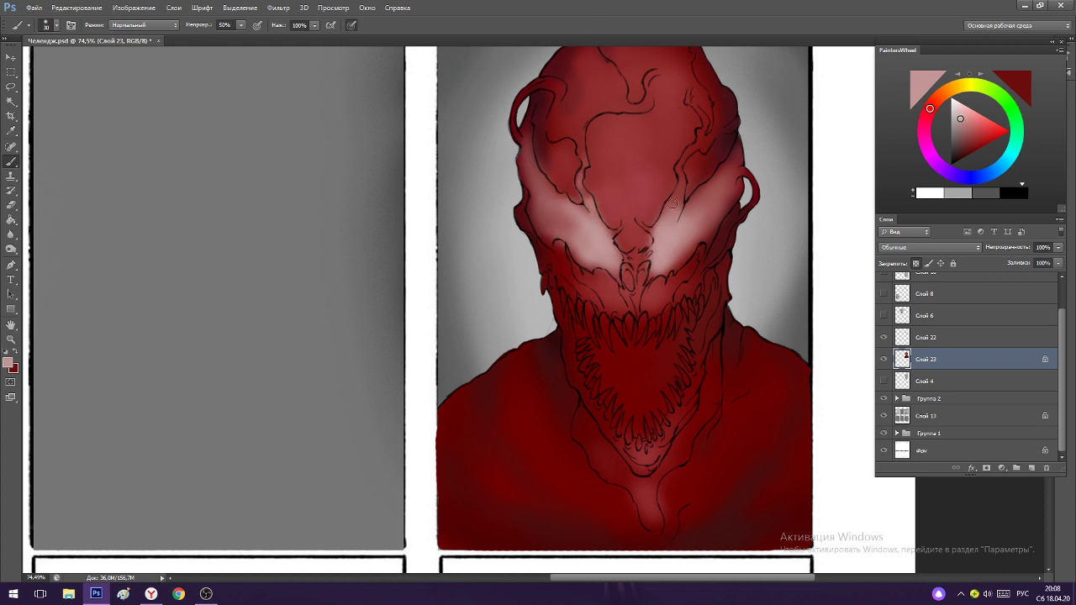
left_click_drag(672, 203, 679, 177)
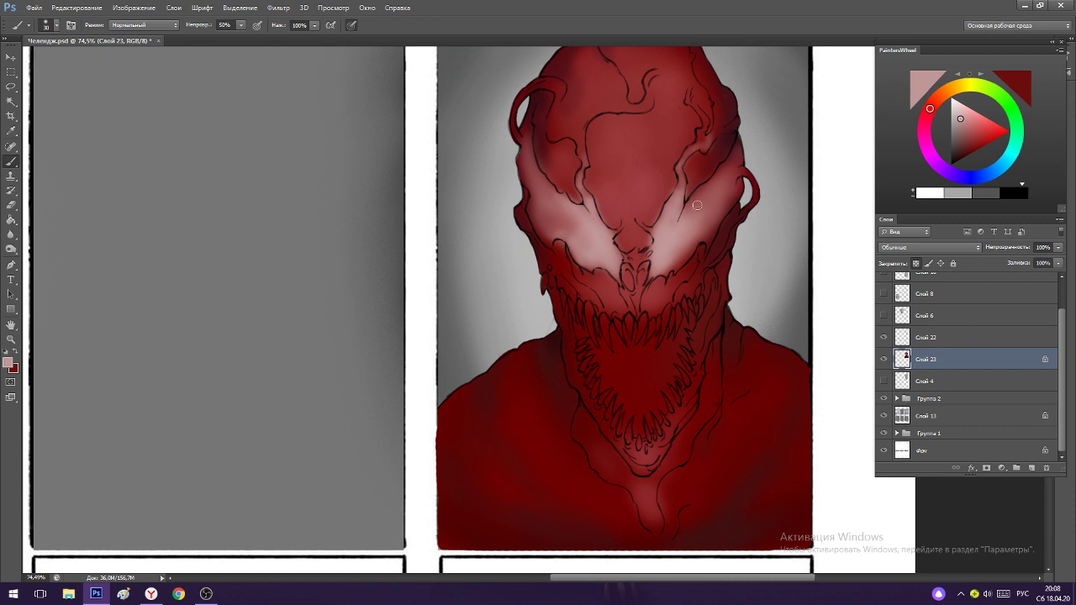
Lighten the upper edge of Carnage's left-hand eye patch with the same pale pink and smooth its outer part.
scroll(548, 204, "up", 2)
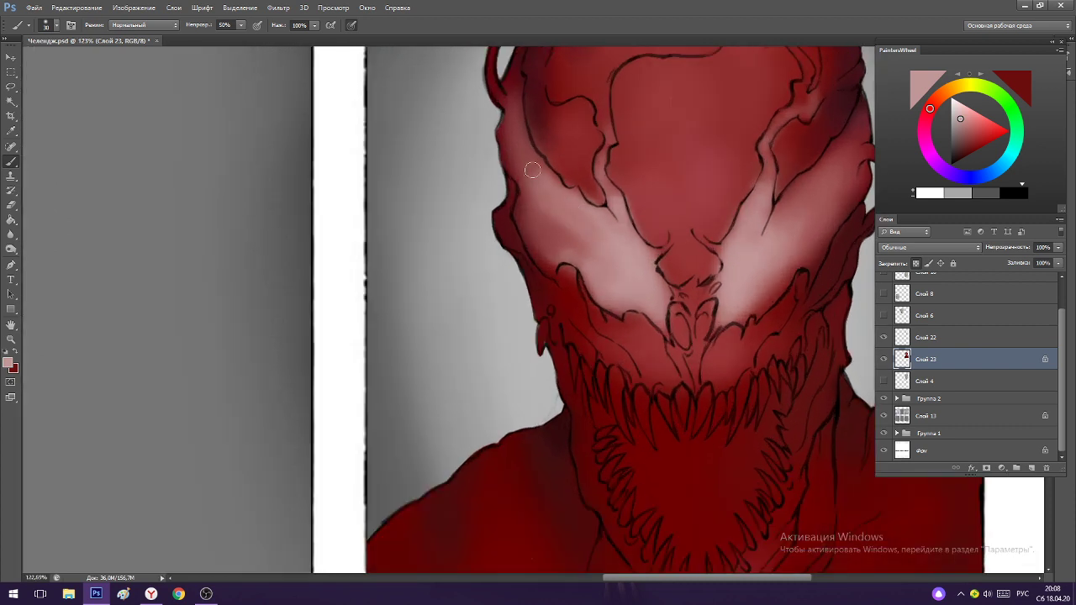
left_click_drag(532, 171, 551, 181)
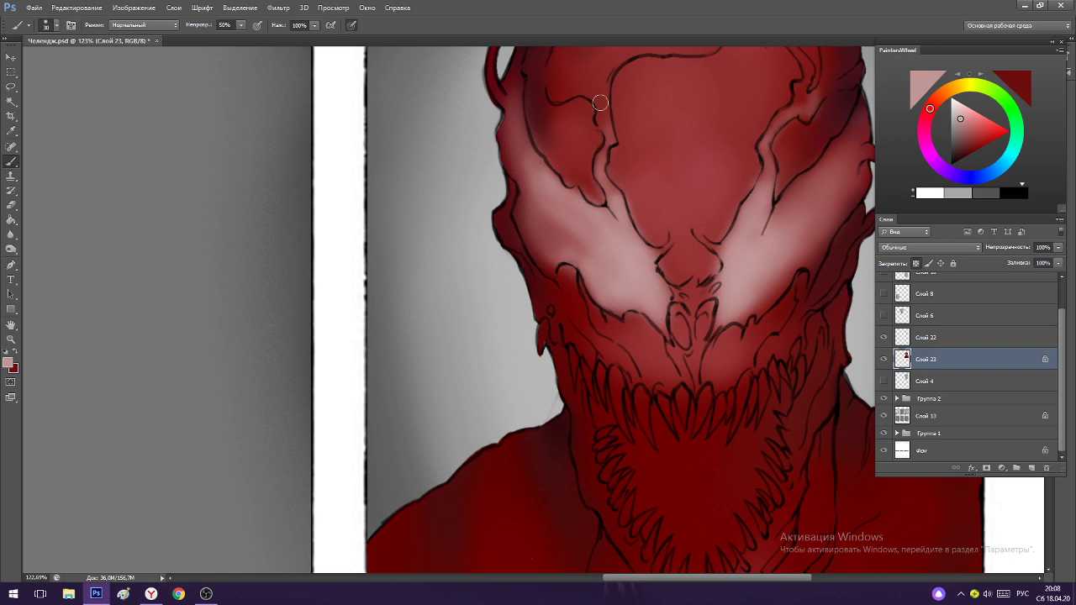
scroll(630, 239, "down", 3)
scroll(631, 190, "up", 3)
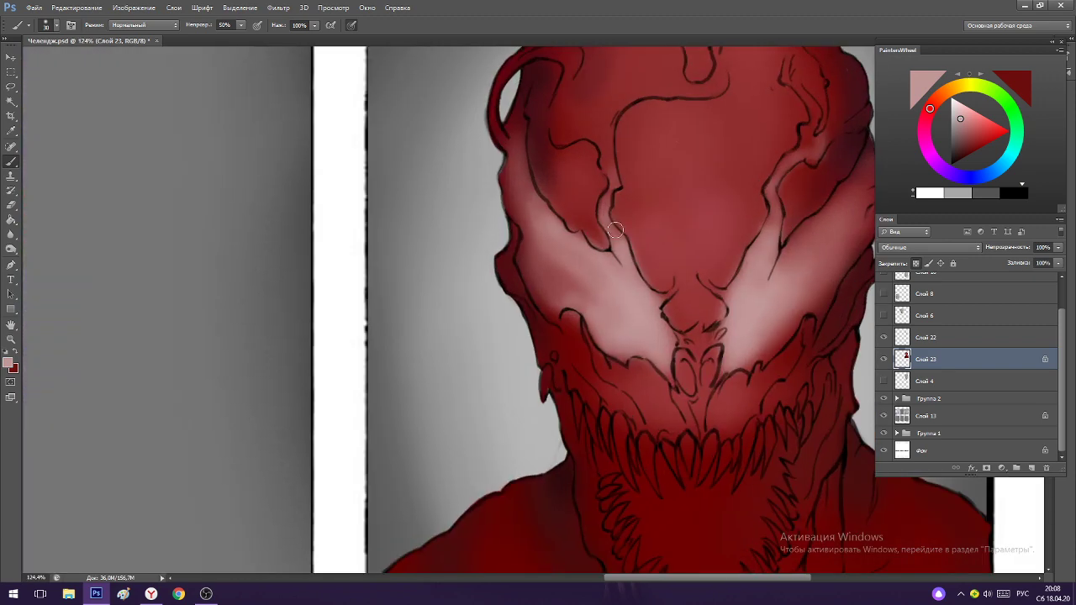
scroll(606, 235, "down", 1)
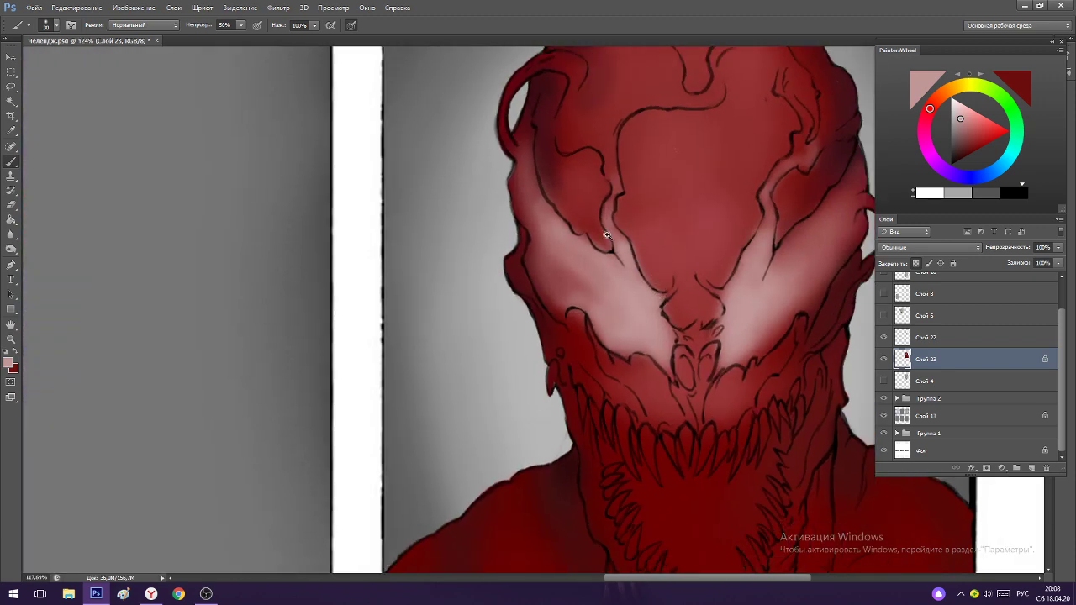
scroll(606, 235, "down", 5)
scroll(620, 254, "up", 6)
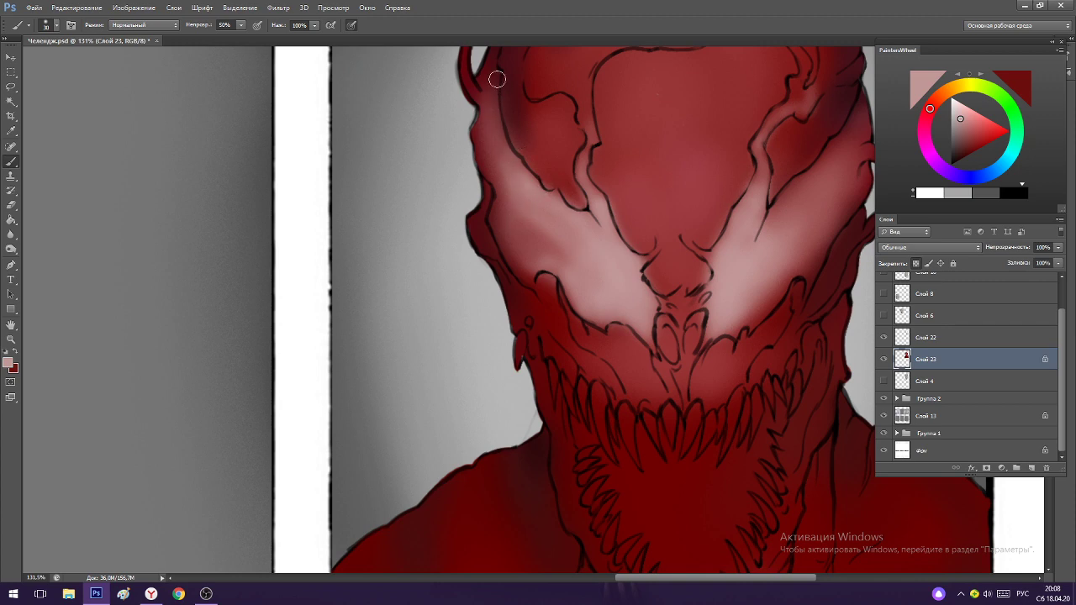
left_click_drag(598, 205, 538, 204)
left_click_drag(718, 189, 752, 188)
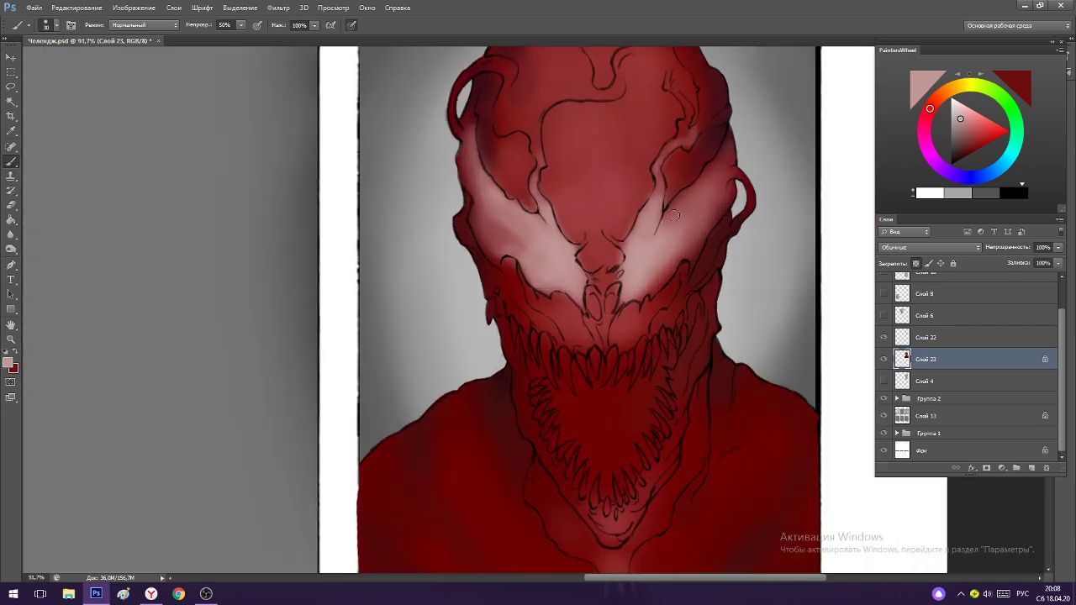
left_click_drag(663, 235, 697, 234)
Sample the eye's pale pink, lighten it, and brighten the inner corners and lower edges of both eye patches.
left_click(635, 262, "alt")
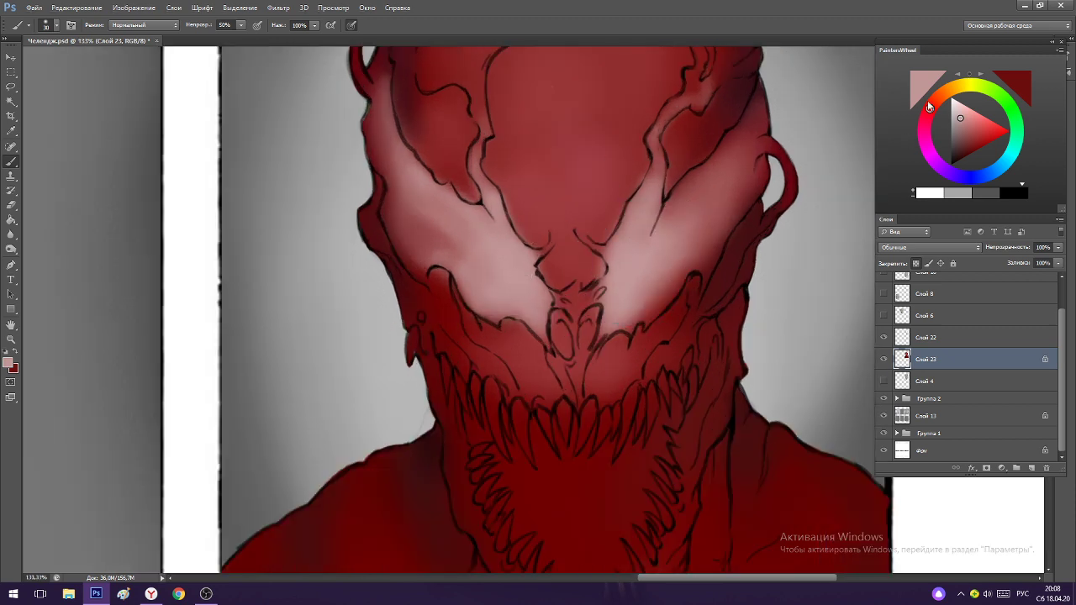
left_click(961, 110)
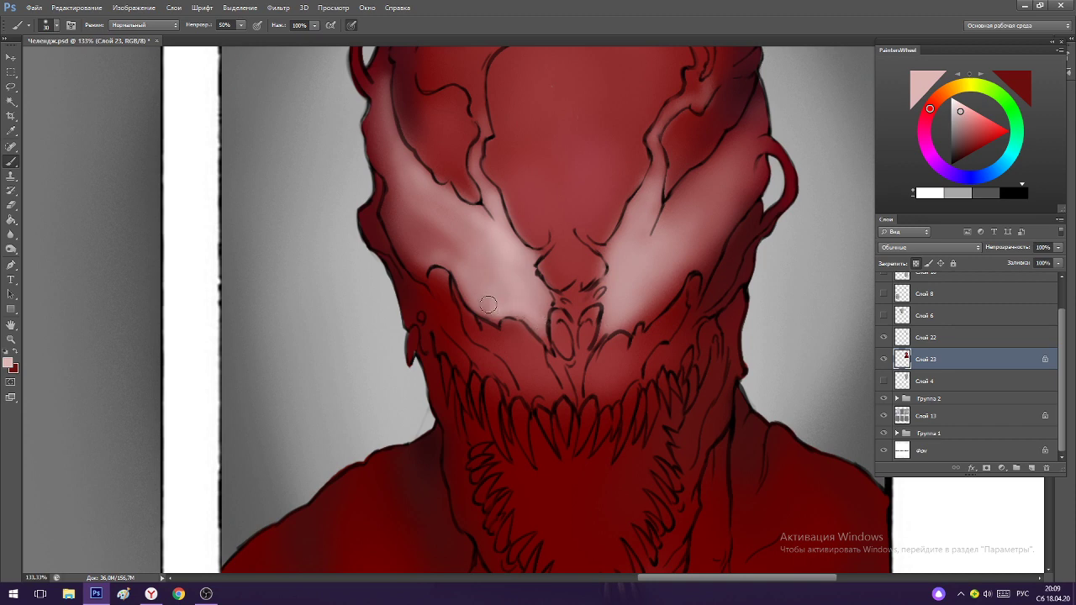
scroll(498, 312, "down", 3)
scroll(581, 242, "up", 2)
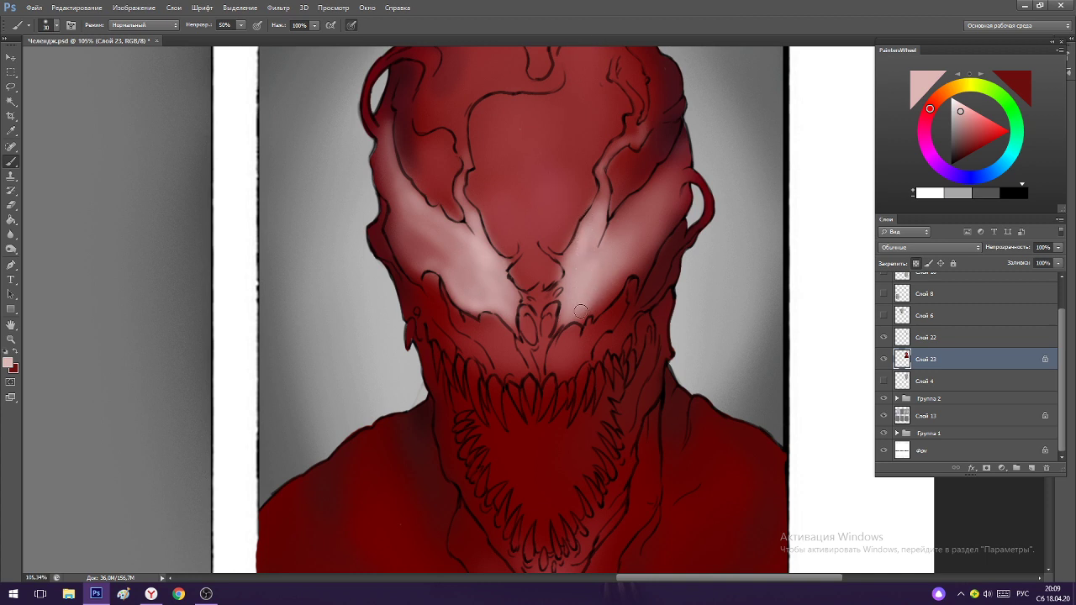
Blend the right-hand eye patch and its lower edge with light pink and muted red sampled from the eye.
left_click(590, 277, "alt")
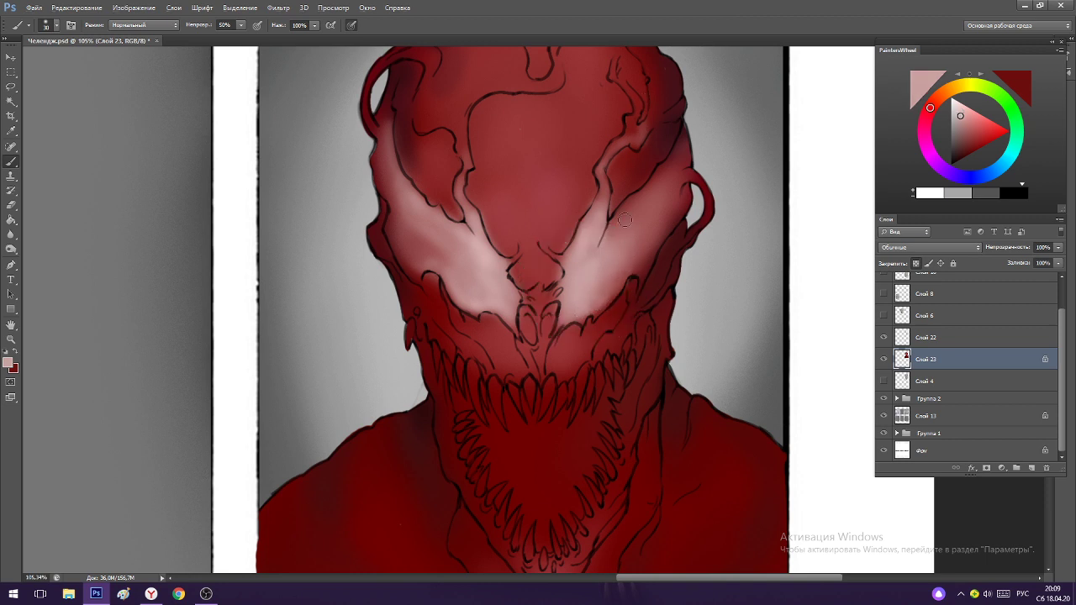
left_click(641, 266, "alt")
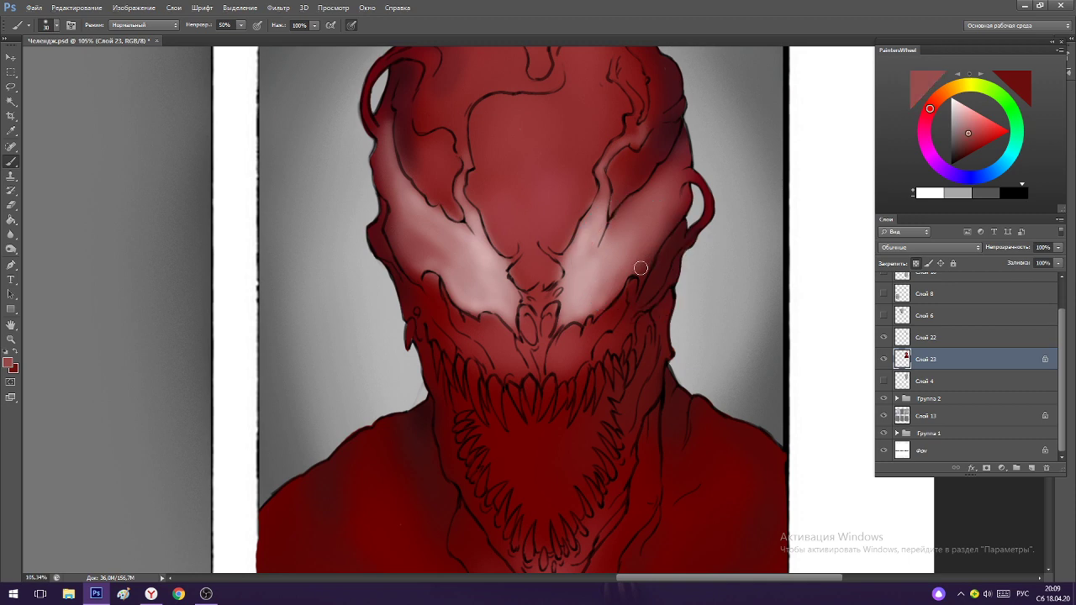
scroll(484, 166, "down", 3)
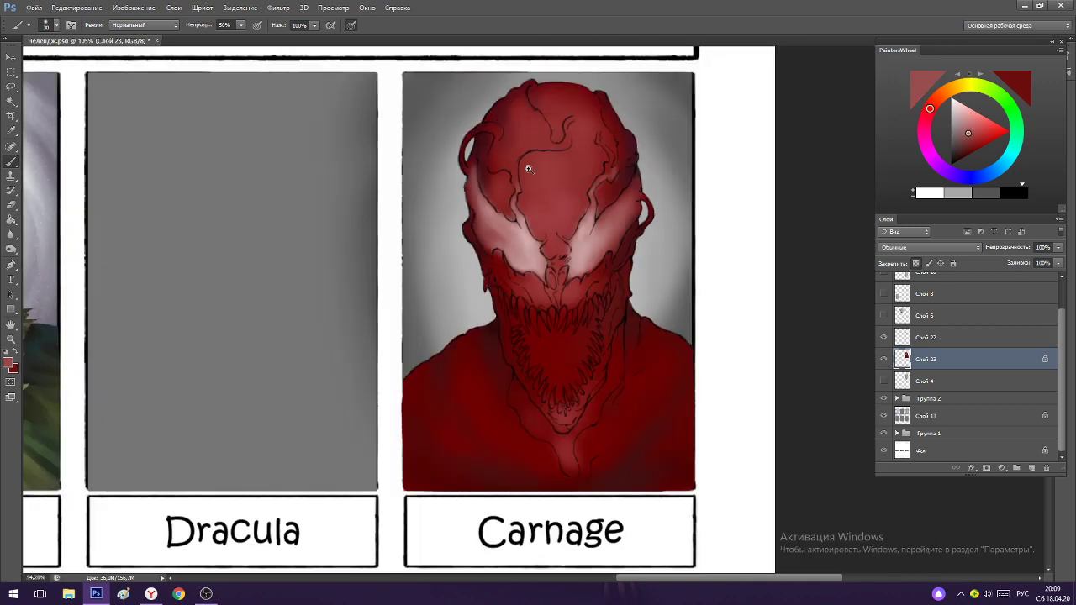
scroll(566, 221, "up", 4)
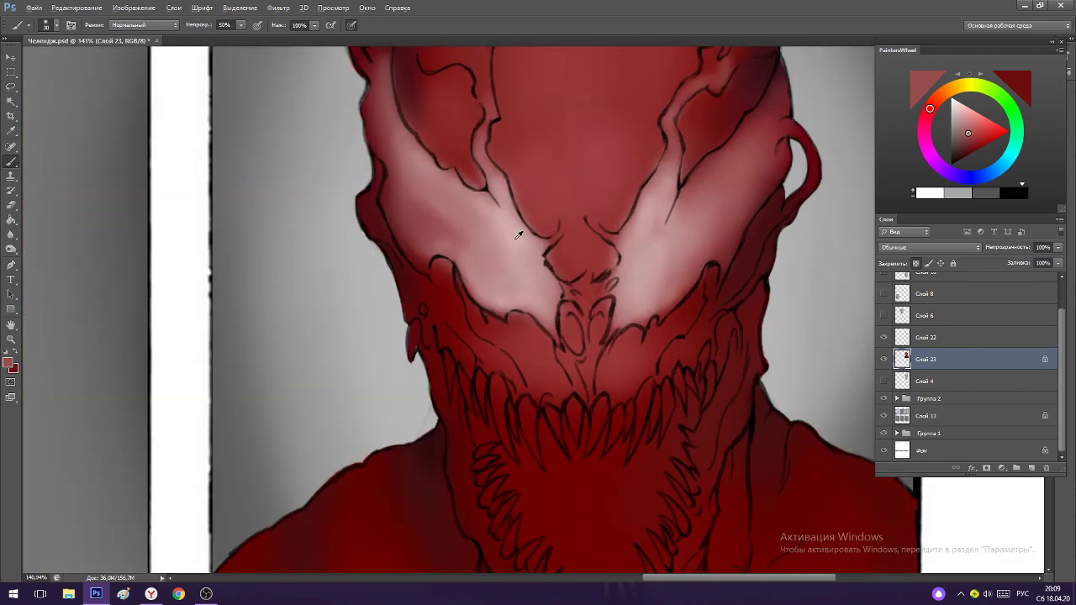
Sample the brightest eye pink, shift it to a paler, less saturated tone, and paint highlights on the inner parts of both eye patches.
left_click(523, 243, "alt")
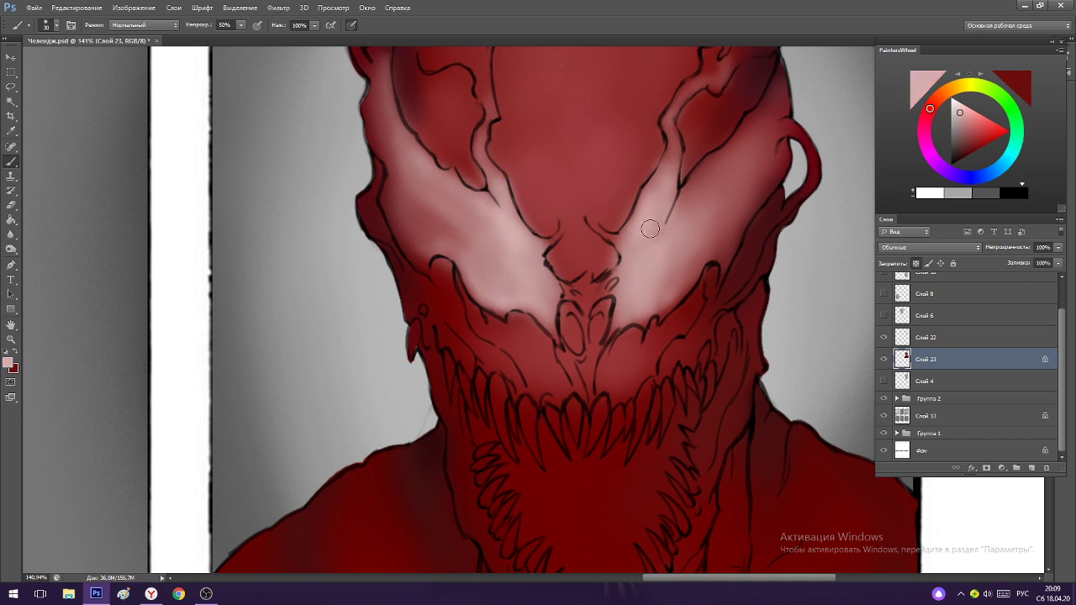
left_click(957, 111)
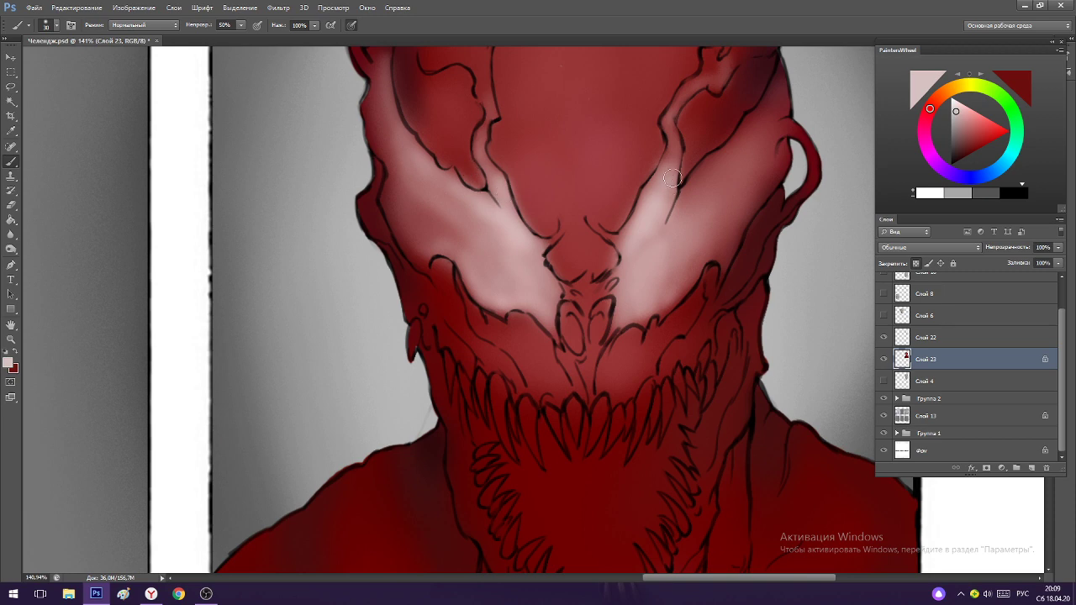
left_click_drag(604, 196, 568, 185)
left_click_drag(550, 227, 578, 227)
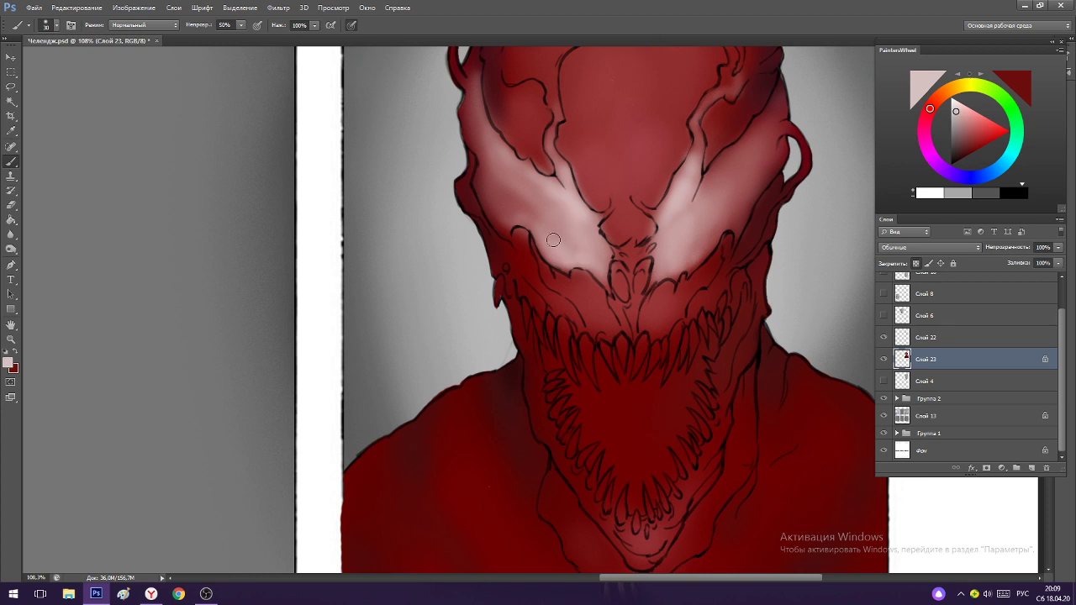
scroll(589, 206, "up", 2)
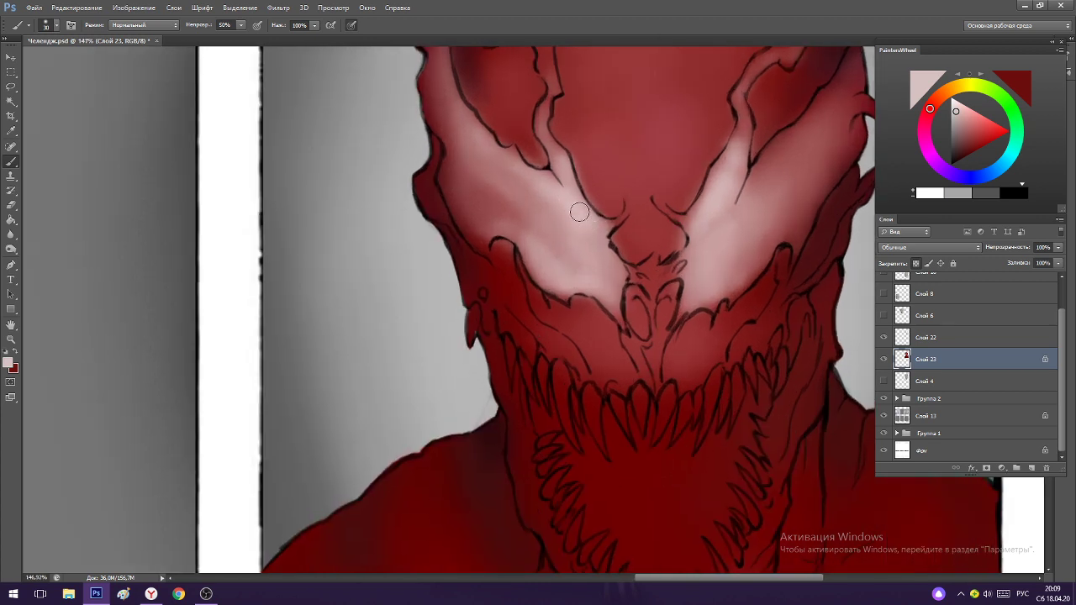
scroll(689, 235, "down", 3)
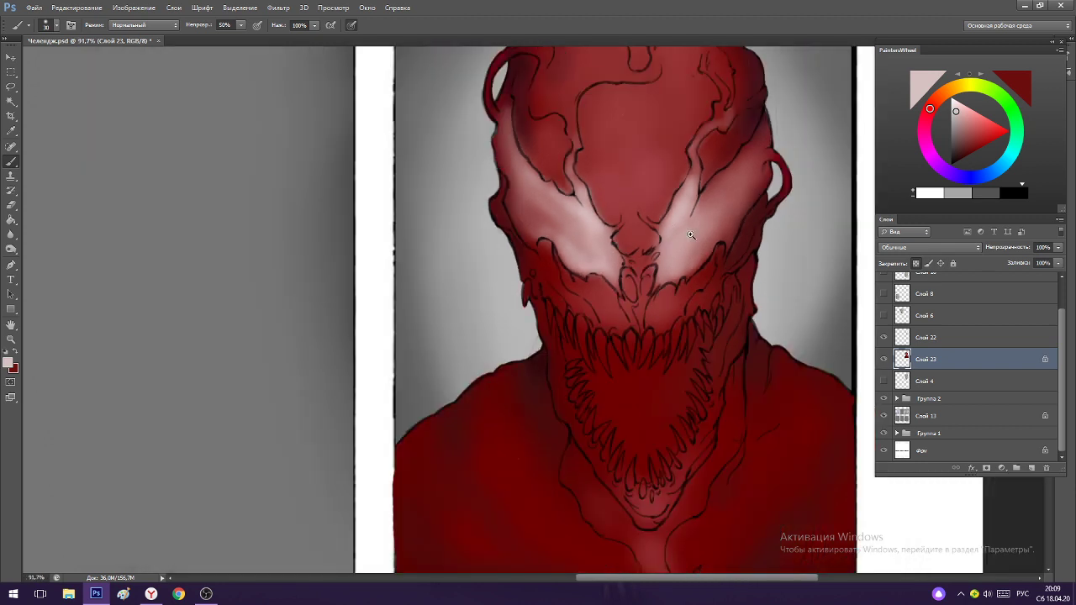
scroll(684, 209, "up", 1)
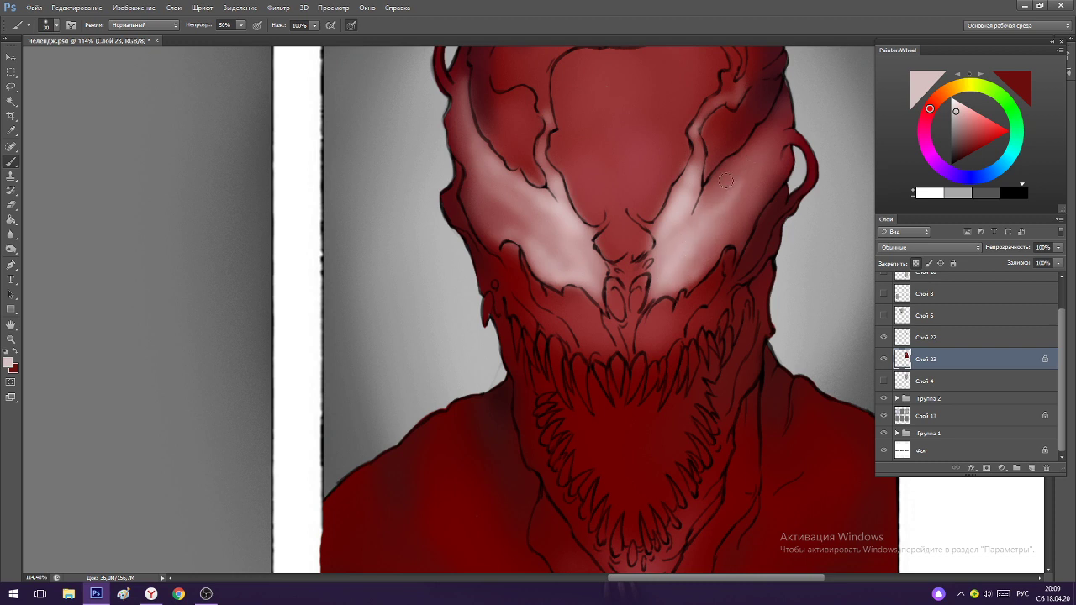
Blend the outer end of the right-hand eye patch into the head with pinks and dull reds sampled around it.
left_click(759, 148, "alt")
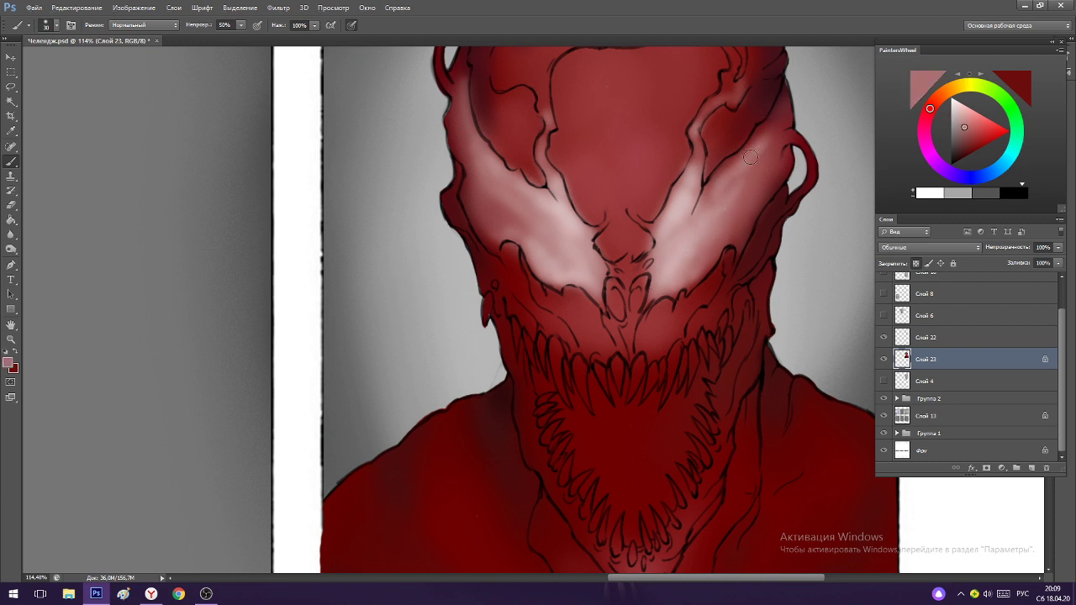
left_click(785, 101, "alt")
left_click(772, 126, "alt")
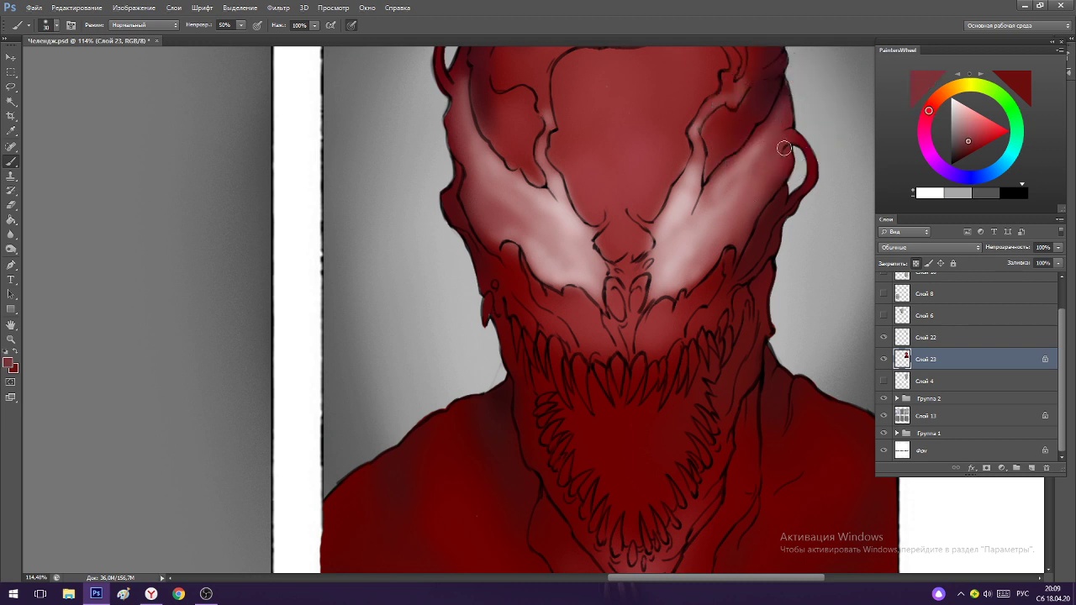
left_click(765, 150, "alt")
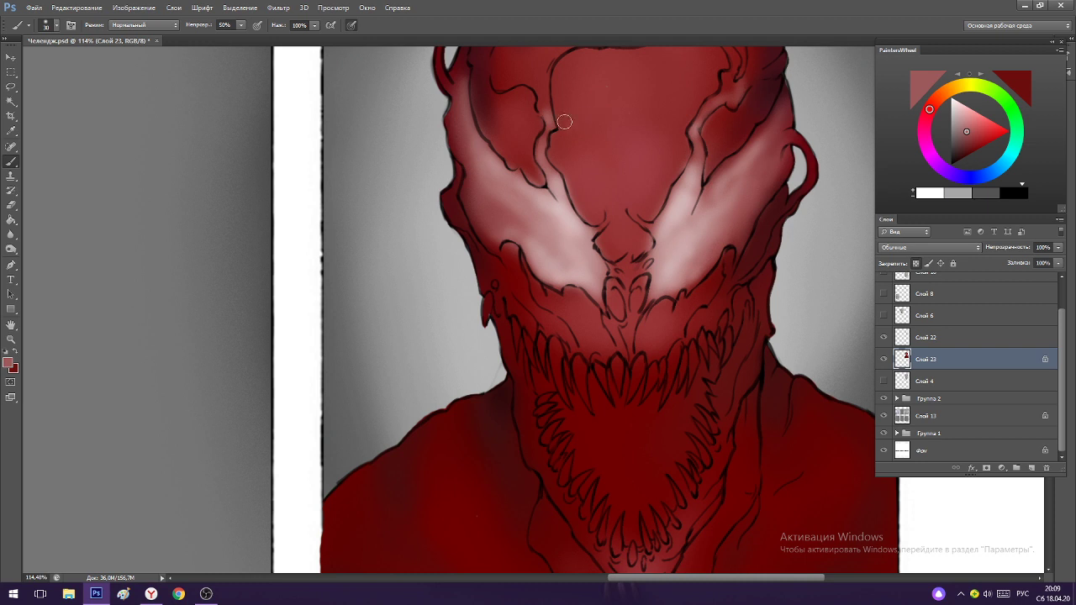
Smooth the middle and outer areas of the left-hand eye patch with pink tones sampled from within it.
left_click(497, 182, "alt")
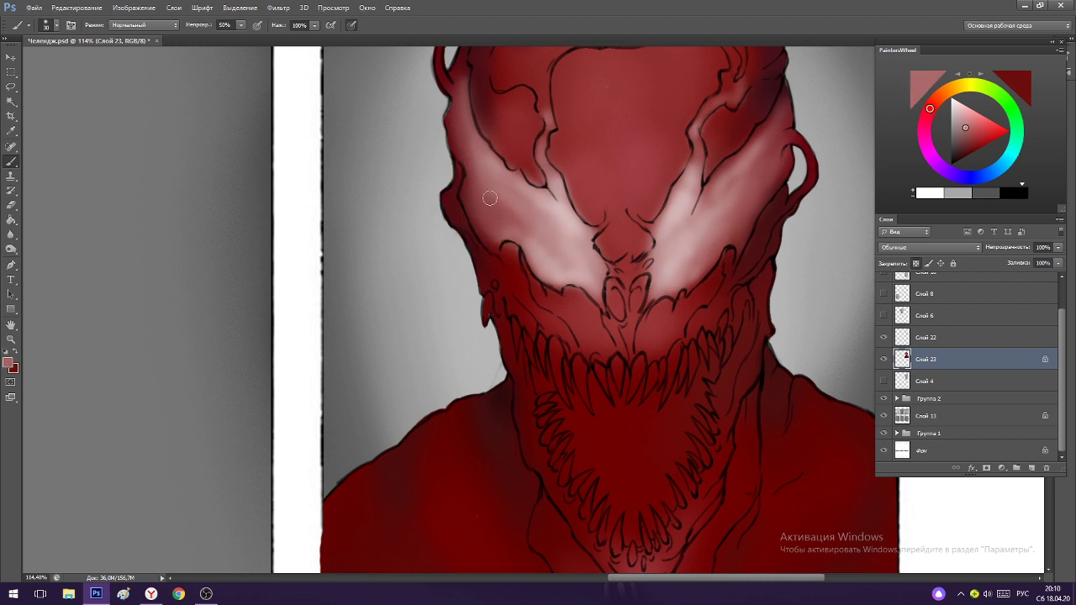
left_click(534, 225, "alt")
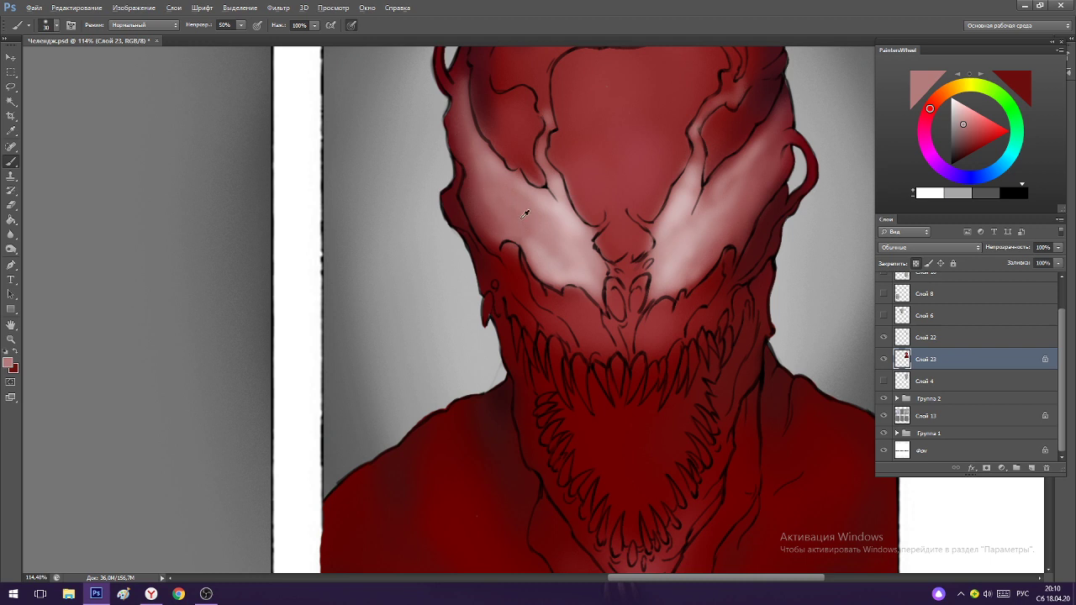
left_click(534, 234, "alt")
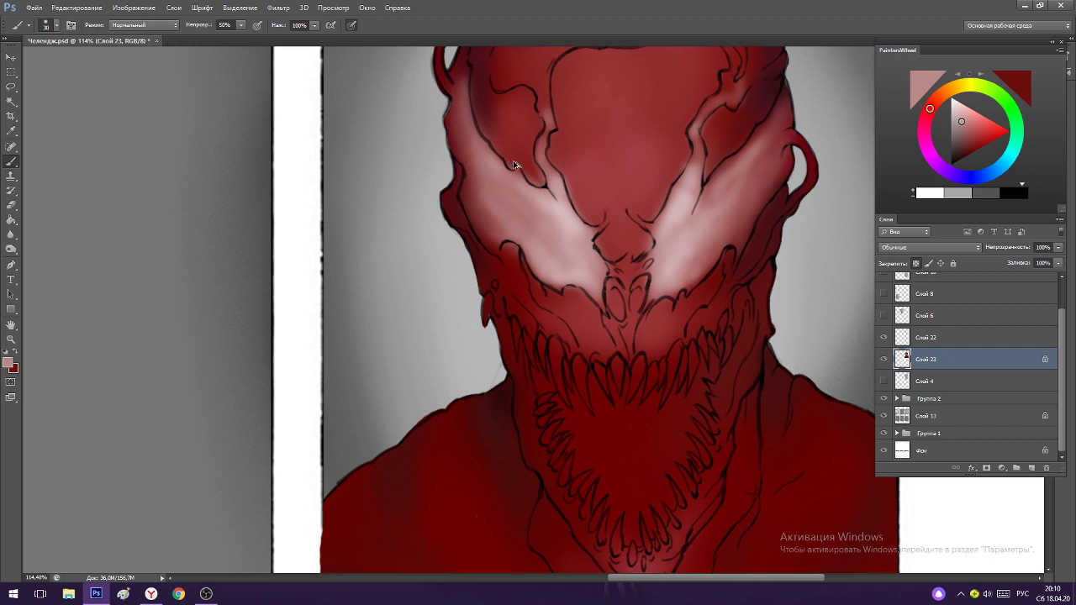
left_click(523, 205, "alt")
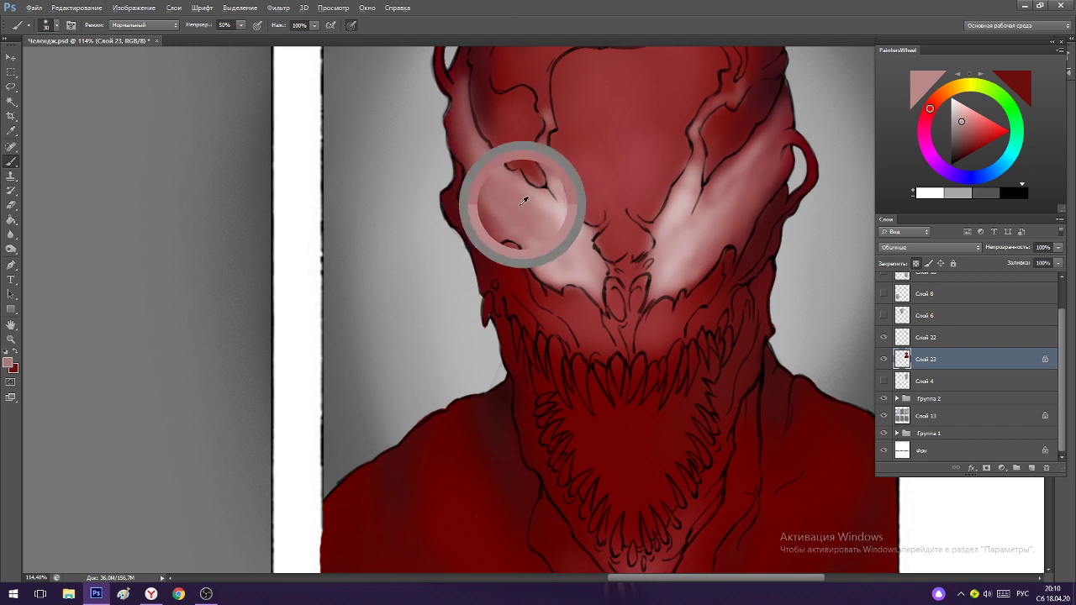
left_click(490, 196, "alt")
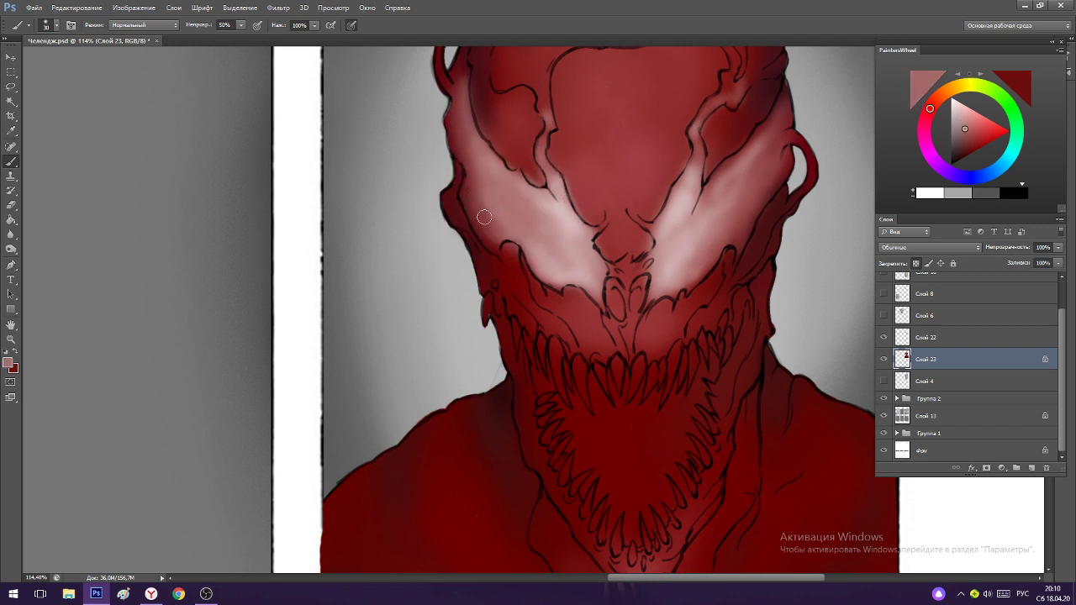
left_click_drag(622, 169, 664, 168)
left_click_drag(603, 248, 559, 164)
Sample the dark crimson at the side of the head, make it less saturated, and shade the raised ridge below the left-hand eye patch.
scroll(559, 164, "up", 2)
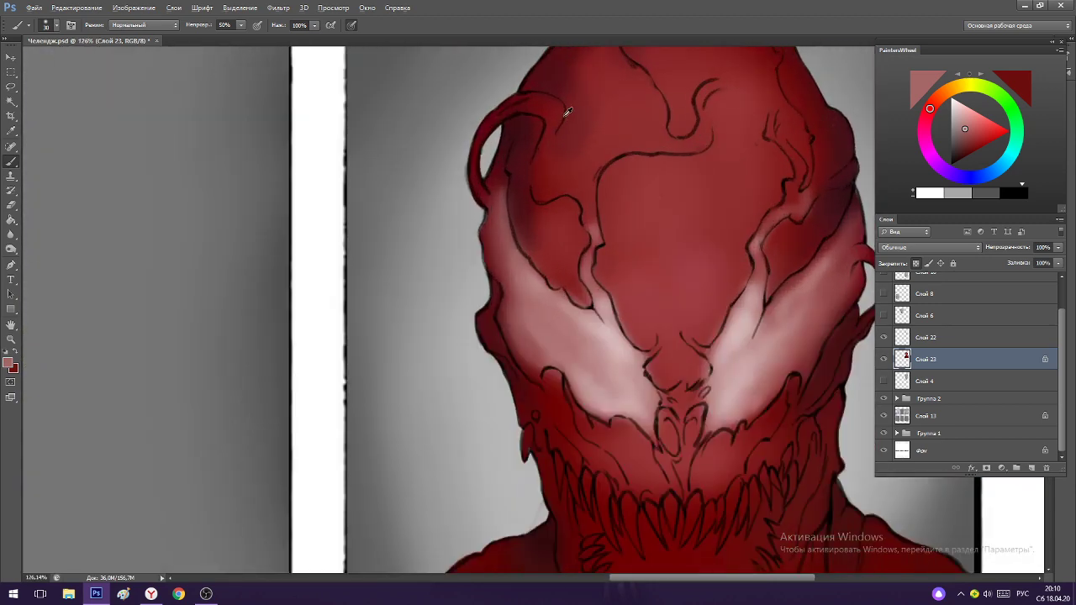
left_click(519, 118, "alt")
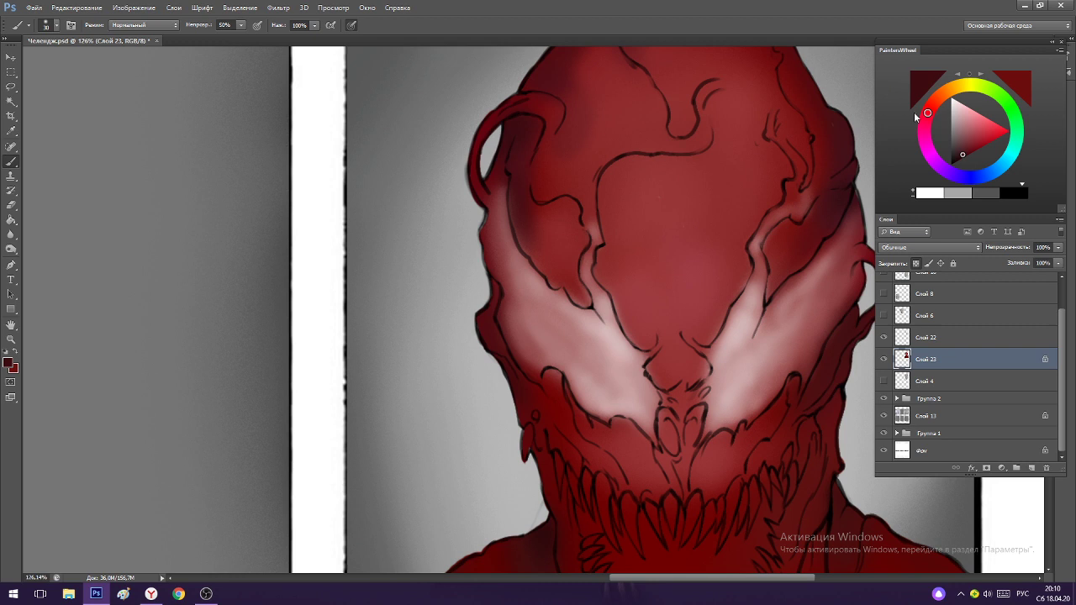
left_click_drag(963, 158, 958, 156)
scroll(570, 331, "down", 5)
scroll(571, 331, "up", 4)
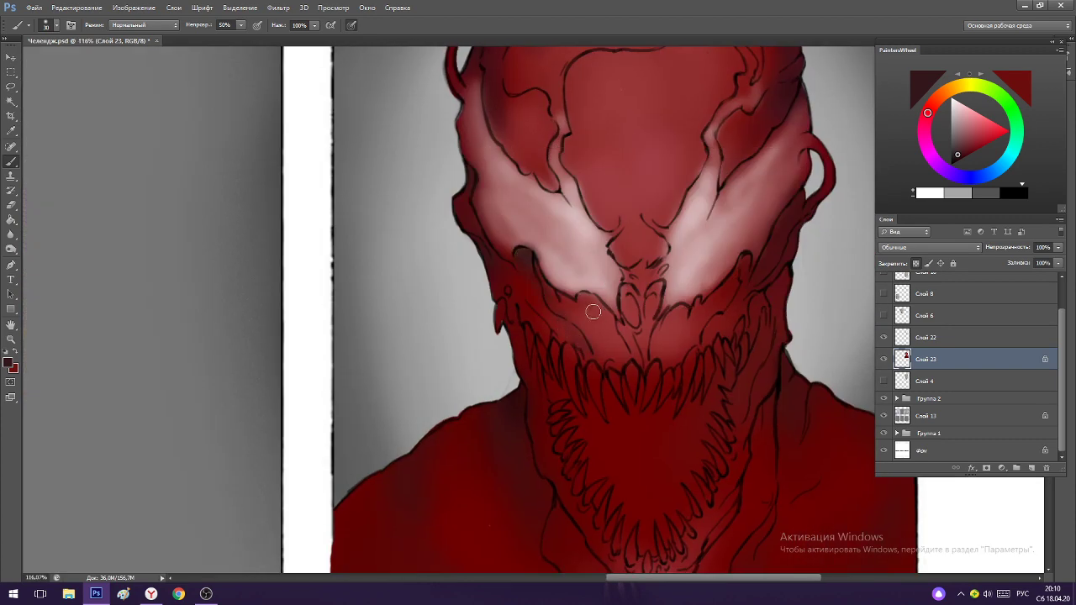
Choose a darker near-black red and shade the area beside the outer end of Carnage's right-hand eye, near the looped tendril.
scroll(584, 223, "down", 2)
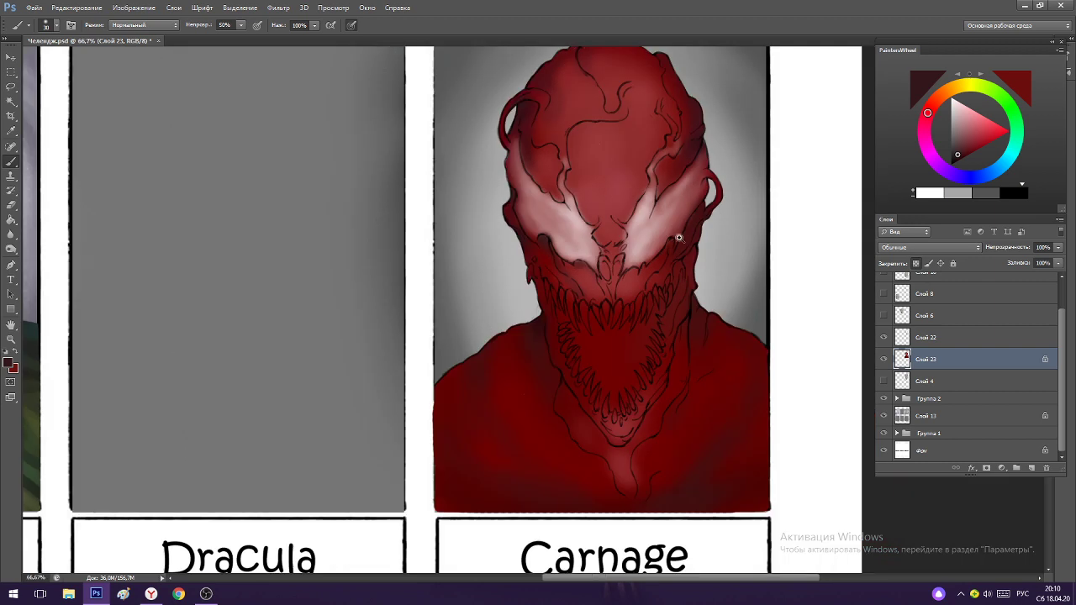
left_click(955, 156)
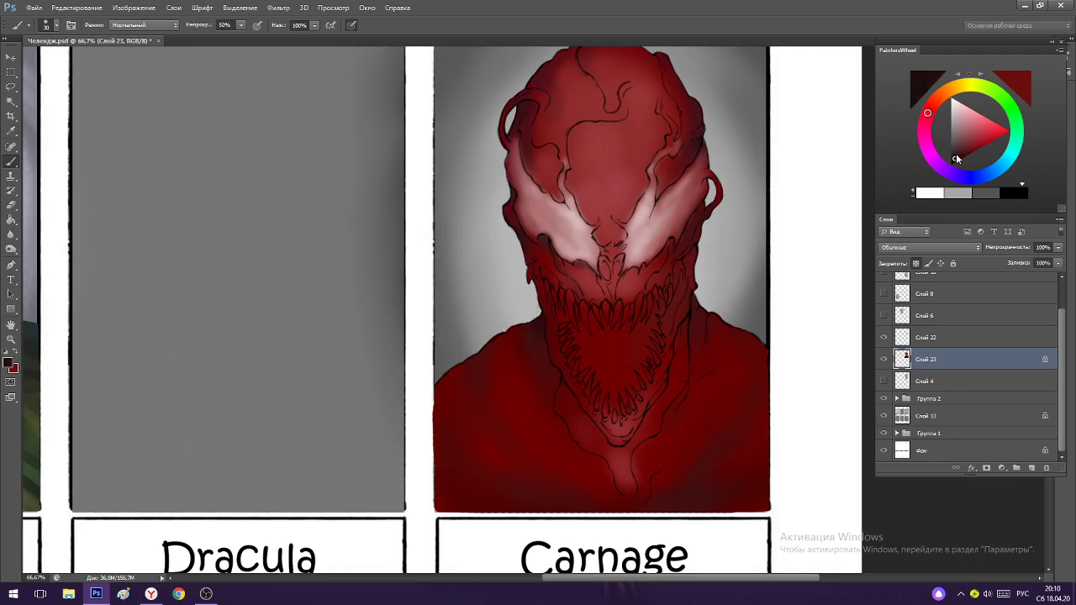
scroll(641, 178, "up", 1)
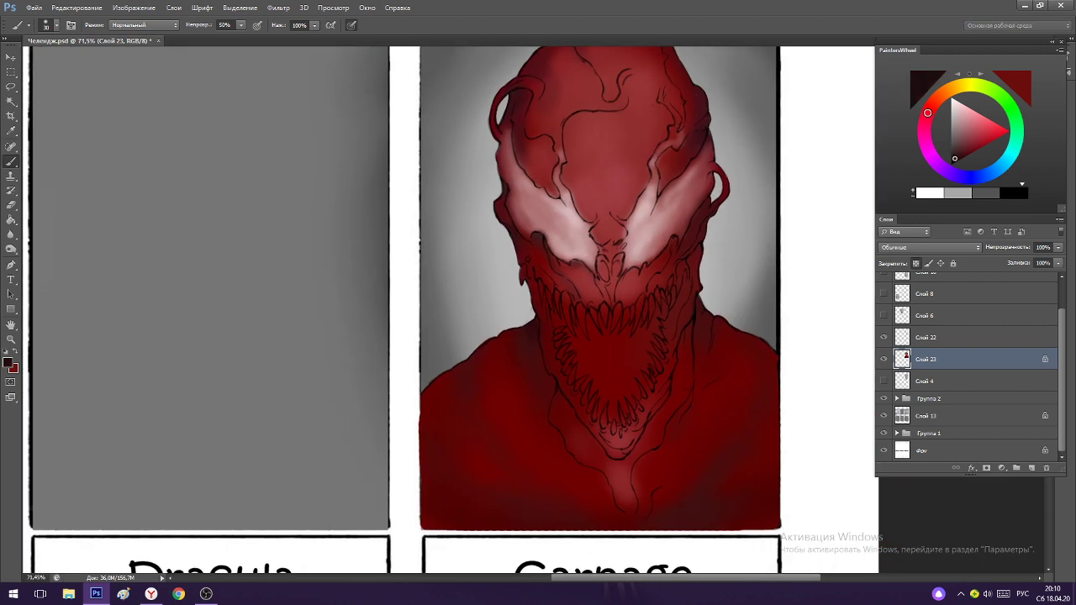
key("alt+Tab")
scroll(668, 238, "up", 2)
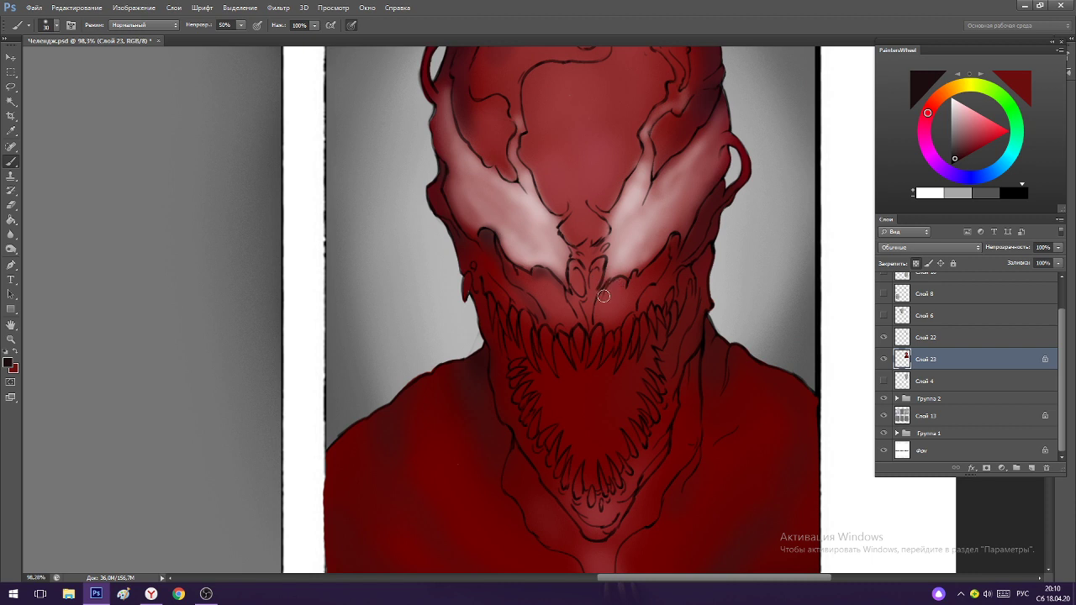
mouse_move(554, 212)
left_mouse_down()
mouse_move(598, 206)
mouse_move(557, 204)
mouse_move(518, 178)
left_mouse_up()
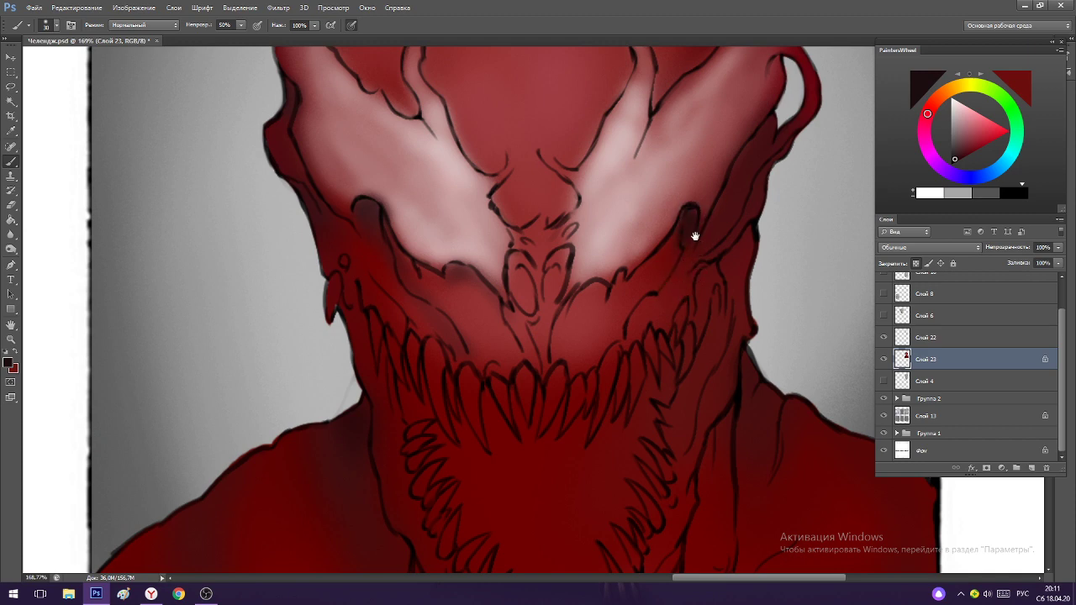
left_click_drag(694, 237, 790, 222)
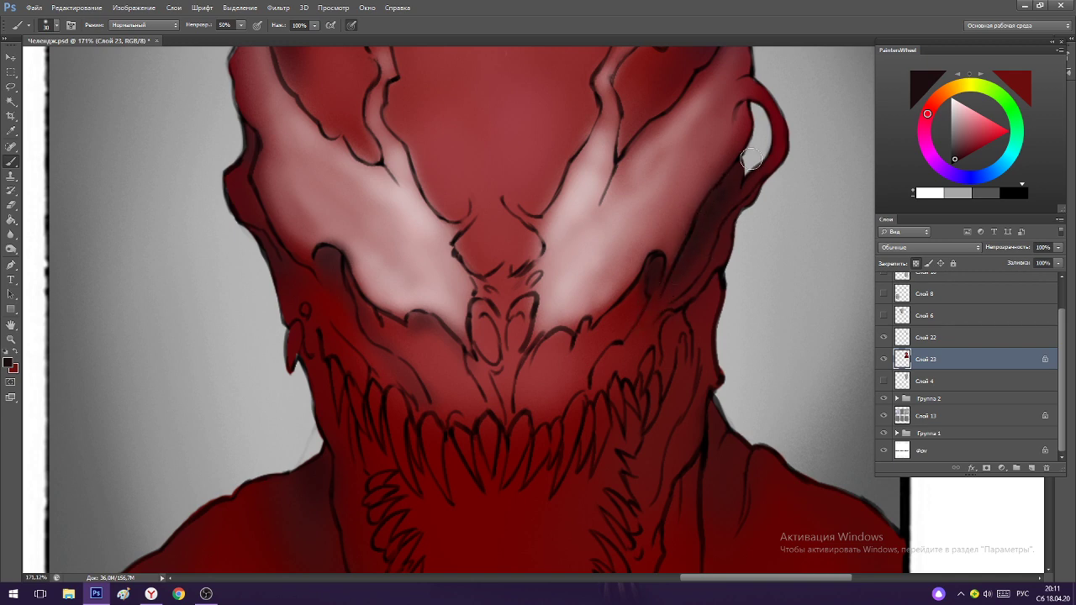
left_click_drag(724, 194, 675, 113)
Paint dark shadows along the left edge of Carnage's face and the looped tendril beside the left-hand eye.
left_click_drag(598, 155, 632, 165)
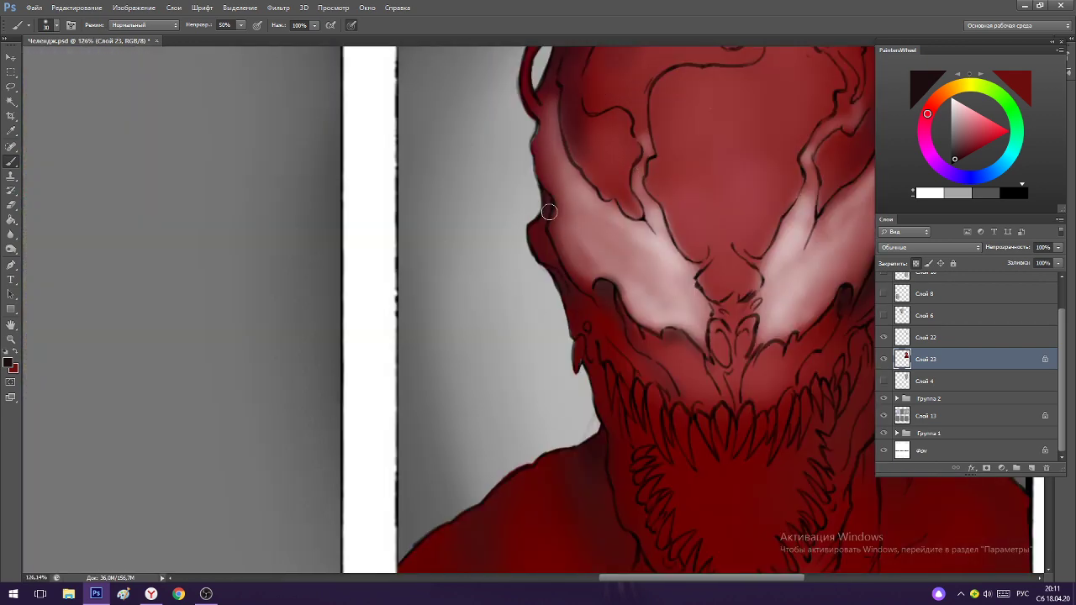
left_click_drag(533, 227, 541, 216)
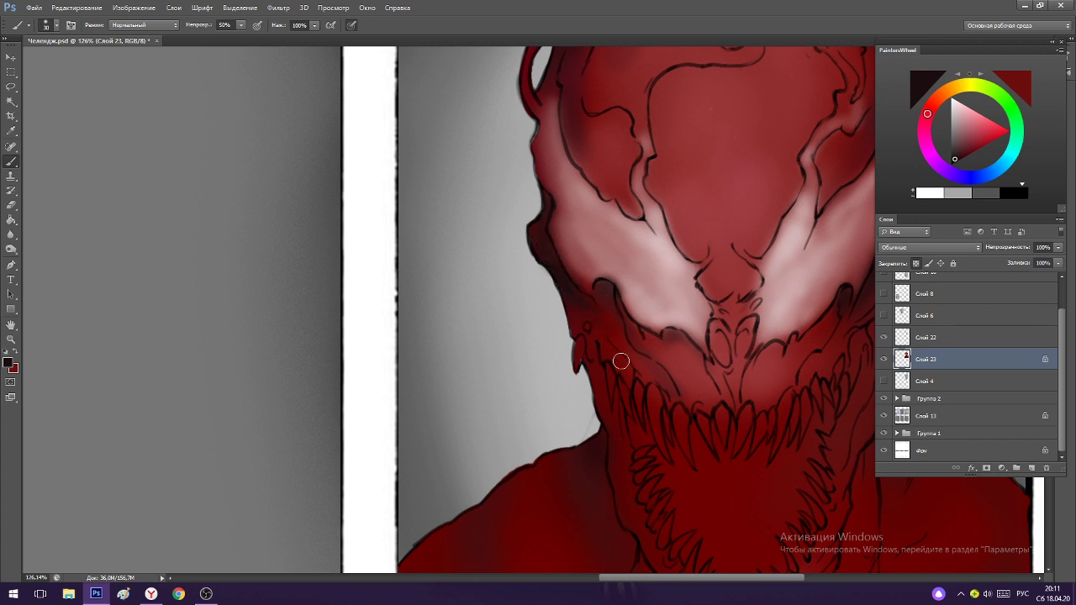
scroll(631, 263, "down", 5)
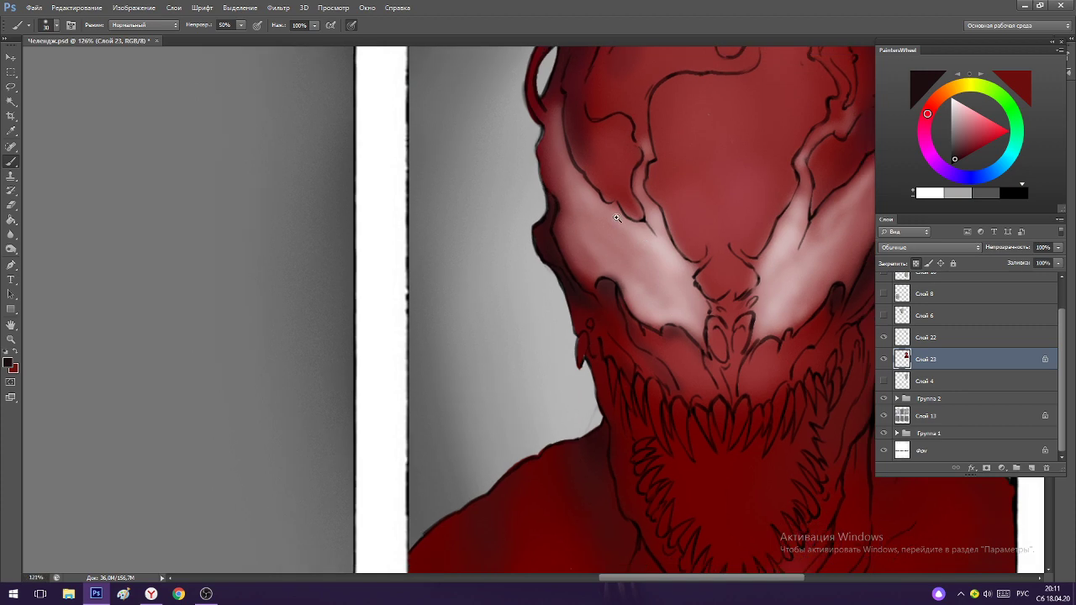
scroll(628, 193, "up", 5)
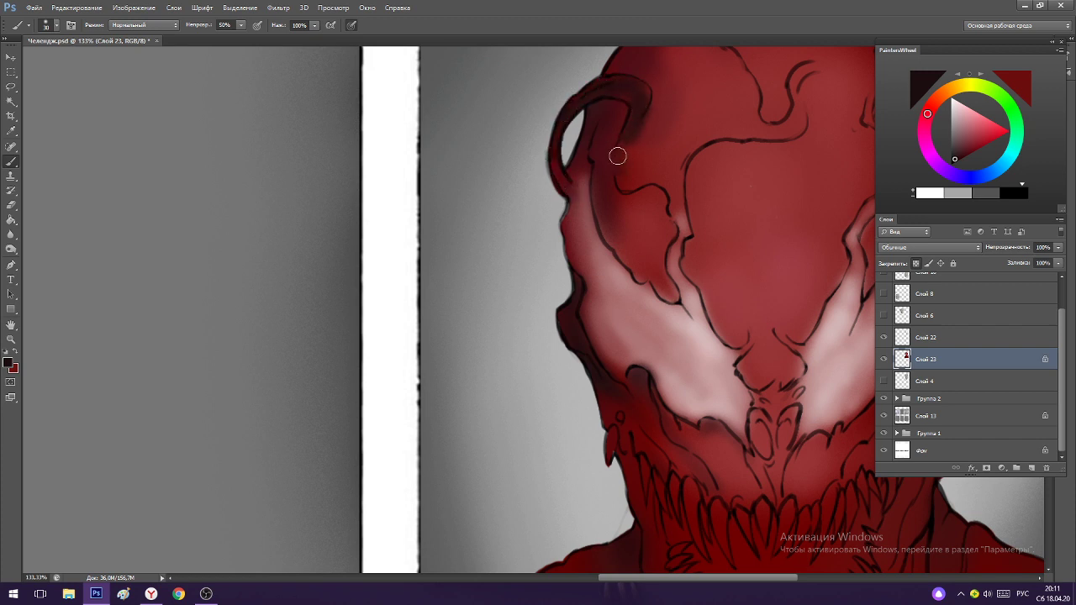
Brush dark shading along the curved tendril line that frames the left half of Carnage's forehead.
mouse_move(661, 179)
left_mouse_down()
mouse_move(680, 201)
mouse_move(681, 228)
mouse_move(677, 156)
mouse_move(680, 190)
mouse_move(695, 145)
mouse_move(727, 153)
left_mouse_up()
key("ctrl+0")
key("ctrl+1")
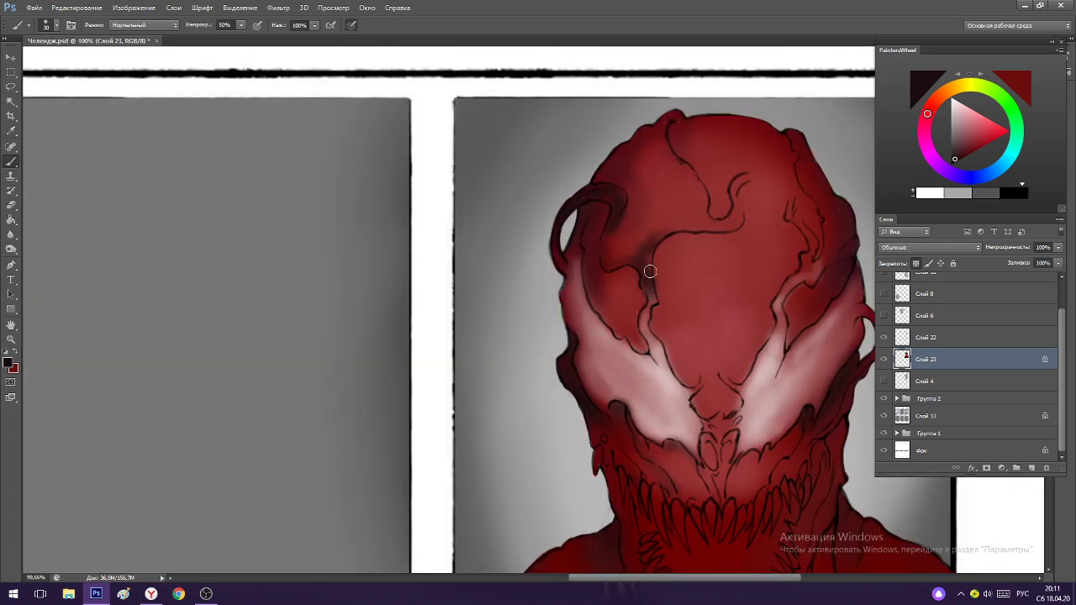
mouse_move(662, 232)
left_mouse_down()
mouse_move(721, 227)
mouse_move(737, 213)
mouse_move(673, 230)
left_mouse_up()
key("ctrl+z")
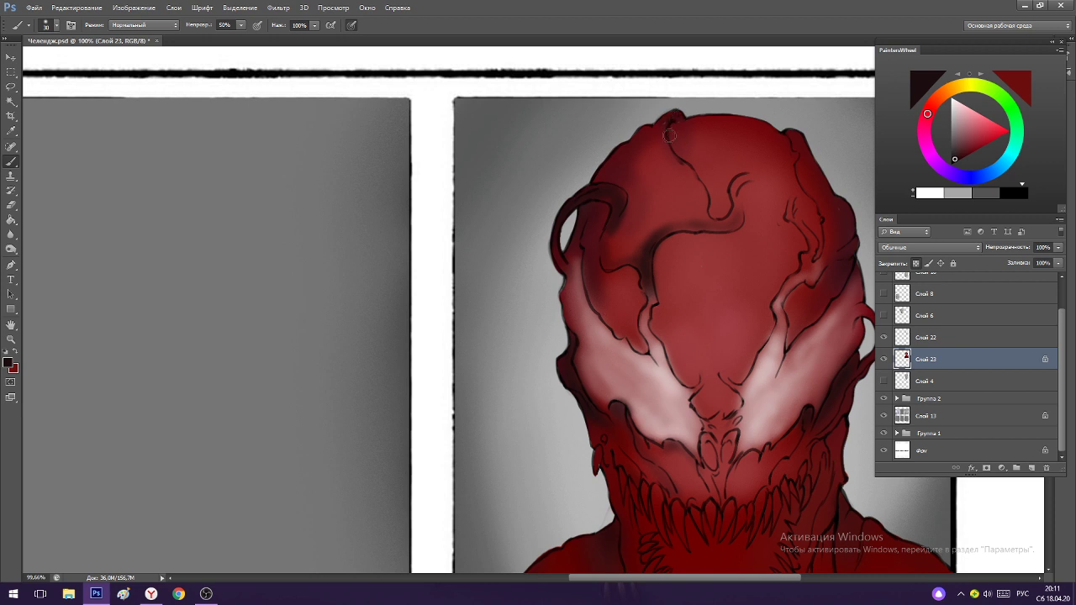
Shade along the vein running down from the crown and the tendrils on the right half of Carnage's head.
mouse_move(670, 140)
left_mouse_down()
mouse_move(704, 193)
mouse_move(701, 228)
mouse_move(765, 178)
mouse_move(719, 227)
mouse_move(738, 187)
mouse_move(763, 180)
left_mouse_up()
mouse_move(661, 226)
left_mouse_down()
mouse_move(698, 224)
mouse_move(664, 196)
left_mouse_up()
left_click_drag(767, 213, 803, 190)
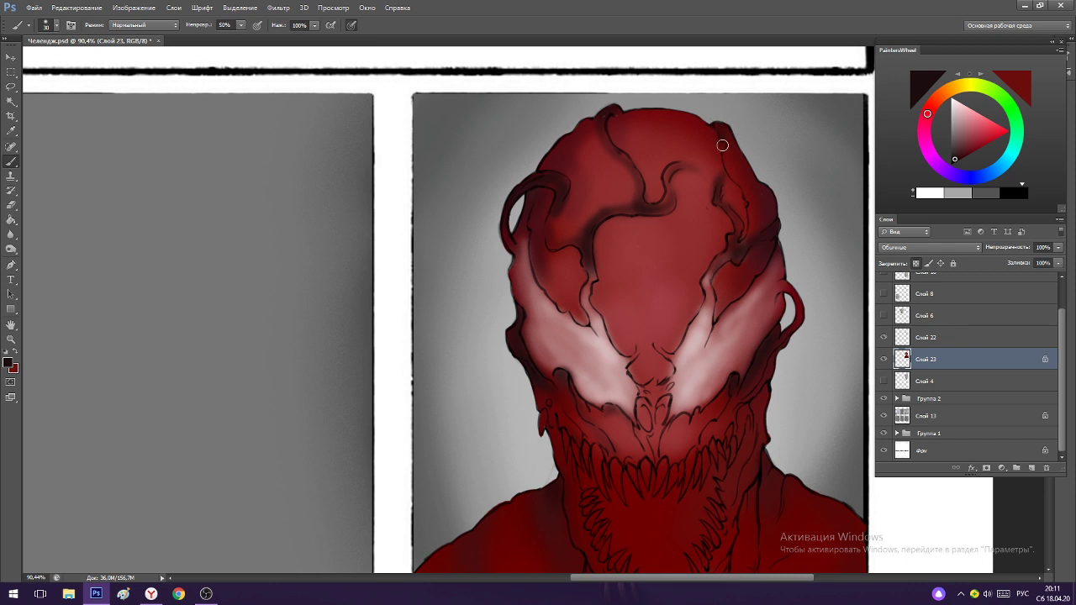
left_click_drag(728, 163, 722, 143)
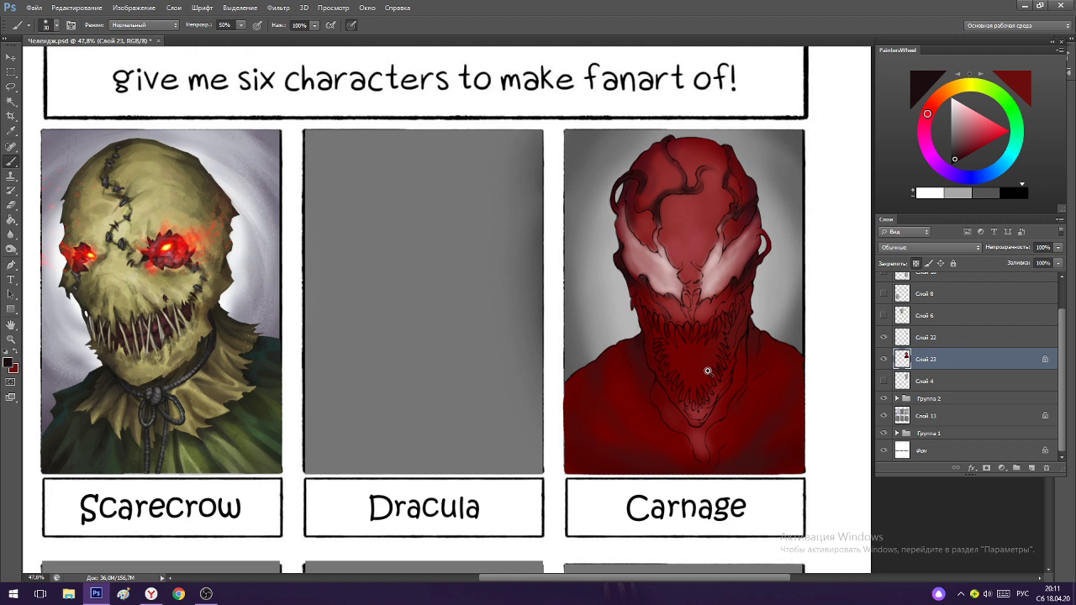
Darken the creases across the bridge of Carnage's nose, just above the nostrils.
left_click_drag(709, 369, 648, 254)
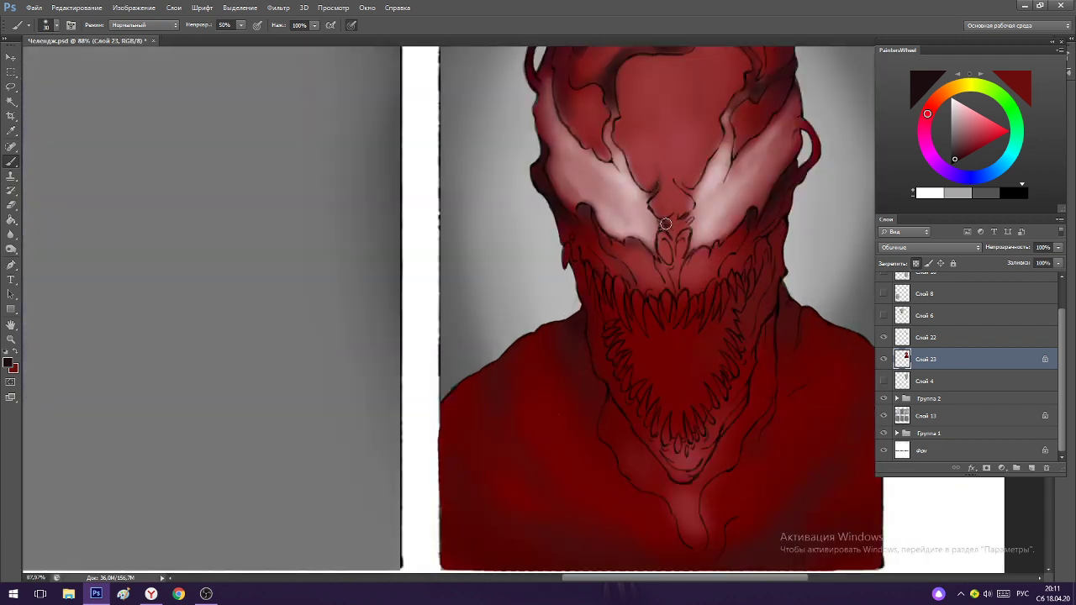
mouse_move(673, 220)
left_mouse_down()
mouse_move(675, 228)
mouse_move(687, 218)
left_mouse_up()
scroll(732, 119, "down", 4)
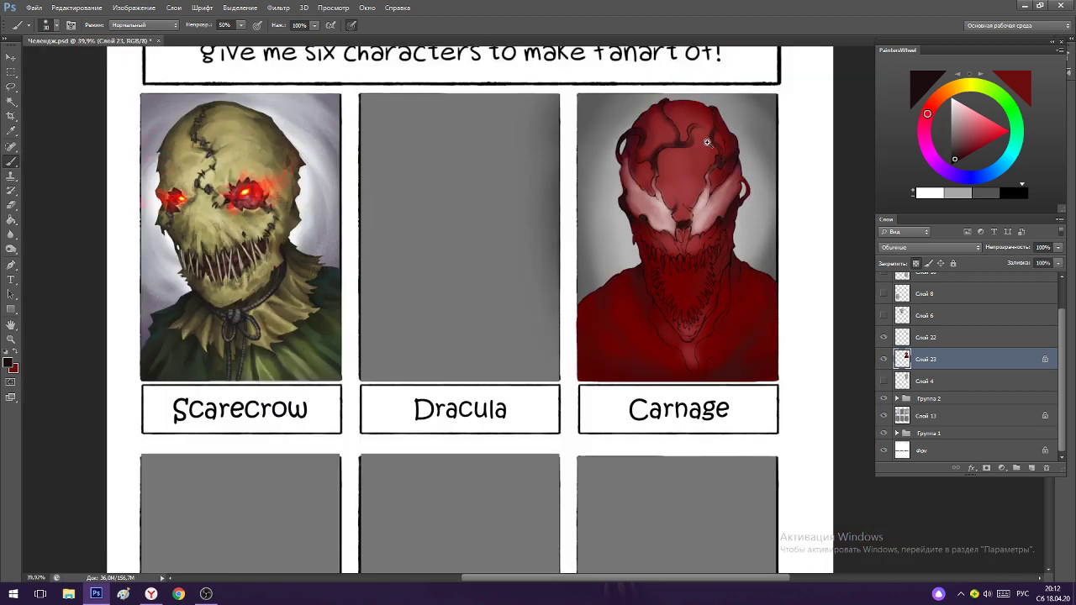
scroll(710, 207, "up", 2)
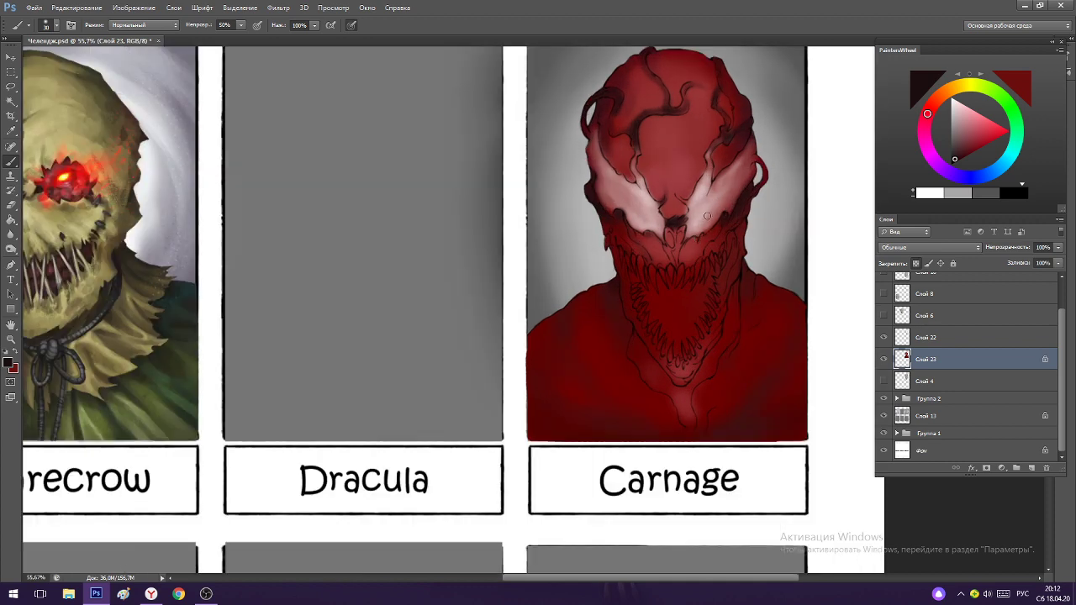
scroll(707, 216, "up", 2)
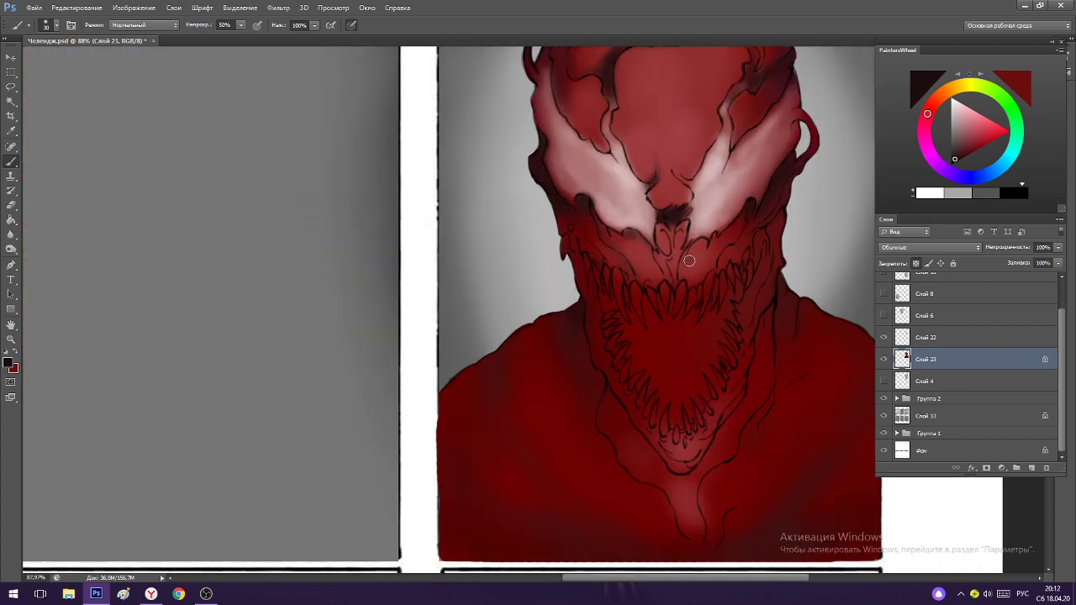
Paint dark shadows on Carnage's face beneath the inner parts of both white eyes.
mouse_move(699, 257)
left_mouse_down()
mouse_move(689, 264)
mouse_move(721, 240)
left_mouse_up()
left_click_drag(631, 240, 626, 236)
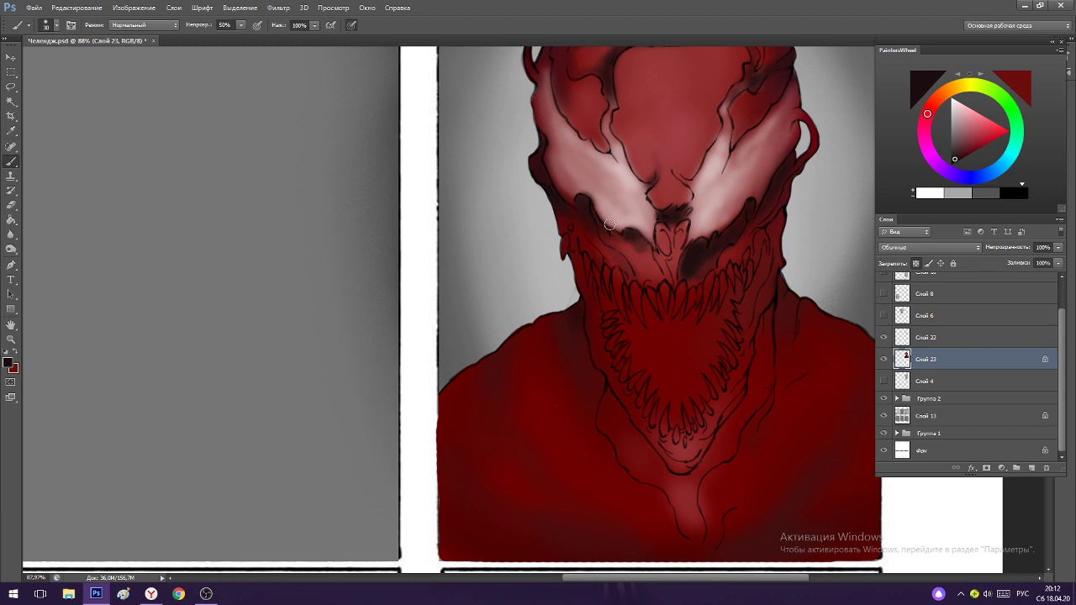
left_click_drag(701, 209, 672, 209)
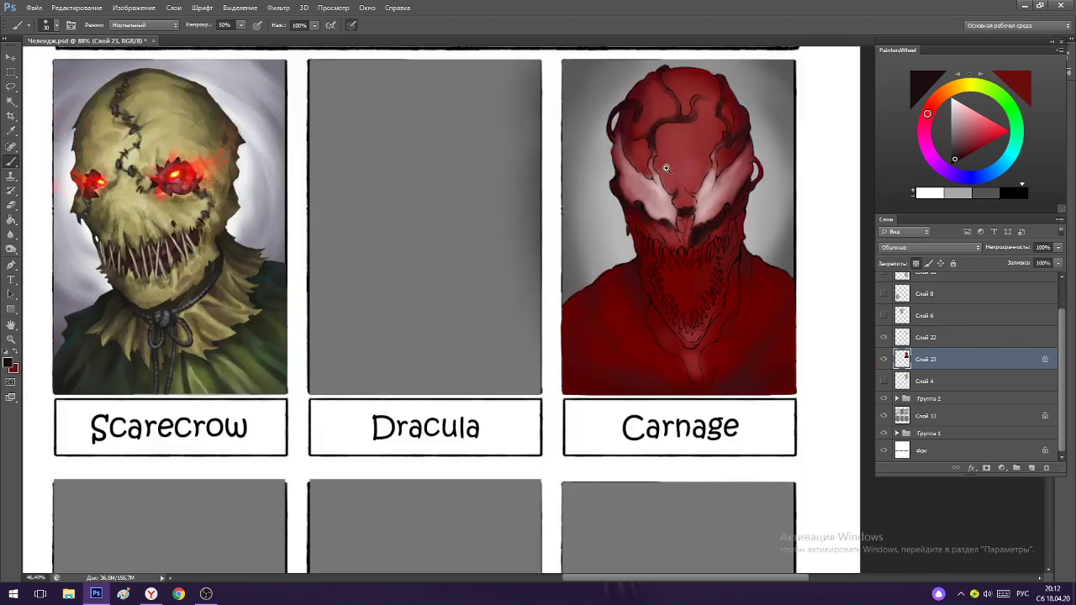
Darken the nose bridge between the eyes and the patch above the left-hand eye using a 60 px soft brush and sampled colours.
left_click_drag(671, 159, 687, 156)
left_click_drag(682, 242, 707, 248)
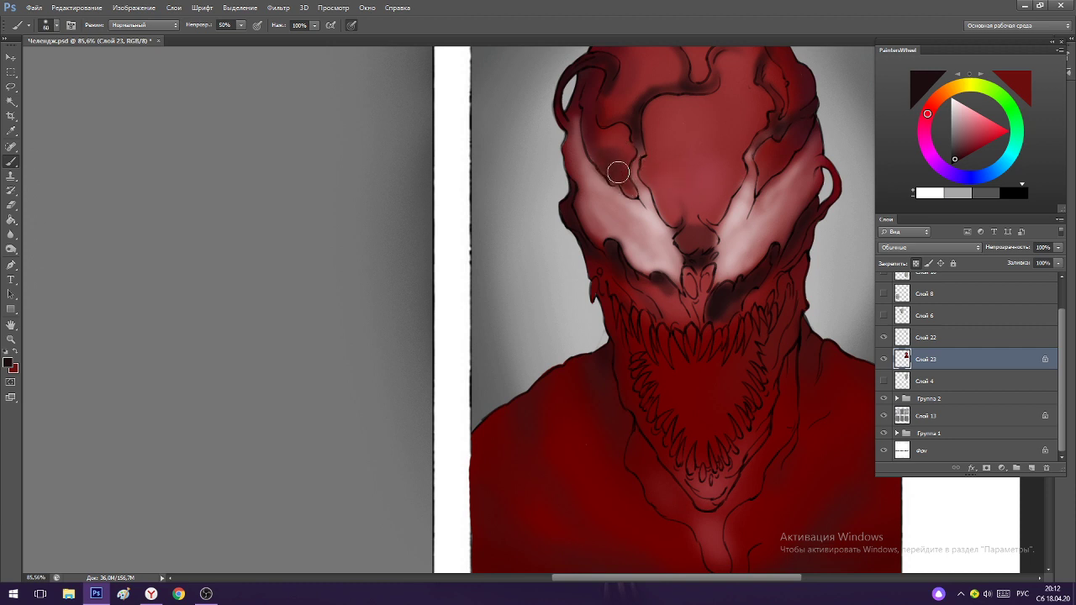
left_click(616, 137, "alt")
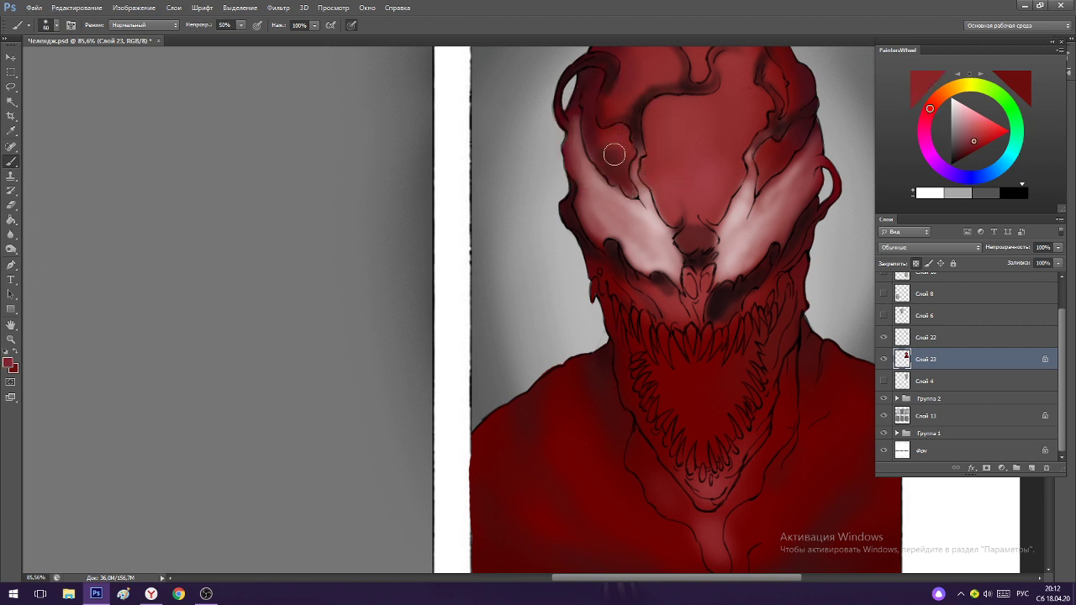
left_click(710, 249, "alt")
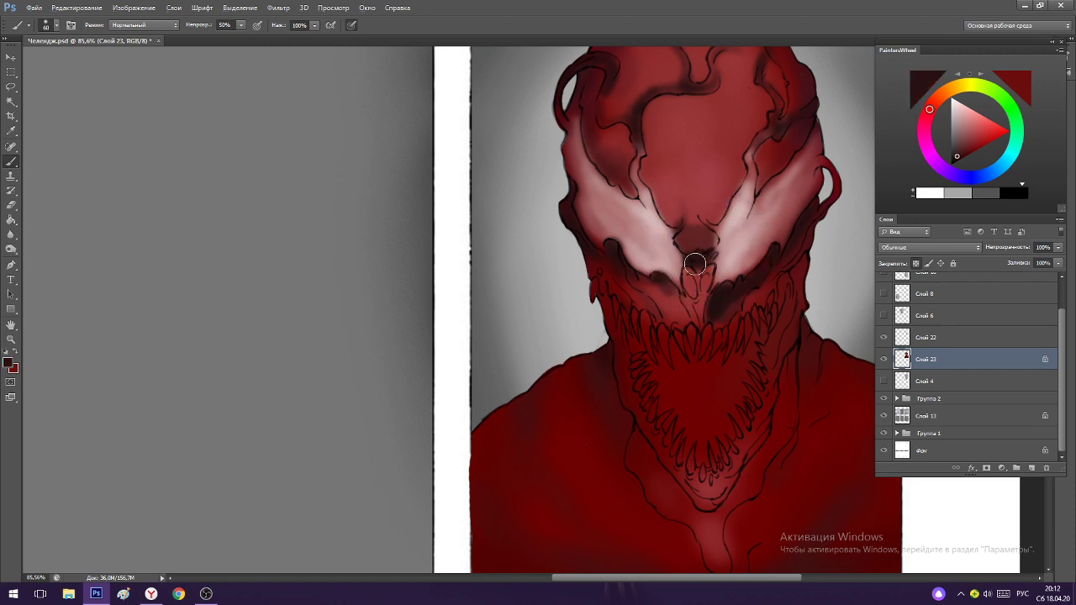
Extend the shadow from beneath the left-hand eye down beside the nose with a 45 px brush and a sampled dark tone.
scroll(698, 265, "down", 2)
scroll(698, 265, "up", 3)
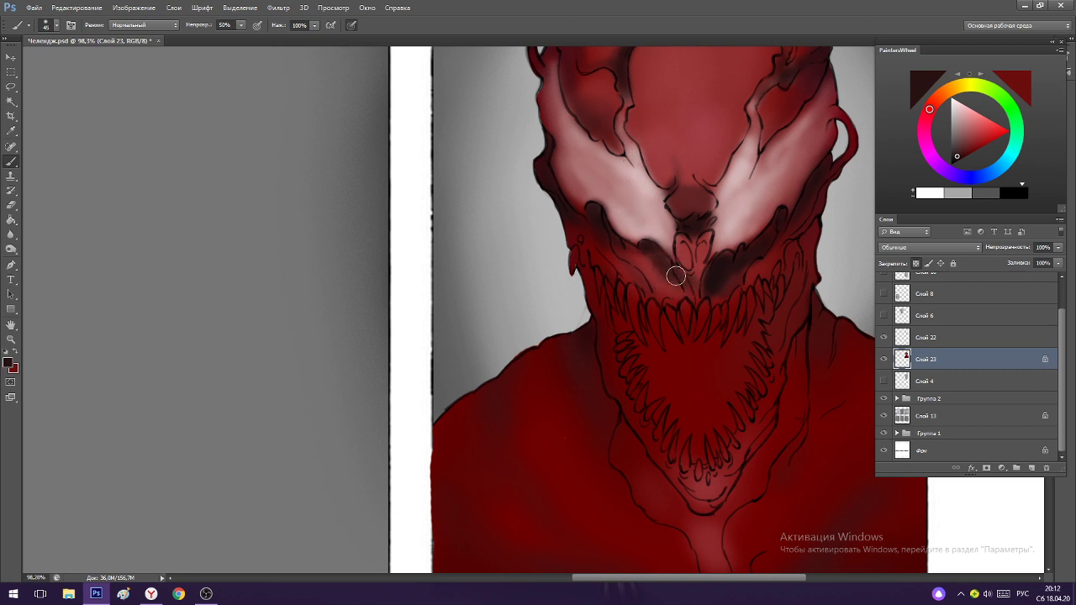
left_click(716, 275, "alt")
mouse_move(679, 265)
left_mouse_down()
mouse_move(701, 286)
mouse_move(701, 274)
mouse_move(694, 289)
left_mouse_up()
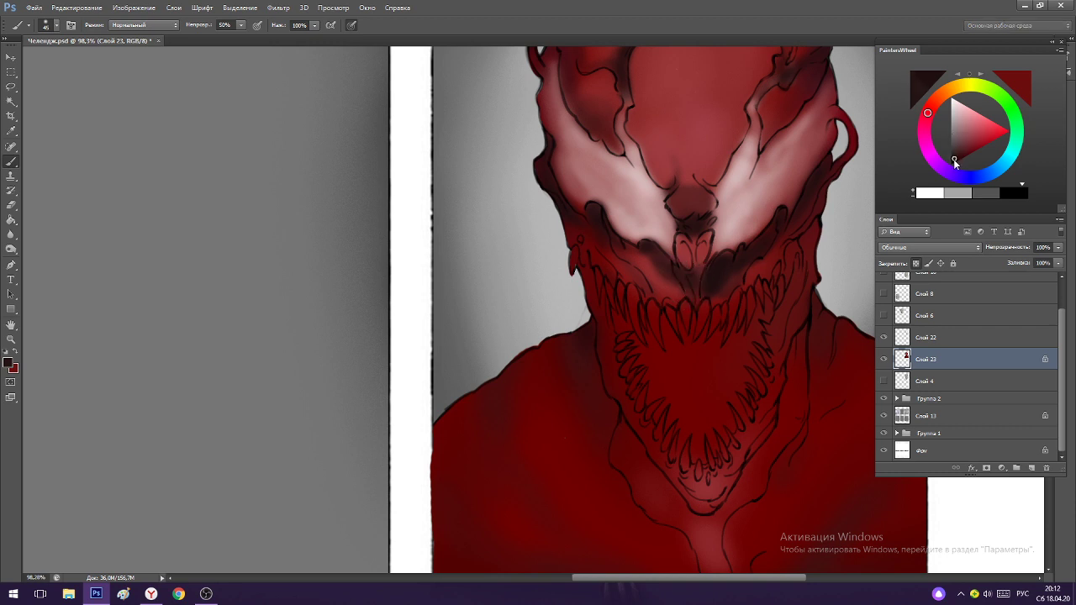
Choose a near-black colour and deepen the shadows beneath both eyes and around the looped tendril beside the right-hand eye.
left_click(953, 160)
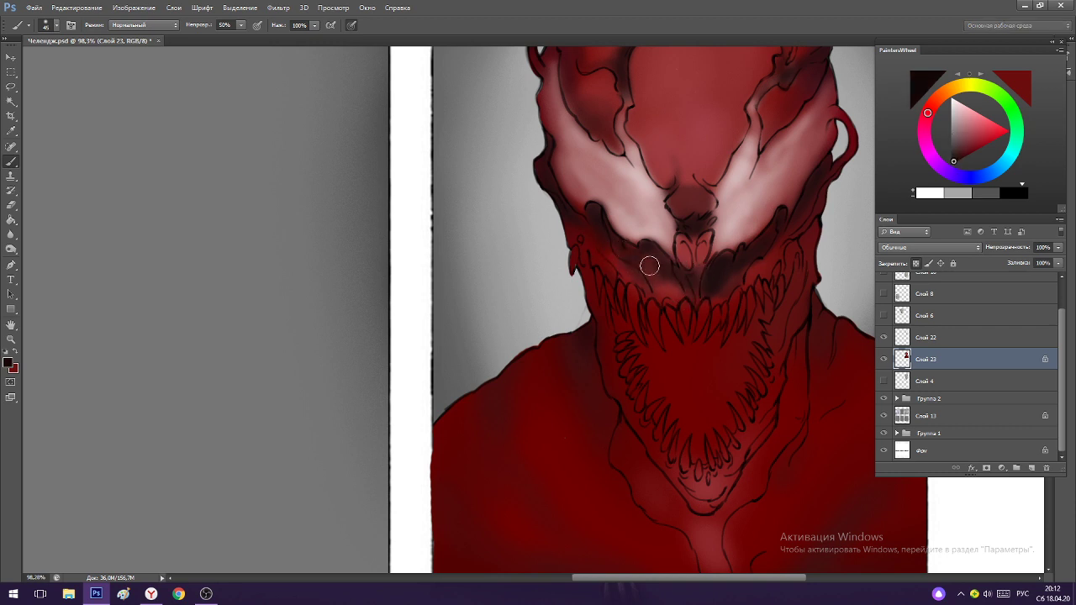
mouse_move(646, 257)
left_mouse_down()
mouse_move(619, 232)
mouse_move(664, 257)
left_mouse_up()
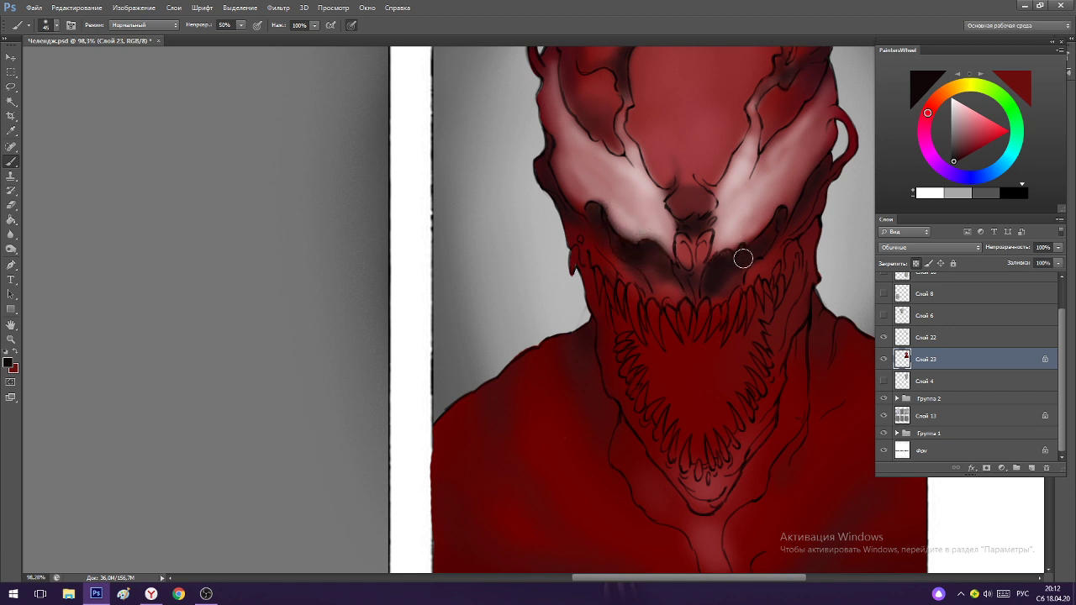
left_click_drag(736, 239, 763, 226)
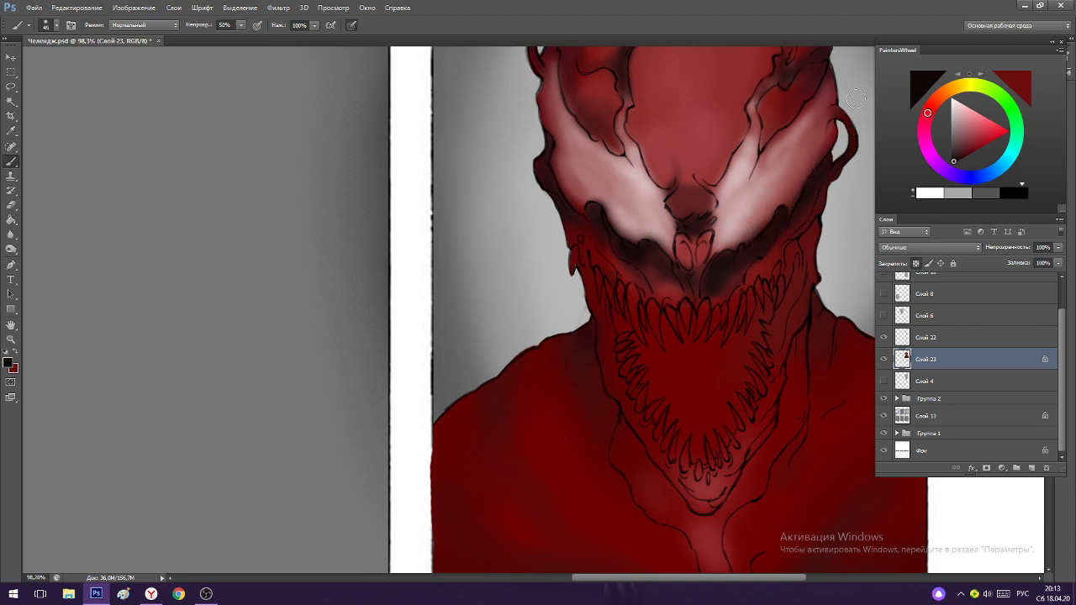
left_click_drag(788, 177, 844, 153)
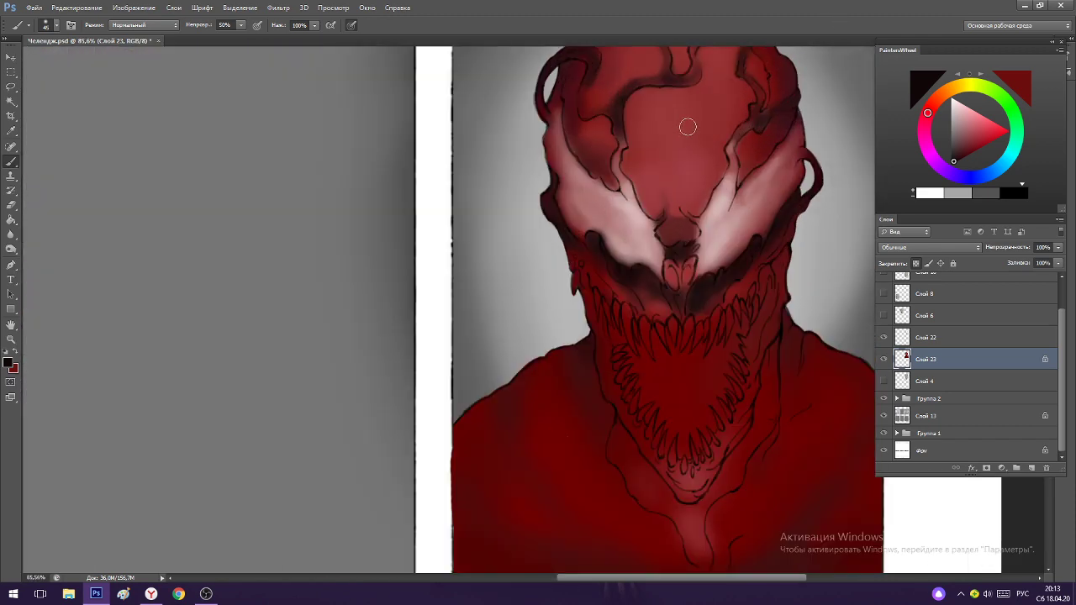
Sample the dark shadow colour beside the nose and shade Carnage's nostrils and nose bridge with it.
left_click(723, 295, "alt")
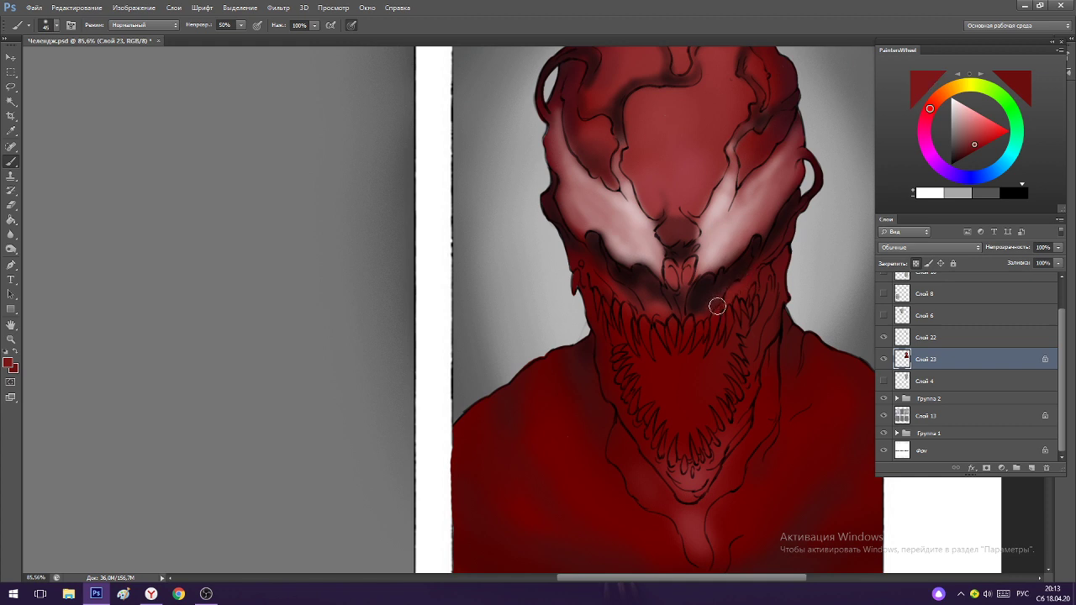
left_click(699, 291, "alt")
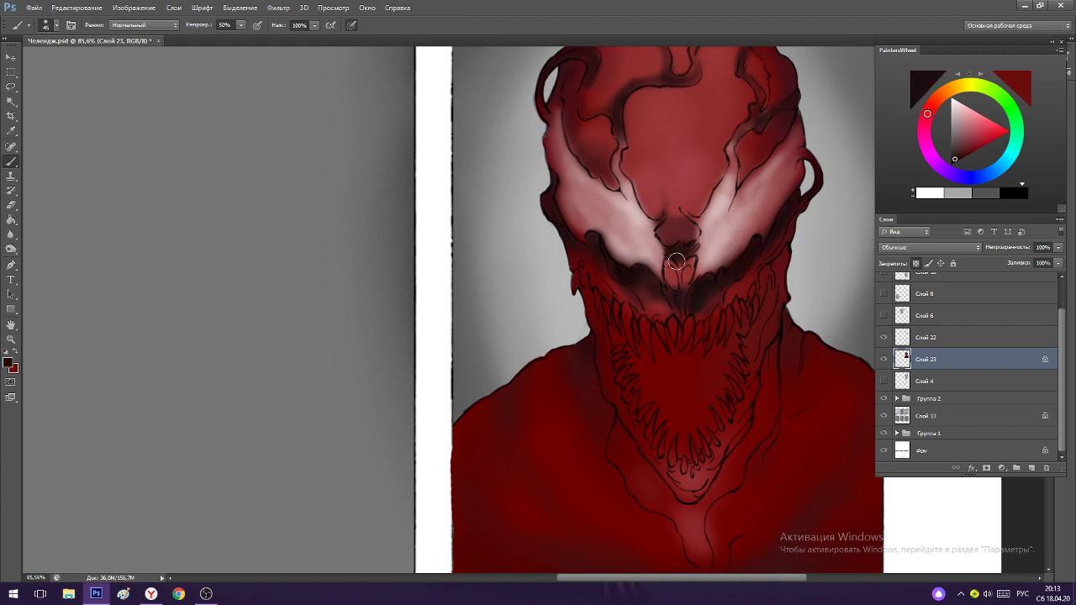
mouse_move(687, 260)
left_mouse_down()
mouse_move(690, 77)
mouse_move(664, 178)
mouse_move(675, 278)
mouse_move(687, 255)
mouse_move(658, 138)
mouse_move(664, 234)
left_mouse_up()
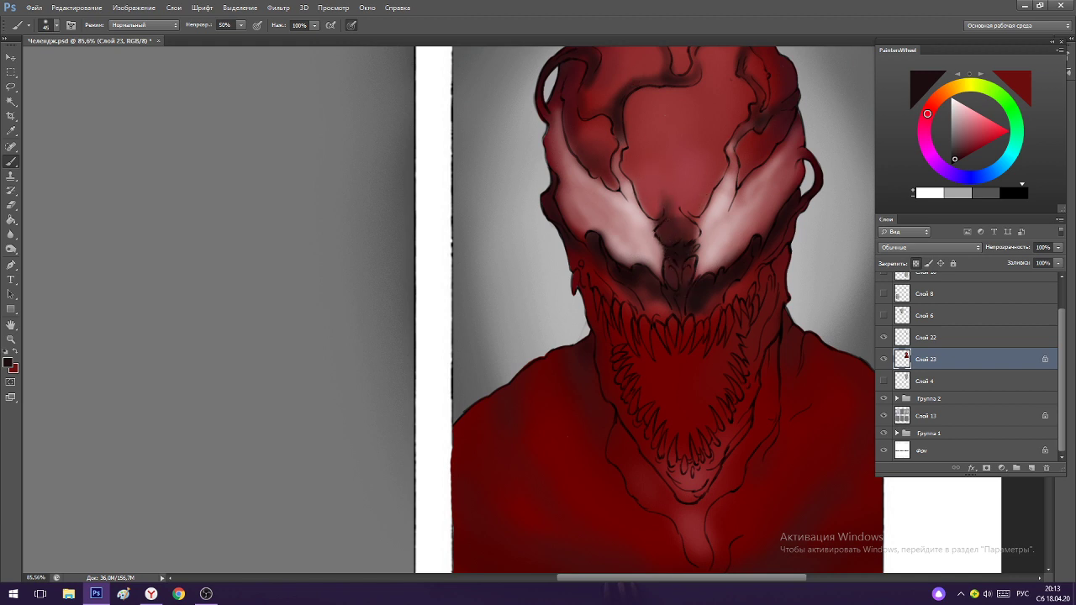
Switch to a 20 px round brush and darken the branching tendril running from the crown down across the forehead.
key("alt+Tab")
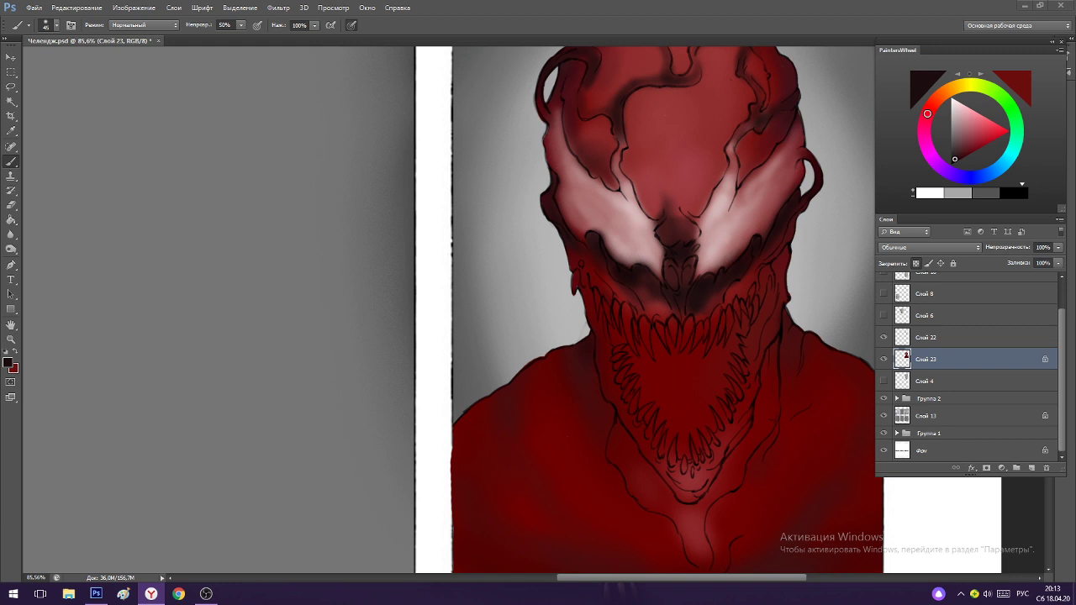
left_click(838, 19)
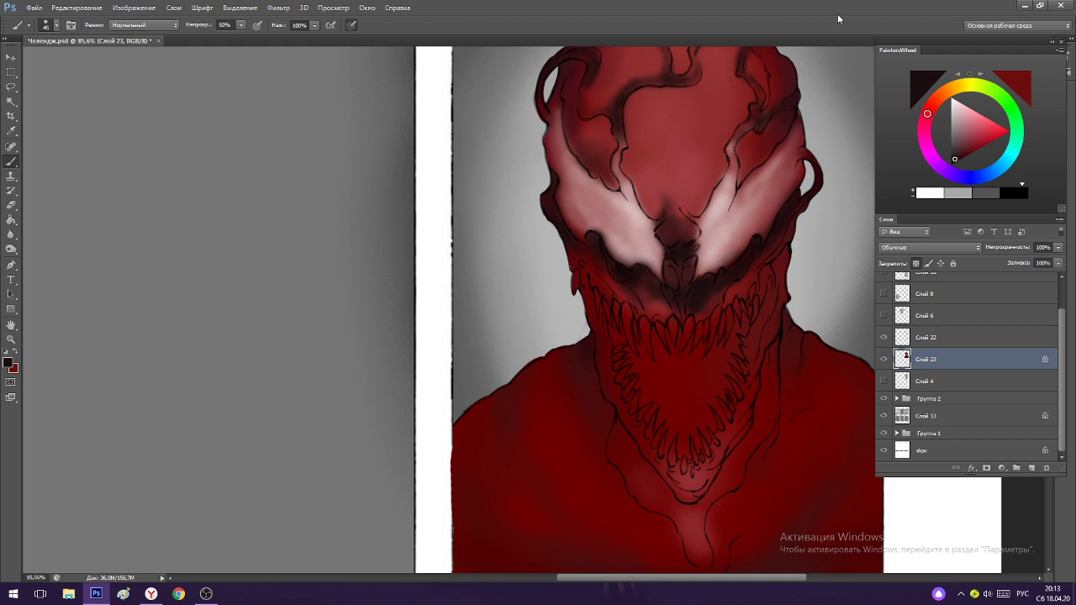
scroll(690, 144, "down", 2)
right_click(723, 120)
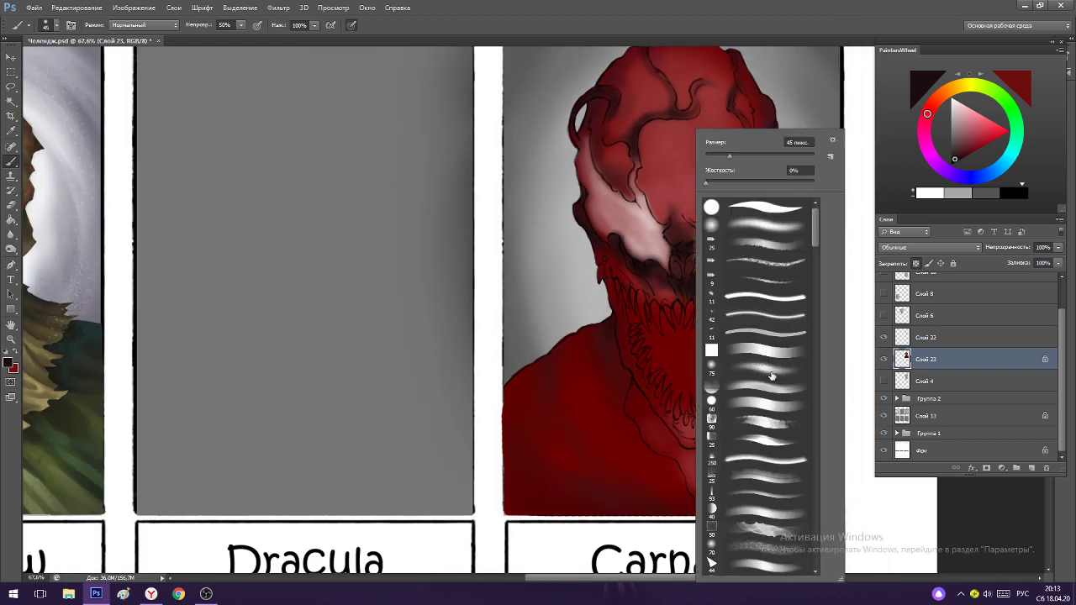
left_click(768, 404)
scroll(663, 131, "up", 2)
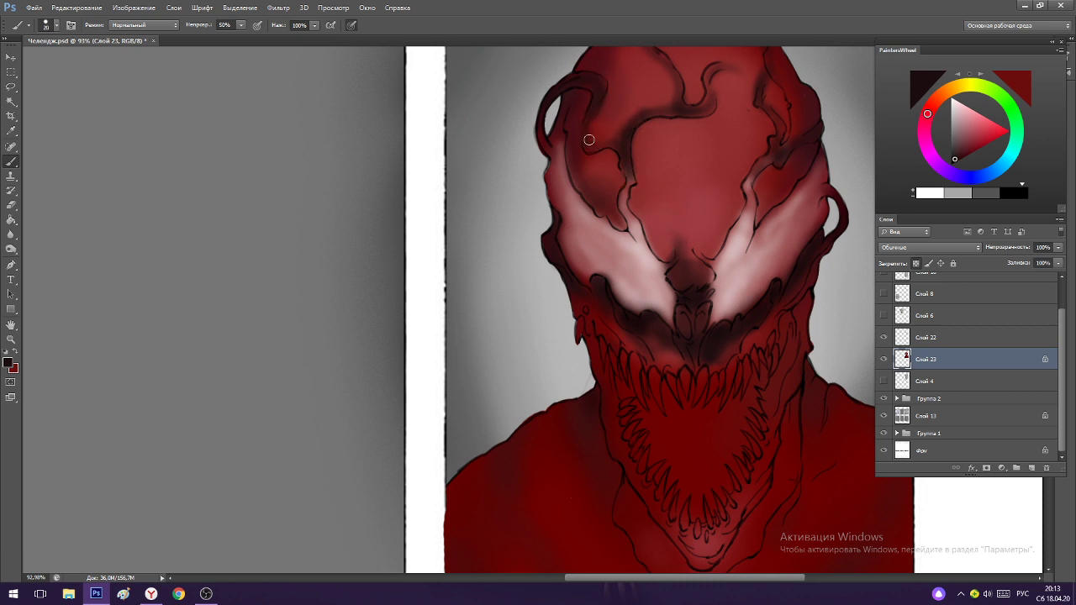
scroll(631, 48, "down", 6)
scroll(639, 126, "up", 10)
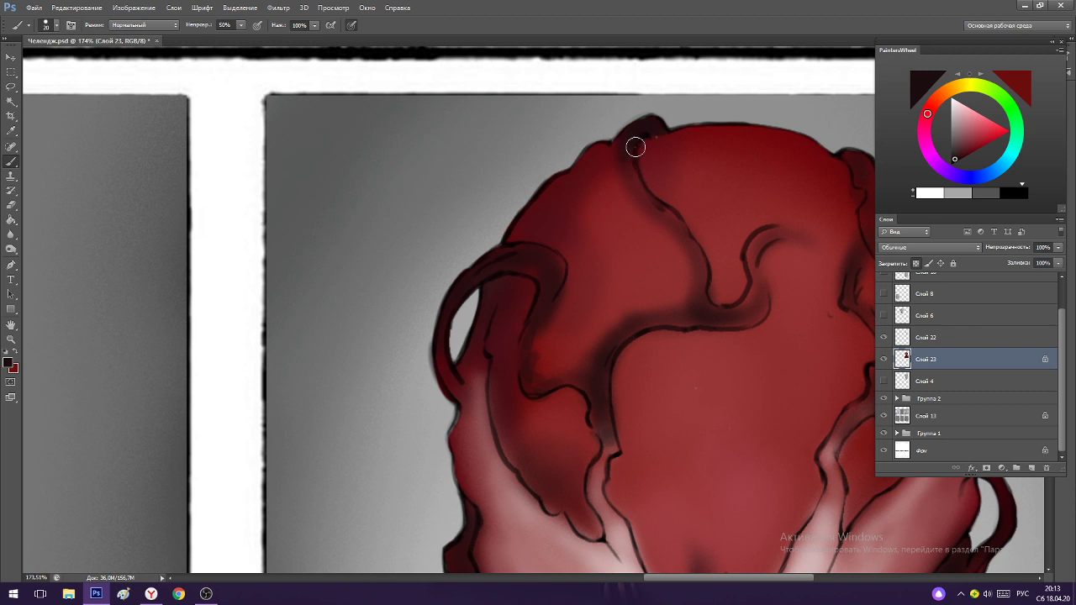
mouse_move(635, 147)
left_mouse_down()
mouse_move(607, 153)
mouse_move(624, 137)
mouse_move(688, 243)
mouse_move(699, 284)
left_mouse_up()
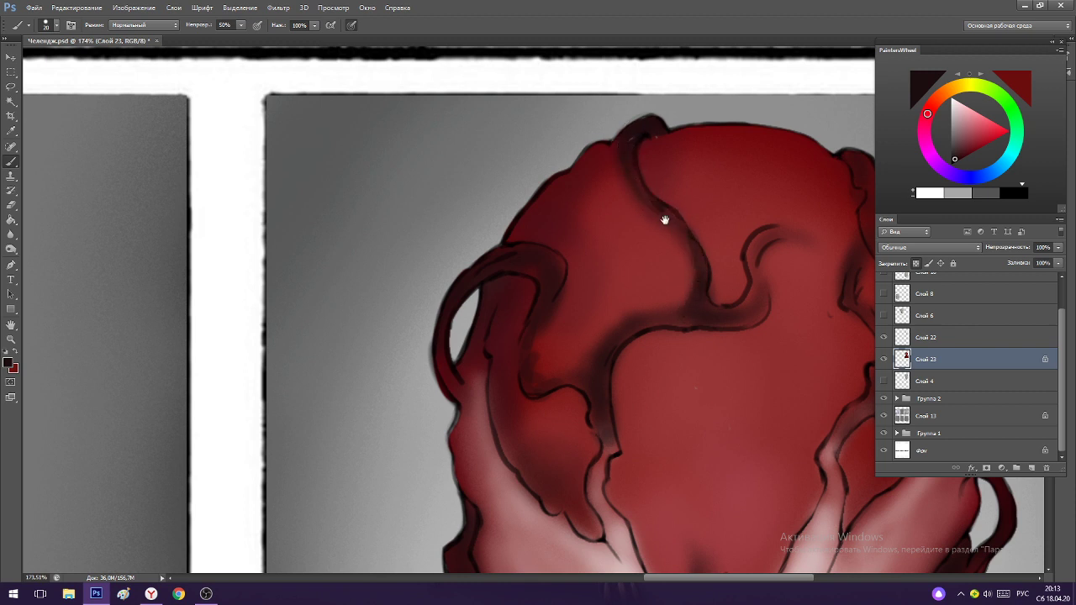
left_click_drag(668, 220, 601, 220)
left_click_drag(690, 274, 755, 273)
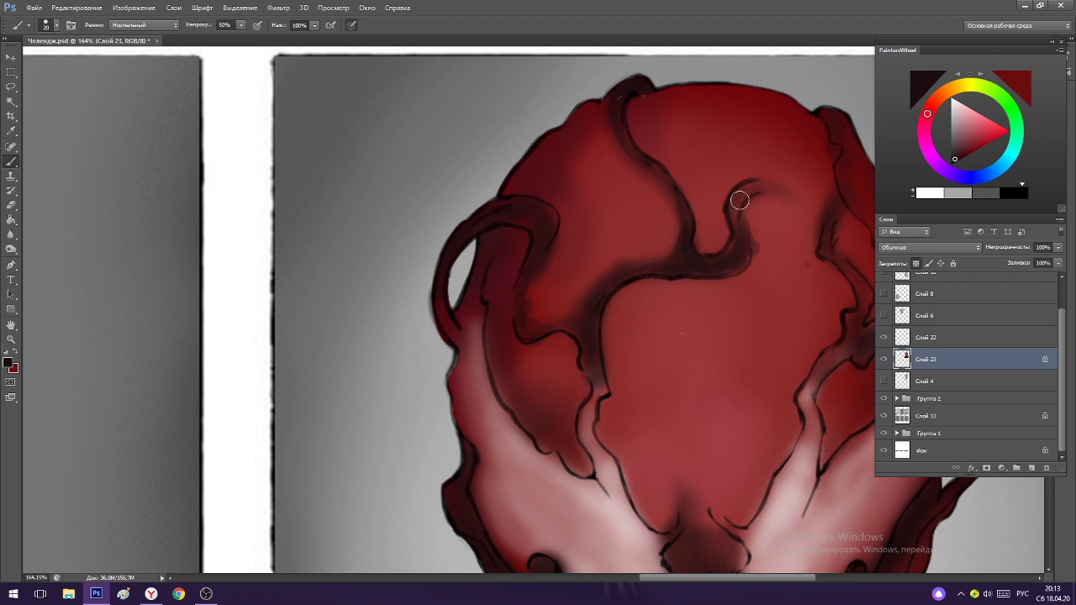
Repaint the curled end of the forehead tendril with a darker stroke, undoing the first attempt.
mouse_move(754, 182)
left_mouse_down()
mouse_move(806, 194)
mouse_move(813, 176)
left_mouse_up()
key("ctrl+z")
mouse_move(749, 190)
left_mouse_down()
mouse_move(801, 199)
mouse_move(755, 154)
mouse_move(698, 160)
left_mouse_up()
left_click_drag(817, 274, 874, 276, "ctrl")
left_click_drag(742, 188, 689, 188, "ctrl")
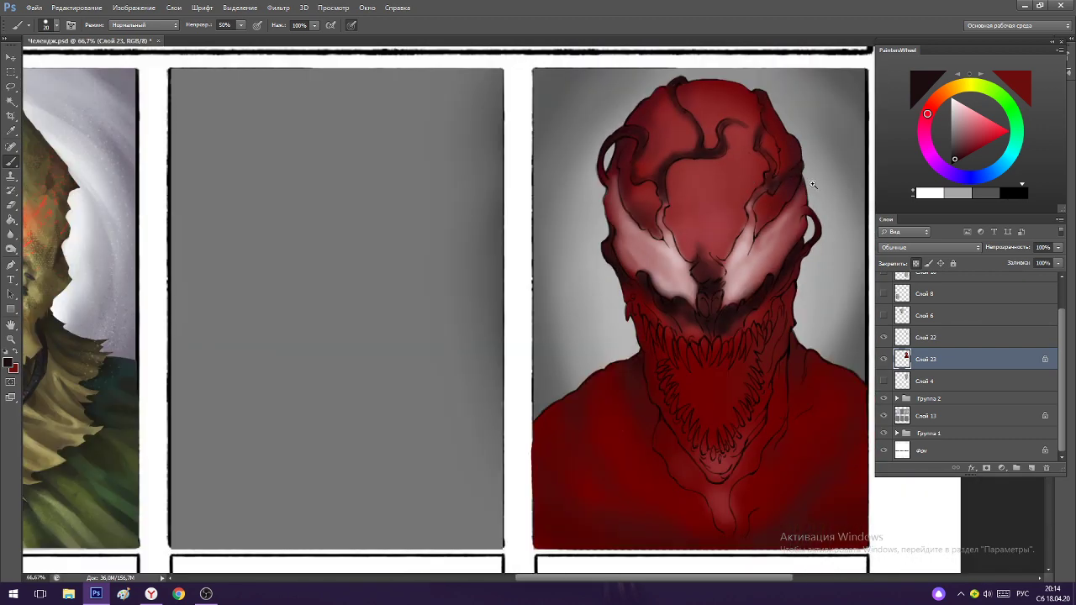
left_click_drag(810, 186, 874, 188, "ctrl")
mouse_move(674, 199)
left_mouse_down()
mouse_move(687, 190)
mouse_move(694, 200)
mouse_move(652, 240)
left_mouse_up()
Darken the jagged tendril above the right-hand eye and its branch reaching to the side of the head.
scroll(689, 235, "down", 5)
scroll(689, 145, "up", 4)
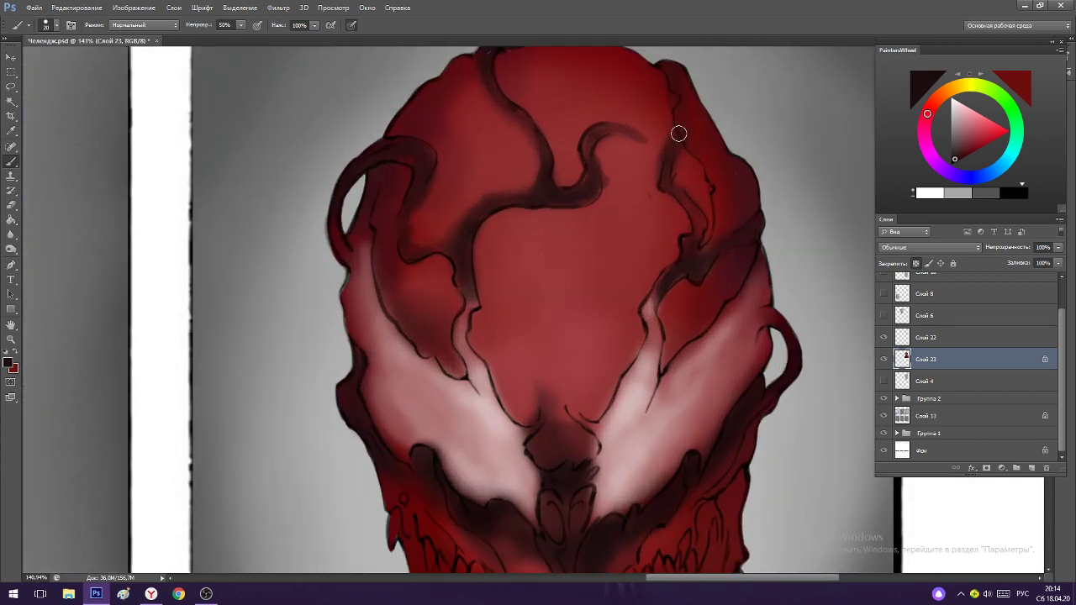
mouse_move(669, 182)
left_mouse_down()
mouse_move(690, 200)
mouse_move(678, 191)
mouse_move(698, 234)
left_mouse_up()
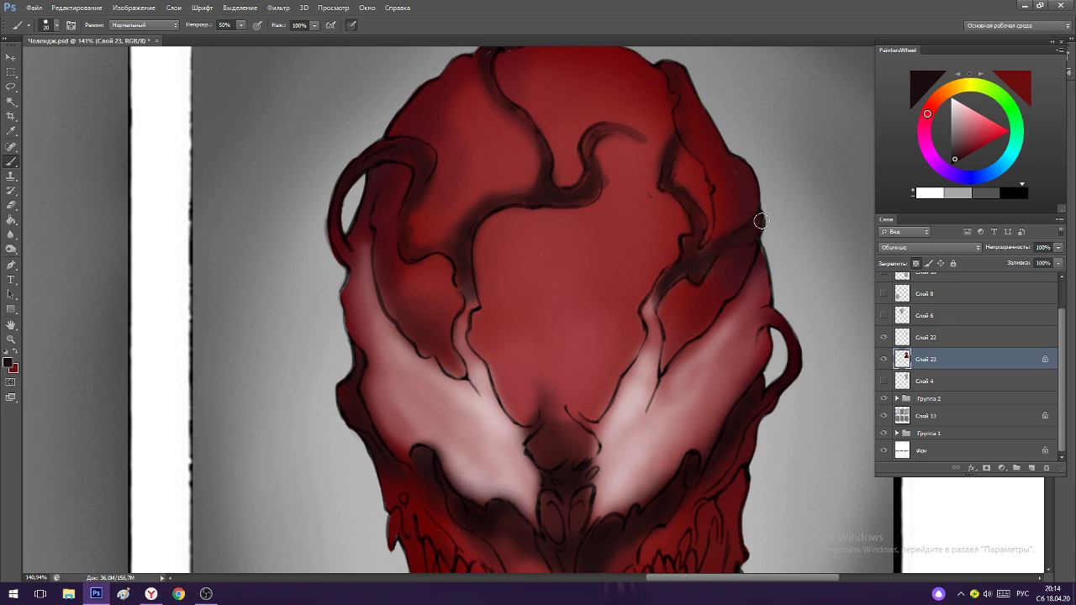
left_click_drag(759, 214, 702, 267)
Deepen the shading of the tendril between the left-hand loop and the forehead.
scroll(677, 253, "down", 10)
scroll(590, 252, "up", 11)
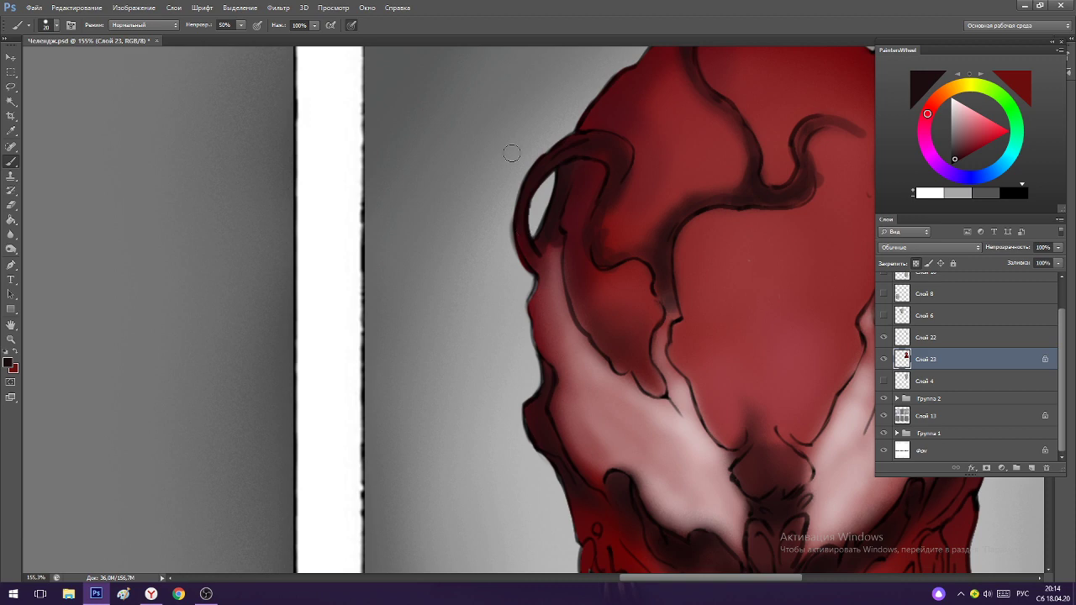
left_click_drag(623, 215, 635, 228)
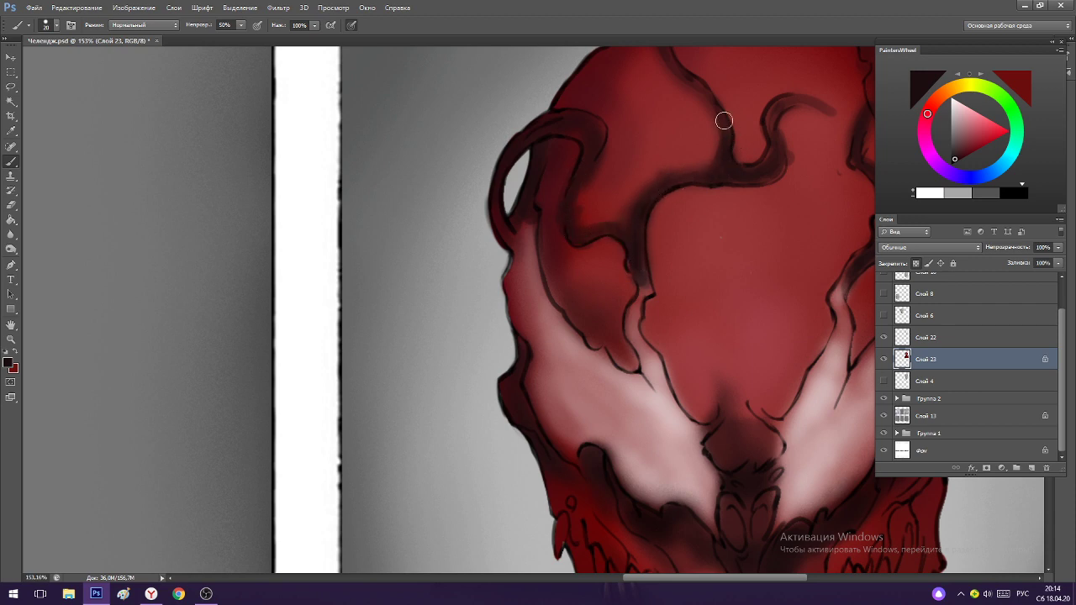
Paint a second dark strand splitting off the crown tendril and rejoining it lower on the head.
scroll(721, 116, "down", 3)
scroll(735, 135, "up", 5)
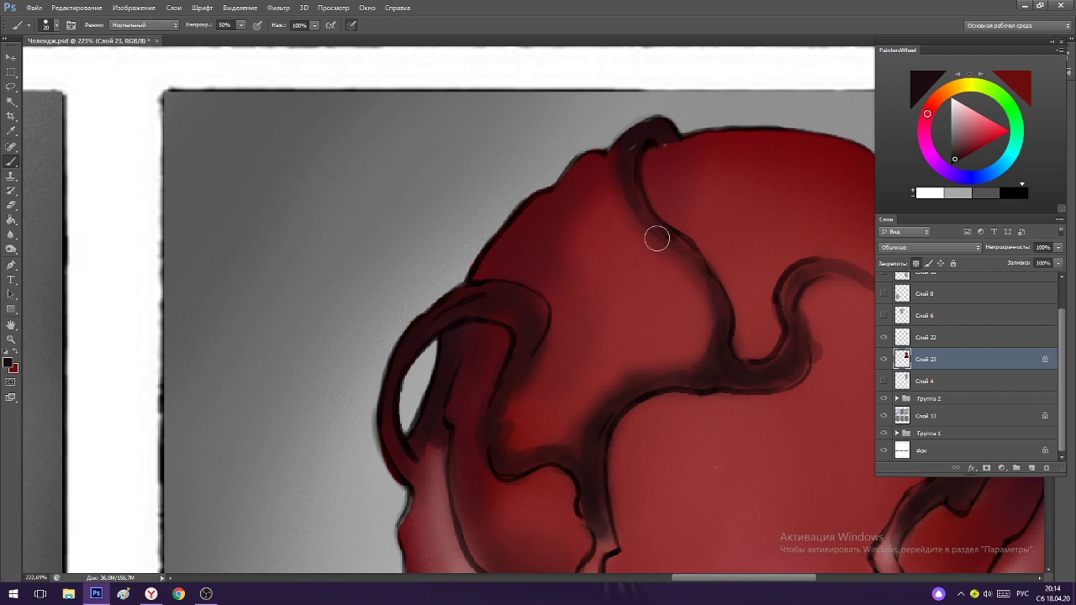
mouse_move(627, 158)
left_mouse_down()
mouse_move(621, 202)
mouse_move(662, 300)
mouse_move(716, 298)
mouse_move(696, 290)
mouse_move(711, 296)
mouse_move(632, 206)
left_mouse_up()
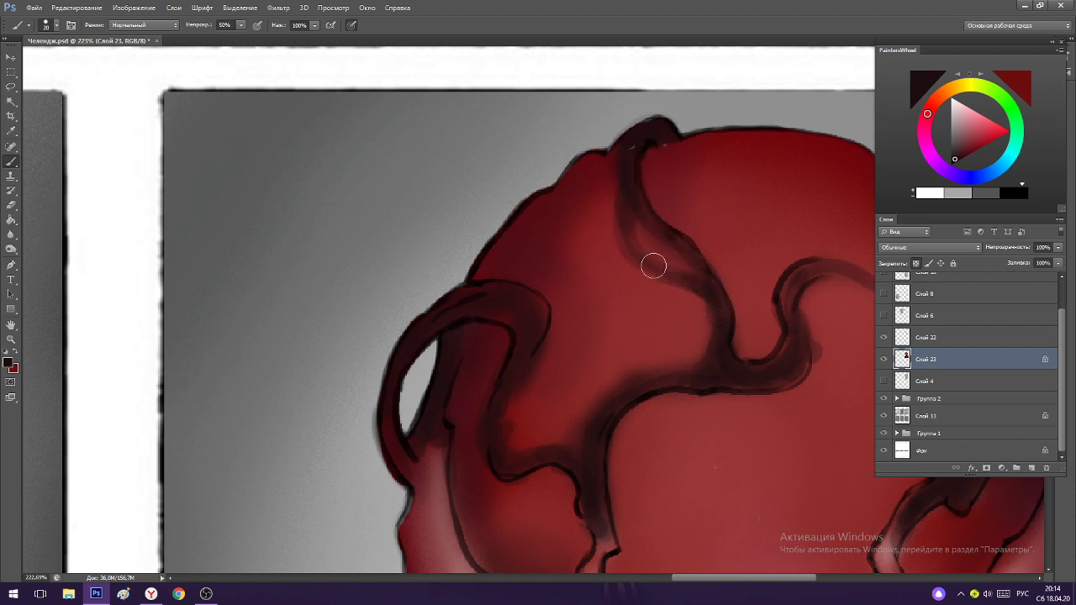
Darken the edges of the nose bridge patch and the tendril tip above the left-hand eye.
scroll(650, 264, "down", 4)
scroll(717, 371, "down", 2)
scroll(722, 210, "up", 6)
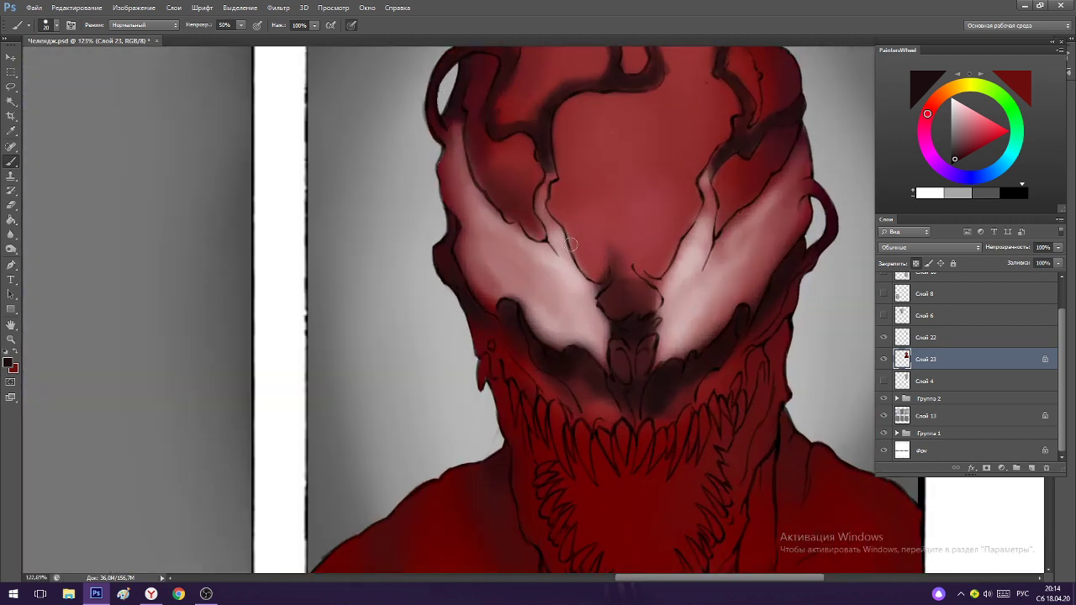
mouse_move(571, 248)
left_mouse_down()
mouse_move(593, 278)
mouse_move(641, 279)
mouse_move(654, 250)
mouse_move(653, 306)
mouse_move(642, 282)
mouse_move(655, 305)
left_mouse_up()
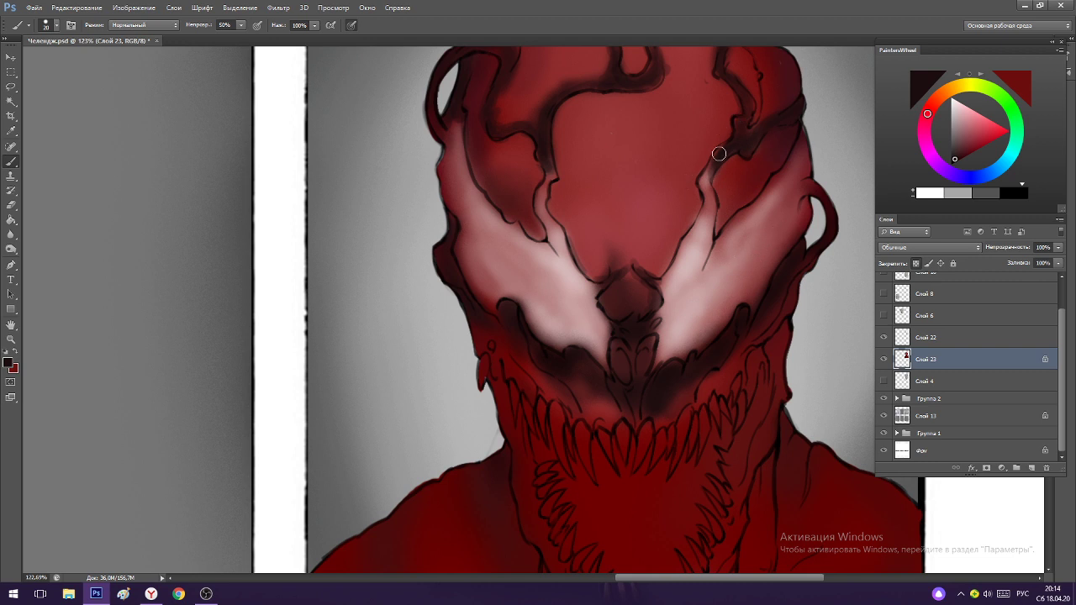
left_click_drag(540, 234, 537, 224)
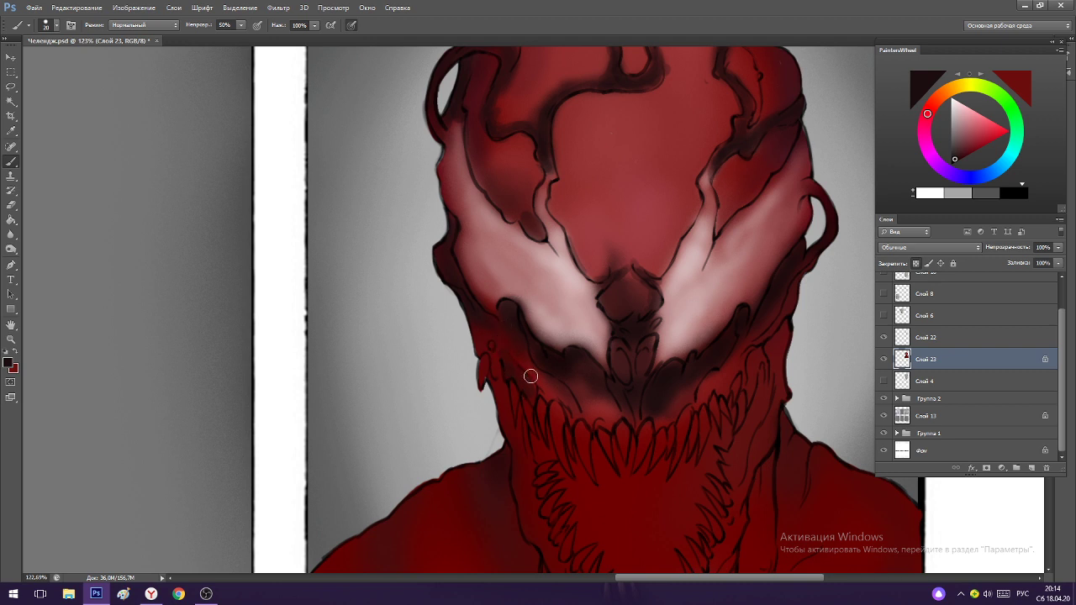
Fill the area between the left-hand eye and the upper teeth with dark tones sampled from beneath the eye.
mouse_move(534, 400)
left_mouse_down()
mouse_move(570, 400)
mouse_move(548, 392)
mouse_move(558, 380)
mouse_move(548, 396)
mouse_move(571, 391)
mouse_move(558, 393)
mouse_move(574, 411)
mouse_move(570, 425)
mouse_move(587, 404)
mouse_move(570, 419)
mouse_move(594, 426)
mouse_move(582, 408)
mouse_move(597, 395)
mouse_move(615, 423)
mouse_move(602, 405)
mouse_move(614, 413)
mouse_move(607, 356)
mouse_move(605, 401)
left_mouse_up()
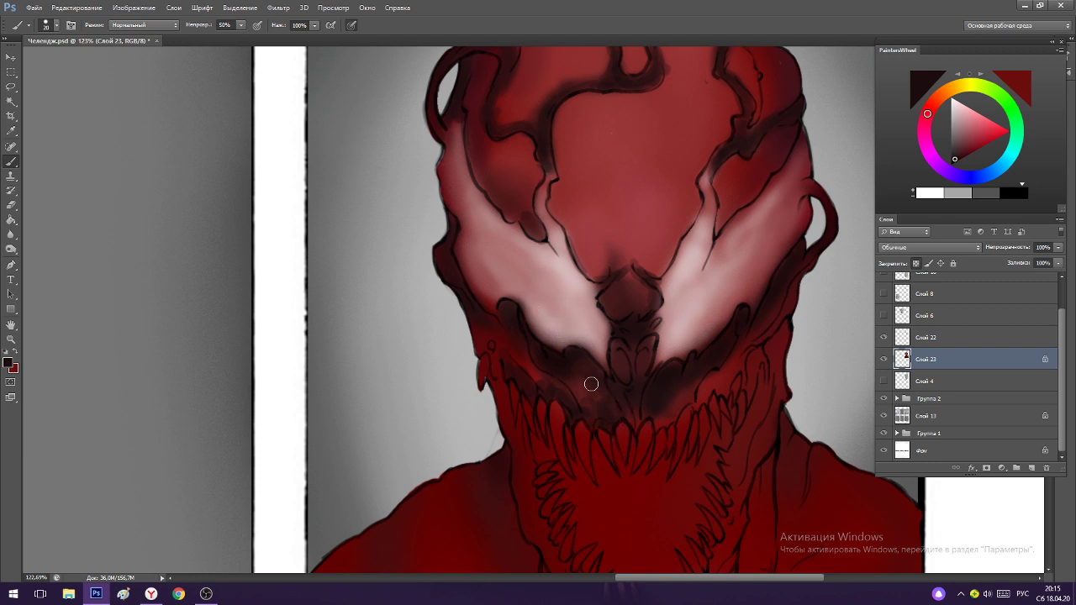
left_click(565, 360, "alt")
left_click_drag(582, 376, 582, 361)
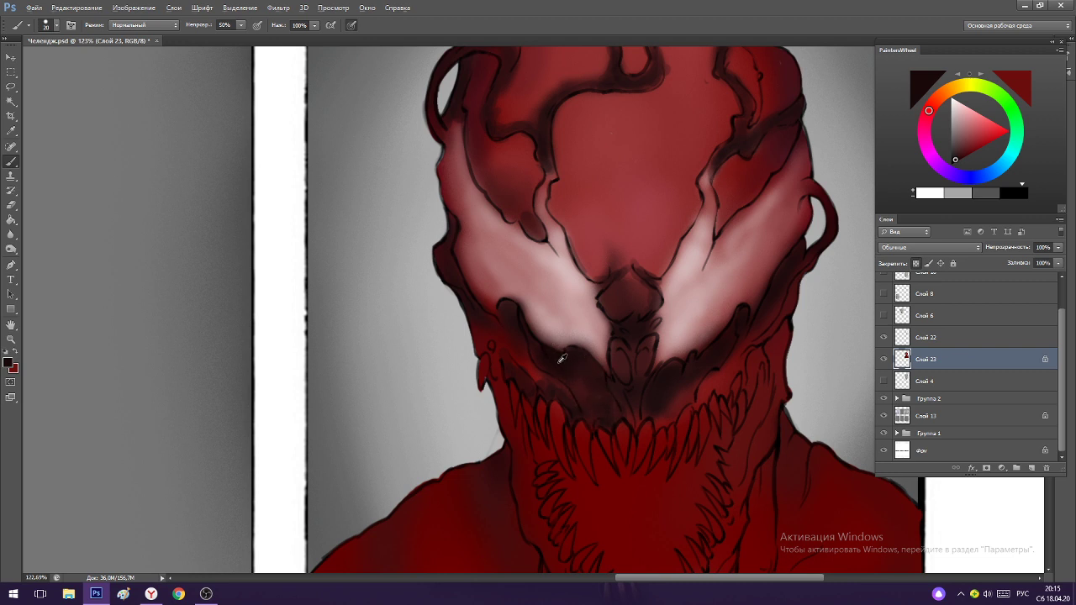
left_click(561, 358, "alt")
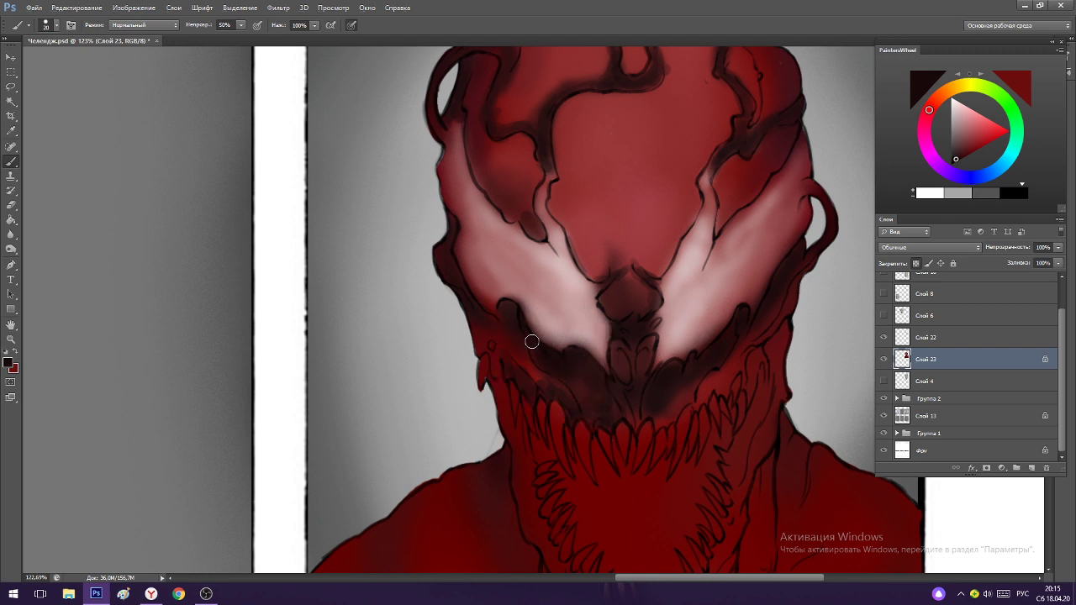
left_click(595, 388)
left_click(550, 350, "alt")
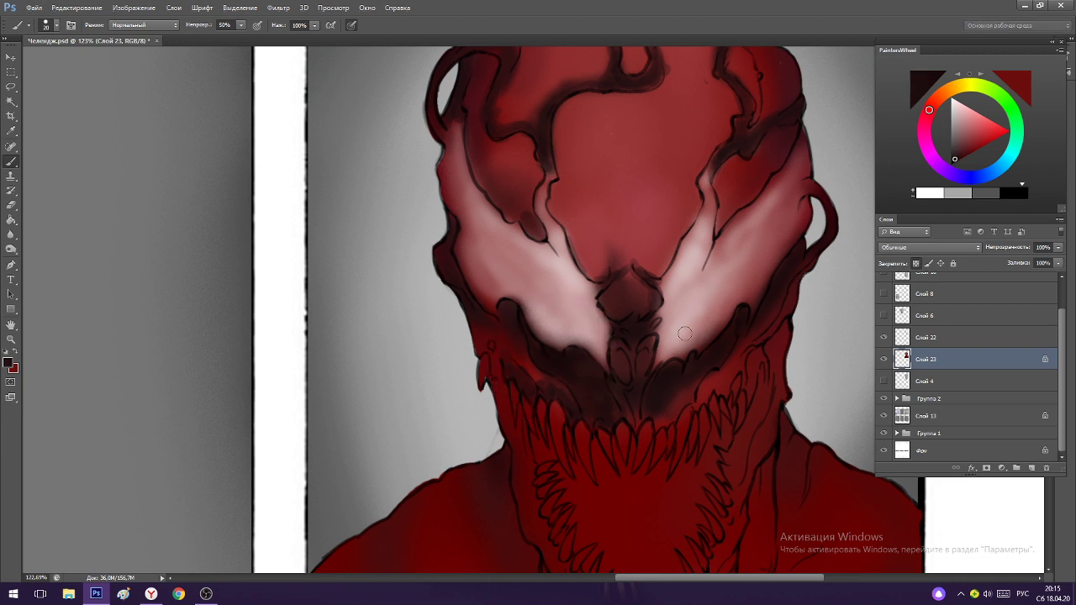
Darken the area beneath the right-hand eye beside the nose.
scroll(682, 334, "down", 3)
scroll(703, 387, "up", 4)
left_click_drag(693, 374, 700, 367)
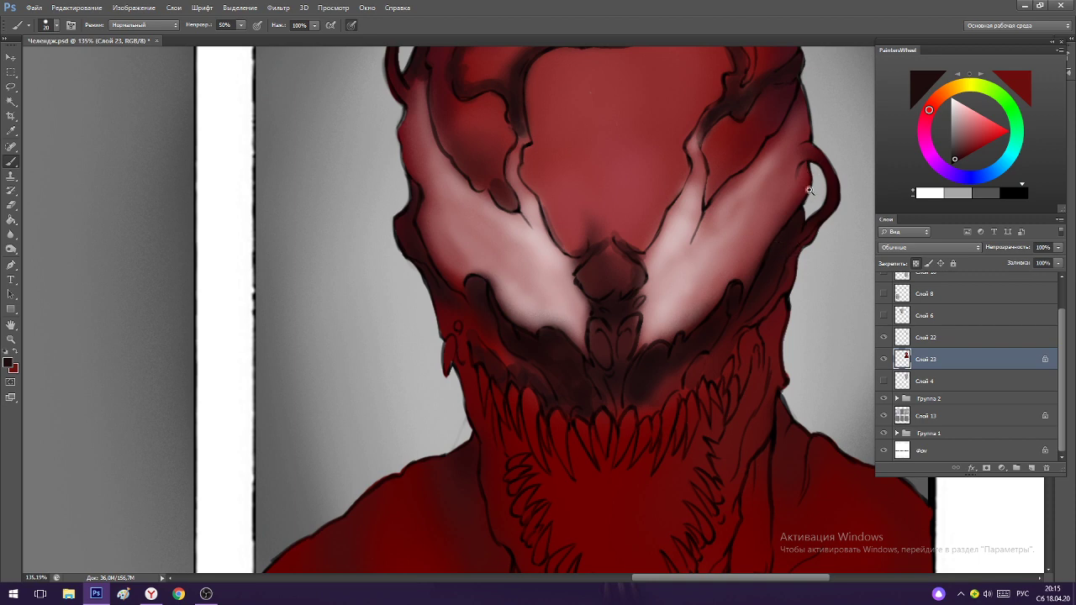
Paint dark edges along the tendril that frames the red patch above the right-hand eye.
scroll(809, 189, "down", 3)
scroll(814, 174, "up", 4)
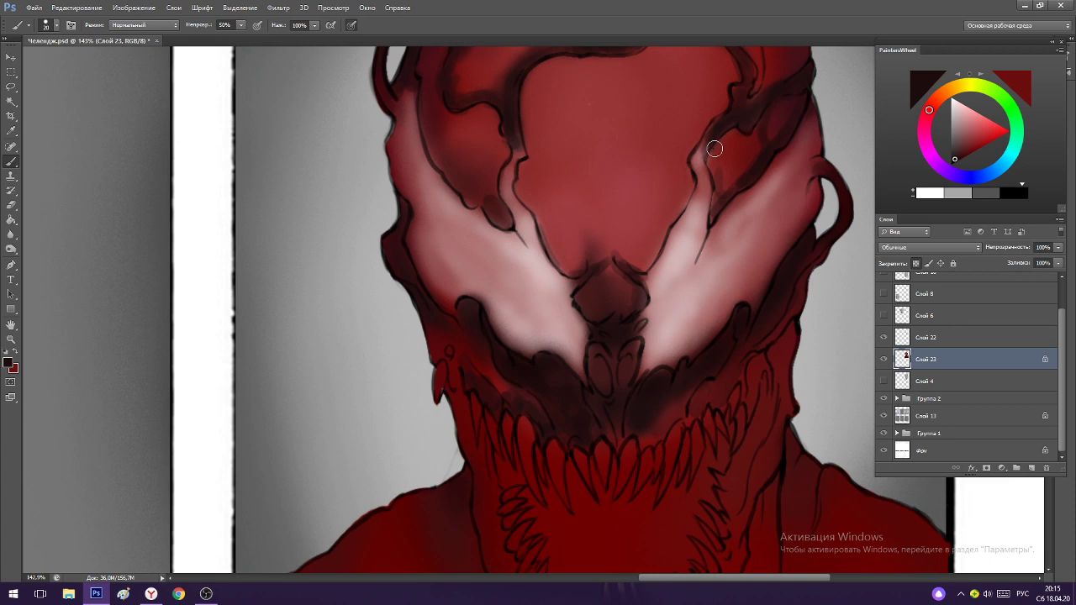
left_click_drag(713, 149, 717, 200)
left_click_drag(709, 141, 713, 224)
Darken the lower edge of the red patch above the left-hand eye, down to its pointed tip.
key("ctrl+space")
left_click_drag(753, 262, 680, 154)
left_click_drag(660, 192, 739, 252)
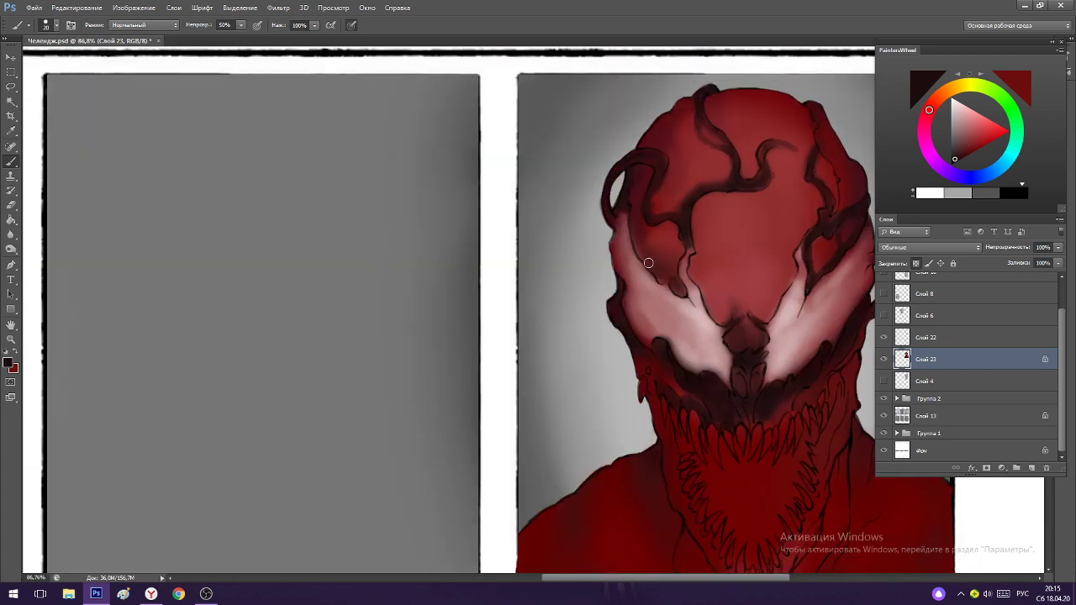
mouse_move(629, 222)
left_mouse_down()
mouse_move(654, 278)
mouse_move(686, 296)
mouse_move(681, 245)
left_mouse_up()
scroll(707, 278, "up", 3)
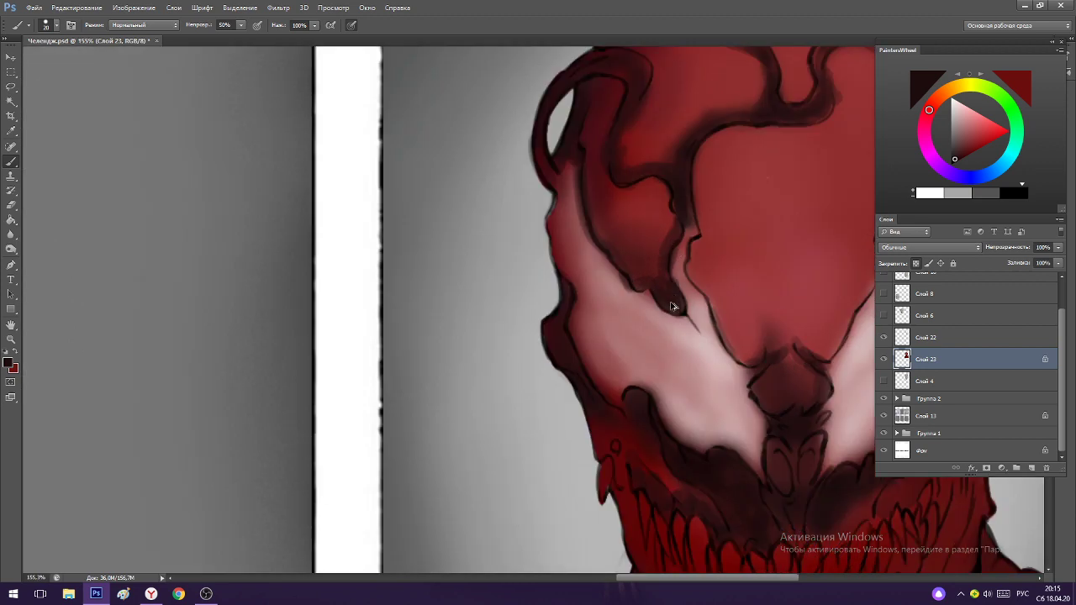
scroll(647, 279, "down", 3)
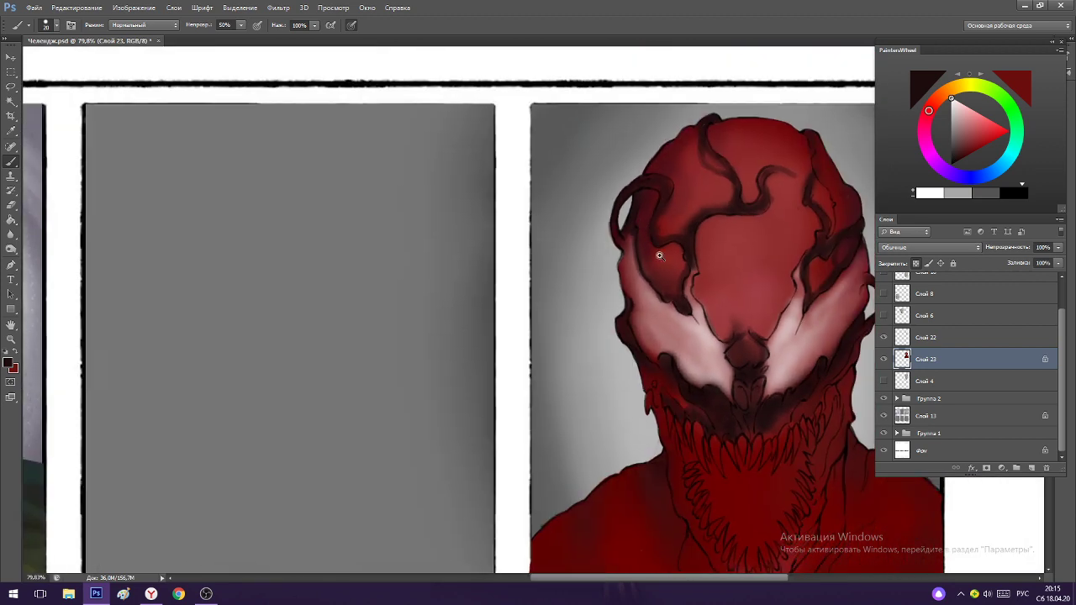
scroll(653, 240, "up", 3)
mouse_move(635, 226)
left_mouse_down()
mouse_move(668, 321)
mouse_move(637, 259)
mouse_move(684, 341)
mouse_move(668, 323)
mouse_move(700, 351)
mouse_move(683, 294)
left_mouse_up()
scroll(720, 332, "down", 3)
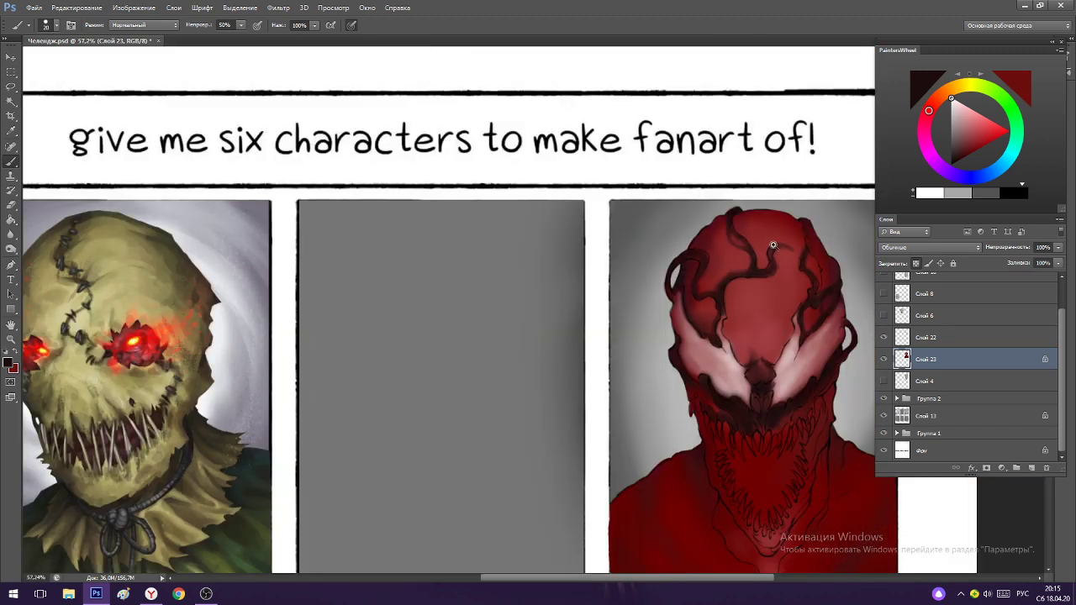
Paint a dark edge along the forehead from the left-hand tendril down to the nose bridge, redoing the first stroke.
scroll(753, 291, "up", 2)
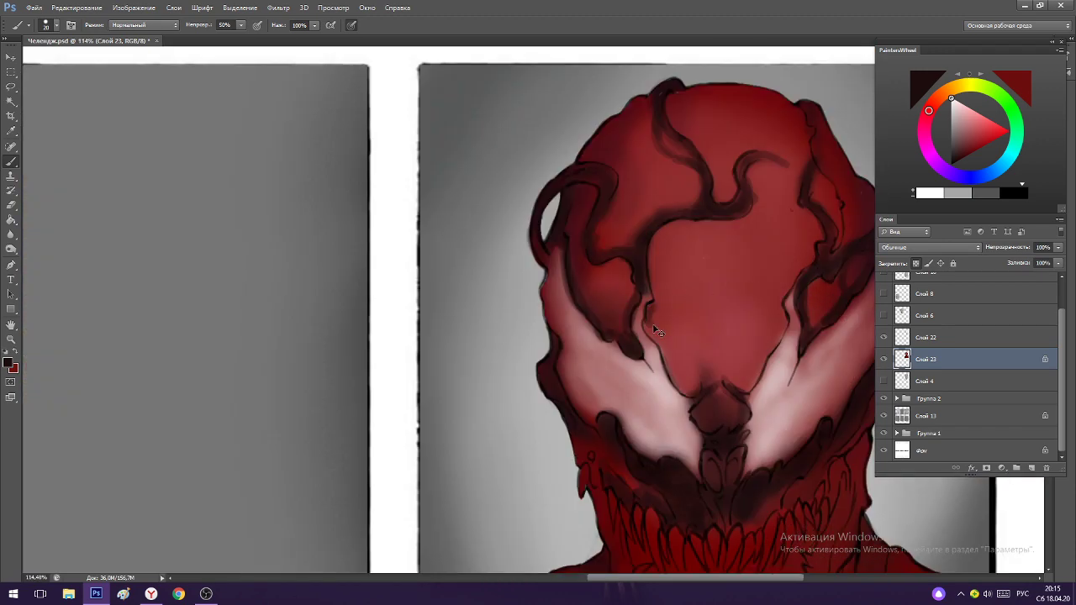
mouse_move(648, 306)
left_mouse_down()
mouse_move(648, 335)
mouse_move(669, 366)
left_mouse_up()
key("ctrl+z")
mouse_move(650, 315)
left_mouse_down()
mouse_move(652, 334)
mouse_move(685, 361)
left_mouse_up()
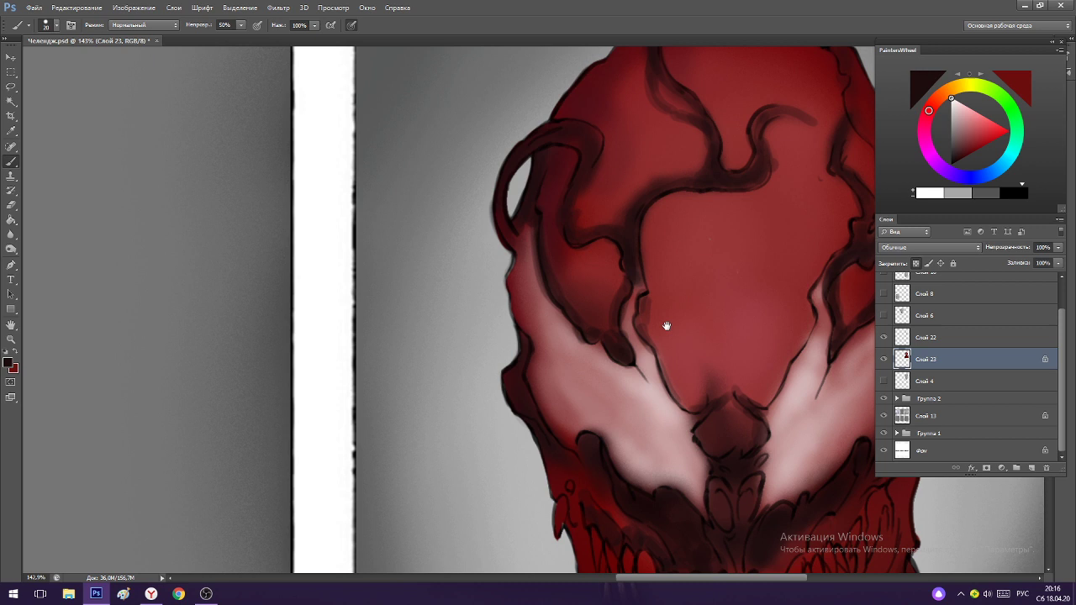
scroll(685, 337, "up", 1)
mouse_move(642, 300)
left_mouse_down()
mouse_move(666, 377)
mouse_move(695, 408)
mouse_move(710, 397)
left_mouse_up()
scroll(678, 343, "down", 3)
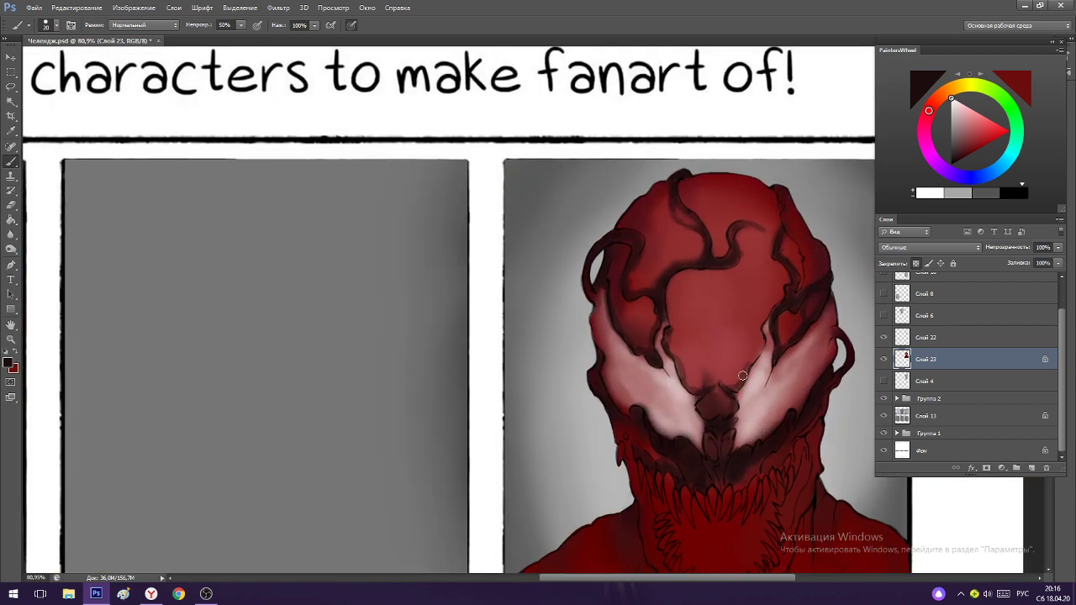
Extend the dark band above the upper teeth across both cheeks beneath the eyes.
scroll(769, 303, "down", 4)
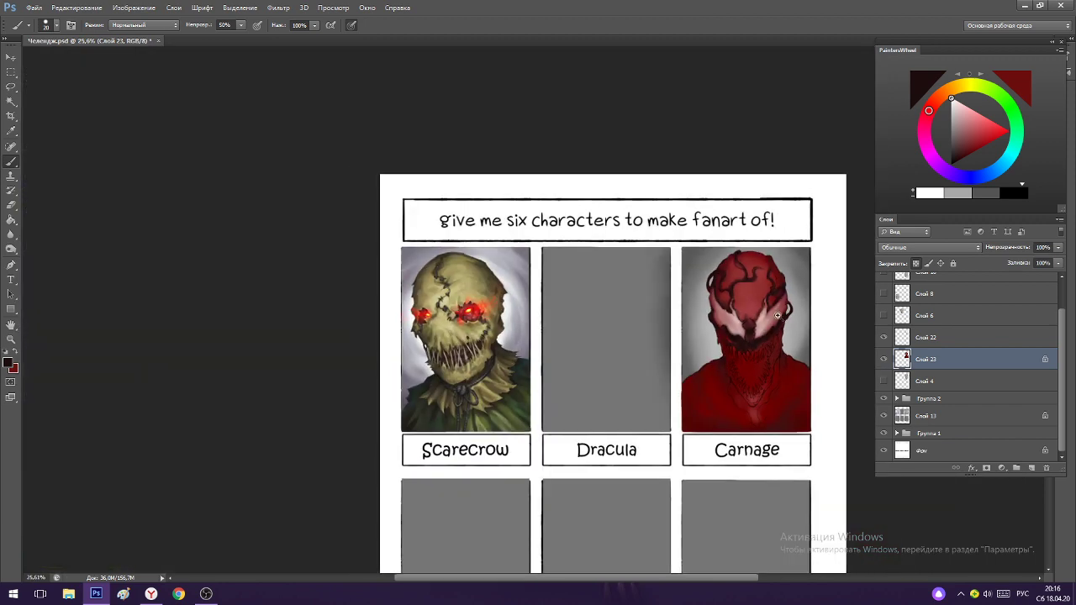
scroll(777, 316, "up", 4)
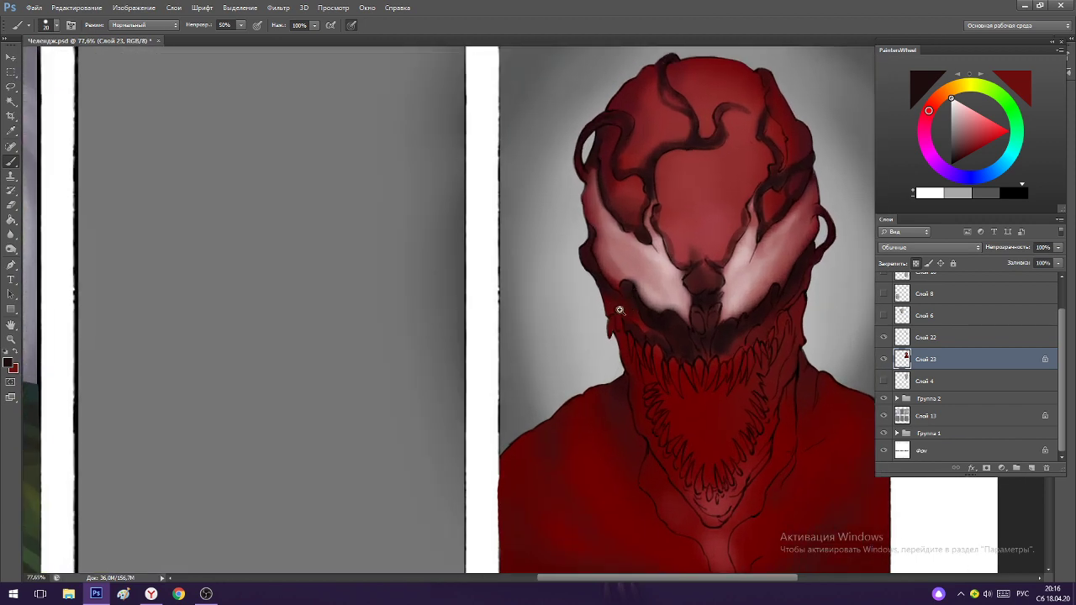
scroll(619, 310, "up", 1)
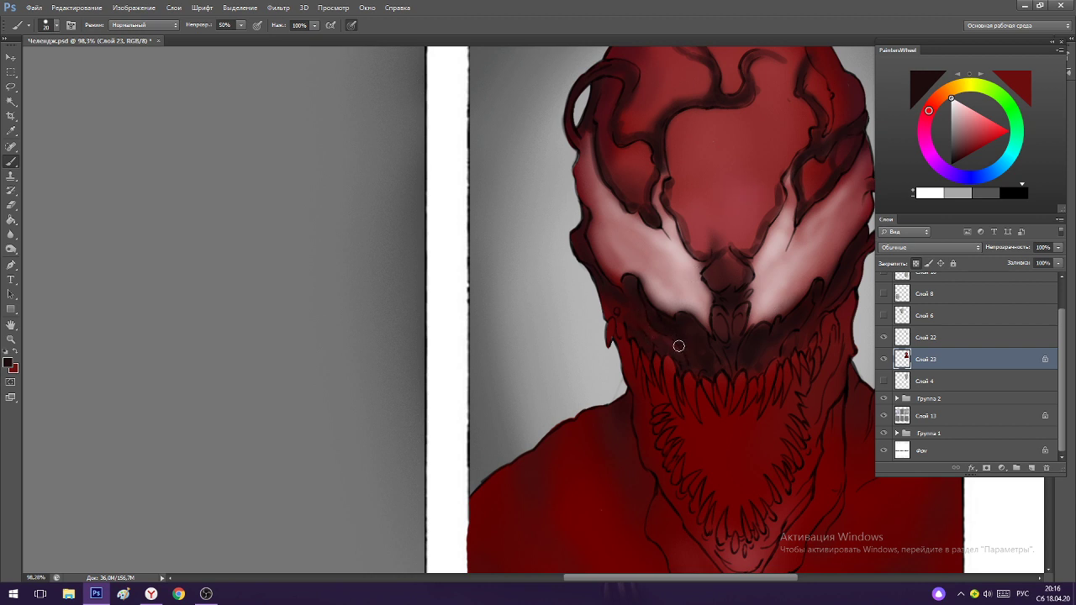
left_click_drag(715, 357, 655, 358)
left_click_drag(764, 385, 798, 385)
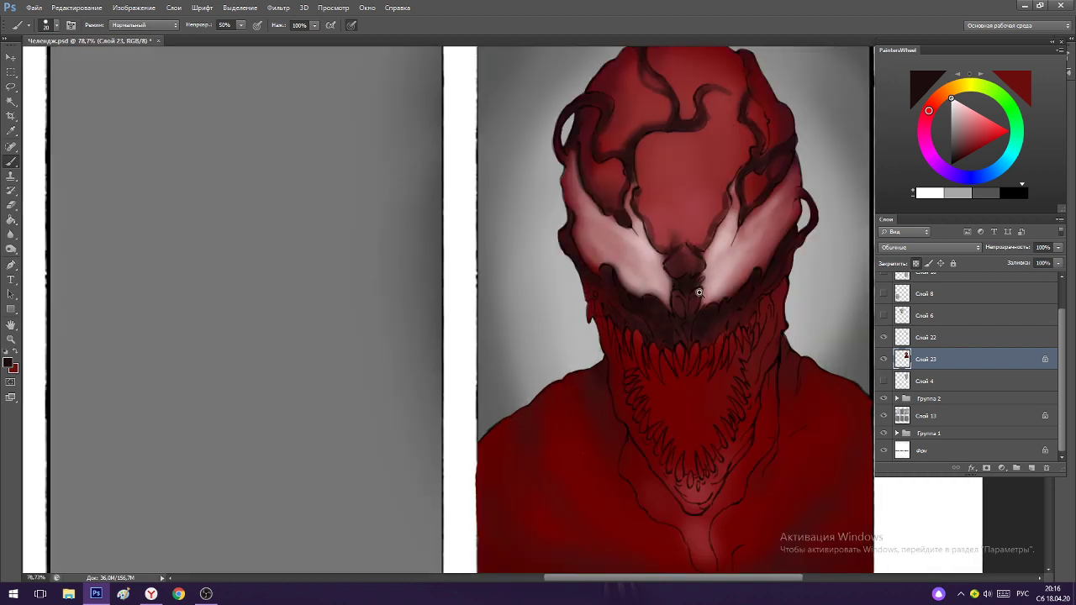
mouse_move(670, 342)
left_mouse_down()
mouse_move(694, 334)
mouse_move(643, 362)
left_mouse_up()
left_click_drag(716, 492, 752, 498)
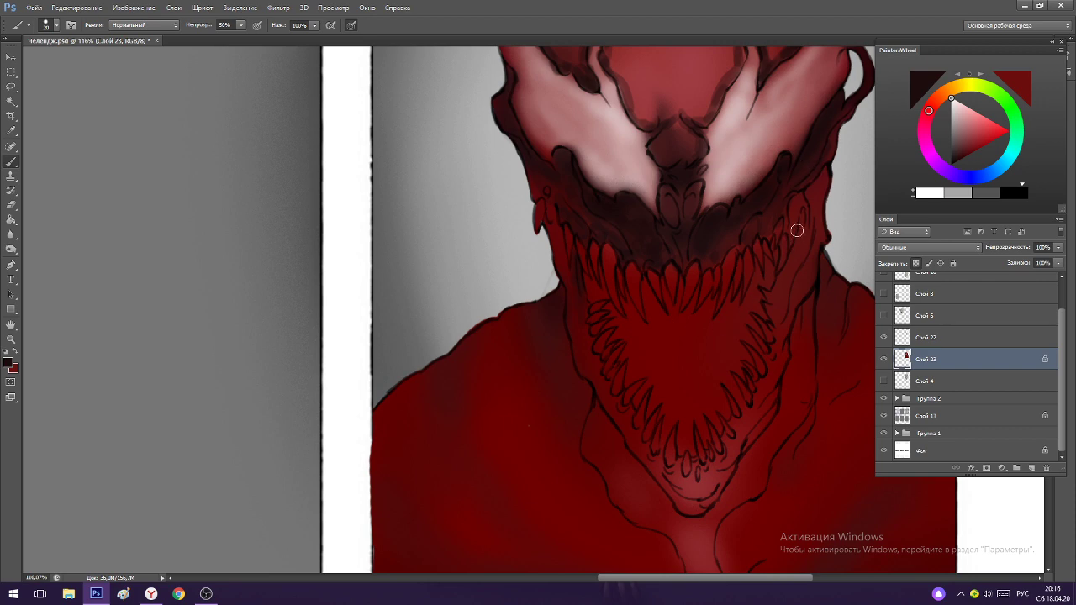
Darken the shadow band above the upper teeth beneath the right-hand eye, out to the side of the face.
left_click_drag(775, 277, 726, 277)
left_click_drag(785, 194, 840, 202)
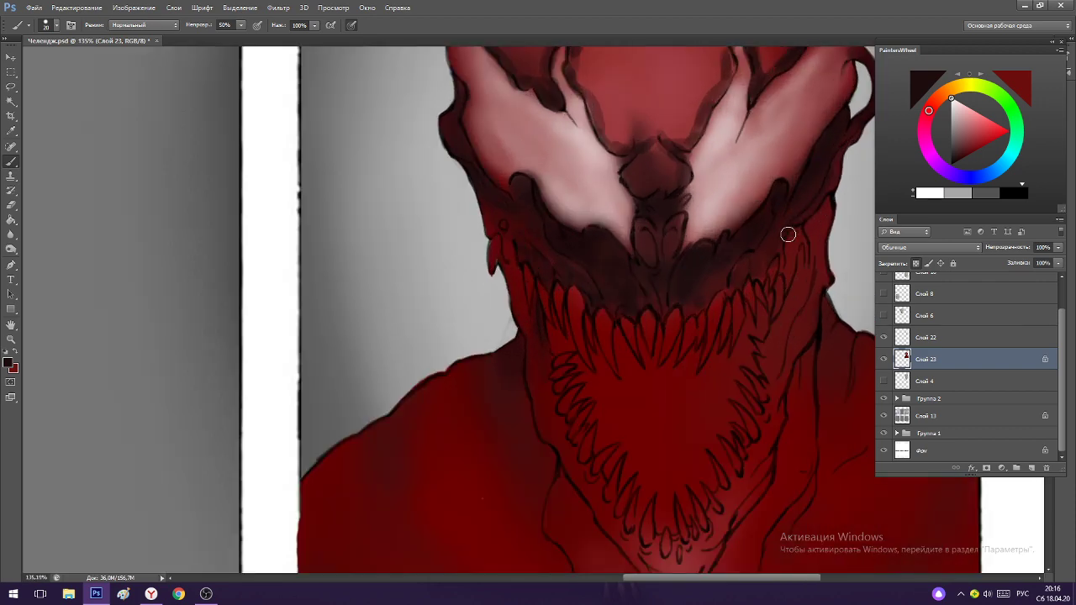
scroll(750, 250, "down", 1)
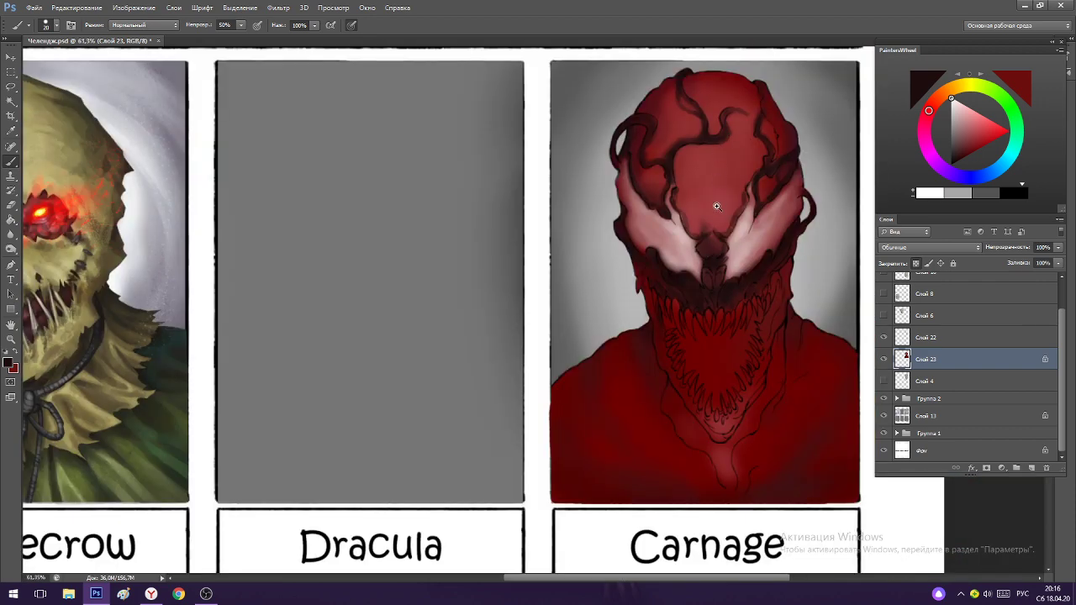
Thicken the dark forehead edge from the nose bridge up to the tendril above the right-hand eye.
scroll(686, 250, "up", 1)
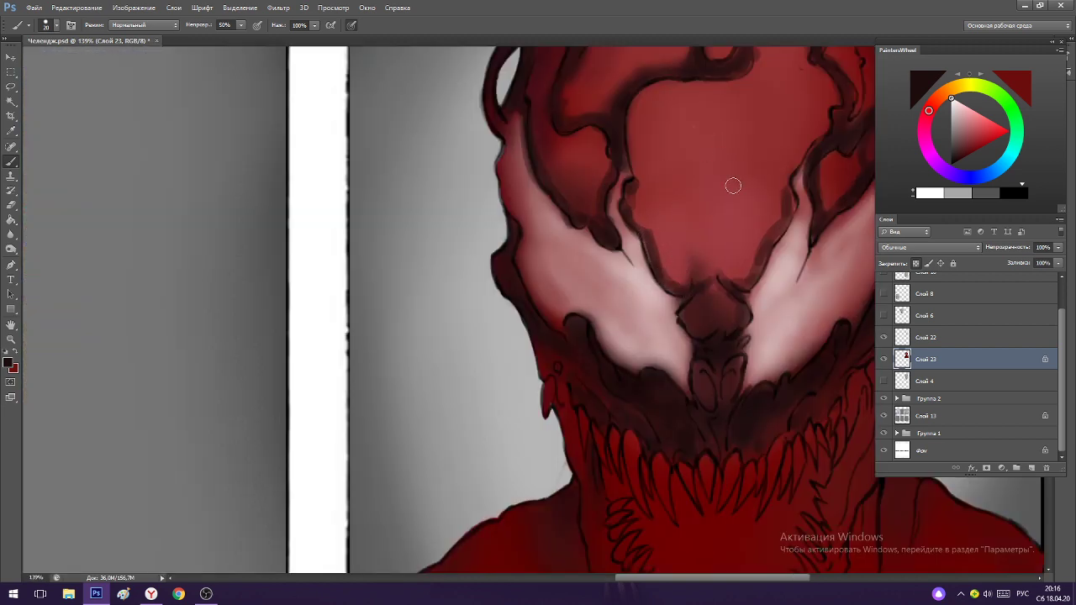
mouse_move(745, 279)
left_mouse_down()
mouse_move(764, 252)
mouse_move(743, 287)
mouse_move(777, 225)
mouse_move(782, 181)
left_mouse_up()
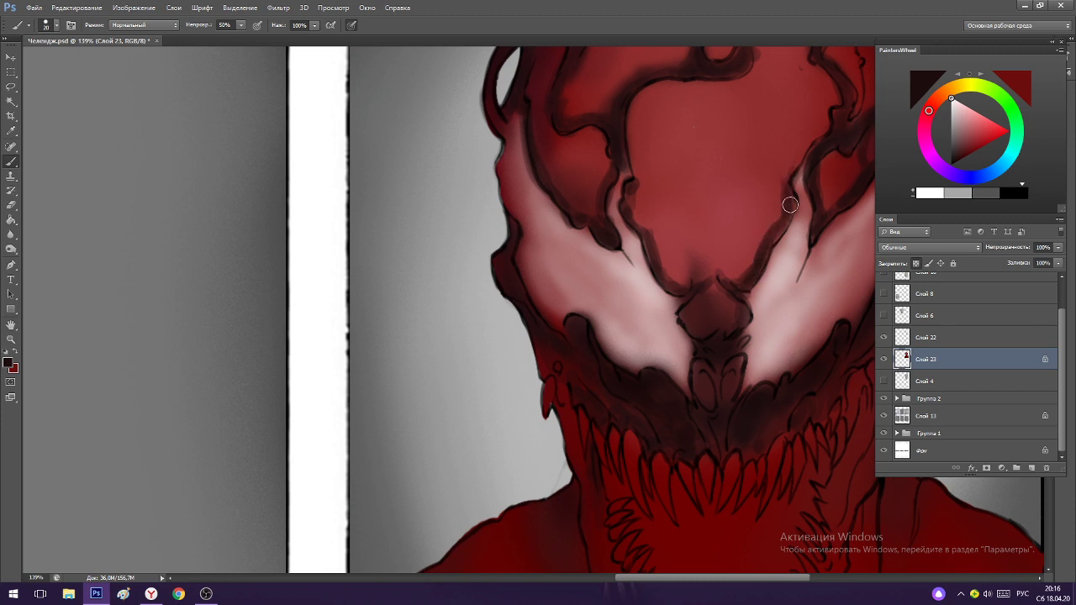
scroll(774, 178, "down", 6)
scroll(794, 203, "up", 4)
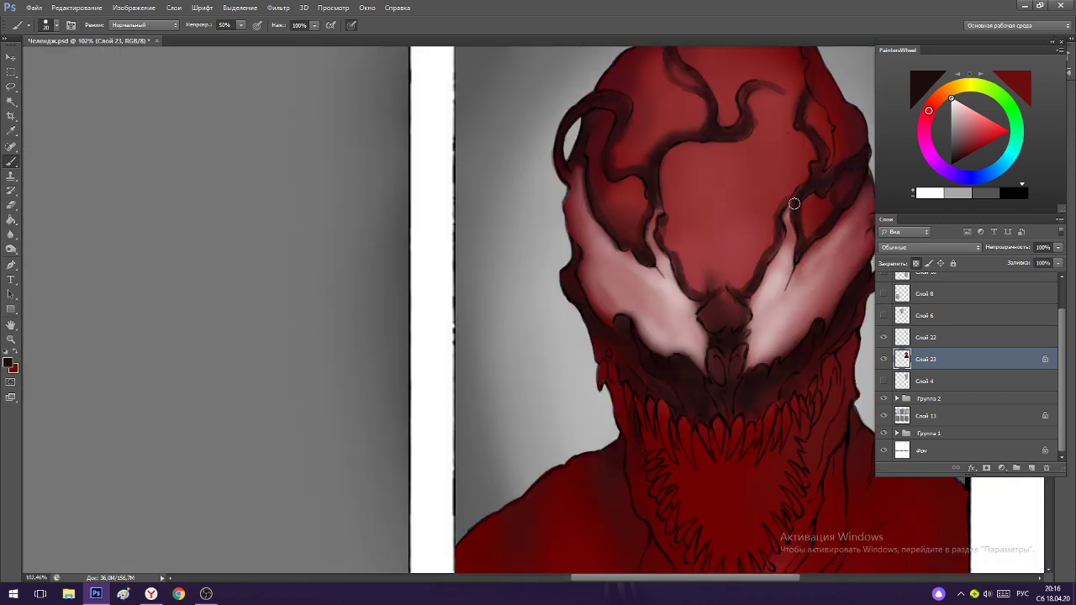
scroll(678, 329, "down", 5)
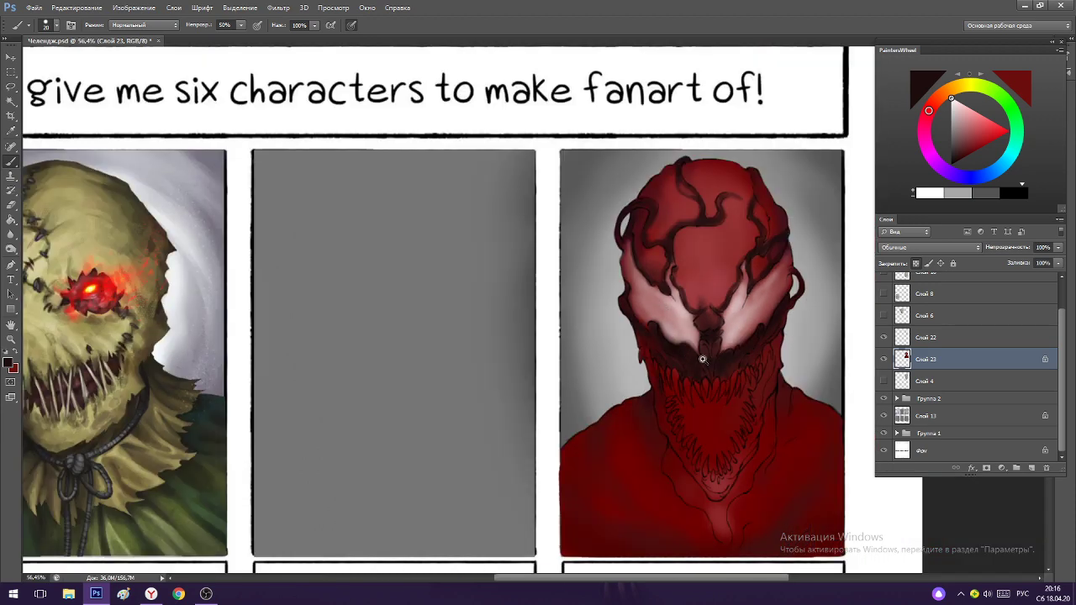
Choose a lighter grey-brown and paint soft folds on the dark band beneath the left-hand eye.
scroll(714, 336, "up", 5)
left_click(955, 156)
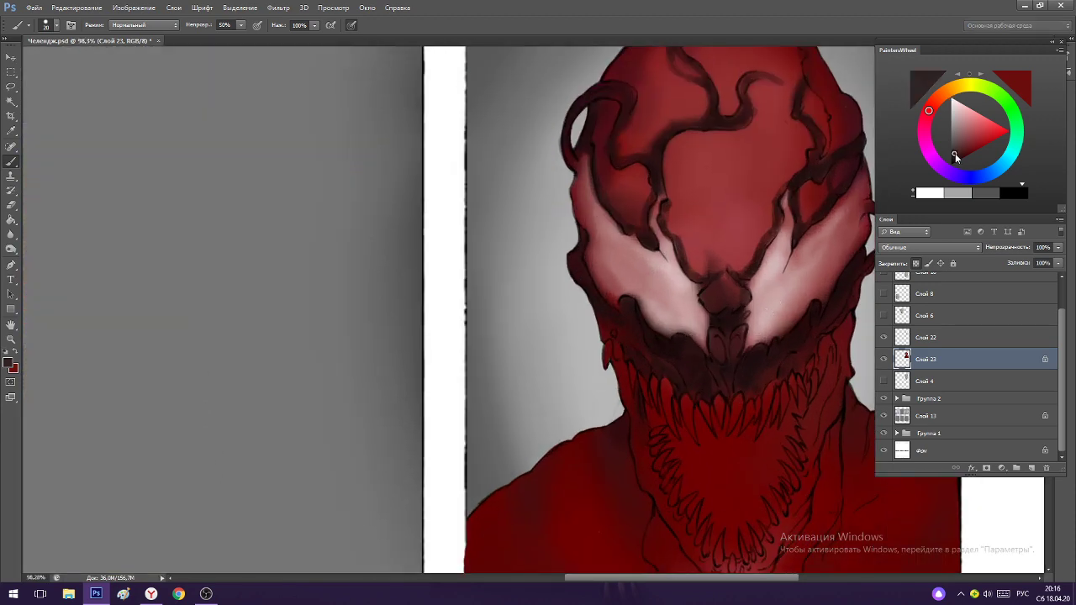
scroll(687, 350, "up", 3)
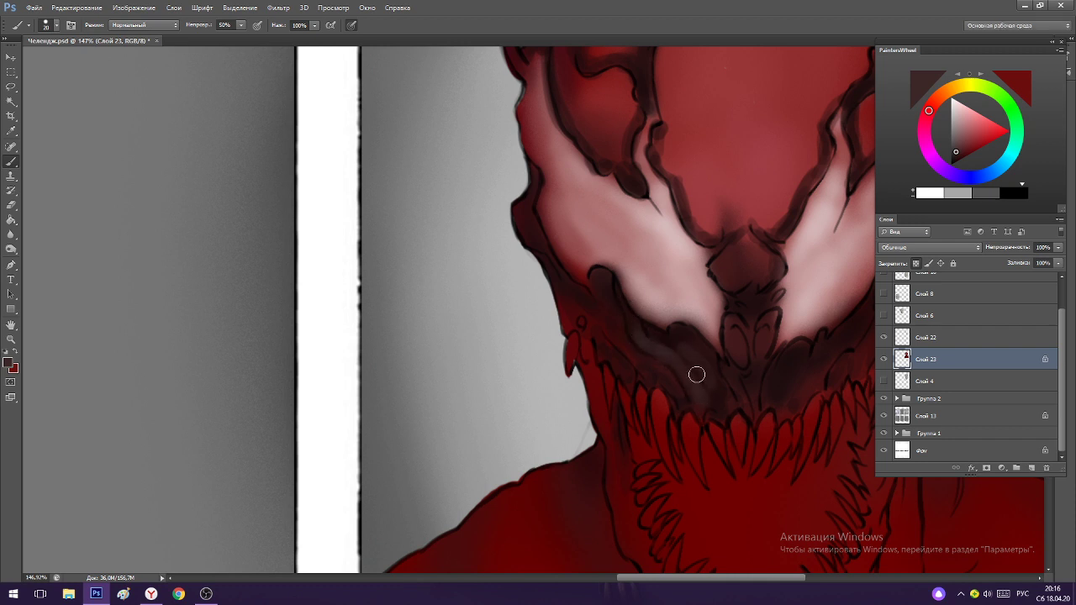
scroll(706, 369, "down", 3)
scroll(650, 267, "up", 3)
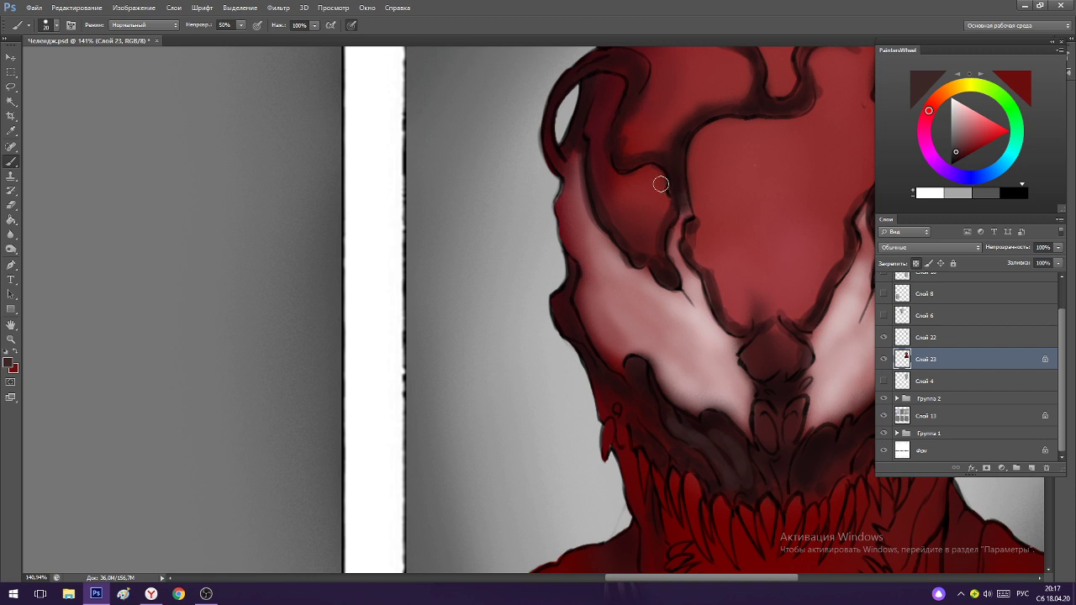
Refine the tendril edges around the red patch above the left-hand eye with the sampled dark colour and a size 10 brush.
key("bracketleft")
left_click(670, 168, "alt")
scroll(705, 193, "down", 5)
scroll(786, 148, "up", 4)
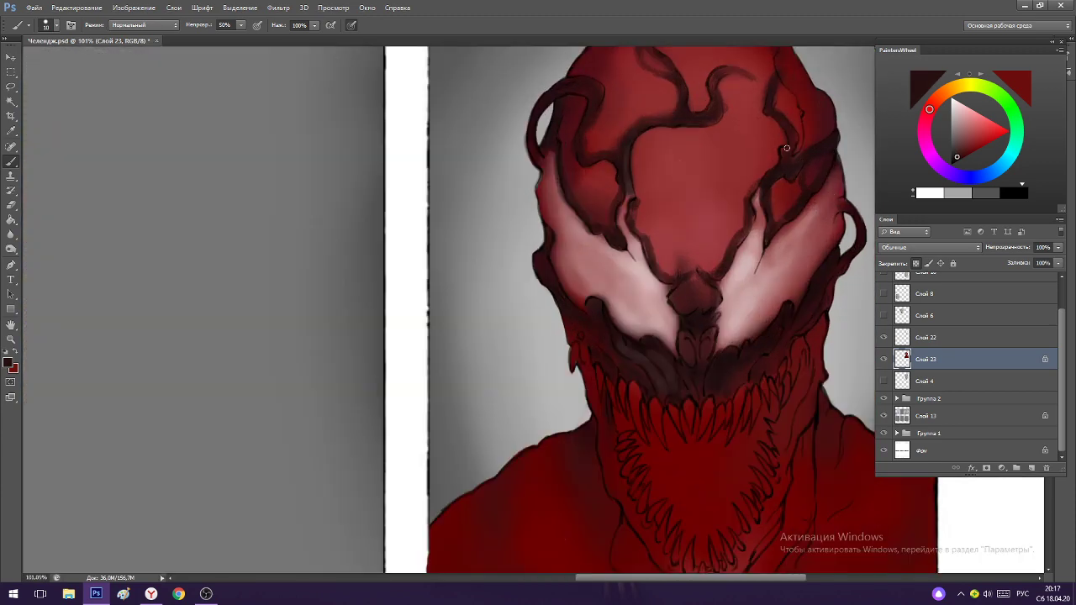
Clean up and smooth the left-hand eye using pale pink tones sampled from it.
left_click(669, 320, "alt")
left_click(647, 280, "alt")
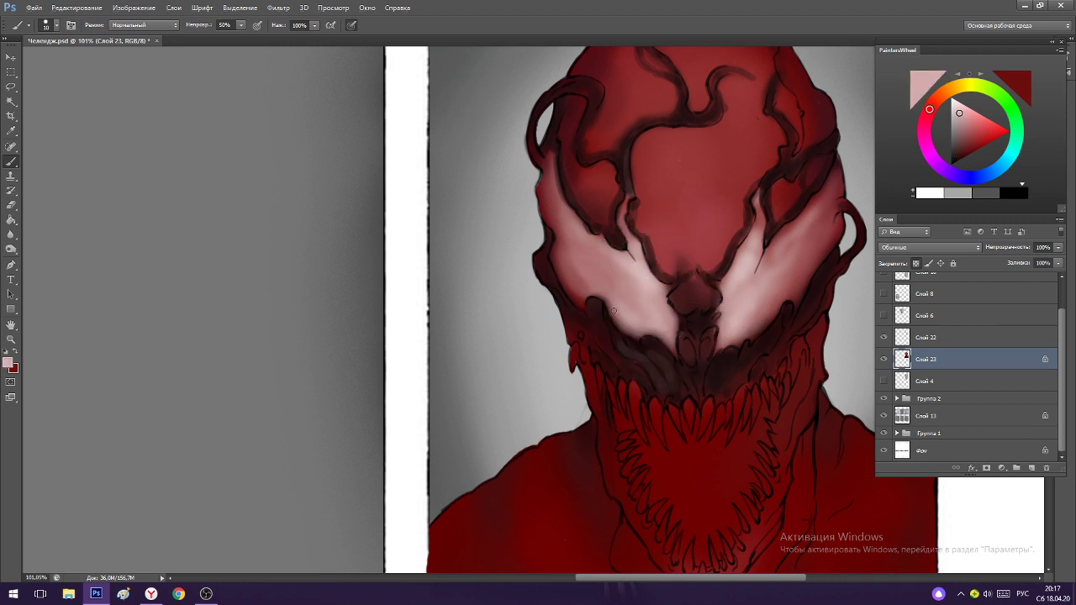
left_click(649, 280, "alt")
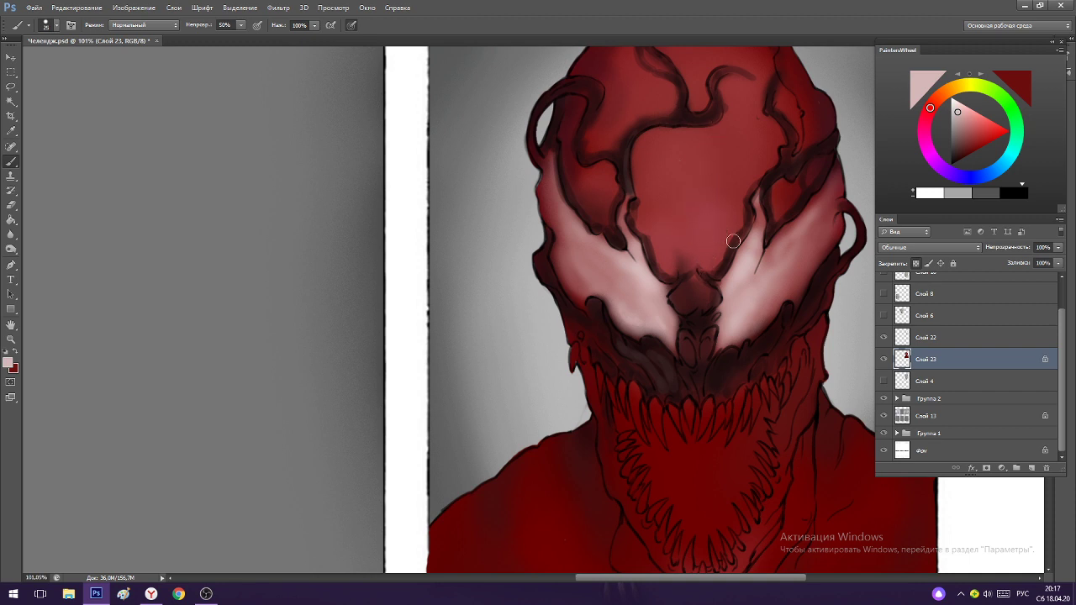
Sample the near-black from beside the nose and deepen the shadows around the nose and the inner edge of the right-hand eye.
scroll(705, 344, "up", 2)
left_click(712, 295, "alt")
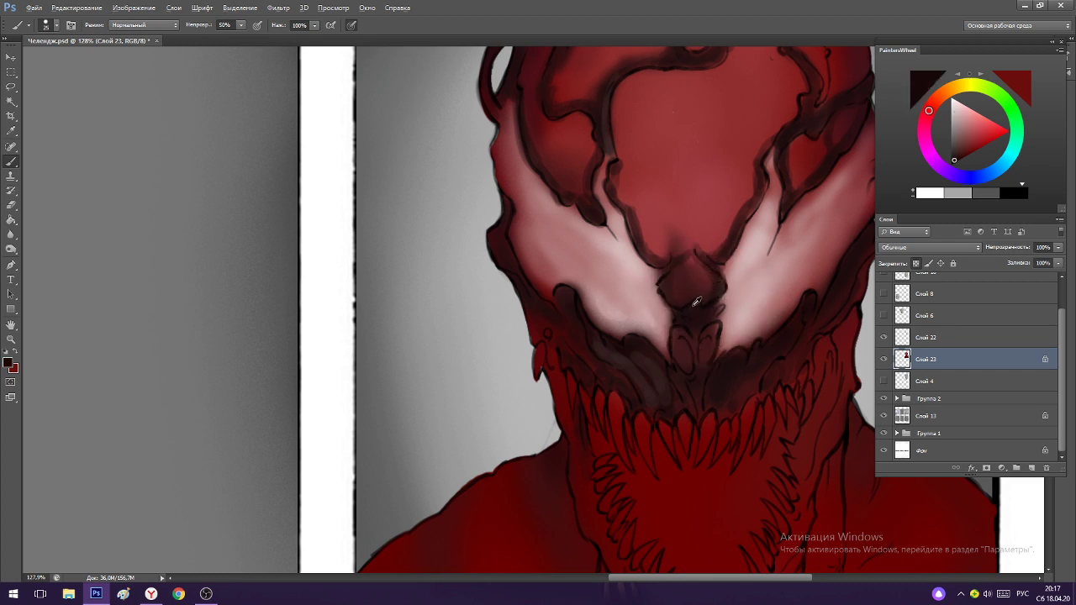
left_click(710, 299, "alt")
left_click_drag(727, 275, 772, 290)
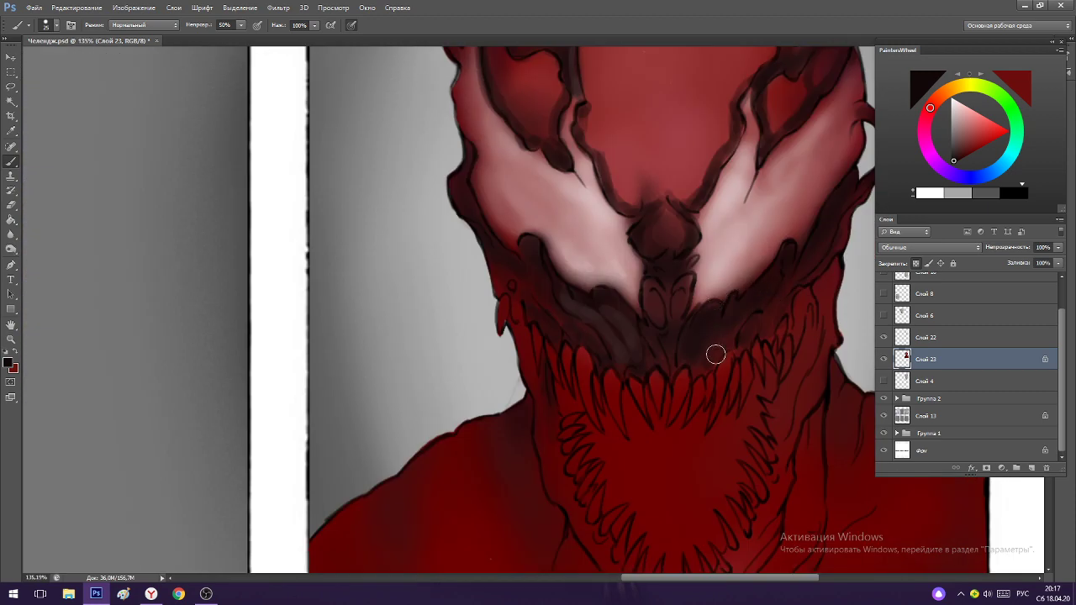
Paint lighter grey-brown highlights along the folds beneath the left-hand eye with a size 15 brush.
left_click(627, 321, "alt")
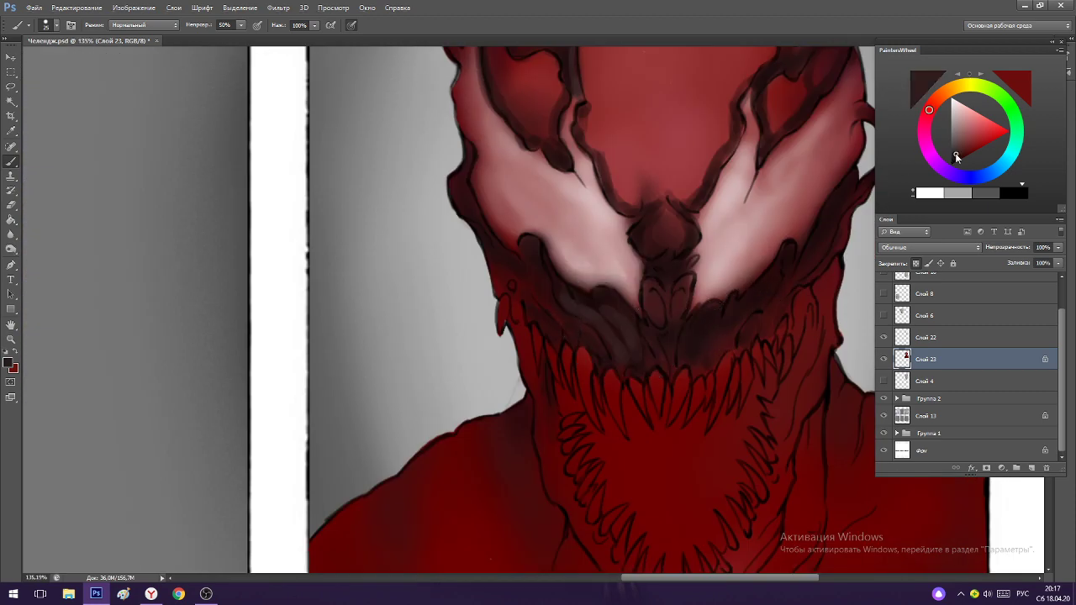
left_click(956, 152)
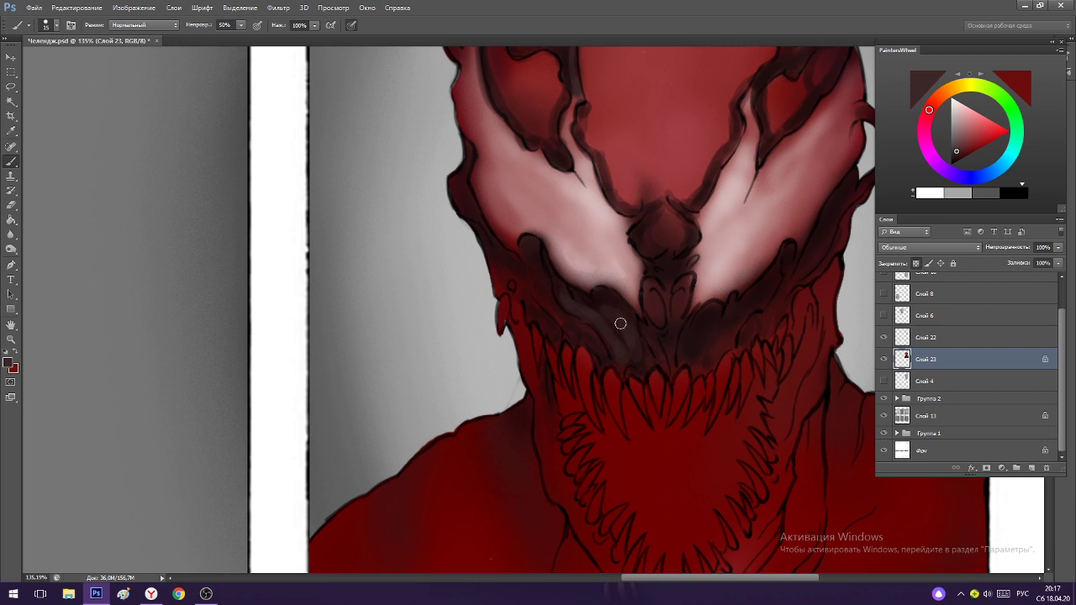
left_click_drag(603, 329, 706, 331)
left_click_drag(611, 291, 538, 279)
key("bracketleft")
key("bracketleft")
key("bracketleft")
key("bracketleft")
key("bracketleft")
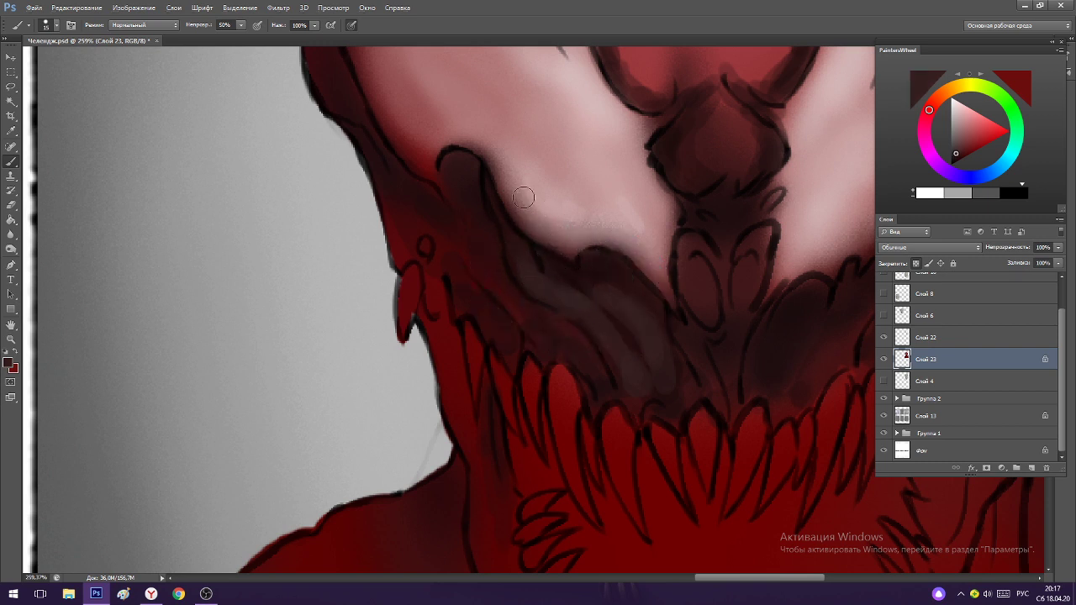
mouse_move(537, 270)
left_mouse_down()
mouse_move(589, 272)
mouse_move(518, 261)
mouse_move(598, 306)
left_mouse_up()
Define the folds beneath the left-hand eye with dark separating strokes, alternating sampled near-black and grey-brown.
left_click(546, 250, "alt")
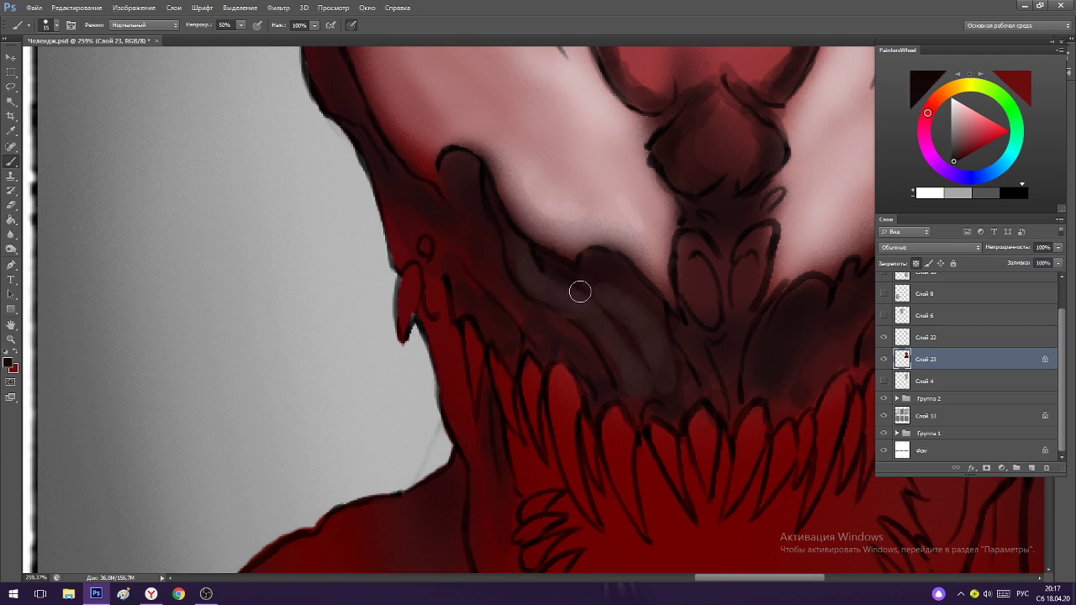
left_click(655, 332, "alt")
left_click(547, 256, "alt")
left_click(546, 257, "alt")
scroll(640, 274, "down", 3)
scroll(688, 286, "up", 2)
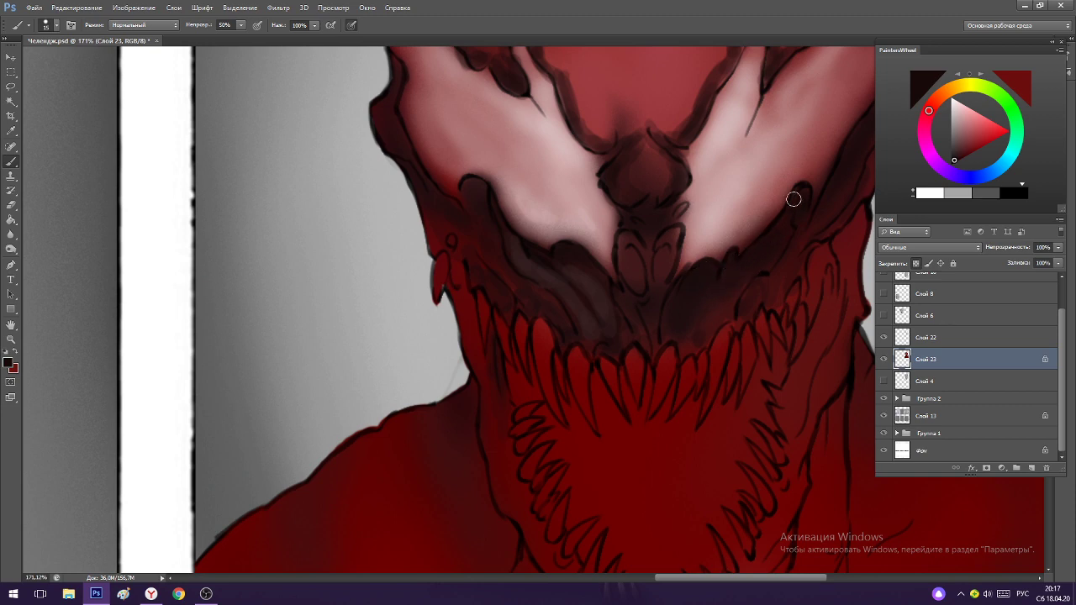
Darken the curled fold and the shadow band along the lower edge of the right-hand eye.
scroll(786, 179, "down", 2)
scroll(762, 196, "up", 3)
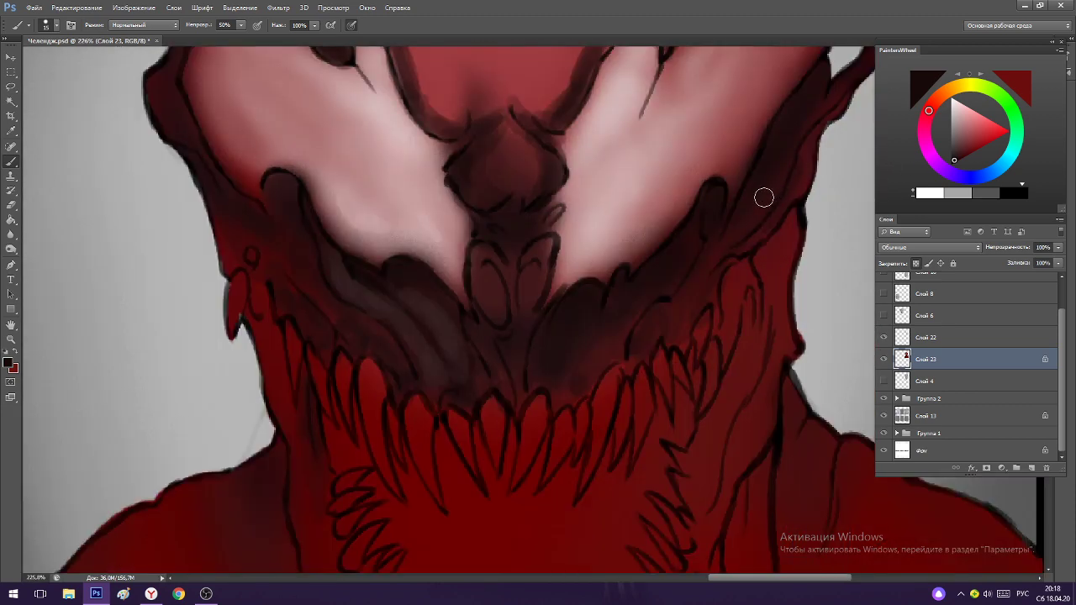
scroll(708, 196, "down", 2)
scroll(720, 243, "up", 1)
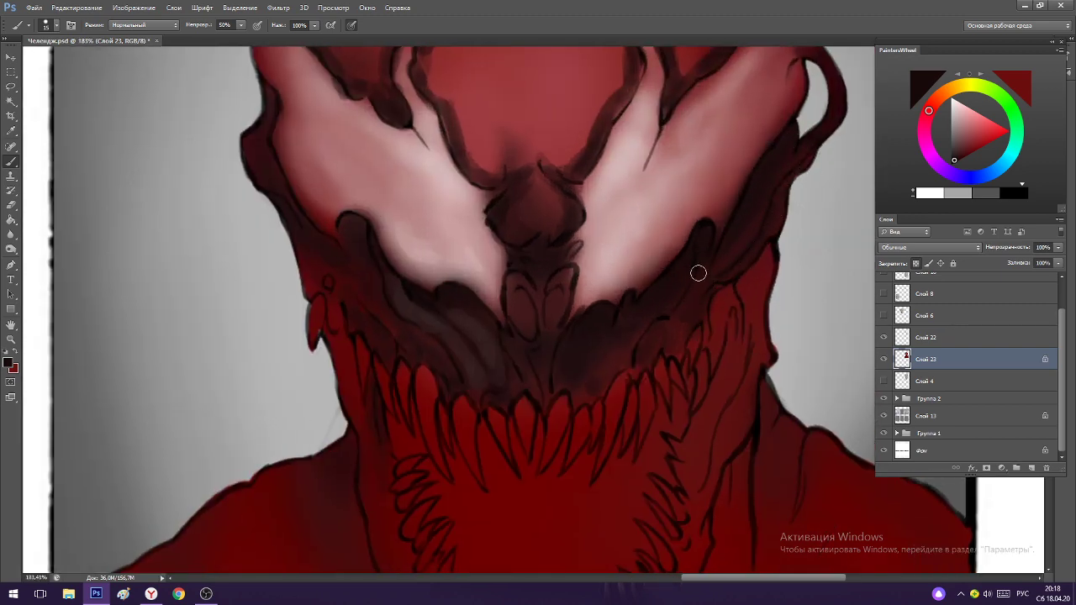
scroll(662, 277, "down", 4)
scroll(646, 316, "down", 2)
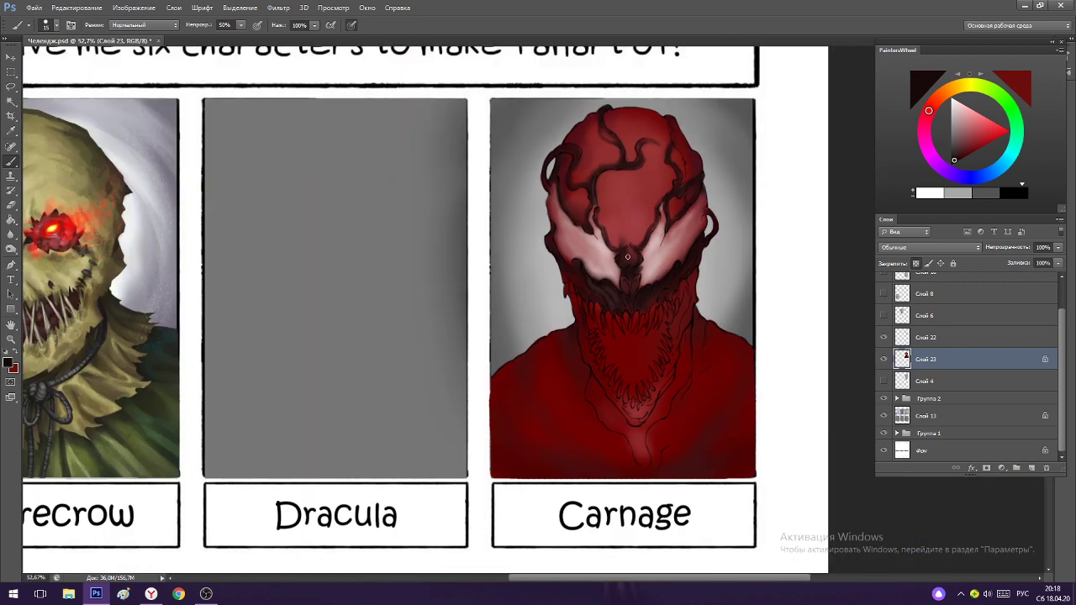
Sample the grey-brown from the folds beneath the left-hand eye and retouch them toward the nose.
scroll(614, 299, "up", 4)
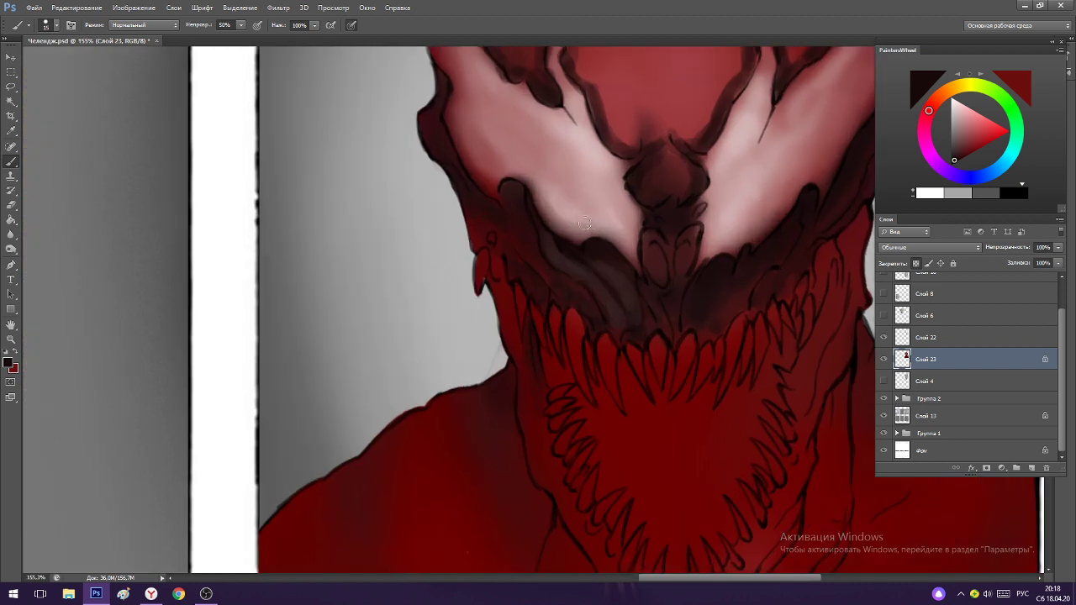
left_click(621, 271, "alt")
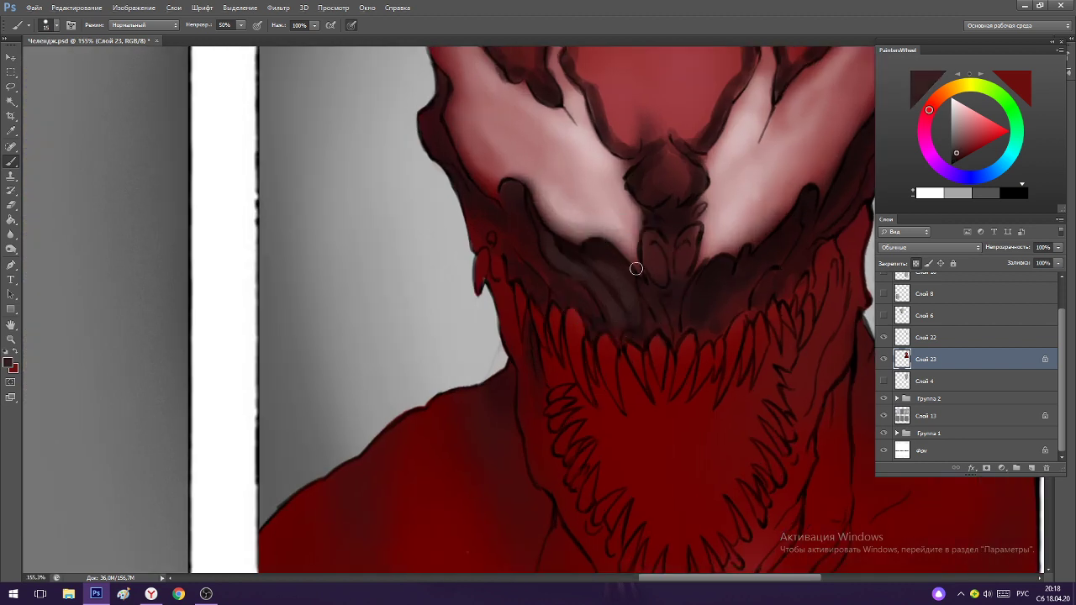
key("alt+Tab")
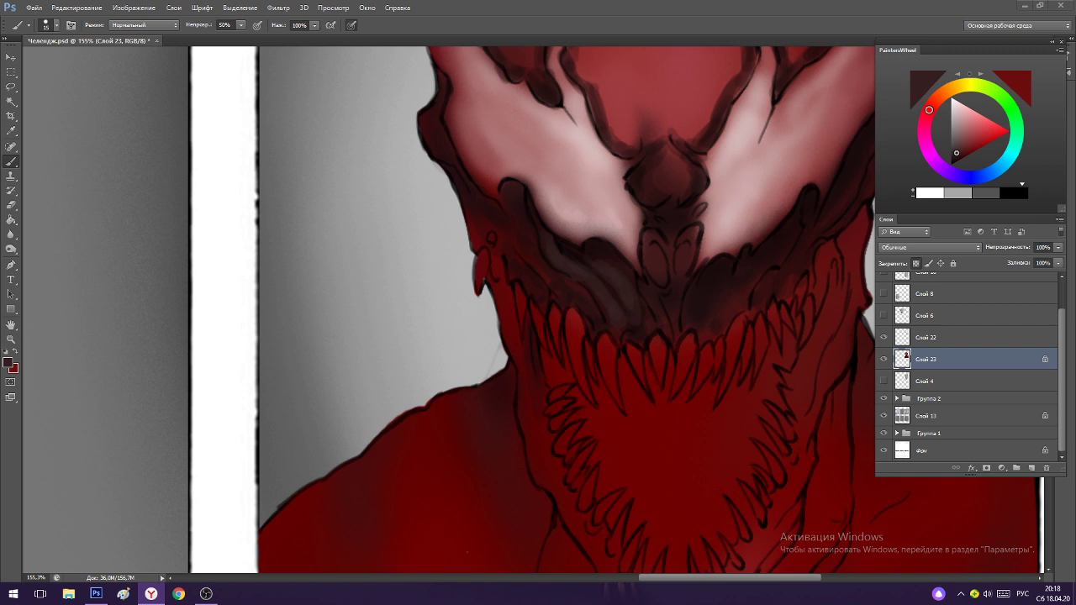
left_click(891, 8)
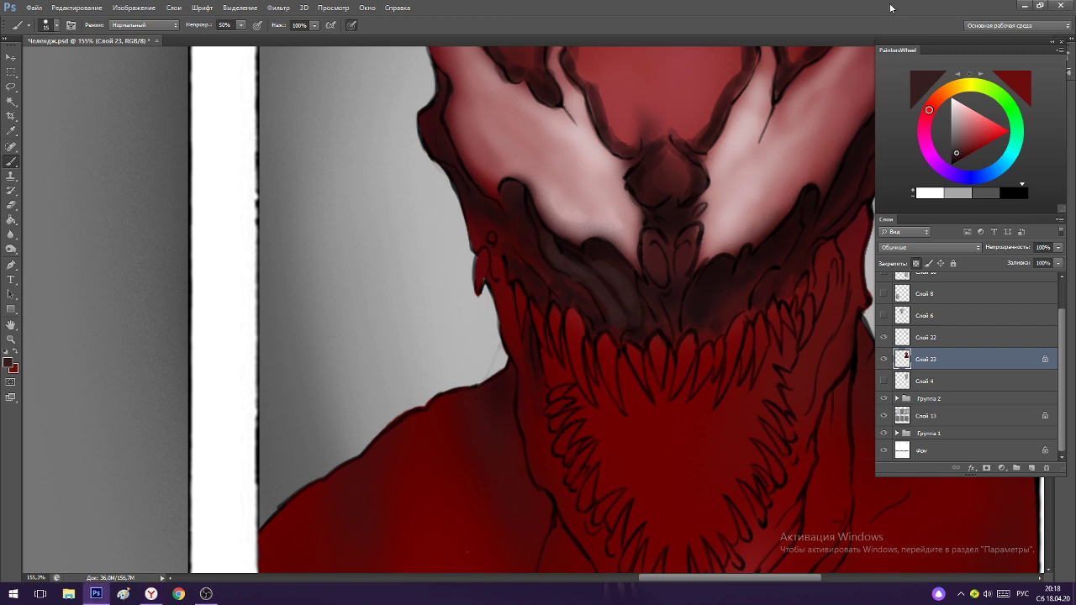
Sample the eye's pale pink and clean the left-hand eye's inner edge along the forehead outline with a size 7 brush.
scroll(629, 229, "up", 4)
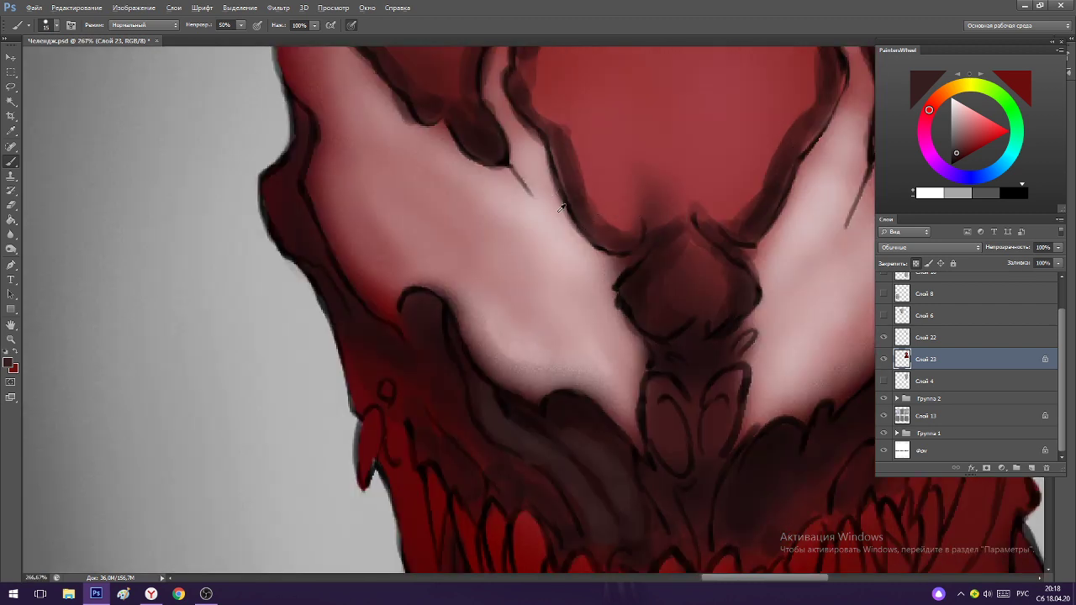
left_click(559, 210, "alt")
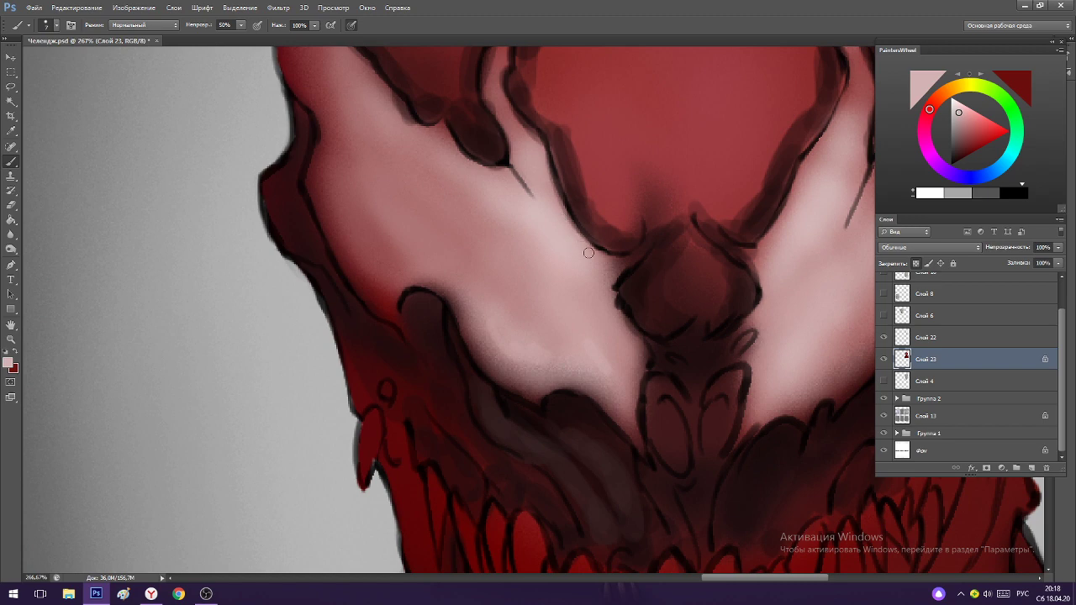
scroll(580, 335, "down", 5)
Refine the folds beneath the left-hand eye with a slightly darkened grey-brown sampled from them, raising the brush opacity to 90%.
scroll(568, 387, "up", 6)
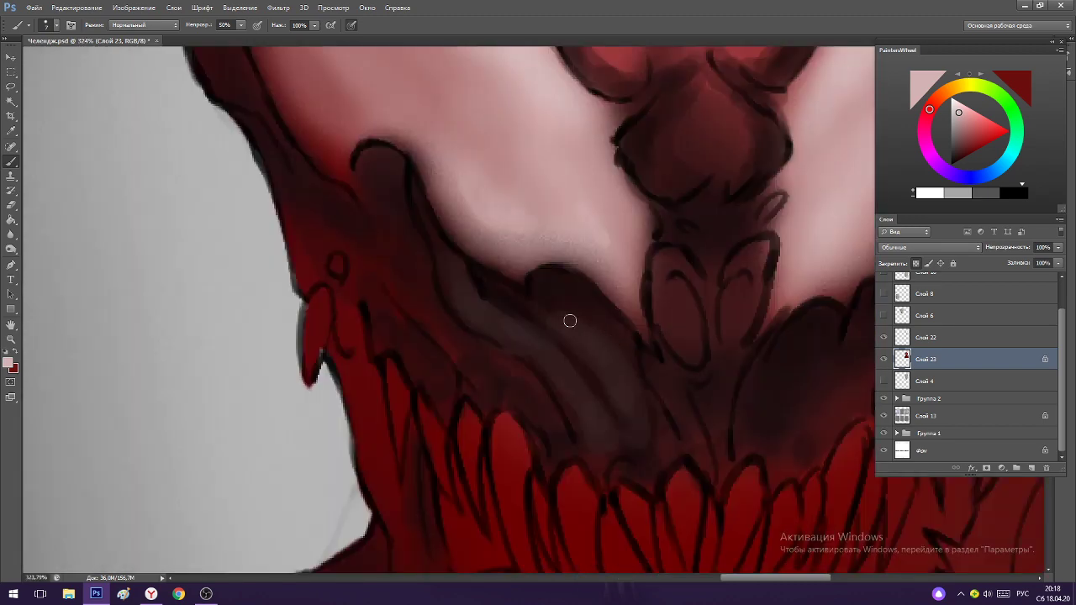
left_click(620, 367, "alt")
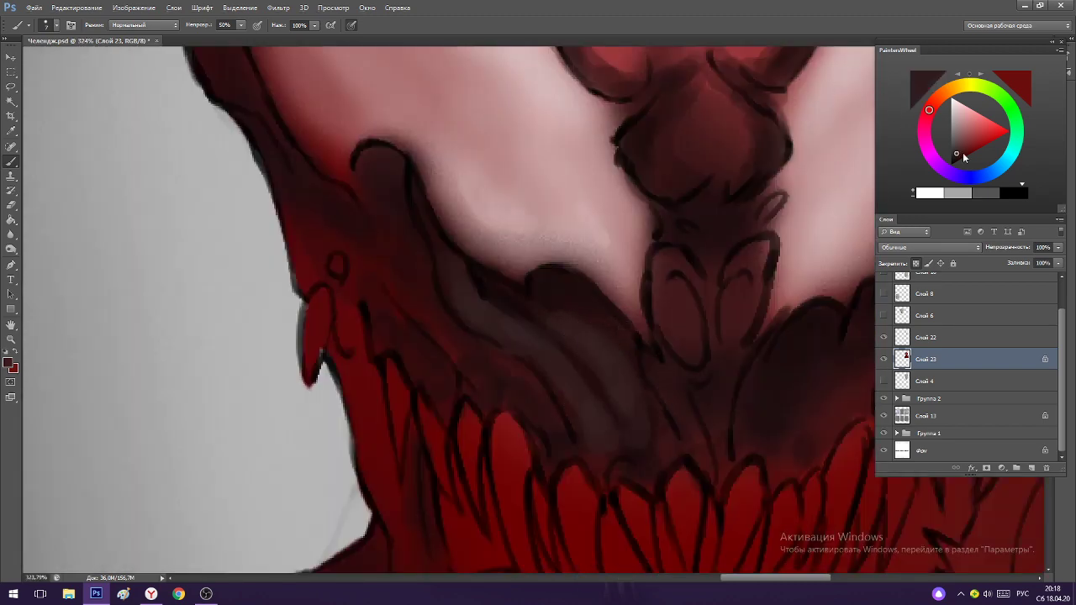
left_click_drag(958, 154, 954, 156)
scroll(530, 316, "down", 3, "alt")
scroll(457, 240, "up", 2, "alt")
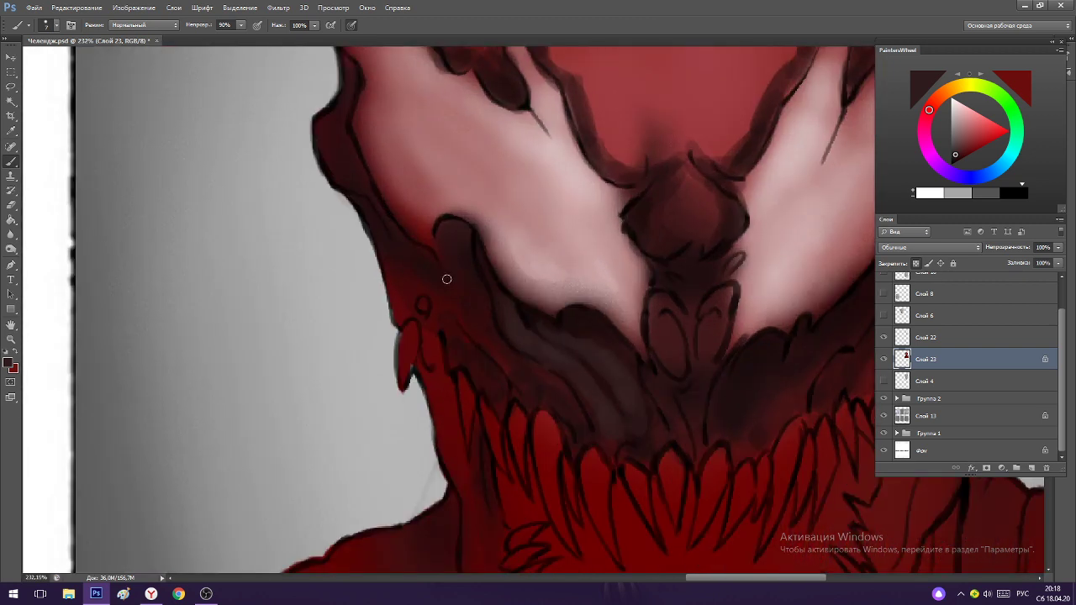
Paint a thin reddish strand from the left-hand eye's lower outer edge down over the dark cheek, blending it with sampled darker reds.
left_click(436, 212, "alt")
left_click_drag(429, 243, 456, 305)
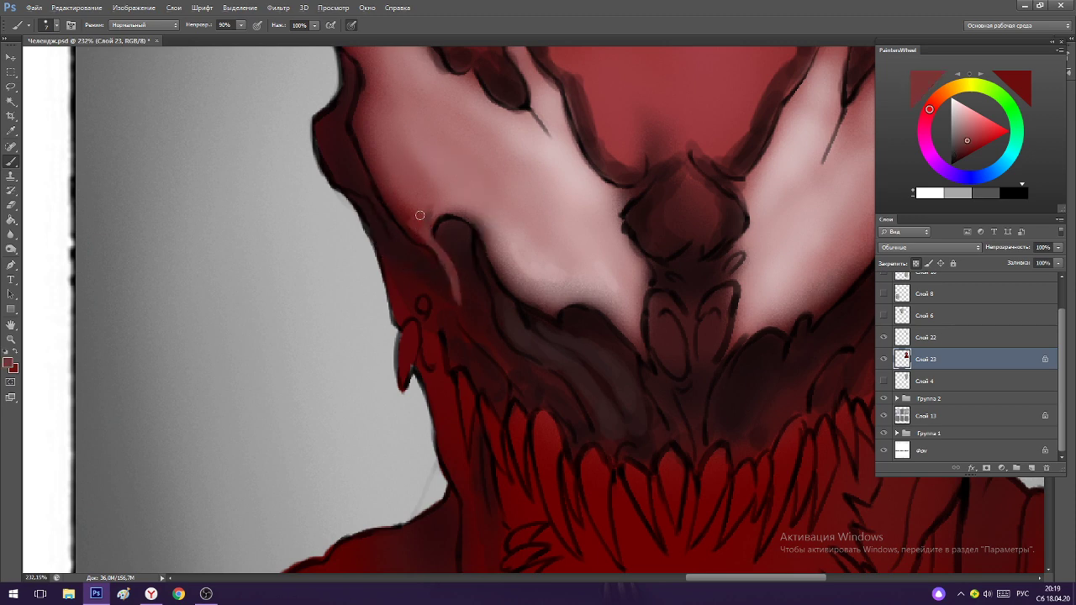
scroll(461, 219, "down", 3, "alt")
scroll(501, 303, "up", 3, "alt")
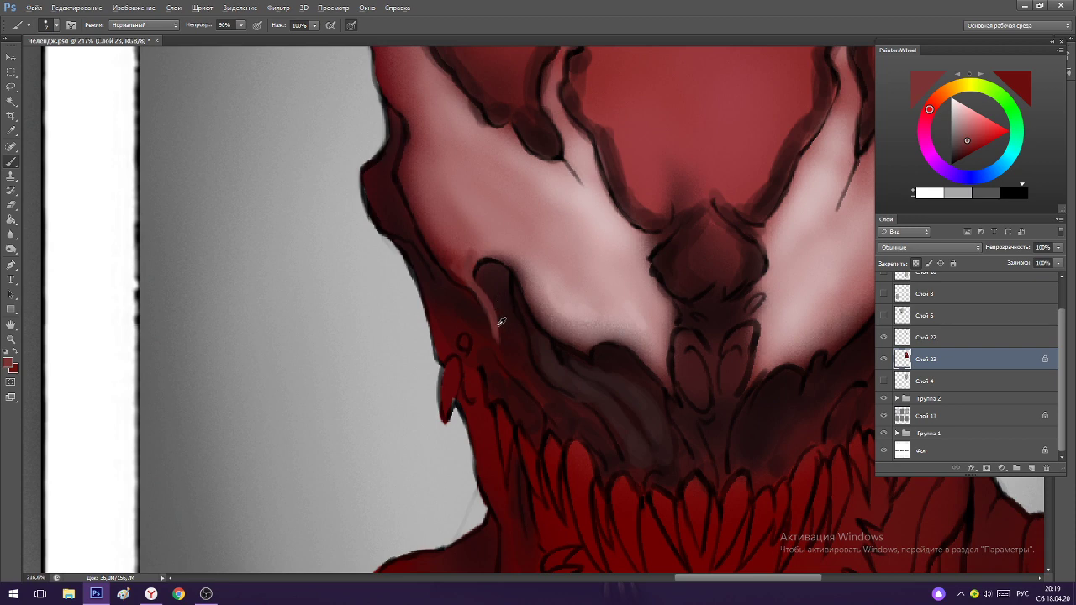
left_click(503, 324, "alt")
left_click(482, 302, "alt")
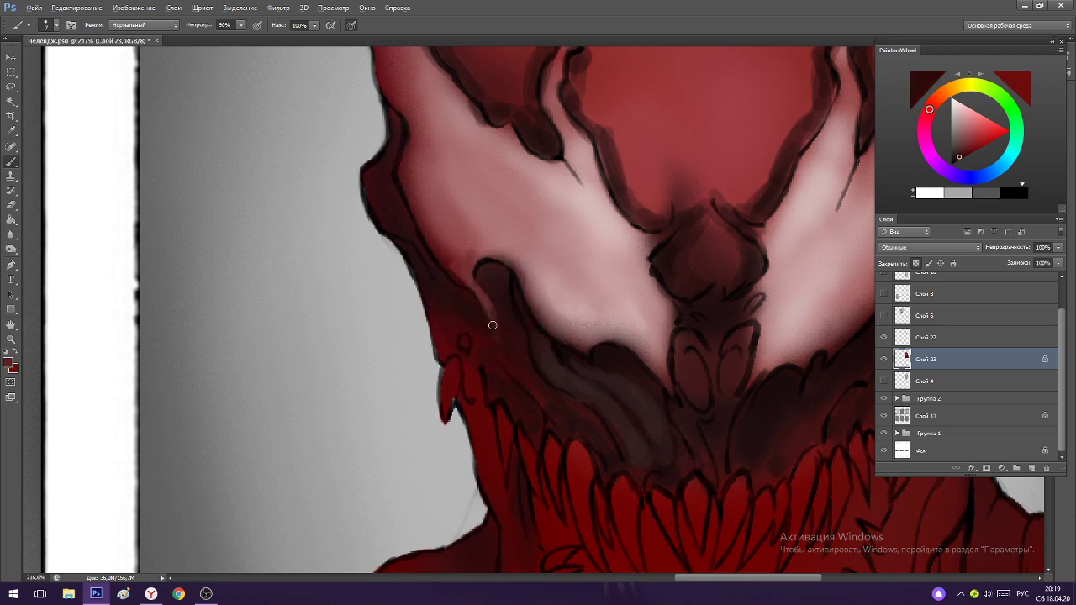
scroll(481, 273, "down", 5, "alt")
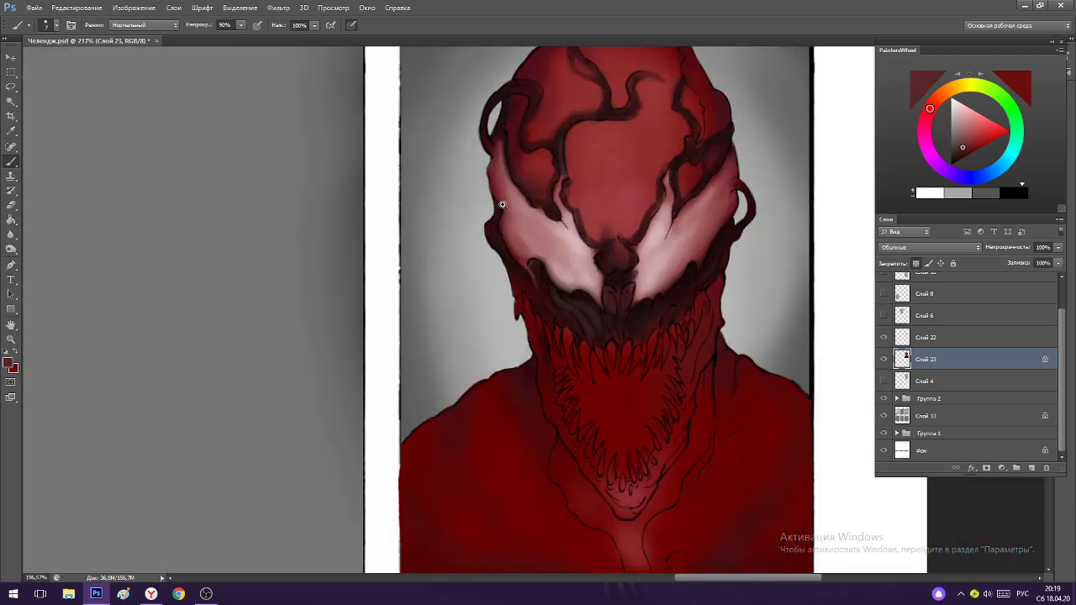
Sample the near-black from the folds beneath the right-hand eye and darken them down toward the upper teeth with a size 15 brush.
scroll(660, 193, "up", 3, "alt")
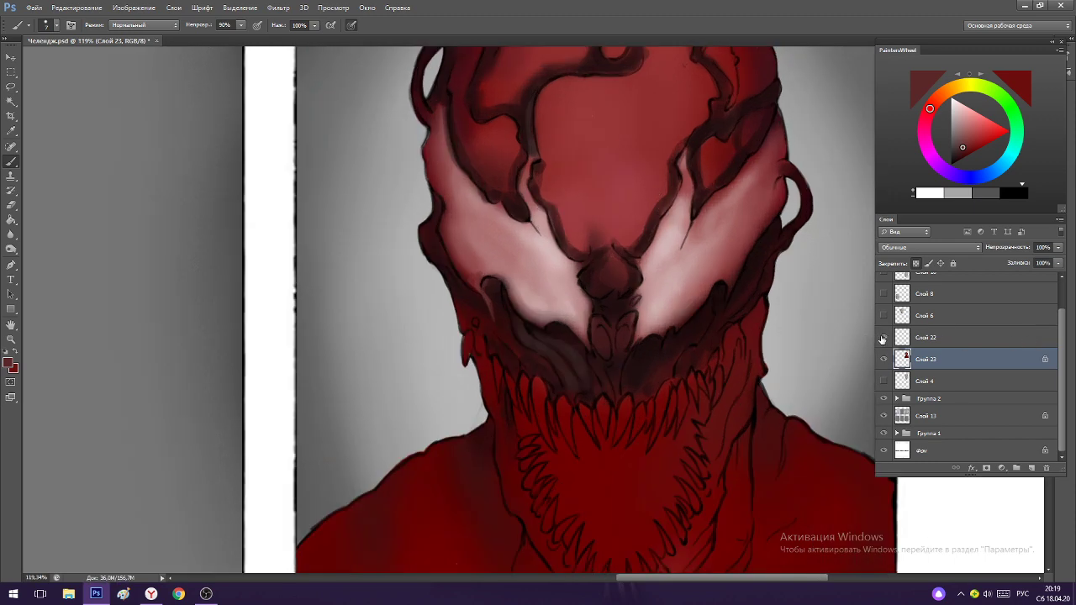
scroll(641, 282, "down", 3, "alt")
scroll(709, 372, "up", 3, "alt")
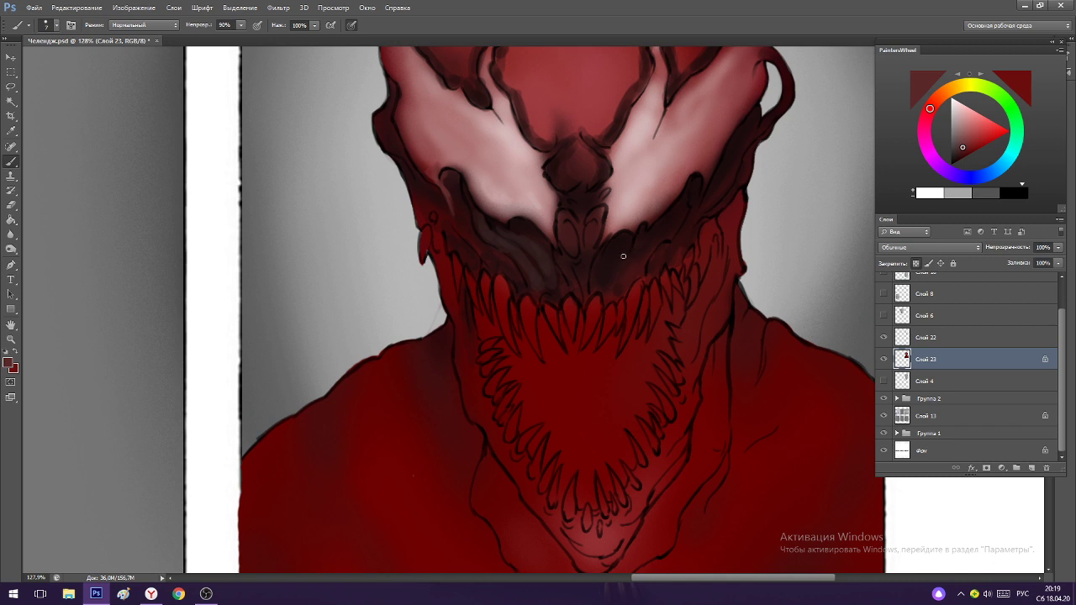
scroll(600, 283, "up", 4, "alt")
left_click(660, 196, "alt")
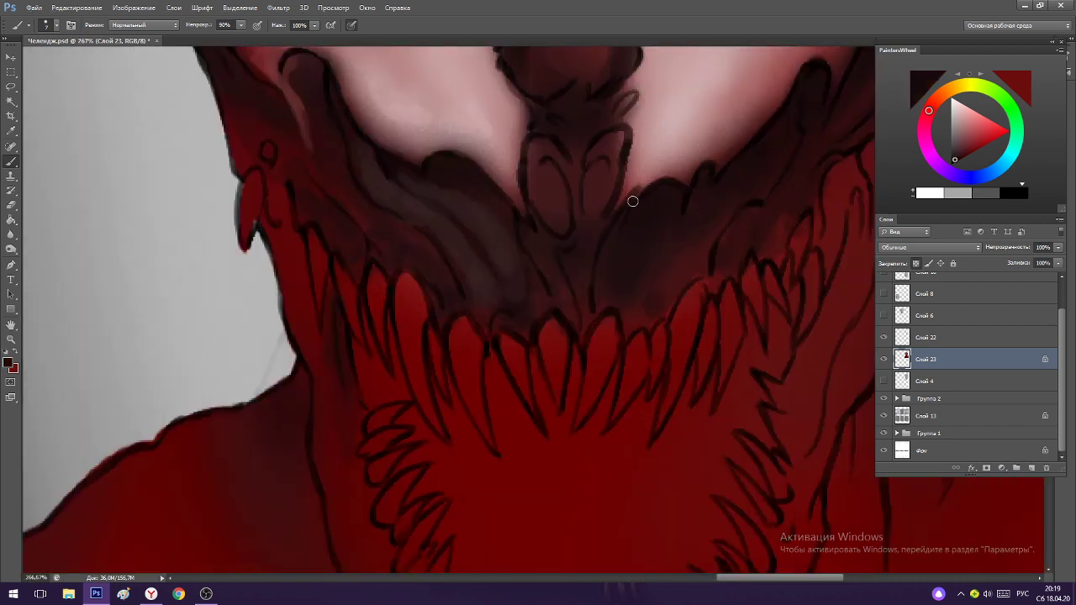
mouse_move(602, 337)
left_mouse_down()
mouse_move(593, 373)
mouse_move(596, 344)
mouse_move(609, 349)
left_mouse_up()
mouse_move(590, 406)
left_mouse_down()
mouse_move(610, 279)
mouse_move(583, 323)
mouse_move(609, 292)
mouse_move(599, 385)
mouse_move(627, 281)
mouse_move(575, 425)
mouse_move(603, 325)
mouse_move(578, 421)
mouse_move(604, 329)
mouse_move(644, 287)
mouse_move(633, 388)
mouse_move(636, 319)
left_mouse_up()
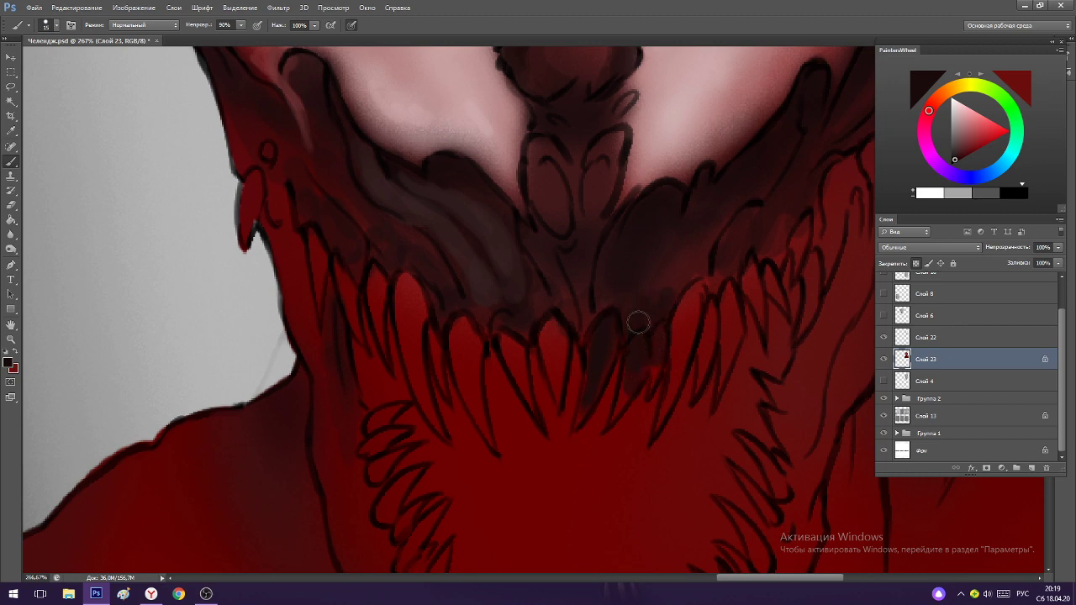
Darken the gum line above the upper teeth and the dark red cheek beside the left-hand teeth.
scroll(620, 242, "down", 5)
scroll(734, 296, "down", 1)
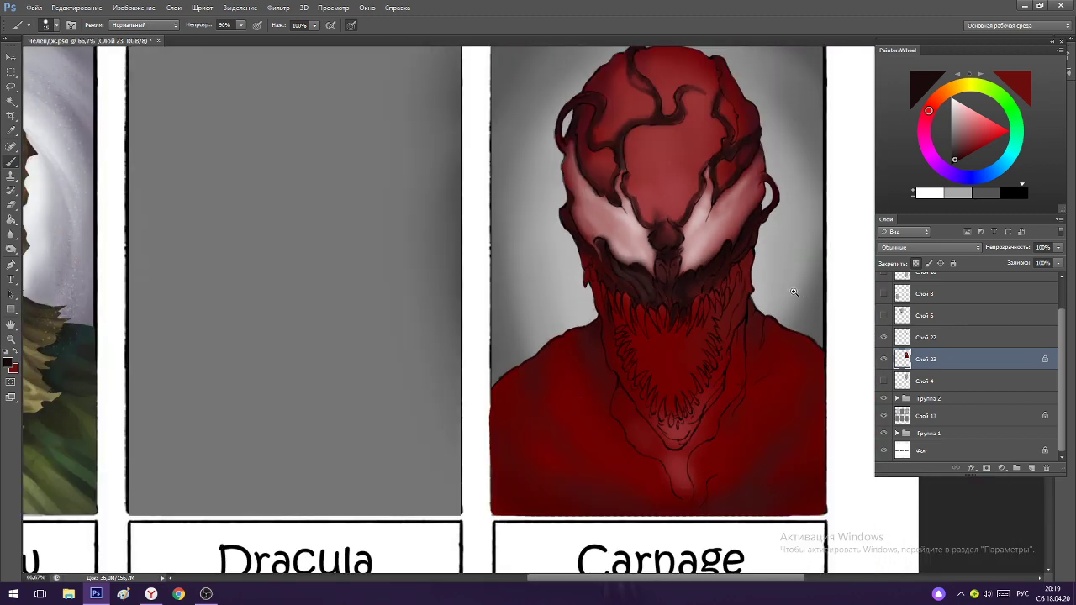
scroll(759, 286, "up", 5)
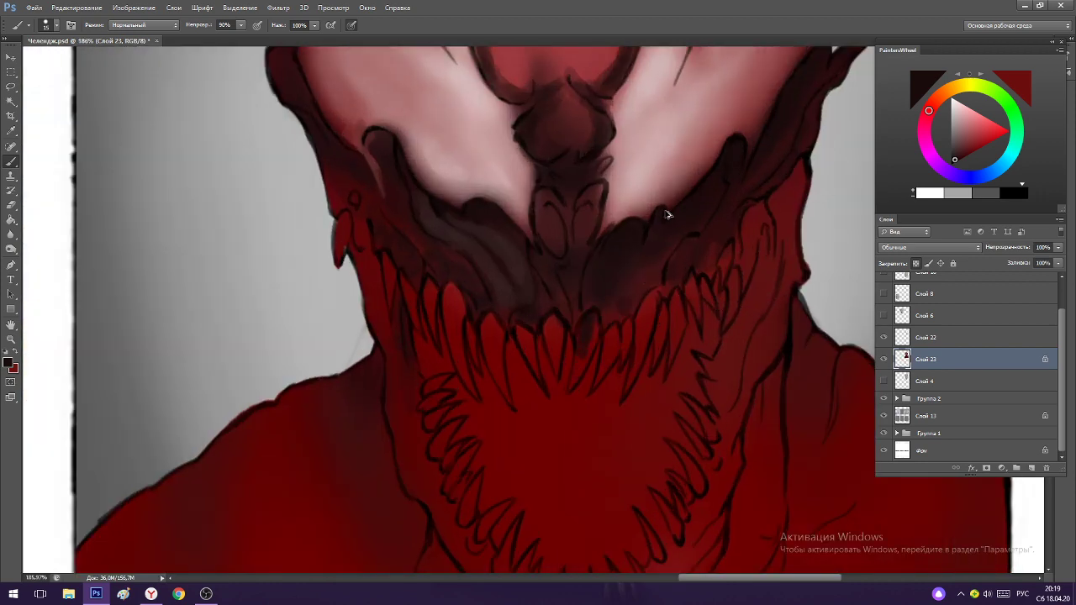
scroll(627, 311, "up", 1)
scroll(627, 312, "up", 1)
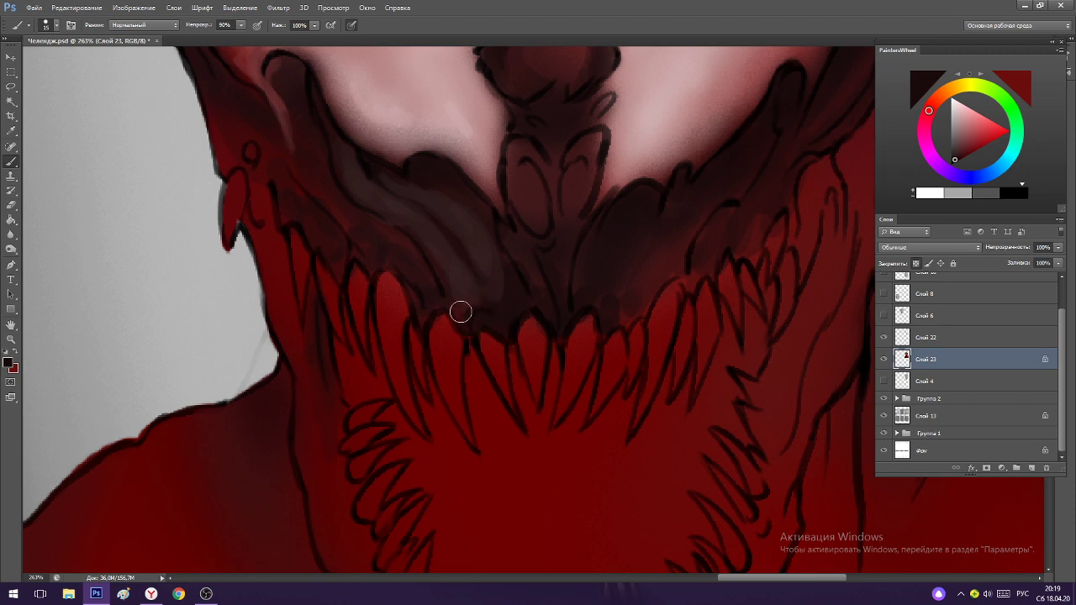
scroll(437, 315, "down", 1)
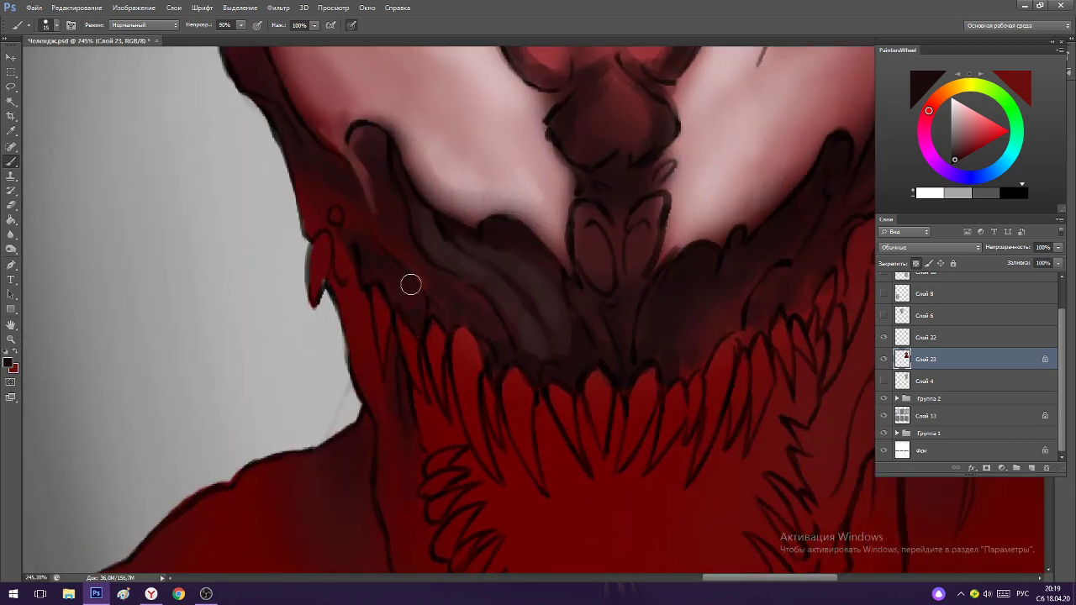
scroll(458, 307, "down", 4)
scroll(411, 243, "up", 3)
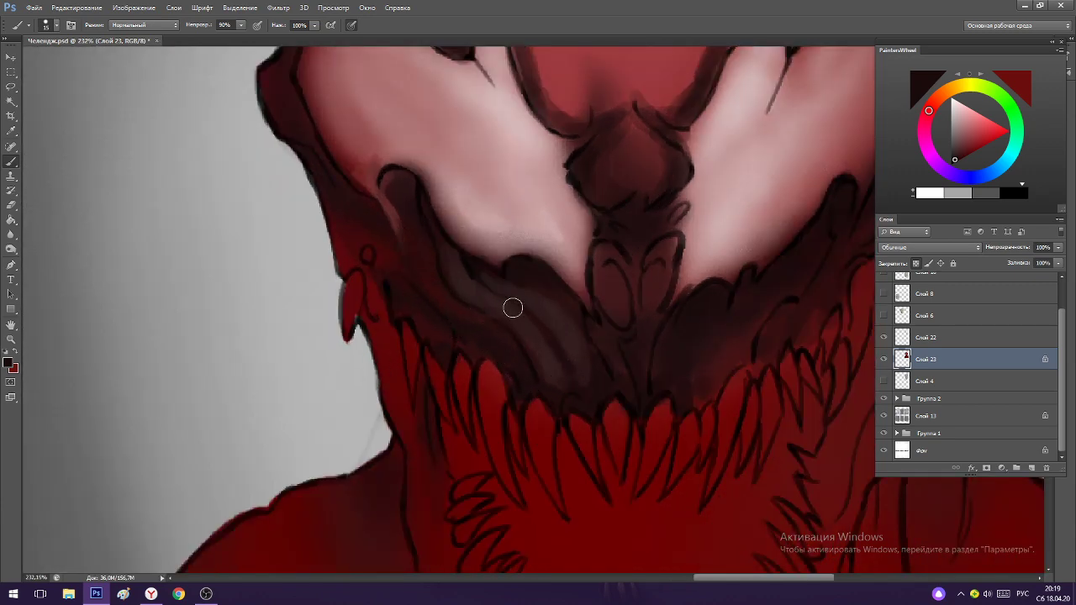
scroll(576, 240, "down", 3)
scroll(705, 298, "up", 2)
scroll(706, 297, "down", 3)
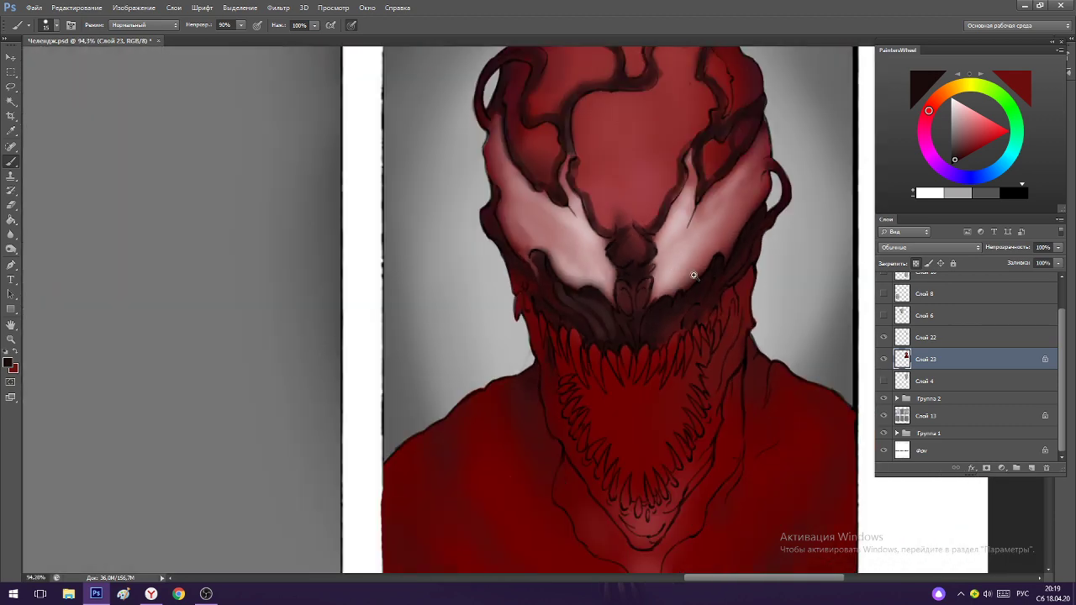
scroll(702, 221, "up", 2)
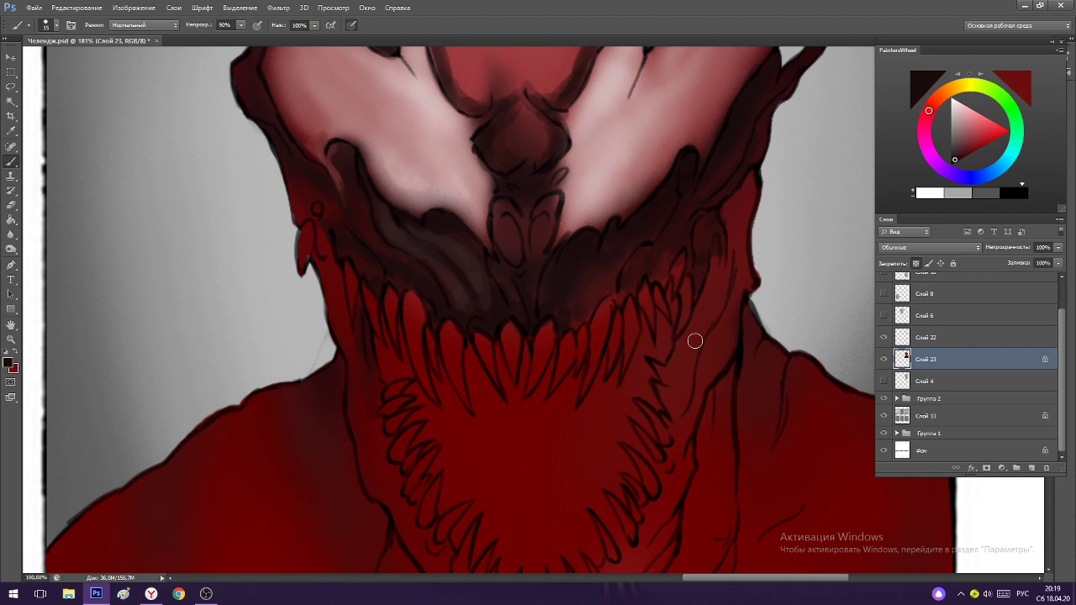
Paint a near-black shadow down the left-hand jaw along the outer edge of the teeth.
scroll(557, 352, "down", 3)
scroll(555, 306, "up", 4)
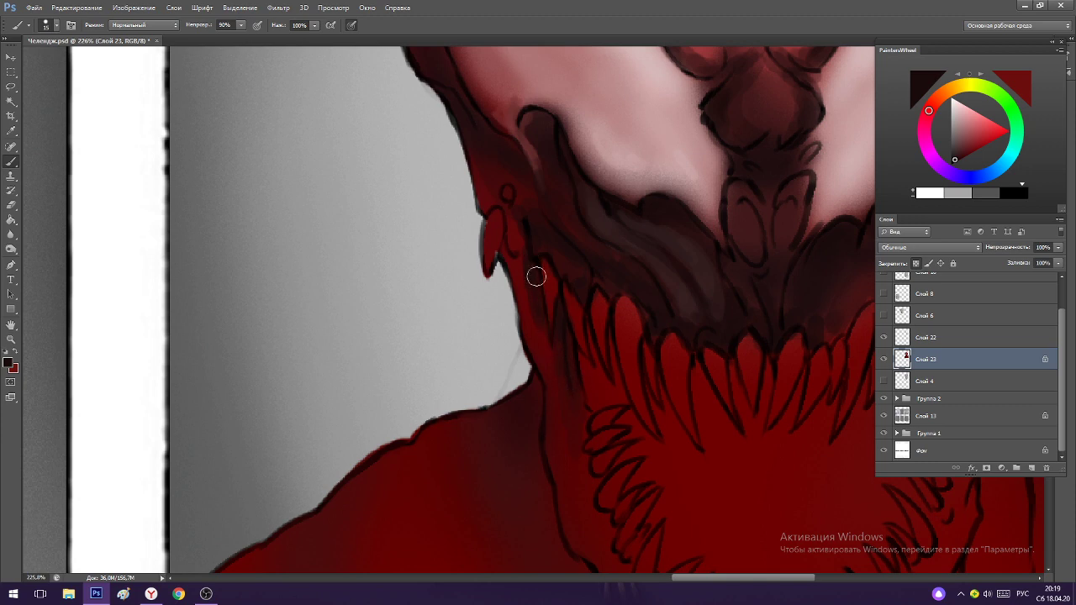
mouse_move(554, 327)
left_mouse_down()
mouse_move(563, 402)
mouse_move(576, 425)
left_mouse_up()
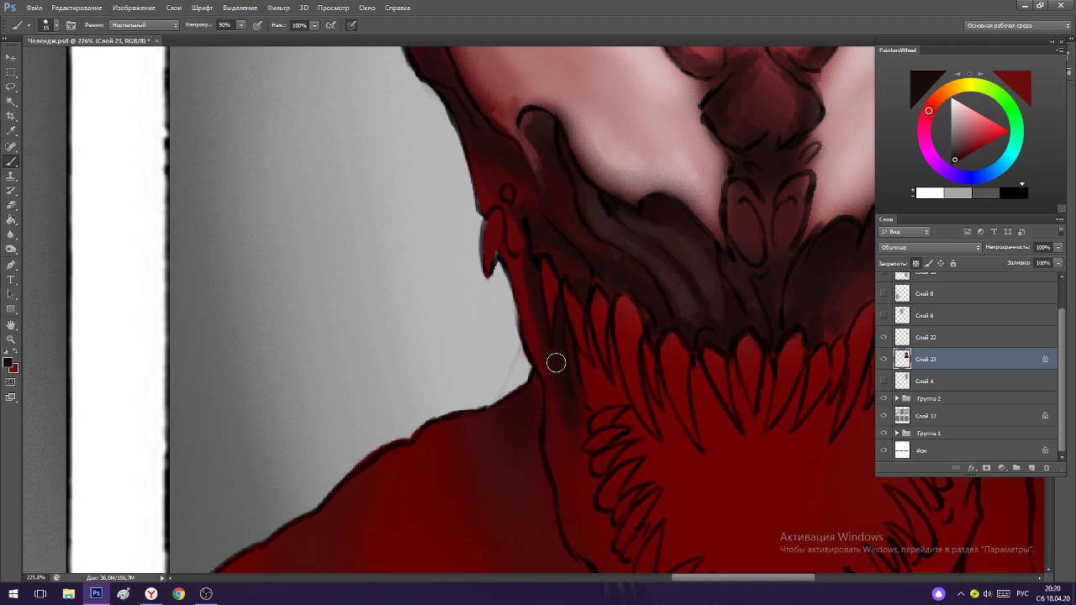
scroll(556, 363, "down", 3)
scroll(562, 337, "up", 3)
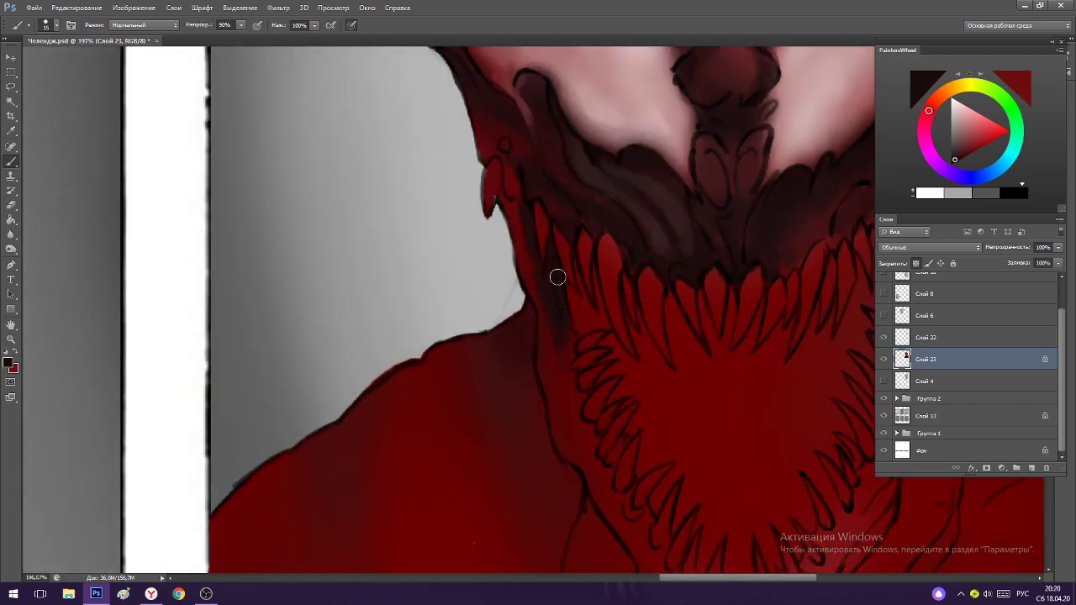
left_click_drag(558, 341, 570, 387)
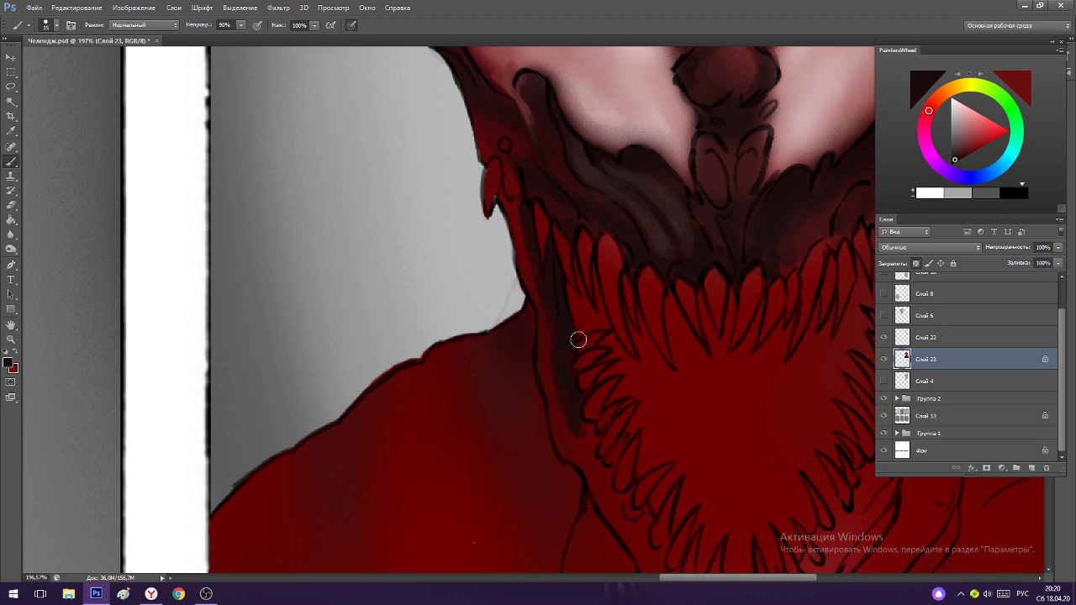
scroll(611, 427, "down", 3)
scroll(611, 427, "up", 4)
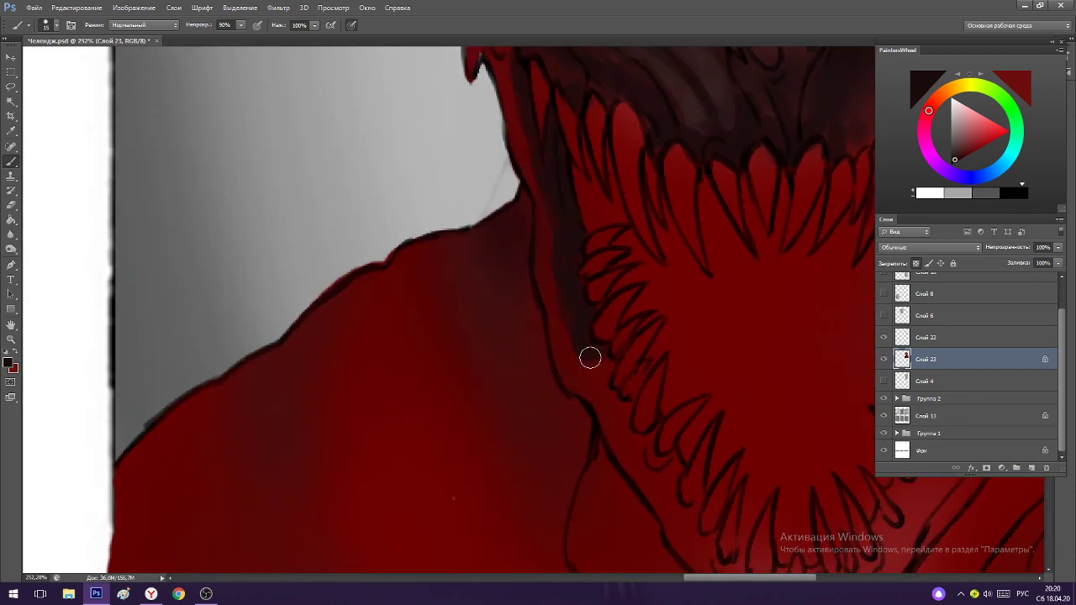
mouse_move(600, 363)
left_mouse_down()
mouse_move(591, 378)
mouse_move(605, 367)
mouse_move(618, 412)
left_mouse_up()
scroll(589, 319, "down", 5)
scroll(589, 295, "up", 5)
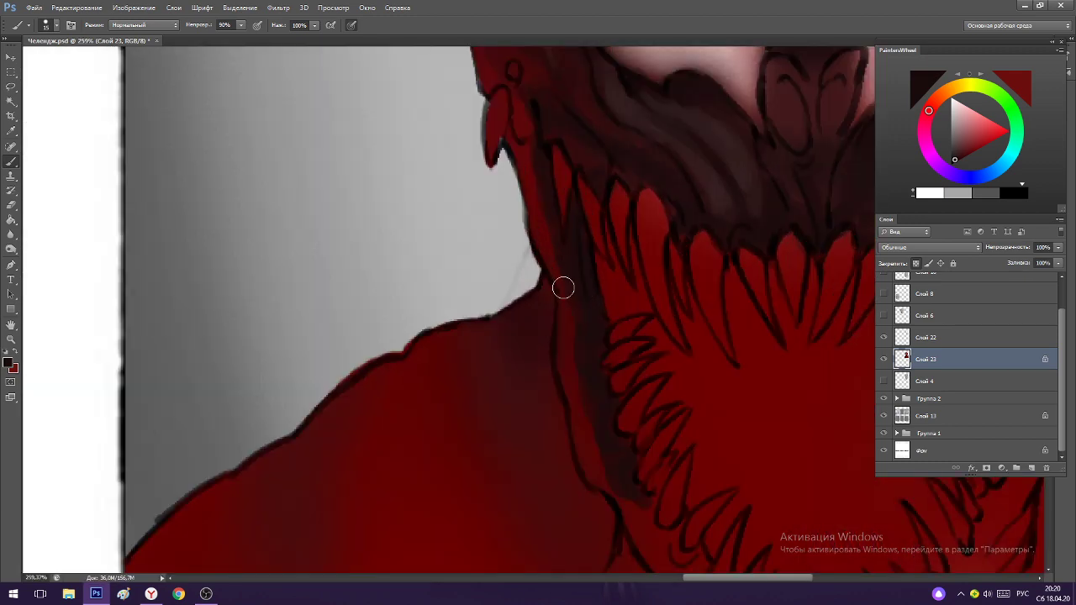
Blend the left-hand jaw's shadow out to its contour line with dark reds and near-blacks sampled from the jaw.
left_click(583, 332, "alt")
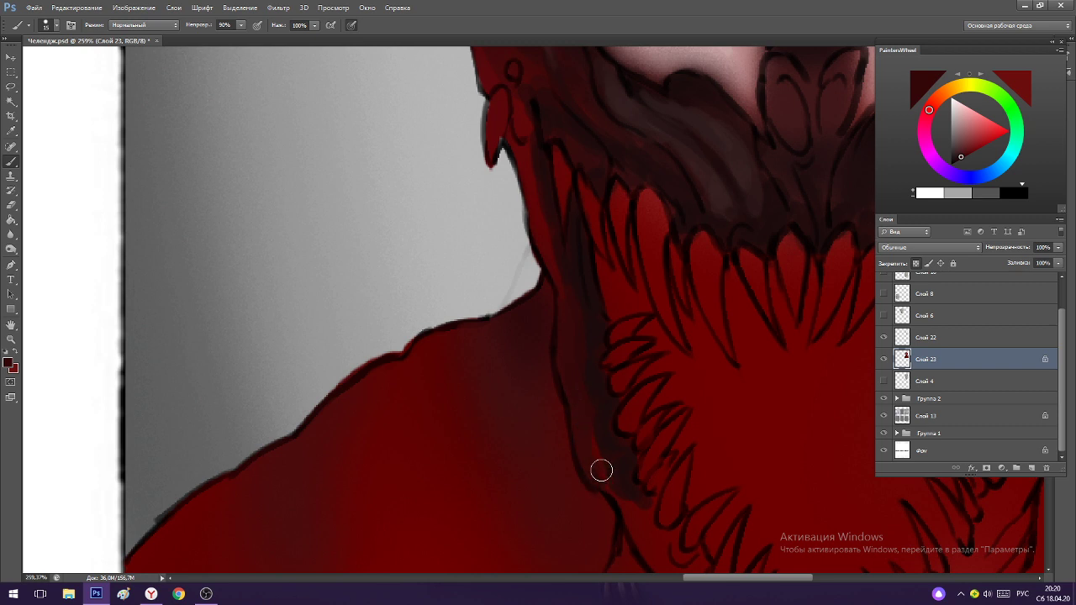
left_click(601, 413, "alt")
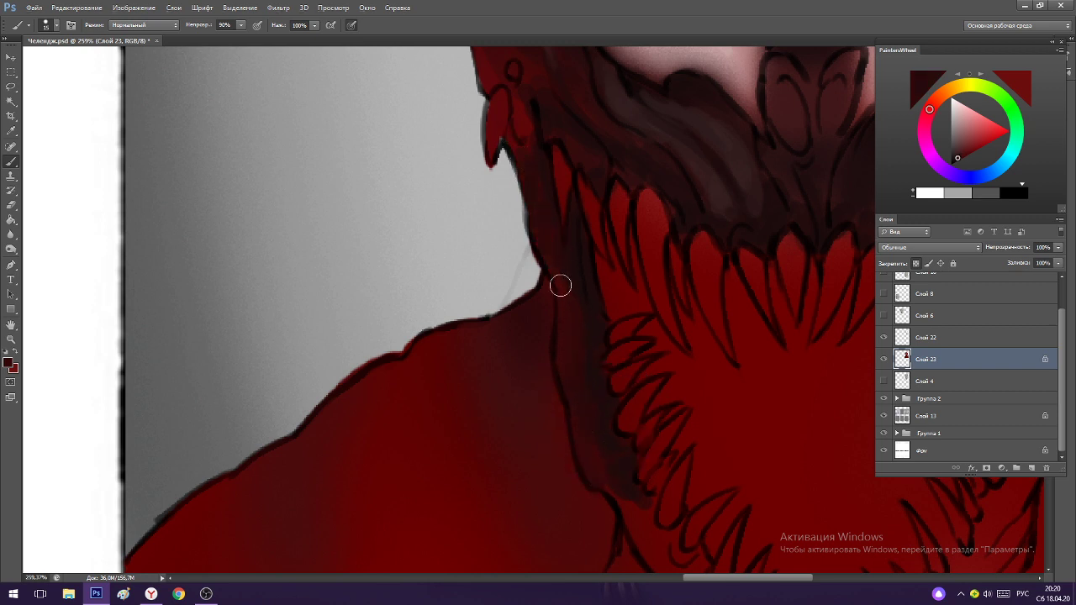
scroll(589, 312, "down", 4)
scroll(597, 316, "up", 4)
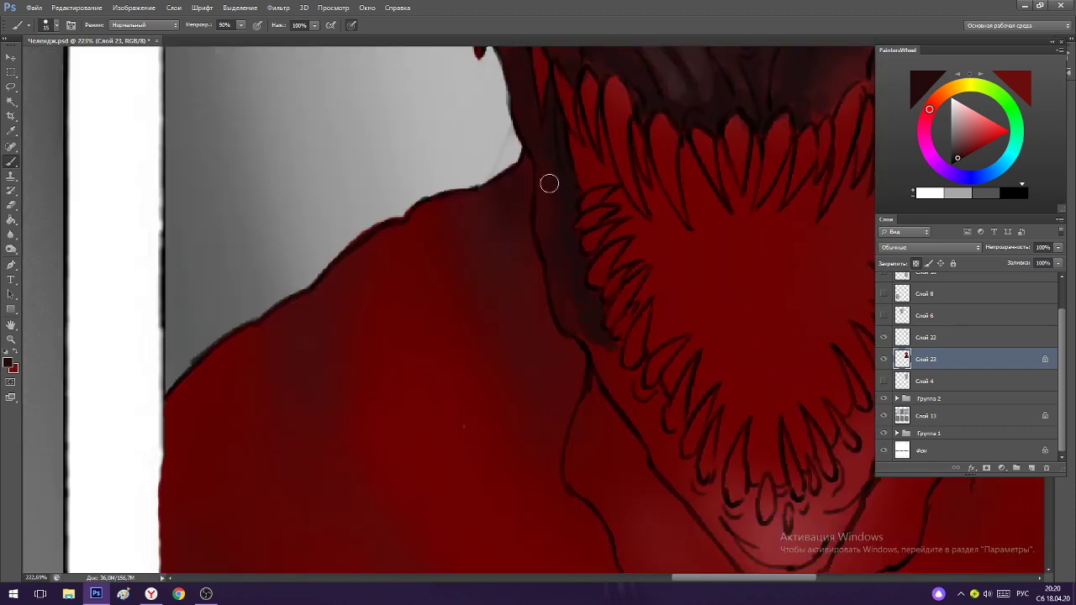
left_click(594, 351, "alt")
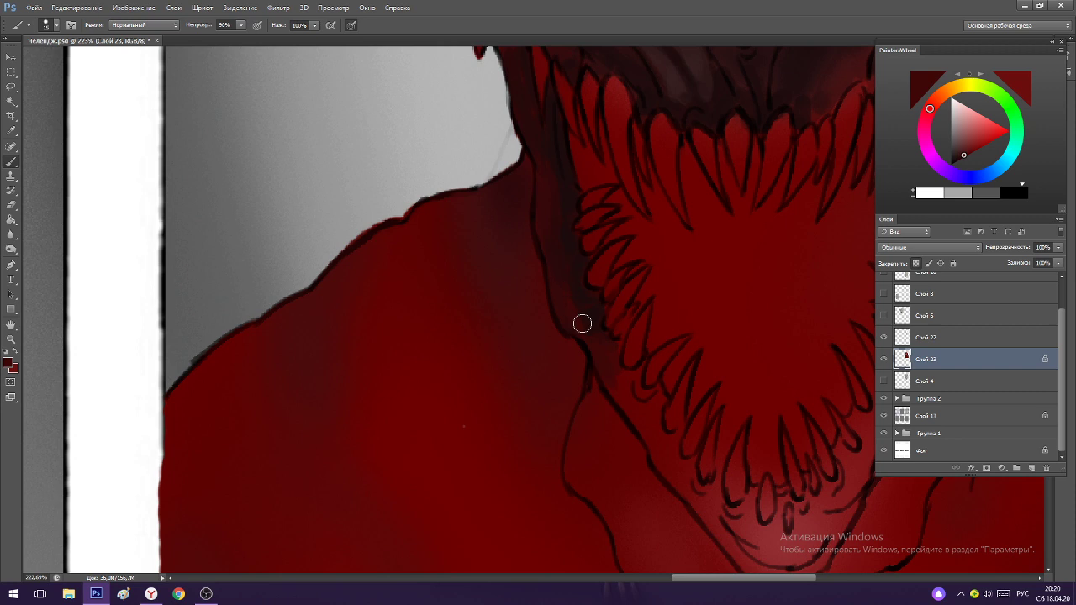
left_click(578, 252, "alt")
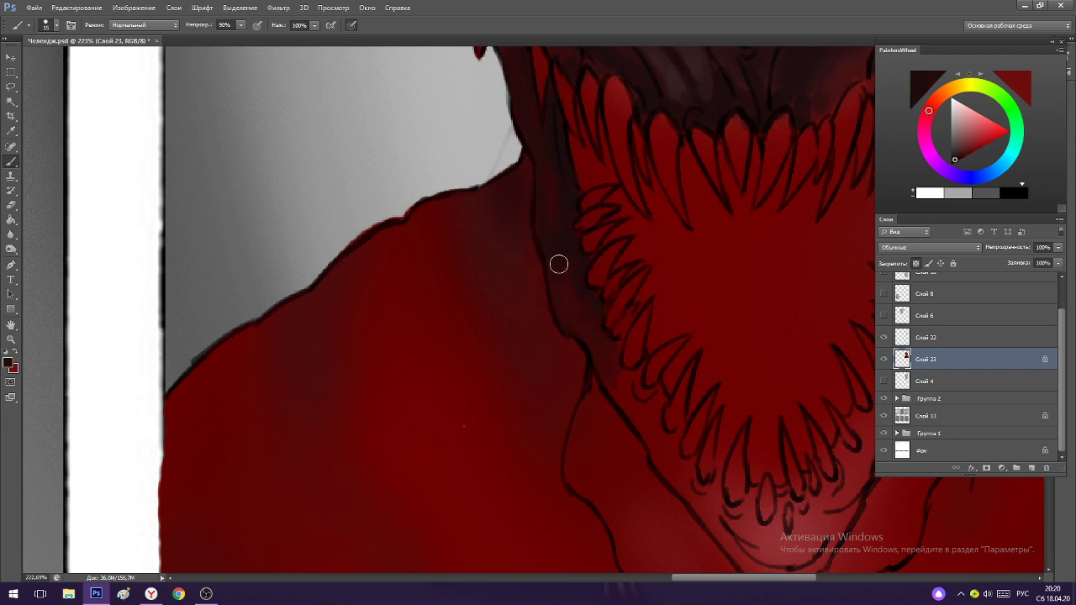
scroll(602, 307, "down", 3)
left_click_drag(569, 135, 547, 80)
scroll(547, 81, "down", 2)
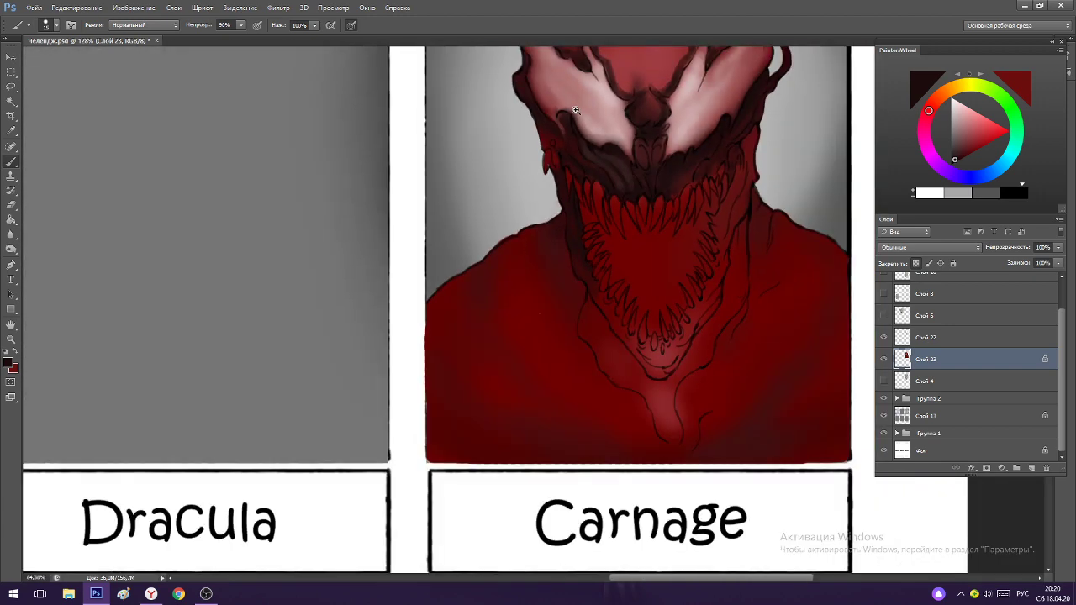
Darken the right-hand cheek and its outer edge above the neck with near-black and a sampled dark red.
scroll(773, 148, "up", 4)
mouse_move(701, 250)
left_mouse_down()
mouse_move(722, 163)
mouse_move(717, 218)
mouse_move(724, 207)
mouse_move(727, 162)
mouse_move(707, 156)
mouse_move(722, 166)
mouse_move(740, 112)
mouse_move(713, 226)
left_mouse_up()
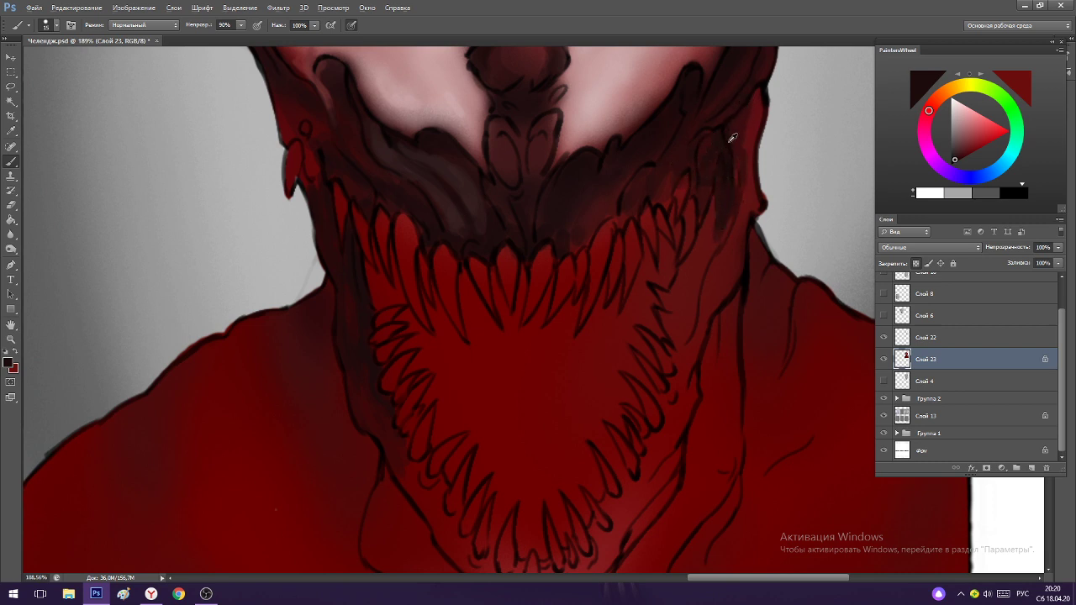
left_click_drag(760, 107, 751, 188)
left_click(730, 198, "alt")
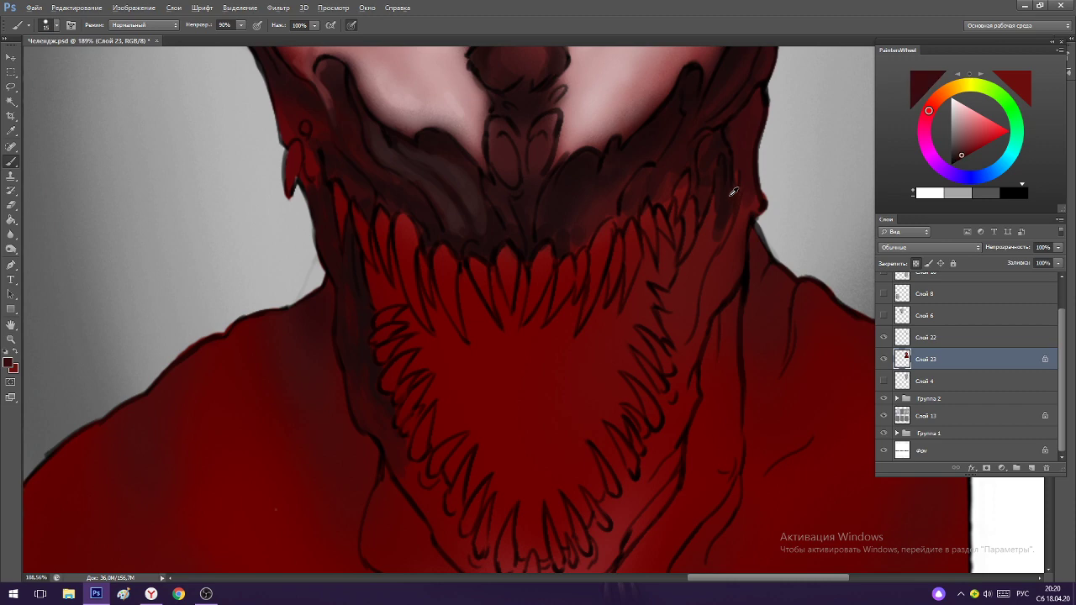
left_click_drag(753, 105, 756, 136)
scroll(733, 131, "down", 5)
scroll(748, 210, "up", 2)
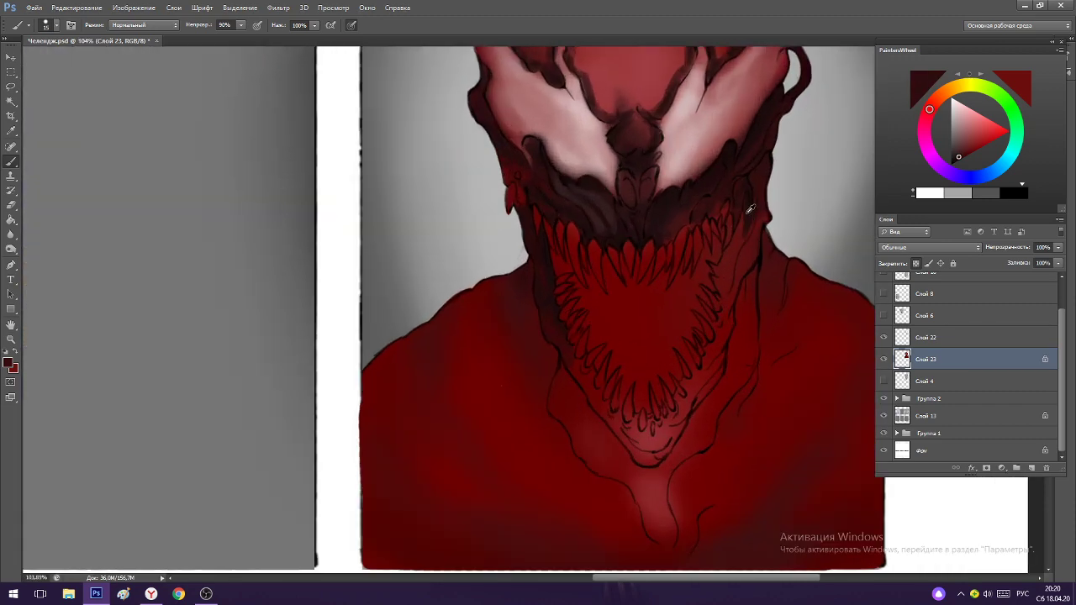
Extend the dark shadow down the right-hand jaw beside the teeth toward the chin, blending it with sampled dark reds.
left_click(746, 212, "alt")
left_click_drag(743, 221, 731, 273)
scroll(729, 295, "down", 5)
scroll(731, 307, "up", 6)
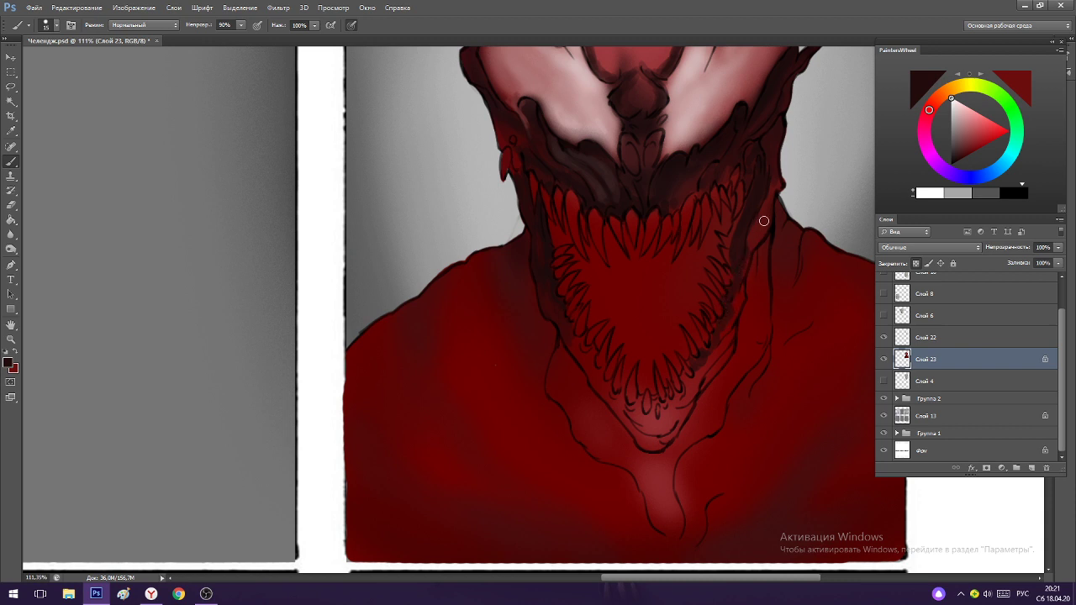
left_click_drag(764, 221, 750, 250)
left_click(766, 211, "alt")
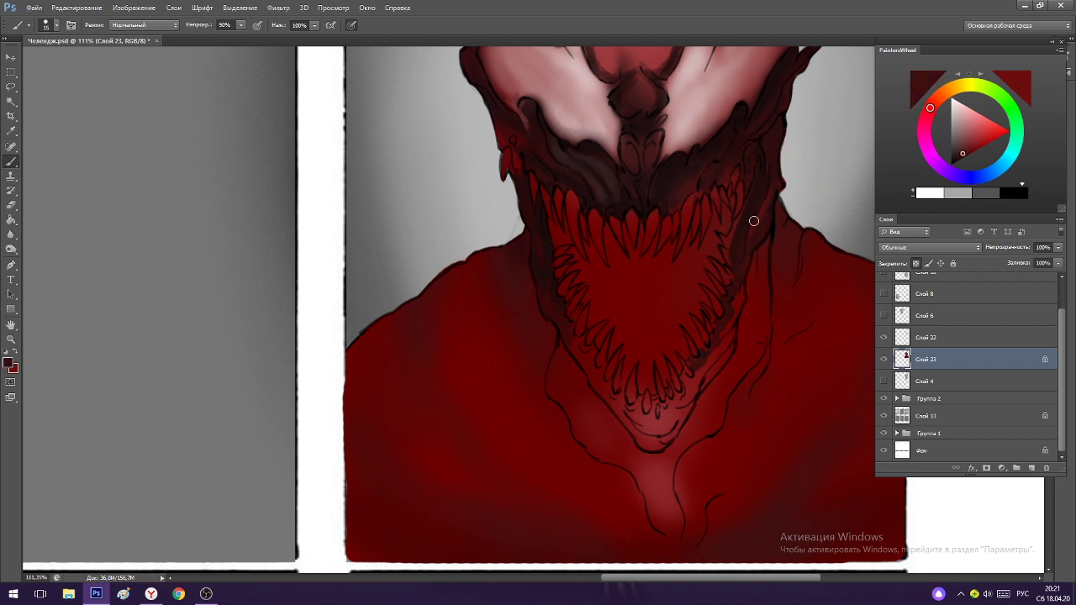
left_click(761, 186, "alt")
left_click(762, 179, "alt")
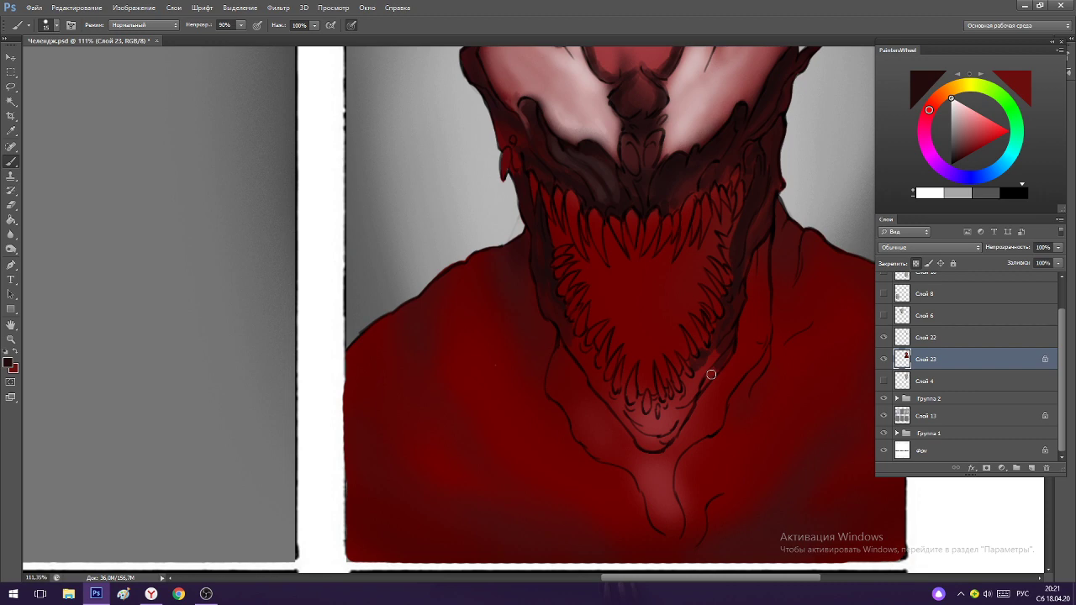
left_click_drag(710, 357, 705, 377)
Retouch the dark shadow along the lower left-hand jaw and compare the shading on both sides of the mouth.
left_click_drag(575, 305, 548, 324)
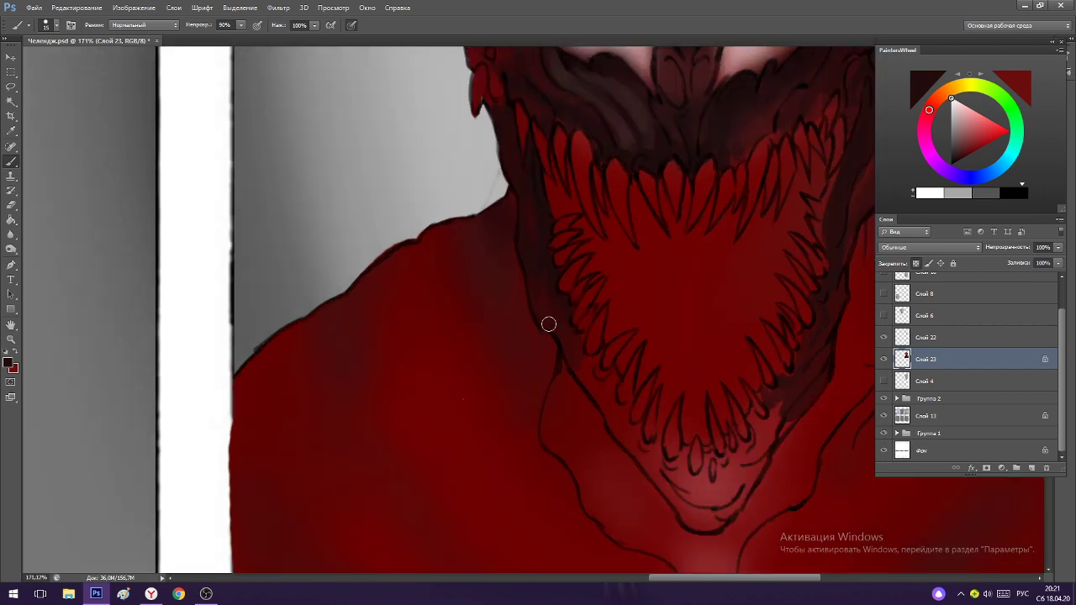
scroll(567, 329, "down", 4)
scroll(569, 306, "up", 4)
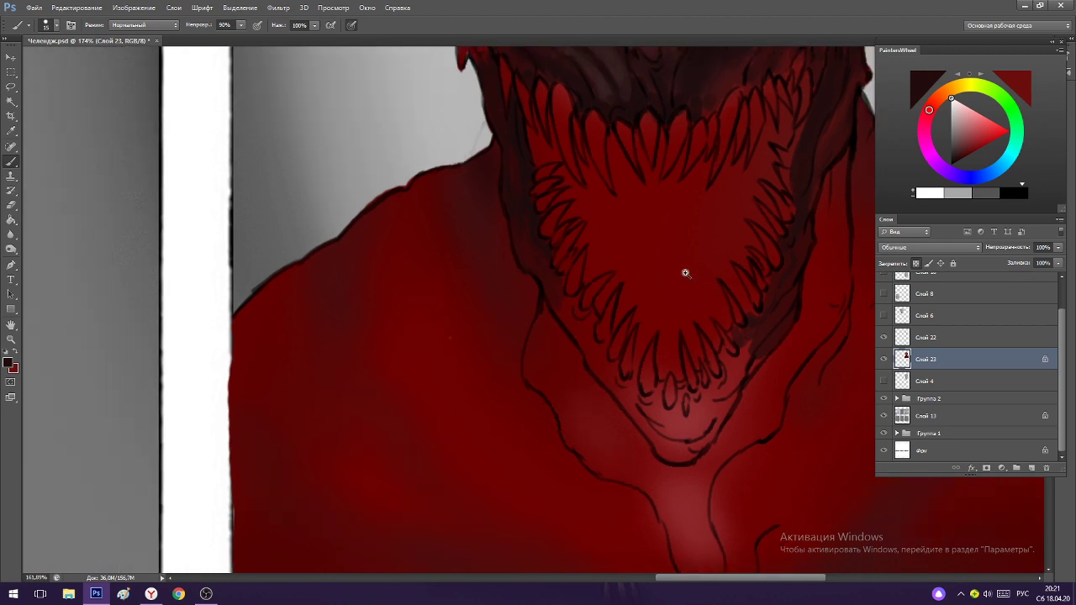
scroll(684, 271, "down", 3)
scroll(762, 317, "up", 3)
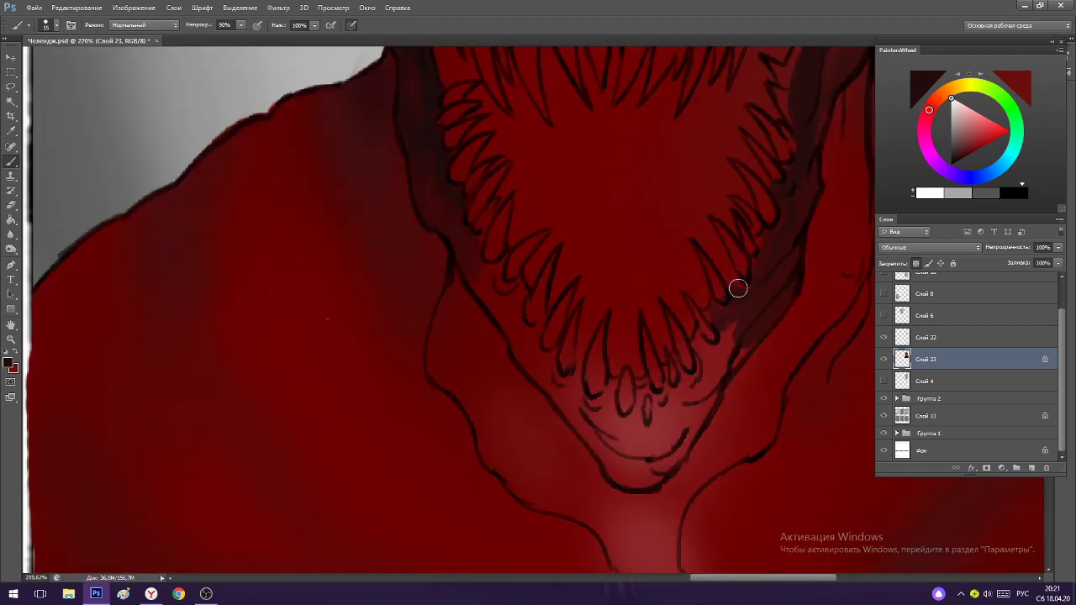
scroll(714, 286, "down", 3)
scroll(727, 319, "up", 3)
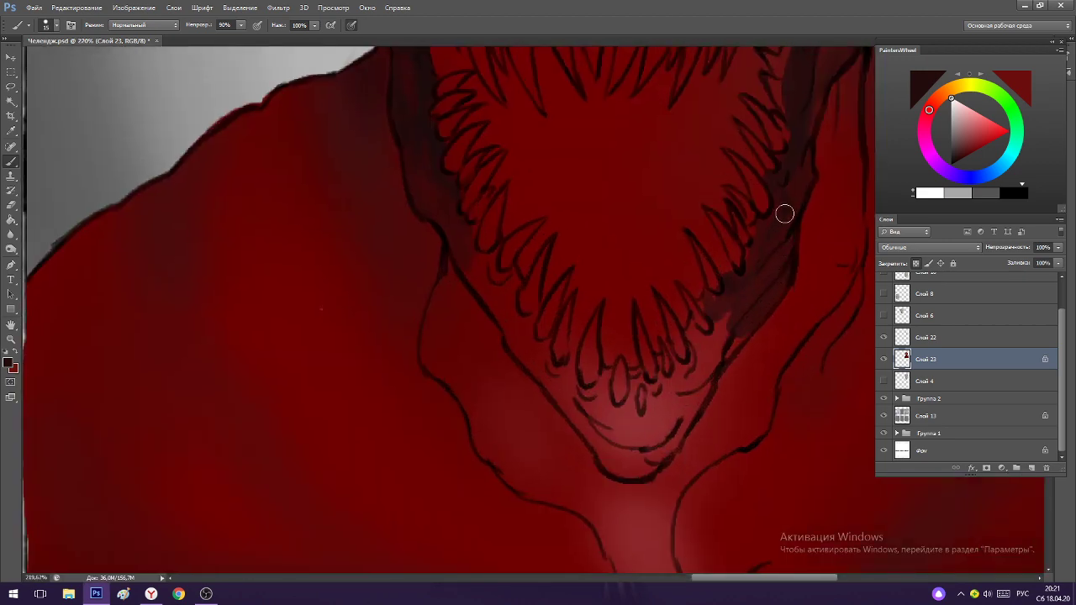
scroll(719, 265, "down", 3)
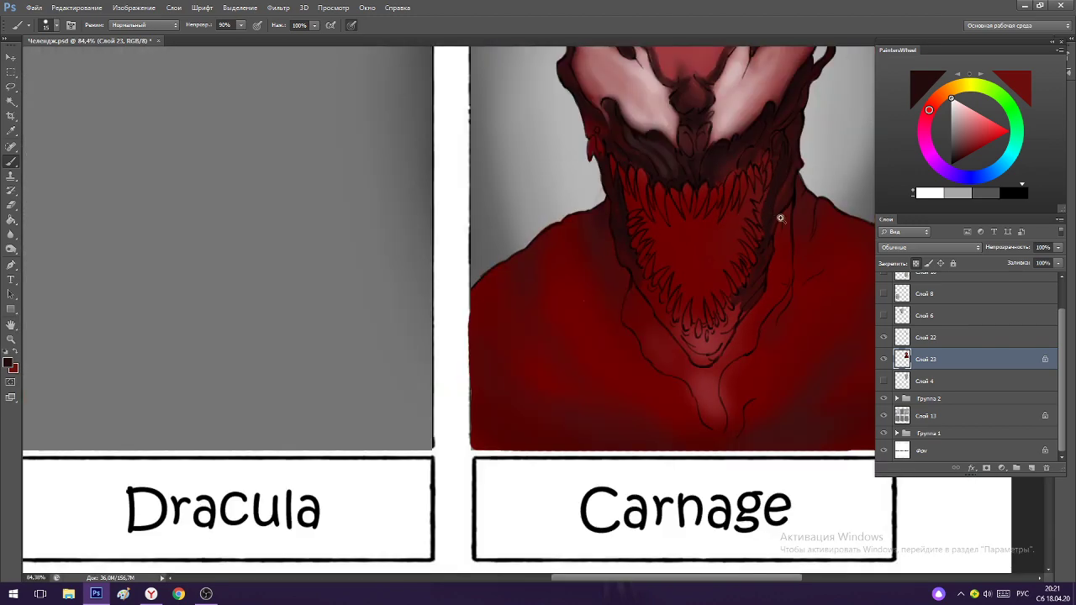
scroll(779, 210, "up", 3)
scroll(745, 211, "down", 3)
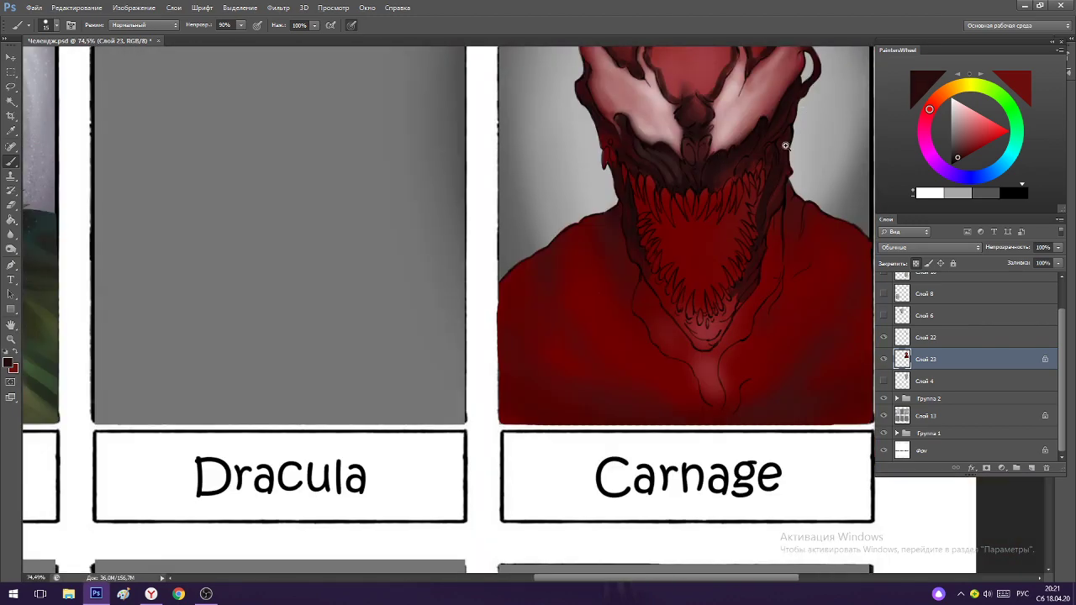
Blend the folds on the left-hand upper lip beside the nose with sampled dark greyish-browns.
scroll(781, 202, "up", 4)
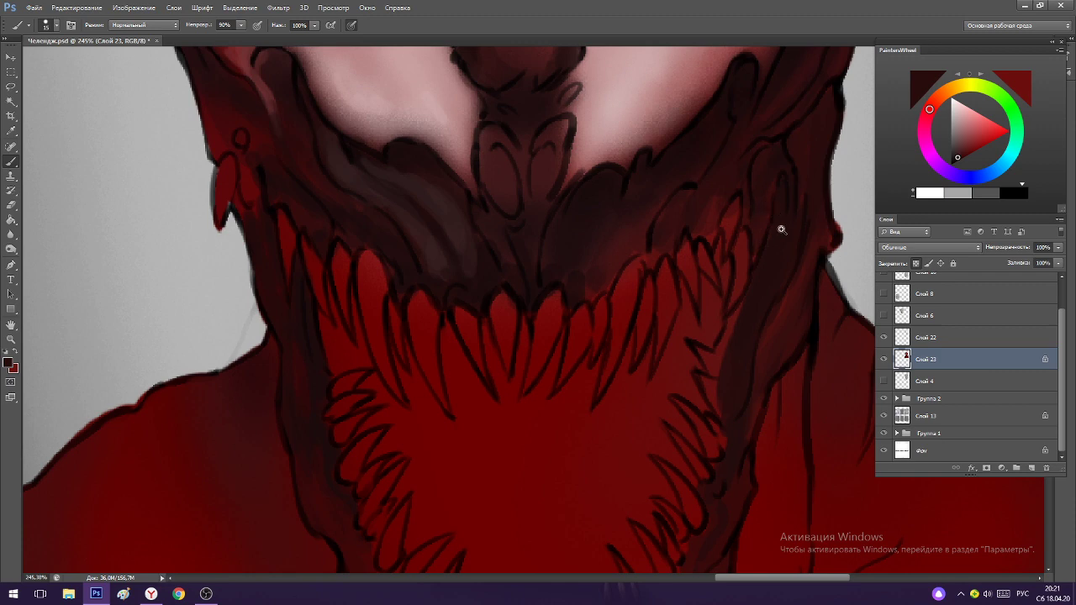
scroll(780, 227, "down", 3)
scroll(822, 227, "up", 3)
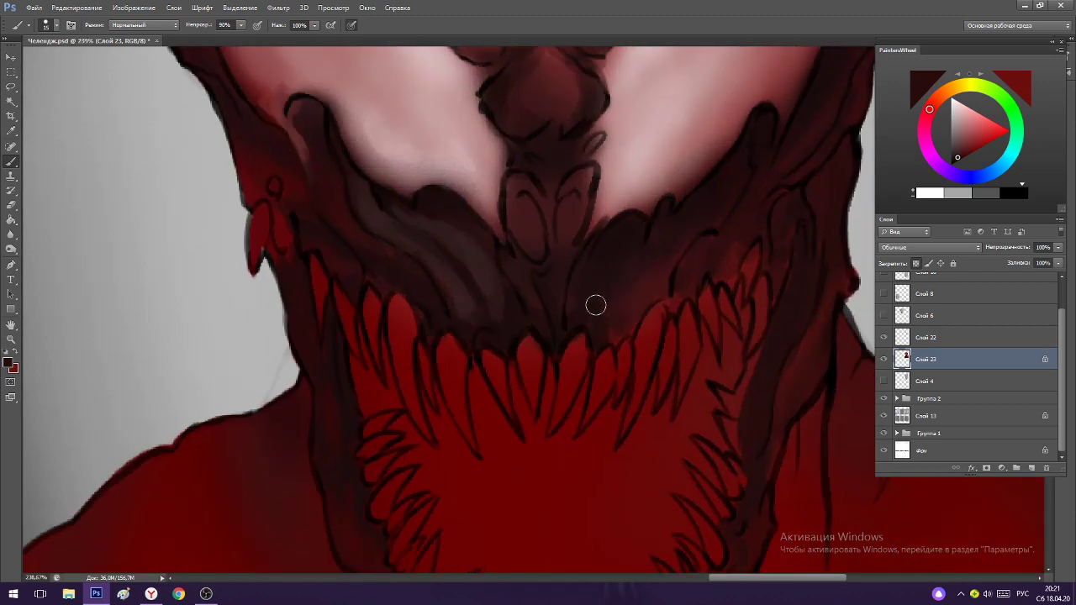
left_click(494, 282, "alt")
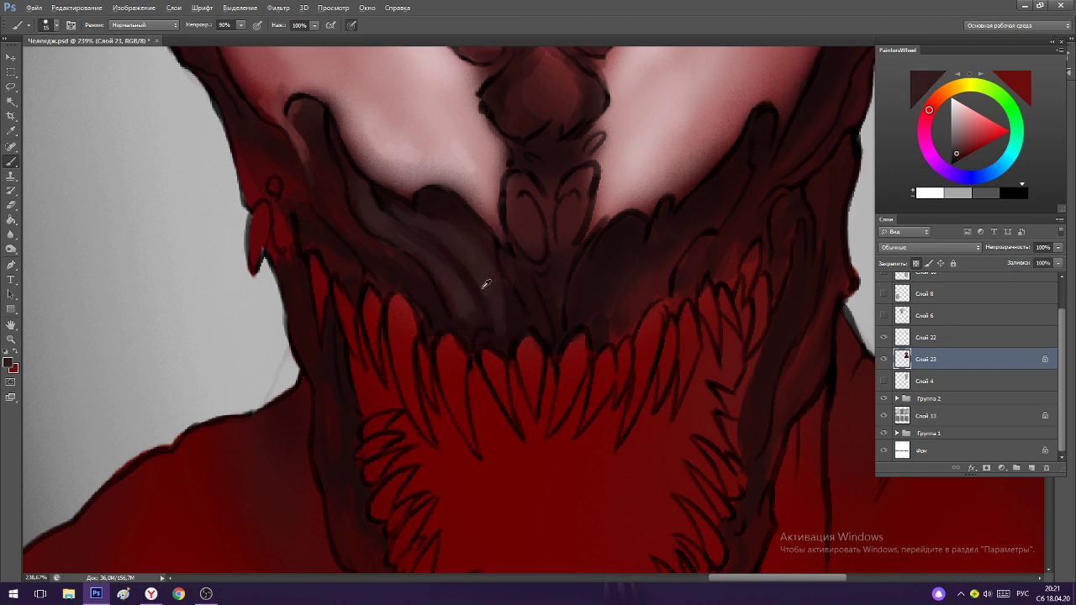
left_click(476, 306, "alt")
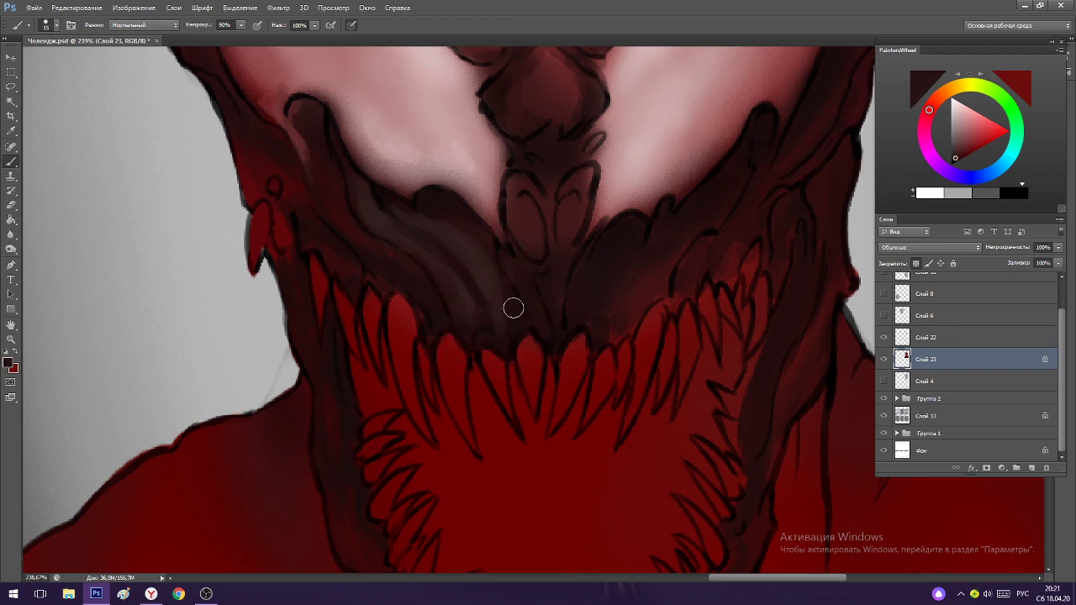
left_click(505, 308, "alt")
key("ctrl+0")
left_click_drag(514, 271, 596, 297)
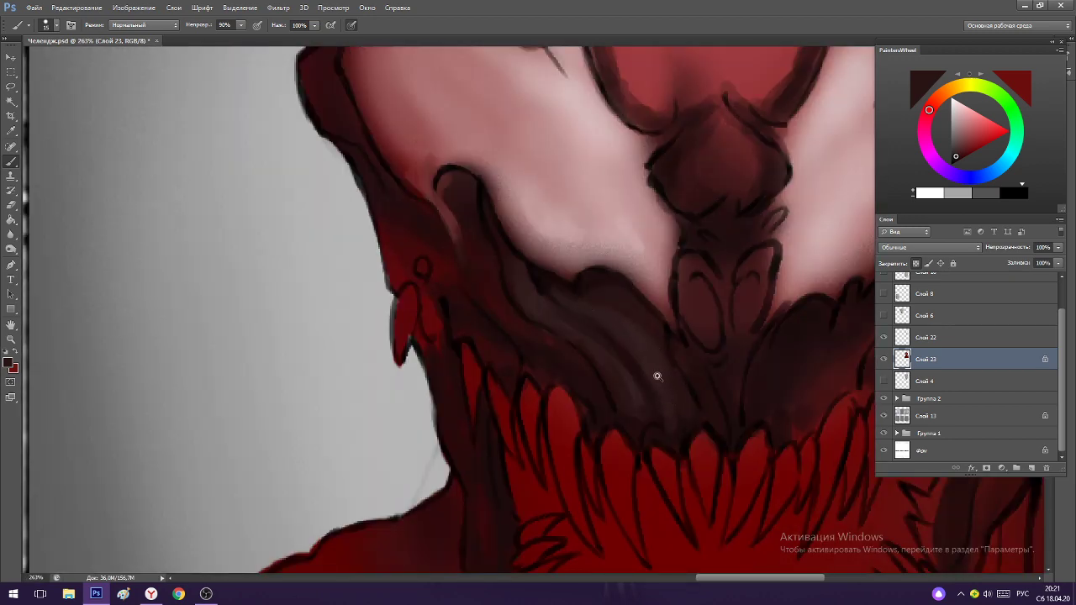
Paint matching lighter greyish-brown folds on the right-hand upper lip beside the nose, using colours sampled from the left-hand side.
scroll(690, 319, "down", 5)
scroll(720, 286, "up", 3)
scroll(692, 365, "up", 2)
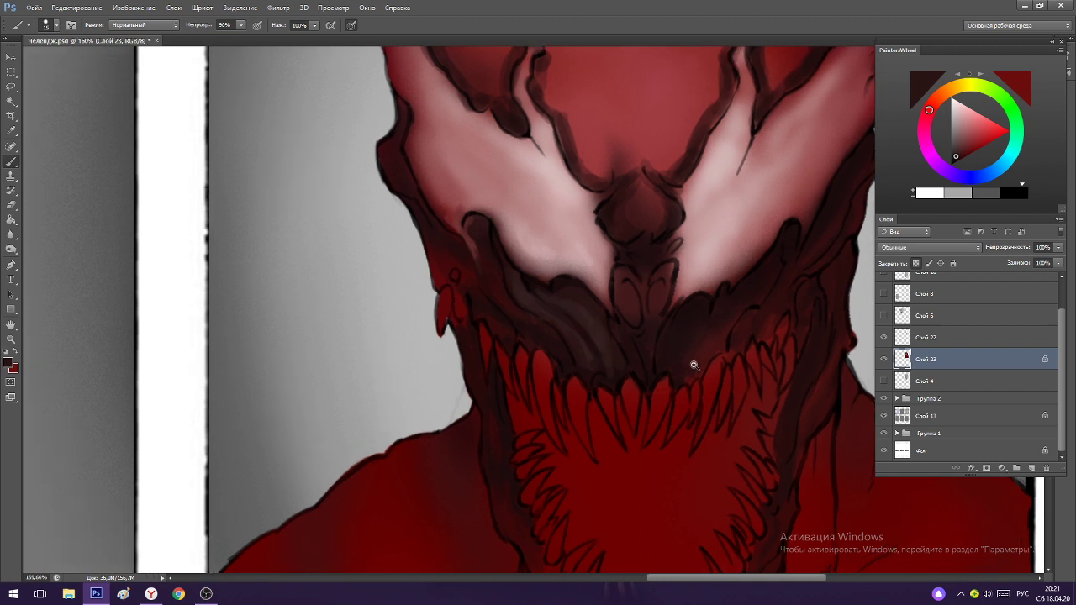
left_click(589, 377, "alt")
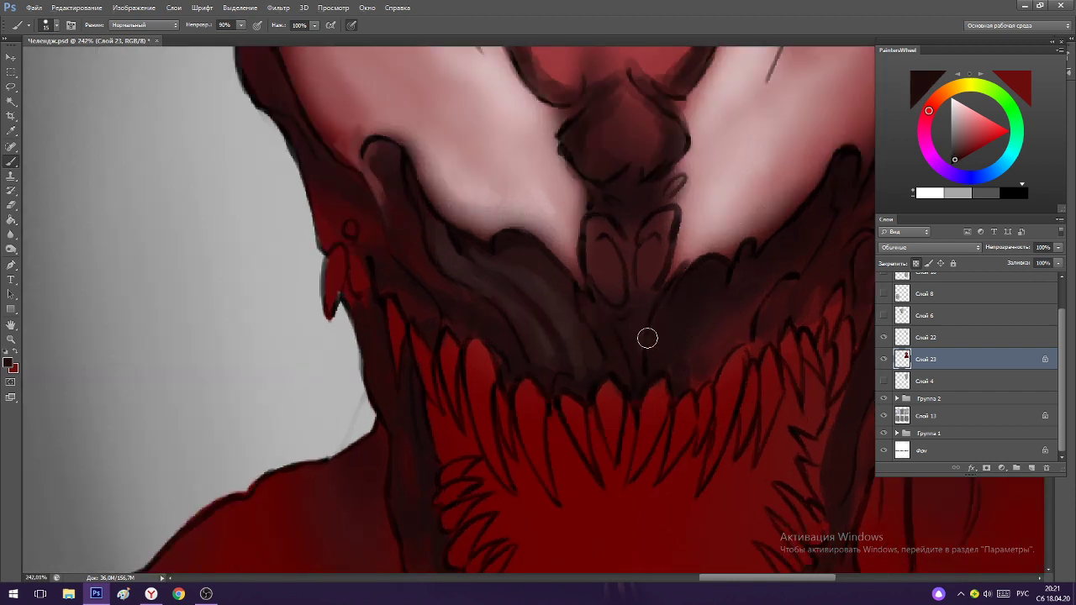
left_click(577, 337, "alt")
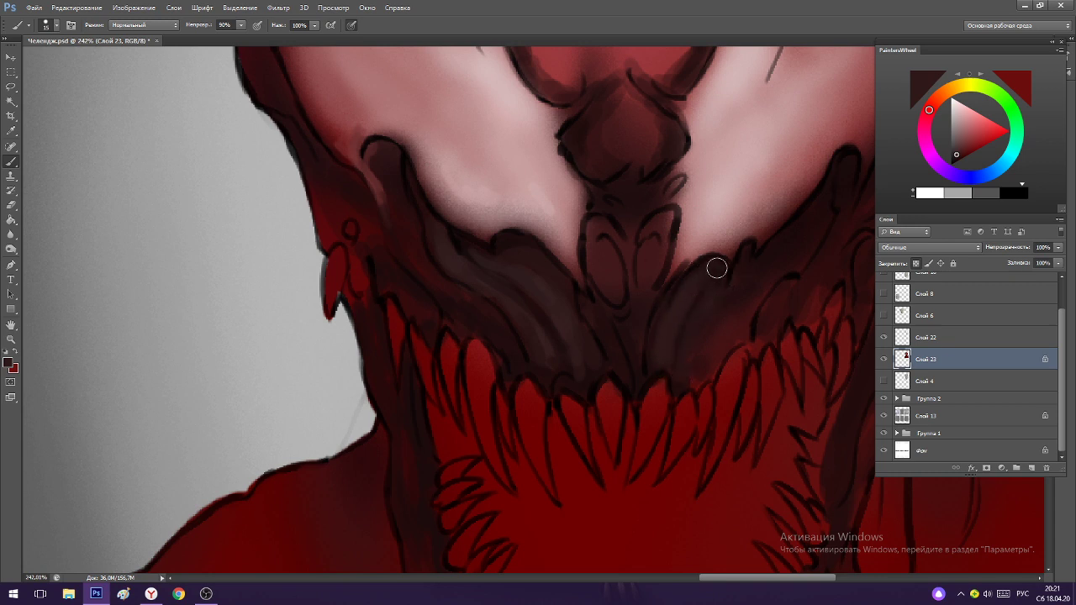
scroll(689, 307, "down", 3)
scroll(592, 291, "up", 3)
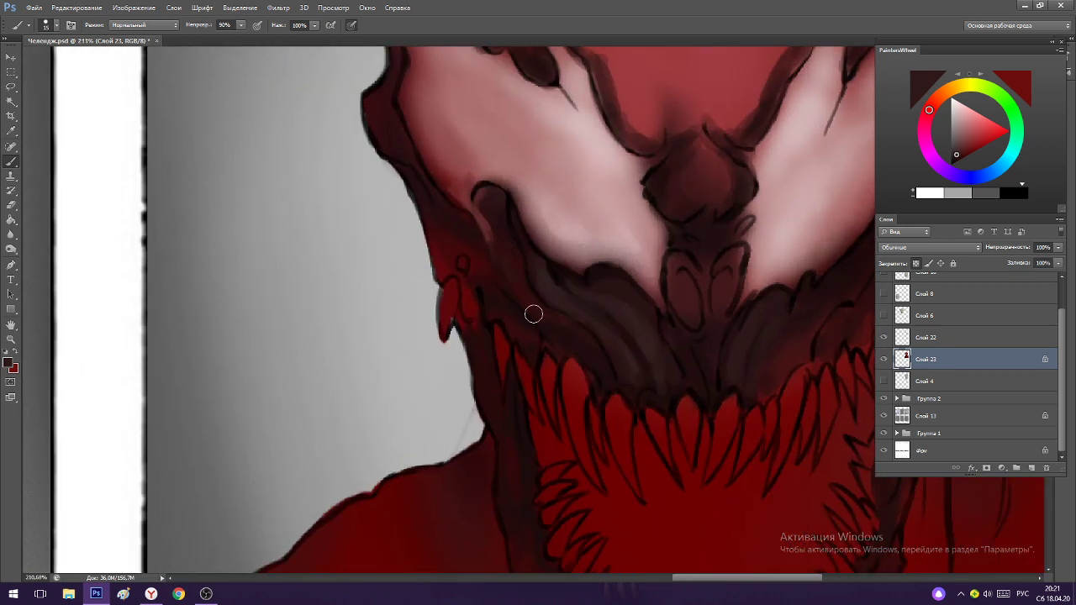
Shade the rounded tip of the dark fold below the left-hand eye with sampled near-black and muted dark red.
scroll(592, 339, "down", 3)
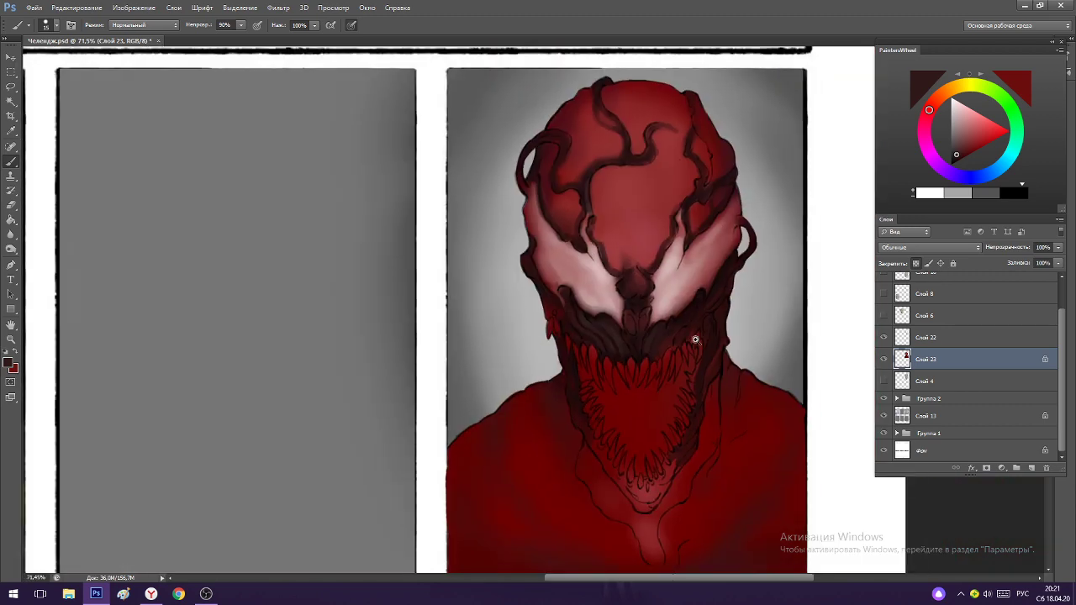
scroll(597, 341, "up", 2)
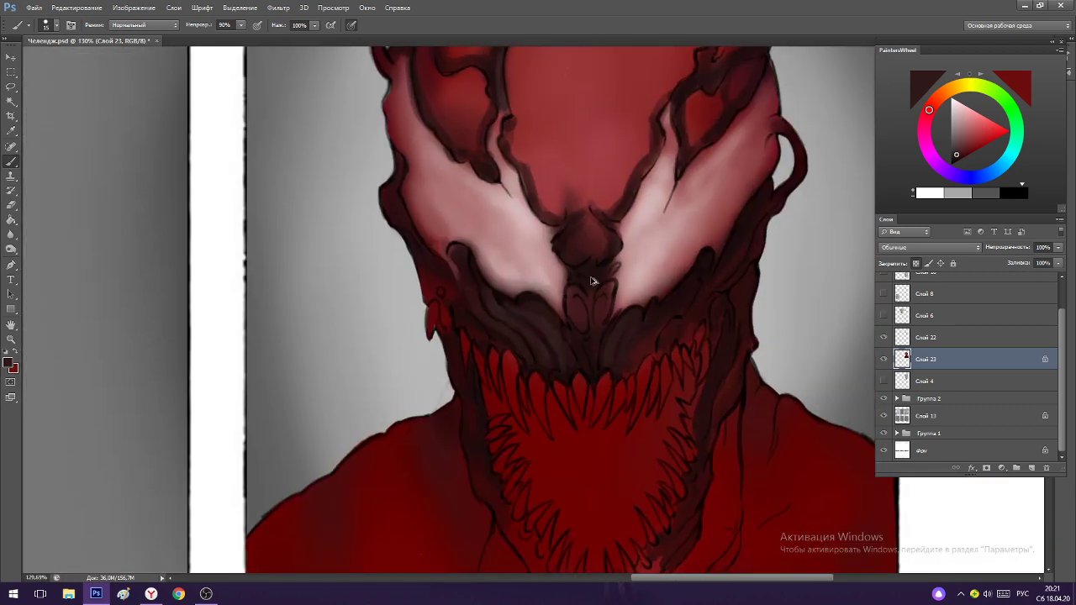
left_click(497, 309, "alt")
left_click(499, 297, "alt")
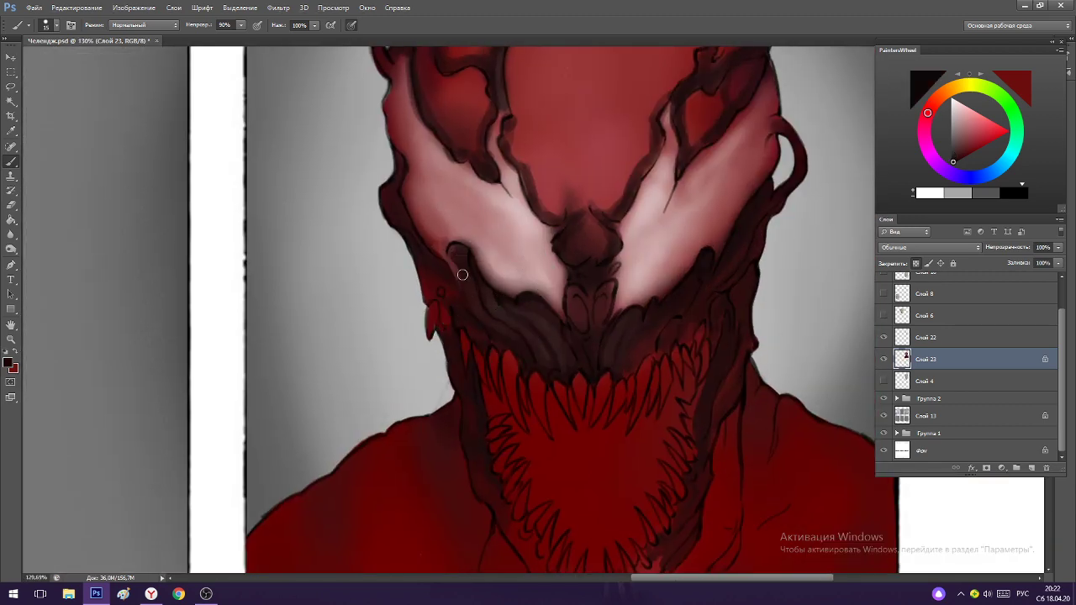
scroll(478, 250, "up", 5)
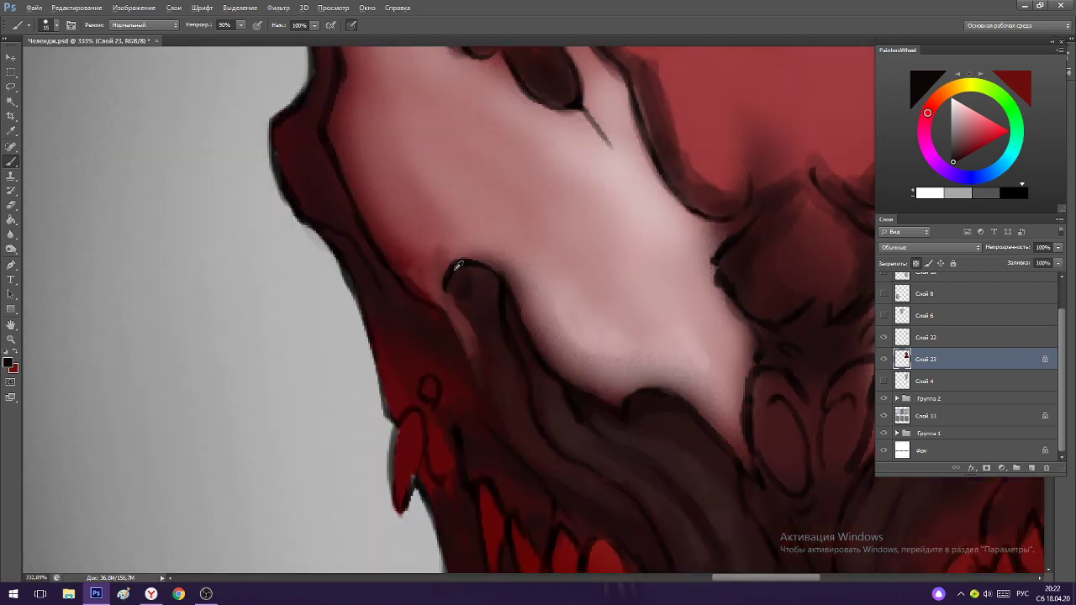
left_click(481, 341, "alt")
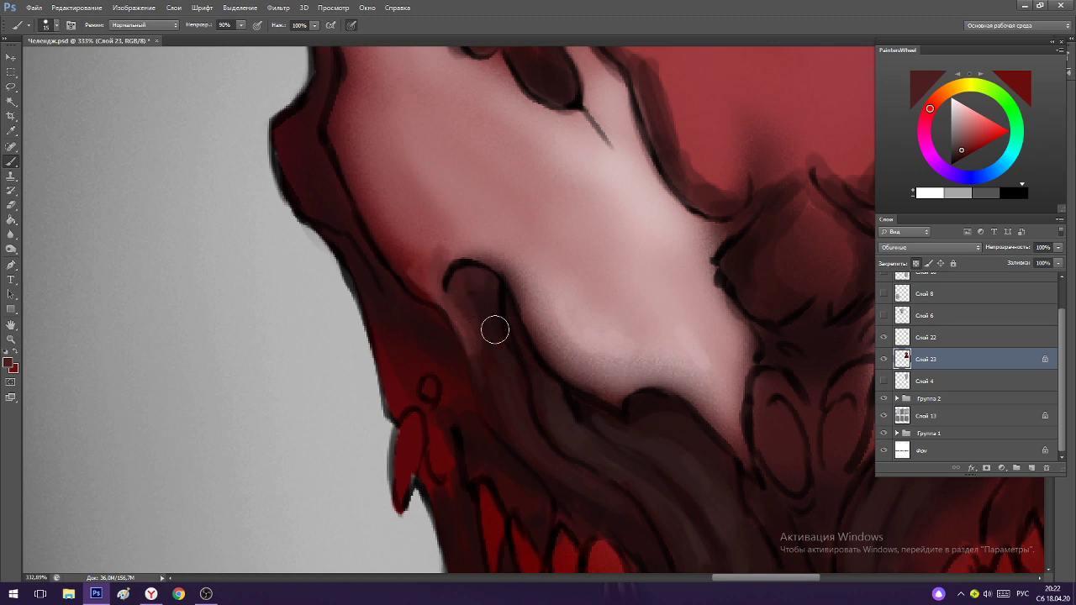
Blend the left-hand fold's tip down into the cheek with dark and muted reds sampled around it.
scroll(495, 330, "down", 5)
scroll(502, 260, "up", 5)
left_click(493, 262, "alt")
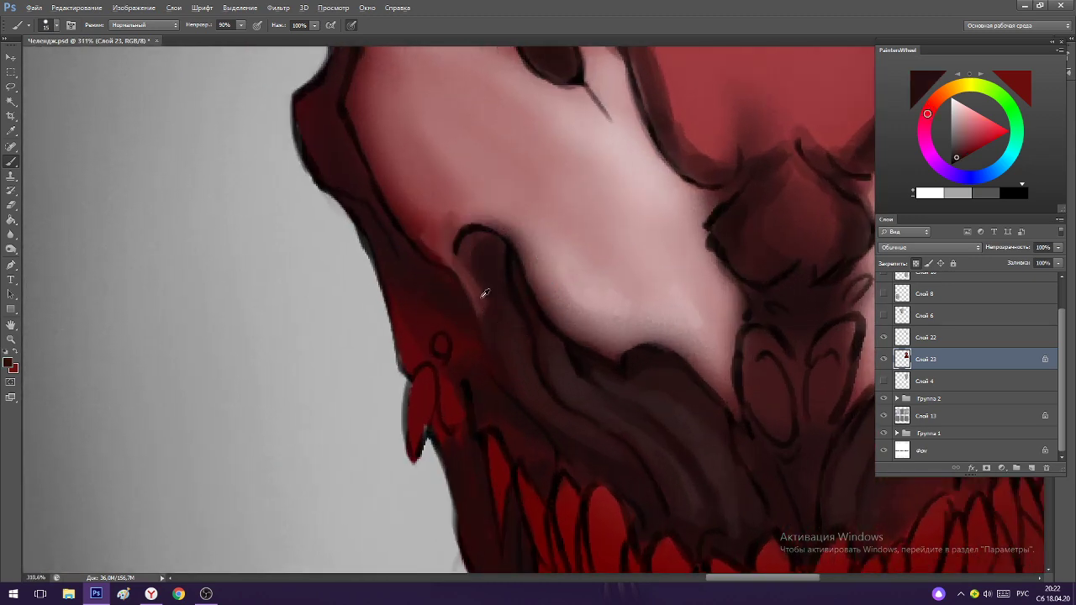
left_click(484, 293, "alt")
scroll(469, 252, "down", 5)
scroll(504, 267, "up", 3)
left_click(503, 268, "alt")
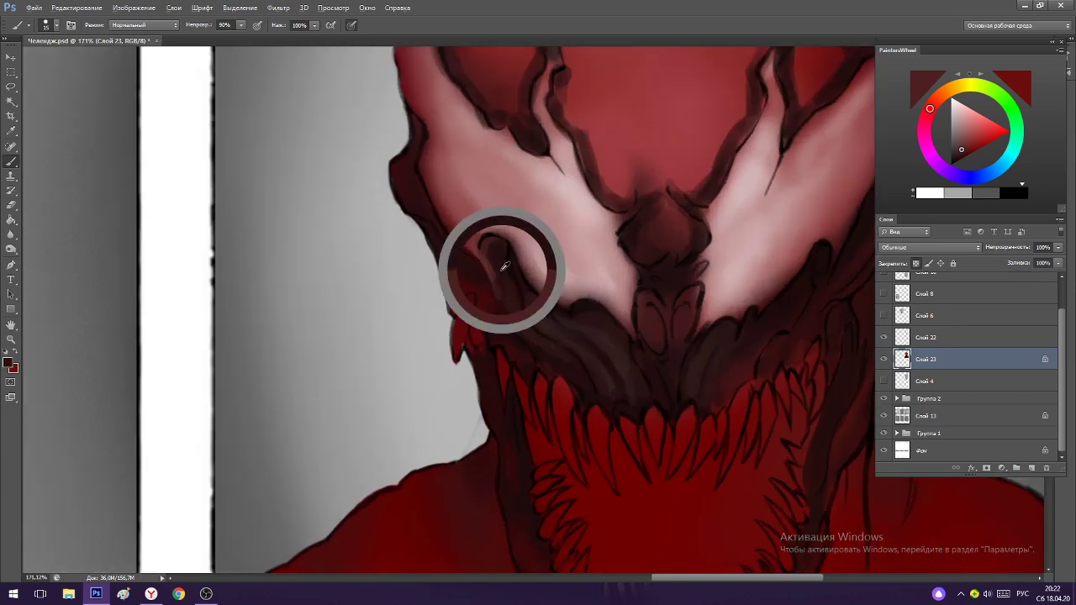
Shade the matching fold tip below the right-hand eye with a sampled muted red and near-black.
scroll(533, 322, "down", 5)
scroll(647, 266, "up", 4)
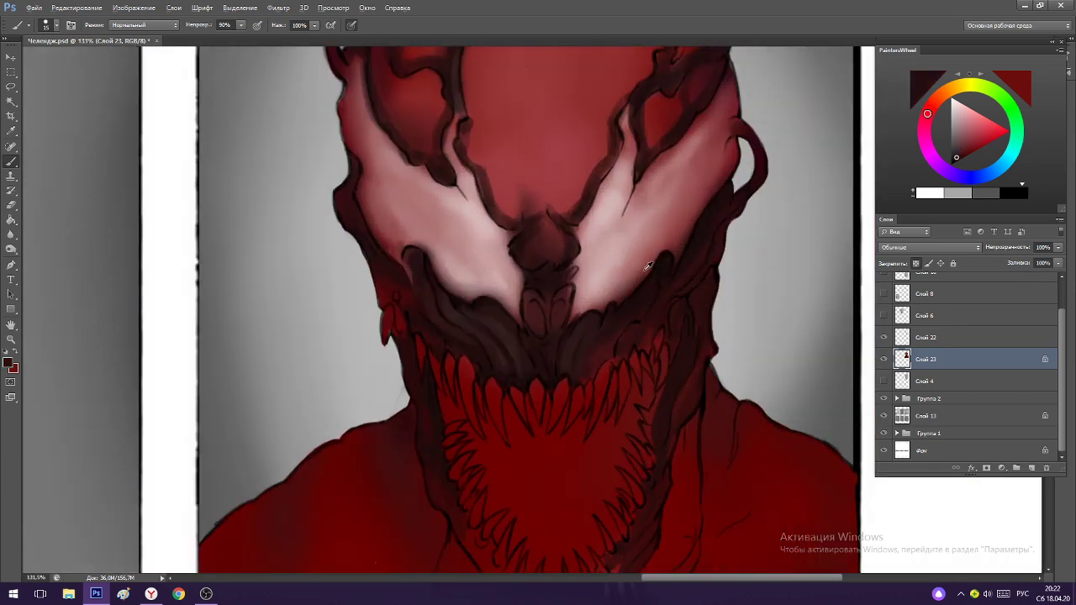
left_click(402, 251, "alt")
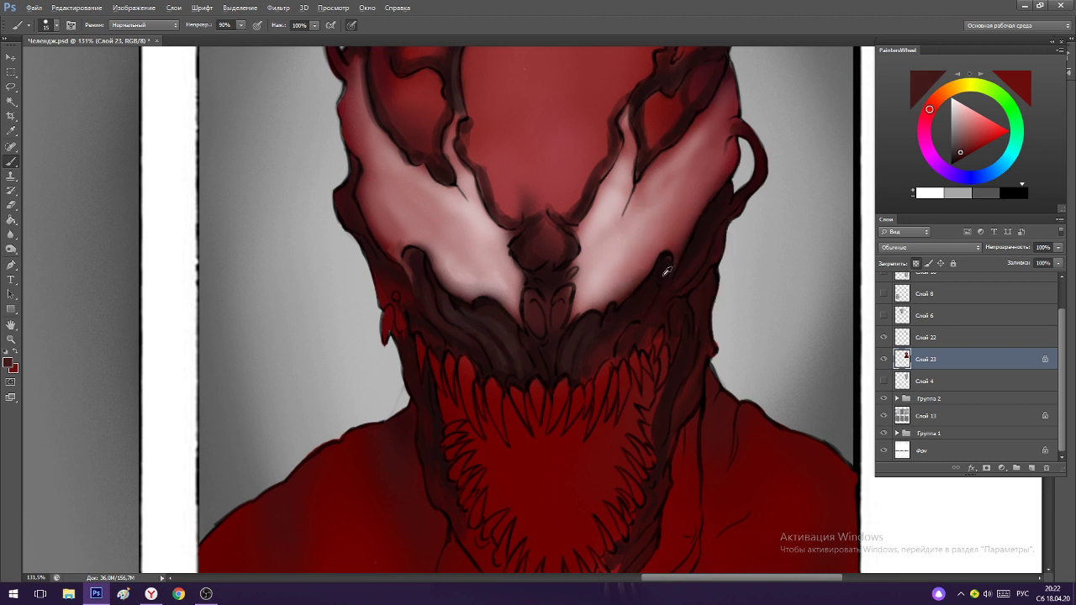
left_click(668, 259, "alt")
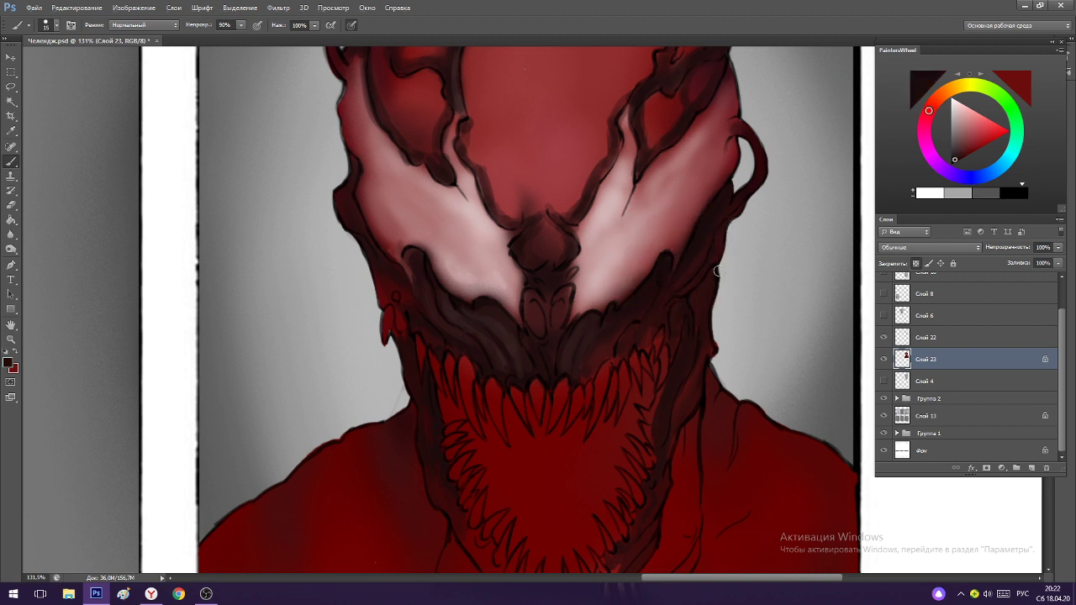
scroll(718, 270, "up", 3)
left_click(662, 253, "alt")
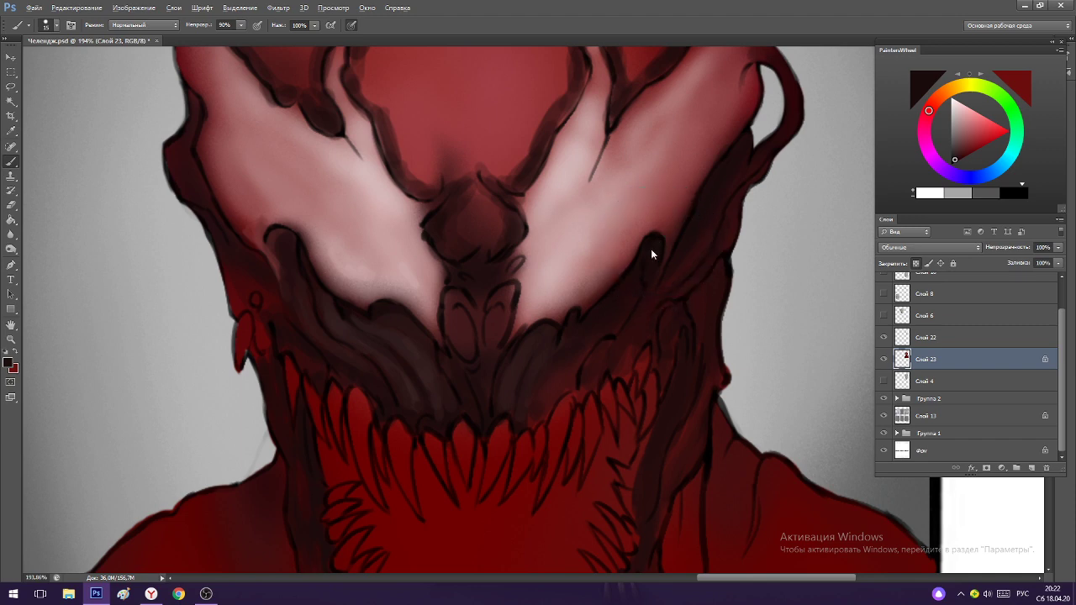
Darken the edges of the bright red patch above the right-hand eye with a sampled dark red.
scroll(701, 228, "down", 3)
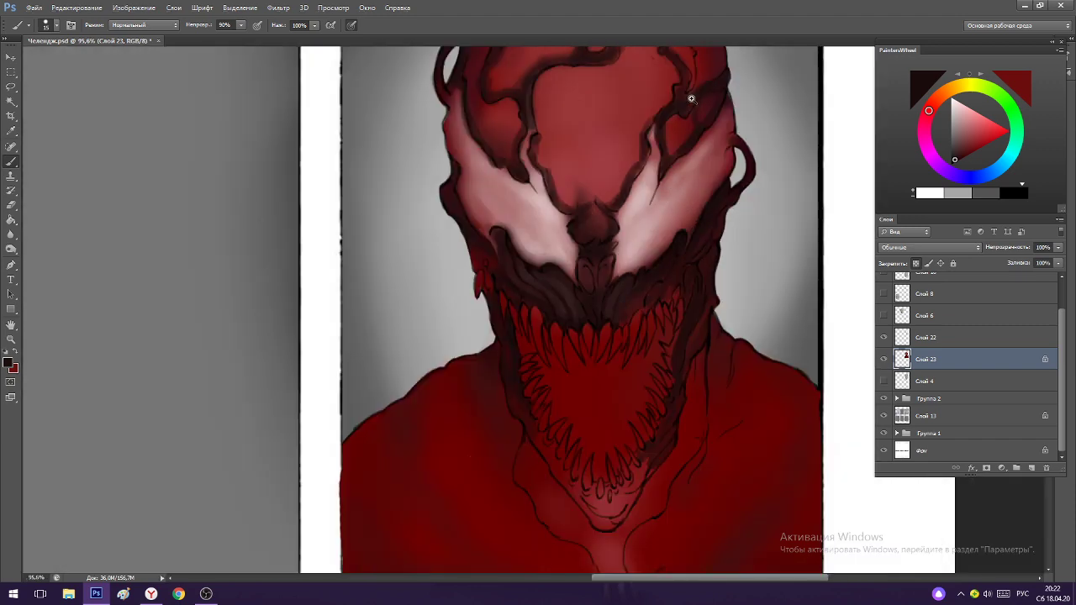
scroll(628, 205, "up", 4)
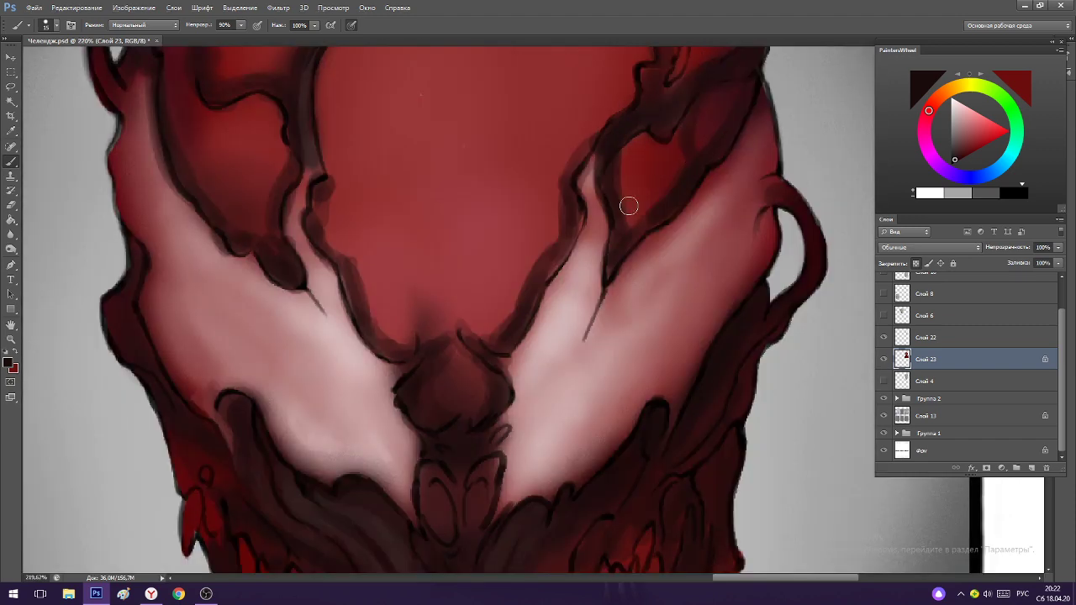
left_click(627, 164, "alt")
mouse_move(631, 168)
left_mouse_down()
mouse_move(629, 187)
mouse_move(650, 194)
left_mouse_up()
left_click_drag(673, 159, 676, 175)
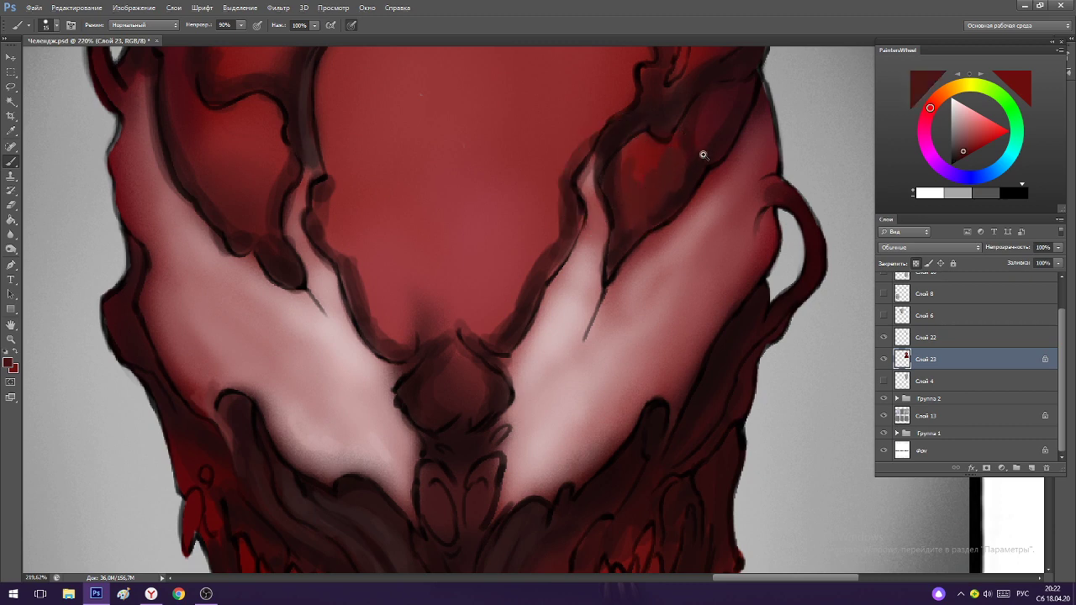
Paint a dark red branching shadow on the forehead beside the right-hand vein and sample the vein's near-black.
scroll(703, 155, "down", 3)
scroll(715, 210, "up", 3)
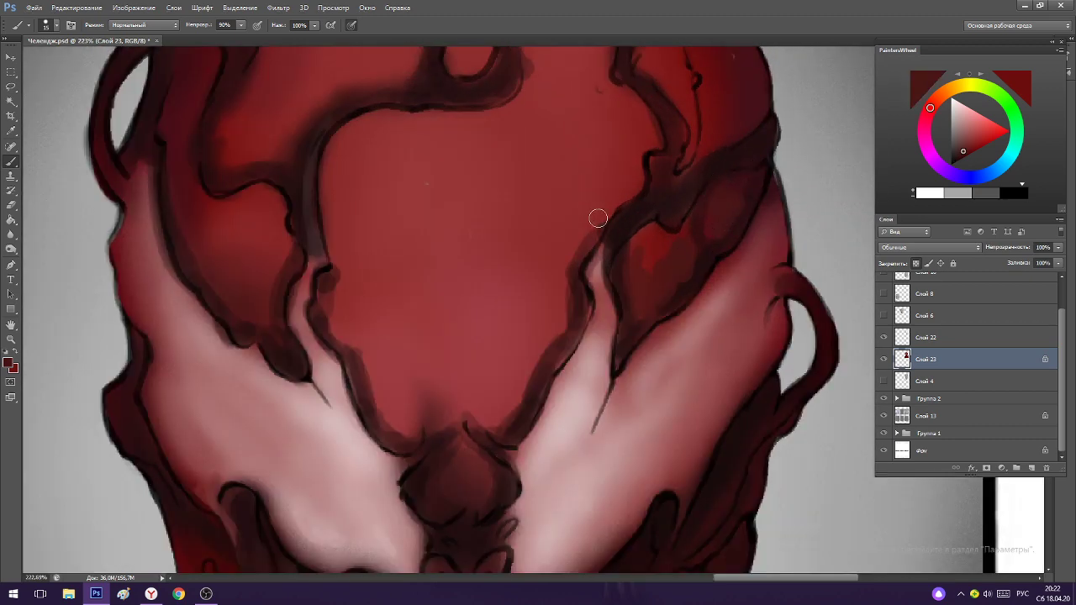
mouse_move(598, 219)
left_mouse_down()
mouse_move(609, 173)
mouse_move(582, 113)
mouse_move(560, 95)
mouse_move(617, 153)
mouse_move(611, 197)
mouse_move(609, 180)
mouse_move(625, 191)
mouse_move(611, 204)
mouse_move(649, 179)
left_mouse_up()
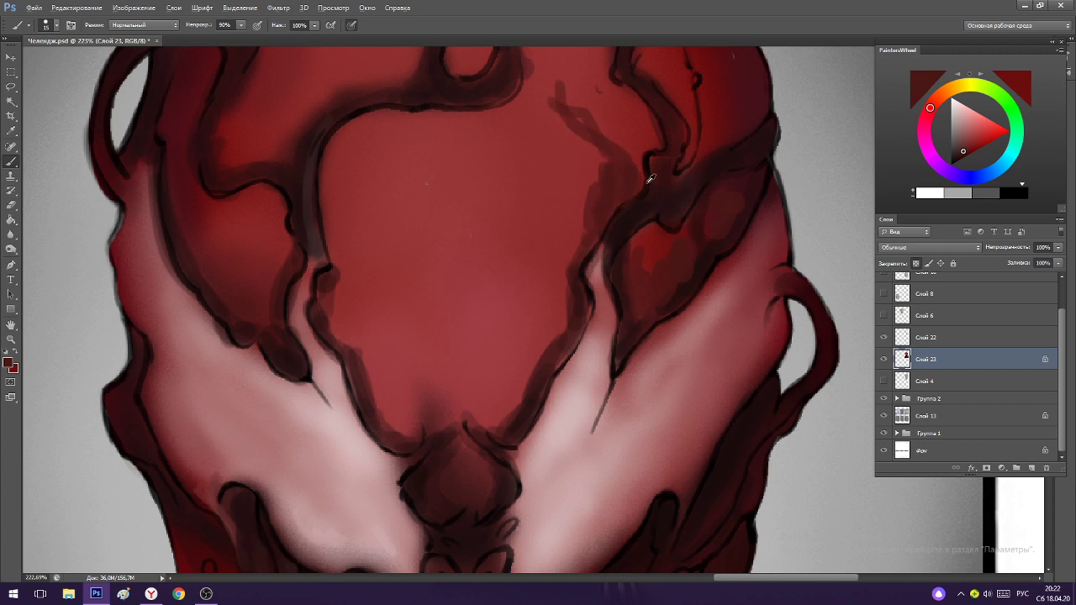
left_click(650, 178, "alt")
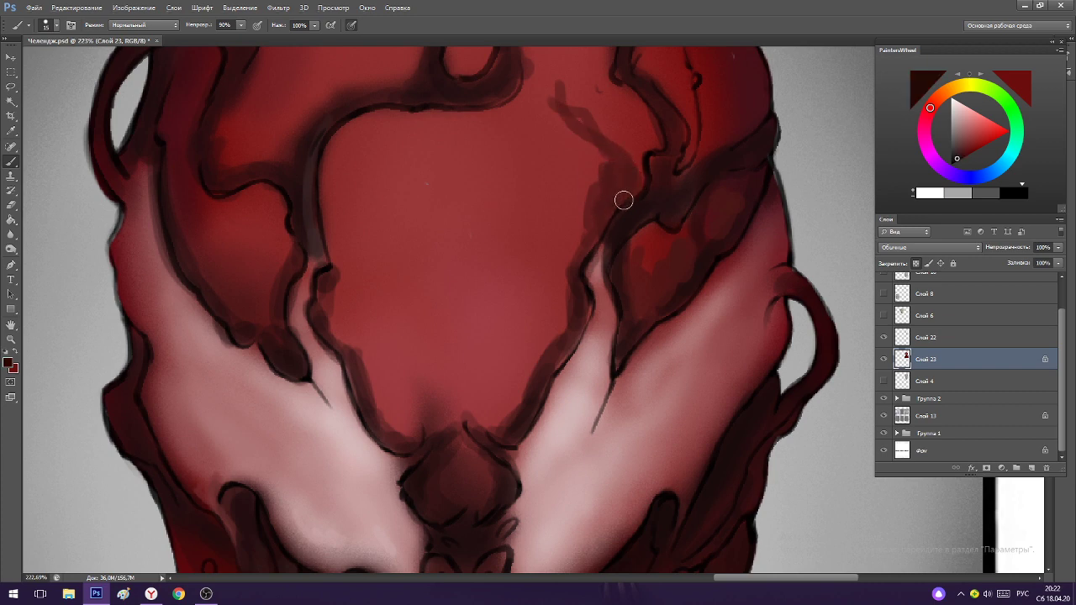
Extend a muted pinkish-brown highlight from the right-hand eye's upper spike into the dark vein above it.
left_click(598, 272, "alt")
left_click_drag(602, 268, 630, 217)
left_click(621, 228, "alt")
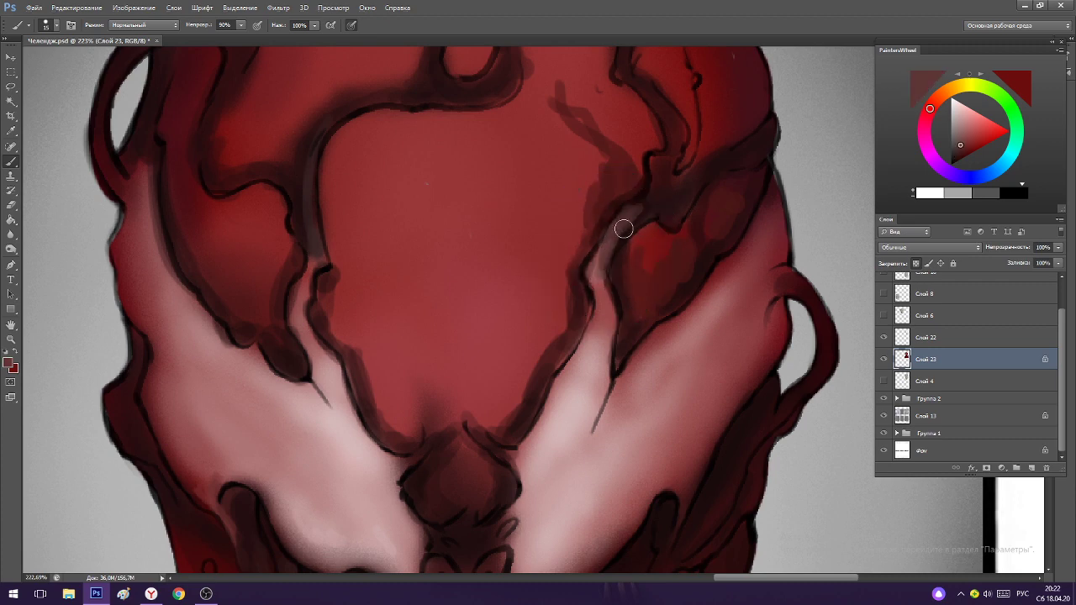
left_click(601, 276, "alt")
left_click_drag(614, 293, 550, 293)
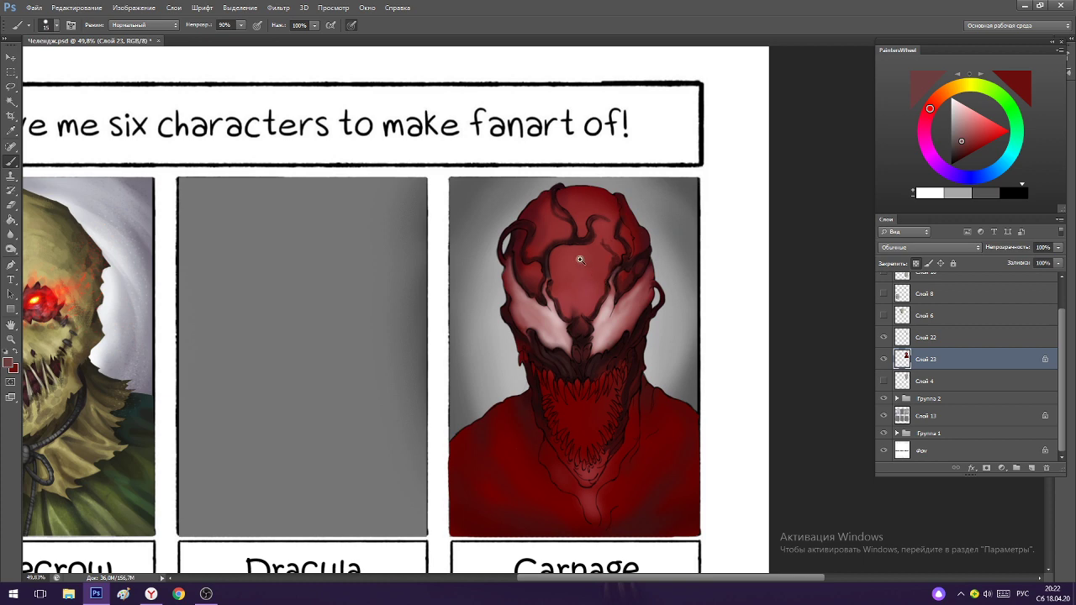
mouse_move(580, 260)
left_mouse_down()
mouse_move(556, 260)
mouse_move(577, 283)
mouse_move(619, 285)
left_mouse_up()
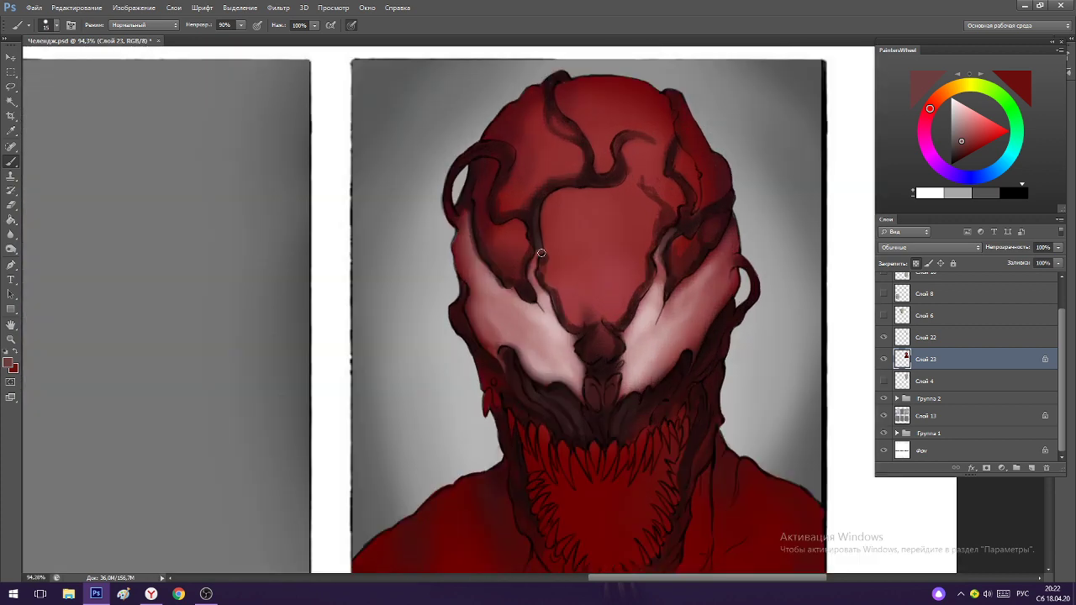
Extend a muted highlight from the left-hand eye's upper spike up along the dark vein, blending it with sampled tones.
scroll(540, 253, "up", 3)
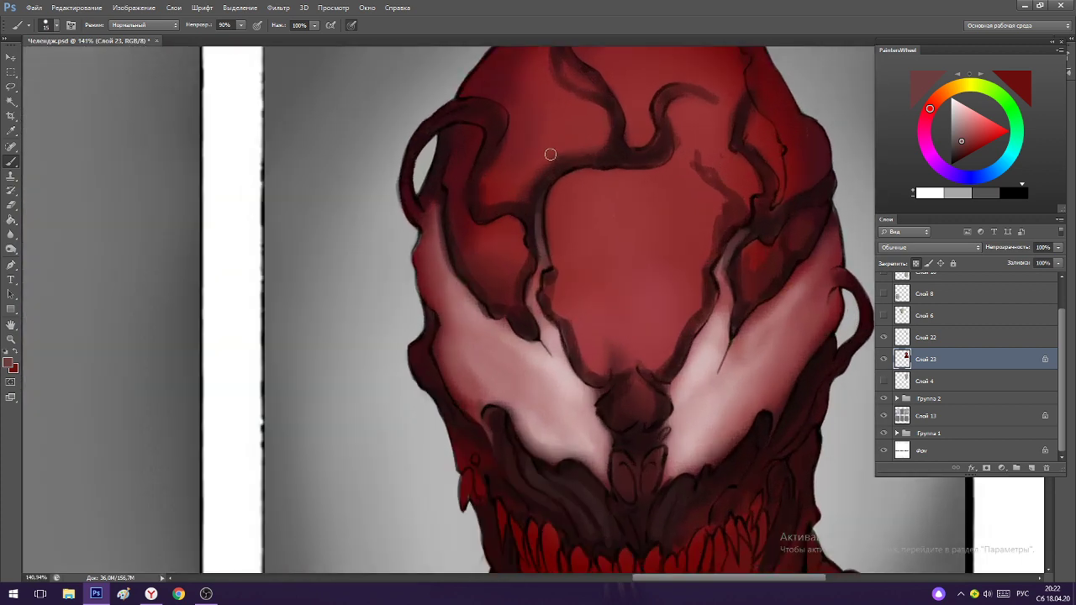
mouse_move(525, 215)
left_mouse_down()
mouse_move(544, 256)
mouse_move(513, 211)
mouse_move(538, 234)
left_mouse_up()
left_click(517, 205, "alt")
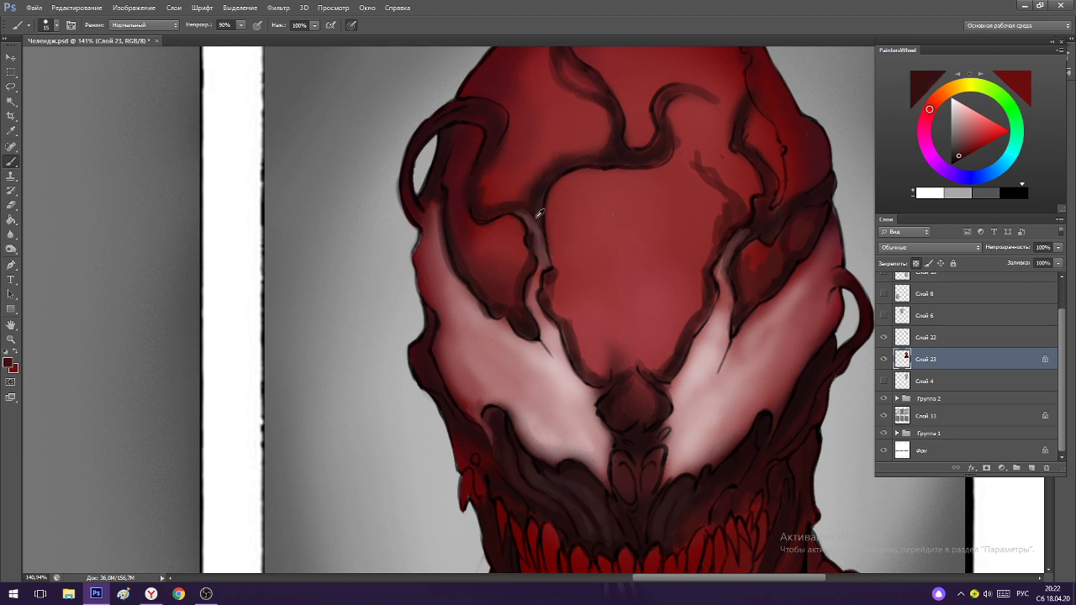
left_click(536, 217, "alt")
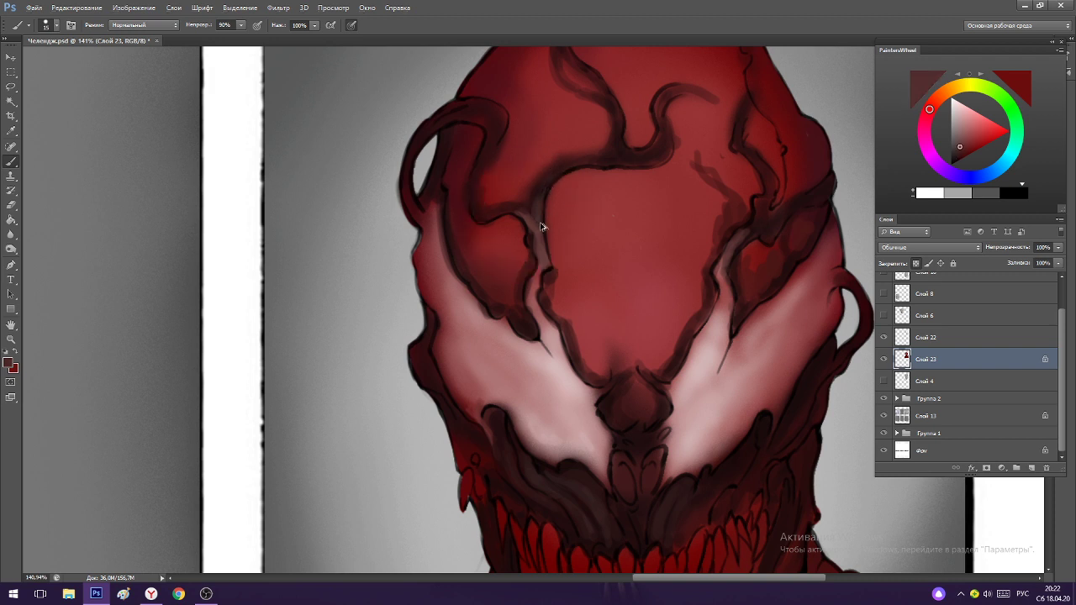
left_click(544, 198, "alt")
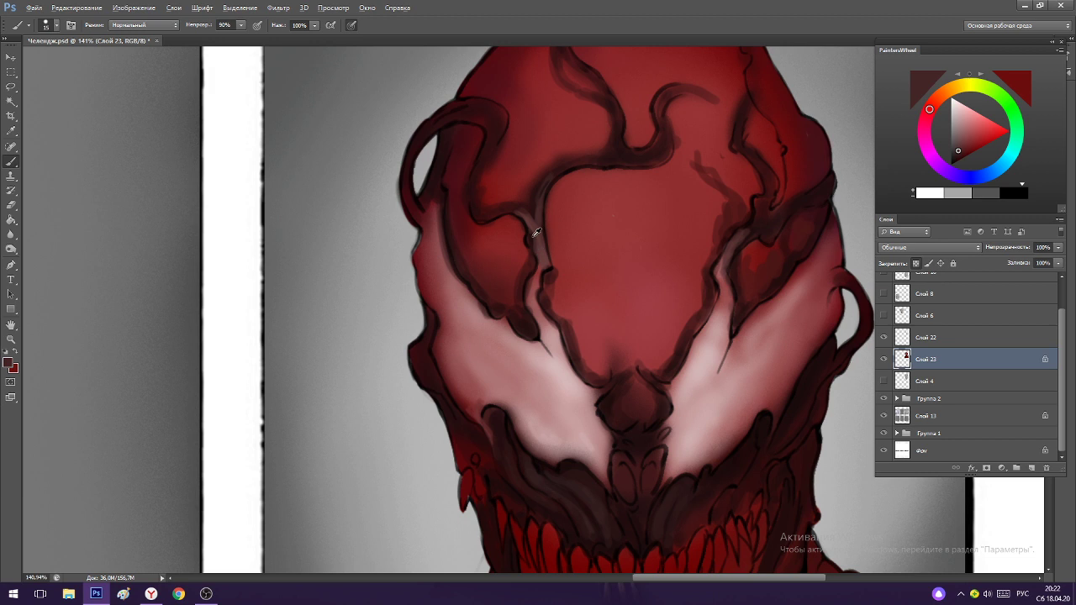
Refine the dark edges of the left-hand vein down to the eye spike with dark reds sampled from the veins.
left_click(524, 208, "alt")
left_click(631, 151, "alt")
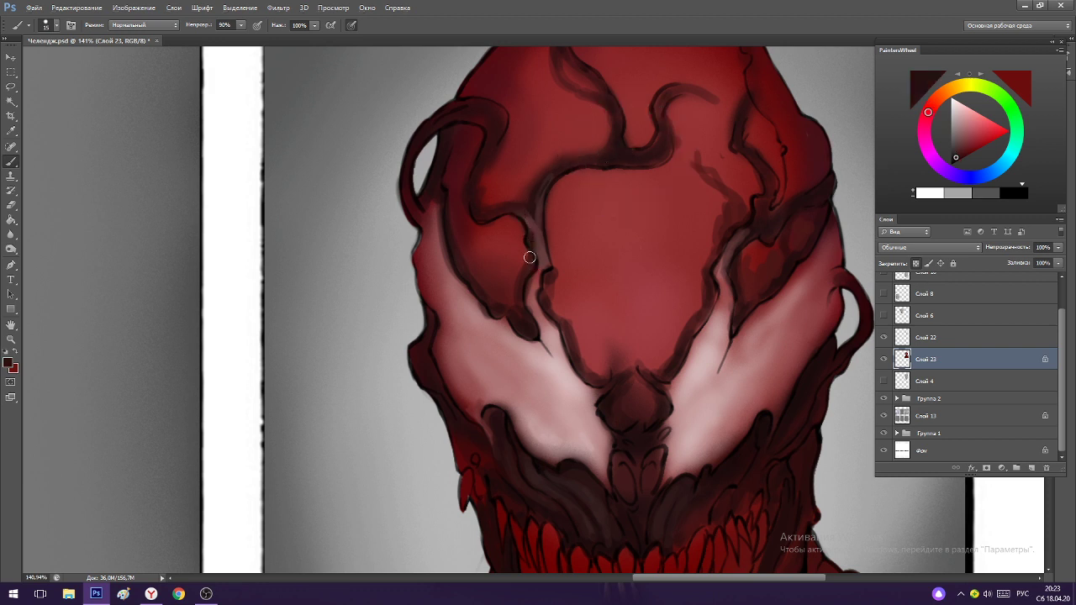
left_click(527, 284, "alt")
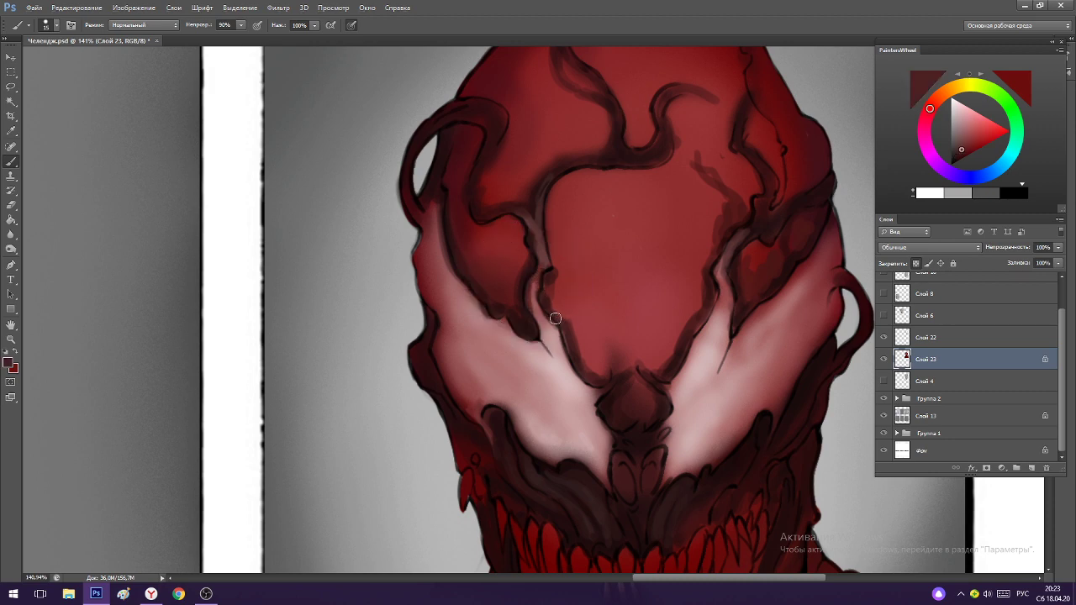
Blend the base and edges of the left-hand eye's upper spike with dark red and muted pink tones sampled from it.
left_click_drag(543, 261, 547, 256)
left_click_drag(538, 214, 471, 213)
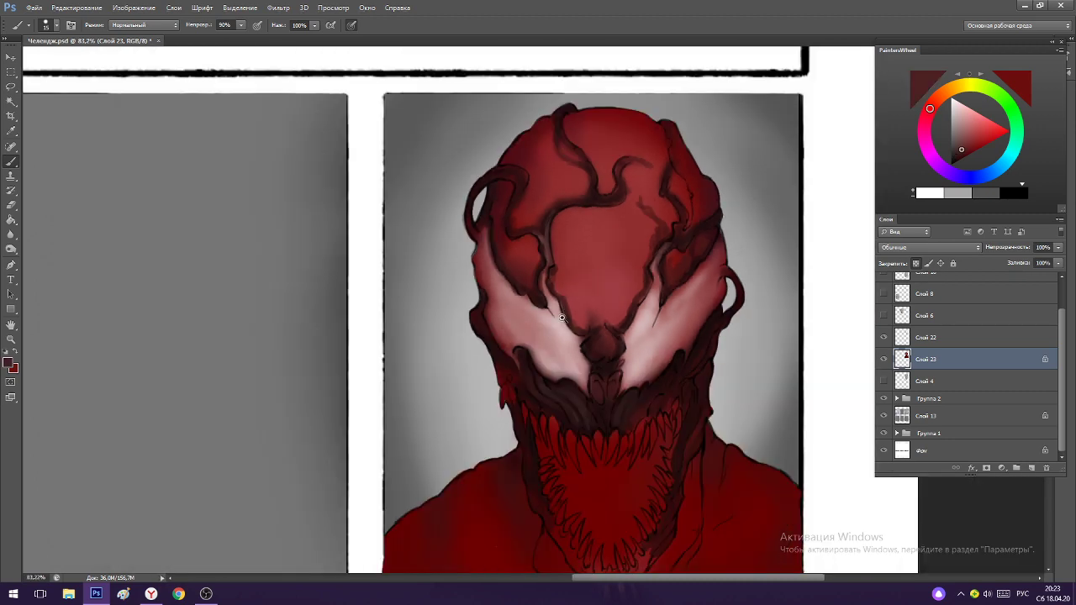
mouse_move(542, 264)
left_mouse_down()
mouse_move(639, 264)
mouse_move(559, 303)
left_mouse_up()
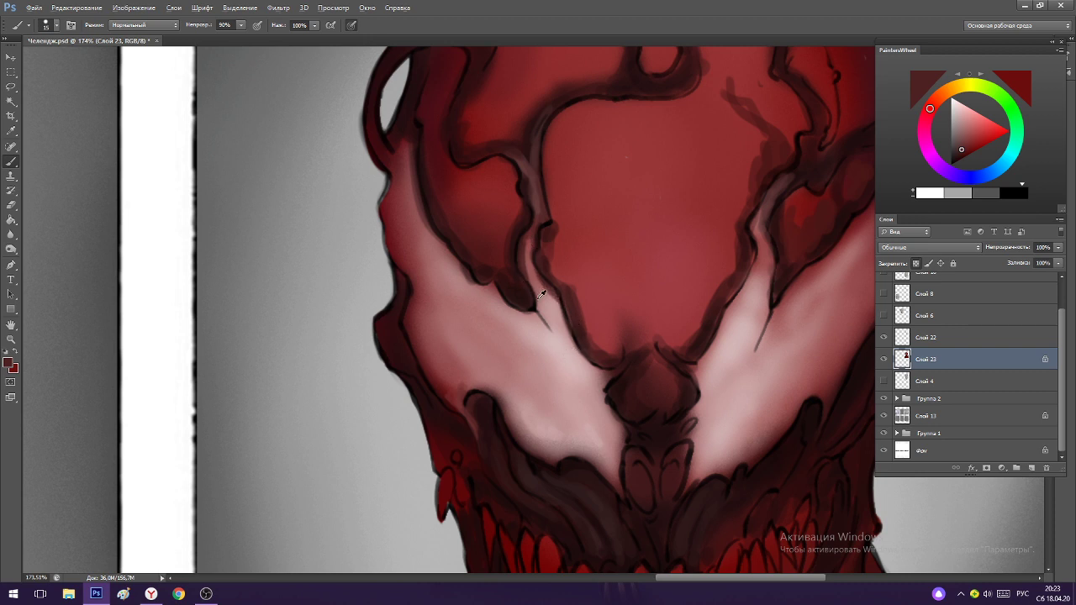
left_click(529, 238, "alt")
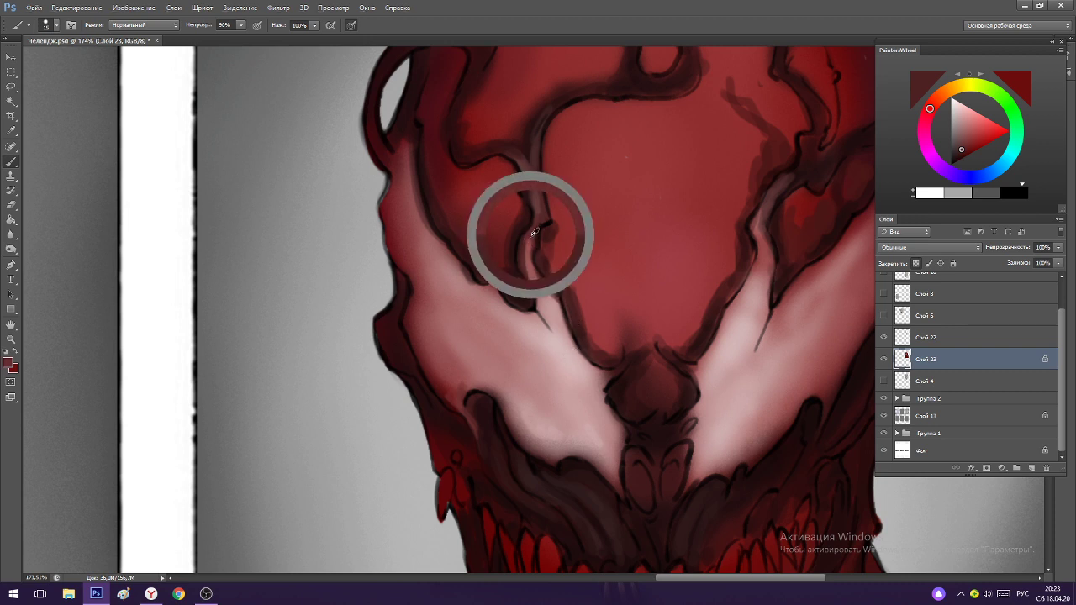
left_click(543, 309, "alt")
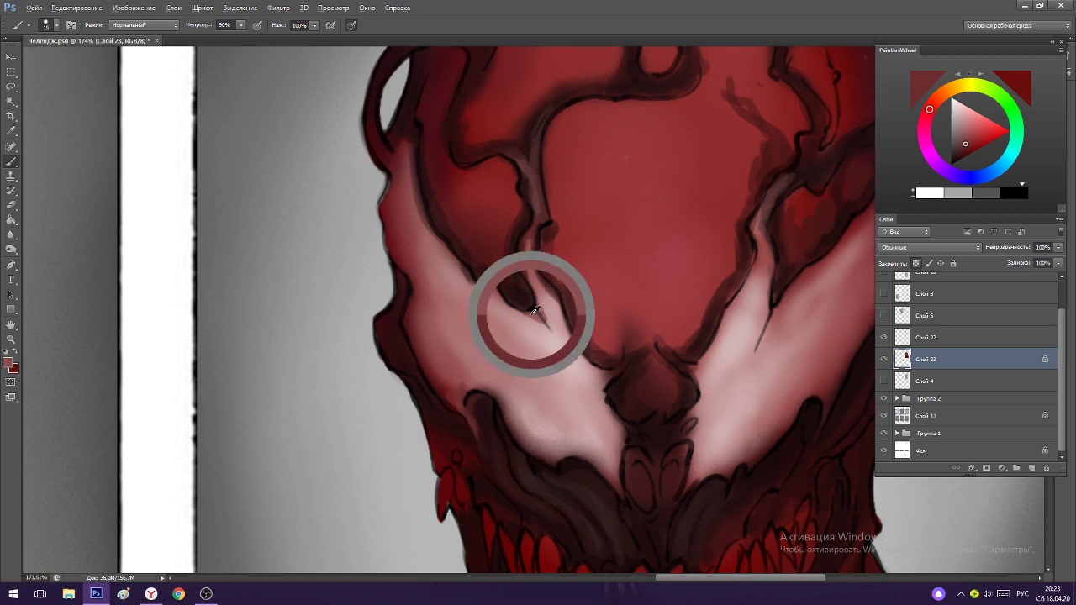
Undo the muted stroke across the left-hand eye and paint a muted shadow along its inner upper edge beside the nose bridge.
left_click_drag(554, 361, 596, 390)
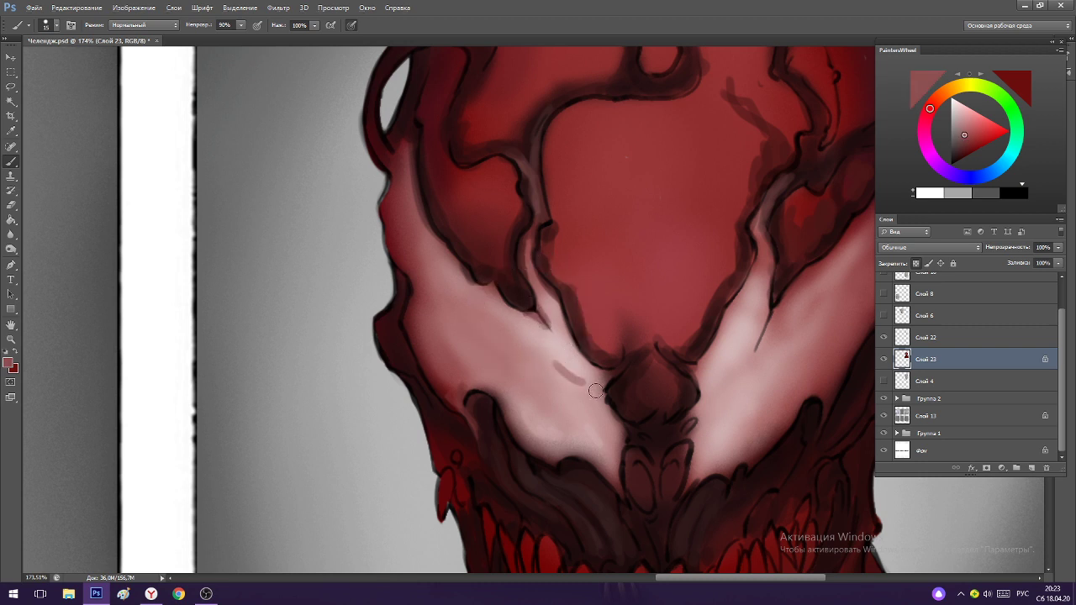
key("ctrl+z")
left_click_drag(577, 354, 607, 375)
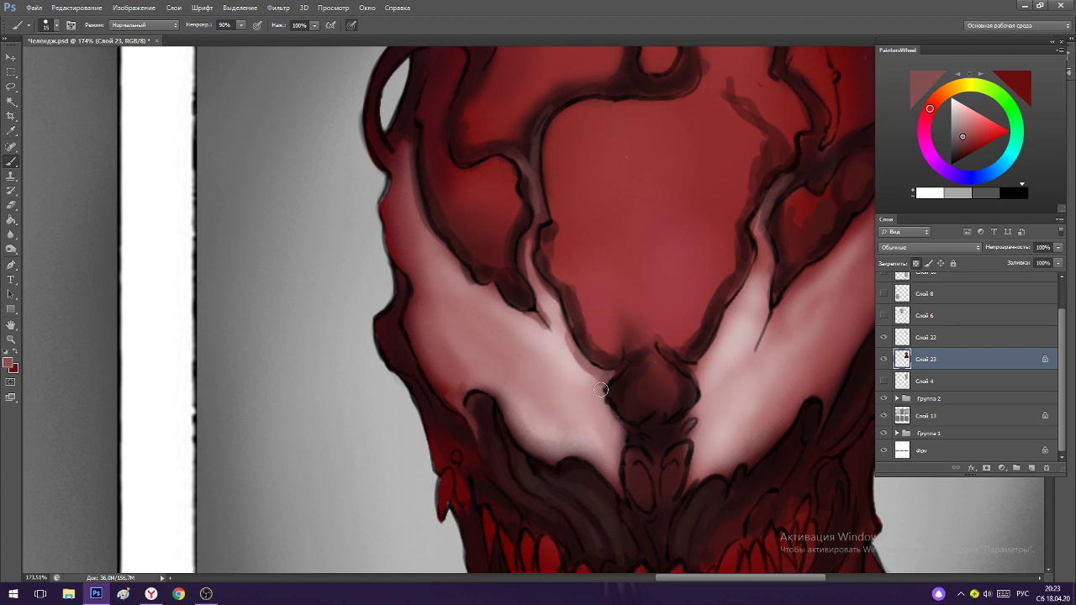
scroll(608, 395, "down", 5)
scroll(659, 340, "down", 3)
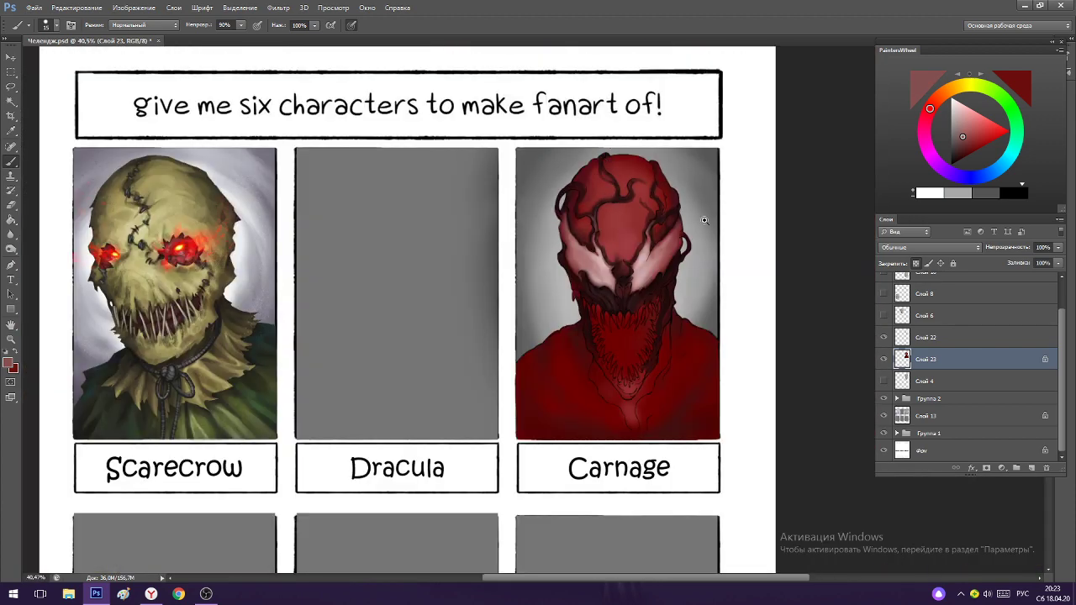
Paint small near-black curved folds around the top of the nose bridge using a tone sampled from the dark muzzle.
scroll(670, 325, "up", 5)
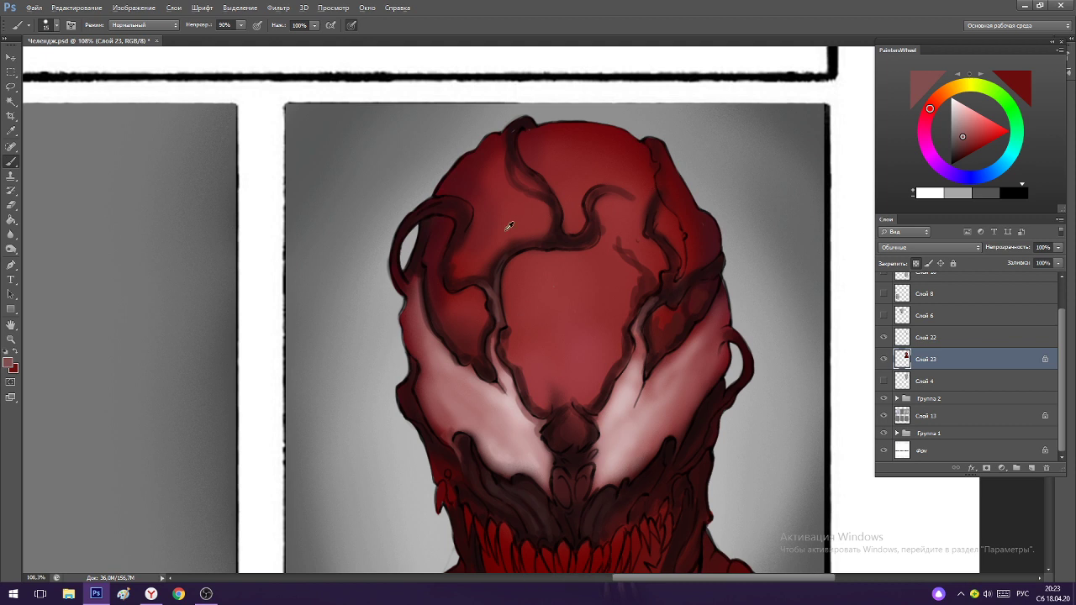
left_click(528, 477, "alt")
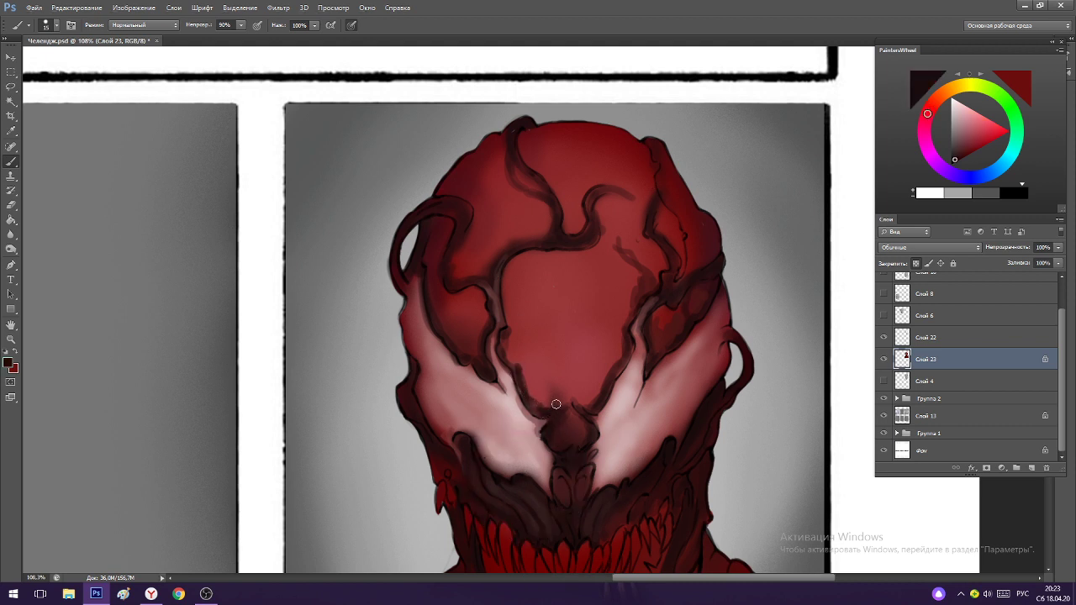
mouse_move(564, 400)
left_mouse_down()
mouse_move(604, 400)
mouse_move(624, 363)
left_mouse_up()
left_click_drag(660, 386, 614, 387)
left_click_drag(665, 454, 731, 453)
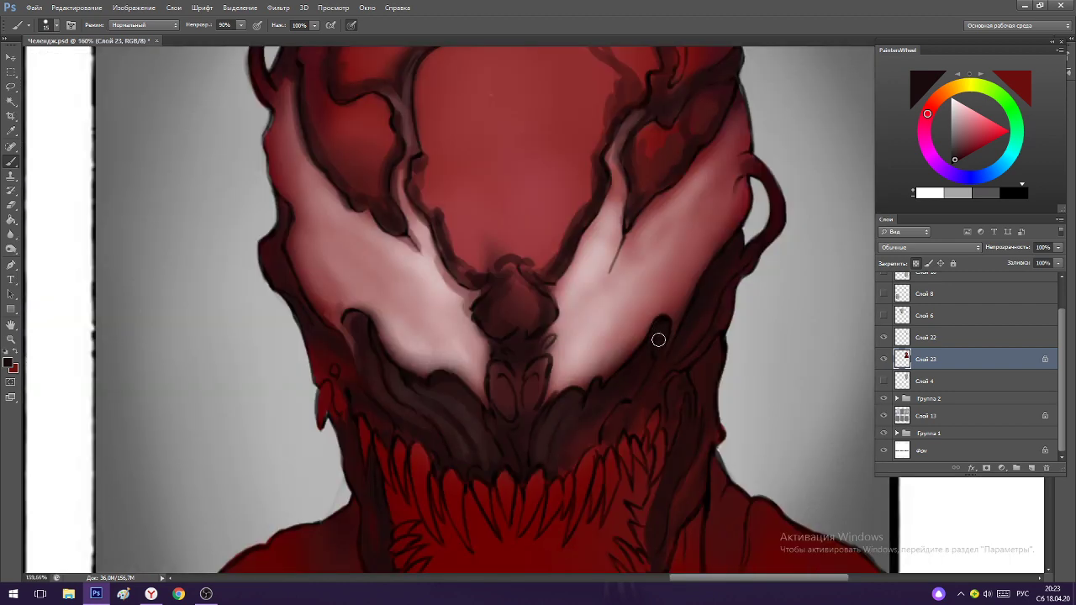
Paint a muted pinkish-red highlight beside the dark fold tip under the right-hand eye, blending it with sampled reds.
left_click(677, 318, "alt")
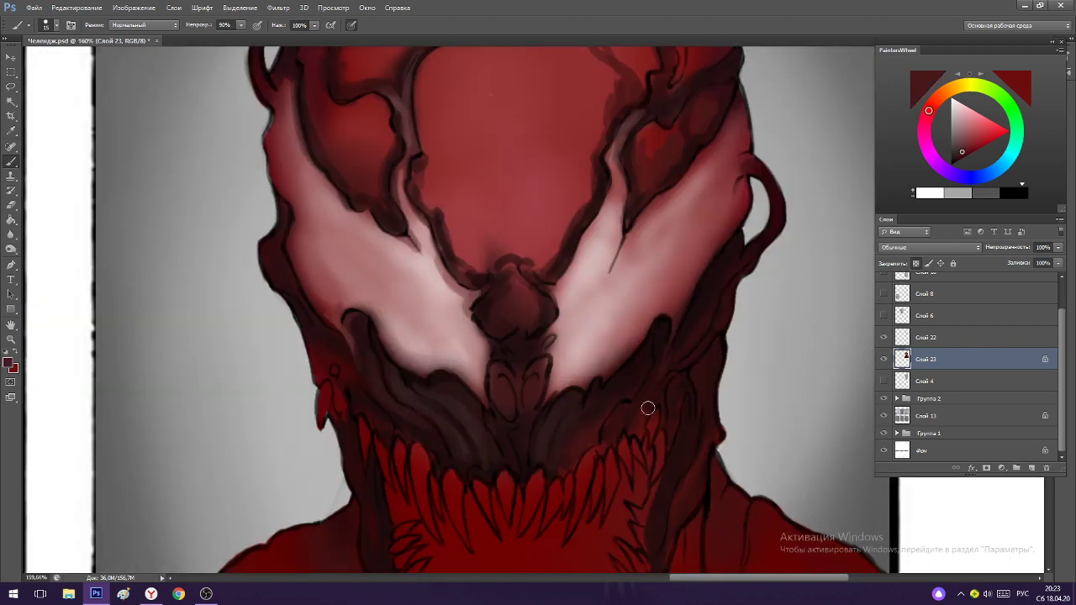
left_click(677, 308, "alt")
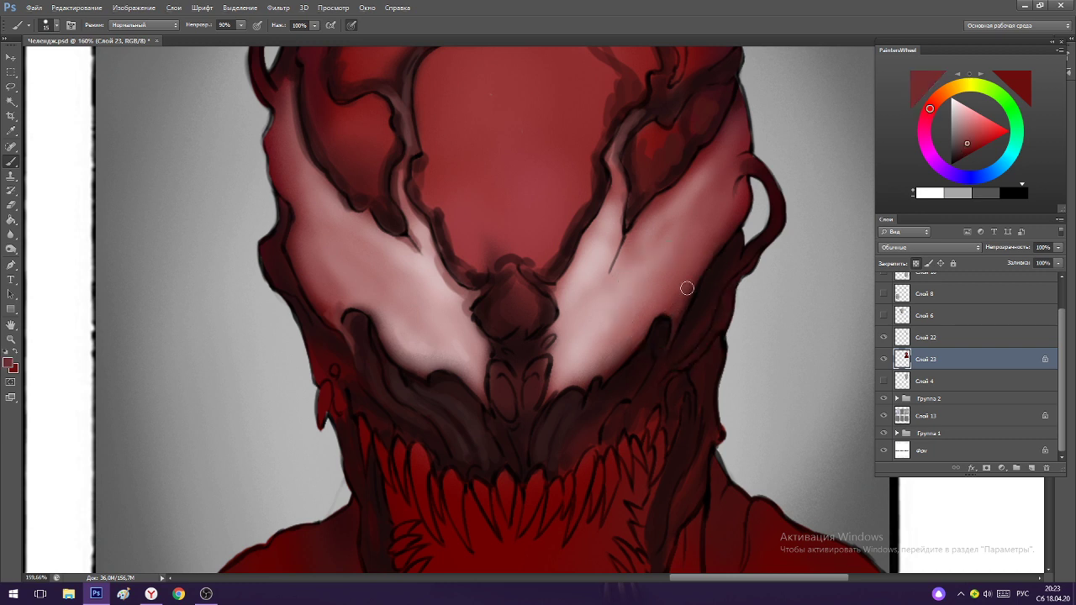
left_click(677, 296, "alt")
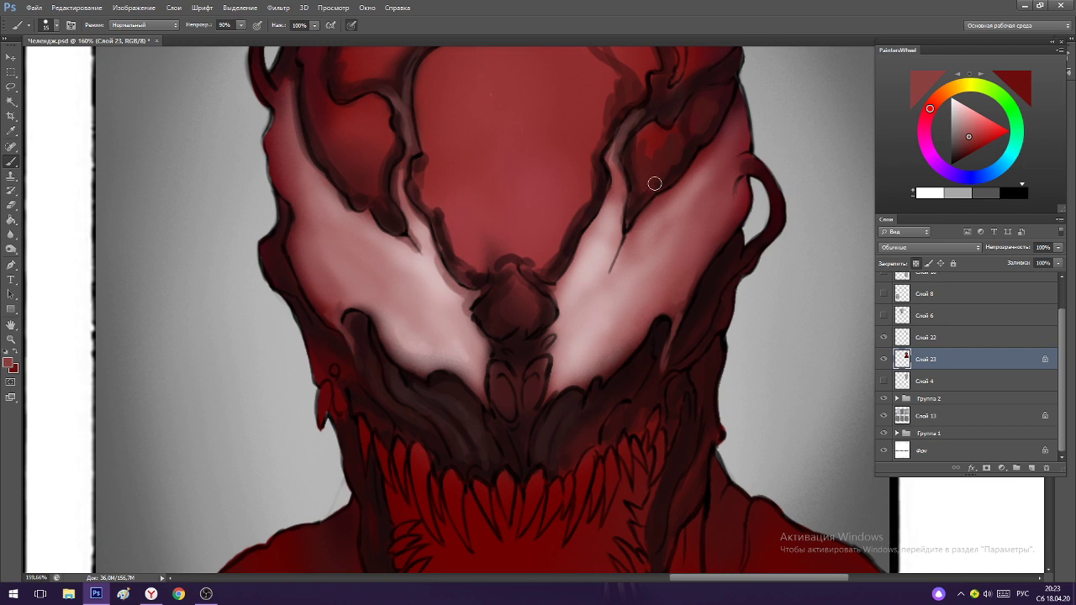
left_click(665, 358, "alt")
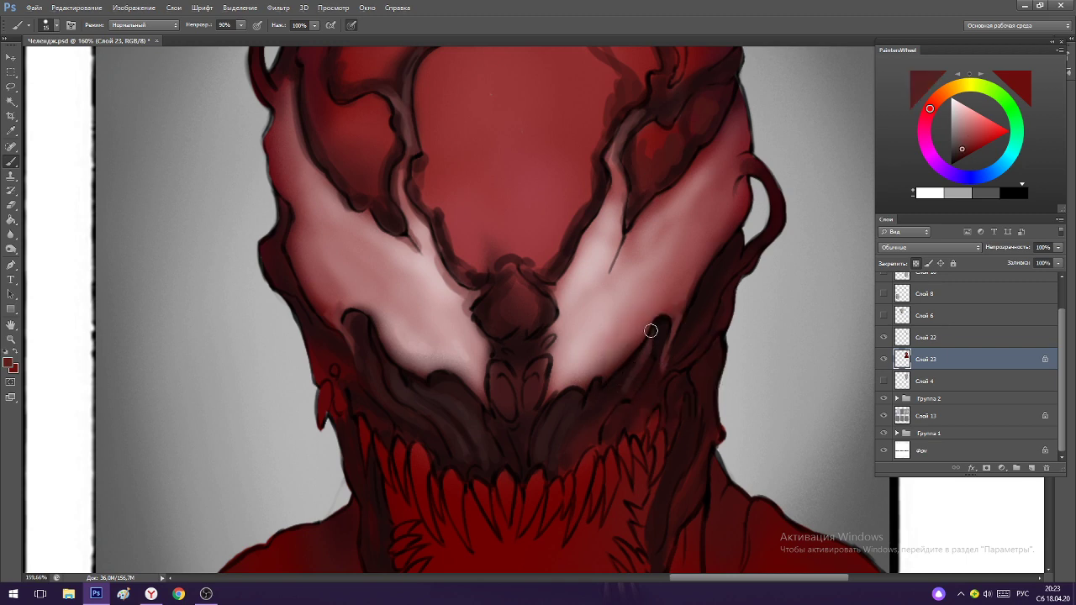
Refine the dark folds along the left-hand eye's lower edge with a sampled dark red.
scroll(624, 340, "down", 5)
scroll(550, 336, "up", 4)
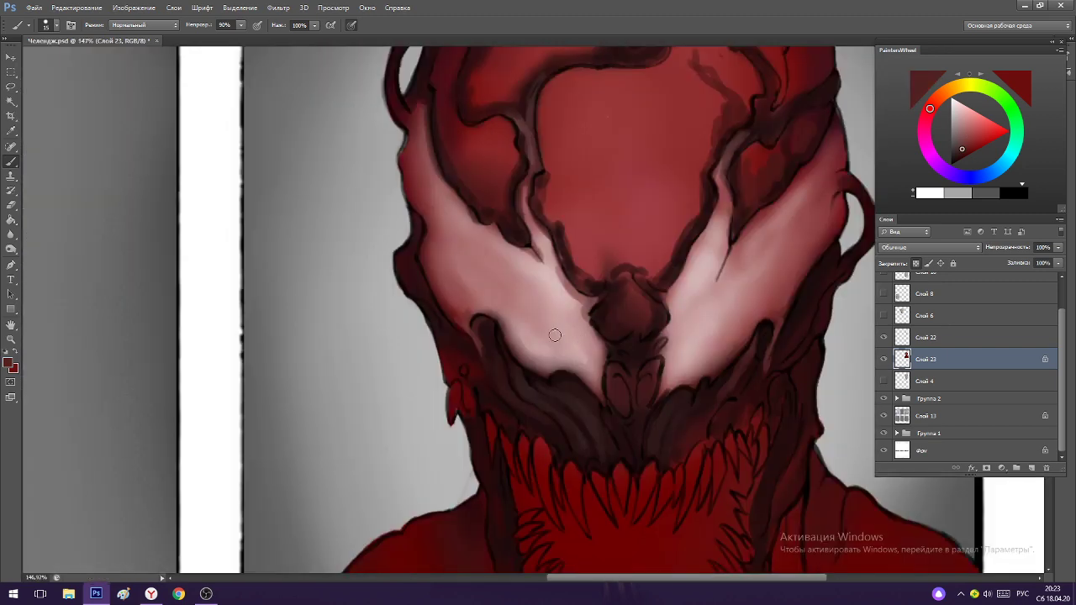
left_click(515, 357, "alt")
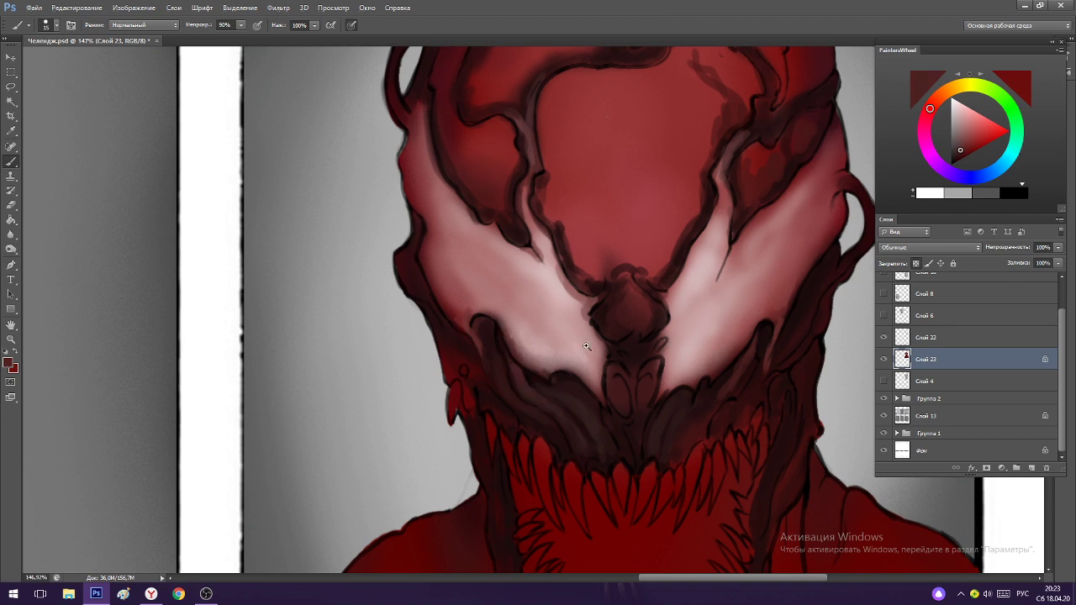
key("ctrl+0")
scroll(633, 357, "up", 5)
left_click_drag(632, 354, 599, 390)
left_click_drag(626, 293, 555, 218)
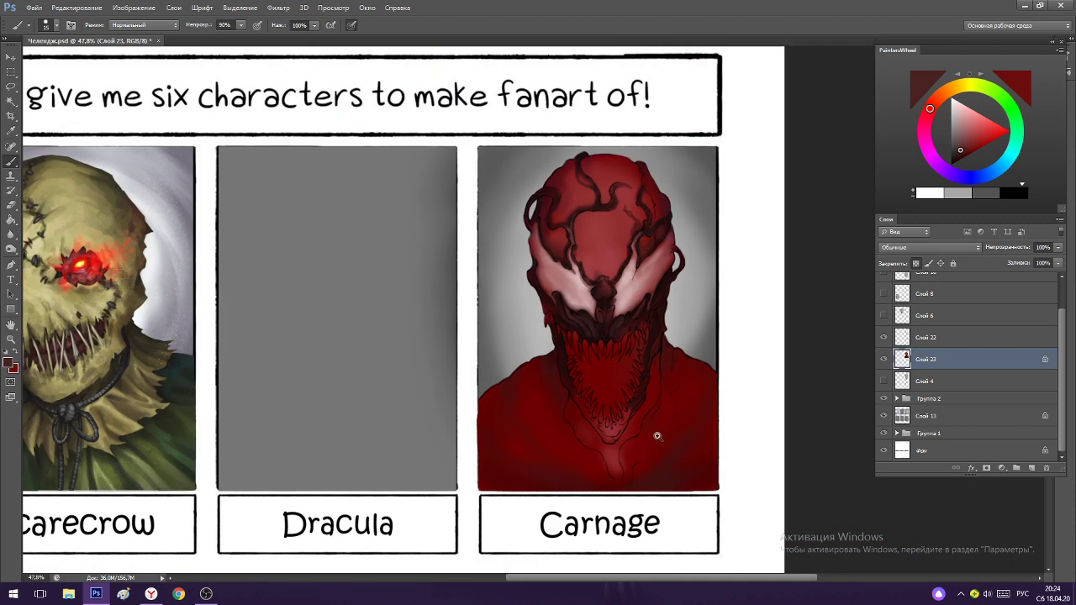
Paint the lower jaw and chin around the bottom teeth in near-black sampled from the upper lip.
scroll(657, 436, "up", 4)
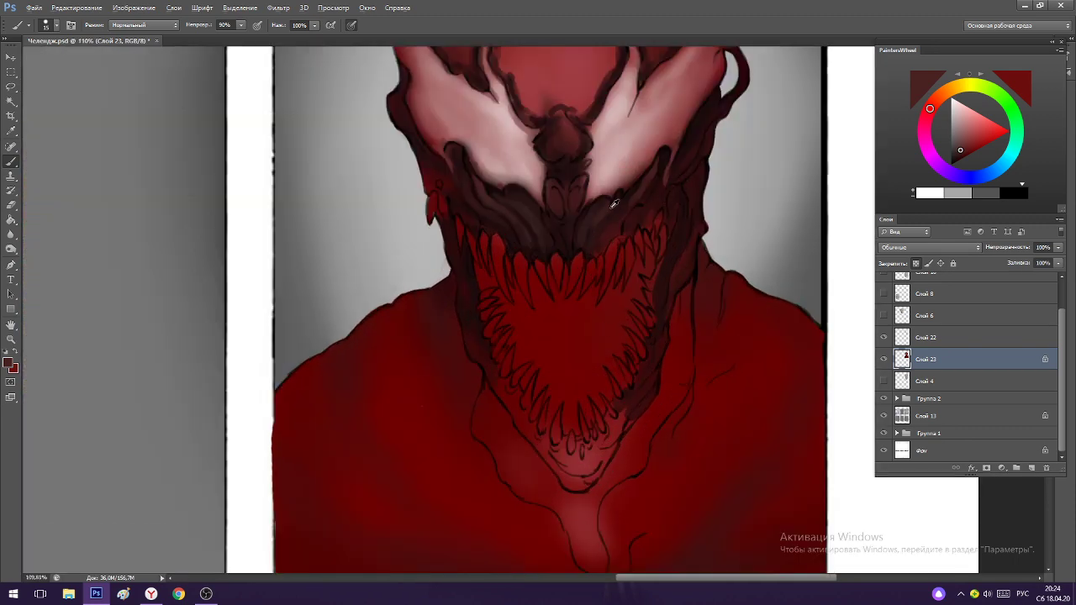
left_click(579, 232, "alt")
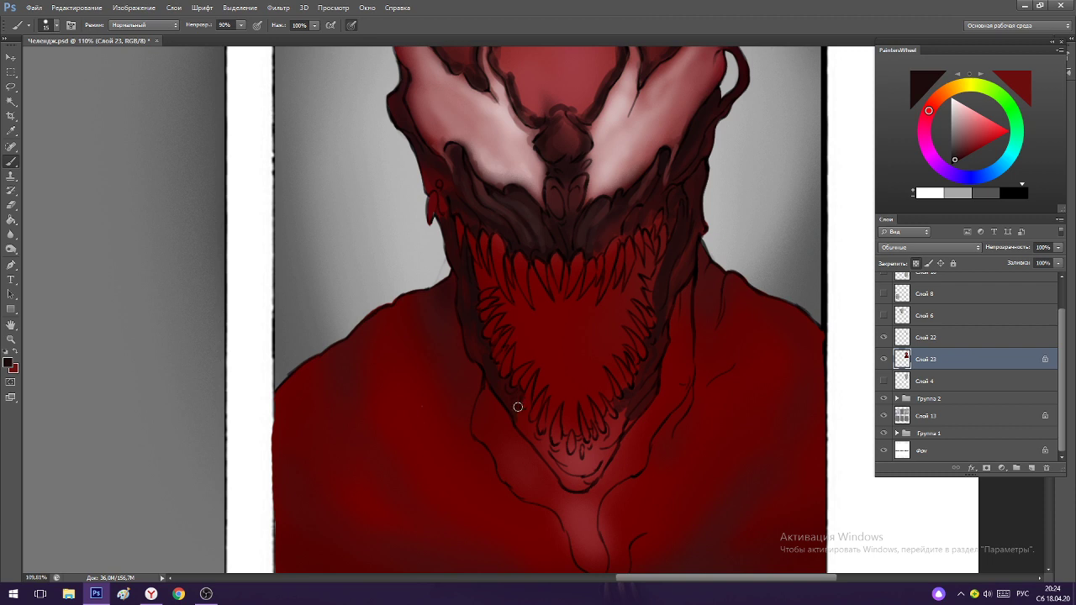
left_click_drag(518, 412, 522, 419)
left_click_drag(552, 461, 556, 469)
left_click_drag(571, 472, 569, 468)
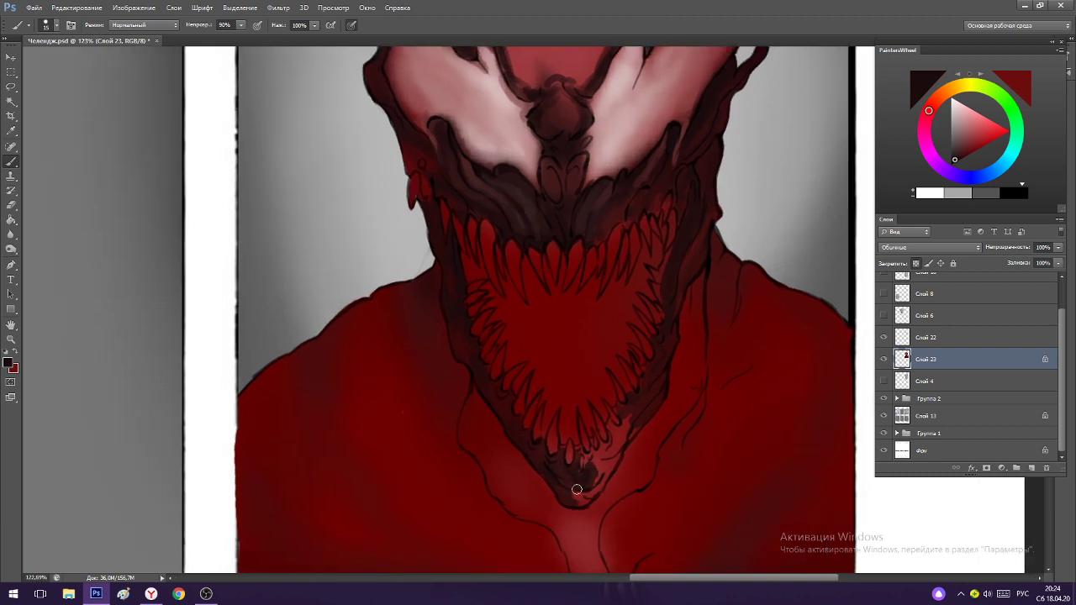
left_click_drag(577, 490, 578, 500)
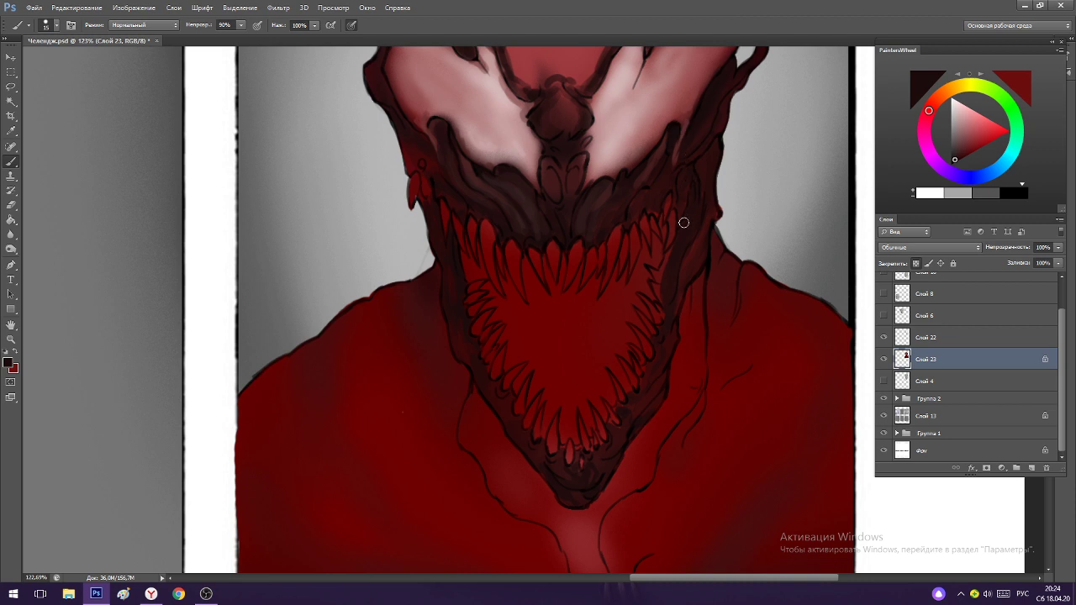
Darken the right-hand side of the jaw and the gum edges between its teeth with near-black strokes.
scroll(671, 241, "up", 3)
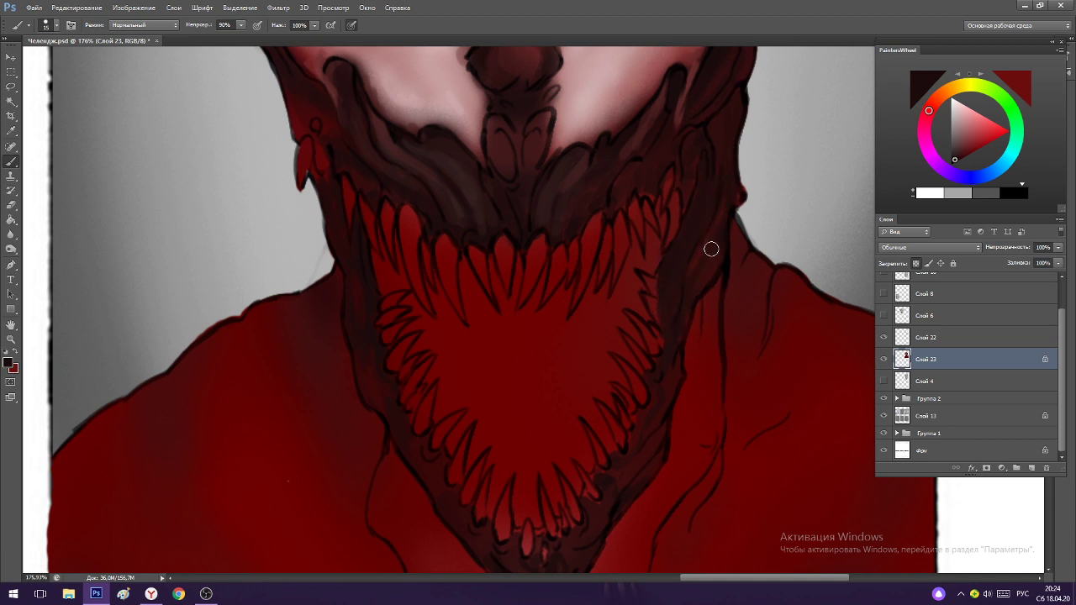
mouse_move(705, 273)
left_mouse_down()
mouse_move(648, 269)
mouse_move(701, 280)
left_mouse_up()
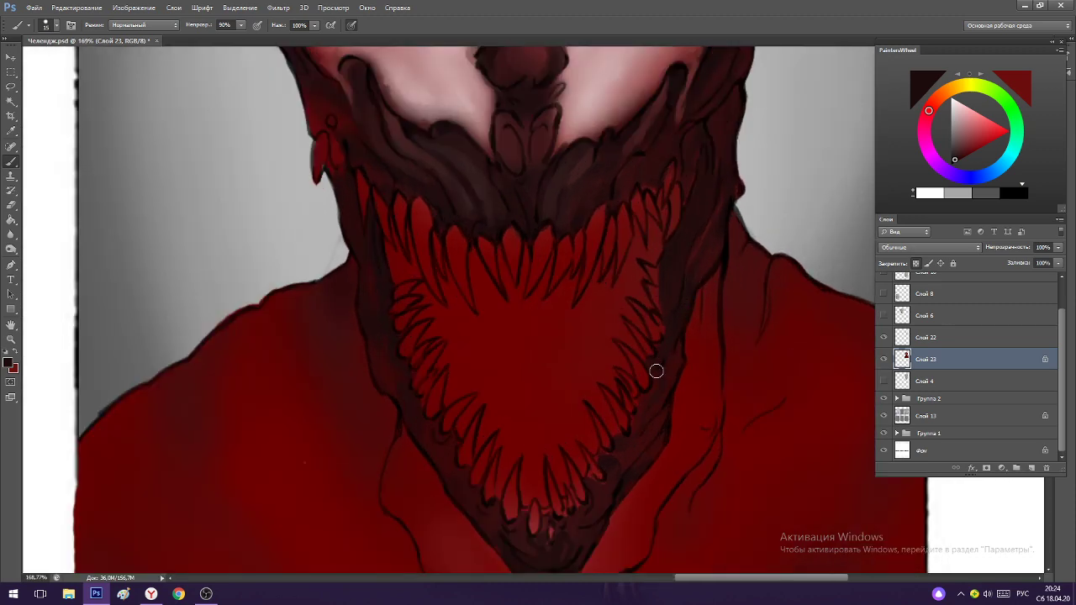
scroll(636, 353, "down", 5)
scroll(653, 377, "up", 6)
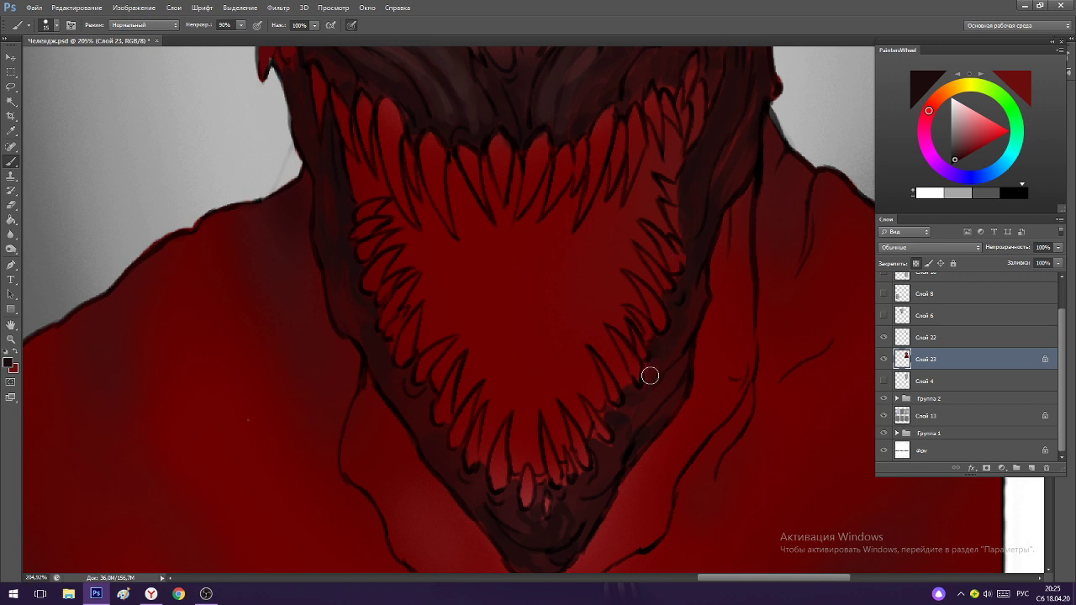
scroll(633, 380, "down", 5)
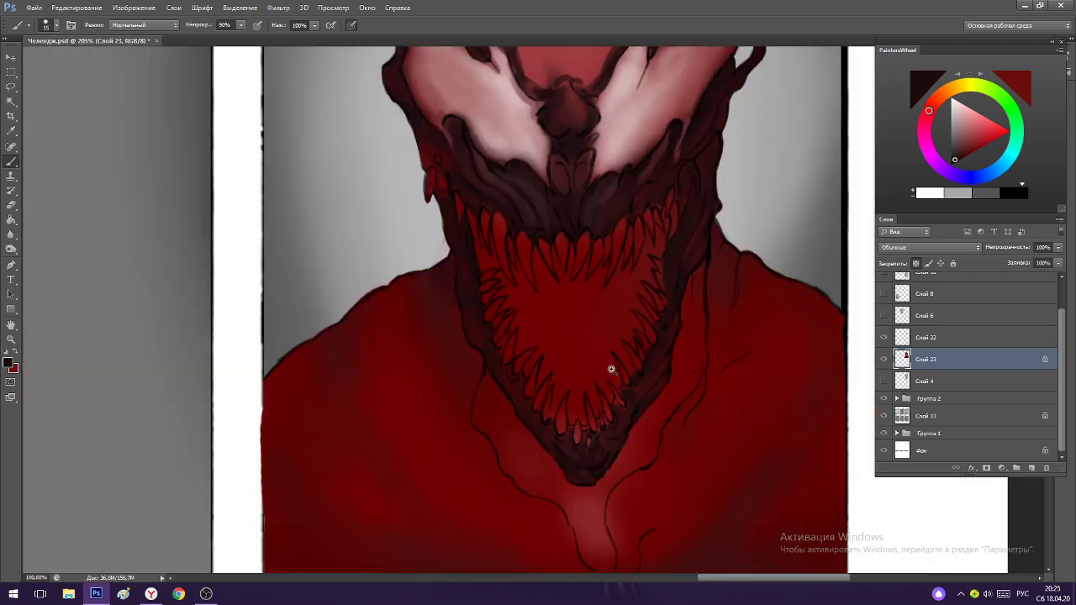
Darken the left-hand side of the jaw along the tooth roots with near-black strokes.
scroll(613, 367, "up", 5)
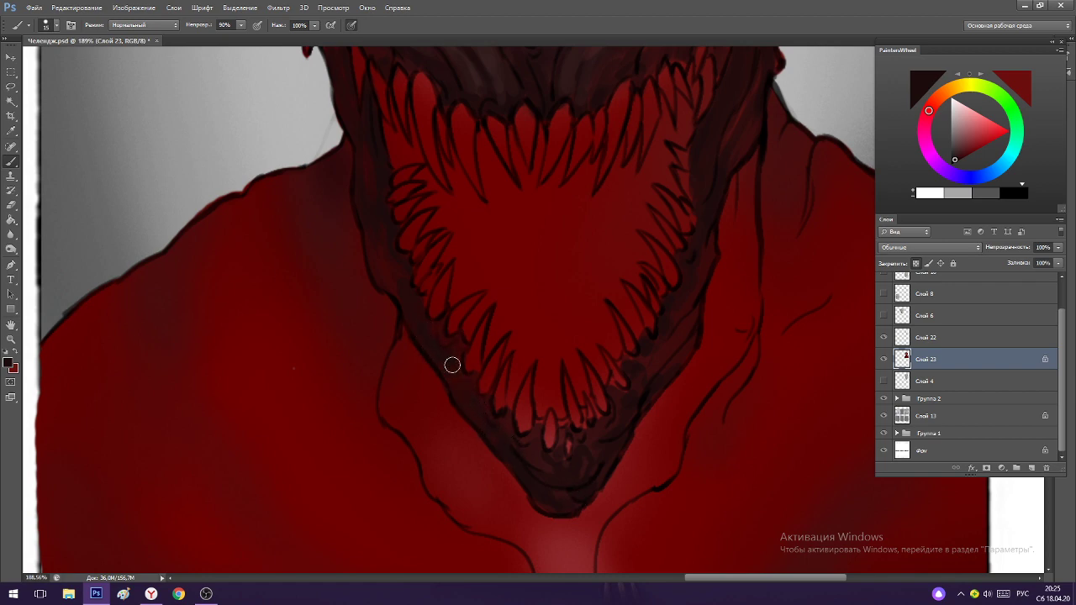
scroll(455, 389, "down", 1)
scroll(420, 307, "up", 3)
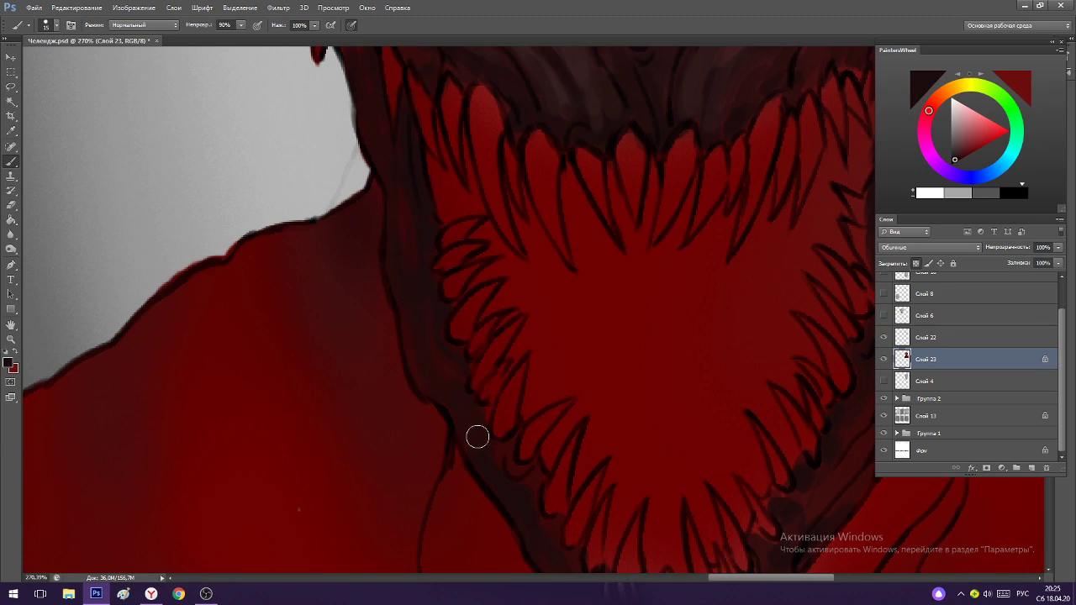
scroll(600, 336, "down", 3)
scroll(609, 345, "up", 2)
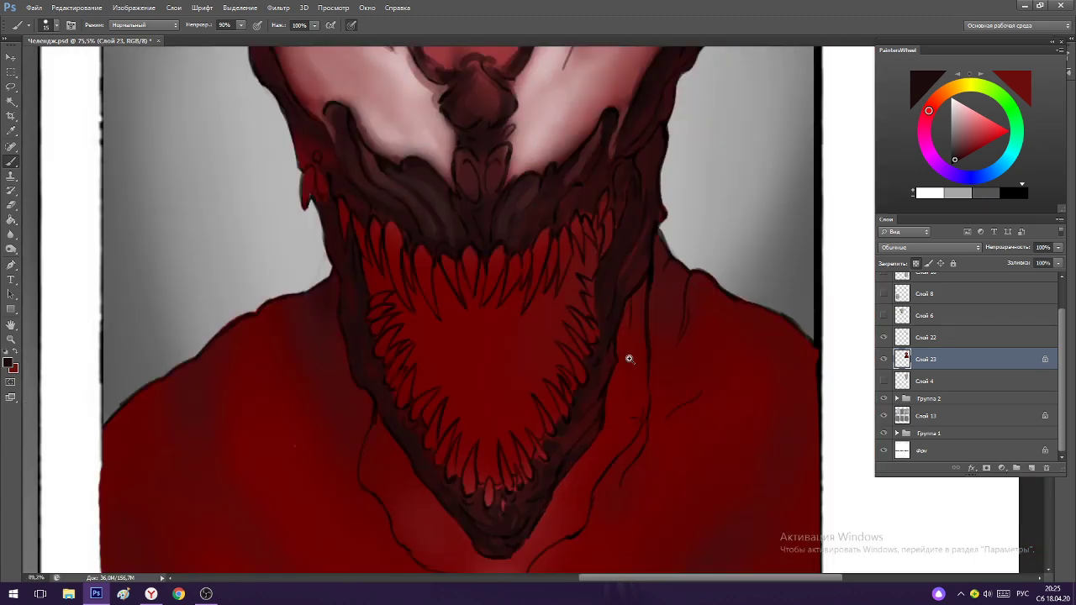
scroll(630, 223, "up", 2)
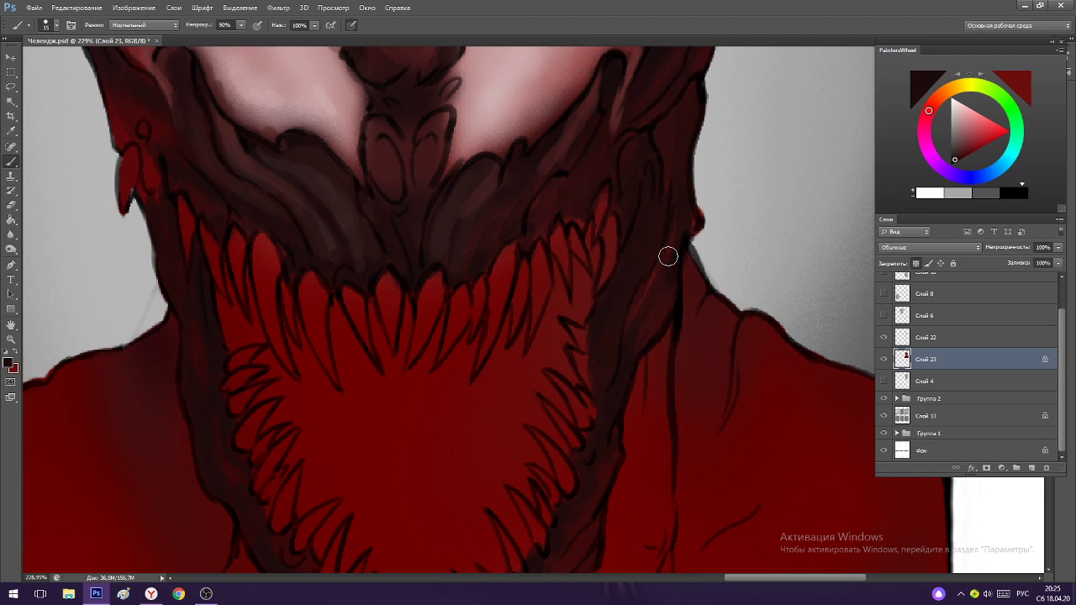
Shade the stringy folds on the right-hand cheek beside the mouth corner with sampled dark reds.
left_click(664, 308, "alt")
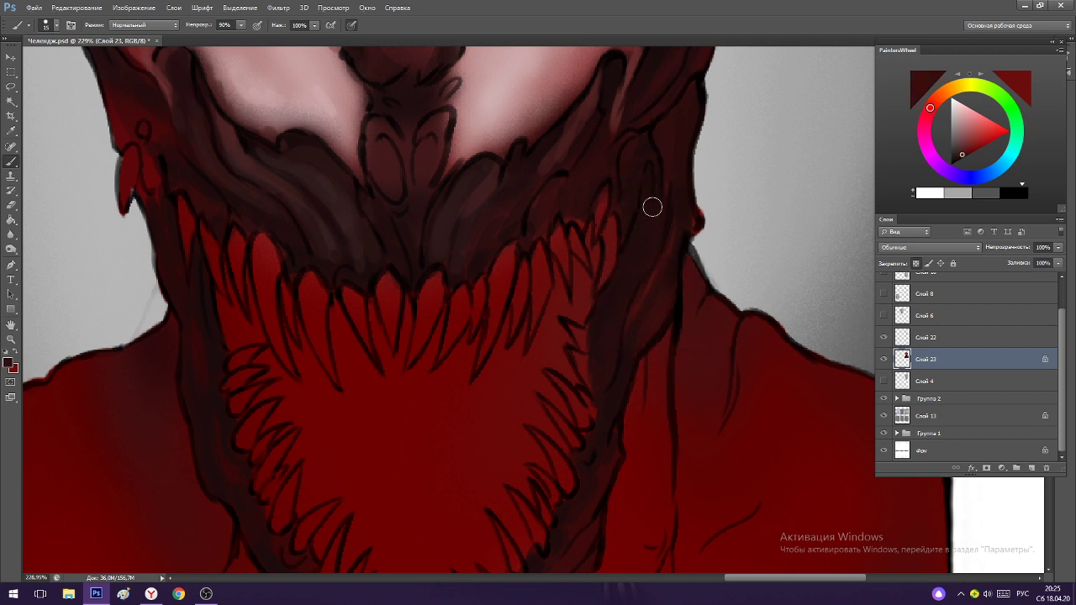
left_click(648, 192, "alt")
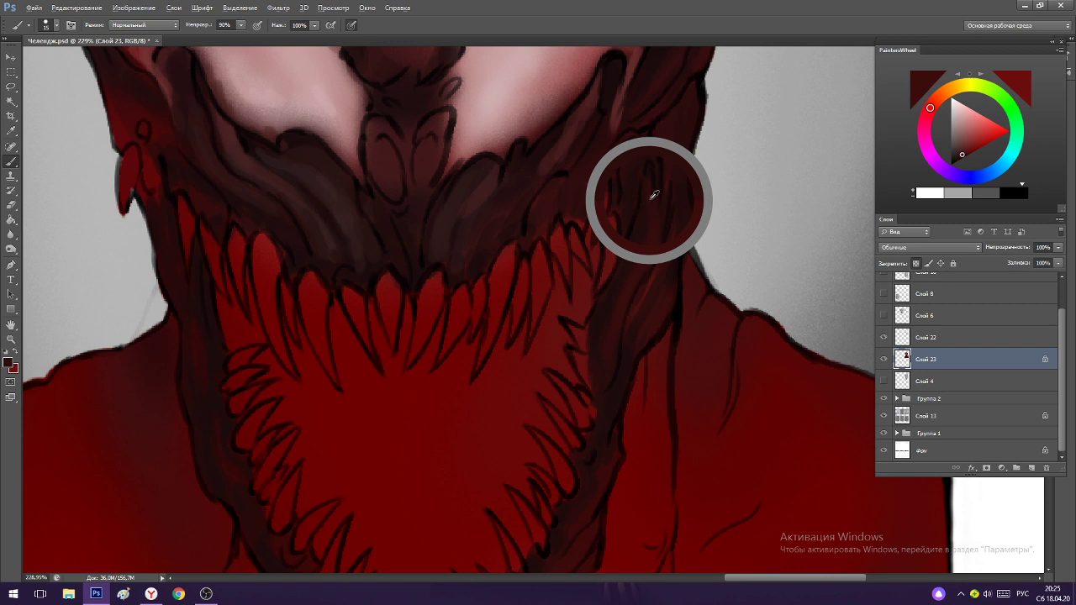
left_click(630, 336, "alt")
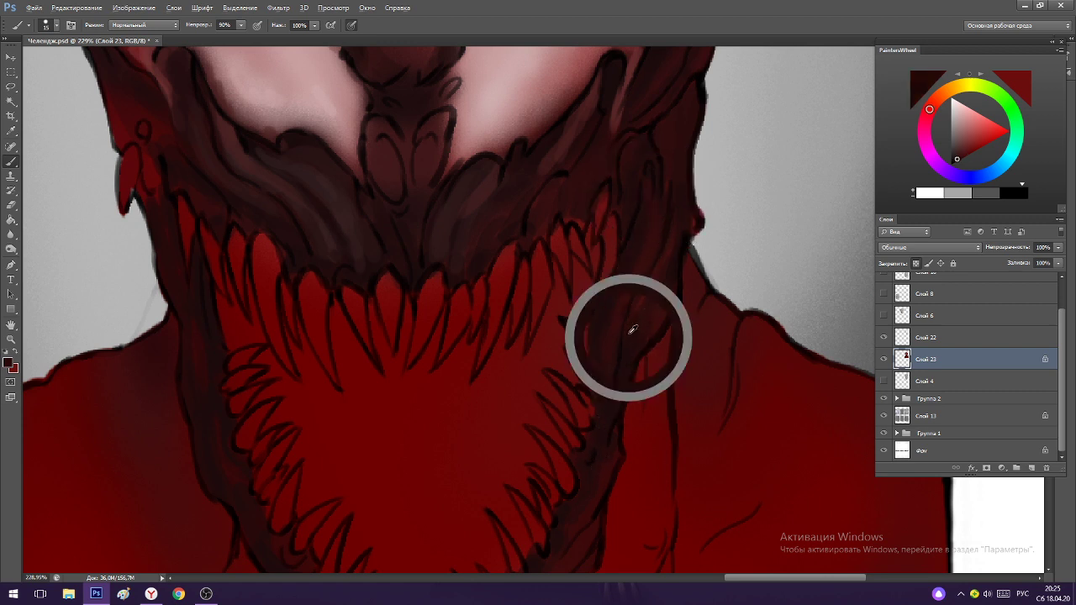
left_click(683, 206, "alt")
scroll(670, 245, "down", 3)
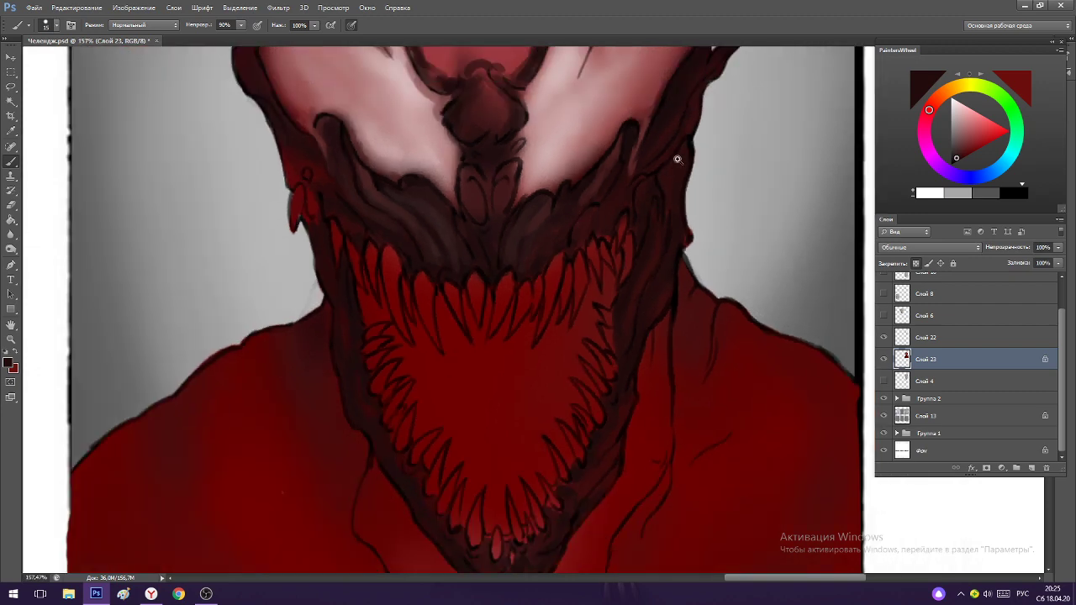
Darken the stringy folds along the outer right-hand cheek below the eye with sampled near-black.
scroll(679, 160, "up", 3)
left_click(670, 258, "alt")
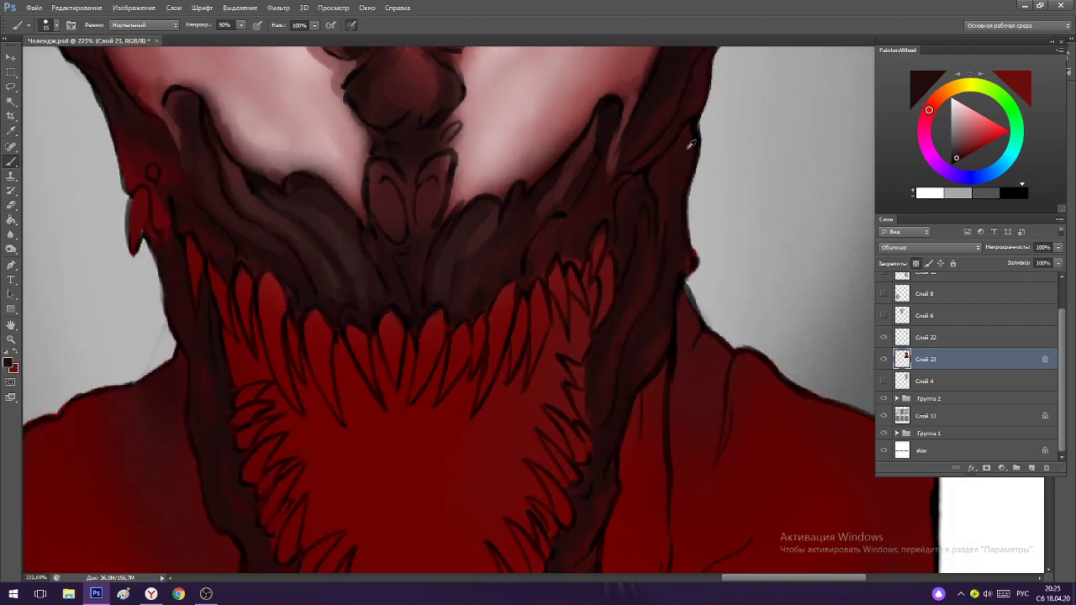
mouse_move(686, 149)
left_mouse_down("alt")
mouse_move(681, 107)
mouse_move(657, 84)
left_mouse_up("alt")
scroll(663, 274, "down", 3)
scroll(672, 257, "up", 2)
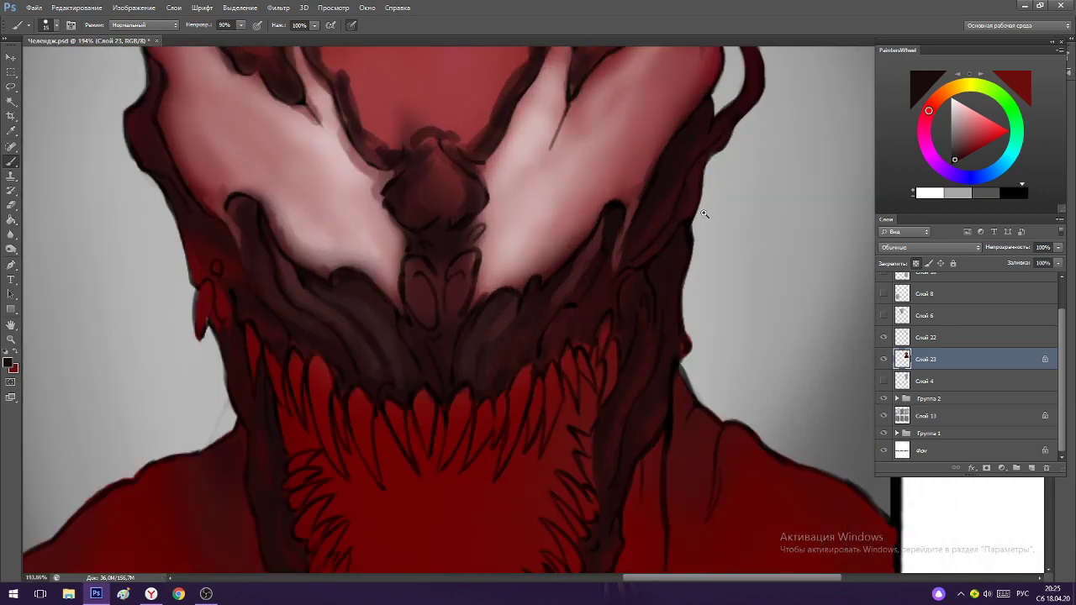
scroll(664, 265, "down", 3)
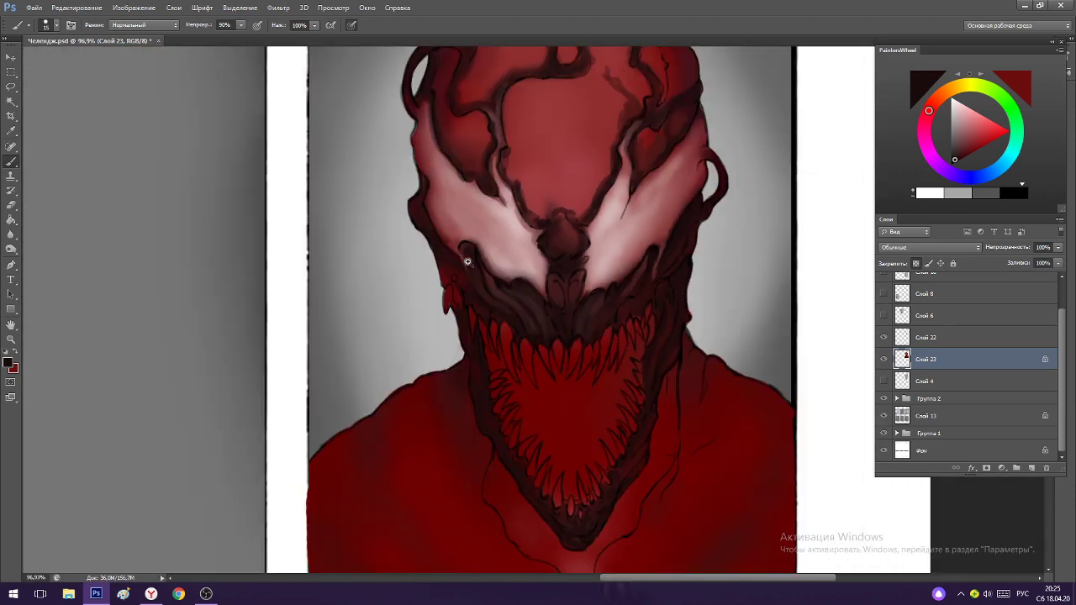
Deepen the shadow on the upper-lip fold under the right-hand eye's outer corner with a near-black stroke.
scroll(467, 262, "up", 3)
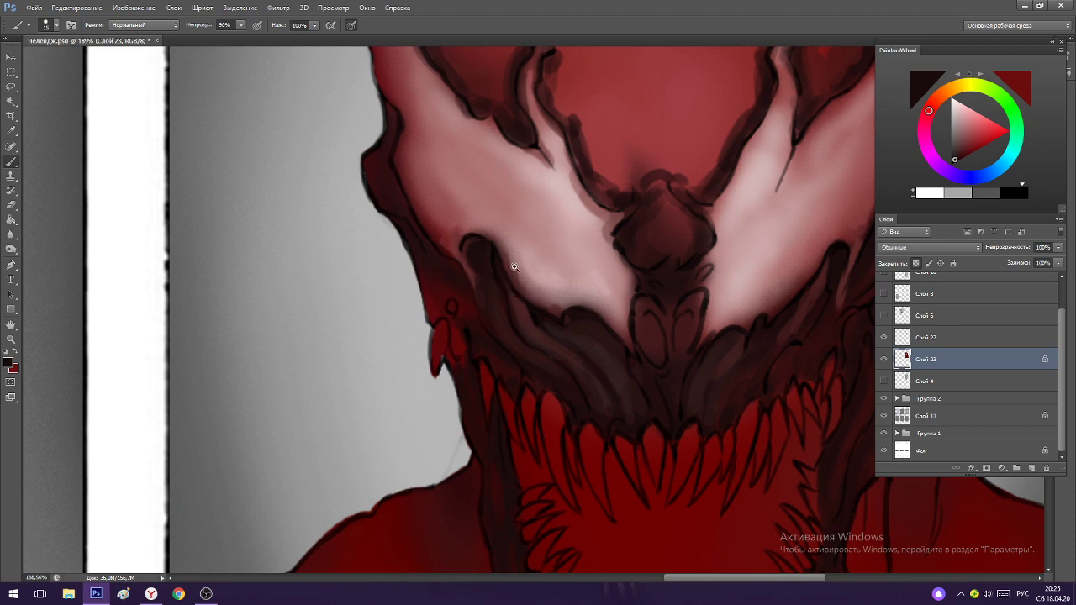
scroll(511, 264, "down", 3)
scroll(698, 222, "up", 2)
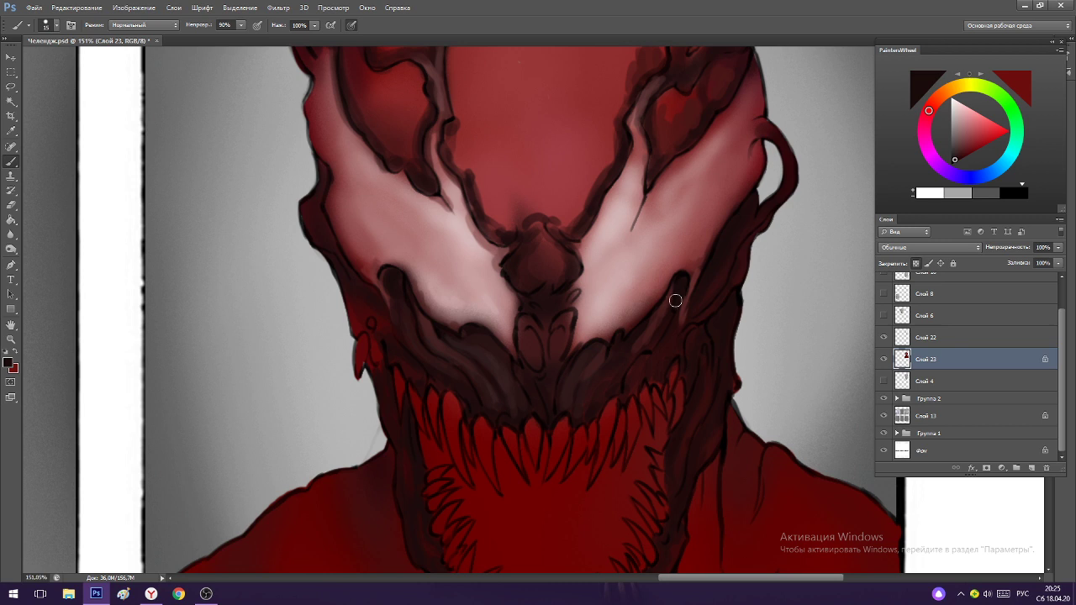
left_click_drag(655, 317, 643, 341)
scroll(735, 201, "down", 4)
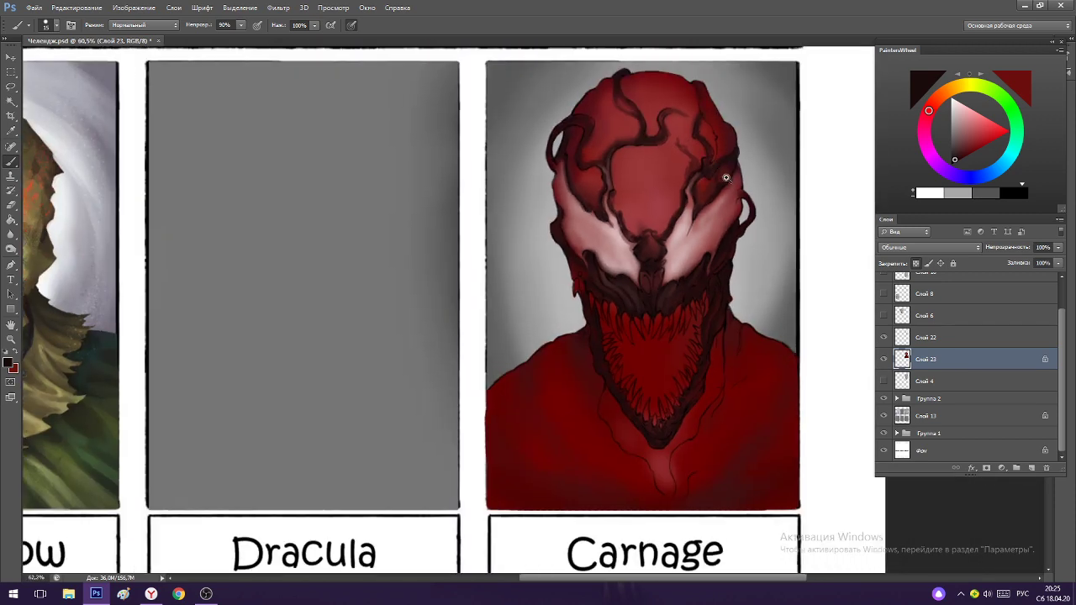
Paint sampled dark red over the red pocket between the right-hand eye and the tendril above it.
scroll(696, 117, "up", 4)
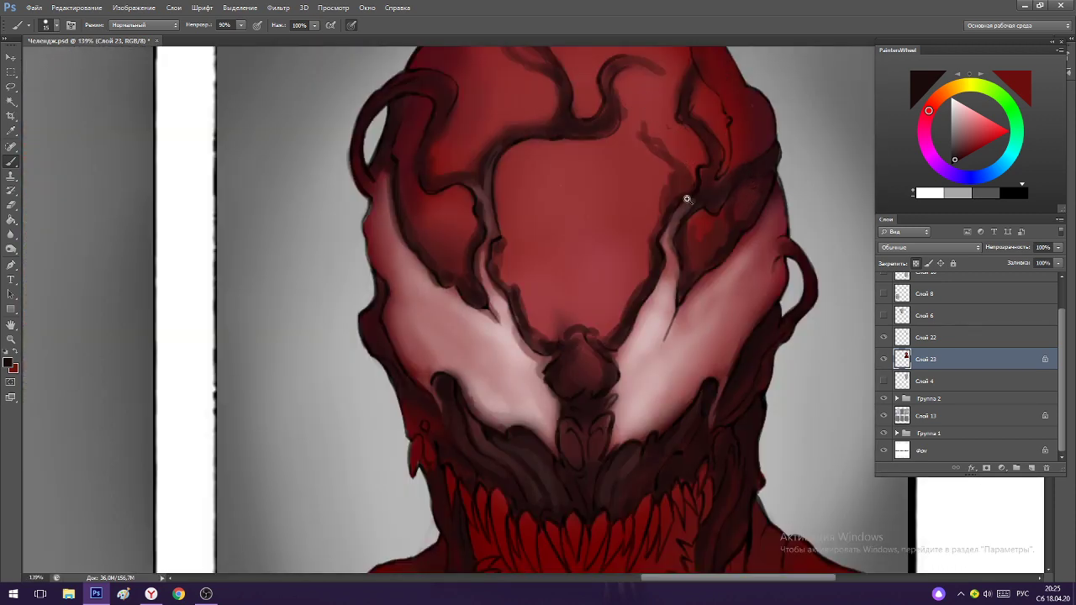
scroll(687, 199, "up", 3)
left_click(699, 239, "alt")
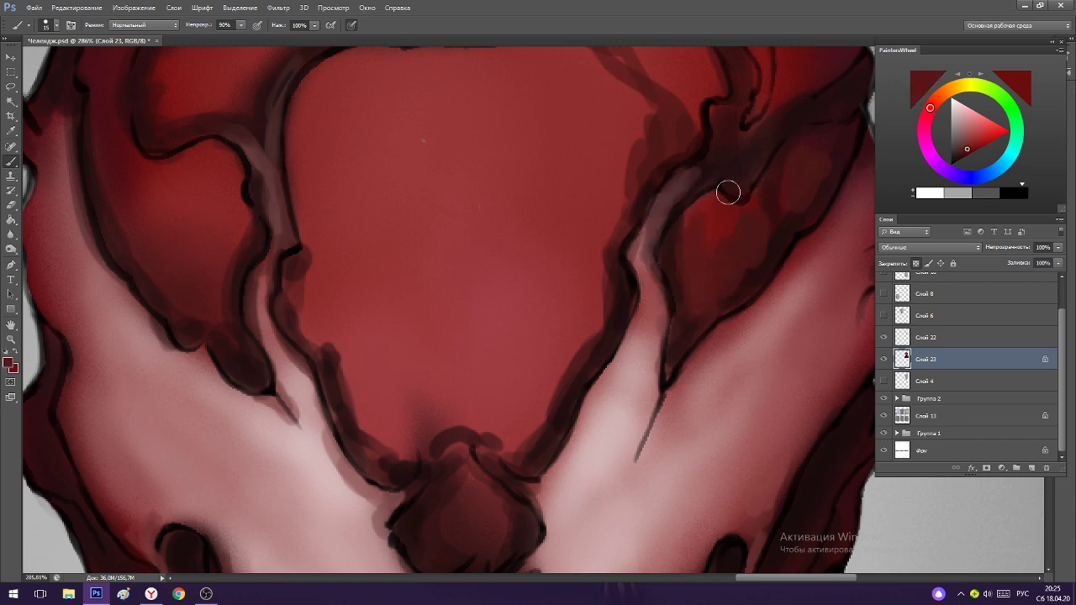
scroll(747, 211, "down", 4)
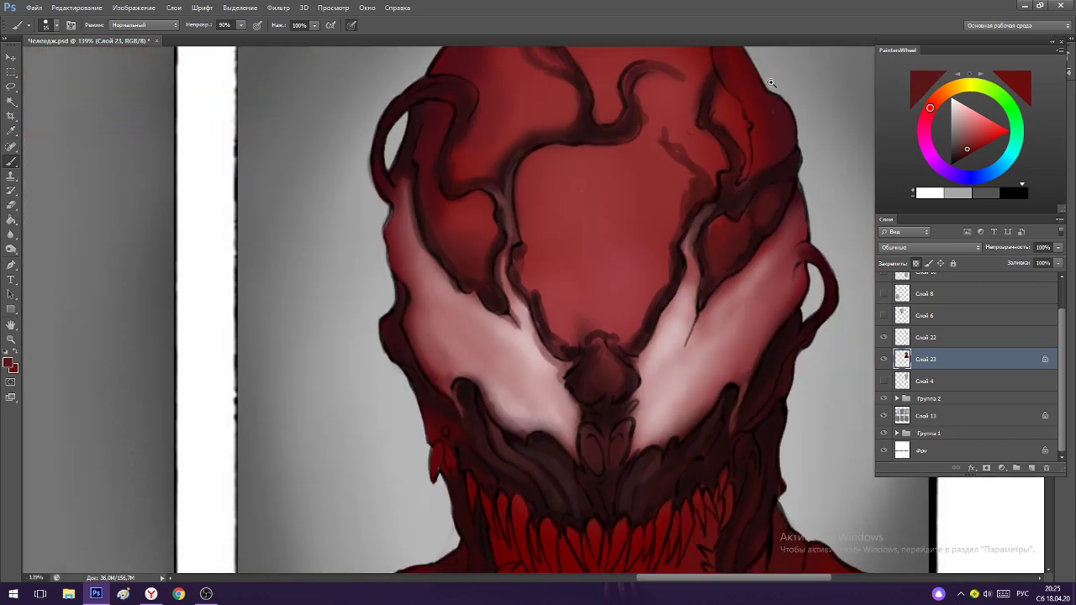
Paint the thick tendril crossing the right-hand temple and the lower edge of the bulge above it in sampled dark maroon.
scroll(771, 259, "up", 4)
left_click(808, 248, "alt")
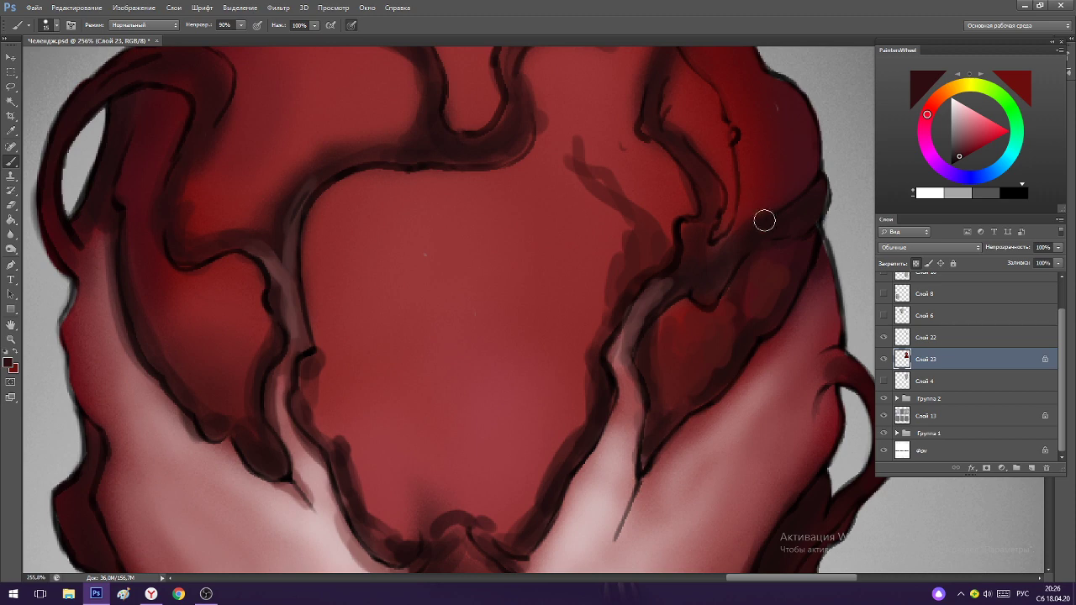
scroll(763, 219, "down", 2)
scroll(771, 146, "up", 3)
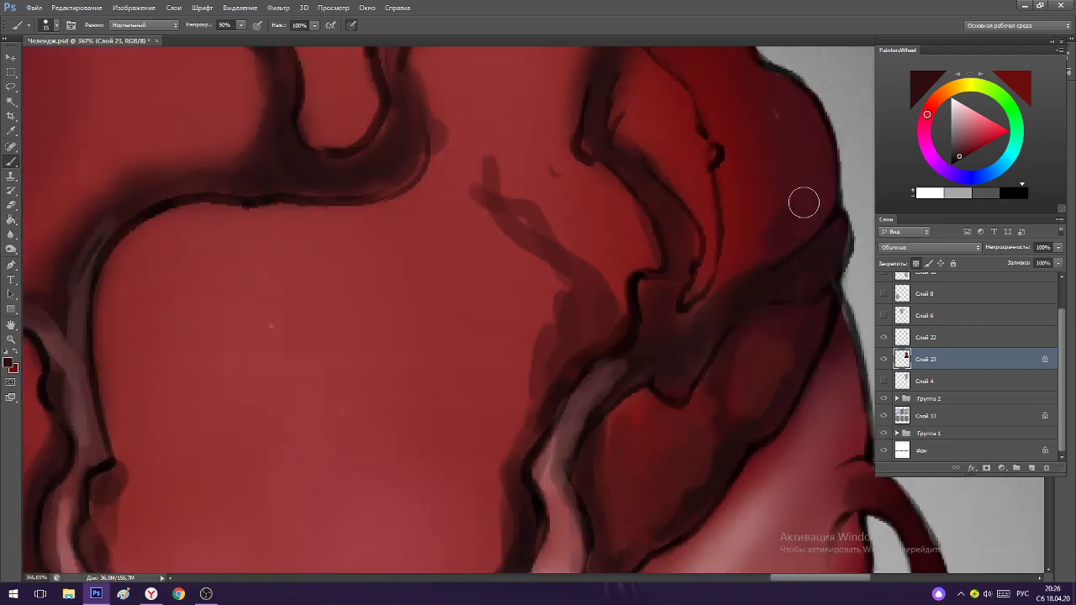
scroll(804, 202, "down", 2)
scroll(811, 178, "up", 2)
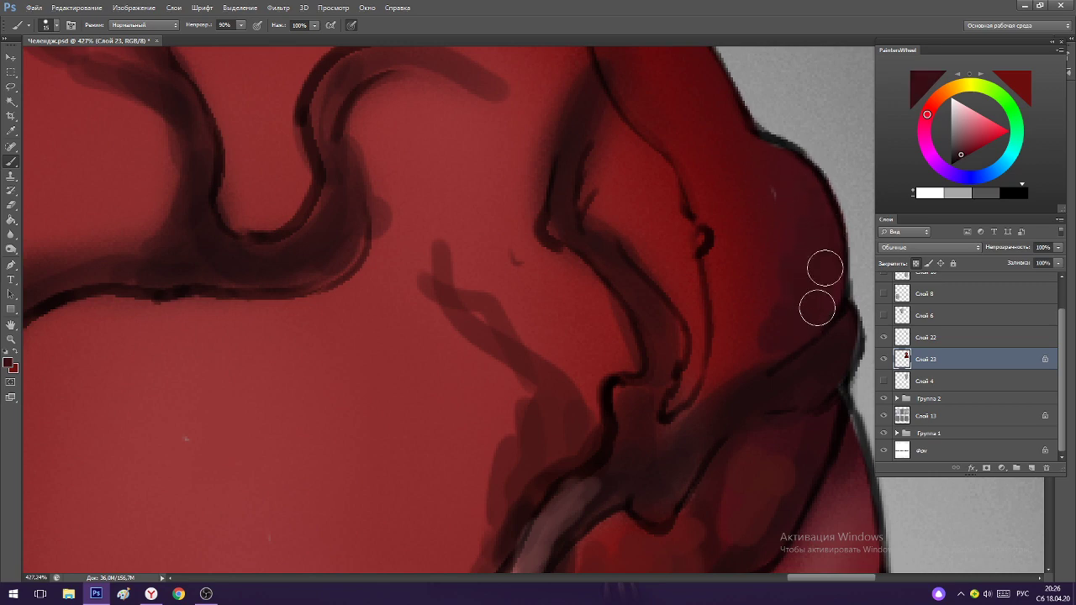
Turn the thin line on the right-hand side of the head into a dark tendril running up to the crown.
scroll(809, 269, "down", 3)
mouse_move(744, 265)
left_mouse_down()
mouse_move(735, 295)
mouse_move(741, 270)
mouse_move(722, 213)
left_mouse_up()
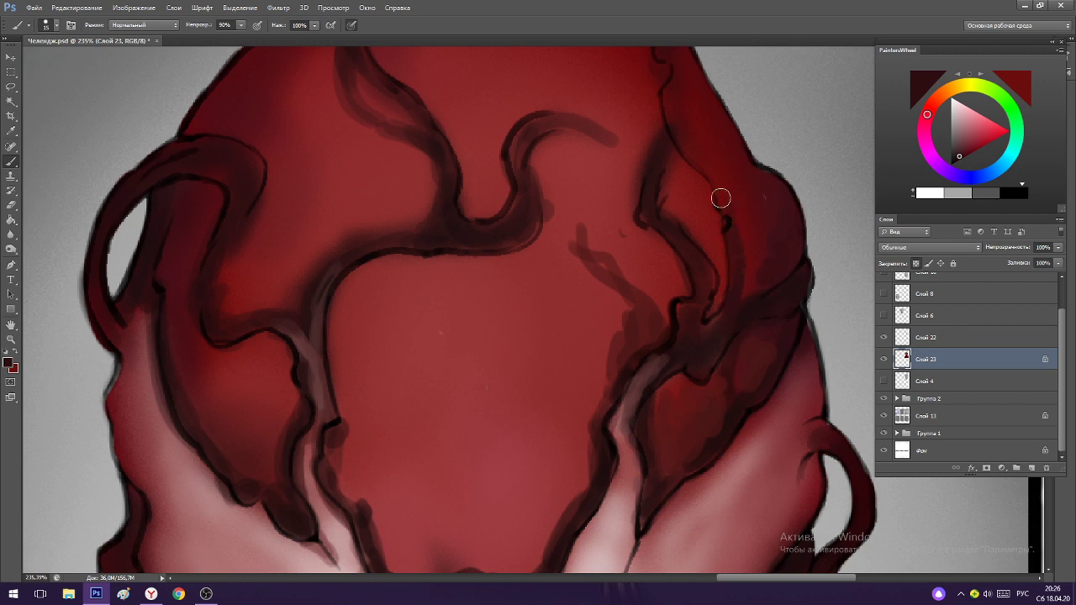
scroll(763, 260, "down", 2)
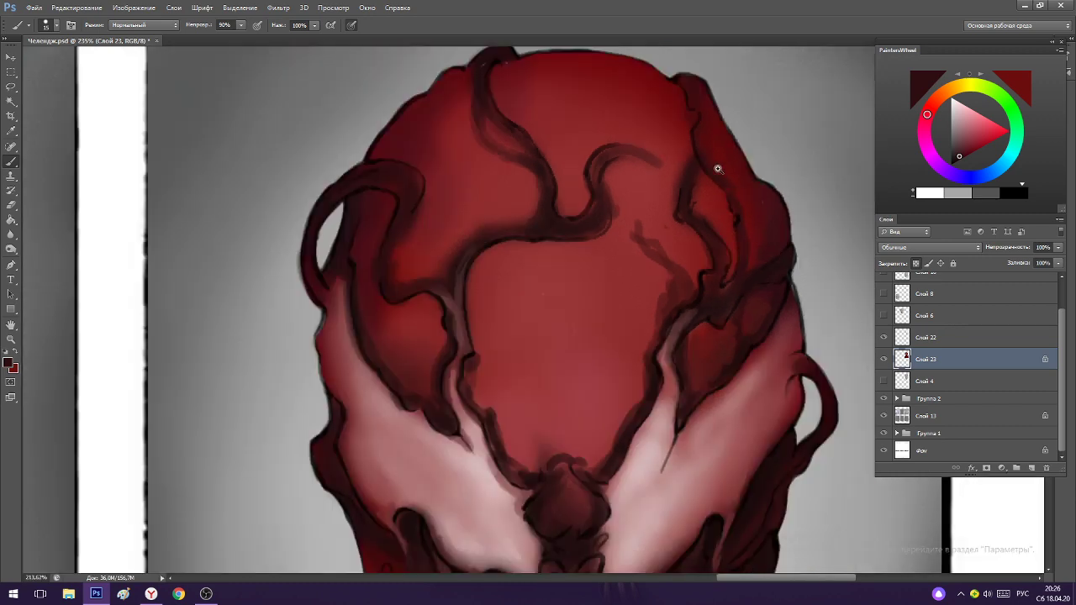
scroll(716, 167, "up", 2)
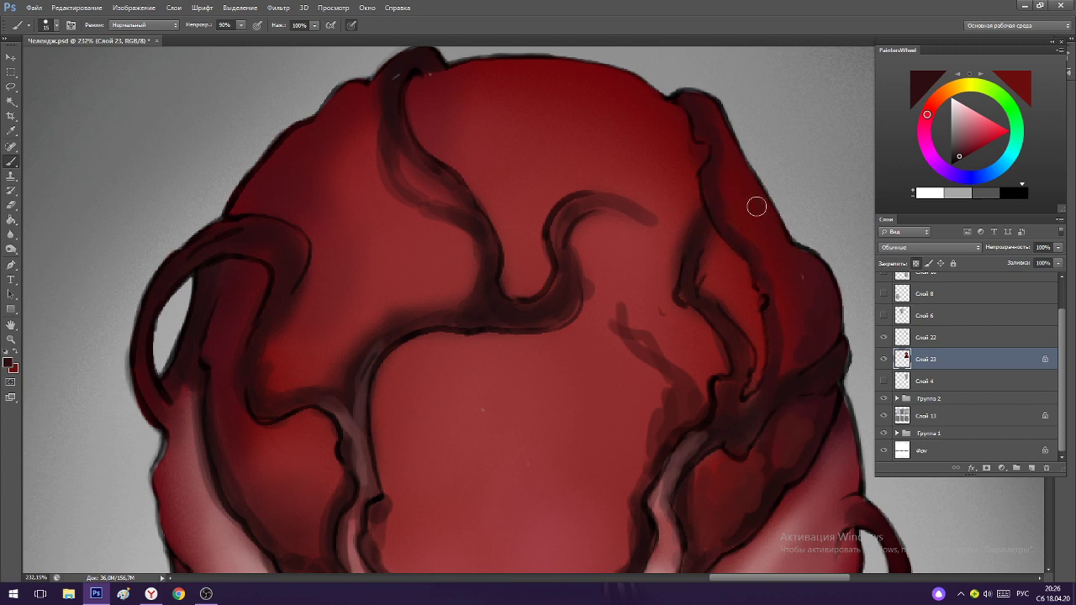
scroll(754, 206, "down", 3)
scroll(743, 127, "up", 3)
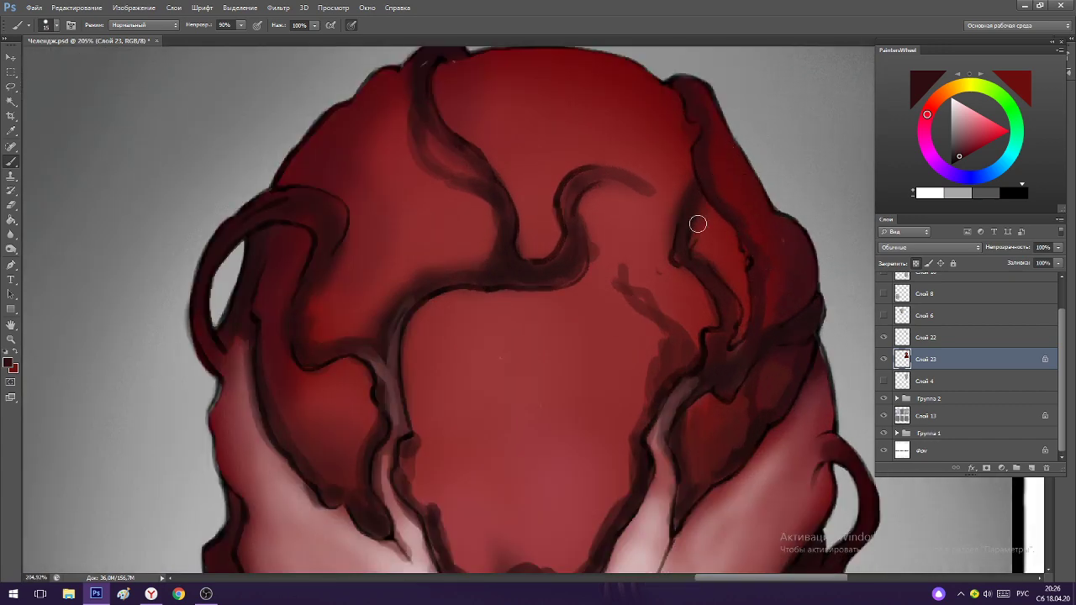
Add branching dark red strokes on the forehead beside the right-hand tendril, using sampled reds.
left_click(670, 319, "alt")
mouse_move(672, 314)
left_mouse_down()
mouse_move(653, 264)
mouse_move(669, 260)
left_mouse_up()
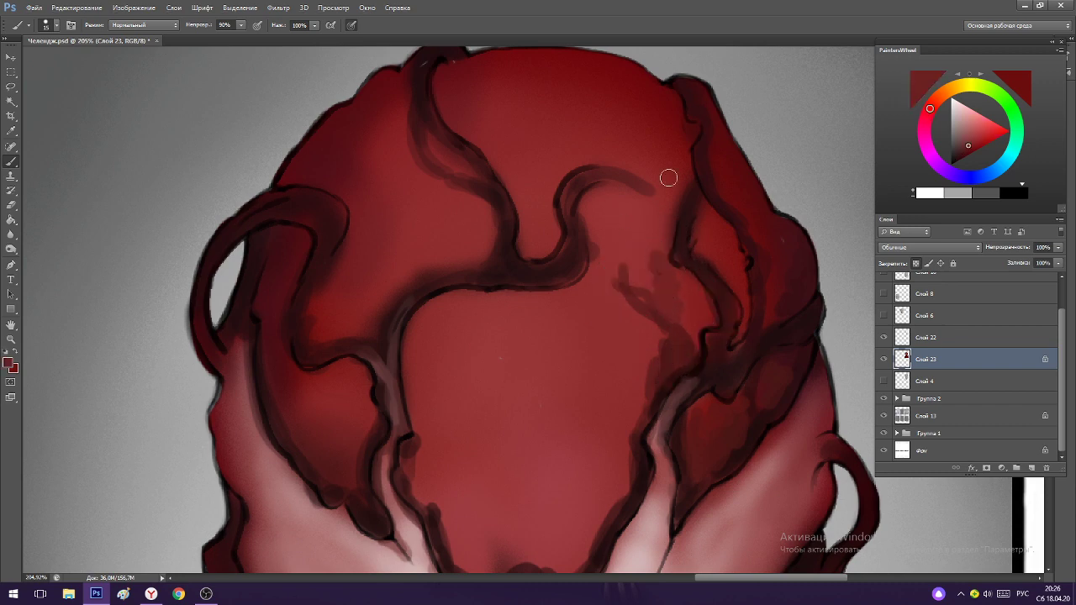
left_click(695, 345, "alt")
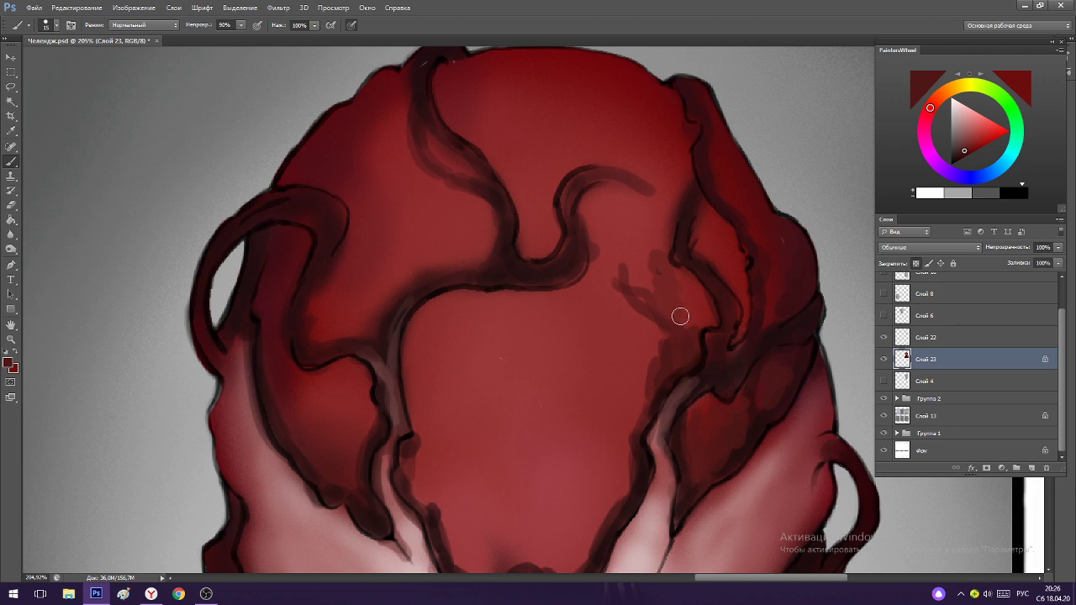
scroll(689, 270, "down", 3)
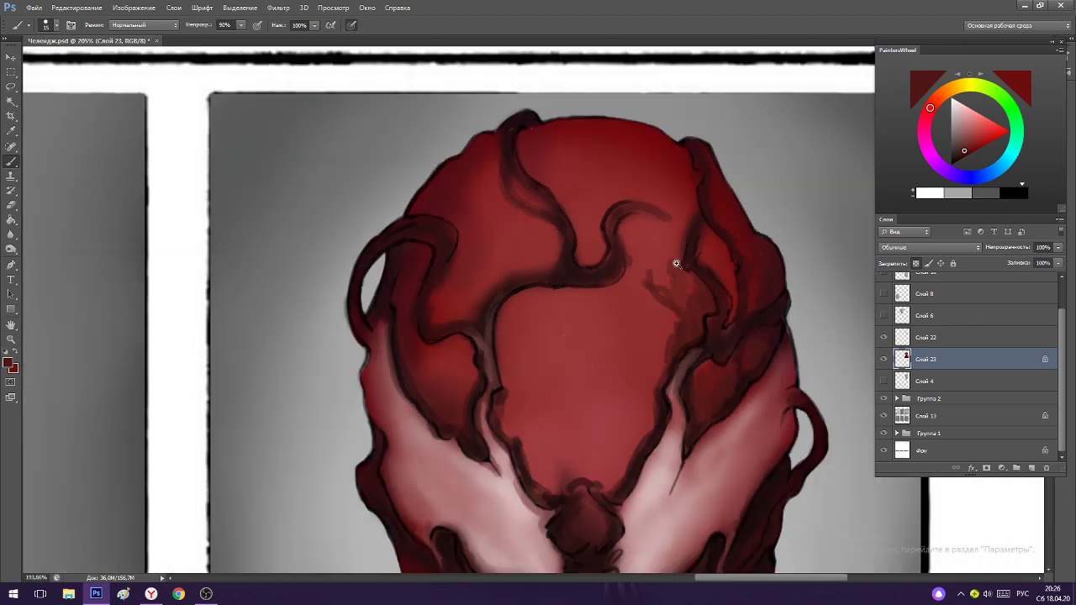
Fill the right-hand forehead tendril and its junction at the temple with near-black sampled from the junction.
scroll(703, 306, "up", 4)
left_click(732, 300, "alt")
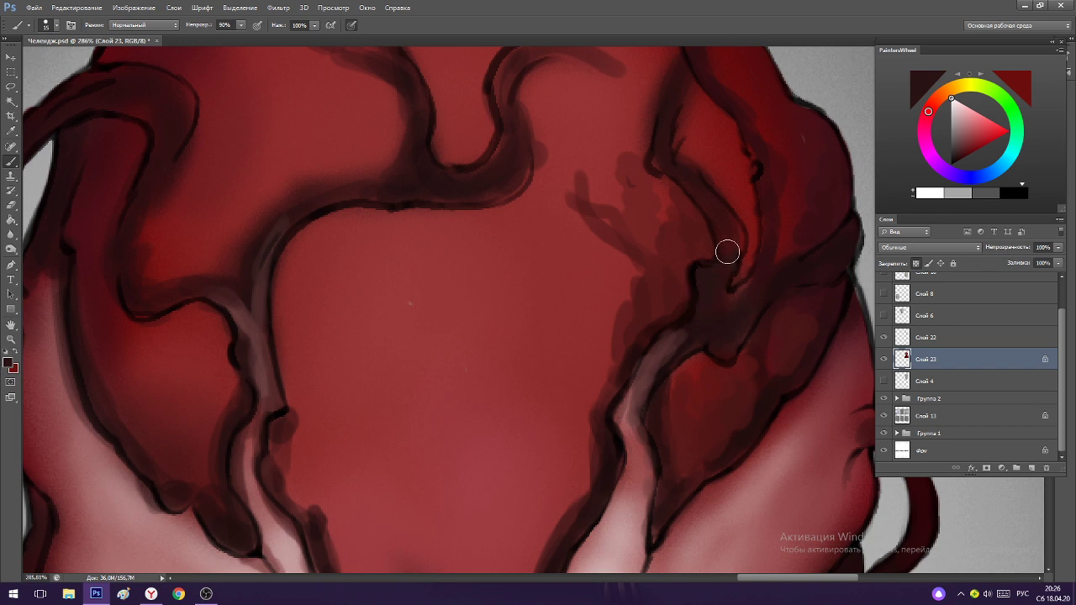
left_click_drag(732, 255, 732, 242)
left_click(722, 330, "alt")
left_click(700, 329, "alt")
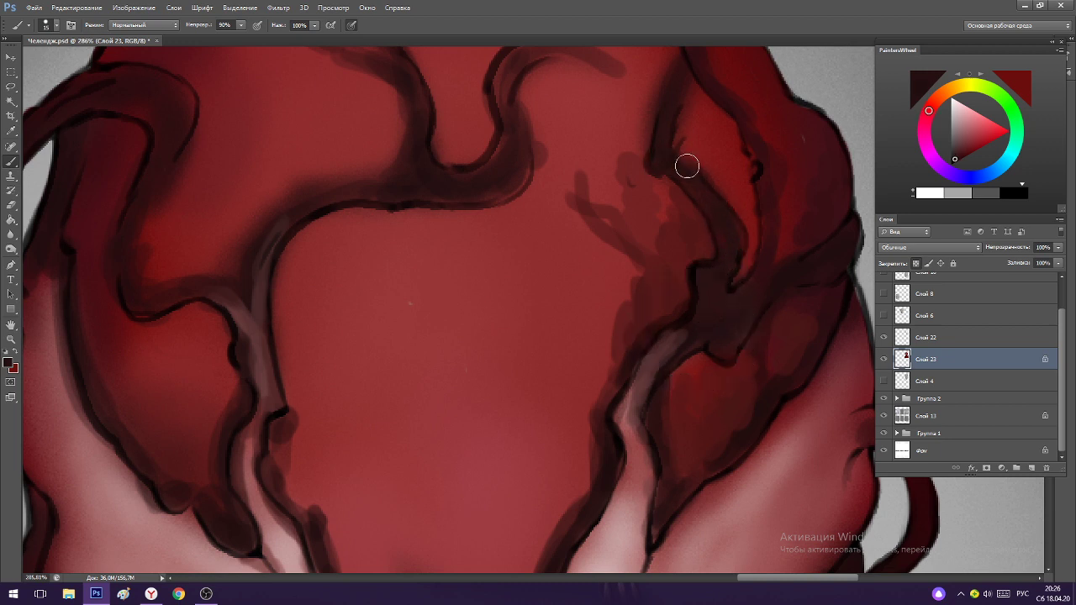
mouse_move(748, 285)
left_mouse_down()
mouse_move(769, 239)
mouse_move(768, 184)
mouse_move(772, 249)
mouse_move(770, 191)
mouse_move(810, 253)
mouse_move(796, 280)
left_mouse_up()
left_click_drag(816, 185, 663, 180)
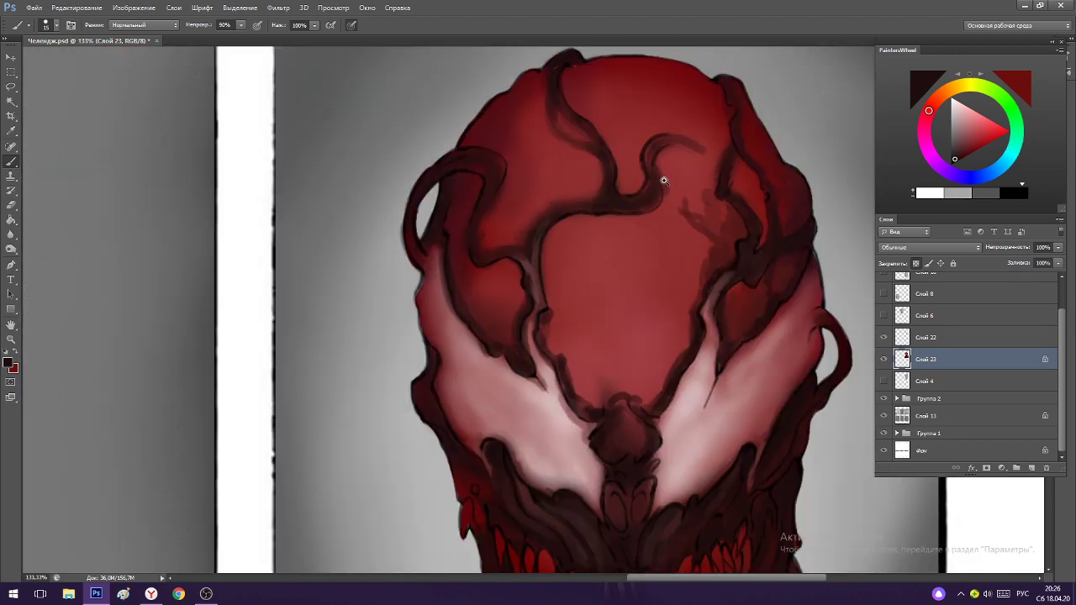
Paint over the outlines of the looping tendril on the left-hand side of the head with sampled dark maroons.
left_click_drag(415, 207, 456, 211)
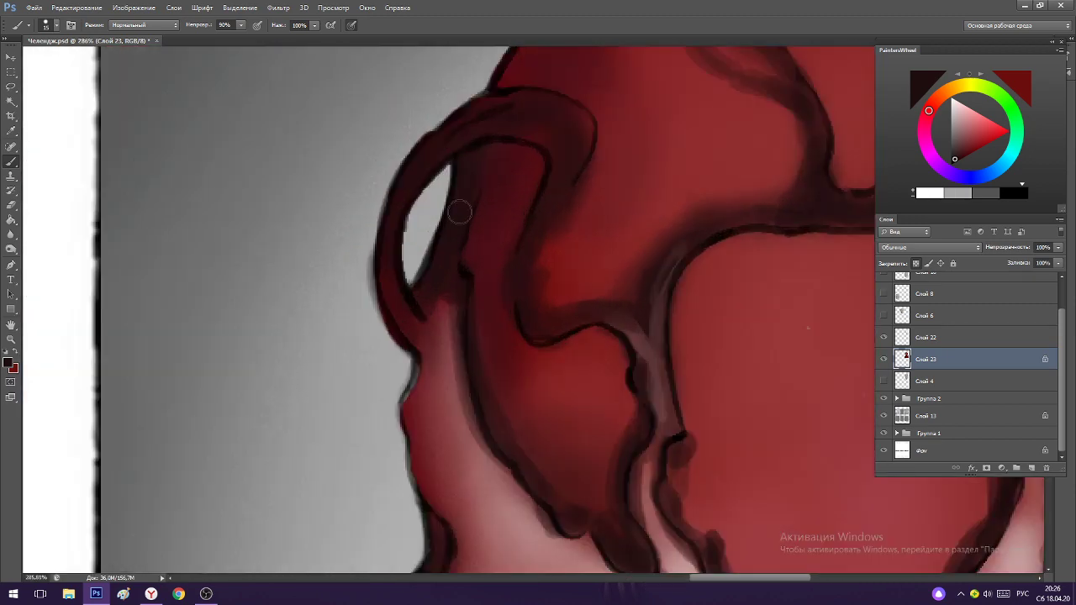
mouse_move(375, 265)
left_mouse_down()
mouse_move(401, 343)
mouse_move(374, 248)
mouse_move(405, 391)
mouse_move(386, 280)
mouse_move(403, 385)
mouse_move(434, 307)
left_mouse_up()
left_click(442, 315, "alt")
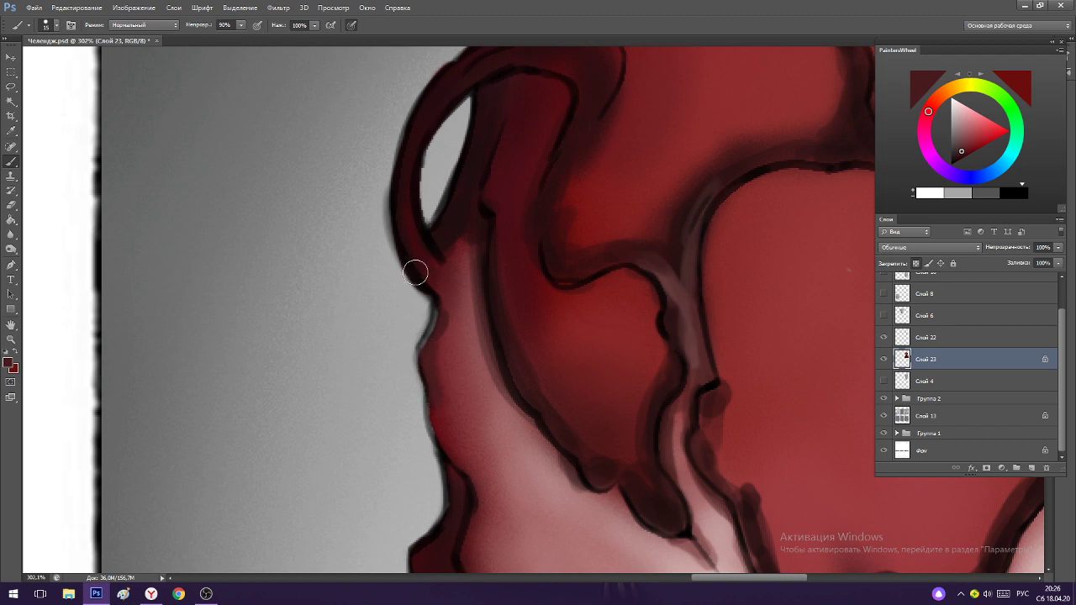
left_click_drag(418, 252, 410, 157)
left_click(437, 106, "alt")
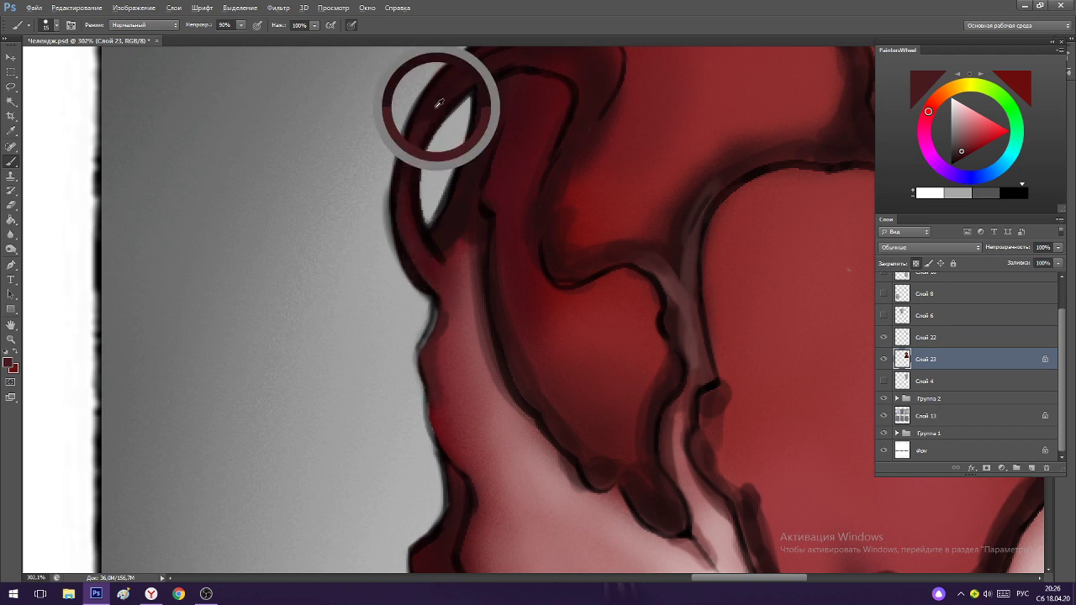
left_click_drag(439, 224, 409, 202)
left_click_drag(449, 115, 503, 142)
left_click(494, 200, "alt")
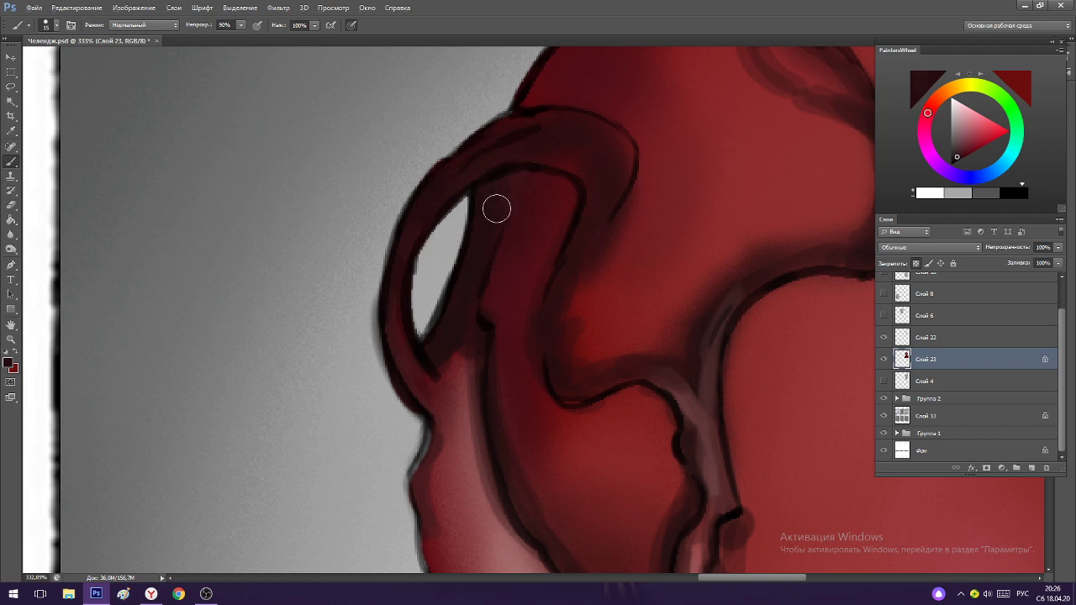
Darken the upper left-hand edge of the head above the loop and add a short dark vein there.
scroll(504, 252, "down", 2, "alt")
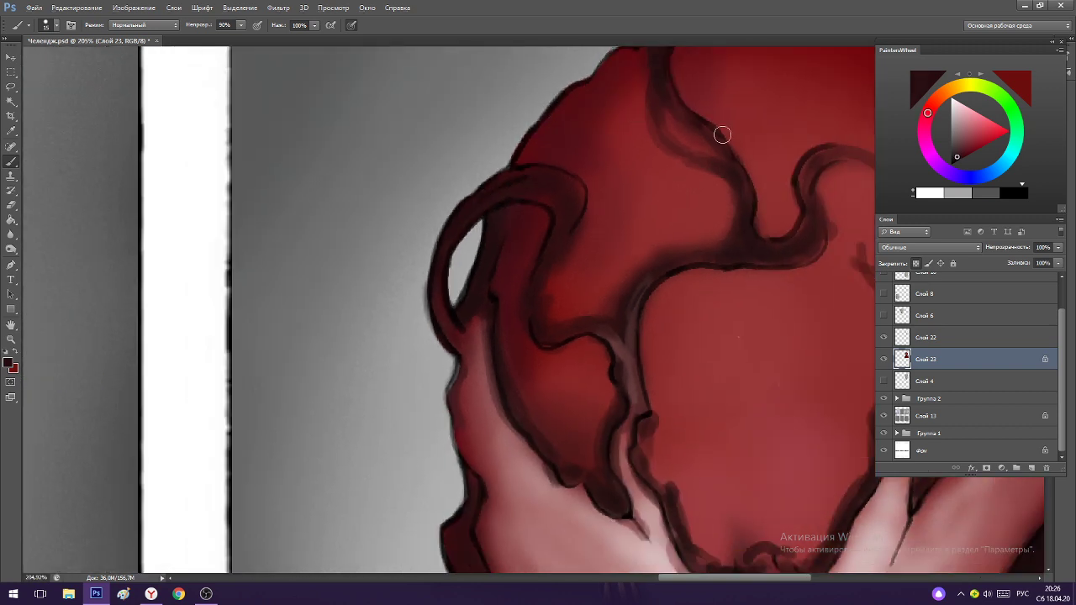
left_click(763, 252, "alt")
left_click_drag(586, 184, 578, 252)
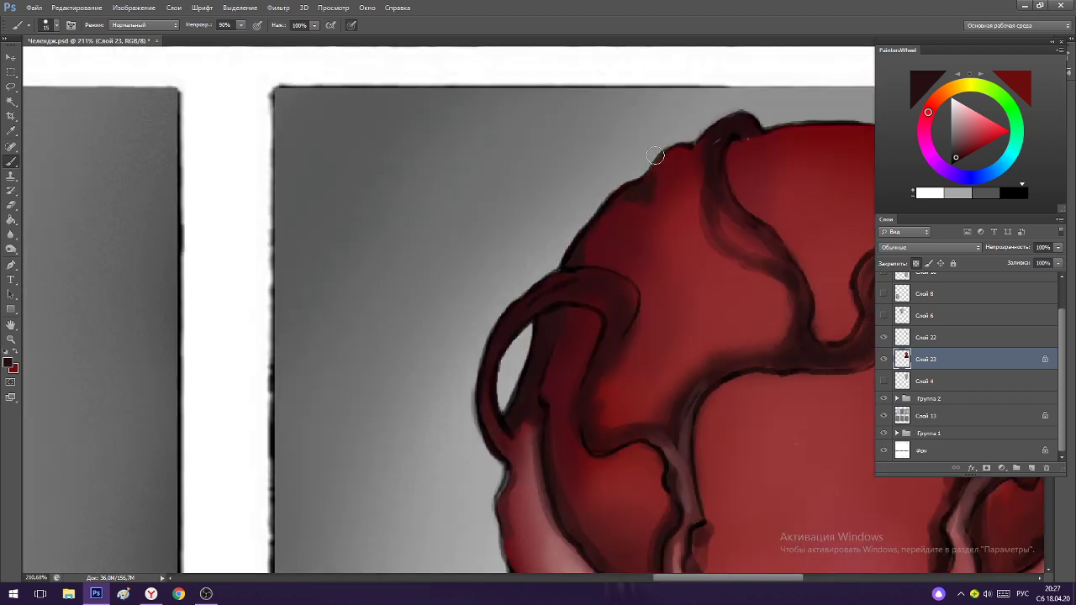
mouse_move(690, 153)
left_mouse_down()
mouse_move(700, 177)
mouse_move(655, 203)
mouse_move(667, 227)
mouse_move(651, 199)
left_mouse_up()
scroll(686, 206, "down", 8)
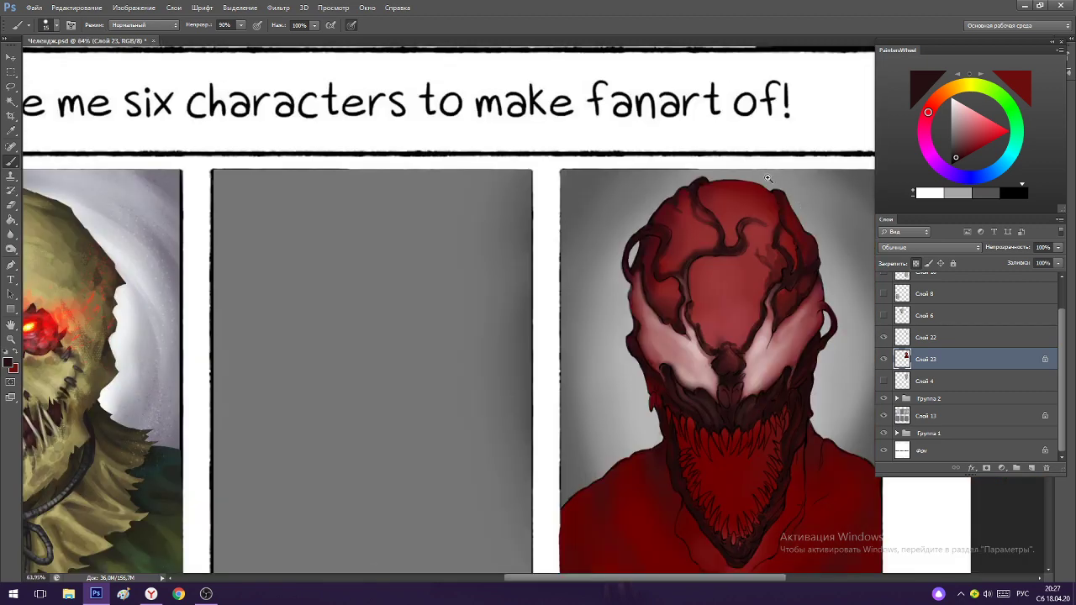
scroll(791, 230, "up", 7)
scroll(804, 240, "down", 6)
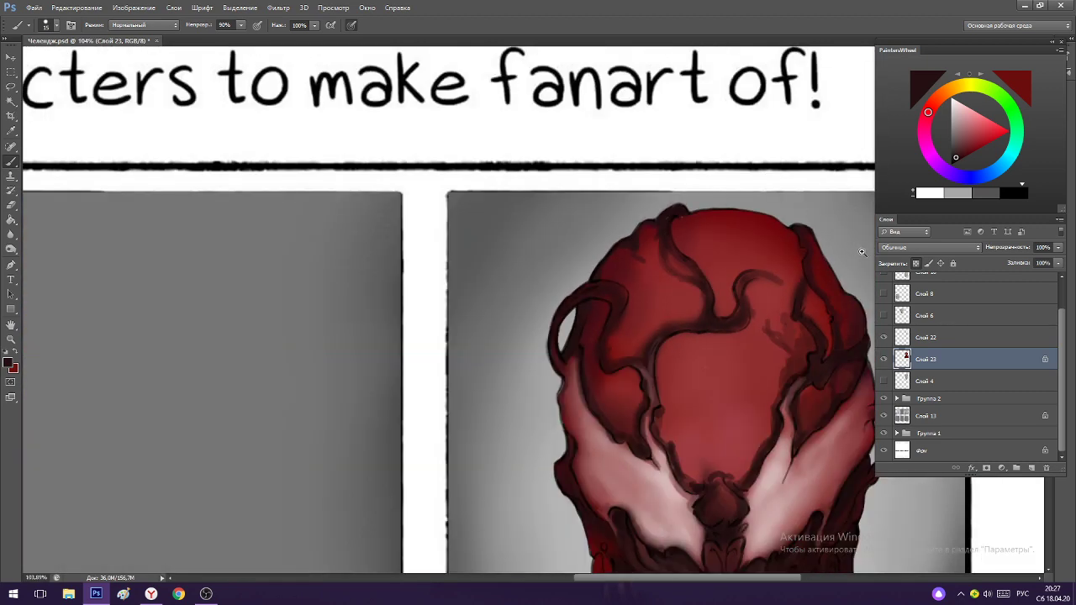
scroll(748, 233, "up", 7)
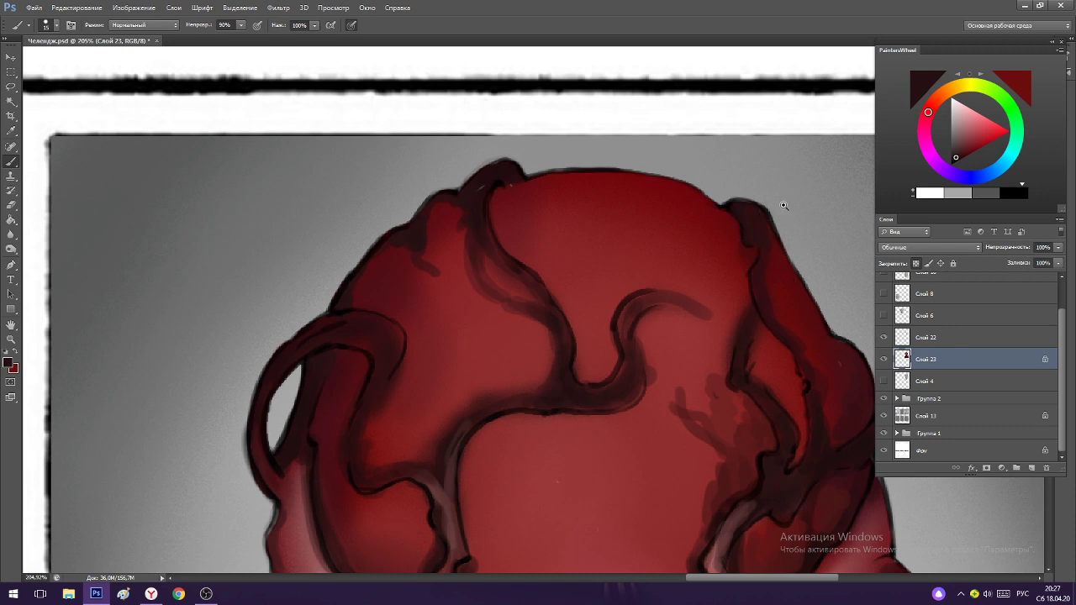
scroll(784, 205, "down", 6)
scroll(760, 223, "up", 8)
scroll(723, 185, "down", 2)
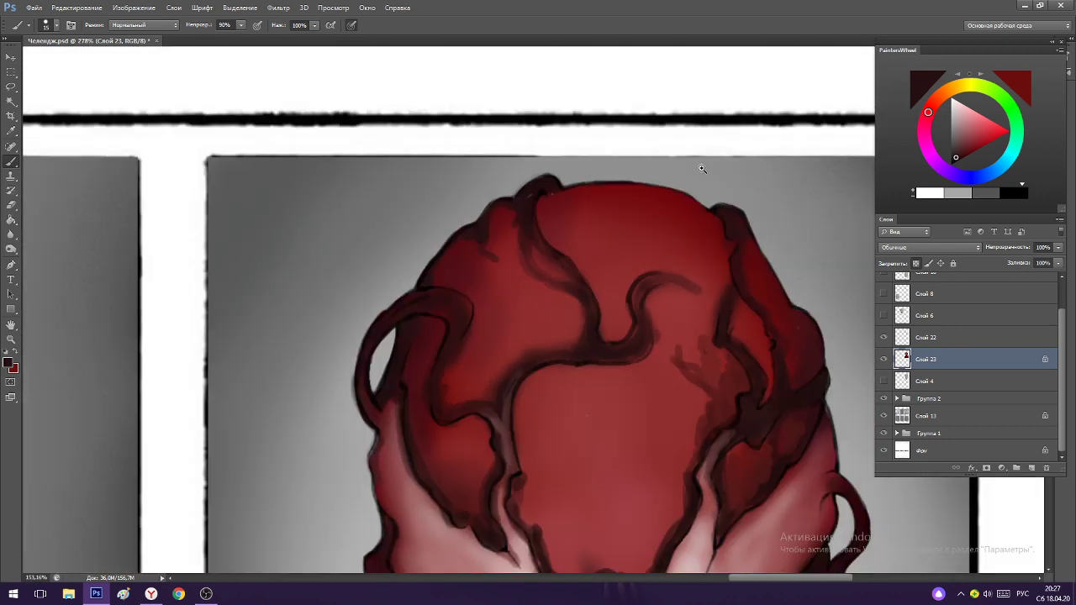
Blend the folds on the right-hand temple with dark maroon and brighter red strokes sampled from the surrounding paint.
scroll(702, 168, "up", 1)
left_click(744, 350, "alt")
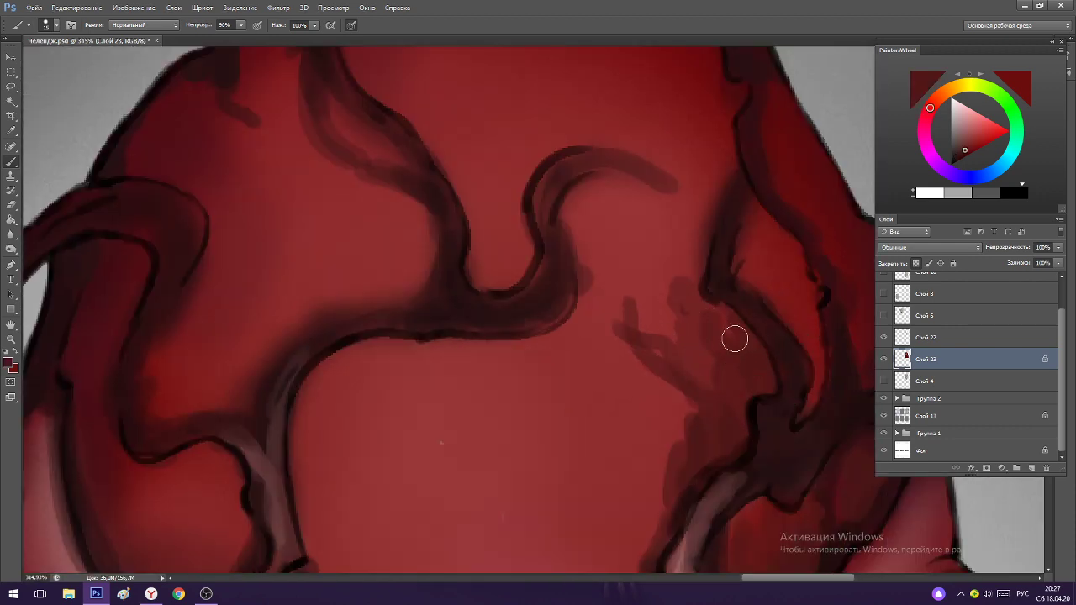
scroll(706, 303, "down", 3)
left_click(786, 298, "alt")
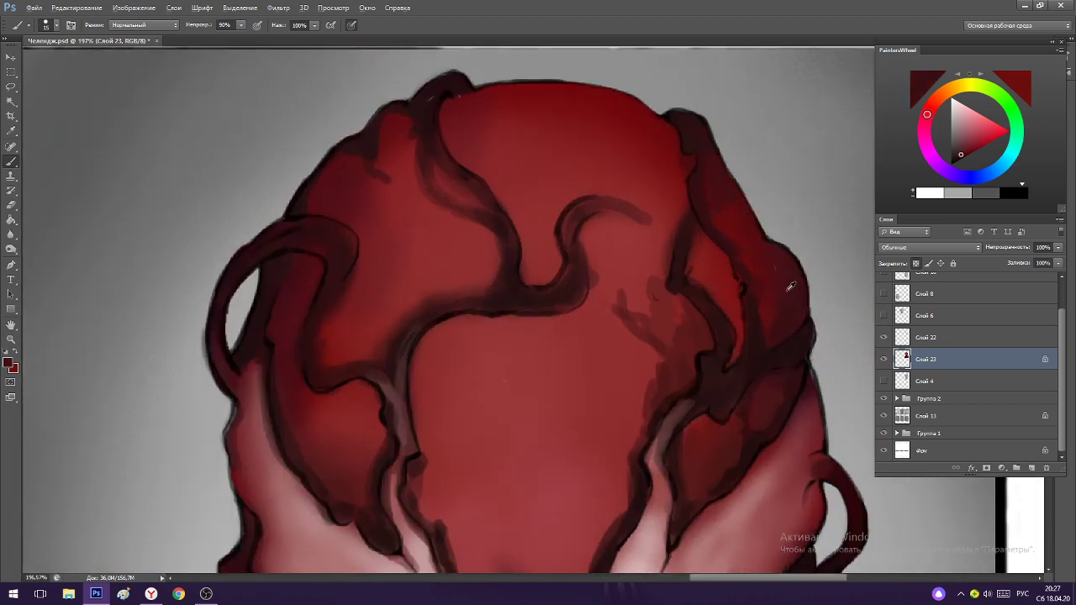
left_click(788, 290, "alt")
left_click(966, 153)
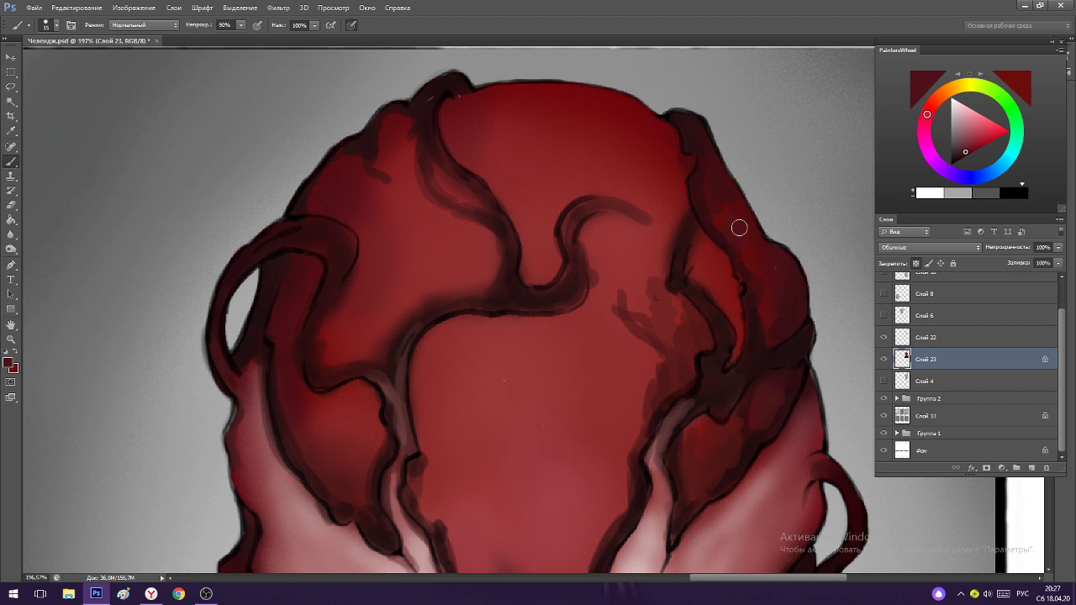
left_click(753, 252, "alt")
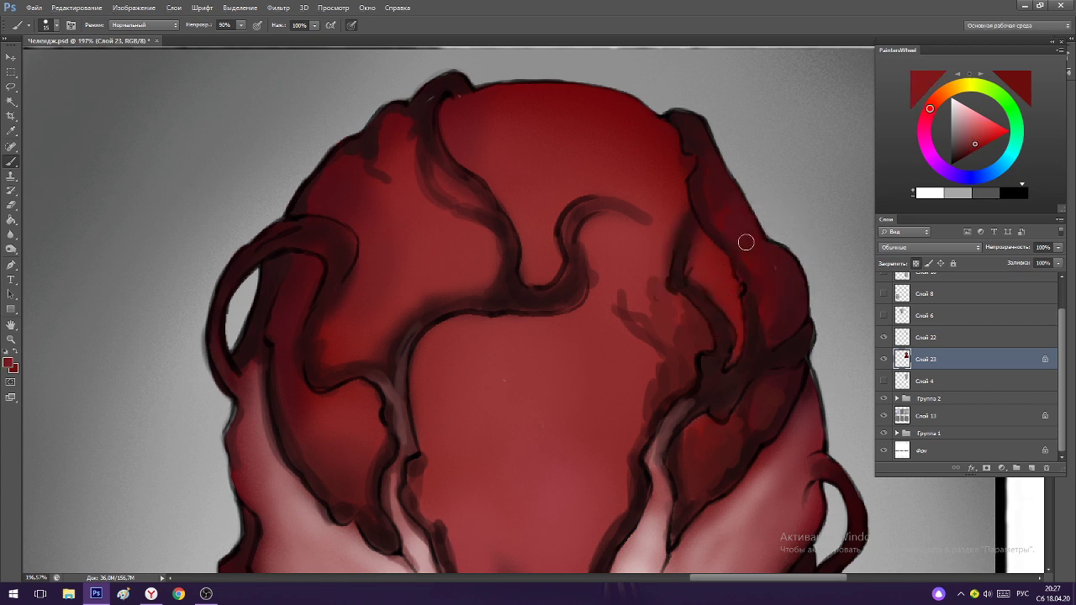
mouse_move(737, 232)
left_mouse_down()
mouse_move(714, 201)
mouse_move(740, 223)
mouse_move(763, 275)
mouse_move(714, 254)
left_mouse_up()
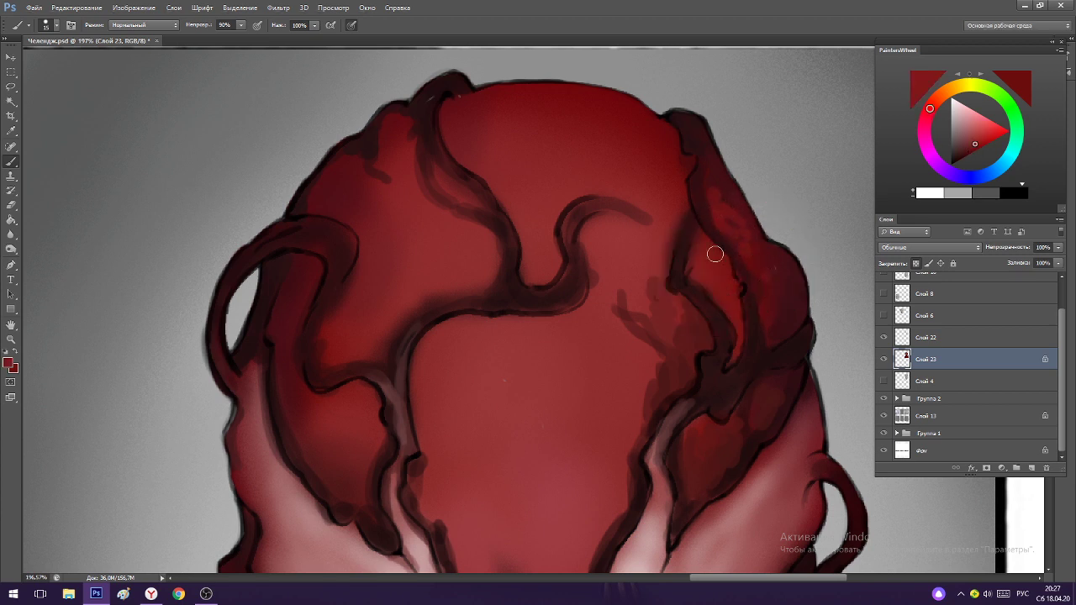
left_click(740, 205, "alt")
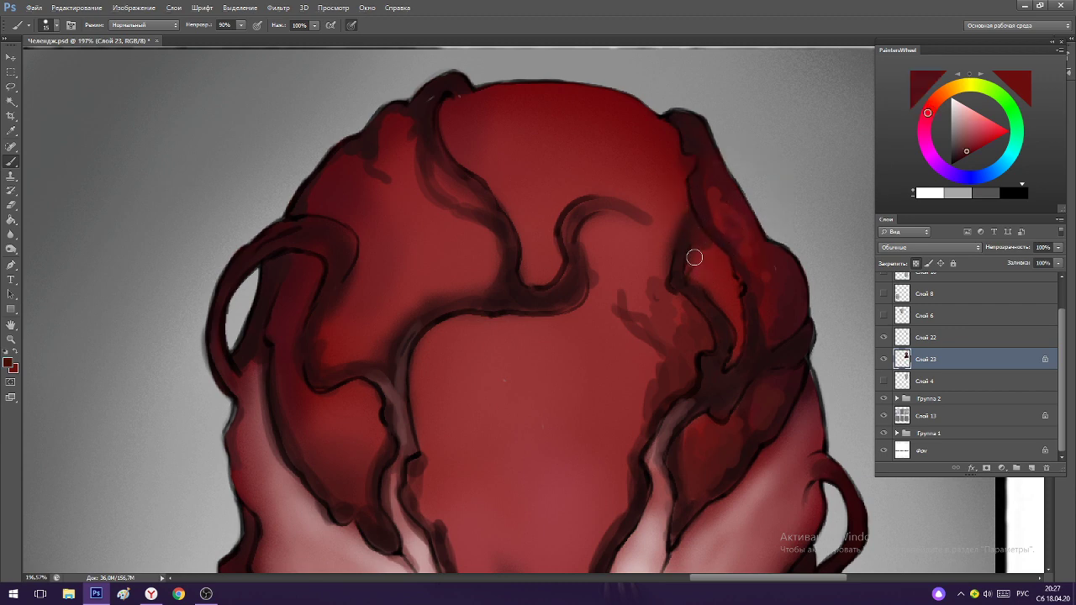
Lighten both edges of the nose bridge above the oval folds with a sampled muted brownish red.
scroll(739, 332, "down", 5)
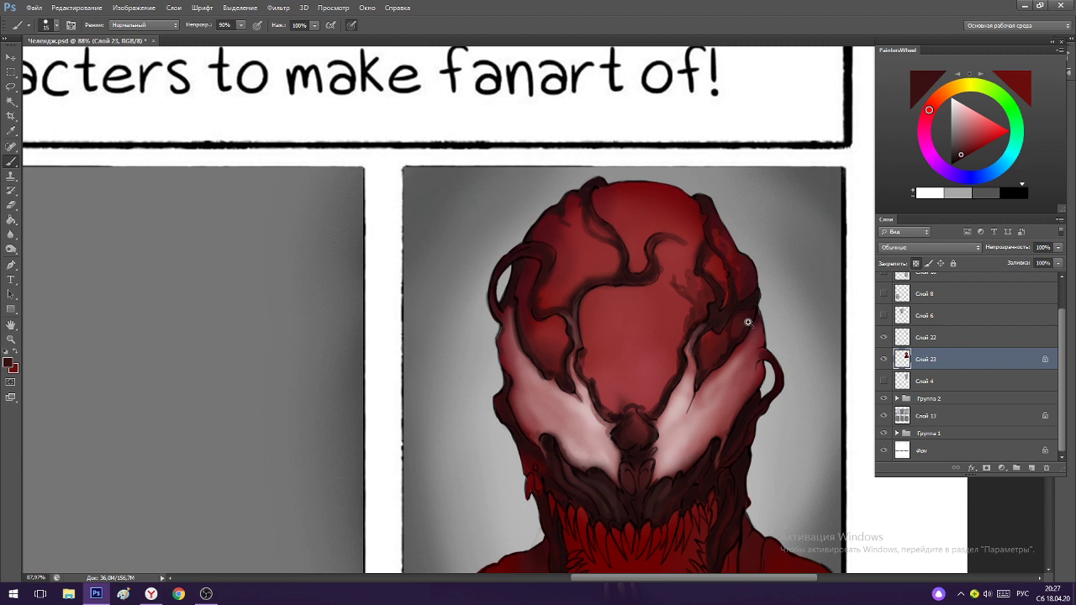
scroll(747, 322, "down", 2)
scroll(747, 322, "up", 4)
scroll(683, 368, "down", 3)
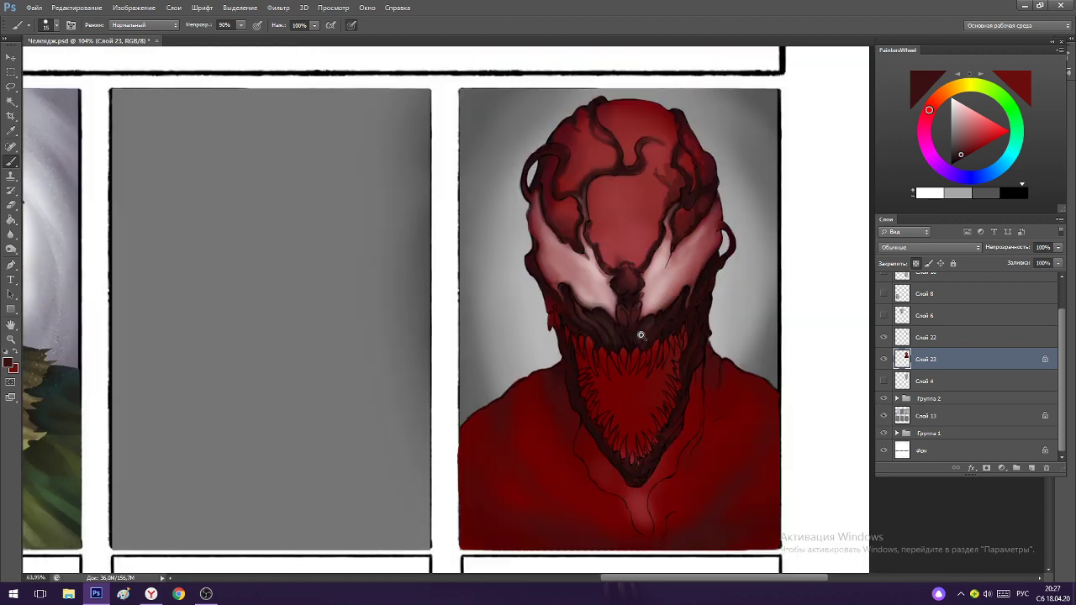
scroll(660, 450, "up", 3)
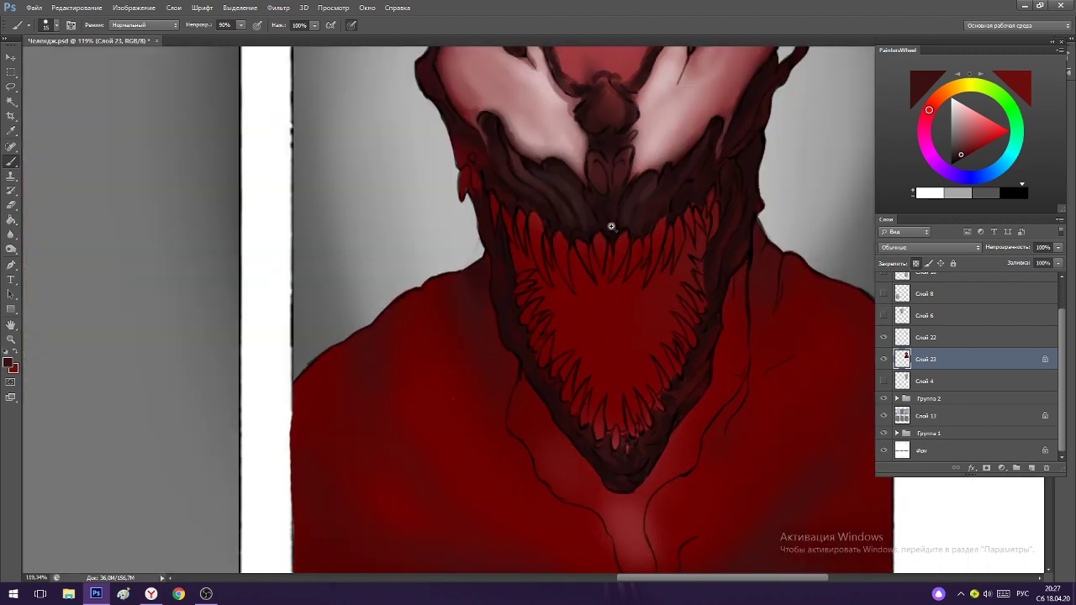
scroll(566, 119, "up", 3)
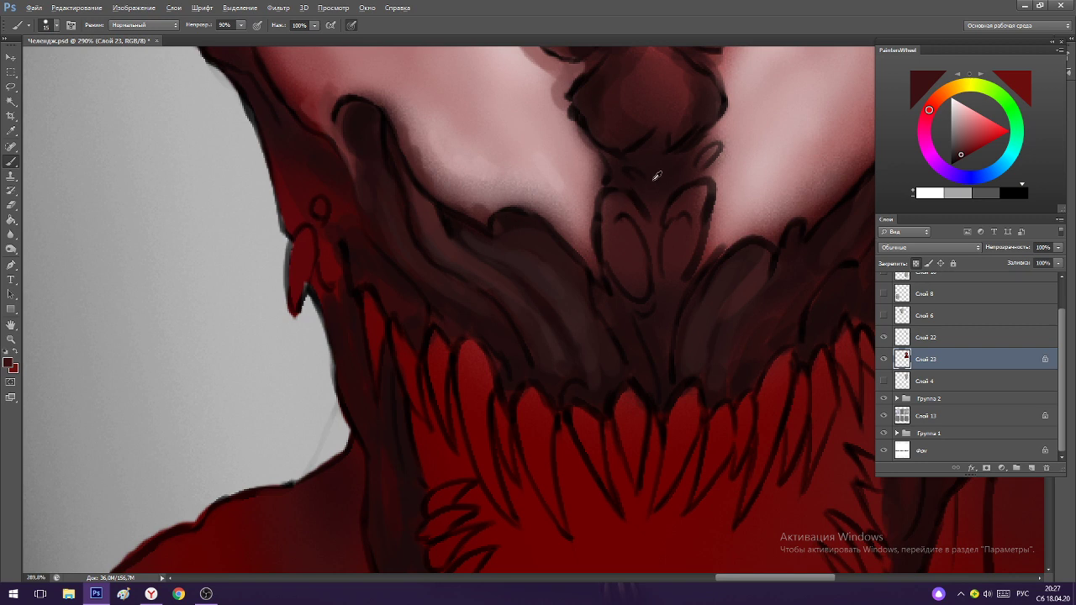
left_click(600, 168, "alt")
left_click_drag(604, 163, 627, 173)
left_click_drag(692, 159, 687, 185)
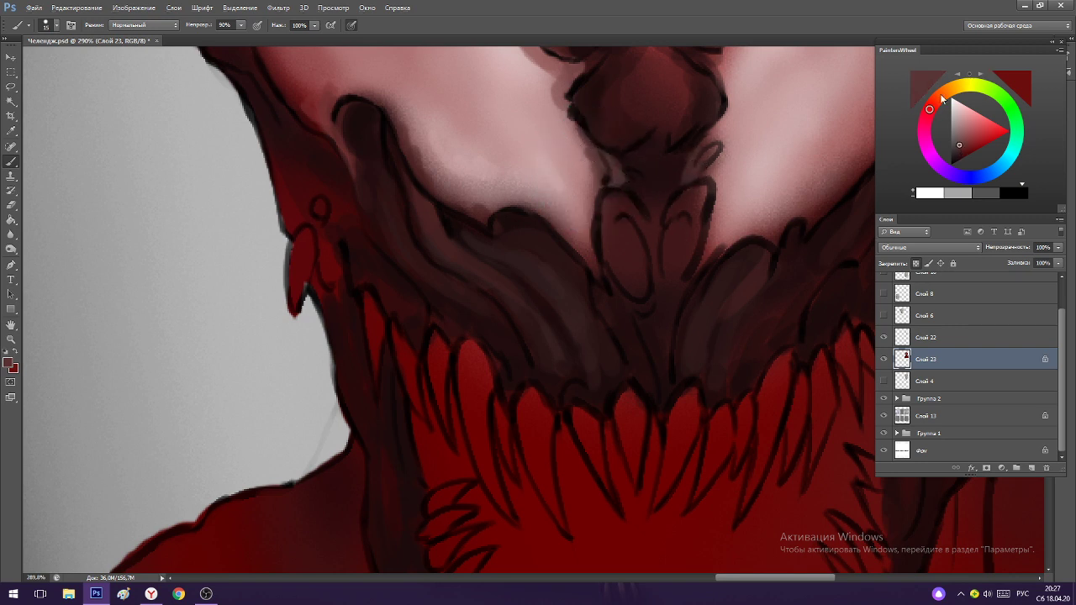
Add a new layer above Слой 22 for the teeth, choose a neutral mid-grey and reduce the brush size.
left_click_drag(766, 248, 639, 252)
left_click_drag(803, 242, 814, 286)
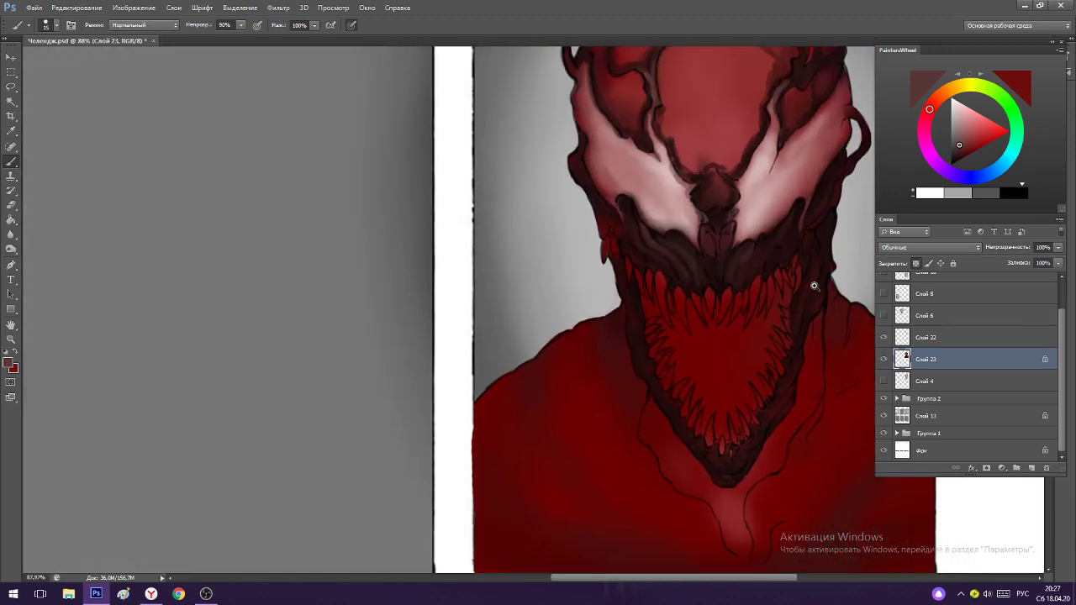
scroll(814, 286, "up", 2)
left_click(933, 337)
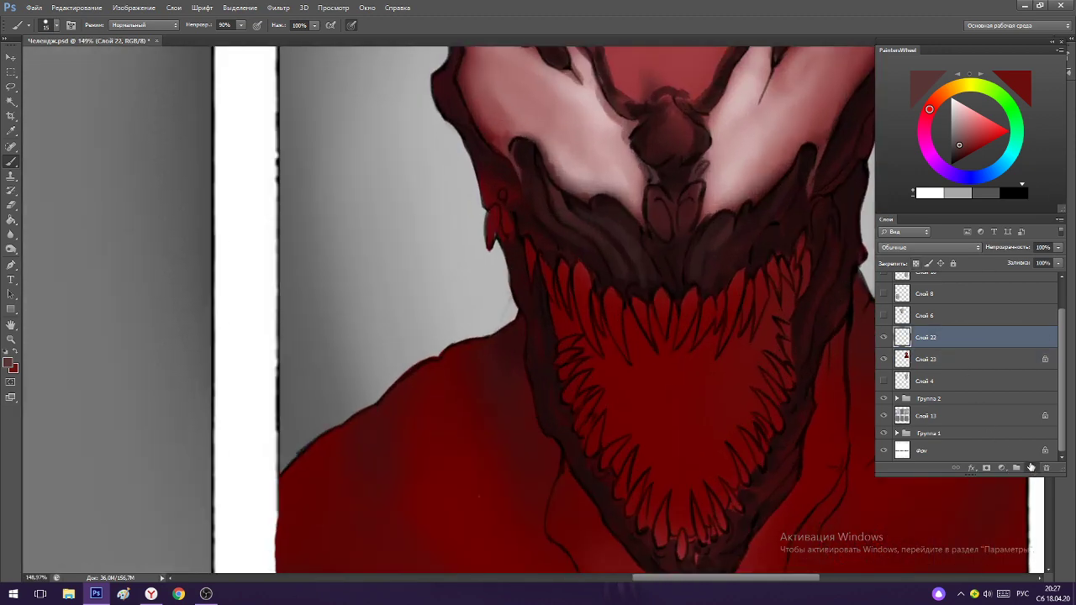
left_click(1032, 467)
left_click_drag(710, 268, 749, 259)
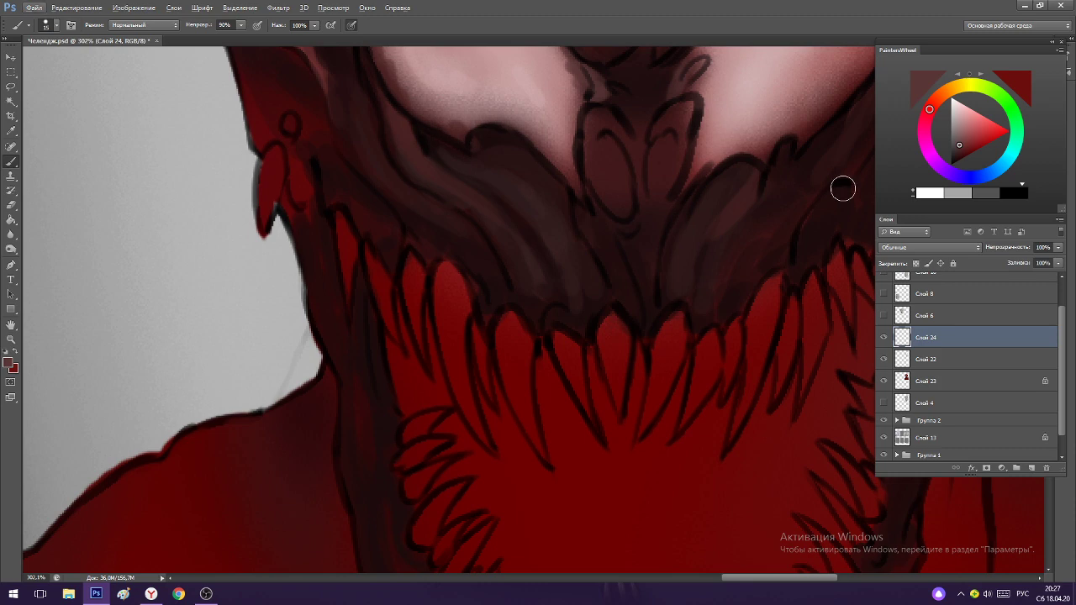
left_click_drag(961, 130, 881, 132)
left_click_drag(719, 255, 669, 245)
left_click_drag(680, 304, 724, 257)
key("bracketleft")
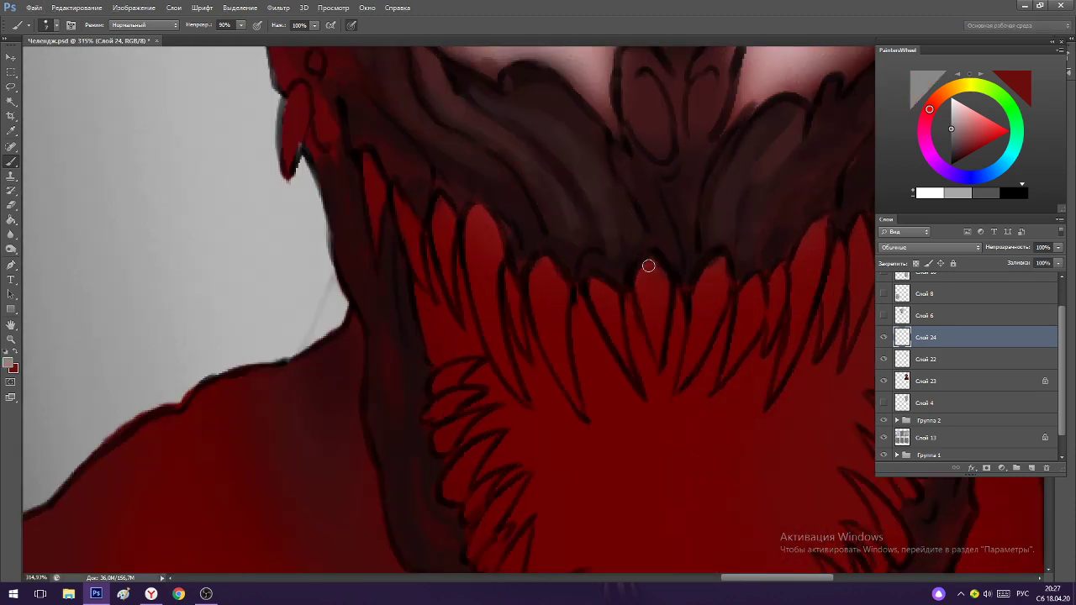
Fill the central upper tooth with mid-grey, using a 6 px brush at 100% opacity.
left_click_drag(648, 261, 633, 280)
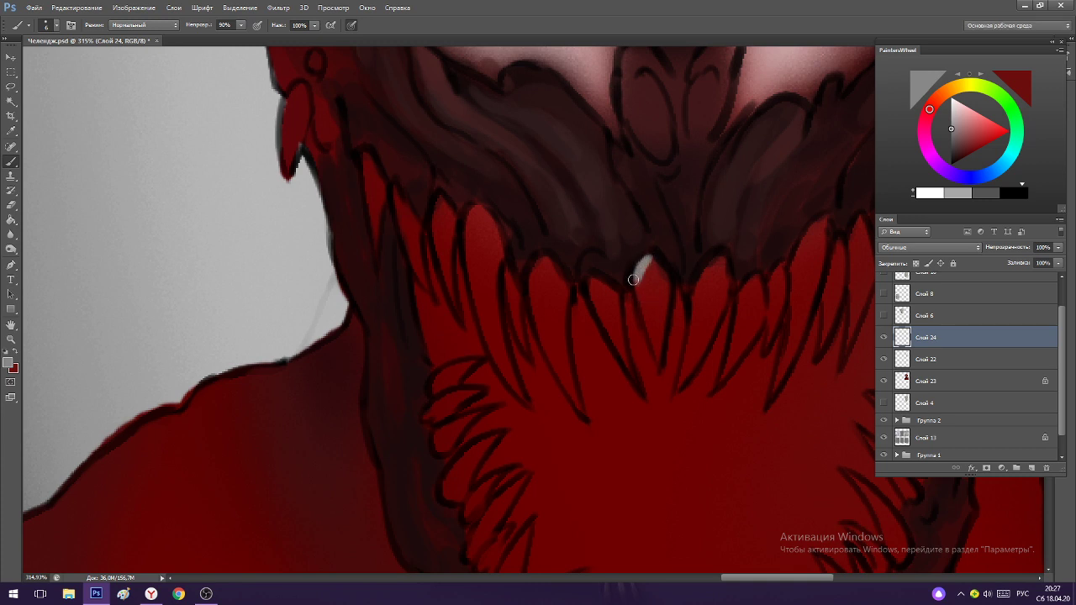
right_click(649, 273)
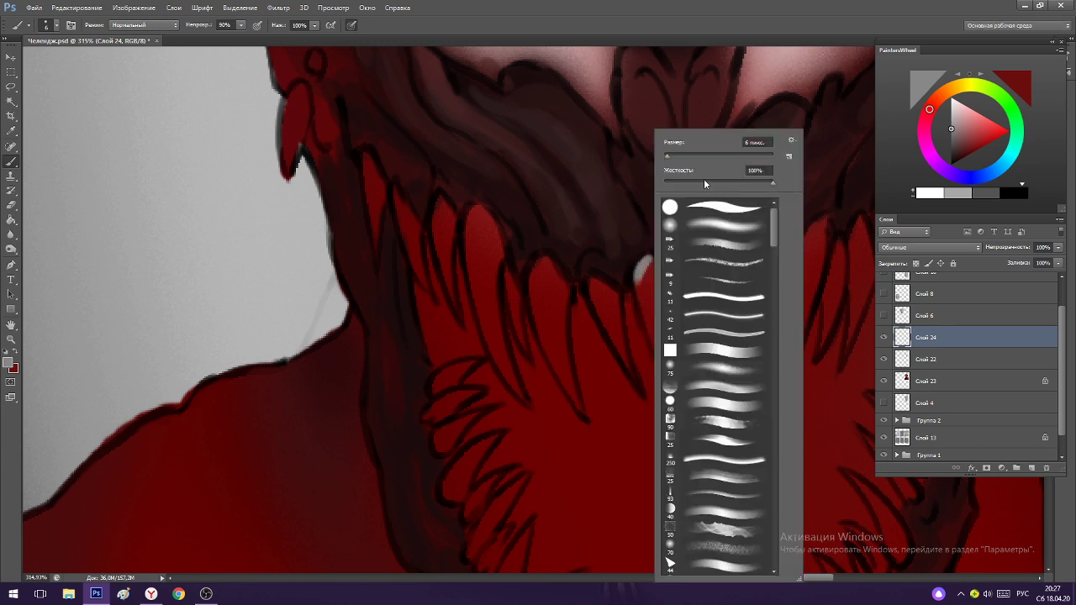
left_click(644, 269)
mouse_move(644, 269)
left_mouse_down()
mouse_move(658, 360)
mouse_move(648, 263)
mouse_move(664, 283)
mouse_move(656, 271)
mouse_move(656, 319)
mouse_move(650, 271)
mouse_move(656, 307)
mouse_move(668, 234)
mouse_move(645, 296)
mouse_move(658, 283)
mouse_move(659, 309)
mouse_move(662, 279)
mouse_move(657, 349)
left_mouse_up()
key("0")
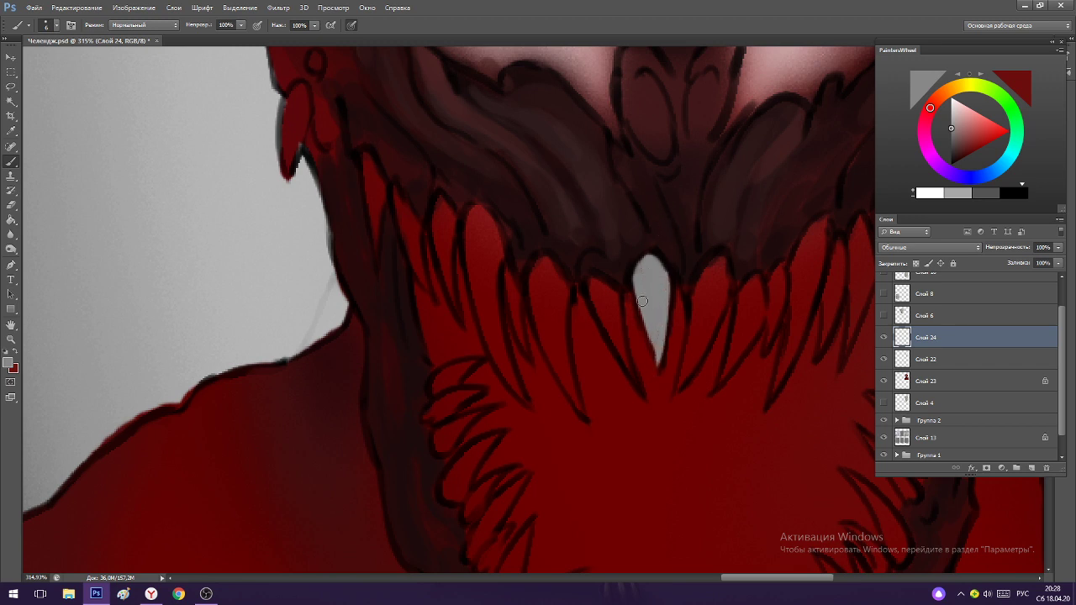
left_click_drag(642, 301, 657, 360)
Fill the short tooth and the long fang immediately left of the central upper tooth with grey.
mouse_move(589, 290)
left_mouse_down()
mouse_move(616, 348)
mouse_move(595, 286)
mouse_move(610, 292)
mouse_move(622, 353)
mouse_move(619, 322)
mouse_move(563, 322)
left_mouse_up()
left_click_drag(588, 262, 613, 283)
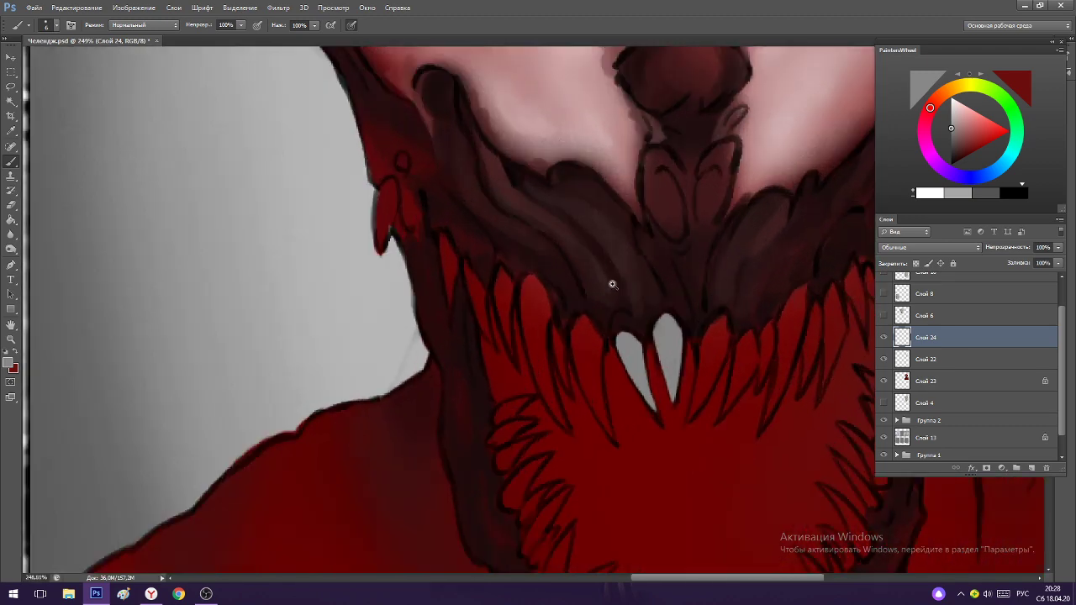
mouse_move(589, 326)
left_mouse_down()
mouse_move(587, 384)
mouse_move(585, 339)
mouse_move(594, 357)
mouse_move(596, 331)
mouse_move(598, 379)
mouse_move(582, 366)
mouse_move(598, 407)
mouse_move(575, 348)
mouse_move(601, 419)
mouse_move(585, 329)
mouse_move(599, 406)
mouse_move(596, 341)
mouse_move(604, 422)
mouse_move(586, 359)
mouse_move(611, 434)
left_mouse_up()
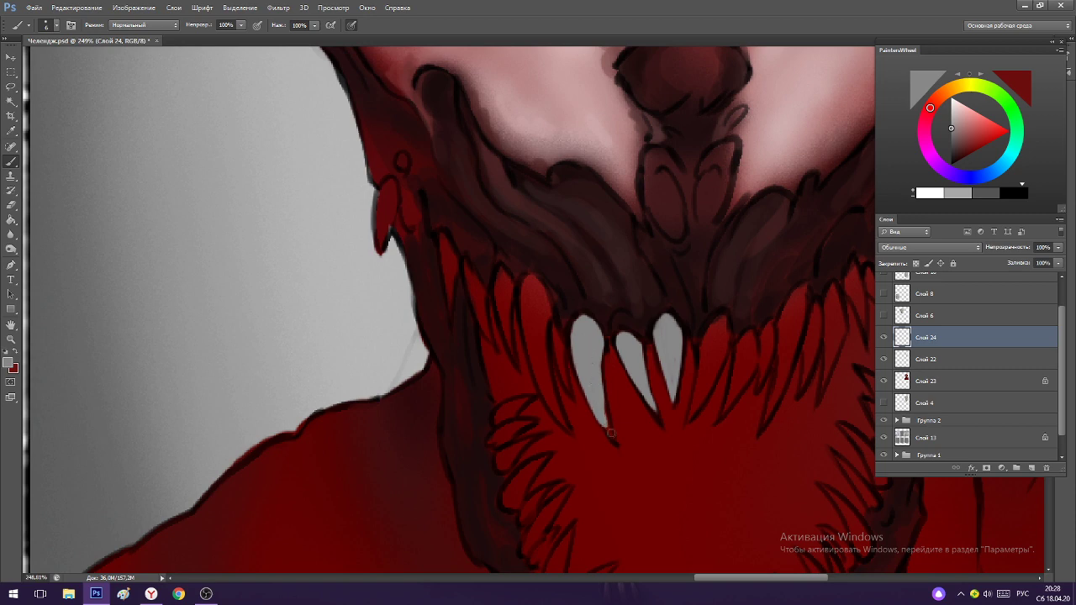
left_click_drag(595, 366, 615, 446)
key("ctrl+z")
left_click_drag(598, 404, 619, 446)
Fill the narrow upper tooth beside the long left-hand fang with grey, undoing stray strokes.
mouse_move(595, 340)
left_mouse_down()
mouse_move(572, 339)
mouse_move(586, 335)
mouse_move(592, 404)
left_mouse_up()
left_click_drag(586, 357, 600, 423)
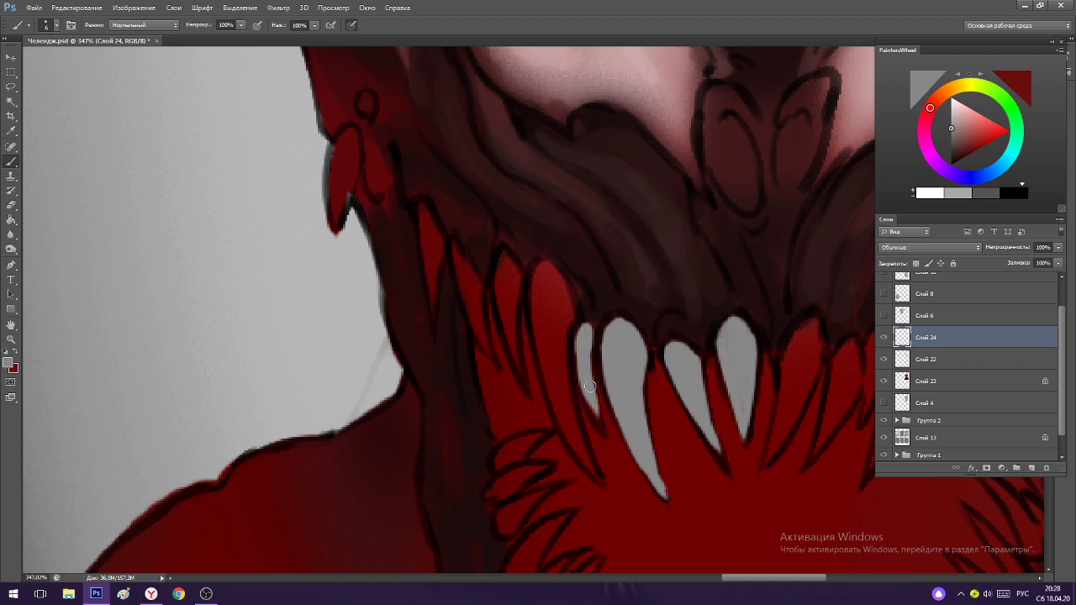
key("ctrl+z")
left_click_drag(587, 336, 605, 431)
left_click_drag(588, 332, 601, 430)
mouse_move(592, 319)
left_mouse_down()
mouse_move(590, 356)
mouse_move(590, 341)
left_mouse_up()
key("ctrl+z")
Fill the four upper teeth to the right of the central tooth with grey, up to and including the large fang.
scroll(585, 316, "down", 10)
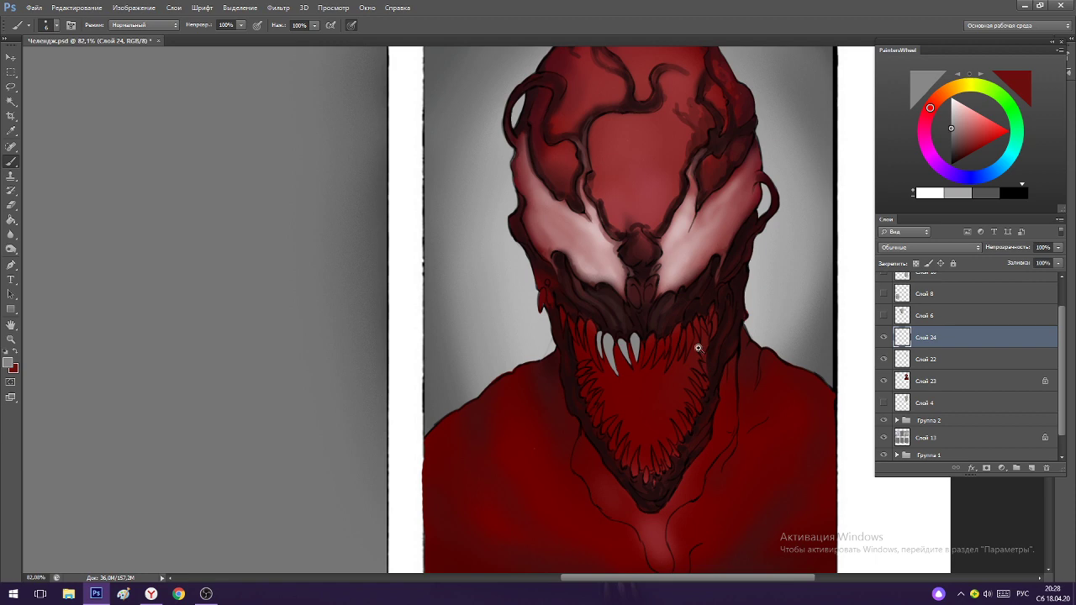
scroll(690, 278, "up", 8)
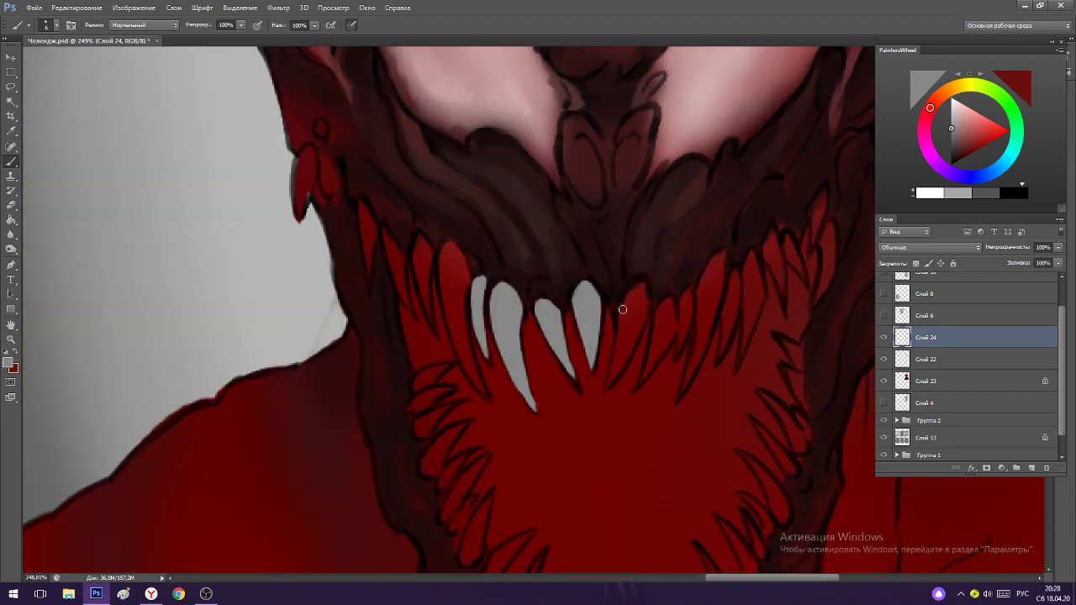
mouse_move(622, 309)
left_mouse_down()
mouse_move(641, 288)
mouse_move(615, 366)
mouse_move(621, 319)
mouse_move(612, 378)
mouse_move(638, 286)
mouse_move(638, 318)
mouse_move(640, 290)
mouse_move(669, 320)
mouse_move(660, 316)
mouse_move(627, 397)
mouse_move(664, 297)
mouse_move(671, 330)
mouse_move(666, 303)
mouse_move(666, 340)
mouse_move(652, 357)
mouse_move(665, 330)
mouse_move(628, 389)
mouse_move(666, 327)
left_mouse_up()
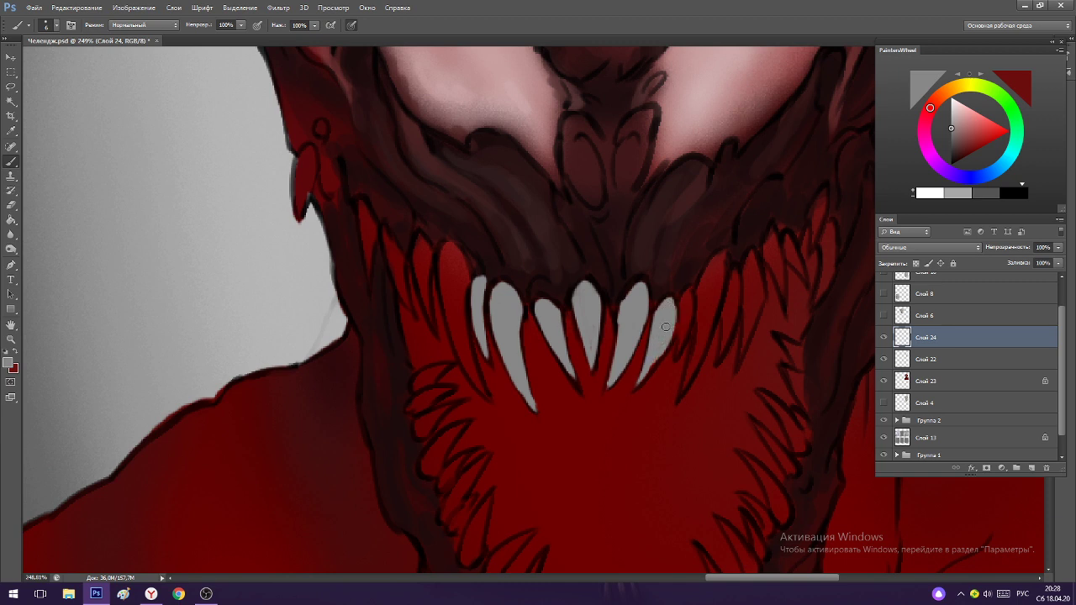
left_click_drag(642, 378, 661, 358)
mouse_move(683, 298)
left_mouse_down()
mouse_move(679, 351)
mouse_move(677, 336)
left_mouse_up()
mouse_move(701, 288)
left_mouse_down()
mouse_move(719, 259)
mouse_move(710, 275)
mouse_move(717, 290)
mouse_move(710, 272)
left_mouse_up()
mouse_move(702, 315)
left_mouse_down()
mouse_move(702, 335)
mouse_move(718, 280)
mouse_move(688, 369)
mouse_move(714, 325)
left_mouse_up()
key("ctrl+z")
left_click_drag(686, 386, 713, 324)
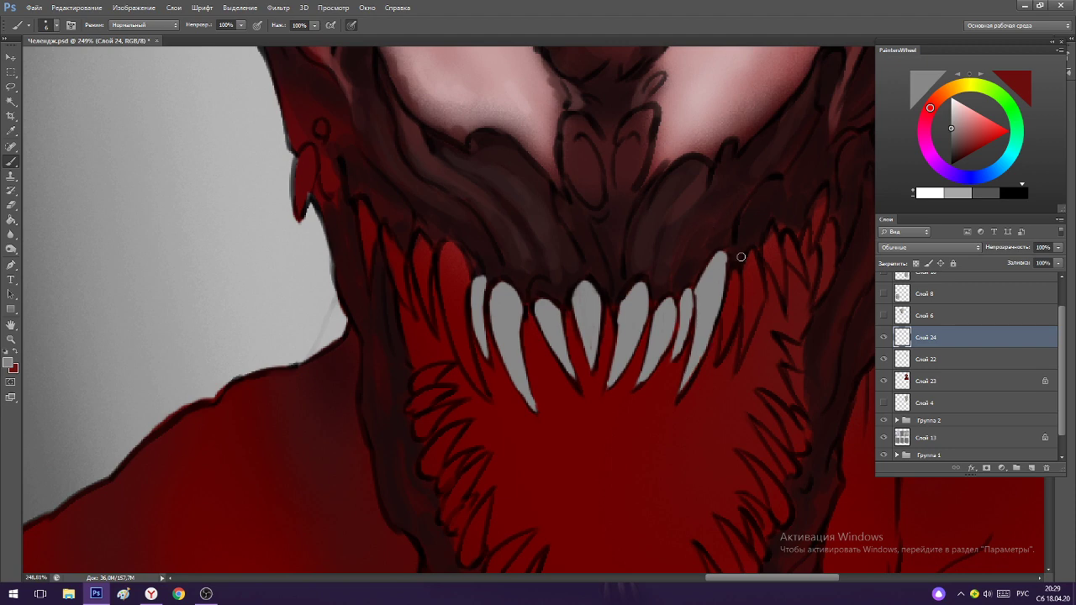
Fill the next two upper teeth beyond the large right-hand fang with grey.
scroll(741, 257, "down", 5)
scroll(760, 263, "up", 5)
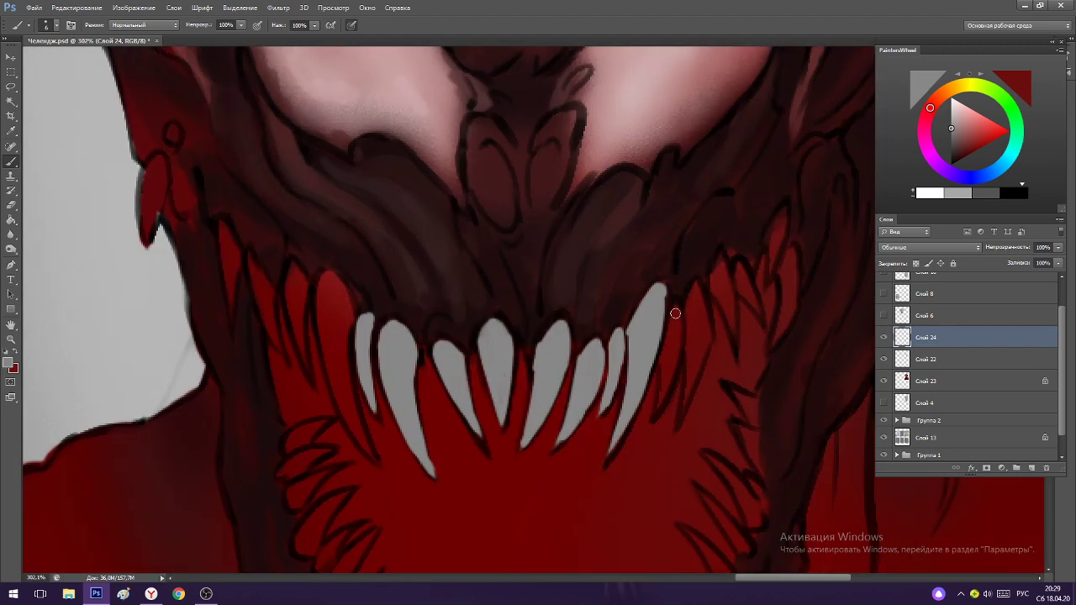
left_click_drag(675, 313, 667, 350)
scroll(683, 267, "down", 2)
scroll(683, 269, "up", 3)
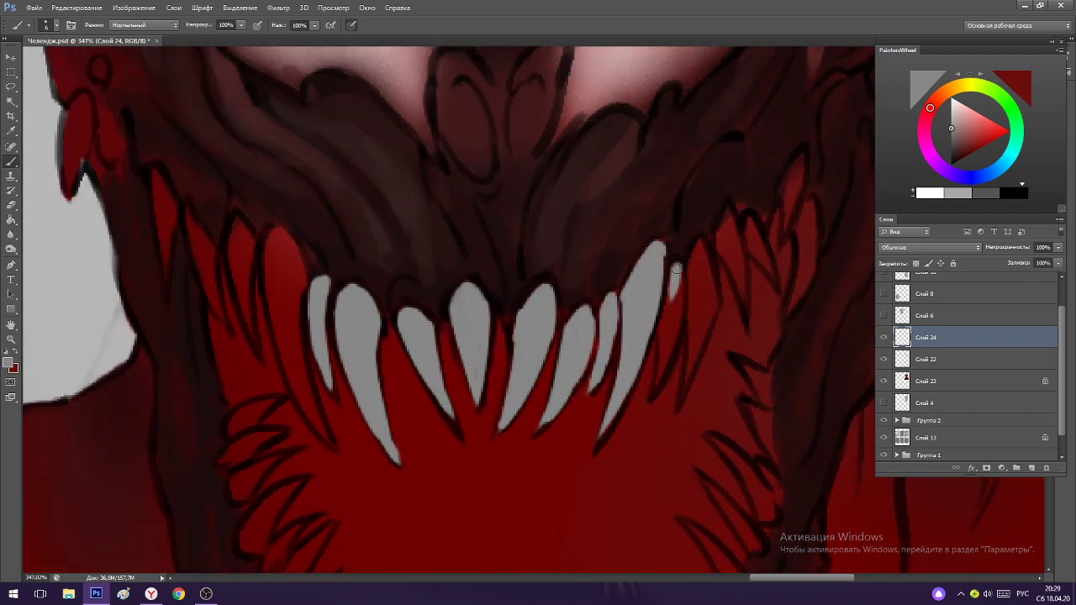
mouse_move(675, 267)
left_mouse_down()
mouse_move(663, 335)
mouse_move(676, 293)
mouse_move(676, 326)
mouse_move(677, 285)
mouse_move(666, 331)
left_mouse_up()
mouse_move(663, 337)
left_mouse_down()
mouse_move(652, 395)
mouse_move(670, 311)
mouse_move(653, 368)
left_mouse_up()
mouse_move(668, 329)
left_mouse_down()
mouse_move(658, 360)
mouse_move(680, 304)
mouse_move(633, 389)
mouse_move(663, 353)
mouse_move(674, 311)
mouse_move(637, 405)
left_mouse_up()
scroll(643, 283, "down", 3)
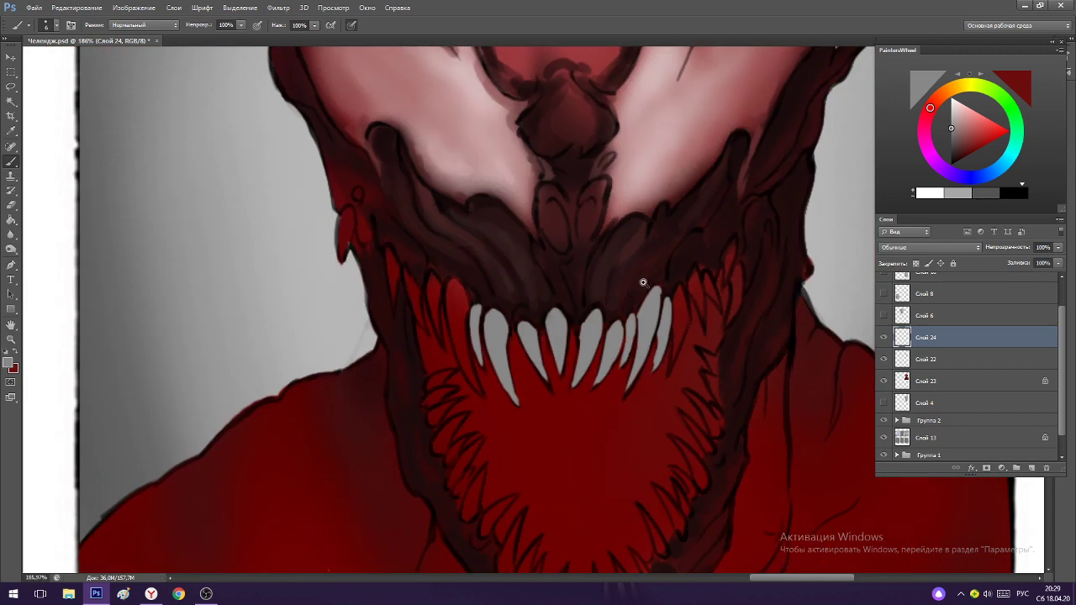
scroll(698, 288, "up", 1)
scroll(679, 300, "up", 2)
mouse_move(680, 289)
left_mouse_down()
mouse_move(674, 336)
mouse_move(683, 307)
mouse_move(684, 336)
mouse_move(687, 294)
mouse_move(662, 398)
mouse_move(672, 319)
mouse_move(669, 385)
mouse_move(688, 334)
mouse_move(610, 277)
left_mouse_up()
Fill the three outermost upper teeth on the left-hand side with grey and start the edge of the adjacent long tooth.
left_click_drag(481, 313, 555, 314, "ctrl")
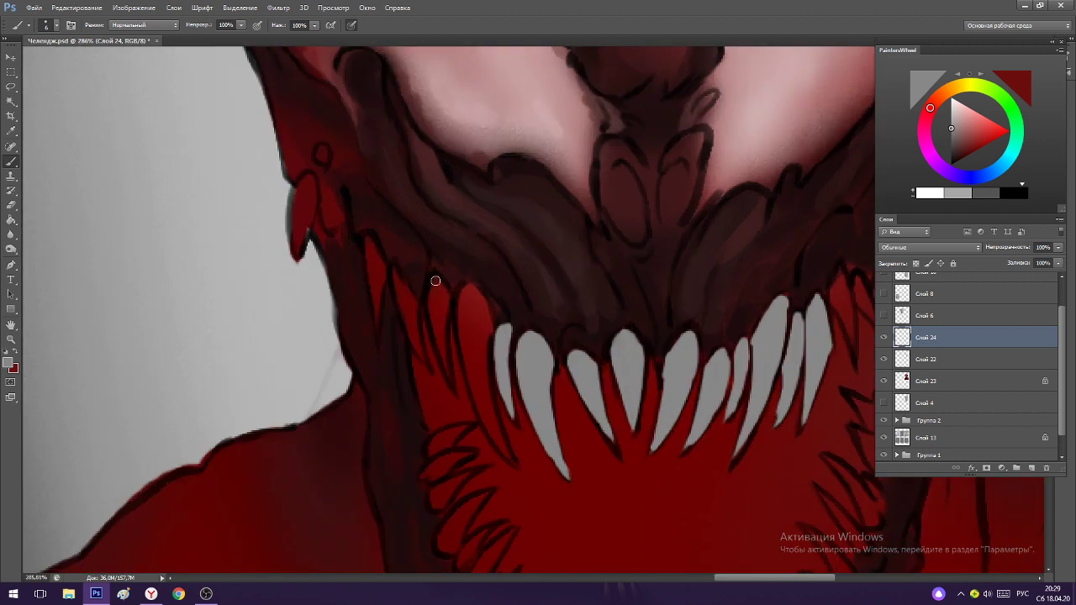
left_click_drag(436, 281, 450, 388)
mouse_move(437, 304)
left_mouse_down()
mouse_move(437, 278)
mouse_move(434, 327)
left_mouse_up()
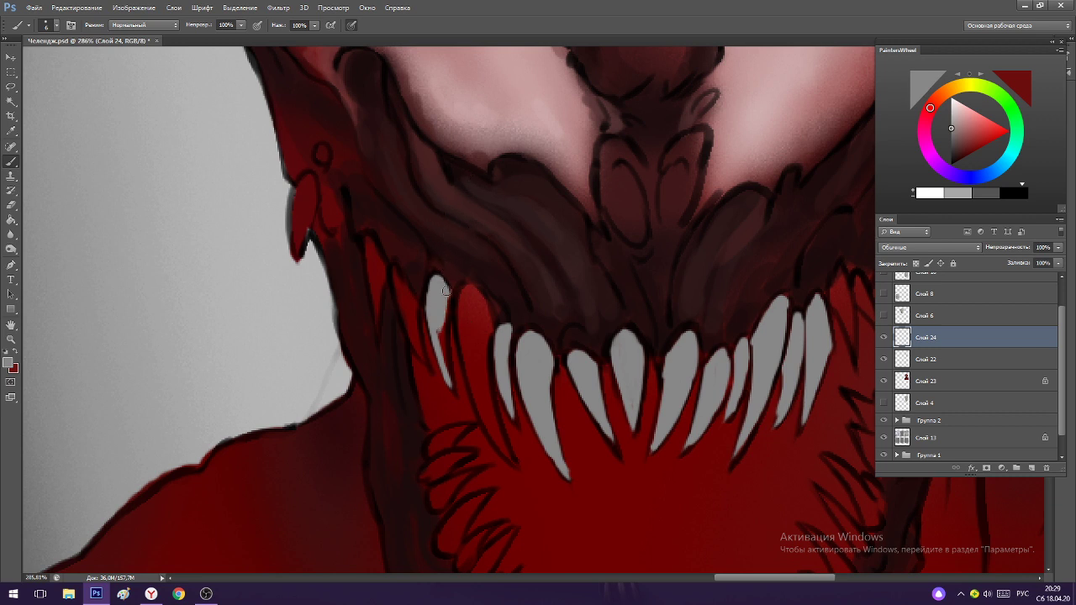
mouse_move(438, 353)
left_mouse_down()
mouse_move(443, 300)
mouse_move(451, 361)
mouse_move(441, 340)
left_mouse_up()
left_click_drag(467, 293, 466, 374)
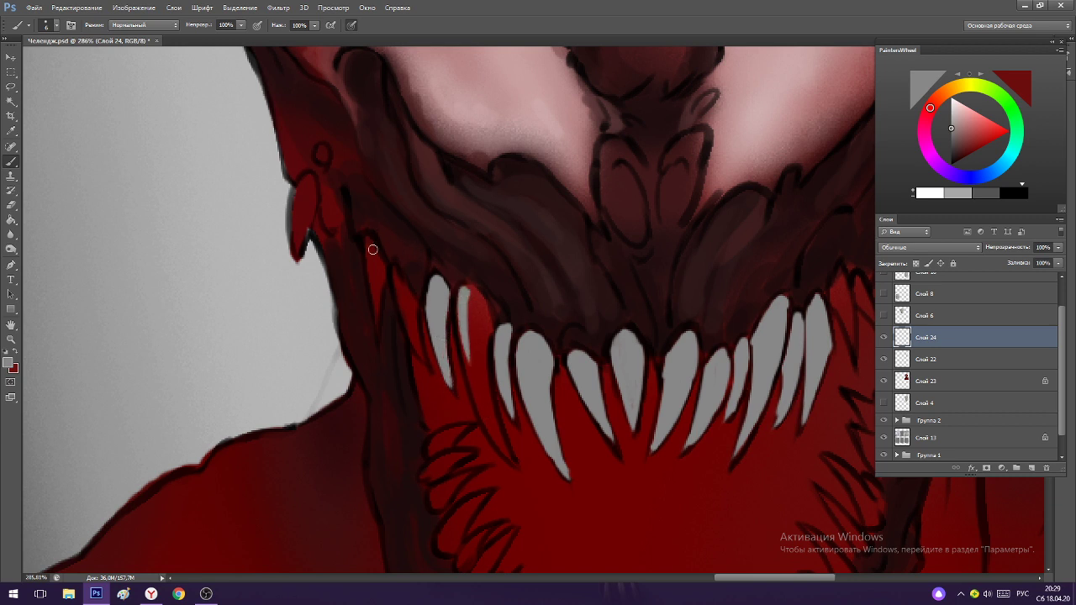
left_click_drag(367, 242, 385, 336)
mouse_move(397, 274)
left_mouse_down()
mouse_move(427, 363)
mouse_move(399, 272)
left_mouse_up()
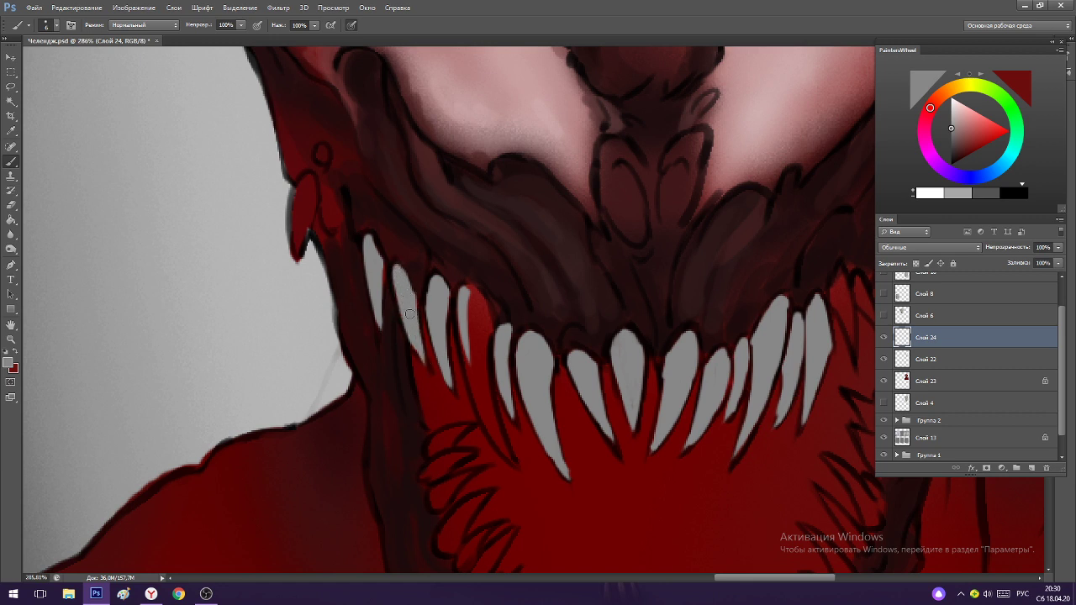
Fill the long left-hand upper tooth with grey down to its tip, redoing uneven strokes along its edges.
mouse_move(462, 295)
left_mouse_down()
mouse_move(479, 326)
mouse_move(469, 338)
mouse_move(472, 391)
mouse_move(474, 370)
left_mouse_up()
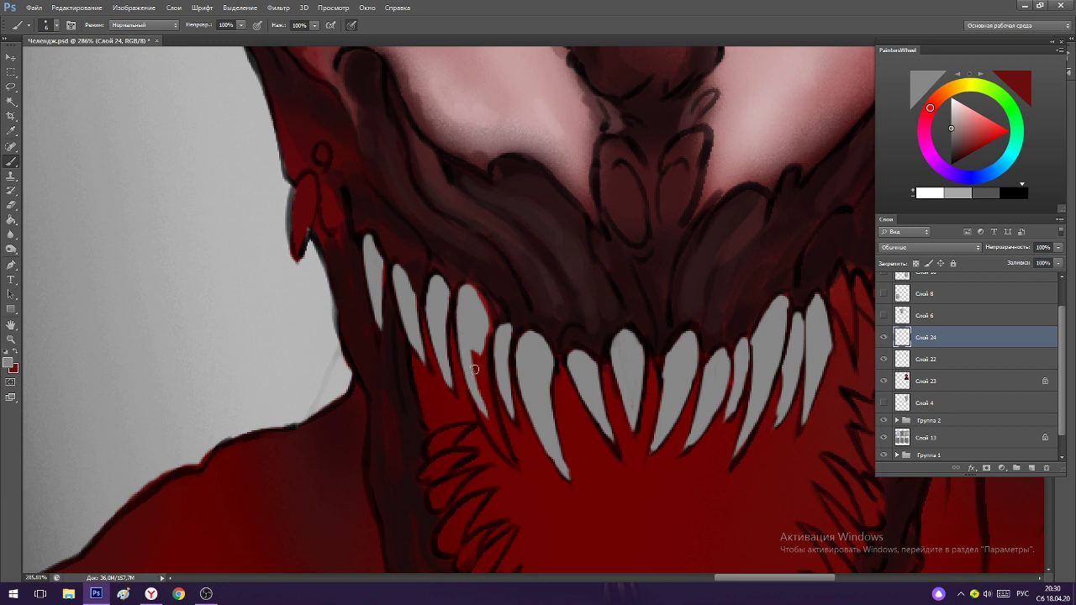
key("ctrl+z")
left_click_drag(466, 325, 474, 385)
left_click_drag(460, 296, 471, 377)
left_click_drag(468, 339, 483, 406)
left_click_drag(489, 324, 484, 389)
key("ctrl+z")
left_click_drag(484, 336, 484, 410)
mouse_move(475, 339)
left_mouse_down()
mouse_move(498, 439)
mouse_move(485, 419)
mouse_move(505, 454)
left_mouse_up()
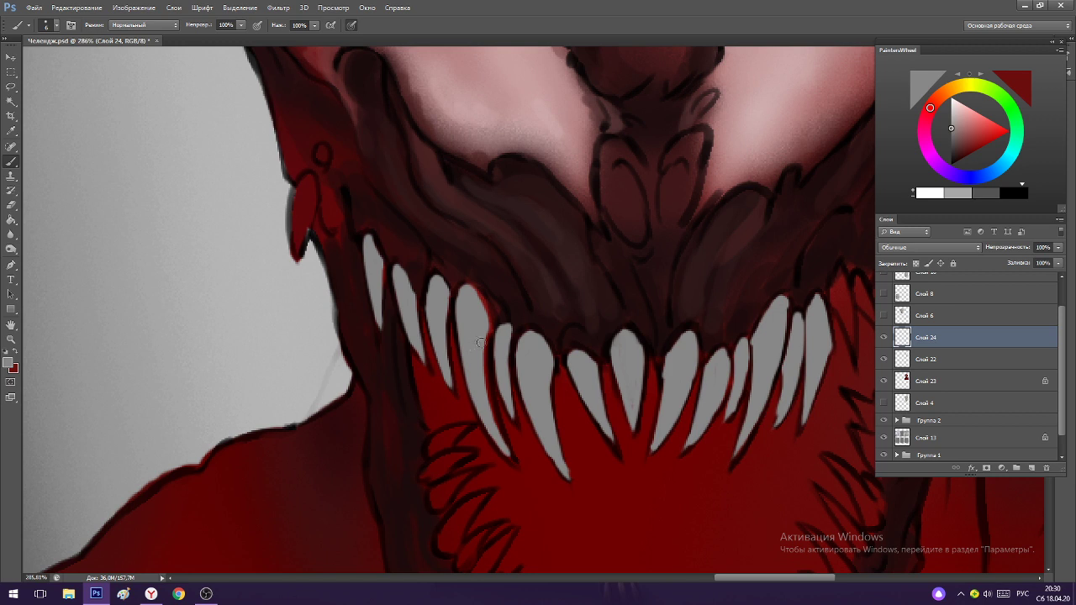
left_click_drag(480, 342, 509, 465)
scroll(462, 286, "up", 2)
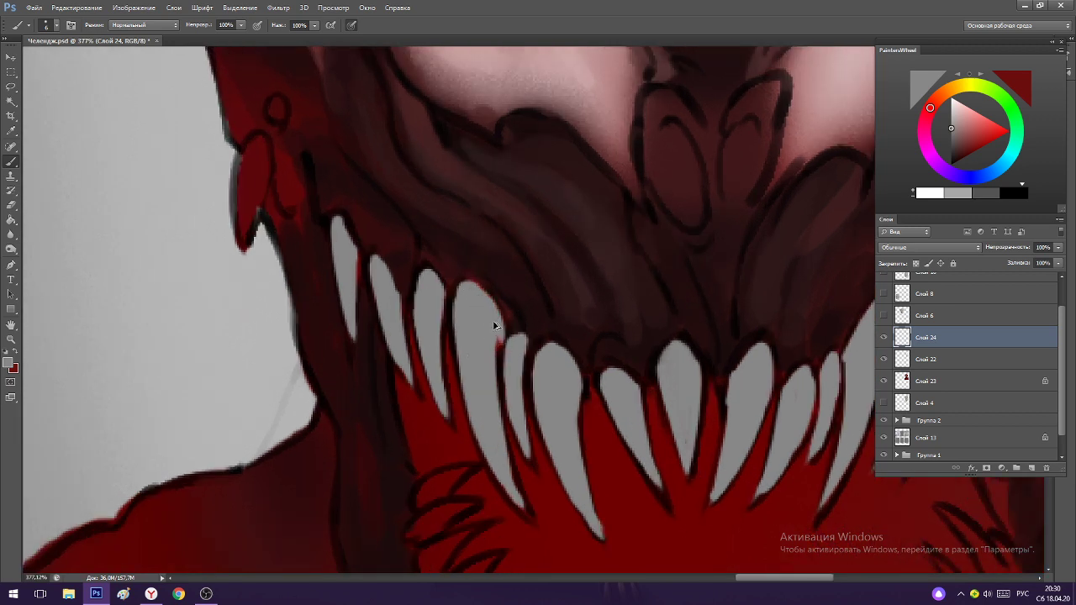
Retouch the upper right edge of the long left-hand upper tooth with grey, redoing uneven strokes.
key("ctrl+z")
mouse_move(473, 287)
left_mouse_down()
mouse_move(499, 336)
mouse_move(496, 370)
left_mouse_up()
key("ctrl+z")
left_click_drag(494, 330, 500, 428)
mouse_move(474, 287)
left_mouse_down()
mouse_move(497, 318)
mouse_move(499, 366)
left_mouse_up()
key("ctrl+alt+z")
key("ctrl+alt+z")
mouse_move(474, 288)
left_mouse_down()
mouse_move(498, 330)
mouse_move(496, 367)
left_mouse_up()
key("ctrl+z")
Fill the next two narrow upper teeth beyond the last grey tooth on the right-hand side with grey.
left_click_drag(483, 328, 395, 328)
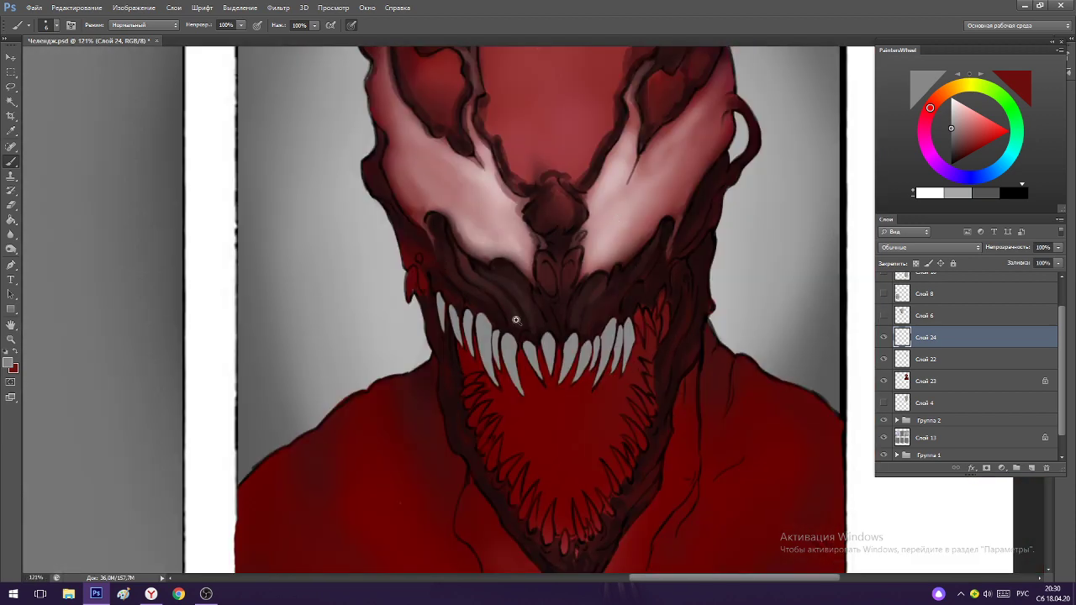
scroll(488, 380, "up", 3)
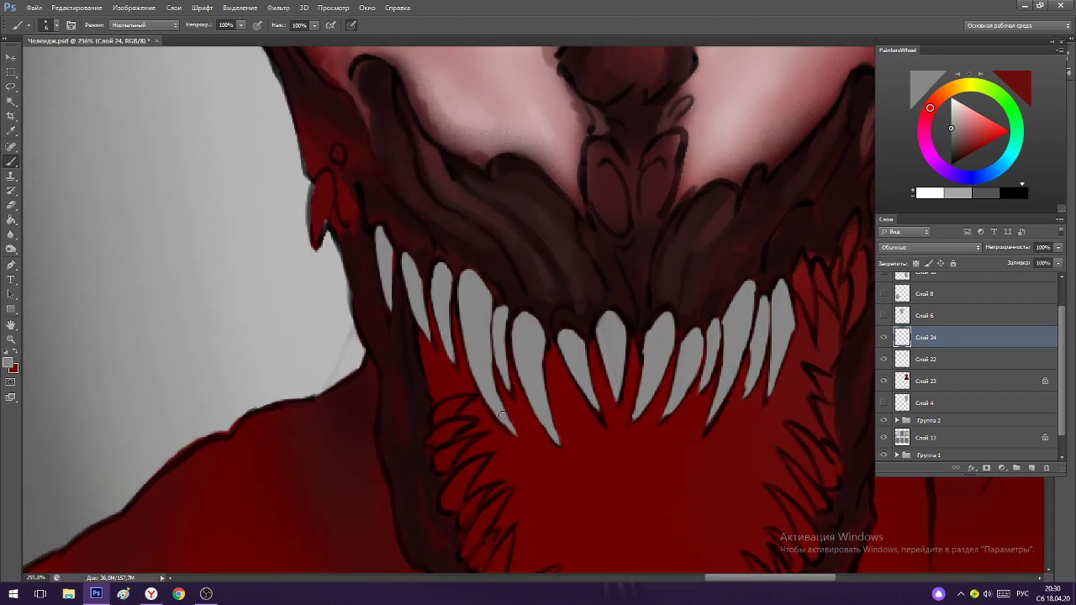
scroll(484, 387, "down", 3)
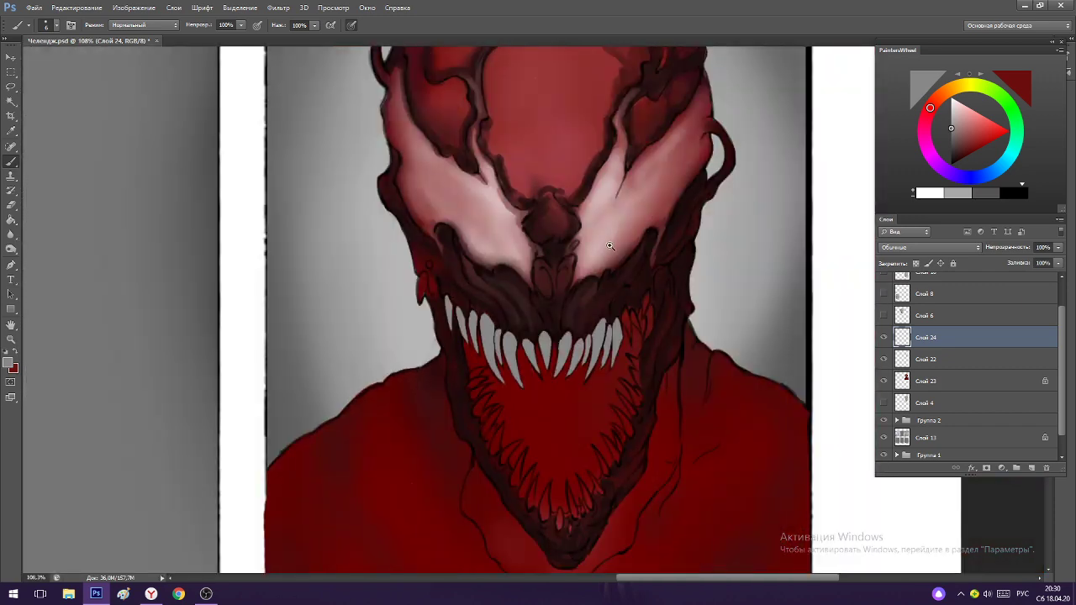
scroll(610, 246, "down", 1)
scroll(597, 248, "up", 4)
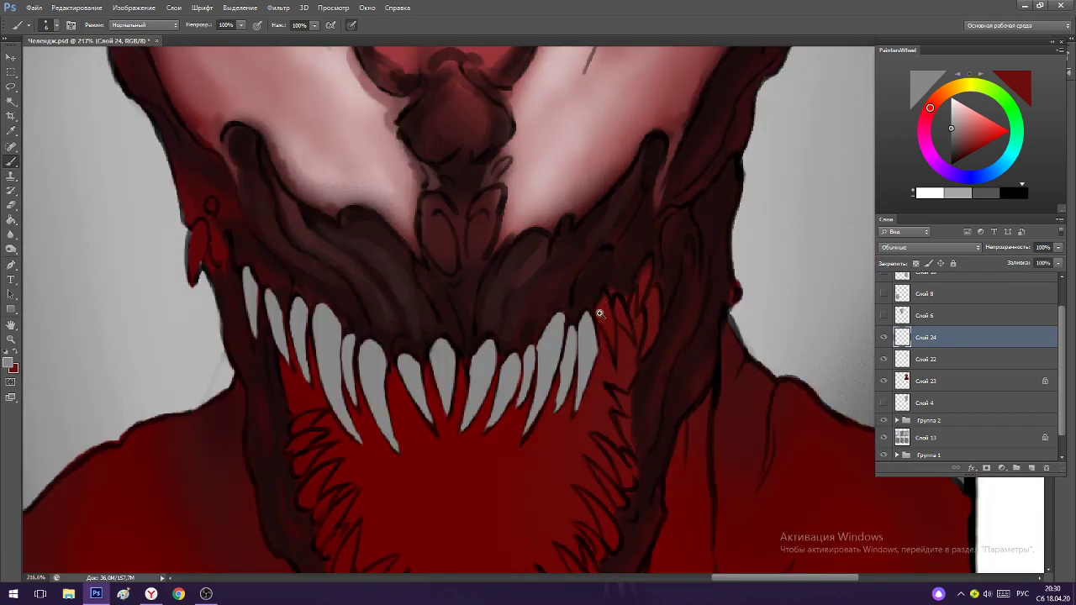
scroll(599, 314, "up", 1)
left_click_drag(601, 290, 612, 374)
key("ctrl+z")
key("ctrl+z")
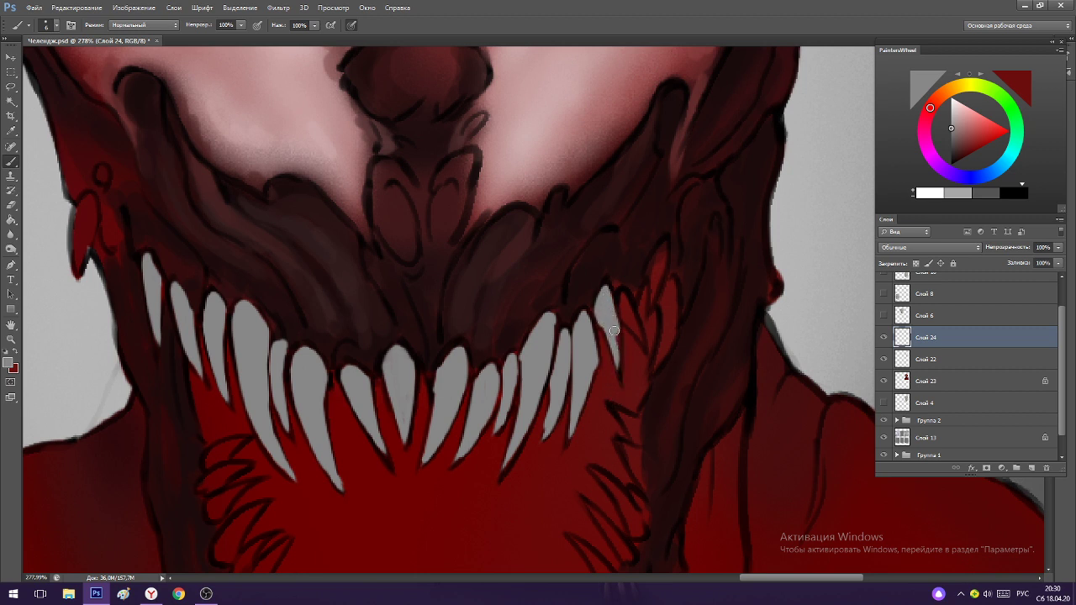
left_click_drag(613, 323, 619, 371)
left_click_drag(612, 311, 620, 375)
mouse_move(612, 331)
left_mouse_down()
mouse_move(620, 388)
mouse_move(618, 354)
left_mouse_up()
left_click_drag(623, 296, 639, 338)
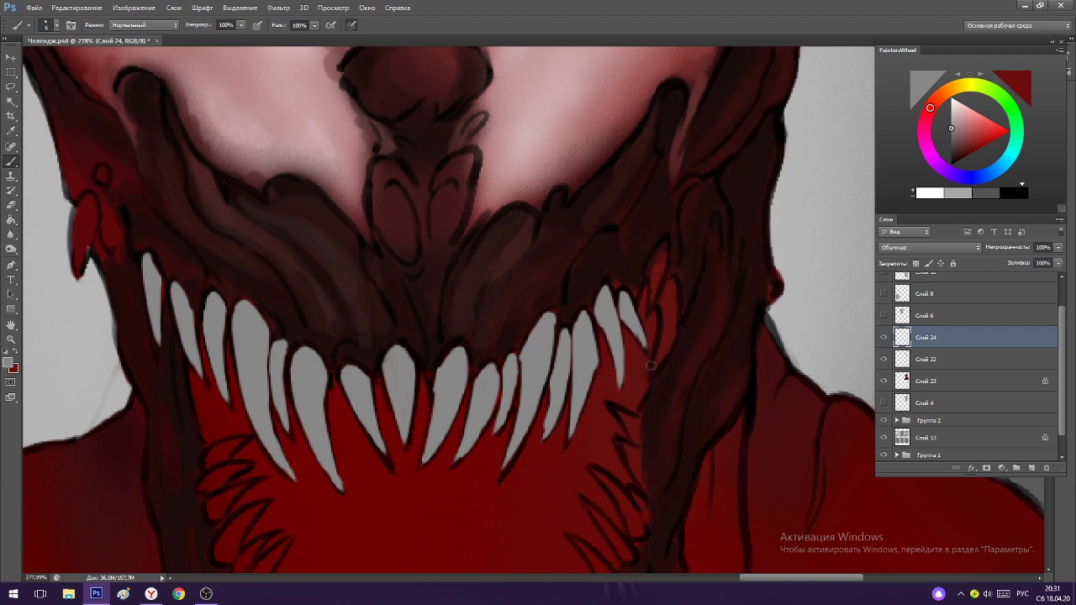
Fill the small upper tooth and the larger curved tooth at the right-hand corner of the mouth with grey.
left_click_drag(661, 247, 654, 285)
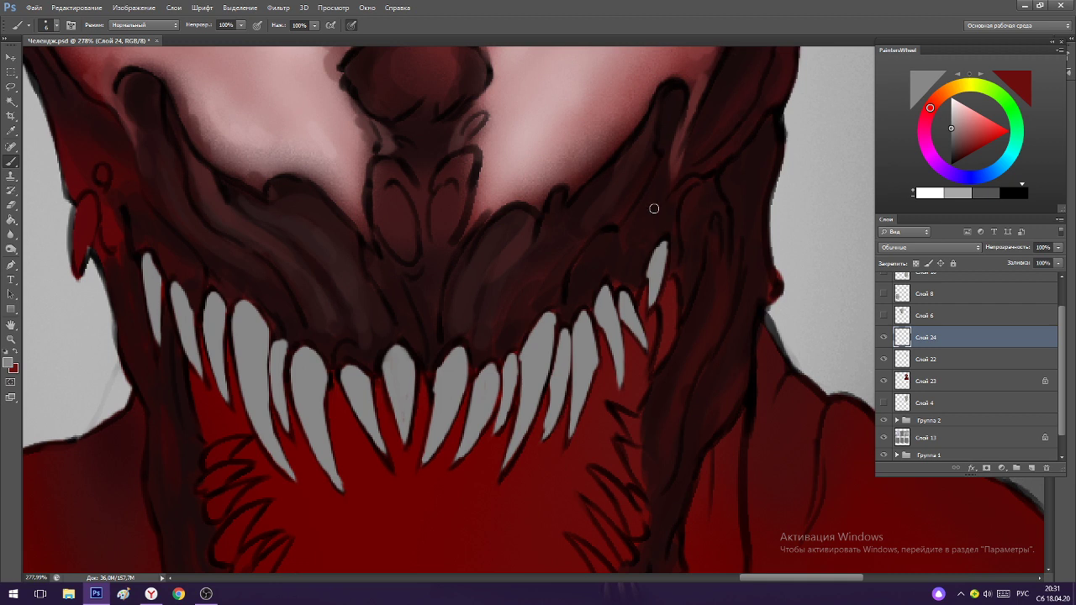
scroll(674, 308, "up", 2)
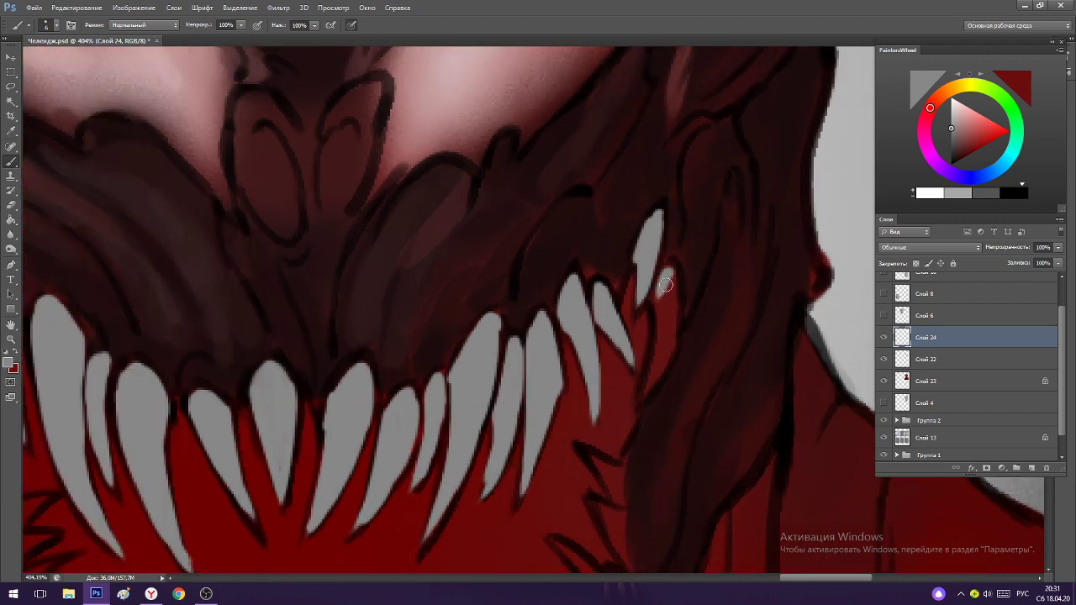
mouse_move(664, 285)
left_mouse_down()
mouse_move(655, 345)
mouse_move(665, 284)
left_mouse_up()
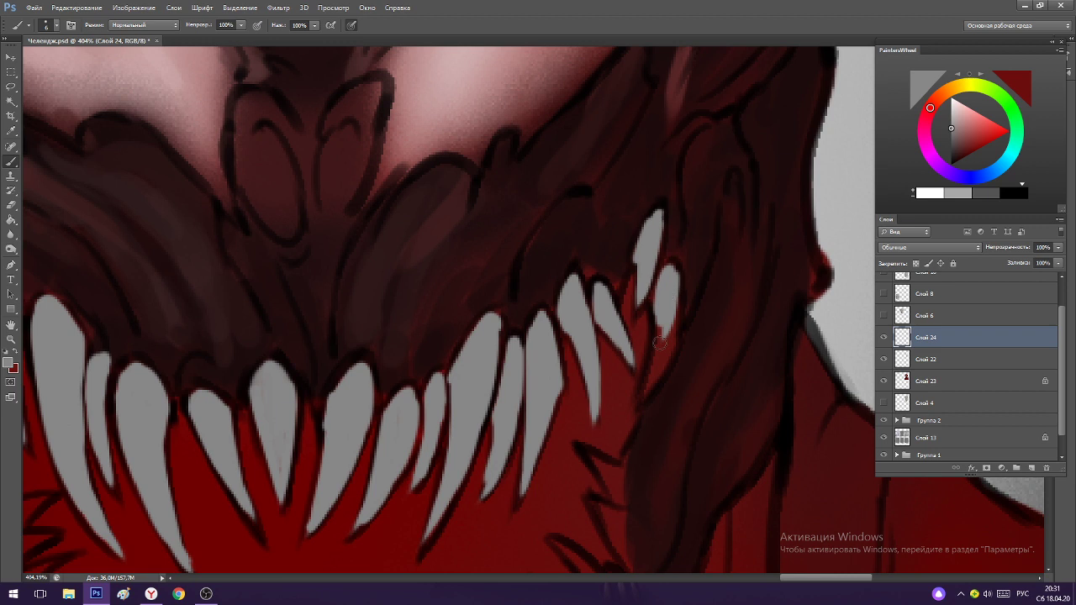
mouse_move(661, 343)
left_mouse_down()
mouse_move(660, 317)
mouse_move(618, 416)
mouse_move(675, 294)
mouse_move(674, 353)
mouse_move(630, 384)
left_mouse_up()
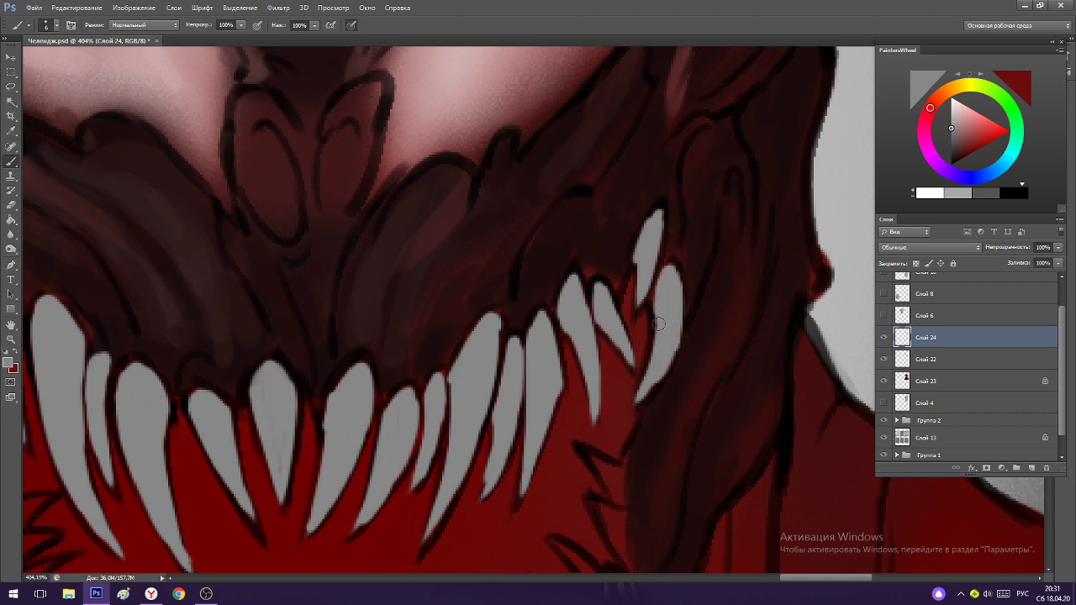
scroll(680, 288, "down", 3)
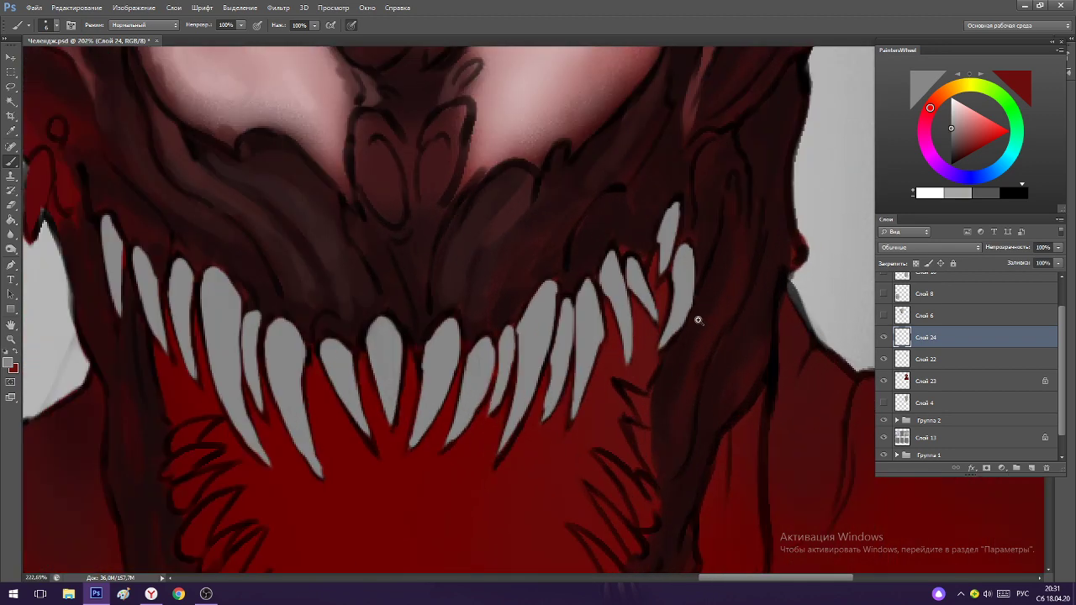
scroll(697, 312, "up", 2)
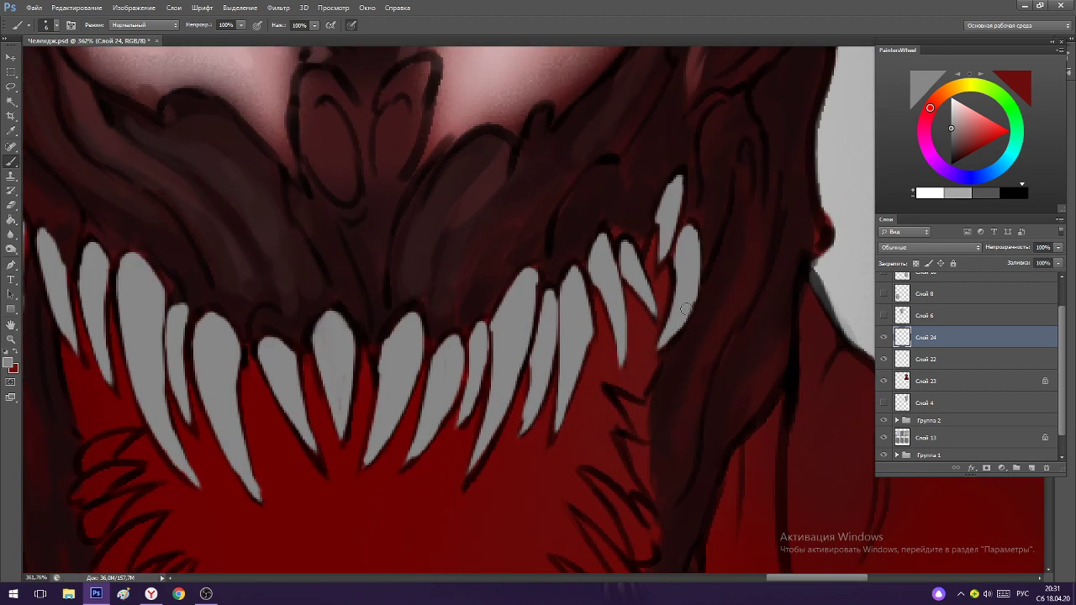
scroll(594, 269, "down", 5)
scroll(551, 447, "down", 2)
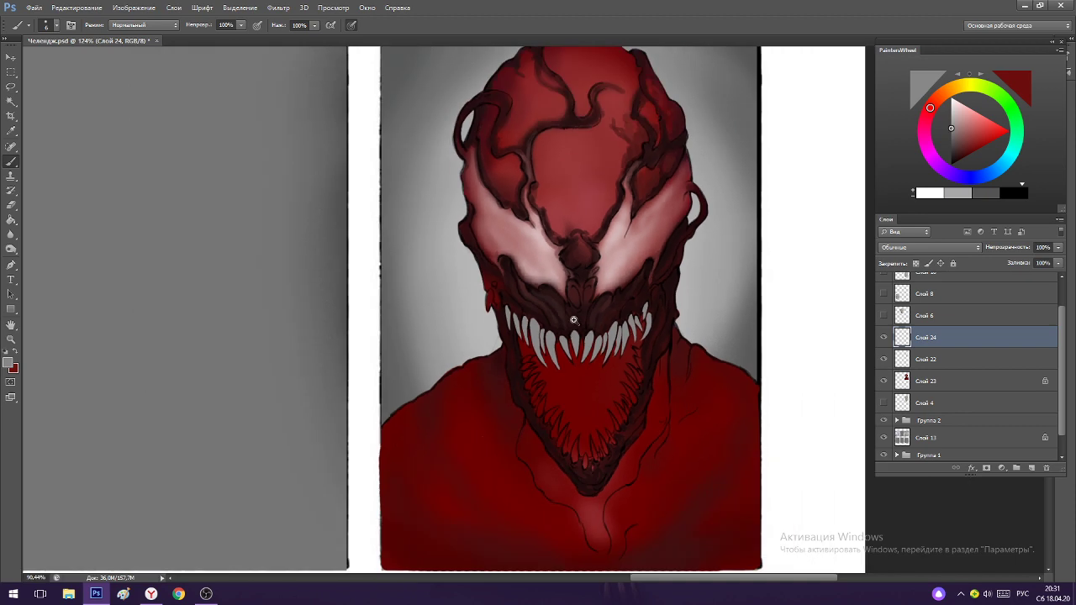
Fill the detached fang on the left-hand cheek outline with grey, lengthening its tip over the background.
scroll(597, 447, "up", 3)
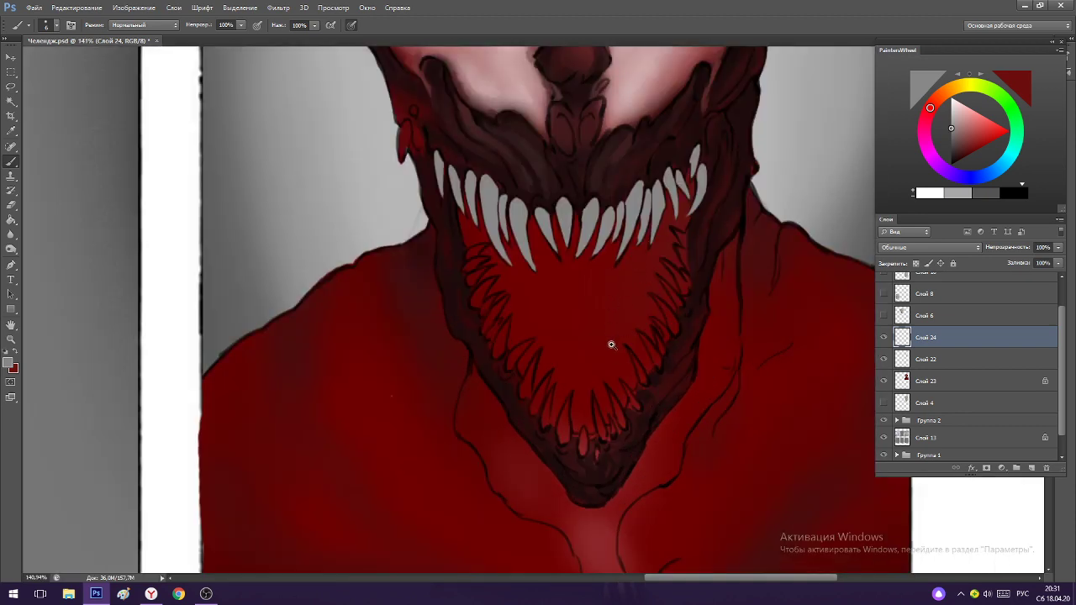
scroll(611, 345, "down", 1)
scroll(556, 236, "up", 5)
scroll(580, 270, "down", 2)
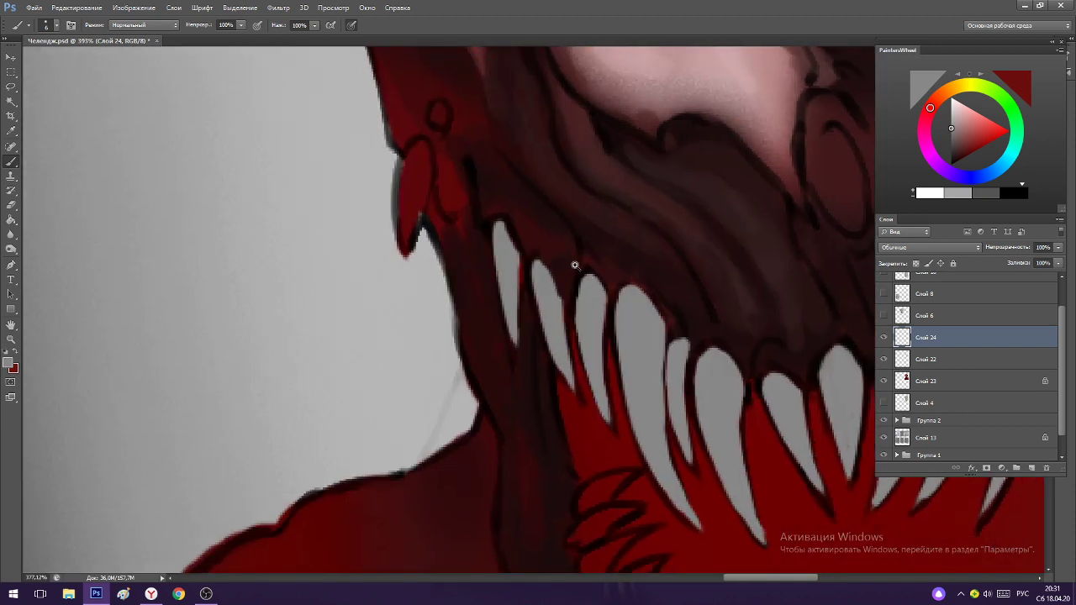
scroll(612, 202, "up", 3)
scroll(499, 241, "down", 2)
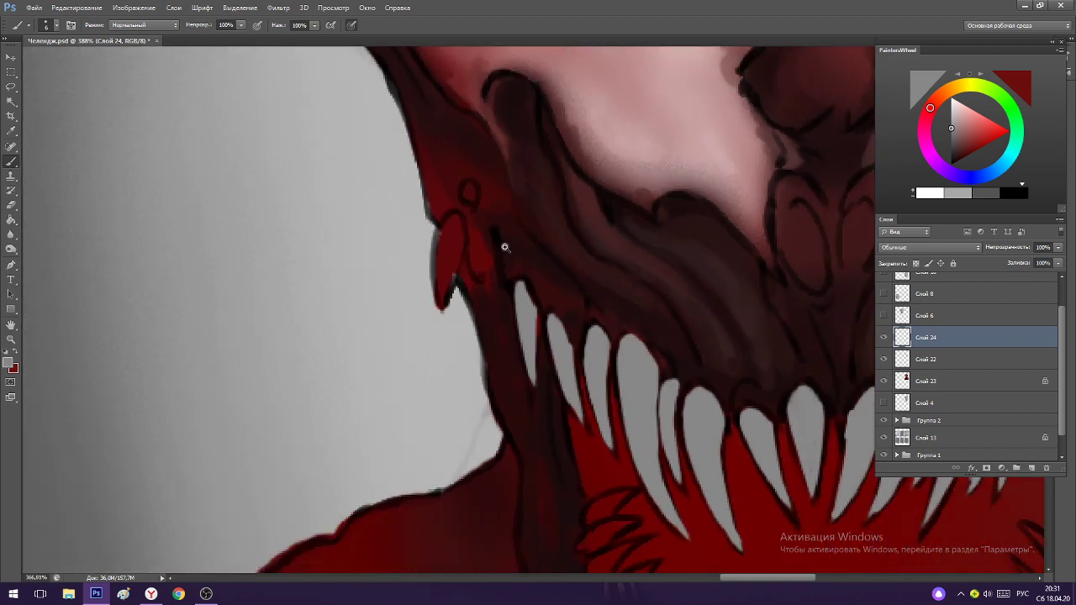
scroll(488, 224, "up", 3)
left_click_drag(483, 225, 461, 319)
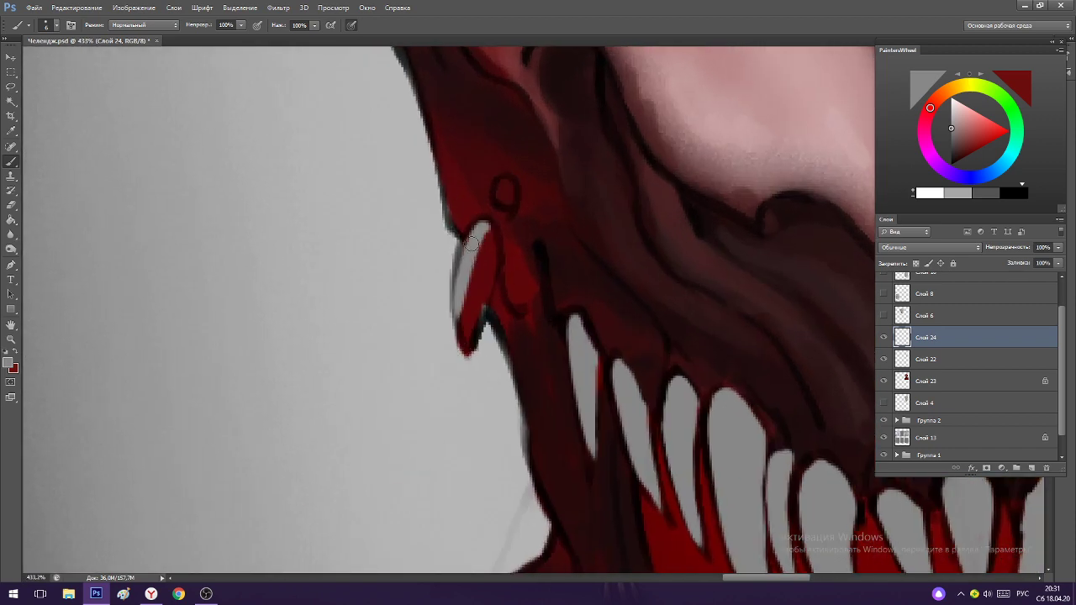
mouse_move(472, 245)
left_mouse_down()
mouse_move(467, 361)
mouse_move(473, 247)
mouse_move(489, 261)
mouse_move(485, 239)
mouse_move(464, 300)
left_mouse_up()
key("ctrl+alt+z")
key("ctrl+alt+z")
mouse_move(466, 357)
left_mouse_down()
mouse_move(463, 303)
mouse_move(468, 378)
left_mouse_up()
mouse_move(485, 267)
left_mouse_down()
mouse_move(467, 364)
mouse_move(478, 274)
mouse_move(471, 358)
mouse_move(473, 320)
mouse_move(467, 338)
mouse_move(475, 279)
mouse_move(472, 391)
left_mouse_up()
key("e")
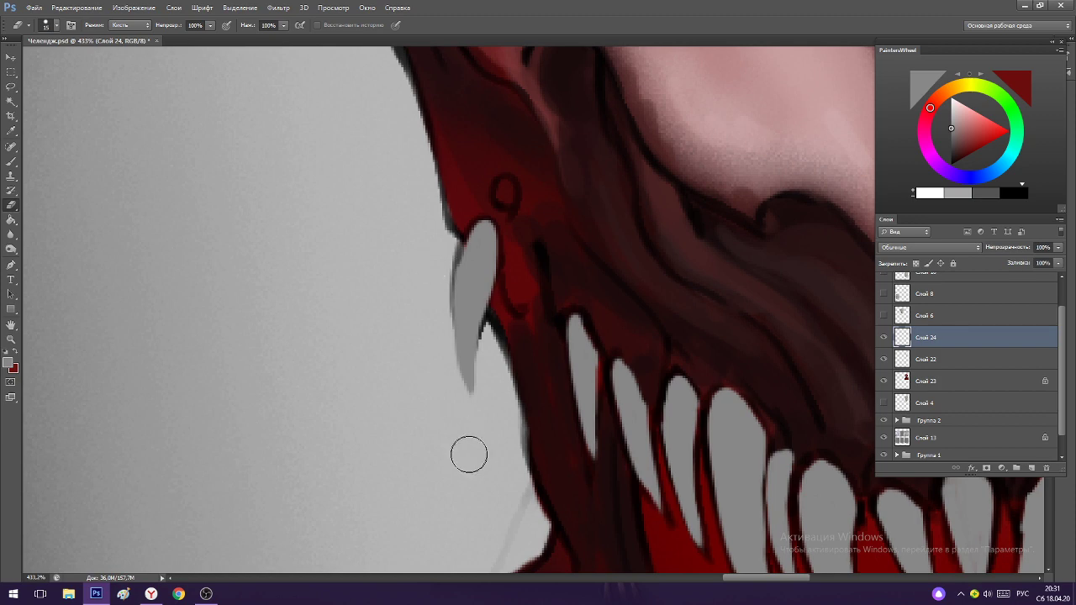
key("b")
Fill the small oval above the left cheek fang with grey and add a narrow tooth outside the outermost left upper tooth.
scroll(449, 329, "down", 3)
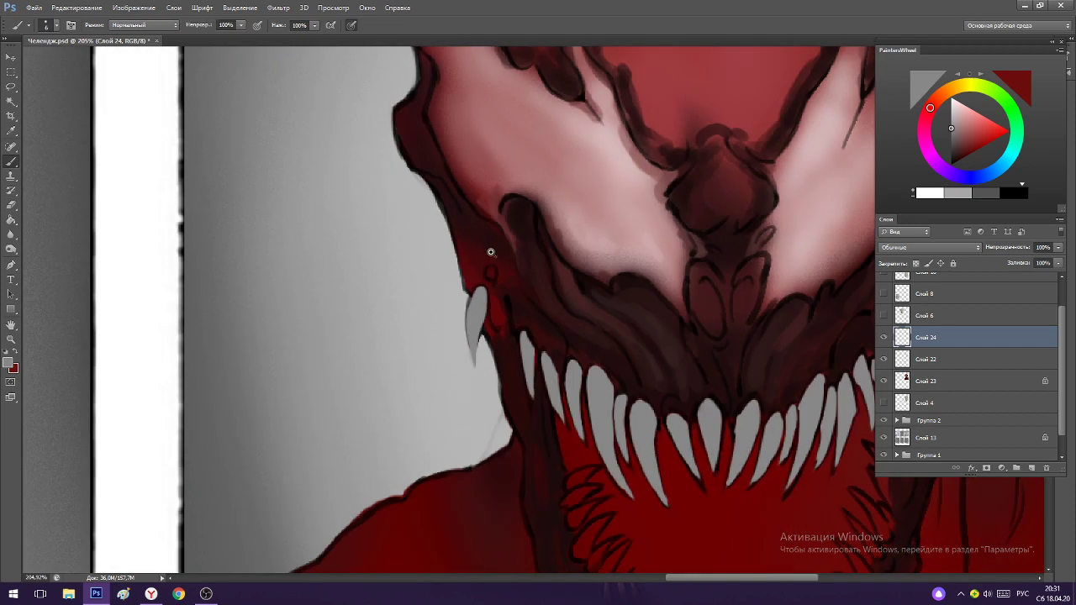
scroll(490, 252, "up", 3)
left_click_drag(481, 275, 486, 285)
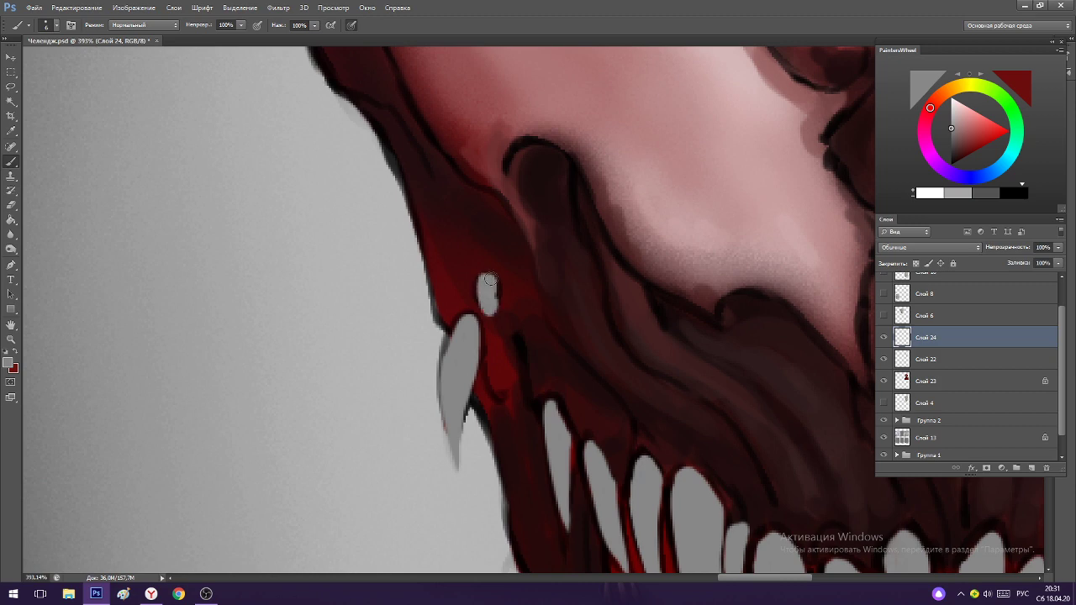
scroll(496, 303, "down", 4)
scroll(538, 325, "up", 3)
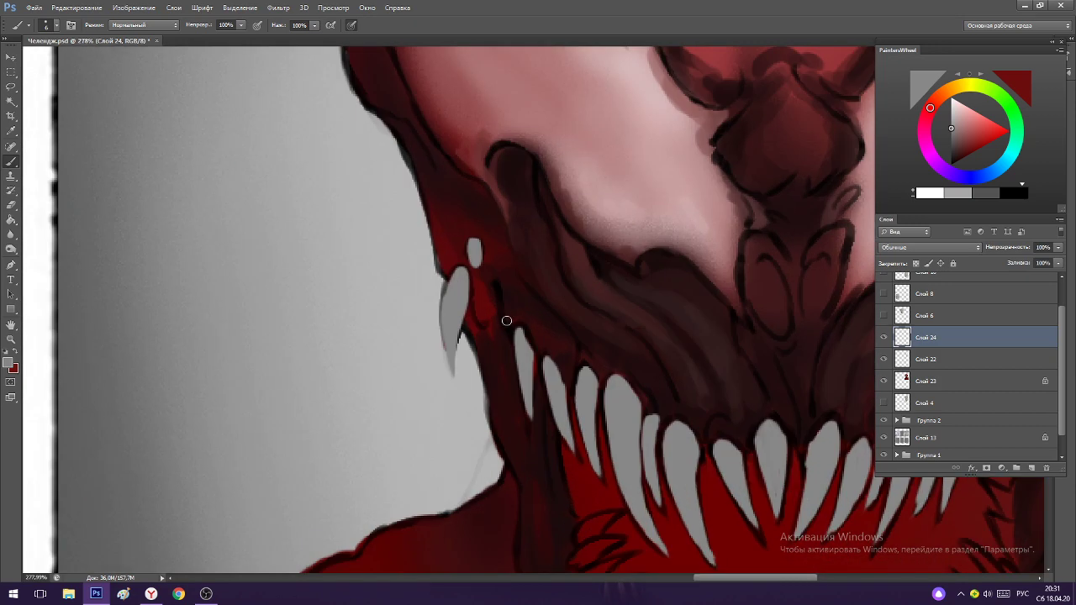
left_click_drag(505, 334, 509, 378)
Reshape the small upper tooth at the right-hand mouth corner in grey, extending it to a longer, slanted tip.
scroll(540, 329, "down", 3)
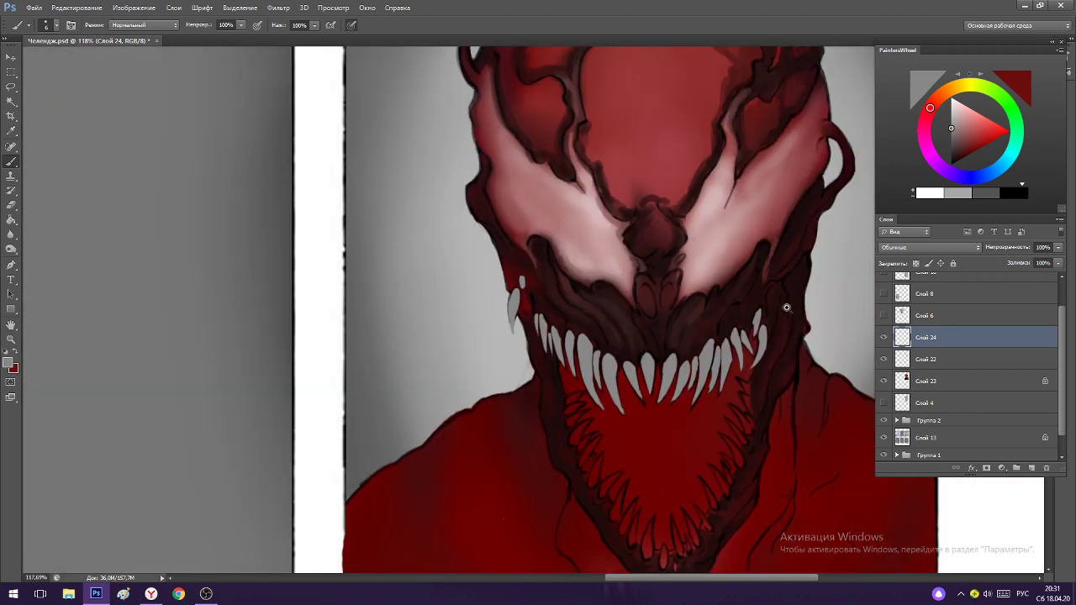
scroll(787, 309, "up", 3)
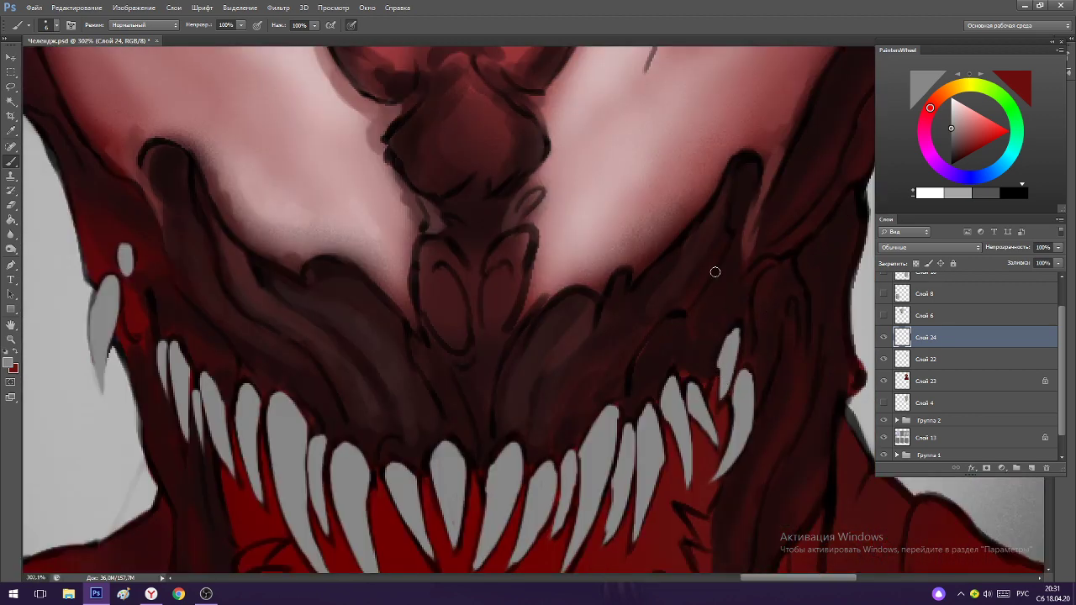
scroll(722, 385, "up", 1)
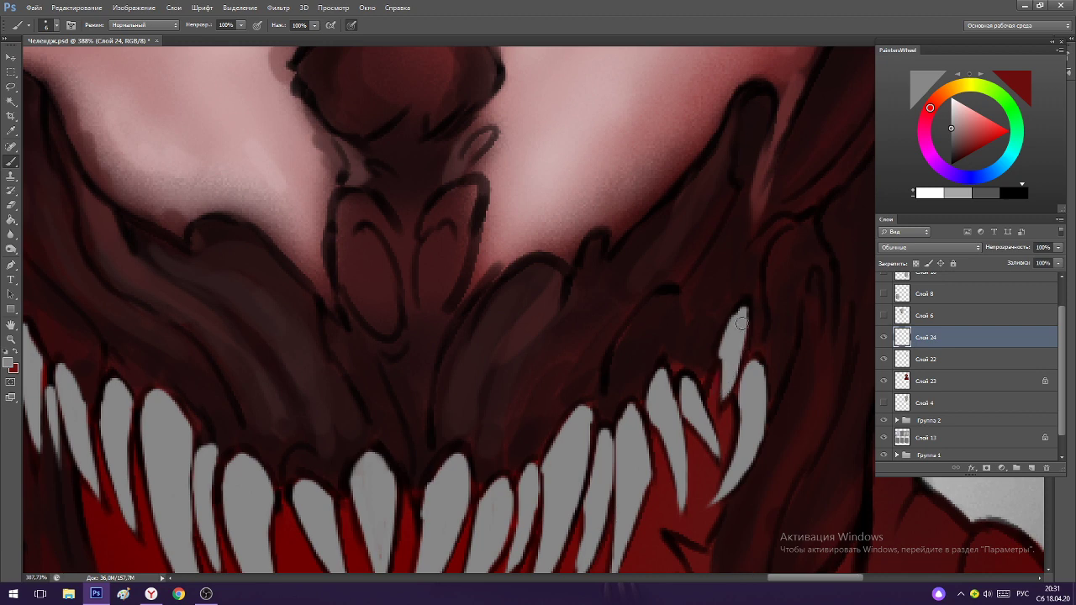
left_click_drag(717, 390, 733, 337)
scroll(739, 336, "down", 5)
scroll(701, 336, "up", 5)
scroll(697, 336, "down", 3)
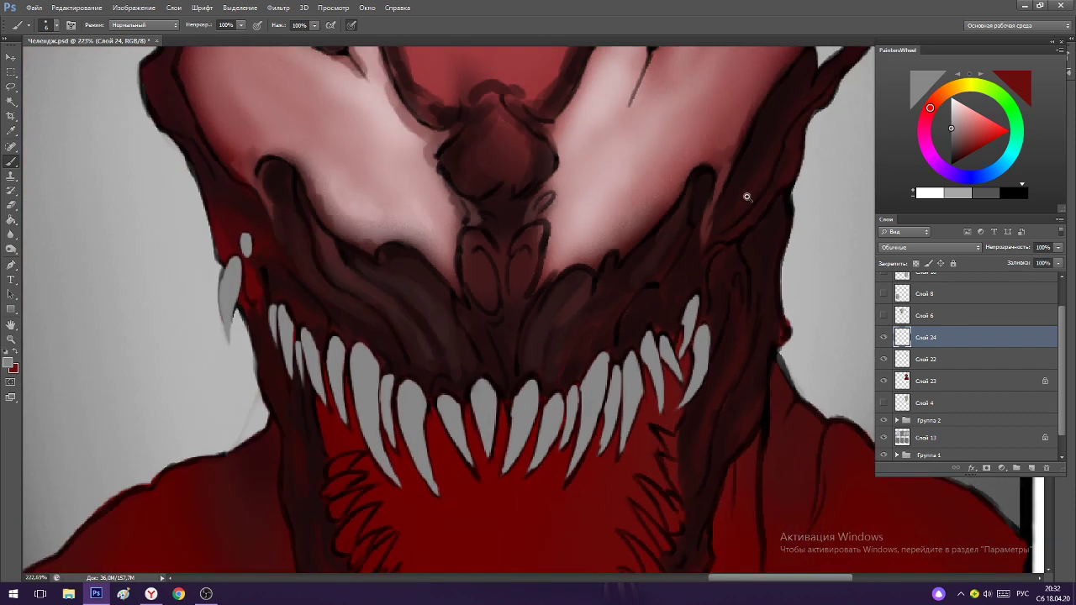
scroll(710, 324, "down", 1)
scroll(706, 353, "up", 3)
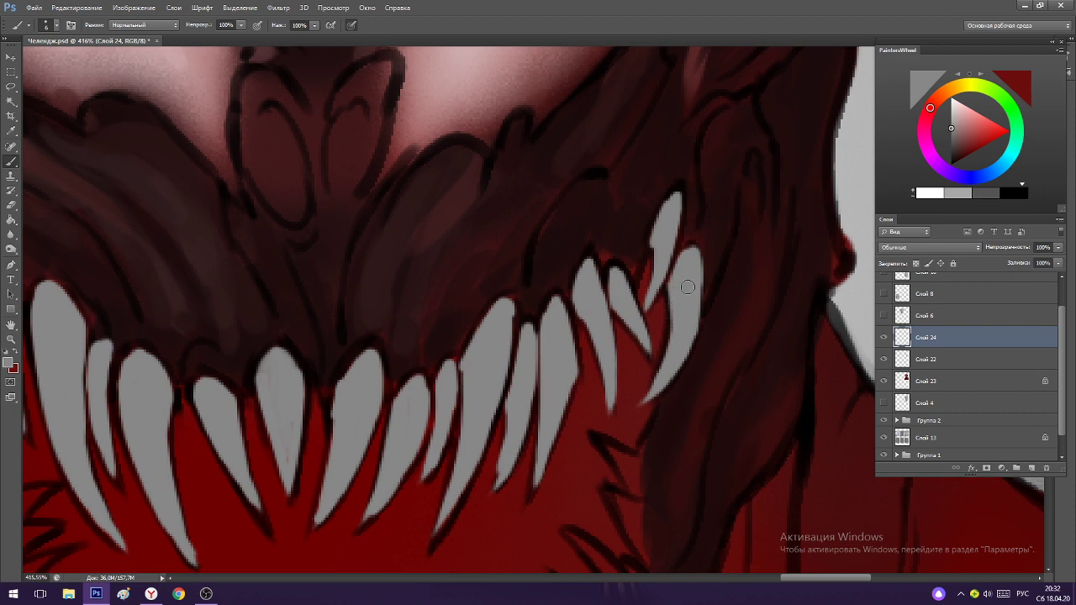
scroll(688, 286, "down", 2)
scroll(703, 232, "up", 3)
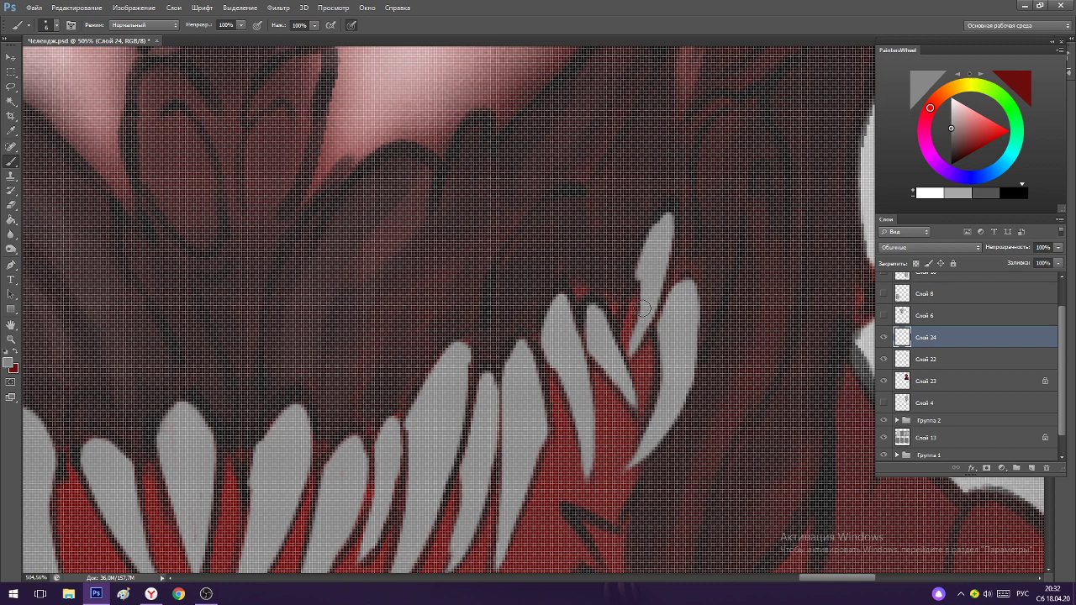
scroll(643, 308, "down", 1)
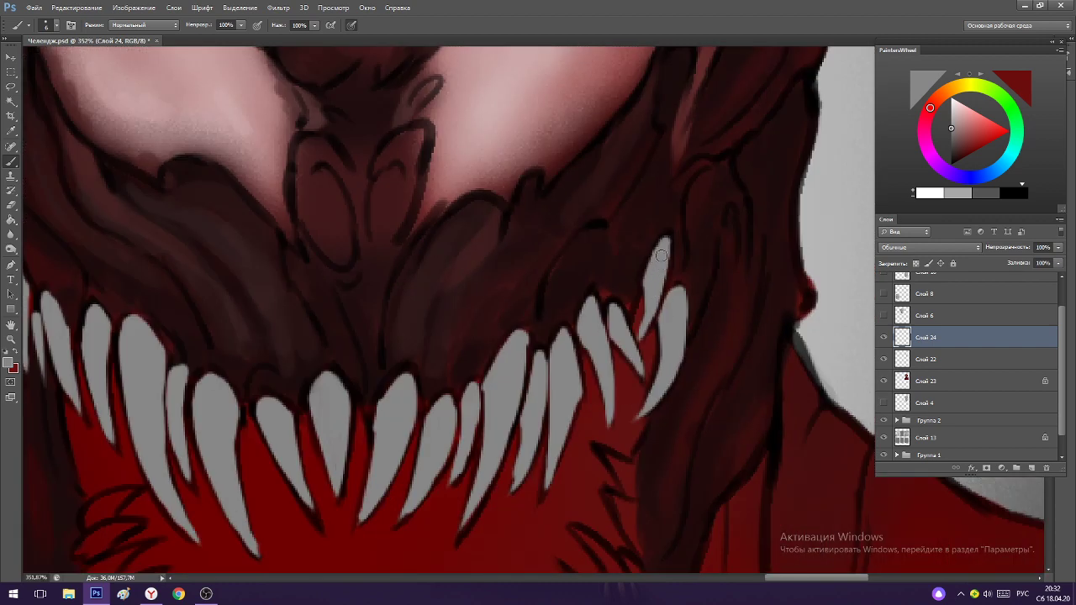
Add a narrow grey tooth outside the curved right-hand corner tooth and a slender detached fang higher on the cheek.
scroll(698, 315, "down", 2)
scroll(693, 376, "up", 2)
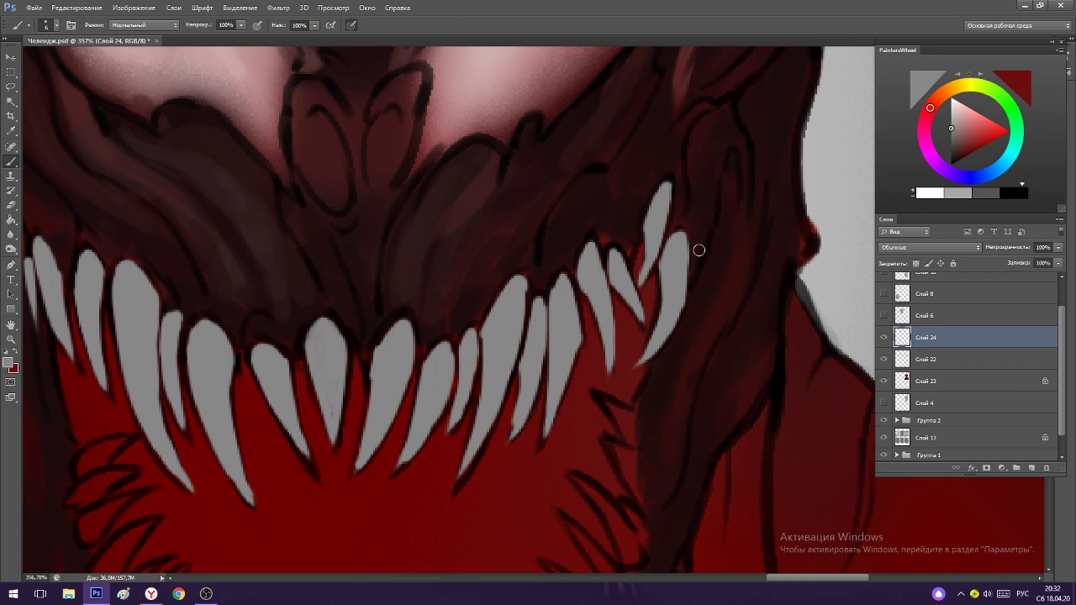
mouse_move(695, 249)
left_mouse_down()
mouse_move(686, 331)
mouse_move(698, 287)
left_mouse_up()
scroll(698, 238, "down", 4)
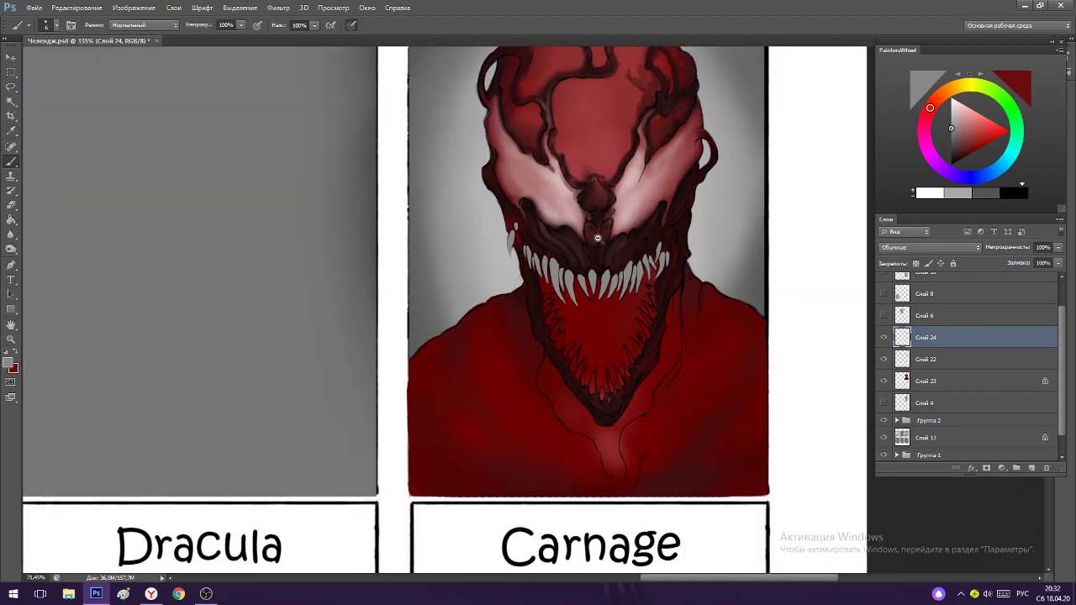
scroll(628, 261, "up", 2)
scroll(627, 261, "down", 1)
scroll(687, 219, "up", 5)
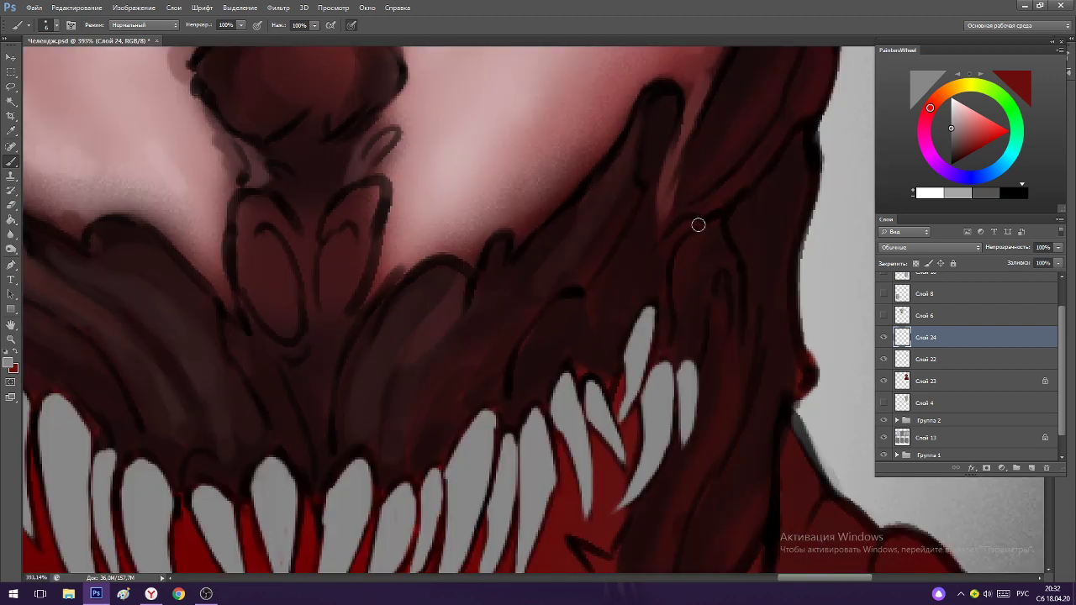
scroll(692, 240, "down", 2)
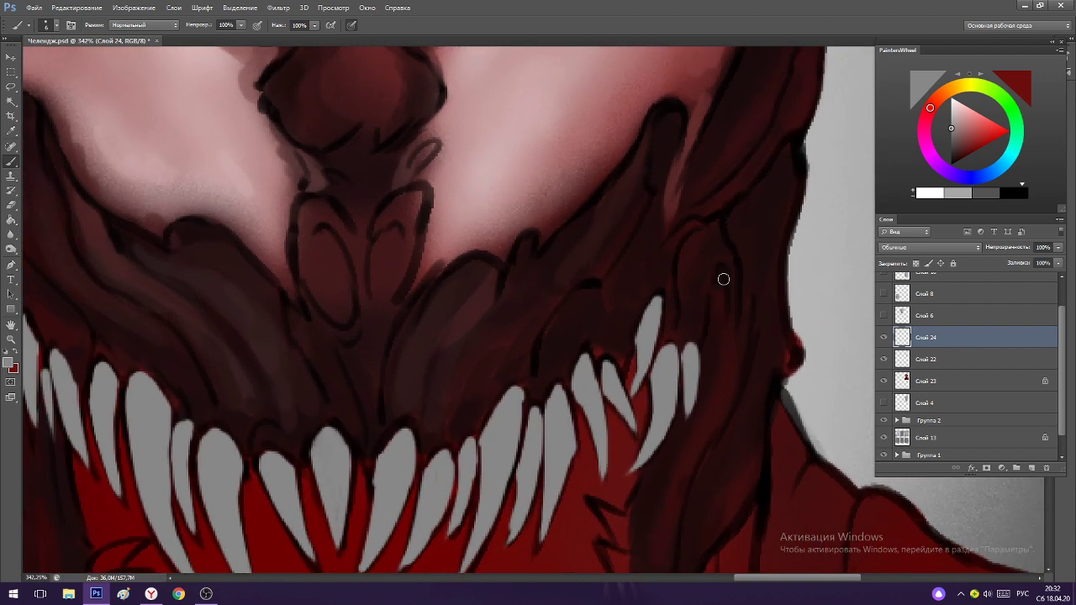
left_click_drag(721, 273, 717, 345)
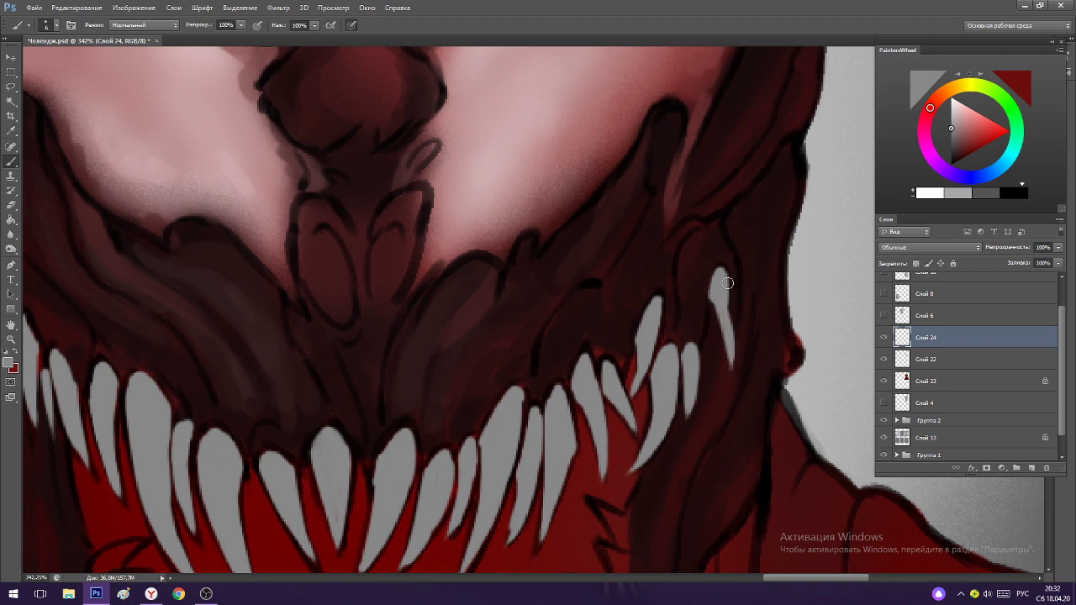
left_click_drag(727, 283, 726, 366)
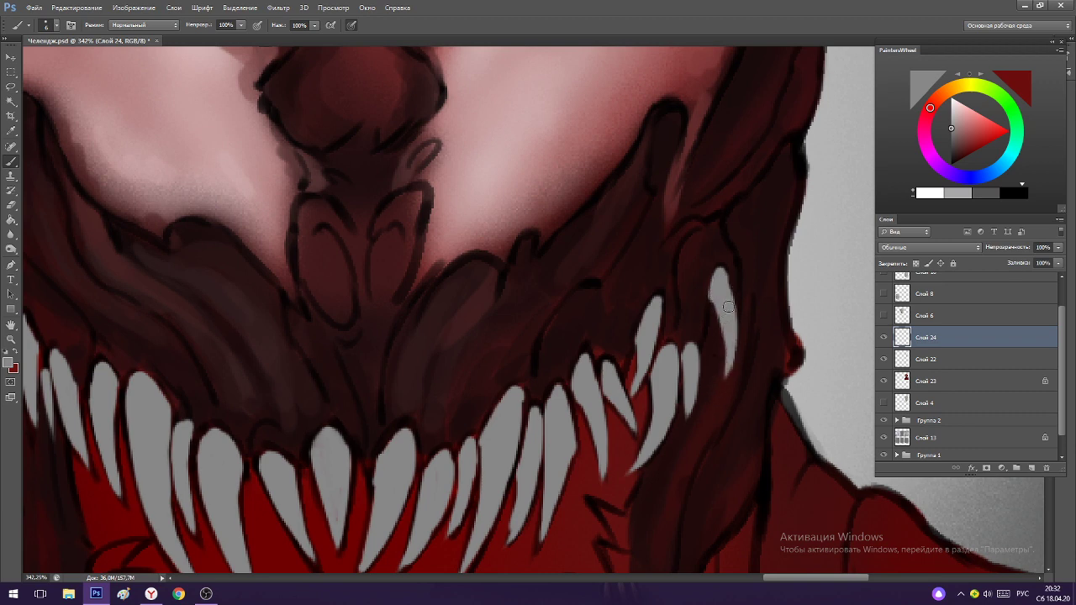
scroll(714, 303, "down", 15)
scroll(670, 289, "down", 5)
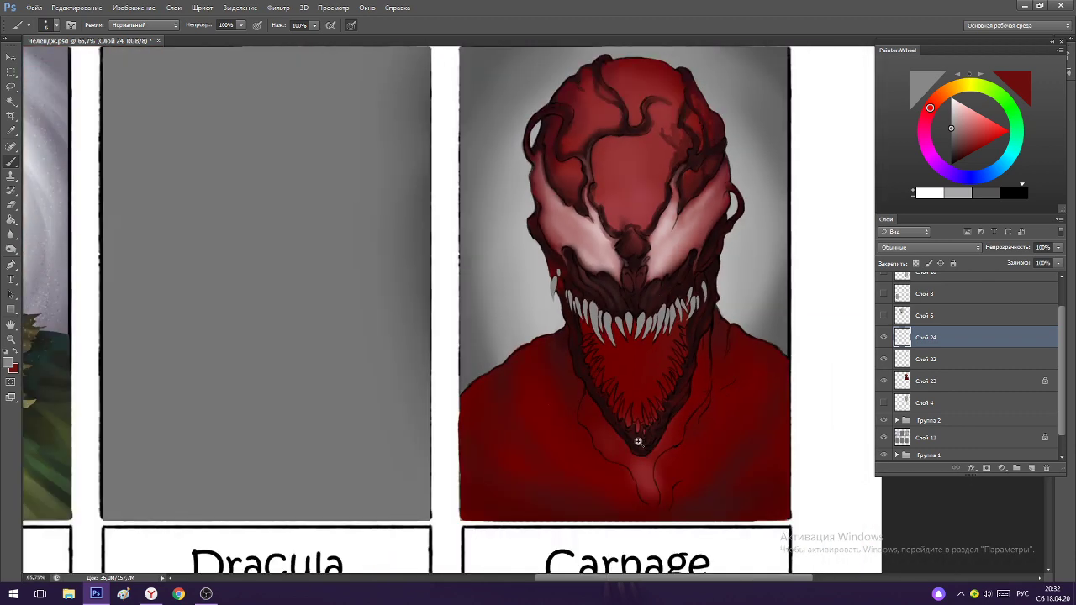
Fill the narrow lower tooth on the left-hand side of the chin with grey, tapering it to its outlined tip.
scroll(600, 379, "up", 10)
mouse_move(601, 324)
left_mouse_down()
mouse_move(584, 418)
mouse_move(592, 385)
mouse_move(587, 399)
left_mouse_up()
key("ctrl+z")
key("ctrl+z")
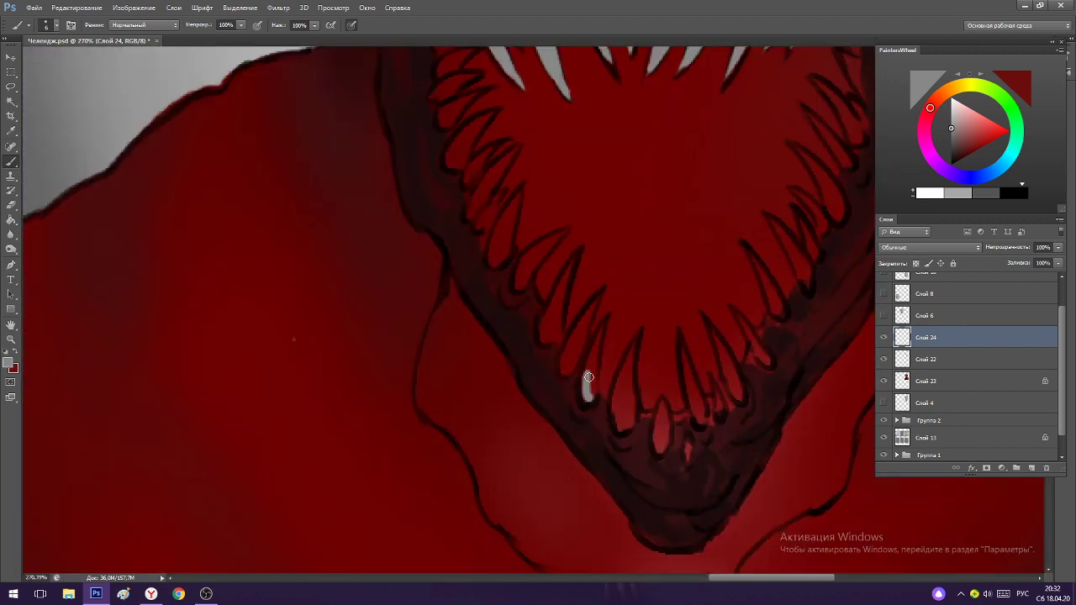
mouse_move(597, 350)
left_mouse_down()
mouse_move(588, 378)
mouse_move(602, 328)
left_mouse_up()
left_click_drag(594, 380, 595, 347)
key("ctrl+z")
mouse_move(589, 392)
left_mouse_down()
mouse_move(604, 318)
mouse_move(584, 395)
left_mouse_up()
key("ctrl+z")
key("ctrl+z")
key("ctrl+z")
scroll(618, 307, "down", 5)
scroll(644, 353, "up", 5)
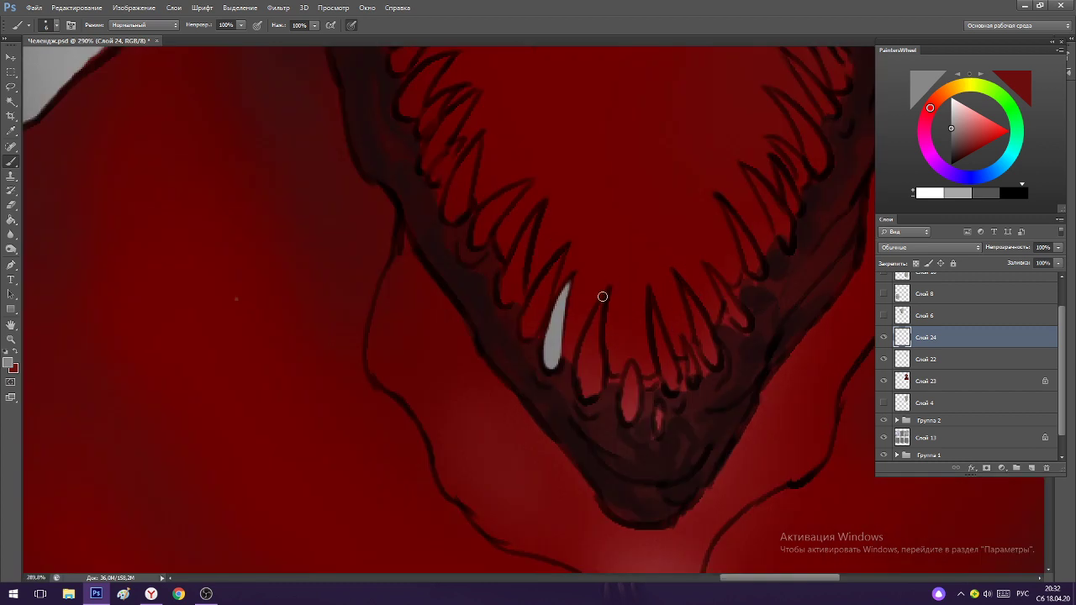
Fill the large lower tooth beside it and the small oval tooth at the chin's centre with grey.
left_click_drag(602, 298, 587, 346)
key("ctrl+z")
left_click_drag(601, 300, 586, 346)
key("ctrl+z")
mouse_move(605, 296)
left_mouse_down()
mouse_move(581, 368)
mouse_move(588, 334)
mouse_move(588, 395)
mouse_move(594, 363)
left_mouse_up()
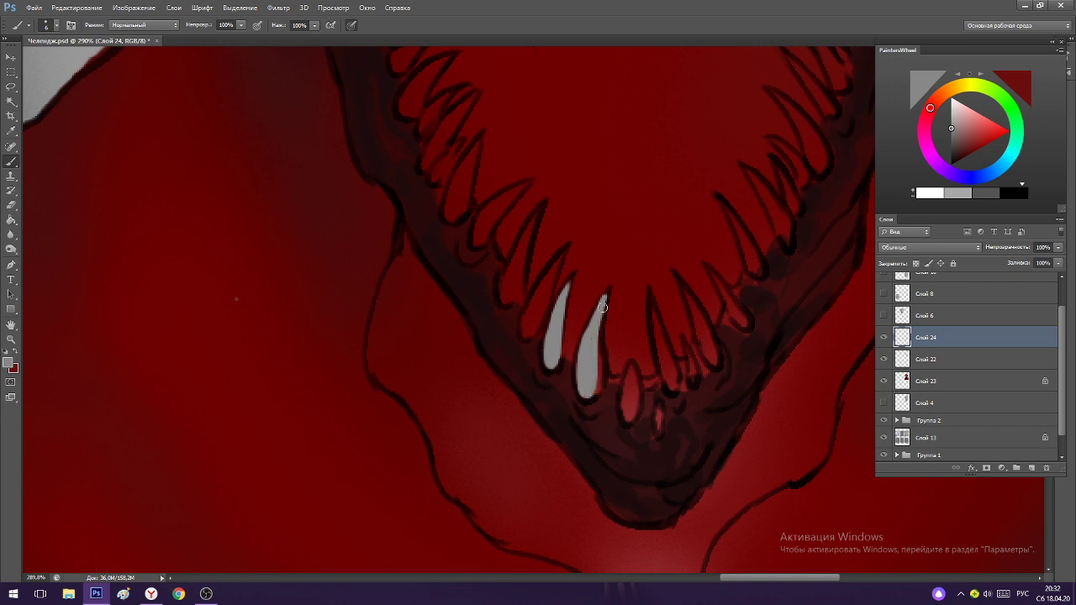
mouse_move(602, 308)
left_mouse_down()
mouse_move(598, 382)
mouse_move(625, 388)
mouse_move(628, 370)
mouse_move(627, 392)
mouse_move(630, 371)
left_mouse_up()
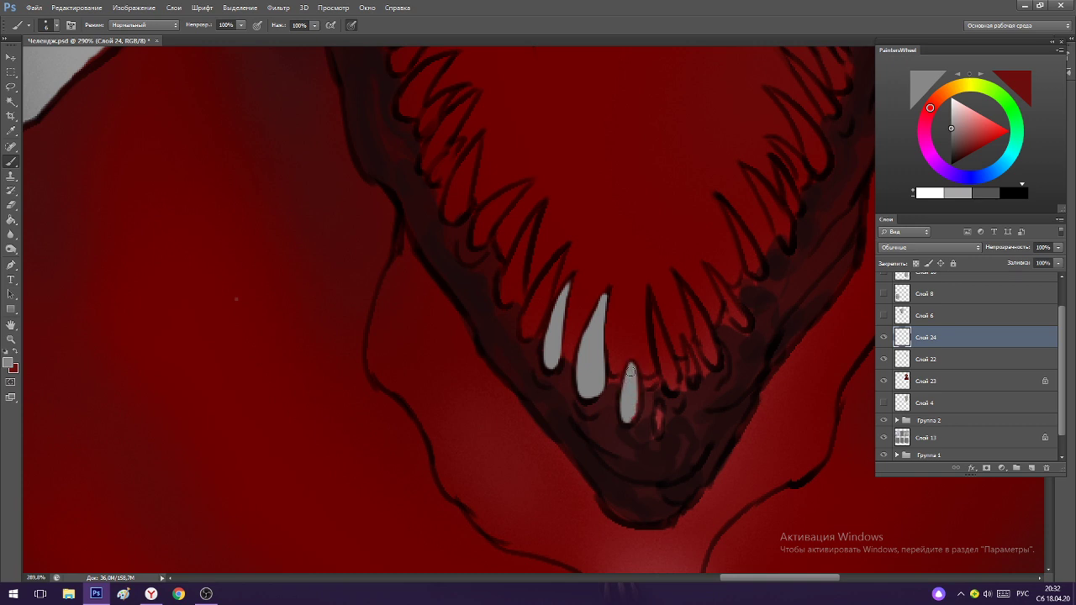
Fill the slanted lower tooth outside the first narrow left-hand tooth with grey, up to its pointed tip.
scroll(591, 243, "down", 3)
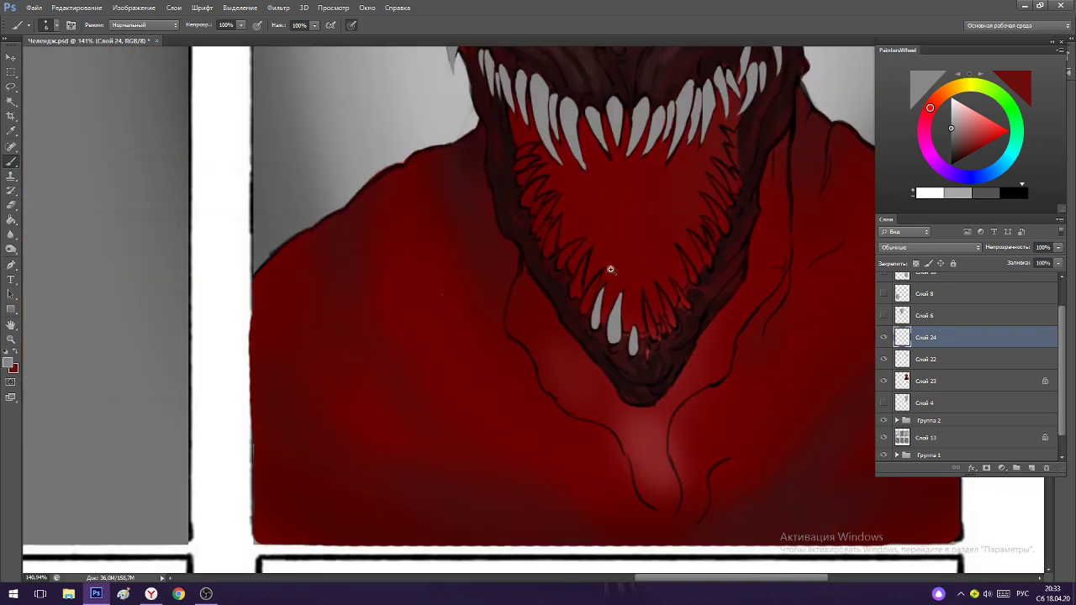
scroll(605, 295, "up", 3)
mouse_move(605, 295)
left_mouse_down()
mouse_move(581, 349)
mouse_move(611, 287)
mouse_move(571, 373)
mouse_move(590, 328)
mouse_move(580, 357)
left_mouse_up()
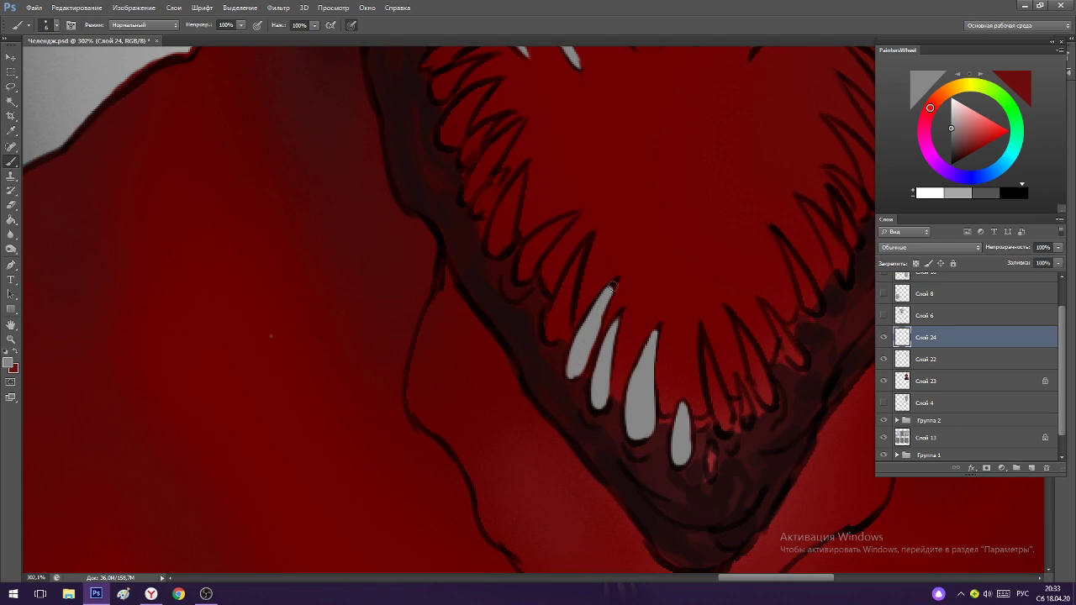
left_click_drag(614, 282, 617, 283)
left_click_drag(588, 327, 572, 367)
left_click_drag(595, 328, 560, 330)
Fill the first tall lower tooth on the right-hand side of the chin and the tiny tooth beside it with grey.
left_click_drag(660, 365, 691, 344)
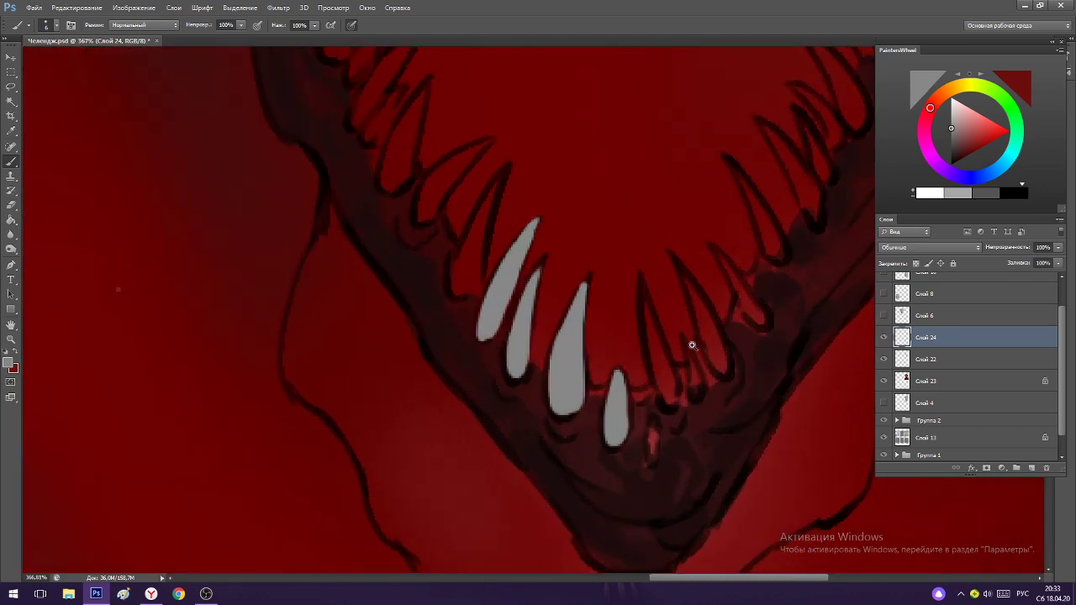
mouse_move(642, 284)
left_mouse_down()
mouse_move(649, 368)
mouse_move(664, 388)
left_mouse_up()
left_click_drag(649, 304, 674, 400)
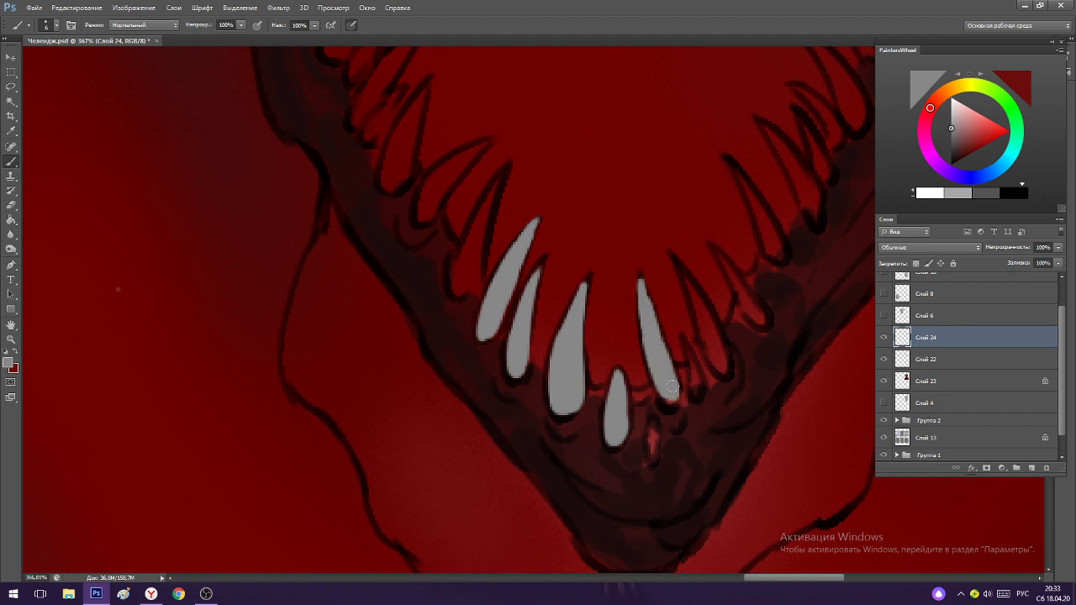
left_click_drag(685, 343, 700, 395)
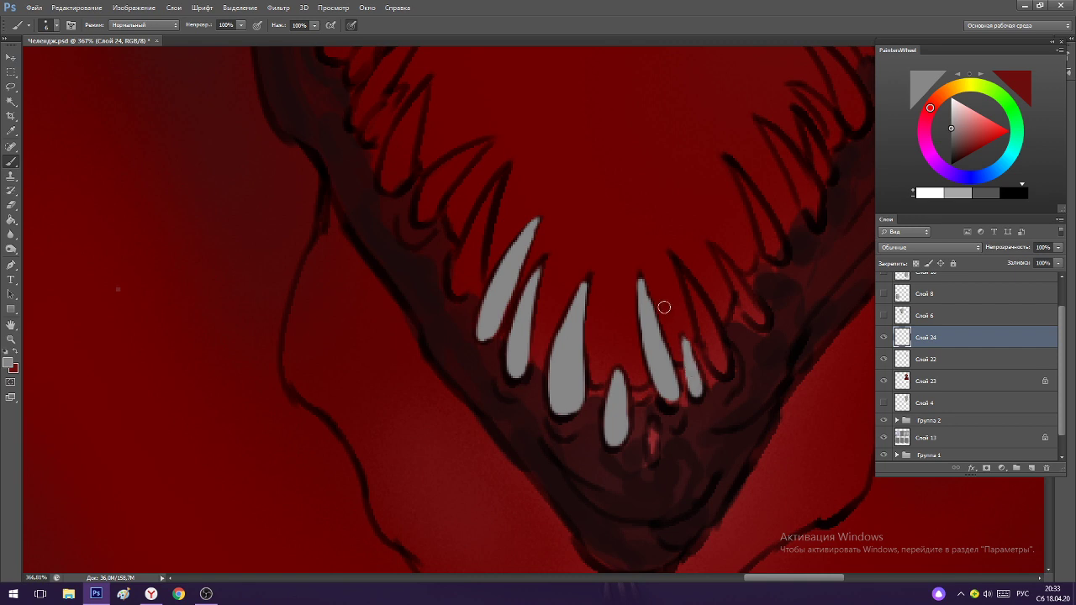
key("e")
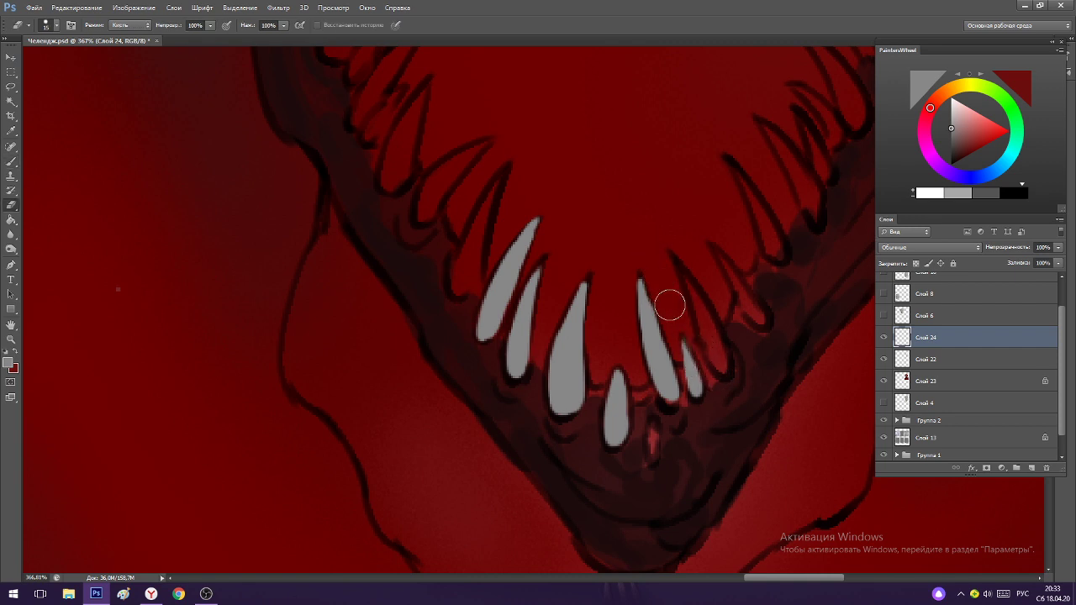
key("b")
Fill the second tall, slanted lower tooth on the right-hand side with grey, refining its tip and rounded base.
mouse_move(715, 286)
left_mouse_down("ctrl")
mouse_move(687, 272)
mouse_move(622, 282)
left_mouse_up("ctrl")
left_click_drag(744, 291, 841, 300, "ctrl")
left_click_drag(631, 259, 657, 318)
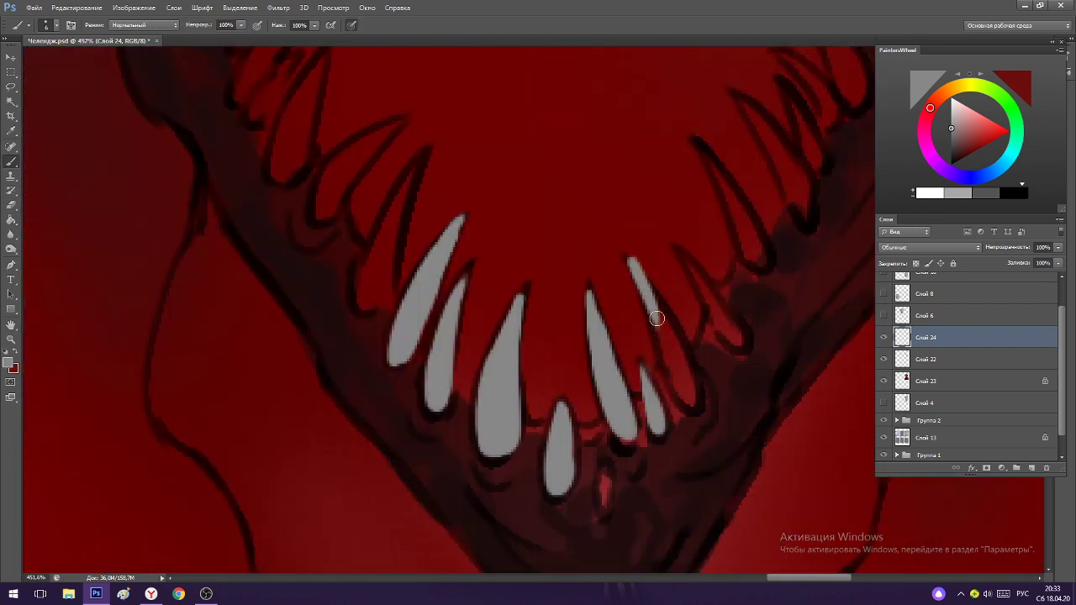
key("ctrl+z")
left_click_drag(632, 262, 662, 363)
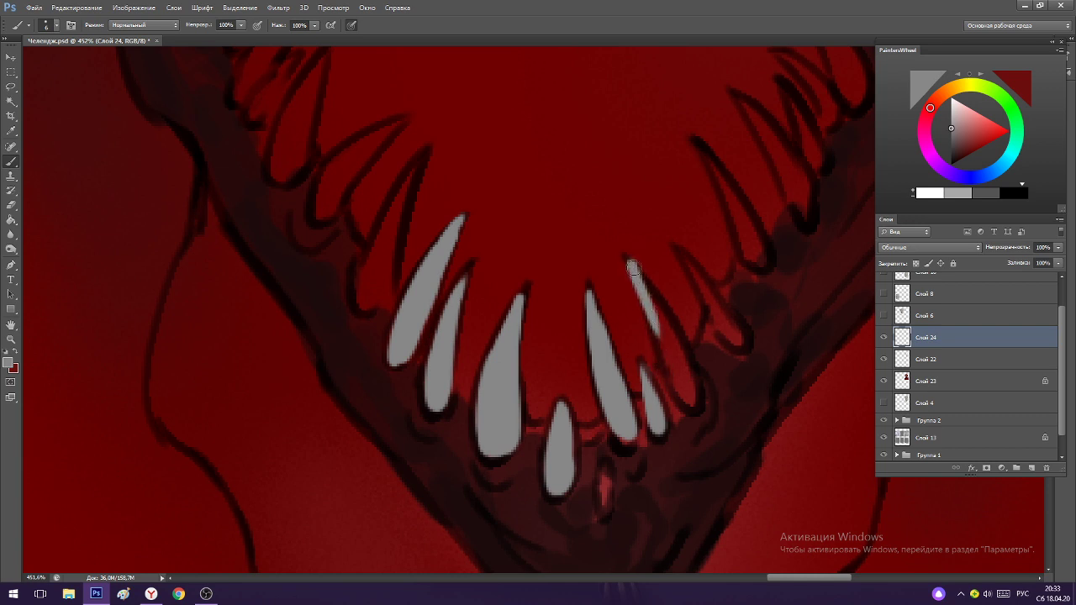
mouse_move(633, 268)
left_mouse_down()
mouse_move(676, 365)
mouse_move(649, 300)
mouse_move(669, 375)
mouse_move(655, 299)
mouse_move(669, 330)
mouse_move(640, 276)
mouse_move(684, 383)
left_mouse_up()
key("ctrl+z")
key("ctrl+z")
left_click_drag(639, 276, 679, 372)
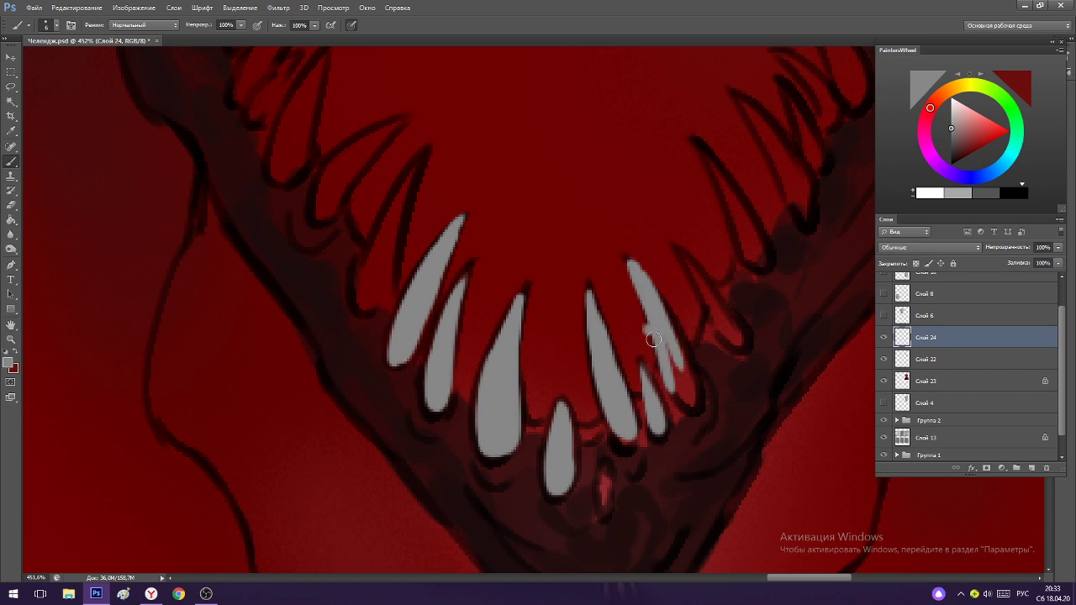
key("ctrl+z")
mouse_move(651, 333)
left_mouse_down()
mouse_move(675, 393)
mouse_move(675, 362)
mouse_move(671, 376)
left_mouse_up()
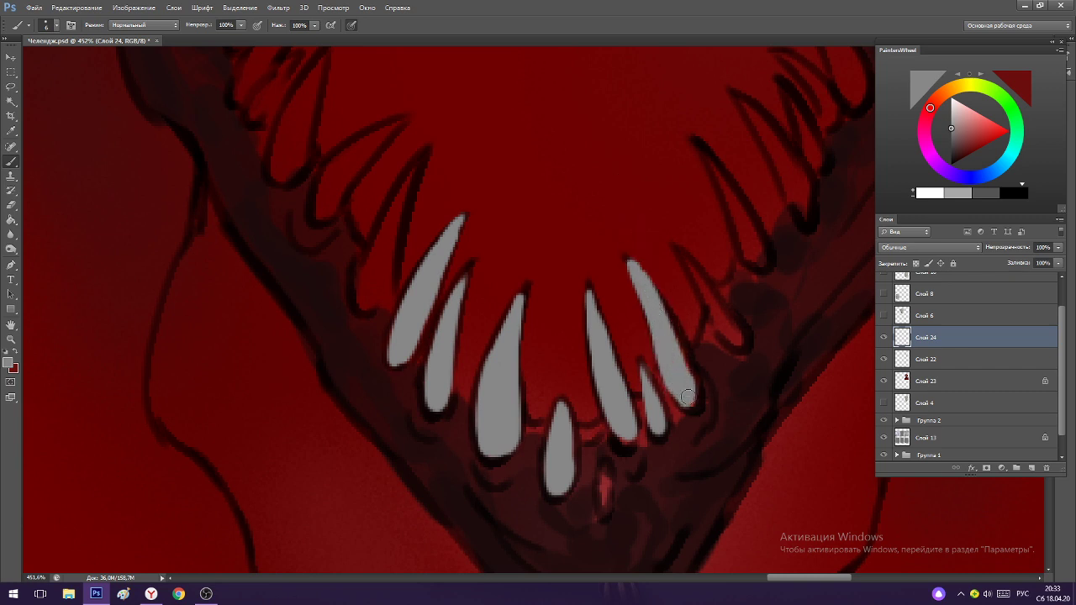
key("e")
key("b")
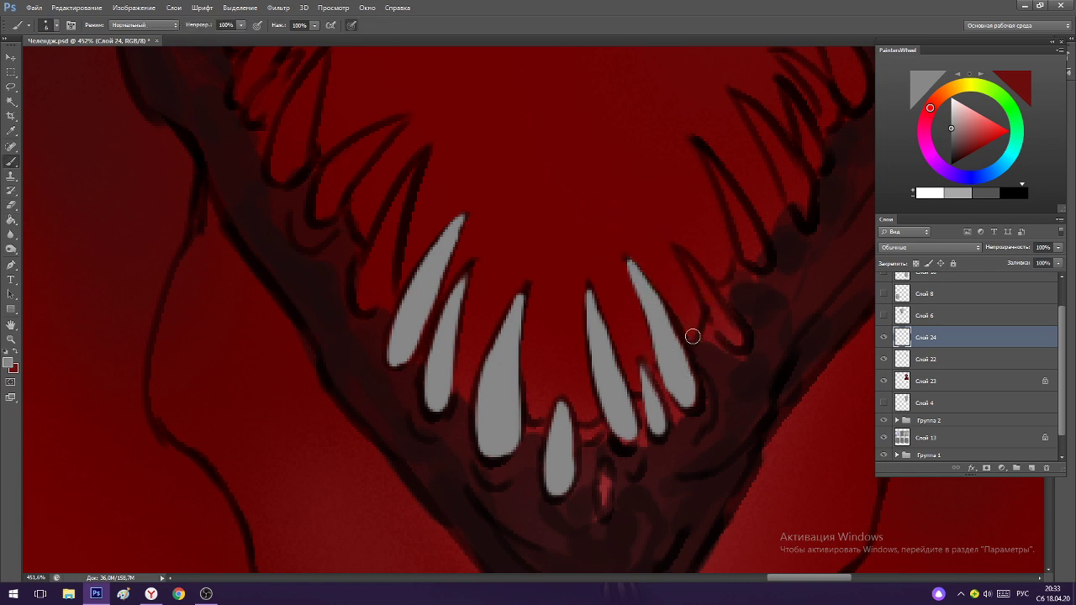
Fill the next slanted lower tooth further up the right-hand jaw with grey and refine its edges.
scroll(643, 269, "down", 5)
scroll(703, 288, "up", 5)
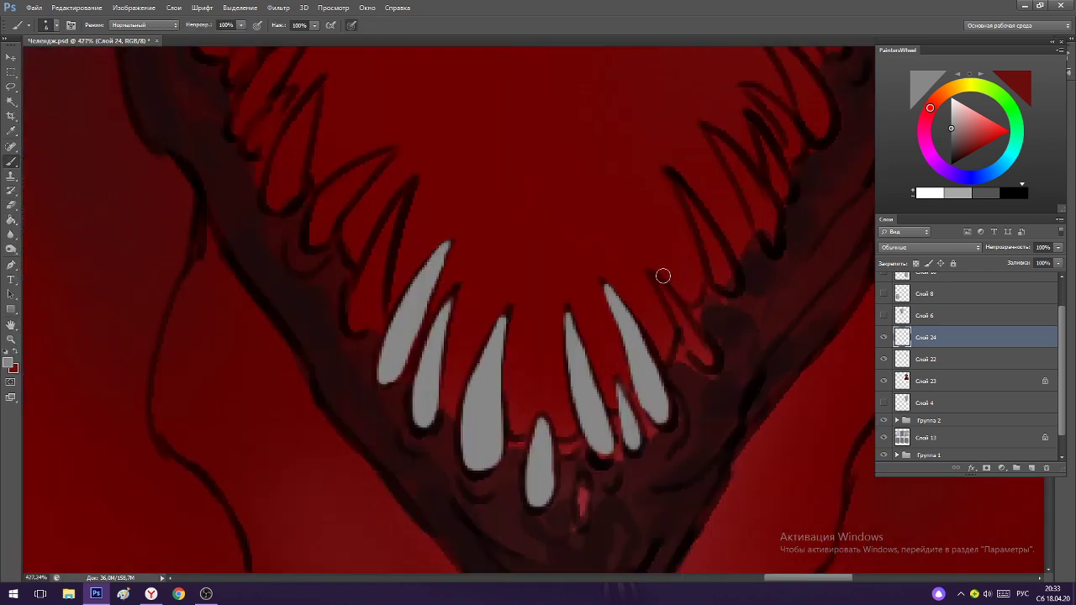
left_click_drag(651, 269, 686, 335)
key("ctrl+z")
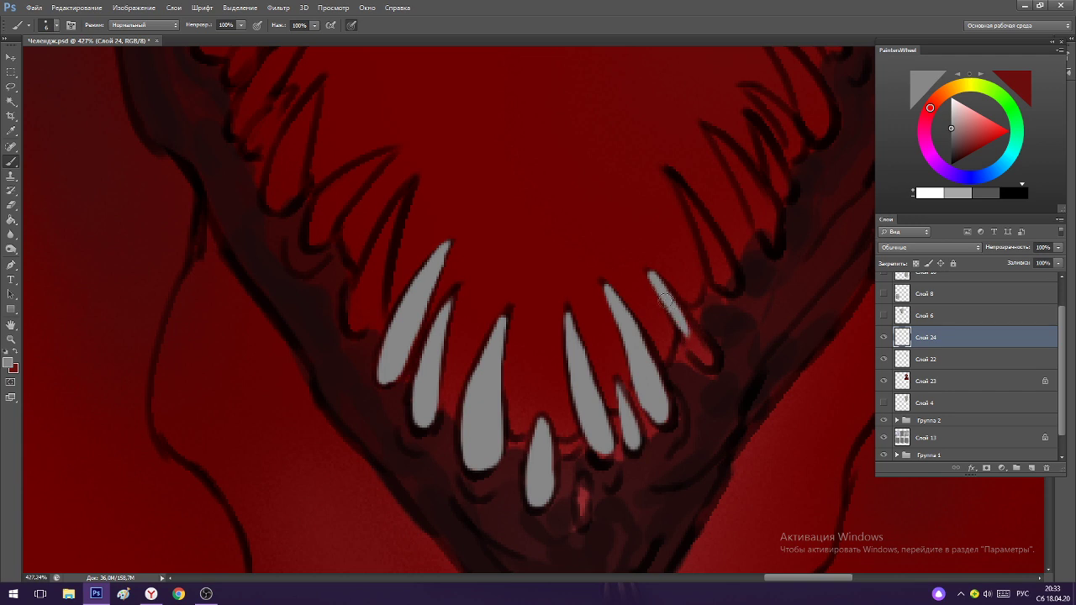
left_click_drag(664, 299, 696, 356)
key("ctrl+z")
mouse_move(655, 276)
left_mouse_down()
mouse_move(693, 348)
mouse_move(656, 279)
mouse_move(707, 356)
mouse_move(653, 273)
mouse_move(667, 265)
mouse_move(726, 346)
left_mouse_up()
key("e")
key("b")
Fill the tiny tooth just above the chin's tip with grey.
scroll(715, 269, "down", 6)
scroll(784, 210, "up", 5)
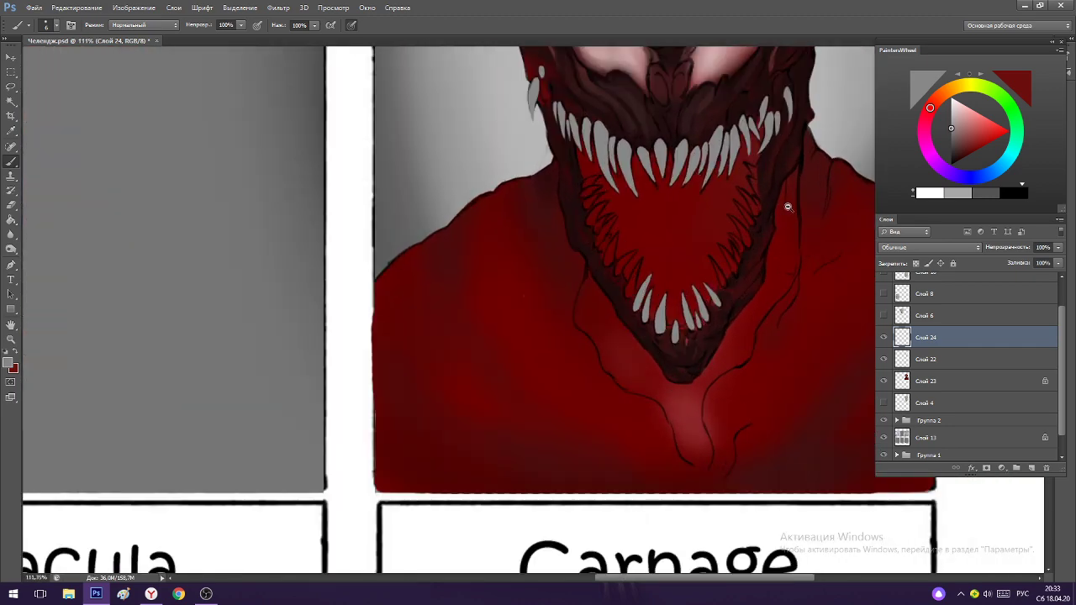
scroll(623, 467, "down", 3)
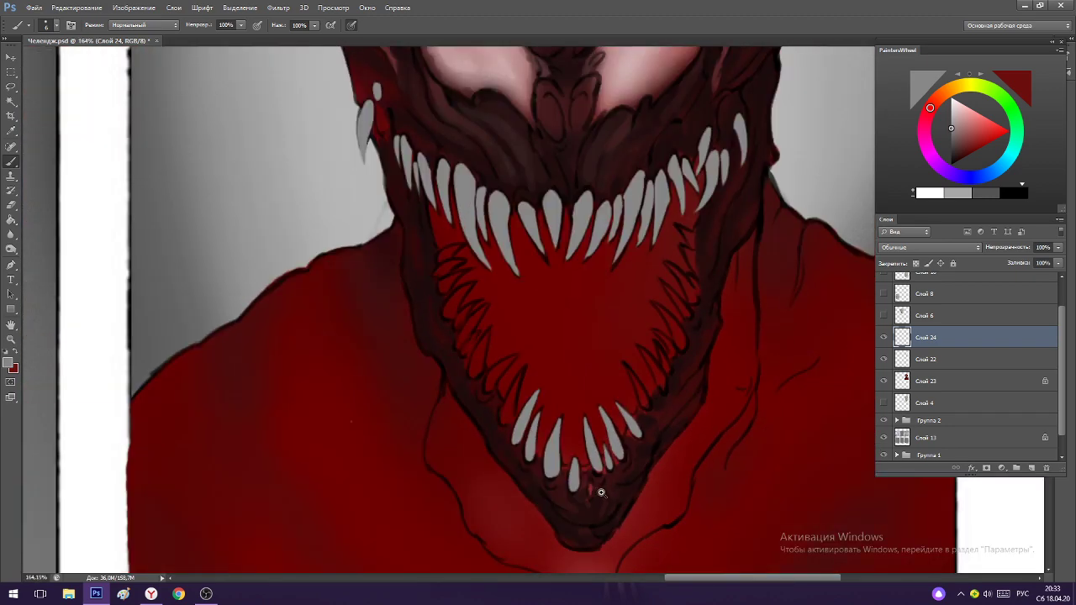
scroll(581, 492, "up", 5)
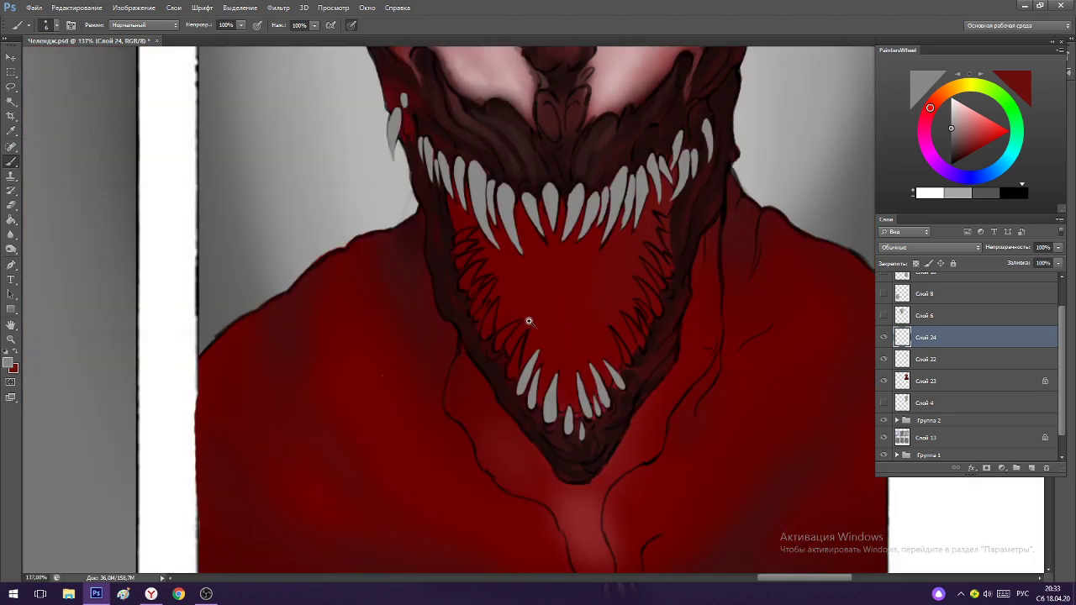
scroll(528, 319, "down", 3)
Fill the tall slanted lower tooth on the left-hand jaw and the curved tooth above it with grey.
scroll(507, 389, "up", 3)
mouse_move(507, 389)
left_mouse_down()
mouse_move(555, 294)
mouse_move(521, 404)
mouse_move(540, 305)
mouse_move(527, 399)
mouse_move(498, 377)
mouse_move(521, 389)
left_mouse_up()
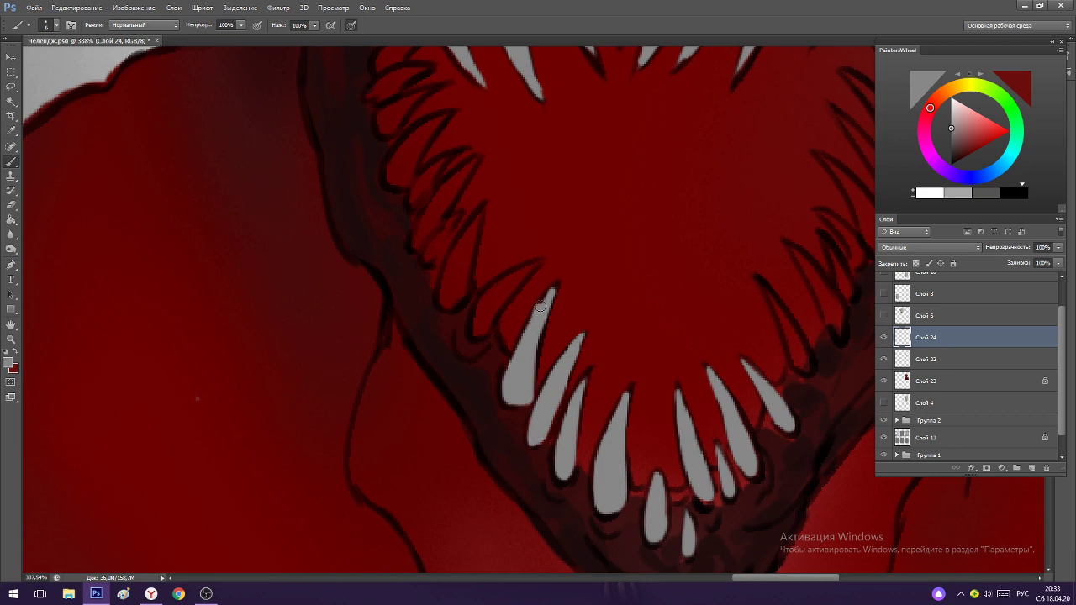
left_click_drag(540, 307, 556, 280)
mouse_move(553, 330)
left_mouse_down()
mouse_move(437, 316)
mouse_move(517, 285)
mouse_move(494, 332)
mouse_move(531, 286)
mouse_move(526, 296)
mouse_move(561, 270)
mouse_move(523, 287)
mouse_move(537, 317)
mouse_move(515, 341)
mouse_move(531, 291)
left_mouse_up()
Fill the upright pointed tooth above the curved one on the left-hand jaw with grey.
left_click_drag(515, 334, 538, 272)
left_click_drag(518, 309, 548, 262)
key("ctrl+z")
left_click_drag(523, 335, 544, 263)
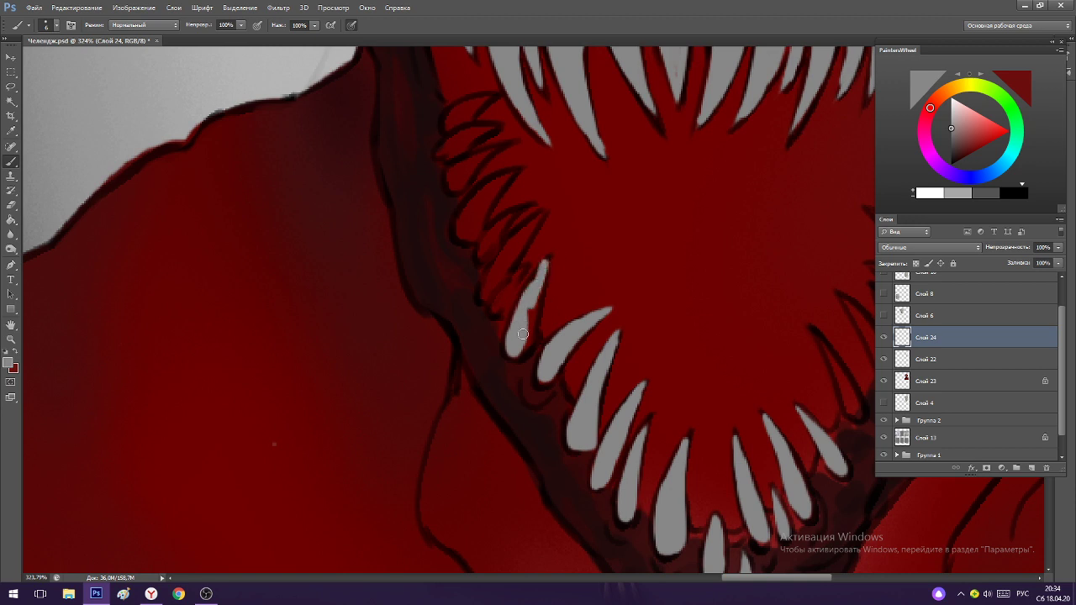
mouse_move(528, 313)
left_mouse_down()
mouse_move(528, 340)
mouse_move(523, 324)
mouse_move(556, 250)
mouse_move(531, 244)
mouse_move(586, 240)
left_mouse_up()
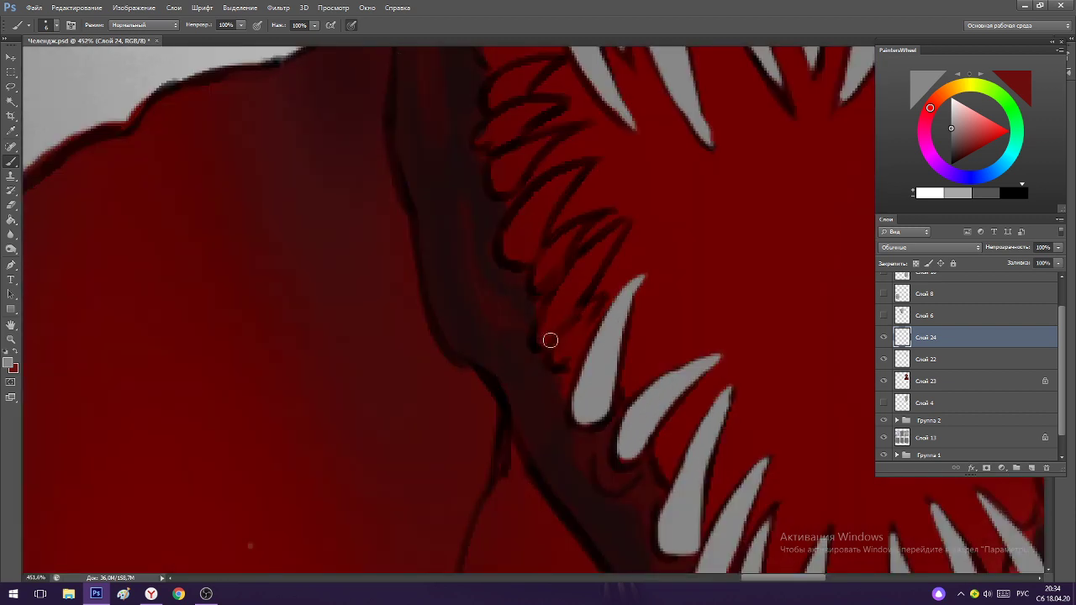
Fill the short tooth and the long slanted tooth next up the left-hand jaw with grey.
mouse_move(550, 339)
left_mouse_down()
mouse_move(559, 353)
mouse_move(616, 289)
left_mouse_up()
mouse_move(545, 328)
left_mouse_down()
mouse_move(608, 231)
mouse_move(644, 207)
mouse_move(559, 313)
mouse_move(603, 259)
left_mouse_up()
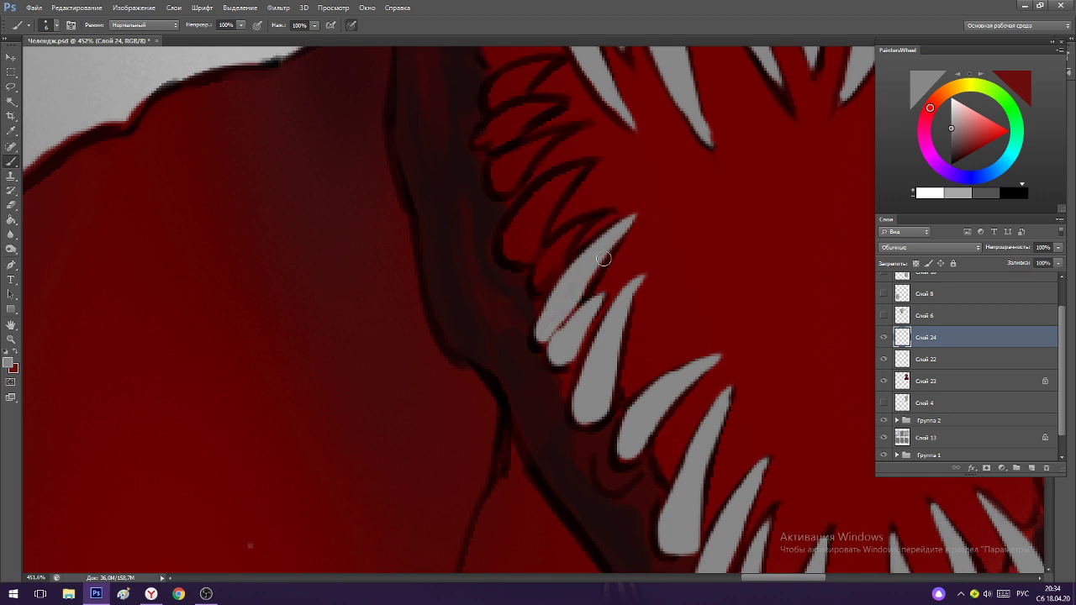
left_click_drag(545, 274, 605, 213)
key("ctrl+z")
Fill the narrow curved tooth and the wide rounded tooth above it on the left-hand jaw with grey.
scroll(554, 252, "down", 3)
scroll(548, 228, "up", 3)
mouse_move(517, 257)
left_mouse_down()
mouse_move(516, 279)
mouse_move(519, 264)
mouse_move(528, 278)
left_mouse_up()
mouse_move(533, 243)
left_mouse_down()
mouse_move(568, 206)
mouse_move(546, 233)
mouse_move(600, 193)
mouse_move(512, 257)
left_mouse_up()
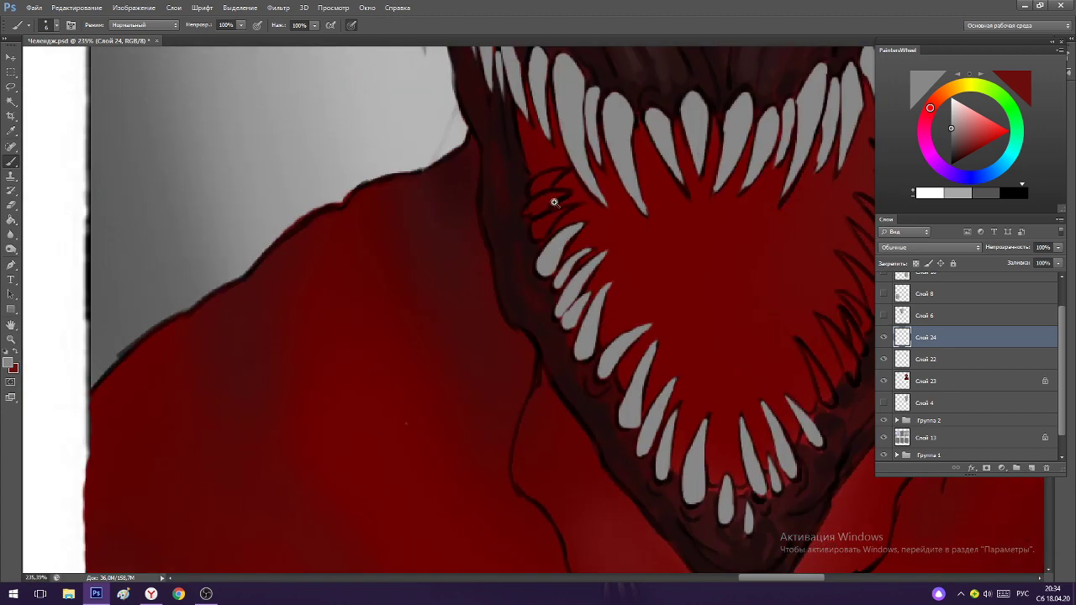
Fill the small tooth above the wide rounded one on the left-hand jaw with grey, drawing out its tip.
left_click_drag(552, 204, 631, 206)
left_click_drag(548, 266, 504, 261)
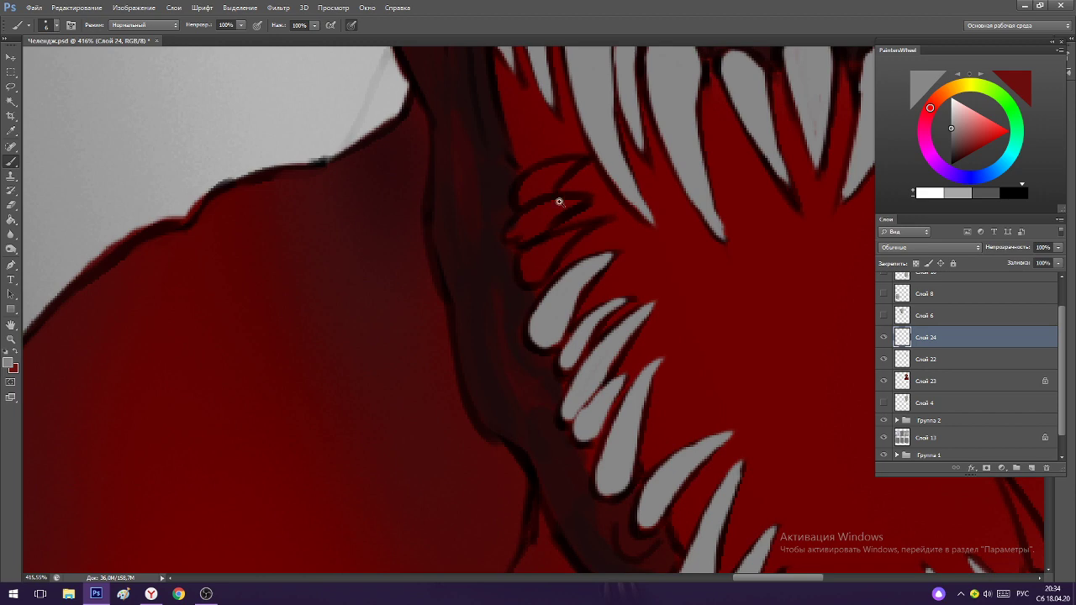
scroll(547, 244, "up", 3)
scroll(541, 272, "down", 3)
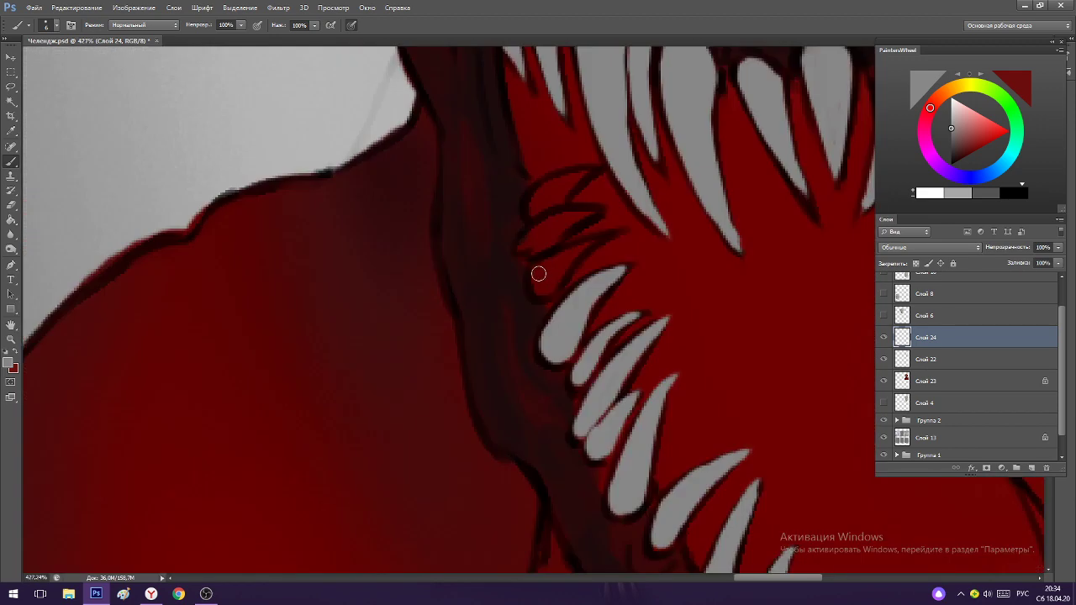
mouse_move(539, 274)
left_mouse_down()
mouse_move(536, 286)
mouse_move(575, 253)
left_mouse_up()
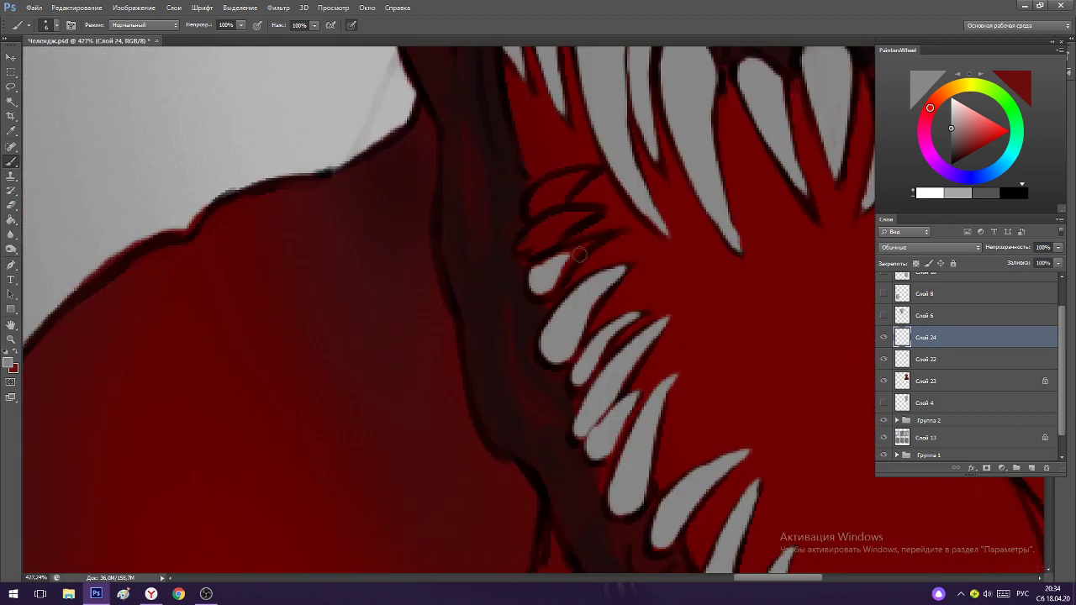
mouse_move(546, 286)
left_mouse_down()
mouse_move(604, 249)
mouse_move(601, 240)
left_mouse_up()
key("ctrl+z")
left_click_drag(550, 275, 597, 239)
Fill the remaining uppermost small teeth on the left-hand jaw with grey and trim the top one with the Eraser.
scroll(565, 259, "down", 10)
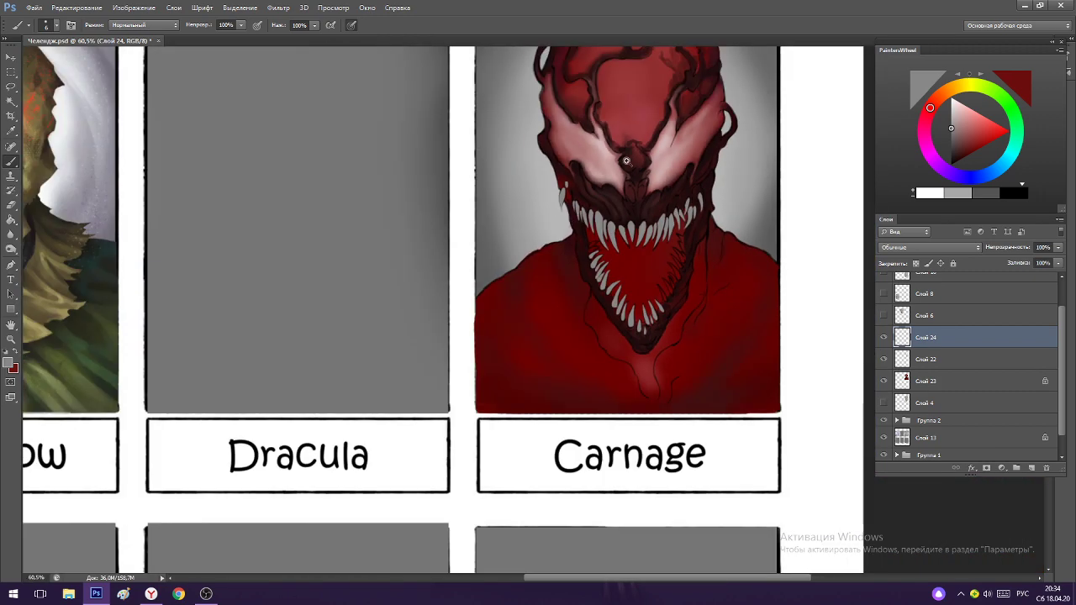
scroll(649, 225, "up", 3)
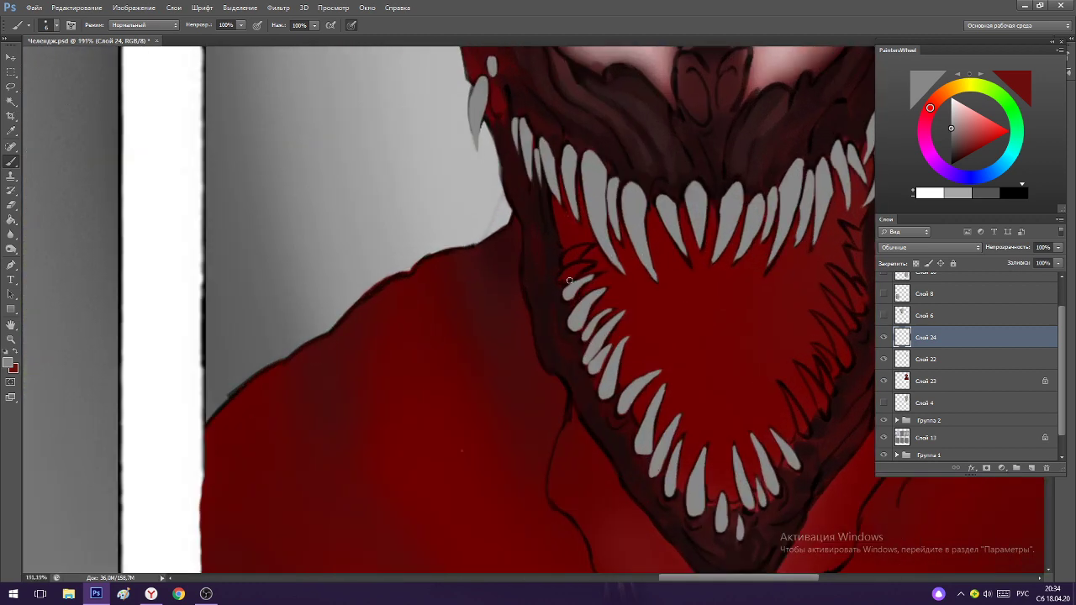
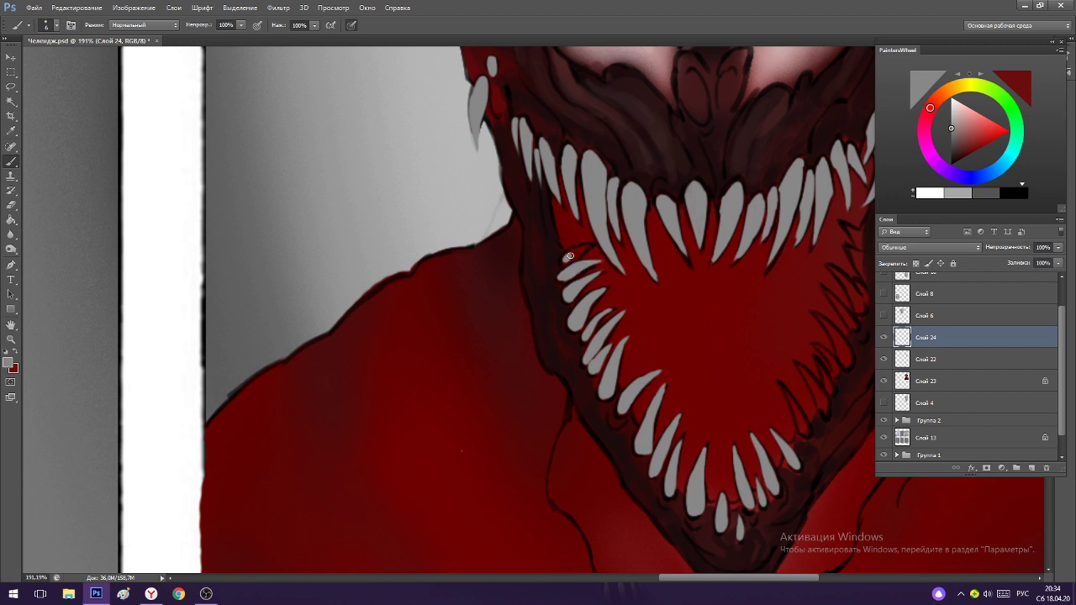
left_click_drag(554, 249, 573, 235)
key("e")
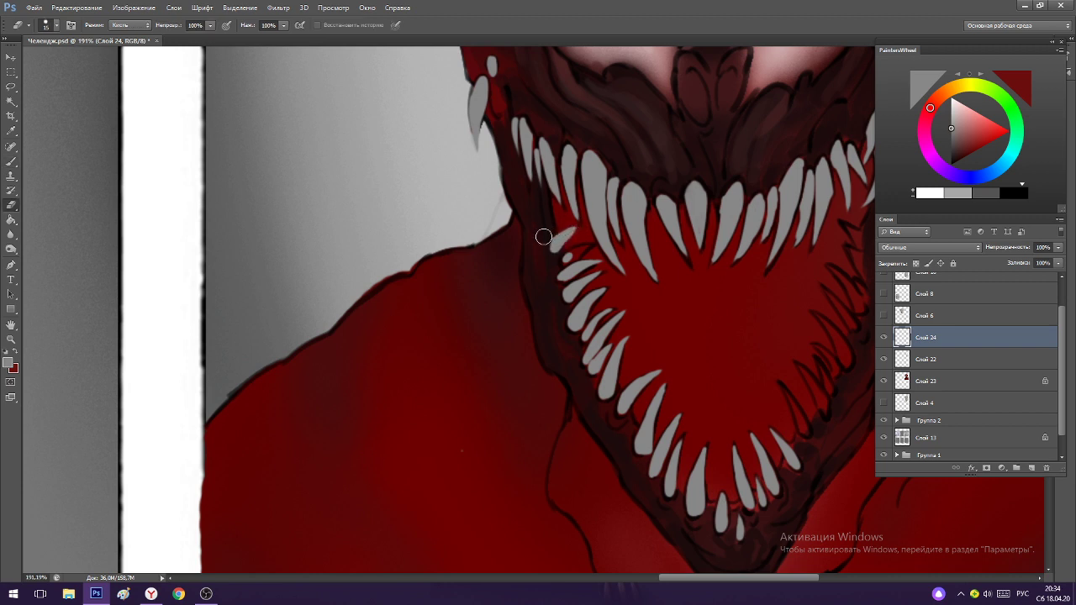
key("b")
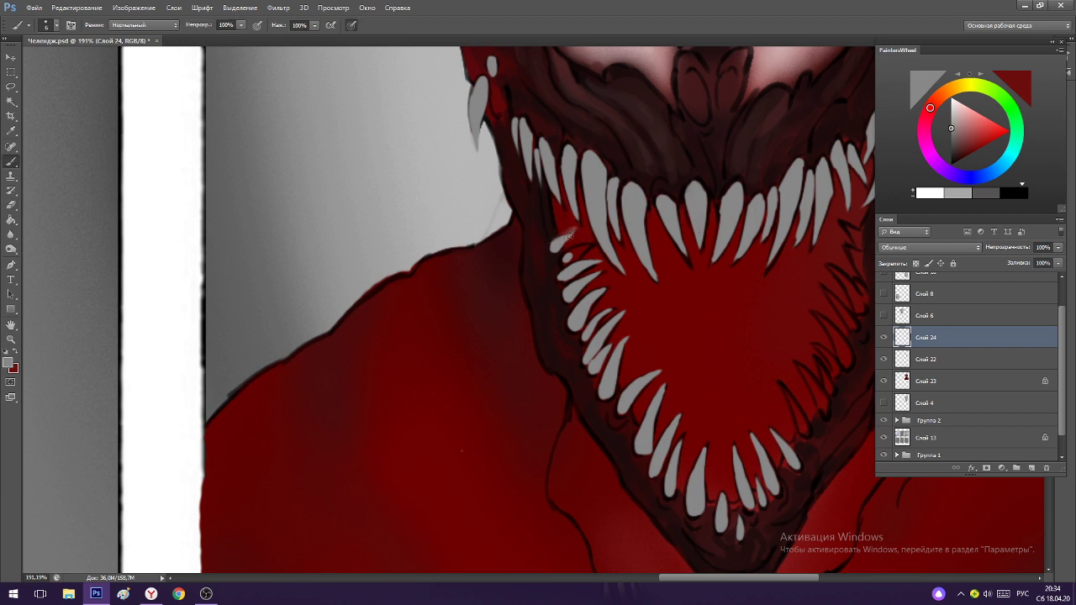
key("e")
left_click_drag(567, 224, 570, 229)
key("b")
scroll(545, 220, "down", 5)
scroll(723, 197, "up", 8)
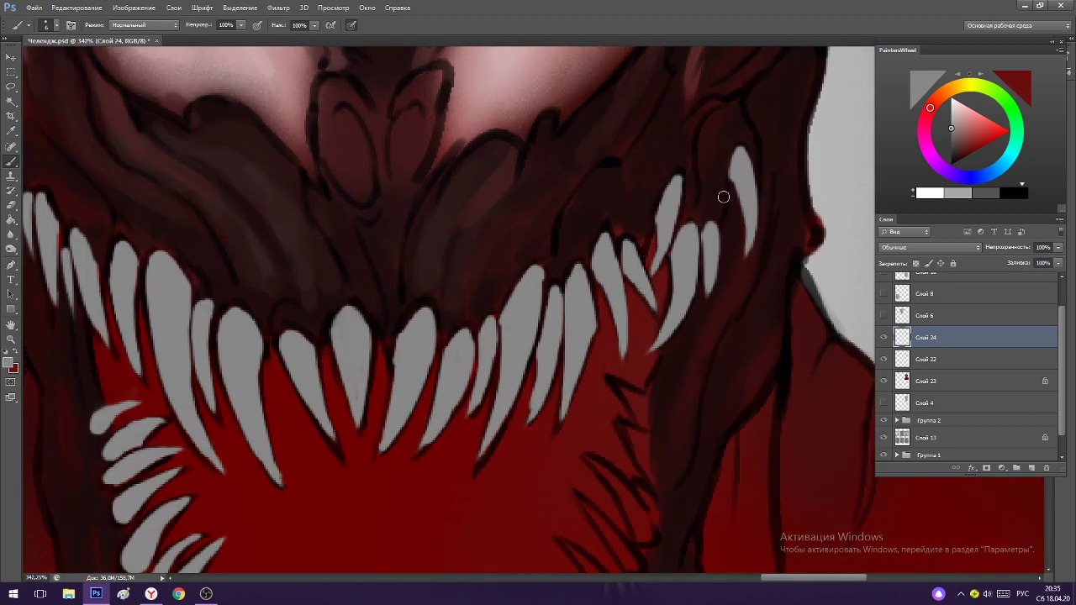
Add a small slender grey tooth on the inner side of the detached right-hand cheek fang.
mouse_move(723, 197)
left_mouse_down()
mouse_move(720, 187)
mouse_move(733, 248)
mouse_move(724, 209)
left_mouse_up()
scroll(722, 208, "down", 5)
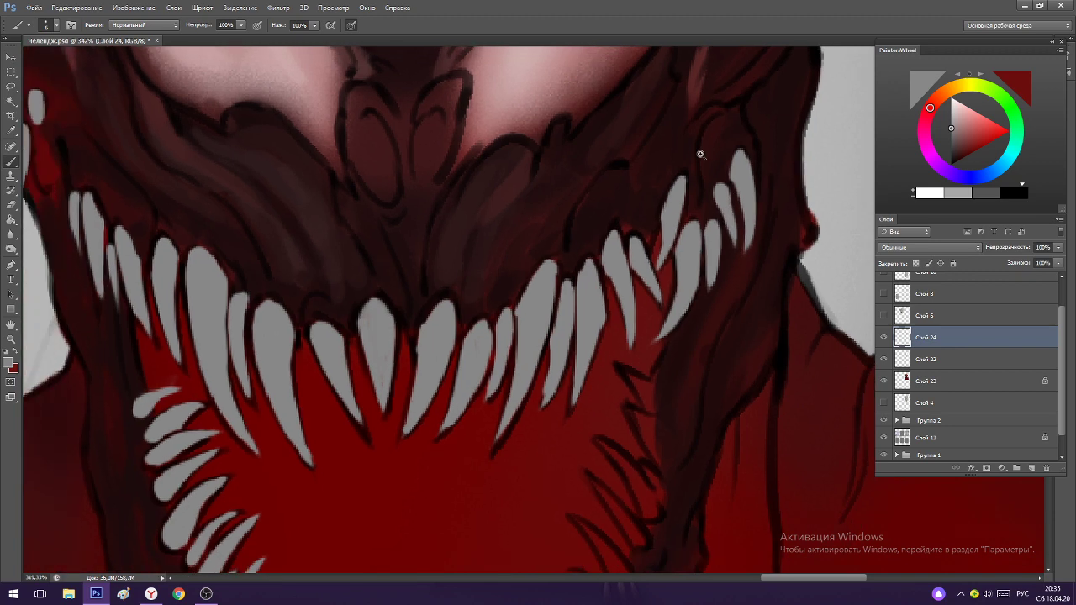
scroll(699, 238, "up", 4)
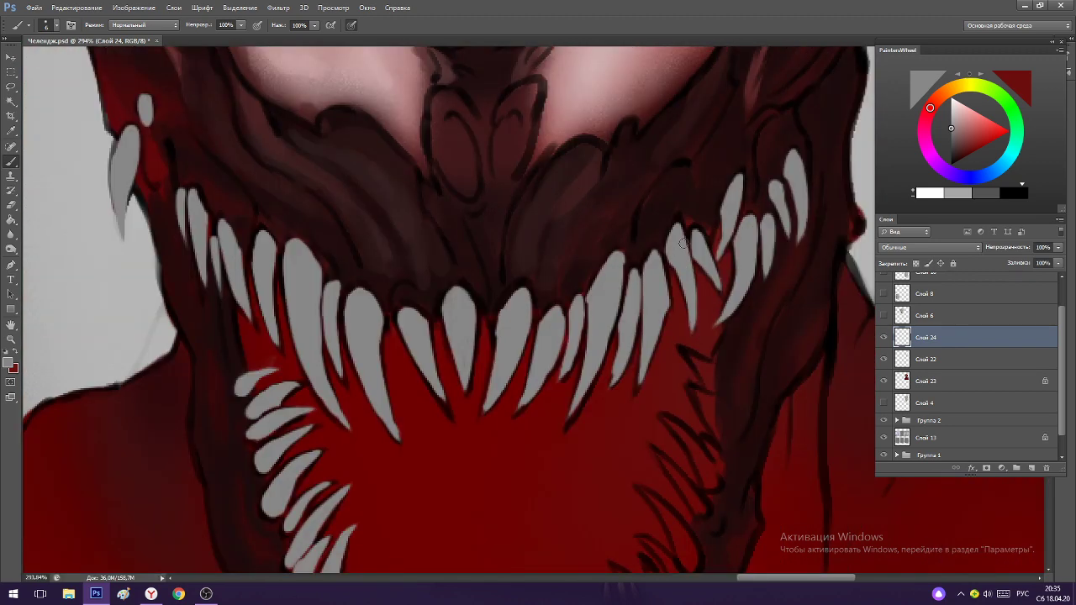
Add tiny grey teeth in the gaps of the upper row and a small grey dot above its right-hand part.
left_click_drag(650, 229, 715, 240)
left_click_drag(425, 284, 428, 317)
left_click_drag(485, 294, 489, 328)
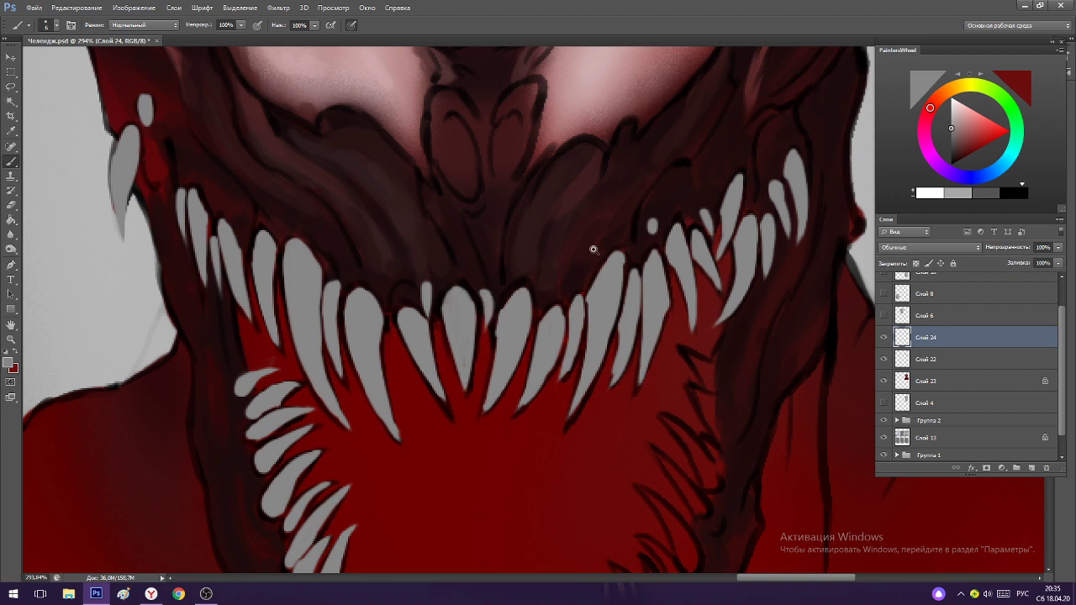
scroll(592, 250, "down", 3)
scroll(547, 233, "up", 2)
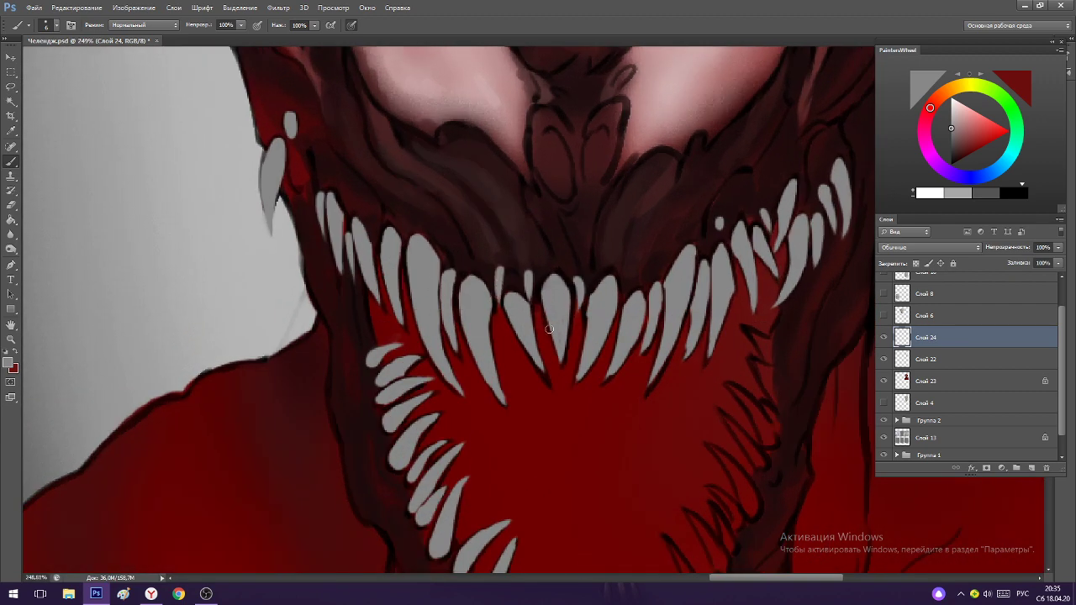
scroll(549, 329, "down", 5)
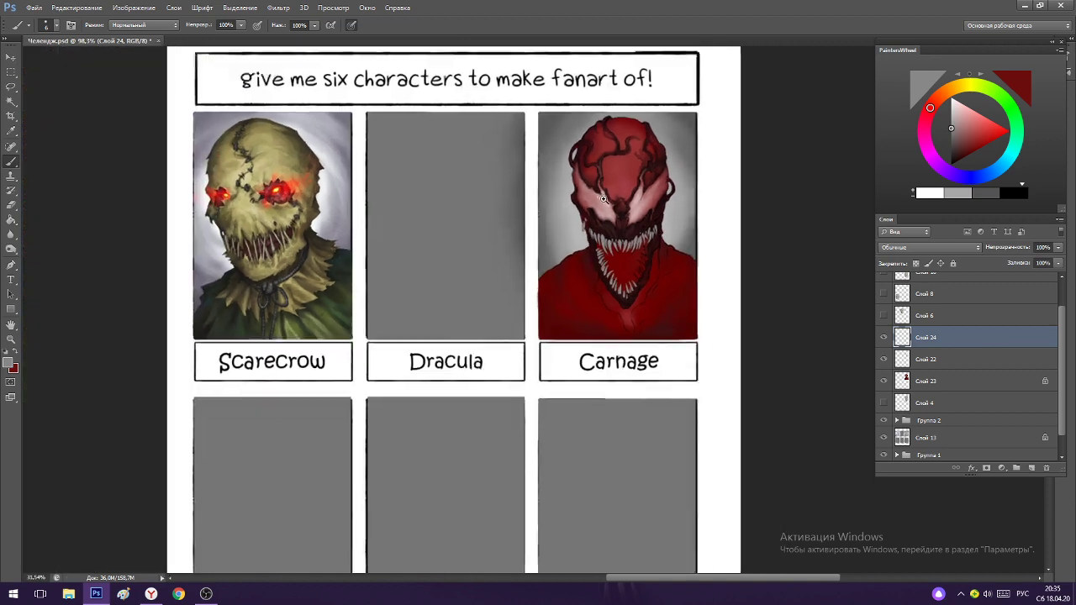
scroll(603, 198, "up", 5)
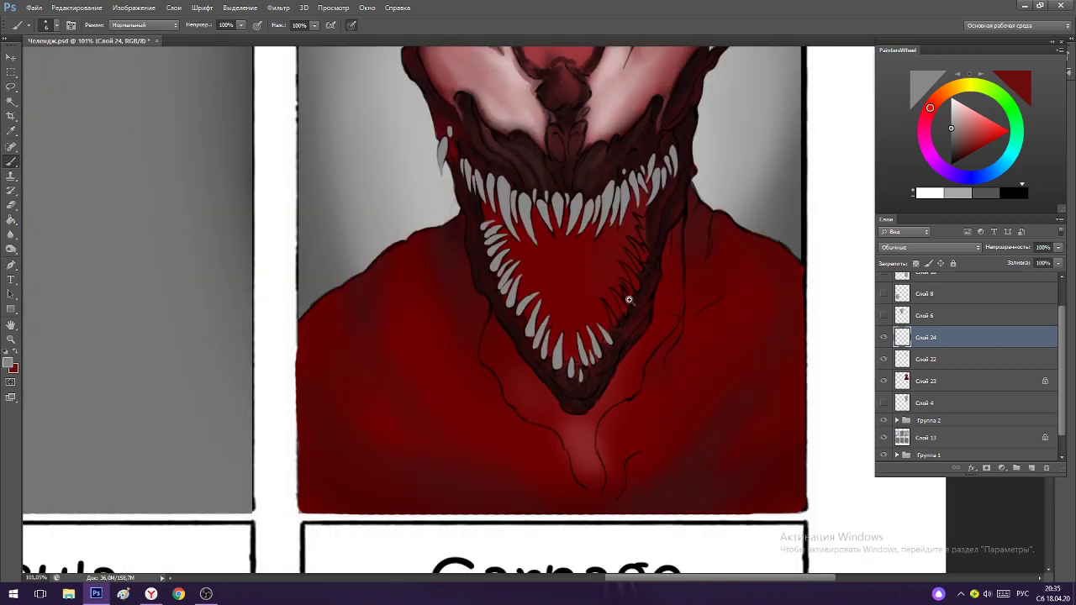
Paint a grey tooth with the Brush over the sketched outline on the right side of Carnage's lower jaw.
scroll(628, 299, "up", 3)
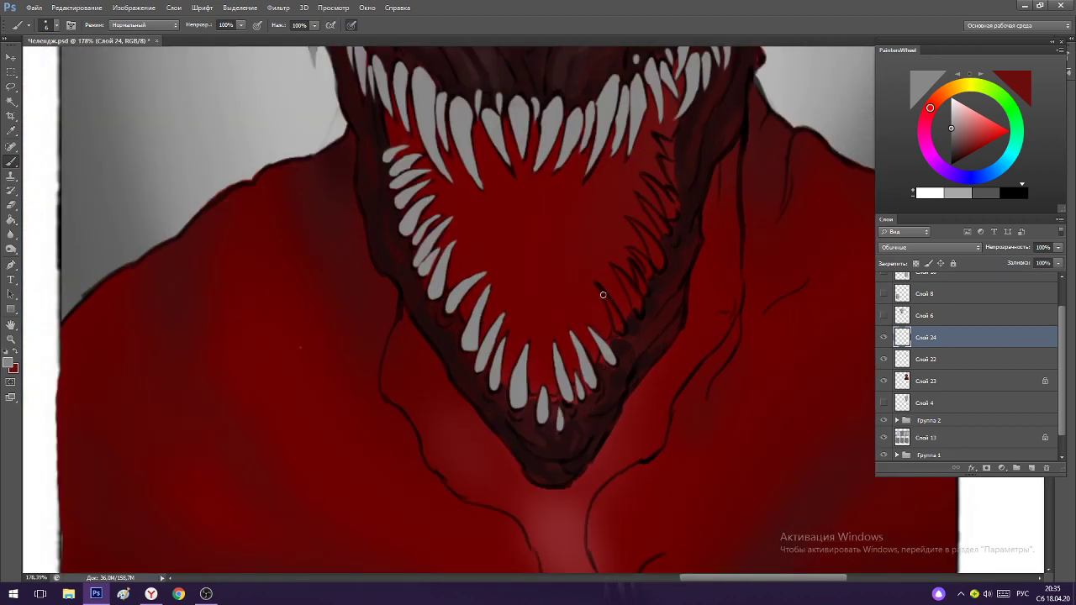
left_click_drag(598, 288, 617, 334)
left_click_drag(597, 284, 614, 323)
key("ctrl+z")
left_click_drag(598, 288, 620, 332)
scroll(622, 275, "up", 1)
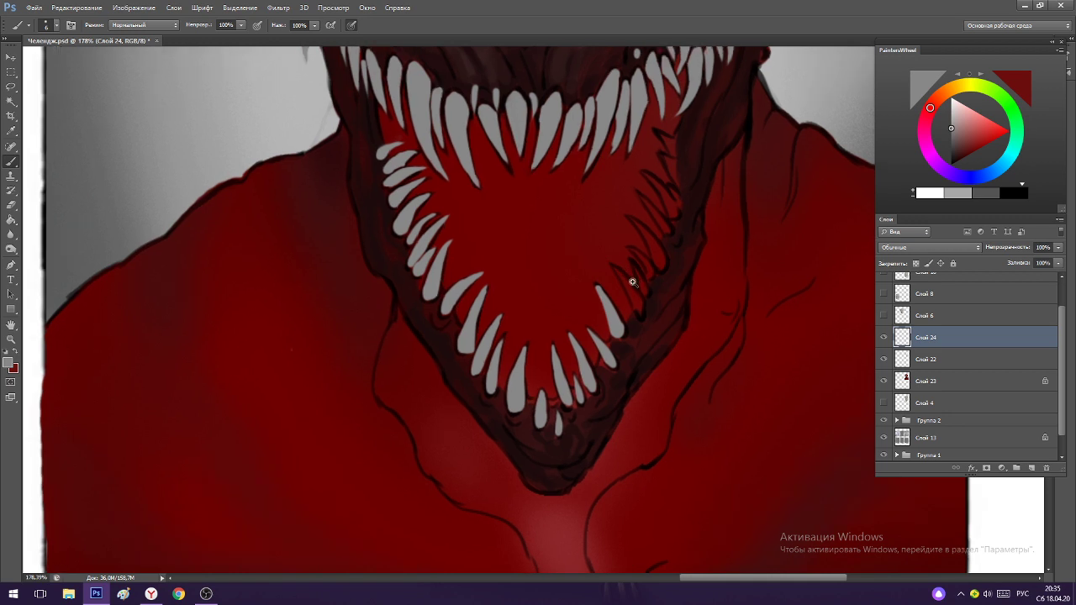
Paint the next grey teeth up the lower jaw's right side and fill small teeth between the lower ones.
mouse_move(610, 264)
left_mouse_down()
mouse_move(639, 319)
mouse_move(637, 306)
left_mouse_up()
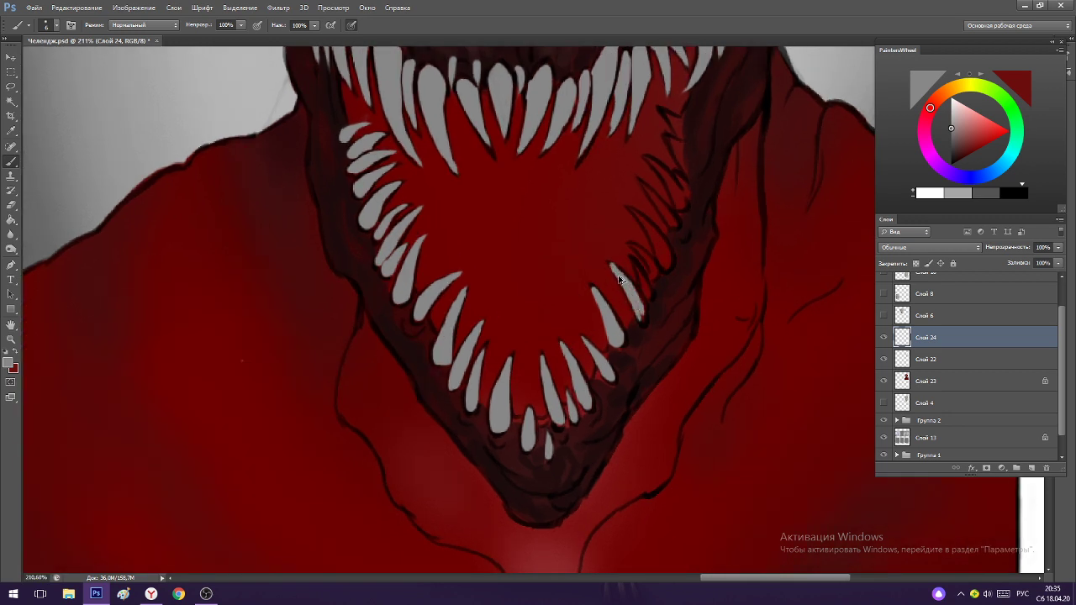
key("ctrl+z")
mouse_move(612, 265)
left_mouse_down()
mouse_move(640, 312)
mouse_move(623, 276)
left_mouse_up()
left_click_drag(630, 322, 624, 303)
left_click_drag(610, 354, 592, 326)
left_click_drag(595, 386, 586, 351)
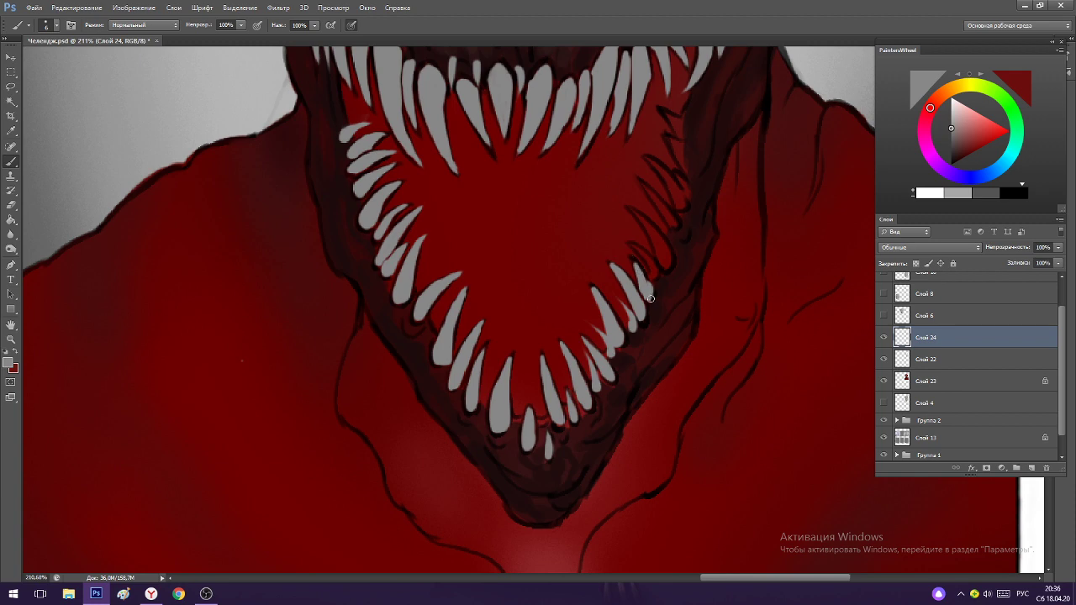
Paint the topmost tooth of the lower row near the right mouth corner and trim its tip with the Eraser.
scroll(621, 248, "down", 1)
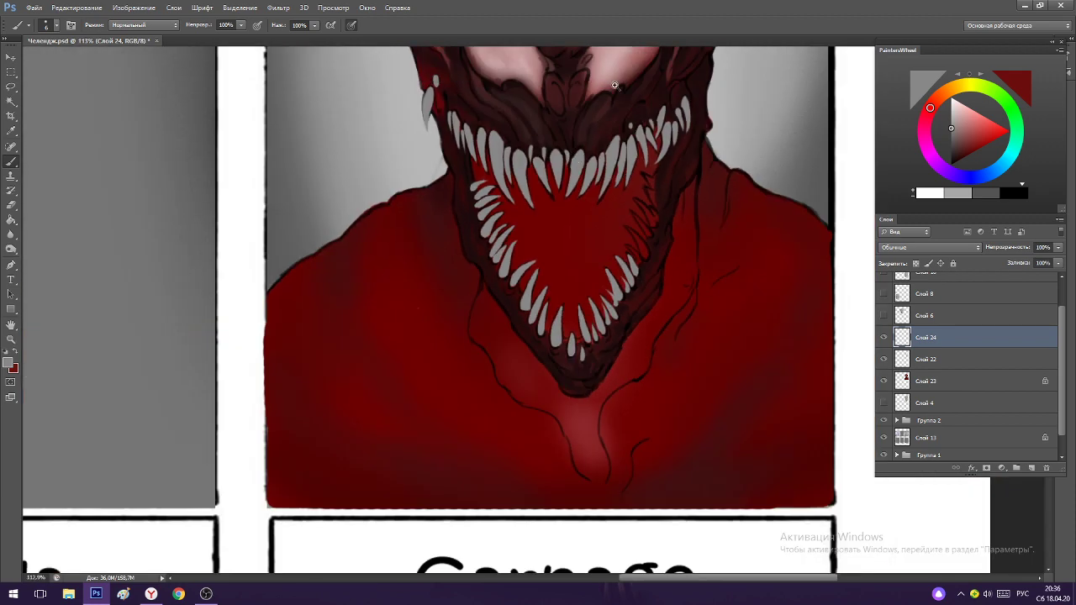
scroll(669, 138, "up", 2)
left_click_drag(609, 253, 647, 289)
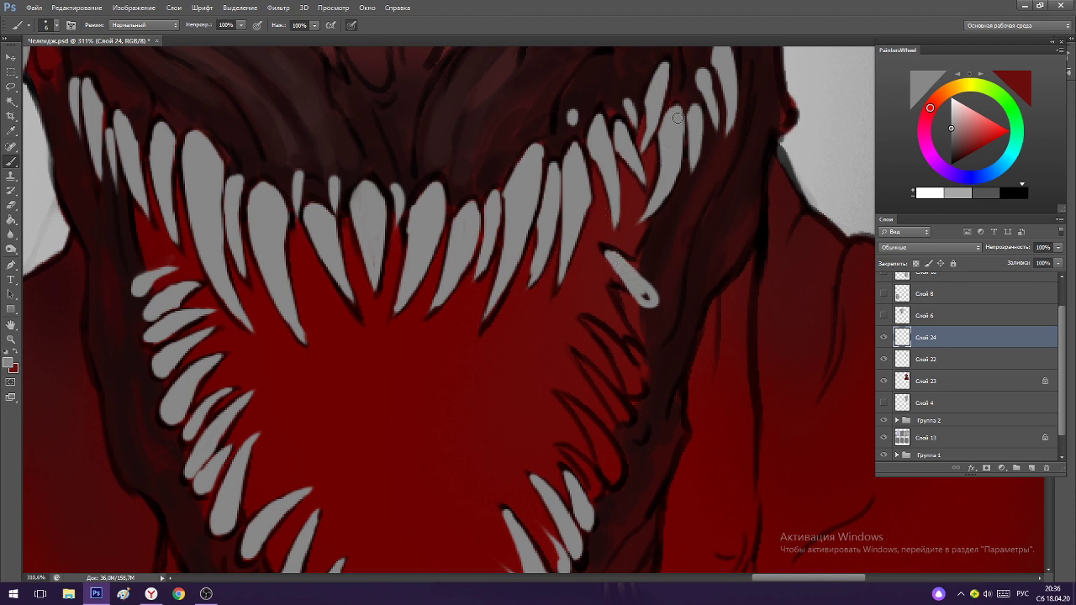
scroll(649, 198, "down", 5)
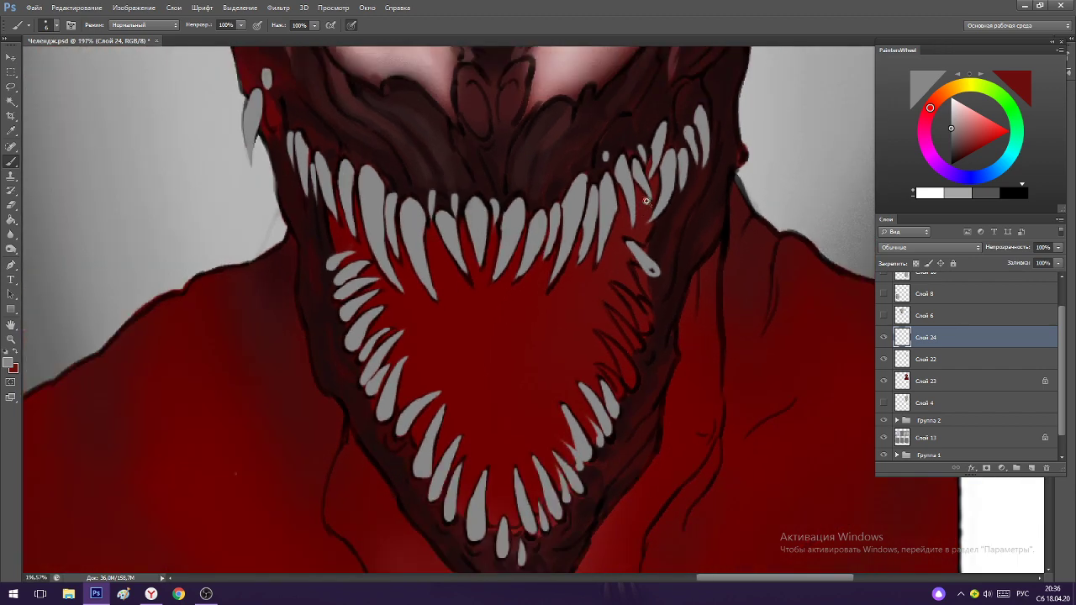
scroll(646, 241, "up", 4)
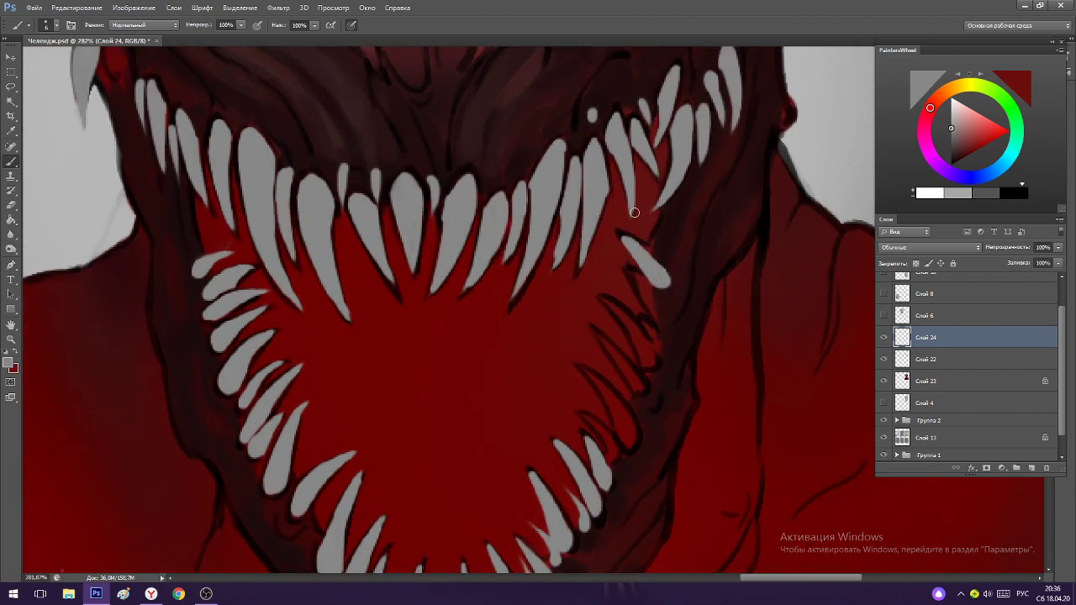
key("e")
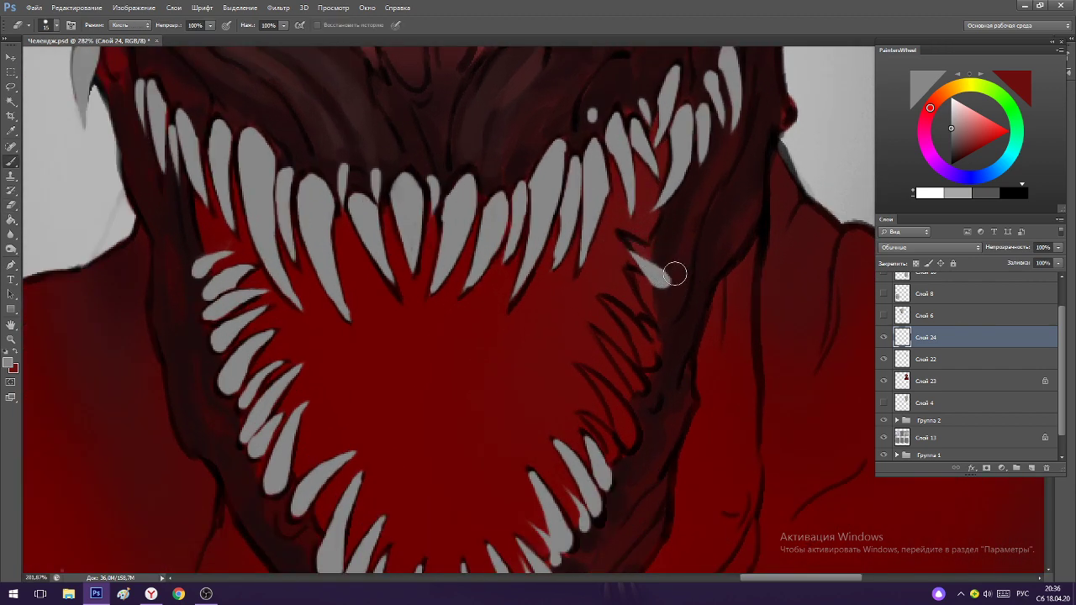
Brush in a small grey tooth and a wider one around the topmost tooth near the right mouth corner.
key("b")
mouse_move(629, 241)
left_mouse_down()
mouse_move(660, 260)
mouse_move(634, 231)
mouse_move(652, 245)
left_mouse_up()
scroll(647, 246, "down", 9)
scroll(629, 273, "up", 8)
mouse_move(630, 179)
left_mouse_down()
mouse_move(661, 193)
mouse_move(637, 178)
left_mouse_up()
left_click_drag(671, 239, 642, 250)
Fill the long outlined tooth halfway up the lower jaw's right side with grey.
scroll(668, 320, "up", 3)
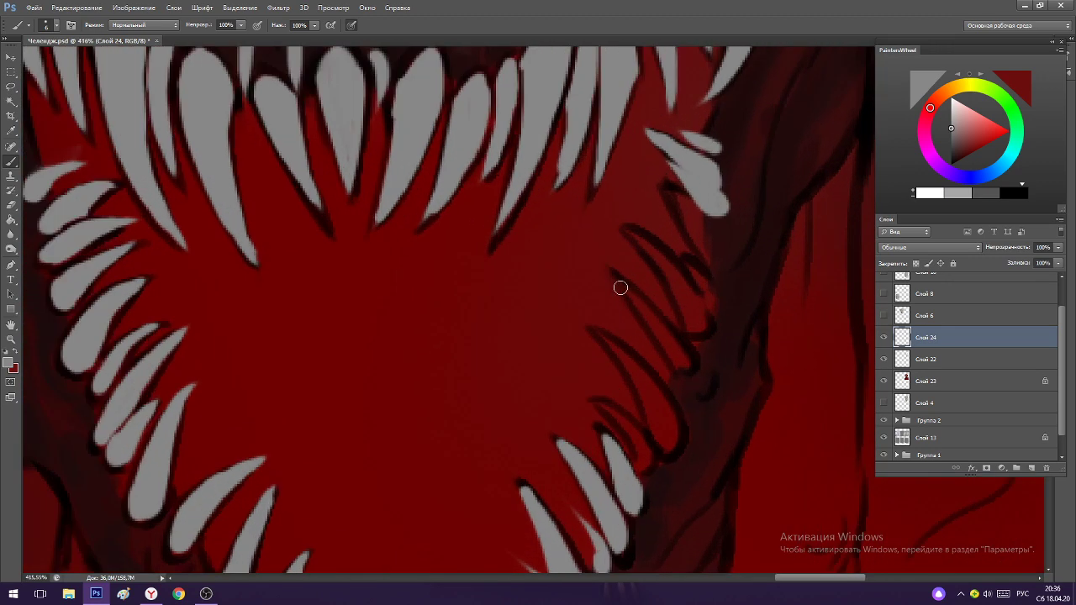
scroll(644, 315, "down", 3)
scroll(677, 360, "up", 3)
left_click_drag(678, 360, 670, 339)
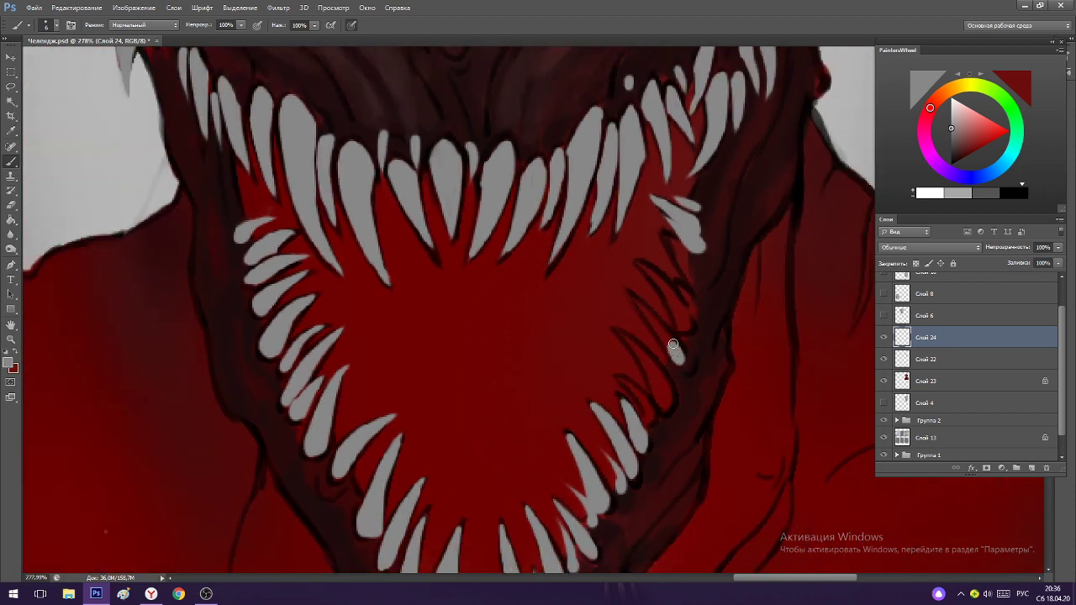
scroll(656, 322, "down", 3)
scroll(628, 153, "down", 3)
scroll(644, 303, "up", 5)
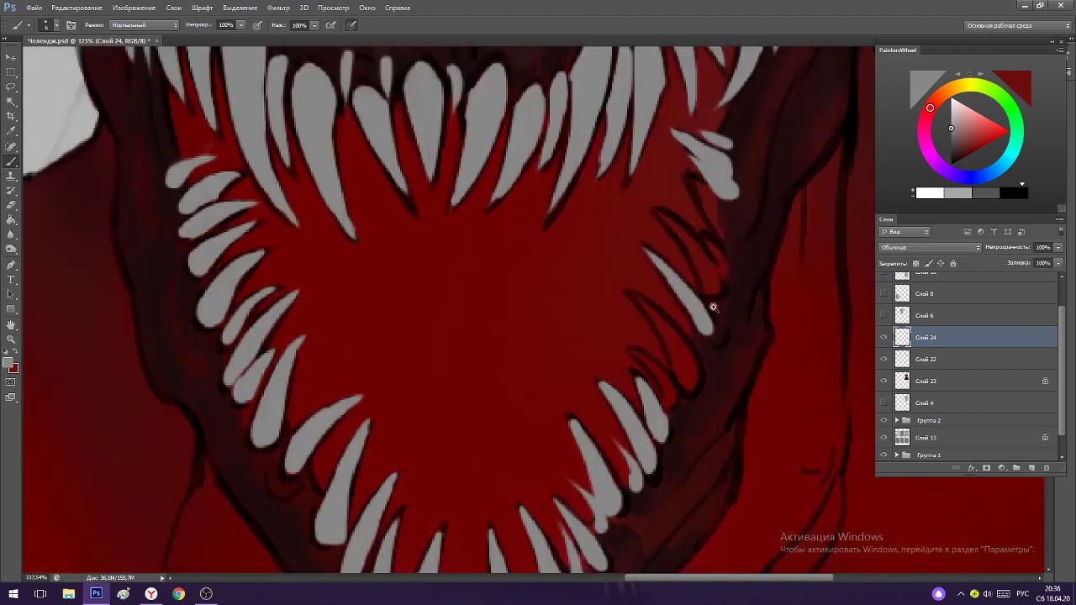
Paint the long tooth below it and the small curved tooth beside it in grey.
left_click_drag(687, 381, 637, 295)
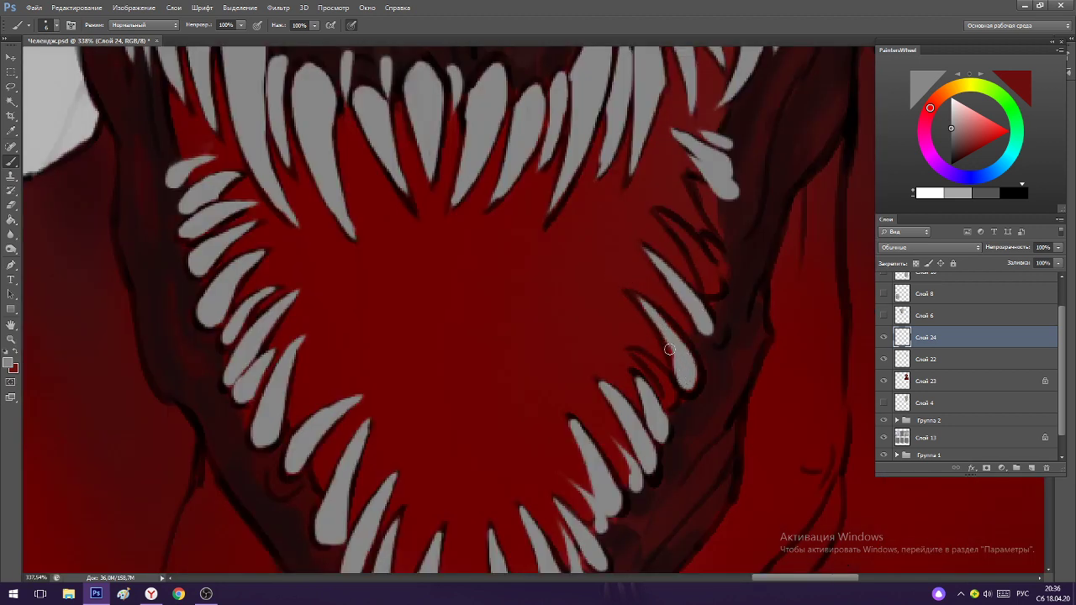
mouse_move(689, 368)
left_mouse_down()
mouse_move(697, 385)
mouse_move(635, 298)
left_mouse_up()
left_click_drag(670, 397, 632, 344)
left_click_drag(676, 296, 649, 167)
scroll(688, 302, "up", 4)
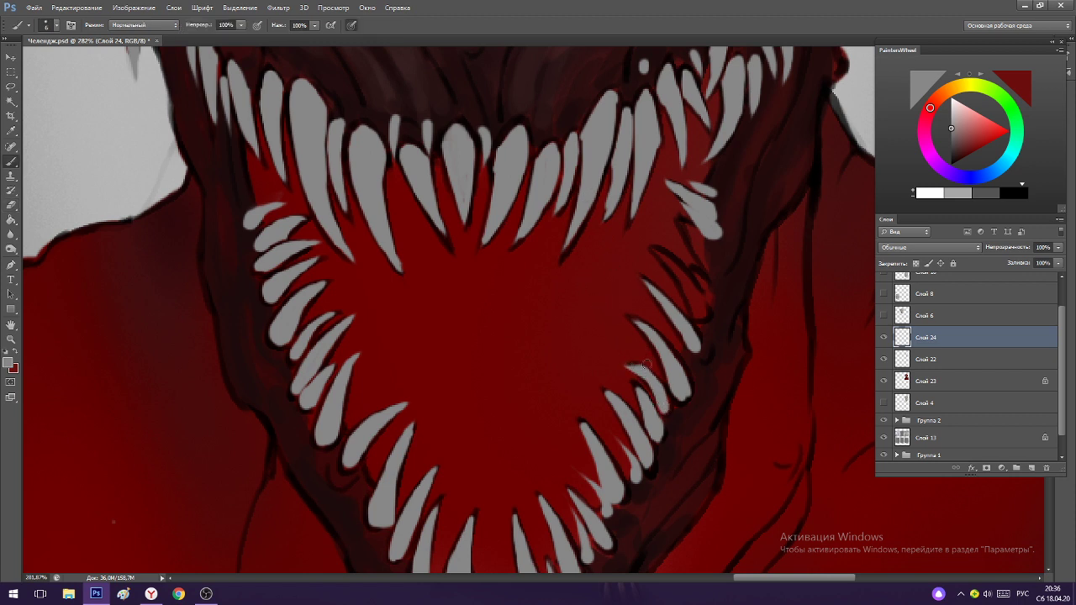
Fill the remaining outlined teeth between the mid-jaw tooth and the right mouth corner with grey.
scroll(666, 407, "down", 3)
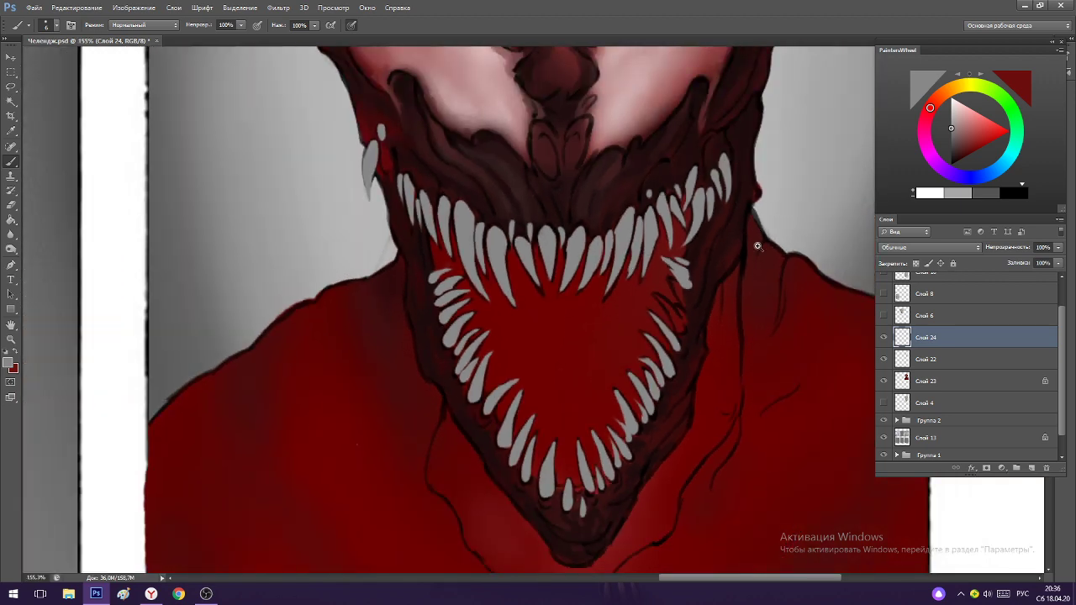
scroll(670, 307, "up", 3)
mouse_move(678, 348)
left_mouse_down()
mouse_move(654, 296)
mouse_move(635, 285)
left_mouse_up()
mouse_move(686, 321)
left_mouse_down()
mouse_move(663, 296)
mouse_move(677, 290)
mouse_move(665, 279)
left_mouse_up()
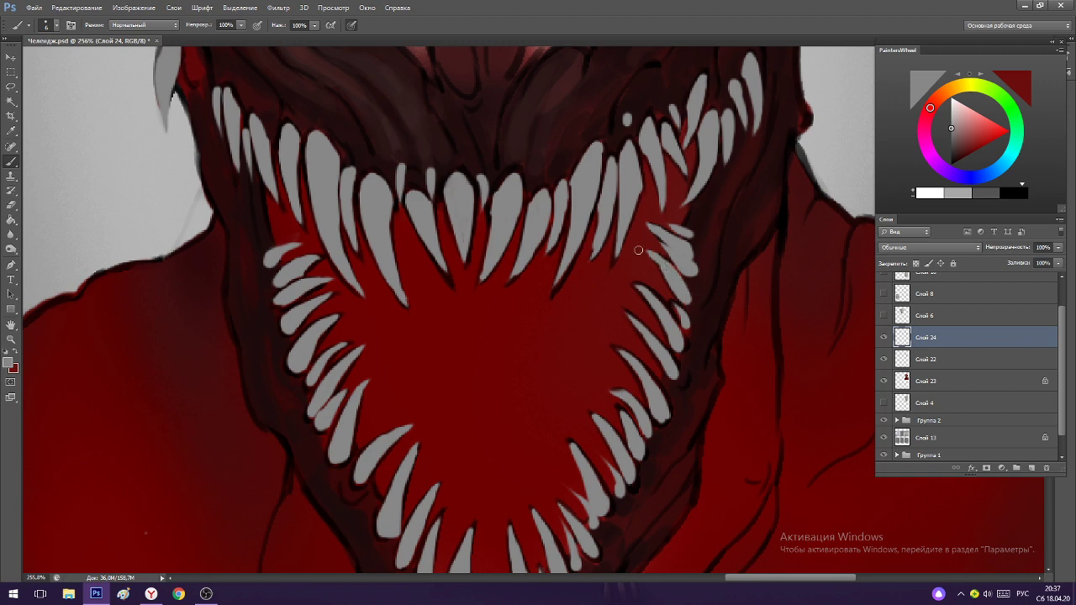
Undo the last three brush strokes on the teeth near the right mouth corner.
scroll(638, 249, "down", 4)
scroll(642, 256, "up", 5)
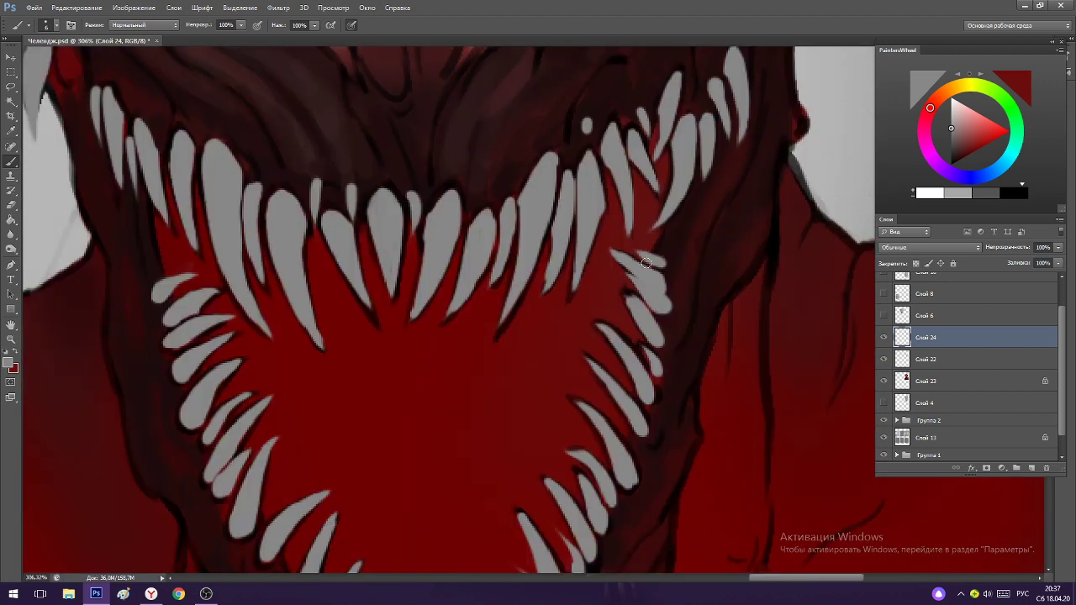
key("ctrl+alt+z")
key("ctrl+alt+z")
key("ctrl+alt+z")
scroll(618, 284, "down", 5)
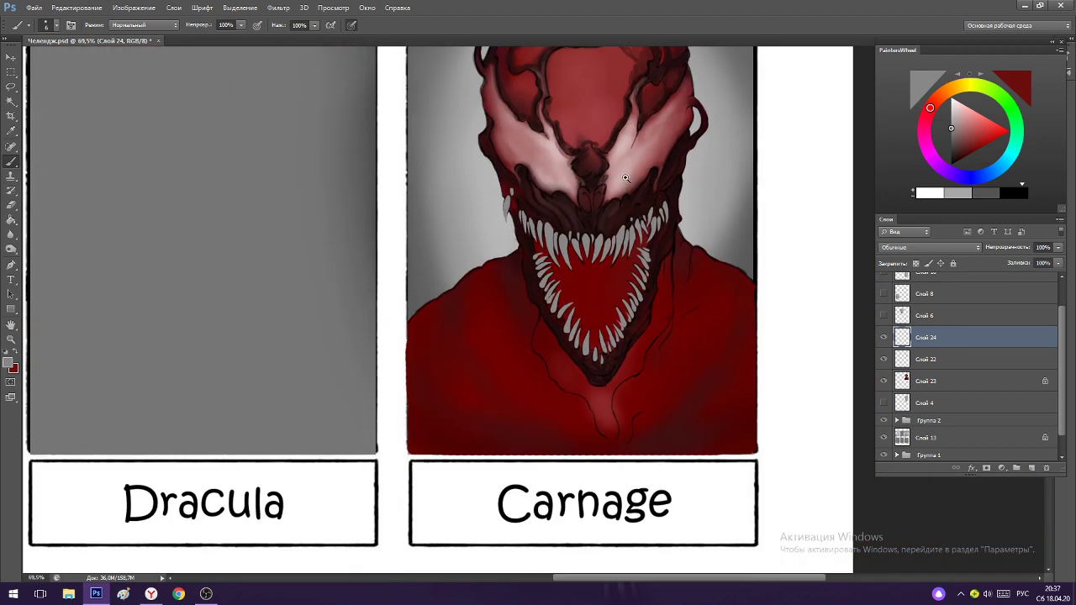
Paint a small grey tooth above the lower row at the left mouth corner.
scroll(538, 227, "up", 5)
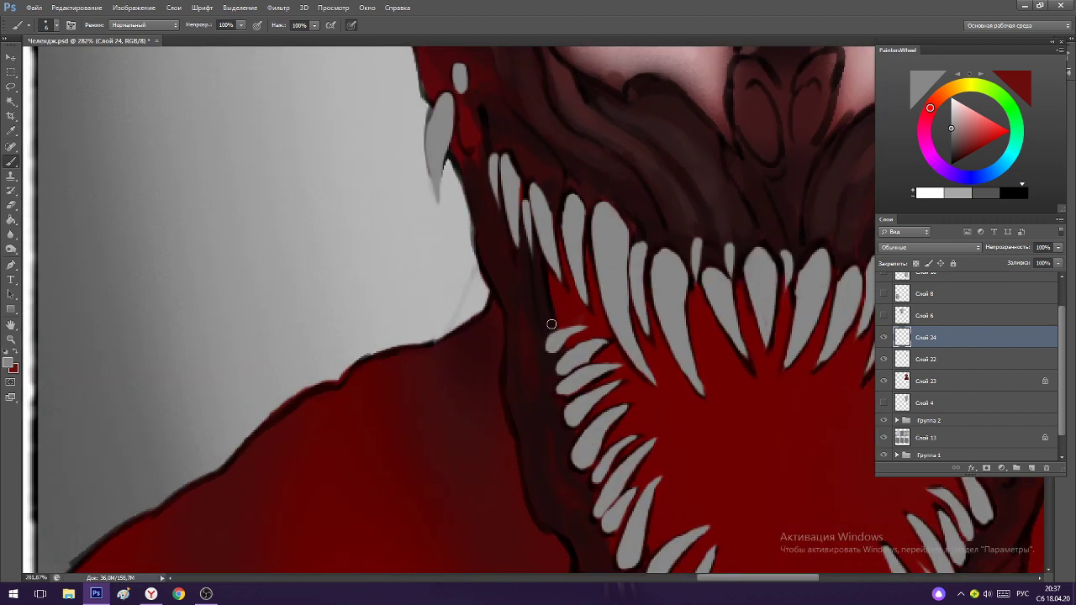
left_click_drag(551, 310, 574, 320)
scroll(568, 284, "down", 4)
scroll(727, 302, "up", 3)
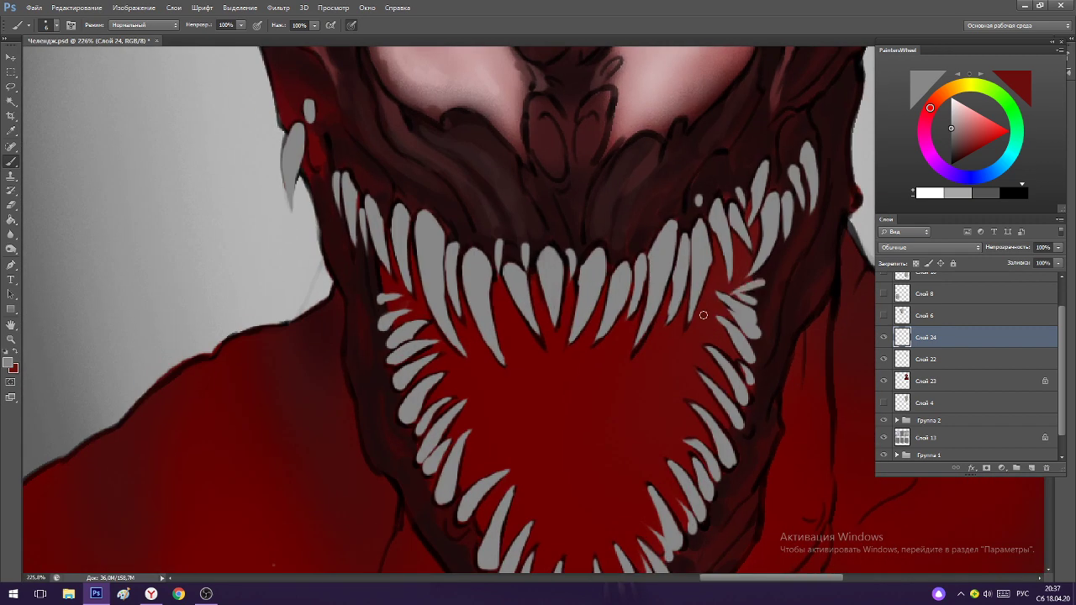
Check the finished rows of teeth against the whole Carnage portrait and save the document.
scroll(723, 229, "down", 4)
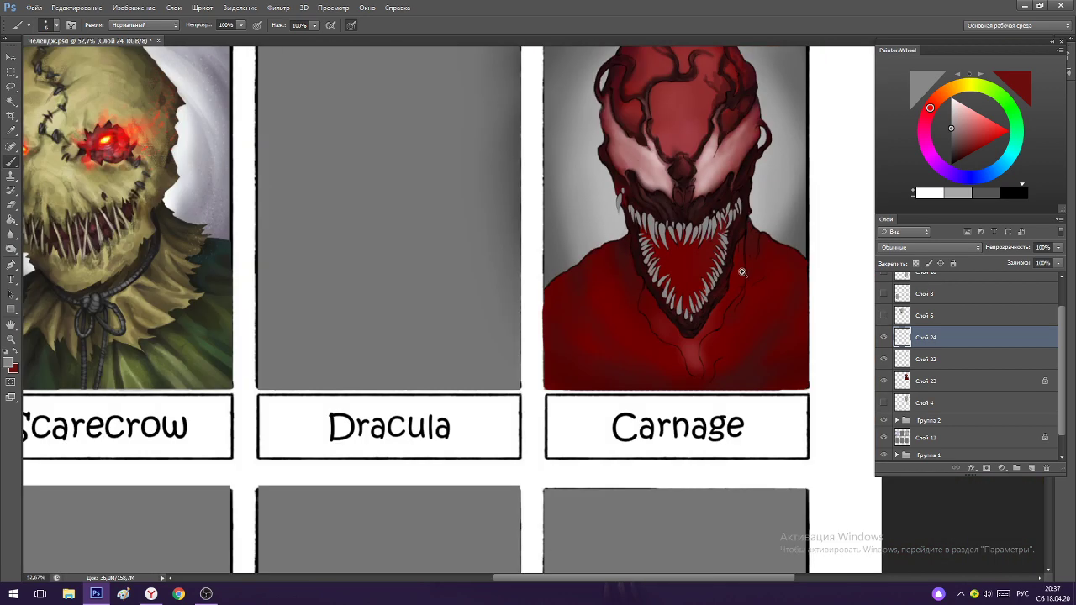
scroll(695, 275, "up", 3)
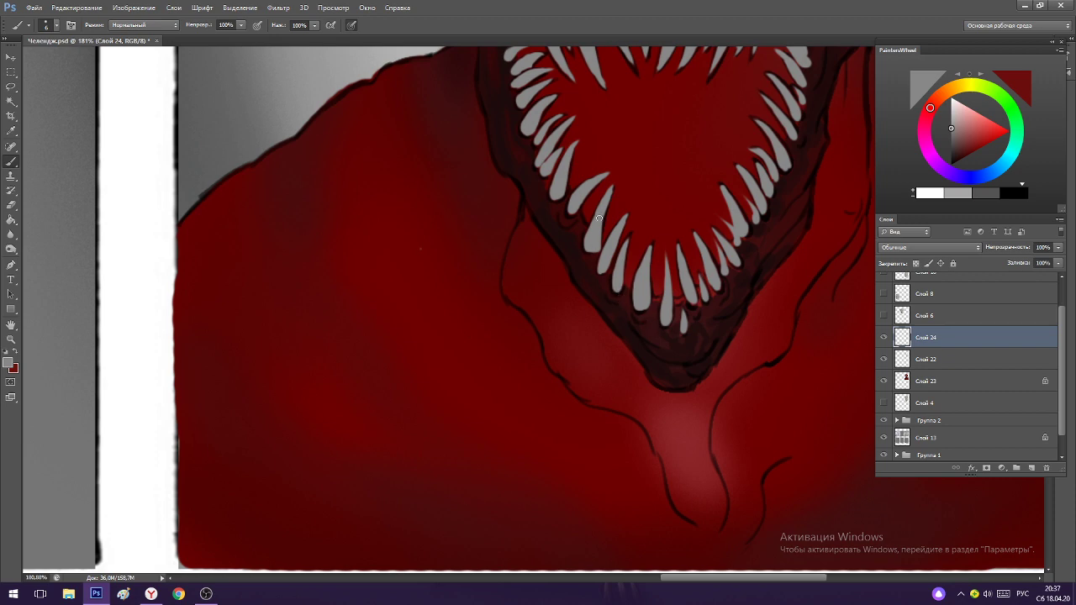
scroll(631, 223, "down", 3)
scroll(715, 230, "down", 2)
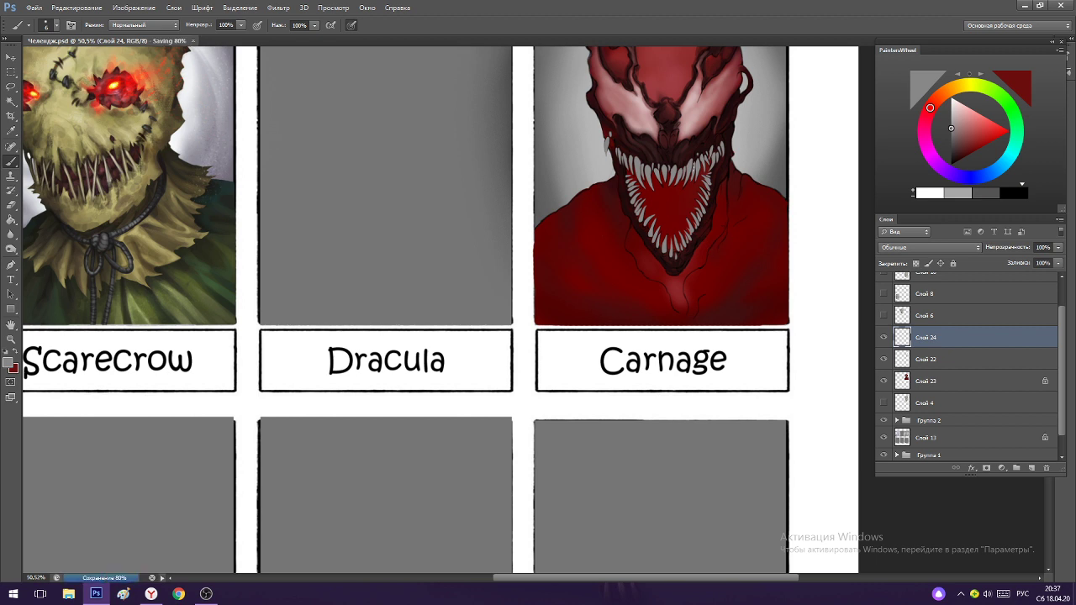
Darken the lower teeth along the right side of the mouth with the Burn tool on midtones.
scroll(738, 147, "up", 1)
scroll(738, 147, "up", 2)
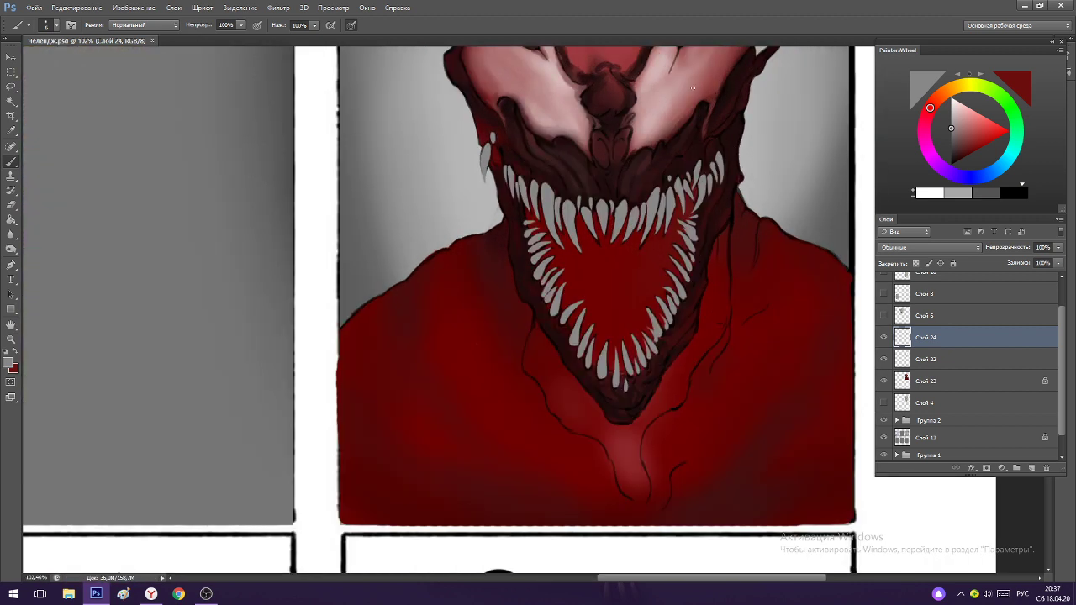
key("o")
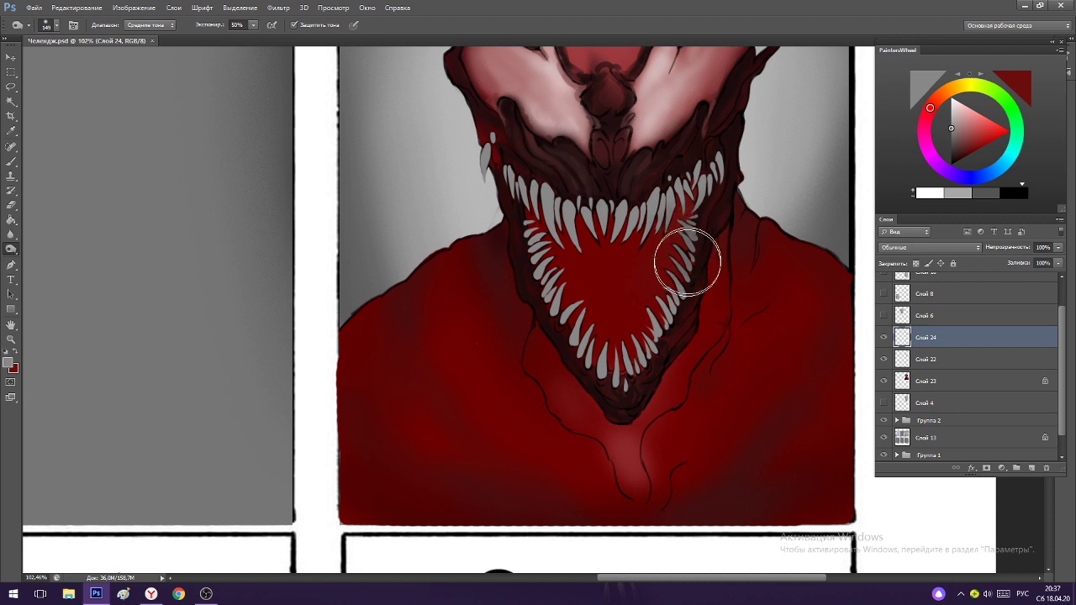
left_click_drag(694, 247, 687, 322)
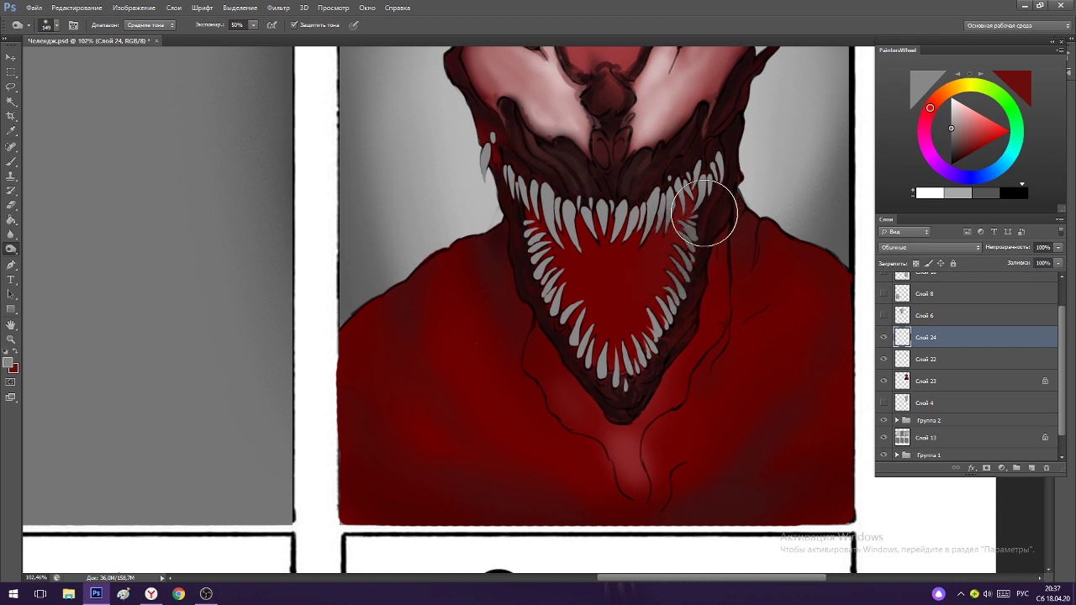
Burn the lower-left teeth and the upper teeth toward the right mouth corner with a smaller brush.
key("bracketleft")
key("bracketleft")
mouse_move(532, 227)
left_mouse_down()
mouse_move(559, 275)
mouse_move(534, 233)
mouse_move(554, 268)
mouse_move(517, 253)
mouse_move(538, 264)
mouse_move(542, 296)
mouse_move(571, 294)
mouse_move(584, 345)
left_mouse_up()
mouse_move(496, 164)
left_mouse_down()
mouse_move(478, 143)
mouse_move(489, 184)
mouse_move(504, 149)
left_mouse_up()
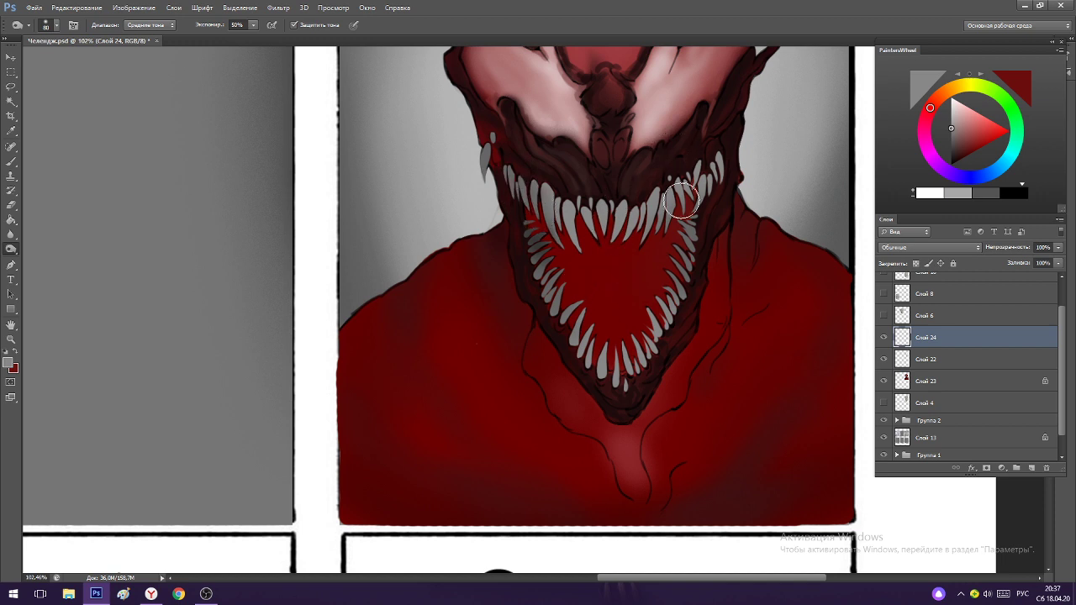
mouse_move(682, 201)
left_mouse_down()
mouse_move(670, 211)
mouse_move(714, 204)
mouse_move(721, 168)
left_mouse_up()
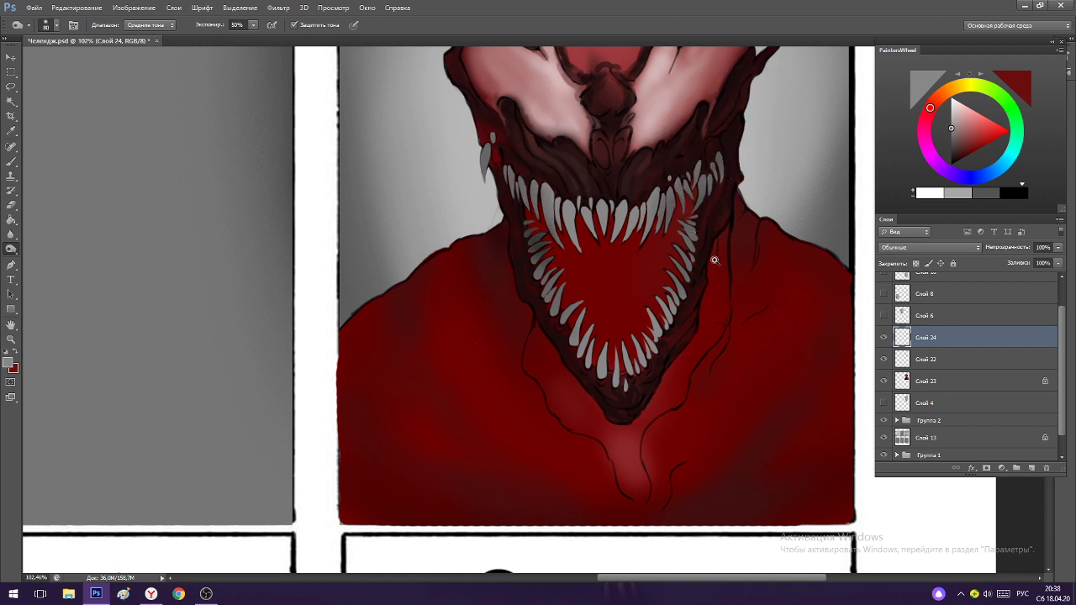
Deepen the burned shading on the lower-right teeth and on the upper teeth near the left mouth corner.
scroll(712, 259, "down", 1)
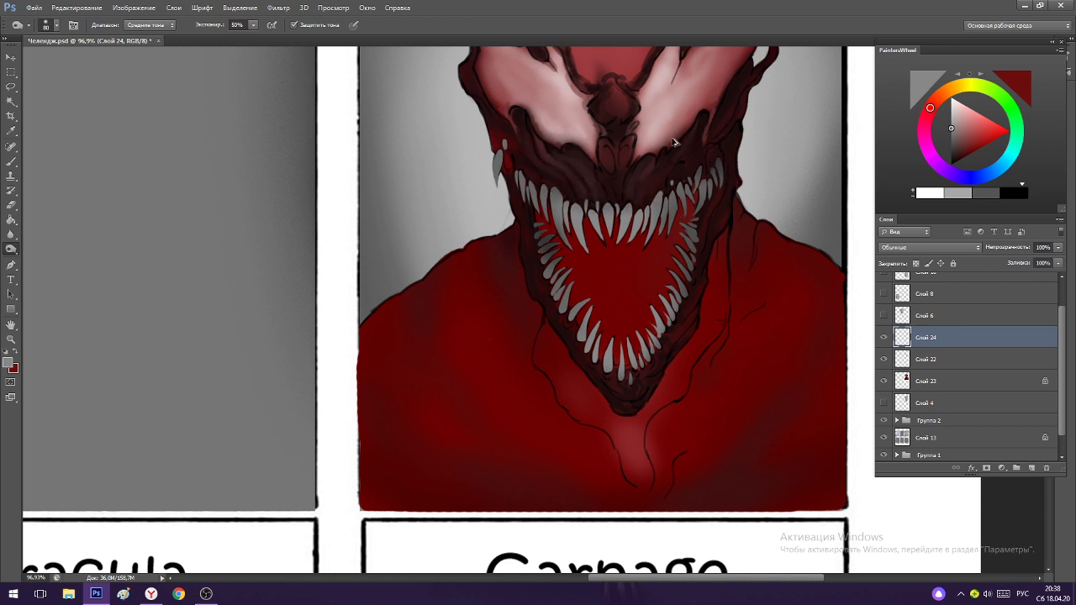
mouse_move(673, 285)
left_mouse_down()
mouse_move(647, 284)
mouse_move(660, 284)
left_mouse_up()
scroll(687, 150, "up", 3)
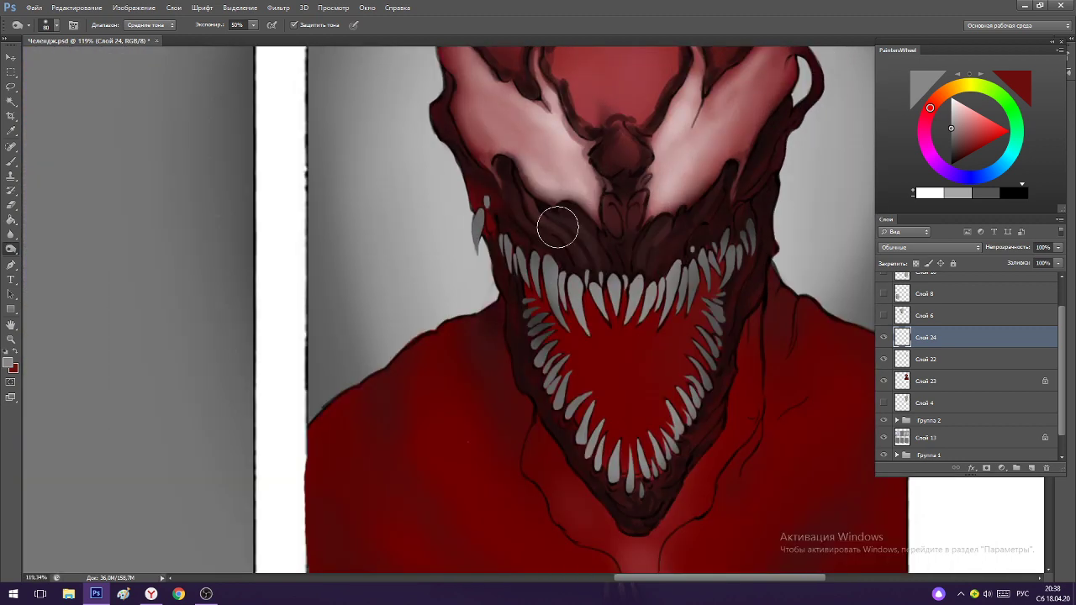
left_click(529, 277)
Reduce the Burn brush to 35 and darken the separate fang and small tooth on the left cheek.
key("bracketleft")
key("bracketleft")
key("bracketleft")
key("bracketleft")
key("bracketleft")
key("bracketleft")
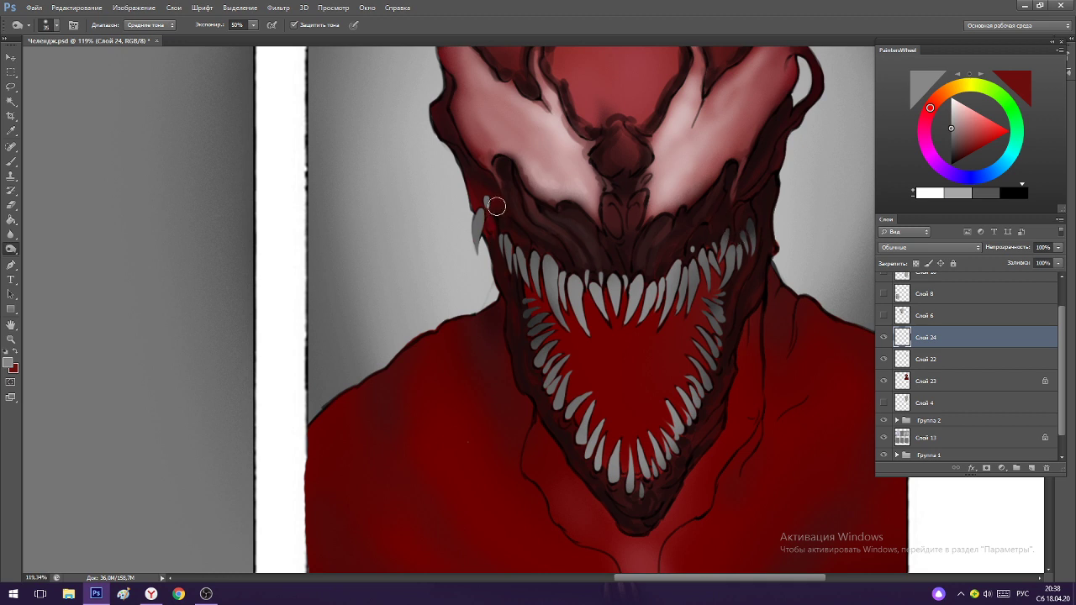
mouse_move(496, 206)
left_mouse_down()
mouse_move(481, 212)
mouse_move(486, 237)
left_mouse_up()
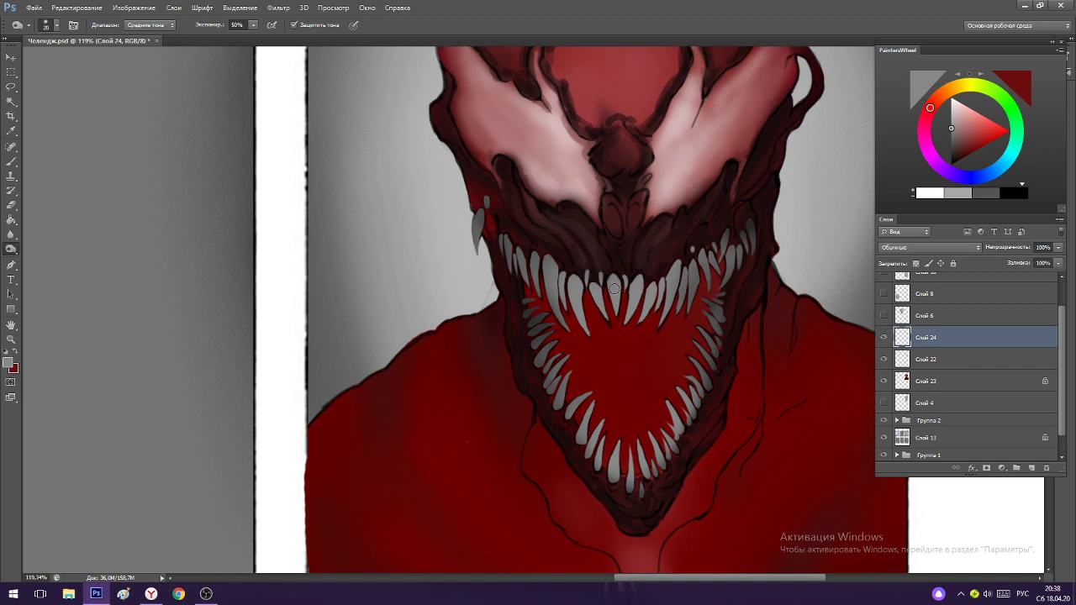
Darken the roots of the upper front teeth across the middle of the mouth with the Burn tool, and save the document.
scroll(553, 258, "up", 3)
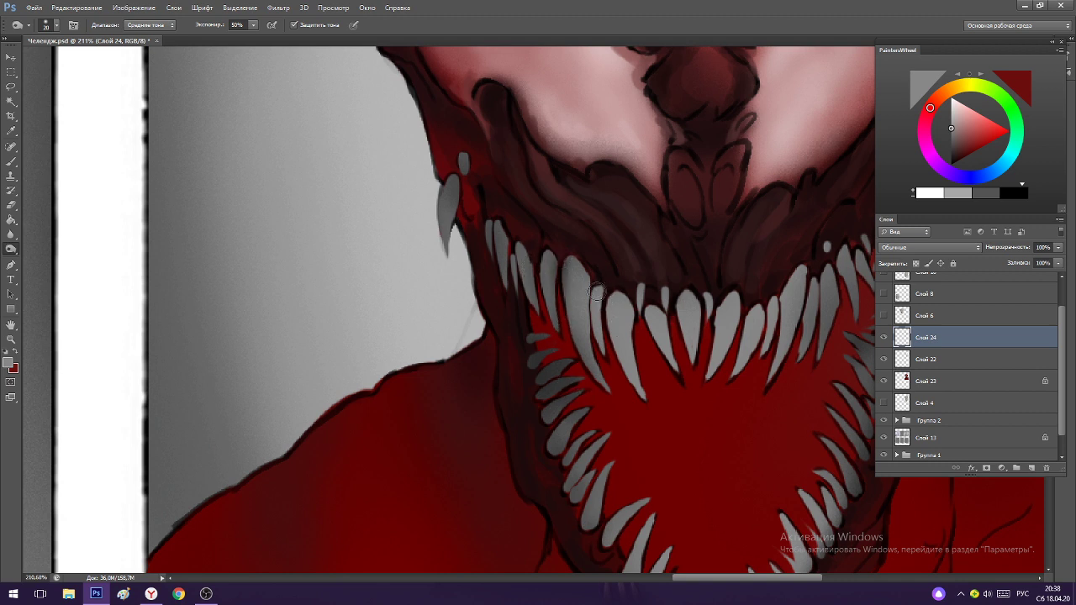
mouse_move(592, 290)
left_mouse_down()
mouse_move(597, 359)
mouse_move(594, 330)
mouse_move(656, 343)
mouse_move(662, 356)
left_mouse_up()
left_click_drag(680, 316, 689, 368)
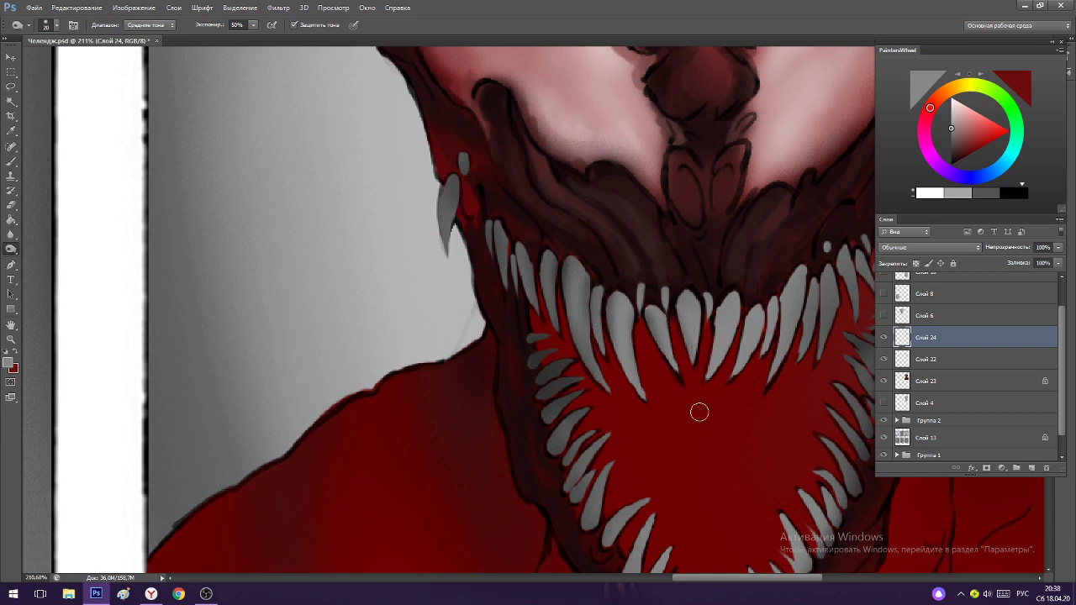
mouse_move(700, 412)
left_mouse_down()
mouse_move(691, 388)
mouse_move(711, 319)
mouse_move(712, 370)
mouse_move(750, 330)
mouse_move(740, 366)
left_mouse_up()
left_click_drag(683, 265, 592, 265)
left_click_drag(757, 268, 832, 268)
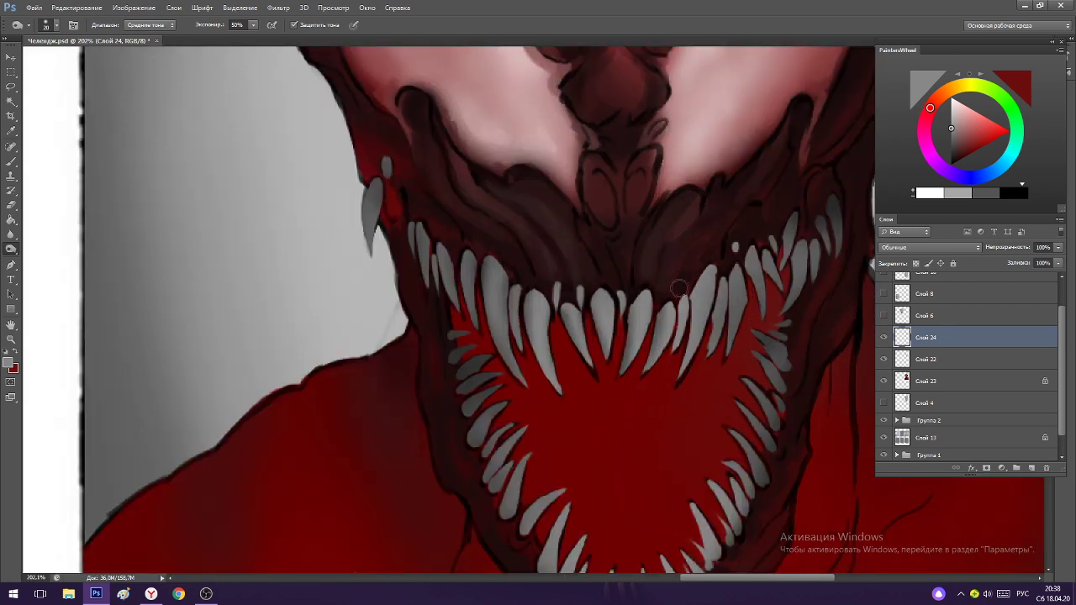
mouse_move(662, 310)
left_mouse_down()
mouse_move(651, 343)
mouse_move(659, 309)
mouse_move(684, 311)
mouse_move(708, 265)
left_mouse_up()
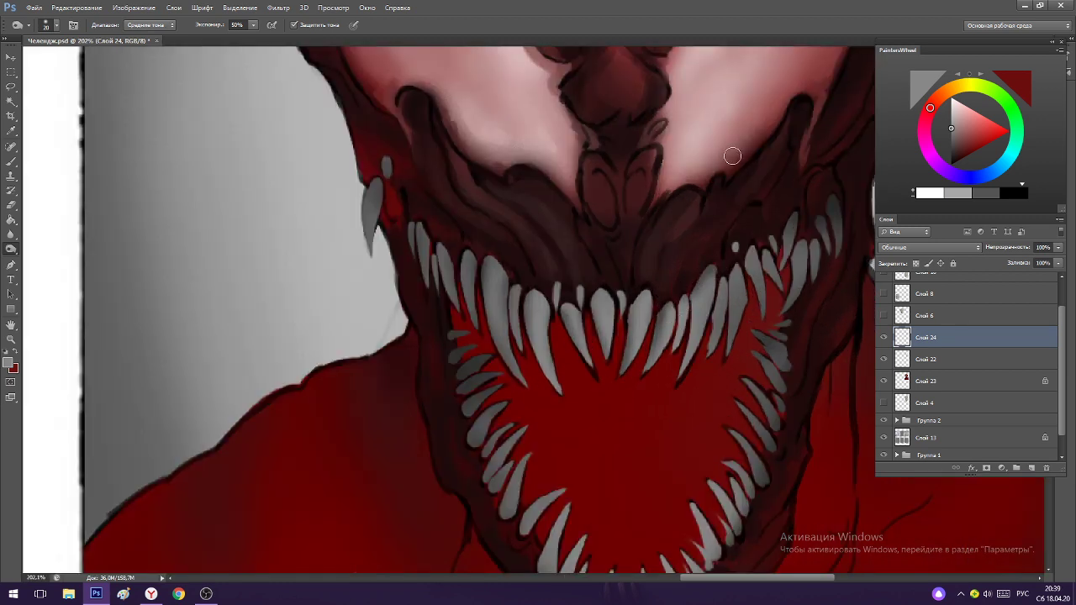
mouse_move(710, 330)
left_mouse_down()
mouse_move(701, 368)
mouse_move(709, 333)
left_mouse_up()
scroll(752, 283, "down", 3, "alt")
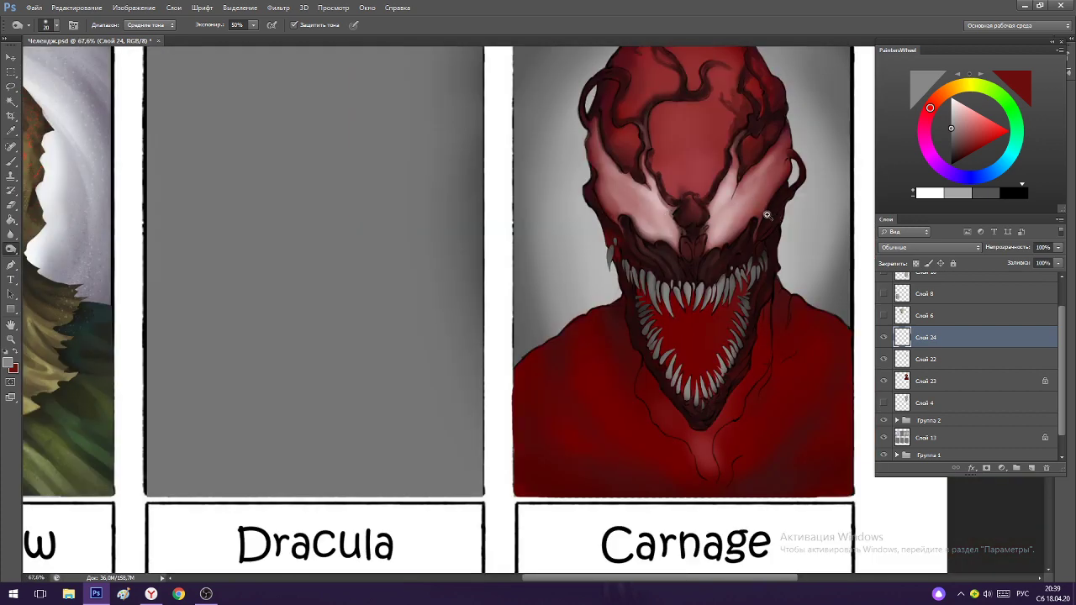
scroll(796, 157, "up", 2)
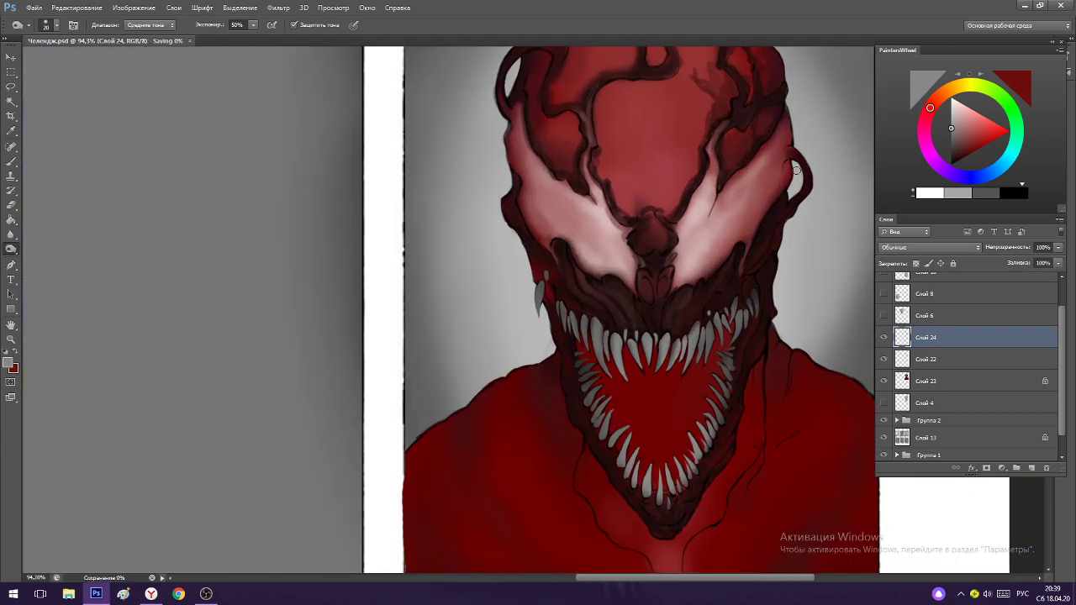
Switch the visibility of layers Слой 24 and Слой 22 off and on to compare the portrait without teeth or line art.
left_click(887, 339)
left_click(889, 340)
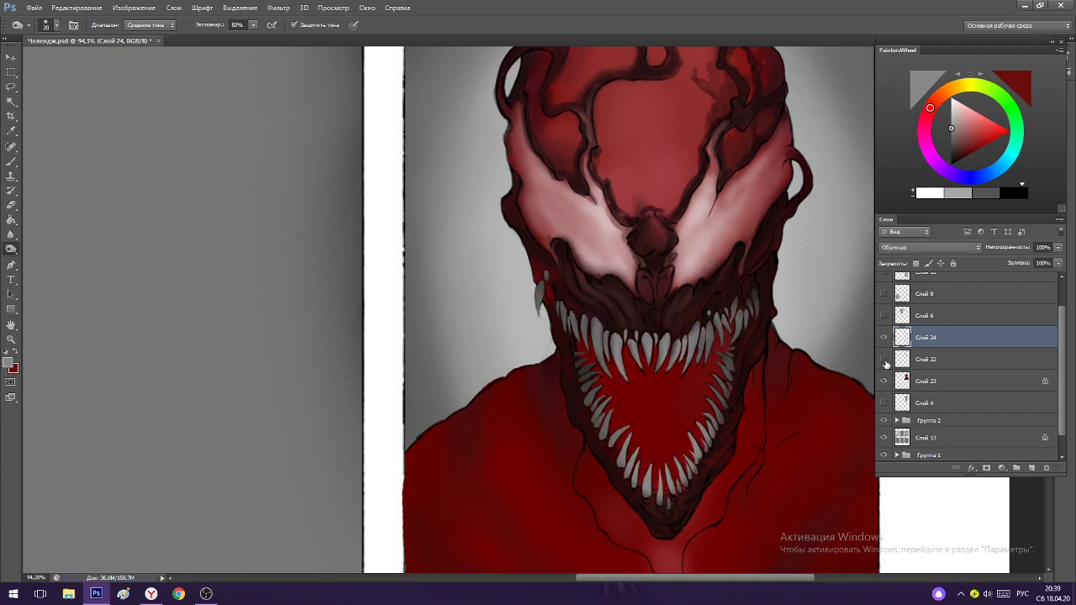
left_click(884, 360)
left_click_drag(782, 297, 755, 297)
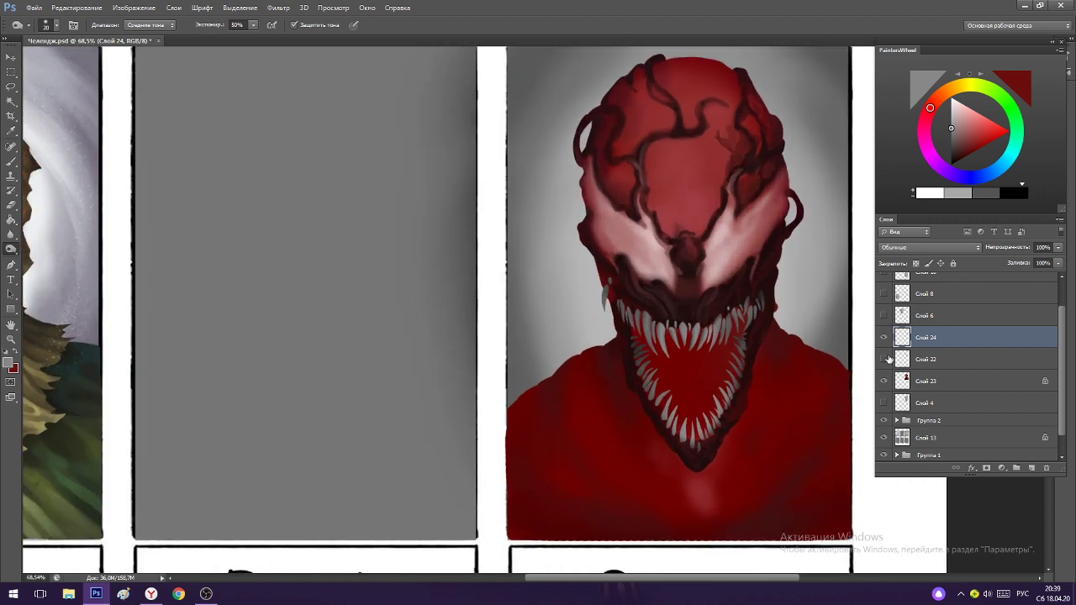
left_click(884, 361)
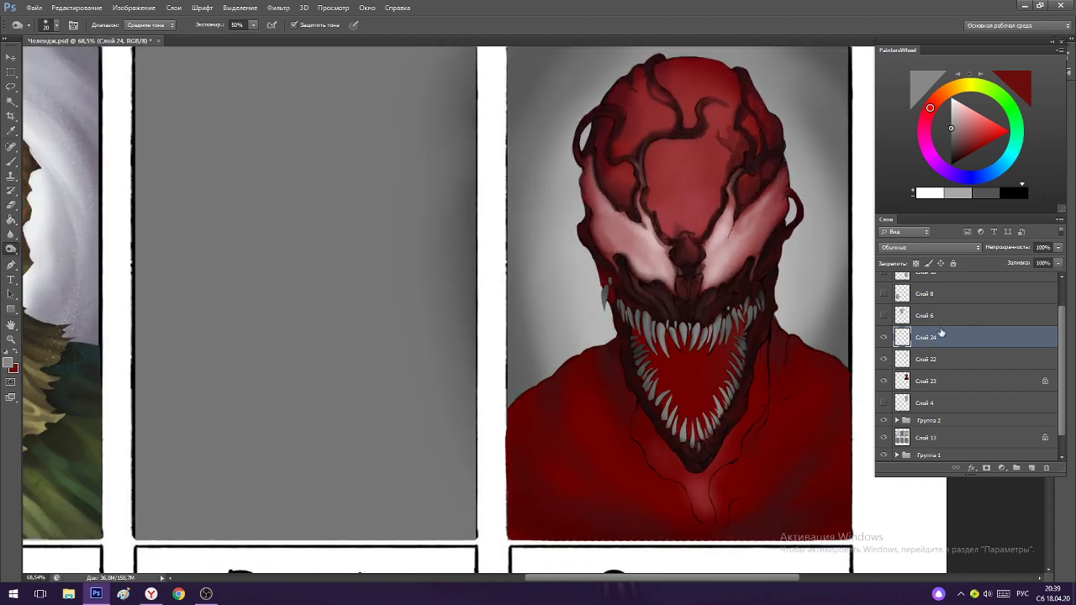
Lower the opacity of the line art layer Слой 22 to 72% and check the portrait without the teeth layer.
left_click(937, 363)
left_click(1057, 247)
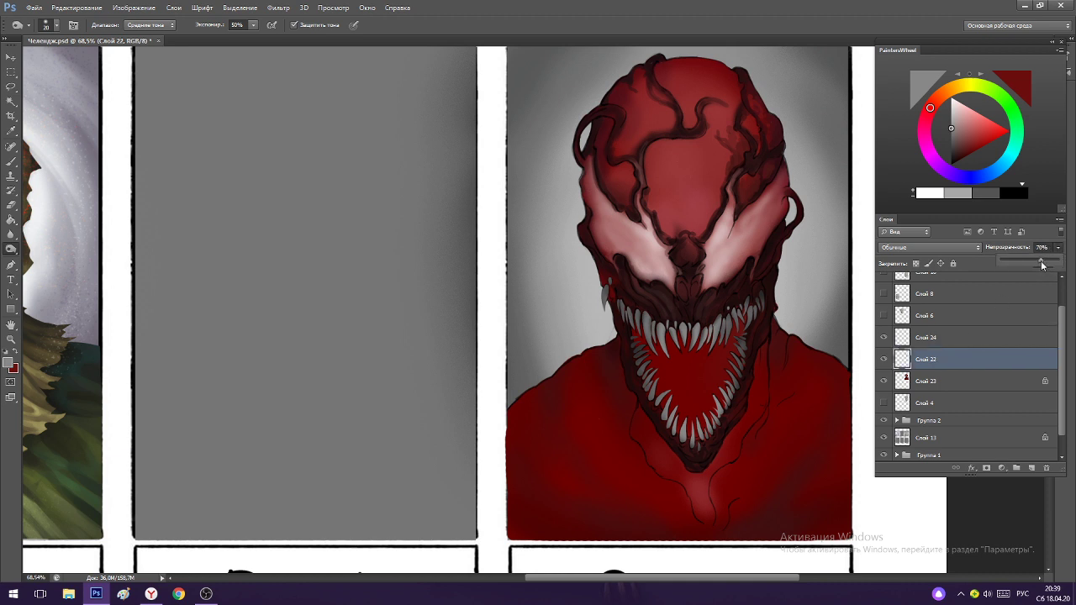
left_click(884, 338)
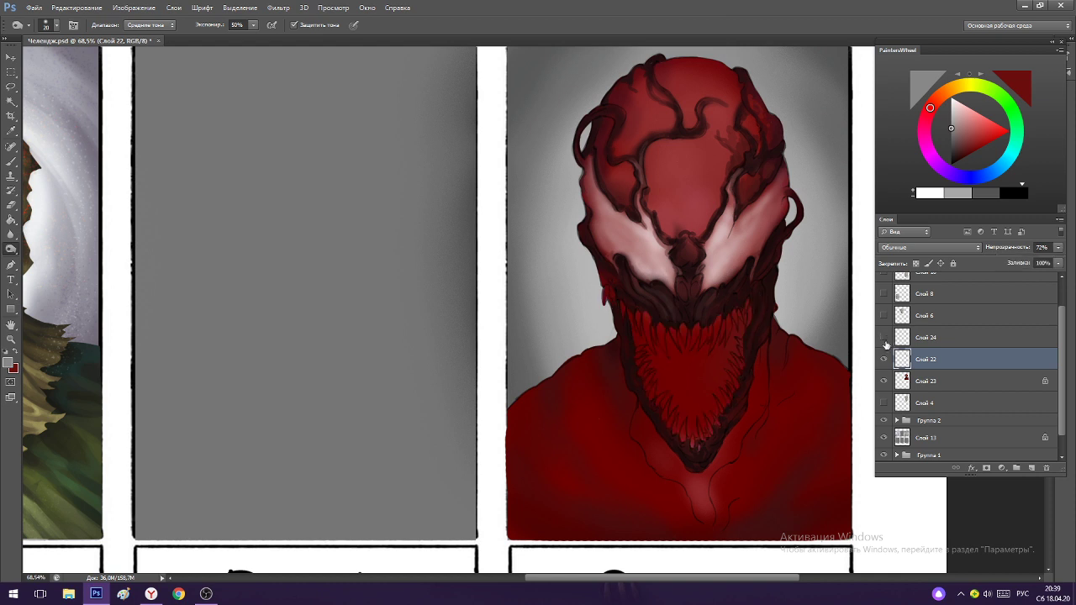
left_click(884, 338)
Try an automatic tone correction on the teeth layer Слой 24 and compare it with the original shading.
left_click(944, 335)
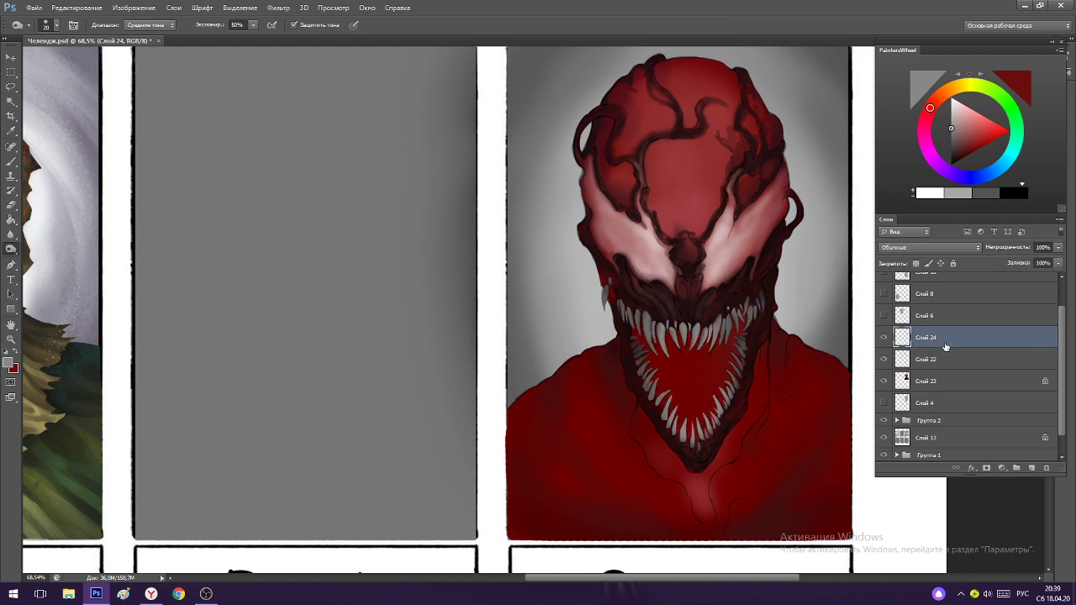
left_click(134, 8)
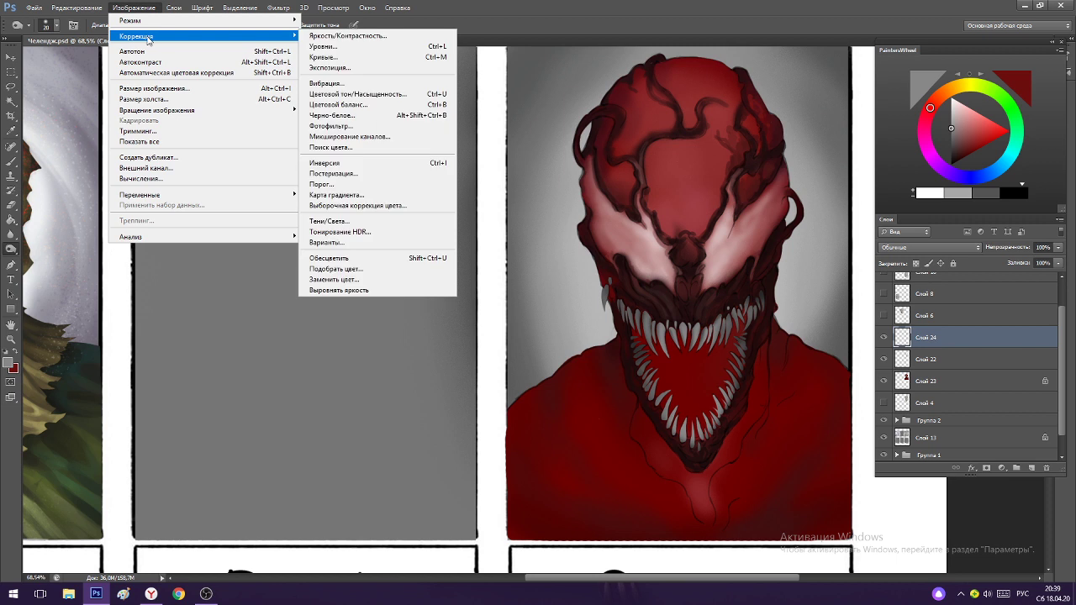
left_click(191, 52)
key("ctrl+z")
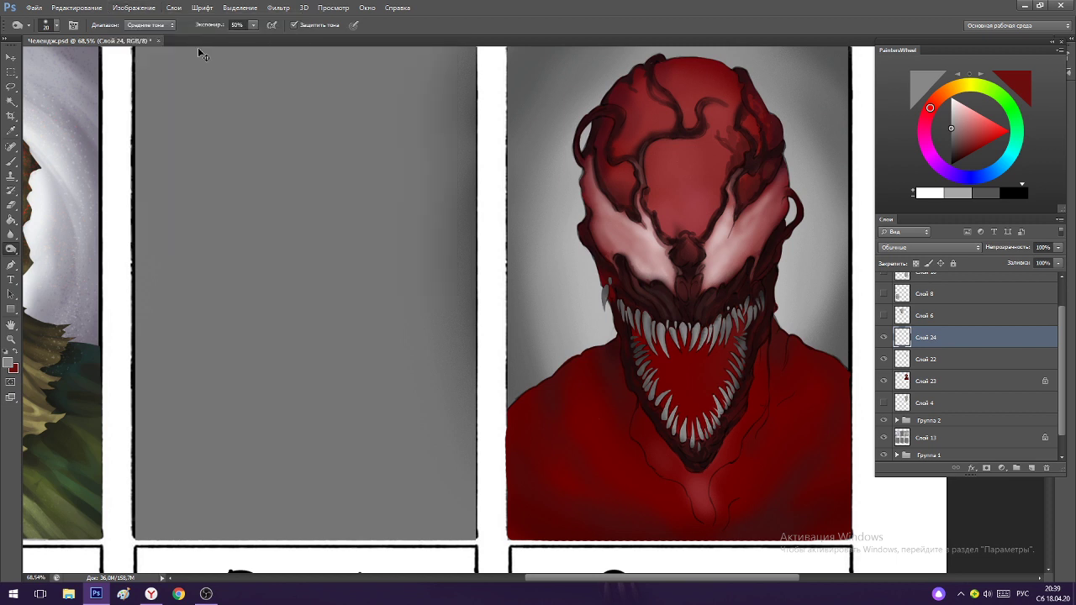
key("ctrl+z")
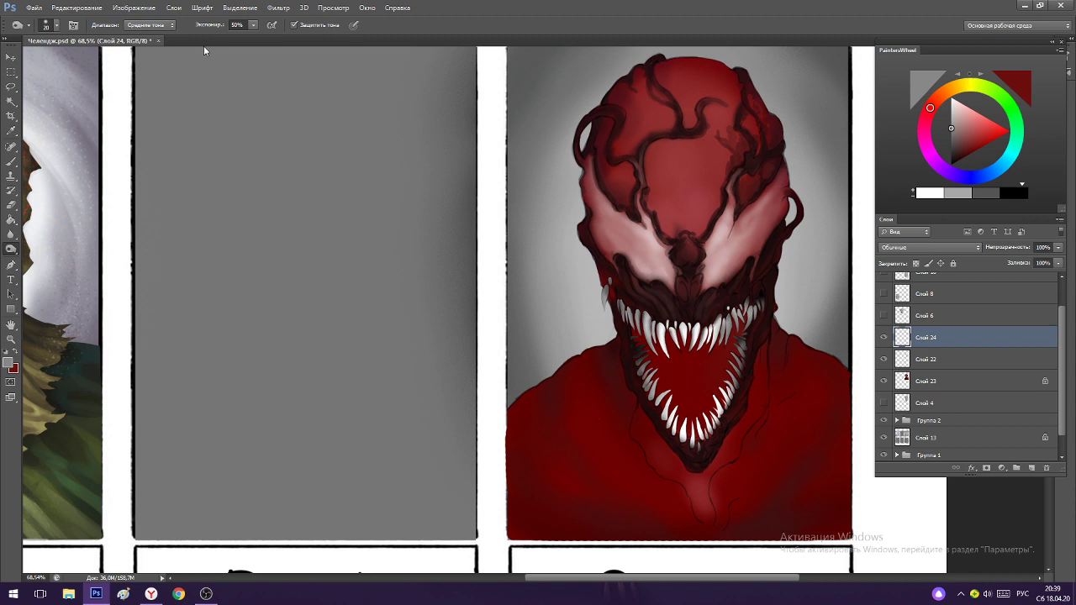
key("ctrl+z")
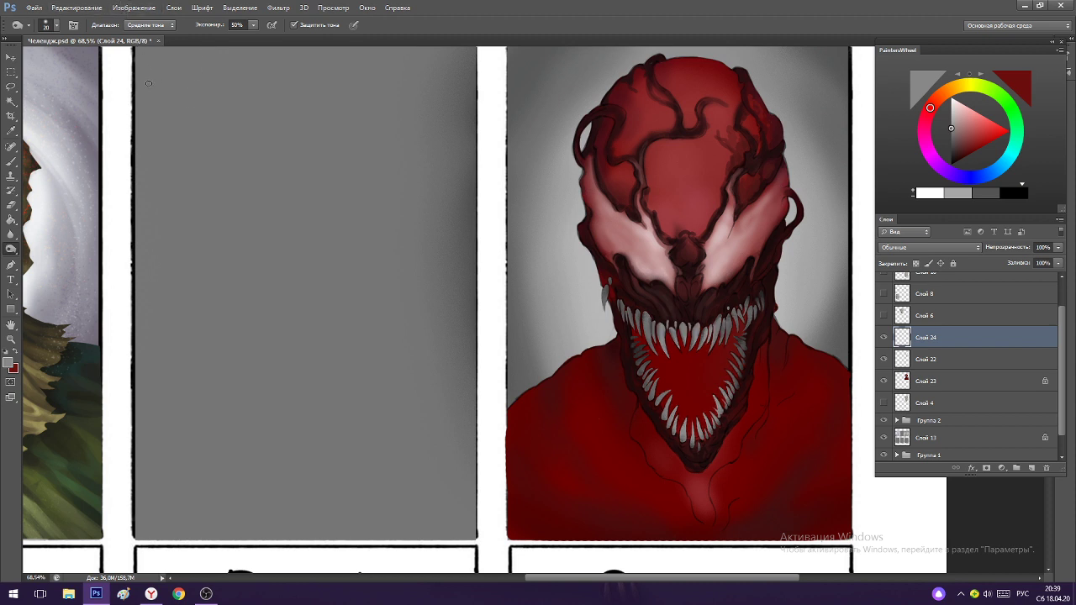
Brighten the teeth on layer Слой 24 with Levels, setting input black to 29, midtones to 1.37 and white to 219.
left_click(134, 7)
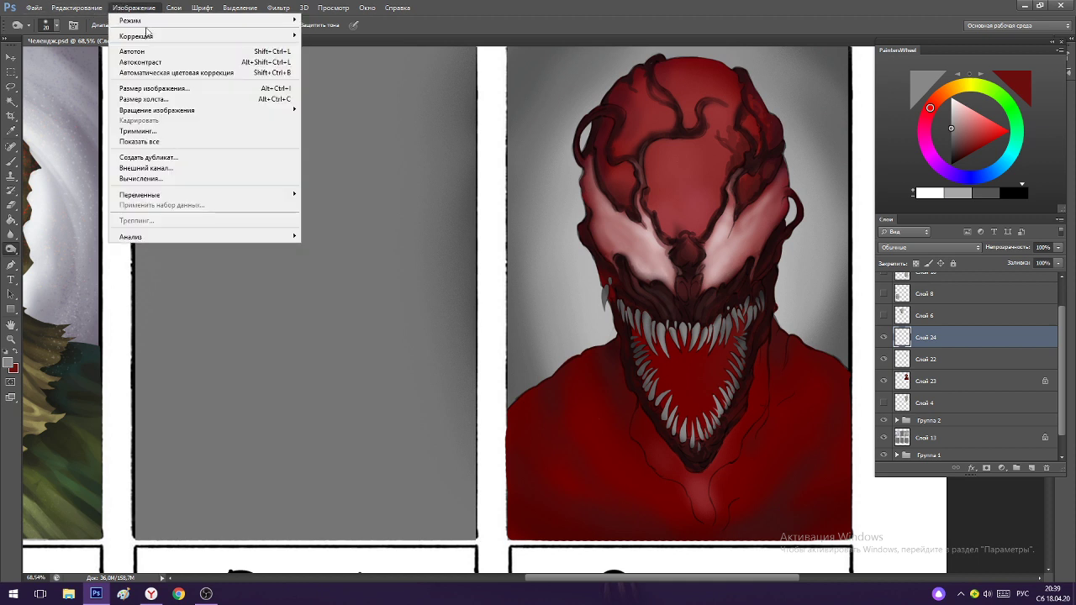
mouse_move(250, 39)
left_click(322, 46)
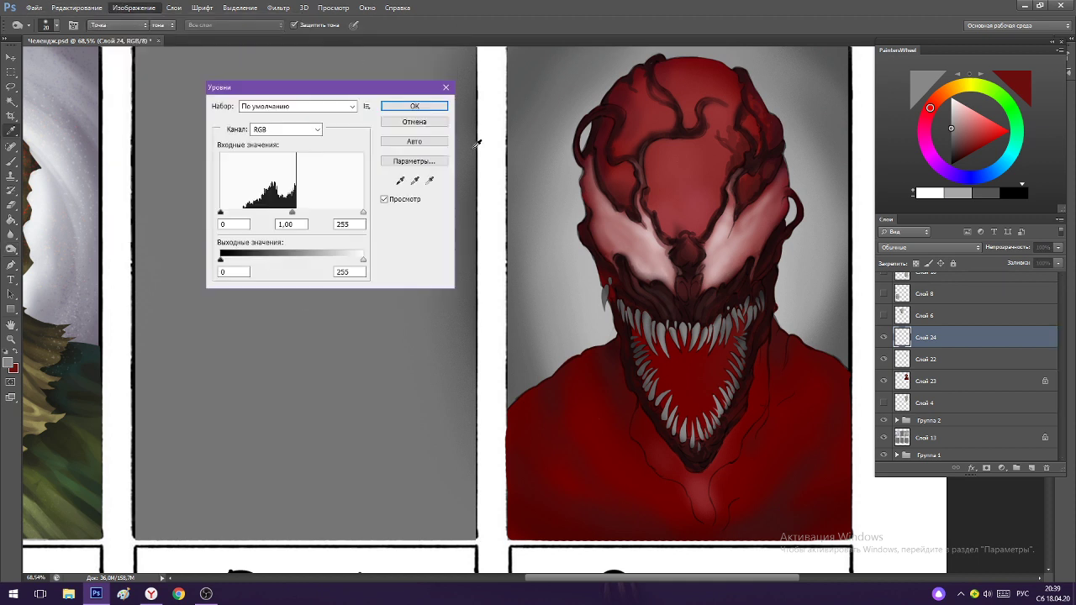
left_click_drag(294, 214, 277, 220)
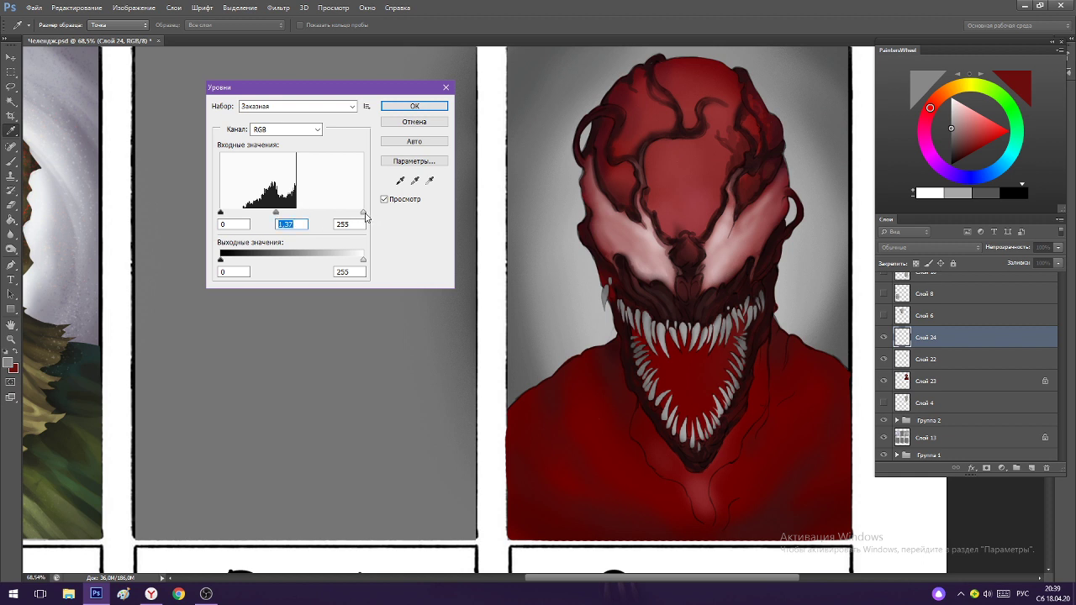
left_click_drag(364, 214, 343, 214)
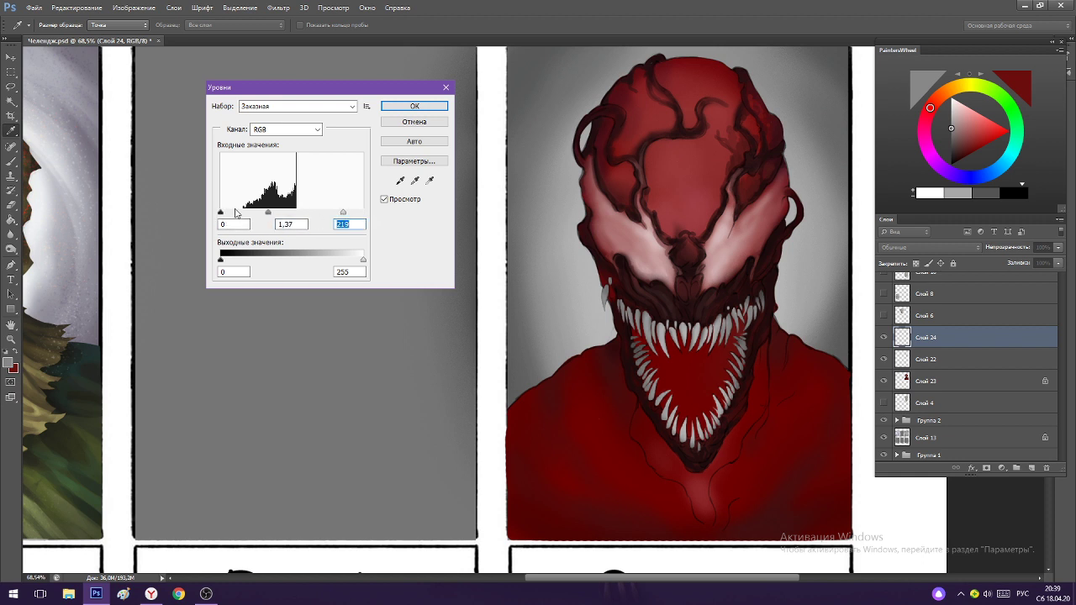
left_click_drag(221, 214, 236, 213)
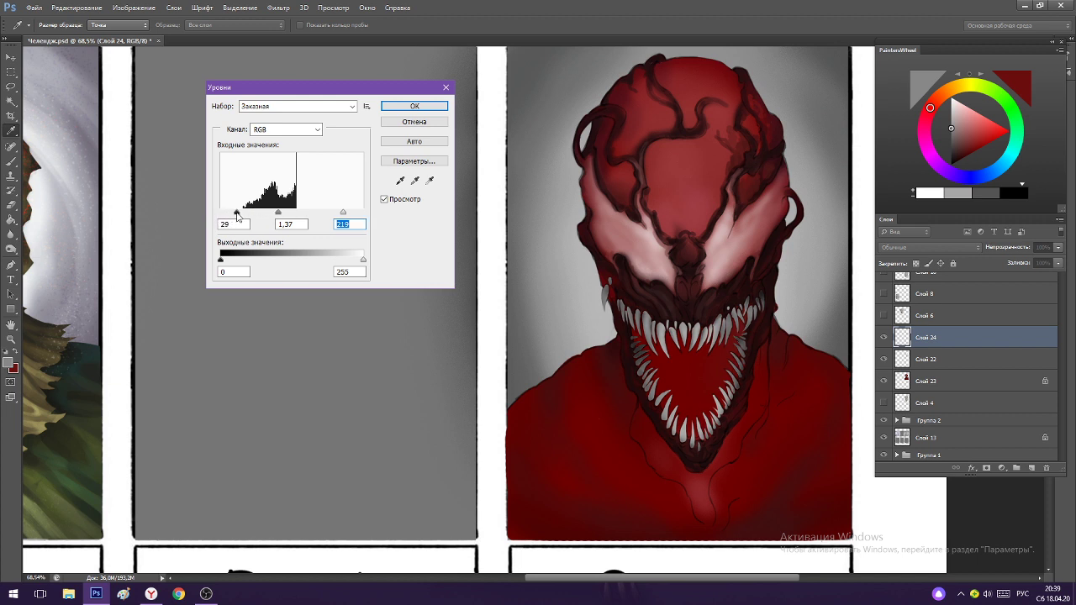
left_click(414, 106)
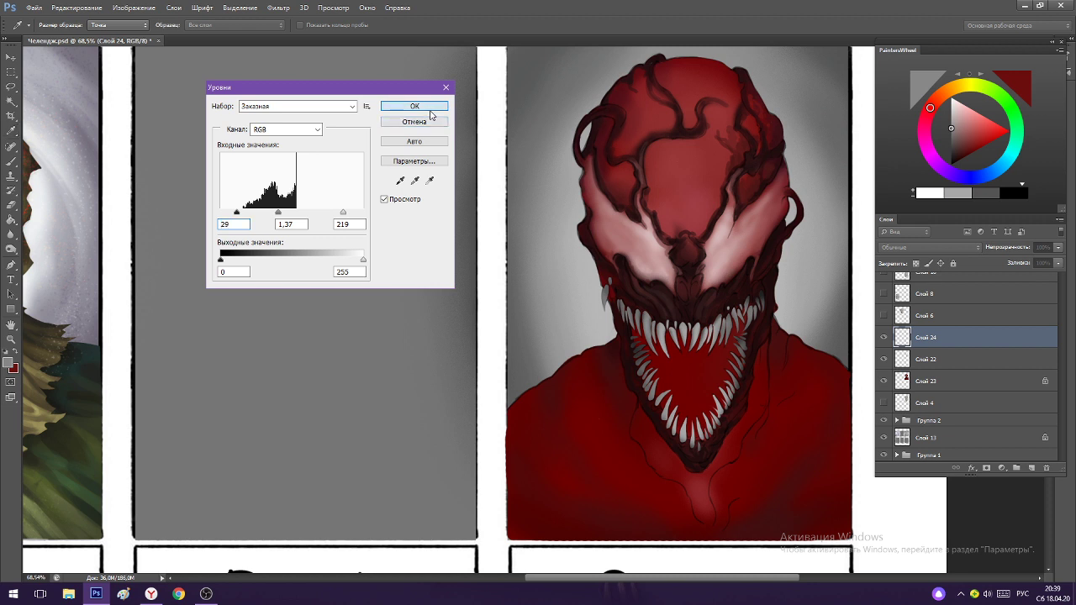
key("o")
Apply Brightness/Contrast to the painted character on layer Слой 23 with brightness 11 and contrast 5.
left_click(919, 384)
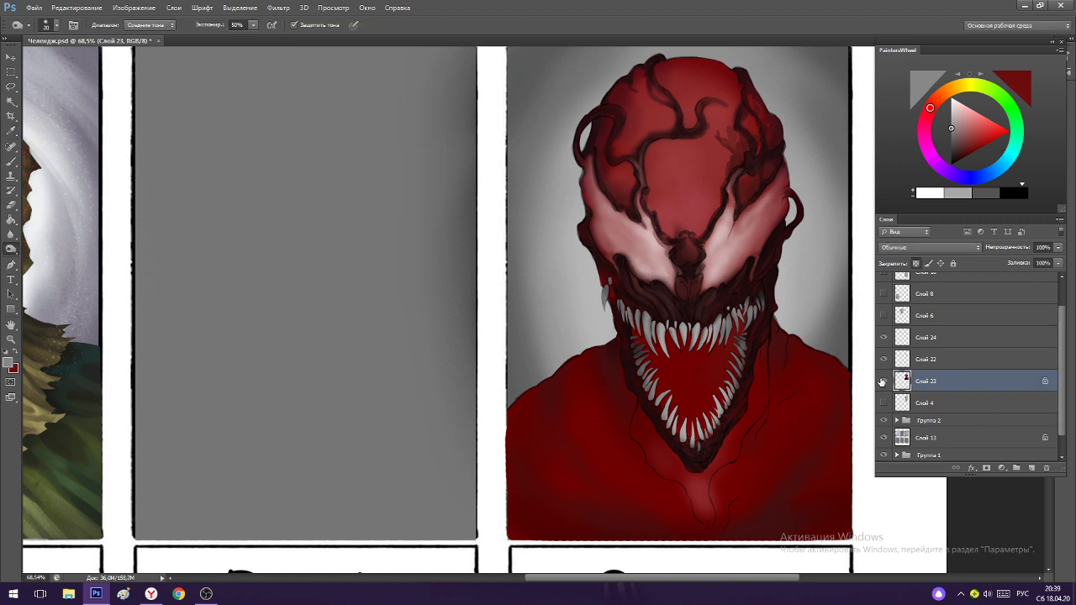
left_click(883, 382)
left_click(883, 382)
left_click(134, 8)
mouse_move(205, 38)
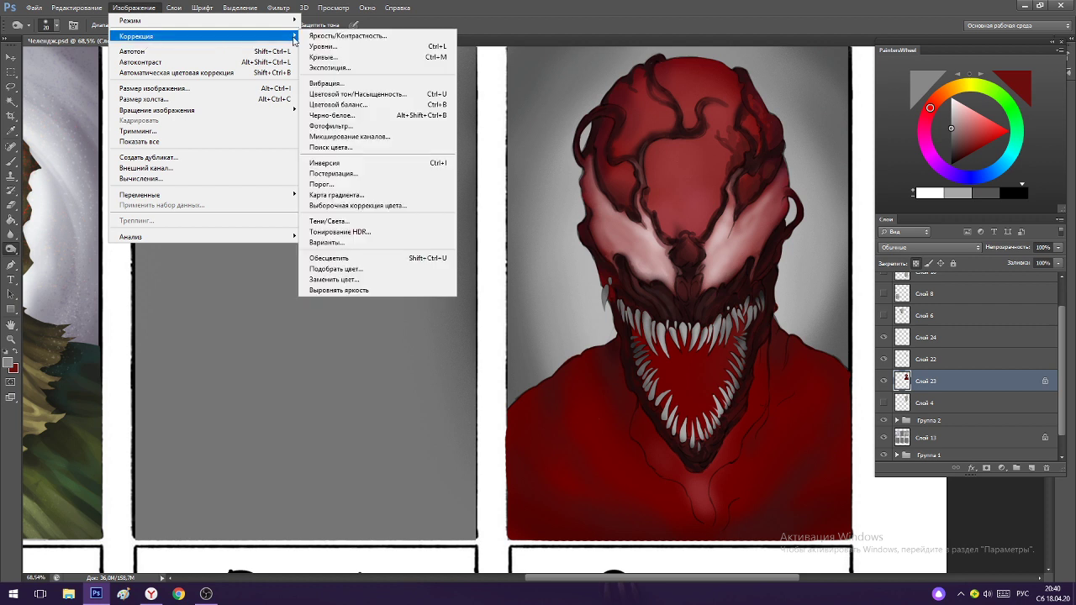
left_click(336, 36)
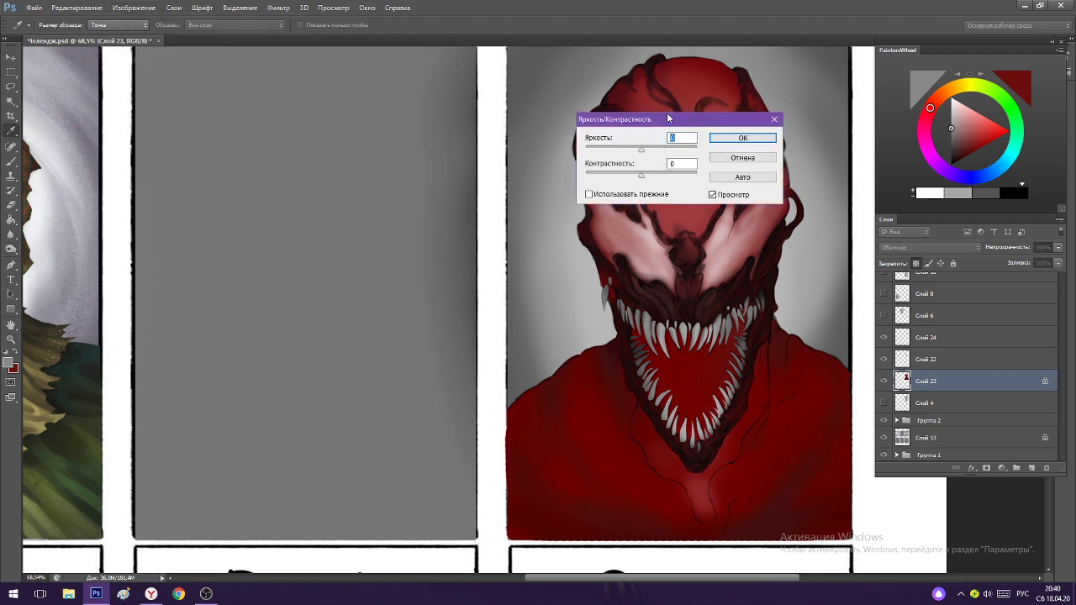
mouse_move(668, 118)
left_mouse_down()
mouse_move(281, 124)
mouse_move(262, 180)
left_mouse_up()
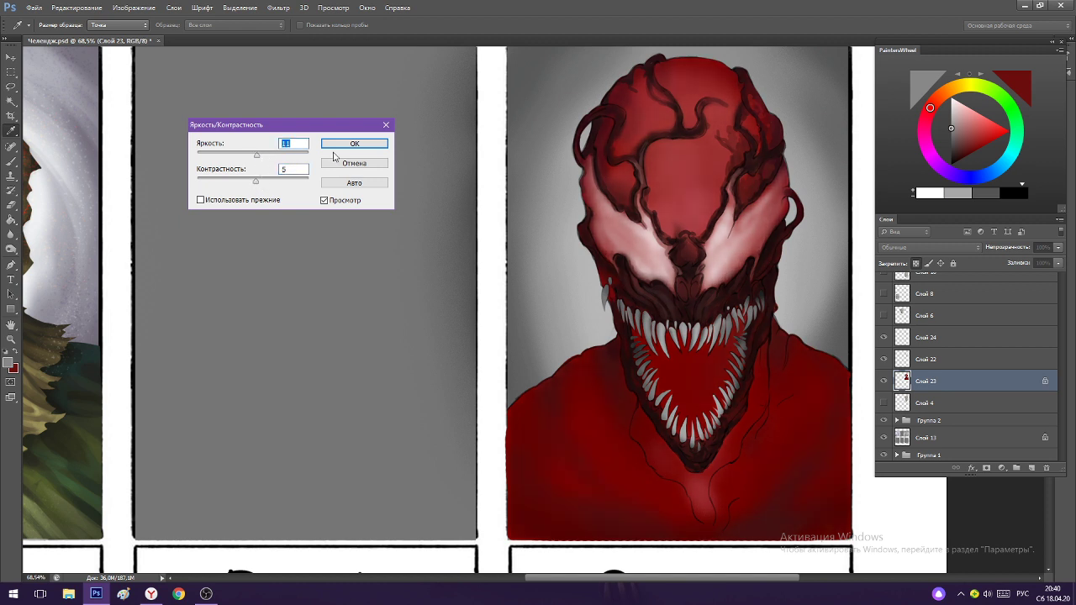
left_click(357, 144)
key("o")
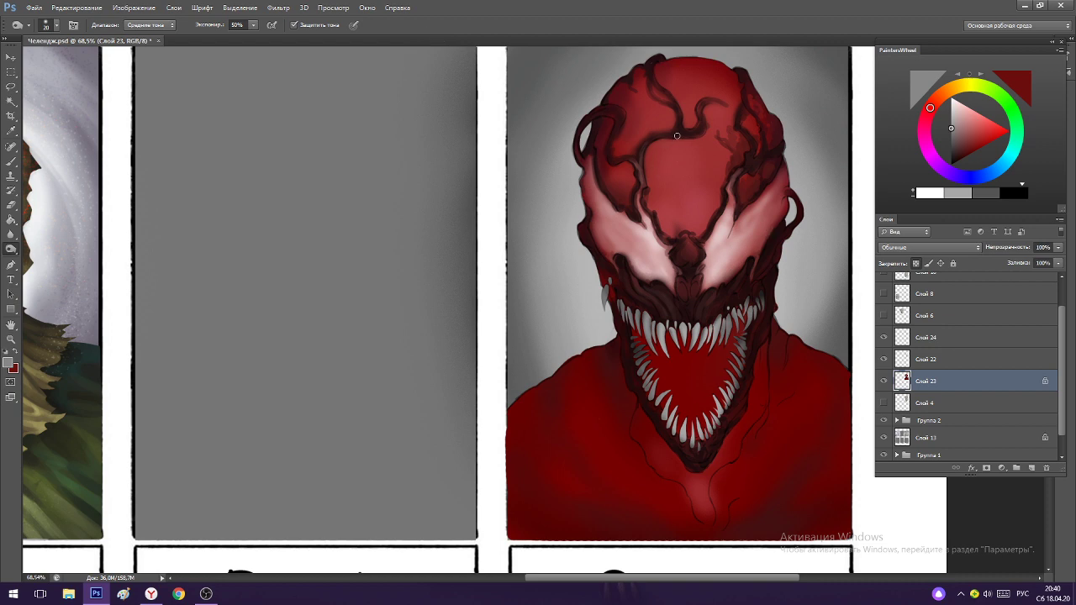
Examine the Carnage portrait at several scales, from the whole sheet down to the forehead, eyes and mouth.
scroll(724, 269, "down", 5)
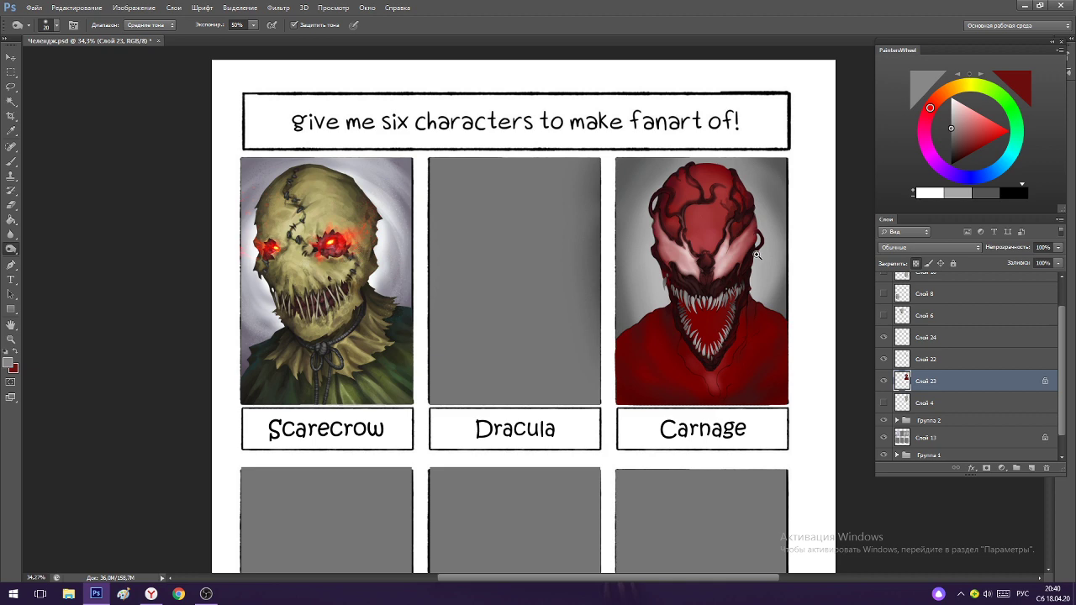
scroll(757, 255, "up", 8)
key("alt")
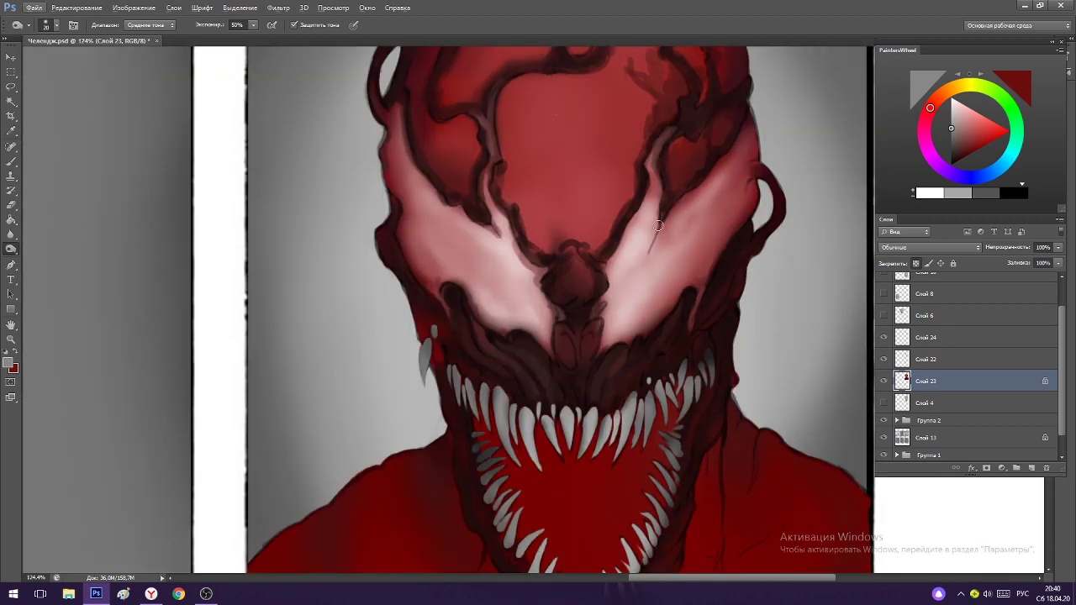
key("b")
scroll(729, 92, "down", 3)
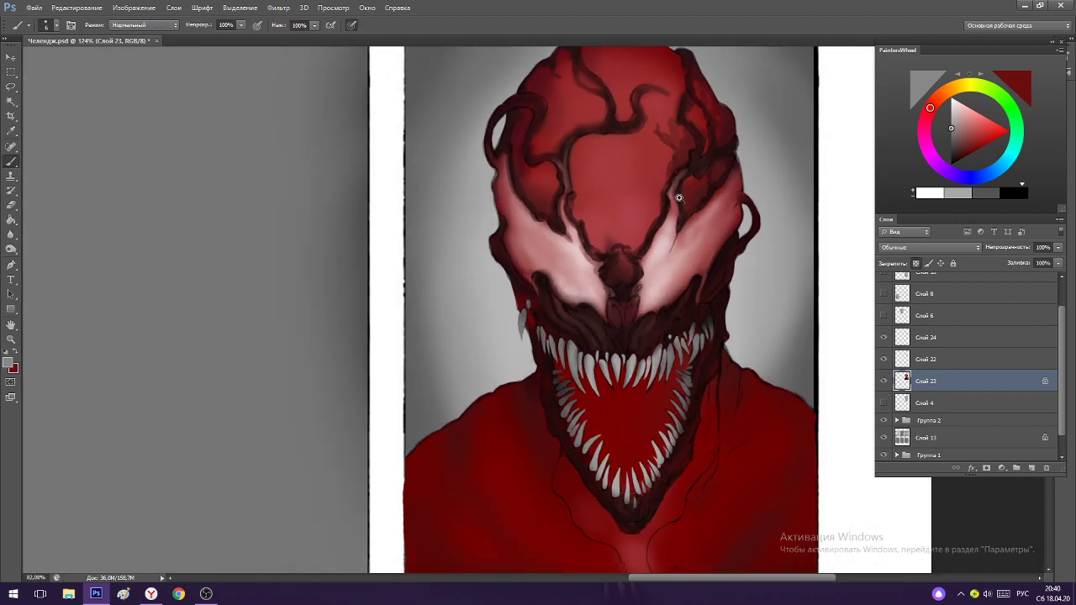
scroll(651, 67, "up", 3)
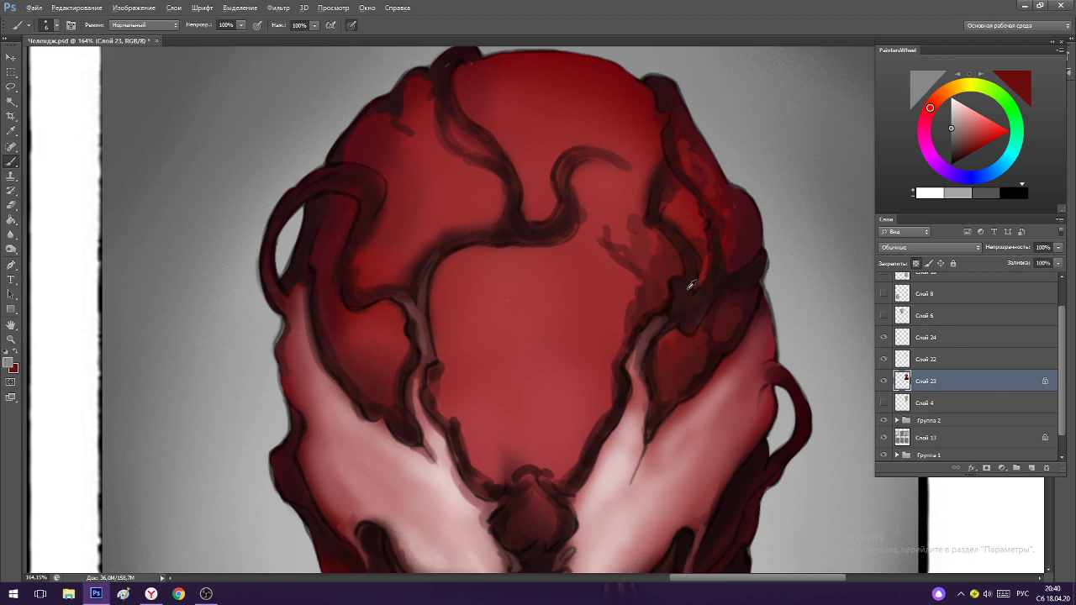
scroll(691, 286, "down", 5)
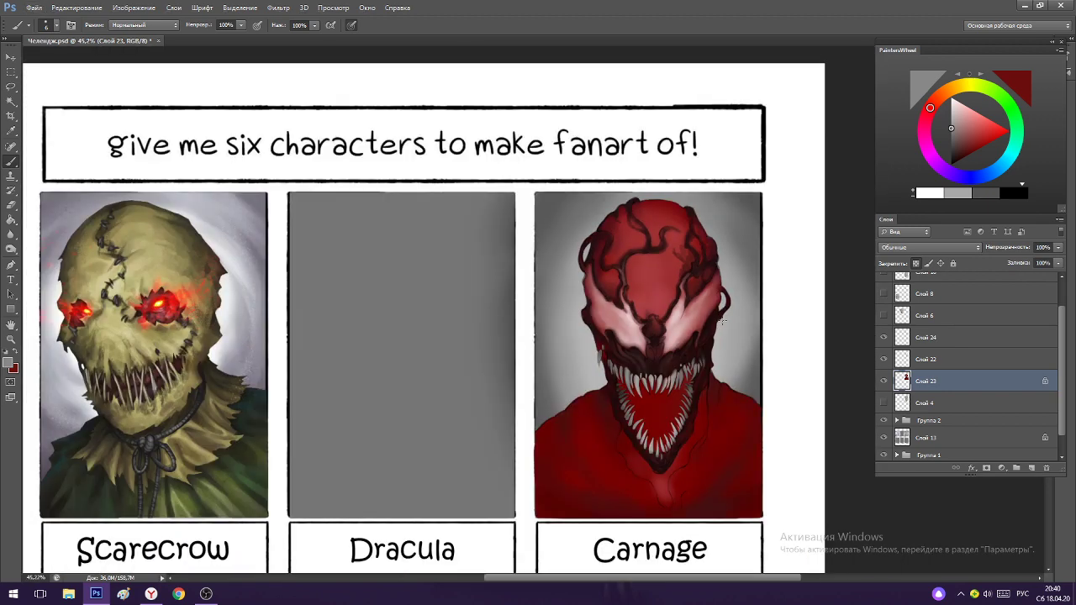
scroll(685, 288, "up", 2)
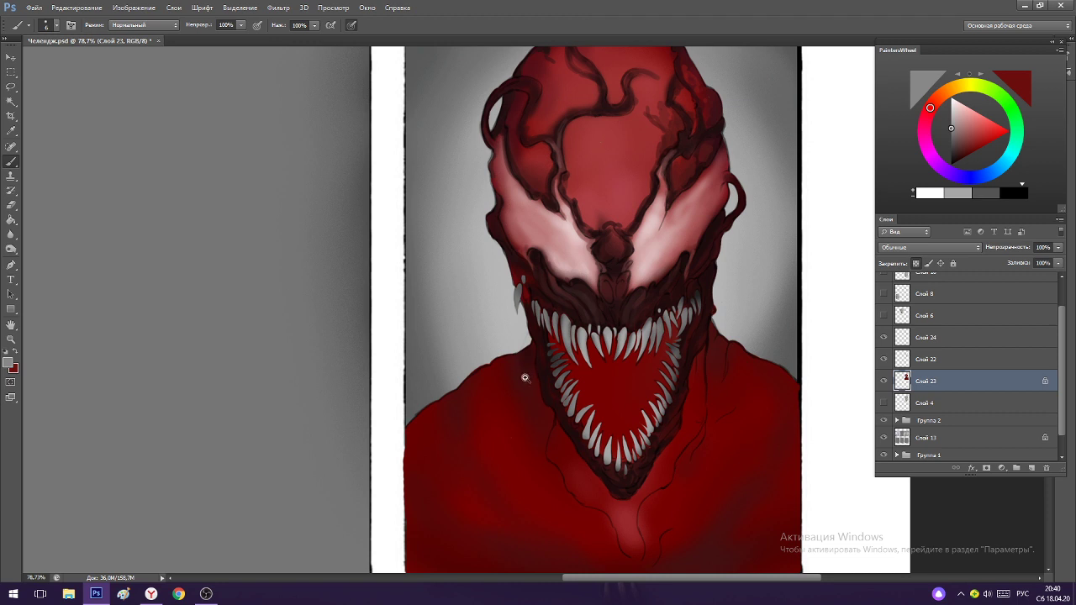
scroll(524, 377, "up", 2)
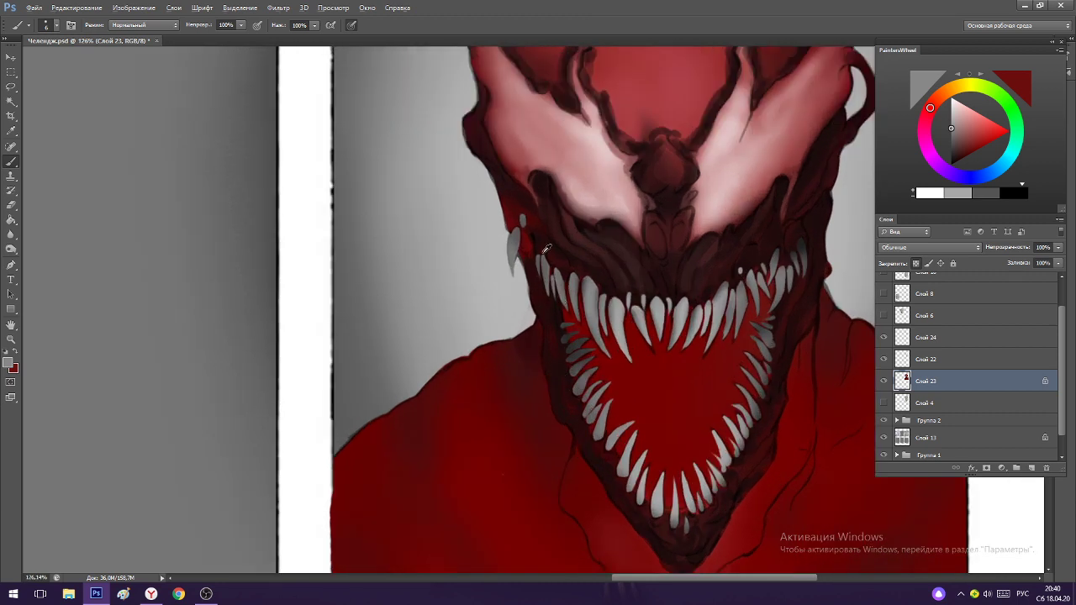
On layer Слой 22, darken the outline of the left cheek and mask edge with a sampled near-black and a 15 px brush.
left_click(545, 178, "alt")
scroll(542, 180, "up", 3)
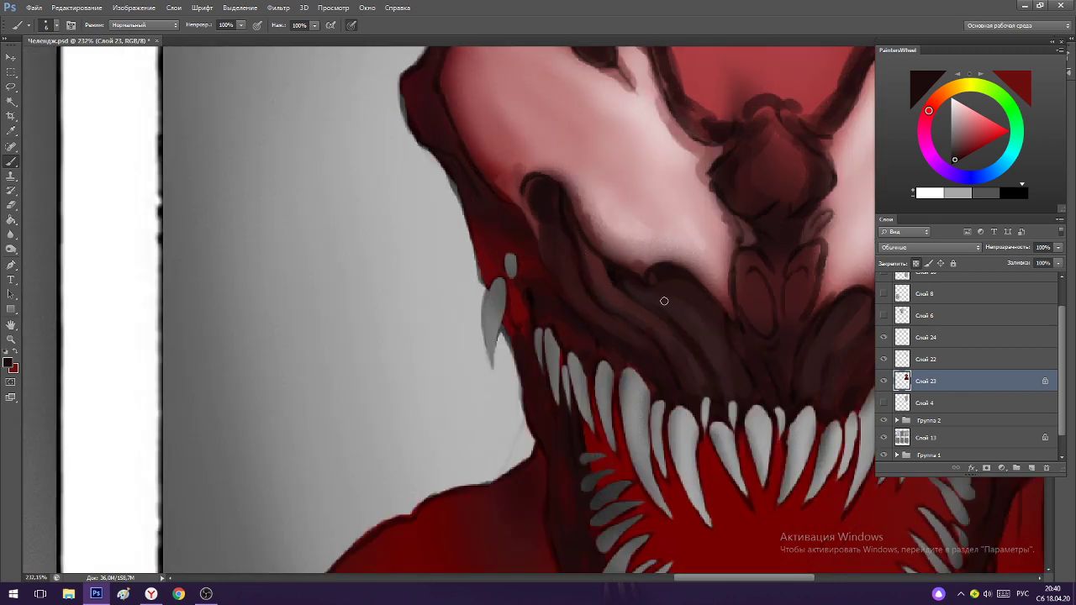
left_click(932, 360)
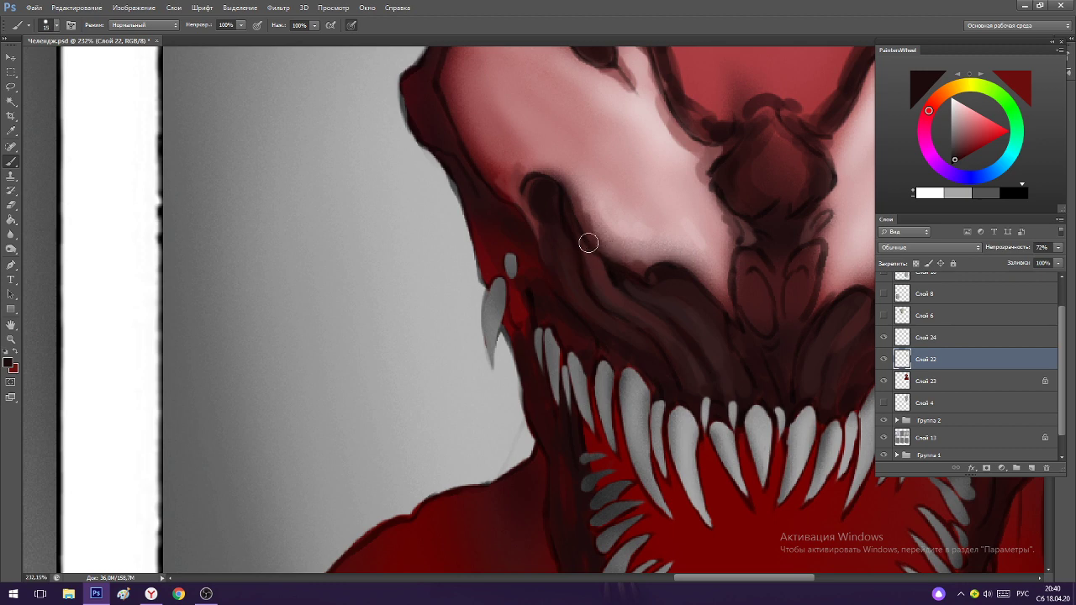
mouse_move(538, 185)
left_mouse_down()
mouse_move(541, 217)
mouse_move(537, 189)
mouse_move(568, 248)
mouse_move(512, 222)
mouse_move(482, 217)
left_mouse_up()
scroll(469, 175, "down", 2)
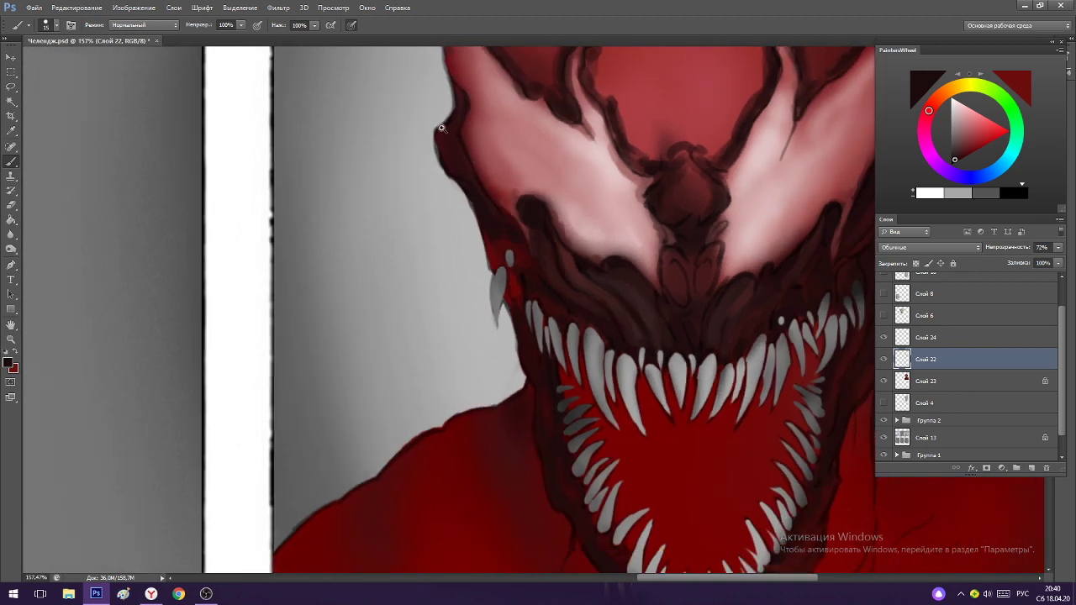
scroll(441, 127, "up", 2)
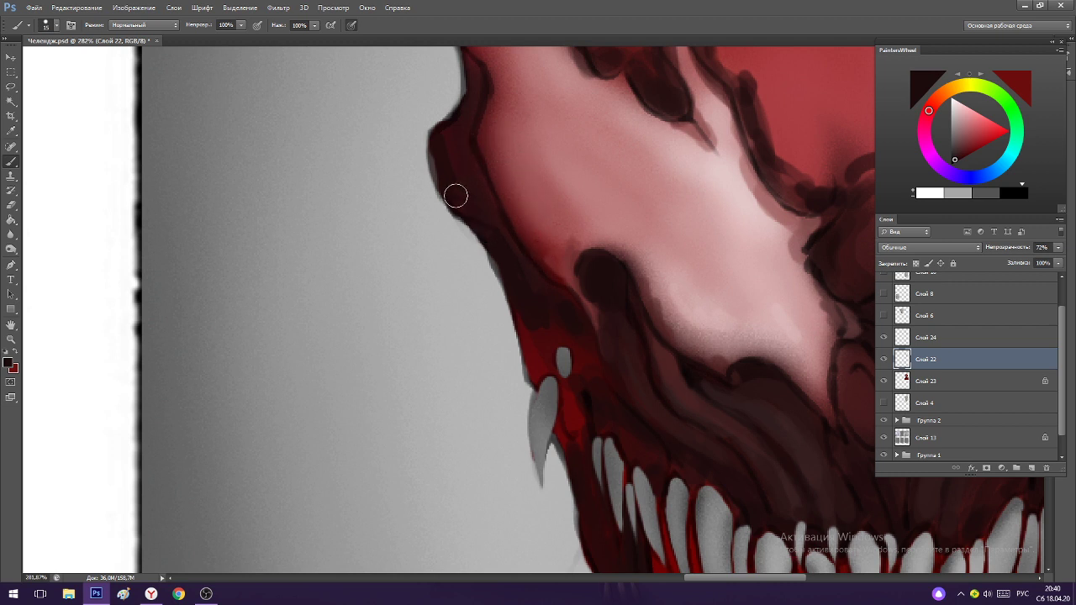
left_click_drag(445, 201, 438, 153)
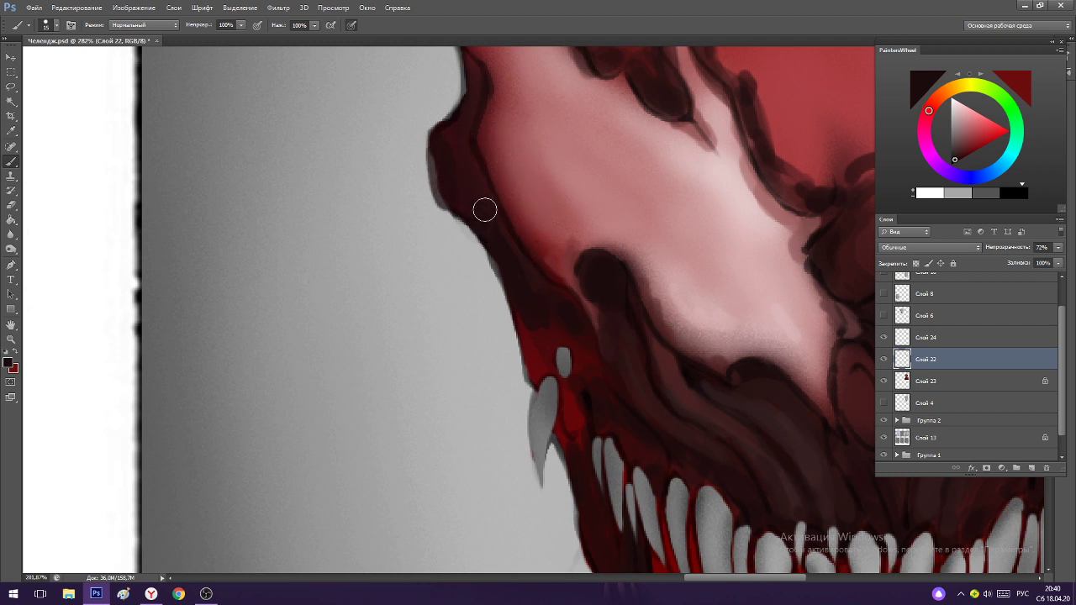
key("ctrl+z")
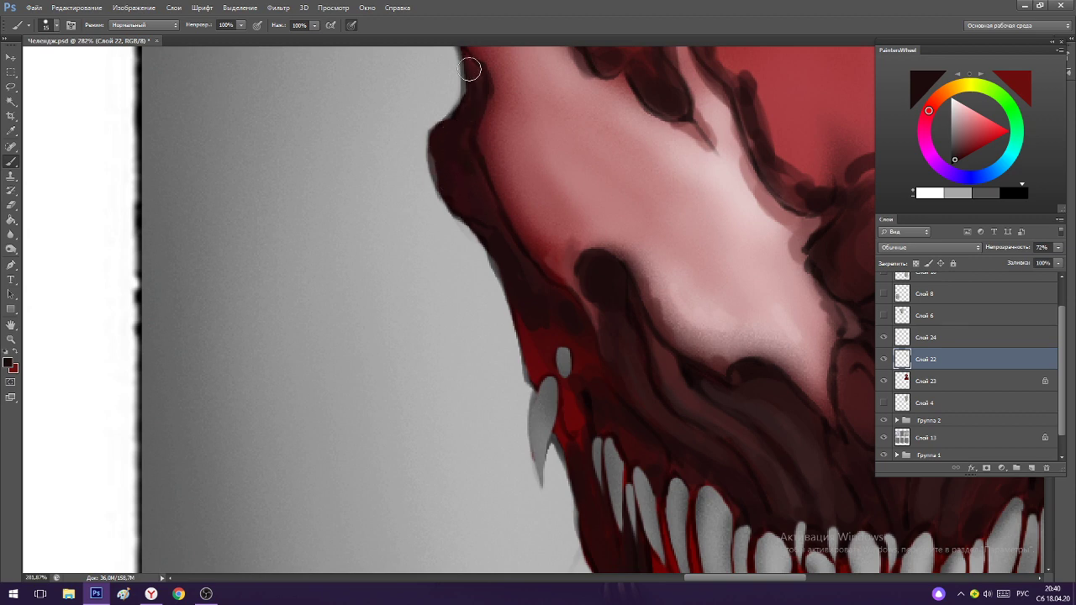
Paint over the outer edge of the left eye patch and temple with near-black and sampled dark reds.
scroll(469, 67, "down", 5)
scroll(532, 93, "up", 2)
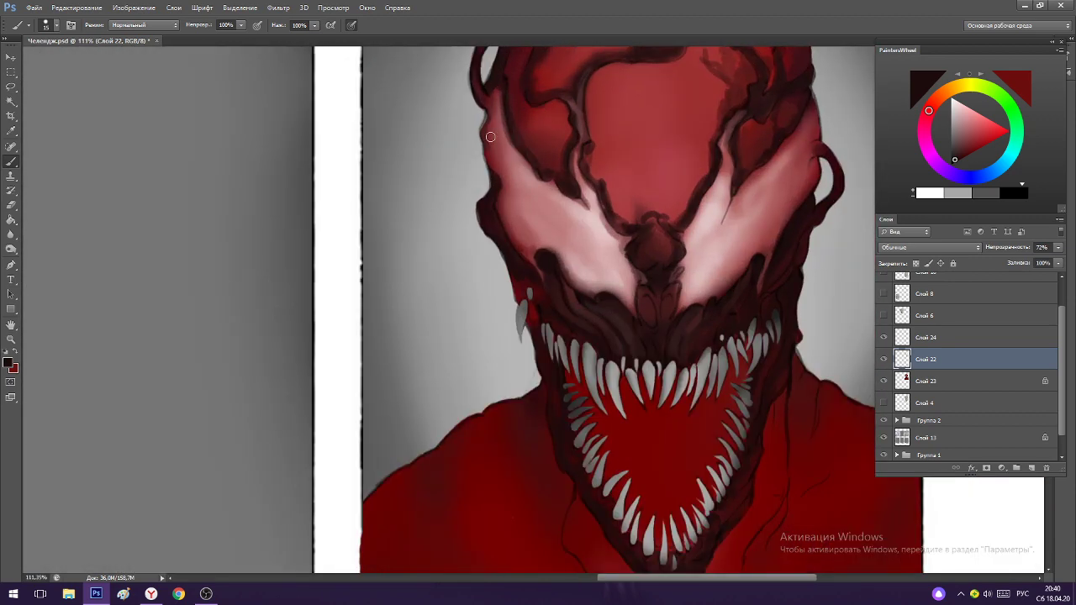
left_click_drag(486, 119, 494, 179)
left_click(496, 110, "alt")
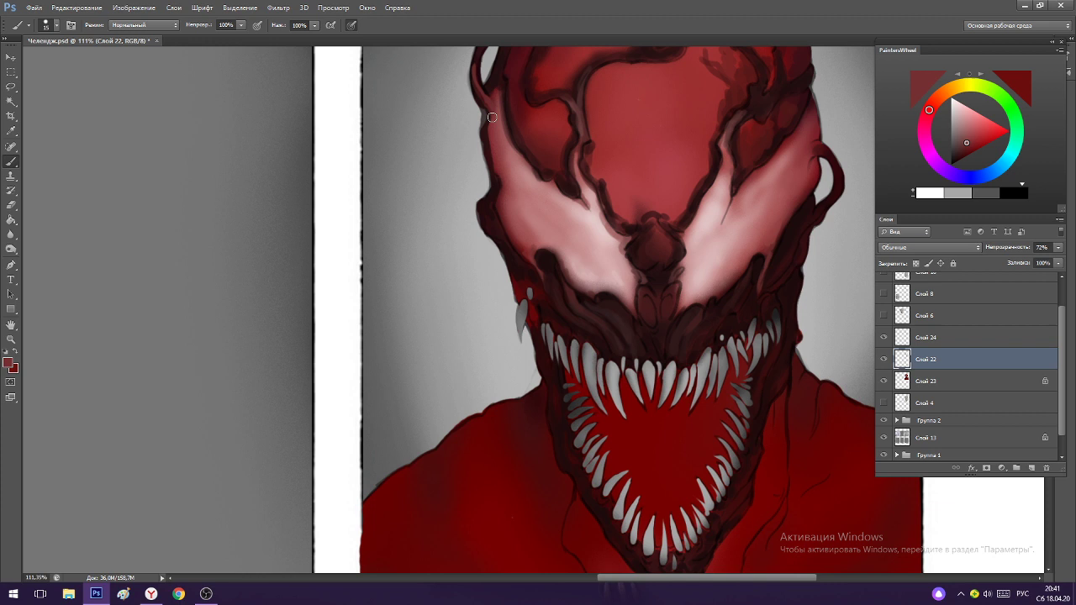
left_click_drag(490, 137, 490, 148)
left_click(500, 208, "alt")
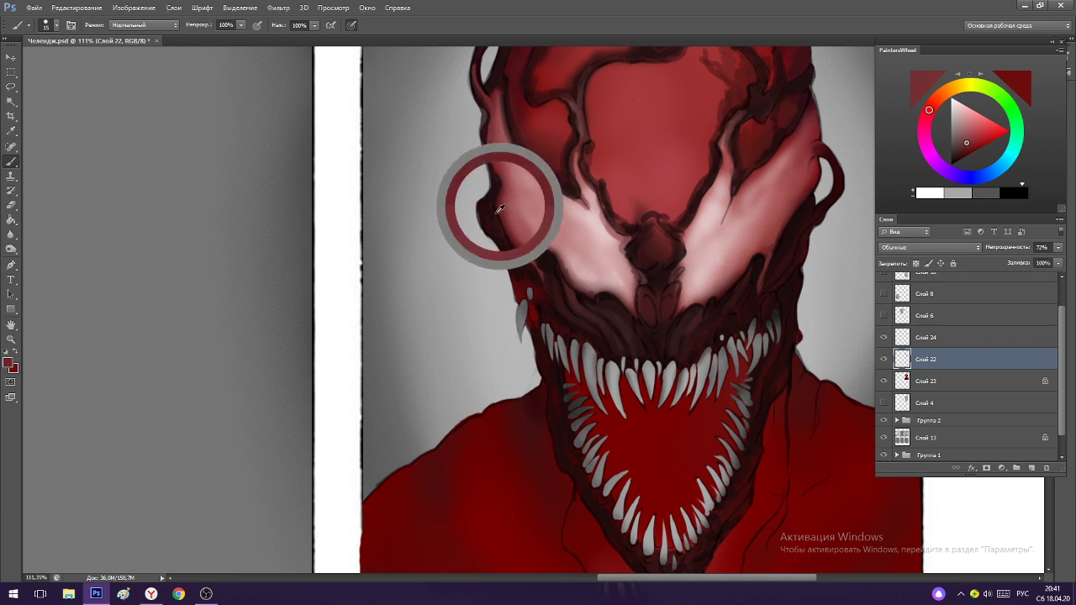
left_click_drag(500, 210, 528, 256)
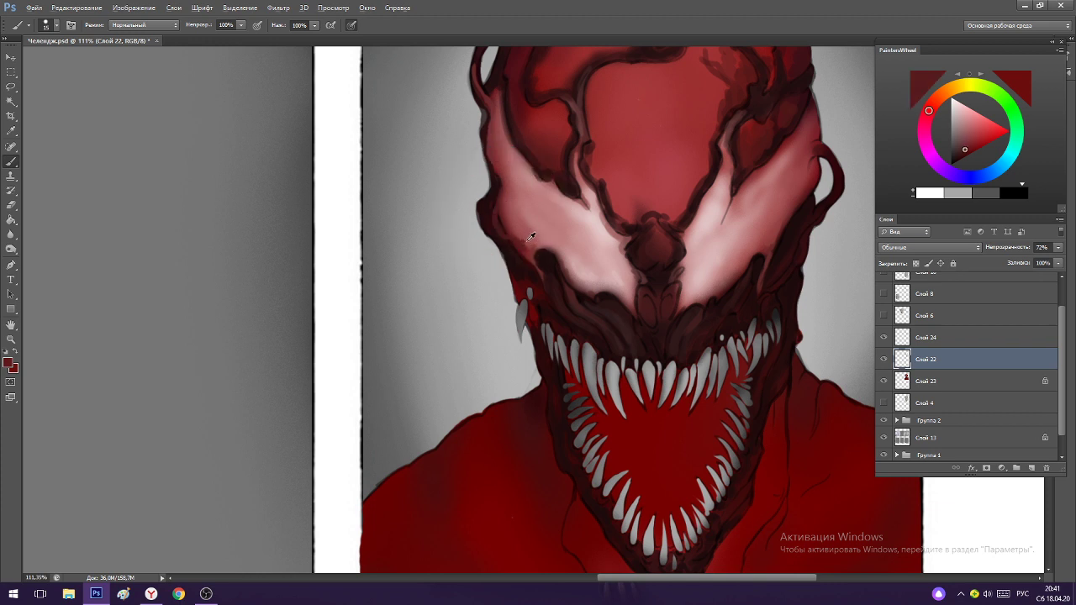
Blend the lower outer corner of the left eye patch with sampled reds and set the brush opacity to 80%.
left_click(527, 241, "alt")
left_click(515, 241, "alt")
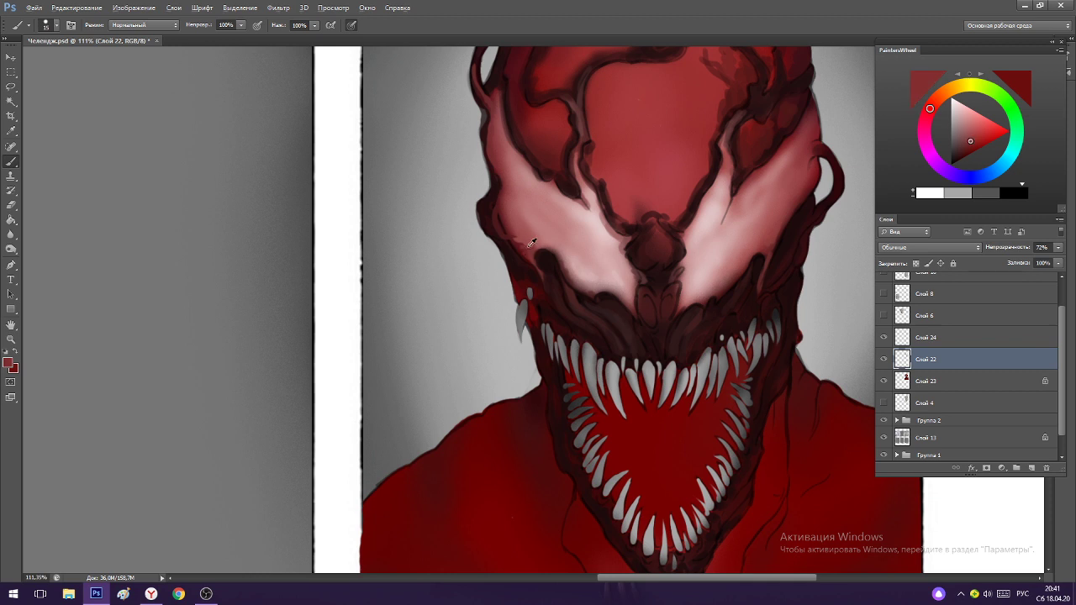
left_click(516, 242, "alt")
key("8")
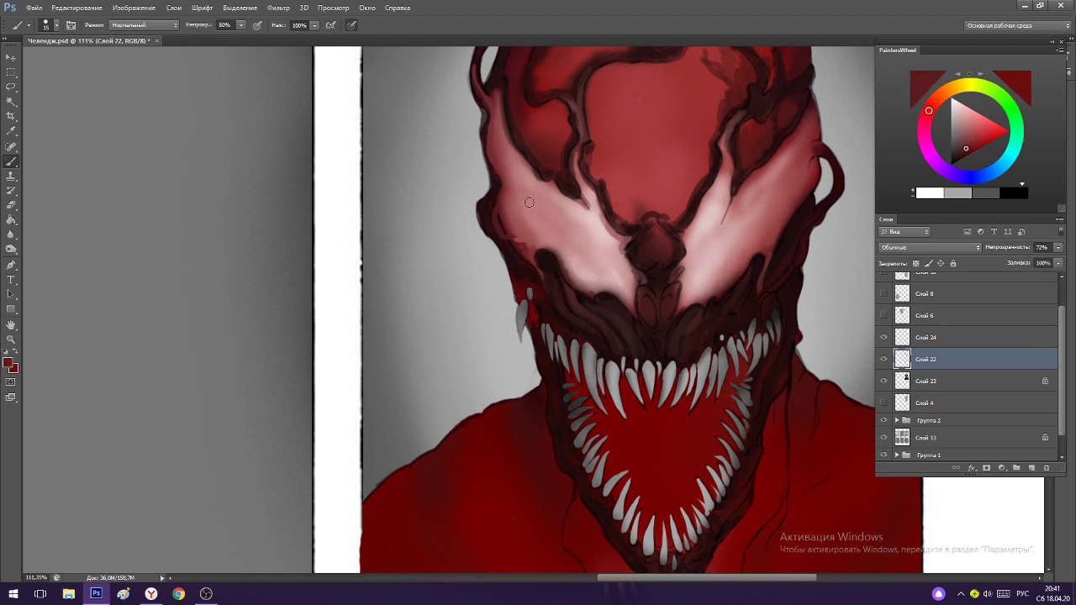
Paint darker red patches along the left side of the forehead using the 60 px round brush preset resized to 28 px.
right_click(553, 190)
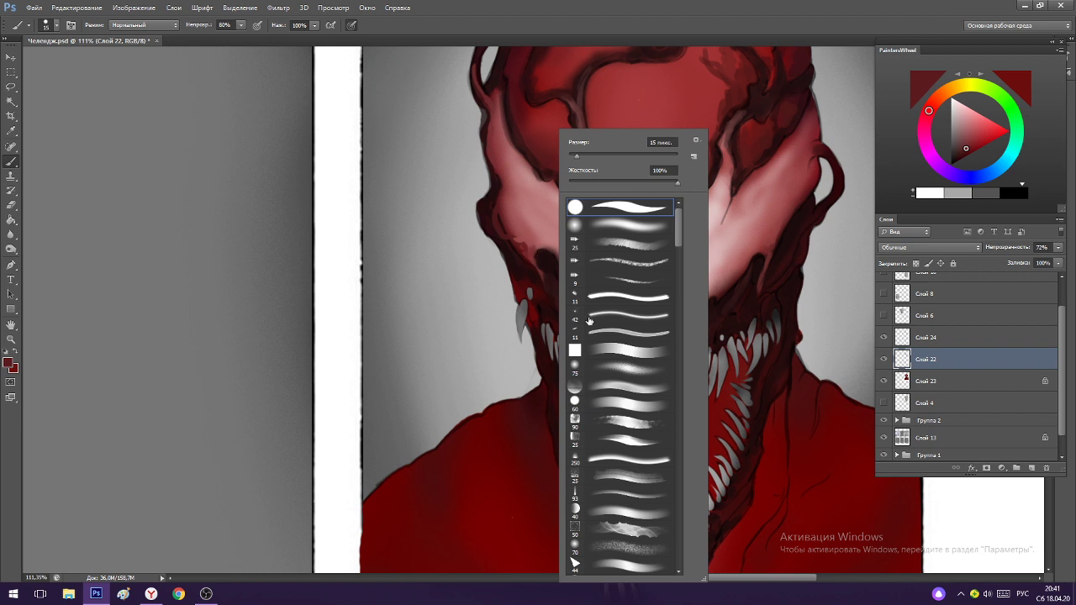
left_click(616, 418)
left_click(531, 219)
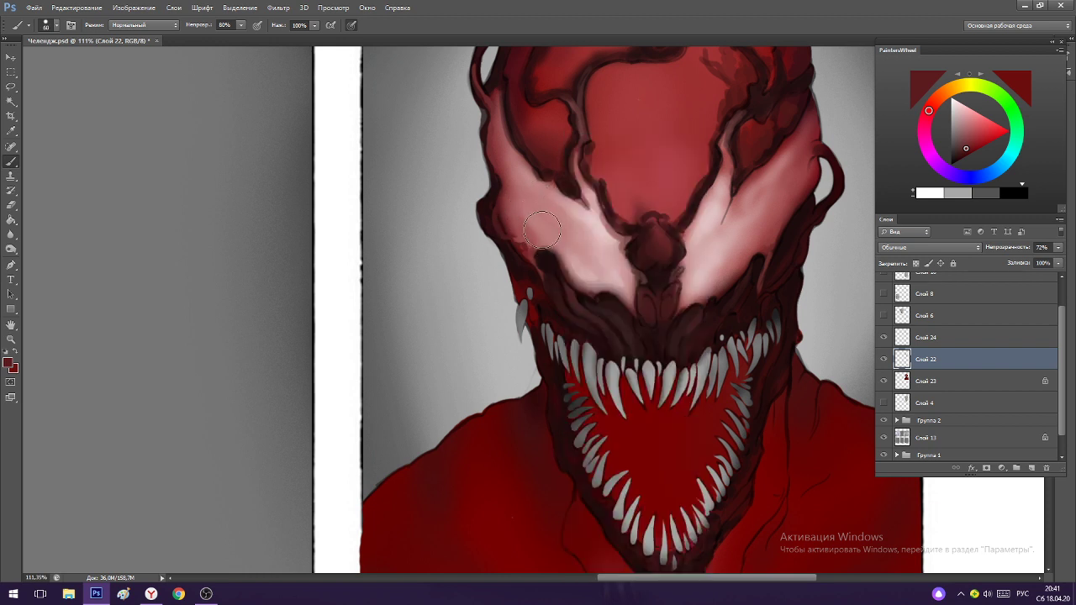
right_click(573, 195)
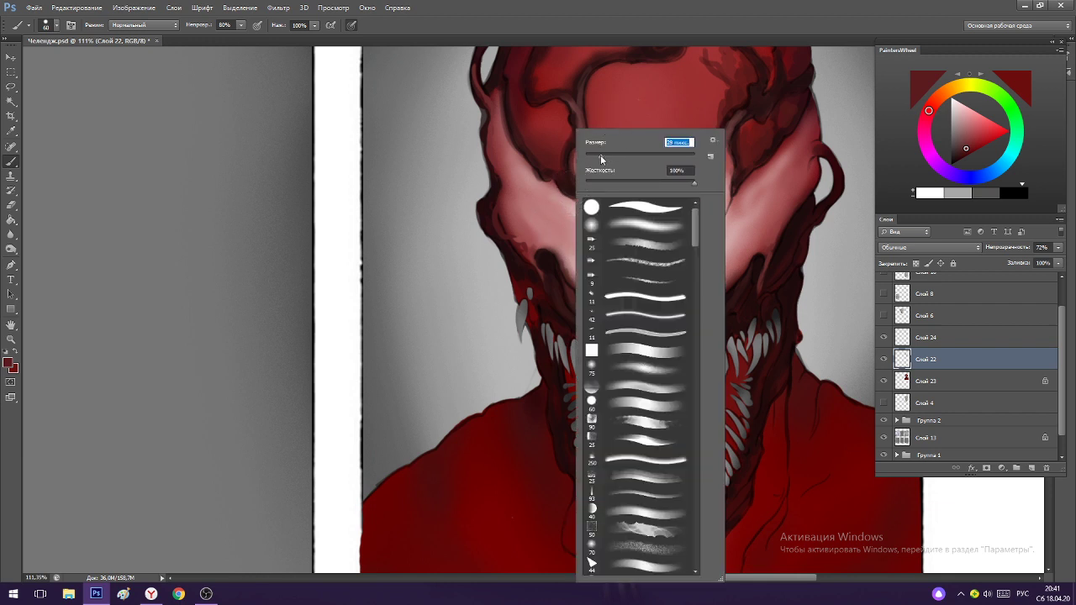
left_click(675, 15)
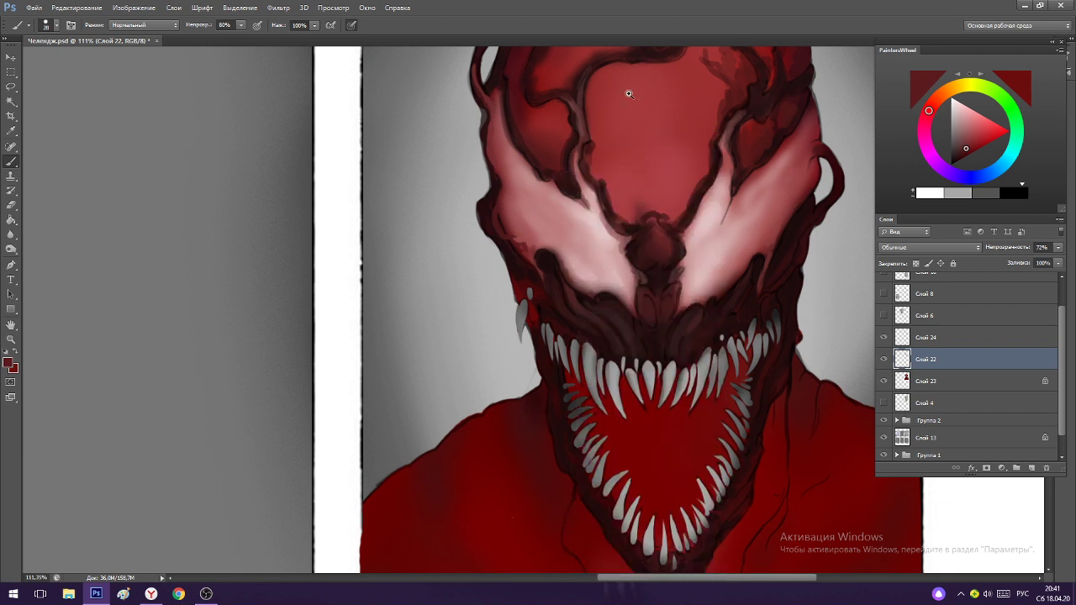
scroll(626, 92, "up", 4)
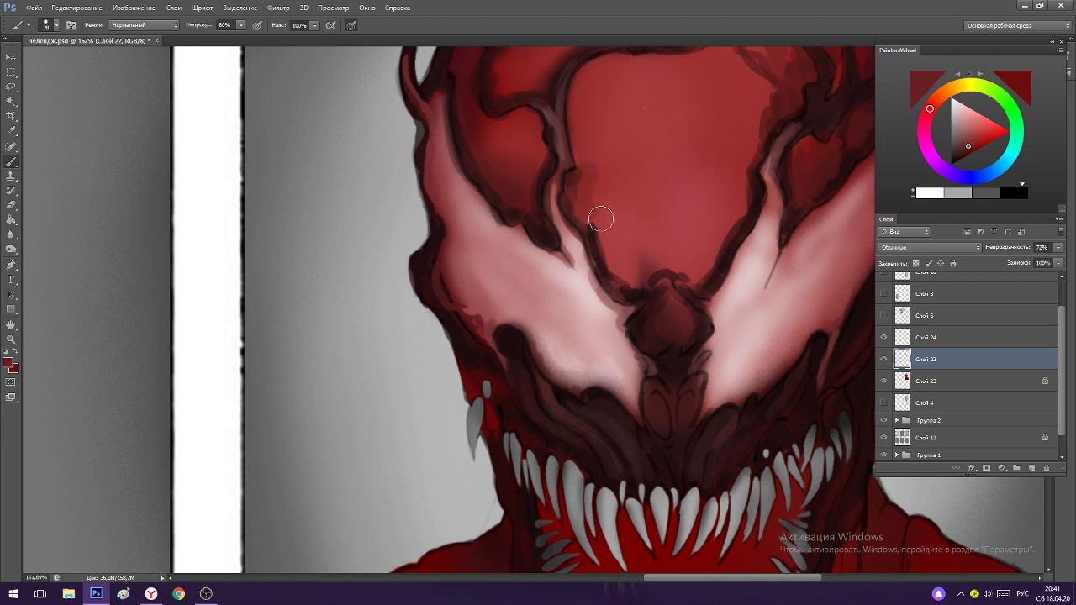
scroll(618, 220, "down", 2)
scroll(698, 126, "up", 1)
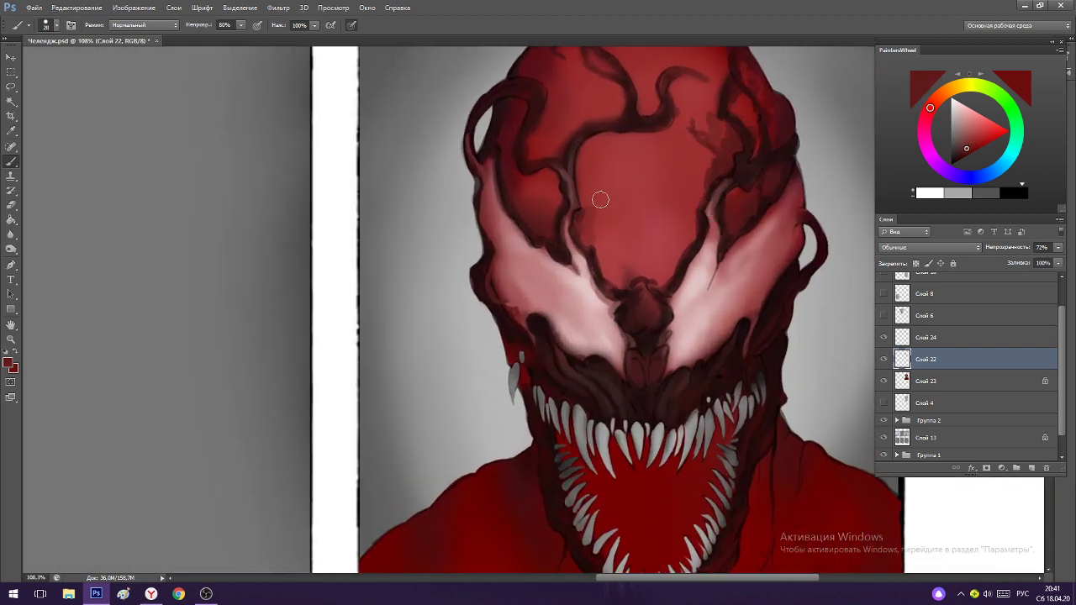
mouse_move(620, 164)
left_mouse_down()
mouse_move(592, 191)
mouse_move(592, 150)
mouse_move(584, 157)
mouse_move(584, 168)
mouse_move(611, 152)
mouse_move(613, 181)
mouse_move(592, 207)
mouse_move(618, 212)
left_mouse_up()
left_click(614, 148, "alt")
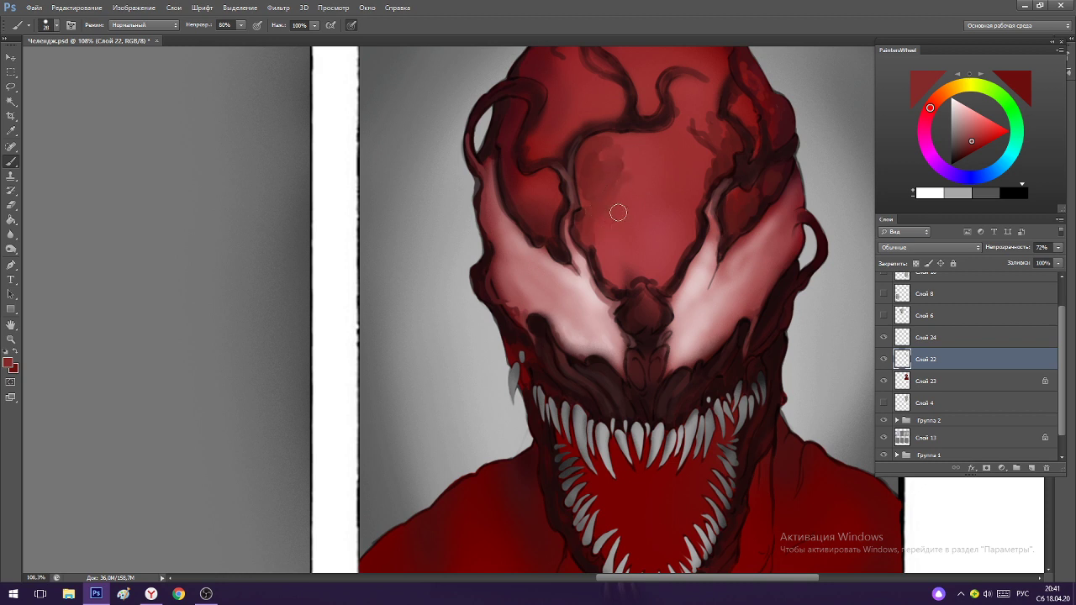
Shade the lower forehead just above the nose ridge with sampled dark and mid red tones.
left_click(632, 269, "alt")
left_click(618, 295, "alt")
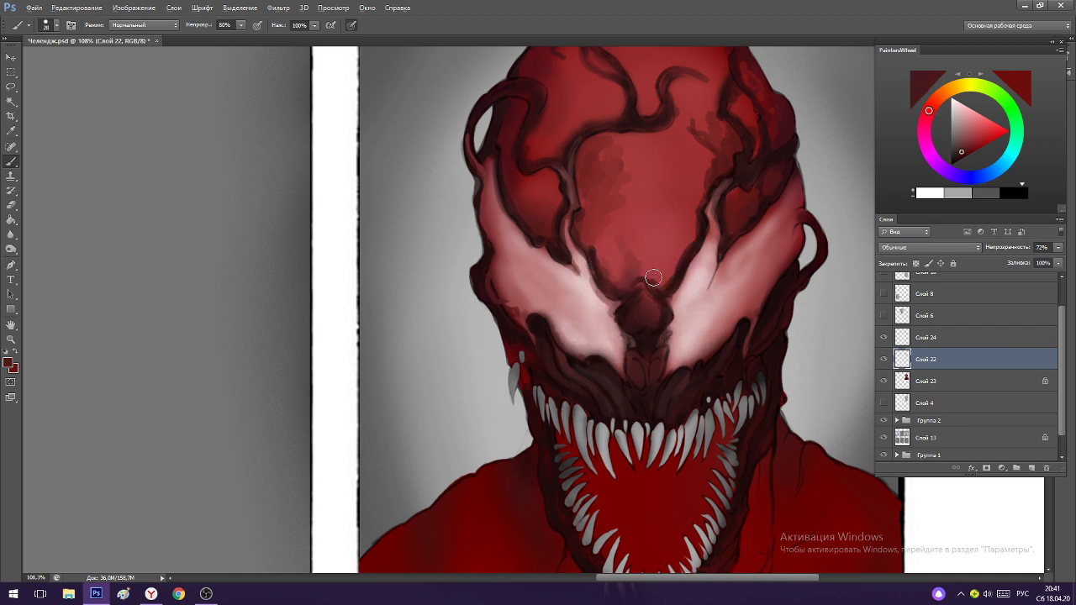
left_click_drag(651, 278, 664, 278)
left_click(616, 251, "alt")
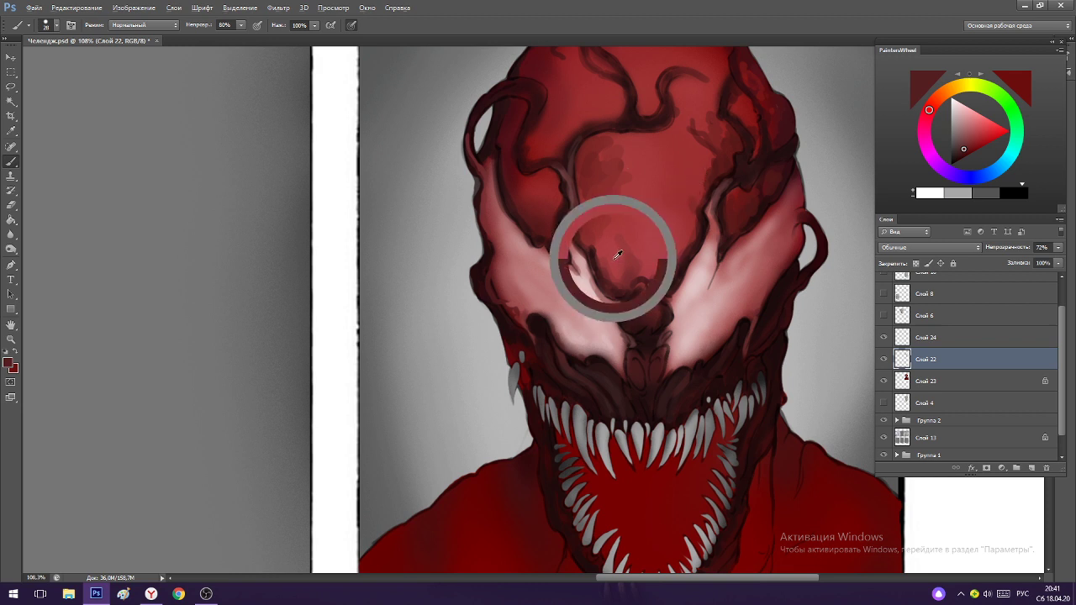
left_click(642, 262, "alt")
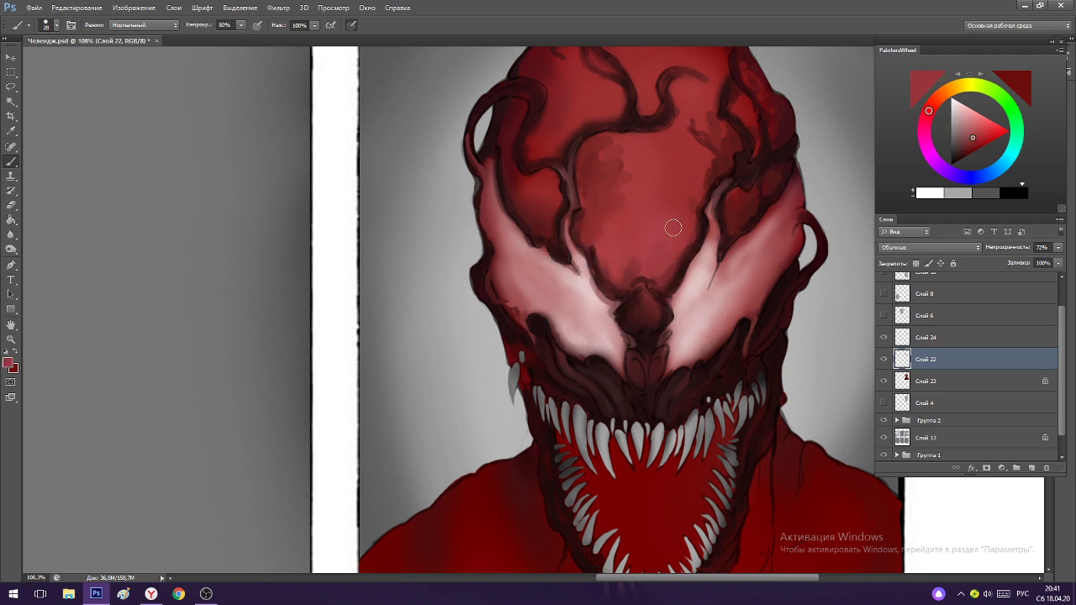
Paint sampled dark and brighter reds along the right side of the forehead and among the upper right tendrils.
left_click(708, 181, "alt")
mouse_move(691, 168)
left_mouse_down()
mouse_move(721, 163)
mouse_move(716, 85)
left_mouse_up()
scroll(715, 85, "up", 3)
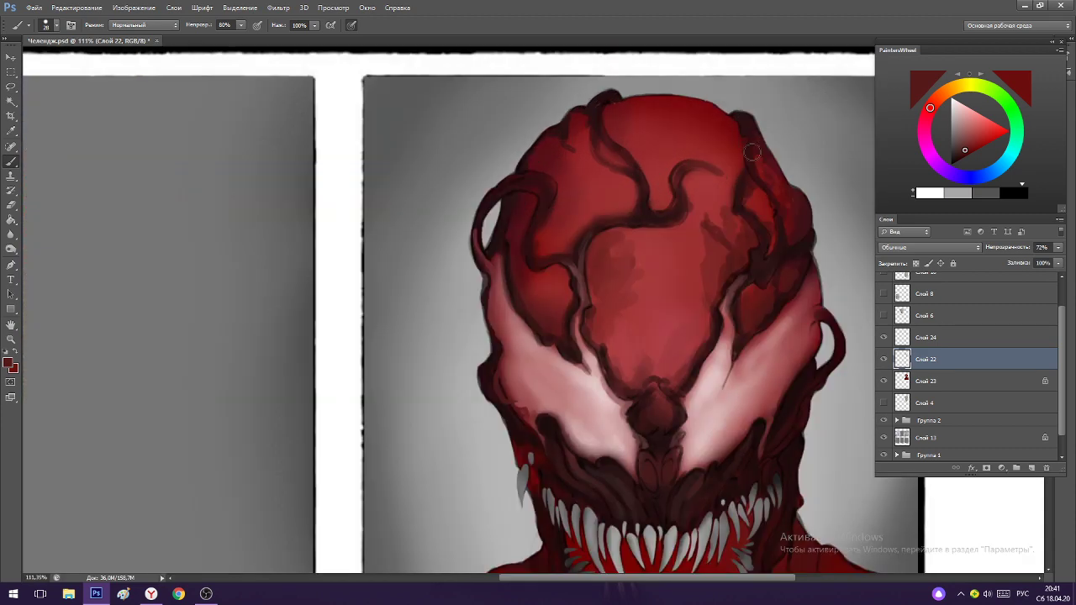
left_click(770, 217, "alt")
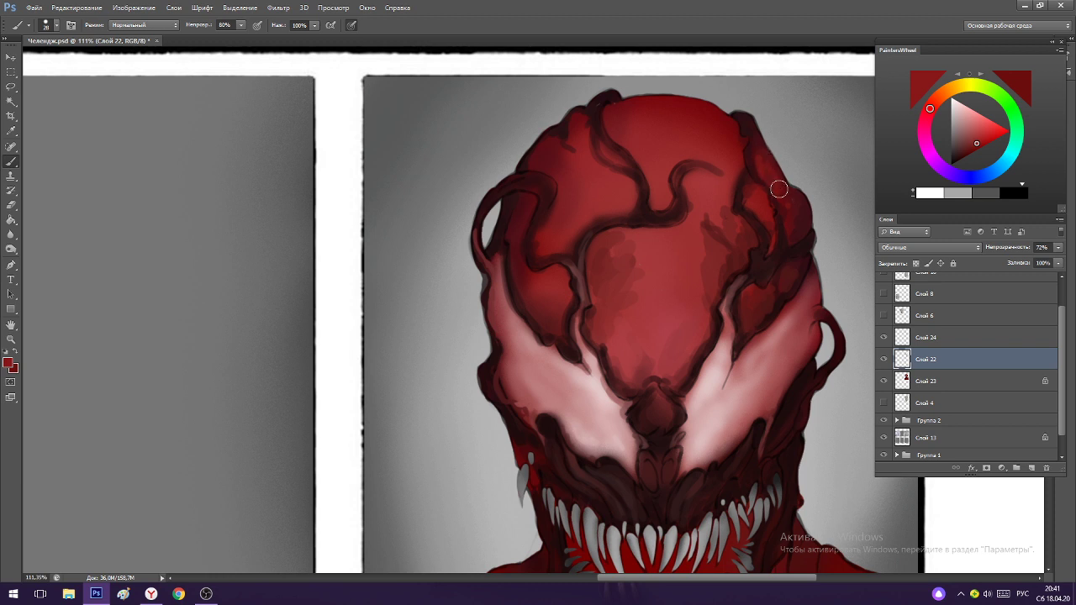
Shade the top of the head around the upper left tendril with sampled dark reds.
left_click(609, 148, "alt")
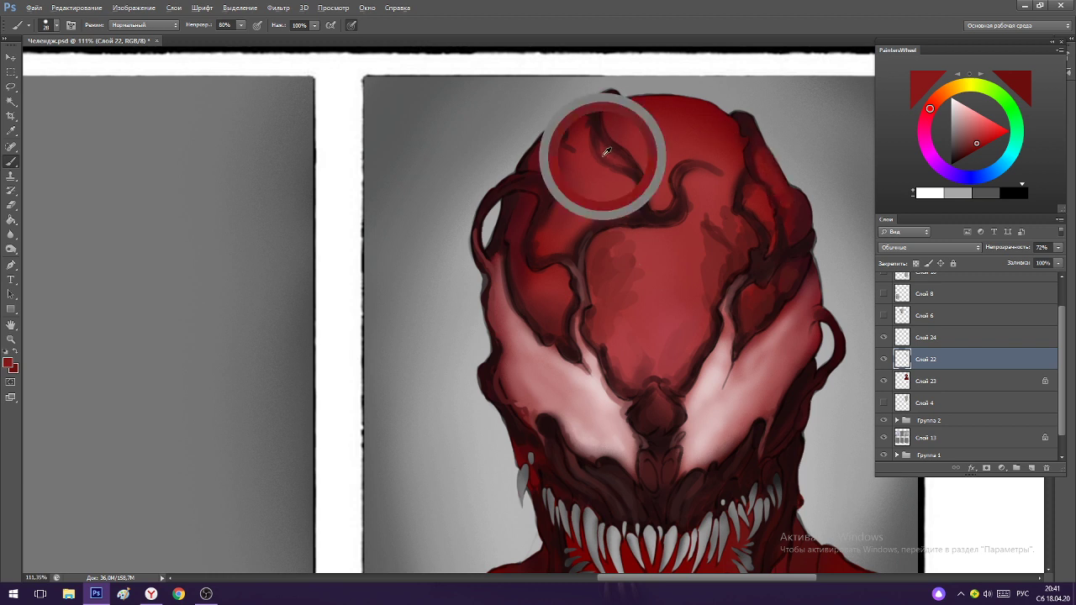
left_click(577, 113, "alt")
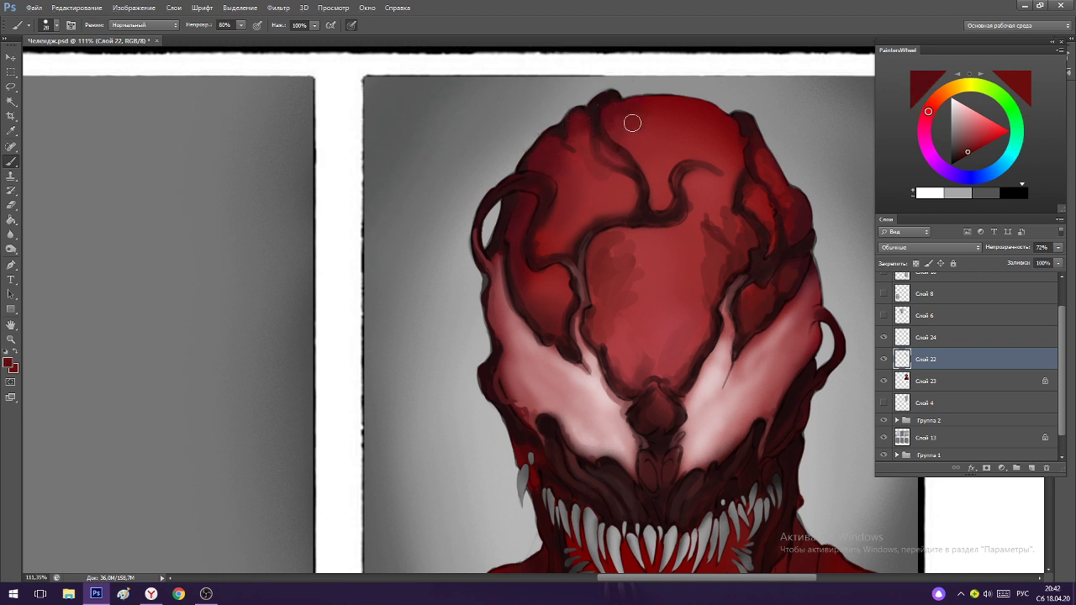
mouse_move(633, 124)
left_mouse_down()
mouse_move(723, 161)
mouse_move(719, 228)
mouse_move(678, 142)
left_mouse_up()
Blend sampled pink tones across the upper part of the right eye patch.
left_click_drag(767, 417, 790, 415)
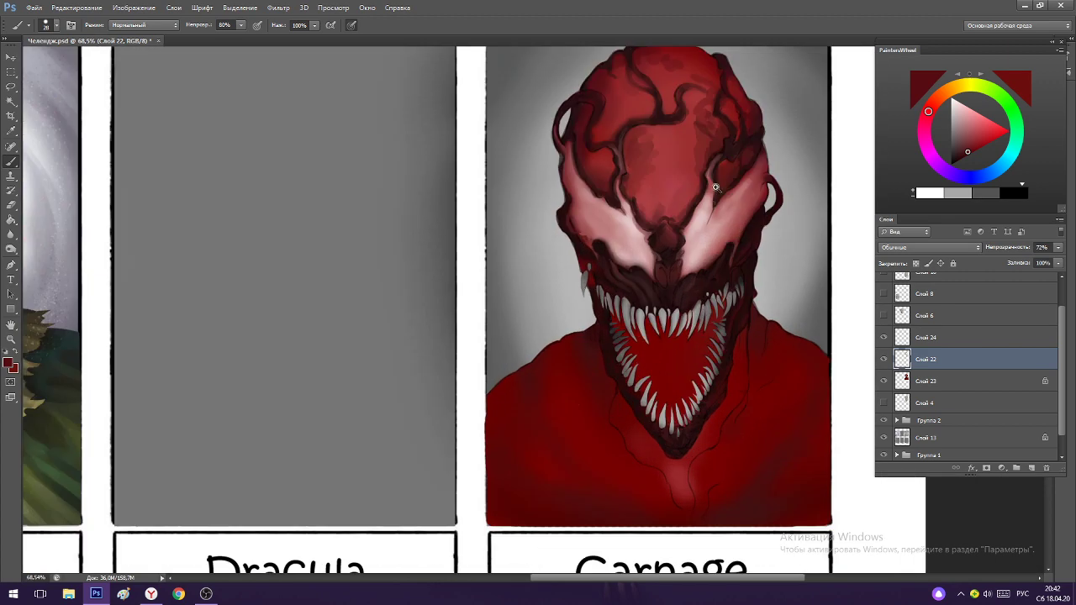
scroll(715, 186, "up", 3)
left_click(720, 228, "alt")
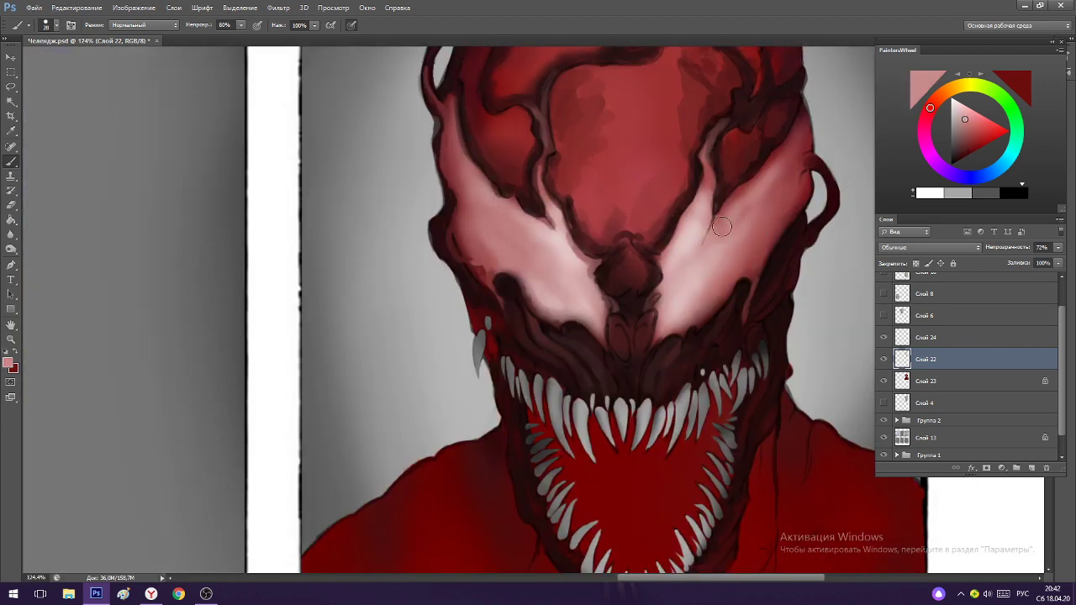
left_click_drag(721, 227, 763, 175)
left_click(763, 174, "alt")
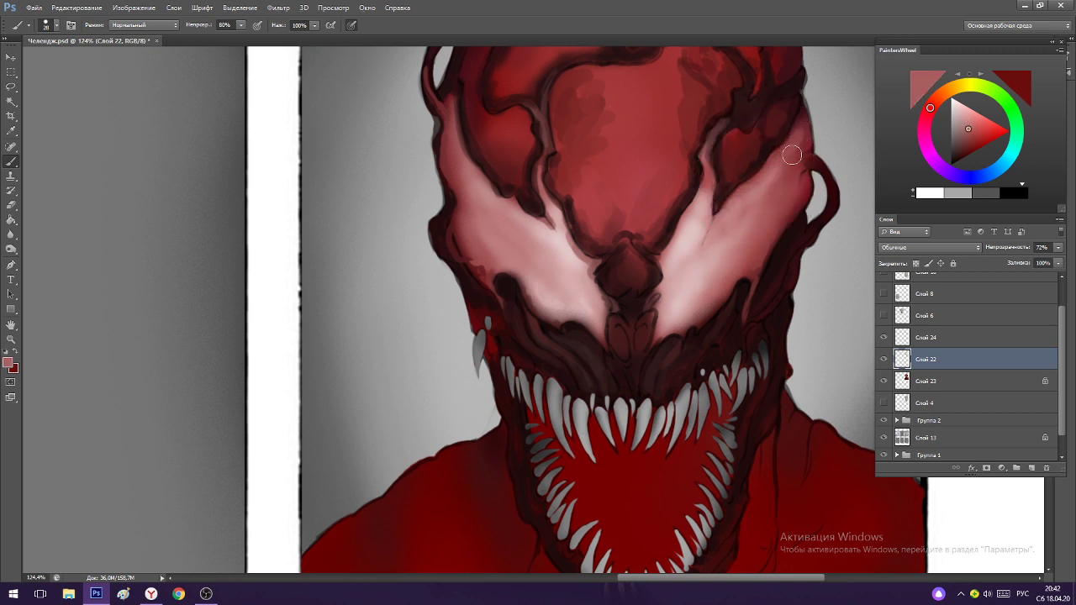
Highlight the narrow upward prong of the right eye patch with sampled light pink, using a 10 px brush.
key("[")
key("[")
key("[")
left_click(689, 237, "alt")
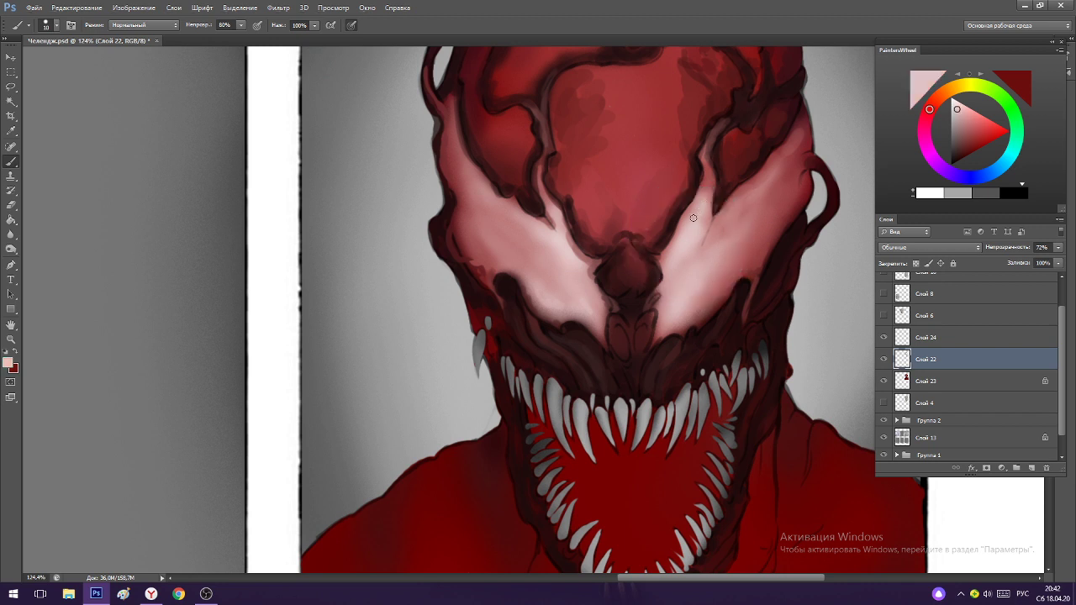
left_click_drag(702, 202, 708, 174)
Paint streaks of sampled light and mid pinks across the left eye patch toward its outer edge.
left_click(572, 260, "alt")
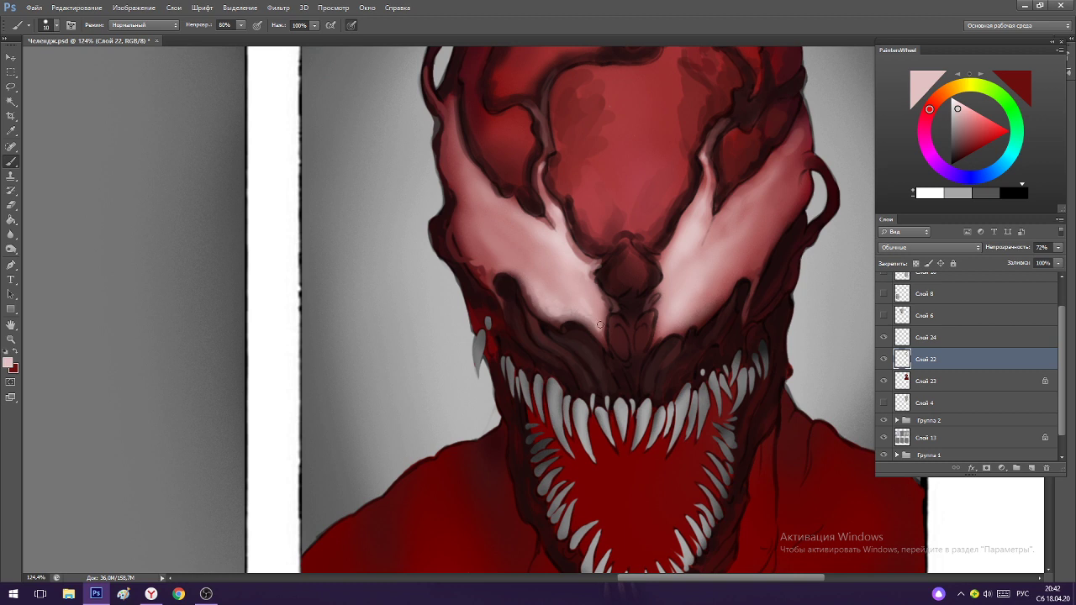
left_click(566, 262, "alt")
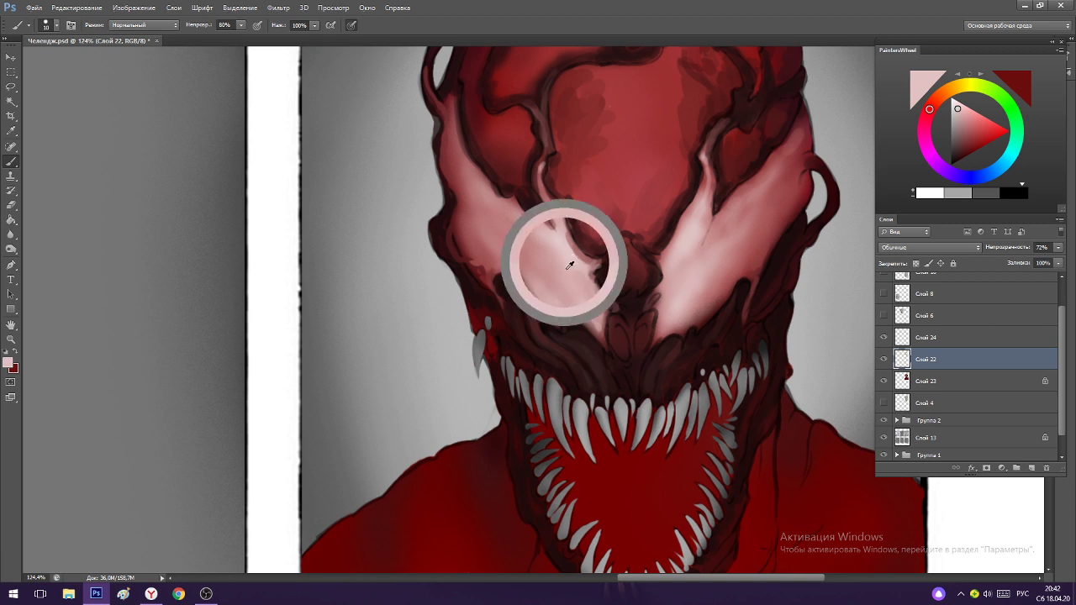
left_click(571, 281, "alt")
mouse_move(496, 213)
left_mouse_down()
mouse_move(560, 273)
mouse_move(493, 203)
mouse_move(555, 259)
left_mouse_up()
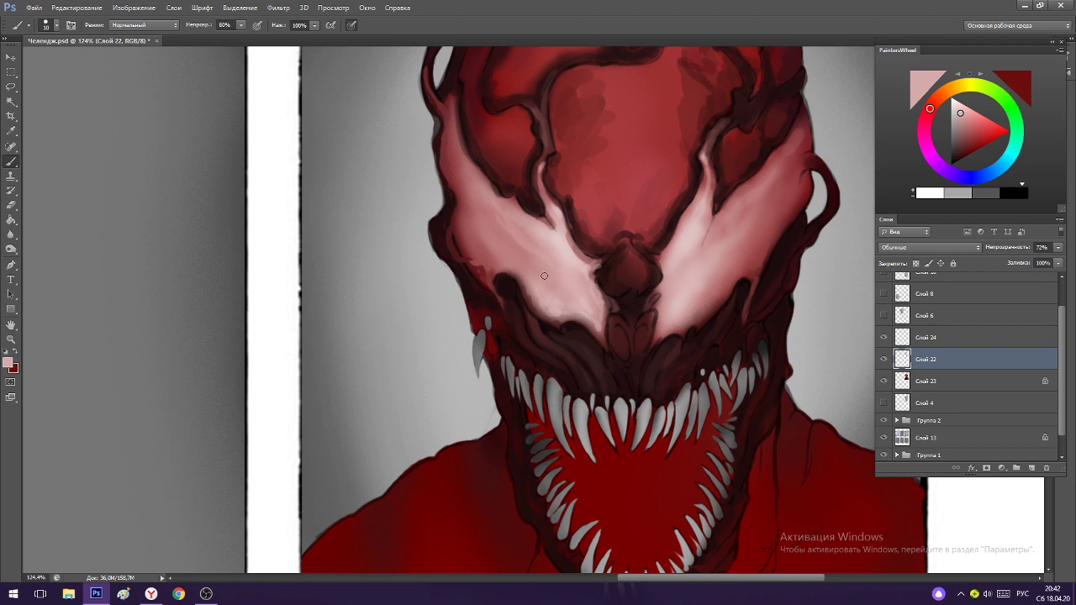
left_click(522, 232, "alt")
left_click_drag(489, 253, 471, 232)
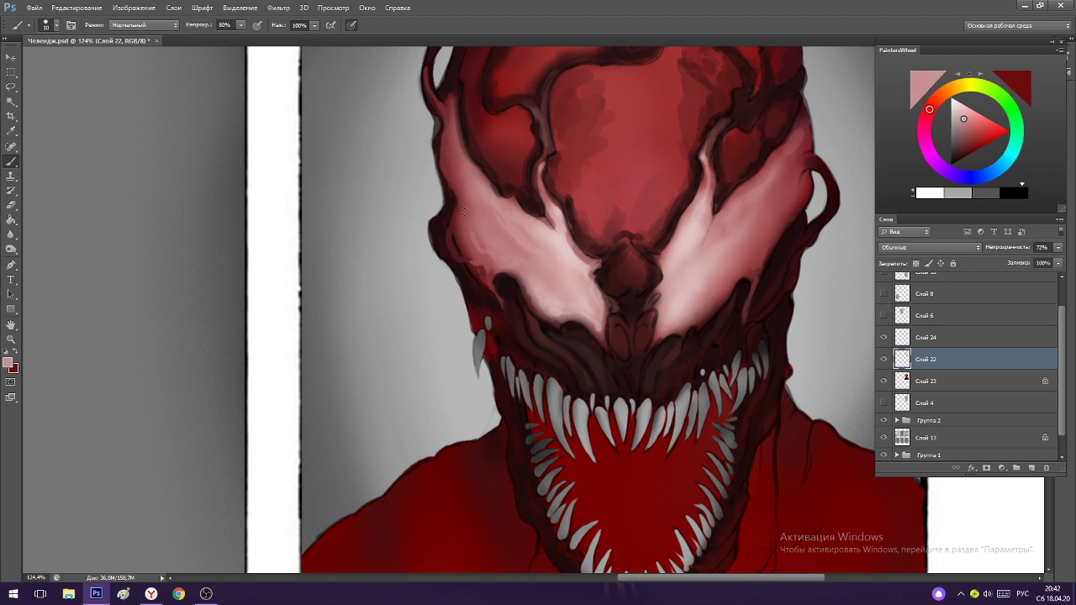
left_click(476, 222, "alt")
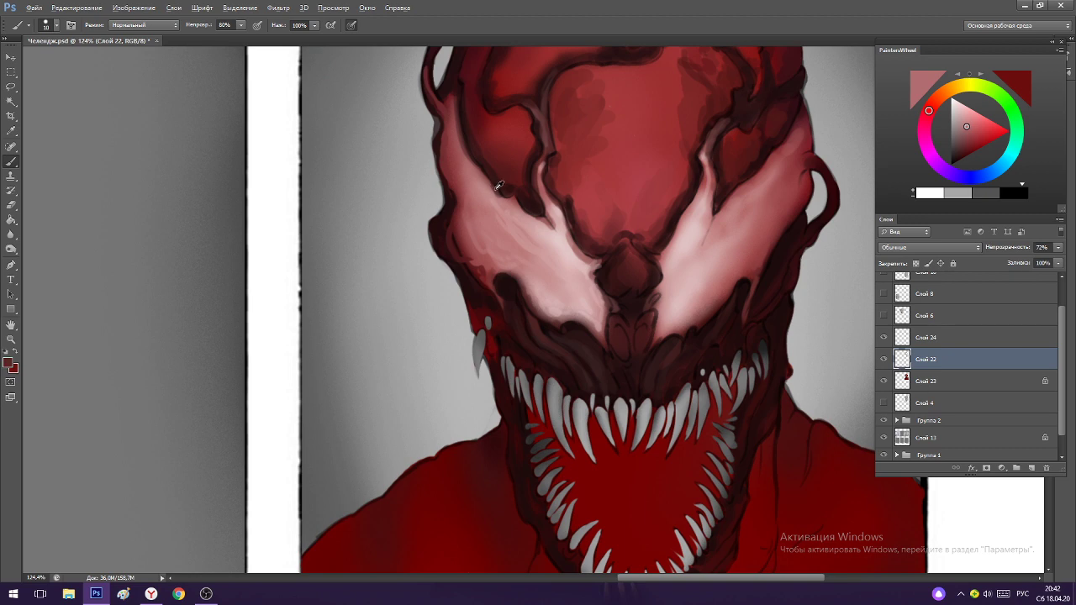
Add sampled dark strokes along the brow edge and in the red area above the left eye patch.
left_click(497, 185, "alt")
scroll(516, 183, "up", 1)
scroll(516, 183, "up", 3)
left_click(503, 199, "alt")
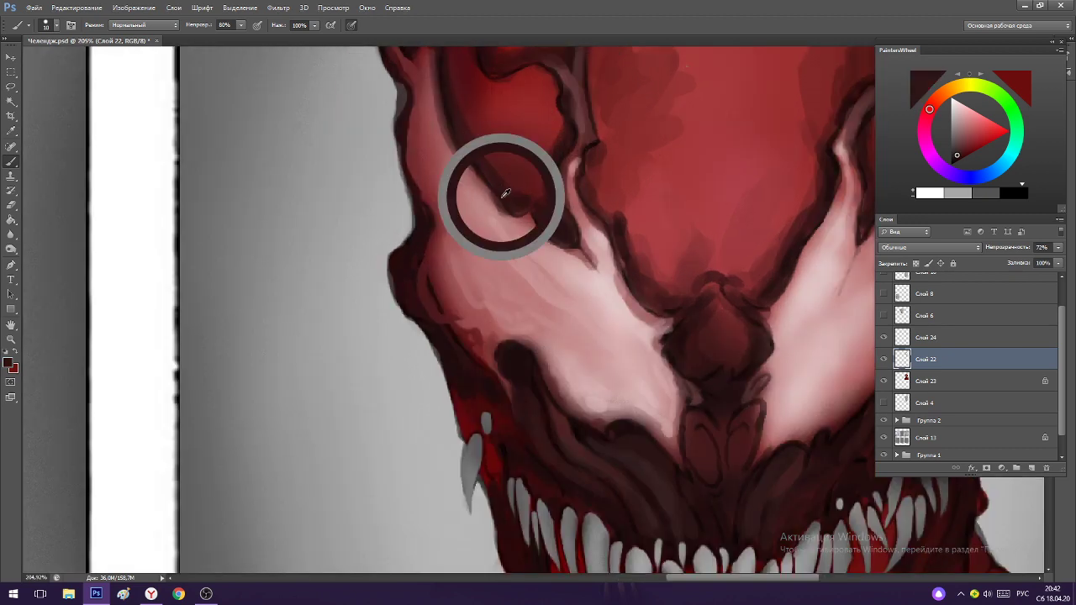
scroll(501, 200, "down", 3)
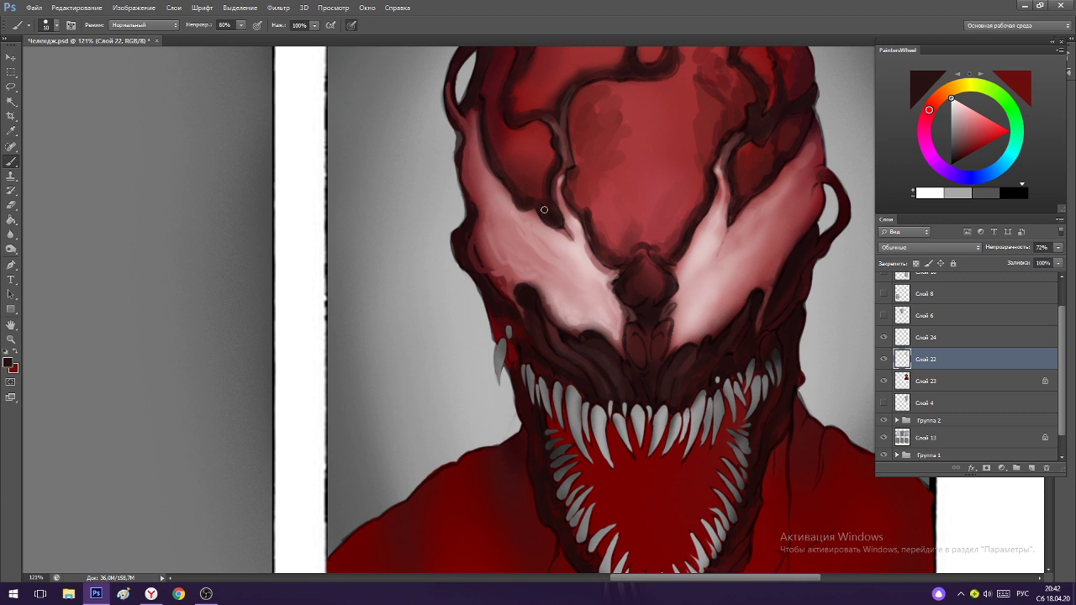
left_click(544, 206, "alt")
mouse_move(526, 172)
left_mouse_down()
mouse_move(533, 128)
mouse_move(523, 164)
left_mouse_up()
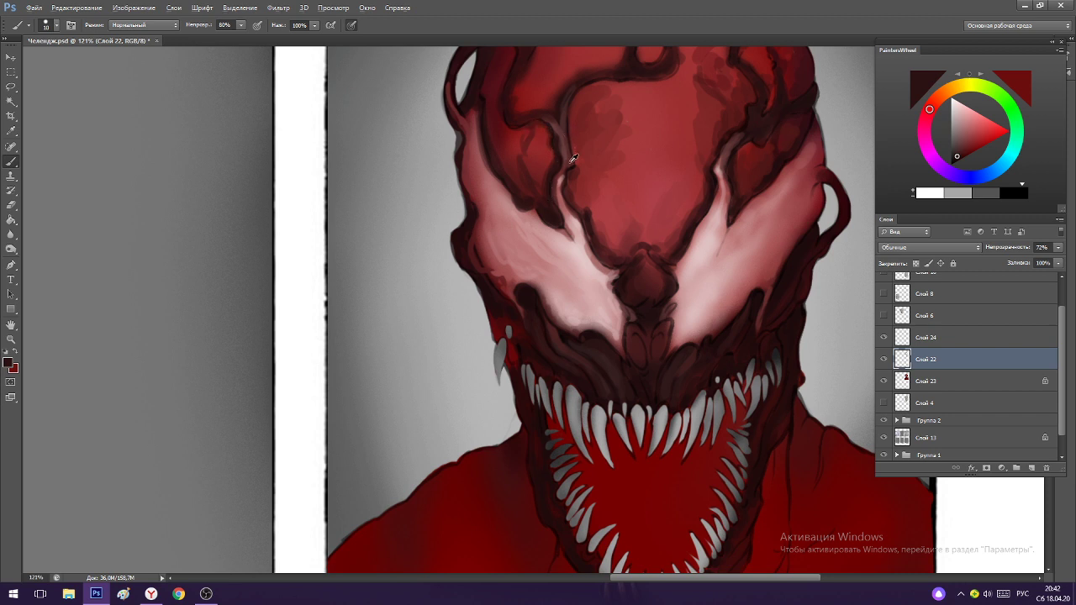
Shade the narrow prong and inner edge of the left eye patch with sampled dark and light pinks.
left_click(563, 178, "alt")
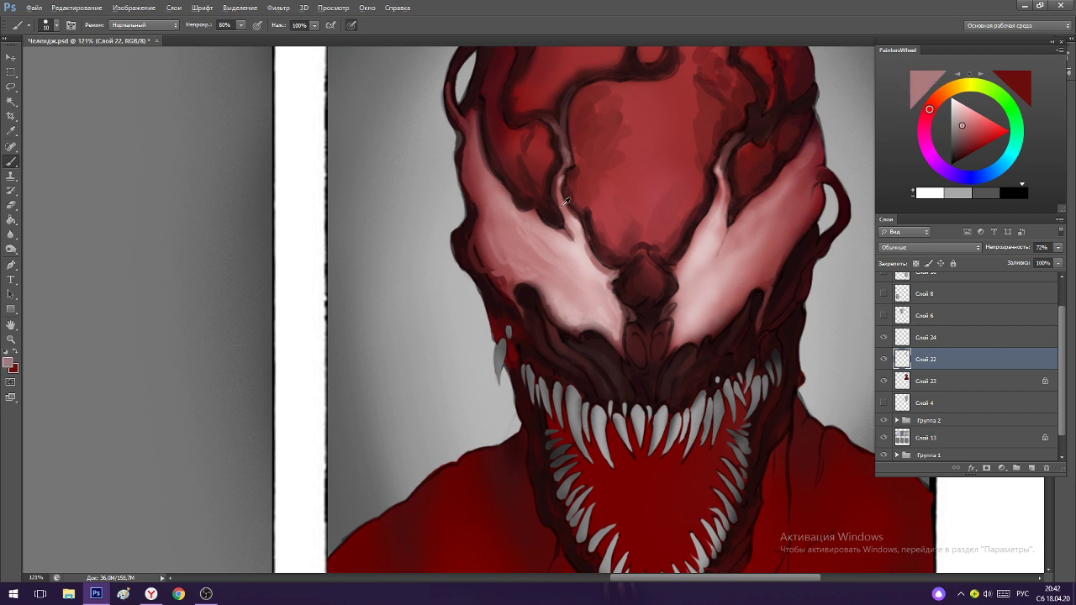
left_click(563, 198, "alt")
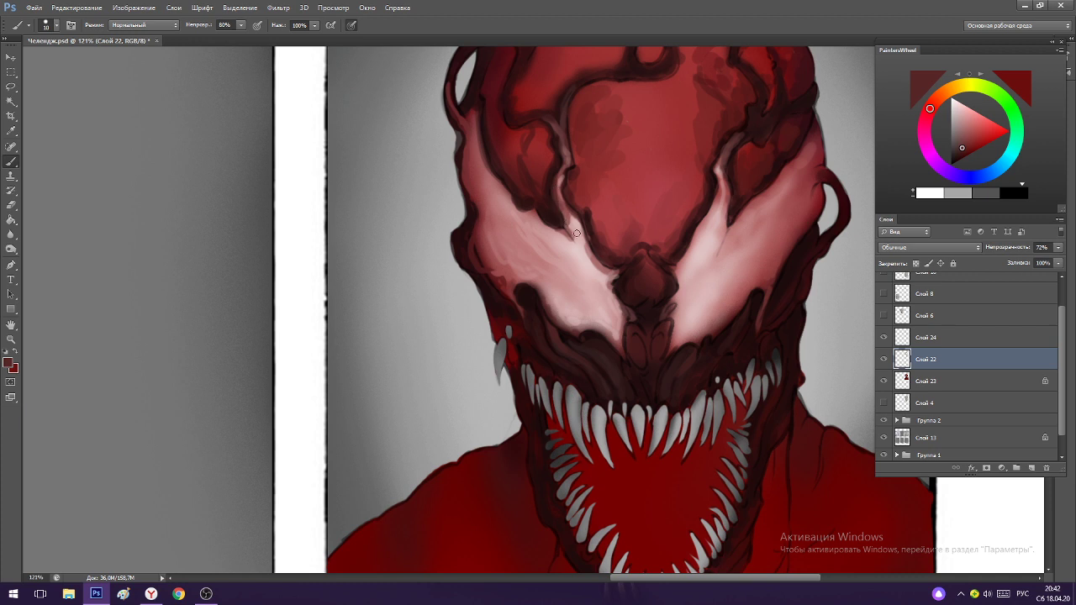
left_click(571, 216, "alt")
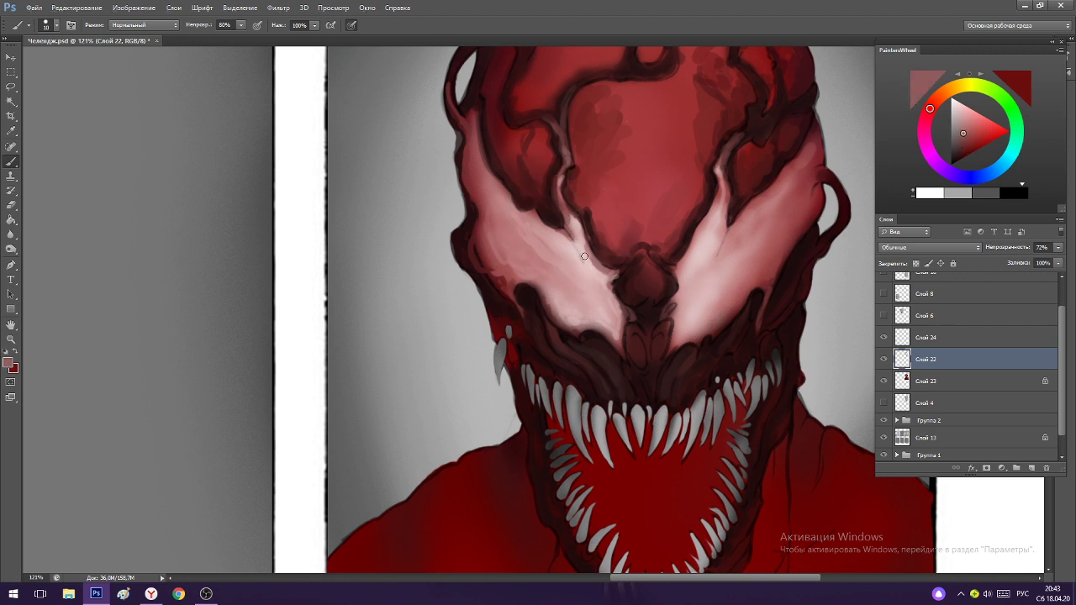
mouse_move(584, 255)
left_mouse_down()
mouse_move(572, 234)
mouse_move(584, 269)
left_mouse_up()
left_click(578, 254, "alt")
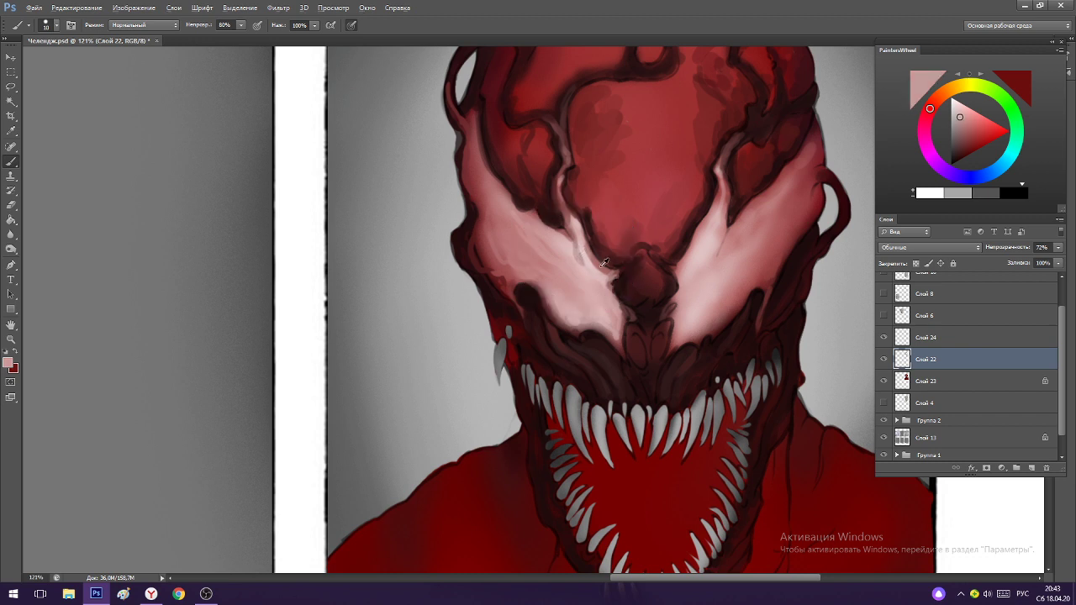
left_click(560, 228, "alt")
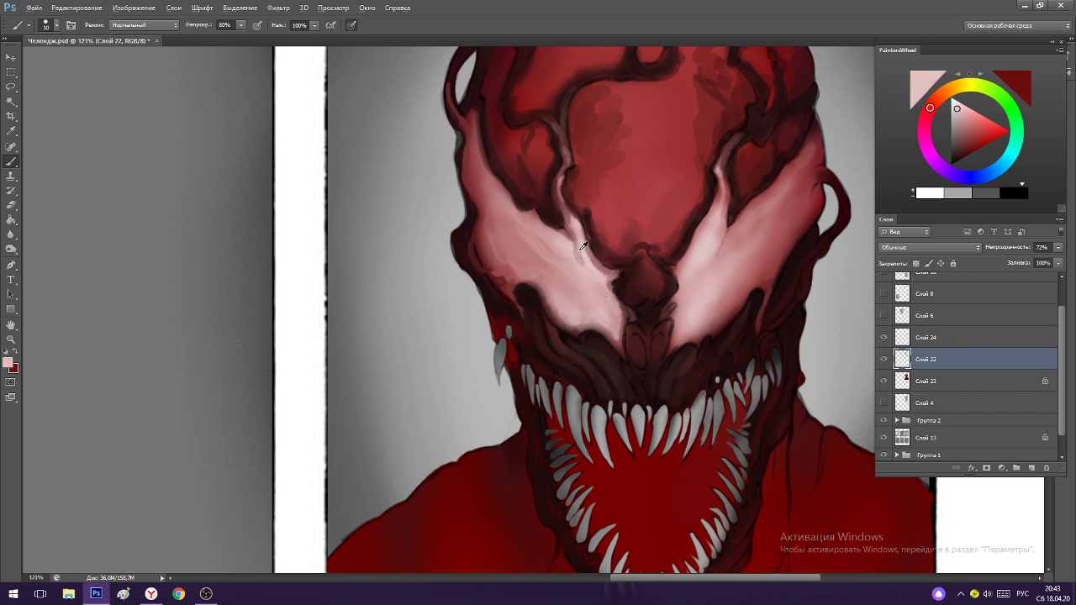
left_click(580, 242, "alt")
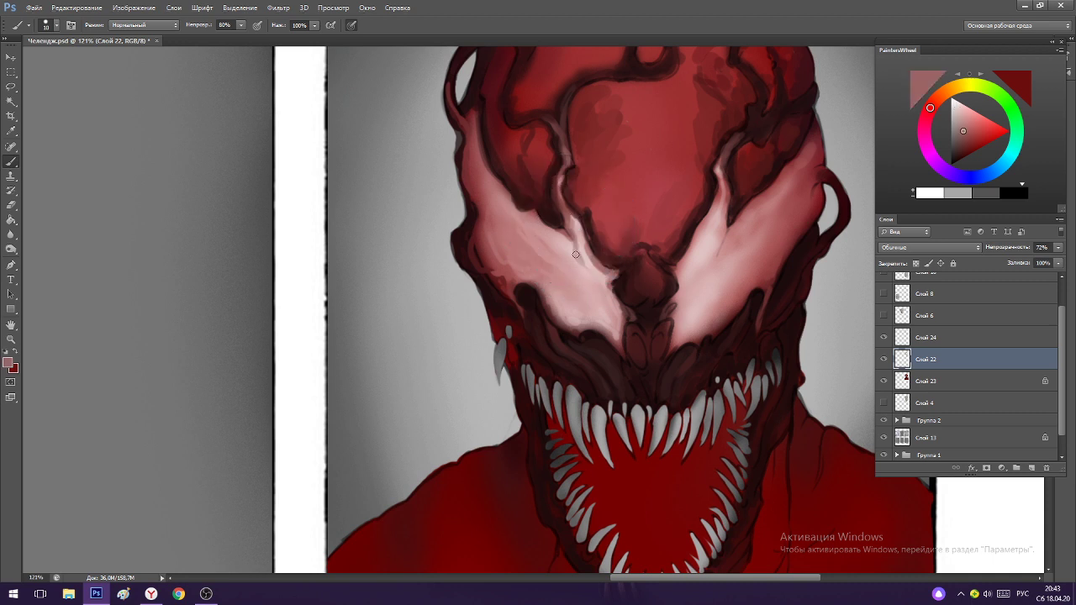
left_click(569, 228, "alt")
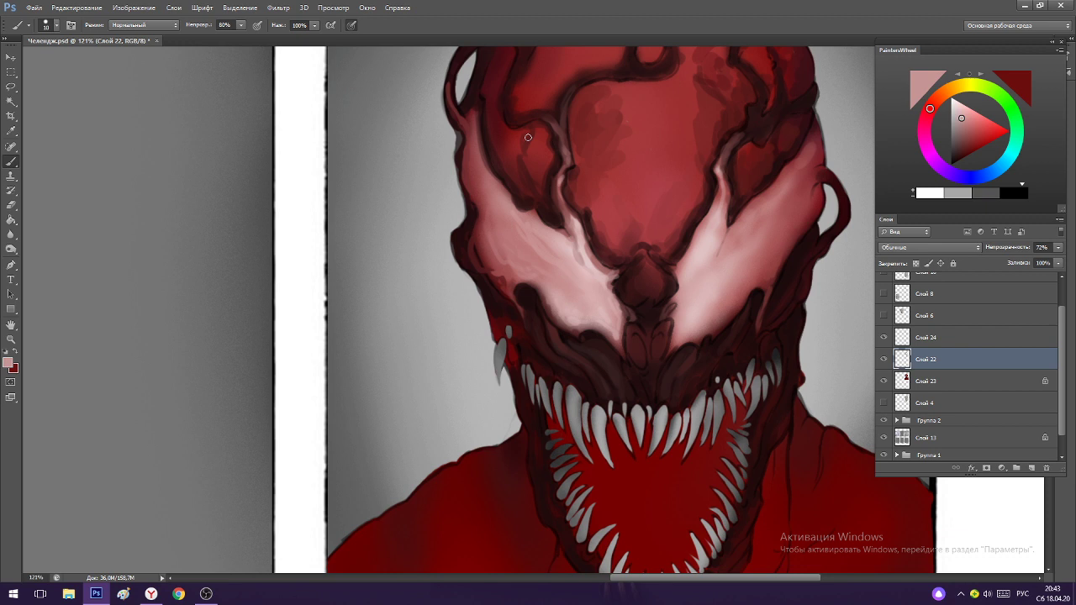
Paint wrinkle-like folds at the outer lower edge of the left eye patch with sampled reds and pinks.
left_click(479, 239, "alt")
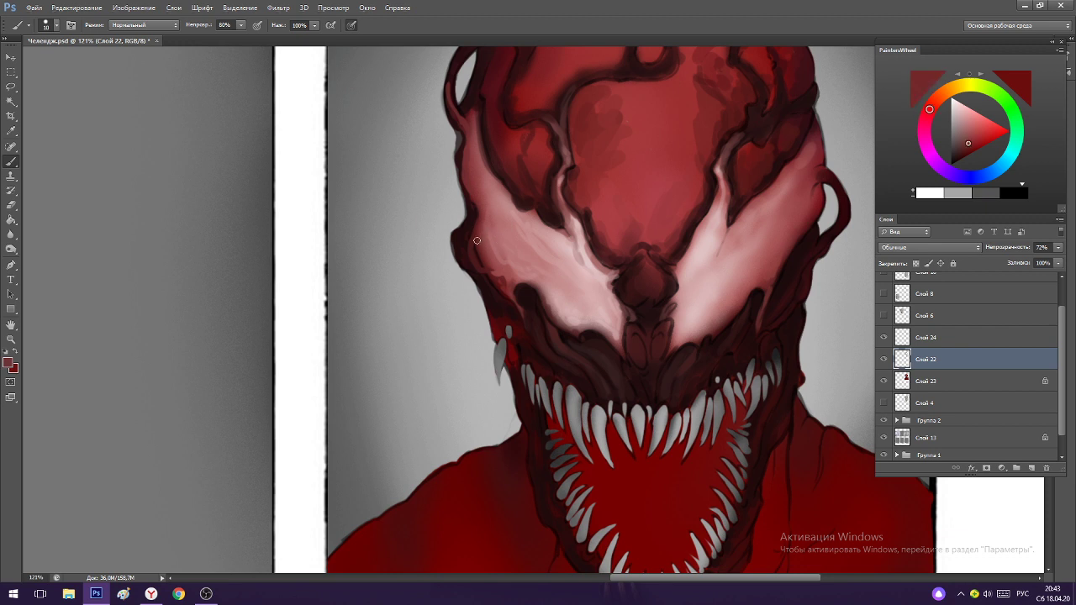
left_click(488, 220, "alt")
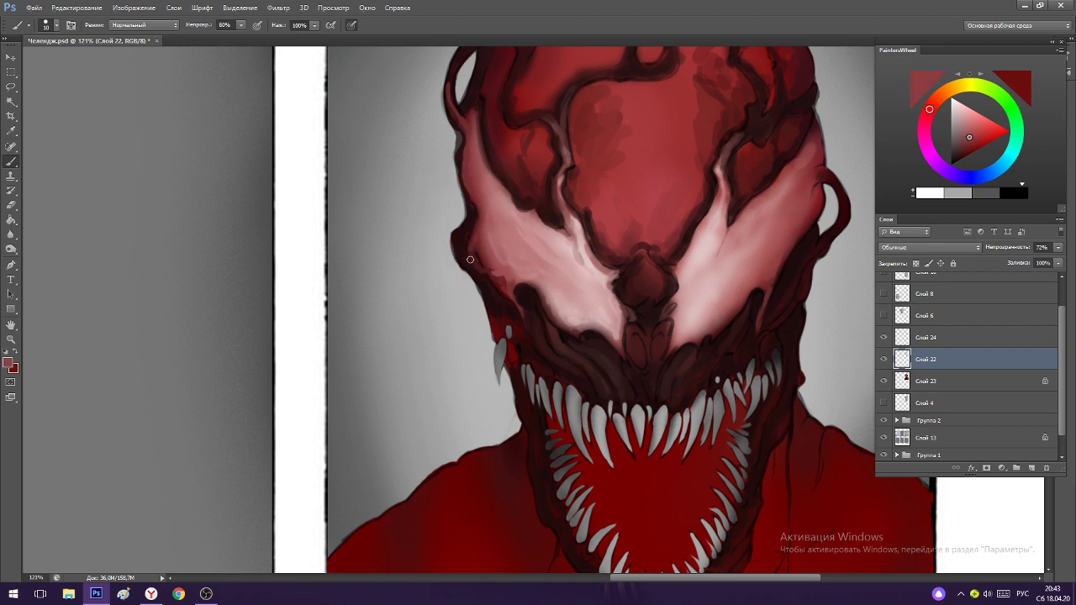
left_click_drag(472, 254, 490, 270)
left_click(508, 275, "alt")
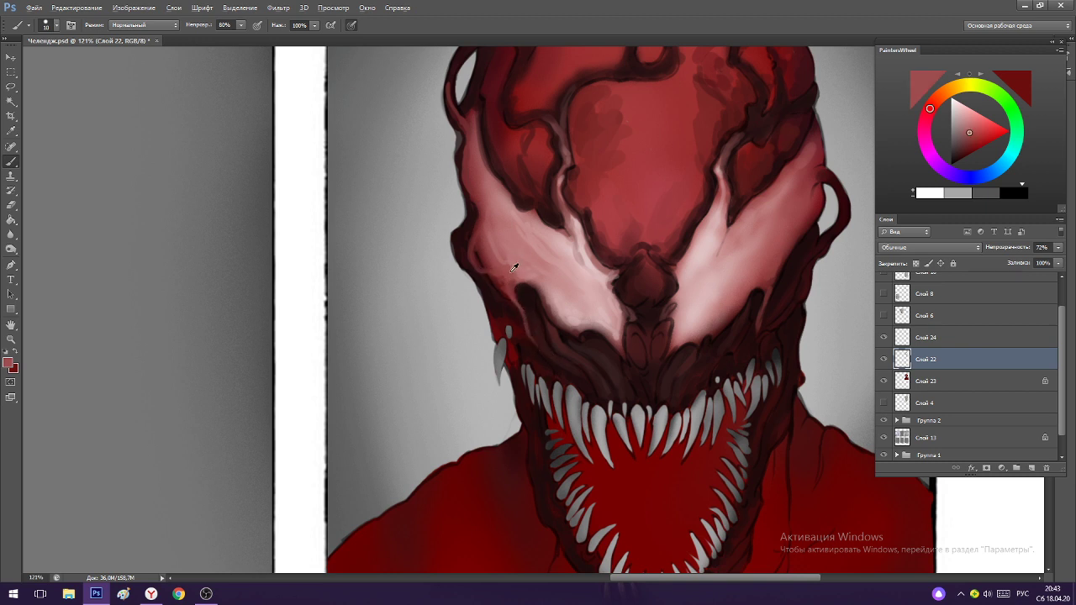
left_click(496, 269, "alt")
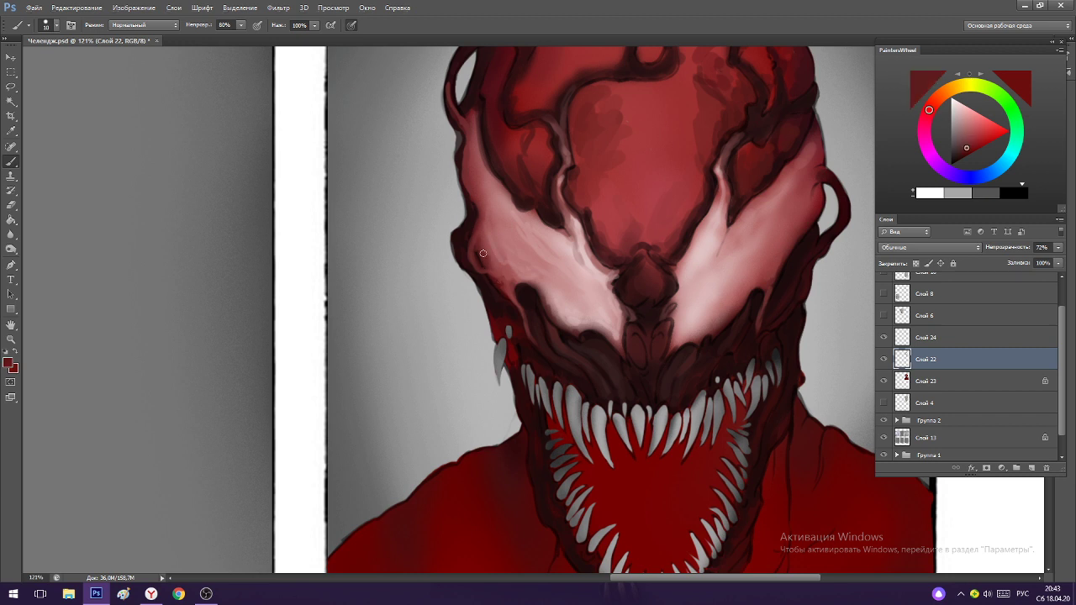
left_click(514, 262, "alt")
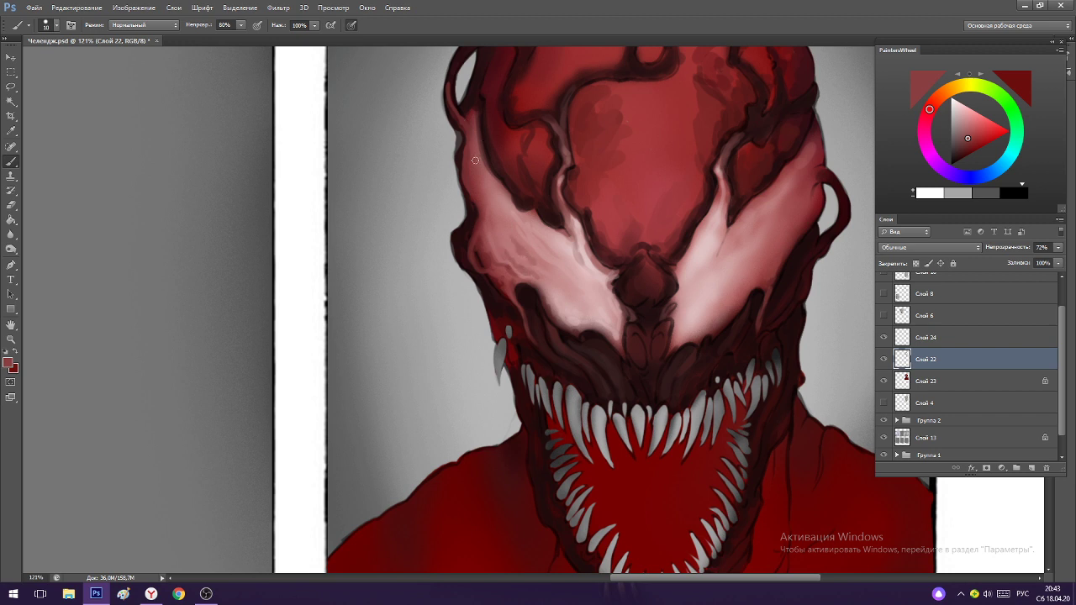
Shade the upper outer tip and brow-side edge of the left eye patch with sampled dark reds and pinks.
left_click(469, 107, "alt")
left_click(470, 117, "alt")
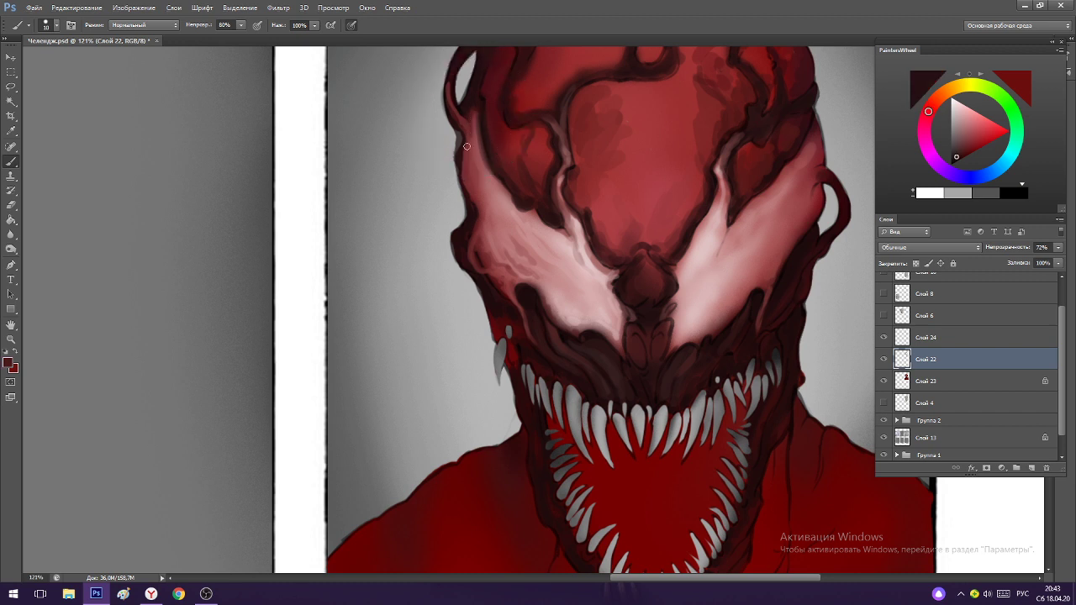
left_click_drag(488, 173, 501, 197)
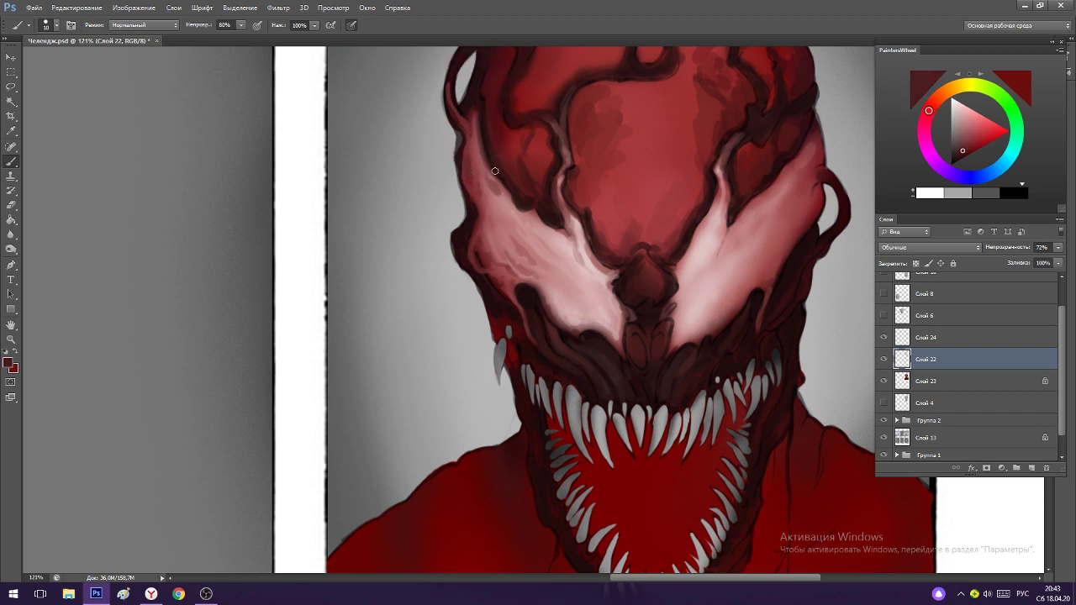
left_click(486, 170, "alt")
left_click(535, 227, "alt")
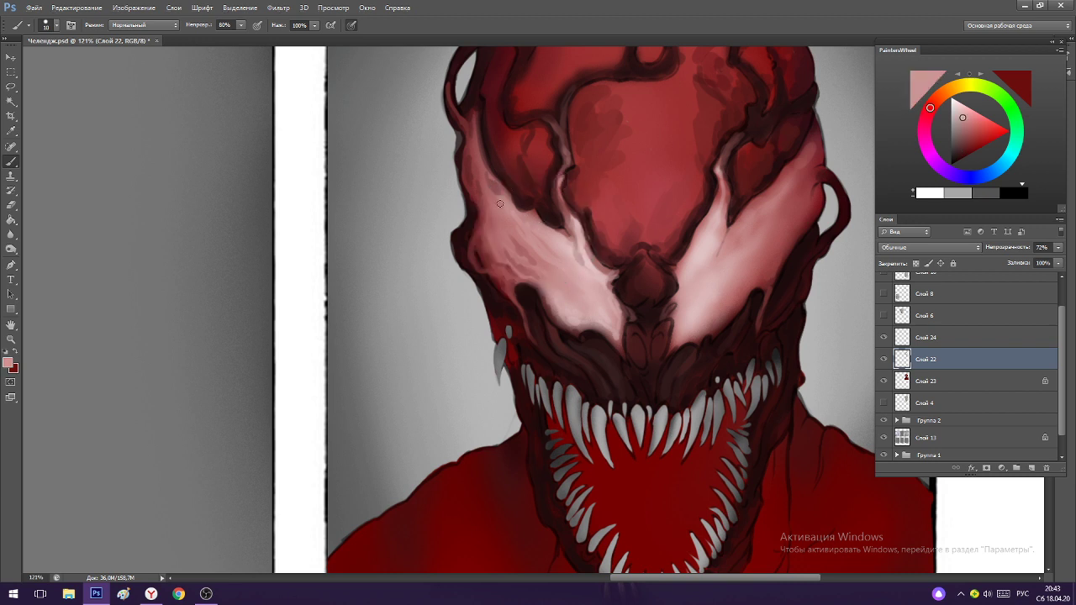
left_click_drag(478, 153, 477, 100)
left_click(472, 110, "alt")
Hide and reshow layer Слой 22 to compare the portrait with and without the new shading.
scroll(513, 173, "down", 3)
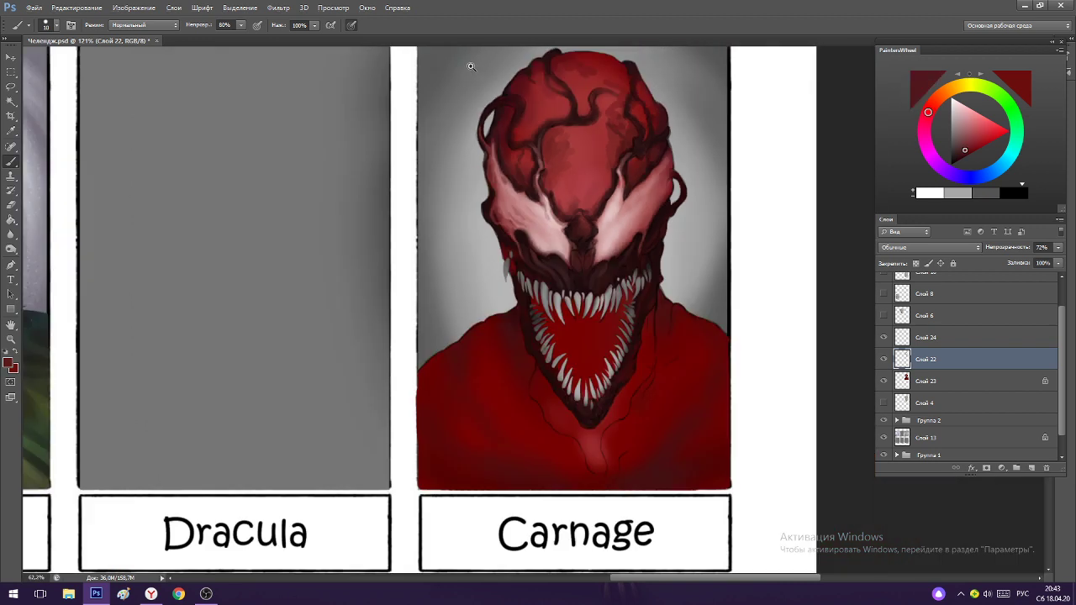
left_click(883, 360)
left_click(883, 360)
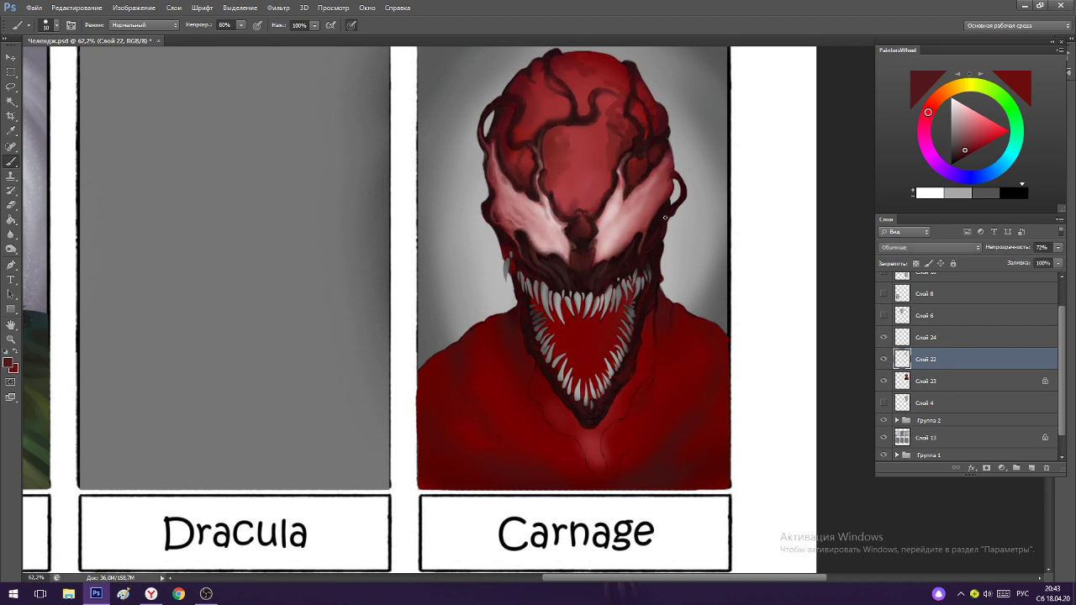
Darken the bright red area on the left cheek beside the side fang, using a 20 px brush and sampled dark tones.
scroll(657, 164, "up", 3)
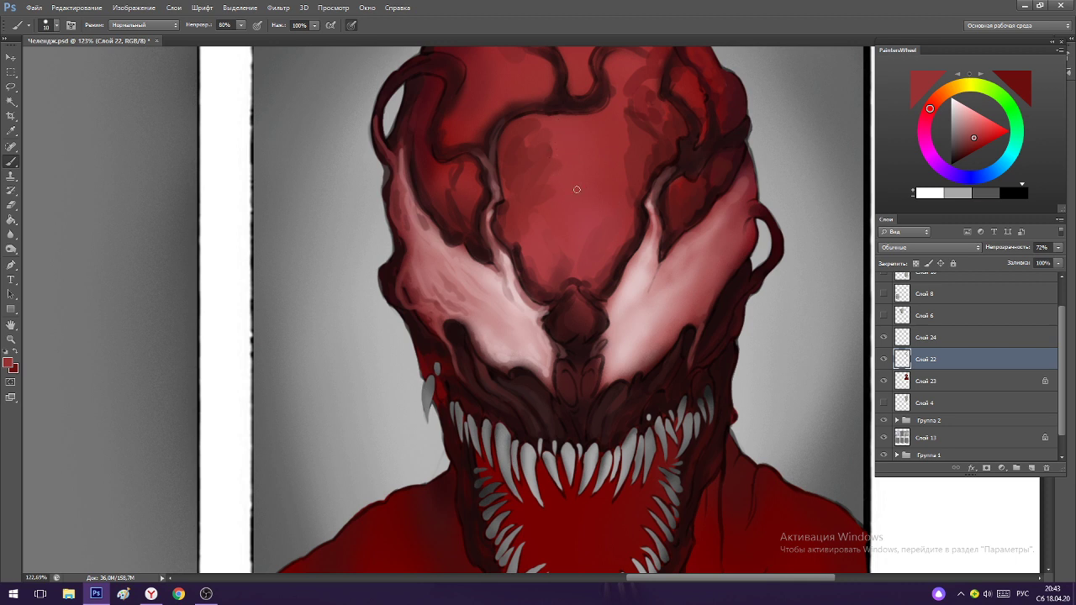
key("bracketright")
left_click(426, 343, "alt")
mouse_move(427, 370)
left_mouse_down()
mouse_move(442, 406)
mouse_move(440, 372)
left_mouse_up()
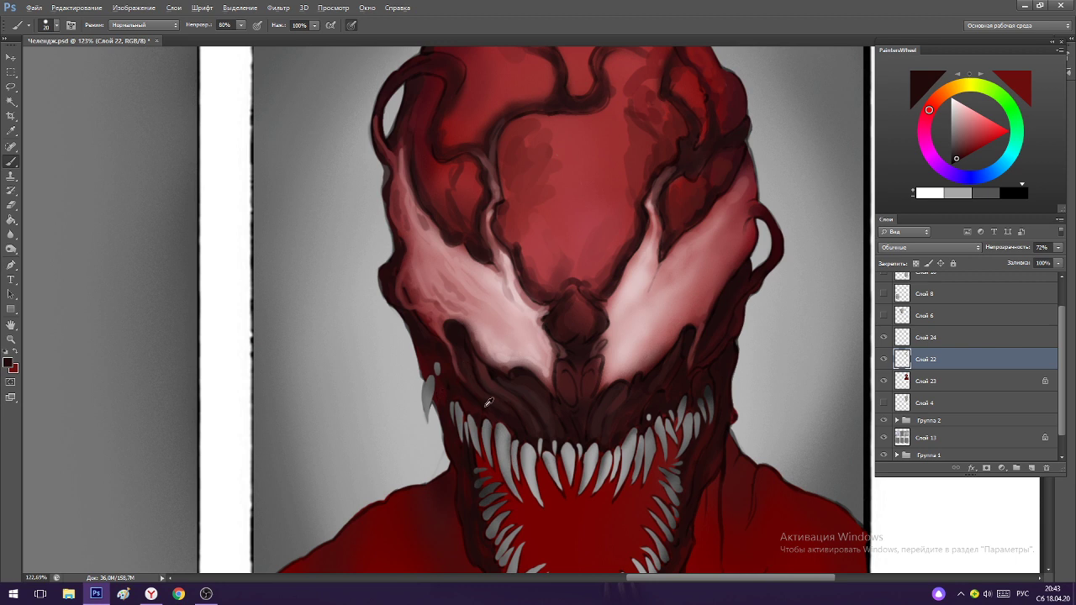
Shift the sampled dark colour to a purple hue and shade the area above the upper right teeth.
left_click(469, 407, "alt")
left_click_drag(516, 342, 473, 281)
left_click_drag(520, 206, 498, 175)
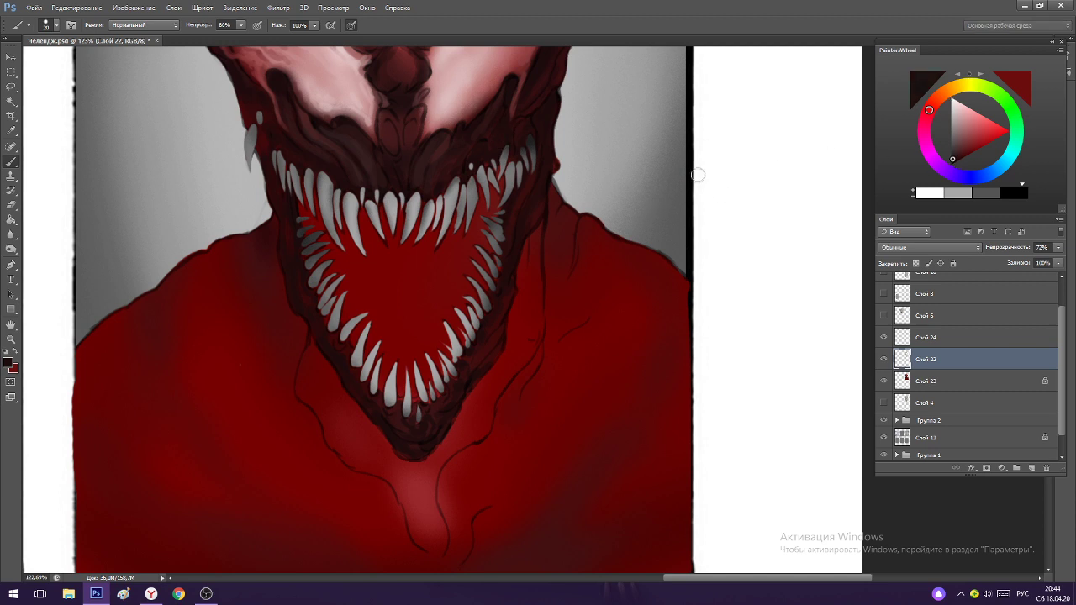
scroll(448, 136, "up", 1)
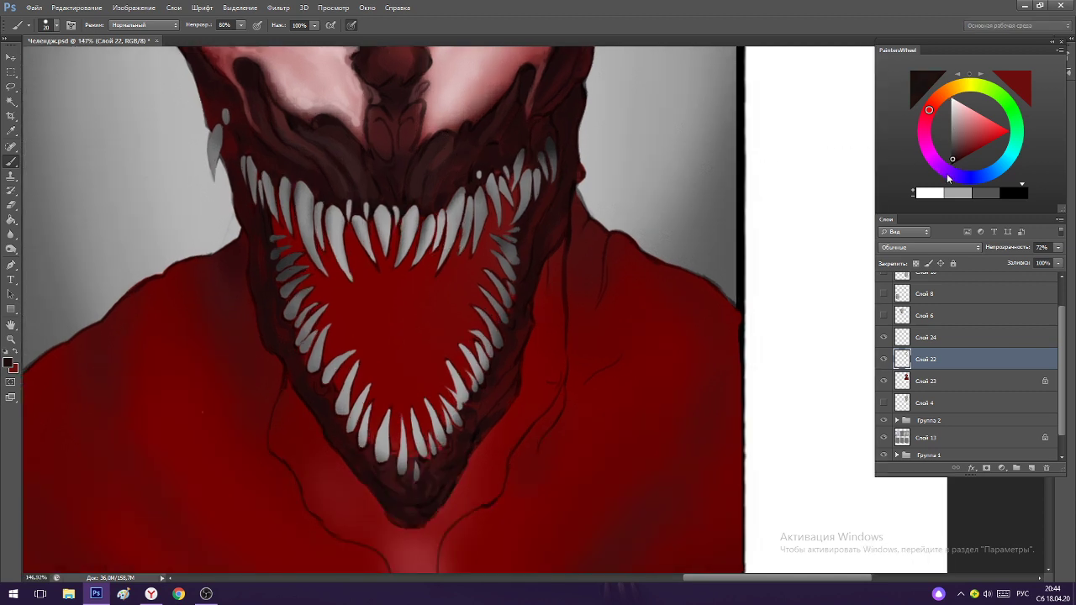
left_click(949, 174)
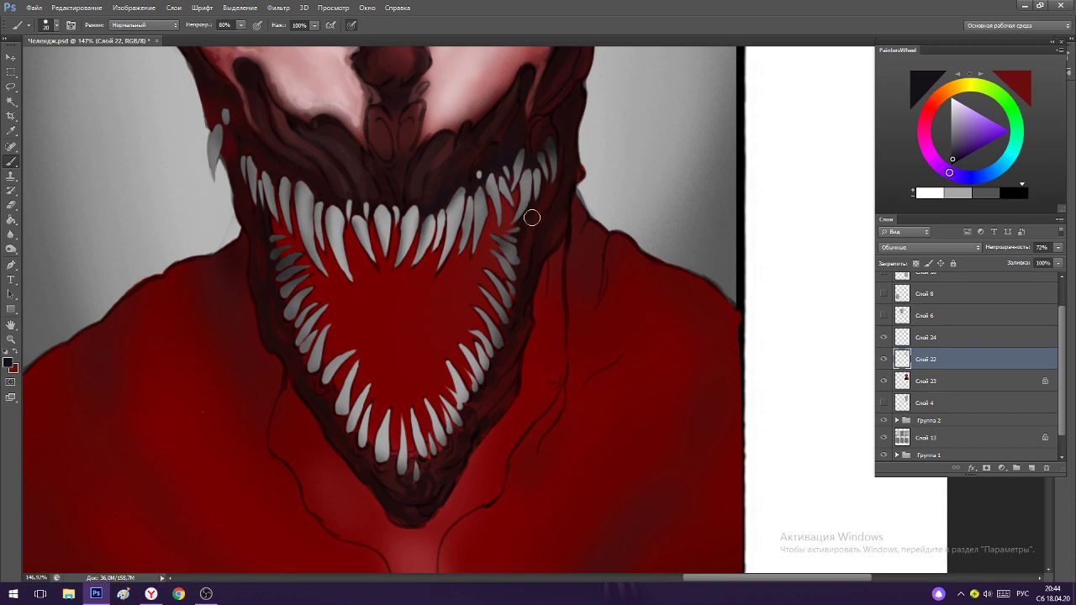
scroll(531, 217, "down", 3)
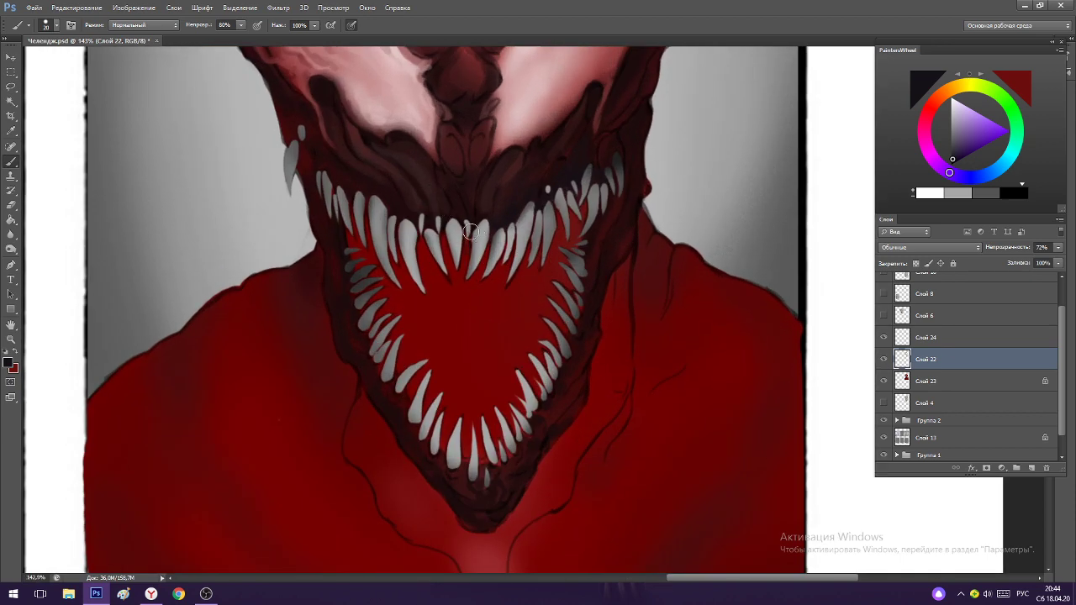
Paint sampled dark red-brown spots along the lower edge of the left eye patch.
left_click(468, 153, "alt")
left_click(345, 111, "alt")
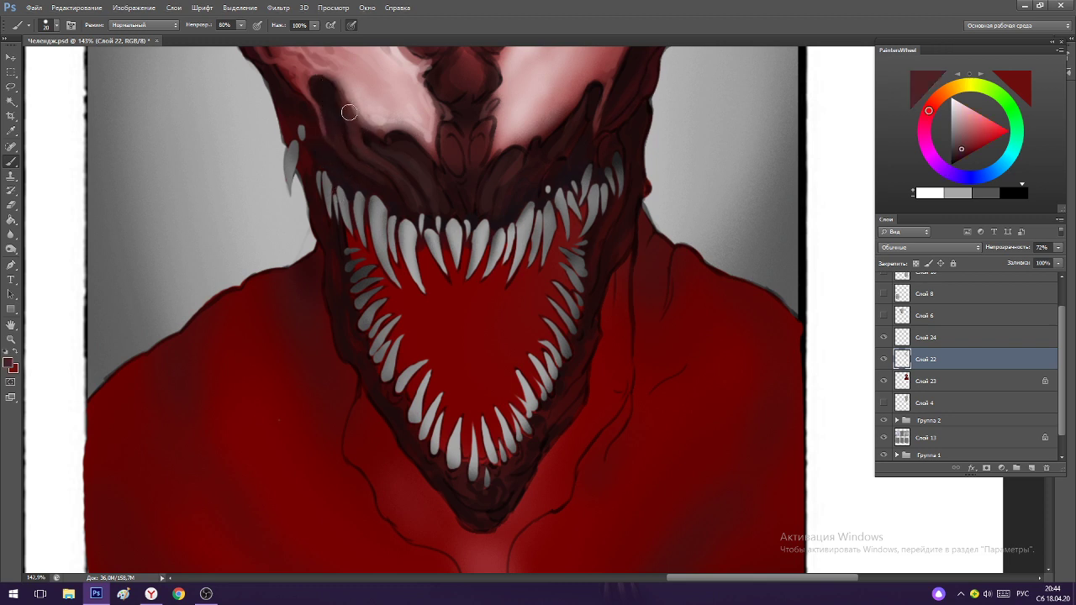
left_click(372, 133, "alt")
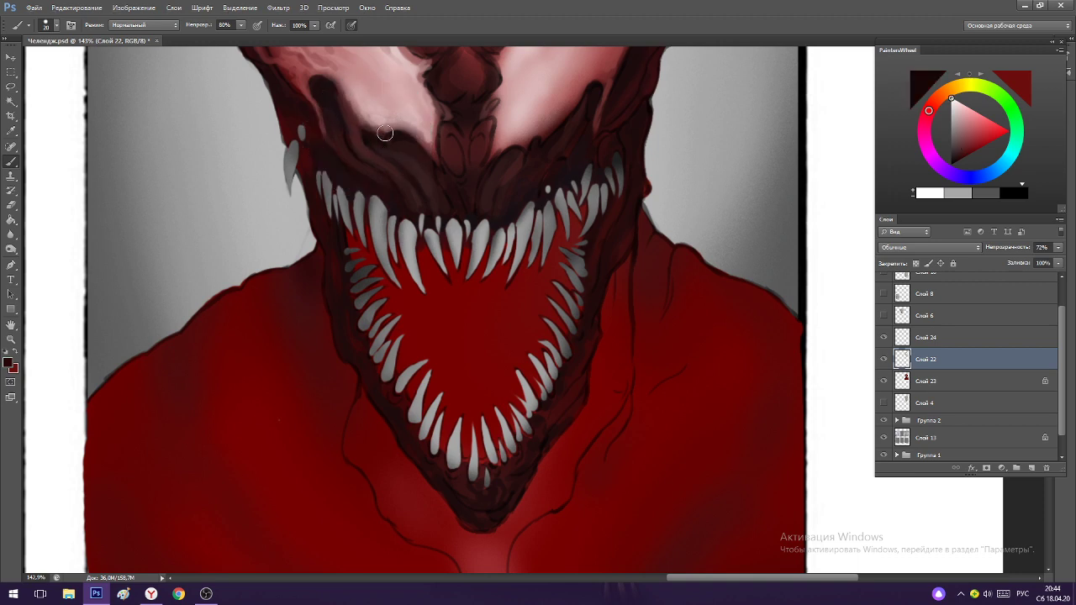
left_click(360, 123, "alt")
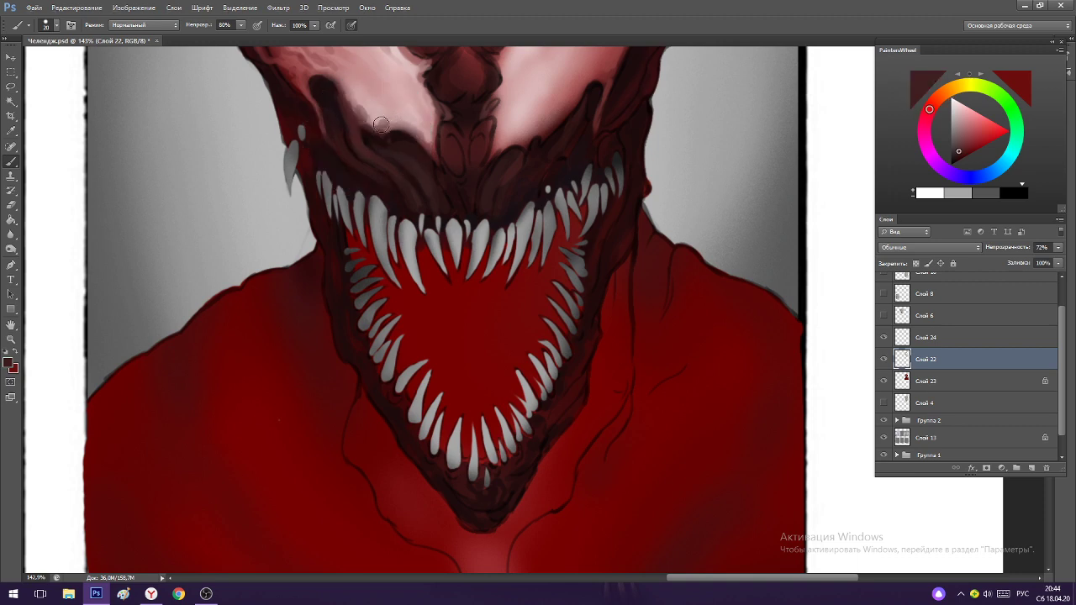
left_click_drag(380, 124, 423, 139)
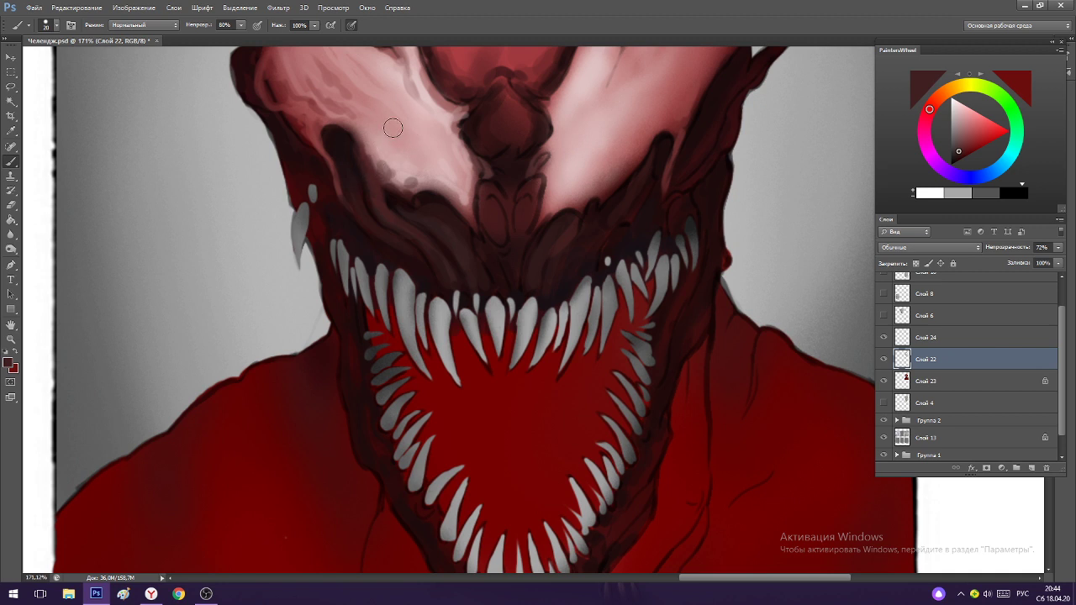
Refine the dark spots on the left eye patch's lower edge with a 9 px brush, sampling dark and pale pinks.
key("bracketleft")
left_click(369, 173, "alt")
left_click(423, 185, "alt")
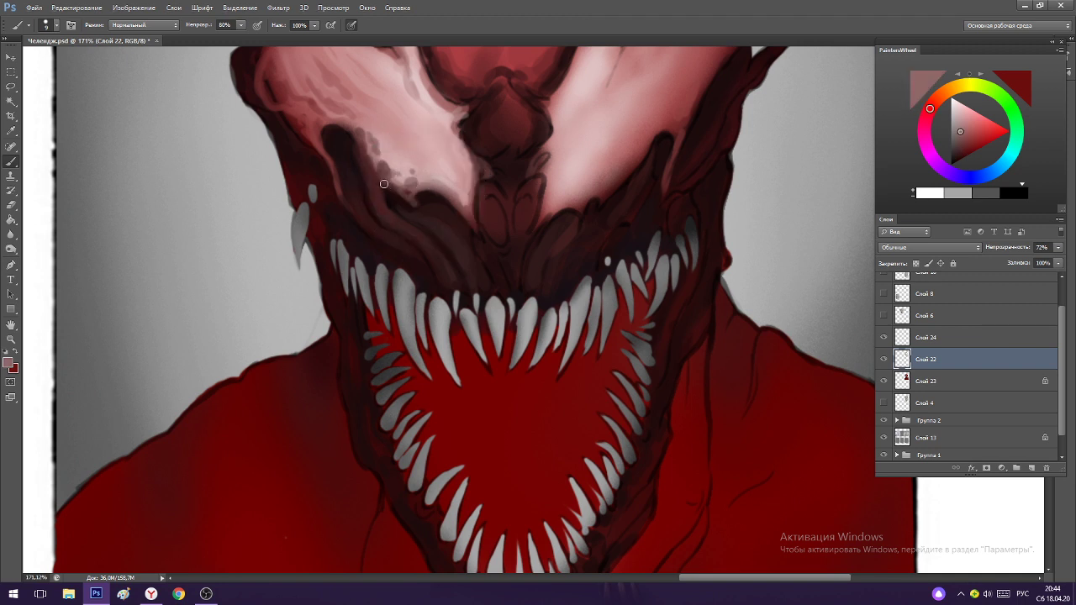
left_click(403, 120, "alt")
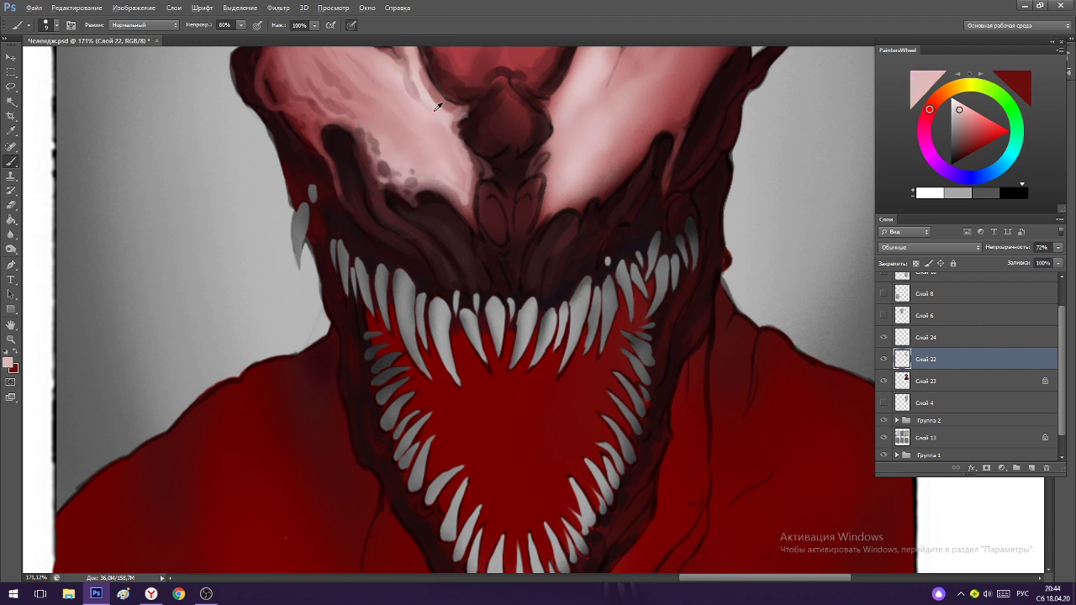
left_click(437, 107, "alt")
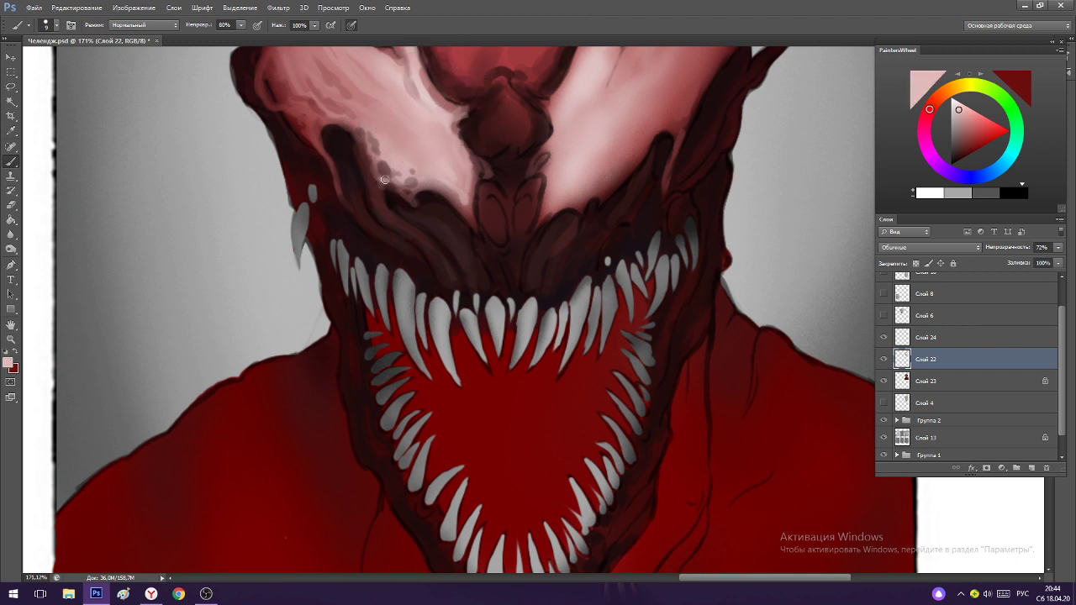
left_click(426, 97, "alt")
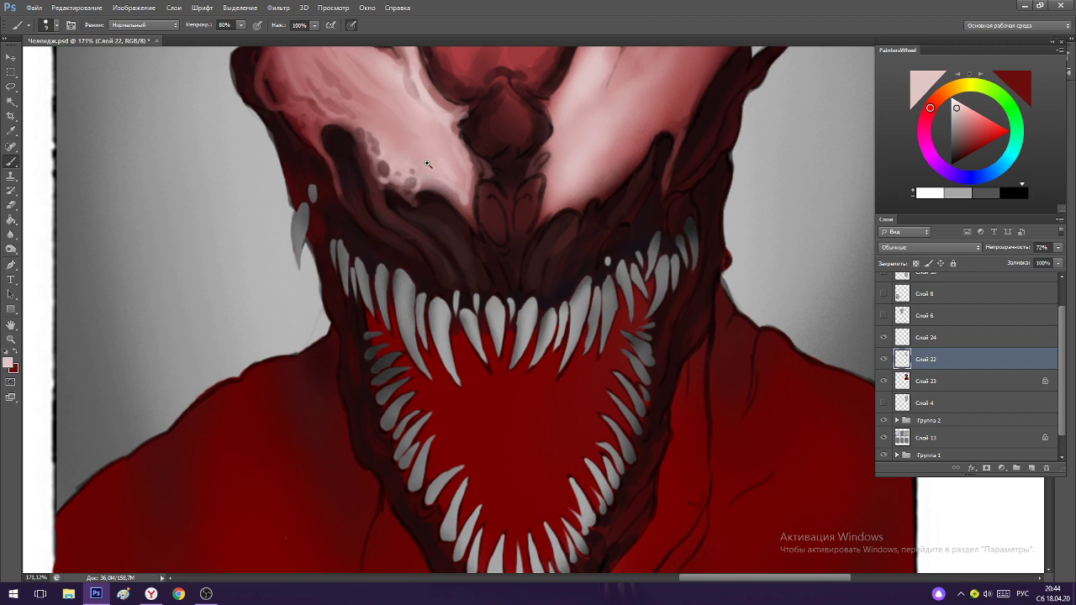
mouse_move(426, 164)
left_mouse_down()
mouse_move(401, 85)
mouse_move(439, 178)
left_mouse_up()
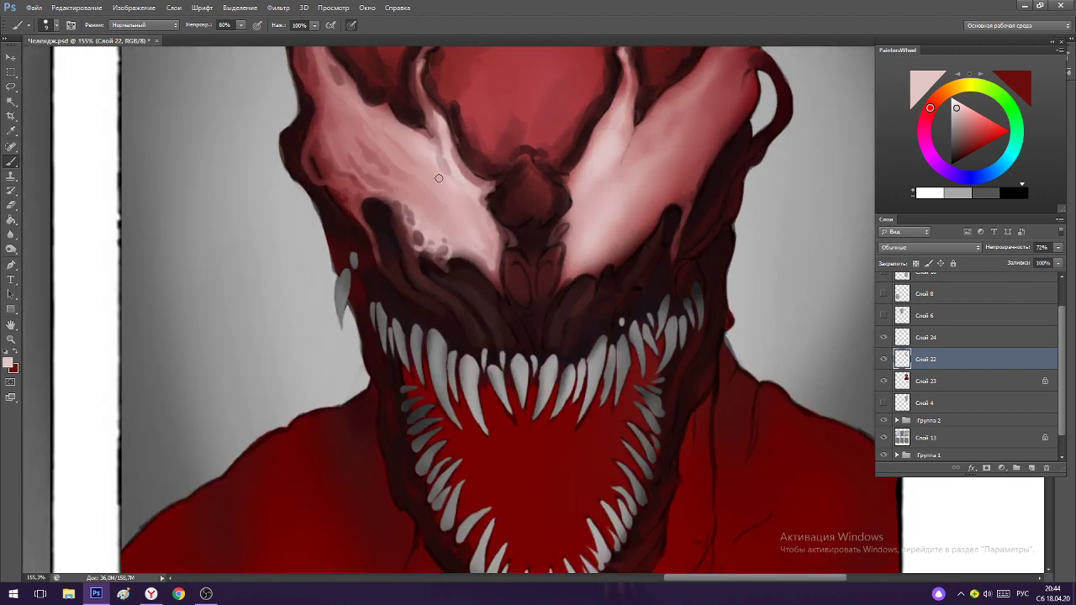
Shade the ridge below the outer lower edge of the left eye patch with sampled dark red and pink.
left_click(345, 195, "alt")
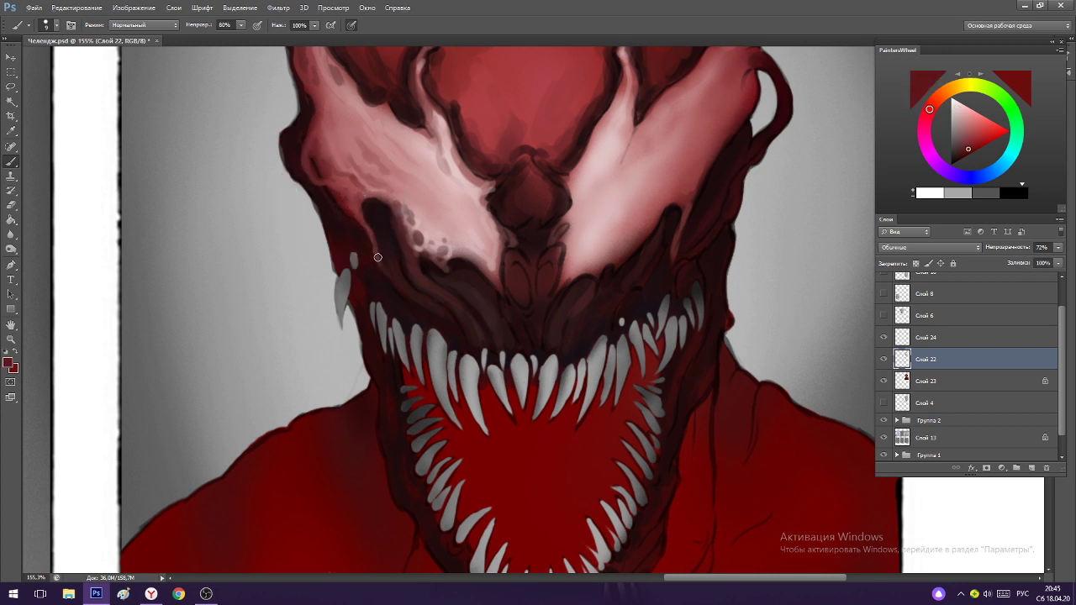
left_click(389, 179, "alt")
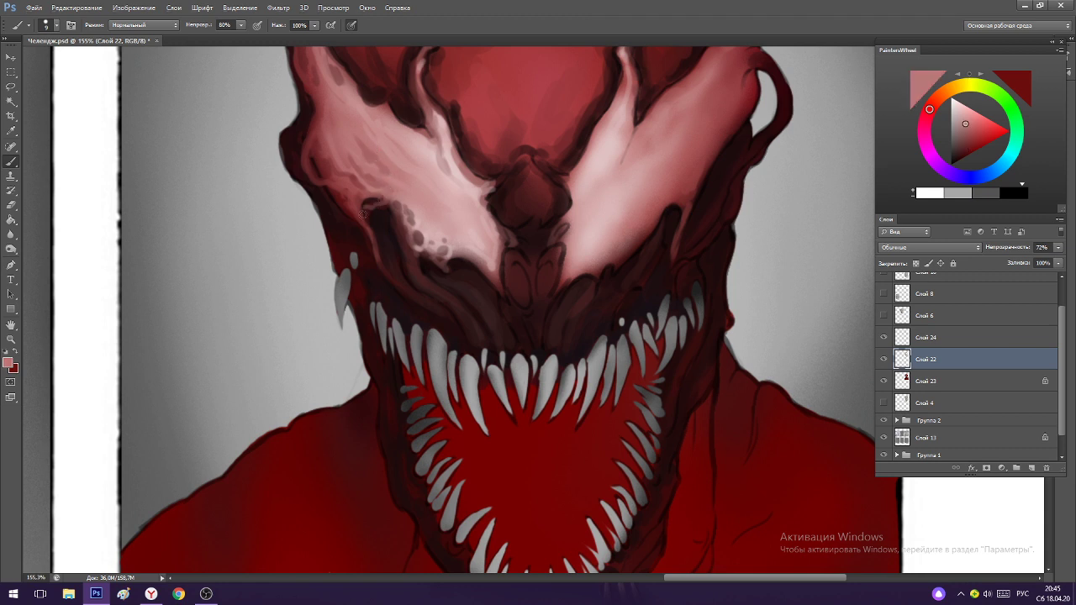
left_click_drag(385, 184, 307, 151)
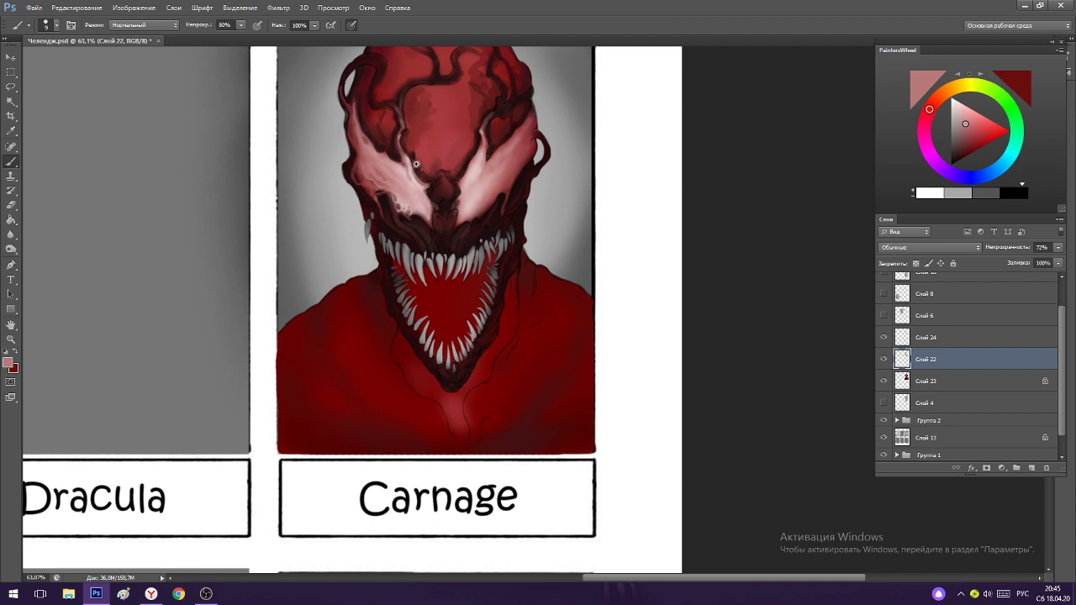
Add detail to the outer side of the left eye patch with sampled pink and dark red tones.
scroll(416, 164, "up", 2)
scroll(454, 182, "up", 2)
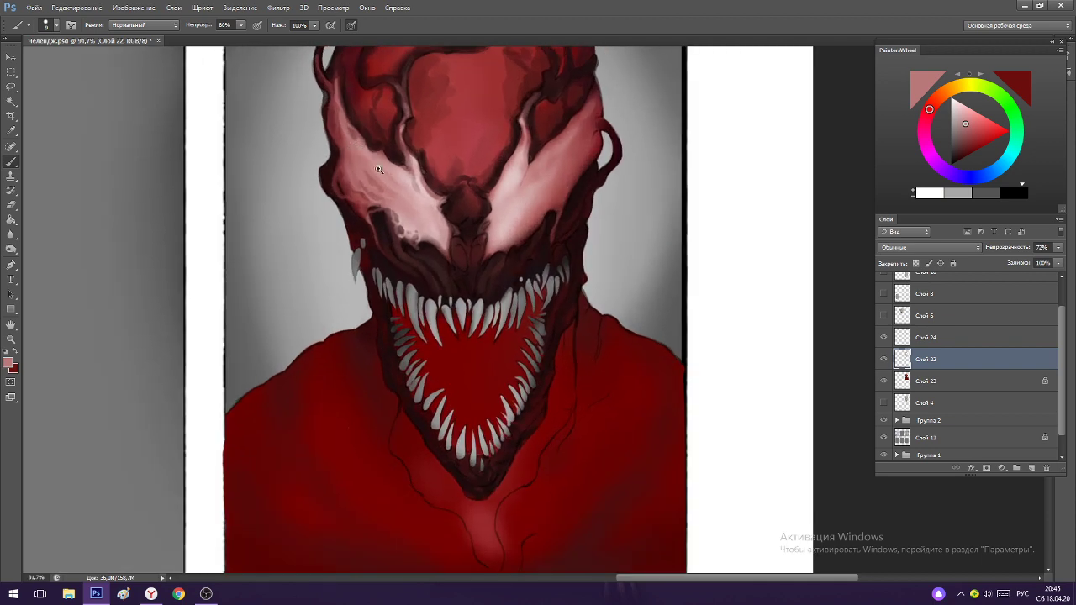
scroll(378, 169, "up", 2)
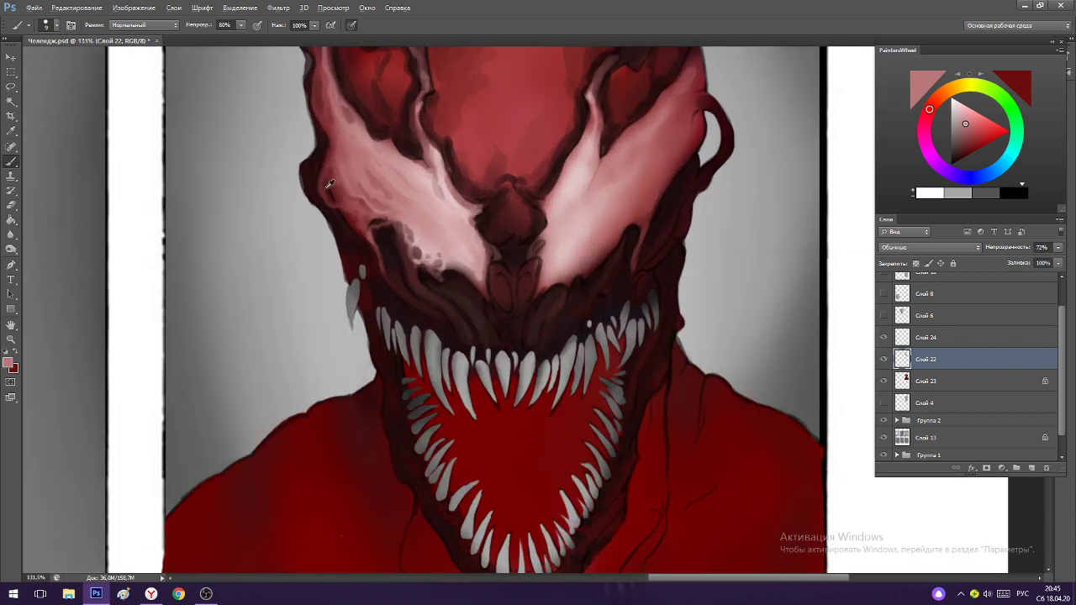
left_click(387, 122, "alt")
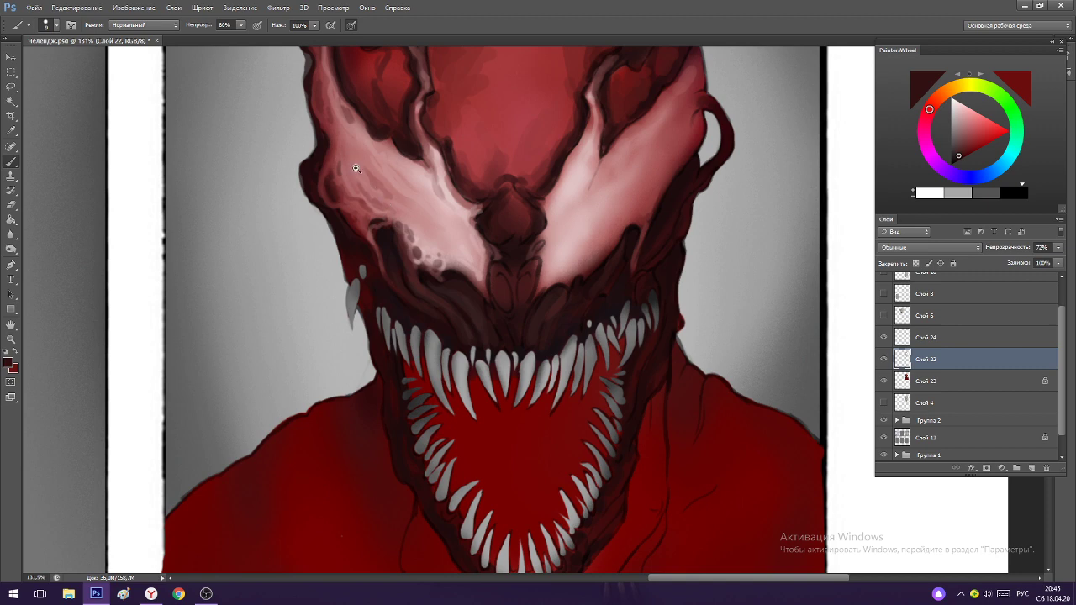
Shade the dark area below the right eye patch and rework its inner corner, using a 15 px brush and sampled dark reds and pinks.
scroll(356, 168, "down", 4)
scroll(378, 196, "up", 3)
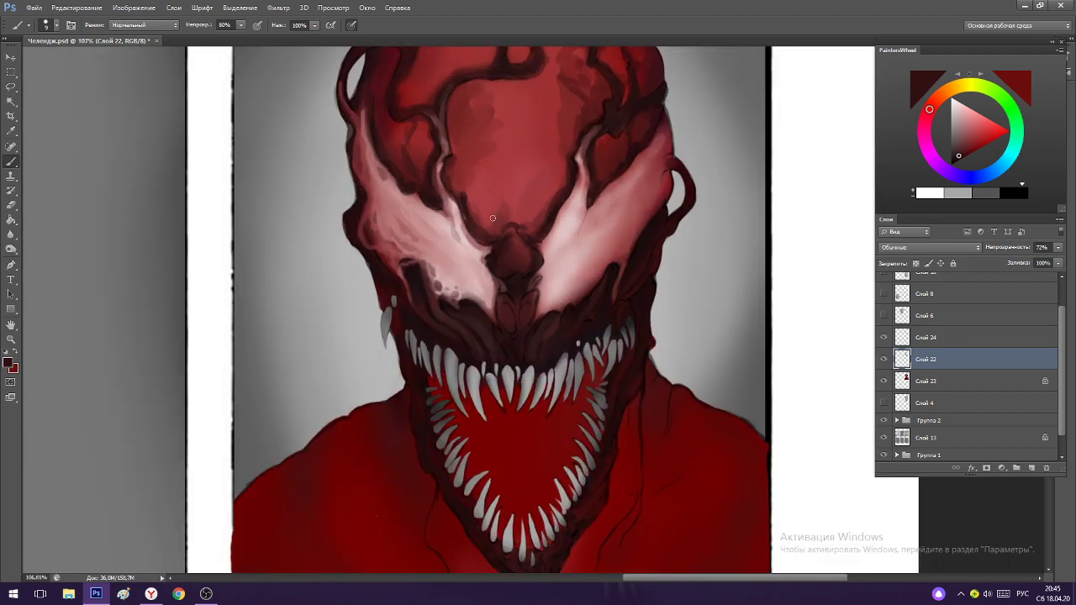
scroll(377, 218, "up", 2)
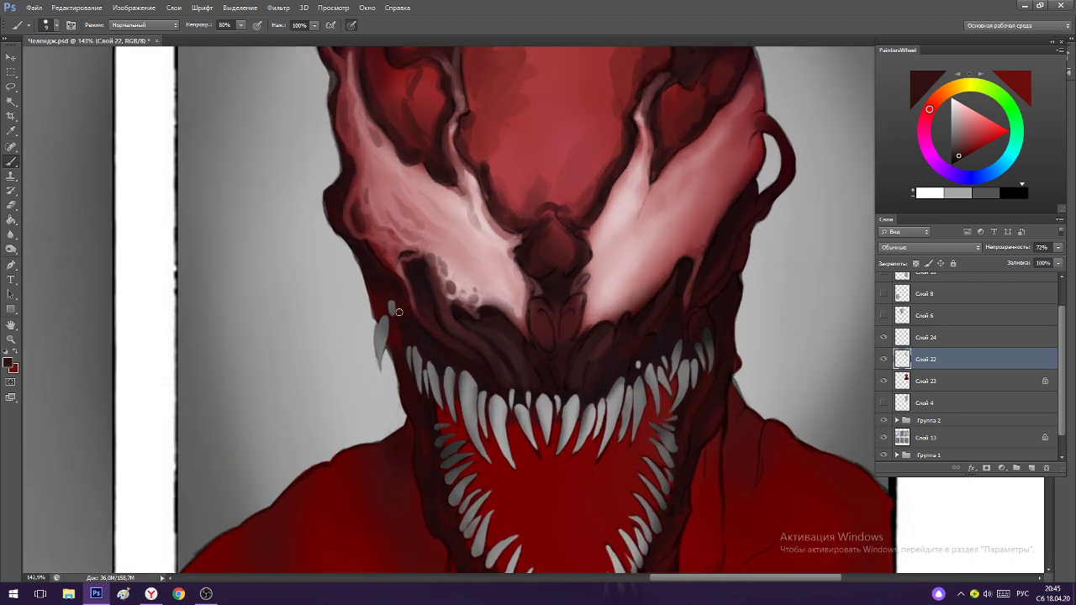
left_click(348, 170, "alt")
left_click(737, 191, "alt")
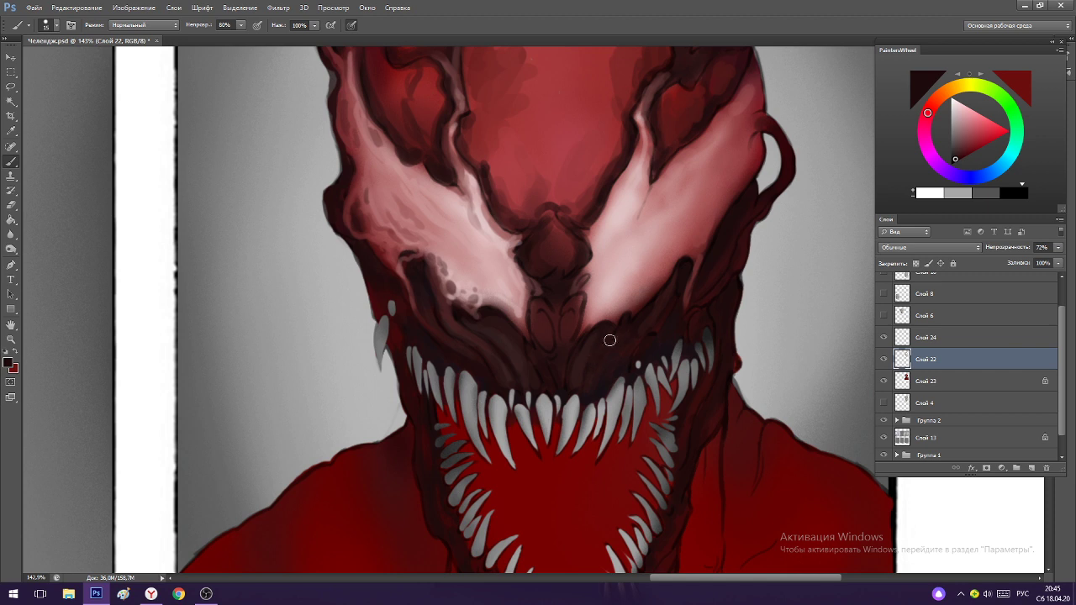
left_click(593, 291, "alt")
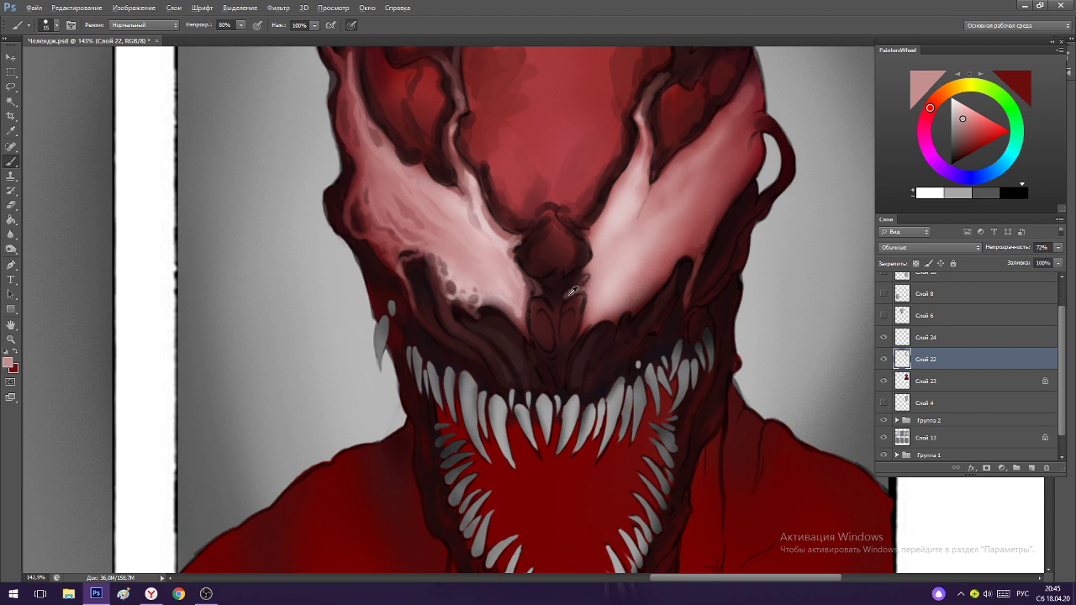
left_click(572, 292, "alt")
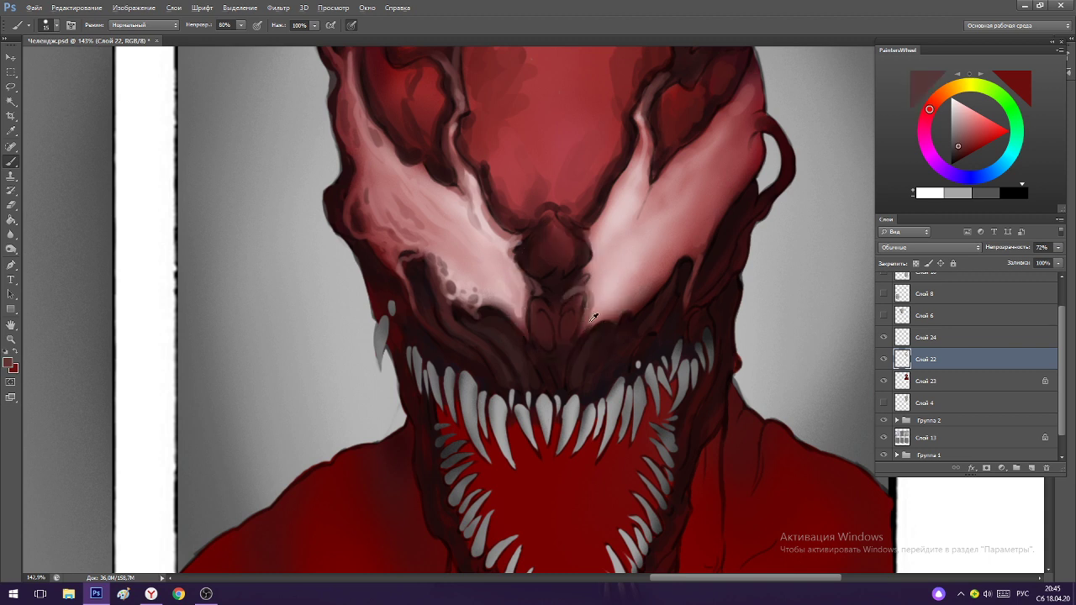
left_click(616, 318, "alt")
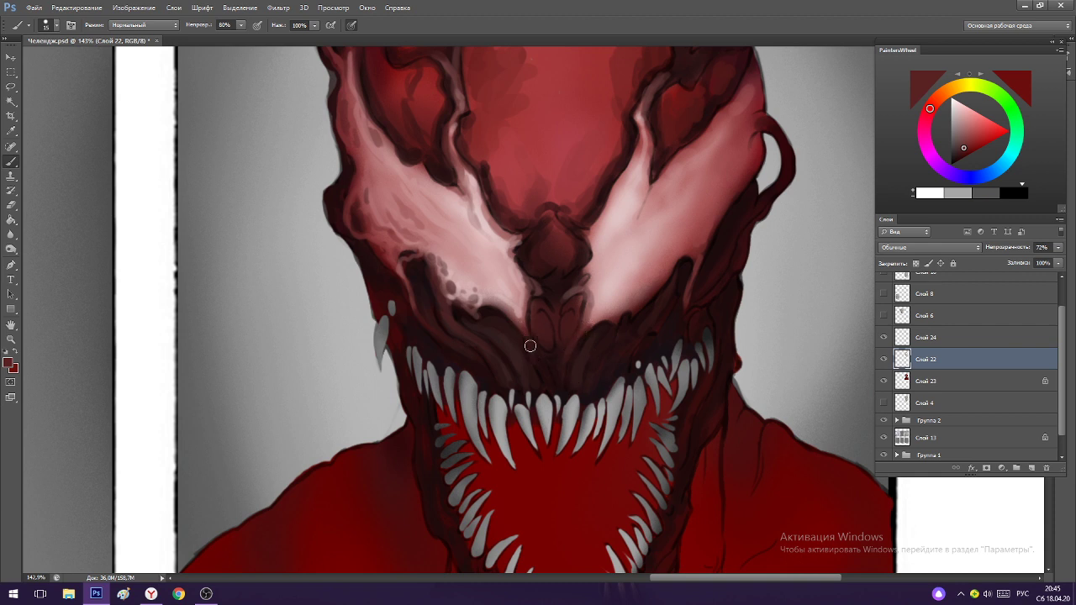
Blend the left eye patch's inner corner into the nose and lower forehead with sampled pinks and reds.
left_click(531, 286, "alt")
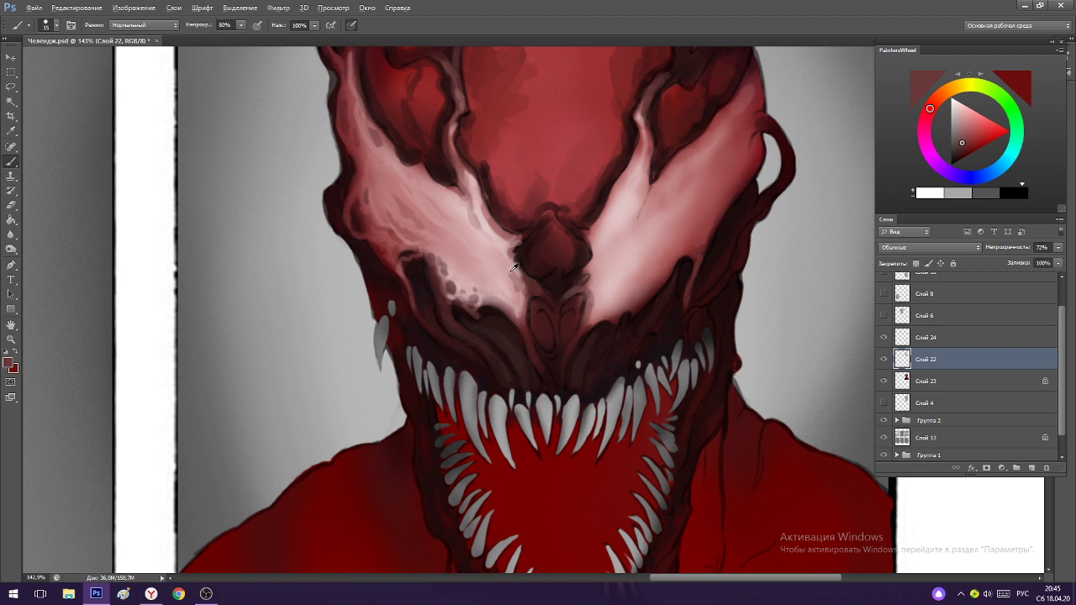
left_click(512, 269, "alt")
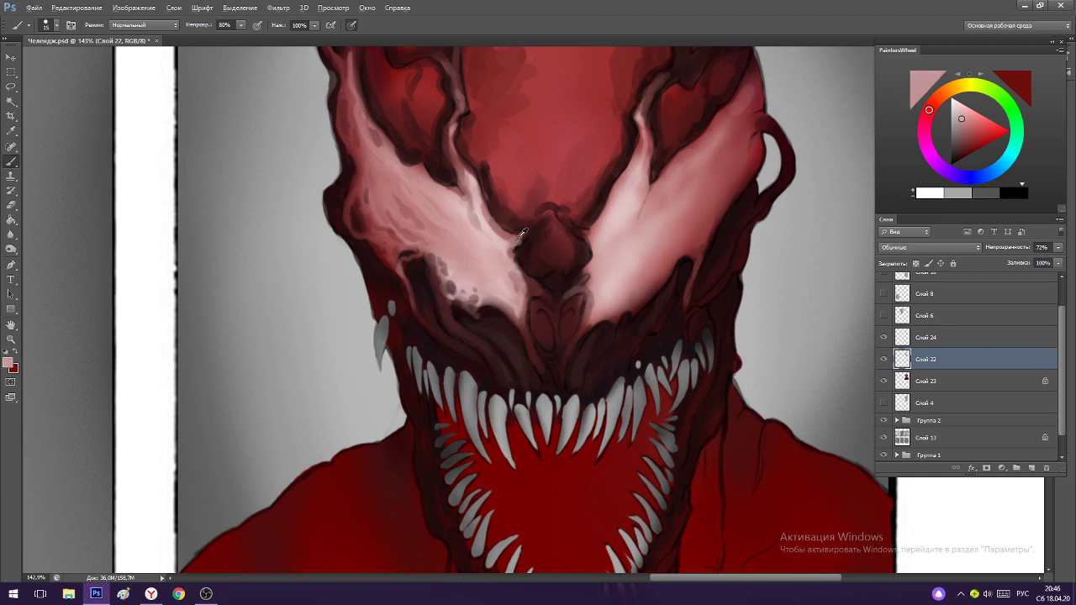
left_click(520, 236, "alt")
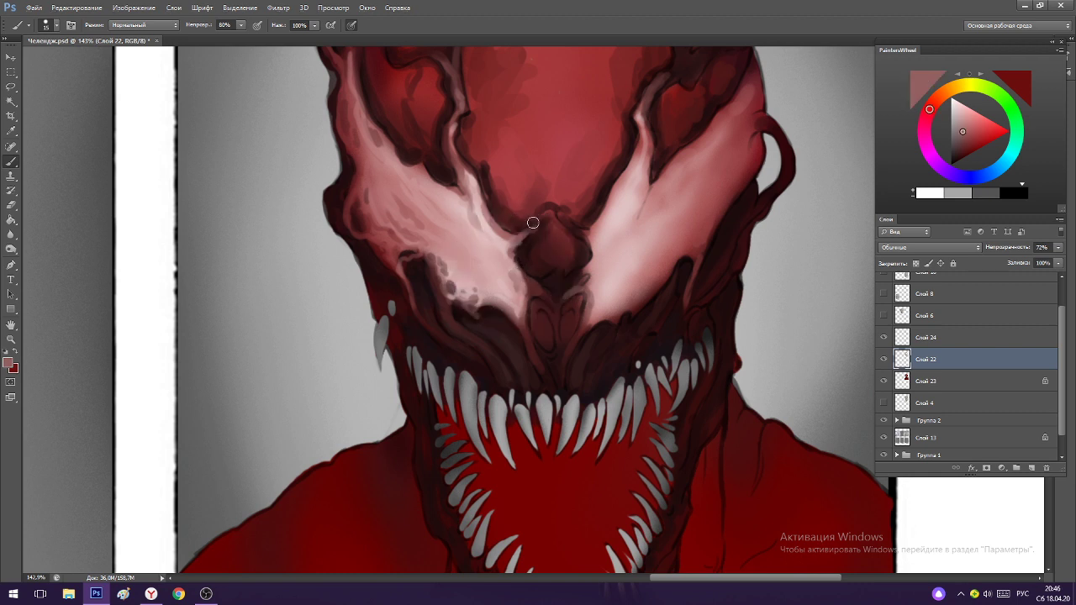
left_click(529, 244, "alt")
left_click(574, 186, "alt")
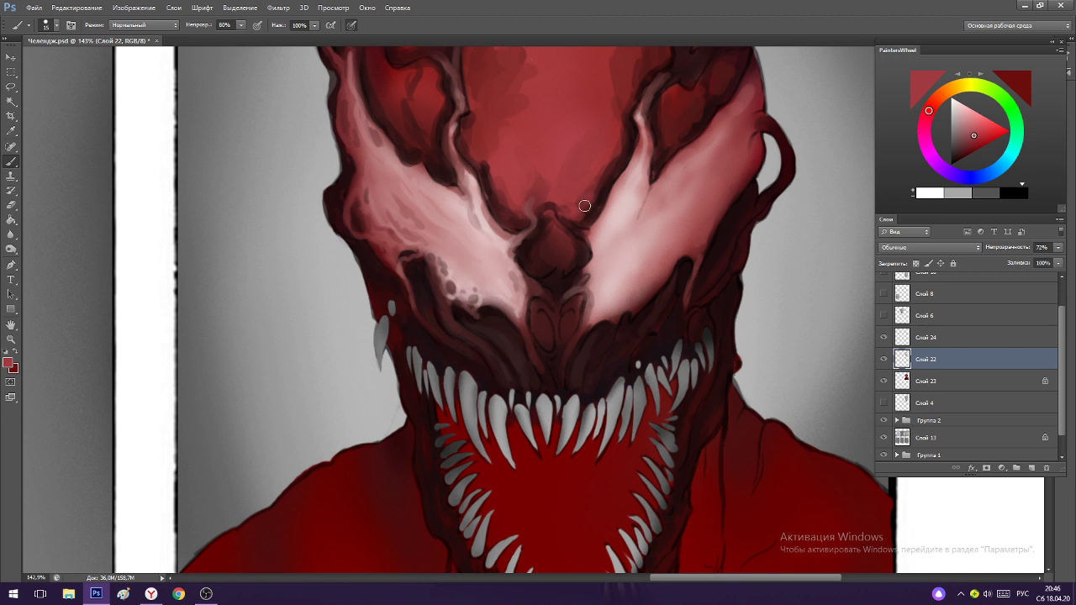
Lighten the middle of the left eye patch with strokes of sampled pale pinks.
left_click_drag(595, 168, 565, 80)
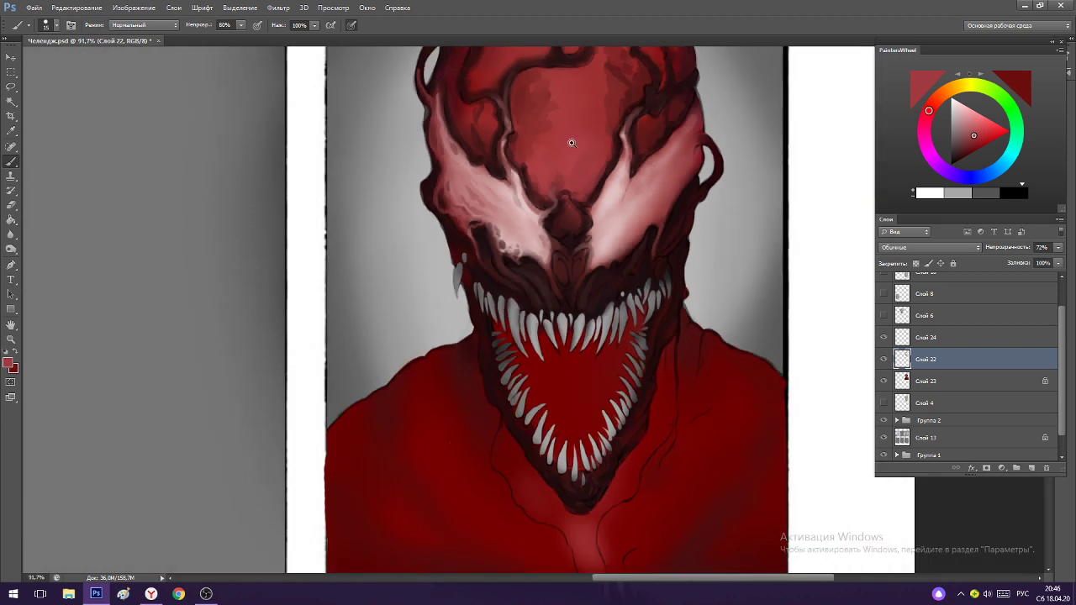
left_click_drag(559, 141, 572, 143)
left_click(520, 219, "alt")
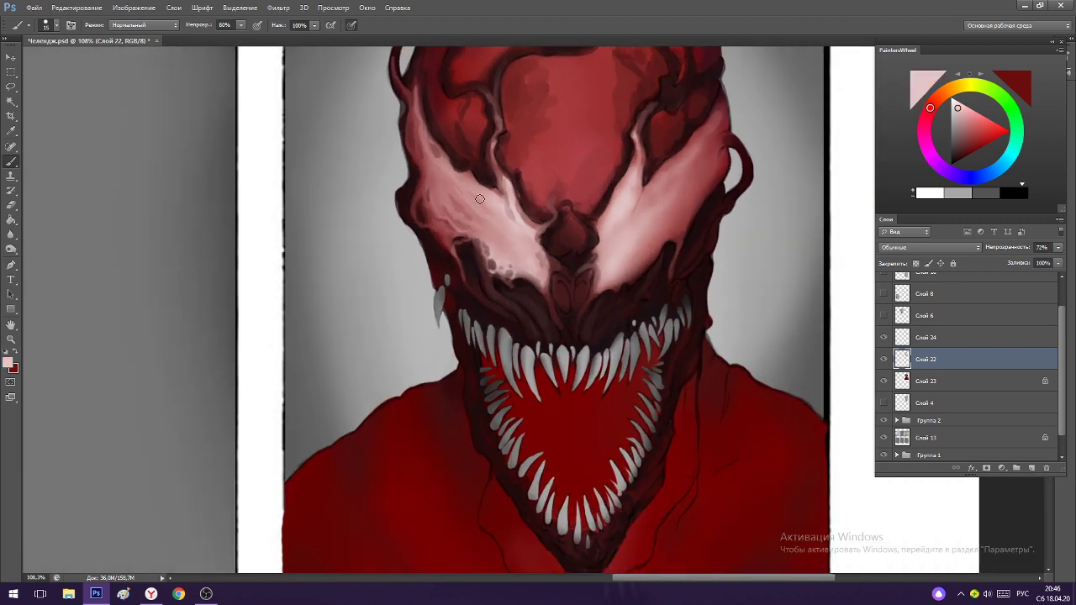
mouse_move(479, 199)
left_mouse_down()
mouse_move(522, 243)
mouse_move(489, 202)
mouse_move(491, 219)
mouse_move(471, 221)
mouse_move(522, 250)
mouse_move(520, 263)
mouse_move(450, 220)
mouse_move(444, 205)
mouse_move(477, 228)
mouse_move(443, 192)
left_mouse_up()
left_click(440, 174, "alt")
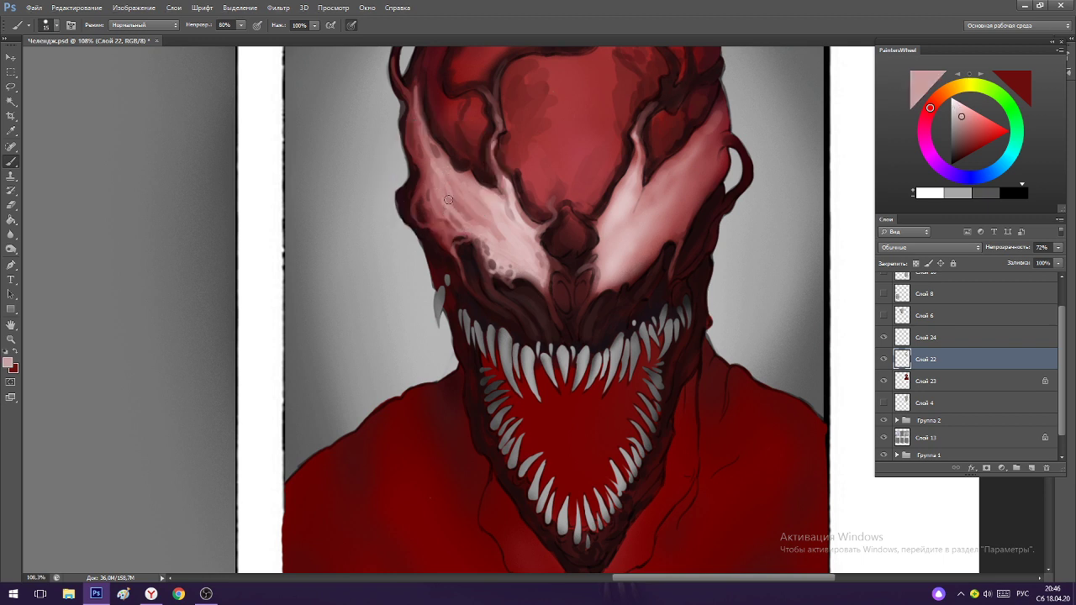
left_click(503, 236, "alt")
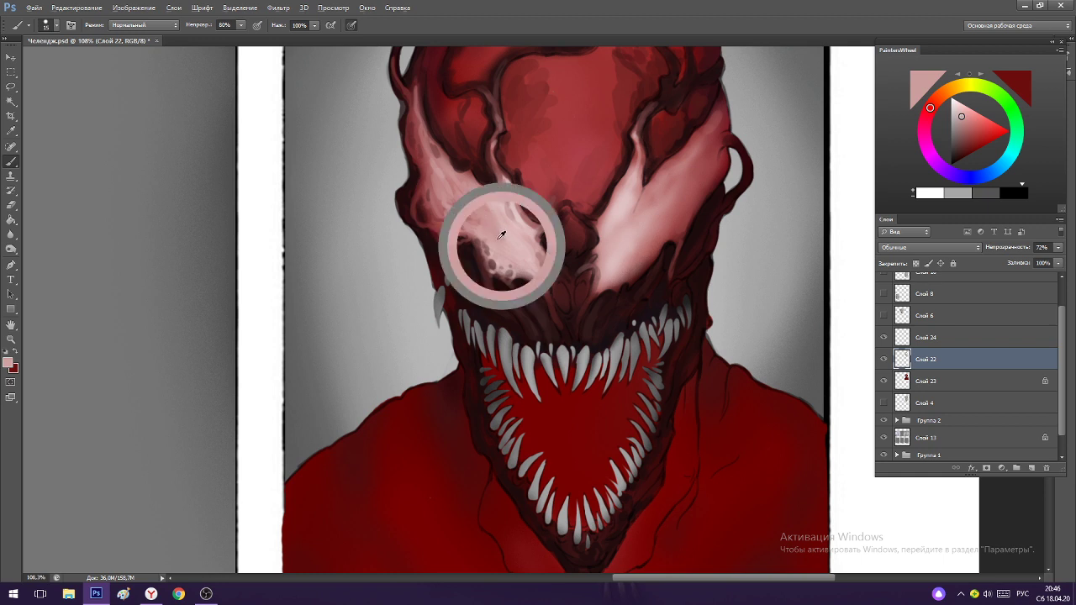
left_click(500, 204, "alt")
left_click(494, 218, "alt")
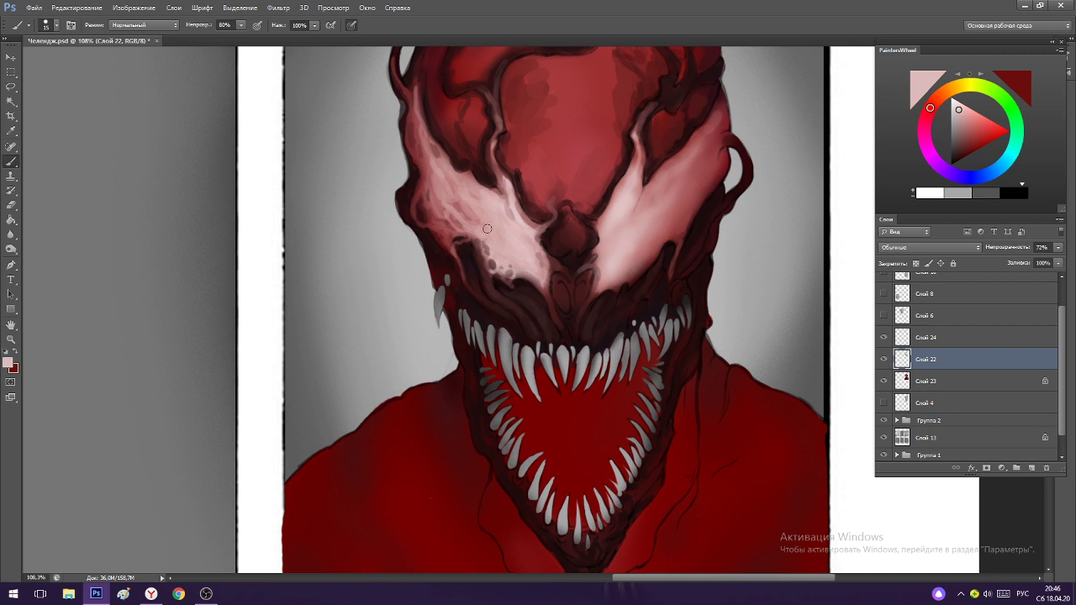
left_click(519, 209, "alt")
Sample the forehead red, pick a lighter tint and highlight the lower forehead and the edges around the nose.
scroll(539, 214, "down", 4)
scroll(568, 204, "up", 5)
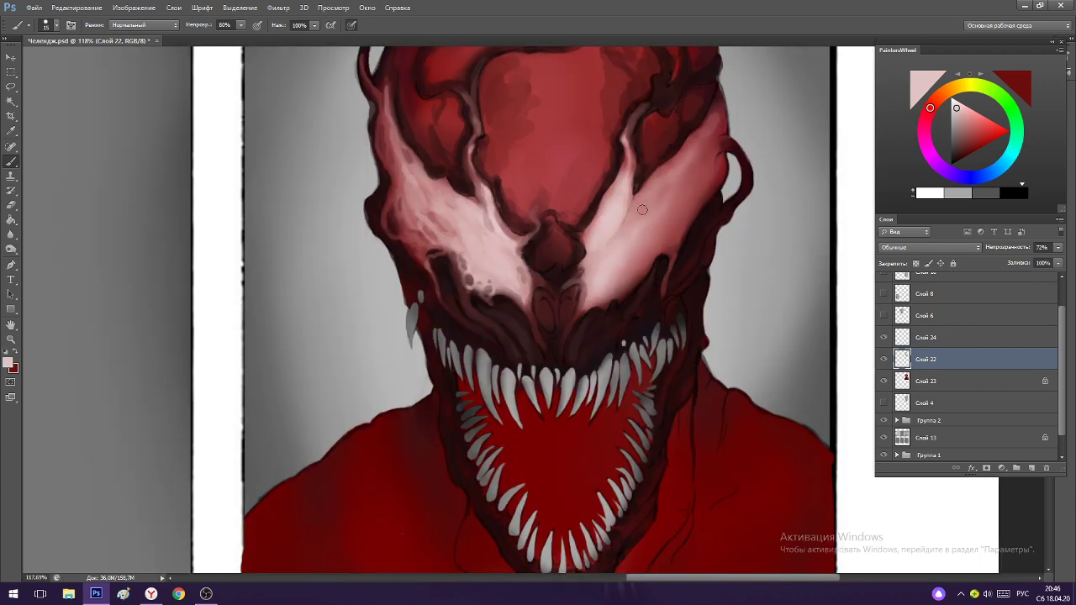
scroll(590, 227, "down", 3)
scroll(559, 209, "up", 3)
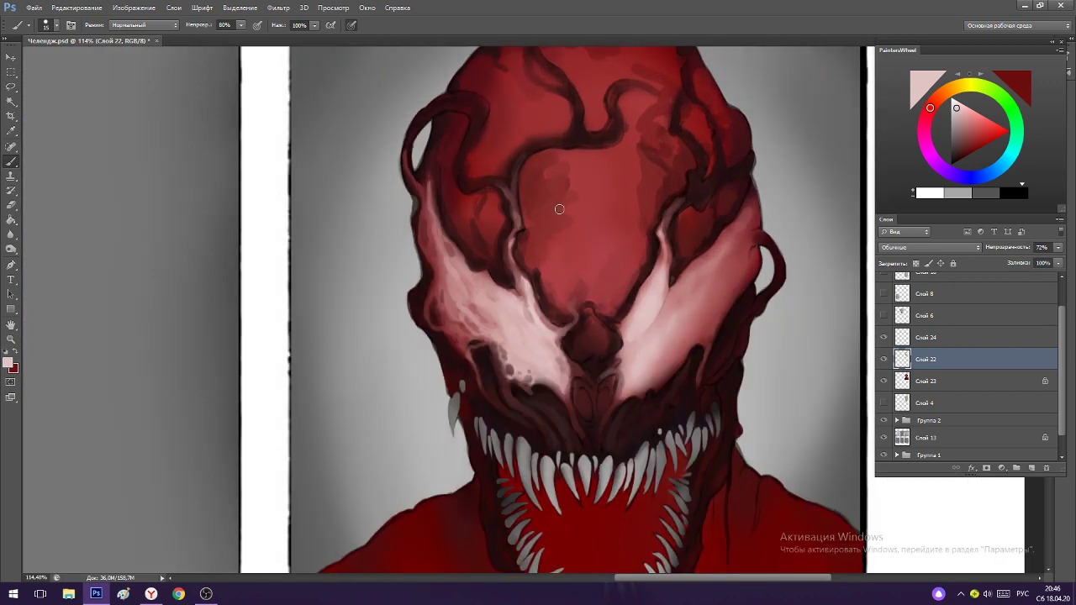
left_click(582, 253, "alt")
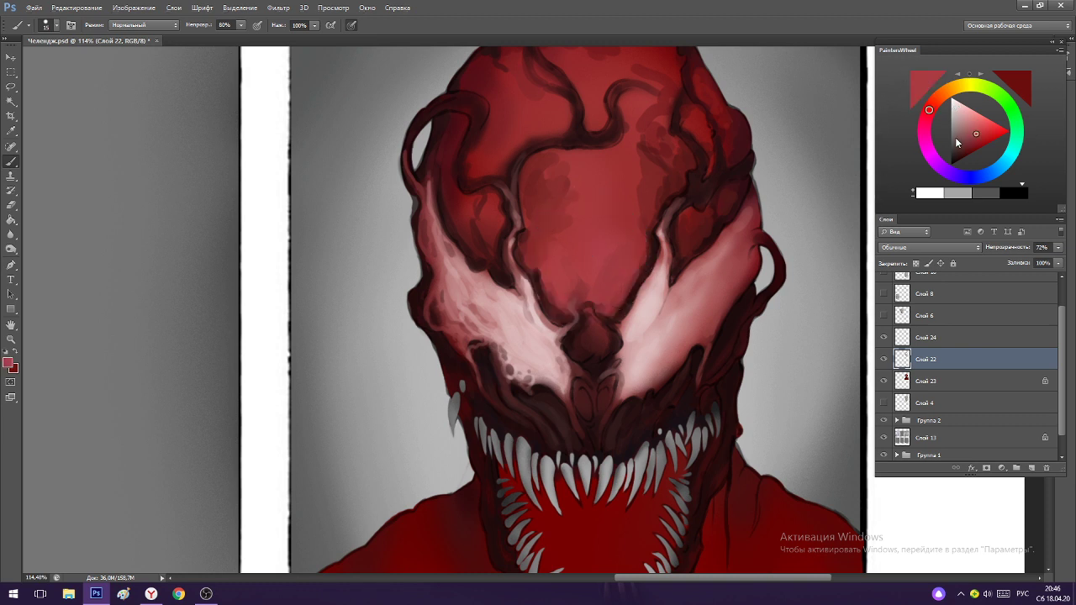
left_click(981, 125)
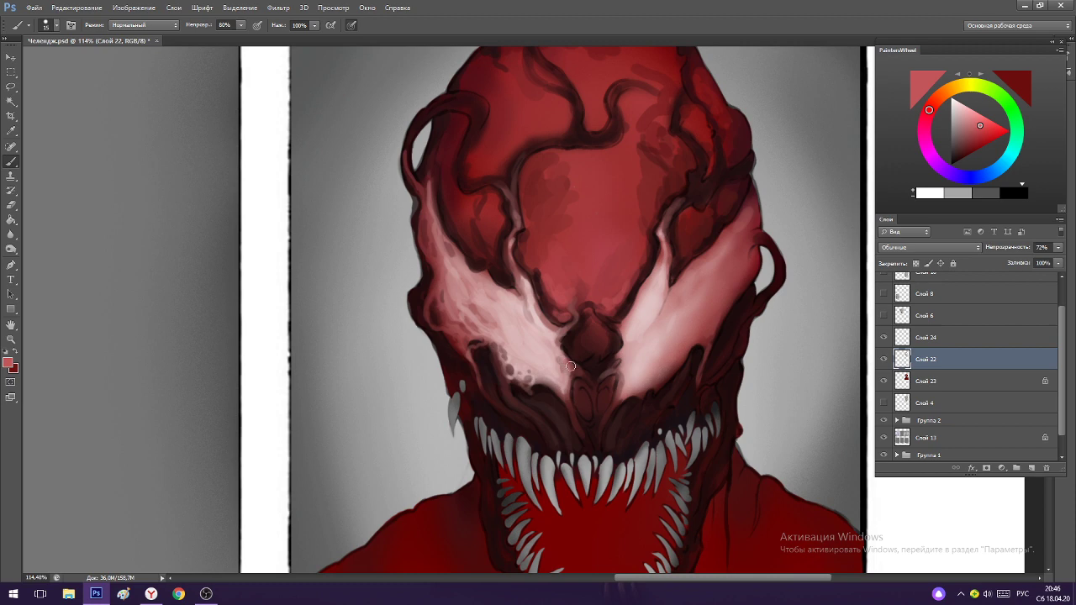
scroll(576, 357, "down", 4)
scroll(578, 349, "up", 3)
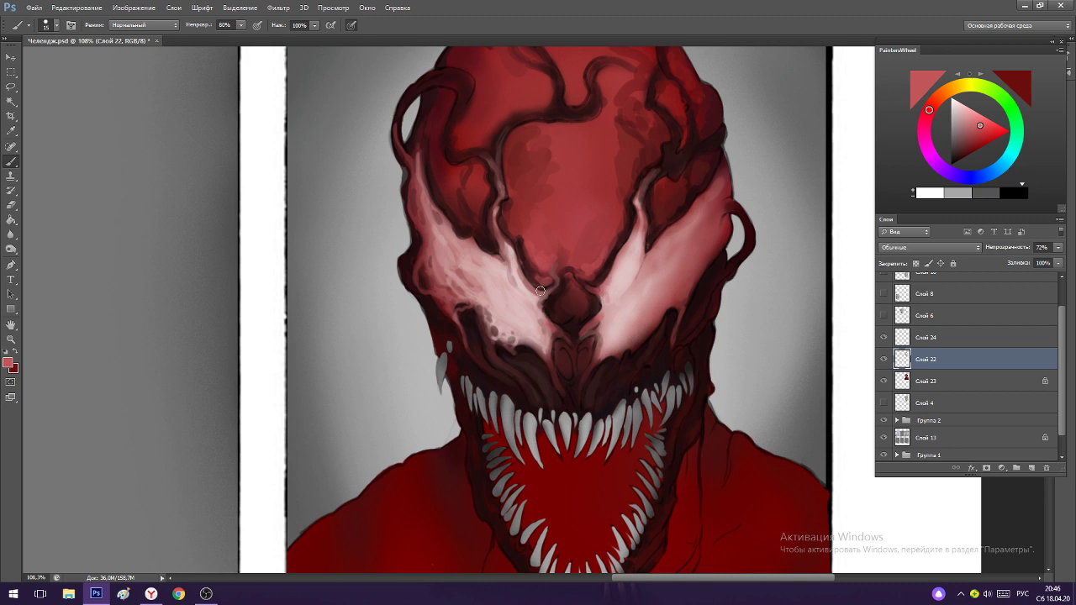
Sample the dark reds below the left eye patch and touch up its lower inner edge.
left_click(534, 332, "ctrl")
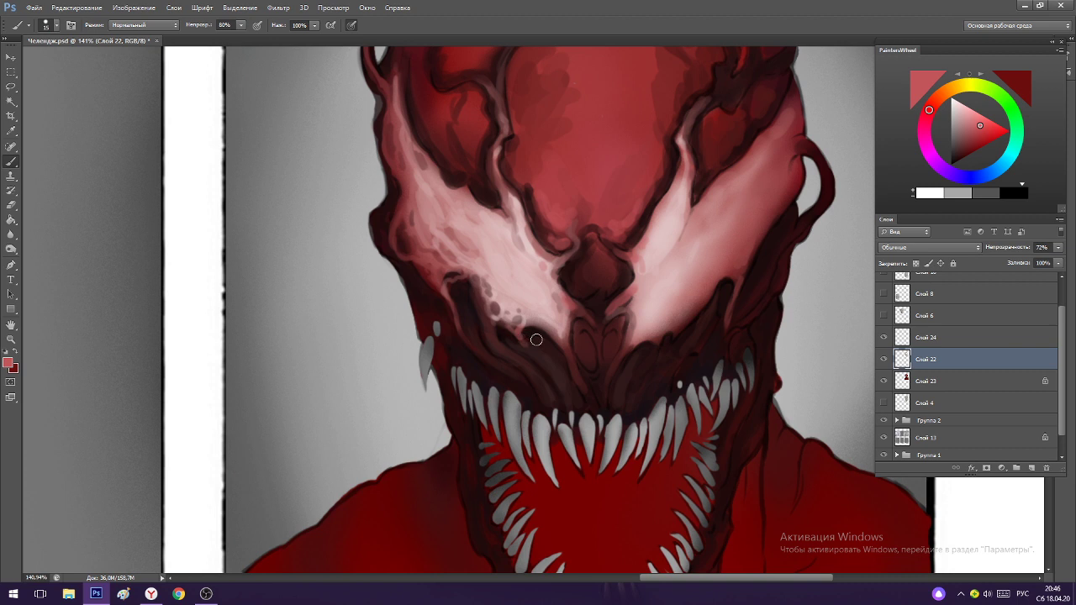
left_click(523, 342, "alt")
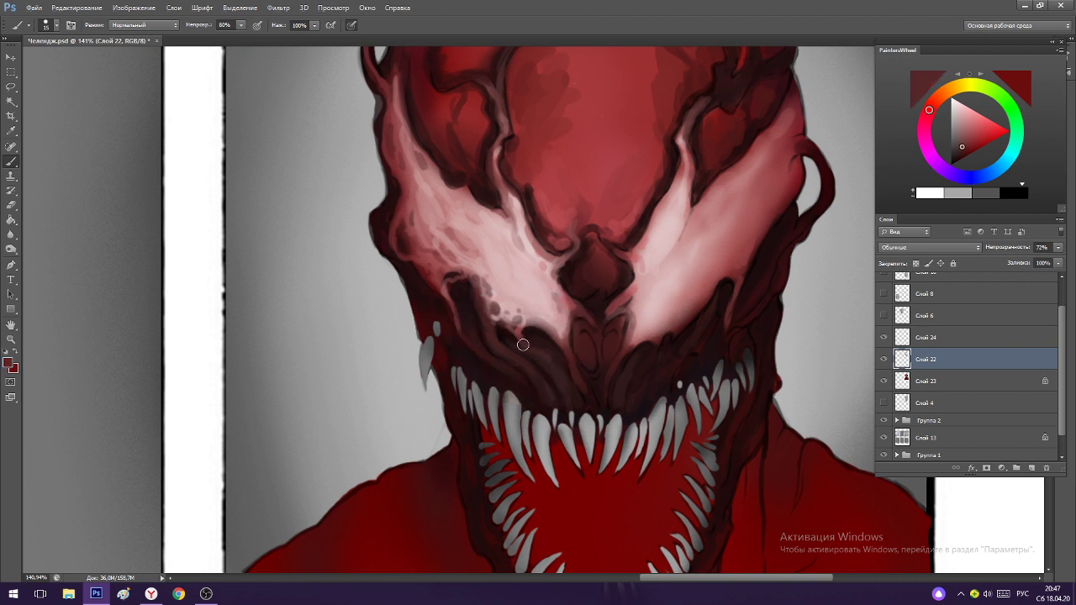
left_click(534, 329, "alt")
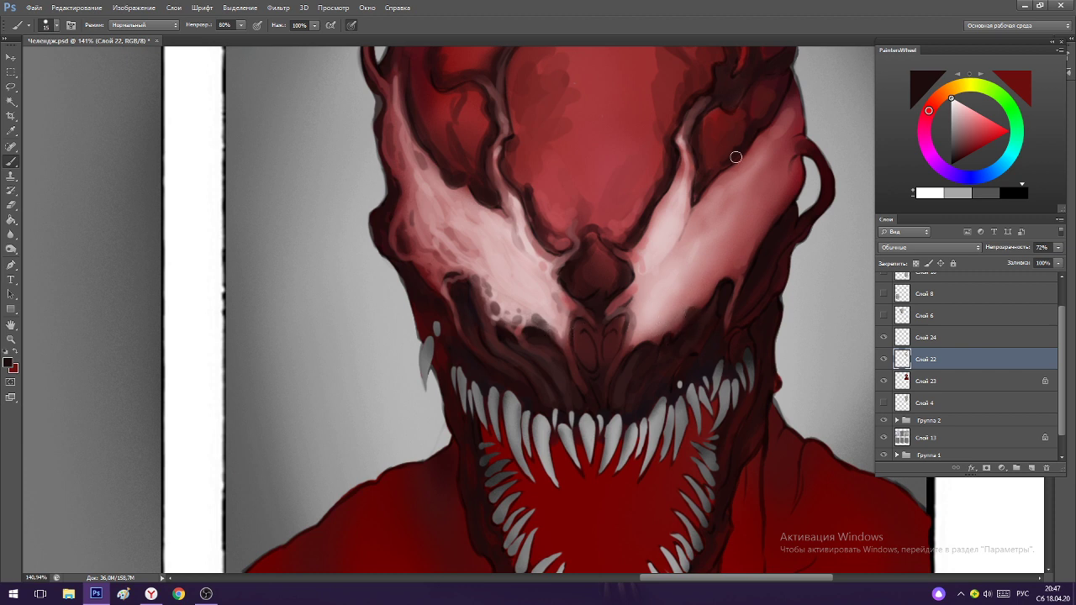
Refine the notch and upper inner edge of the right eye patch with sampled dark red and pale pink.
left_click(706, 185, "alt")
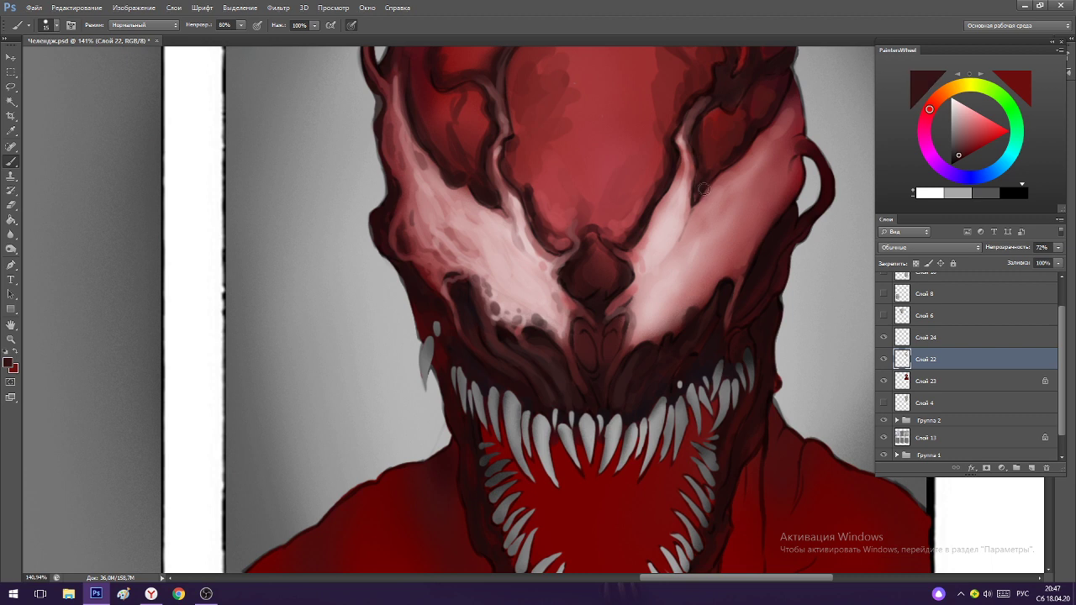
left_click(684, 212, "alt")
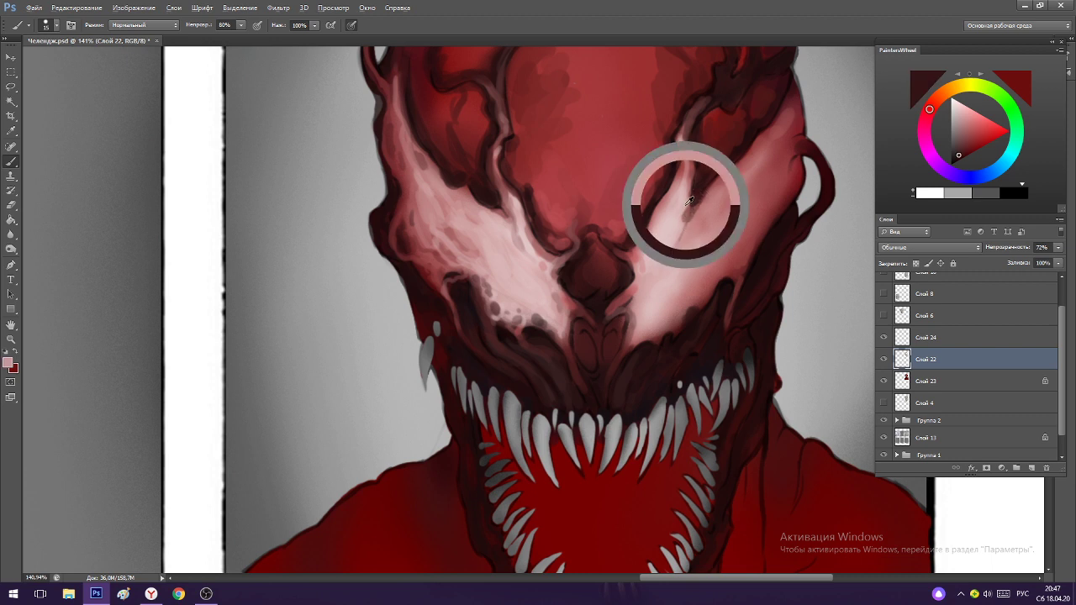
left_click(639, 246, "alt")
left_click(638, 216, "alt")
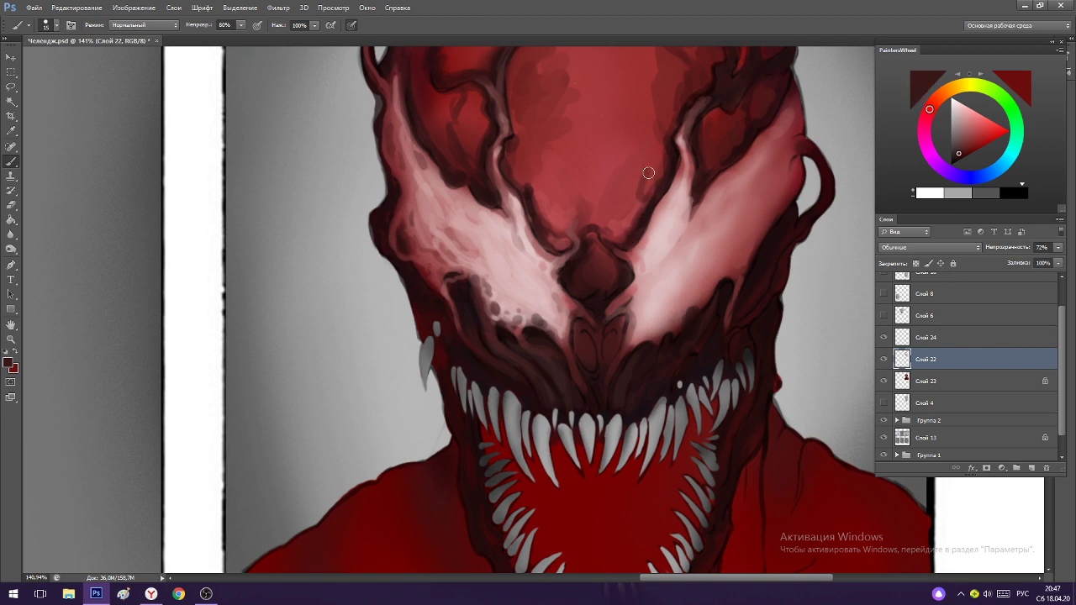
Shade the right side of the forehead beside the veins with sampled reds, enlarging the brush to 35 px.
mouse_move(653, 168)
left_mouse_down()
mouse_move(658, 126)
mouse_move(648, 142)
mouse_move(607, 142)
left_mouse_up()
left_click_drag(682, 73, 714, 74)
key("bracketright")
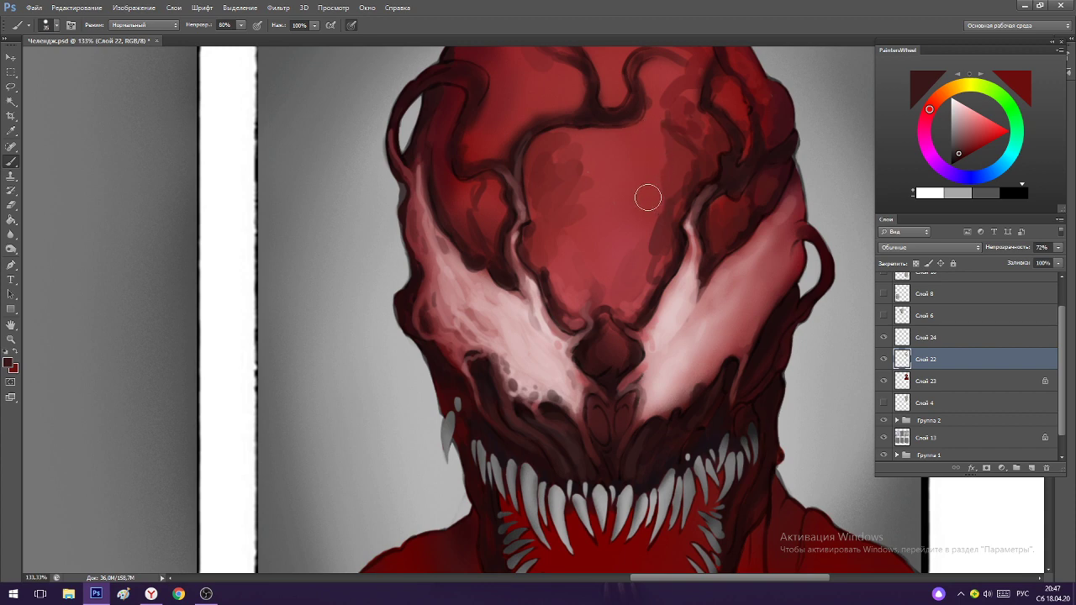
left_click(673, 173, "alt")
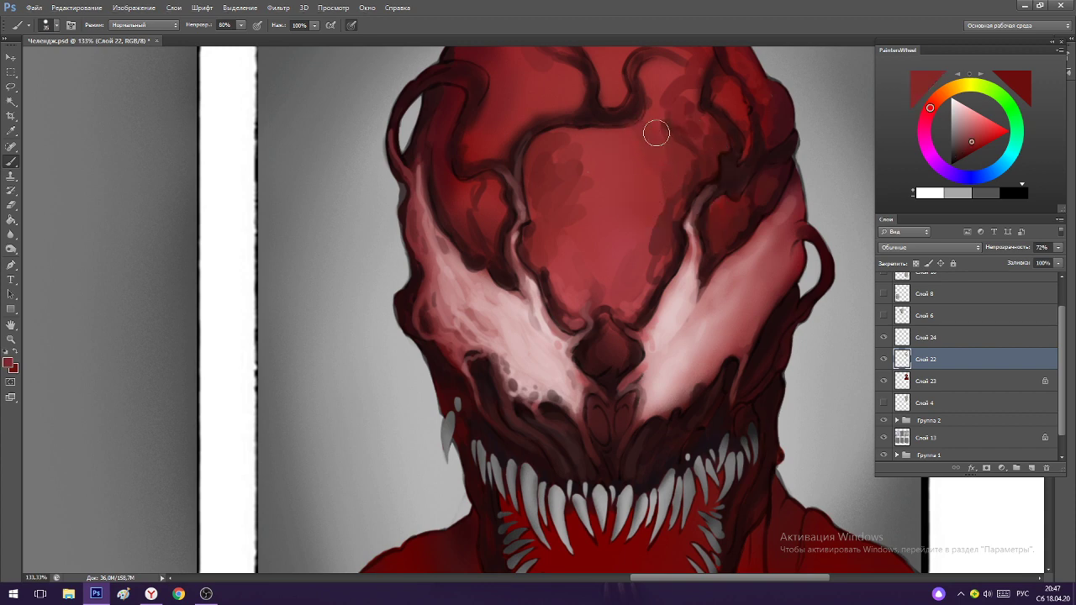
left_click_drag(687, 173, 651, 147)
left_click_drag(673, 101, 715, 131)
left_click(707, 107, "alt")
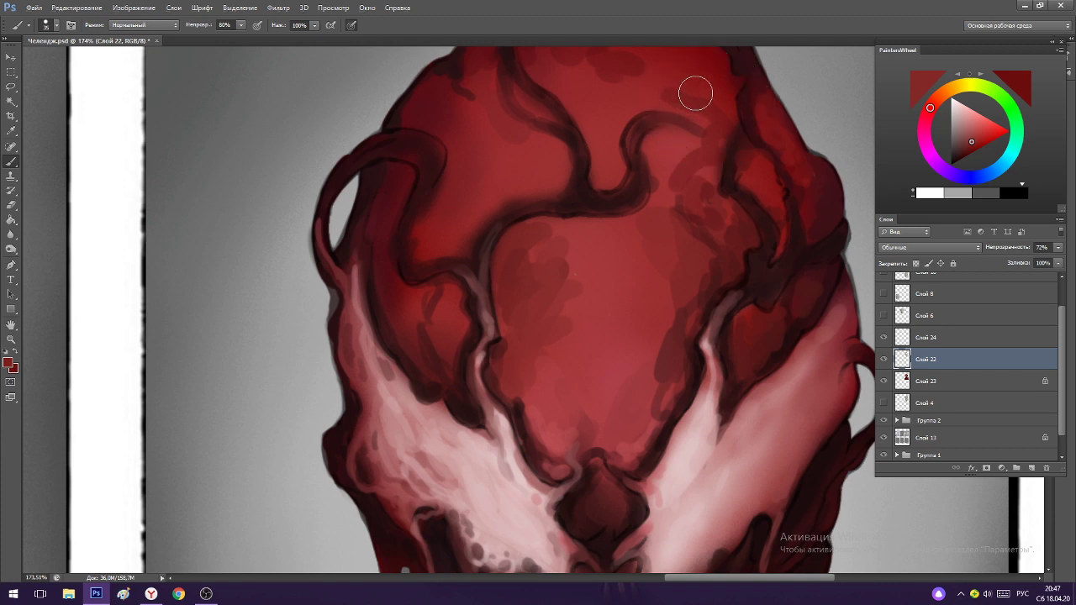
Blend dark red shading across the top of the head and into the upper right vein, sampling nearby reds.
left_click(699, 99, "alt")
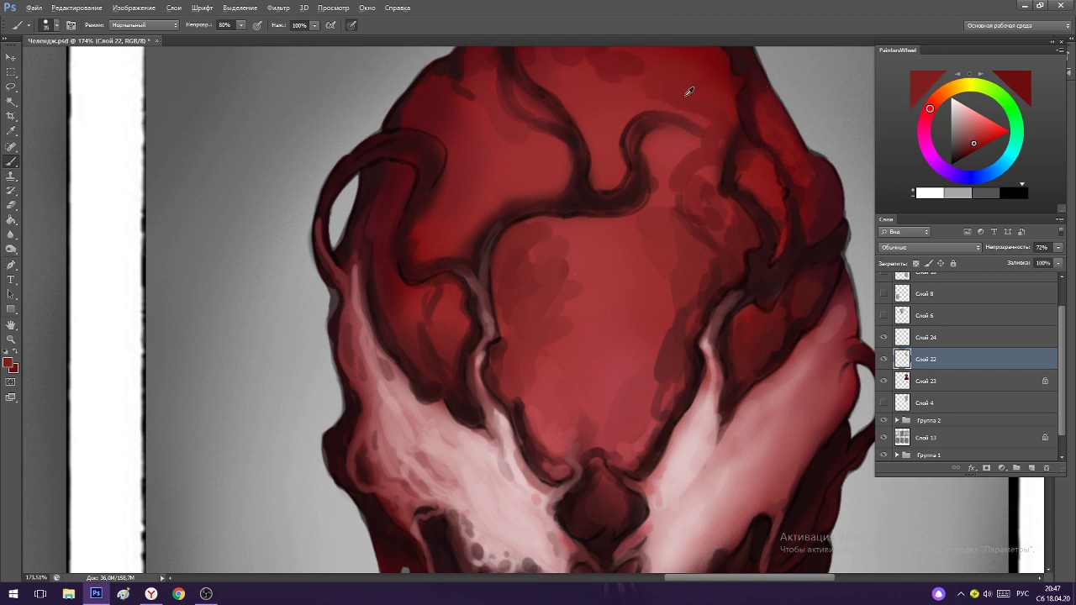
left_click(686, 96, "alt")
left_click_drag(671, 152, 663, 97)
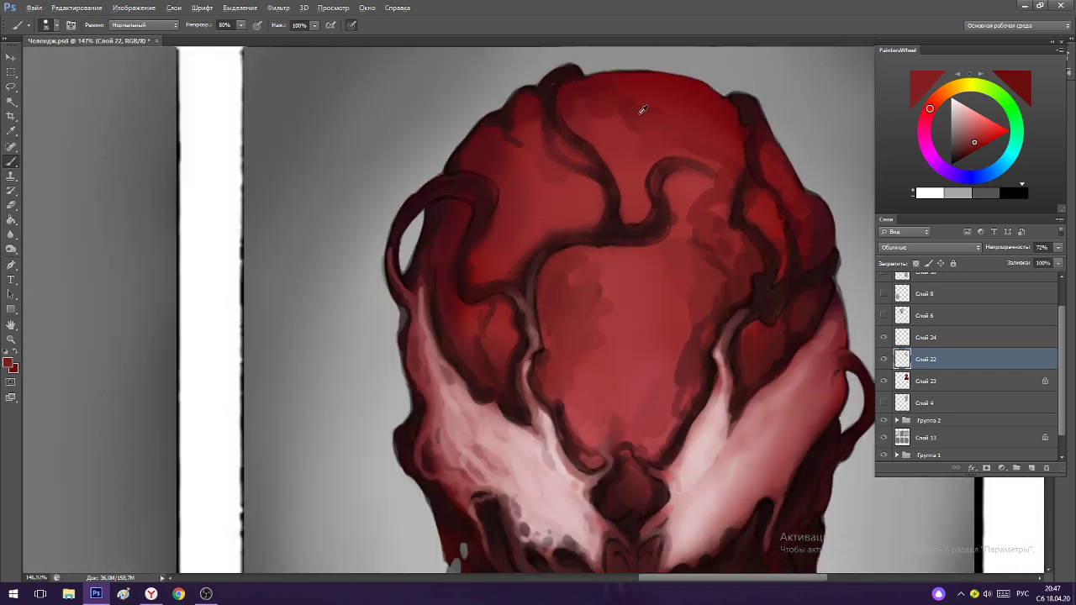
left_click(584, 84, "alt")
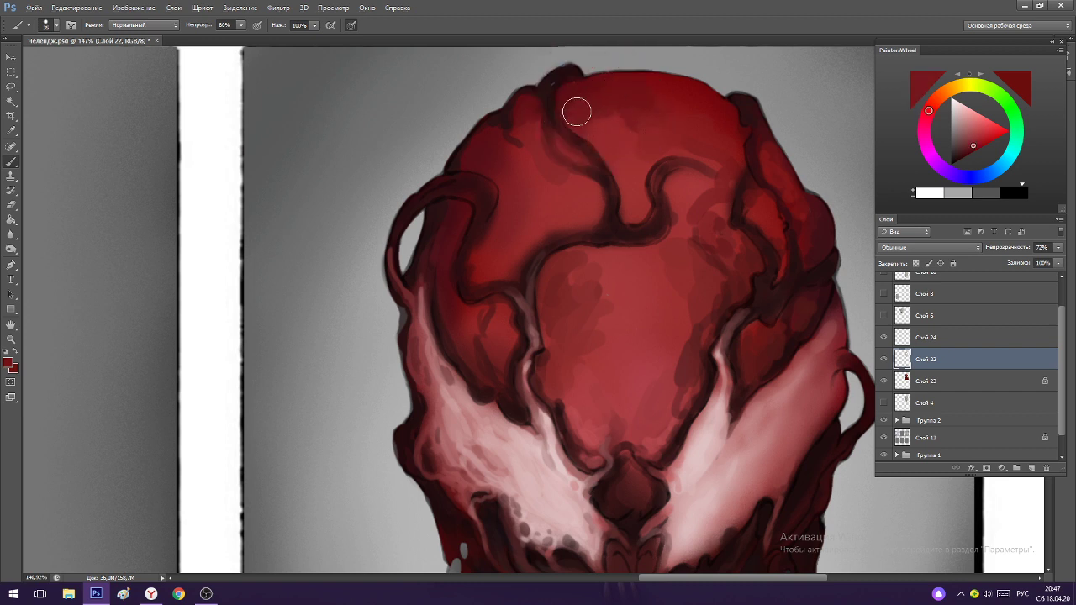
left_click(629, 121, "alt")
left_click(701, 140, "alt")
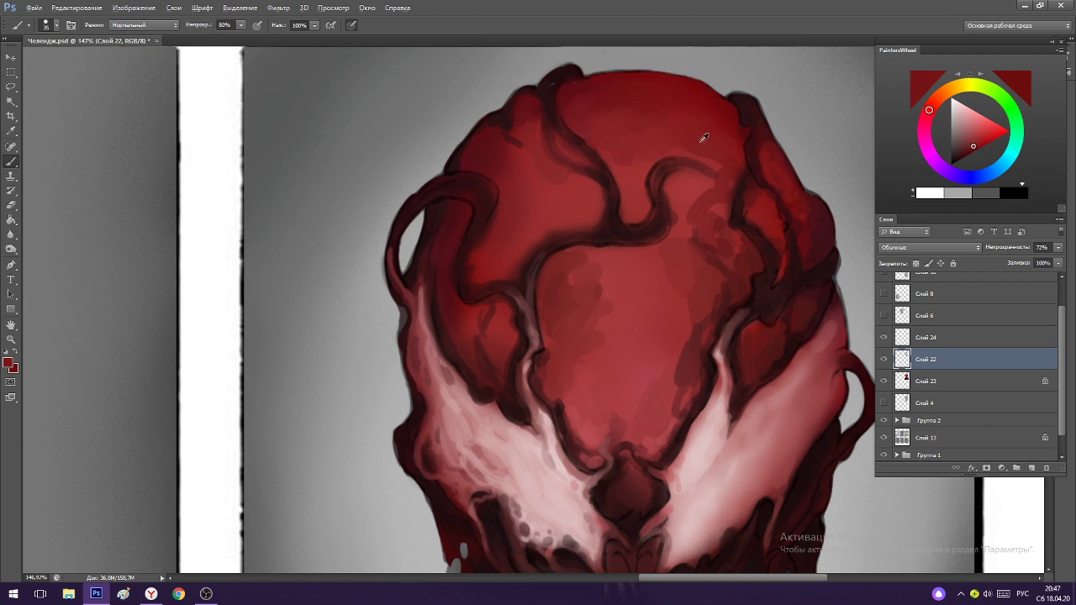
left_click(750, 114, "alt")
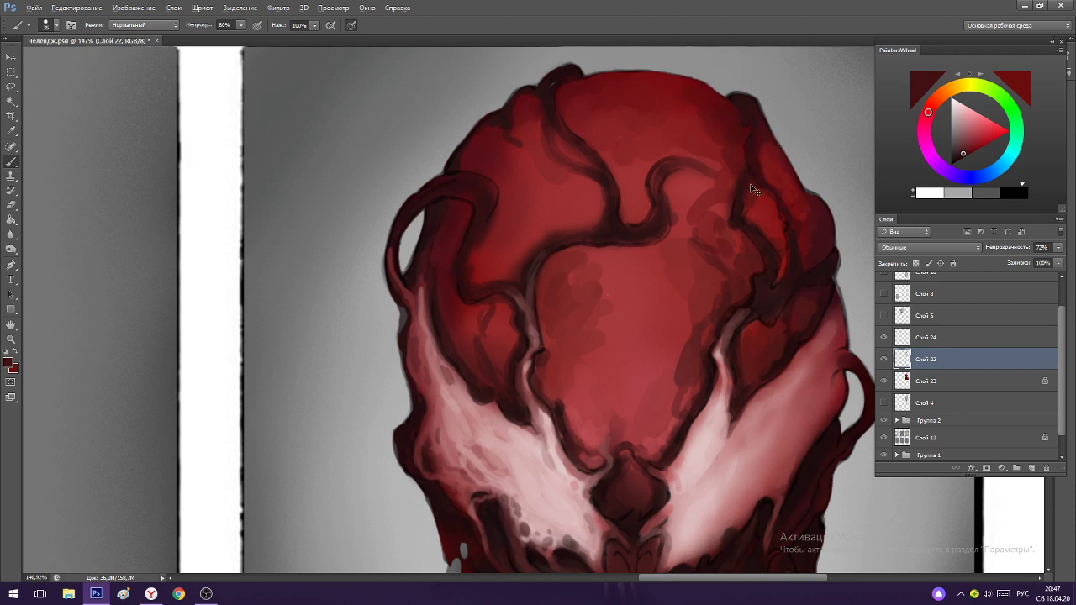
Examine the Carnage portrait as a whole and compare it with the finished Scarecrow portrait on the sheet.
scroll(754, 190, "down", 3)
scroll(704, 216, "down", 2)
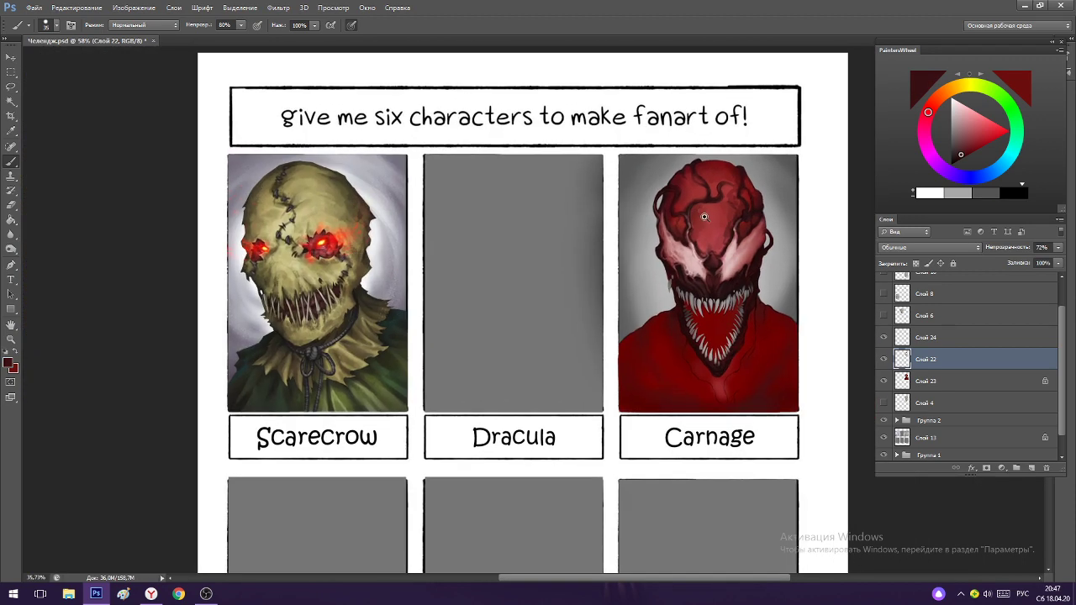
scroll(705, 217, "up", 3)
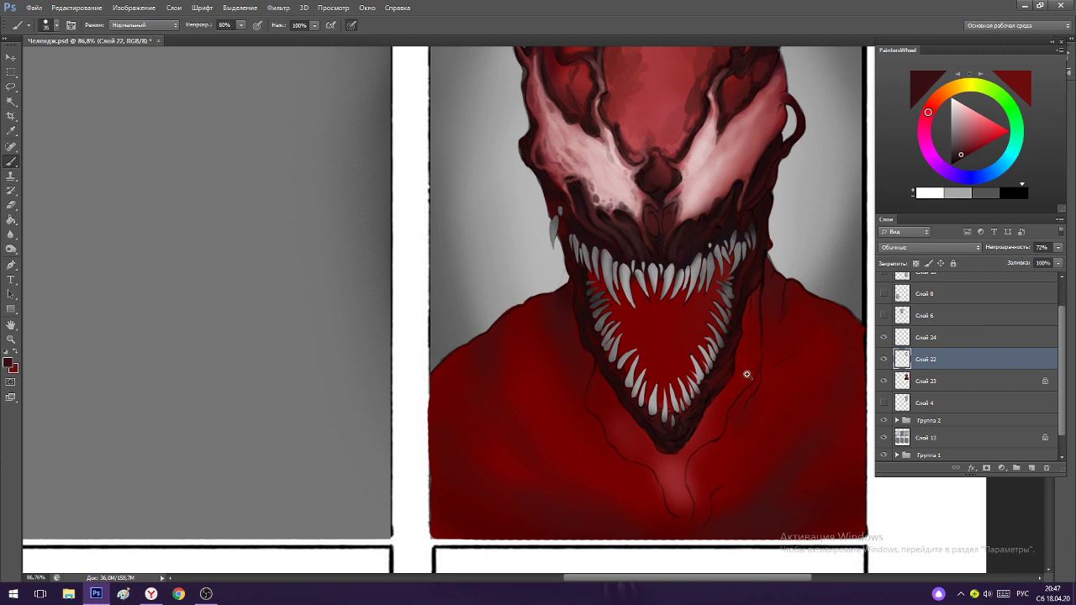
scroll(706, 288, "down", 2)
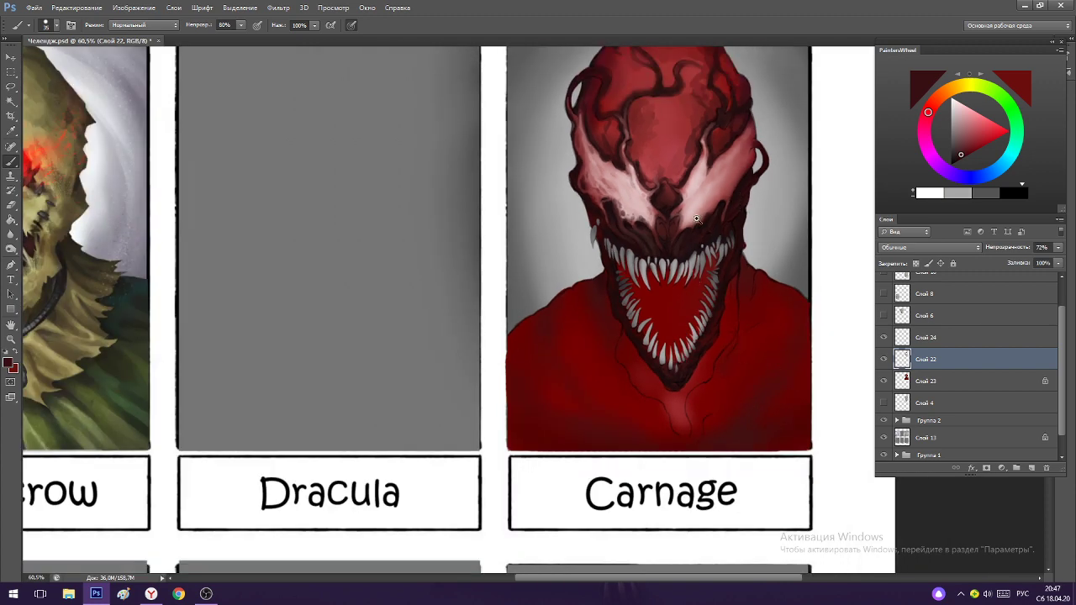
scroll(696, 220, "up", 2)
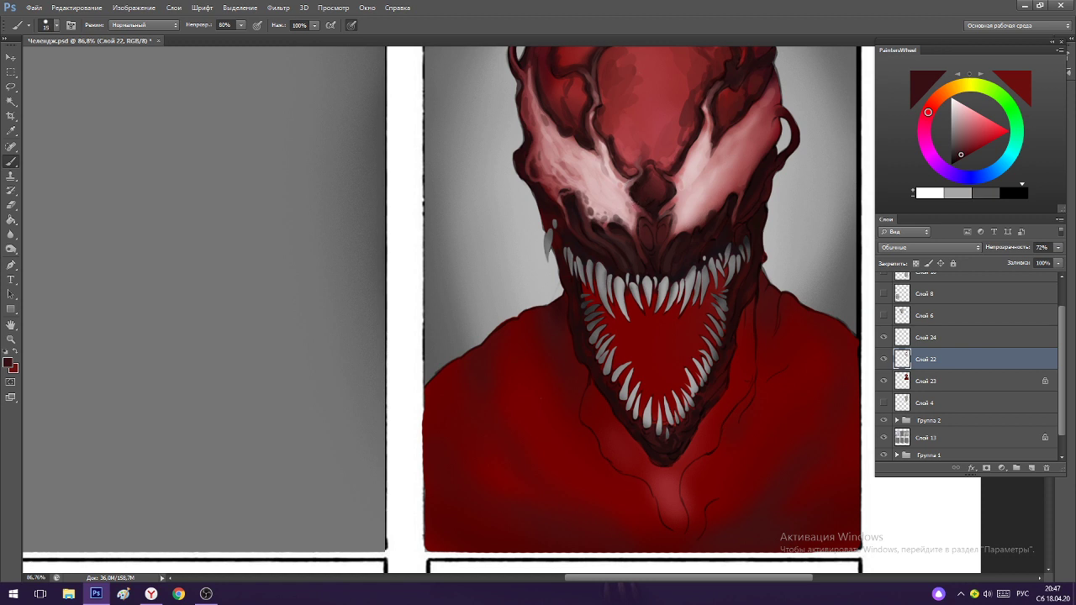
key("alt+Tab")
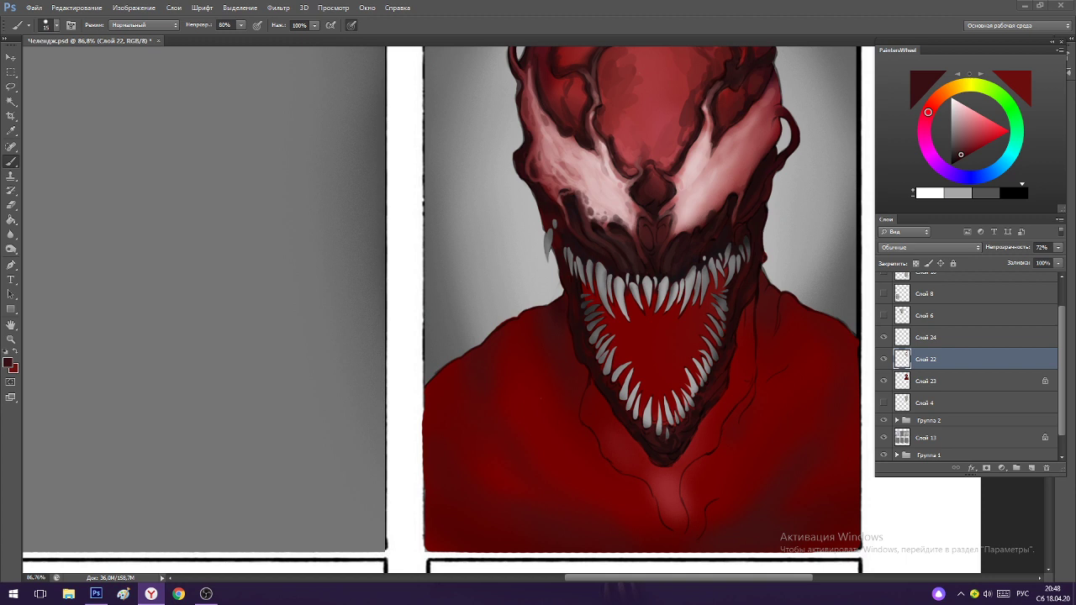
left_click(860, 16)
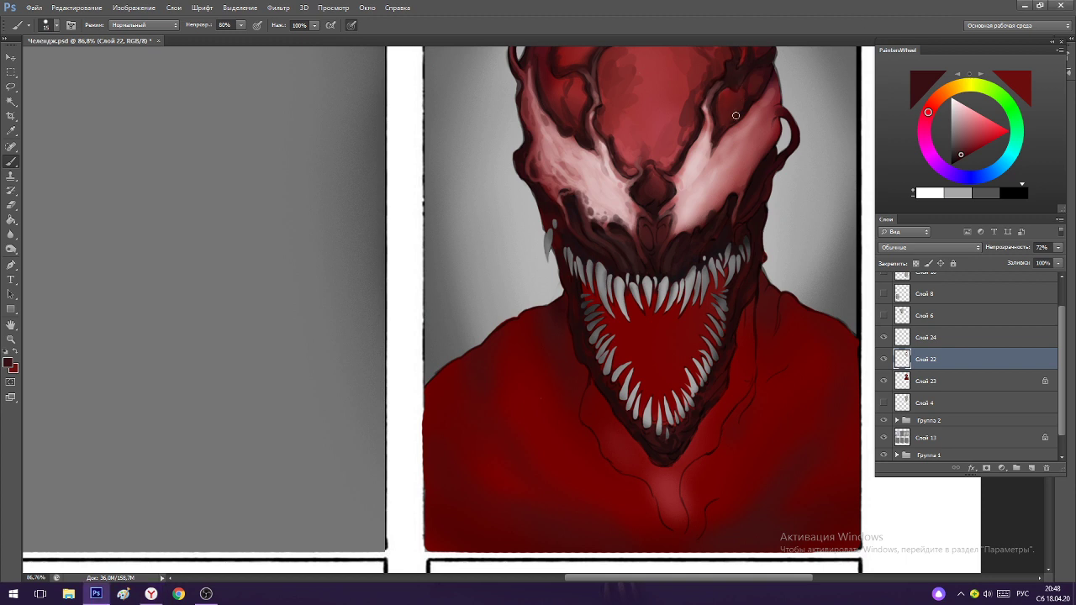
scroll(740, 88, "down", 5)
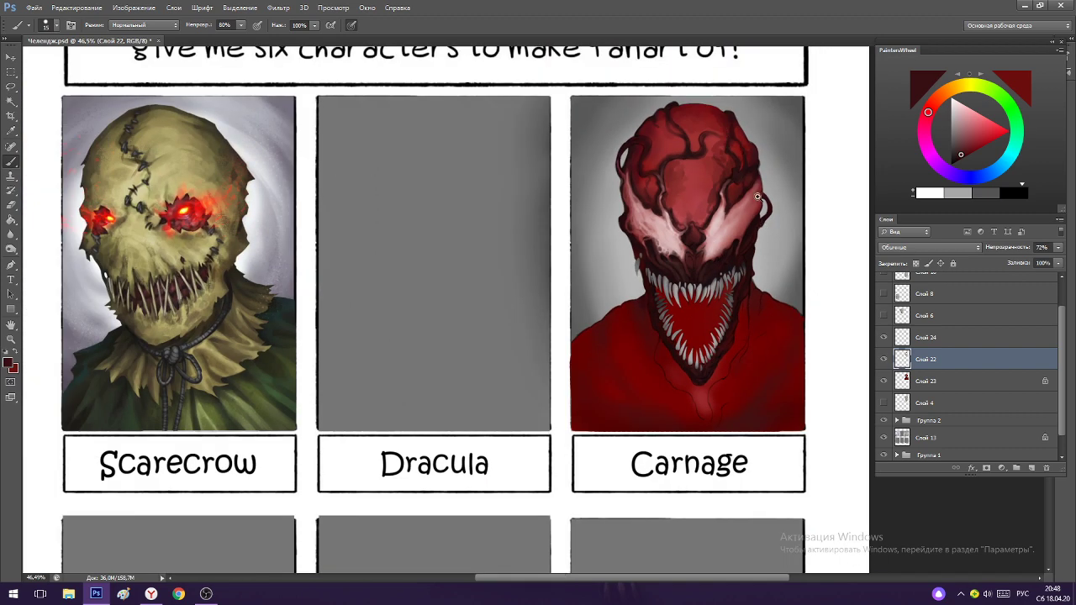
Build up shadow along the right side of the central forehead with a 25 px brush and sampled reds.
scroll(730, 170, "up", 4)
left_click(678, 224, "alt")
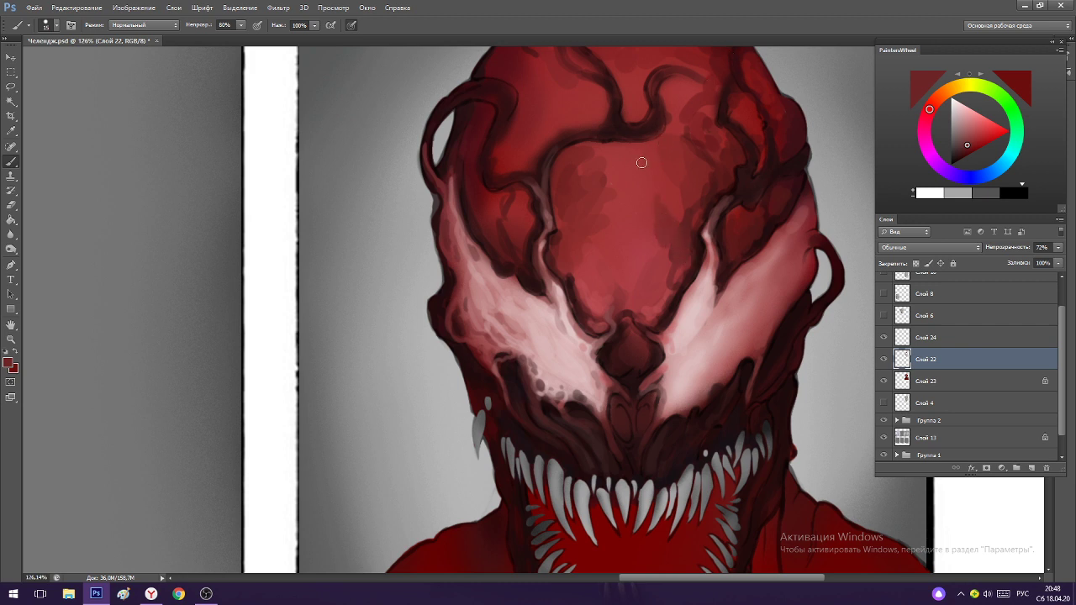
key("bracketright")
left_click(679, 179, "alt")
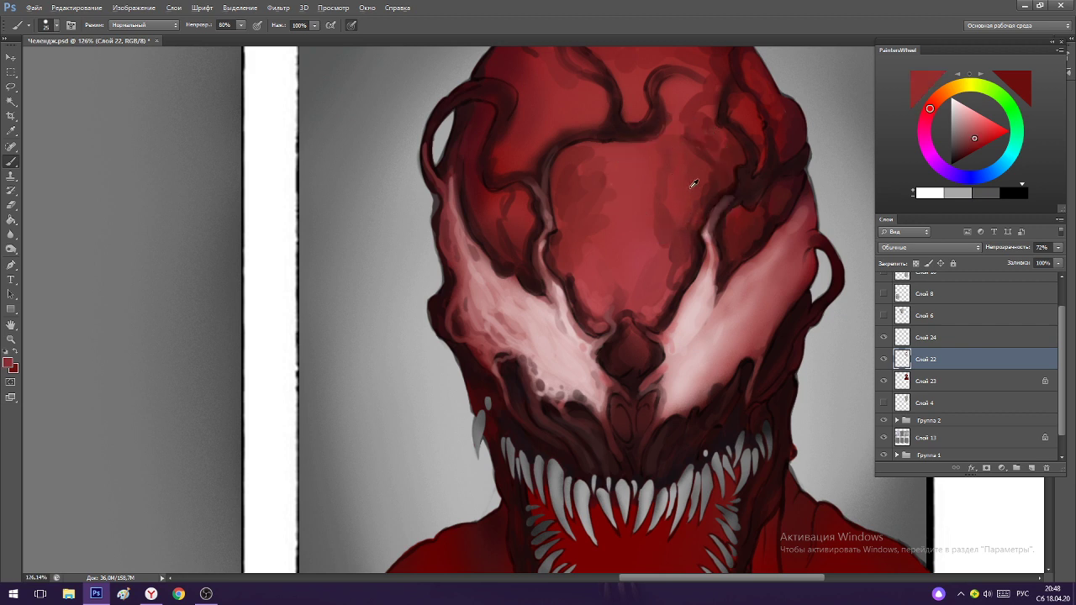
left_click(680, 232, "alt")
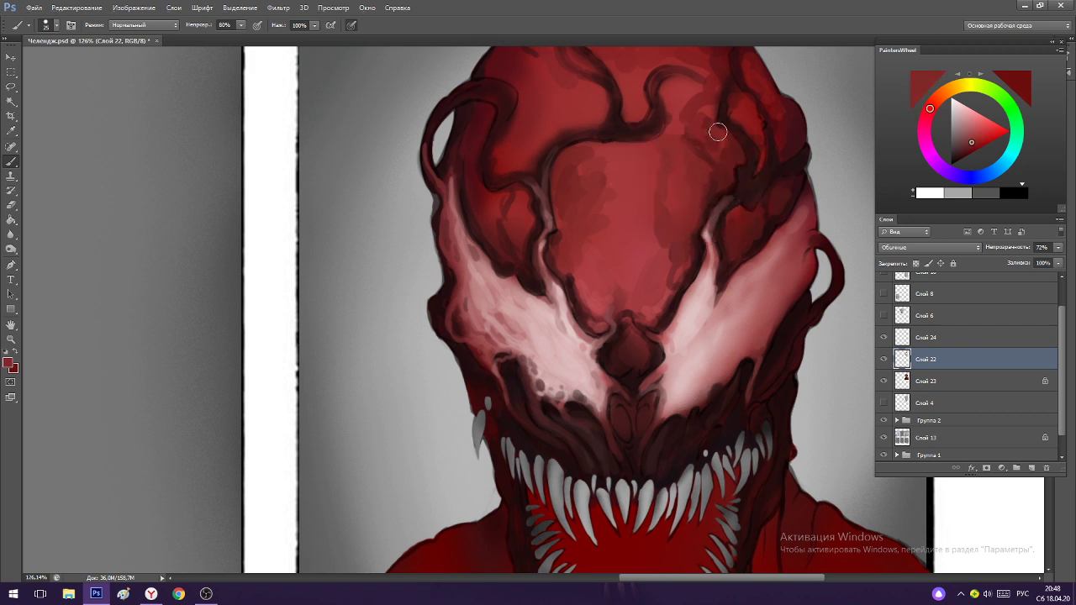
left_click(711, 168, "alt")
Deepen the forehead's upper right corner beside the vein with strokes of sampled dark red.
left_click_drag(704, 168, 737, 209)
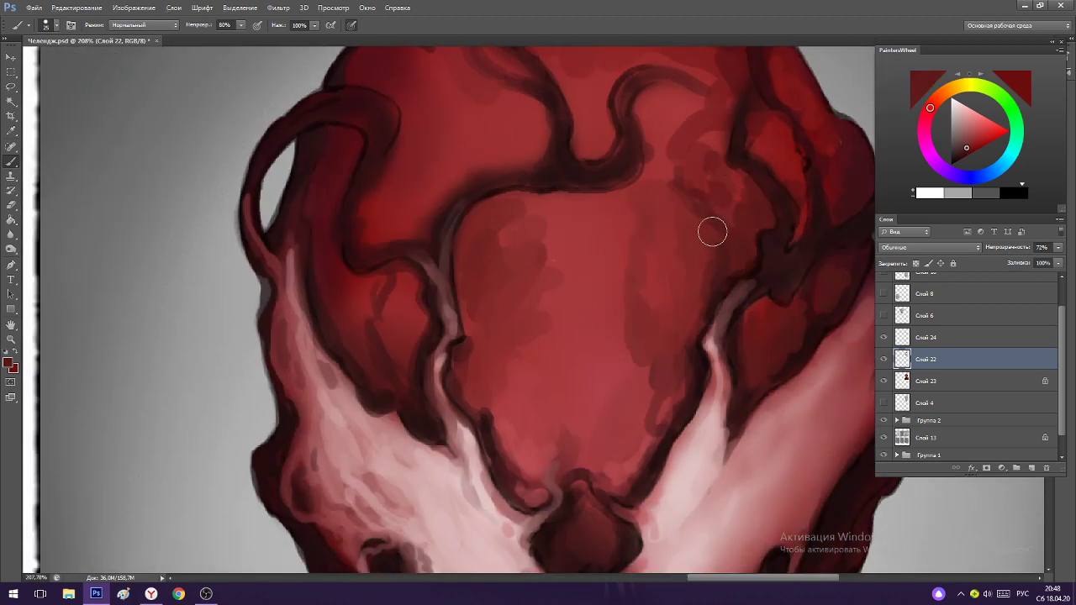
left_click(708, 214, "alt")
left_click(708, 213, "alt")
left_click_drag(684, 219, 593, 180)
left_click_drag(716, 141, 731, 192)
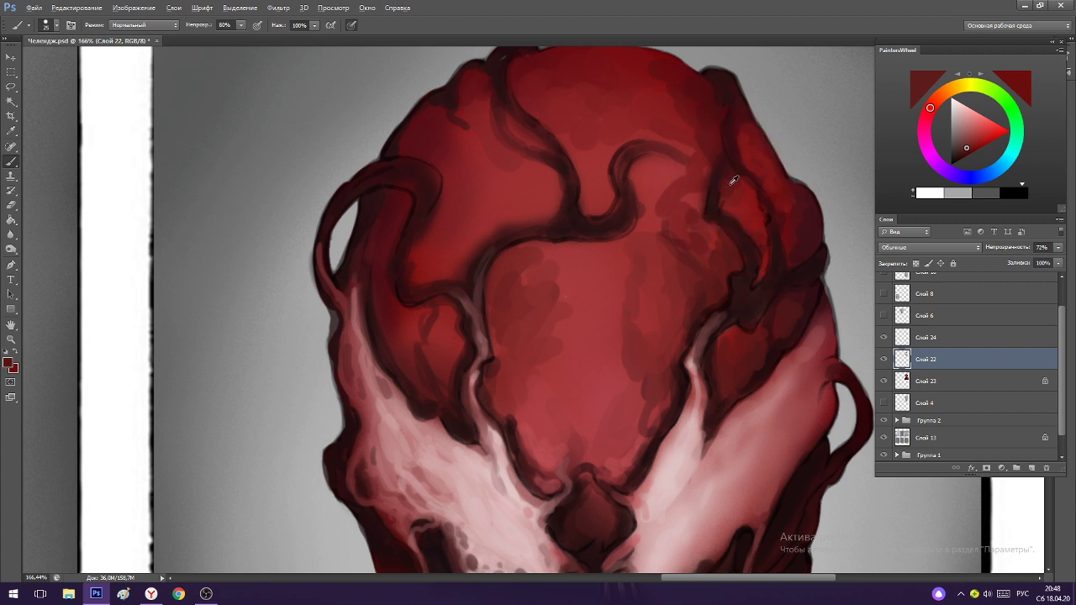
Darken the upper right vein and blend the red patch beside it into the head's edge with sampled reds.
left_click(733, 180, "alt")
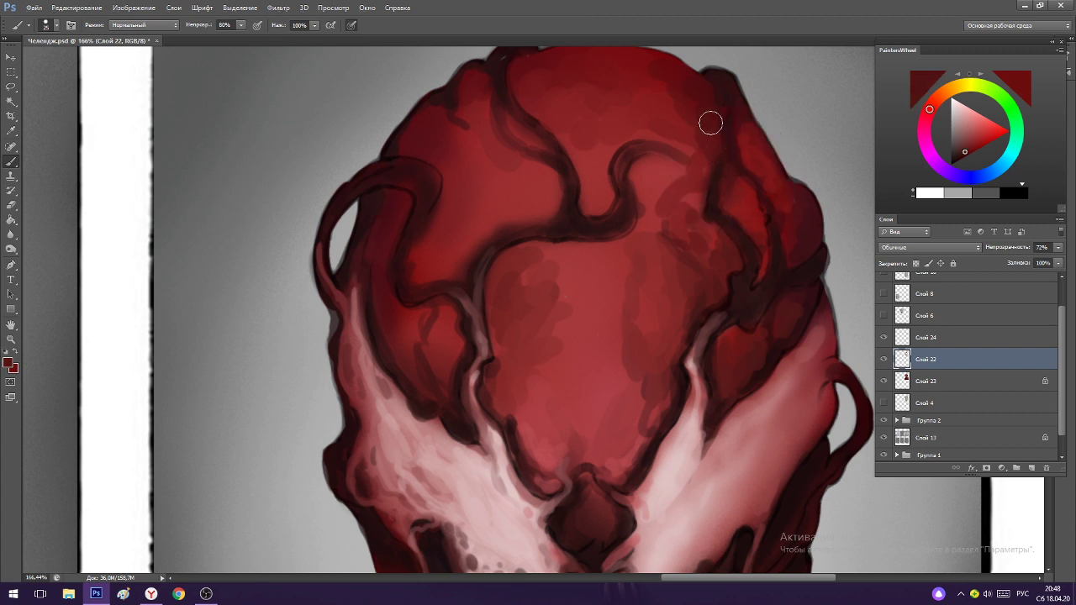
left_click(772, 183, "alt")
left_click(738, 195, "alt")
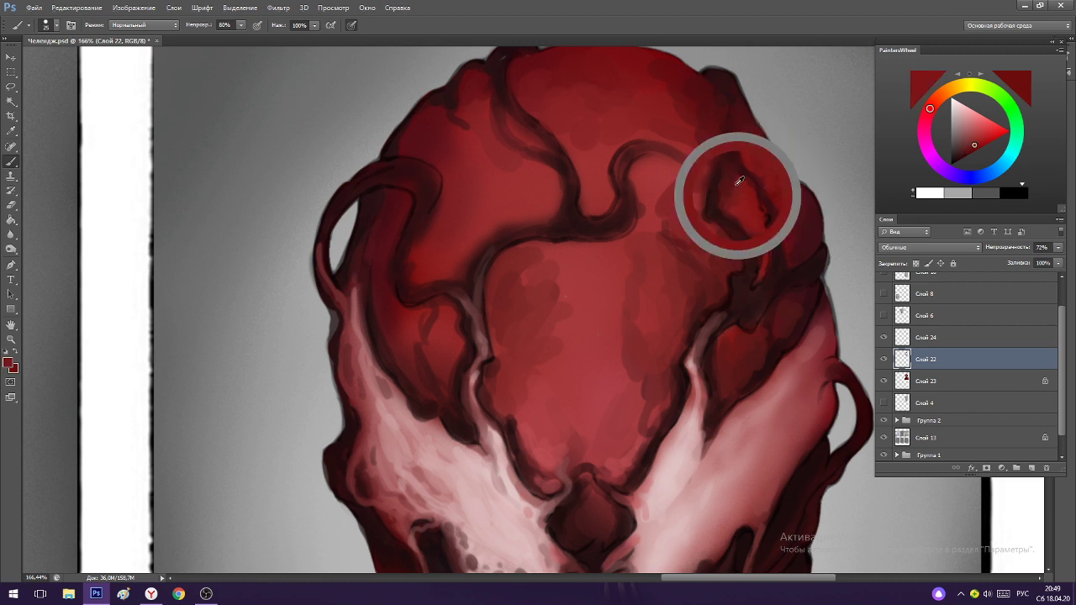
left_click(733, 174, "alt")
left_click(737, 127, "alt")
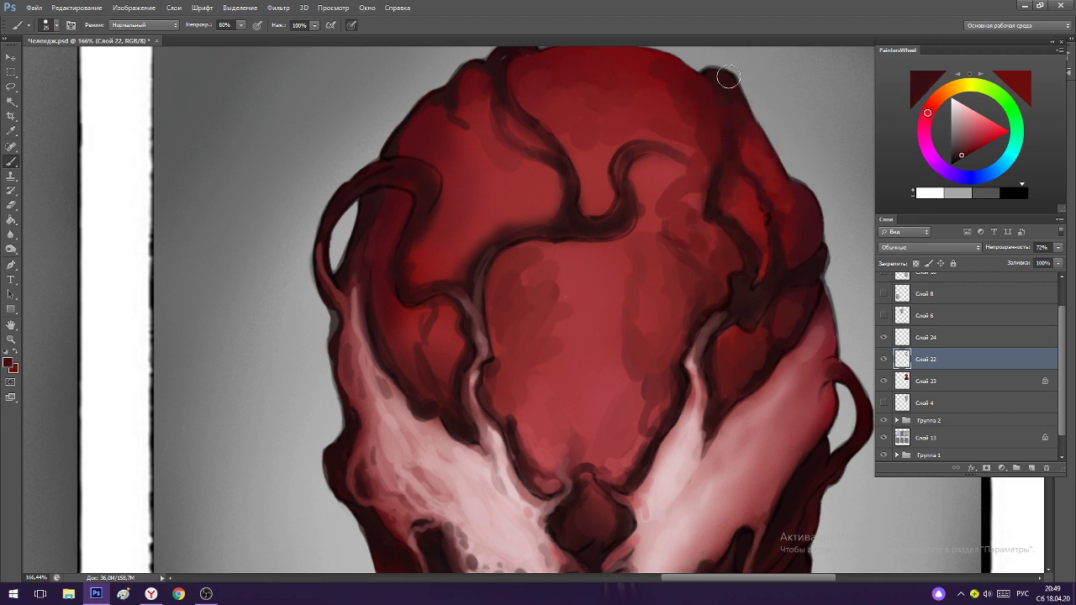
left_click(722, 103, "alt")
Darken the vein junction above the right eye patch and refine the head's right edge with a 9 px brush.
scroll(737, 149, "down", 3)
scroll(759, 213, "up", 2)
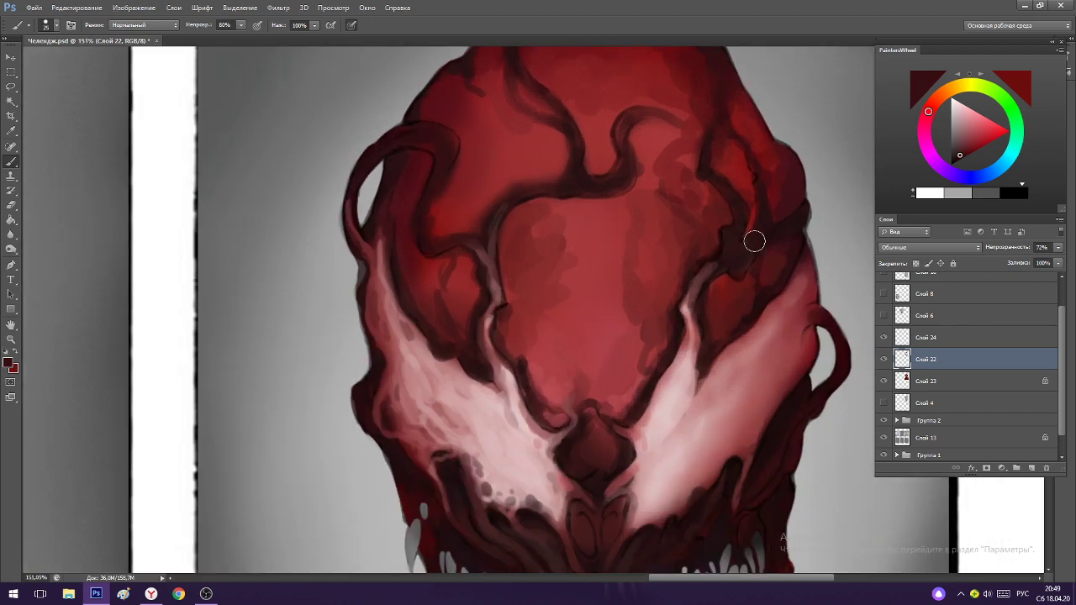
left_click(748, 227, "alt")
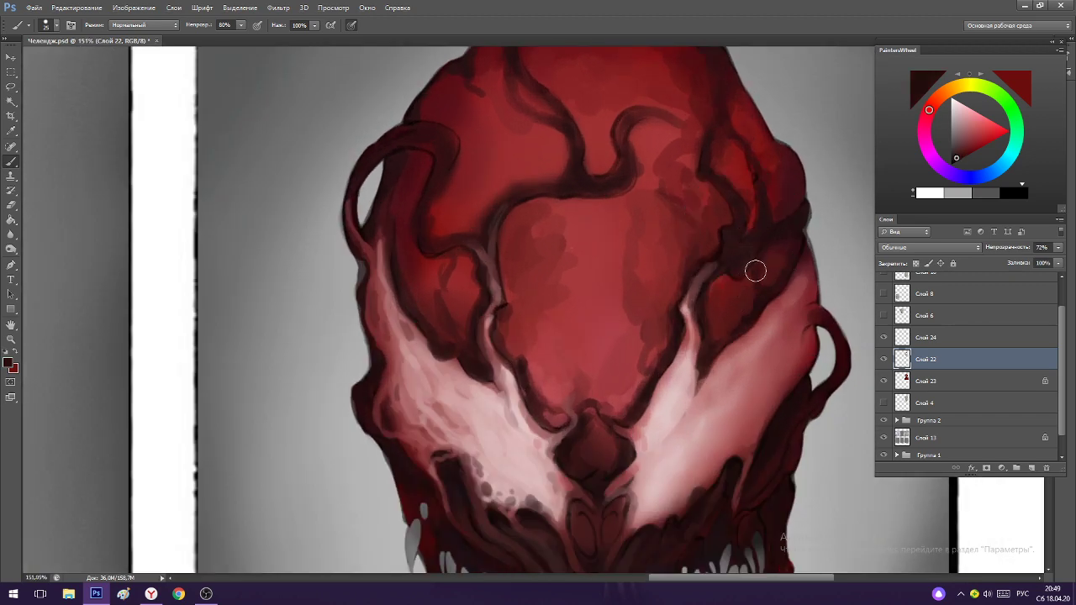
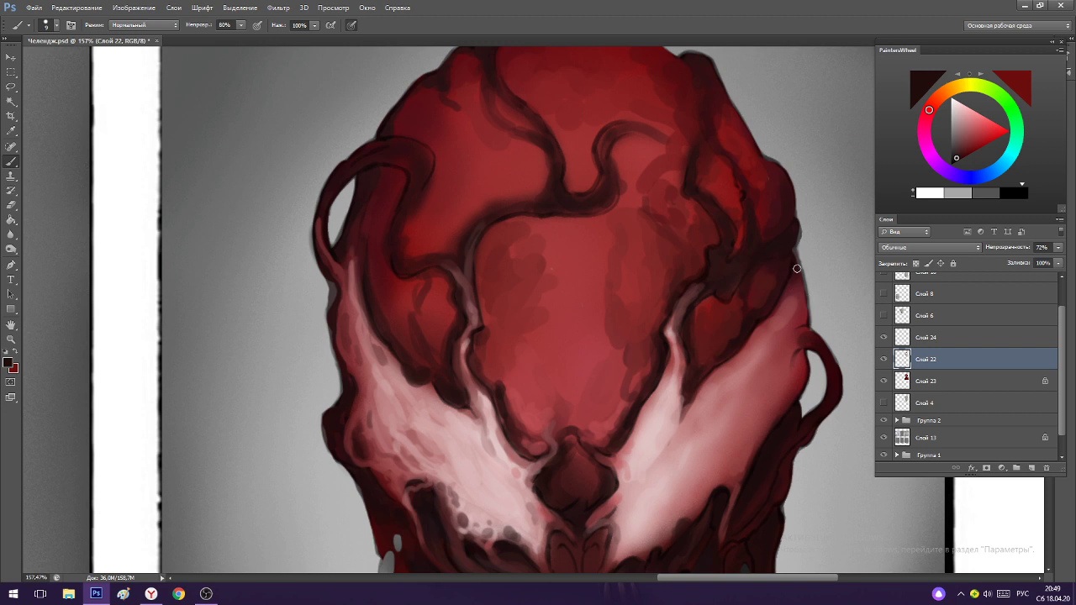
left_click(796, 264, "alt")
Compare the portrait with and without layer Слой 22 and raise that layer's opacity to 100%.
left_click(883, 359)
left_click(883, 359)
left_click(884, 359)
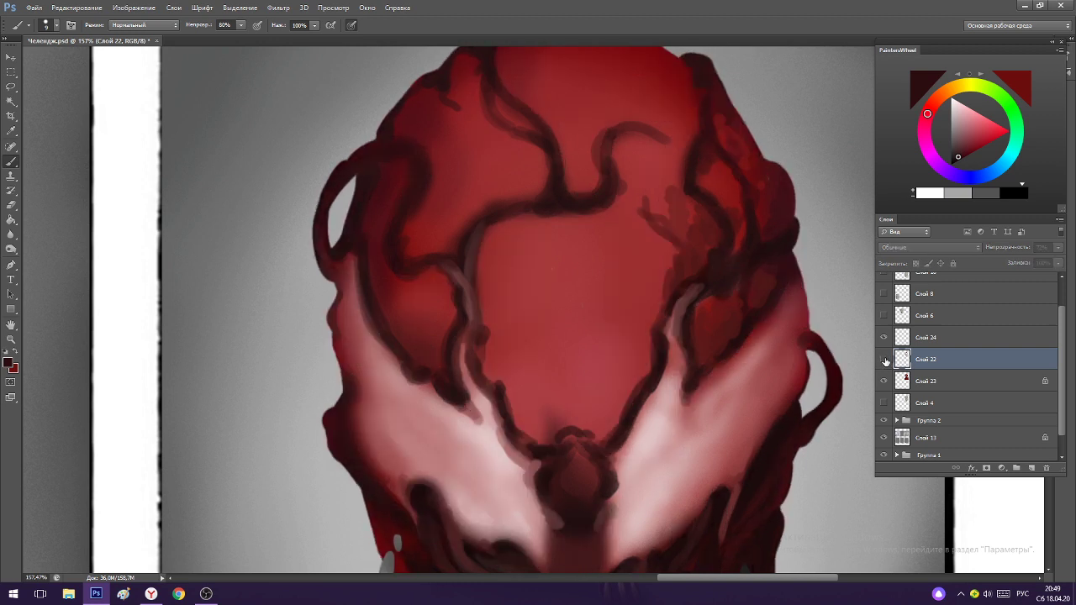
left_click(883, 358)
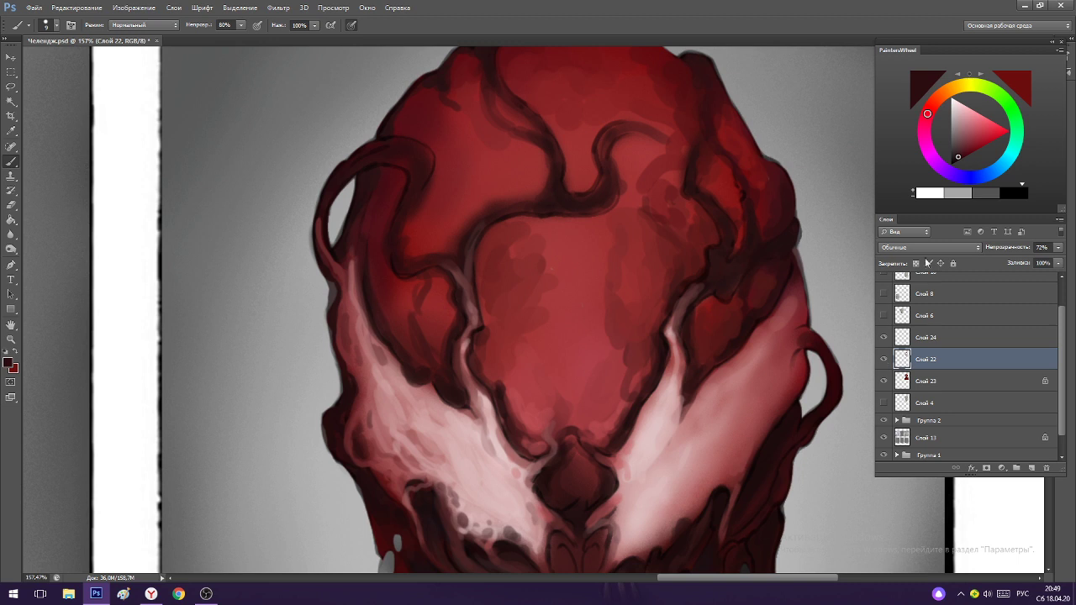
left_click(1058, 249)
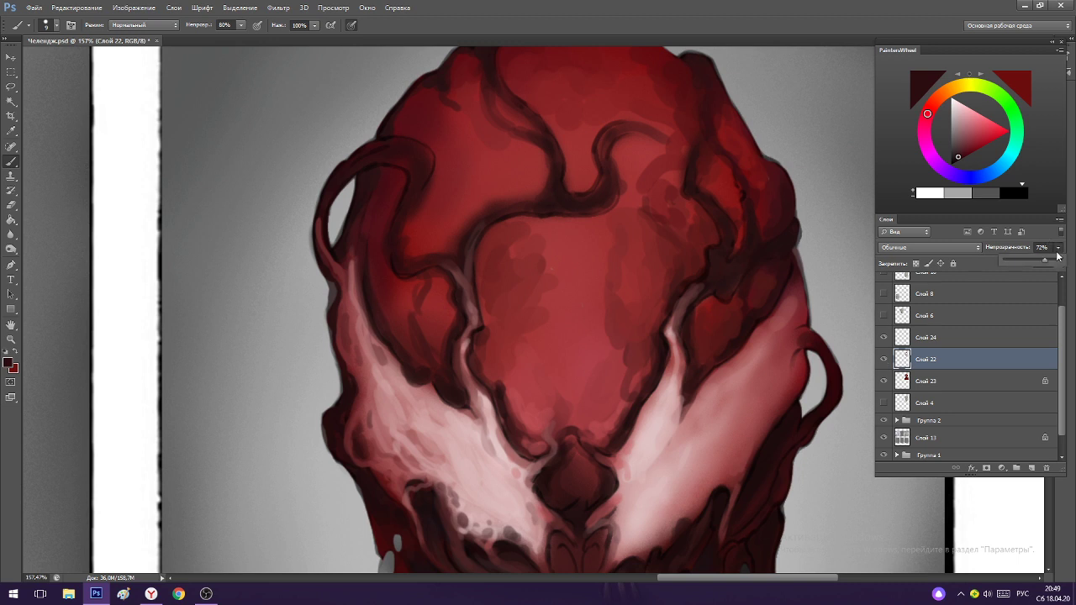
left_click_drag(1048, 264, 1073, 264)
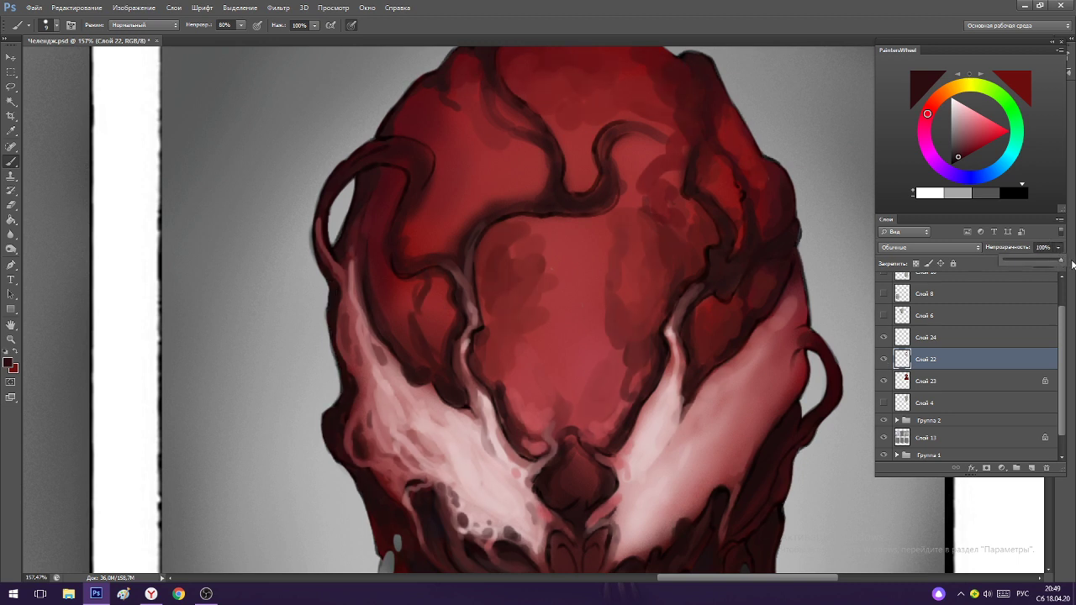
scroll(788, 276, "down", 3)
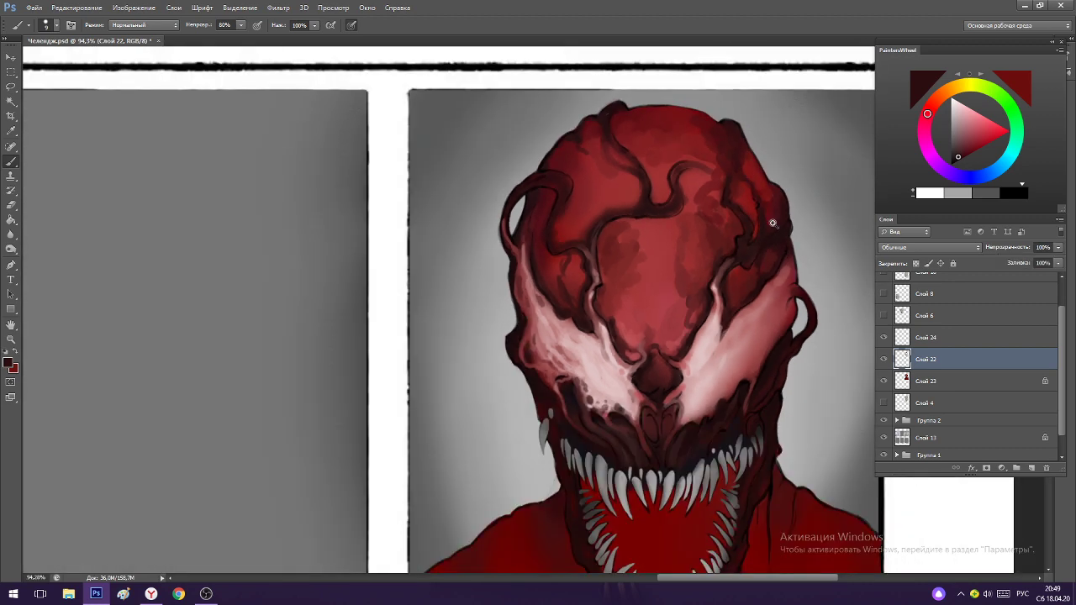
scroll(759, 211, "up", 1)
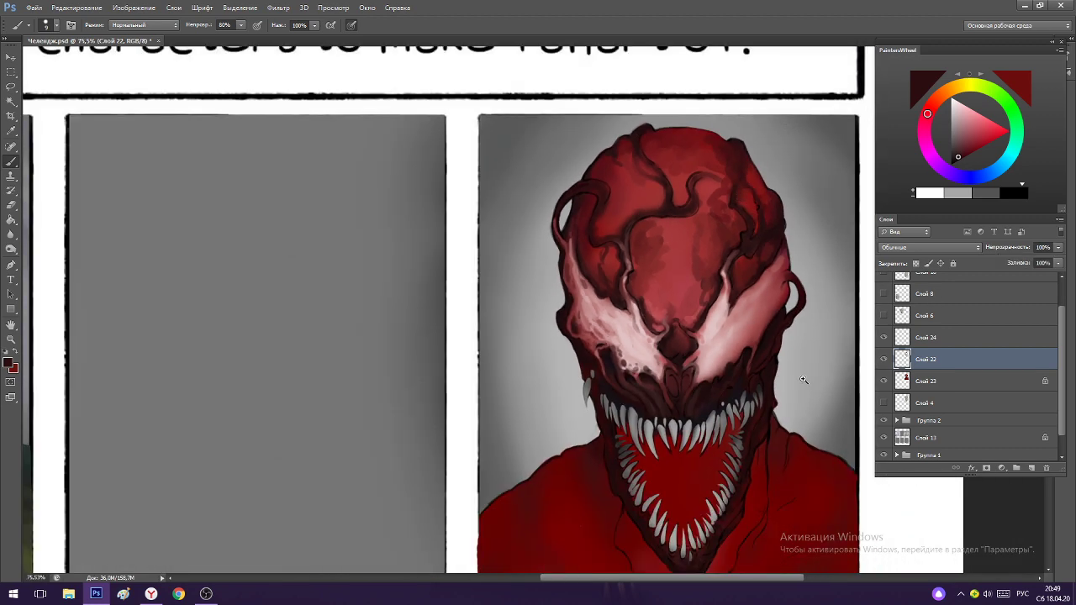
Darken the area between the vein and the red patch above the right eye patch with a 20 px brush and sampled dark reds.
scroll(803, 379, "up", 3)
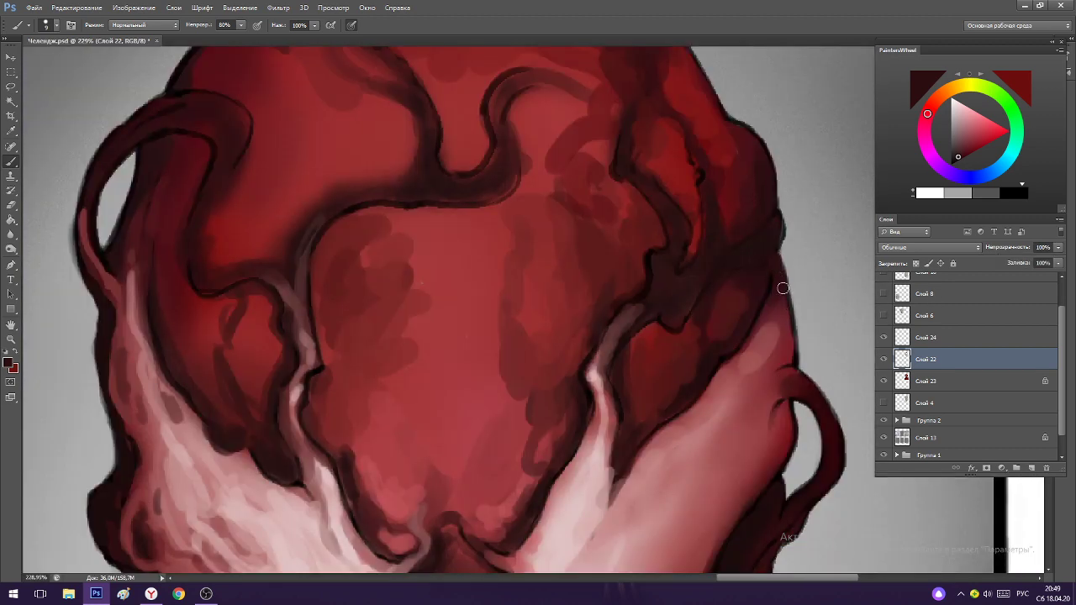
left_click(782, 290, "alt")
scroll(783, 254, "down", 2)
scroll(769, 255, "up", 1)
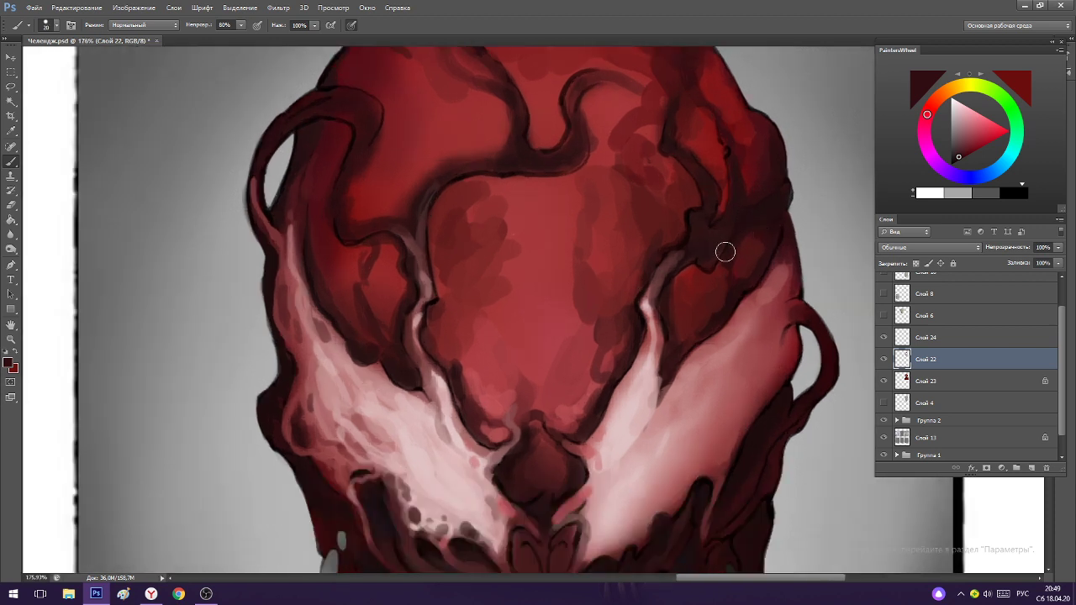
scroll(746, 210, "up", 1)
left_click(695, 260, "alt")
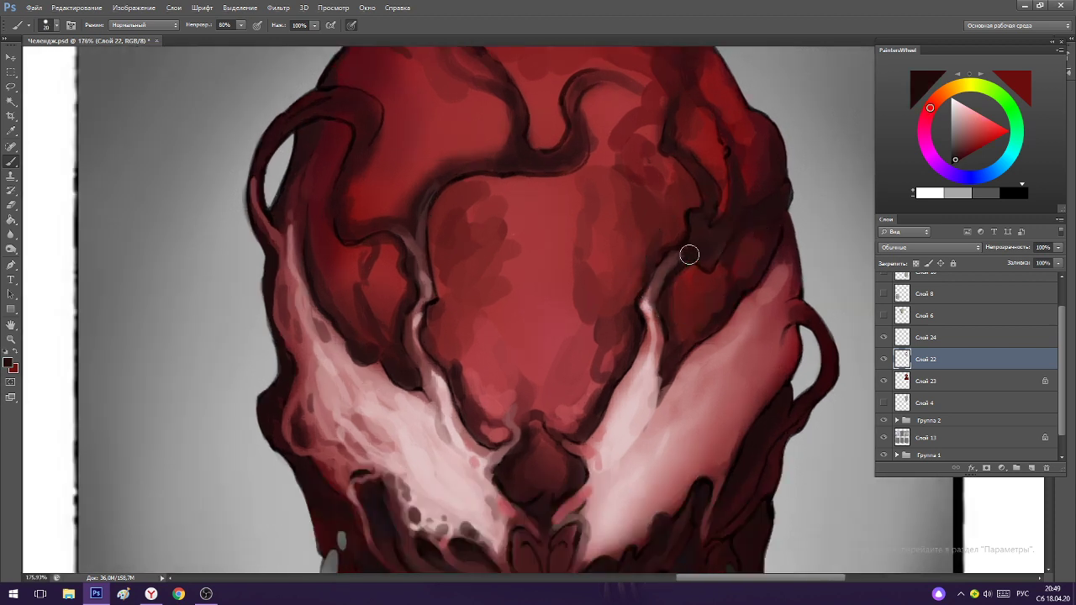
mouse_move(691, 274)
left_mouse_down()
mouse_move(677, 341)
mouse_move(697, 310)
mouse_move(669, 363)
mouse_move(669, 348)
left_mouse_up()
Paint muted pink streaks across the upper right eye patch and darken its upper edge with a 9 px brush and sampled tones.
left_click(660, 352, "alt")
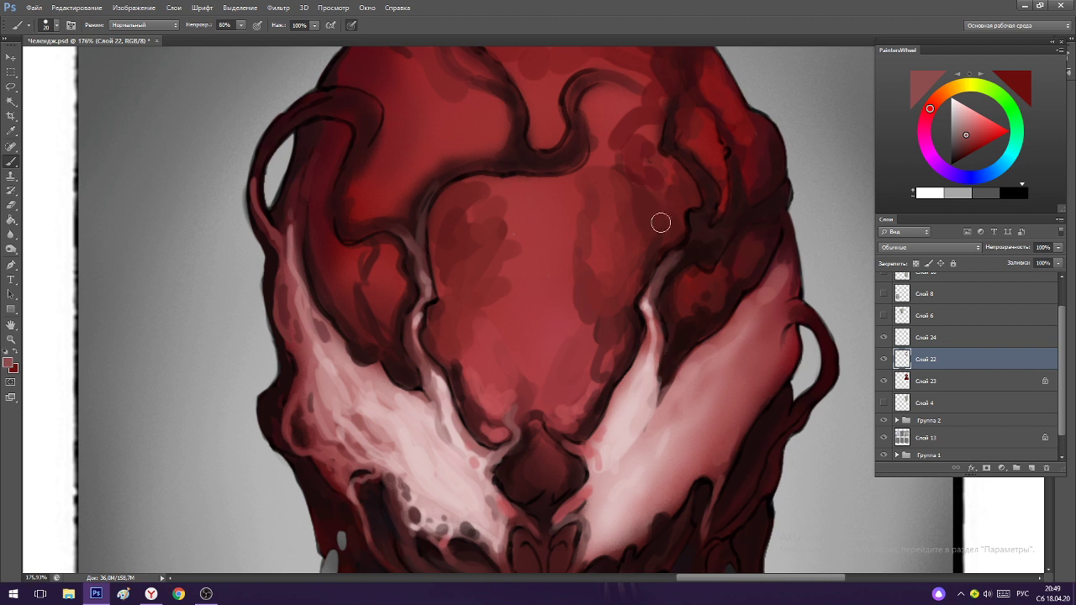
mouse_move(662, 336)
left_mouse_down()
mouse_move(628, 452)
mouse_move(658, 399)
mouse_move(702, 357)
mouse_move(671, 401)
mouse_move(679, 411)
mouse_move(752, 313)
left_mouse_up()
left_click(660, 365, "alt")
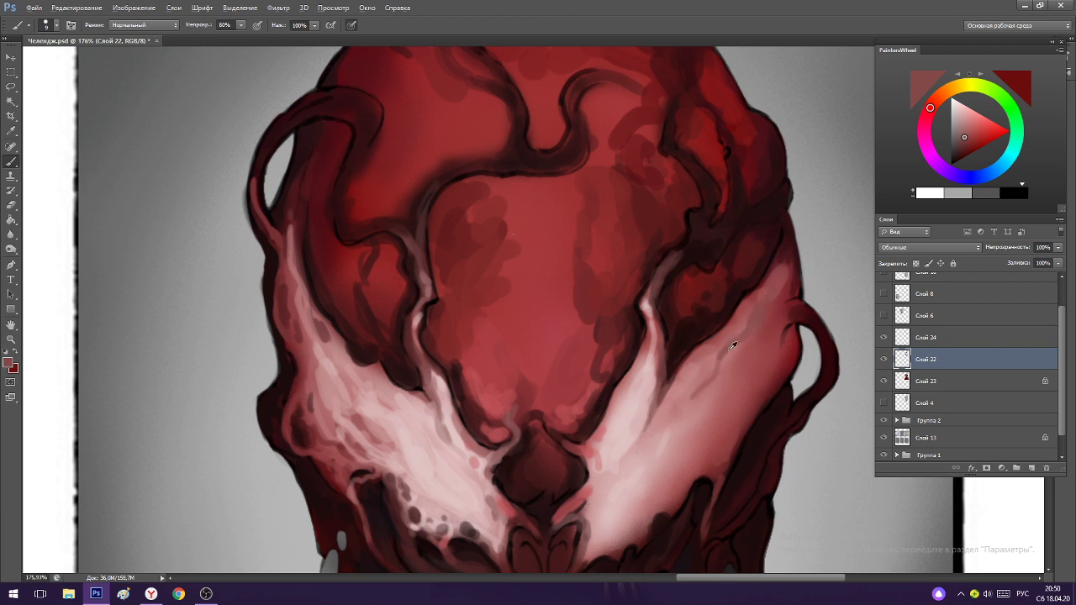
left_click(782, 257, "alt")
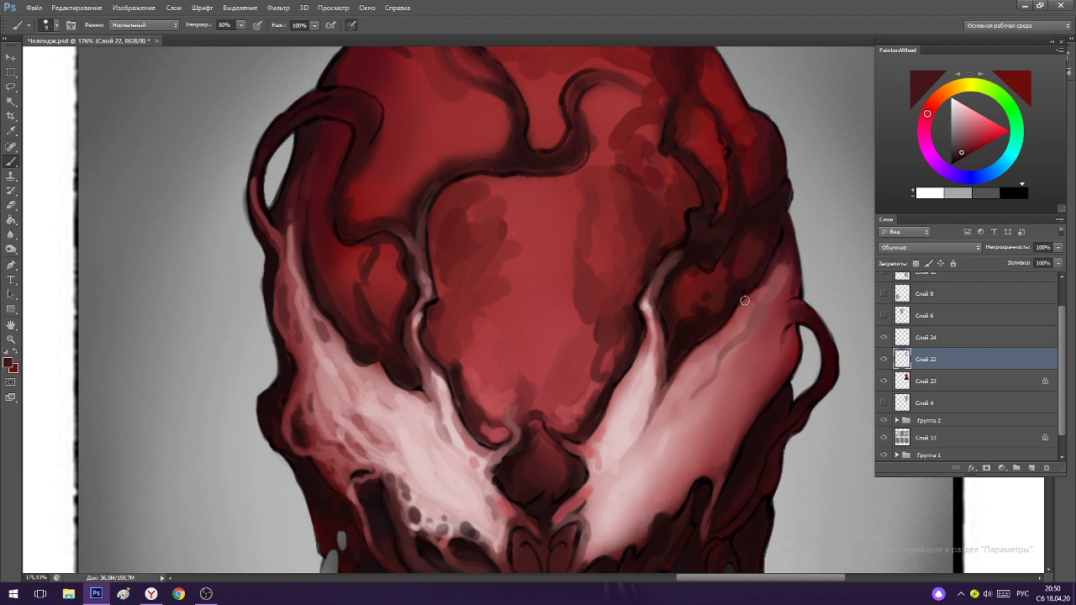
mouse_move(744, 297)
left_mouse_down()
mouse_move(723, 328)
mouse_move(761, 289)
left_mouse_up()
Shade the lower edge of the right eye patch with short strokes of sampled dark red and dusty pink.
left_click(788, 233, "alt")
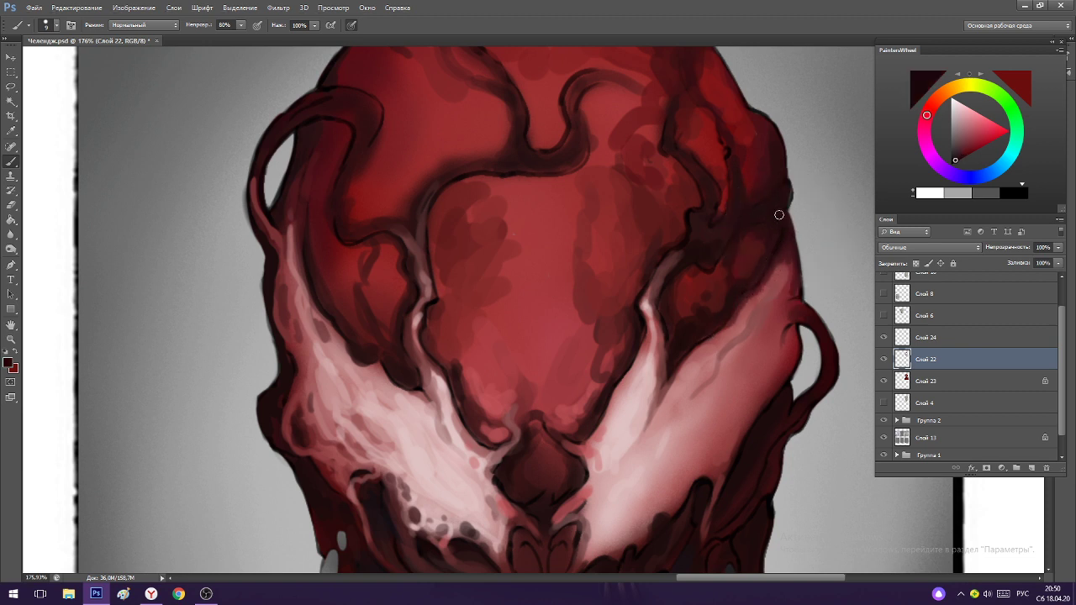
scroll(784, 217, "down", 2)
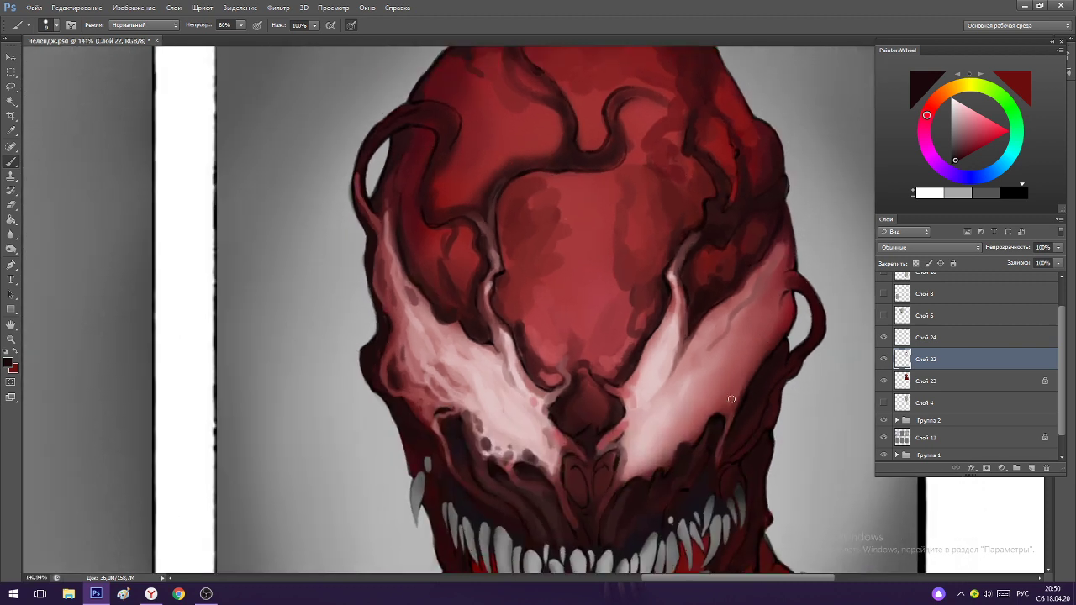
mouse_move(738, 384)
left_mouse_down()
mouse_move(785, 297)
mouse_move(779, 332)
mouse_move(737, 383)
left_mouse_up()
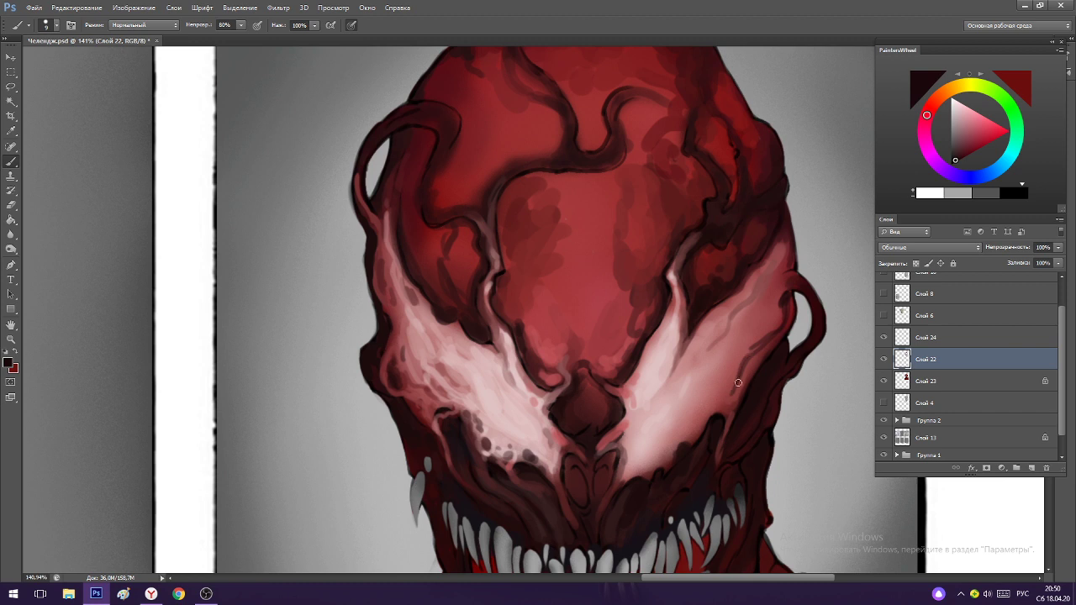
left_click(746, 363, "alt")
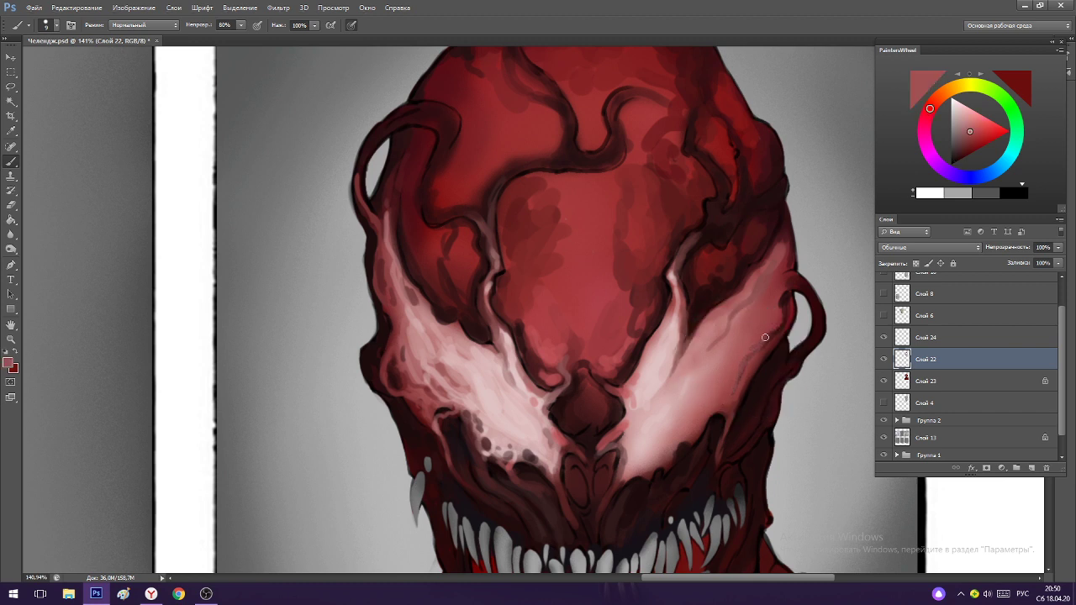
left_click(735, 391, "alt")
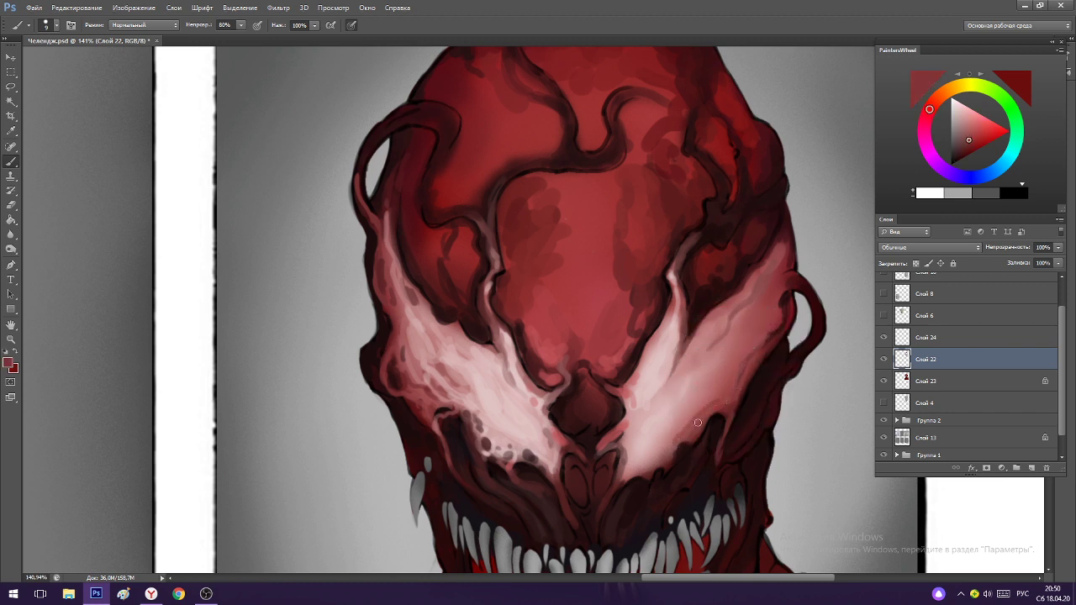
left_click_drag(722, 392, 731, 376)
Dab dark red spots near the right eye patch's lower edge and rim them with sampled pink and pale pink highlights.
scroll(754, 357, "up", 3)
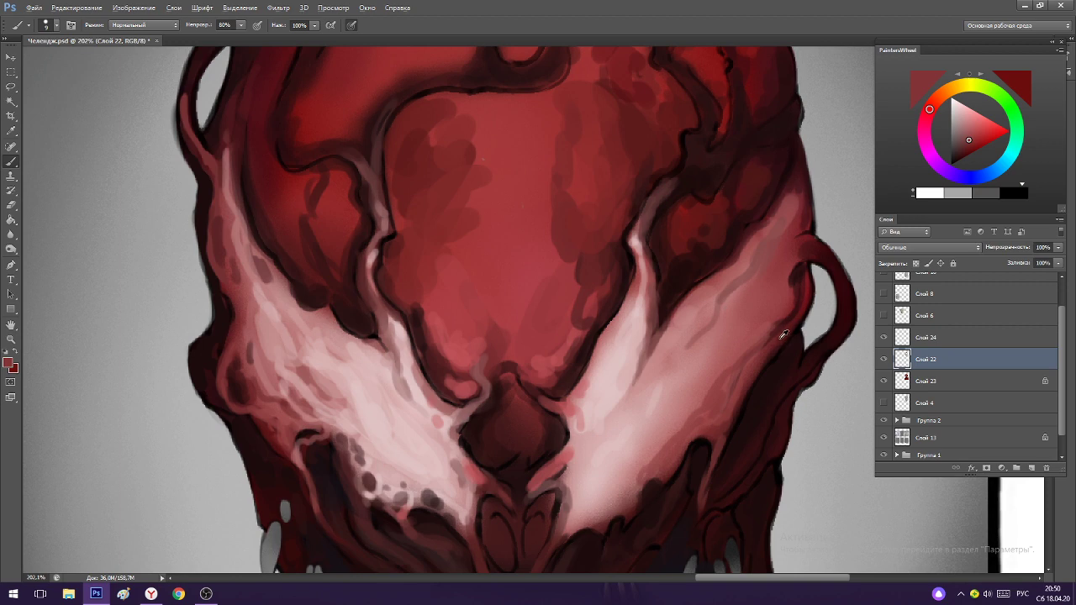
left_click(781, 338, "alt")
scroll(720, 395, "down", 3)
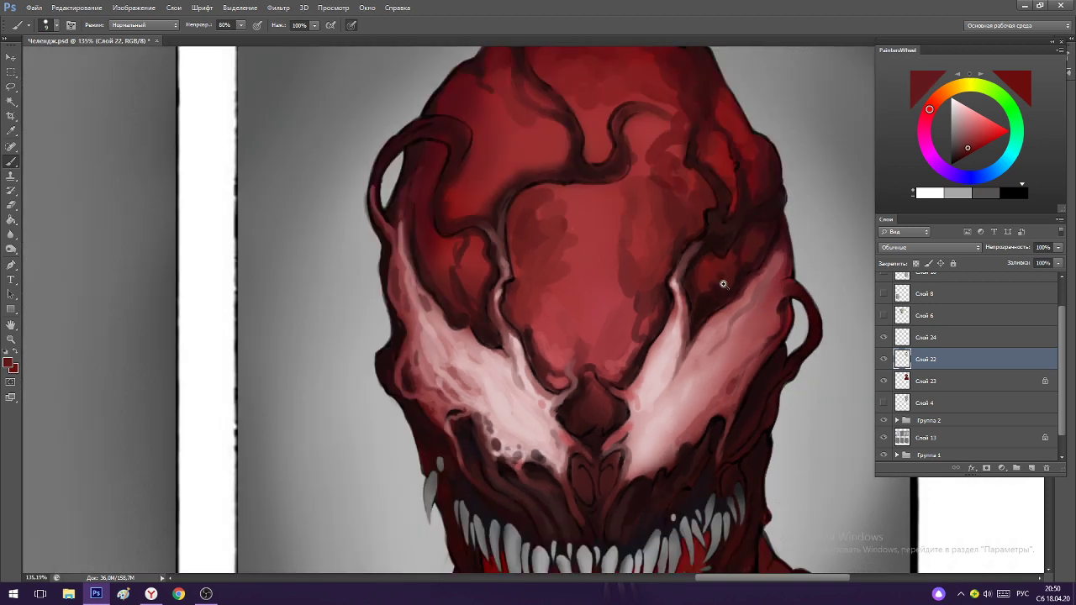
scroll(720, 397, "up", 4)
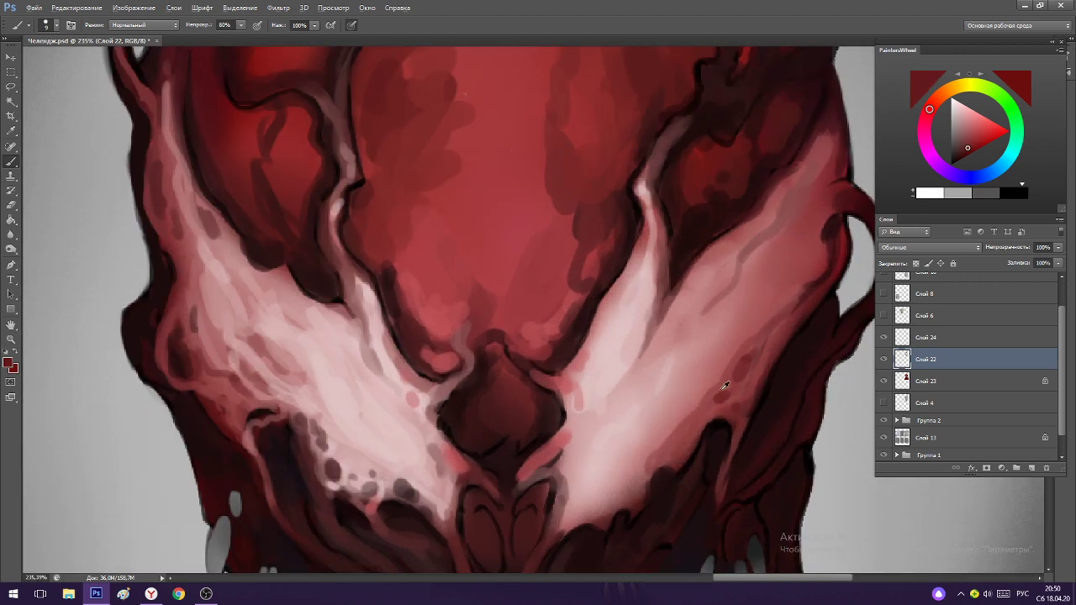
left_click(715, 369, "alt")
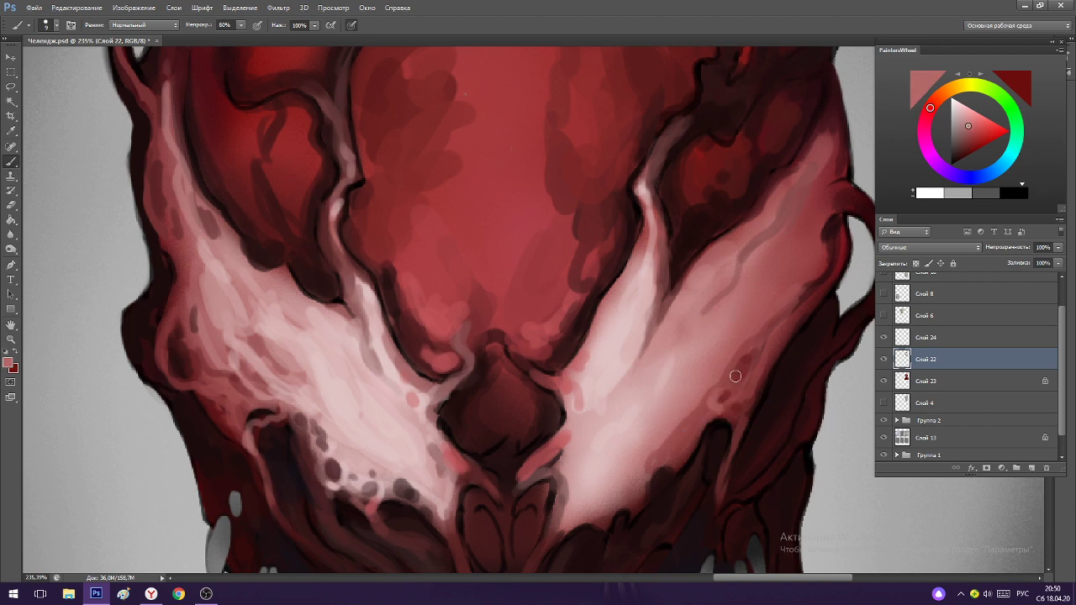
left_click(653, 392, "alt")
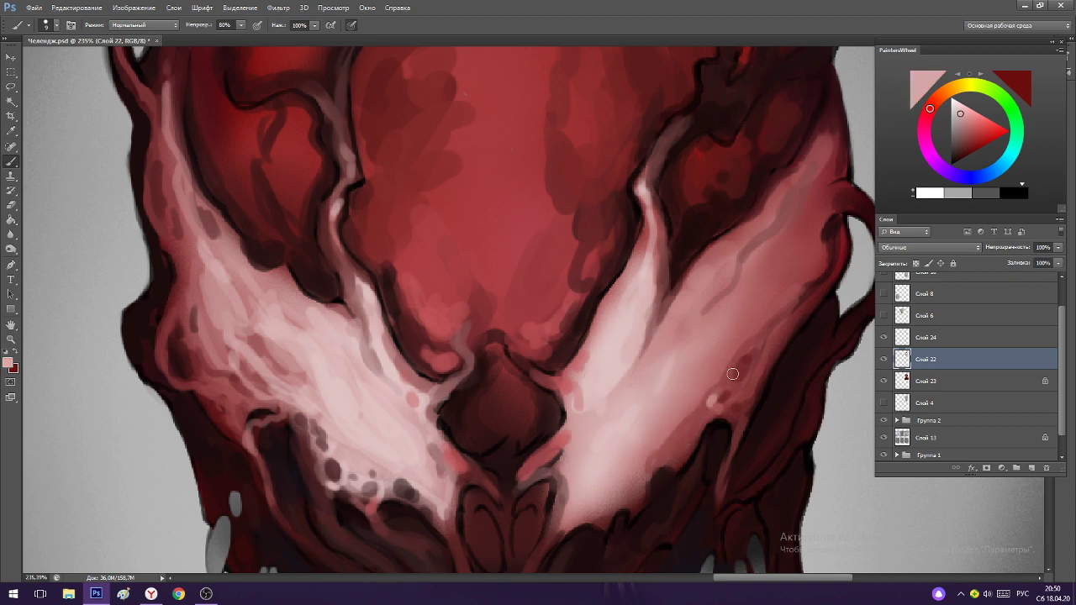
Shade the inner edge of the right eye patch's narrow prong beside the forehead with sampled reds and pinks.
scroll(733, 374, "down", 3)
scroll(729, 298, "up", 2)
scroll(590, 309, "up", 2)
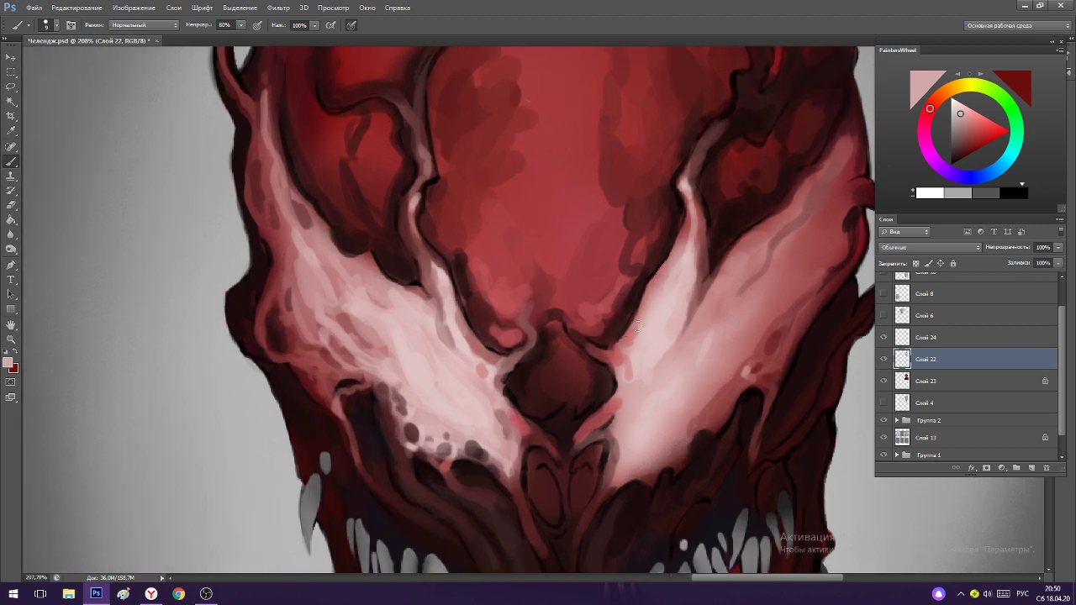
left_click(682, 210, "alt")
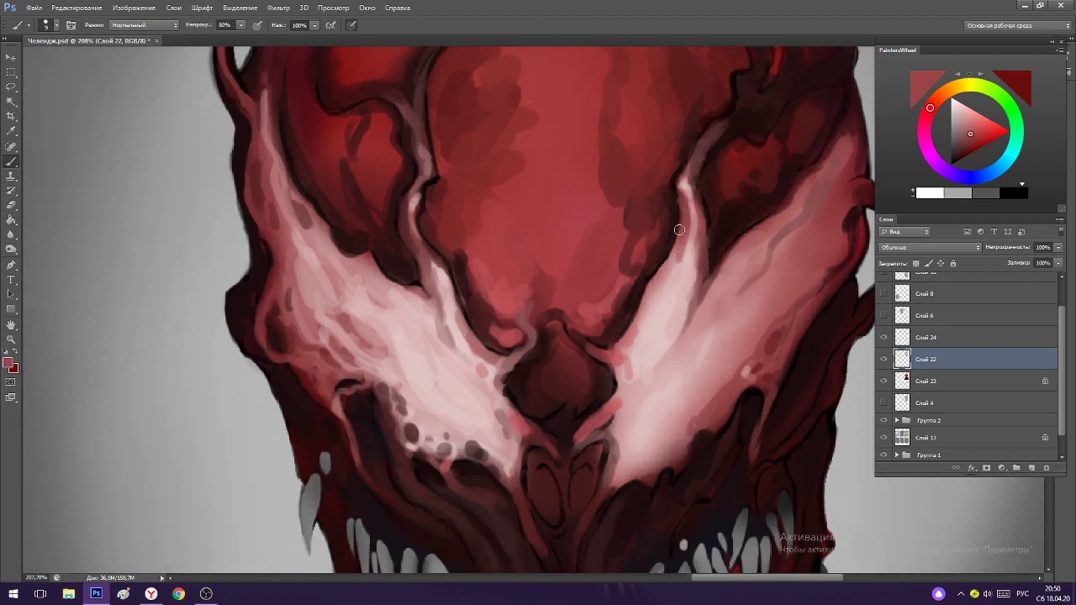
left_click(679, 255, "alt")
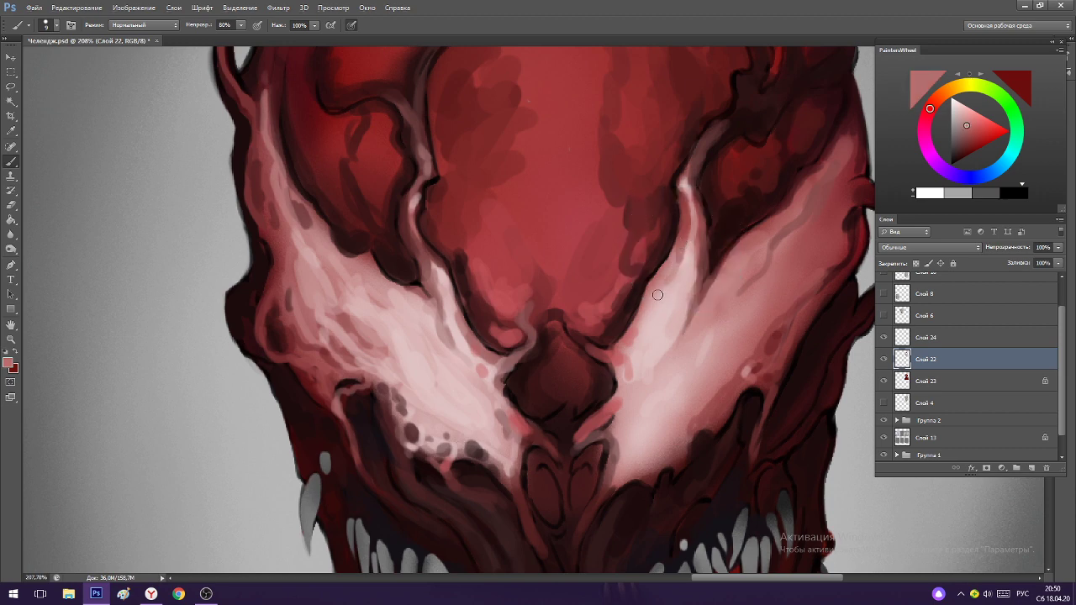
left_click(681, 231, "alt")
left_click_drag(676, 263, 651, 316)
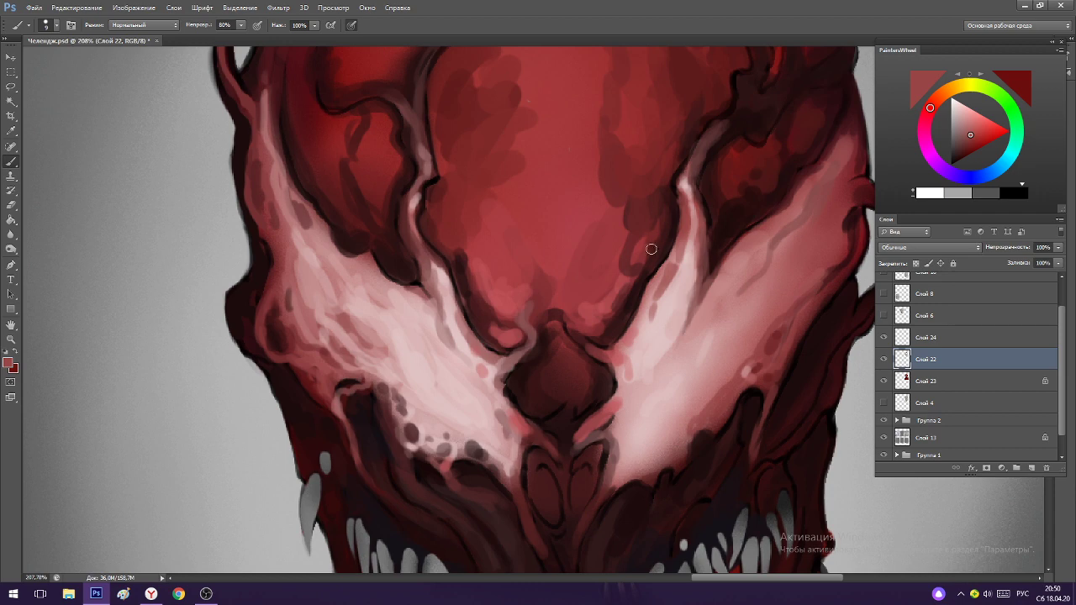
Blend the shading on the right eye patch's narrow inner prong with sampled pale and mid pinks.
scroll(651, 263, "down", 3)
scroll(660, 278, "up", 2)
left_click(663, 297, "alt")
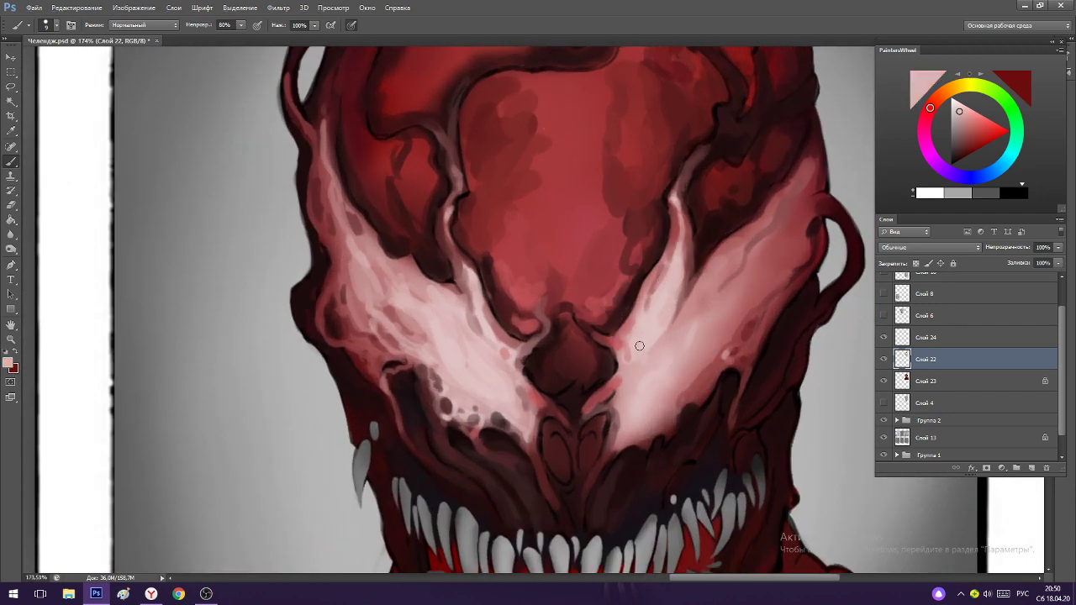
scroll(664, 289, "down", 3)
scroll(664, 269, "up", 4)
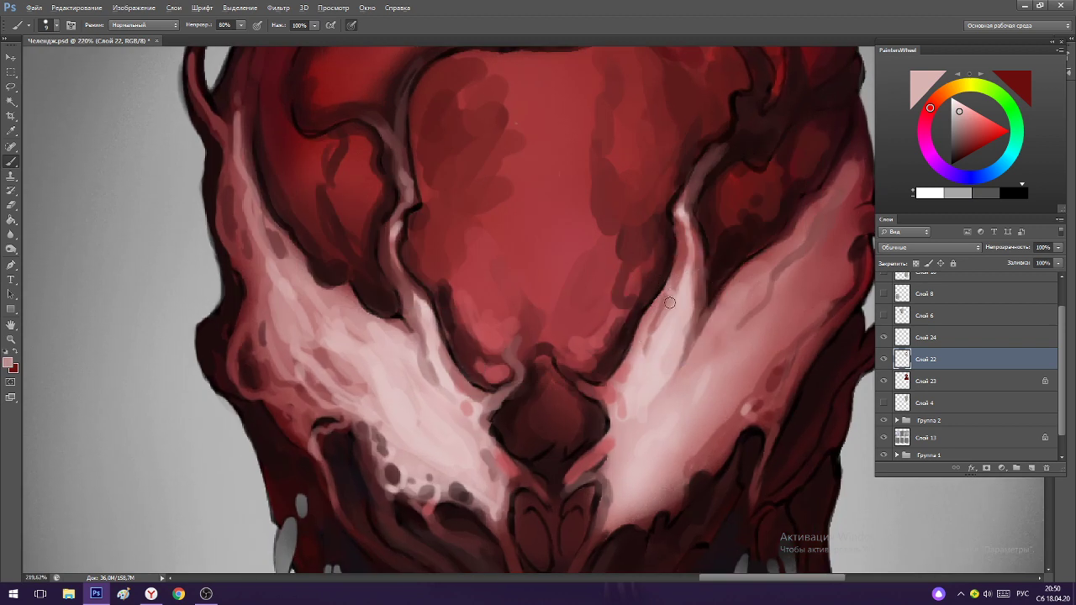
left_click(645, 345, "alt")
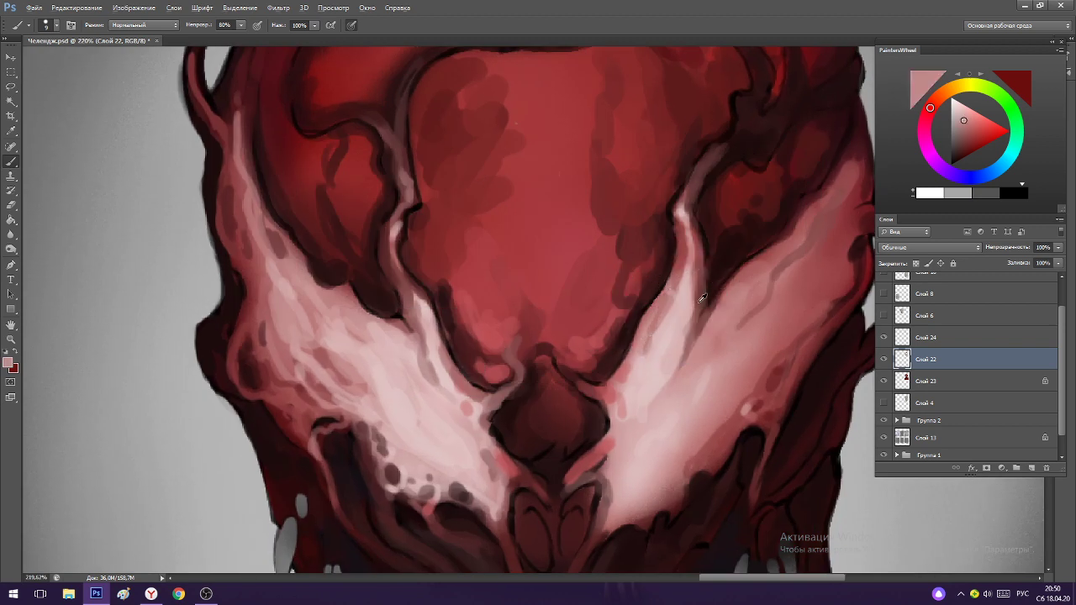
Redden and soften the right eye patch's upper edge from the inner prong to the outer tip with sampled reds.
left_click(691, 255, "alt")
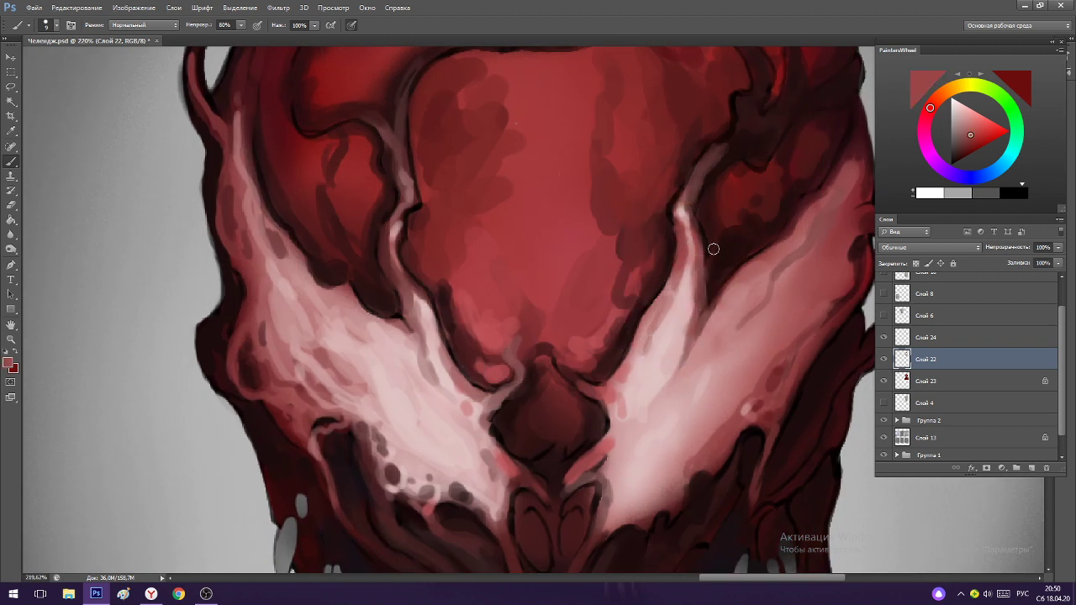
left_click(699, 309, "alt")
left_click_drag(716, 301, 812, 202)
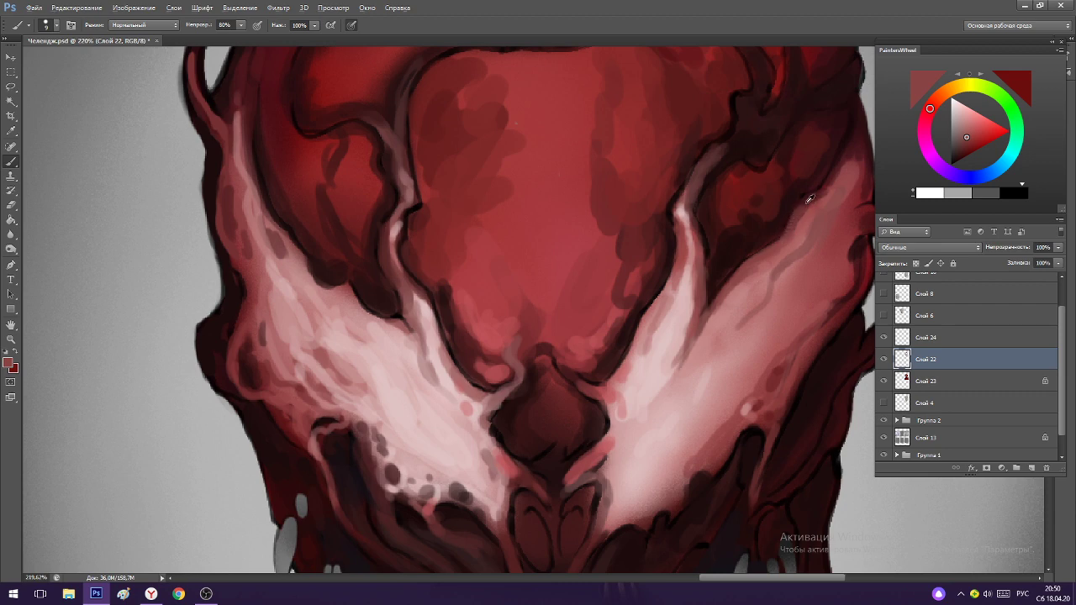
left_click(808, 204, "alt")
left_click(864, 198, "ctrl")
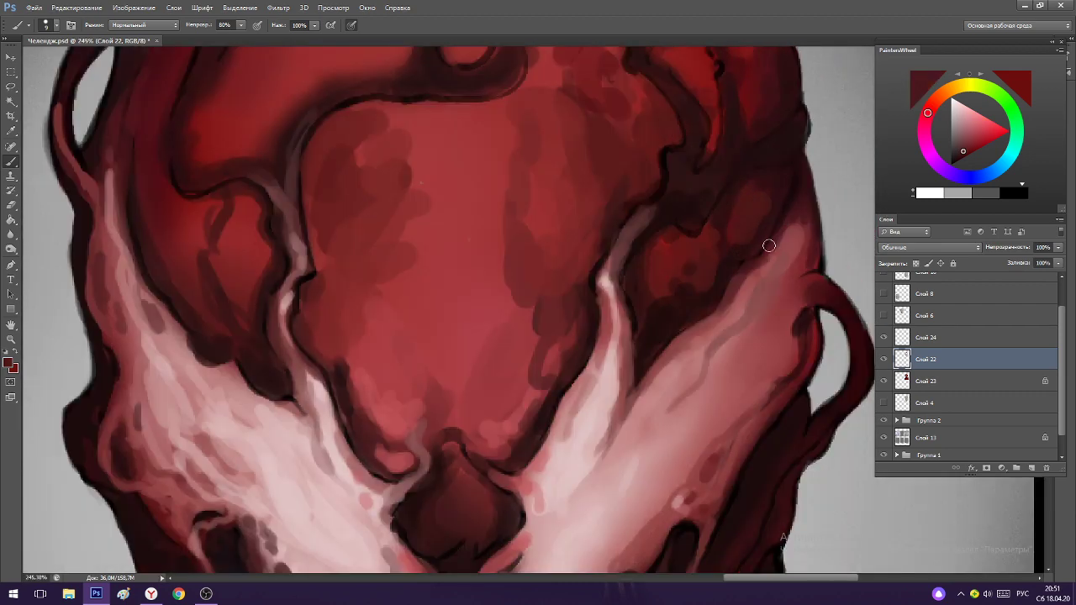
left_click(761, 263, "alt")
left_click_drag(761, 264, 744, 274)
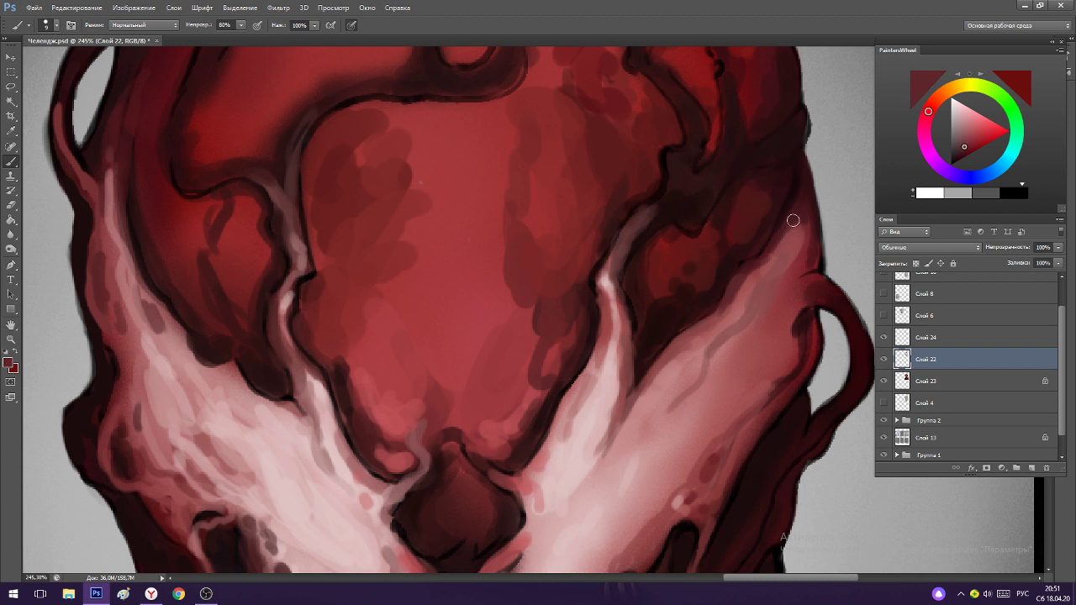
Refine the outer edge of the right eye patch beside the tendril loop with sampled dark red and check the whole portrait.
mouse_move(820, 281)
left_mouse_down()
mouse_move(845, 305)
mouse_move(803, 294)
mouse_move(831, 295)
mouse_move(855, 347)
mouse_move(849, 399)
mouse_move(798, 441)
mouse_move(810, 439)
mouse_move(826, 384)
left_mouse_up()
left_click(802, 286, "alt")
key("ctrl+space")
scroll(825, 384, "down", 3)
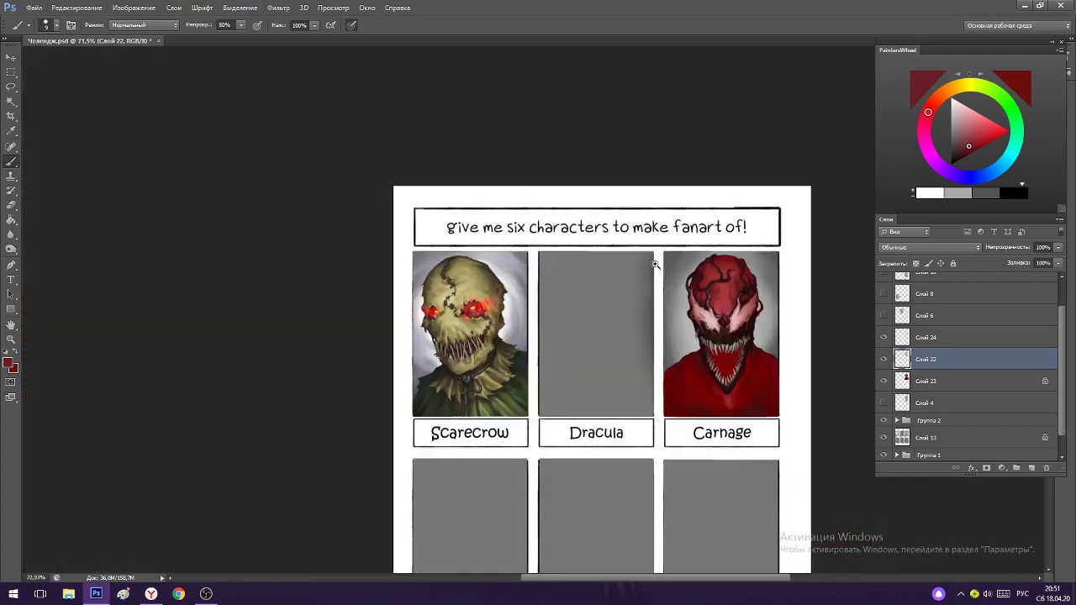
scroll(706, 194, "up", 6)
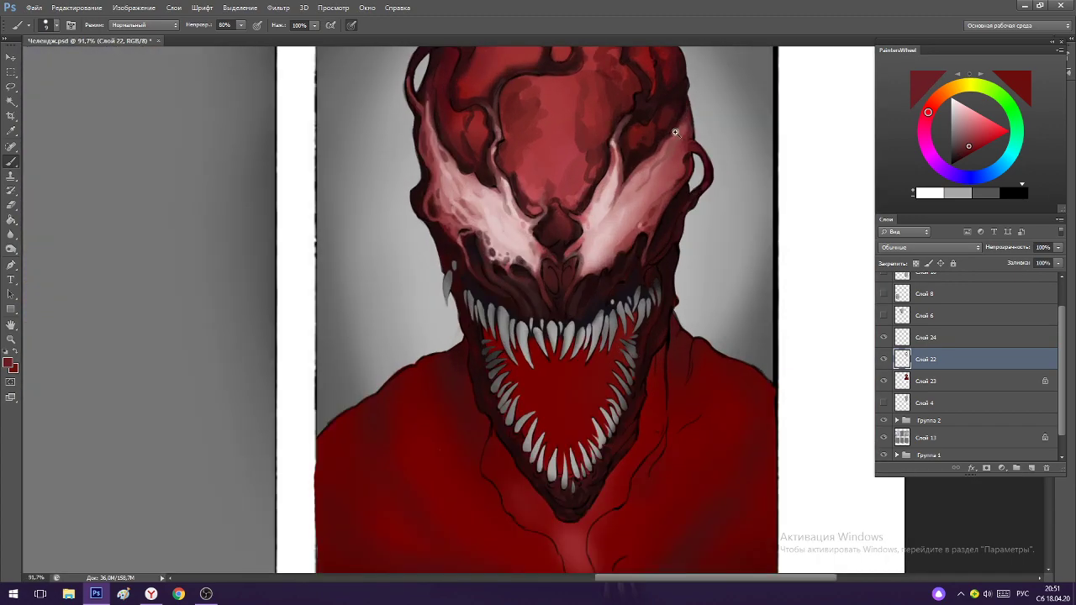
Paint dark red strokes along the cheek strands below the right eye patch's outer edge and beside the tendril loop.
scroll(689, 214, "up", 2)
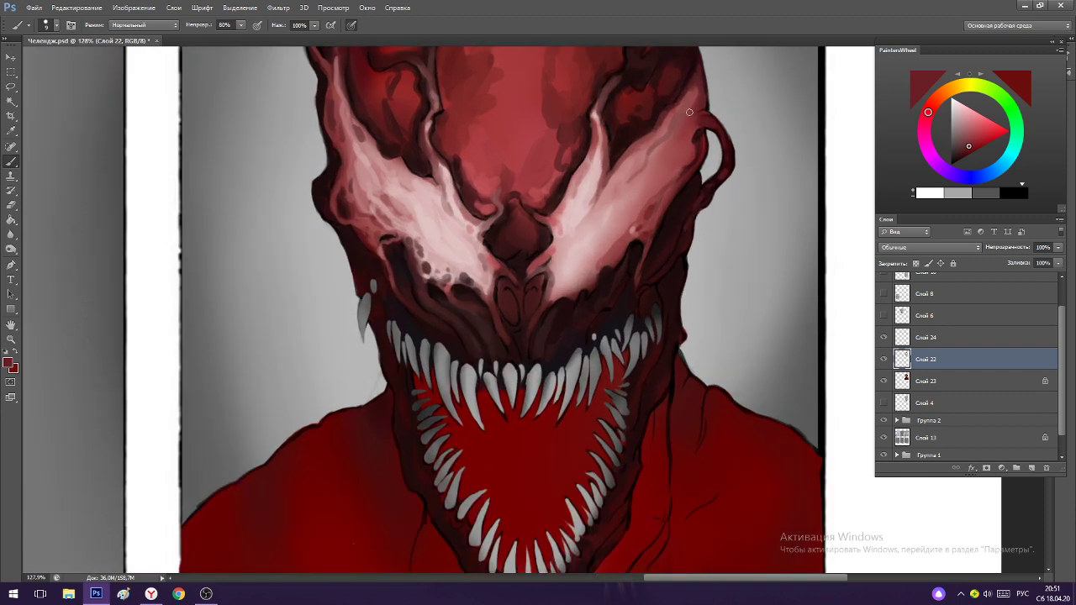
scroll(691, 186, "down", 3)
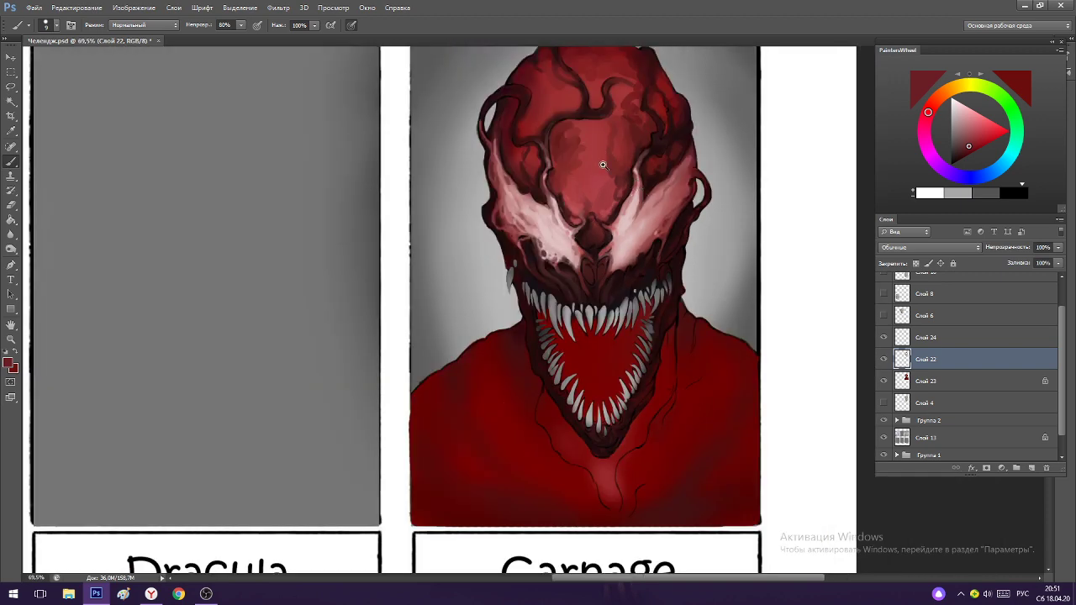
scroll(685, 269, "up", 3)
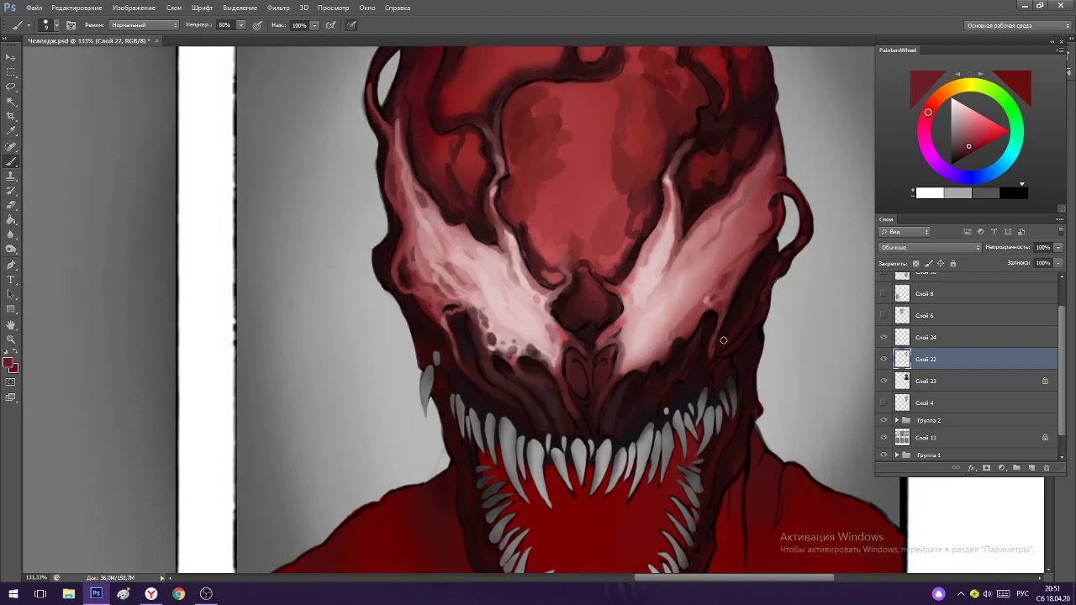
left_click_drag(736, 330, 758, 294)
left_click_drag(764, 302, 781, 262)
scroll(803, 244, "up", 2)
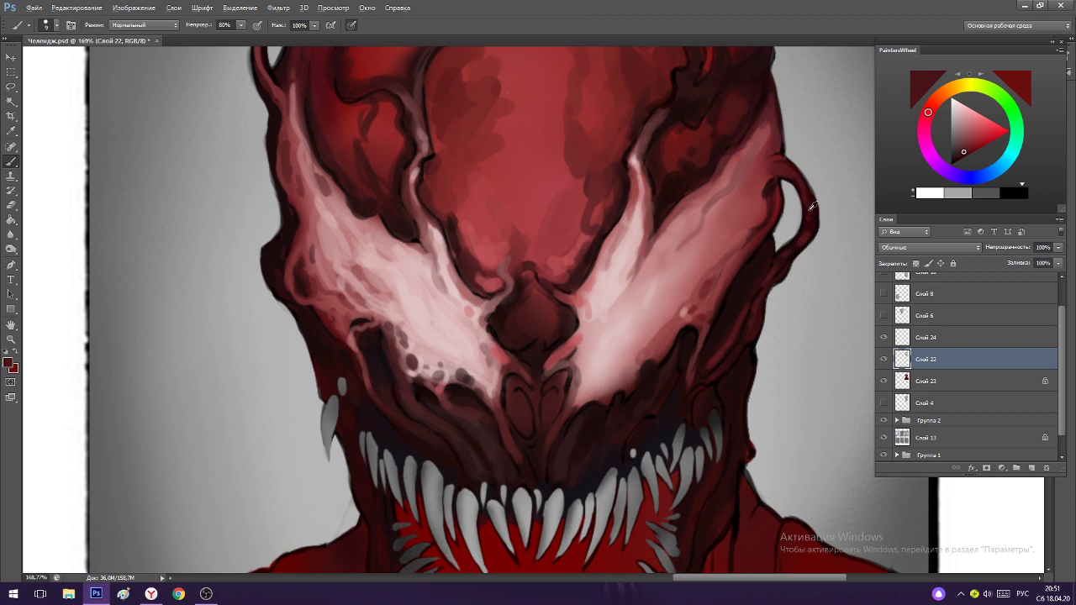
Darken the lower outer edge of the right eye patch with sampled dark reds and near-black.
left_click(718, 341, "alt")
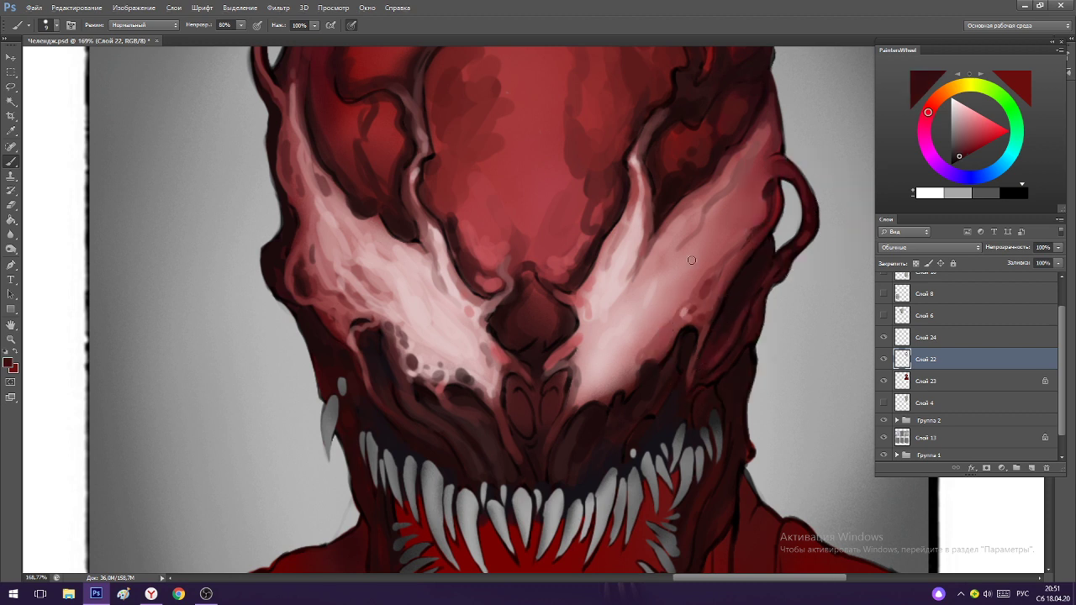
left_click(684, 329, "alt")
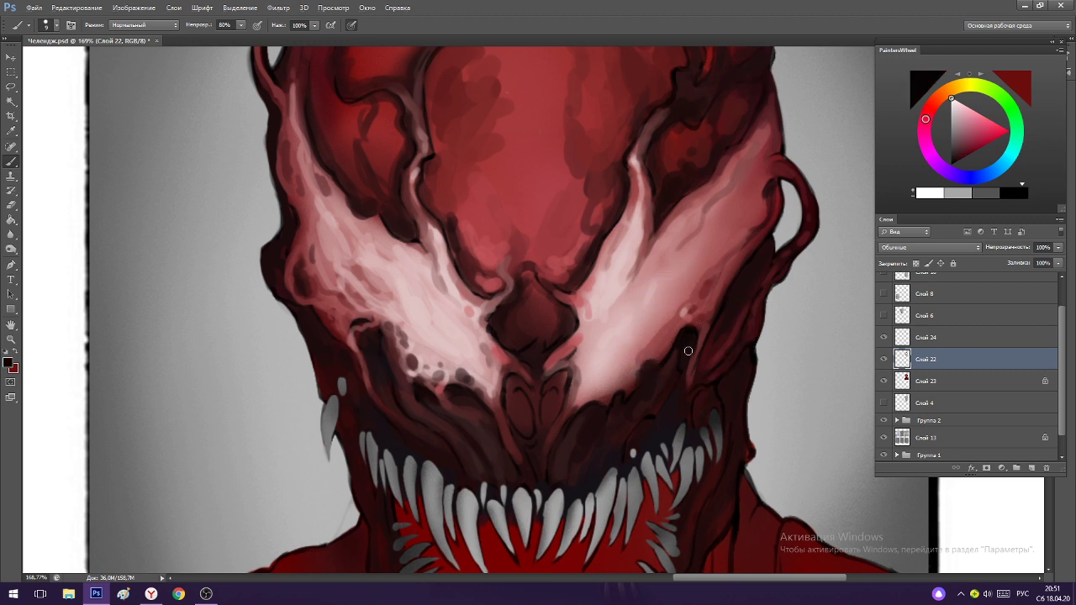
left_click(739, 264, "alt")
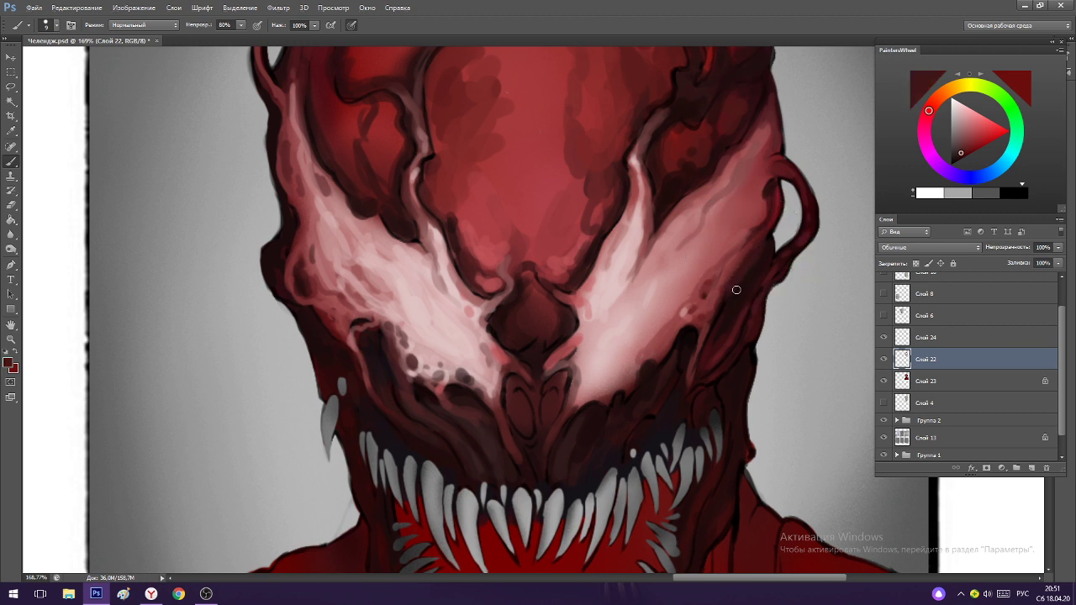
left_click_drag(721, 291, 733, 259)
scroll(729, 193, "down", 3)
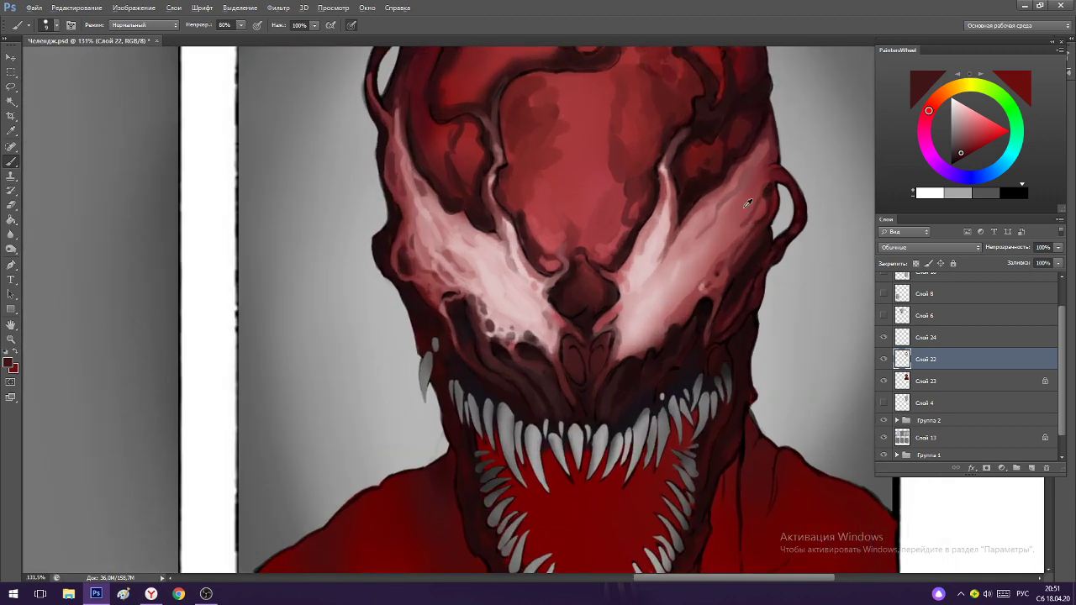
Add streaks and small spots to the right eye patch's outer half with sampled reds and pale pink.
left_click(774, 156, "alt")
left_click(769, 160, "alt")
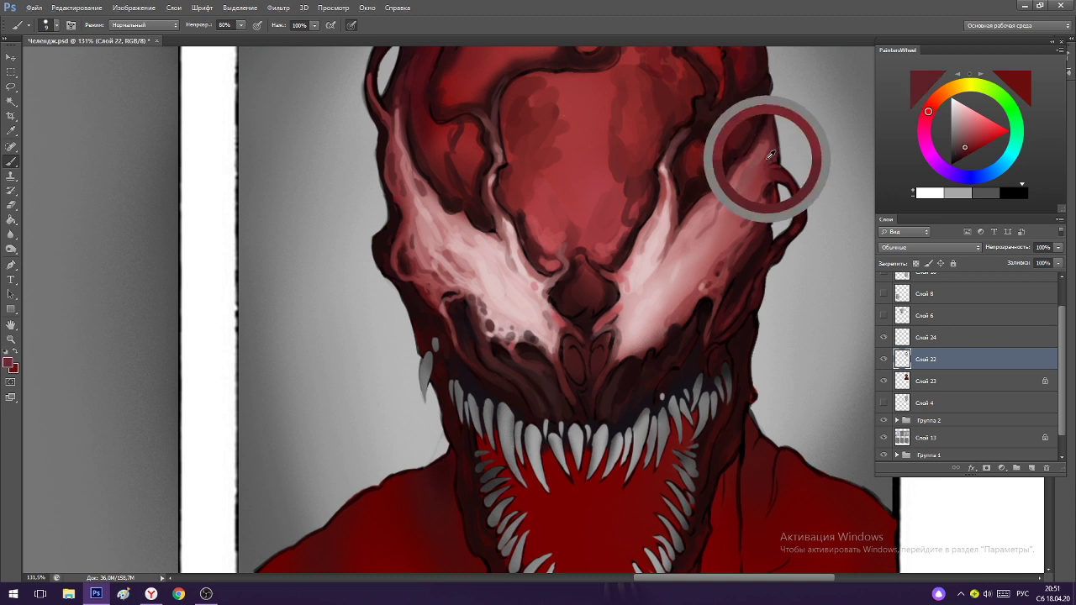
left_click_drag(749, 211, 699, 278)
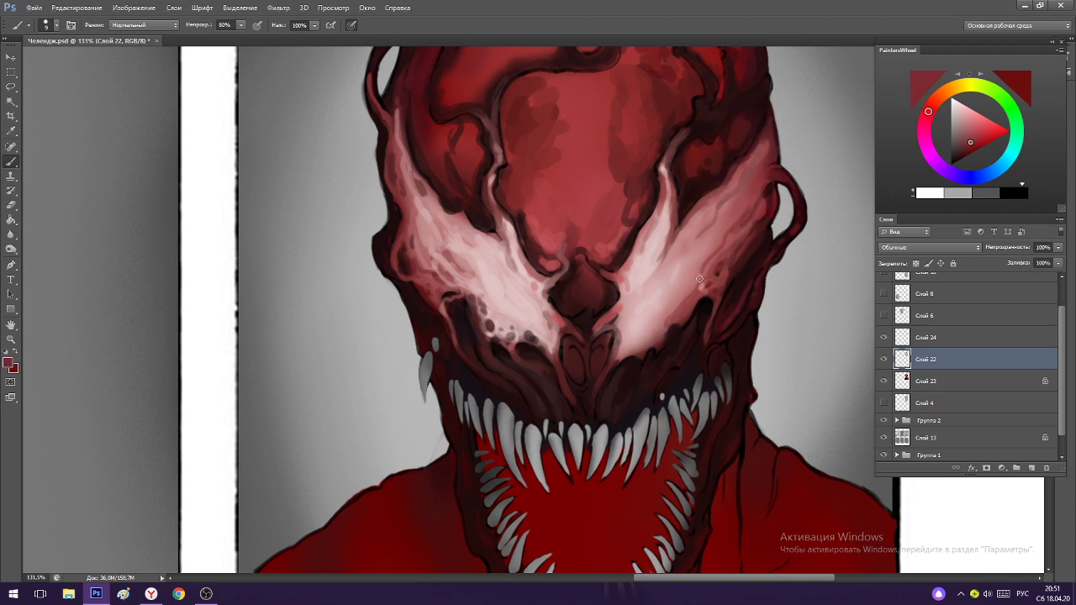
left_click(734, 217, "alt")
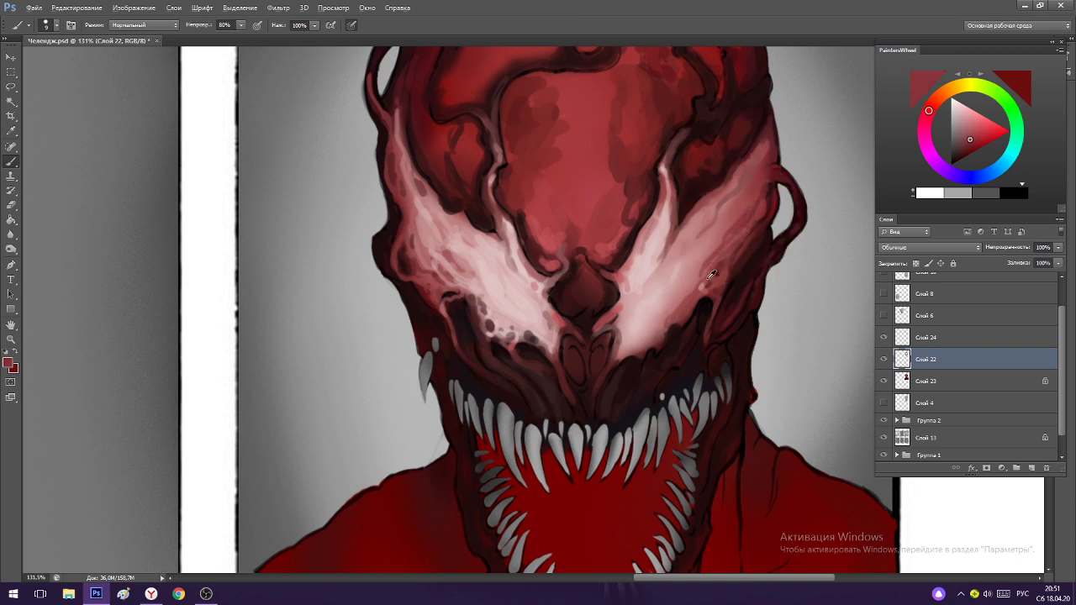
left_click(662, 285, "alt")
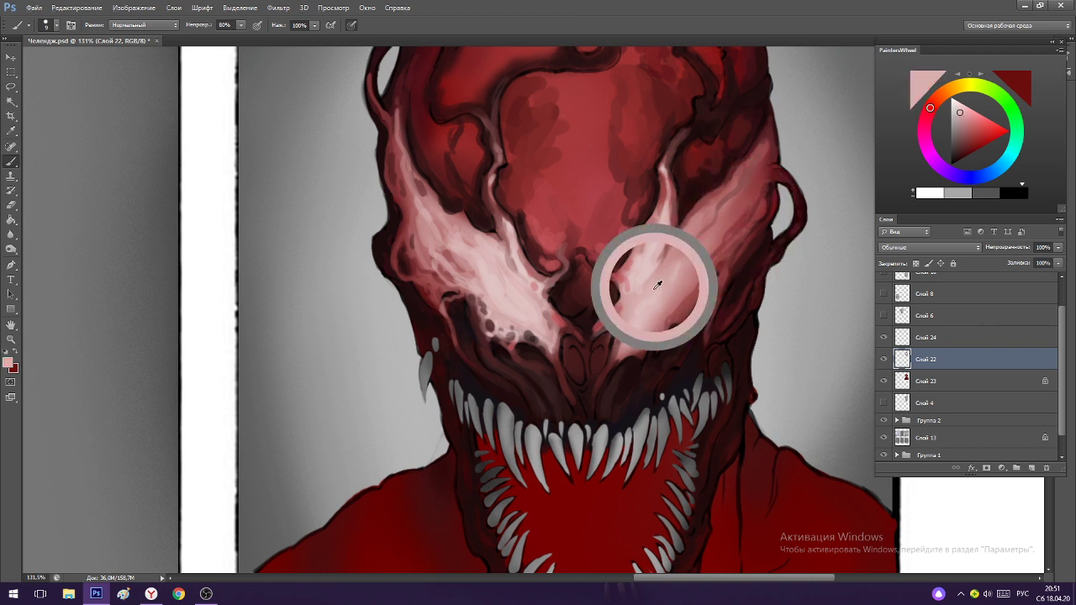
left_click(718, 288, "alt")
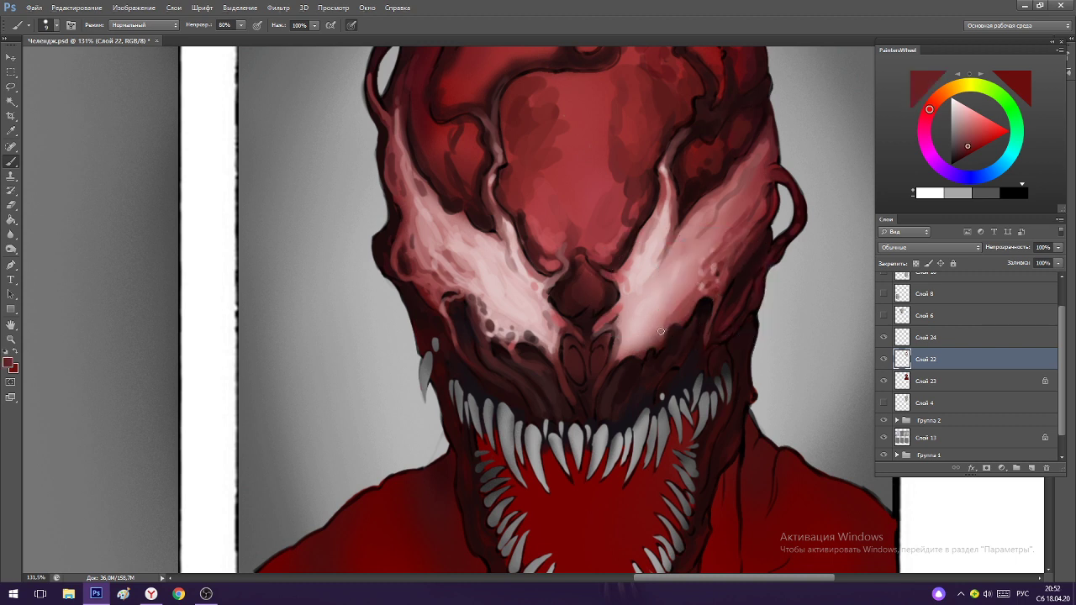
Refine the right eye patch's lower inner edge beside the nose with sampled dark red, mid red and pale pink.
left_click(662, 342, "alt")
left_click(643, 352, "alt")
left_click(652, 345, "alt")
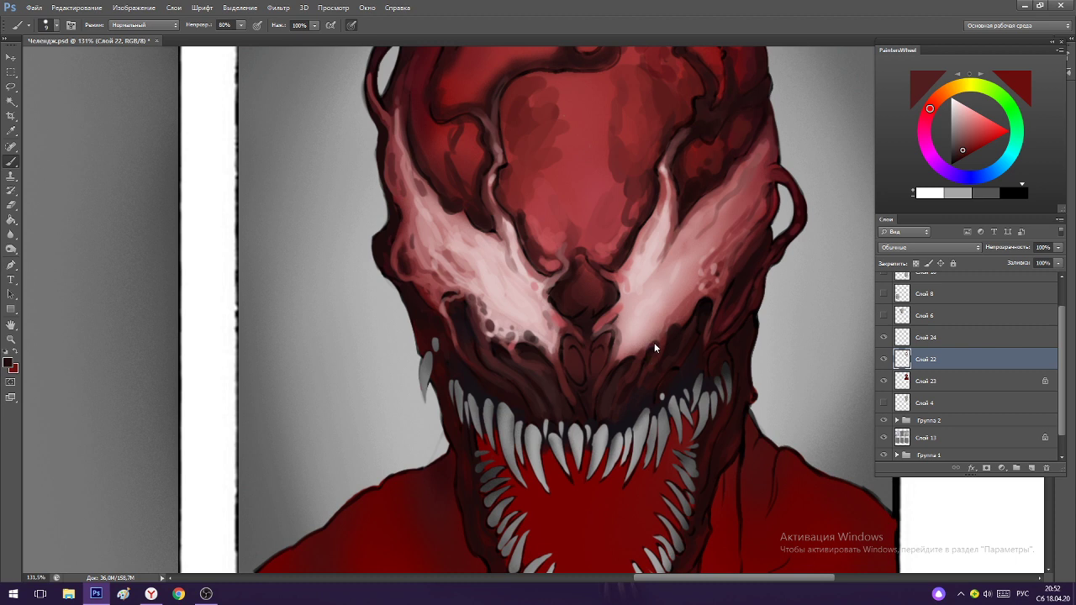
left_click(646, 334, "alt")
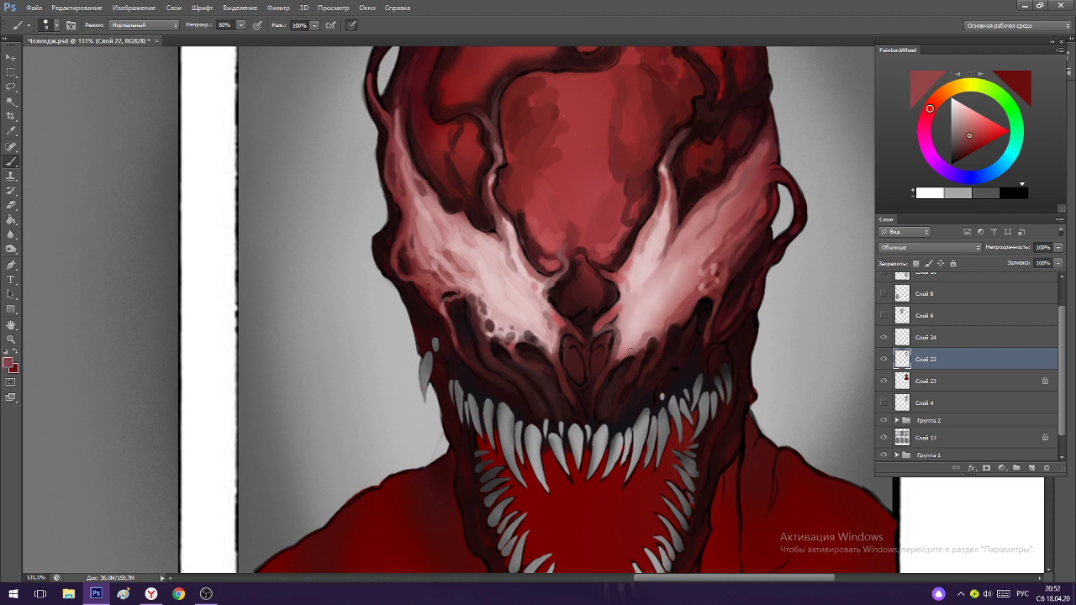
left_click(642, 303, "alt")
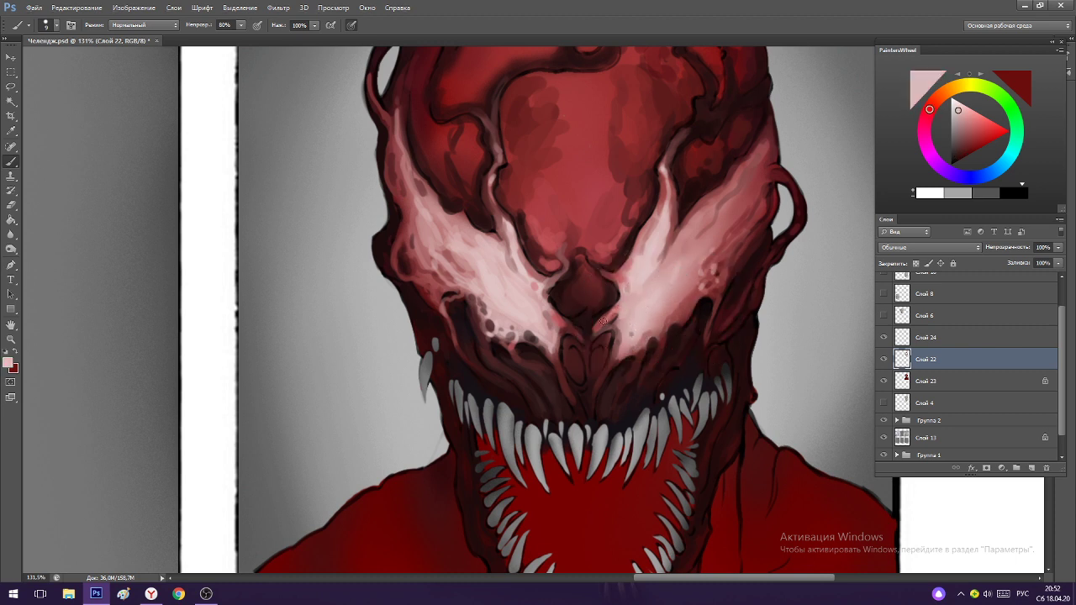
scroll(647, 308, "down", 3)
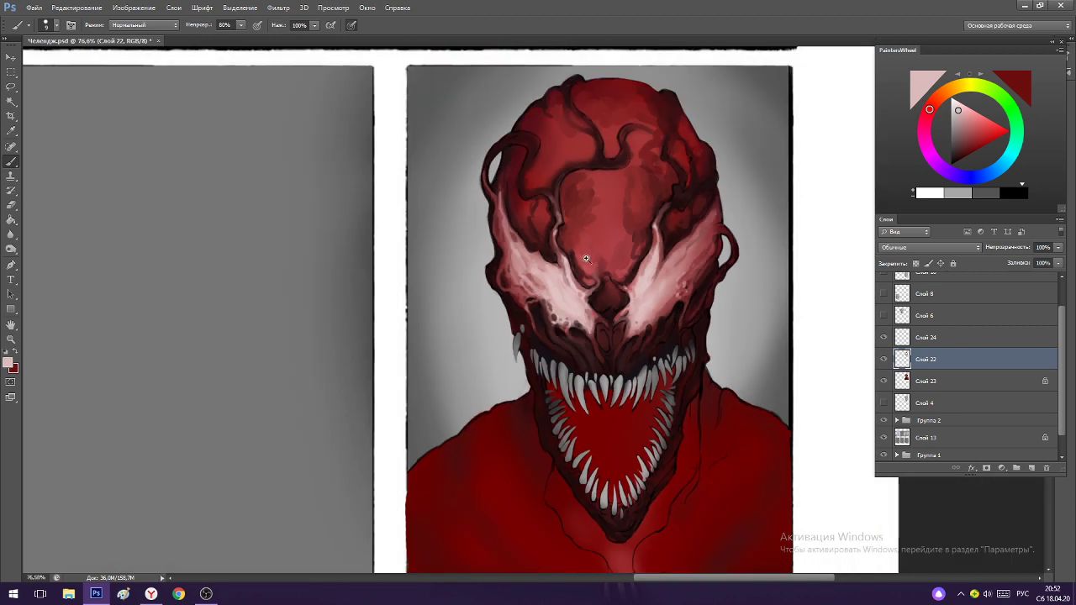
Paint thin pink strands from the eye patches' inner corners up around the top of the nose bump.
scroll(607, 294, "up", 4)
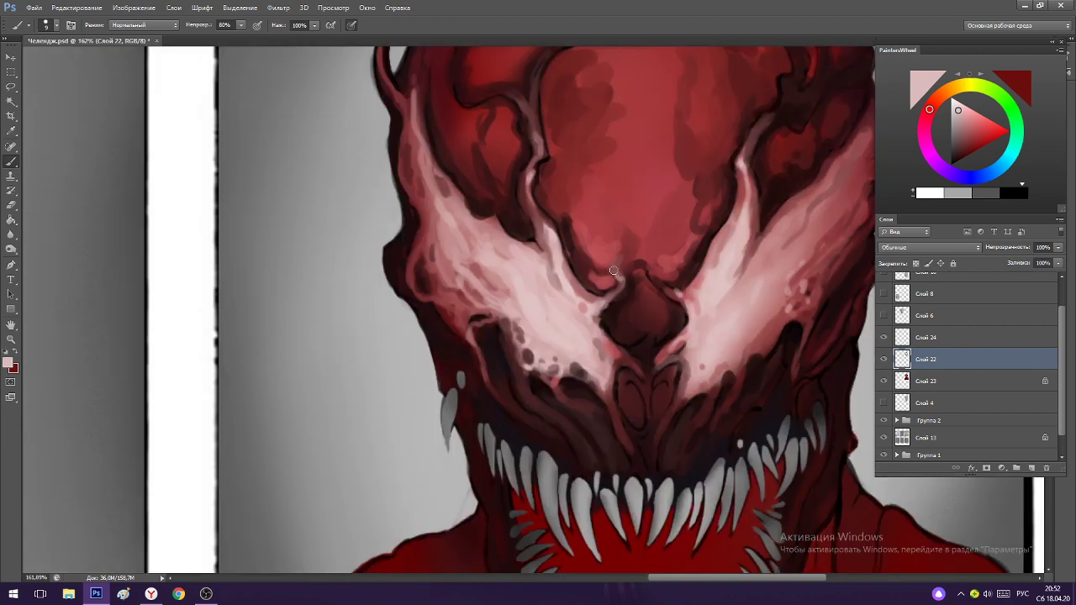
left_click(674, 288, "alt")
left_click(695, 285, "alt")
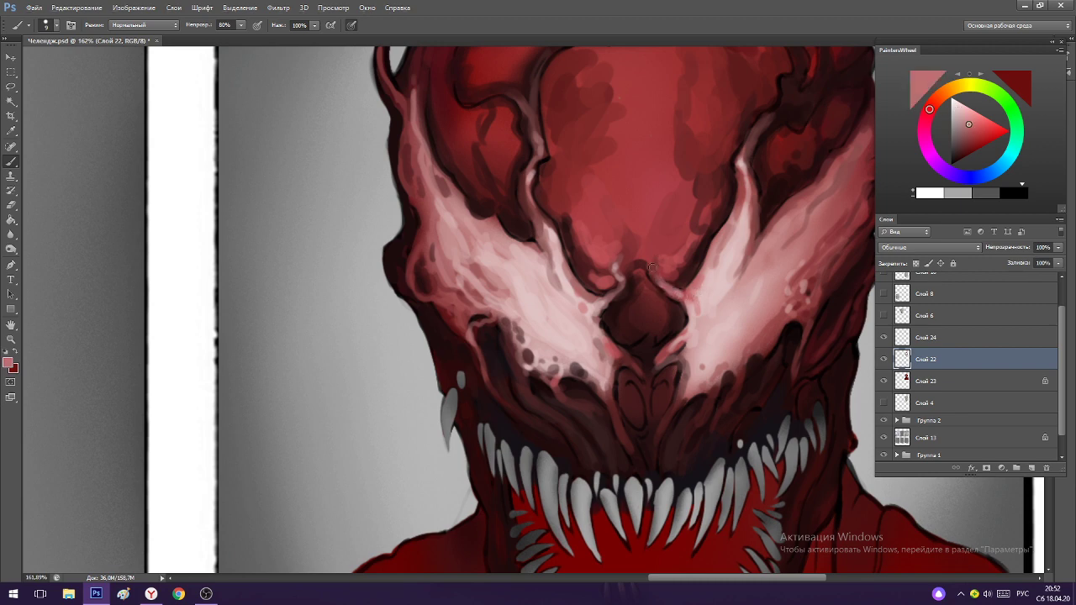
left_click_drag(655, 281, 653, 273)
scroll(692, 262, "down", 5)
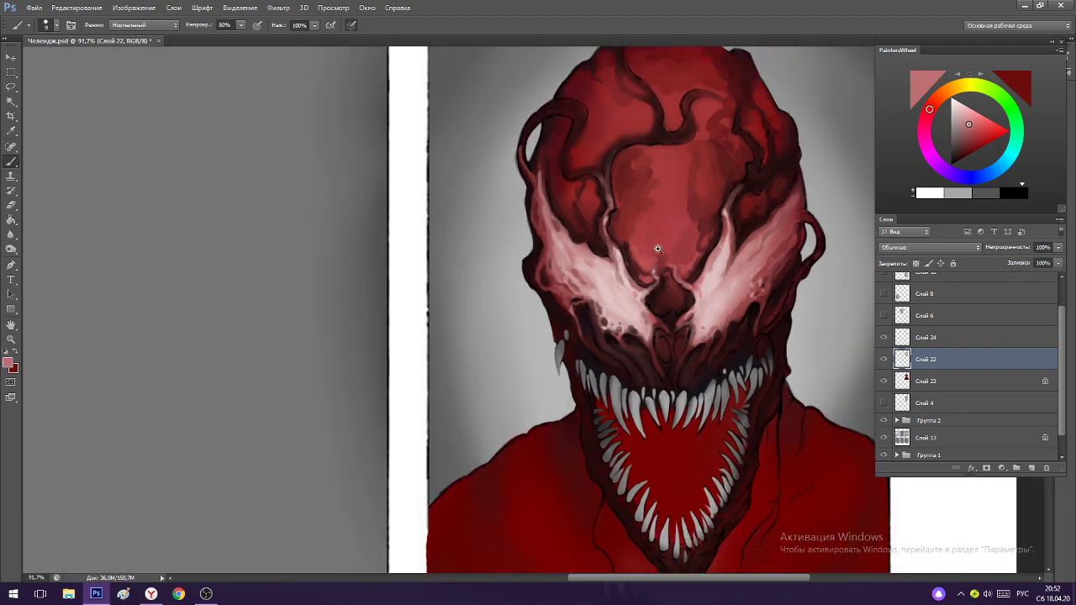
scroll(658, 248, "up", 5)
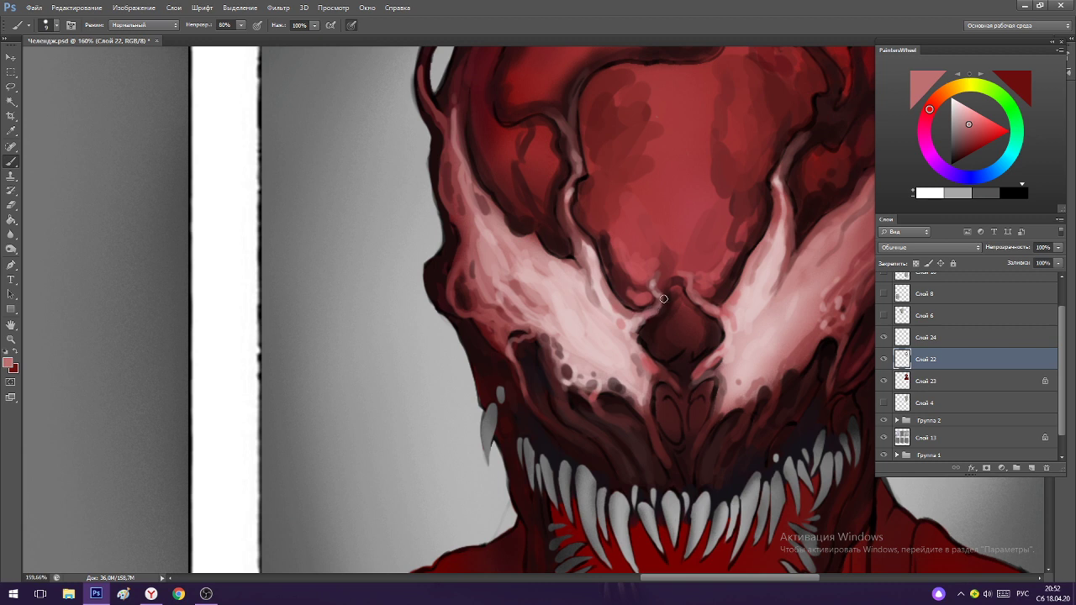
scroll(714, 269, "down", 1)
scroll(715, 294, "up", 1)
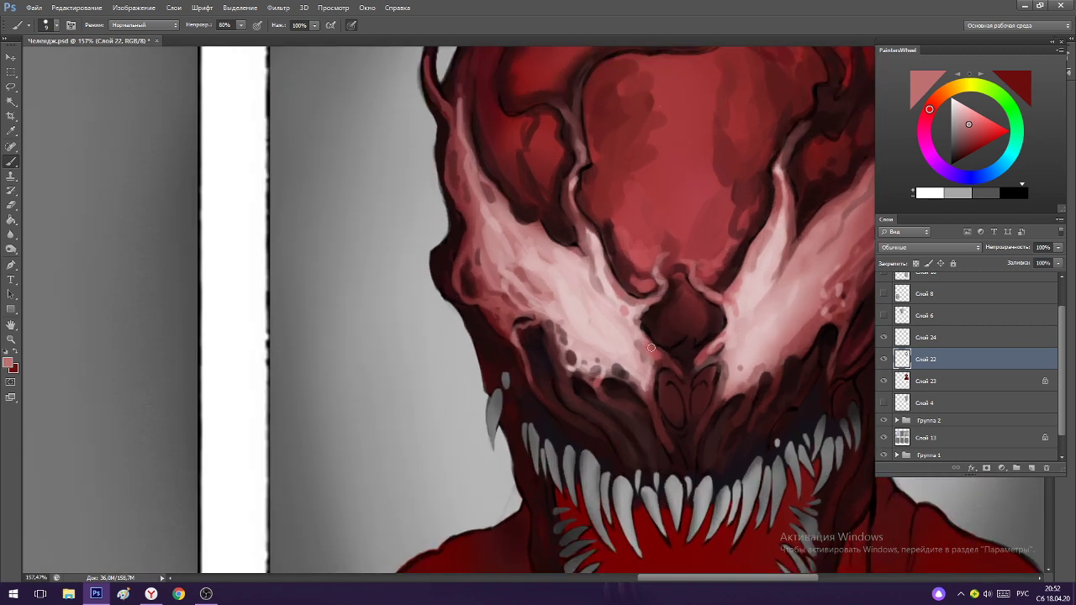
Refine the strands around the nose bump and the dark forehead outline beside the left eye patch with sampled reds.
left_click(657, 359, "alt")
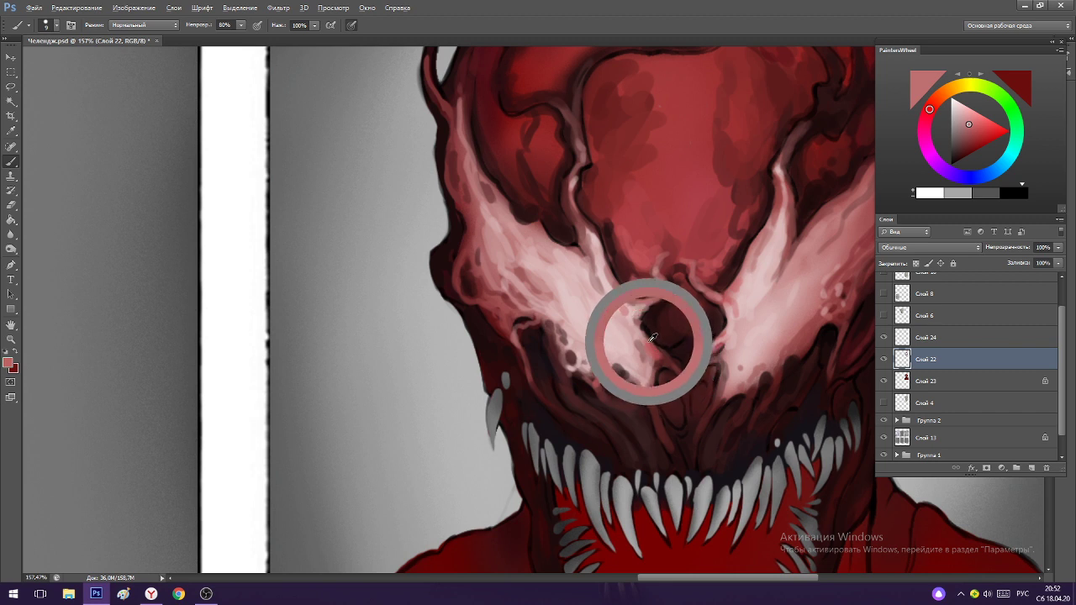
left_click(660, 289, "alt")
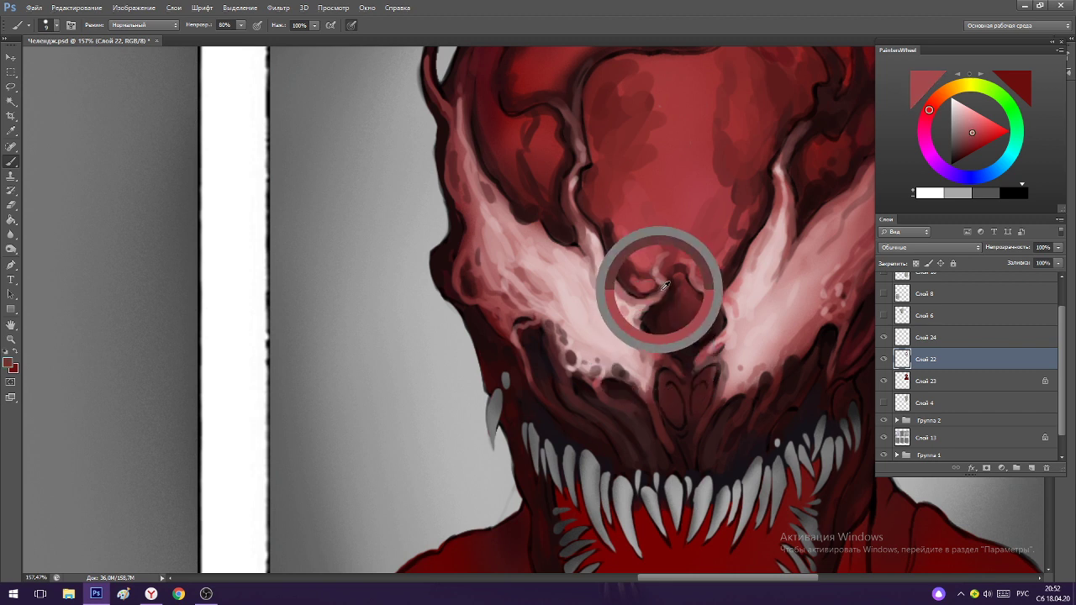
left_click(614, 252, "alt")
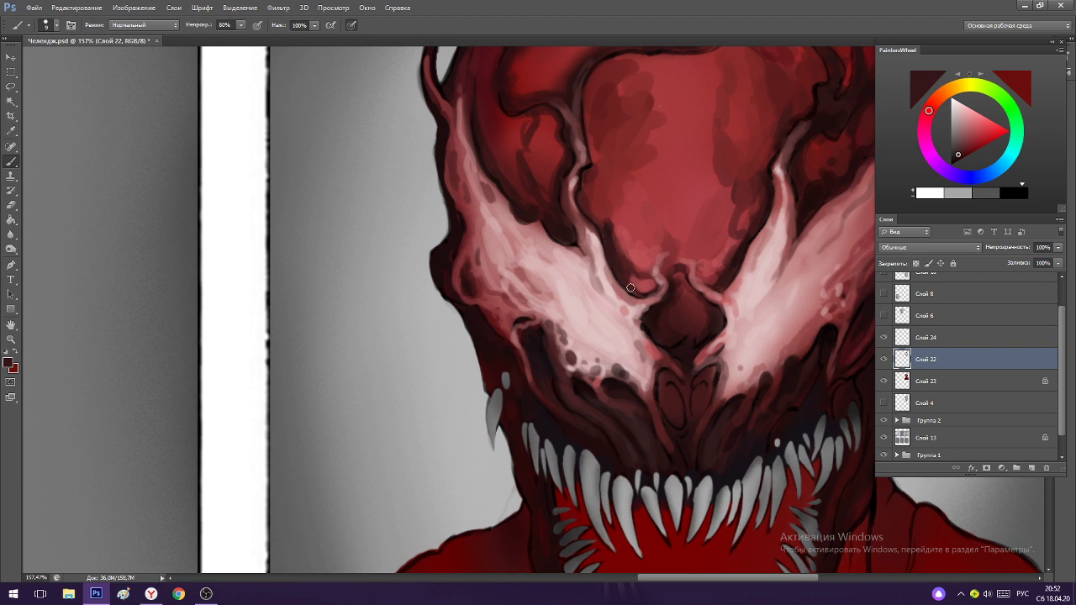
scroll(637, 277, "down", 1)
scroll(661, 300, "up", 1)
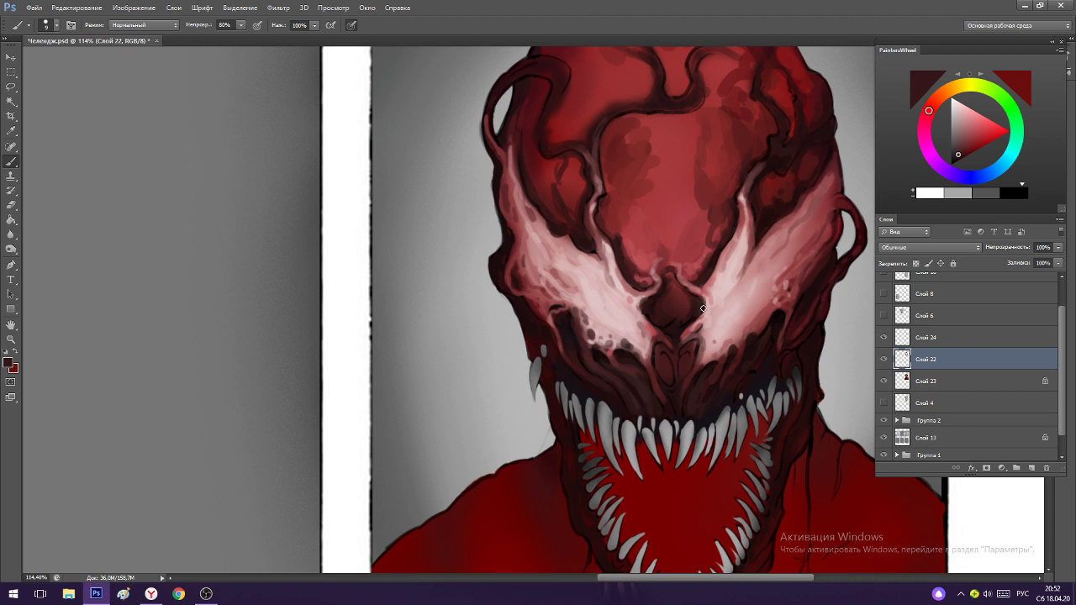
left_click(685, 333, "alt")
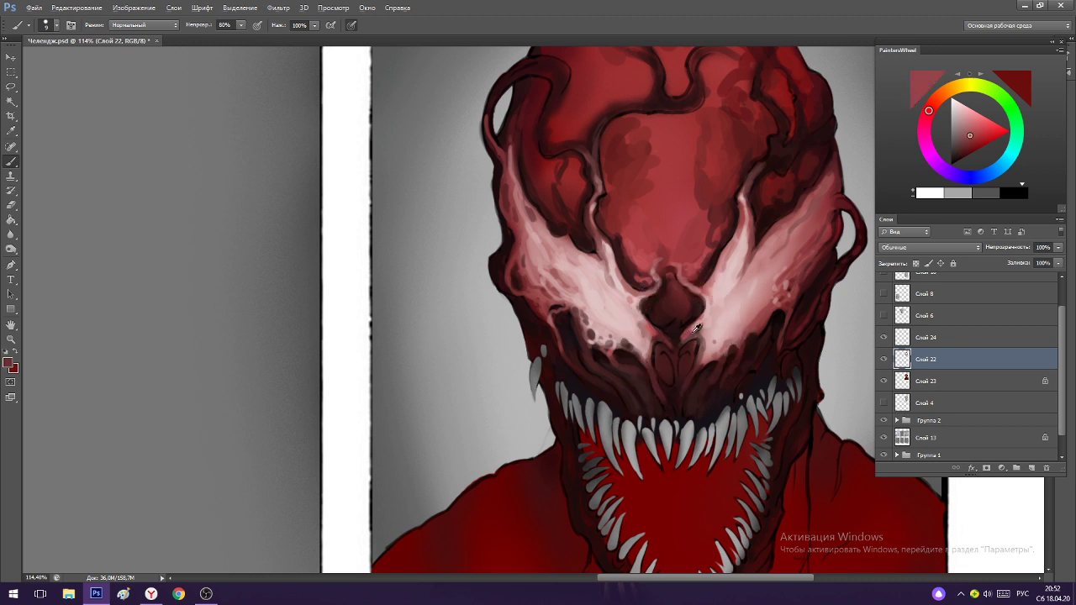
left_click(694, 327, "alt")
Shade the forehead's right edge above the right eye patch's inner prong with sampled reds and dark reds.
left_click(702, 254, "alt")
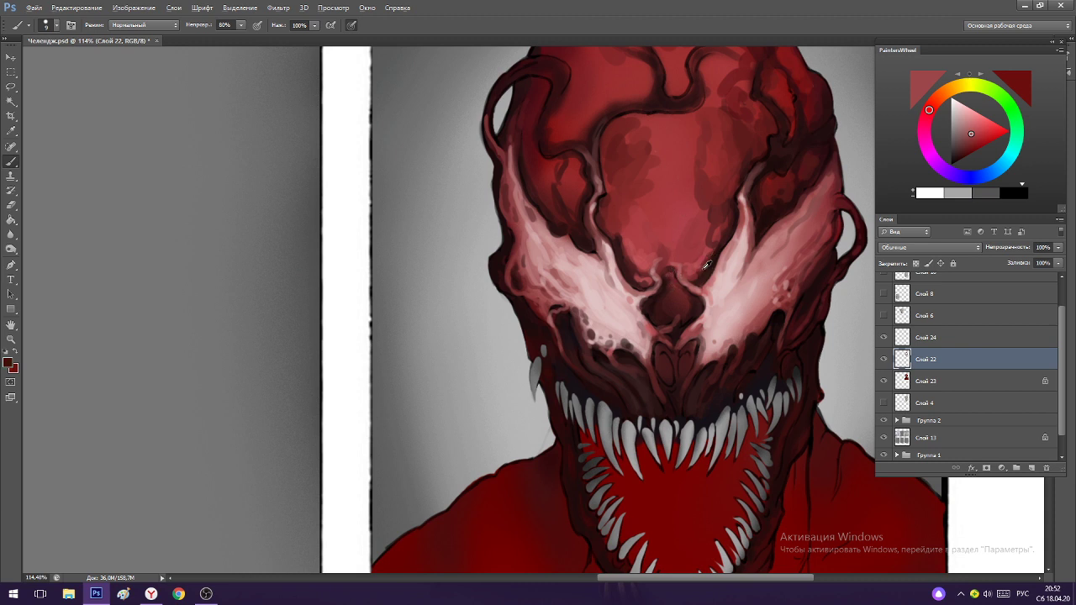
left_click(717, 220, "alt")
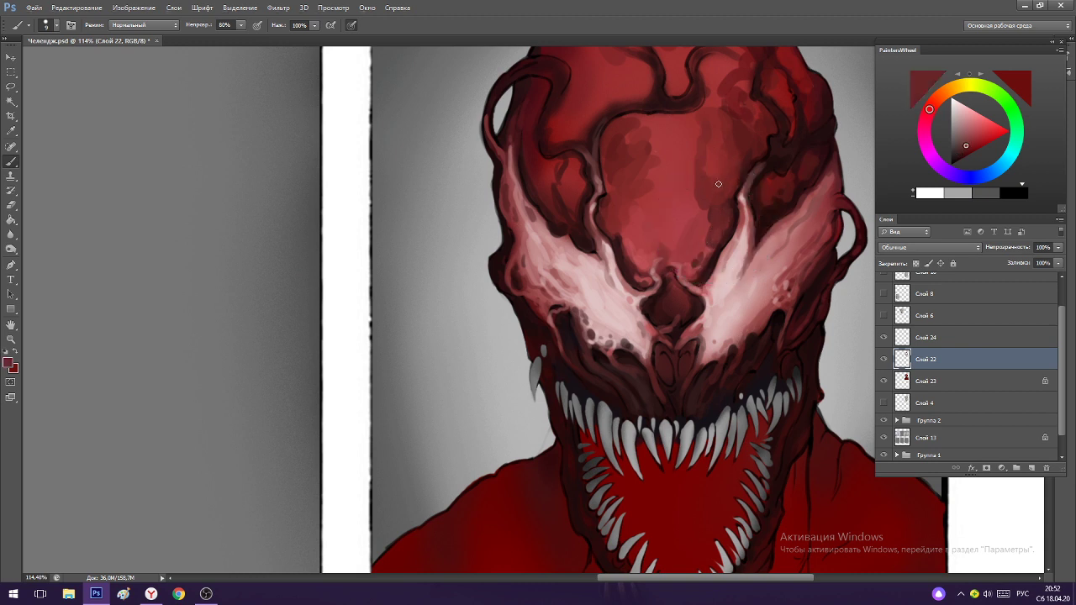
left_click(737, 200, "alt")
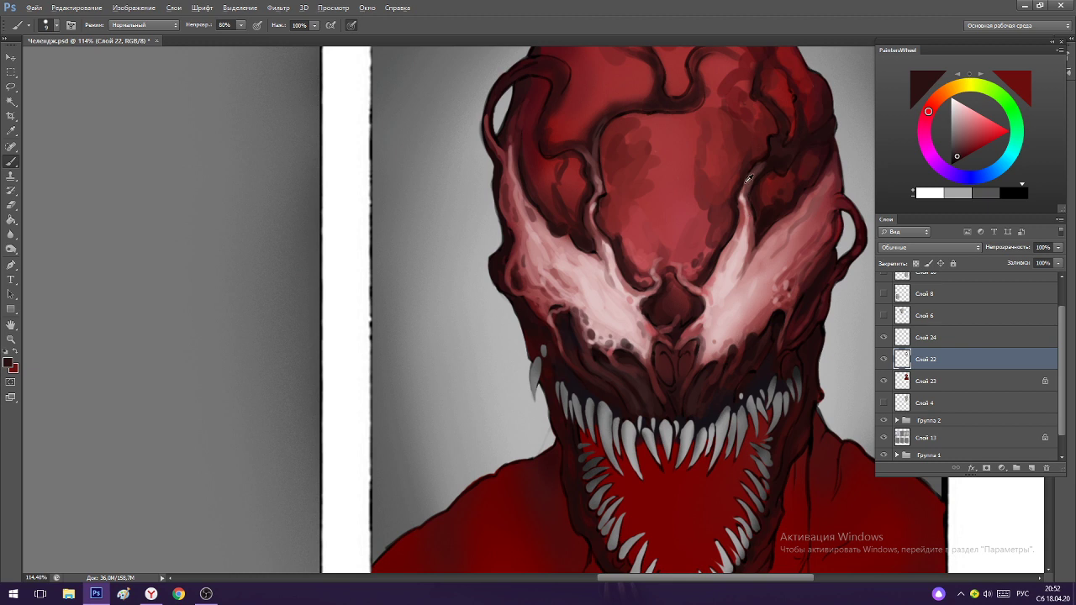
left_click(747, 178, "alt")
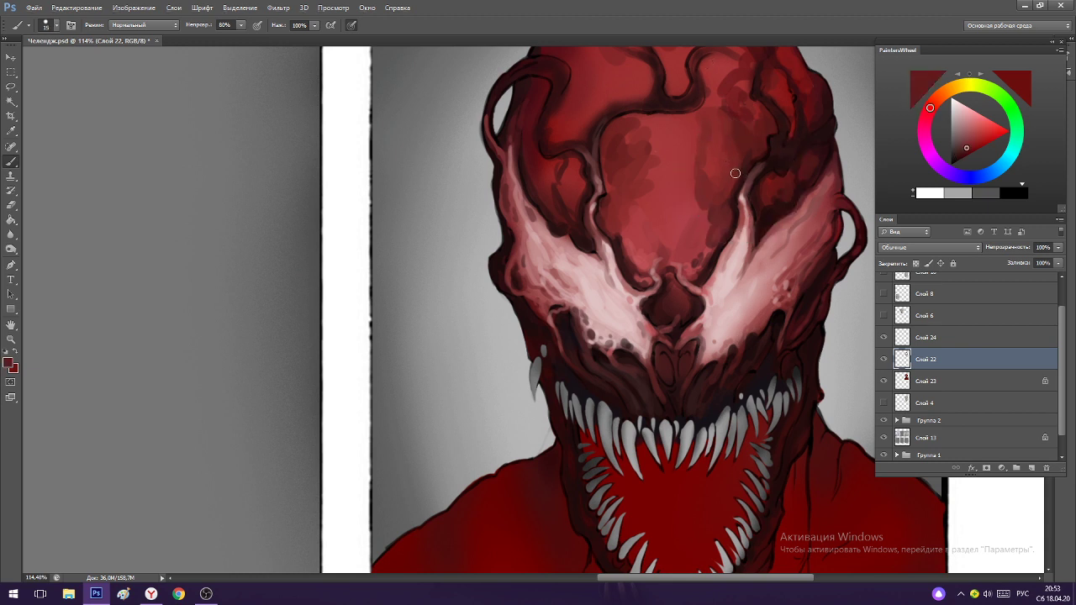
left_click(750, 164, "alt")
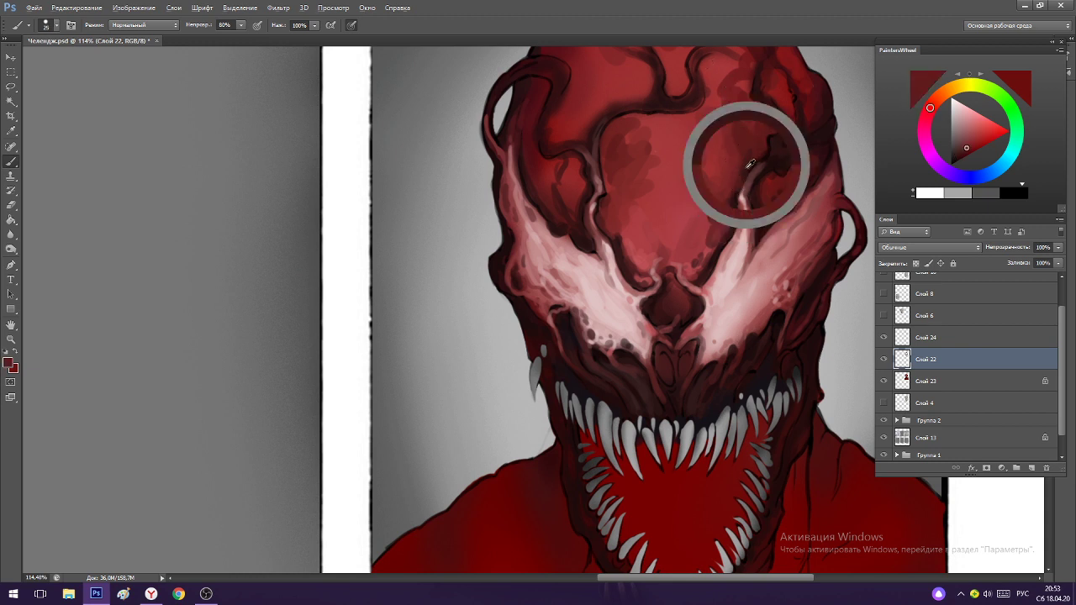
Blend the shading on the crown's right side, around the curled vein and the vein beside it, with sampled reds and dark reds.
scroll(759, 144, "down", 3)
scroll(763, 104, "up", 5)
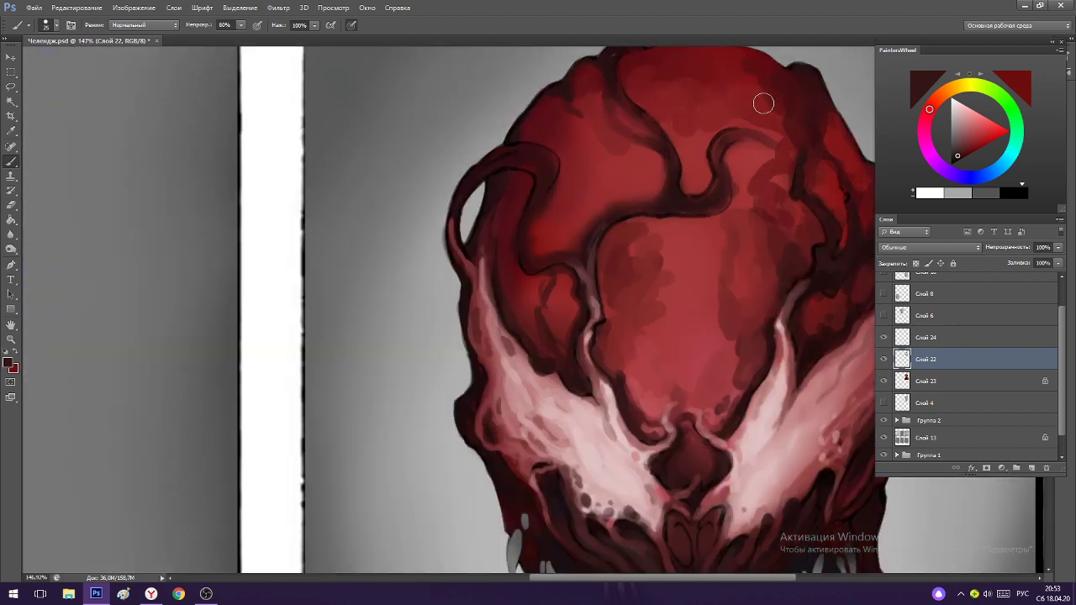
left_click(767, 174, "alt")
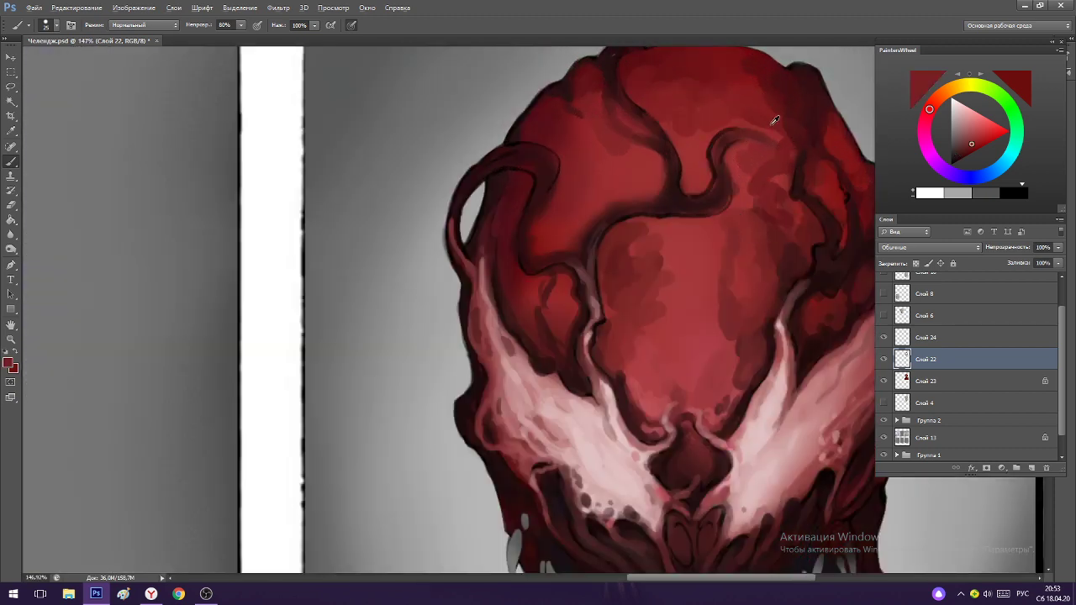
left_click(798, 138, "alt")
left_click(784, 85, "alt")
left_click(733, 97, "alt")
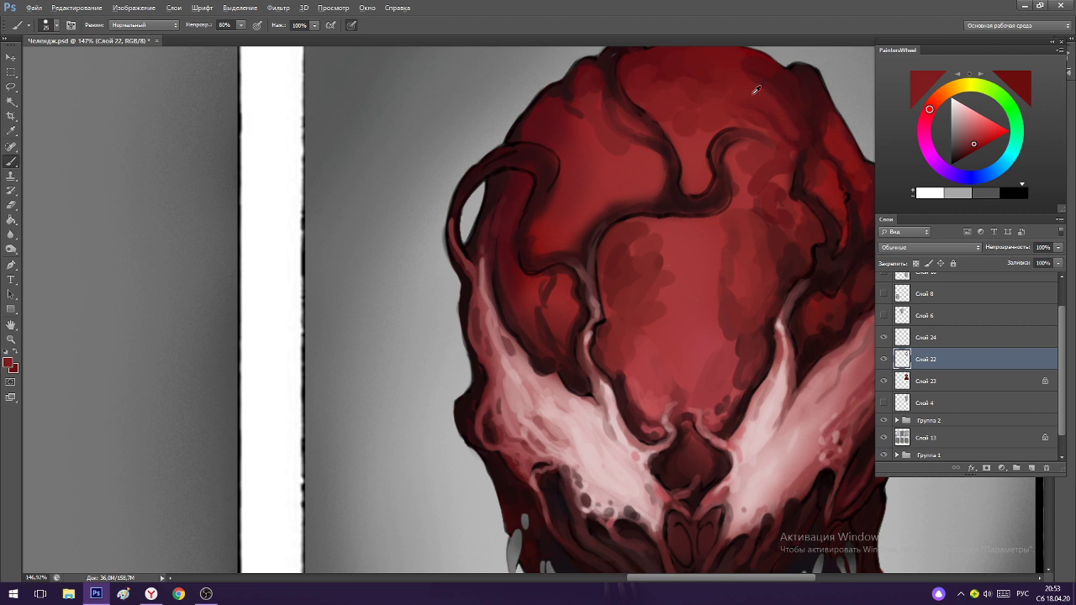
left_click(744, 75, "alt")
Darken the base of the vein at the top of the head and the veins on the forehead's right side with sampled dark reds.
left_click(632, 84, "alt")
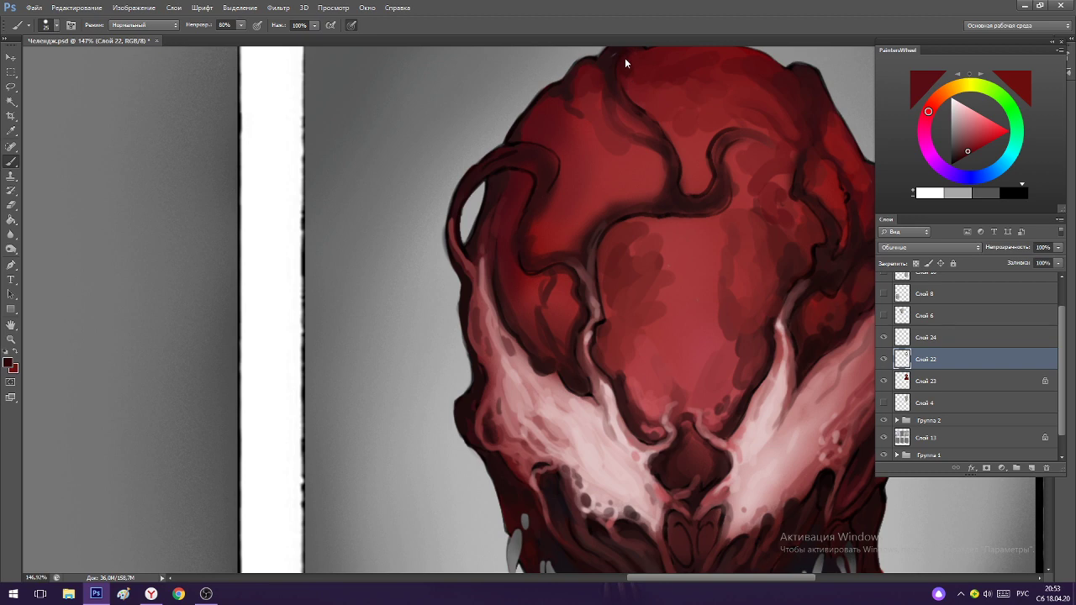
left_click_drag(636, 93, 639, 58)
left_click(721, 130, "alt")
scroll(725, 126, "down", 5)
scroll(773, 127, "up", 2)
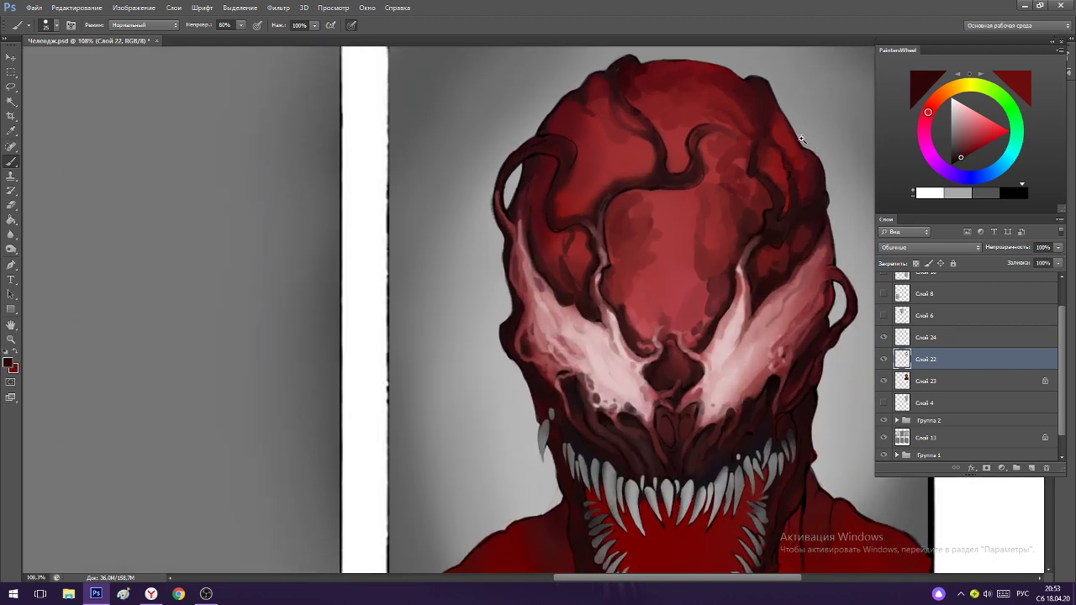
left_click(758, 165, "alt")
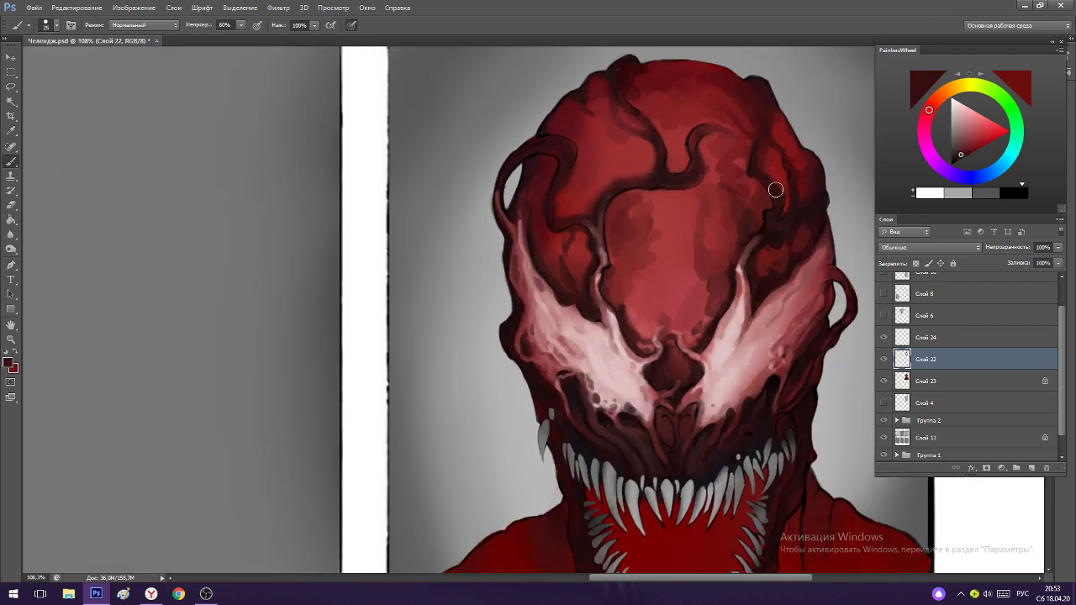
scroll(776, 183, "down", 4)
scroll(787, 285, "up", 4)
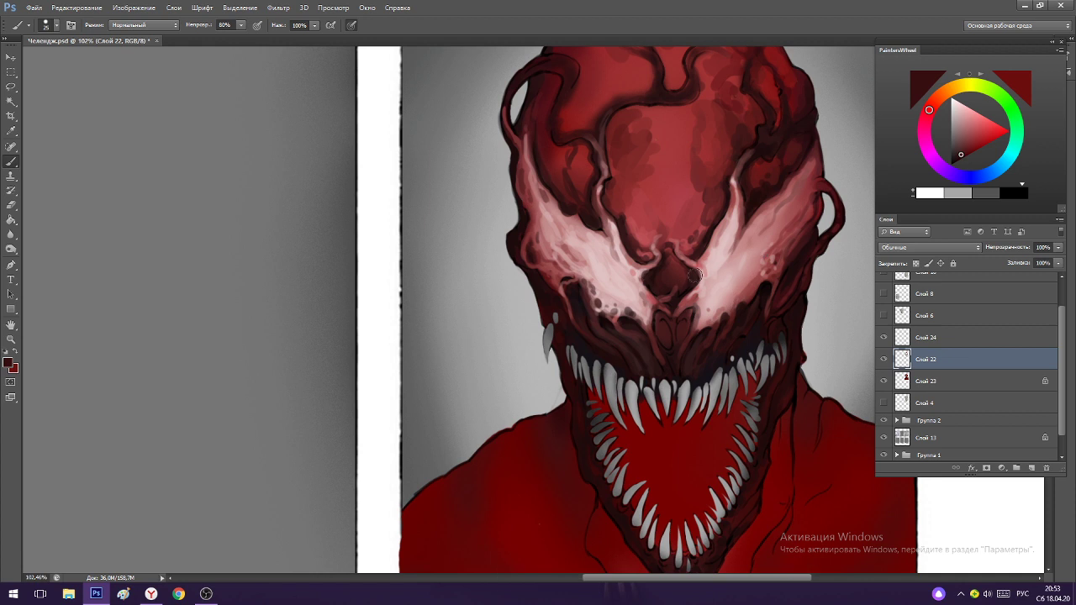
Paint the middle and outer end of the right eye patch with sampled pale pink and muted red, using a 20 px brush.
left_click(609, 277, "alt")
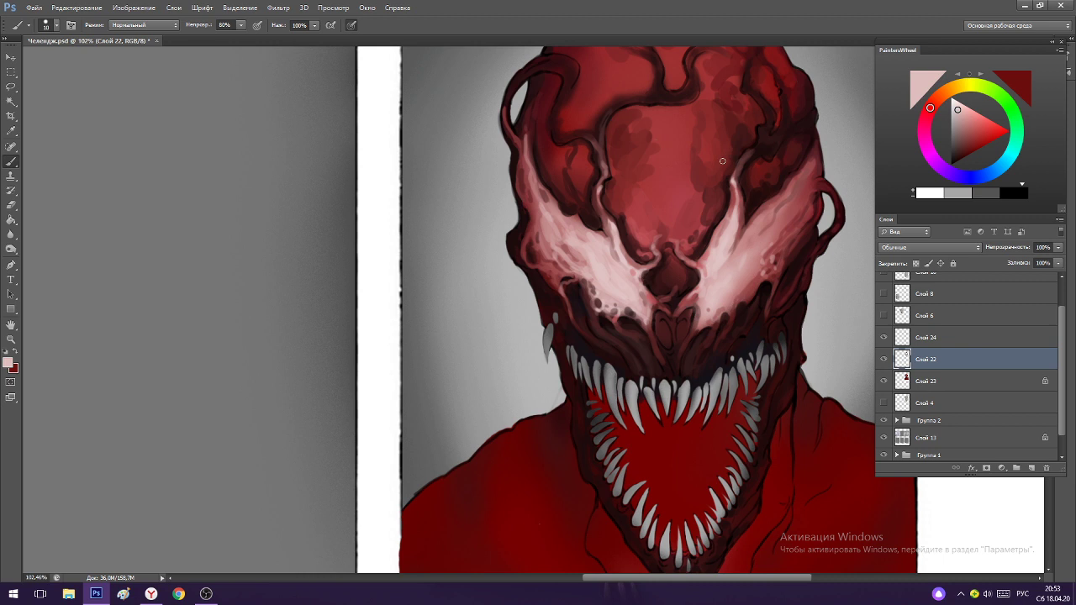
key("]")
mouse_move(727, 276)
left_mouse_down()
mouse_move(747, 254)
mouse_move(722, 296)
mouse_move(777, 229)
left_mouse_up()
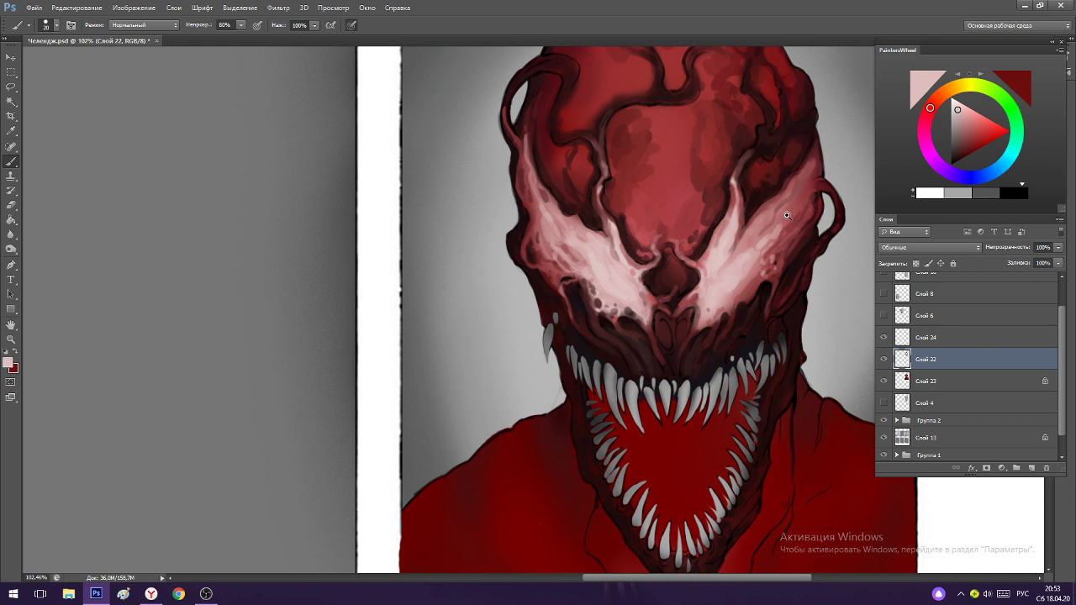
scroll(785, 215, "up", 2)
left_click(777, 235, "alt")
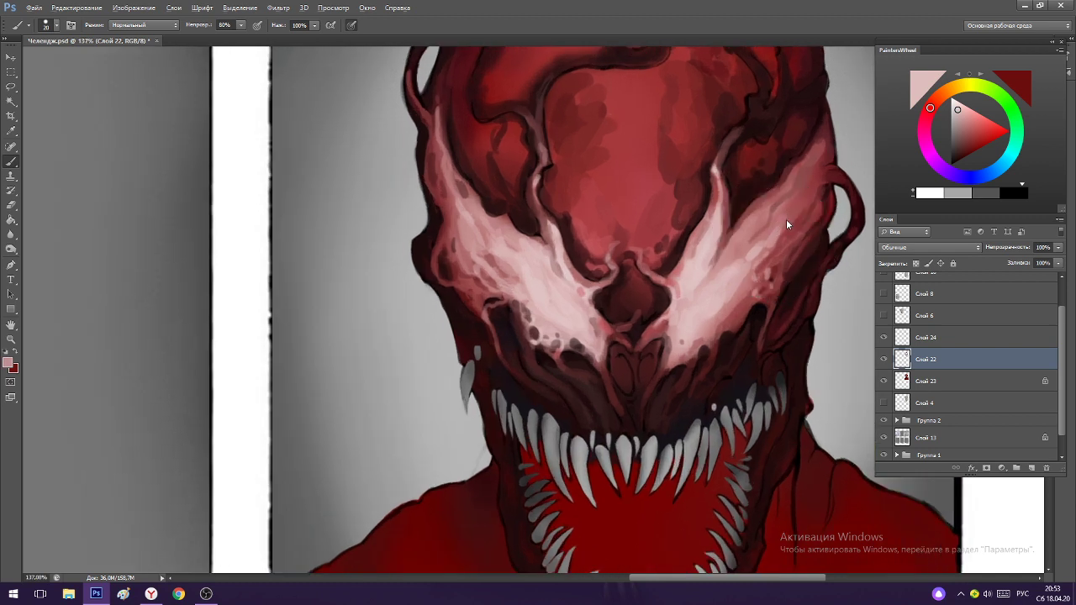
left_click(821, 164, "alt")
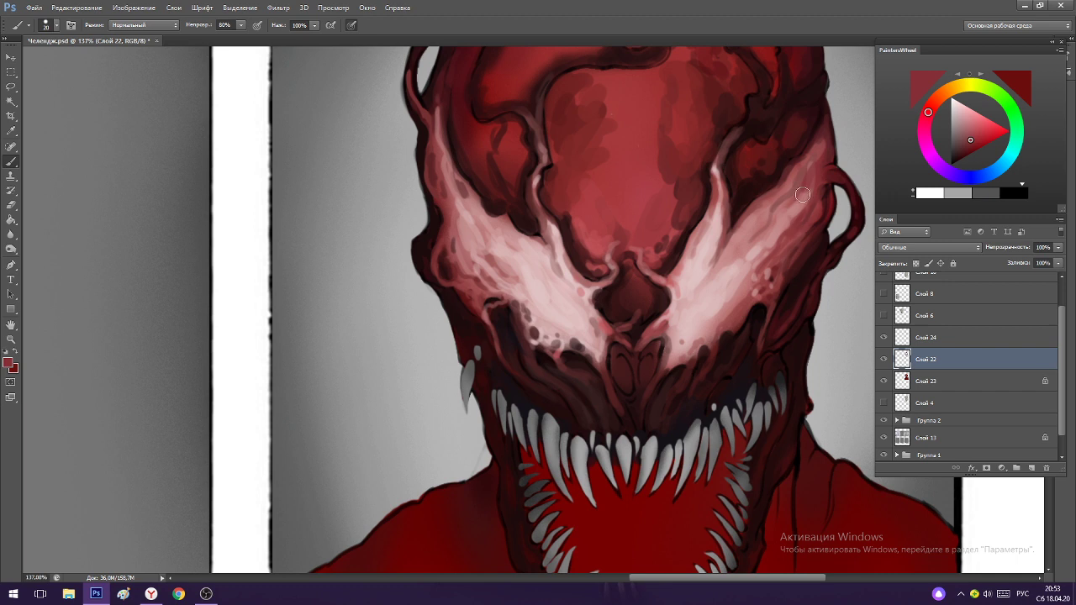
left_click(803, 195, "alt")
left_click(751, 244, "alt")
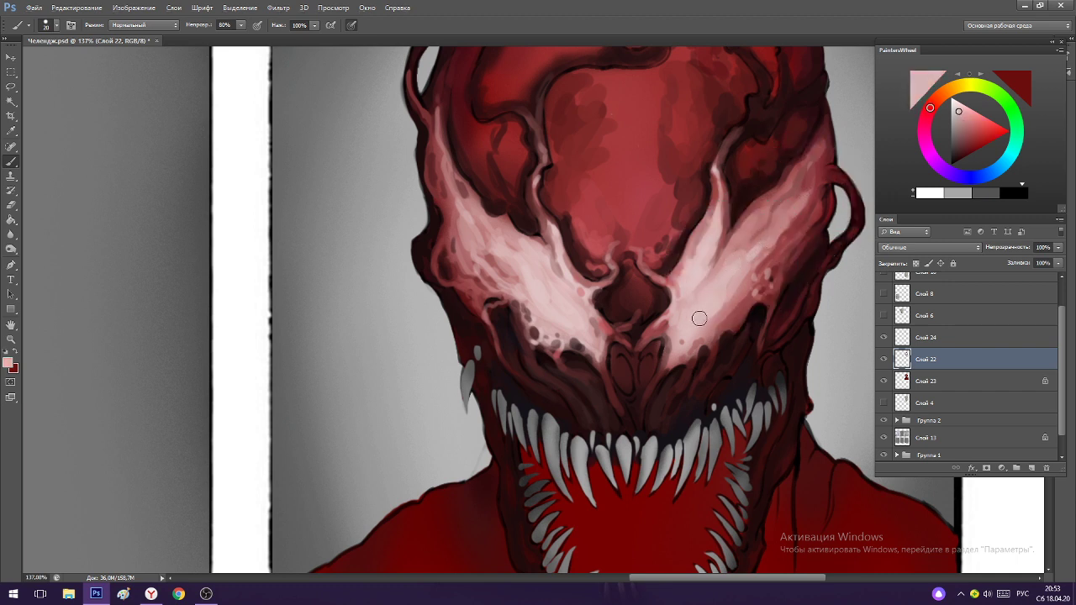
Refine the right eye patch's lower edge and its spots with sampled pinks and muted red.
left_click(739, 287, "alt")
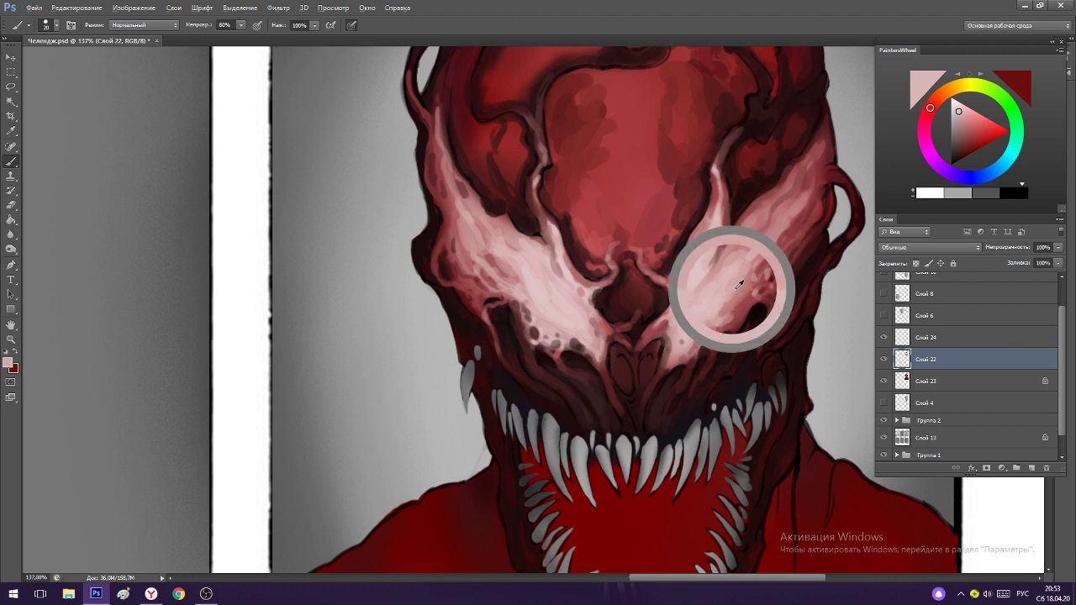
left_click(700, 342, "alt")
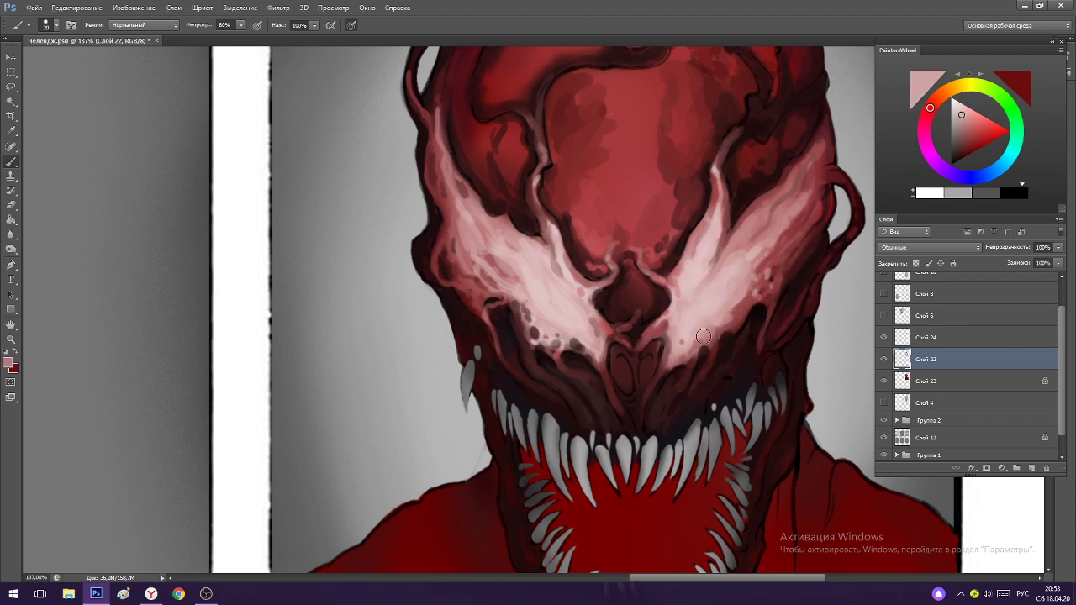
left_click(730, 316, "alt")
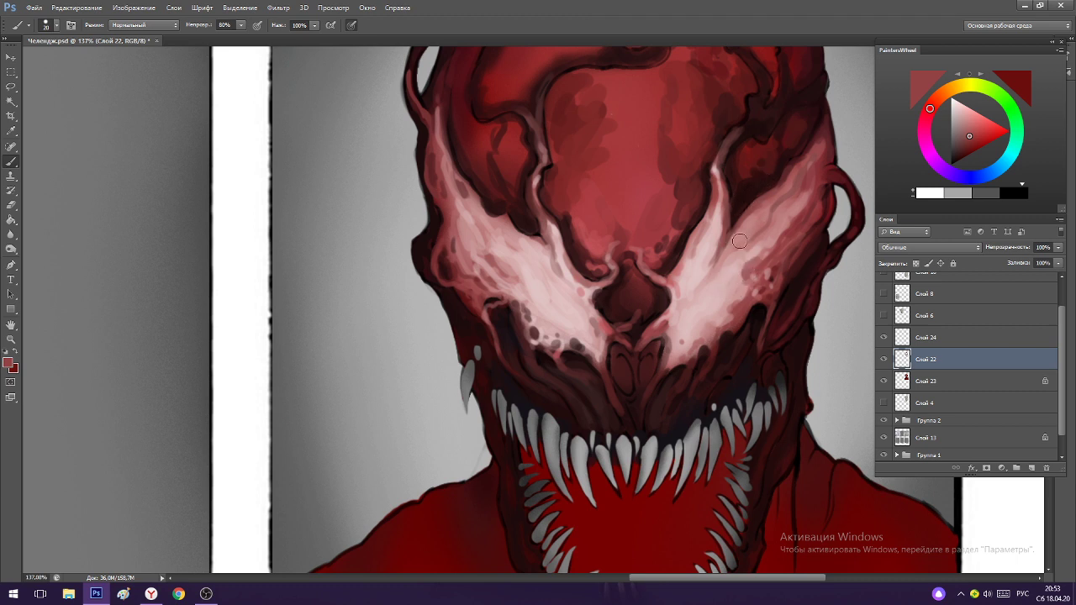
Paint pale pink streaks from the base of the right eye patch's inner prong along the patch's upper edge.
left_click(688, 244, "alt")
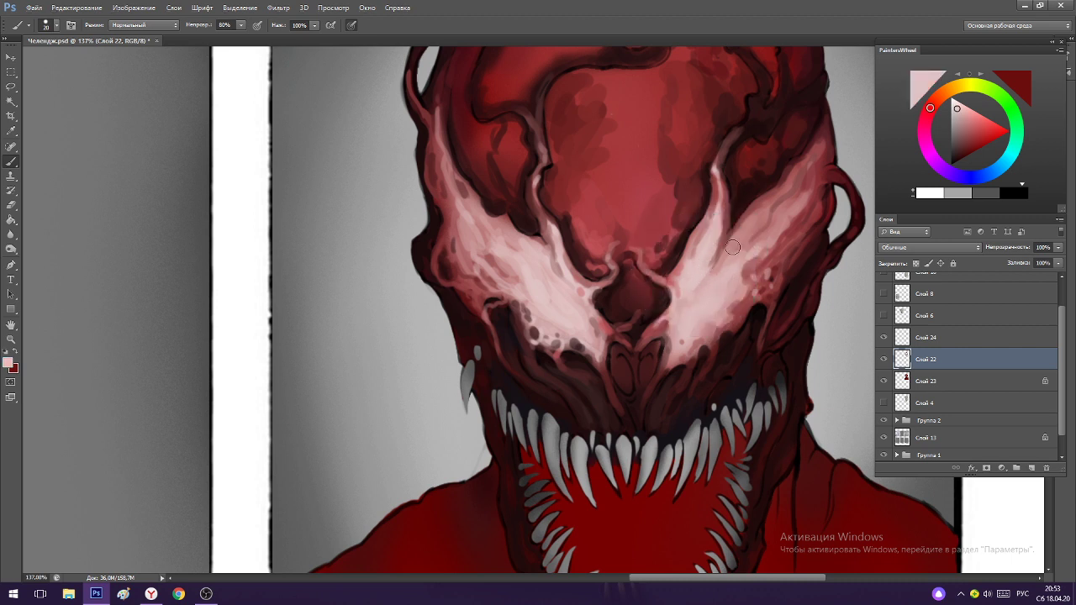
left_click(735, 249, "alt")
left_click_drag(733, 250, 762, 216)
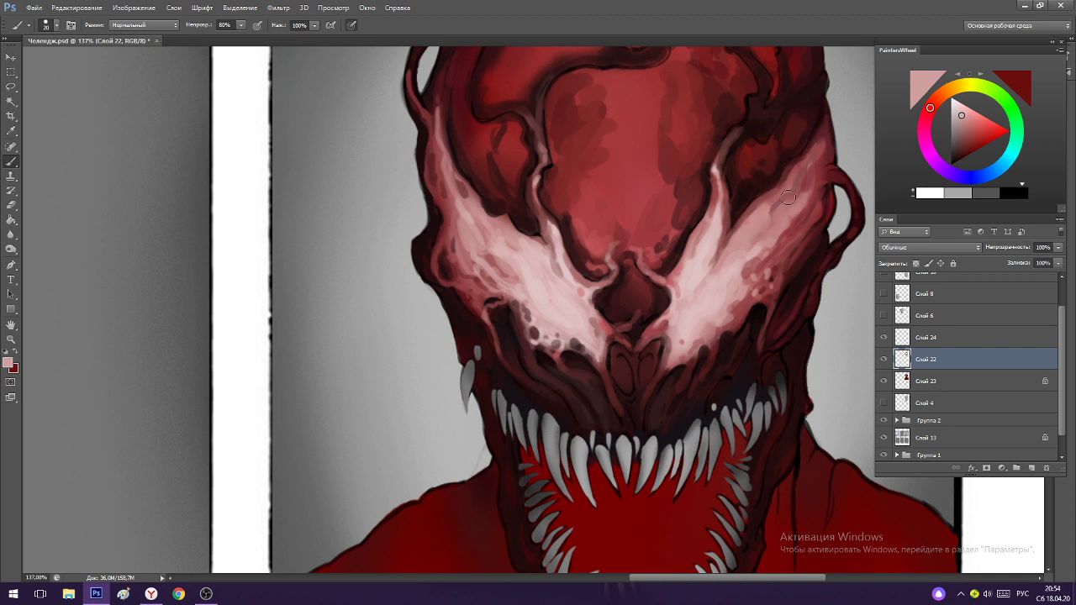
left_click(743, 241, "alt")
mouse_move(743, 241)
left_mouse_down()
mouse_move(760, 212)
mouse_move(776, 217)
left_mouse_up()
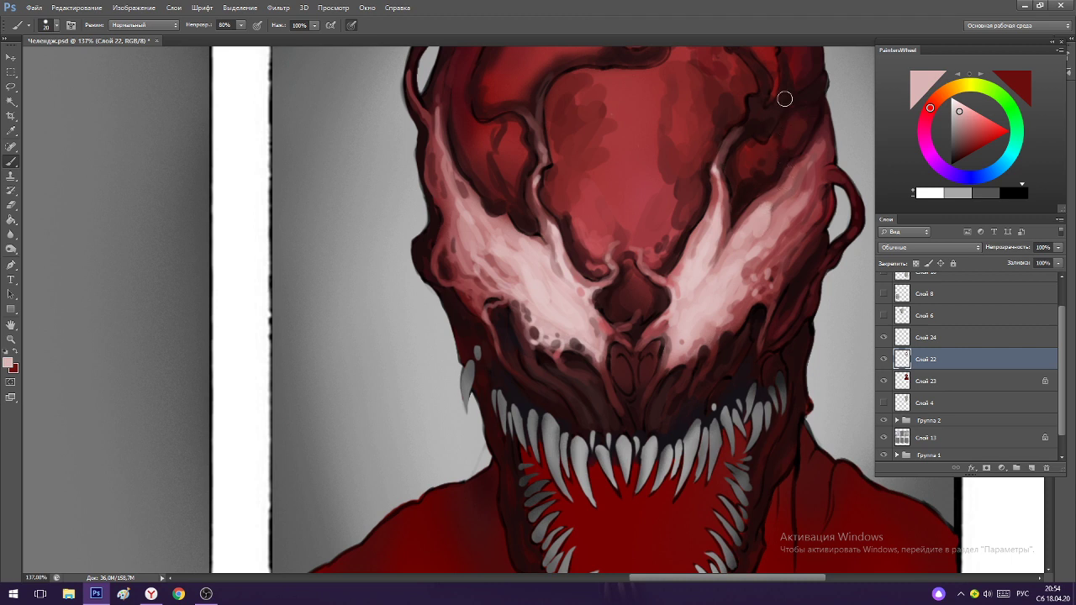
Add thin light streaks to the right eye patch's upper edge and a muted red line below its inner prong, using a 10 px brush.
key("bracketleft")
left_click_drag(777, 199, 792, 179)
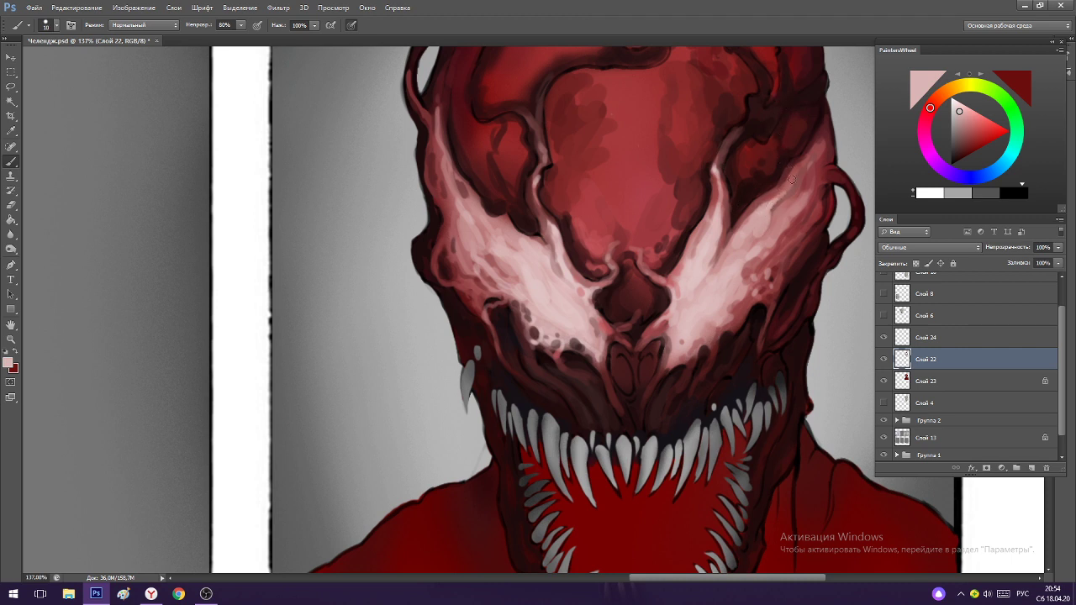
left_click(722, 246, "alt")
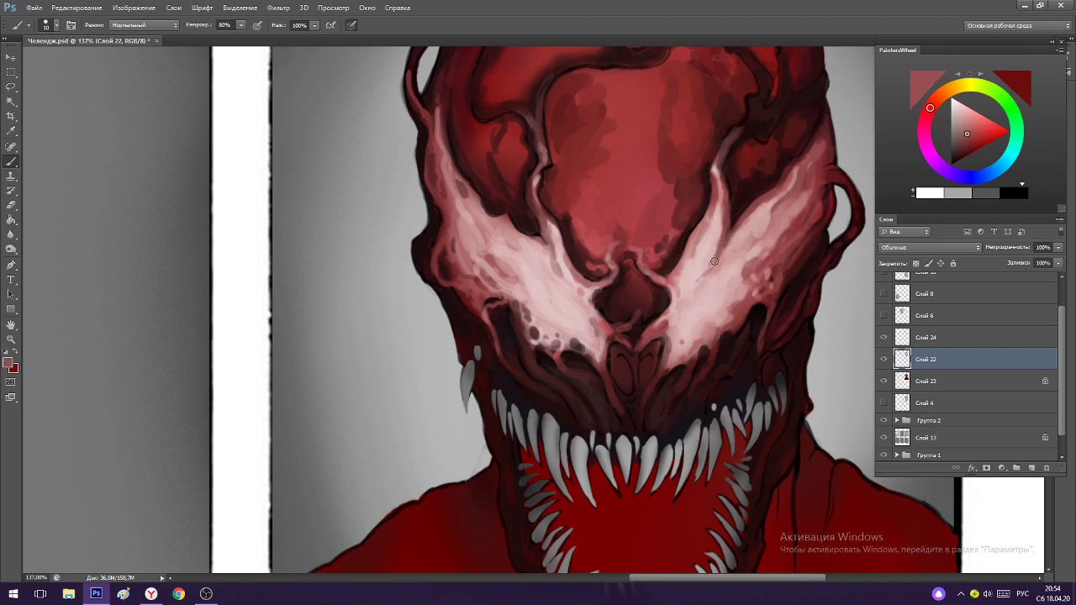
Extend the dark gap beside the left eye patch's inner prong down into the patch with sampled dark tones.
left_click(535, 227, "alt")
left_click(538, 232, "alt")
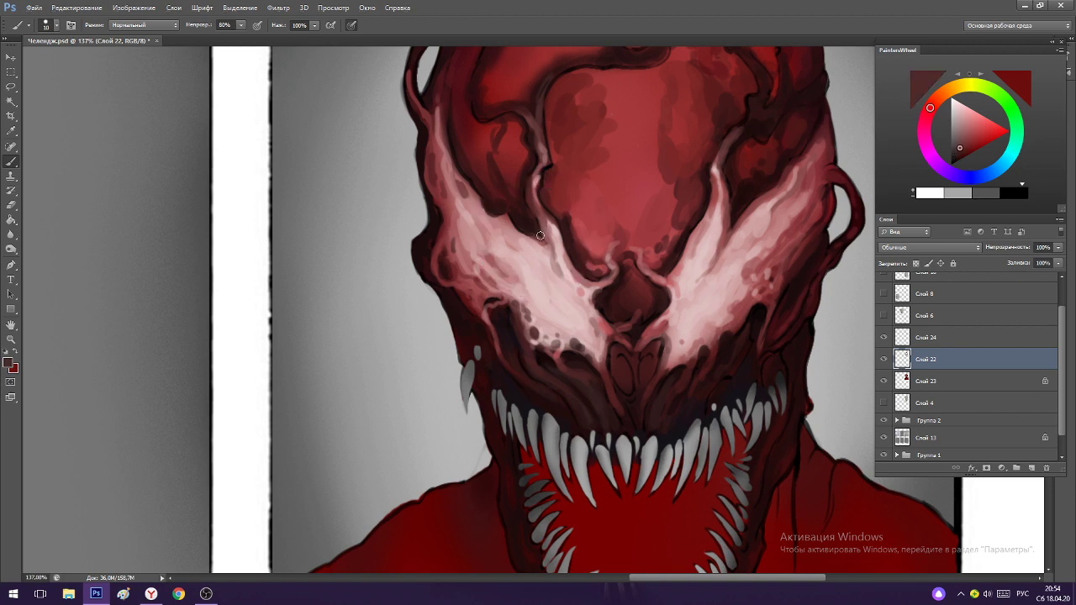
left_click_drag(543, 244, 556, 267)
scroll(565, 229, "down", 3)
scroll(659, 256, "up", 2)
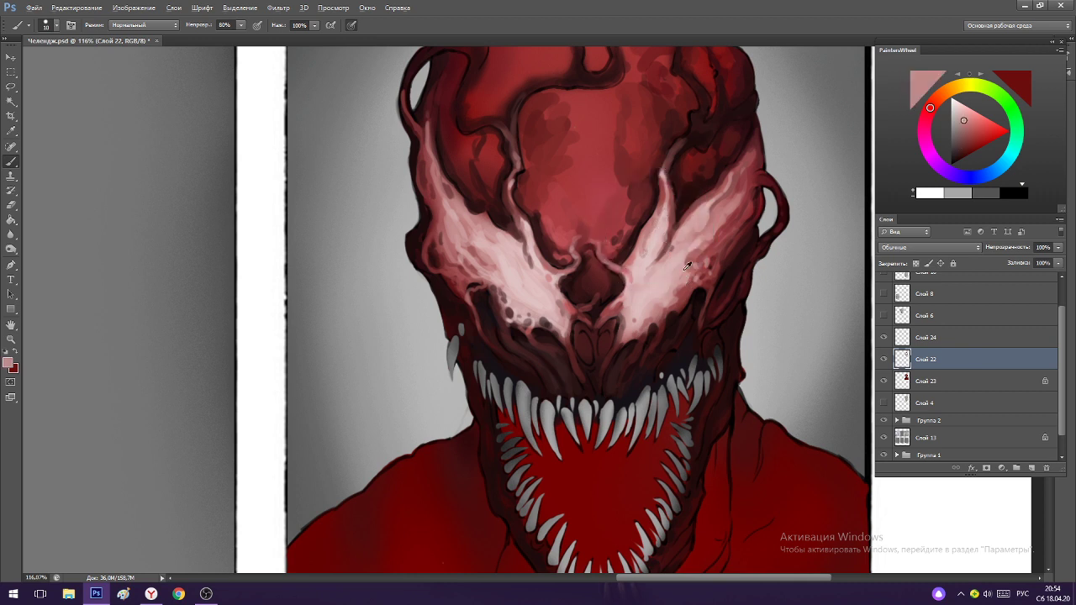
Add near-white pink highlight strokes to the eye patches, starting with the inner part of the right one.
left_click(644, 266, "alt")
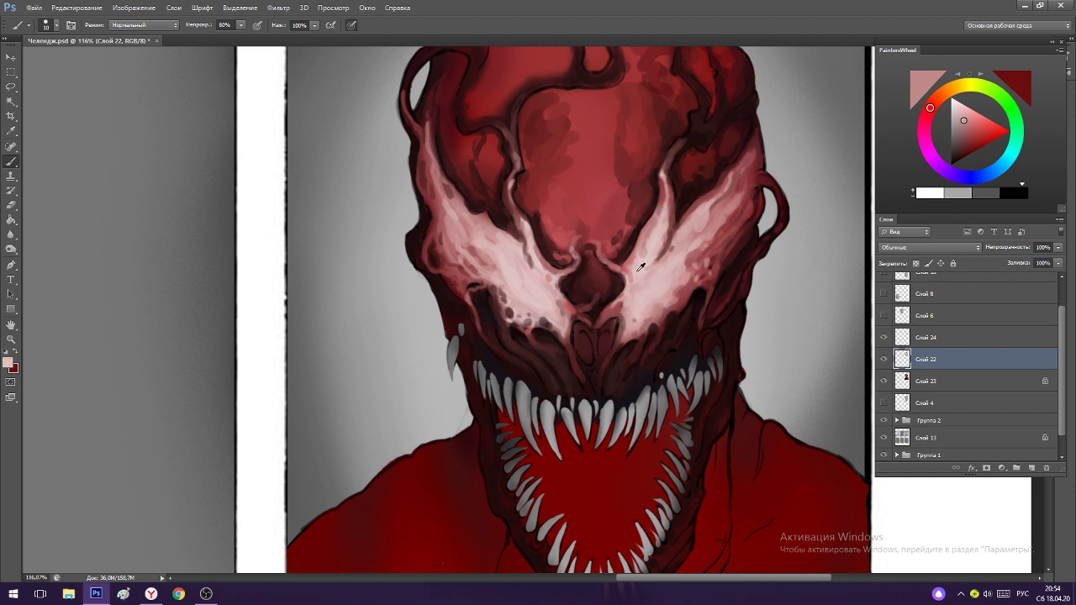
left_click(959, 102)
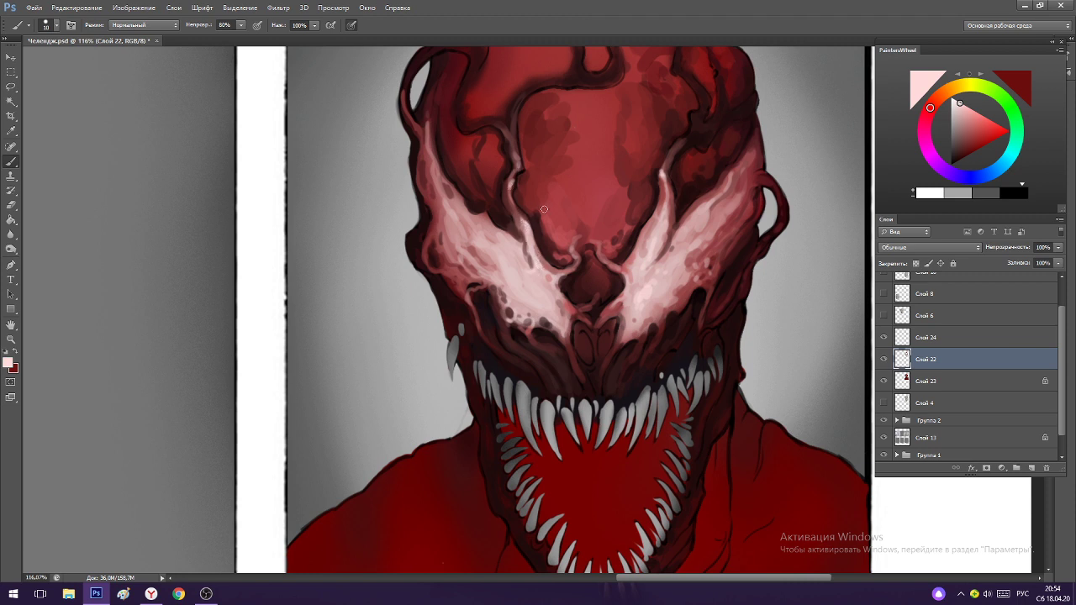
scroll(510, 247, "up", 4)
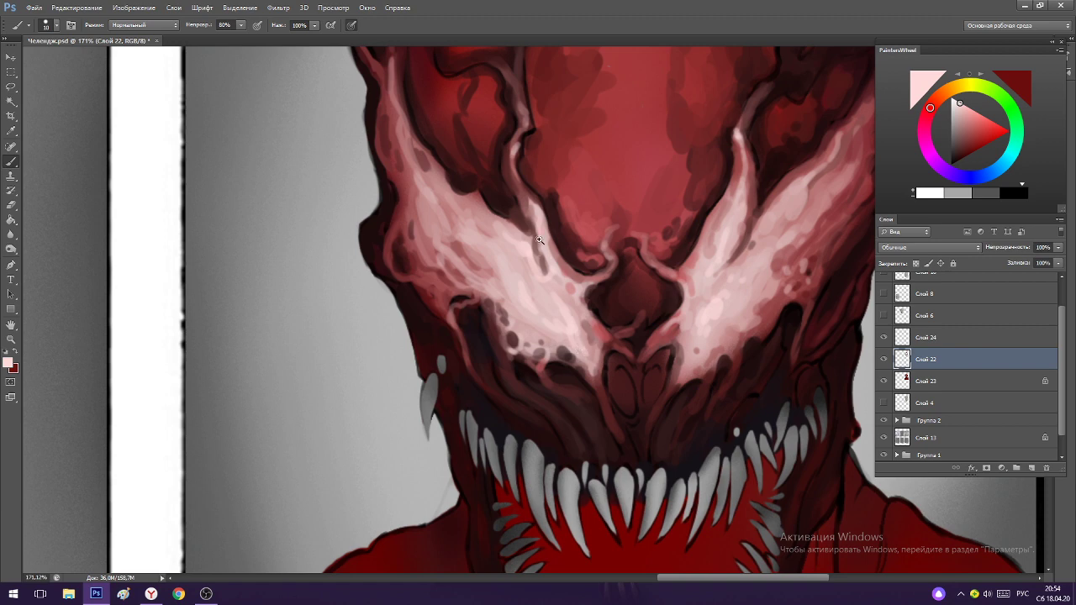
Switch to the soft 75 px brush and add a soft near-white pink glow over the inner parts of both eye patches.
scroll(538, 239, "down", 3)
right_click(567, 225)
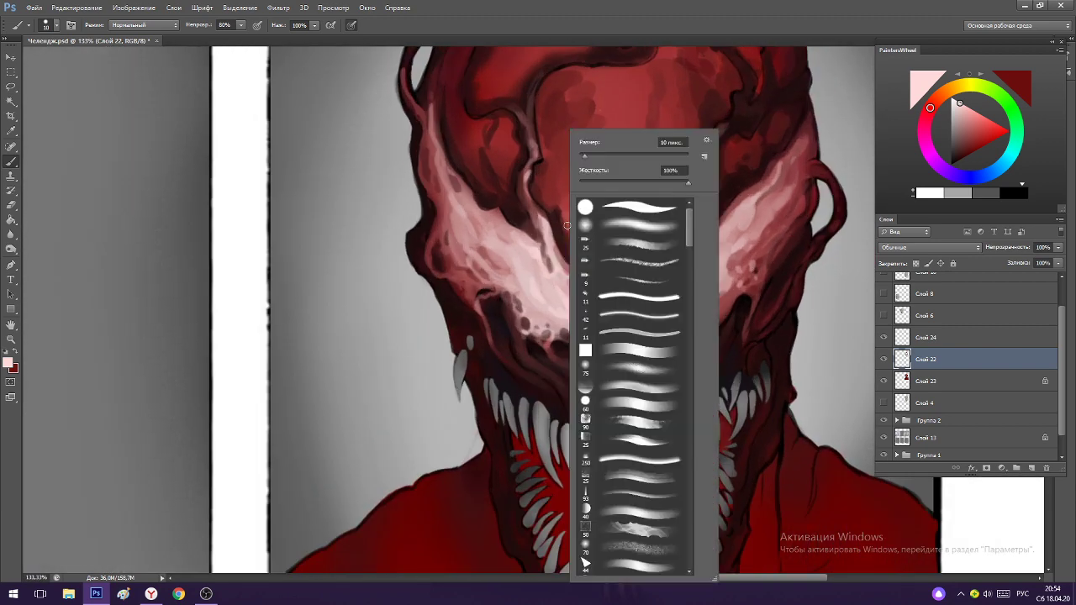
left_click(636, 370)
left_click(549, 288)
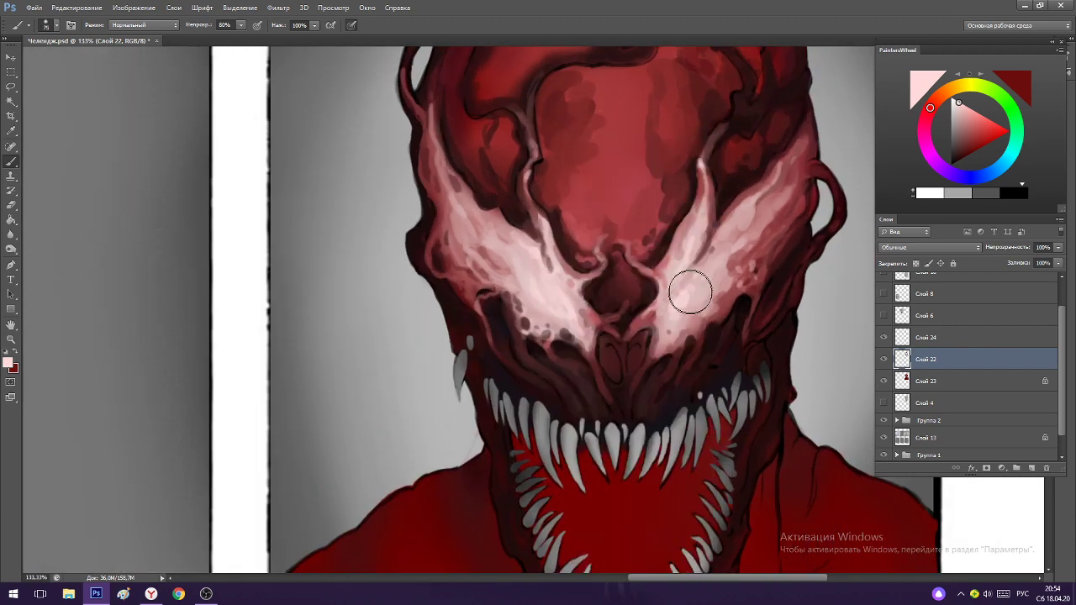
scroll(691, 294, "down", 3)
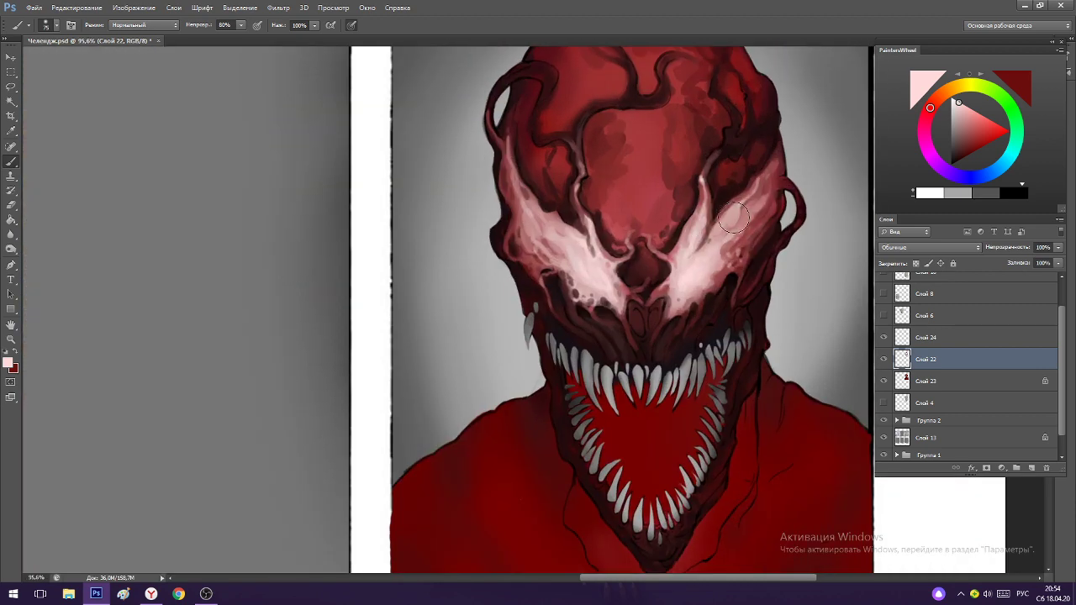
Softly darken the eye patches' outer ends and the area around the right patch's inner prong with sampled dark reds.
left_click(784, 193, "alt")
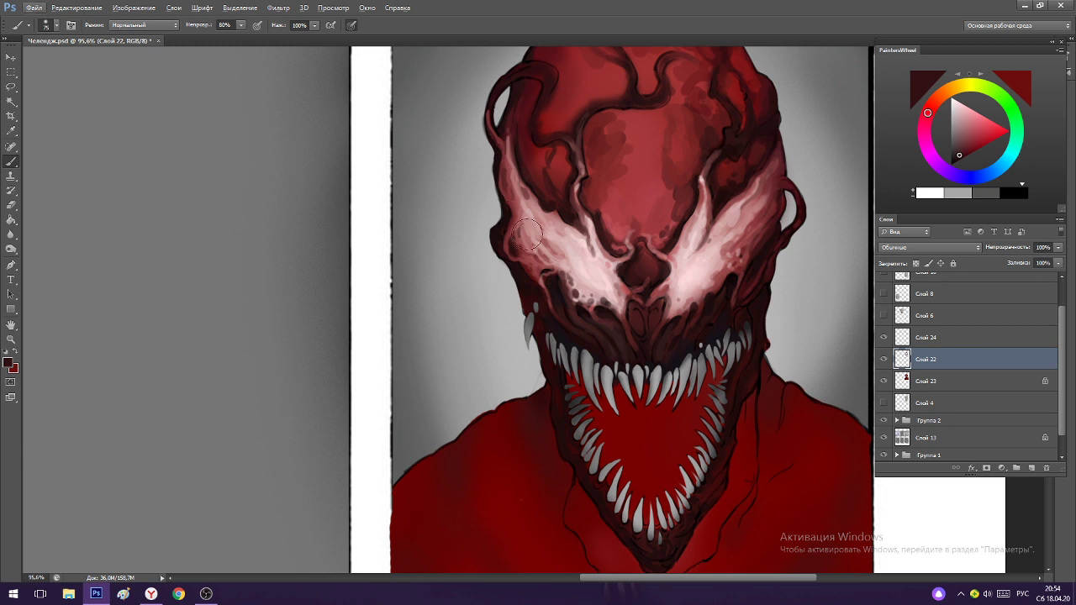
left_click(535, 159, "alt")
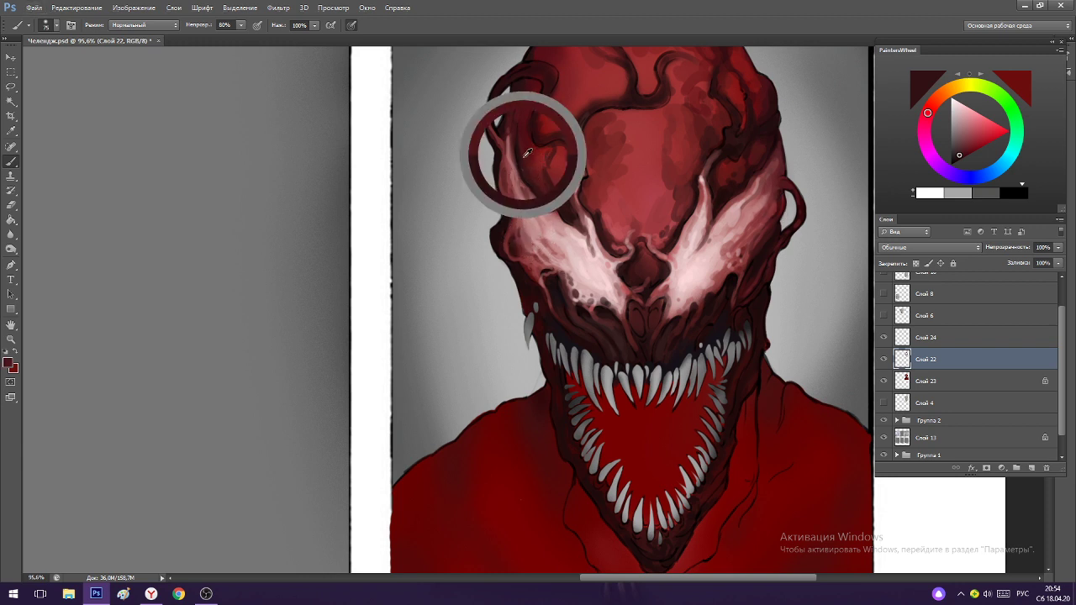
left_click(692, 210, "alt")
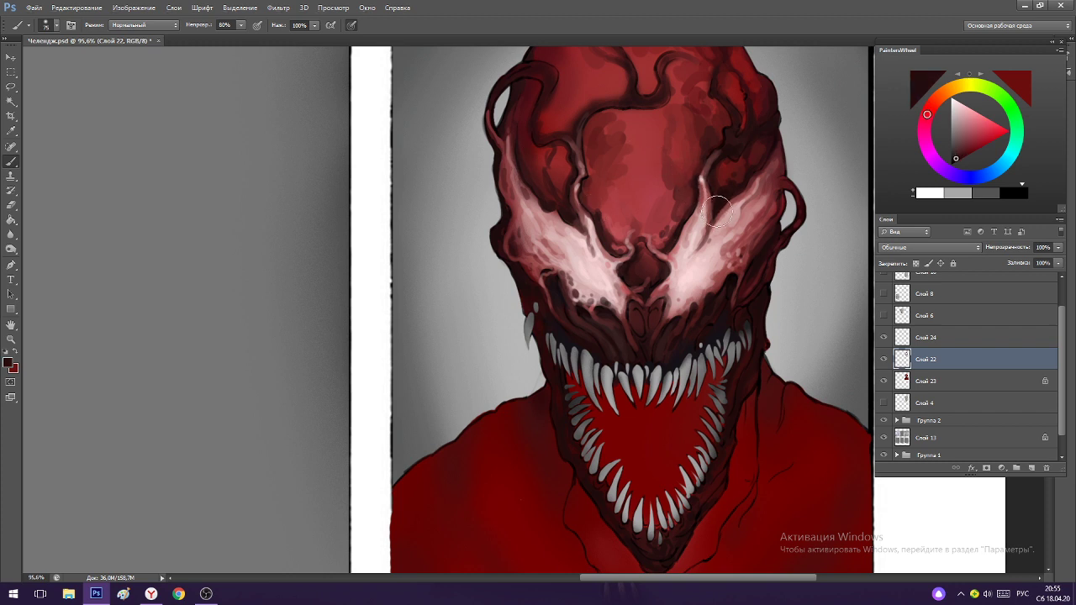
left_click(723, 195, "alt")
Reduce the brush to 40 px and shade the red bulge above the right eye patch with sampled dark reds.
key("bracketleft")
key("bracketleft")
key("bracketleft")
key("bracketleft")
key("bracketleft")
left_click(734, 133)
left_click(737, 204, "alt")
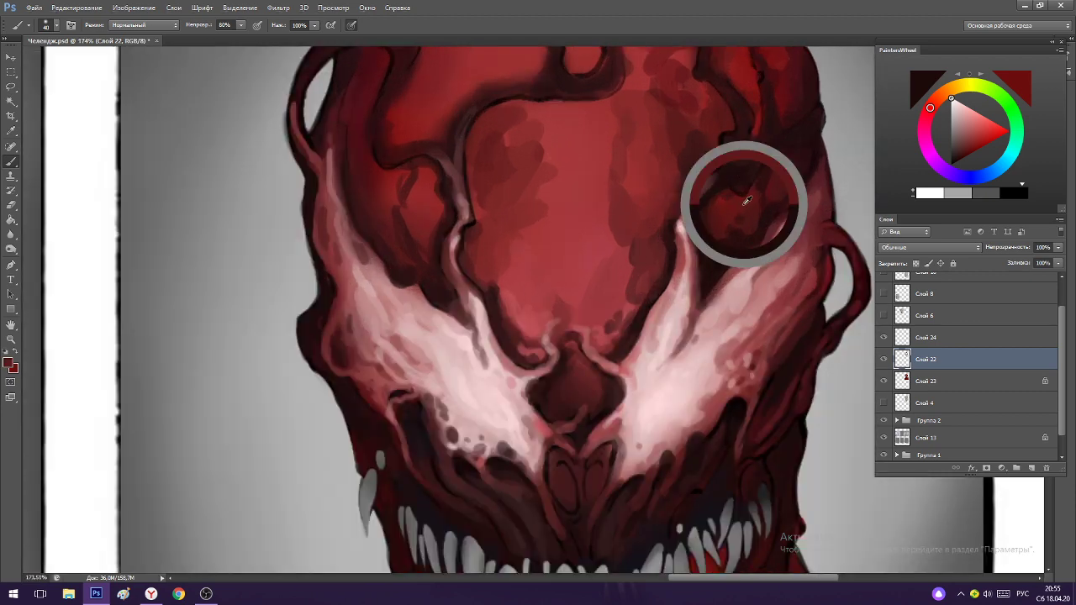
Shade the right side of the head, around the veins above the right eye patch, with sampled dark red and bright red.
left_click_drag(726, 181, 684, 181)
left_click_drag(708, 73, 749, 132)
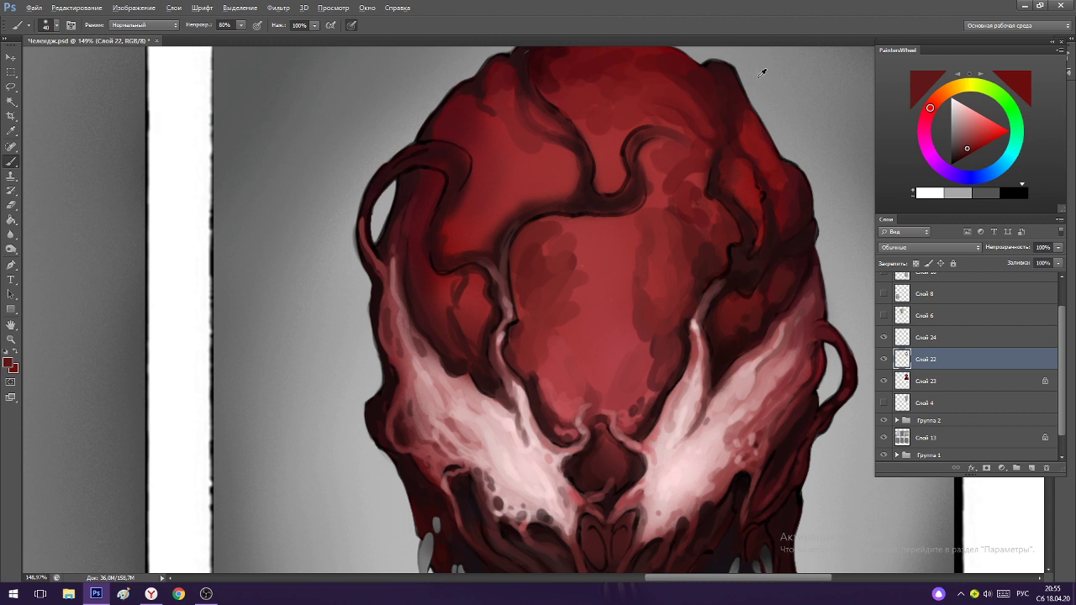
left_click(776, 228, "alt")
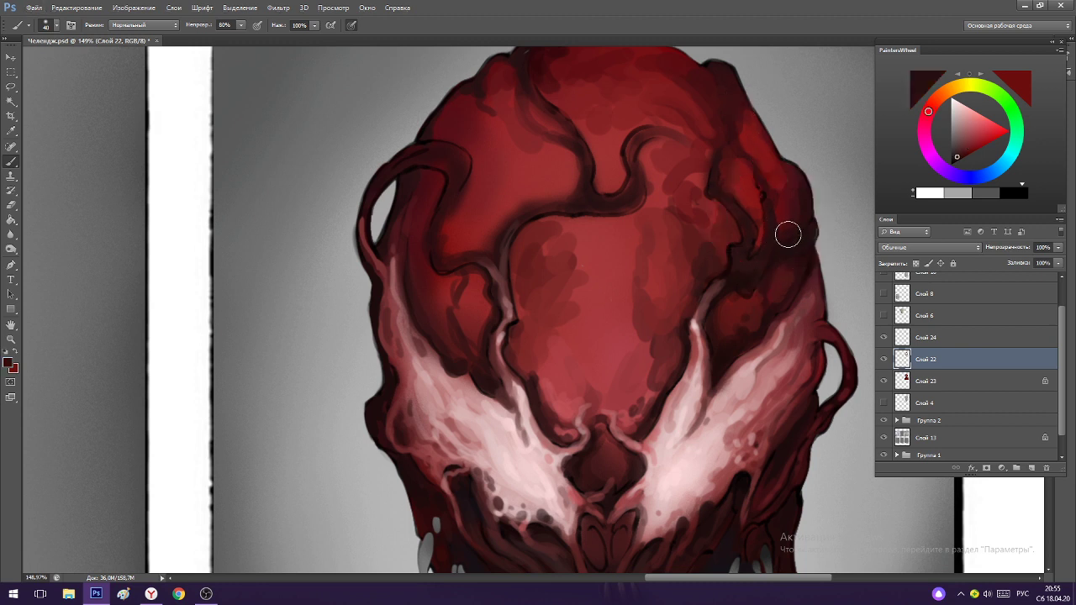
left_click(748, 173, "alt")
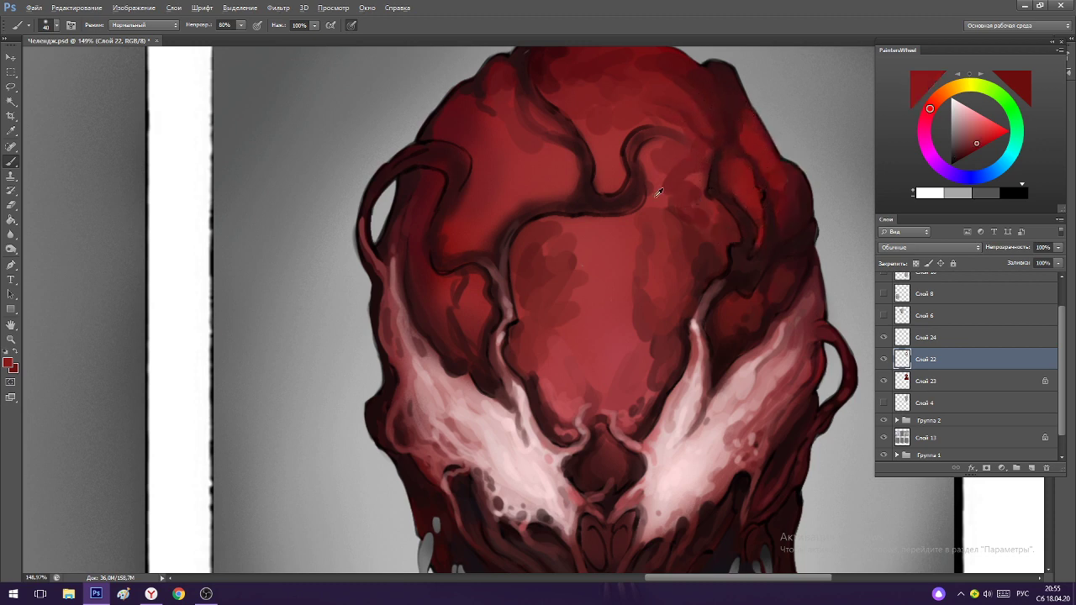
Blend the blotchy shading on the forehead's centre and left side with sampled light and dark reds.
scroll(658, 189, "down", 4)
scroll(659, 274, "up", 4)
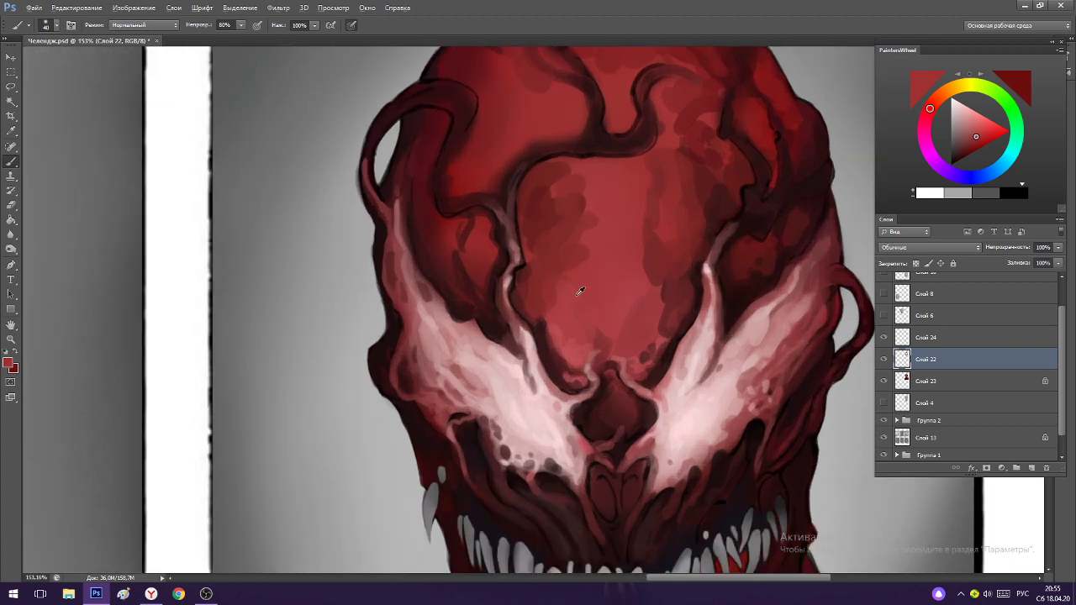
left_click(618, 333, "alt")
left_click(601, 238, "alt")
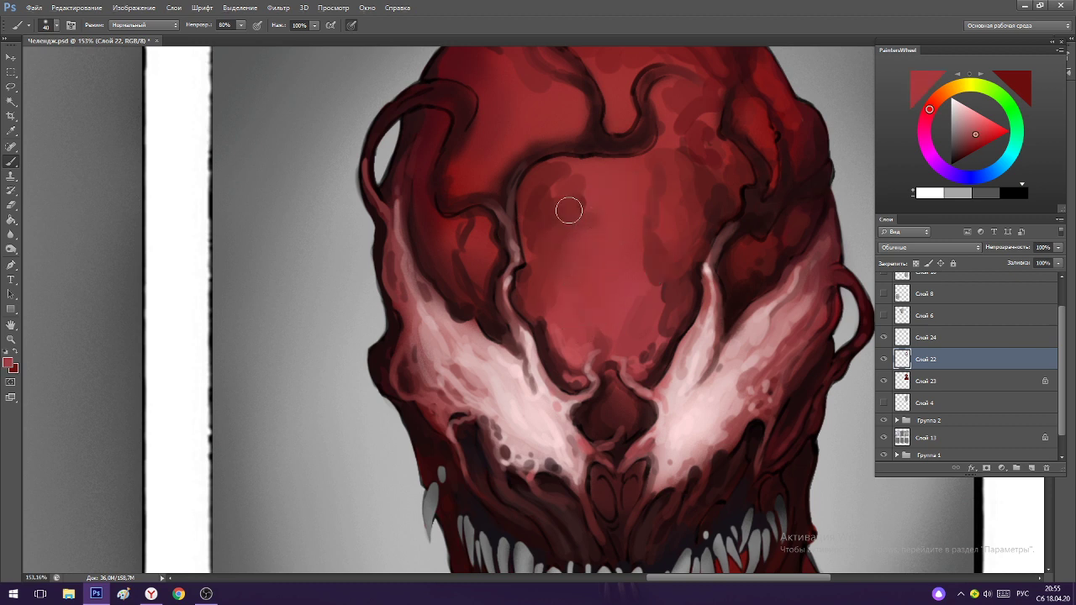
left_click(535, 202, "alt")
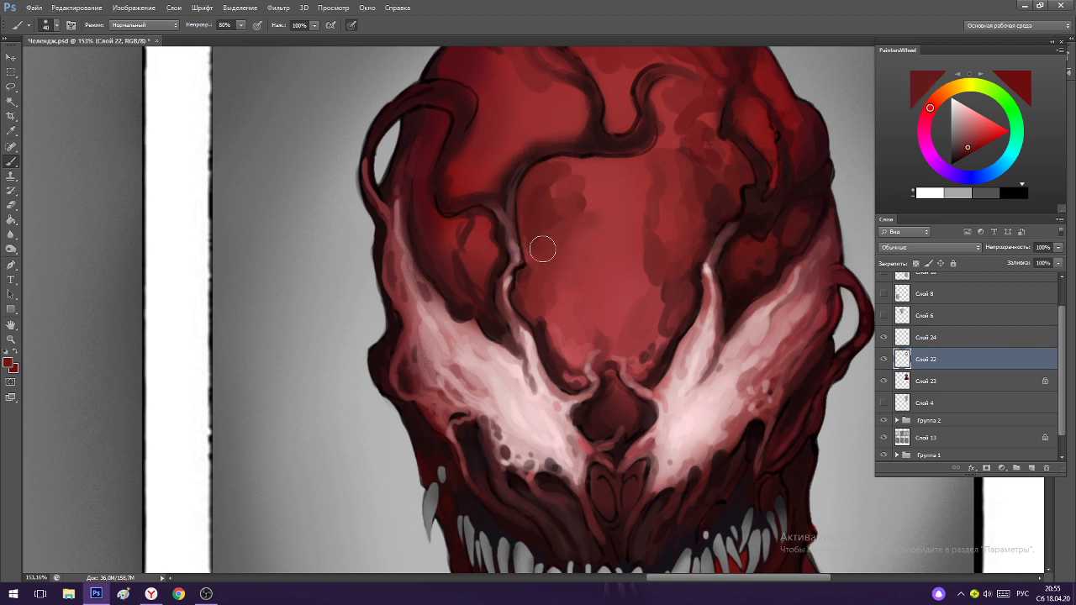
Shade the head beside the looped tendril above the left eye patch with sampled dark maroons.
left_click(465, 143, "alt")
left_click(414, 132, "alt")
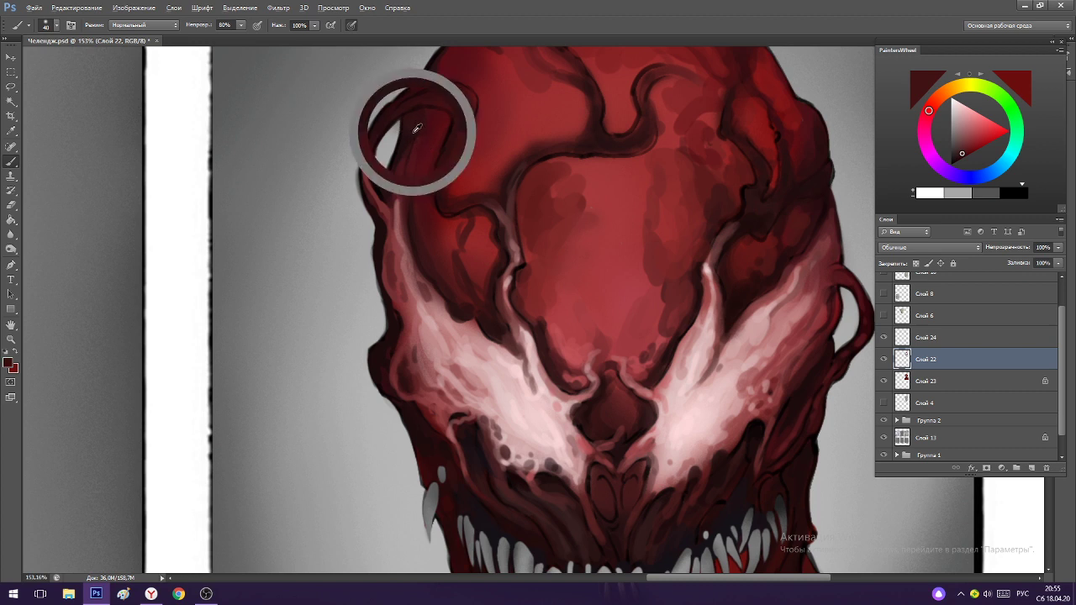
left_click(415, 132, "alt")
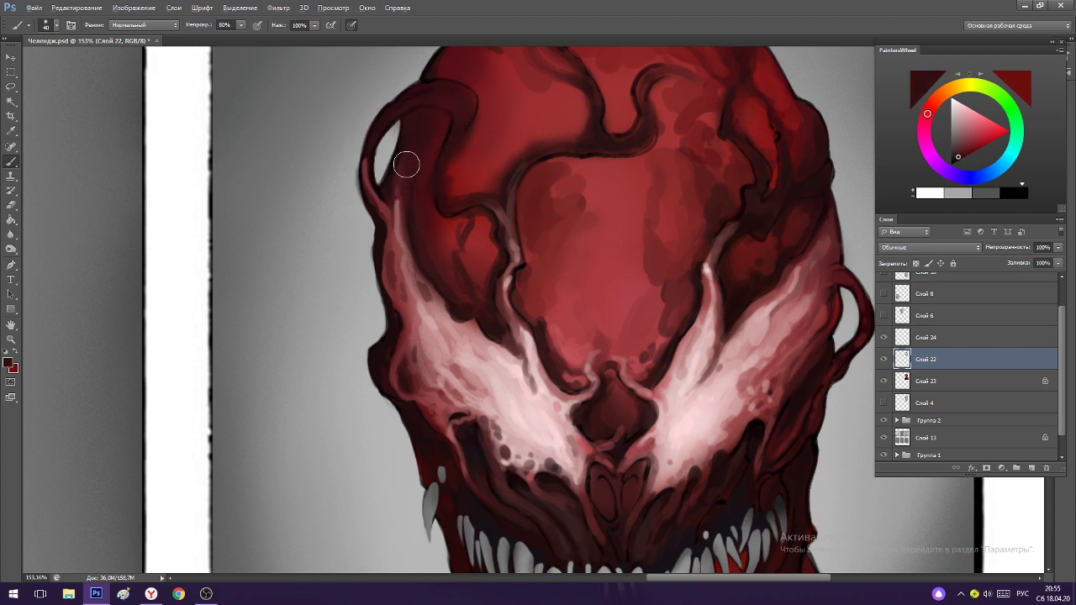
left_click(392, 266, "alt")
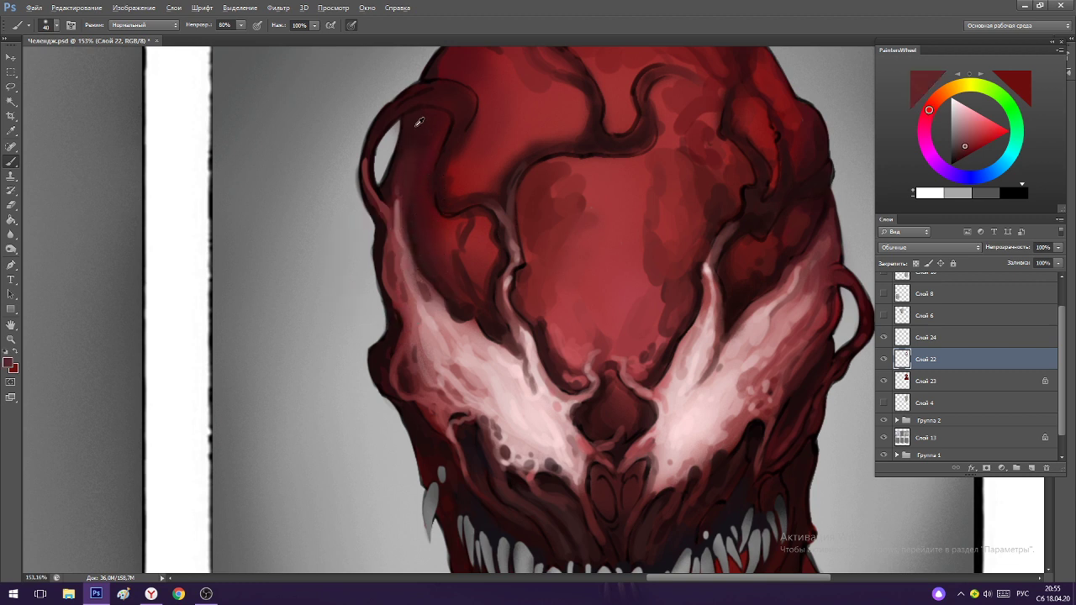
left_click(436, 68, "alt")
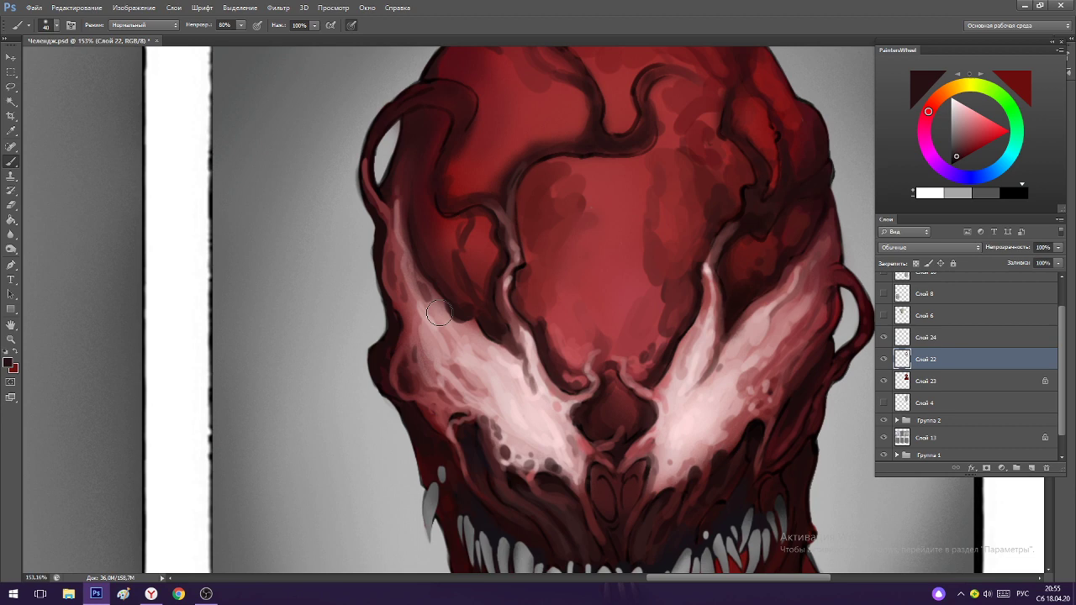
Reduce the brush to 20 px and deepen the shadows around the dark hollow between the eye patches with sampled near-black reds.
left_click_drag(518, 242, 454, 242)
scroll(589, 263, "up", 3)
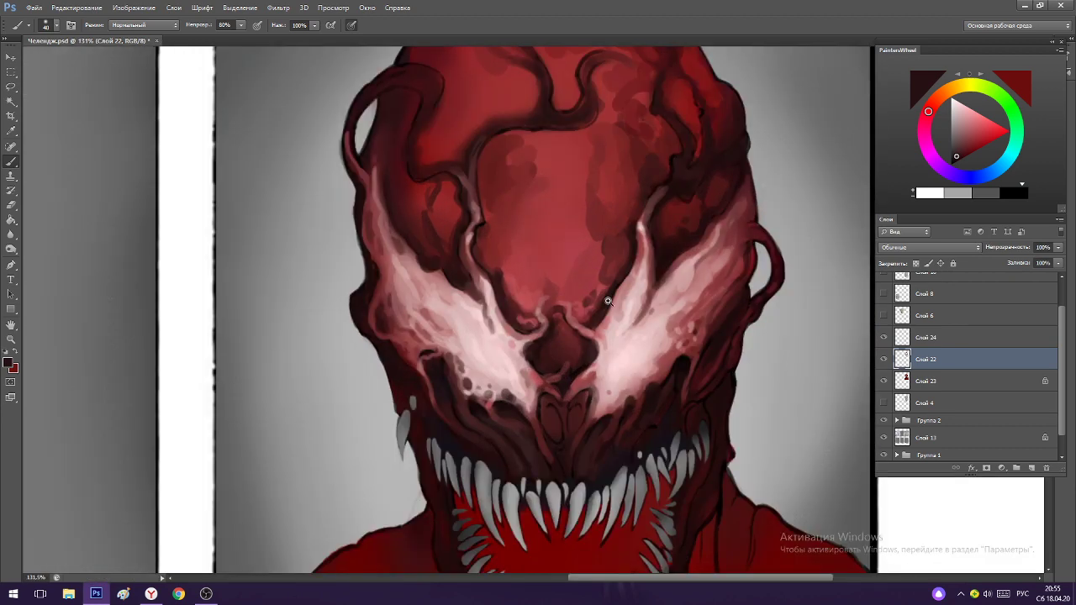
scroll(563, 240, "up", 2)
scroll(553, 235, "down", 1)
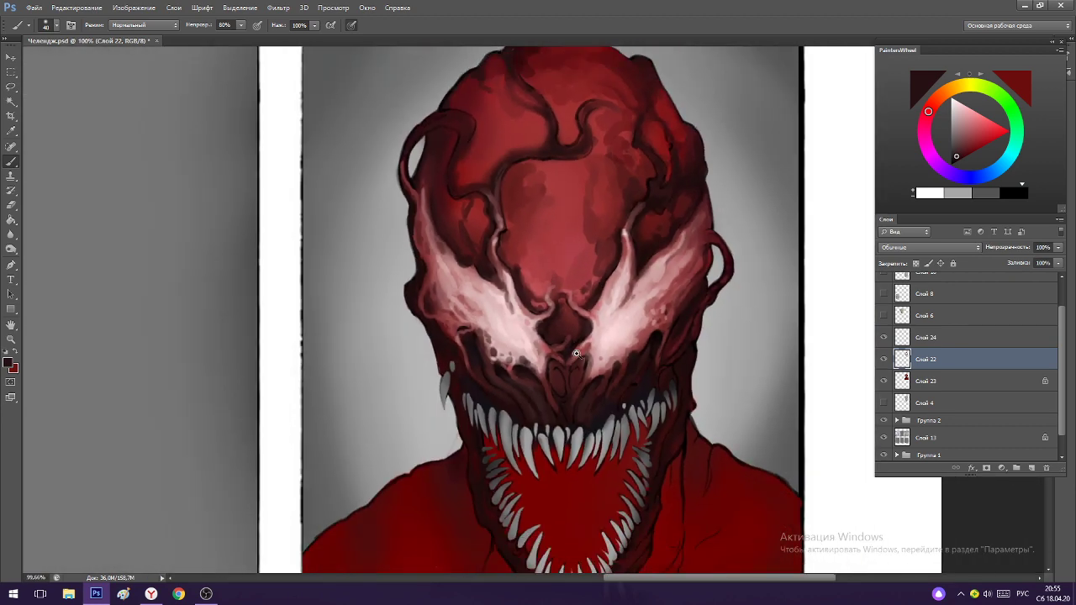
scroll(553, 234, "up", 4)
key("bracketleft")
key("bracketleft")
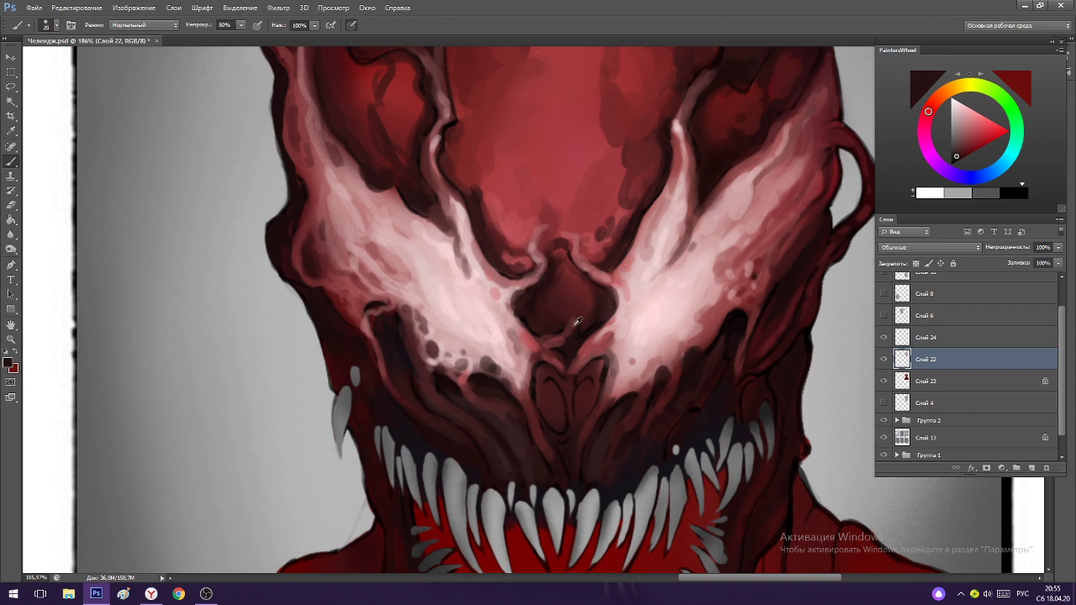
mouse_move(576, 321)
left_mouse_down()
mouse_move(535, 342)
mouse_move(553, 357)
left_mouse_up()
left_click_drag(506, 291, 523, 317)
left_click_drag(522, 312, 521, 292)
left_click_drag(602, 300, 597, 317)
left_click_drag(596, 252, 550, 257)
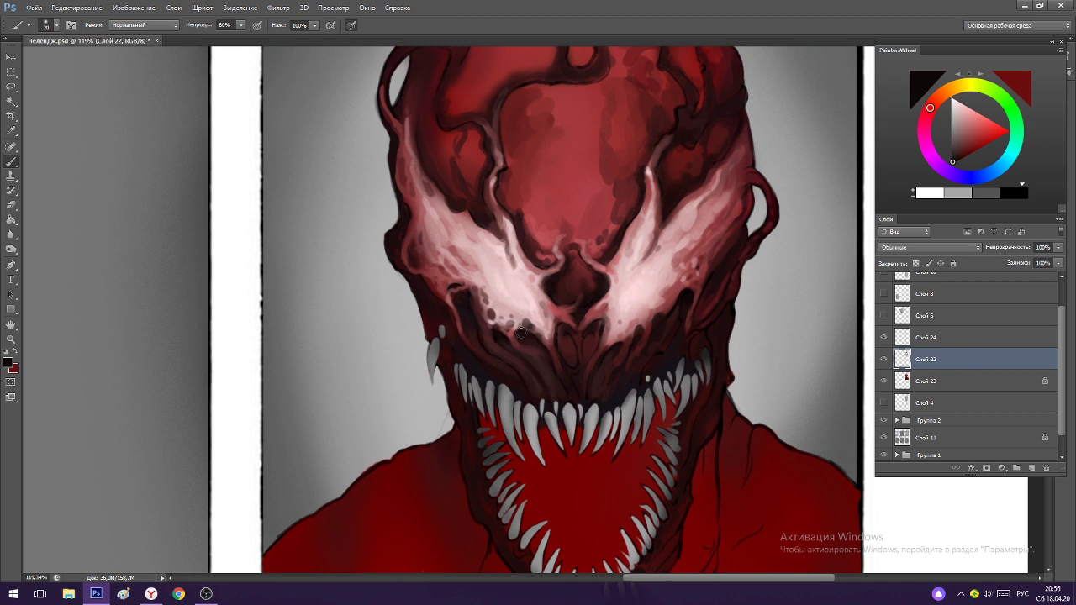
Refine the left eye patch's lower inner edge with sampled pinks, using a 10 px brush for thin strands running into the muzzle.
mouse_move(523, 346)
left_mouse_down()
mouse_move(550, 369)
mouse_move(542, 346)
left_mouse_up()
left_click(515, 324, "alt")
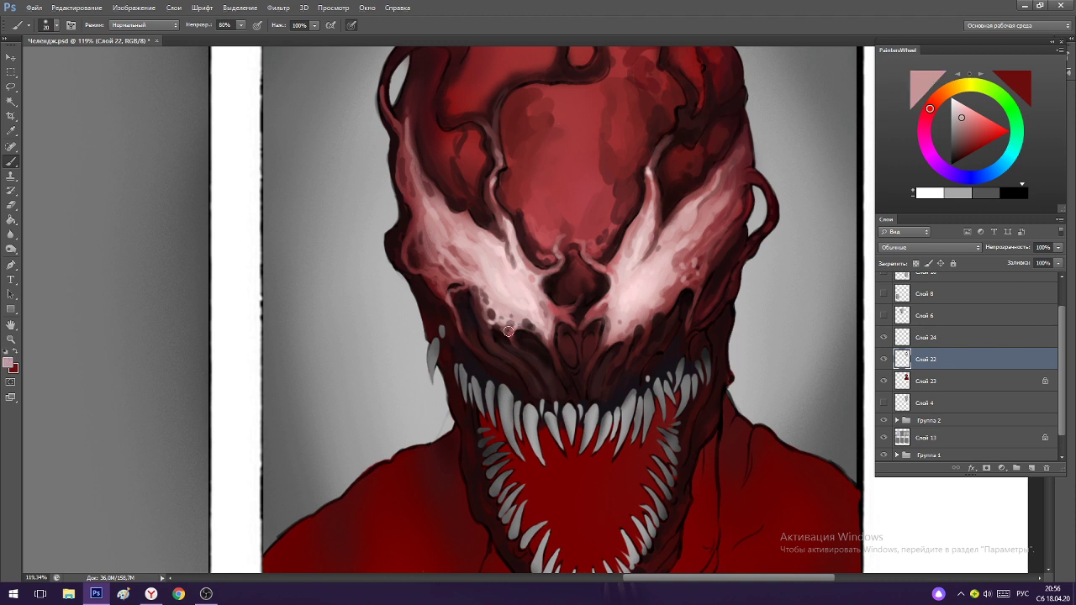
left_click(509, 331, "alt")
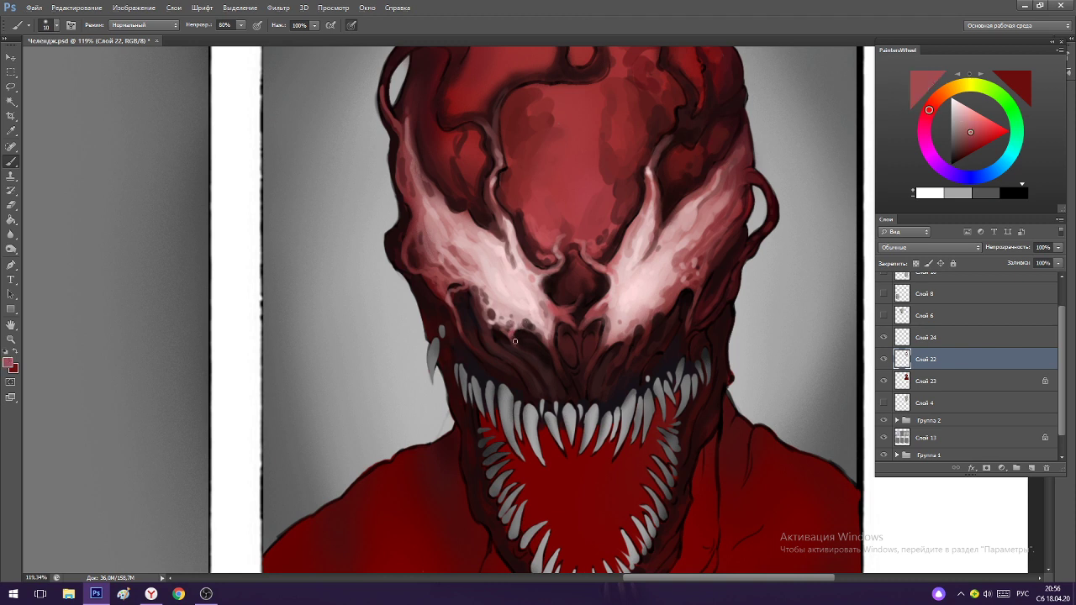
left_click_drag(531, 359, 513, 340)
left_click(549, 331, "alt")
Paint thin strands from the right eye patch's lower inner edge into the muzzle with sampled muted pinks and reds, and save the document.
left_click(605, 336, "alt")
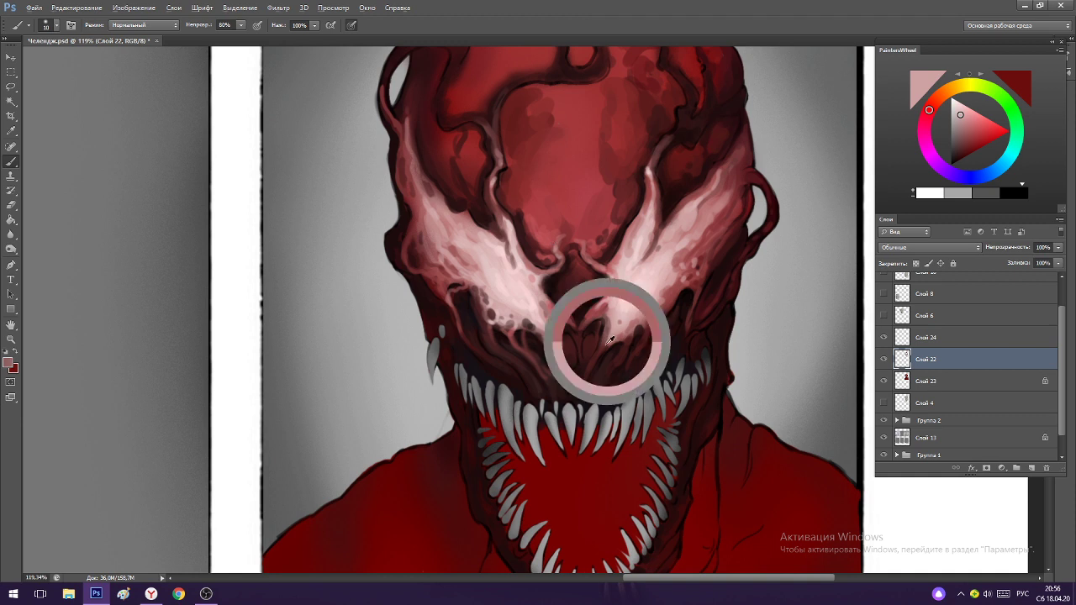
left_click(593, 364, "alt")
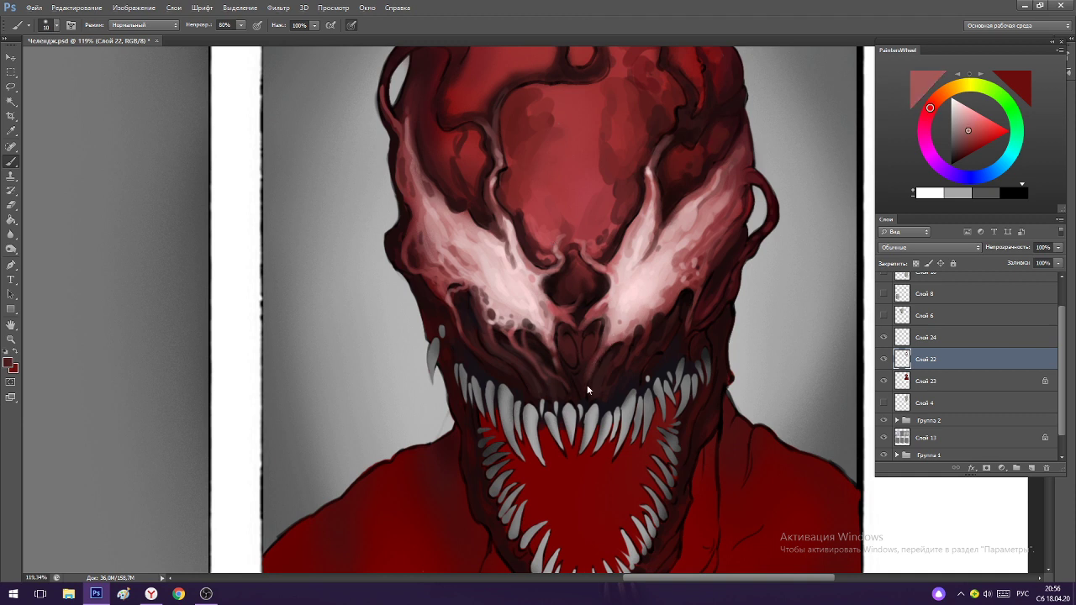
left_click(605, 336, "alt")
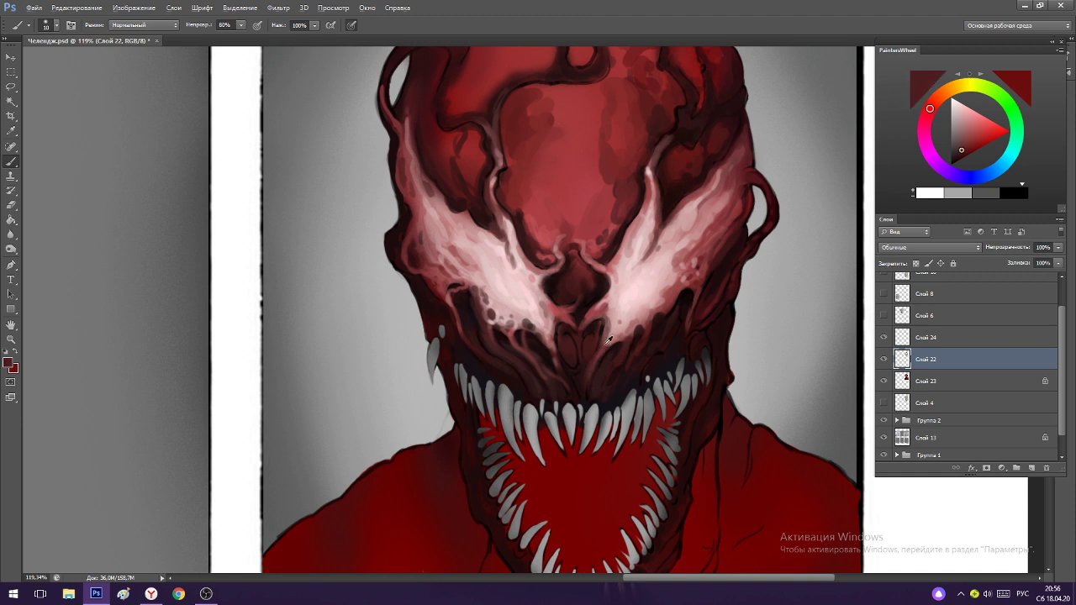
left_click(604, 346, "alt")
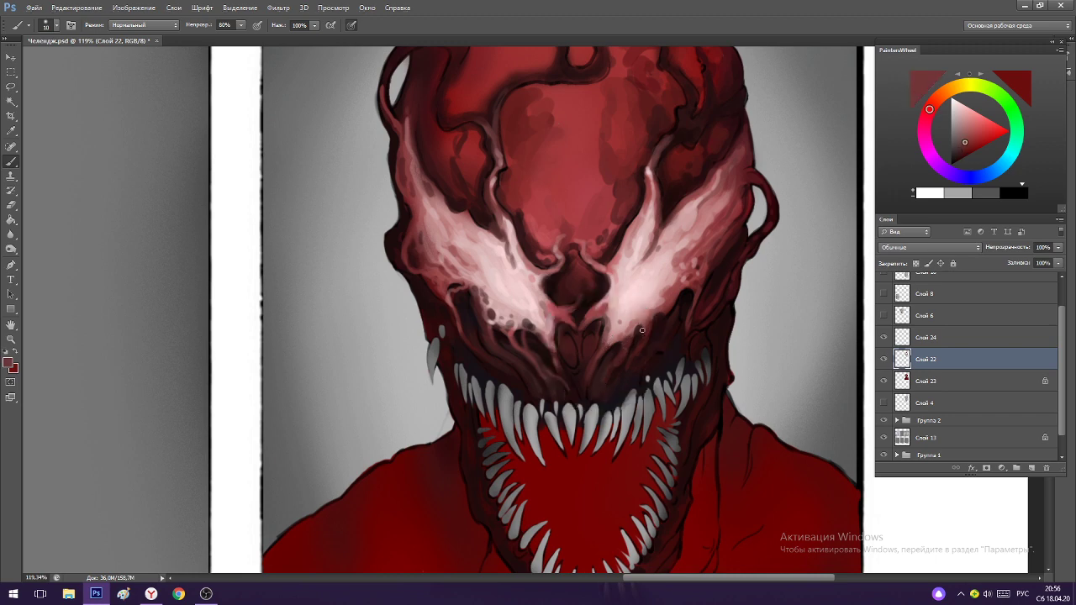
left_click(635, 331, "alt")
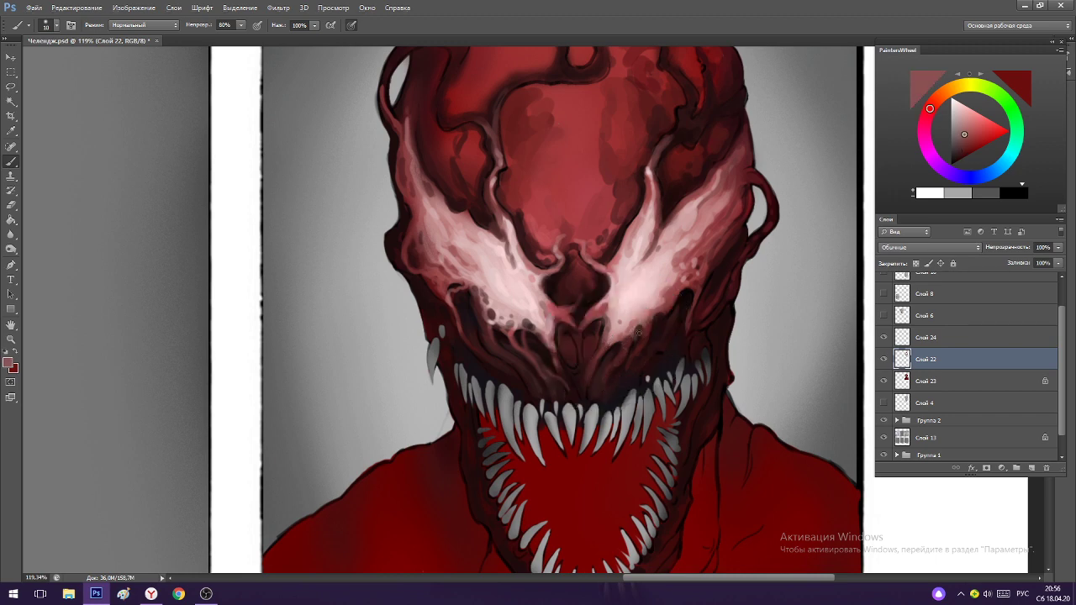
scroll(637, 342, "down", 4)
key("ctrl+s")
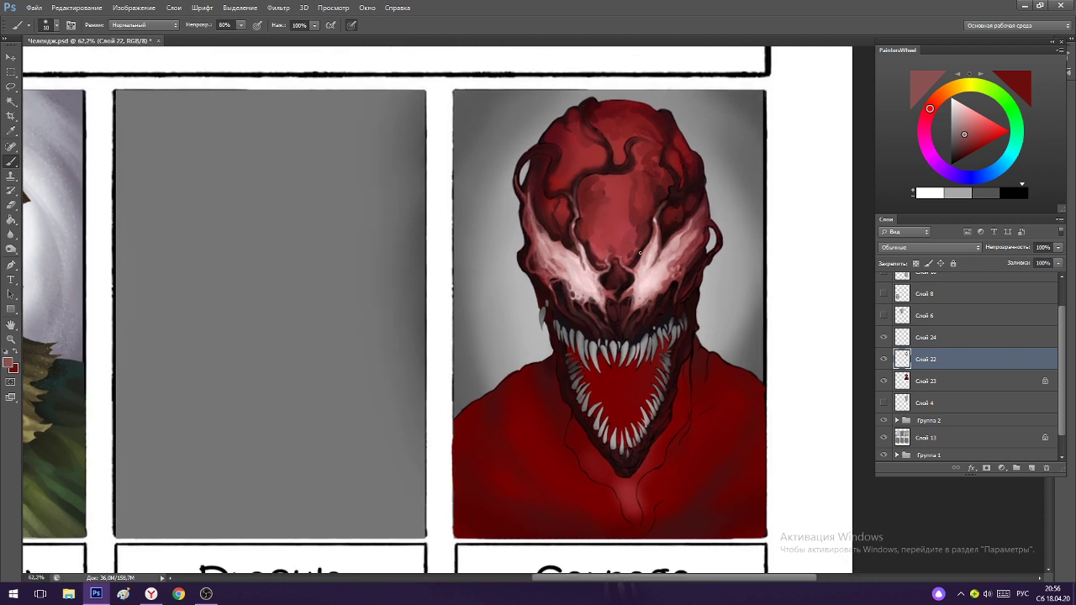
Enlarge the brush to 40 px and smooth the shading of the forehead and crown with sampled reds.
scroll(685, 227, "up", 2)
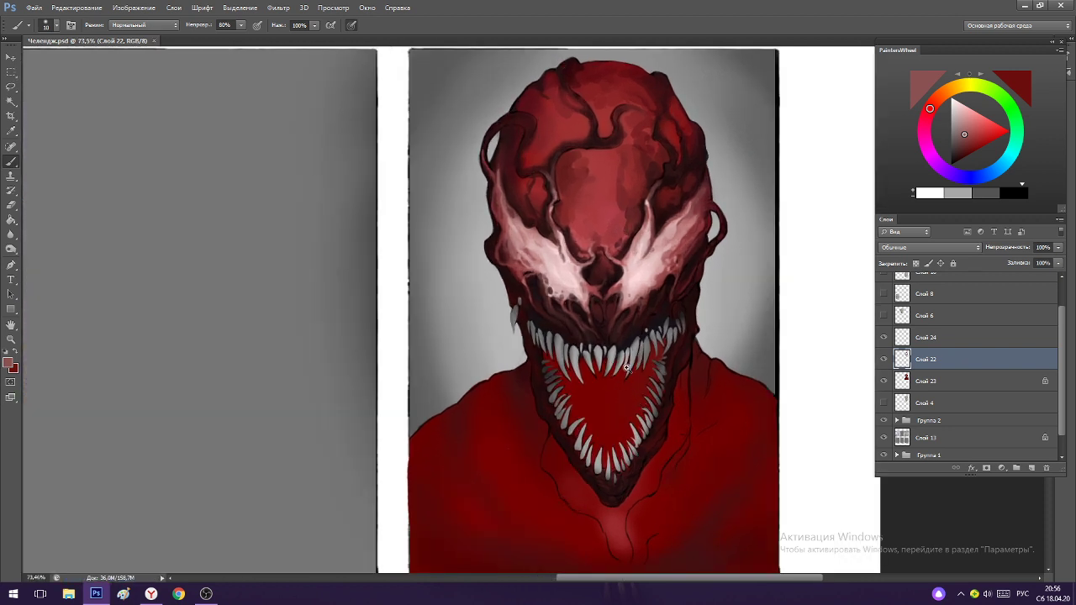
scroll(626, 367, "up", 2)
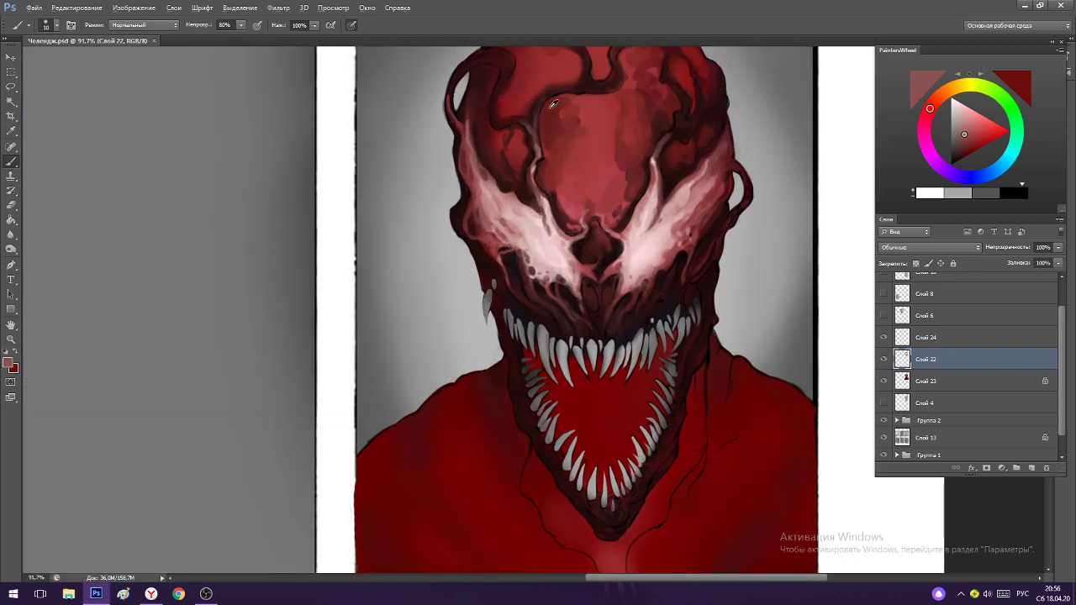
left_click(586, 56, "alt")
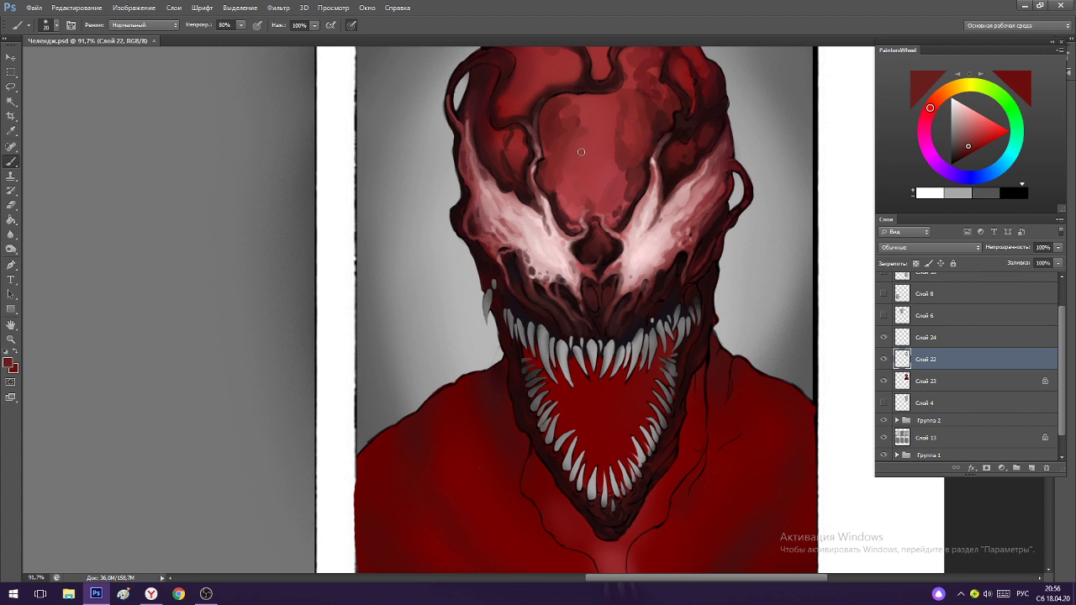
key("]")
left_click_drag(563, 118, 561, 124)
left_click(555, 118, "alt")
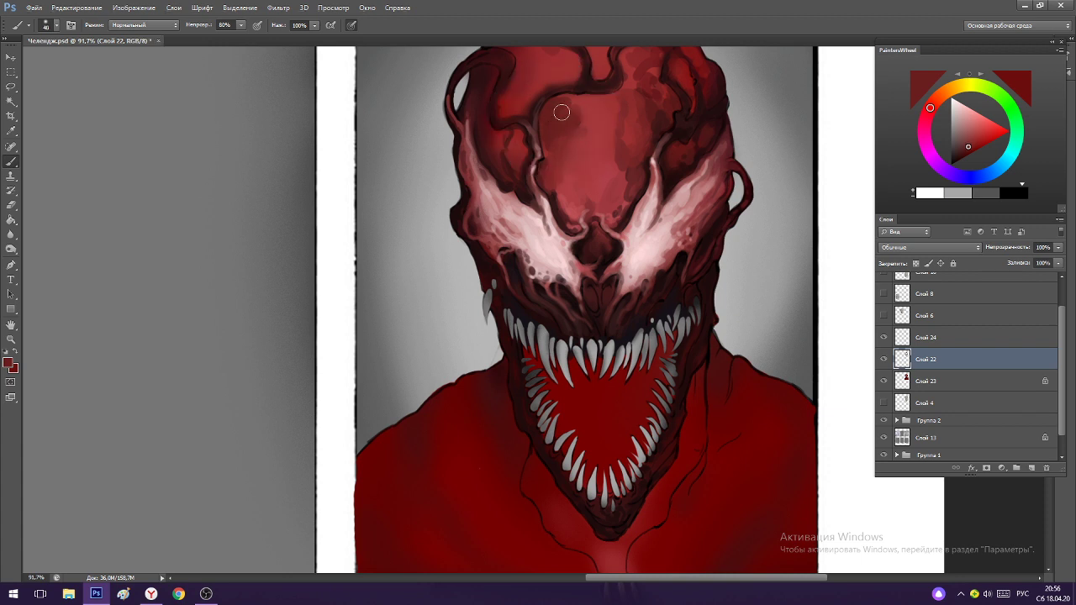
left_click(687, 73, "alt")
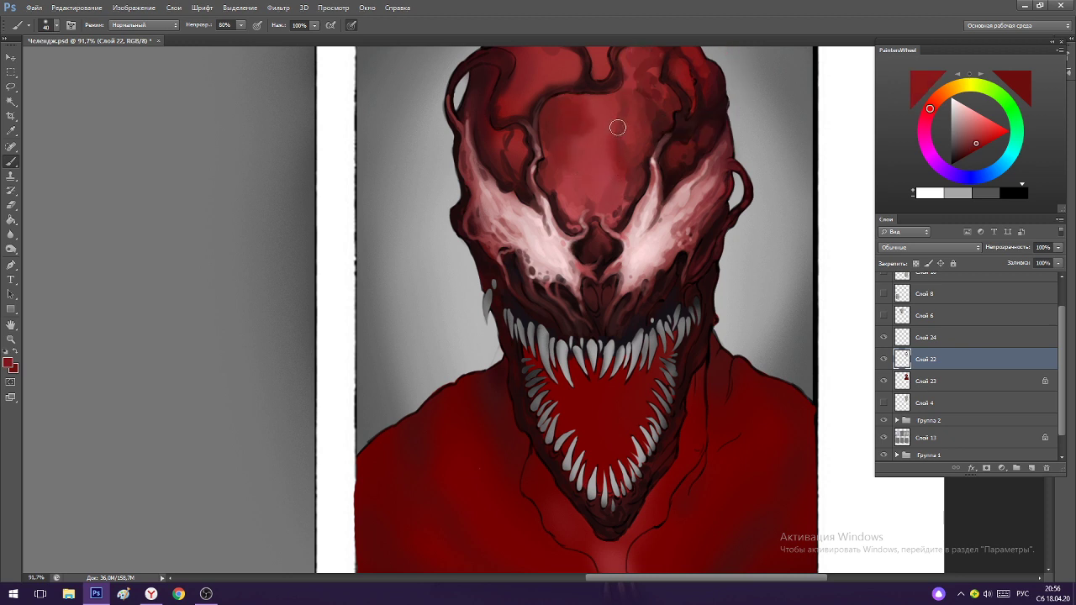
scroll(630, 144, "up", 2)
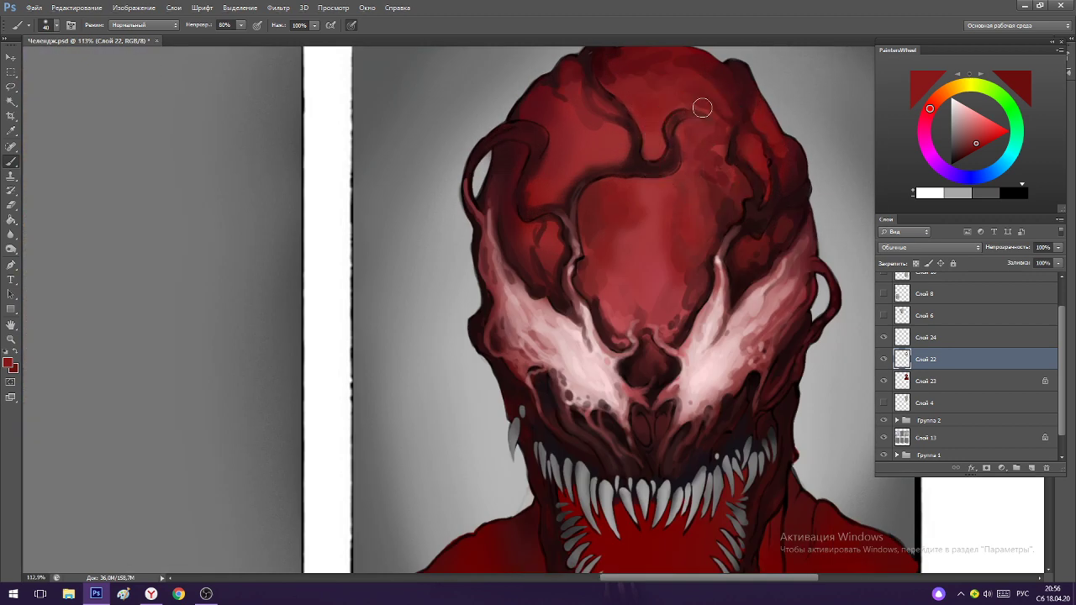
left_click(692, 67, "alt")
Shade the head's upper left bulge and the area around the left tendril with sampled dark maroons and reds.
left_click(558, 90, "alt")
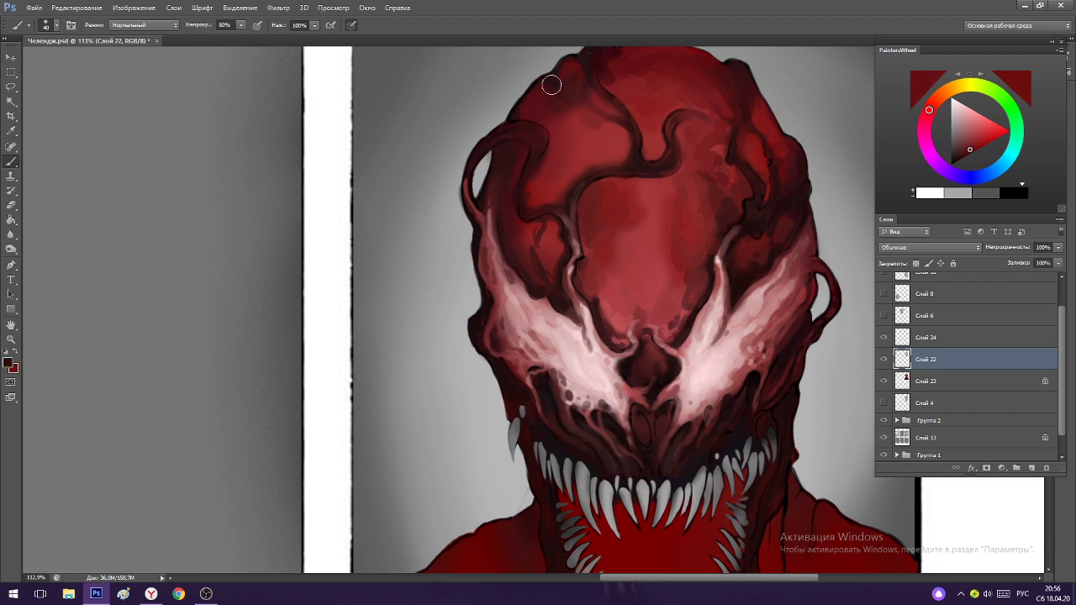
left_click(552, 154, "alt")
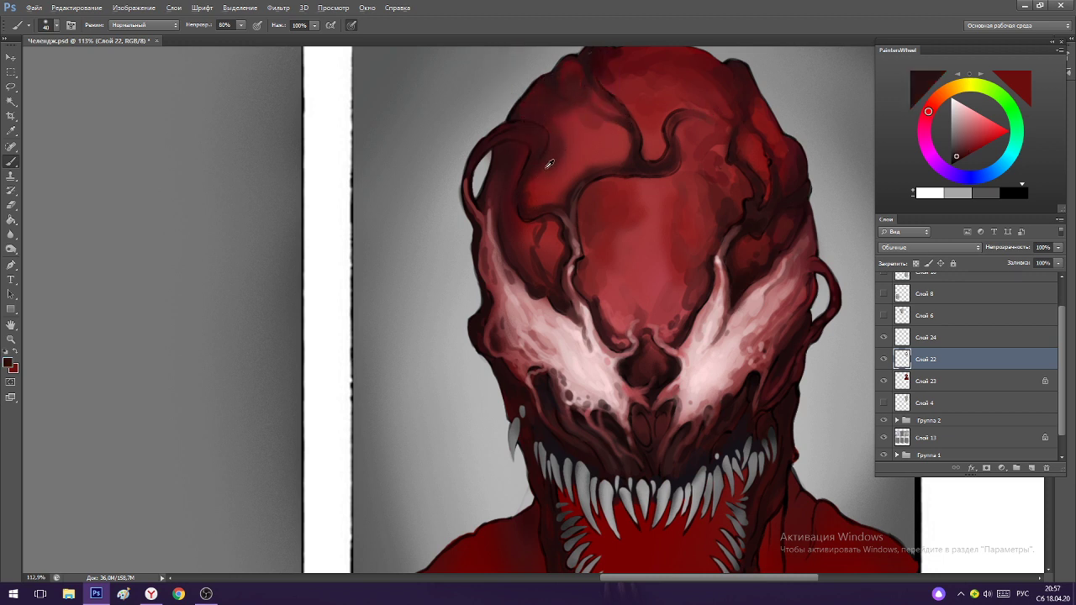
left_click(548, 163, "alt")
left_click(549, 158, "alt")
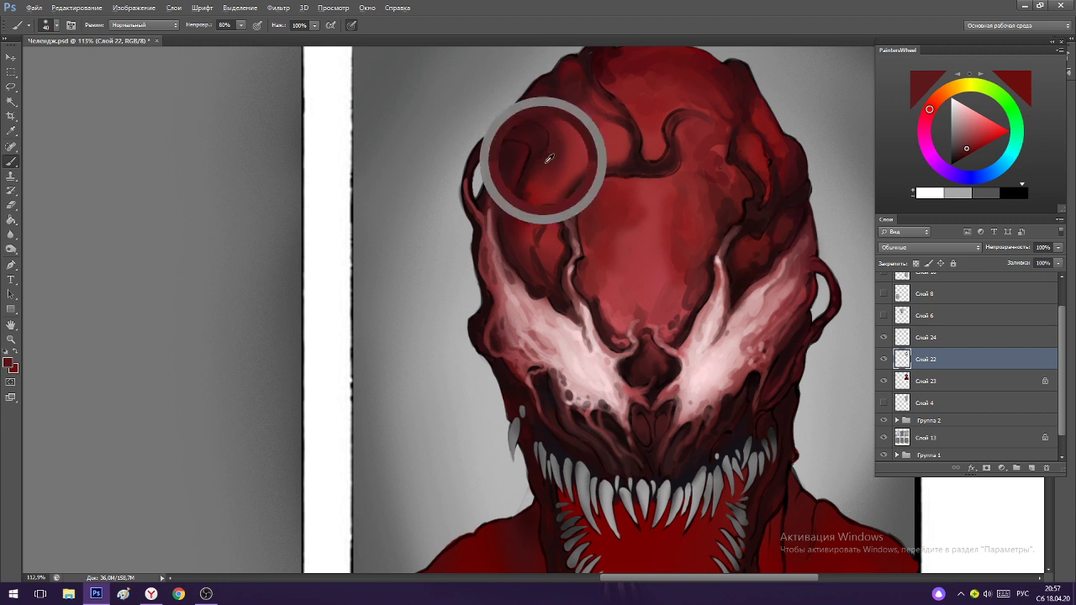
left_click_drag(548, 158, 539, 191)
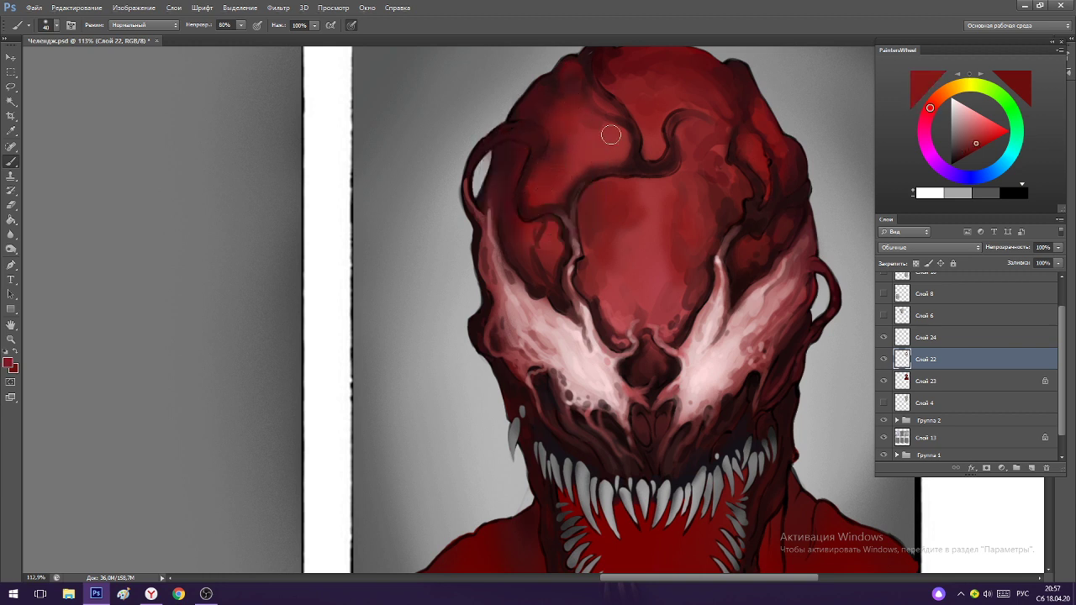
left_click(557, 97, "alt")
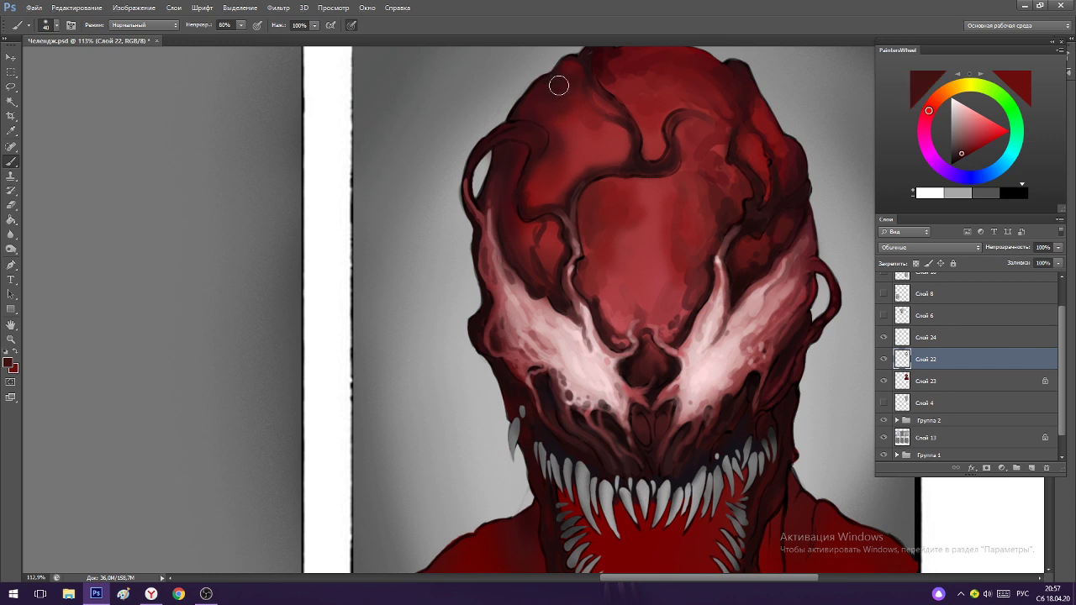
left_click(504, 229, "alt")
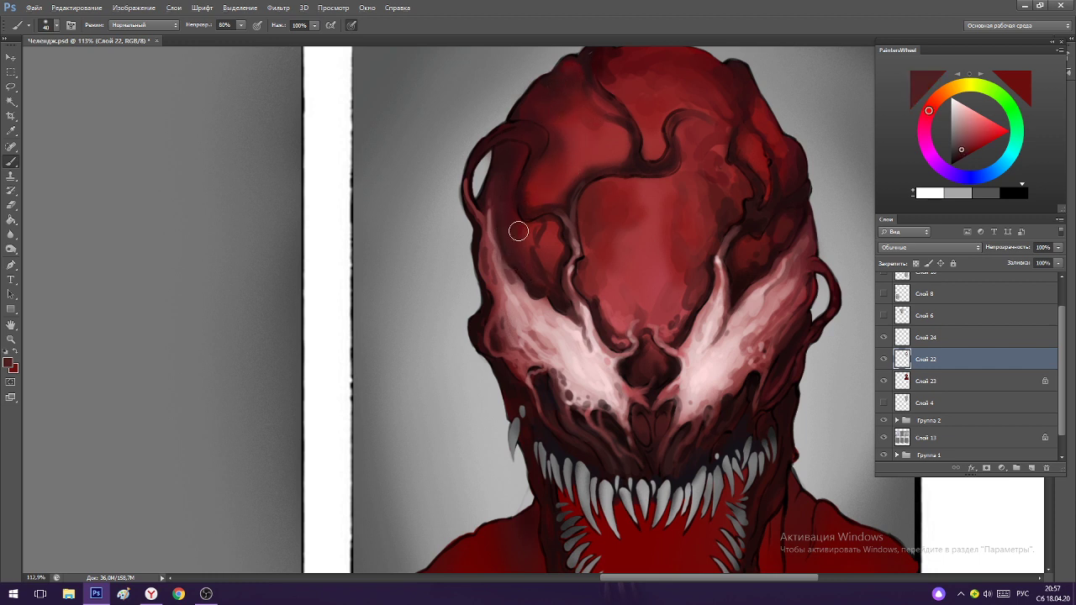
left_click(555, 156, "alt")
Blend the forehead's right side with sampled red and darken the head above the right eye patch with sampled near-black tones.
scroll(545, 177, "down", 4)
scroll(564, 239, "up", 3)
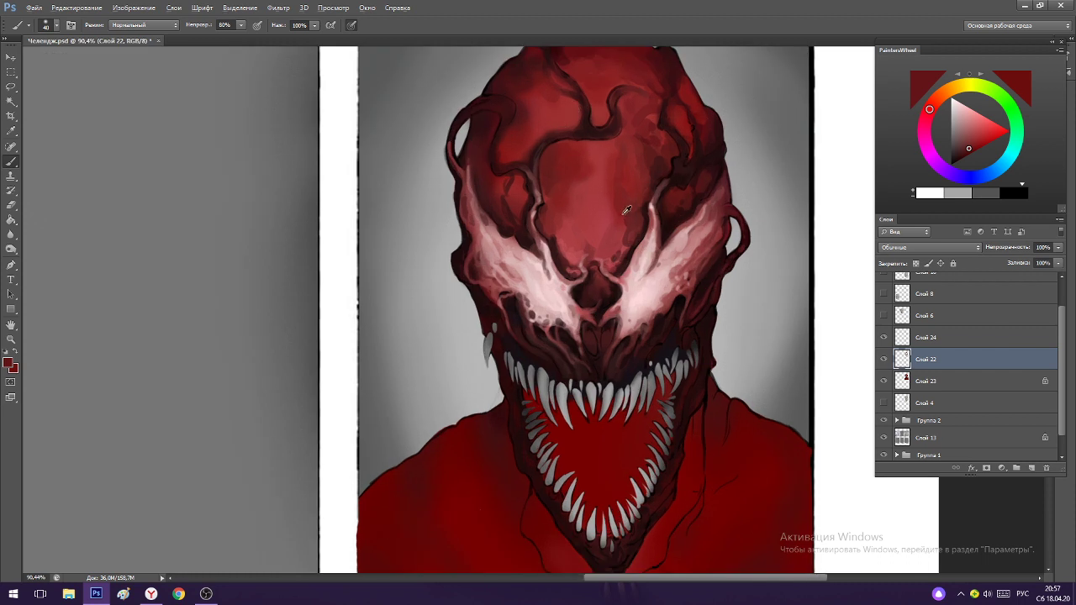
left_click(626, 210, "alt")
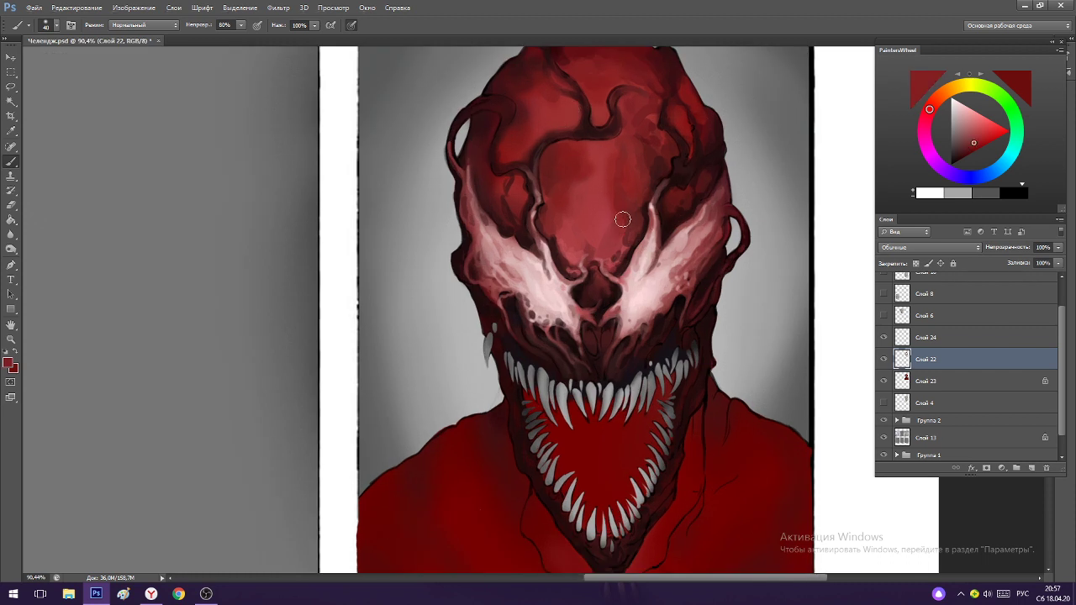
left_click(685, 179, "alt")
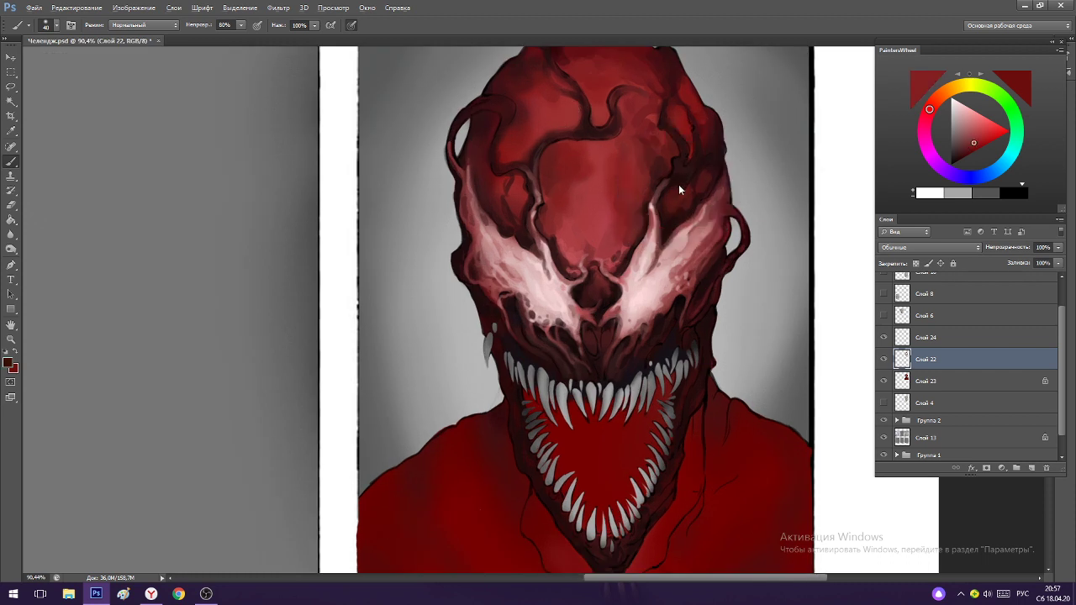
left_click(528, 189, "alt")
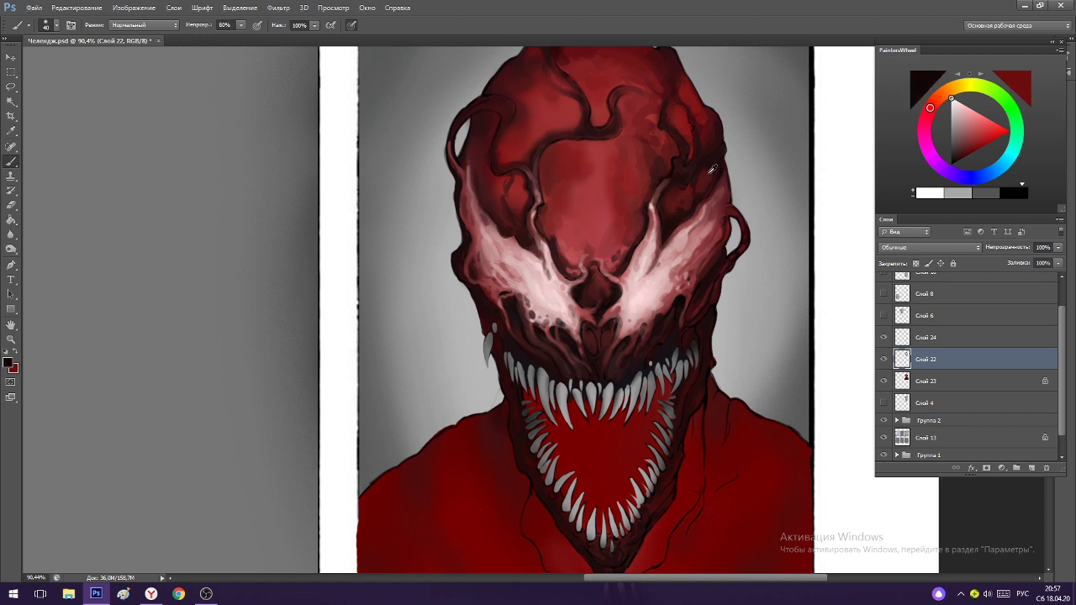
Reduce the brush to 15 px and shade the left tendril, its adjoining vein and the head's left edge with dark blue-violet.
left_click(666, 347, "alt")
scroll(584, 336, "up", 3)
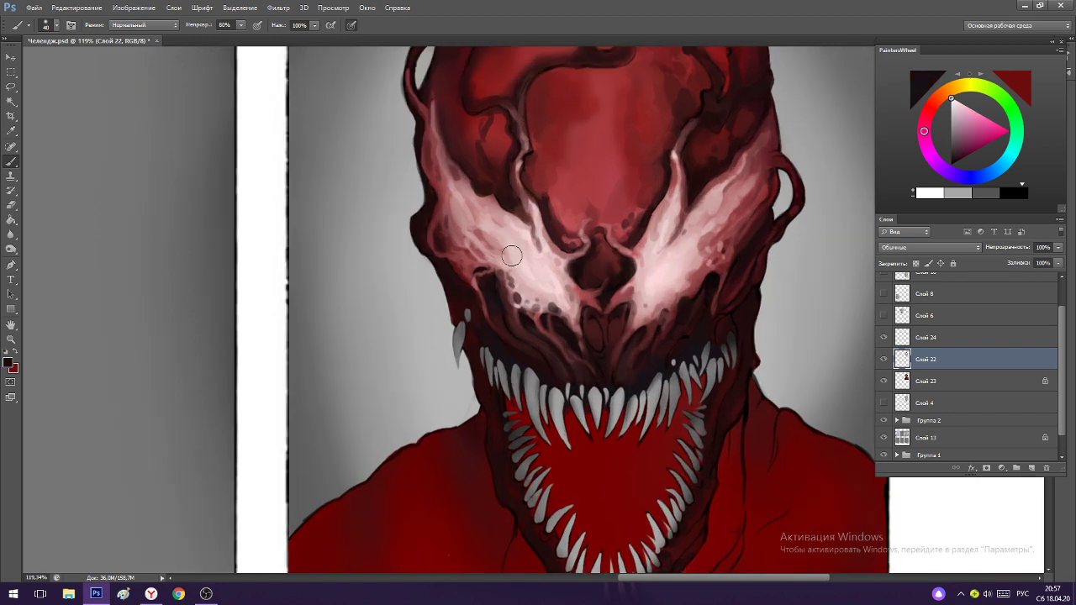
key("bracketleft")
scroll(447, 216, "down", 2)
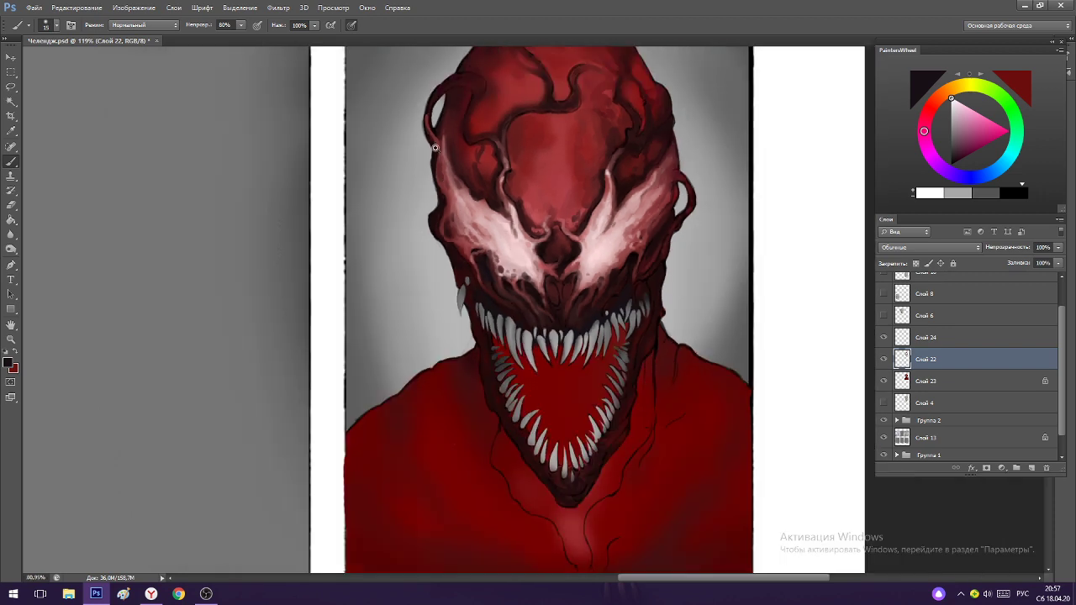
scroll(468, 107, "up", 5)
scroll(463, 224, "down", 3)
left_click(497, 132, "alt")
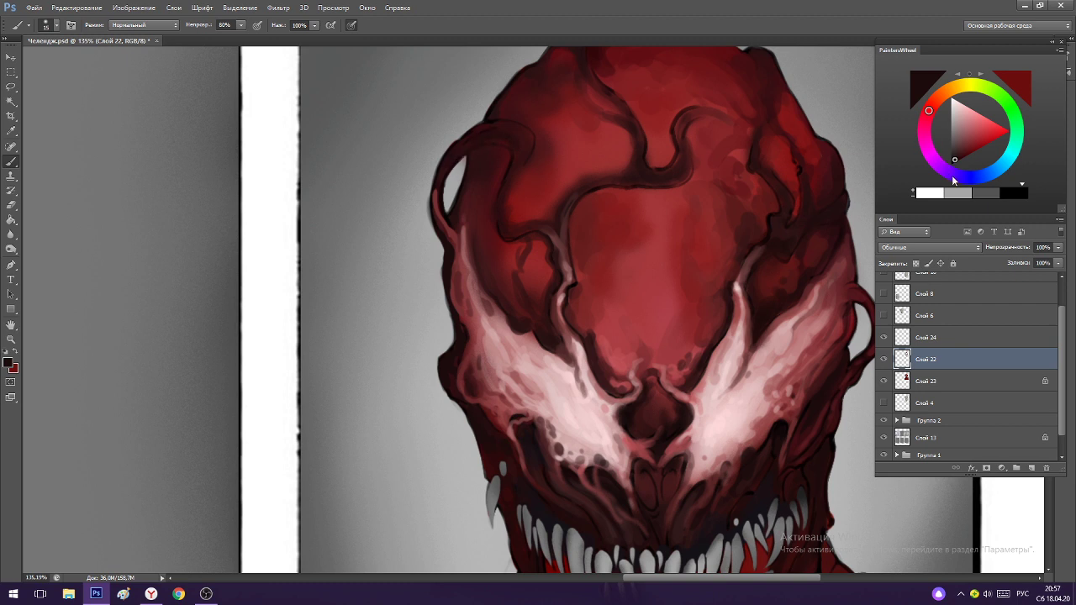
left_click(957, 177)
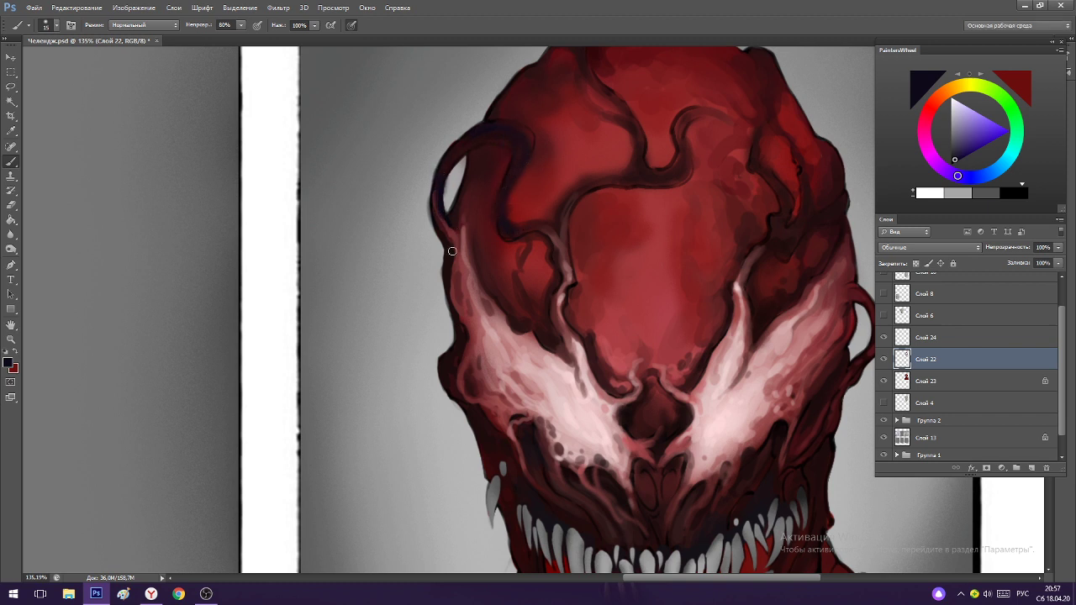
left_click_drag(449, 278, 462, 321)
Deepen the shadows along the left eye patch's outer edge and the cheek below it with the dark blue-violet.
scroll(480, 289, "up", 2)
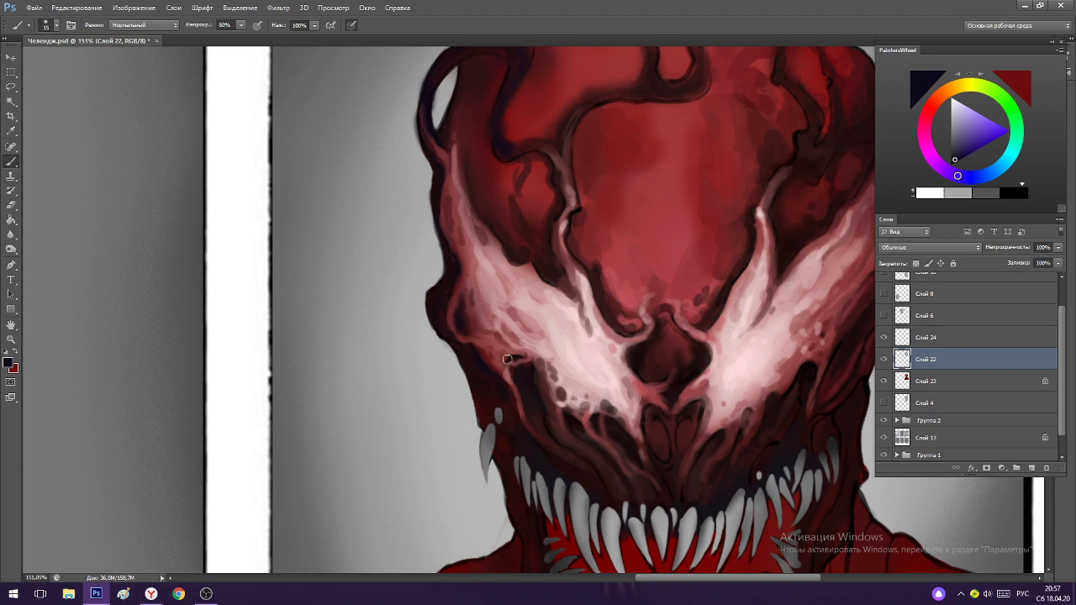
scroll(515, 307, "down", 5)
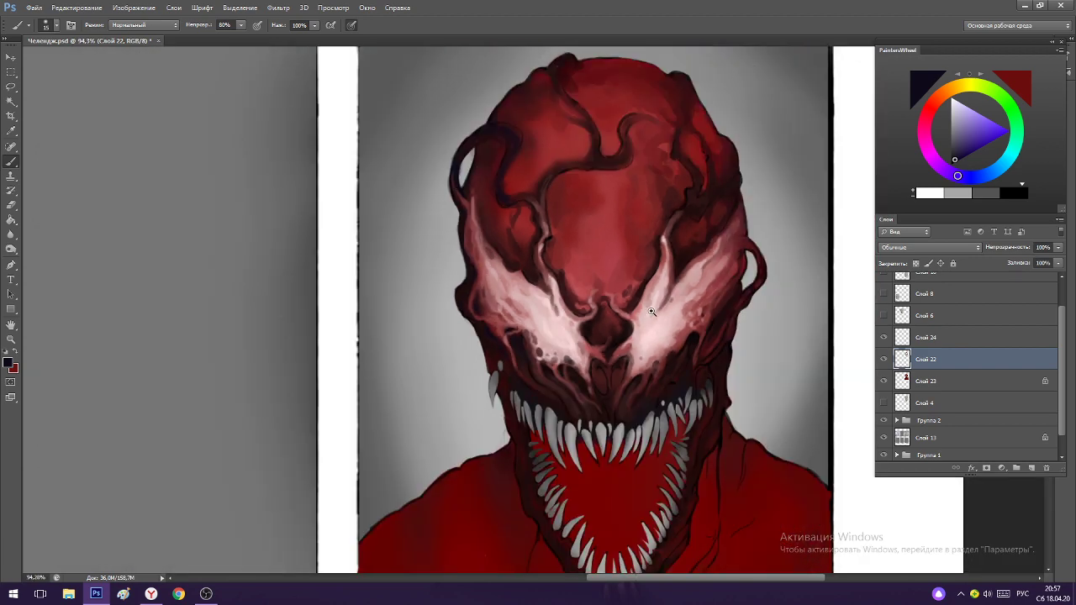
scroll(515, 359, "up", 4)
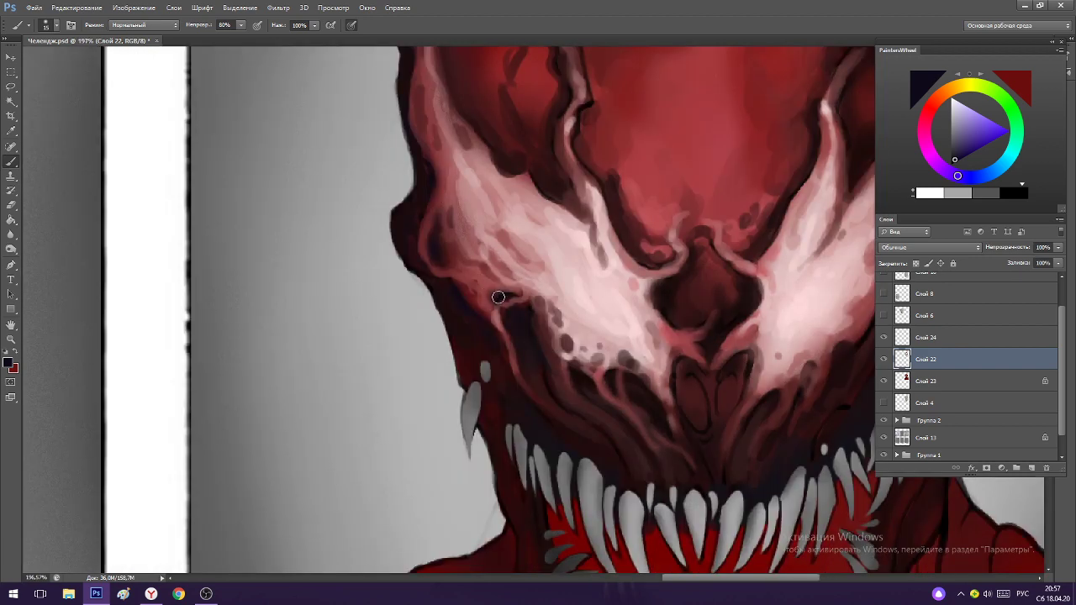
scroll(568, 244, "down", 4)
scroll(664, 240, "up", 2)
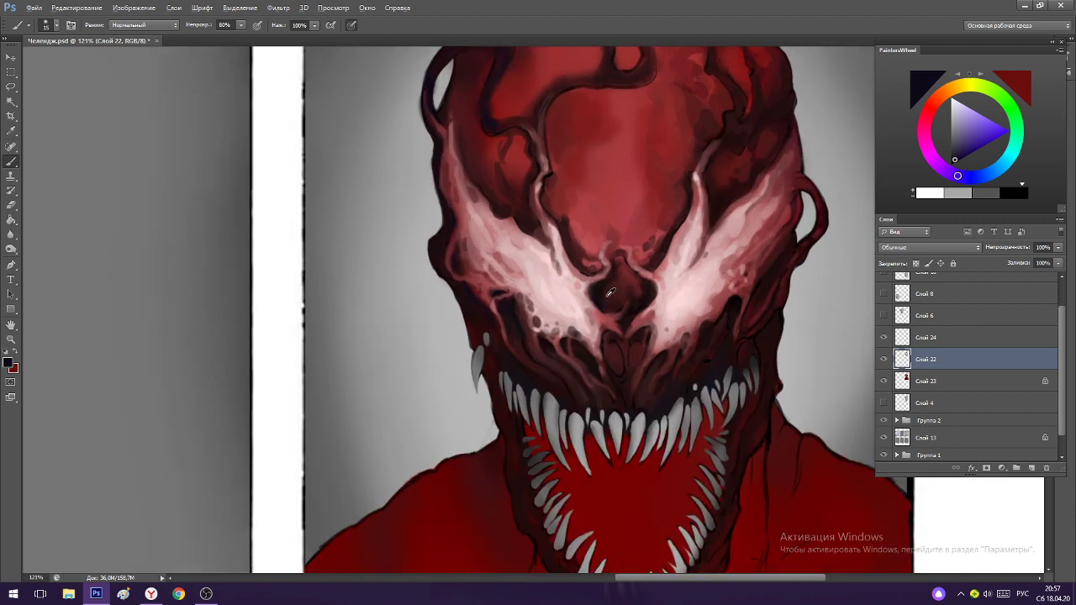
Darken the hollow between the eye patches and the forehead's left contour with sampled near-black reds.
left_click(609, 297, "alt")
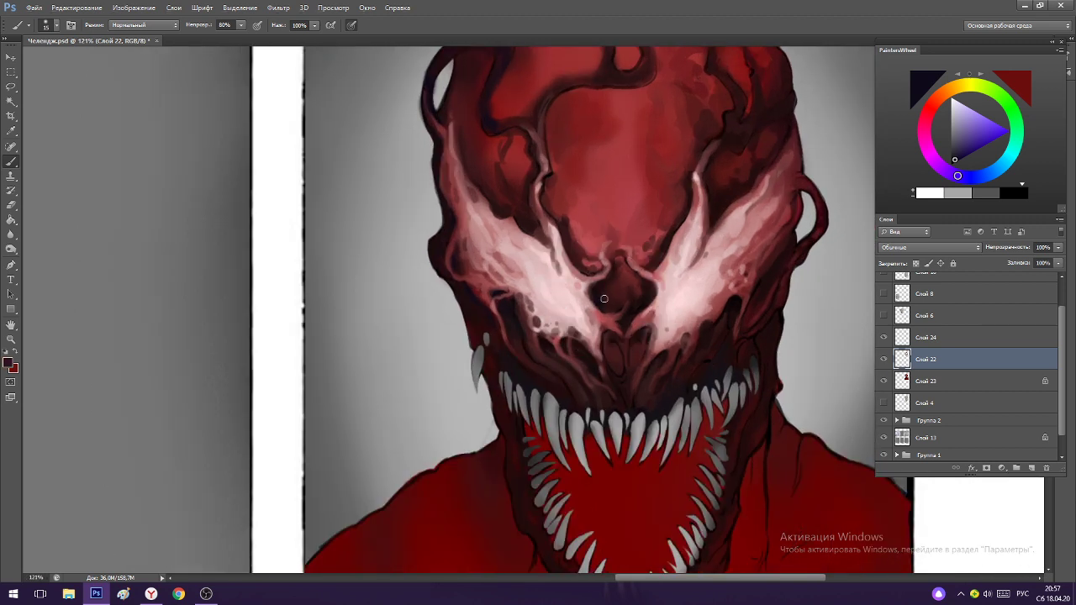
left_click(647, 299, "alt")
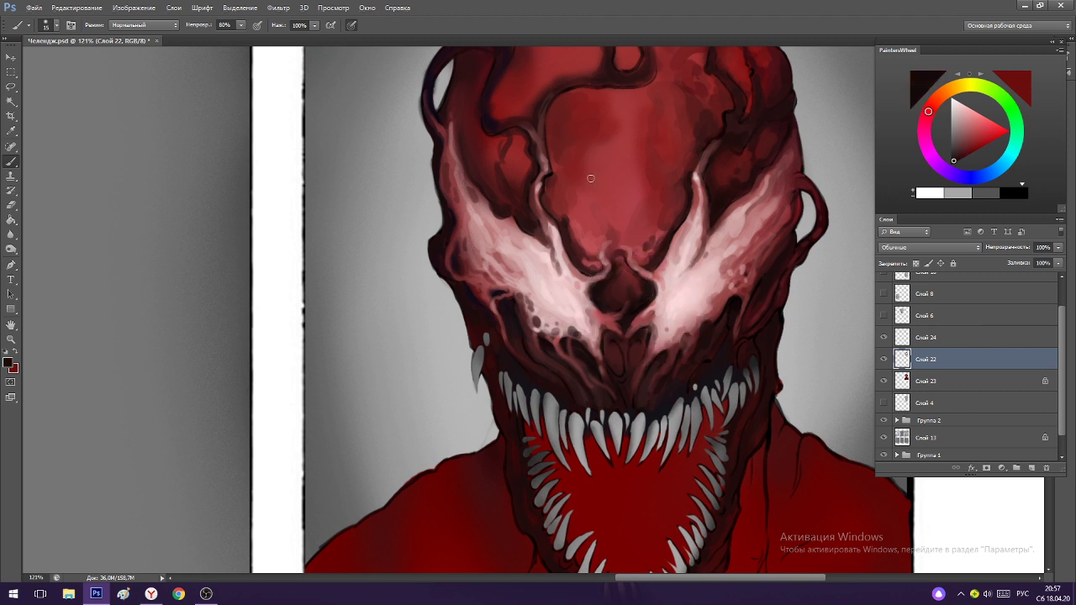
scroll(629, 284, "down", 5)
scroll(600, 252, "up", 7)
left_click_drag(600, 292, 627, 308)
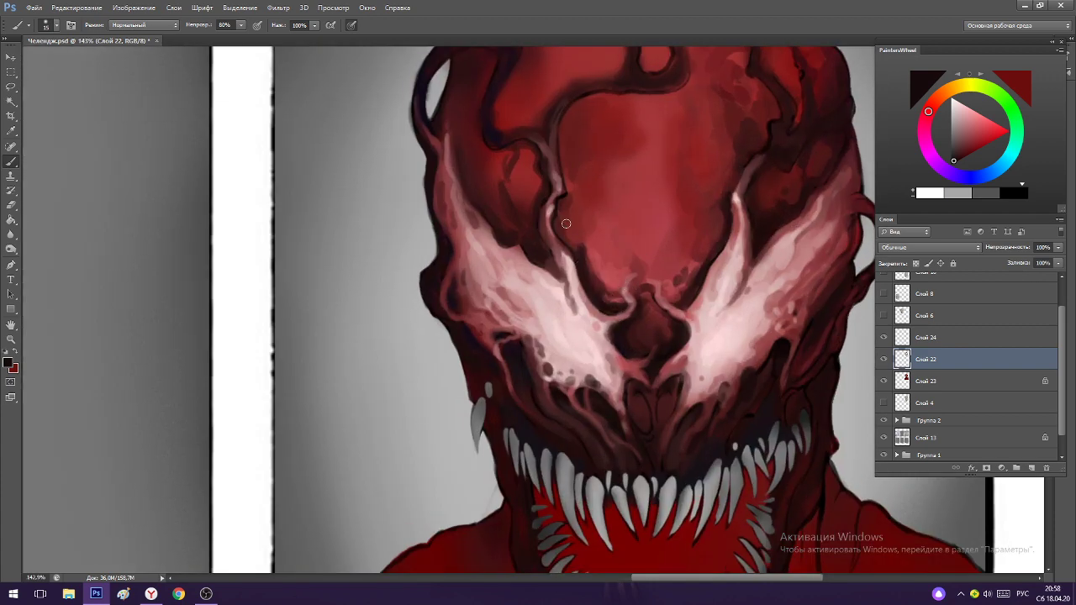
mouse_move(560, 202)
left_mouse_down()
mouse_move(557, 220)
mouse_move(578, 257)
left_mouse_up()
scroll(746, 203, "down", 3)
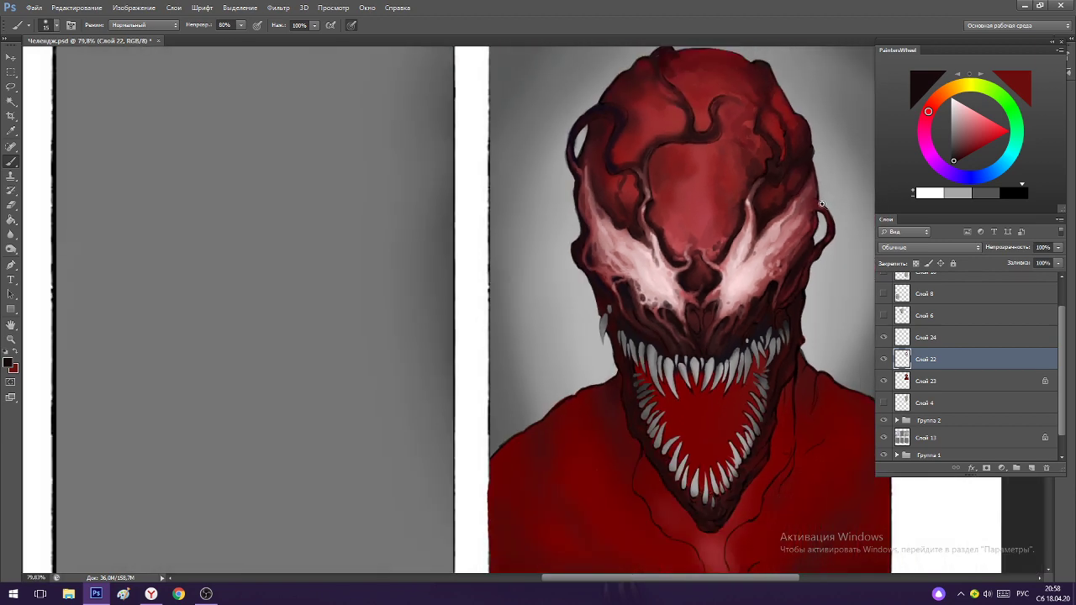
scroll(782, 158, "up", 3)
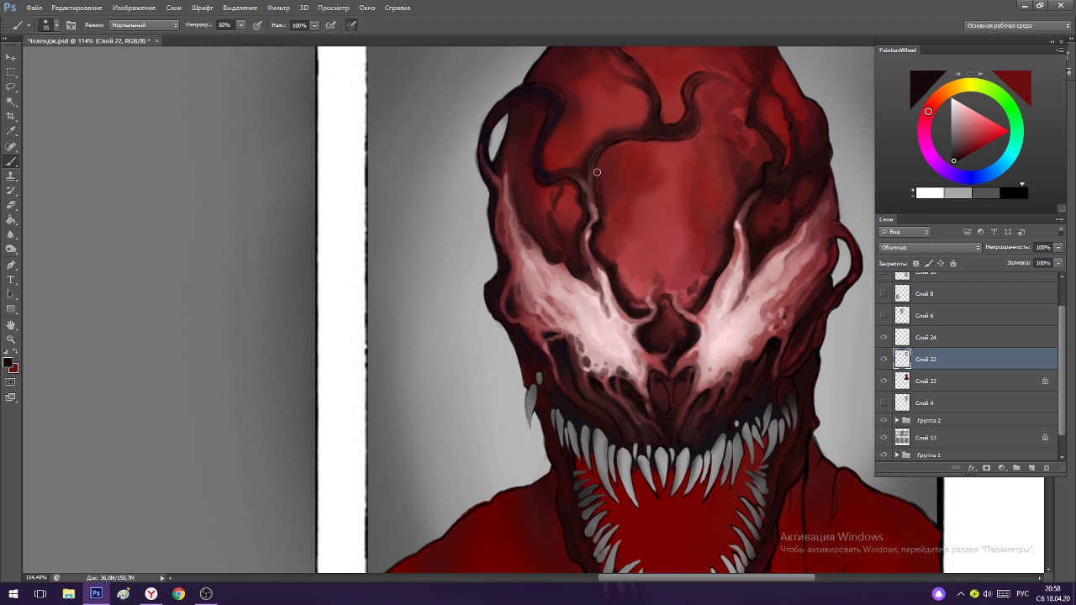
scroll(637, 251, "down", 4)
scroll(706, 275, "up", 1)
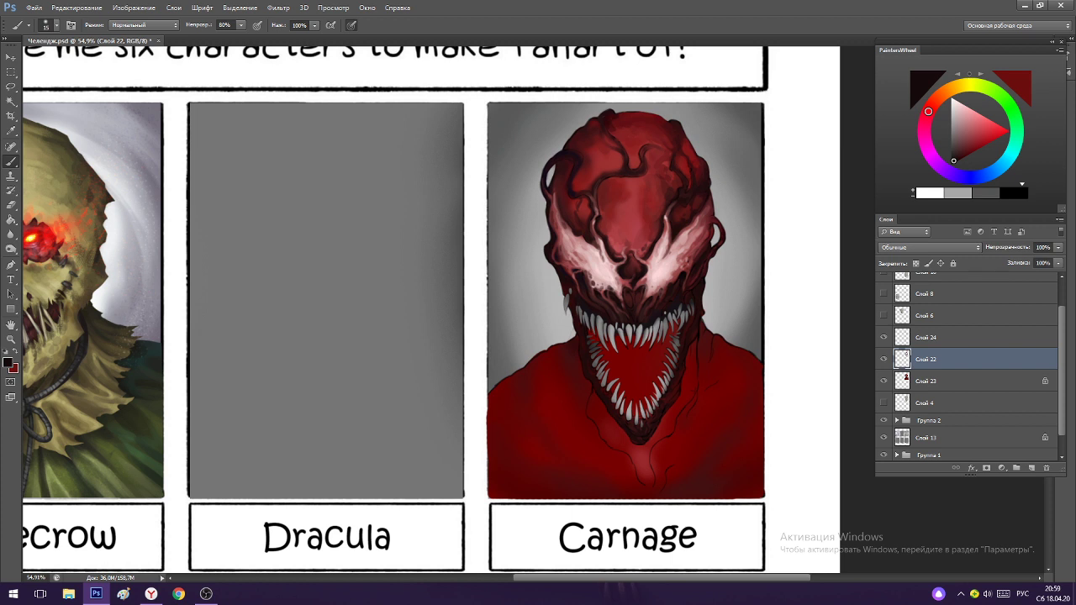
Switch to the Yandex browser window.
key("alt+Tab")
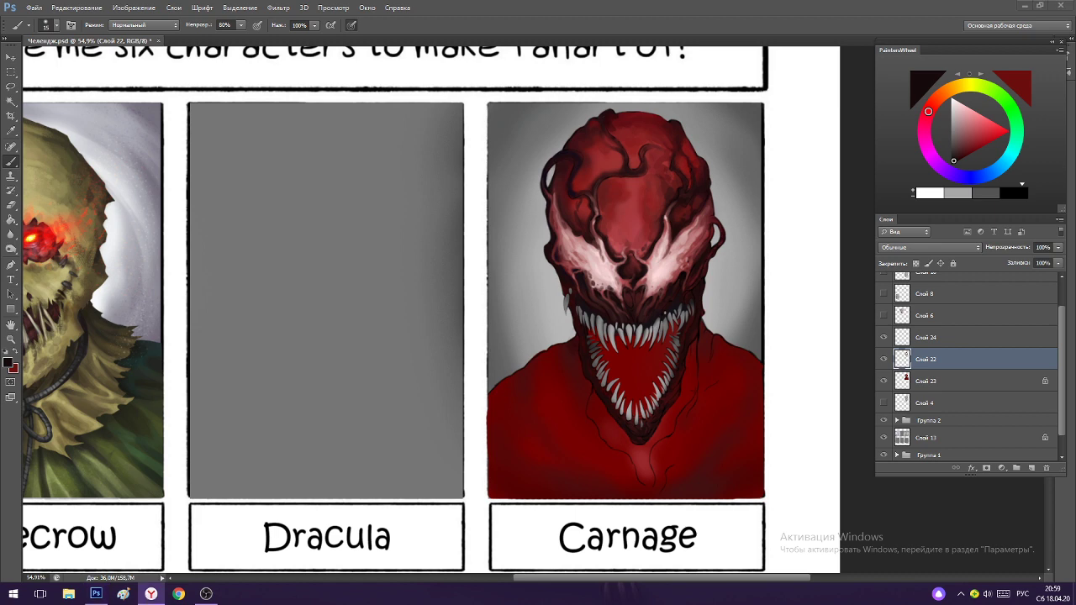